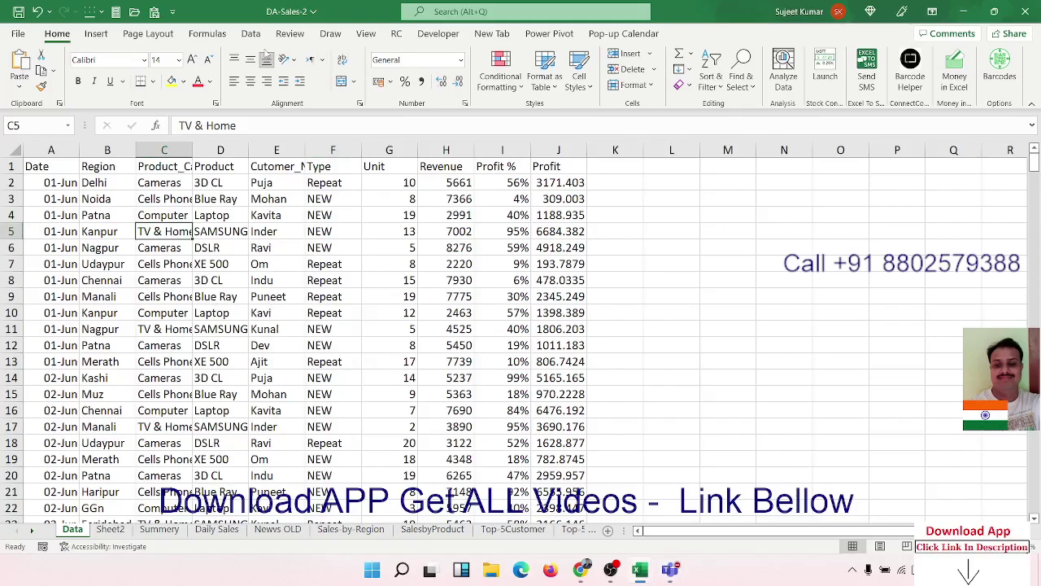
Step: Walk through the Data table's columns A–I, from Region to Profit %, by selecting each
{"action": "left_click_drag", "start_coordinate": [57, 168], "coordinate": [558, 268]}
{"action": "left_click", "coordinate": [85, 182]}
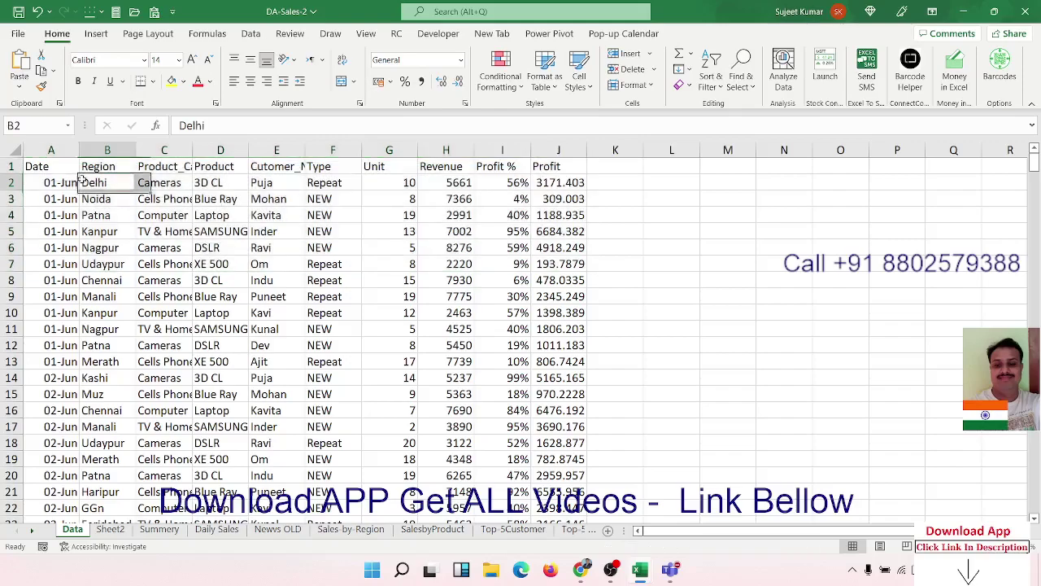
{"action": "left_click_drag", "start_coordinate": [63, 166], "coordinate": [57, 264]}
{"action": "mouse_move", "coordinate": [98, 168]}
{"action": "left_mouse_down"}
{"action": "mouse_move", "coordinate": [122, 242]}
{"action": "mouse_move", "coordinate": [114, 265]}
{"action": "left_mouse_up"}
{"action": "left_click_drag", "start_coordinate": [166, 173], "coordinate": [167, 236]}
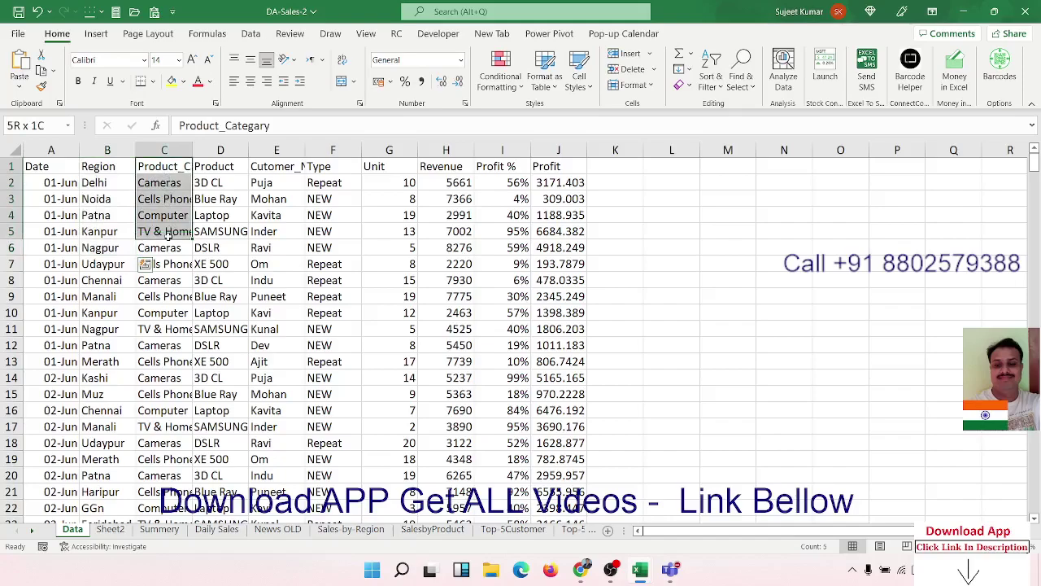
{"action": "left_click_drag", "start_coordinate": [205, 184], "coordinate": [213, 235]}
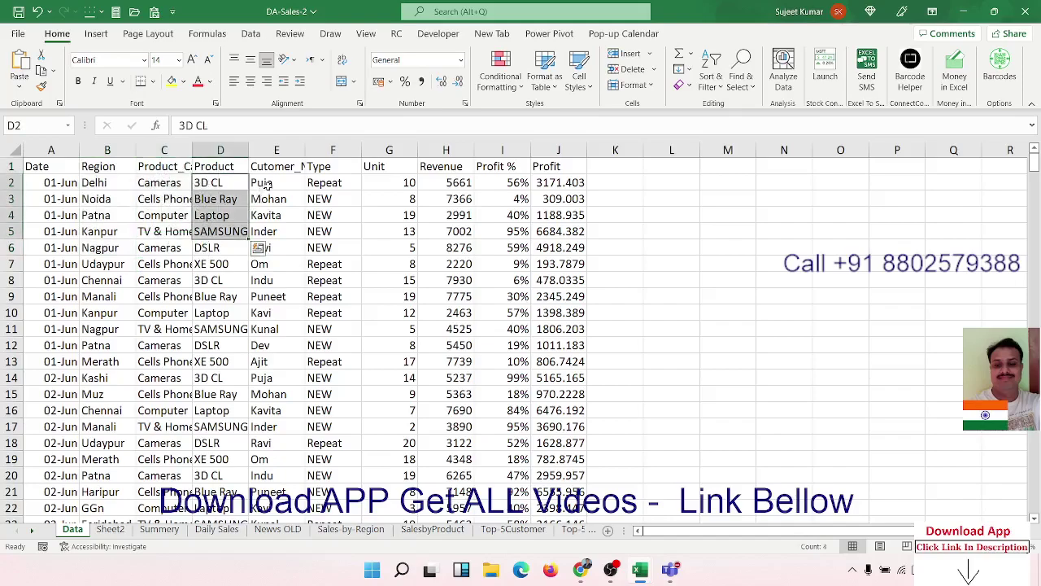
{"action": "left_click_drag", "start_coordinate": [268, 185], "coordinate": [270, 234]}
{"action": "left_click_drag", "start_coordinate": [329, 184], "coordinate": [317, 282]}
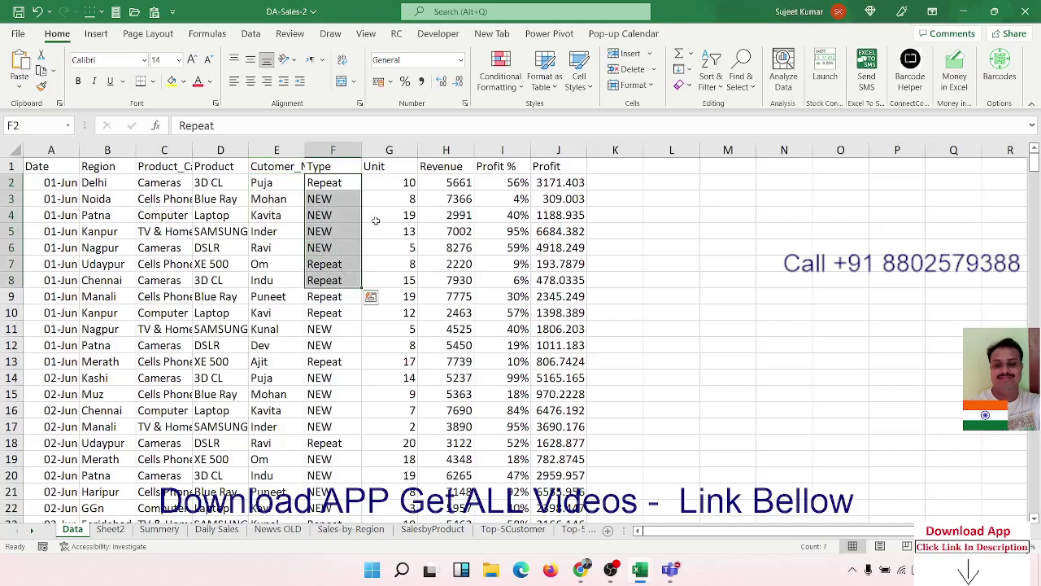
{"action": "left_click_drag", "start_coordinate": [400, 183], "coordinate": [404, 281]}
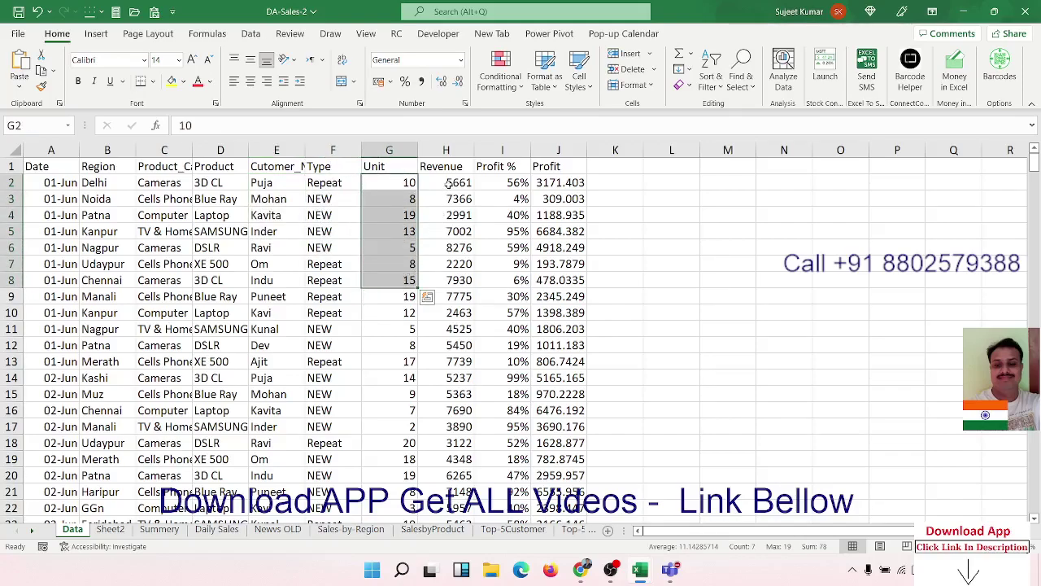
{"action": "left_click_drag", "start_coordinate": [449, 184], "coordinate": [447, 280]}
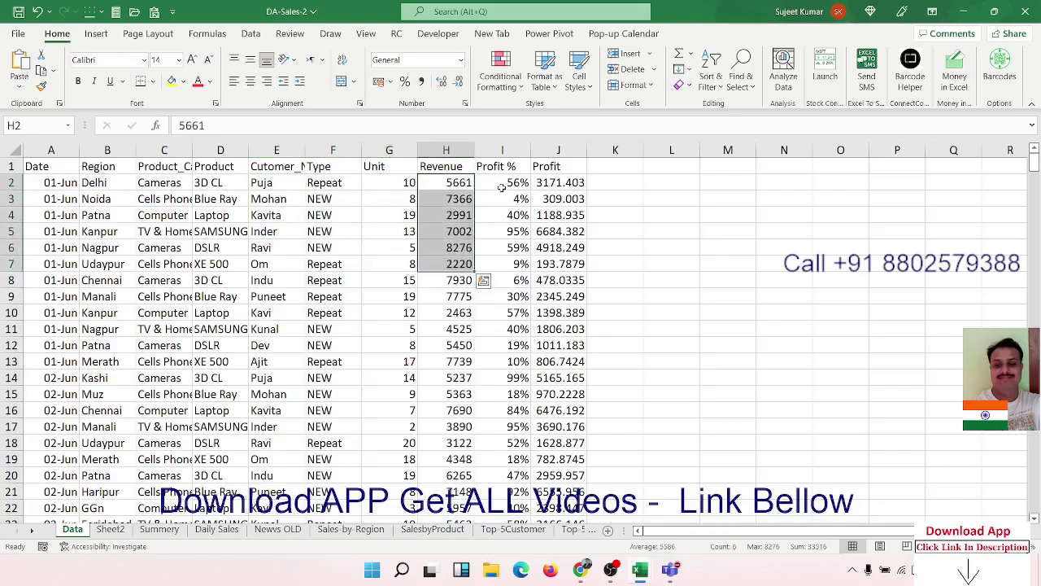
{"action": "left_click_drag", "start_coordinate": [501, 190], "coordinate": [502, 287]}
Step: Show that the J2 Profit formula is =H2*I2, then move to Sheet2
{"action": "key", "text": "Right"}
{"action": "key", "text": "F2"}
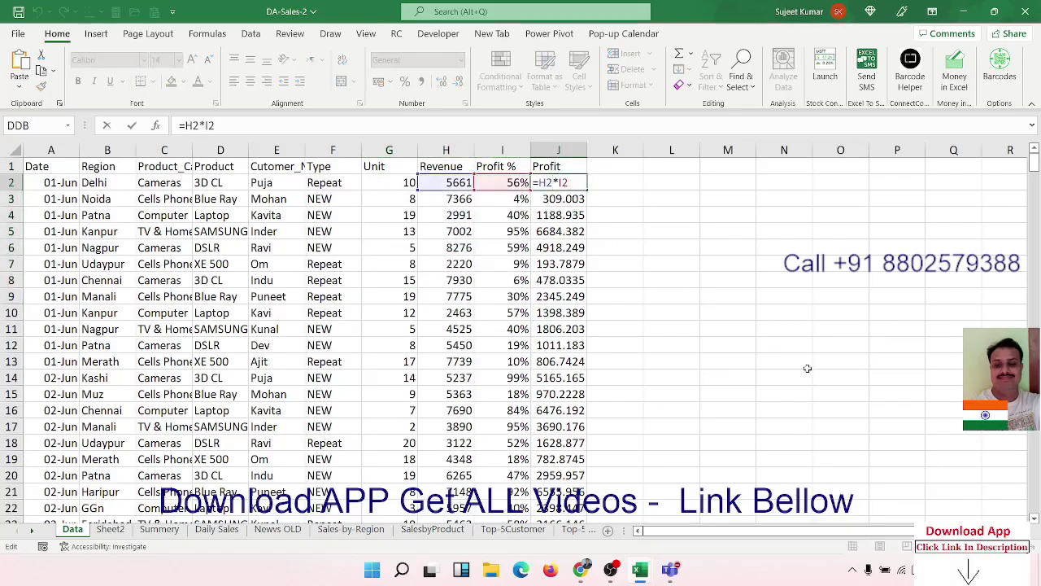
{"action": "key", "text": "Return"}
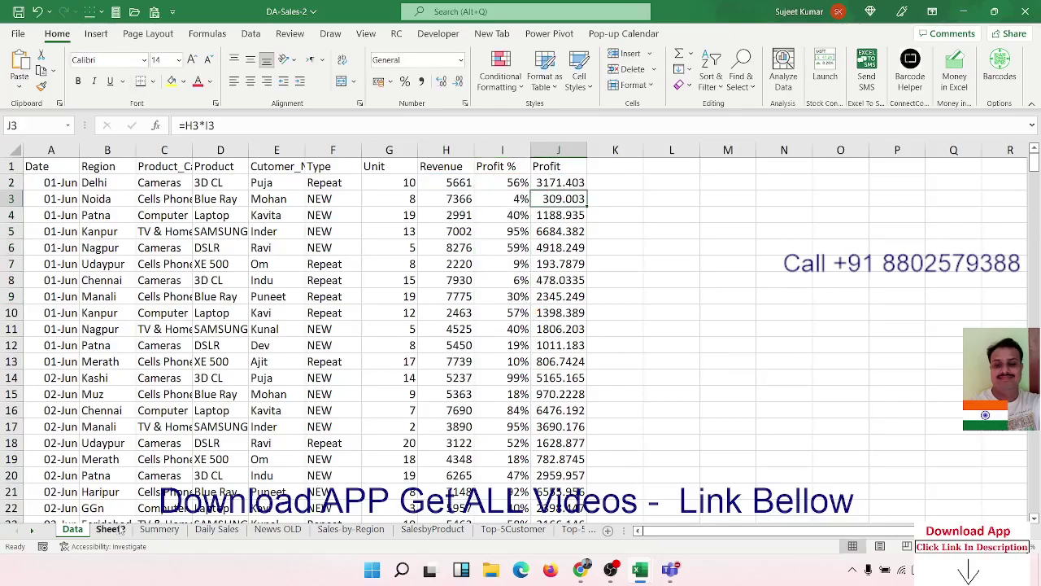
{"action": "left_click", "coordinate": [110, 529]}
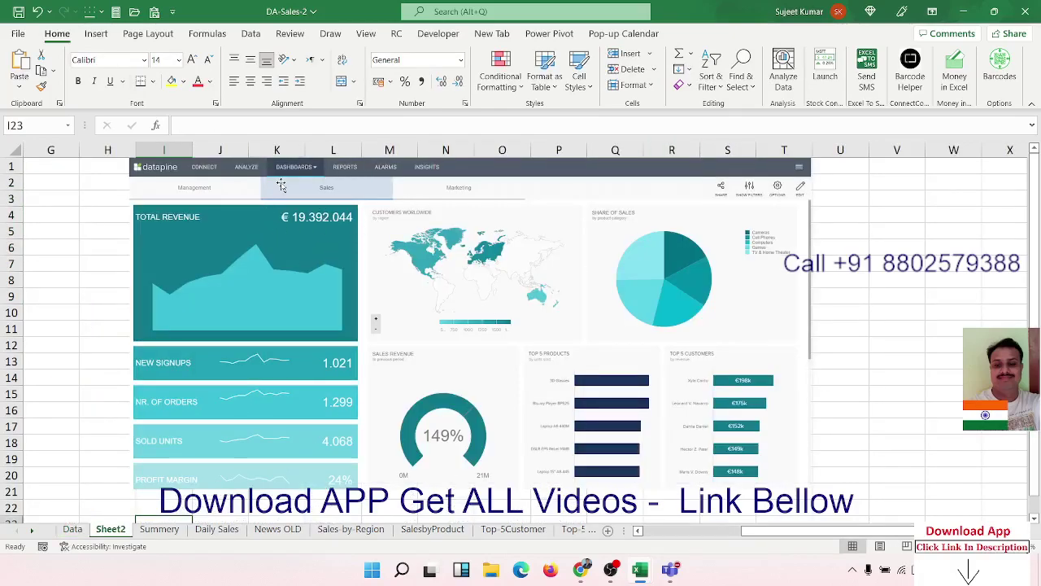
Step: Tour Summery, Sheet2, Daily Sales, News OLD, Sales-by-Region, SalesbyProduct, Top-5Customer and Top-5Product sheets
{"action": "left_click", "coordinate": [160, 529]}
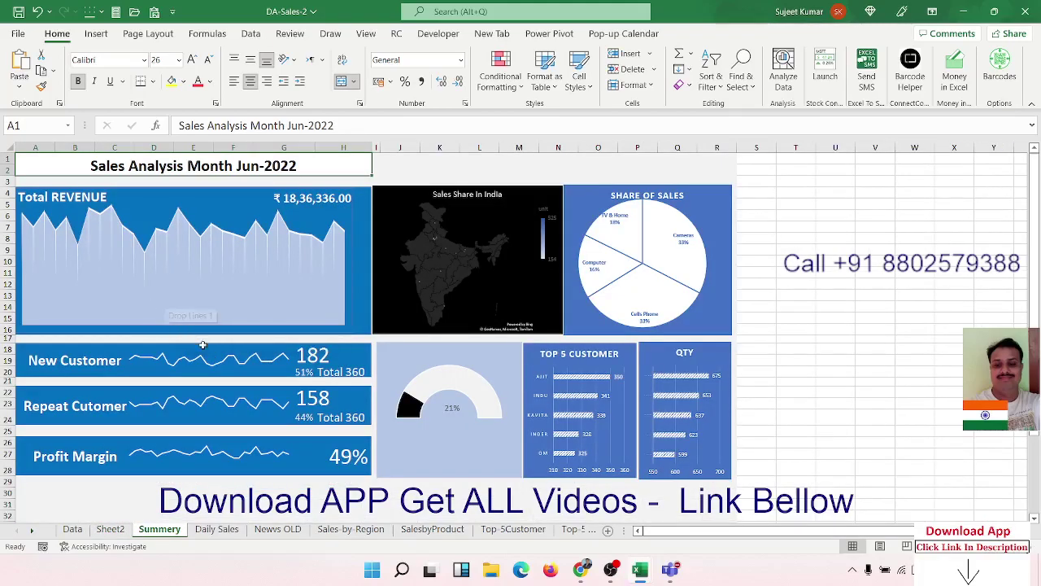
{"action": "left_click", "coordinate": [110, 530]}
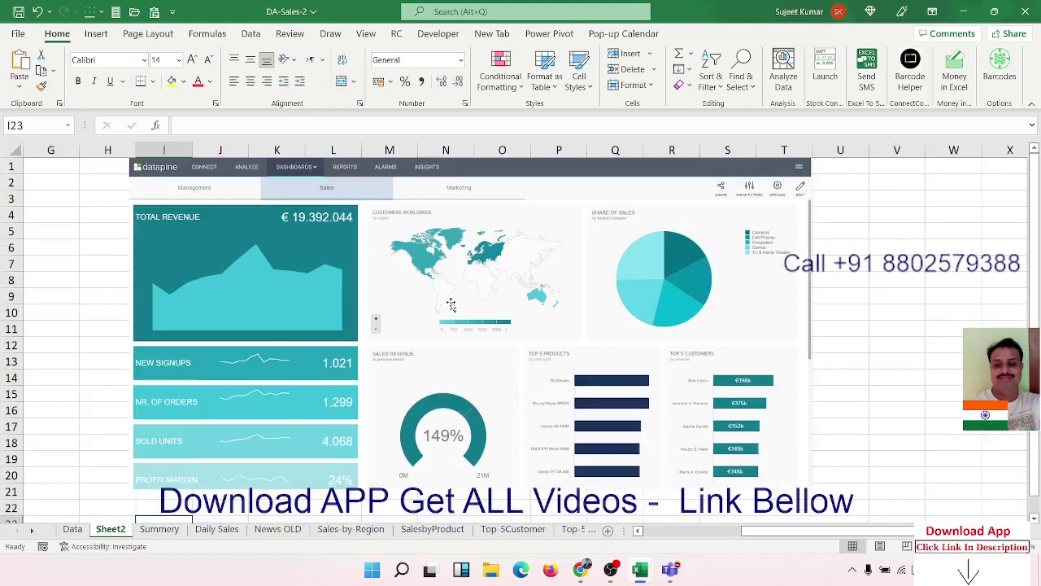
{"action": "left_click", "coordinate": [160, 529]}
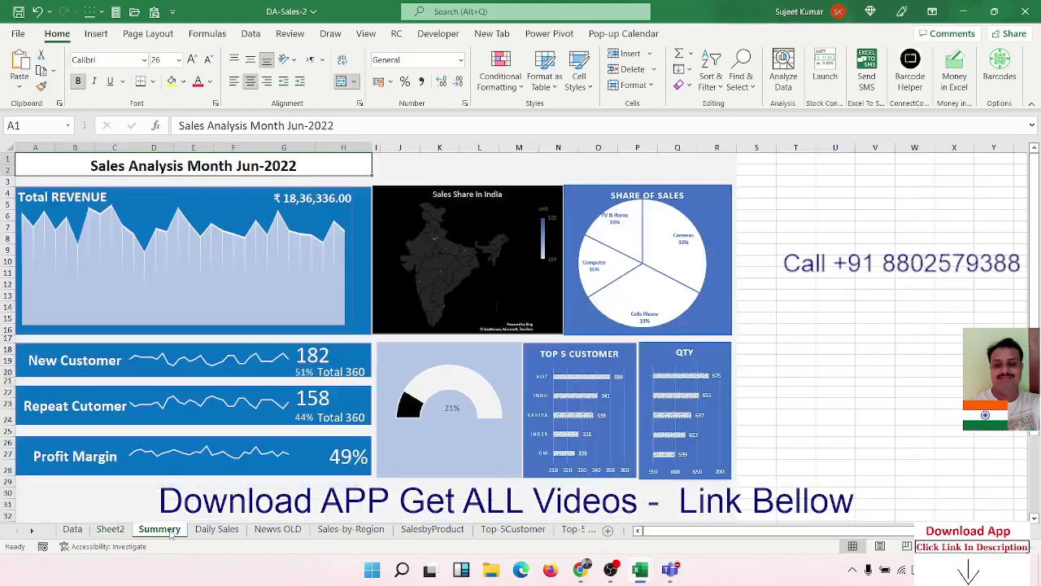
{"action": "mouse_move", "coordinate": [665, 381]}
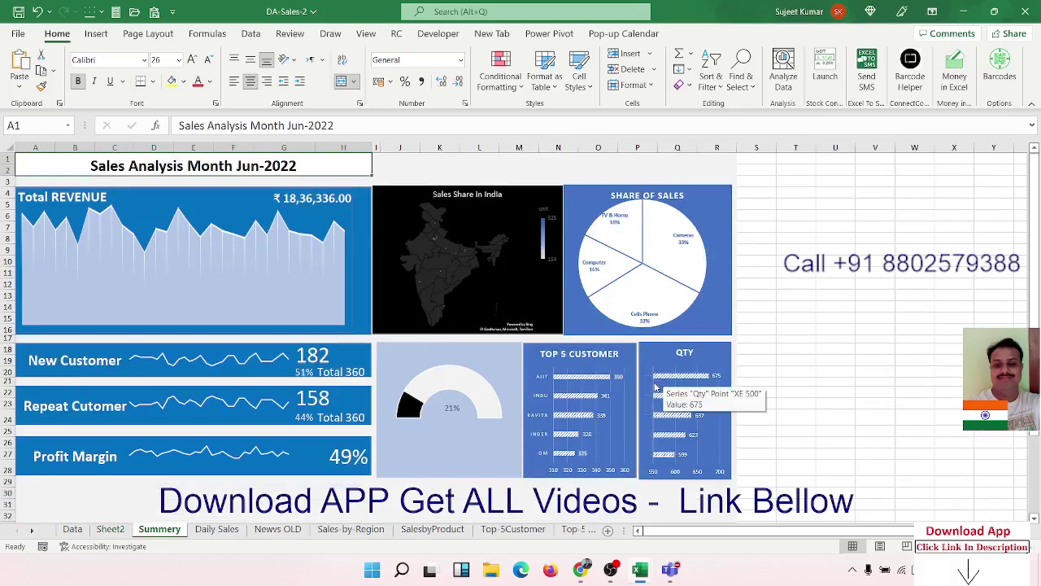
{"action": "left_click", "coordinate": [219, 531]}
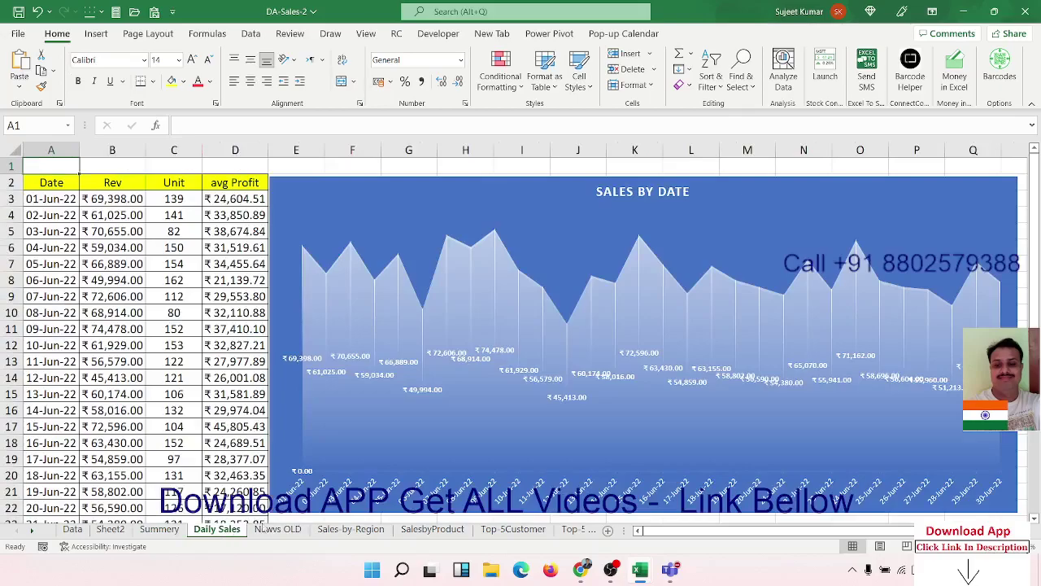
{"action": "left_click", "coordinate": [277, 529]}
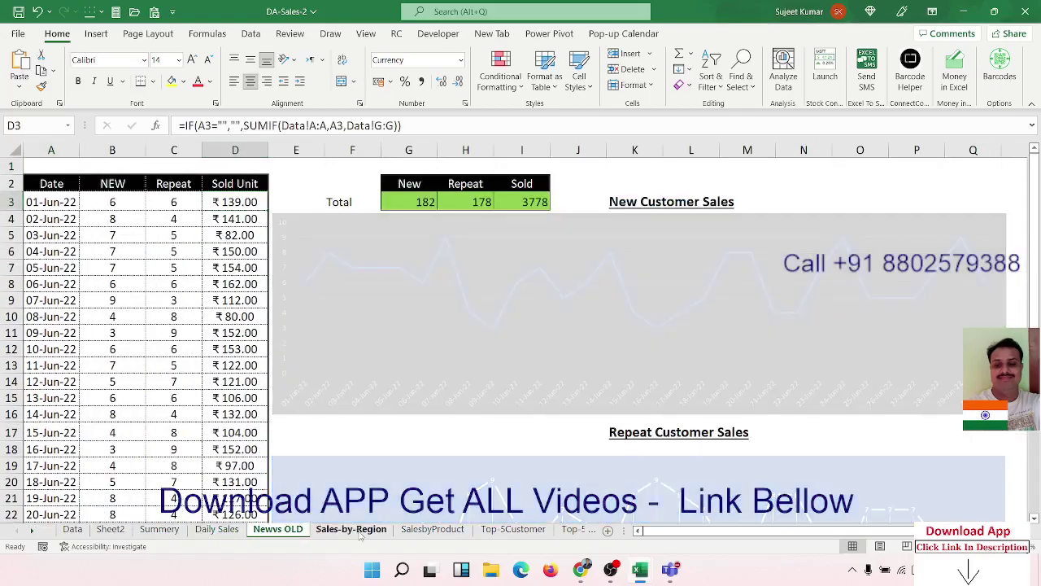
{"action": "left_click", "coordinate": [359, 534]}
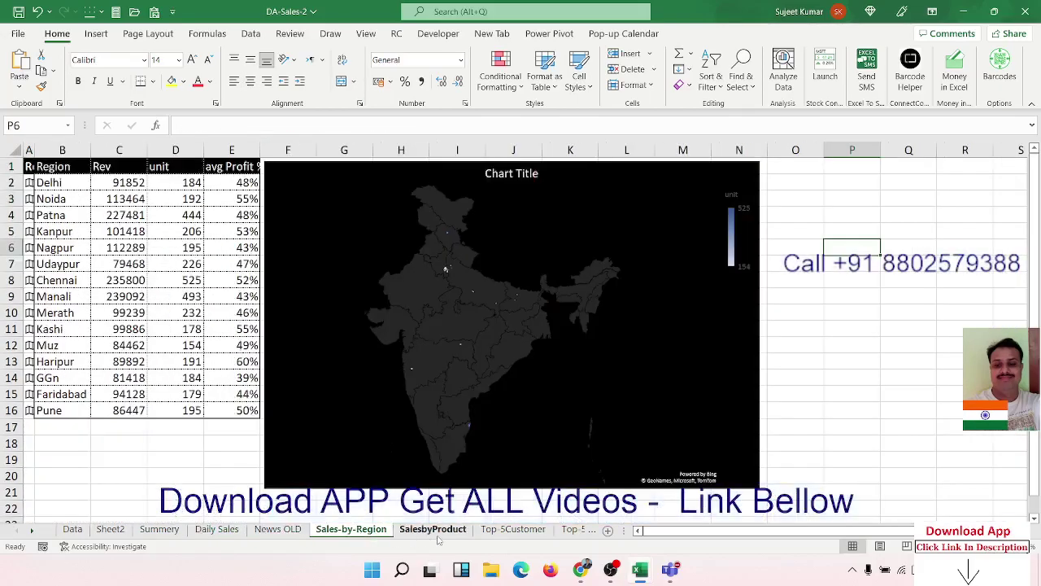
{"action": "left_click", "coordinate": [439, 534]}
{"action": "left_click", "coordinate": [518, 531]}
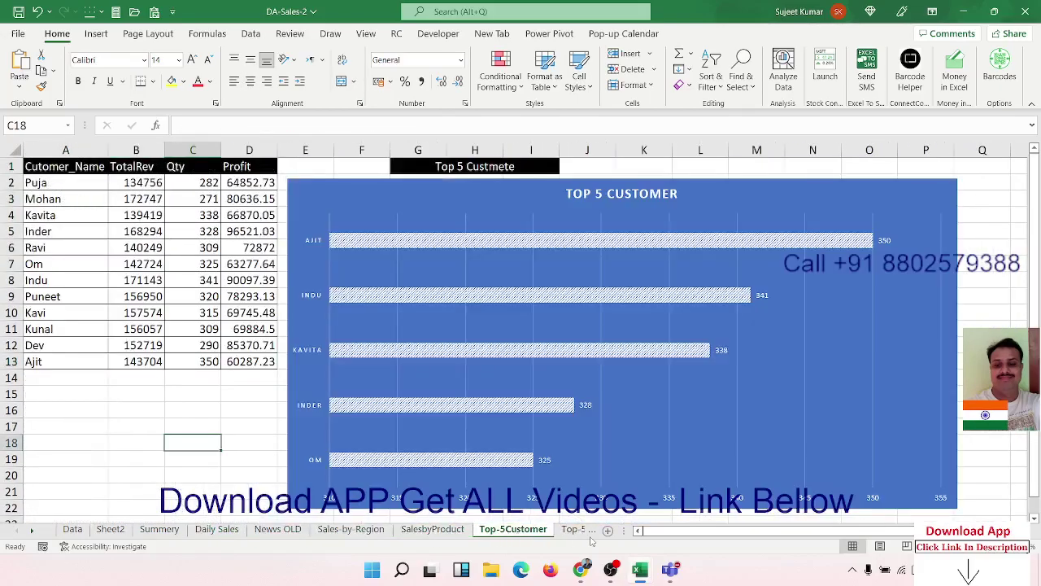
{"action": "left_click", "coordinate": [574, 530]}
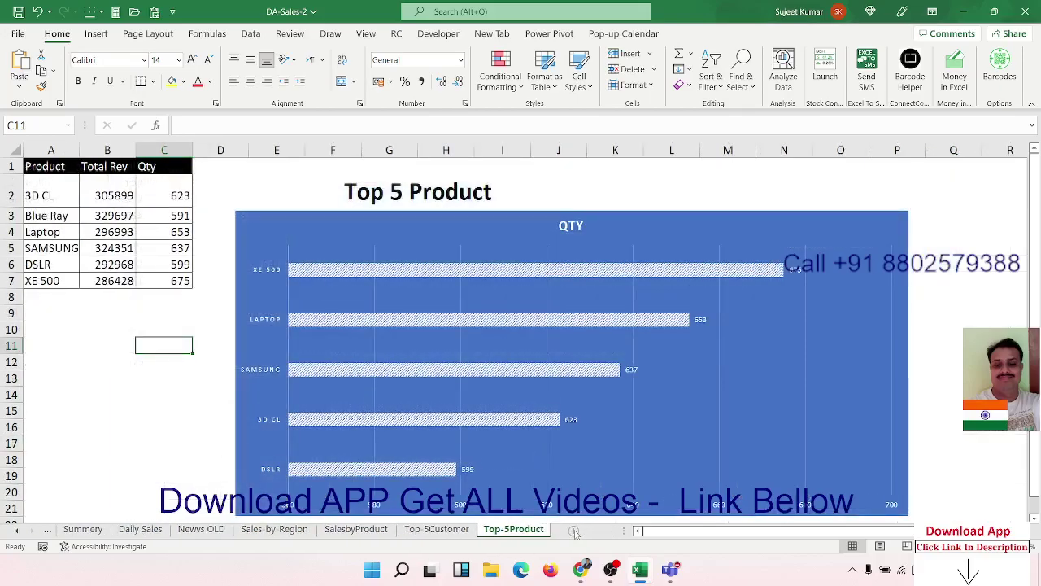
Step: Step back through the report sheets to the Summery Jun-2022 dashboard
{"action": "left_click", "coordinate": [423, 533]}
{"action": "left_click", "coordinate": [358, 532]}
{"action": "left_click", "coordinate": [274, 530]}
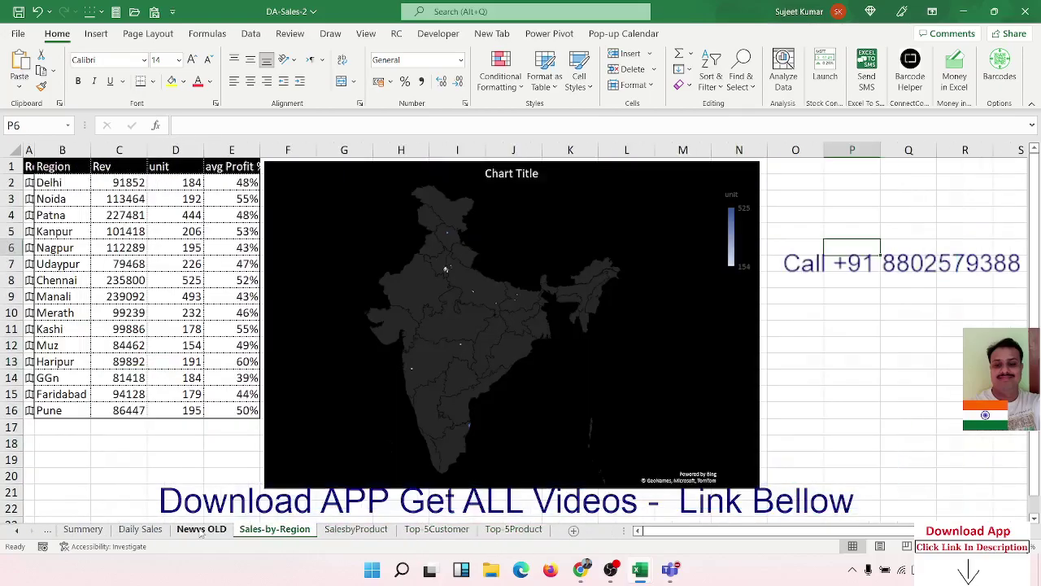
{"action": "left_click", "coordinate": [201, 530]}
{"action": "left_click", "coordinate": [140, 529]}
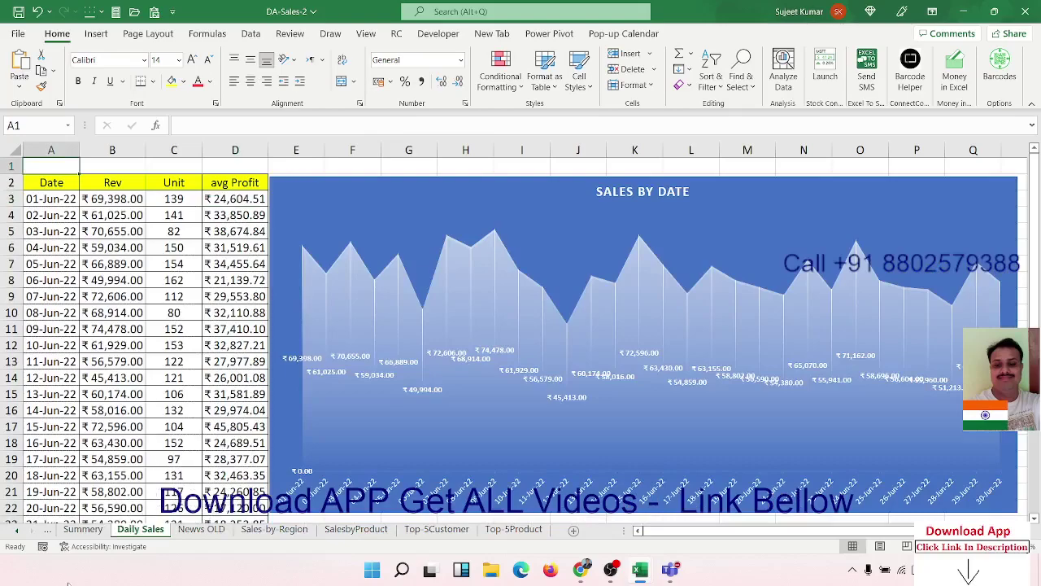
{"action": "left_click", "coordinate": [85, 529]}
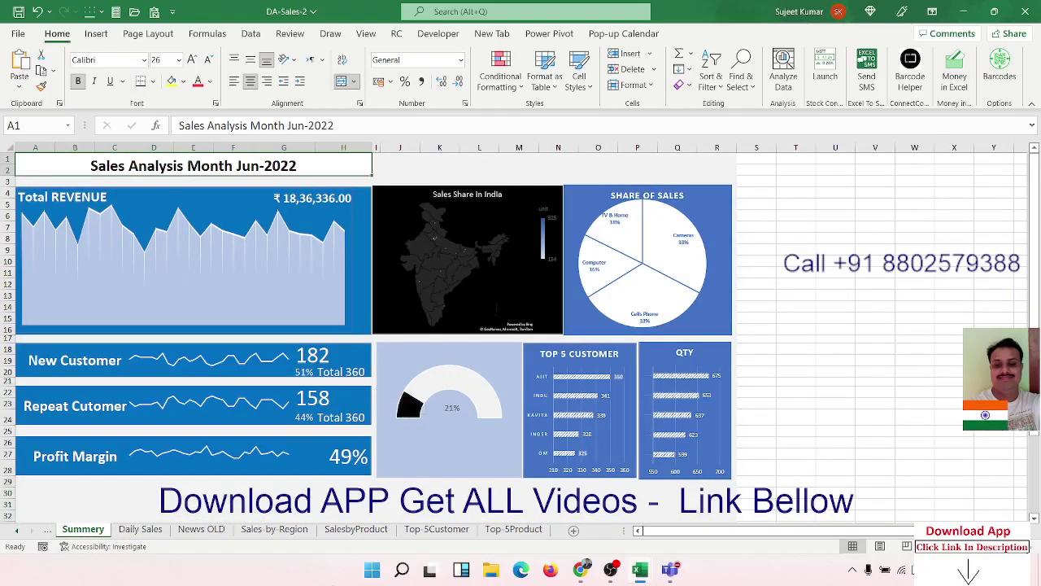
{"action": "left_click", "coordinate": [165, 223]}
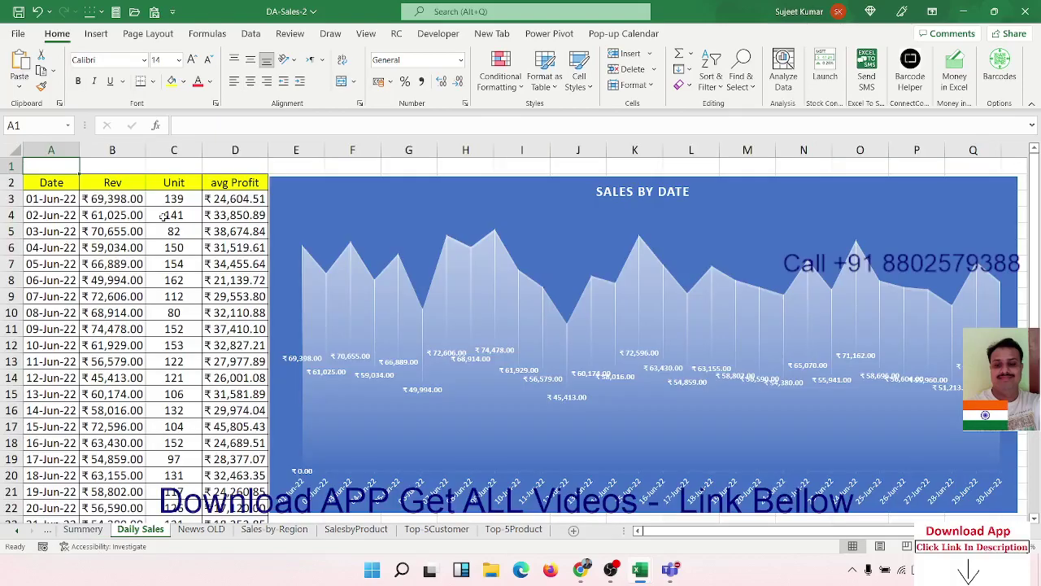
{"action": "left_click", "coordinate": [316, 221]}
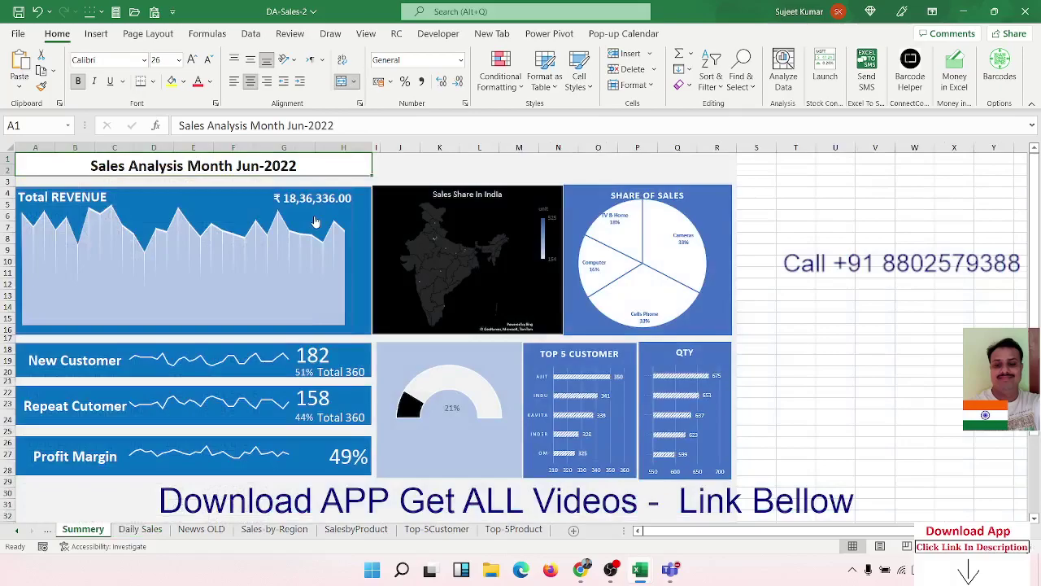
{"action": "left_click", "coordinate": [316, 221]}
{"action": "left_click", "coordinate": [315, 221]}
{"action": "left_click", "coordinate": [315, 221]}
{"action": "left_click", "coordinate": [315, 221]}
{"action": "left_click", "coordinate": [316, 221]}
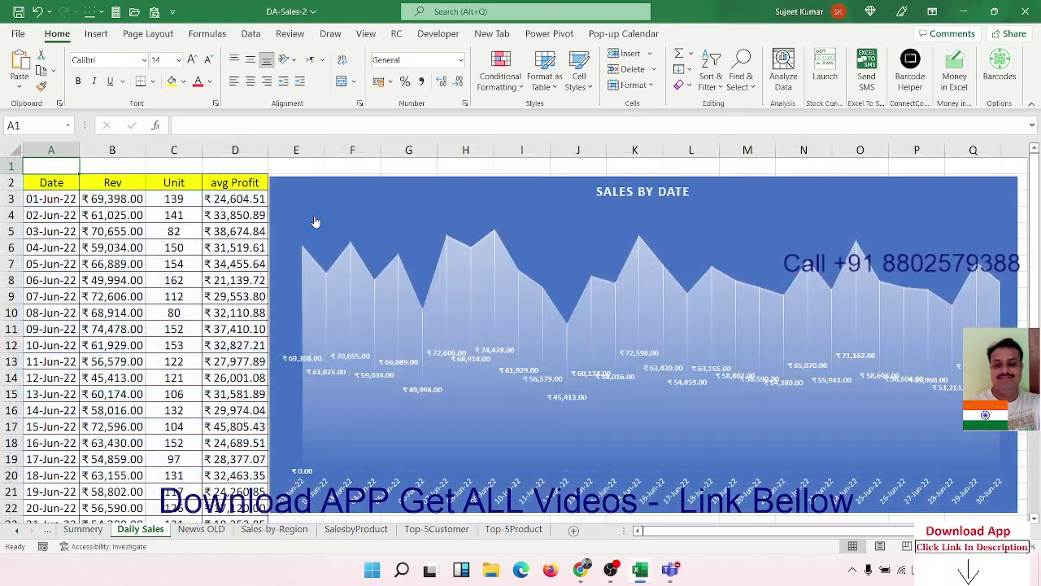
{"action": "left_click_drag", "start_coordinate": [98, 214], "coordinate": [244, 443]}
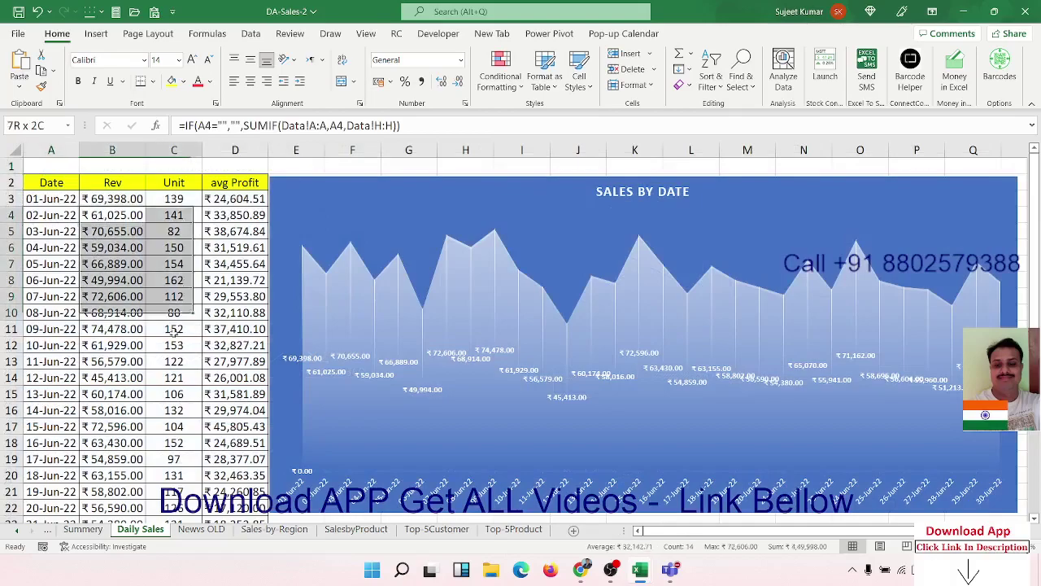
{"action": "left_click", "coordinate": [364, 235]}
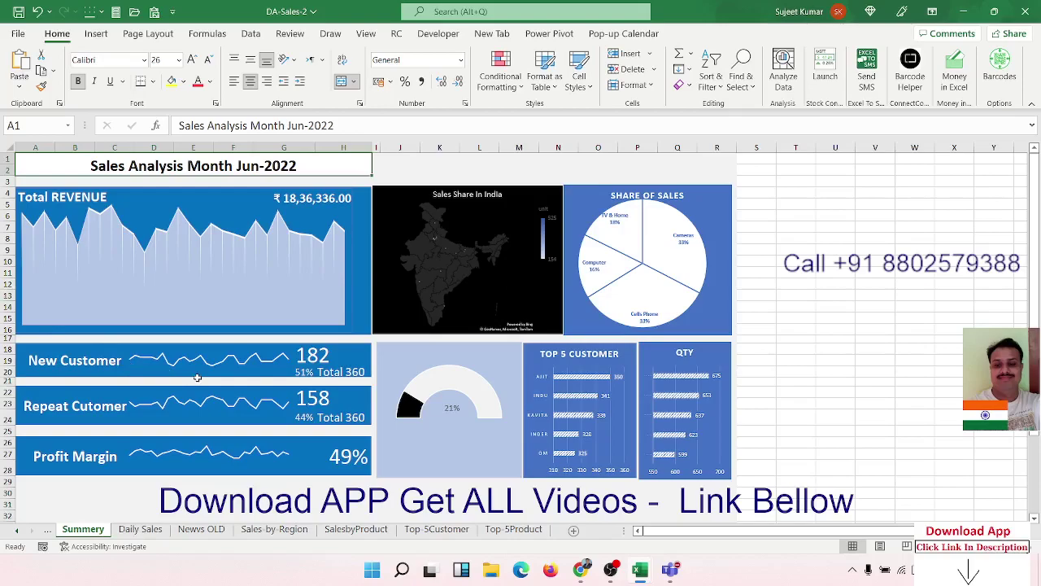
{"action": "left_click", "coordinate": [184, 318]}
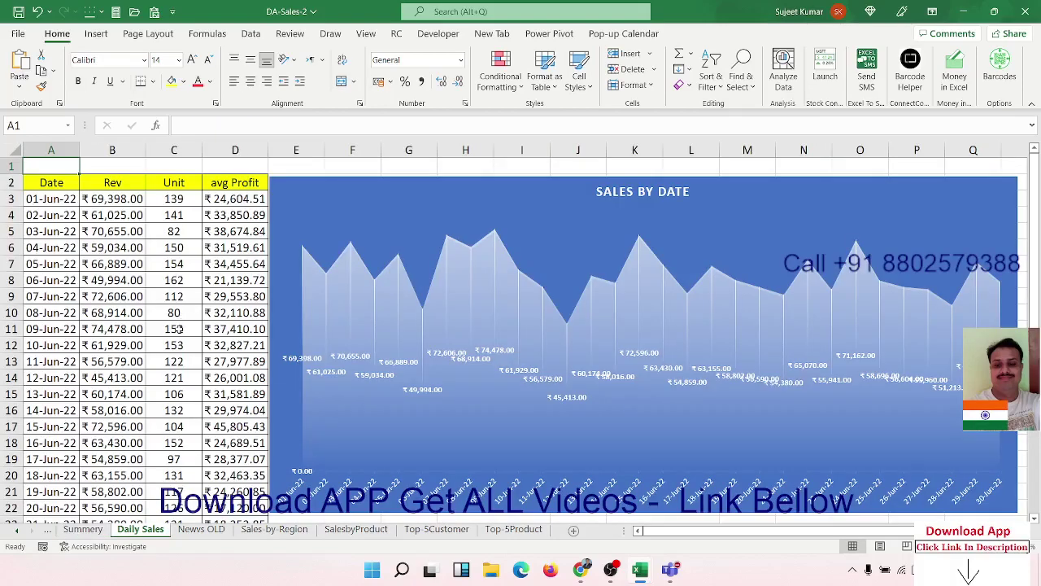
{"action": "left_click", "coordinate": [185, 265]}
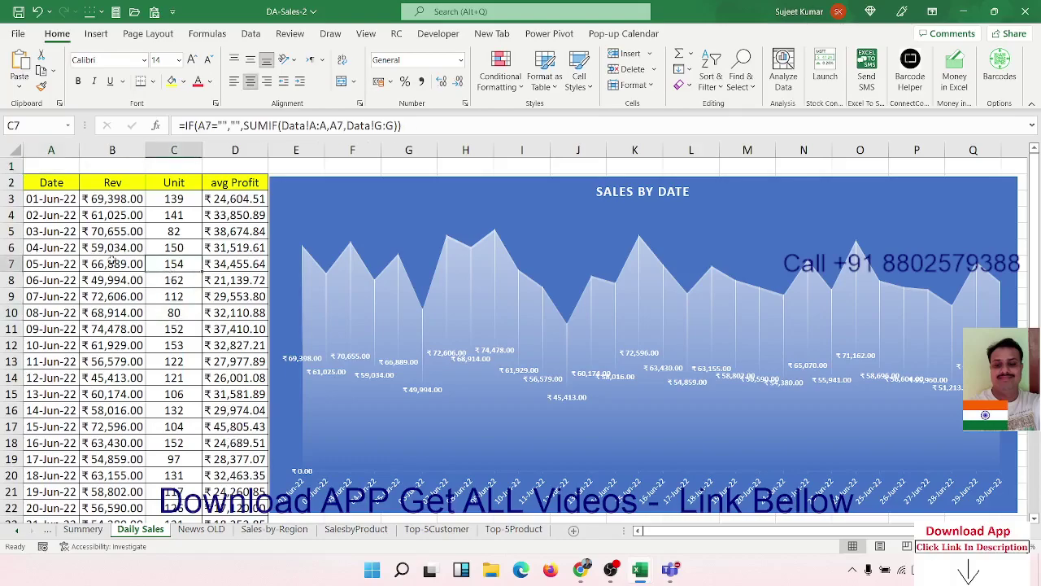
{"action": "left_click", "coordinate": [87, 252]}
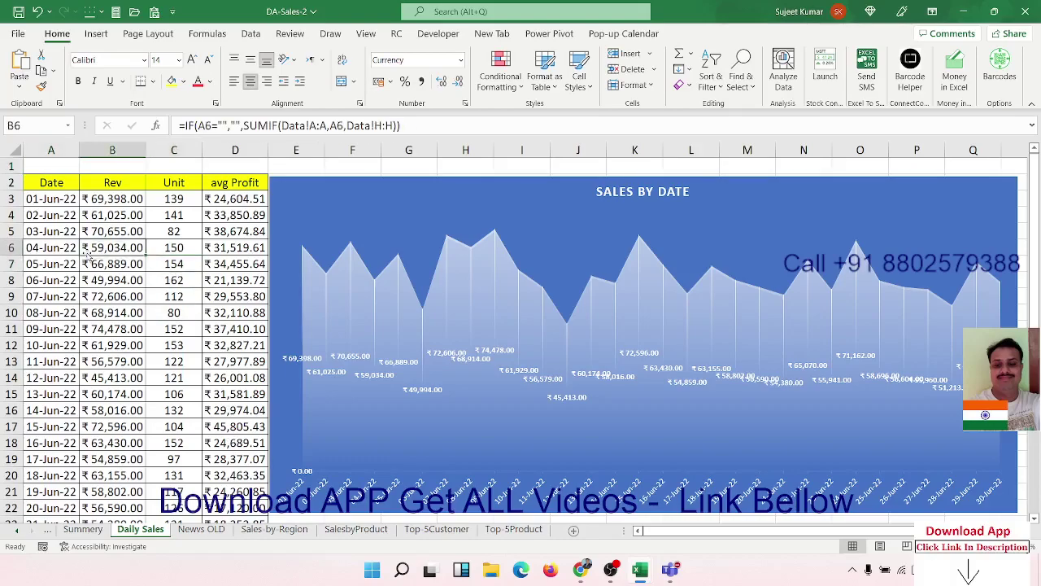
{"action": "left_click", "coordinate": [70, 209]}
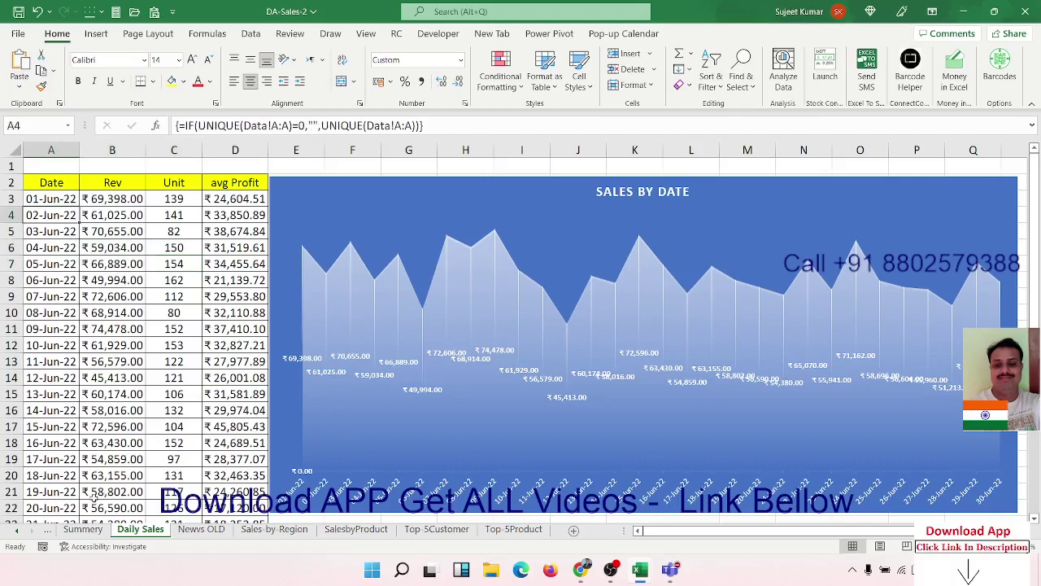
{"action": "left_click", "coordinate": [89, 529]}
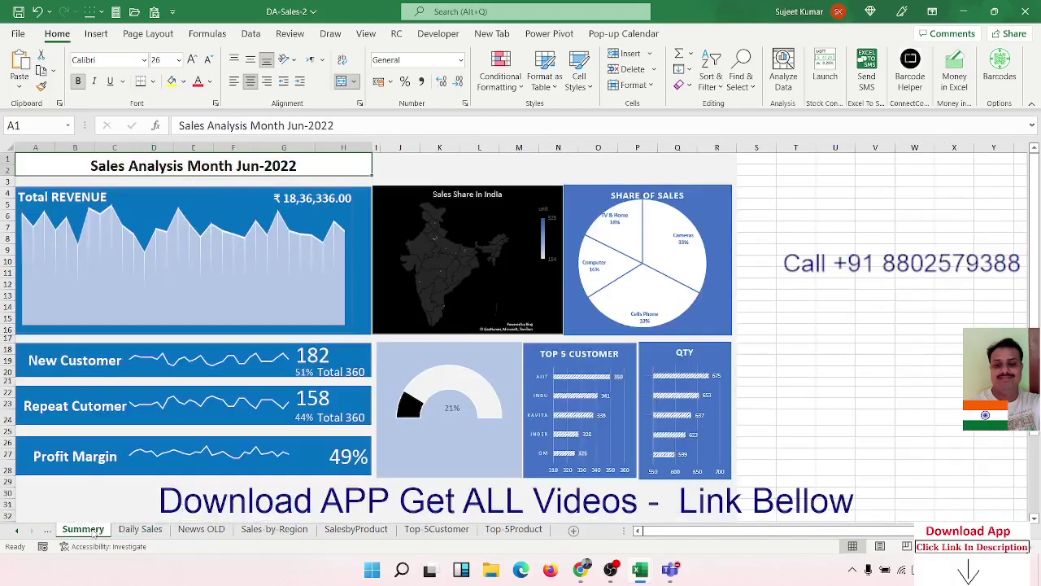
{"action": "left_click", "coordinate": [20, 530]}
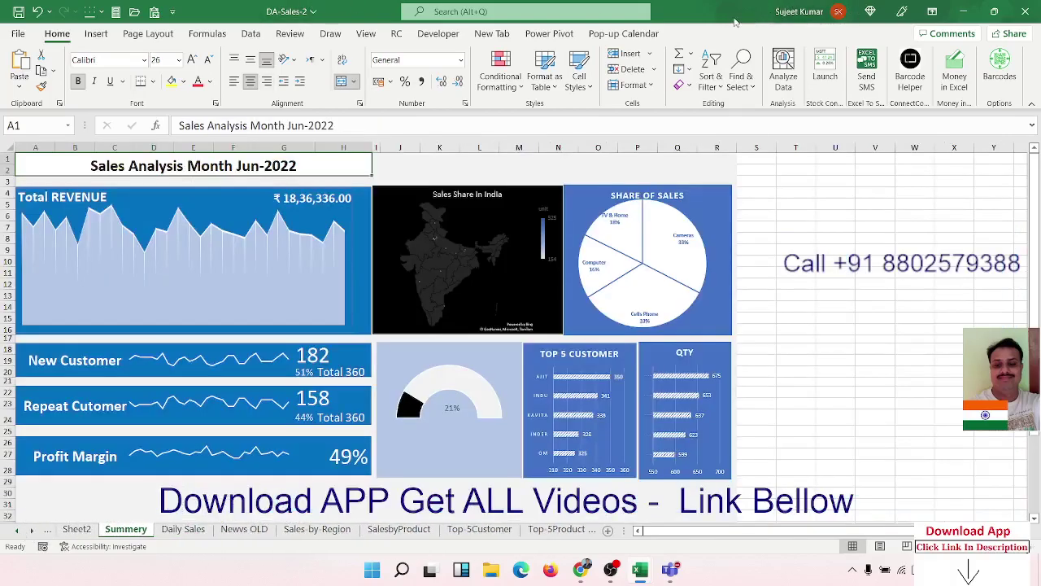
Step: Copy the sales table and paste it at A1 of the blank Book1 workbook
{"action": "left_click_drag", "start_coordinate": [733, 16], "coordinate": [1037, 12]}
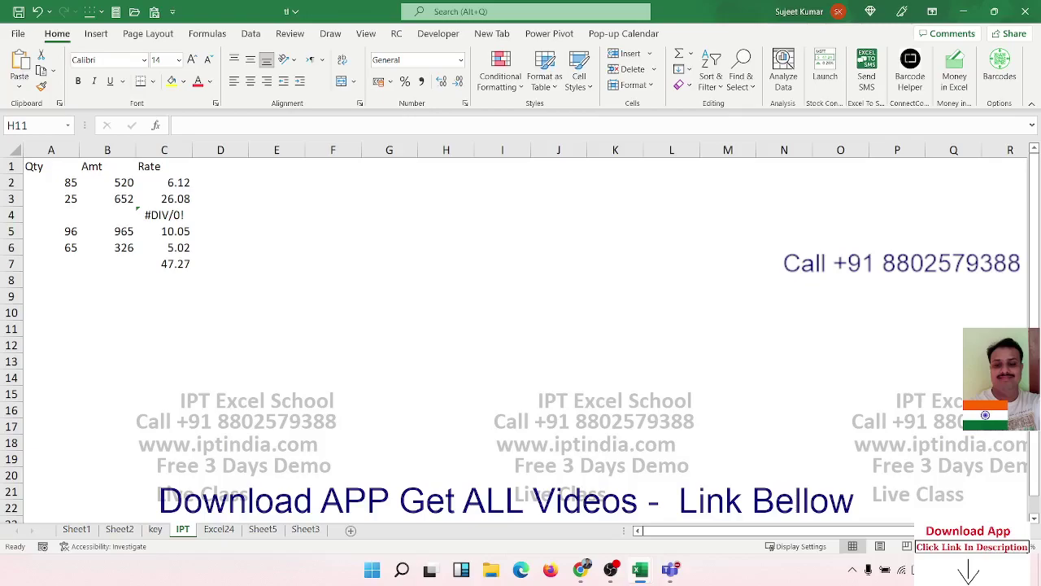
{"action": "key", "text": "ctrl+c"}
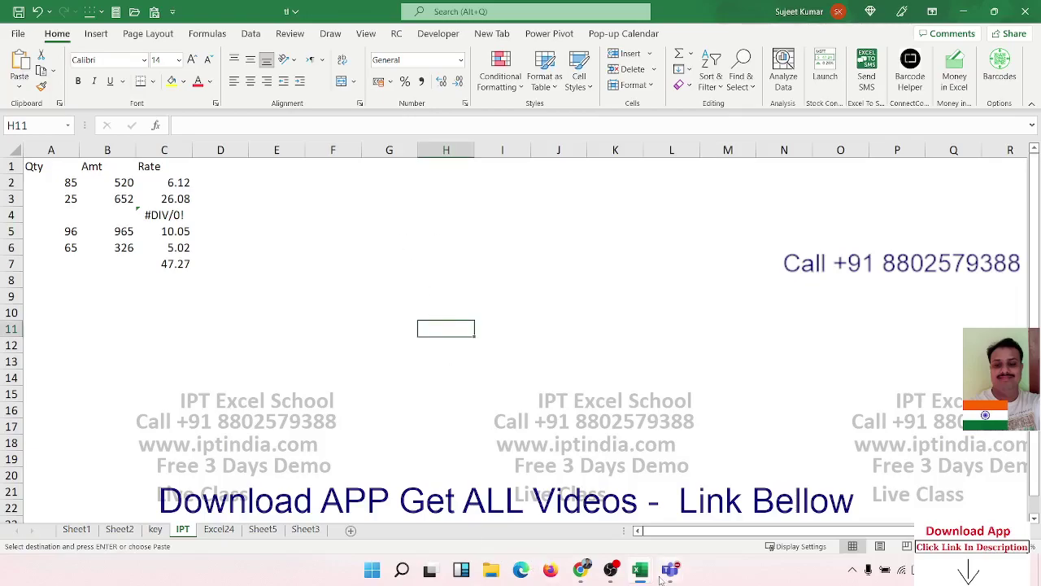
{"action": "mouse_move", "coordinate": [648, 576]}
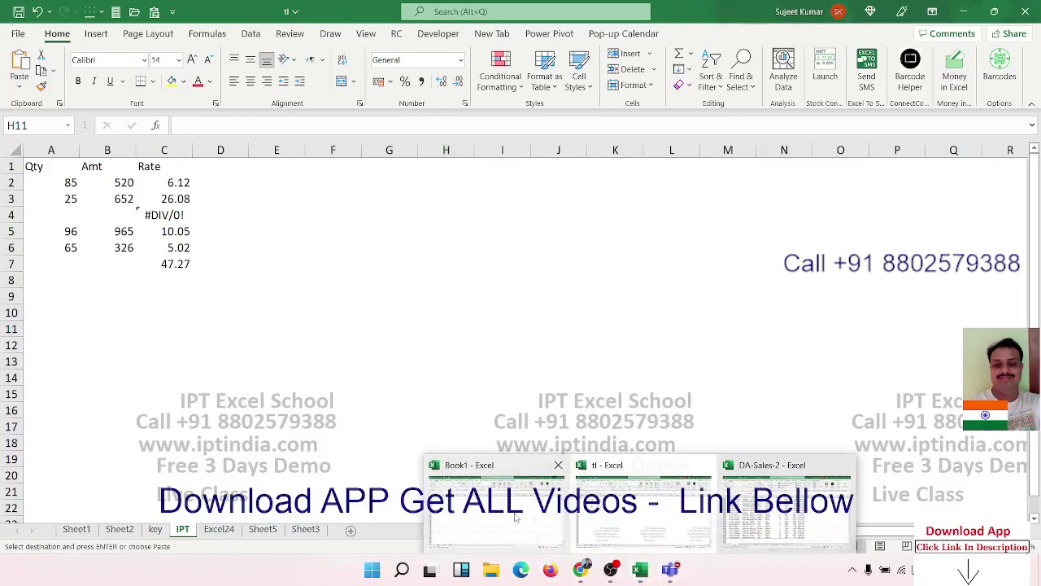
{"action": "left_click", "coordinate": [648, 508]}
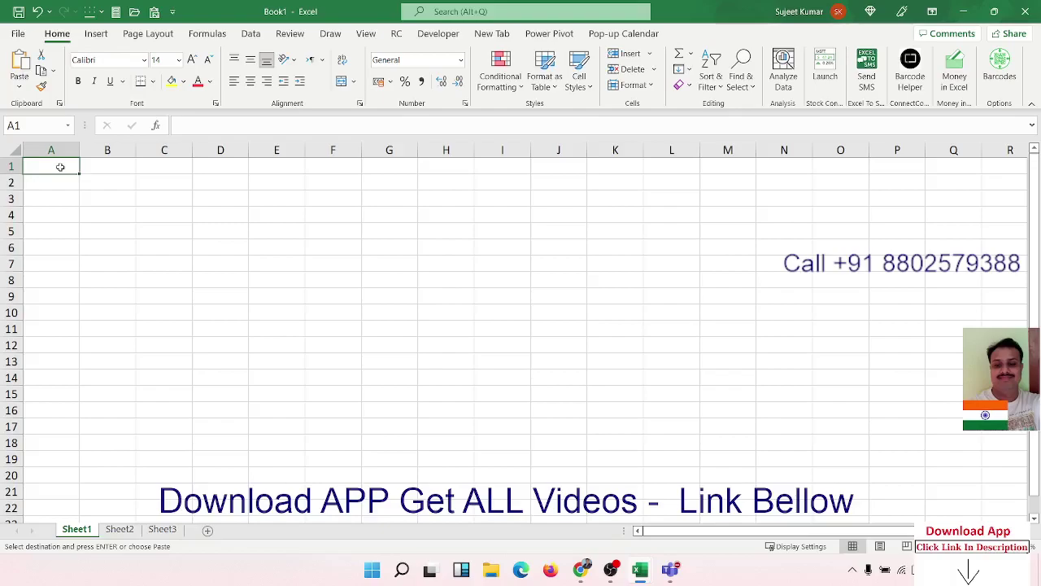
{"action": "key", "text": "ctrl+v"}
{"action": "left_click", "coordinate": [284, 211]}
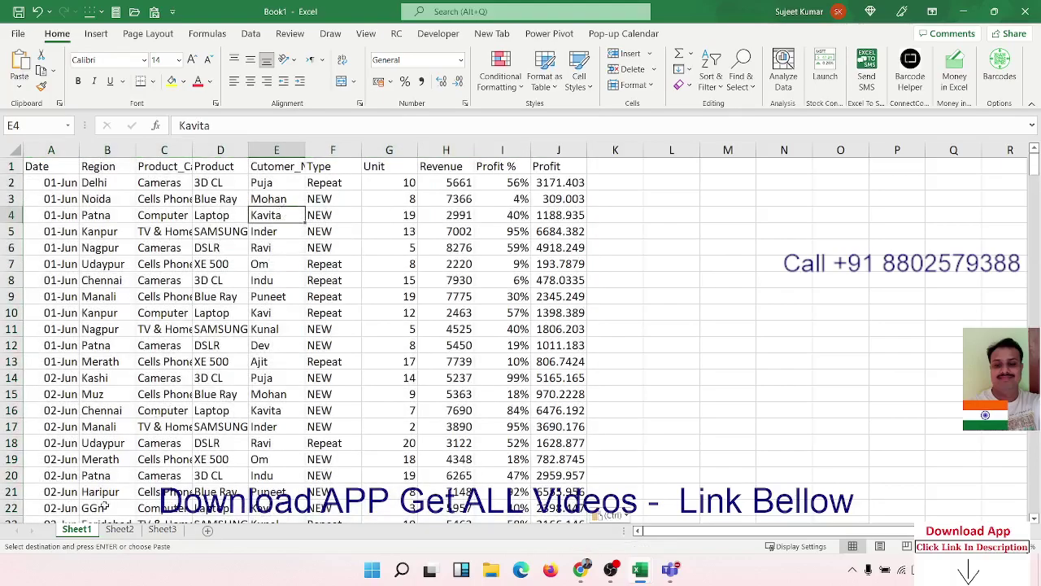
Step: Rename Book1's first sheet to Data
{"action": "double_click", "coordinate": [78, 529]}
{"action": "type", "text": "Da"}
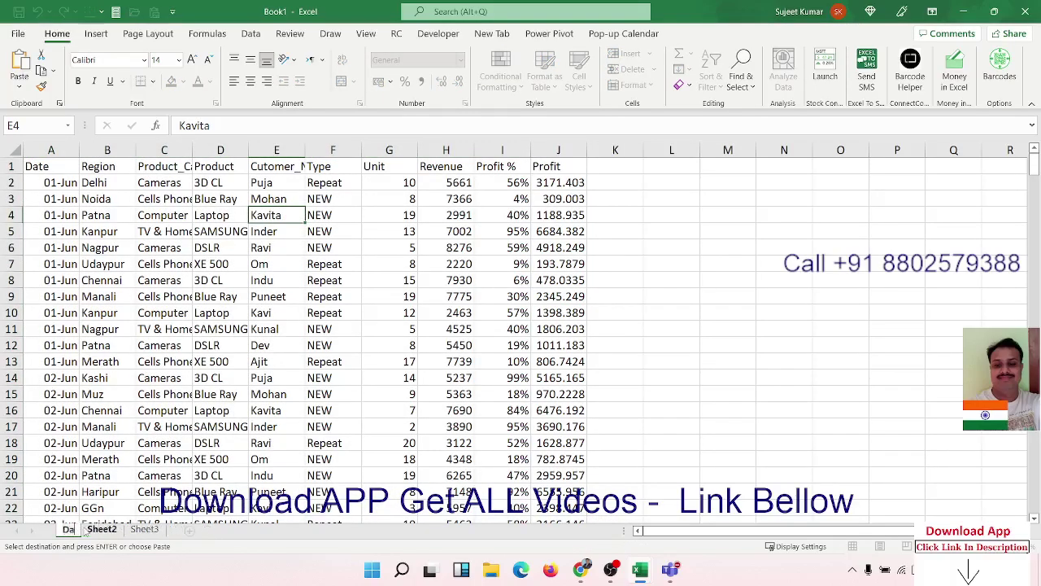
{"action": "type", "text": "ta"}
{"action": "left_click", "coordinate": [138, 395]}
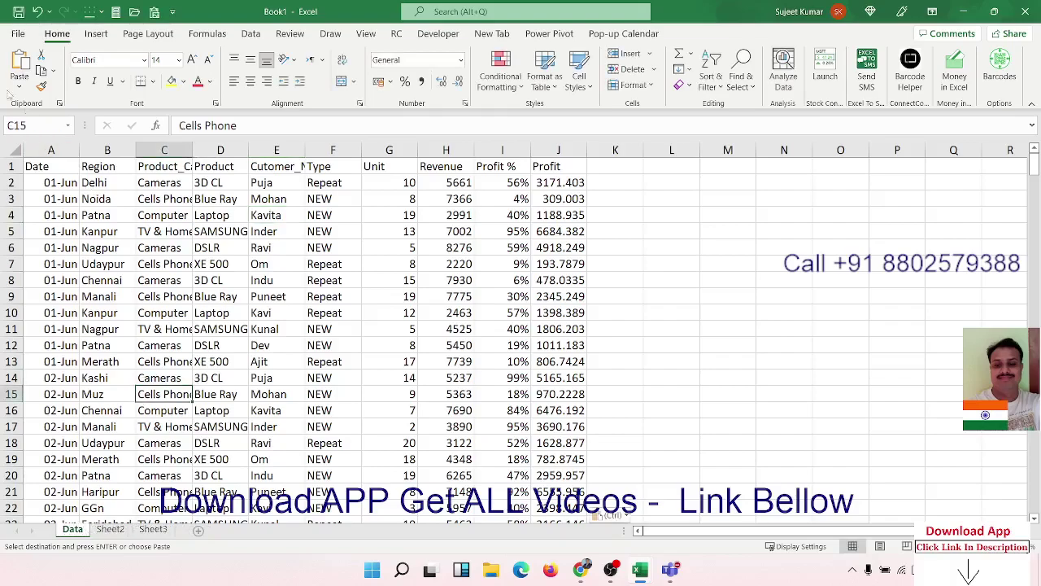
Step: Save the workbook as Day-8-Dahsnoard, an .xlsx file in the MS Excel folder
{"action": "left_click", "coordinate": [18, 12]}
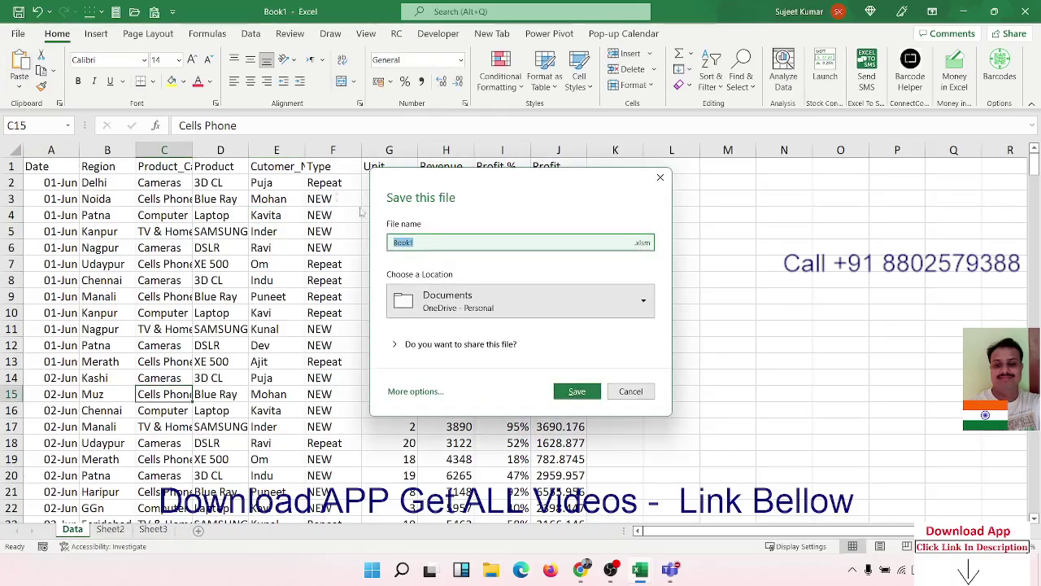
{"action": "left_click", "coordinate": [454, 308]}
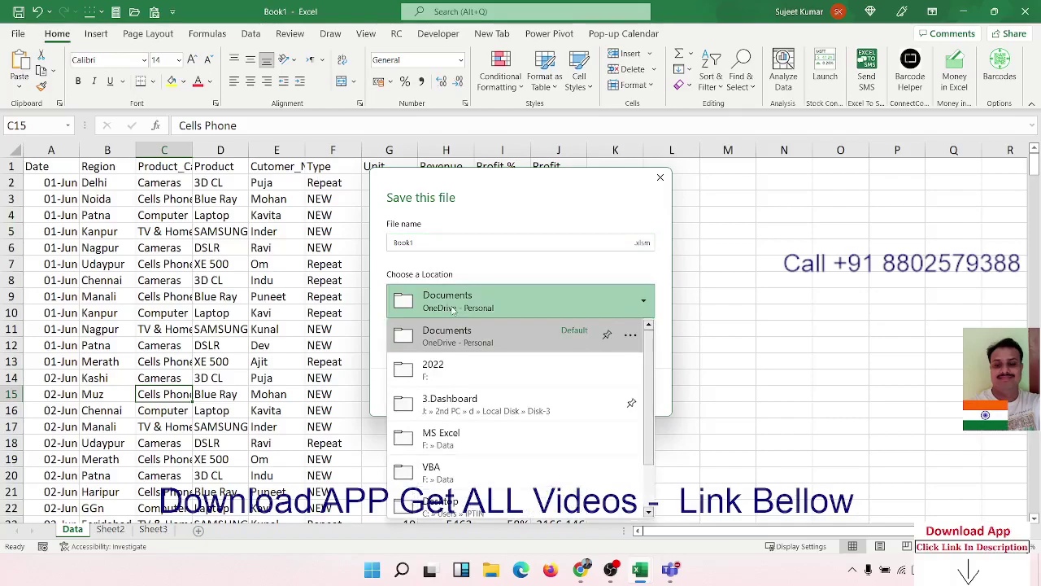
{"action": "left_click", "coordinate": [459, 435]}
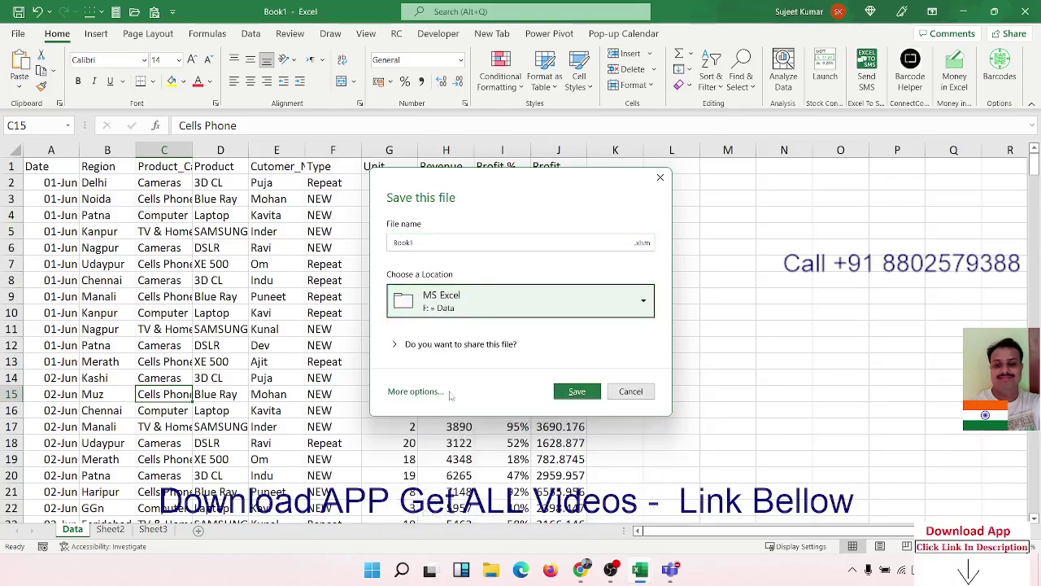
{"action": "left_click", "coordinate": [418, 243]}
{"action": "type", "text": "DA"}
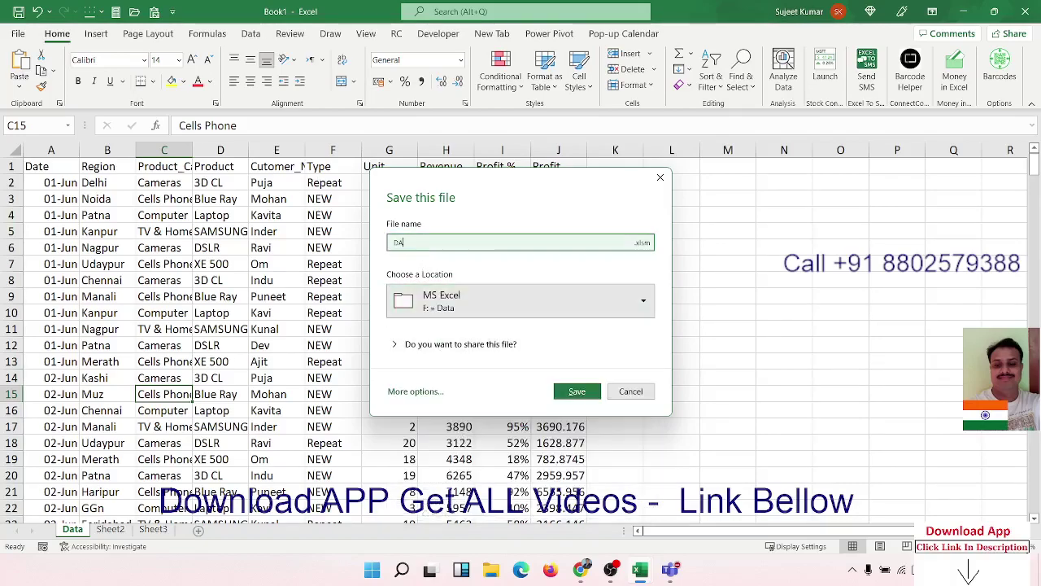
{"action": "type", "text": "y"}
{"action": "type", "text": "a"}
{"action": "type", "text": "y"}
{"action": "type", "text": "noard"}
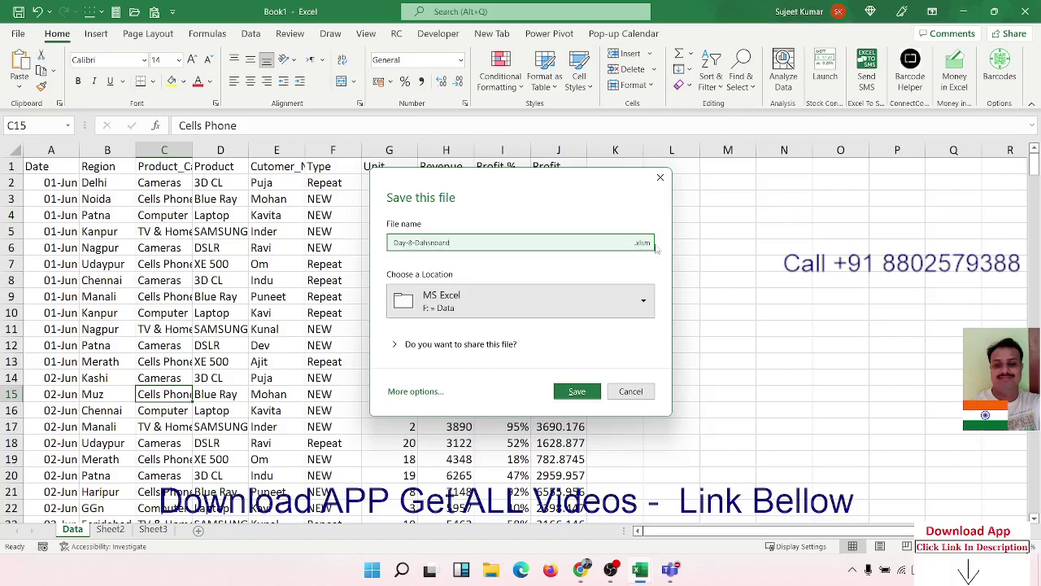
{"action": "left_click", "coordinate": [641, 243]}
{"action": "left_click", "coordinate": [647, 252]}
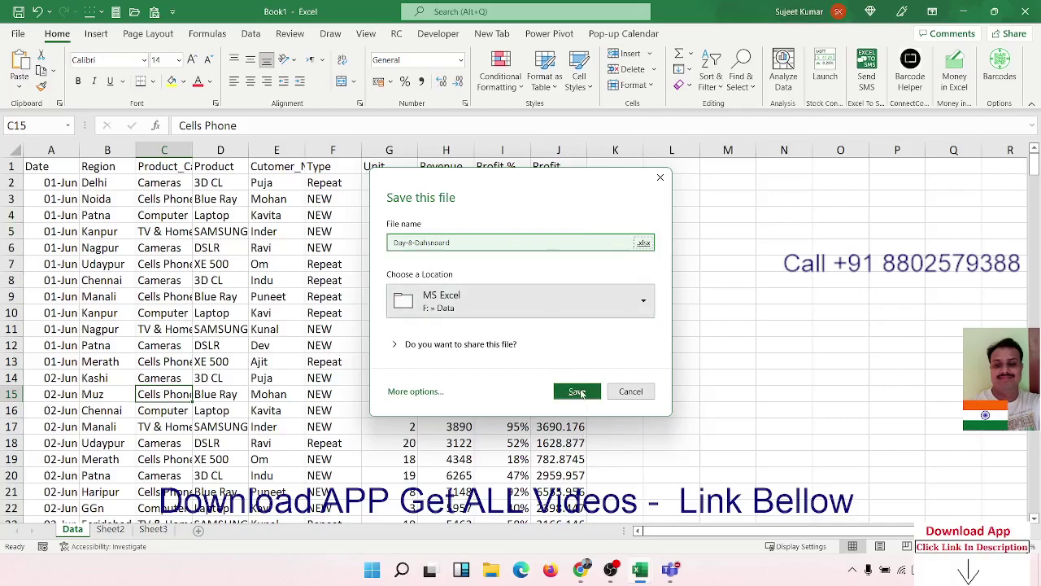
{"action": "left_click", "coordinate": [578, 391]}
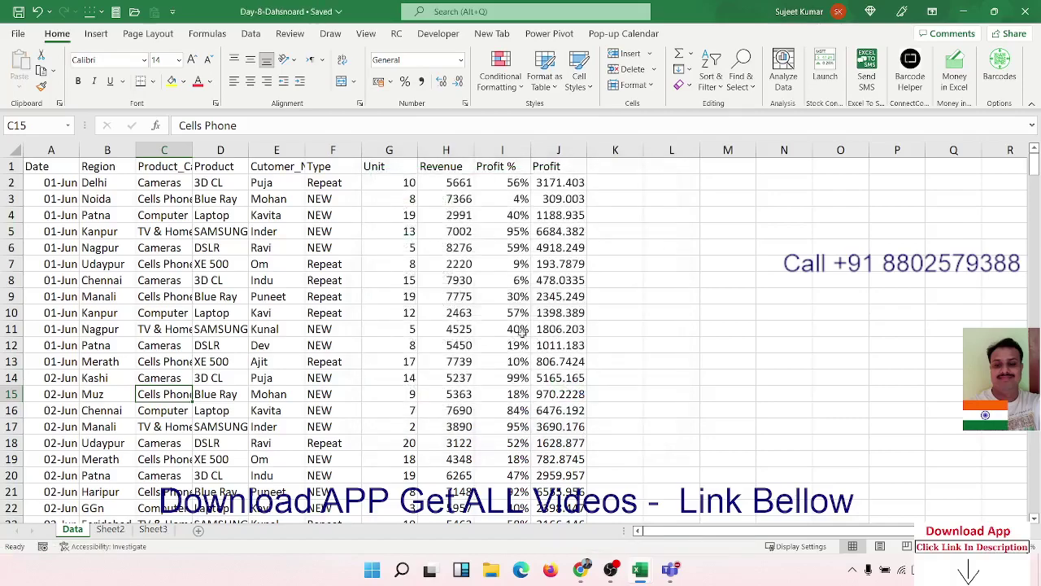
{"action": "left_click", "coordinate": [502, 328]}
Step: Check a Unit value, then move to the empty Sheet2 to rename it
{"action": "left_click", "coordinate": [409, 280]}
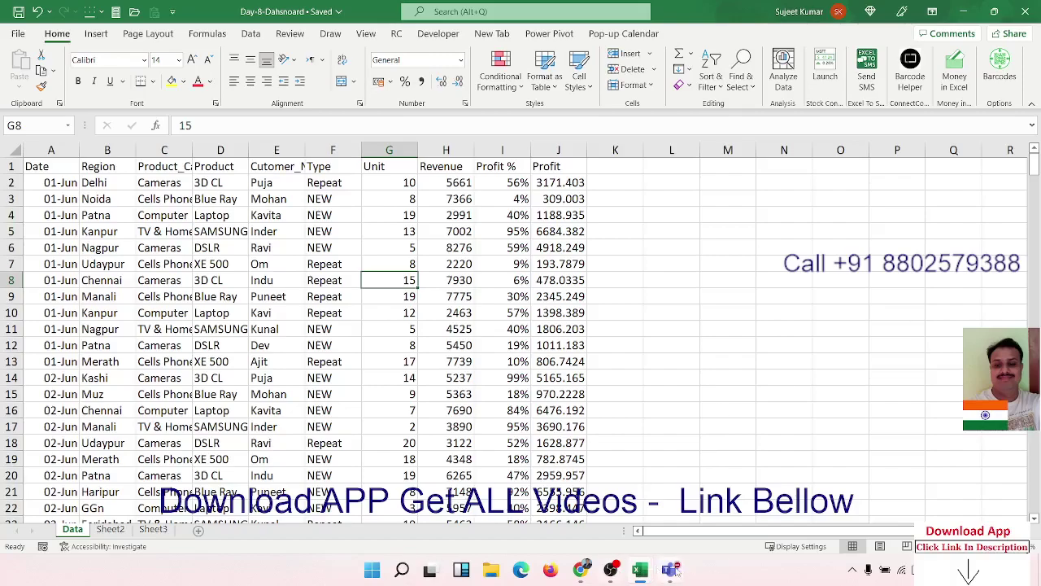
{"action": "left_click", "coordinate": [670, 570]}
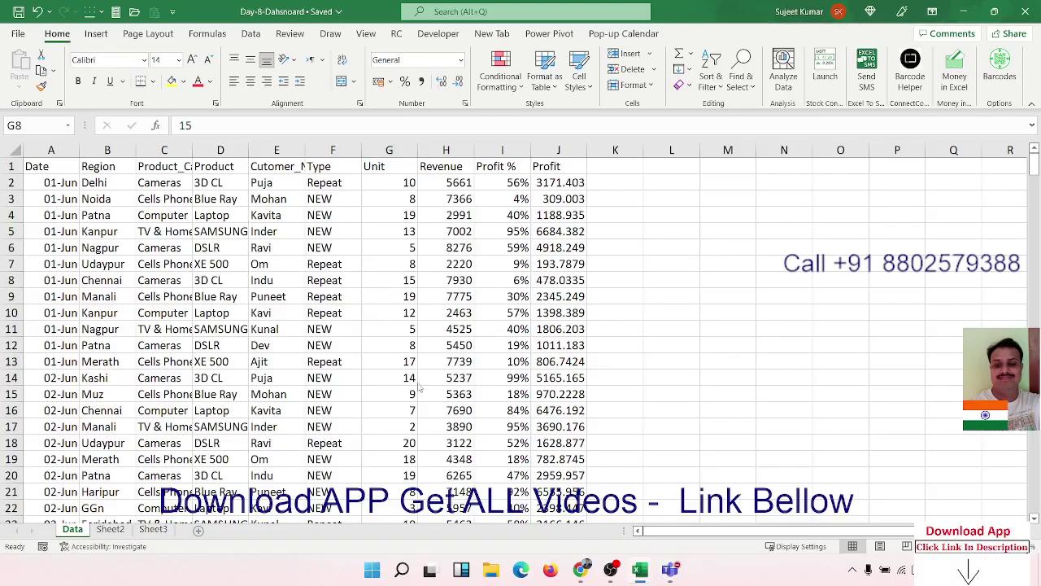
{"action": "left_click", "coordinate": [112, 529]}
Step: Finish renaming the second sheet to Daily Sales
{"action": "type", "text": "Daily Sales"}
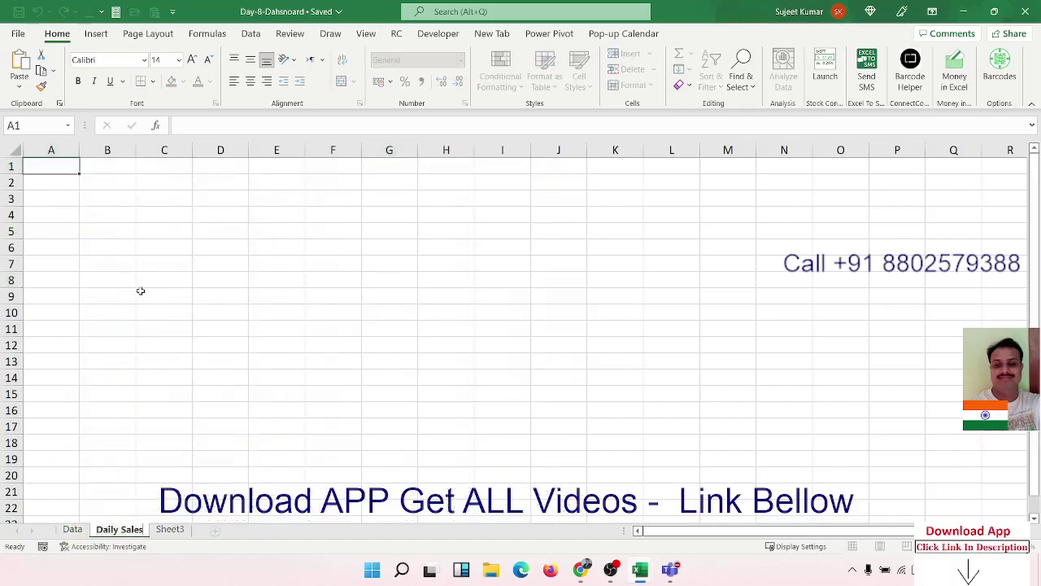
{"action": "left_click", "coordinate": [140, 291]}
{"action": "left_click", "coordinate": [71, 164]}
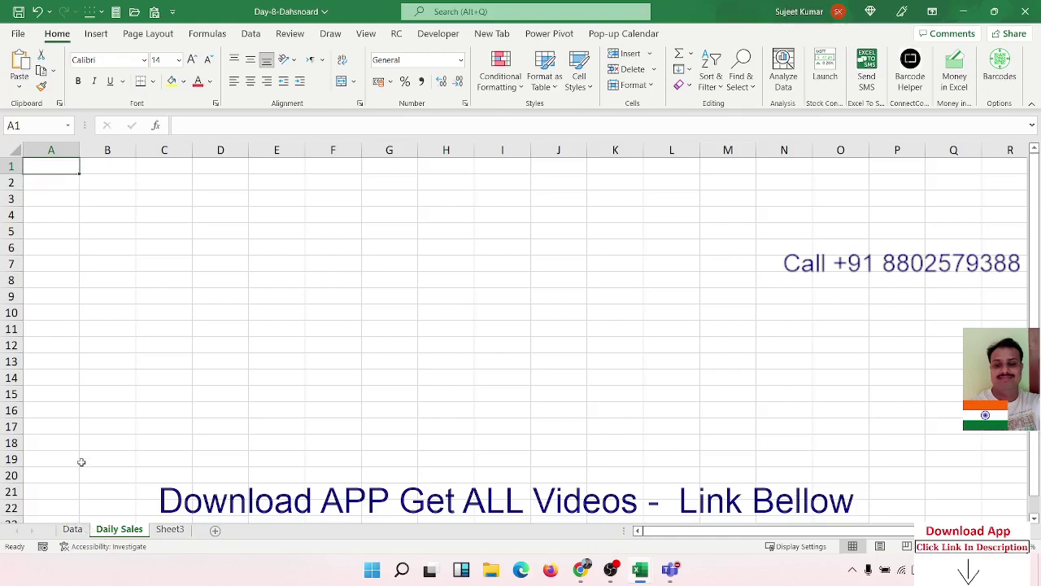
Step: Enter the headers Date, Rev, Unit and Avg Profit in A2:D2
{"action": "left_click", "coordinate": [48, 190]}
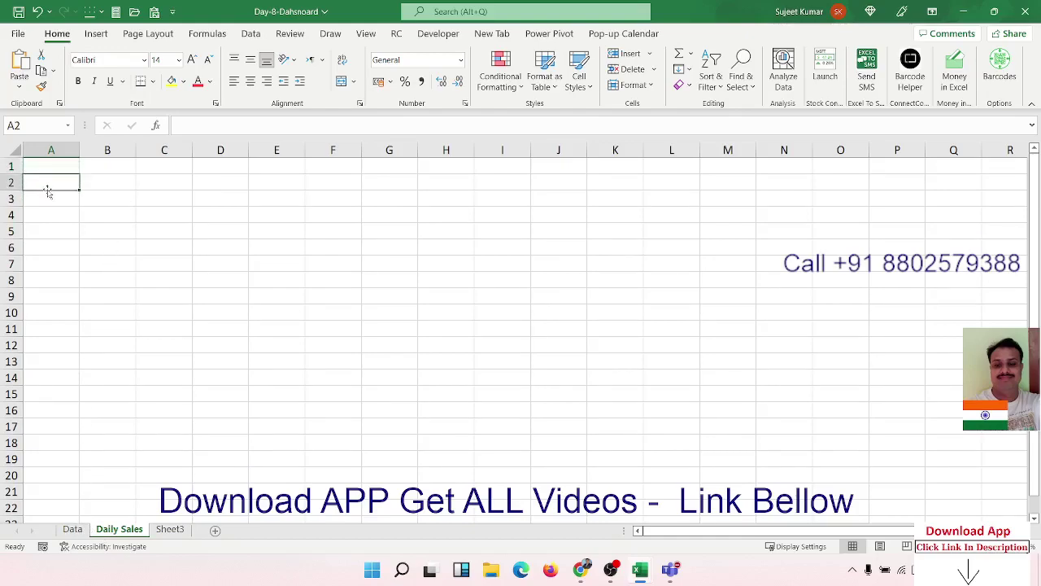
{"action": "type", "text": "Datye"}
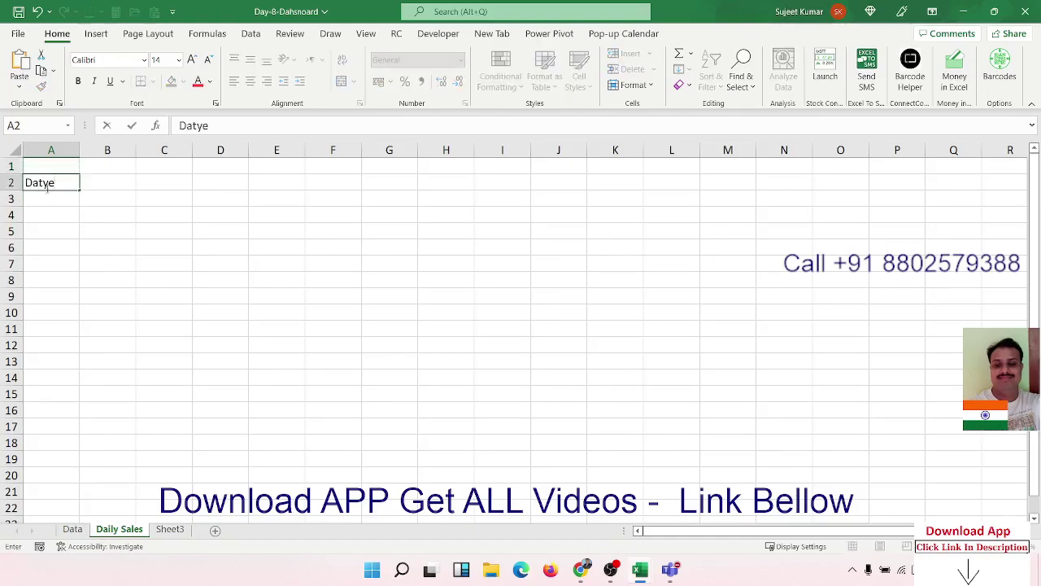
{"action": "key", "text": "BackSpace"}
{"action": "key", "text": "BackSpace"}
{"action": "type", "text": "e"}
{"action": "key", "text": "Tab"}
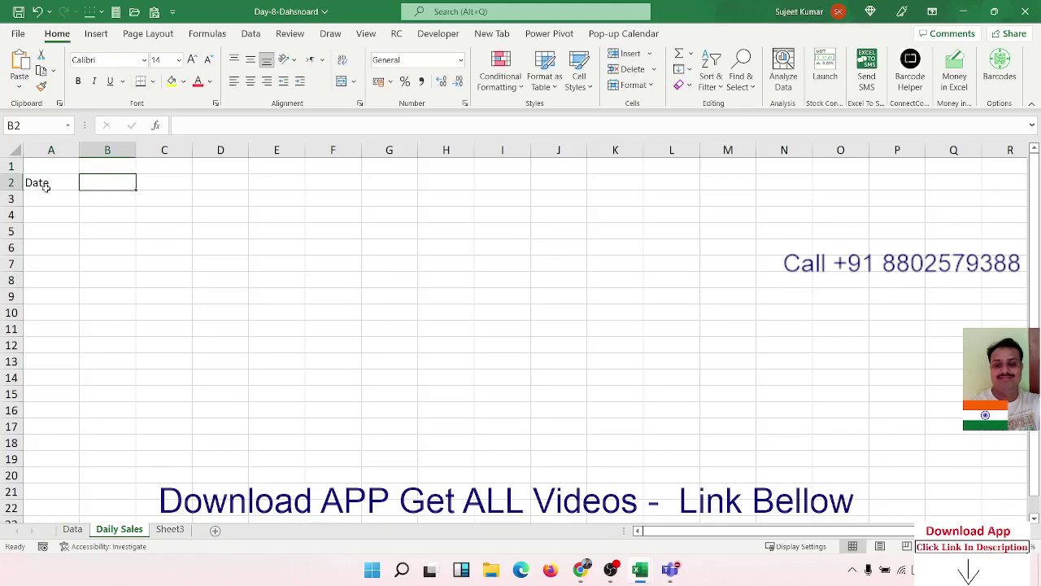
{"action": "type", "text": "Rev"}
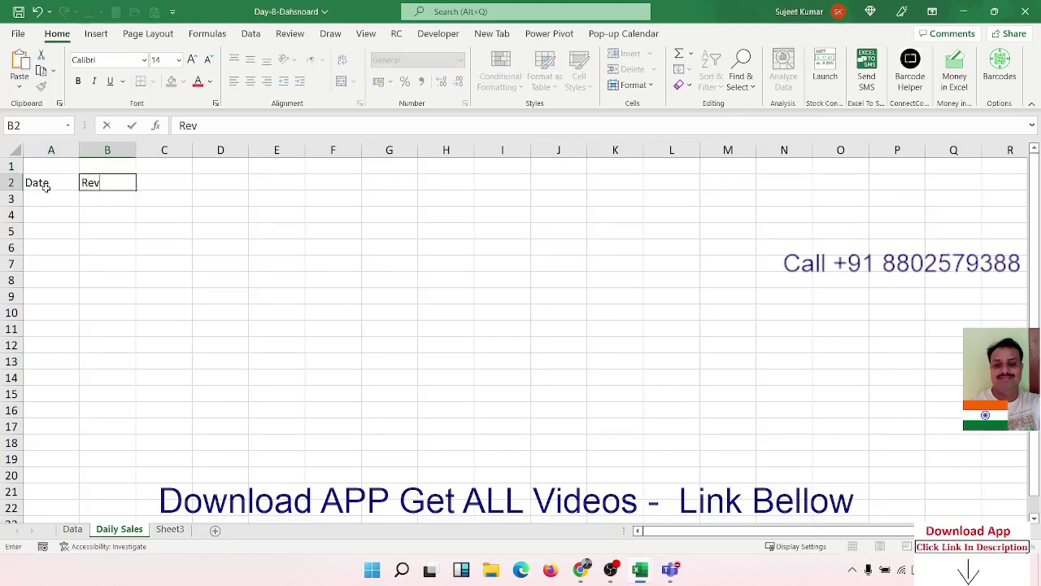
{"action": "key", "text": "Tab"}
{"action": "type", "text": "Uni"}
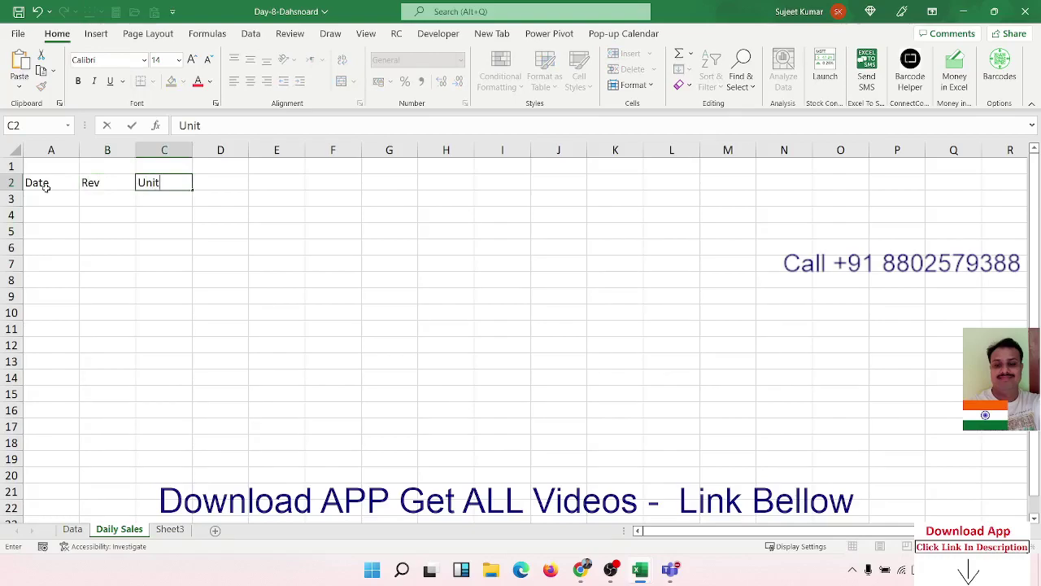
{"action": "key", "text": "Tab"}
{"action": "type", "text": "A"}
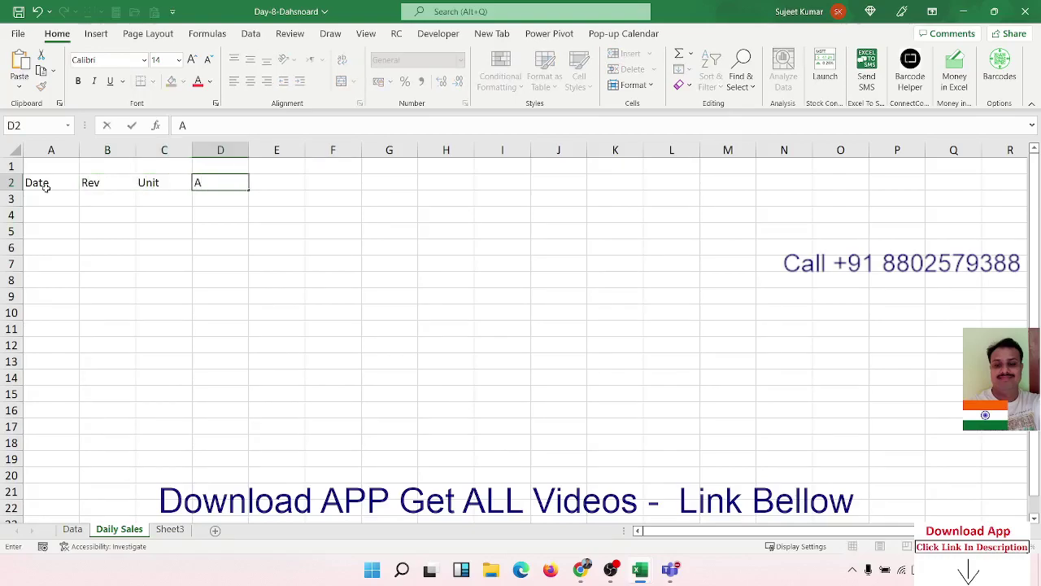
{"action": "type", "text": "vg "}
{"action": "type", "text": "Profit"}
{"action": "left_click", "coordinate": [48, 193]}
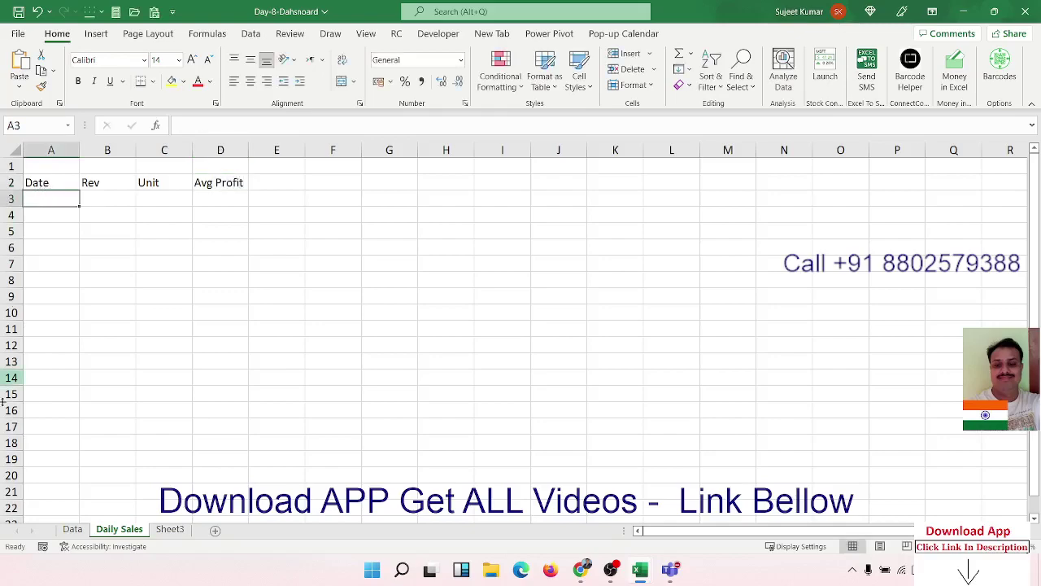
Step: Enter =UNIQUE(Data!A2:A361) in A3 and format the spilled dates as dd-mmm-yy
{"action": "left_click", "coordinate": [72, 528]}
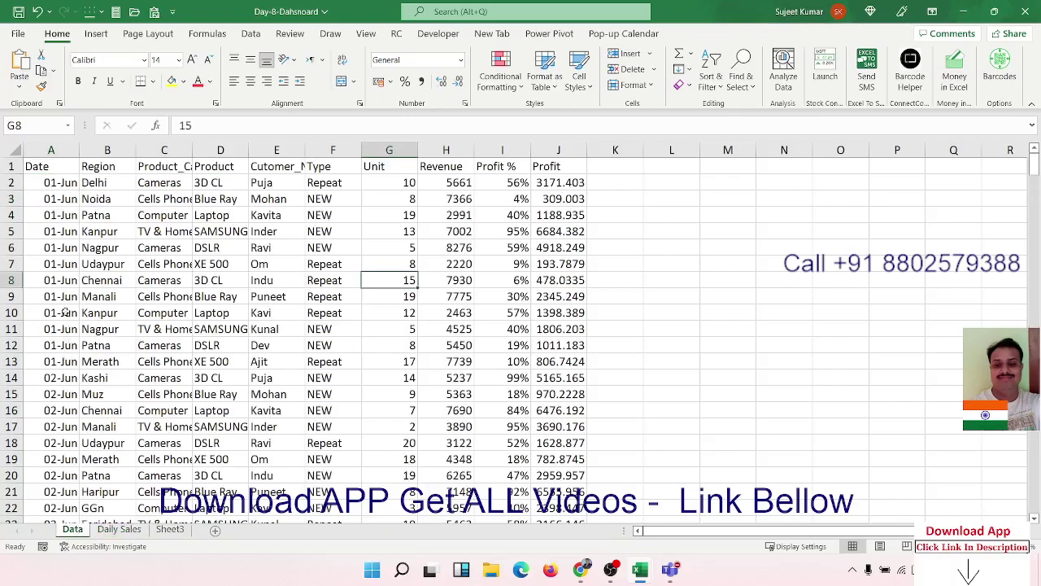
{"action": "left_click", "coordinate": [52, 249]}
{"action": "left_click", "coordinate": [119, 529]}
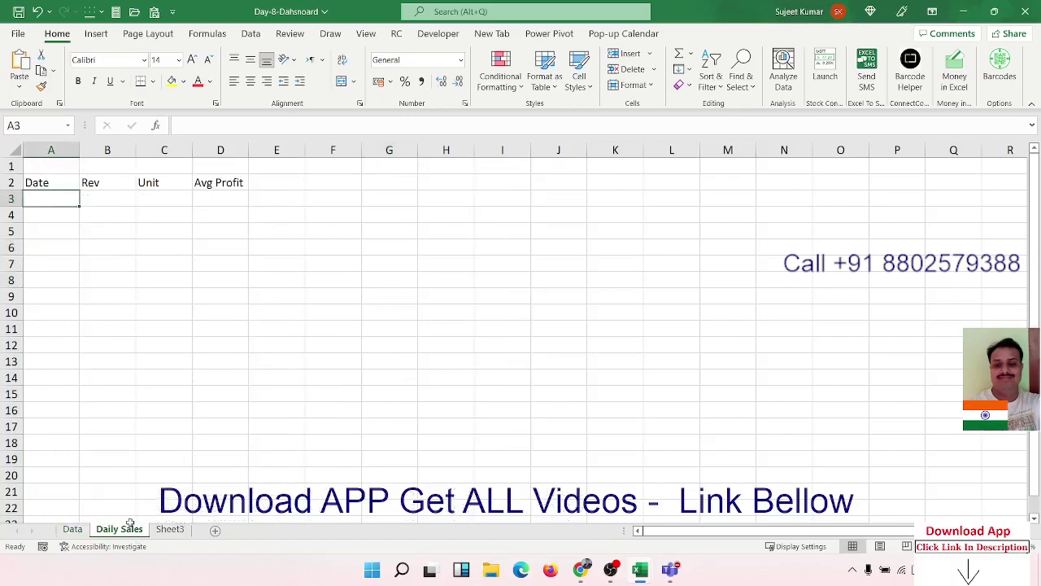
{"action": "type", "text": "="}
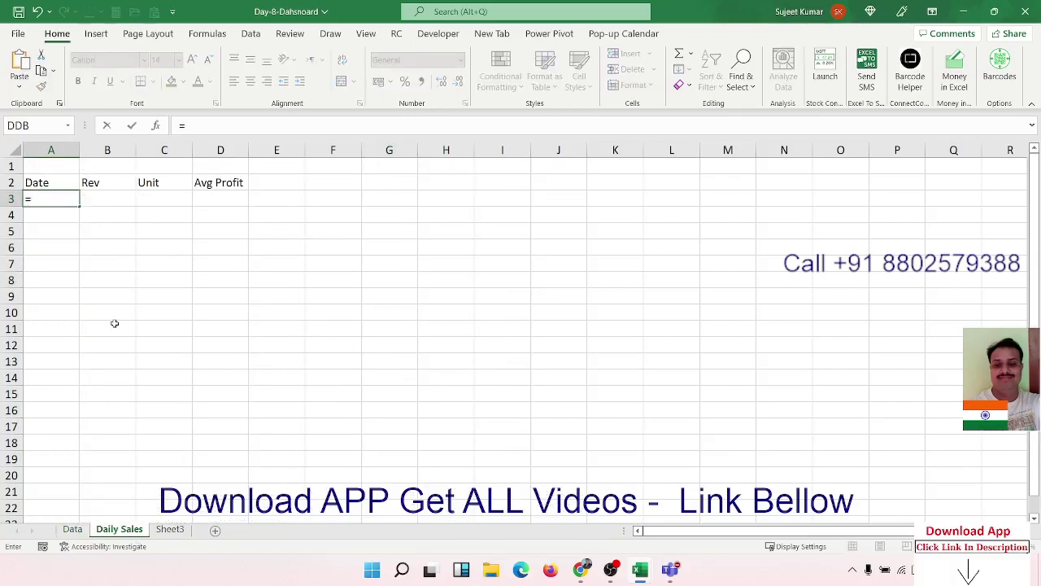
{"action": "type", "text": "uni"}
{"action": "key", "text": "Down"}
{"action": "key", "text": "Down"}
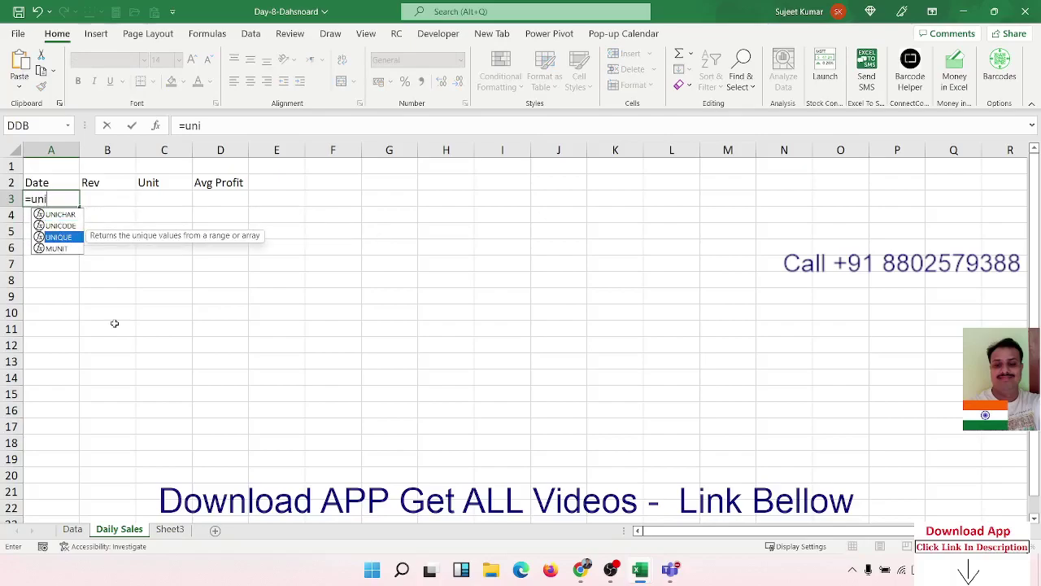
{"action": "key", "text": "Tab"}
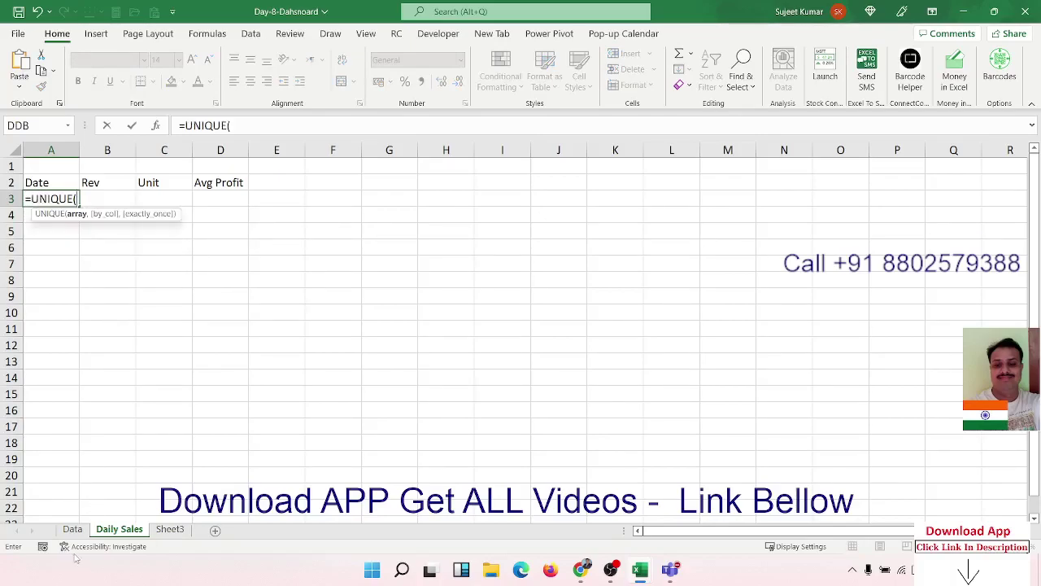
{"action": "left_click", "coordinate": [72, 529]}
{"action": "left_click", "coordinate": [39, 183]}
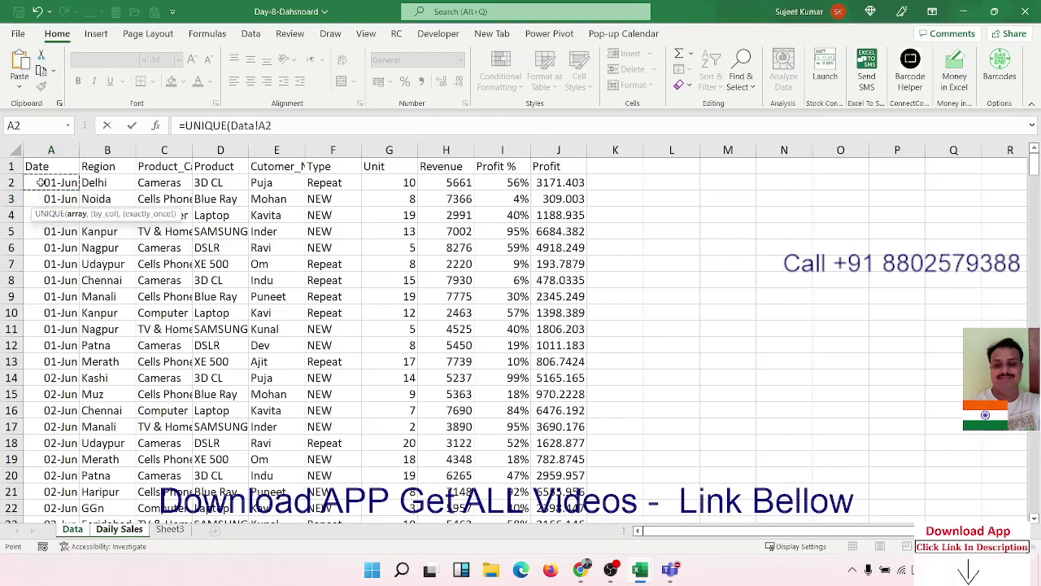
{"action": "key", "text": "ctrl+shift+Down"}
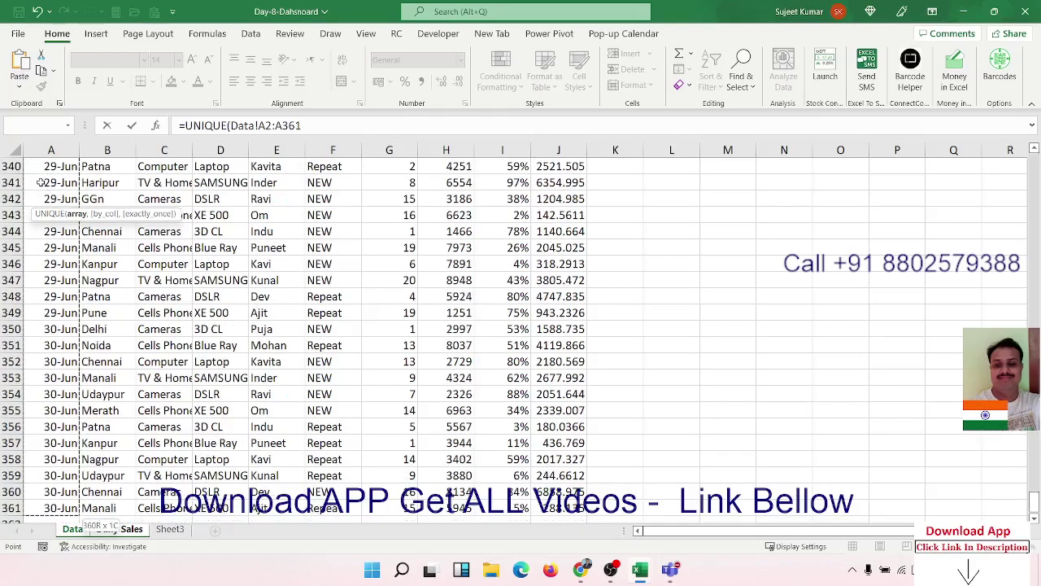
{"action": "key", "text": "Return"}
{"action": "left_click_drag", "start_coordinate": [39, 199], "coordinate": [39, 182]}
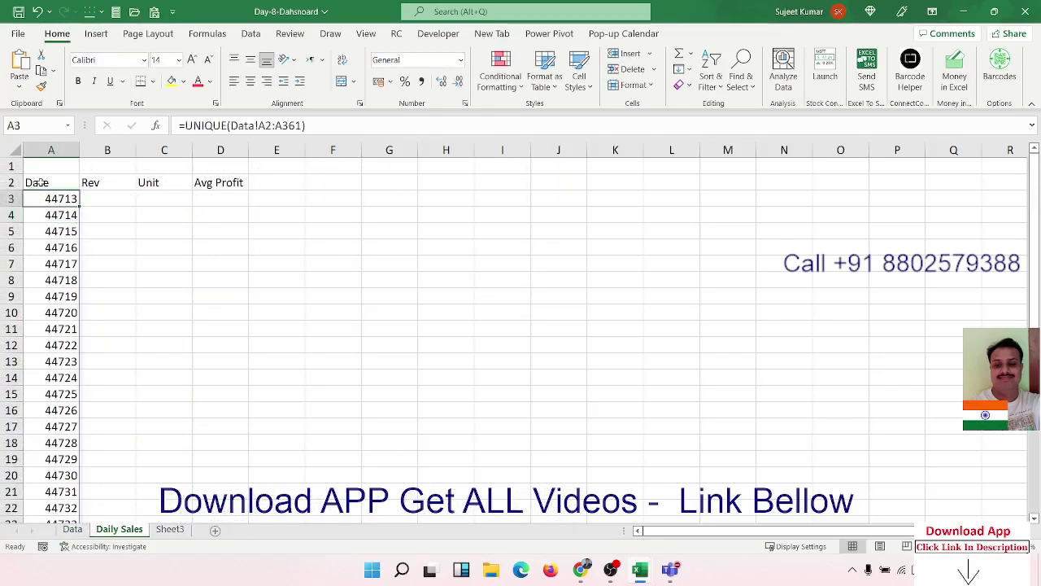
{"action": "key", "text": "ctrl+shift+3"}
{"action": "scroll", "coordinate": [39, 182], "scroll_direction": "up", "scroll_amount": 4}
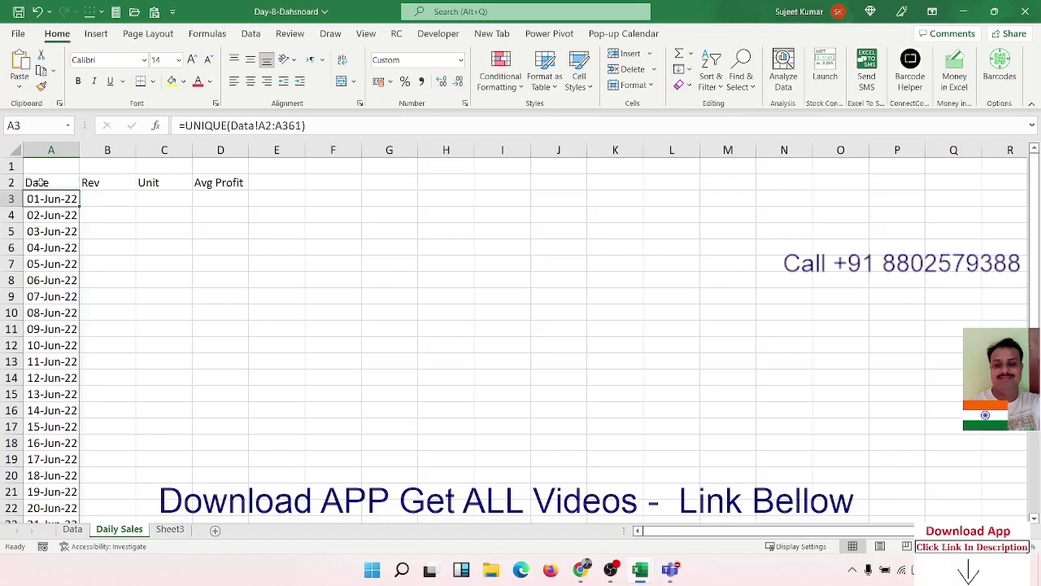
Step: Copy the Data sheet's Date column and paste it into column K of Daily Sales
{"action": "left_click", "coordinate": [71, 529]}
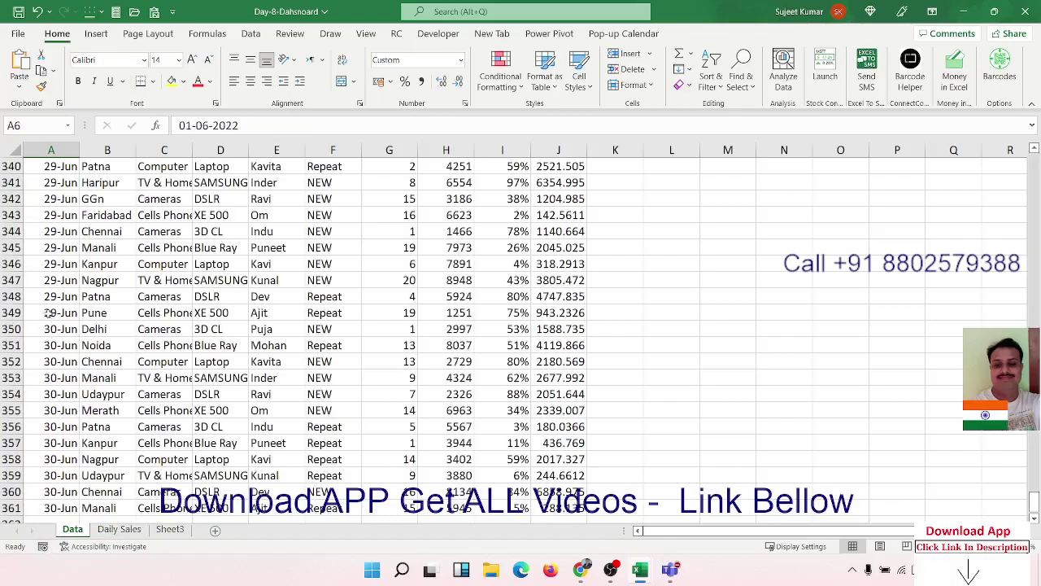
{"action": "left_click", "coordinate": [49, 296]}
{"action": "key", "text": "ctrl+space"}
{"action": "key", "text": "ctrl+c"}
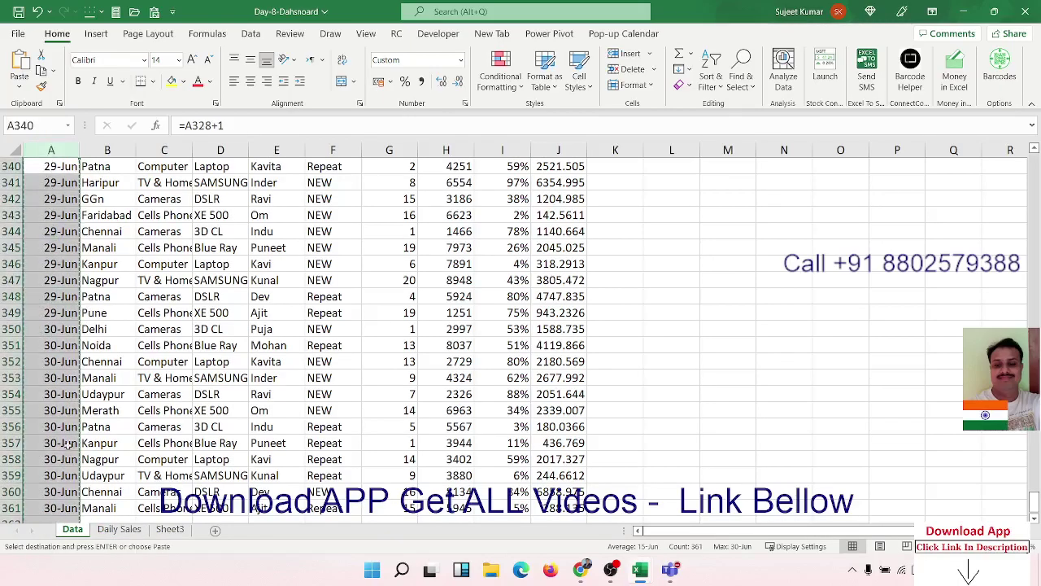
{"action": "left_click", "coordinate": [118, 530]}
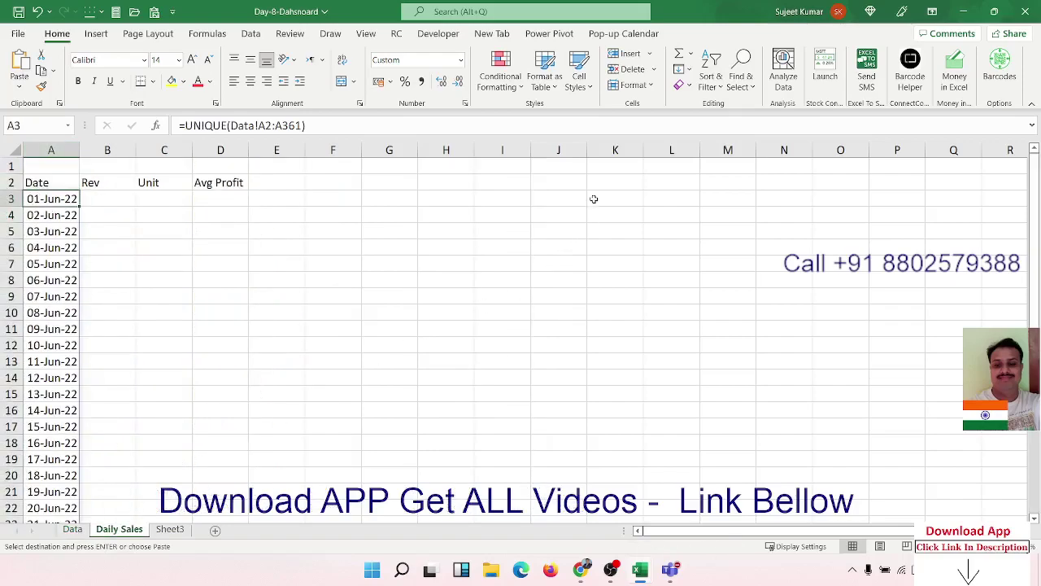
{"action": "left_click", "coordinate": [597, 167]}
{"action": "key", "text": "ctrl+v"}
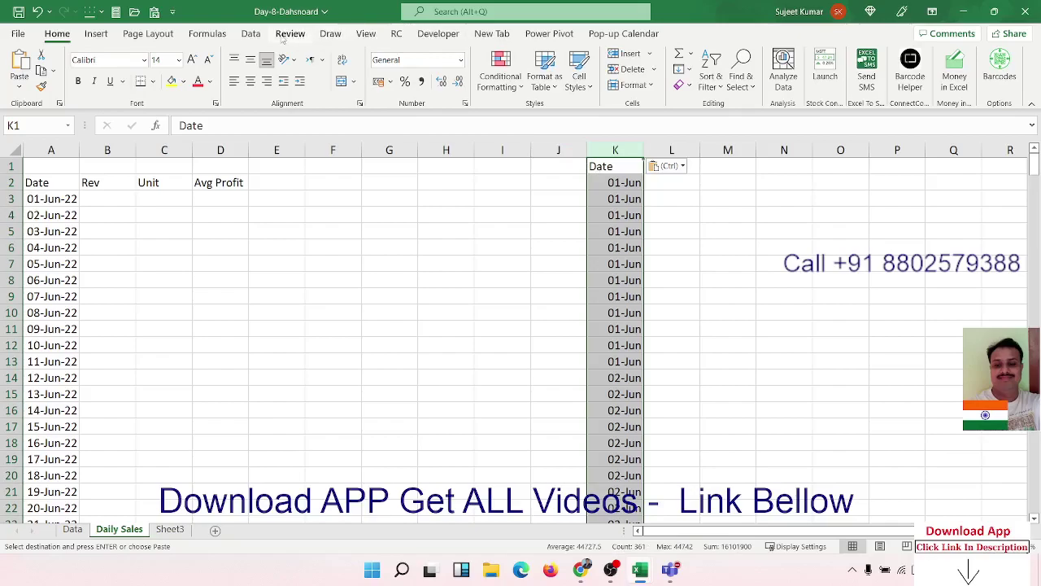
Step: Try Remove Duplicates on the column K dates, undo it, and clear column K
{"action": "left_click", "coordinate": [251, 33]}
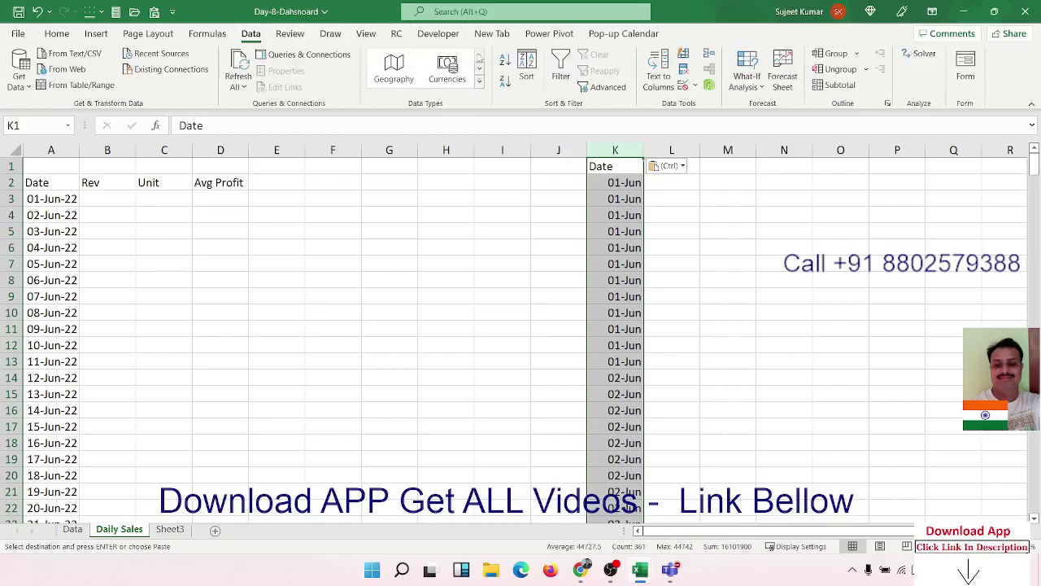
{"action": "left_click", "coordinate": [684, 70]}
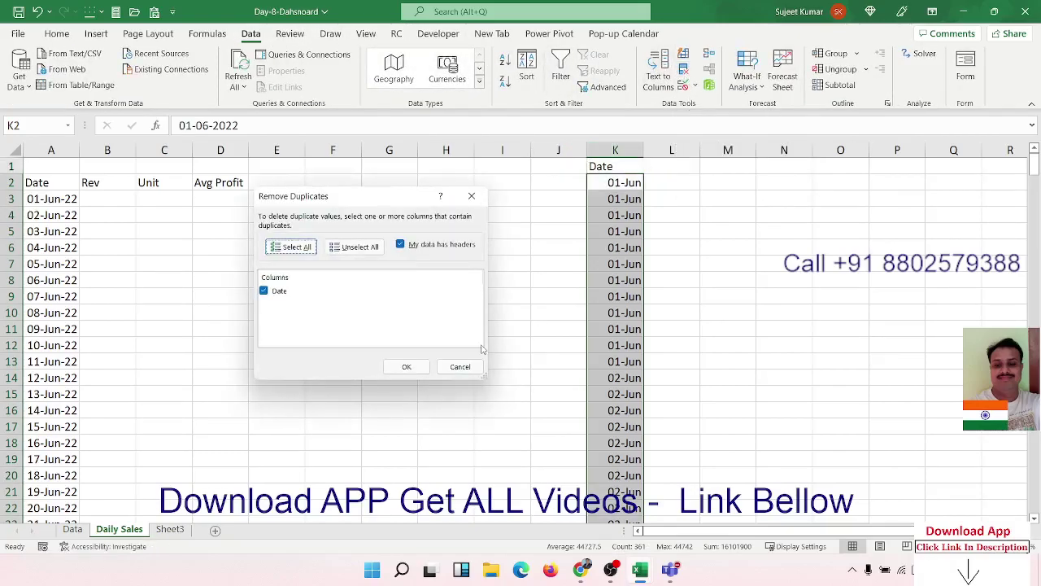
{"action": "left_click", "coordinate": [407, 367]}
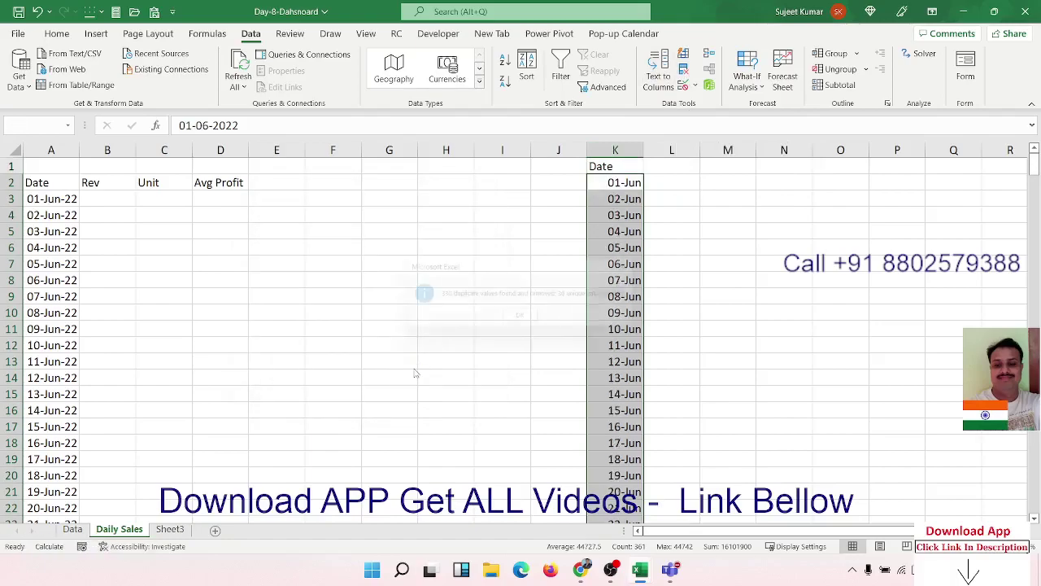
{"action": "left_click", "coordinate": [526, 320]}
{"action": "left_click", "coordinate": [627, 252]}
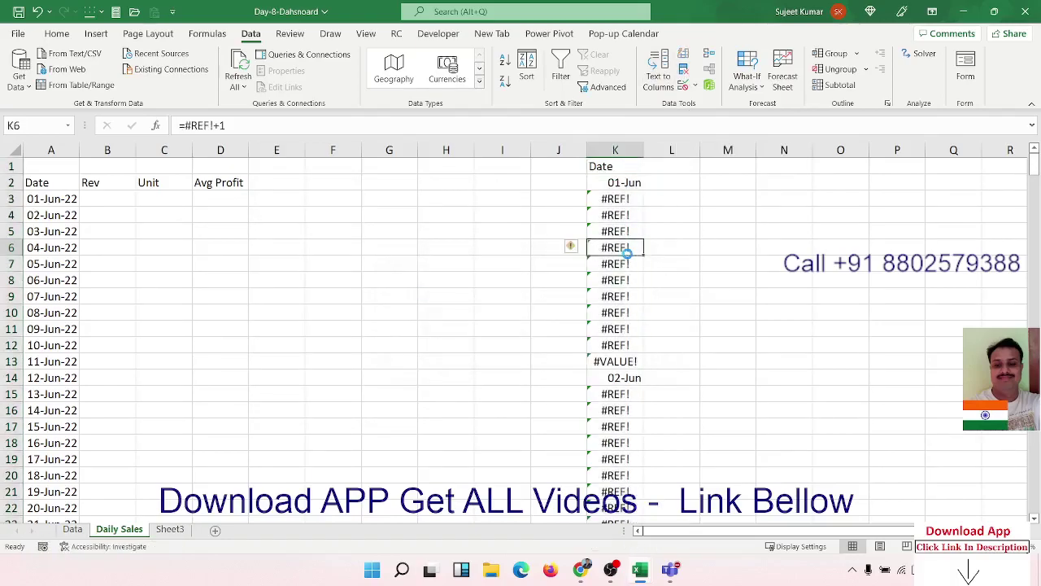
{"action": "key", "text": "ctrl+z"}
{"action": "key", "text": "ctrl+c"}
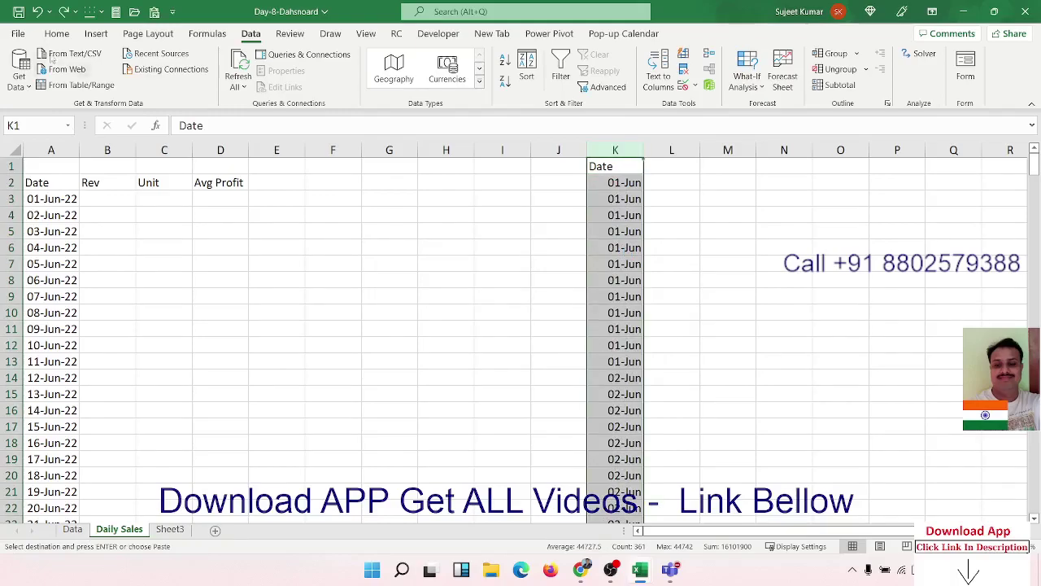
{"action": "key", "text": "Delete"}
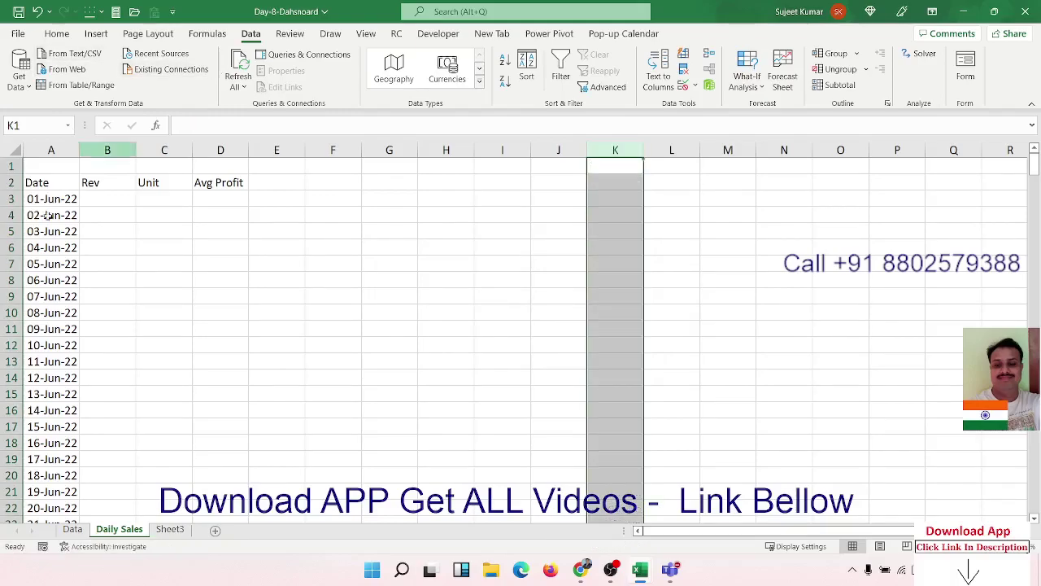
Step: Check the unique-dates formula, select B3, and find the Revenue heading on the Data sheet
{"action": "left_click", "coordinate": [42, 251]}
{"action": "scroll", "coordinate": [78, 262], "scroll_direction": "down", "scroll_amount": 7}
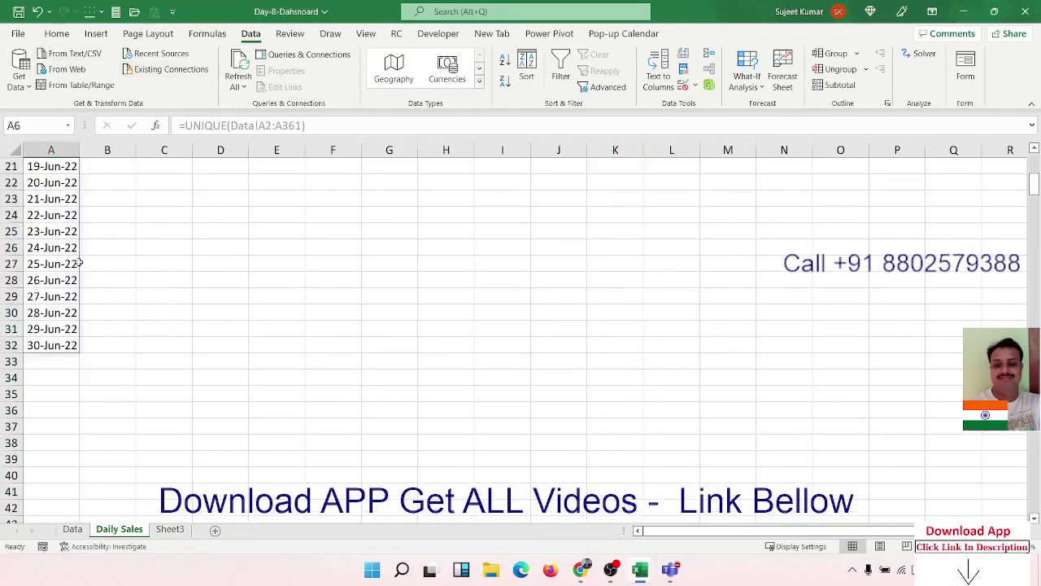
{"action": "scroll", "coordinate": [78, 262], "scroll_direction": "up", "scroll_amount": 7}
{"action": "left_click", "coordinate": [94, 200]}
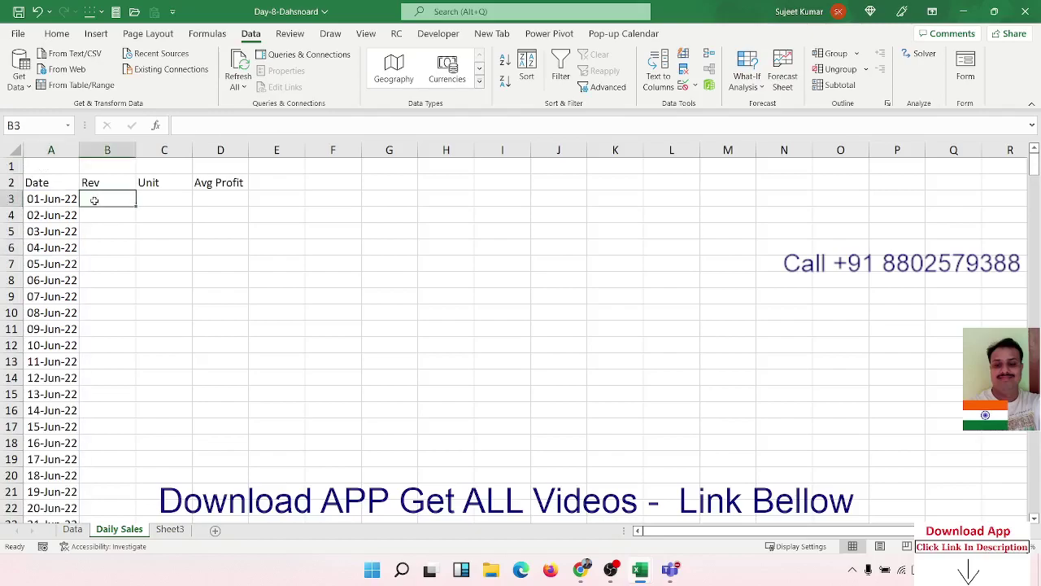
{"action": "left_click", "coordinate": [72, 530]}
{"action": "scroll", "coordinate": [472, 247], "scroll_direction": "up", "scroll_amount": 13}
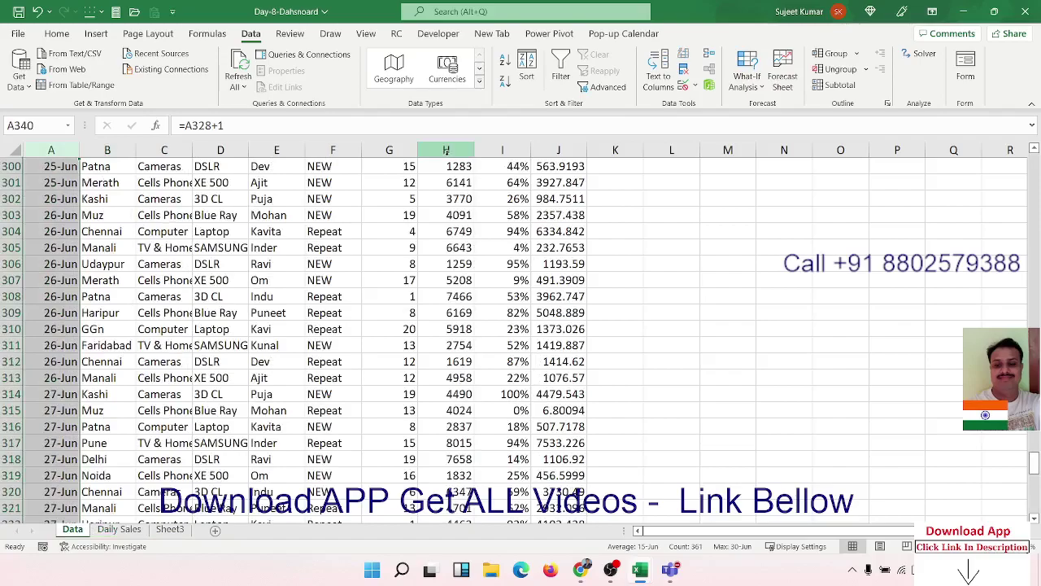
{"action": "scroll", "coordinate": [448, 171], "scroll_direction": "up", "scroll_amount": 7}
{"action": "left_click", "coordinate": [446, 167]}
{"action": "key", "text": "ctrl+Up"}
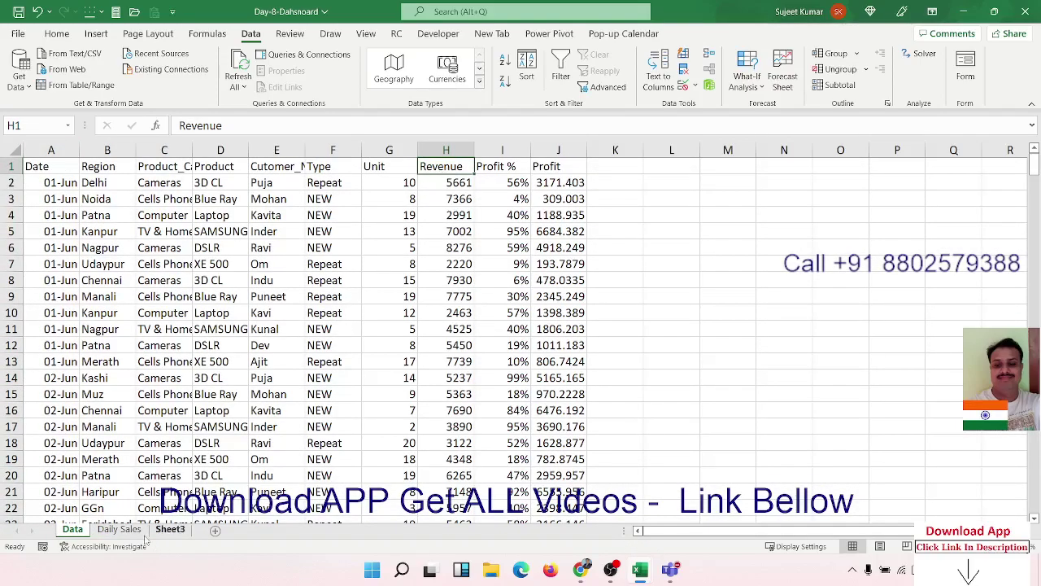
Step: Enter =SUMIF(Data!A:A,'Daily Sales'!A3,Data!H:H) in B3 and fill it down all dates
{"action": "left_click", "coordinate": [119, 529]}
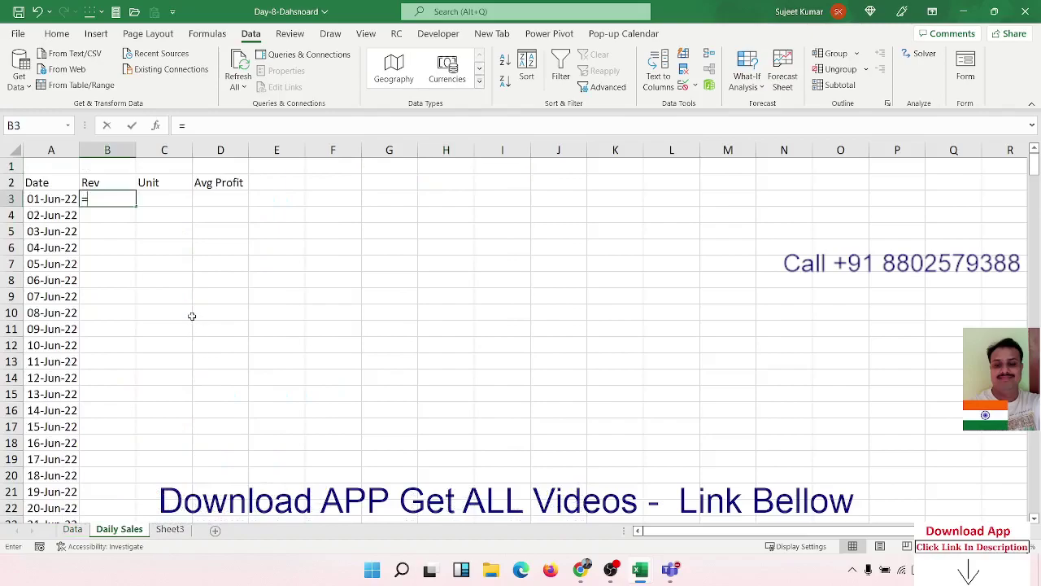
{"action": "type", "text": "=sum"}
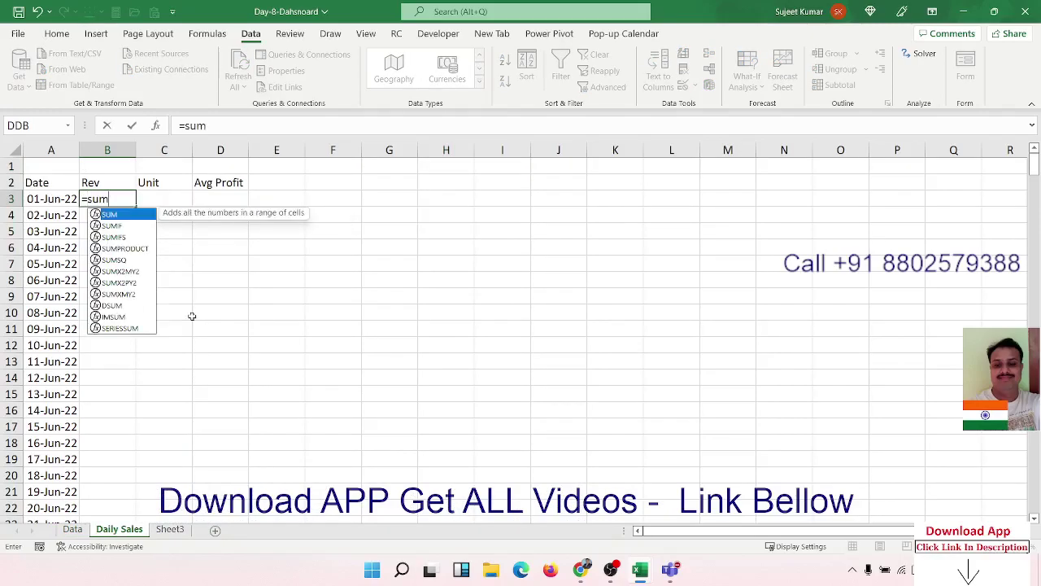
{"action": "key", "text": "Down"}
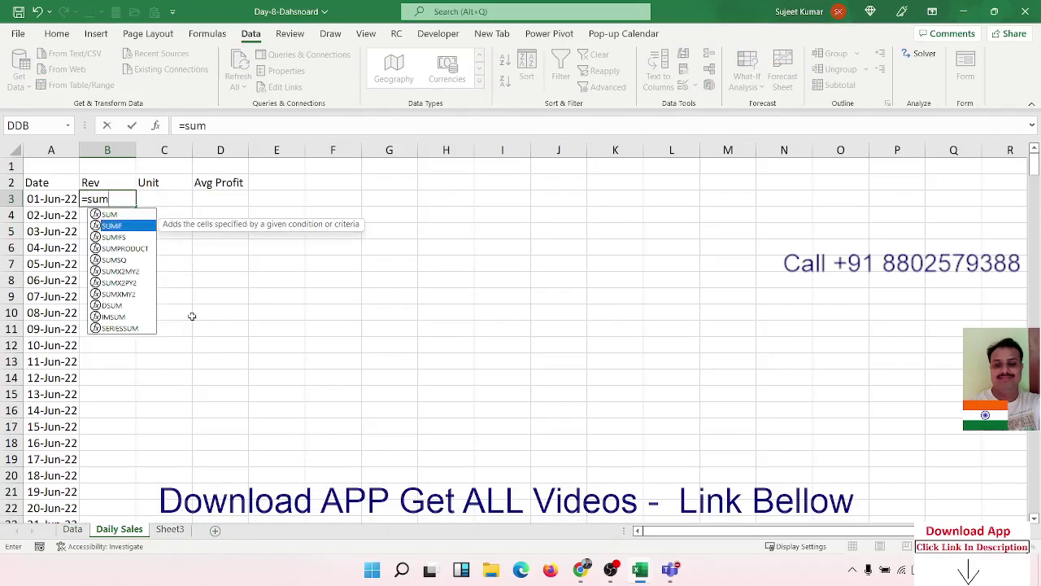
{"action": "key", "text": "Tab"}
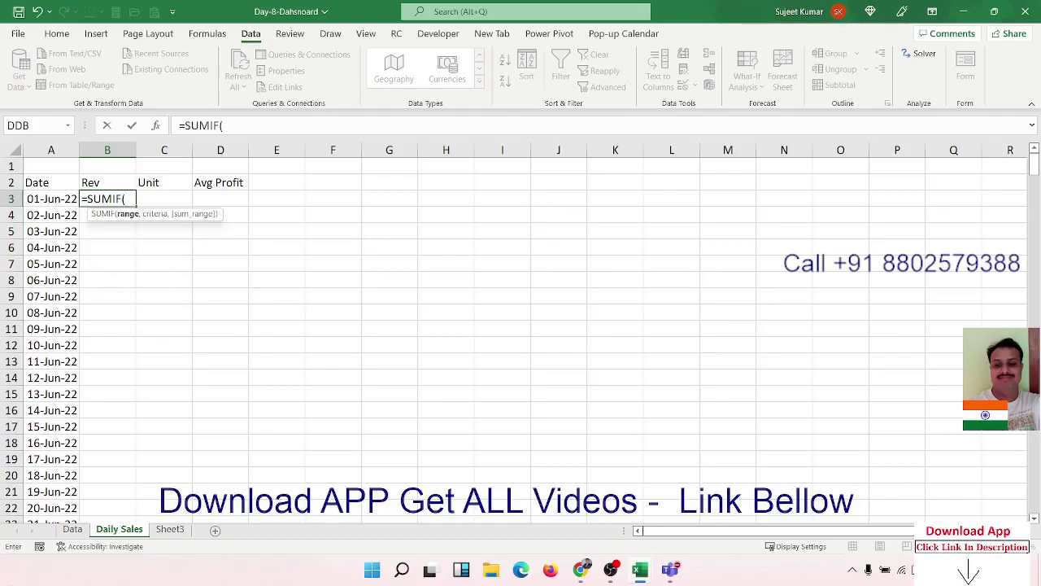
{"action": "left_click", "coordinate": [73, 529]}
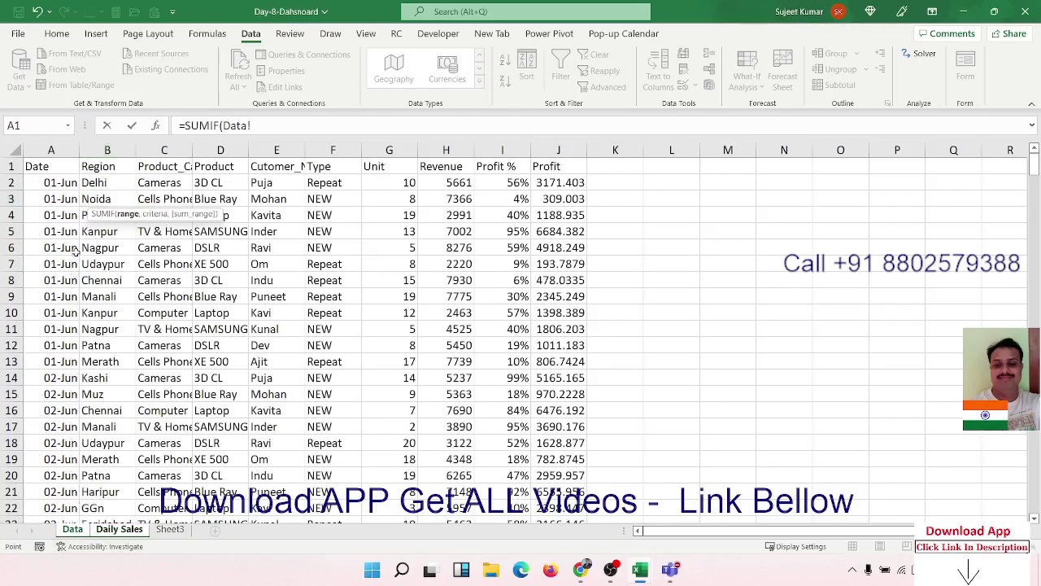
{"action": "left_click", "coordinate": [57, 144]}
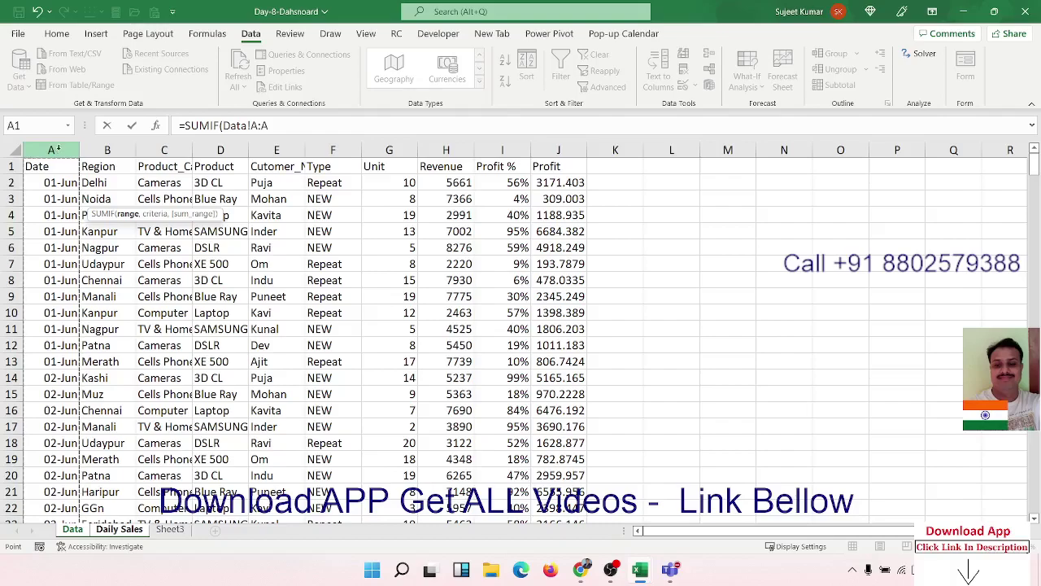
{"action": "type", "text": ","}
{"action": "left_click", "coordinate": [120, 528]}
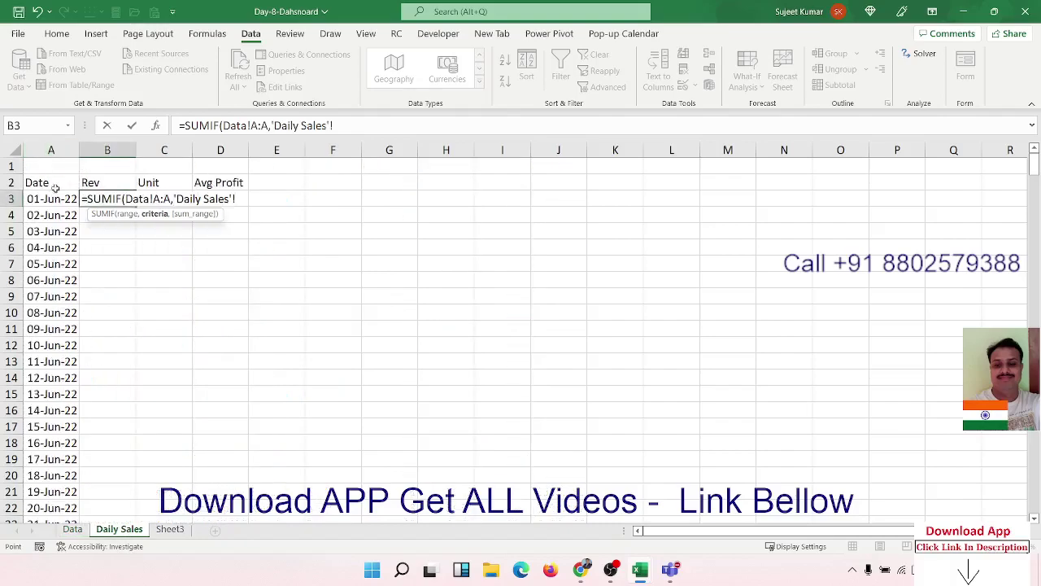
{"action": "left_click", "coordinate": [39, 196]}
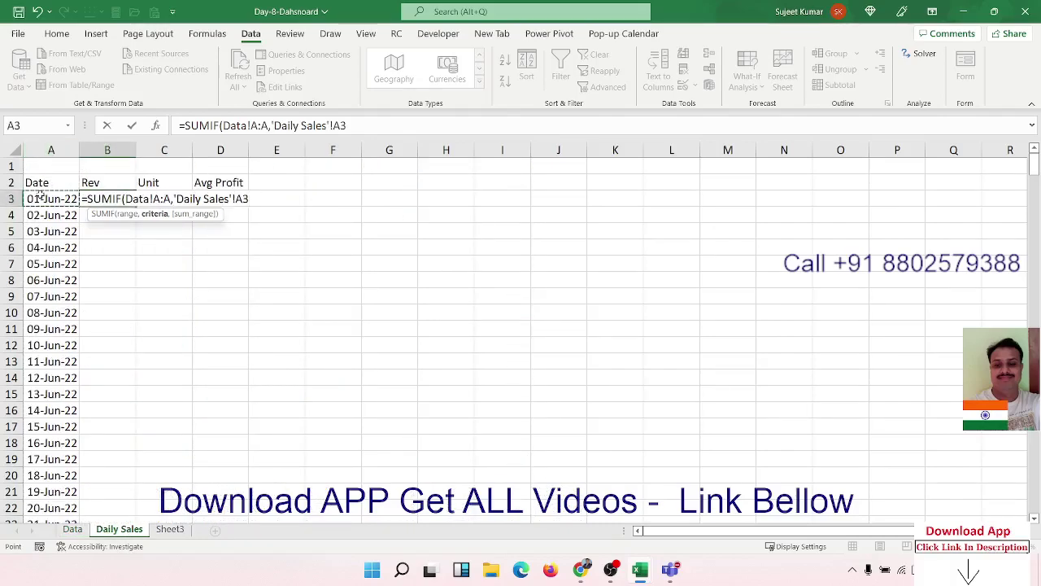
{"action": "type", "text": ","}
{"action": "left_click", "coordinate": [72, 529]}
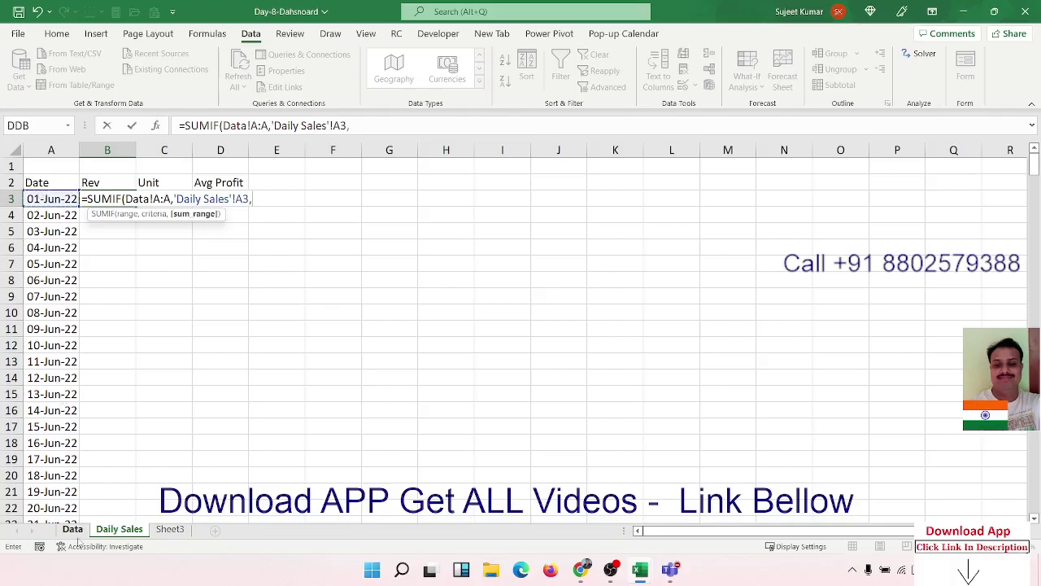
{"action": "left_click", "coordinate": [436, 153]}
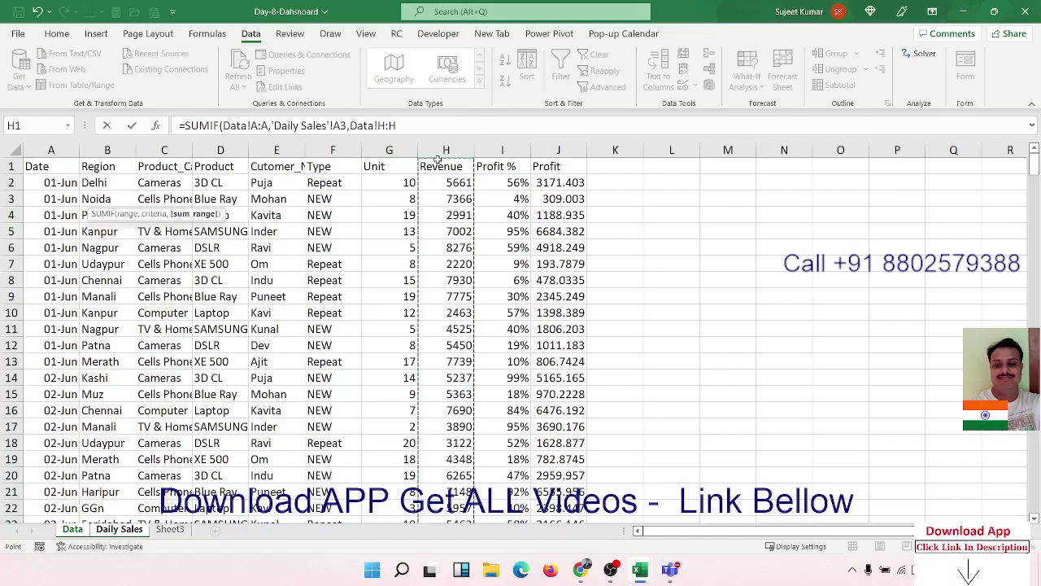
{"action": "key", "text": "Return"}
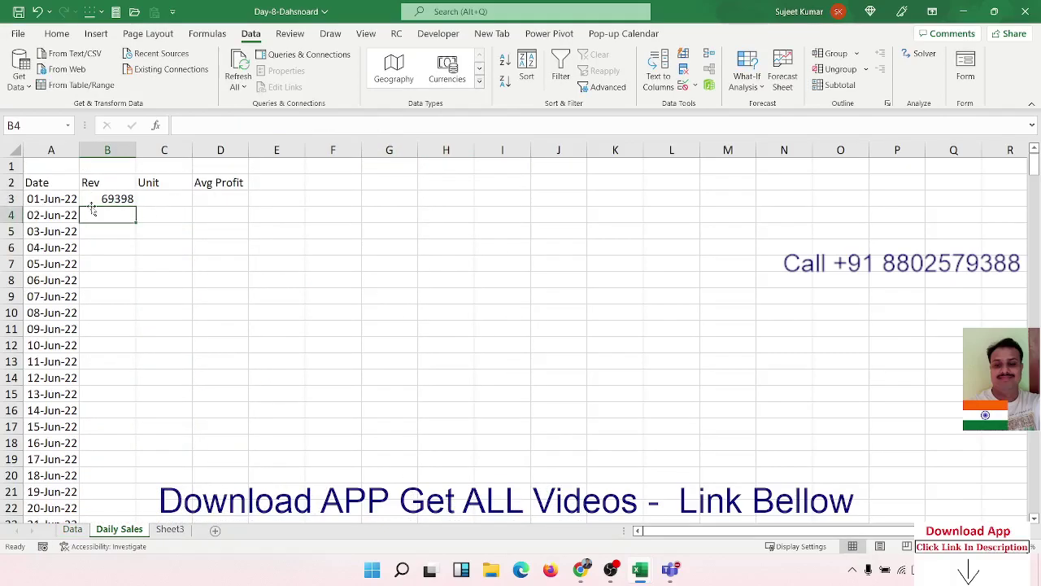
{"action": "left_click", "coordinate": [99, 199]}
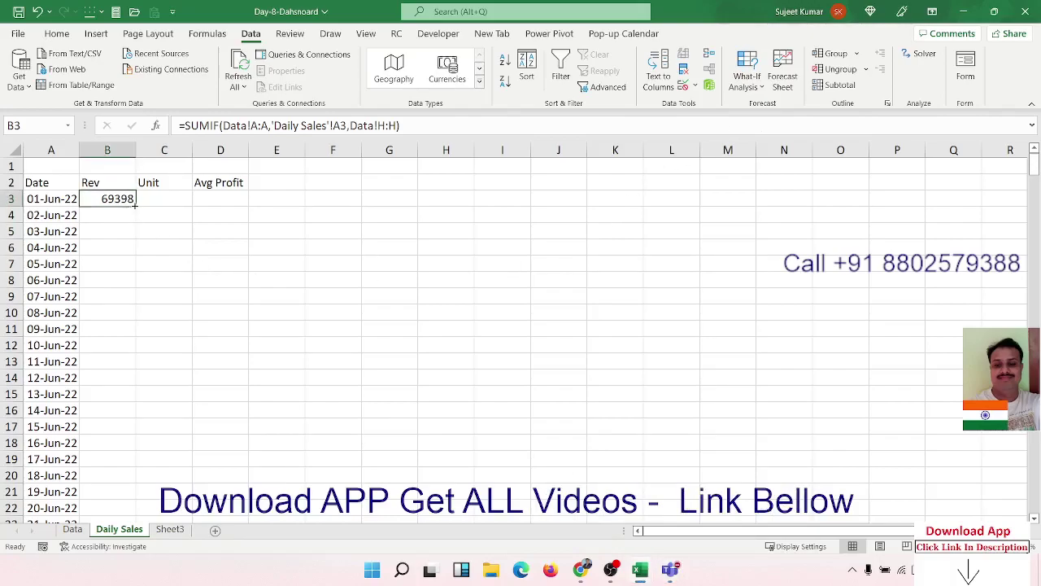
{"action": "double_click", "coordinate": [134, 205]}
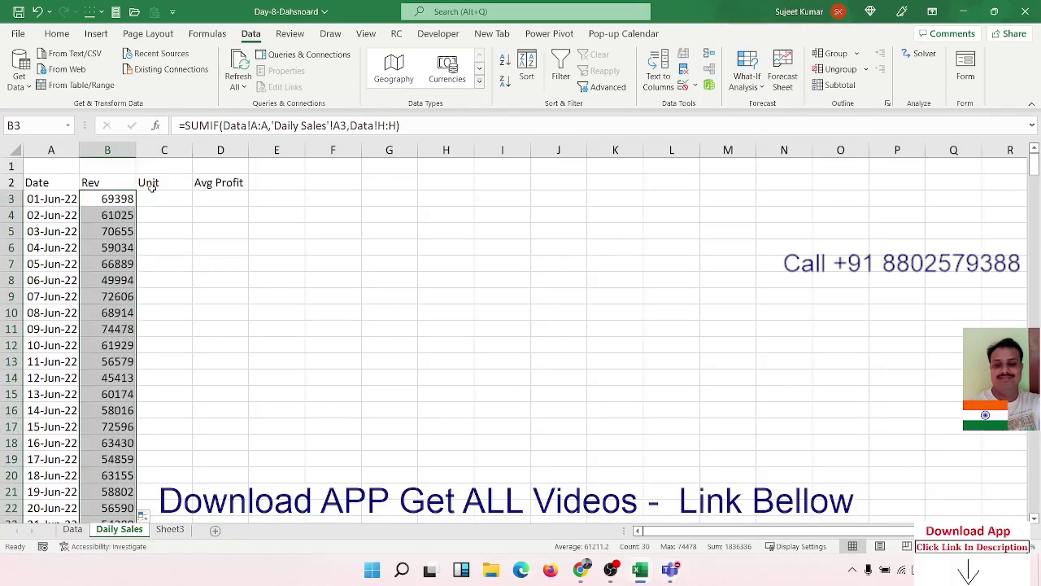
Step: Enter =SUMIF(Data!A:A,'Daily Sales'!A3,Data!G:G) in C3 and fill it down, starting at 139
{"action": "left_click", "coordinate": [160, 202]}
{"action": "type", "text": "=s"}
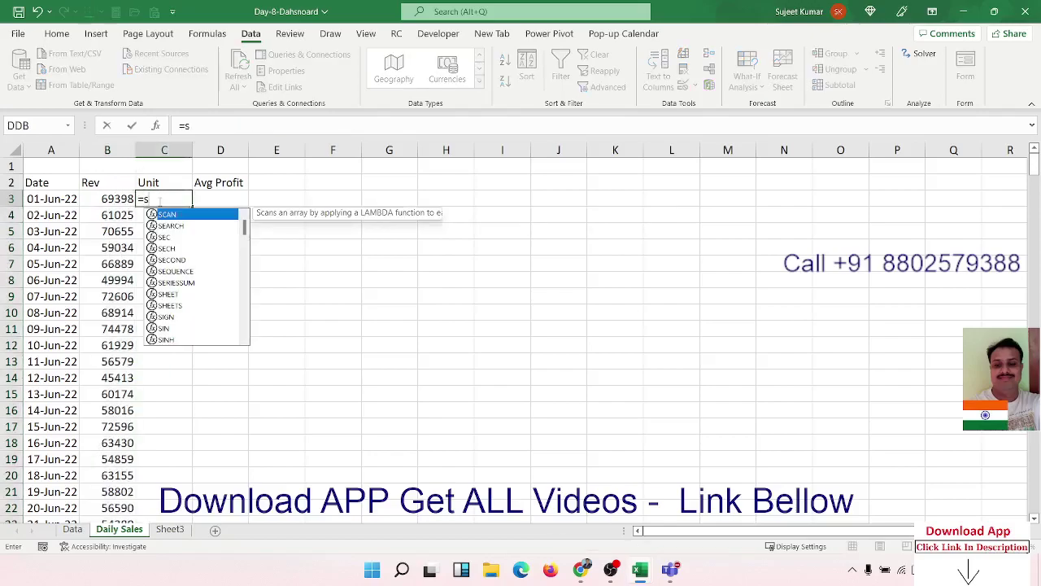
{"action": "type", "text": "um"}
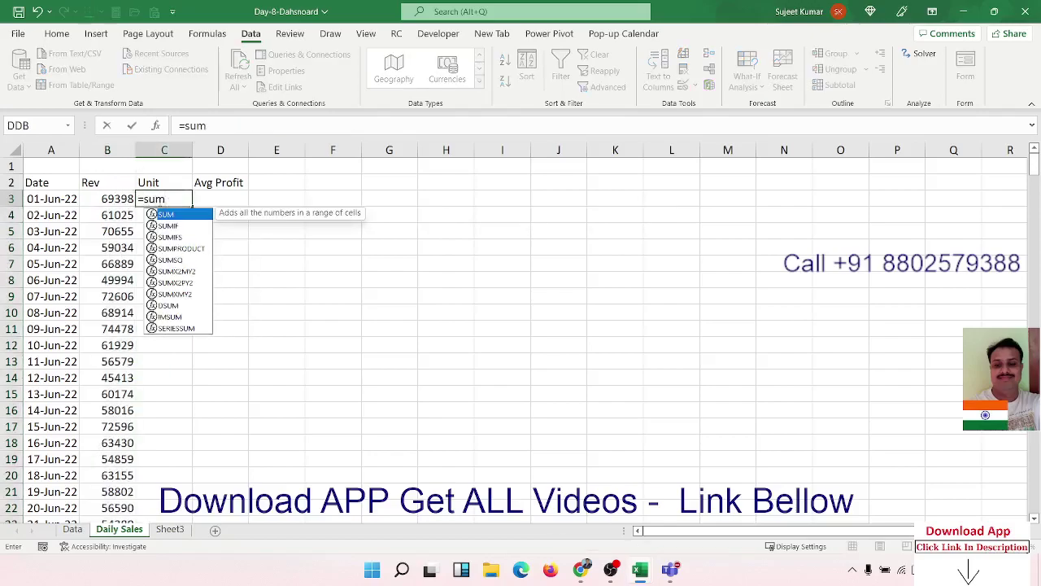
{"action": "key", "text": "Down"}
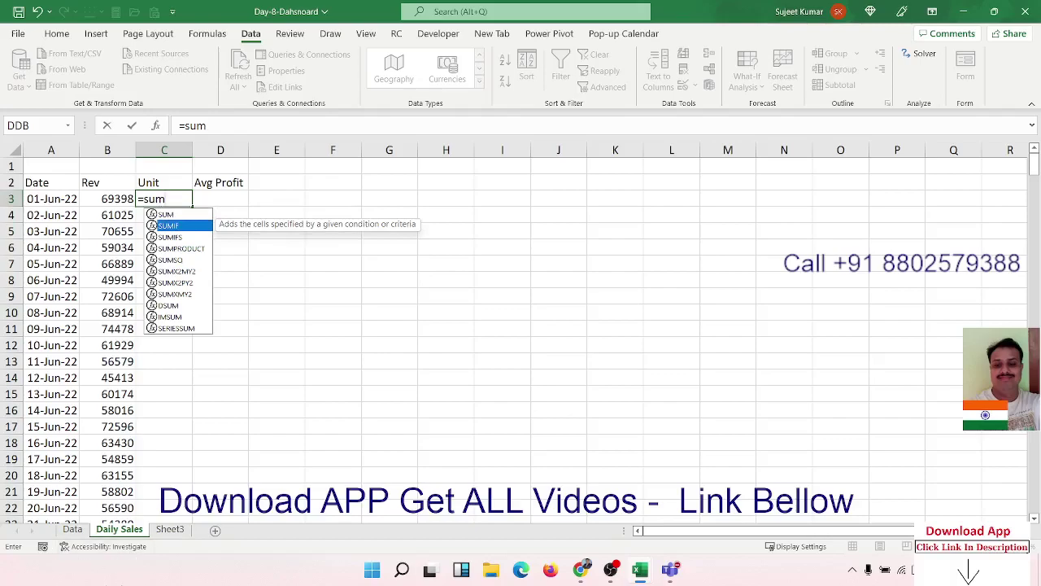
{"action": "key", "text": "Tab"}
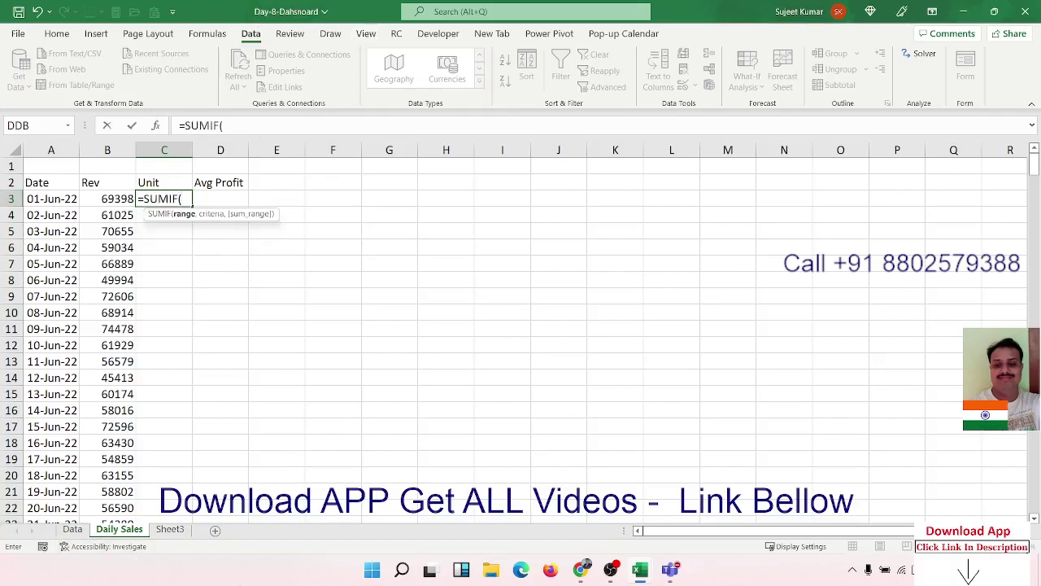
{"action": "left_click", "coordinate": [74, 529]}
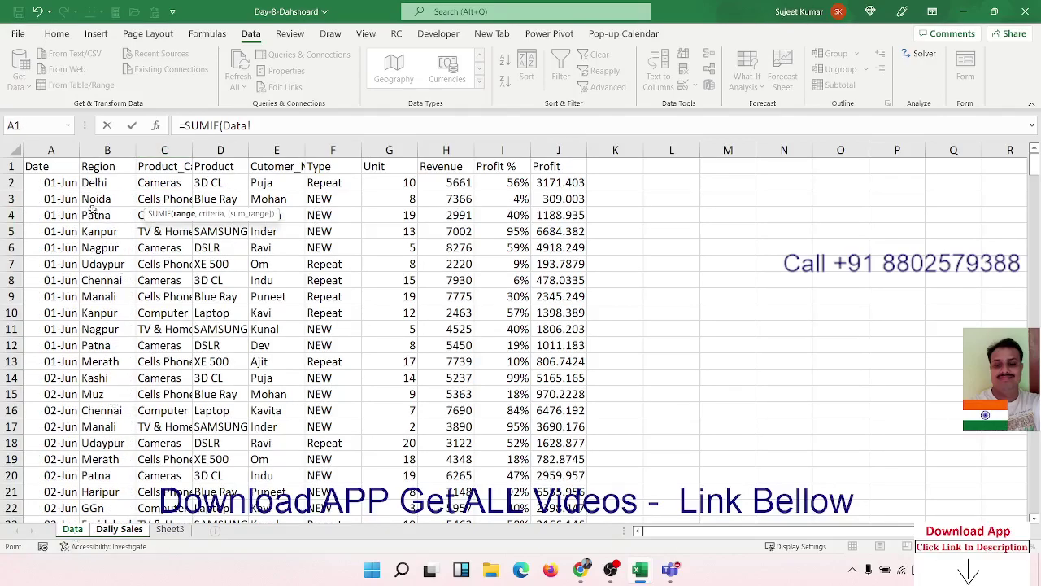
{"action": "left_click", "coordinate": [70, 152]}
{"action": "type", "text": ","}
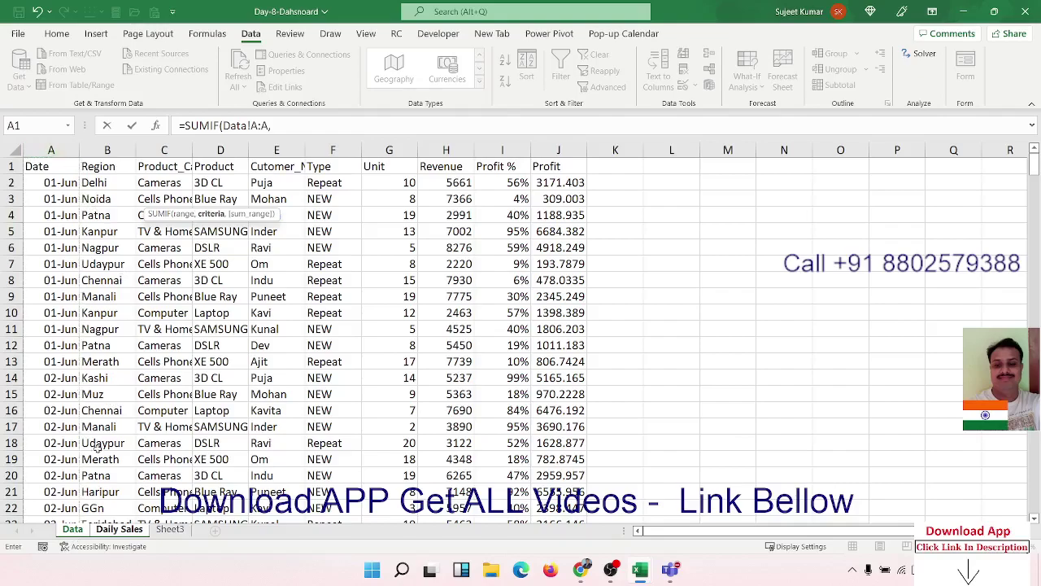
{"action": "left_click", "coordinate": [120, 530]}
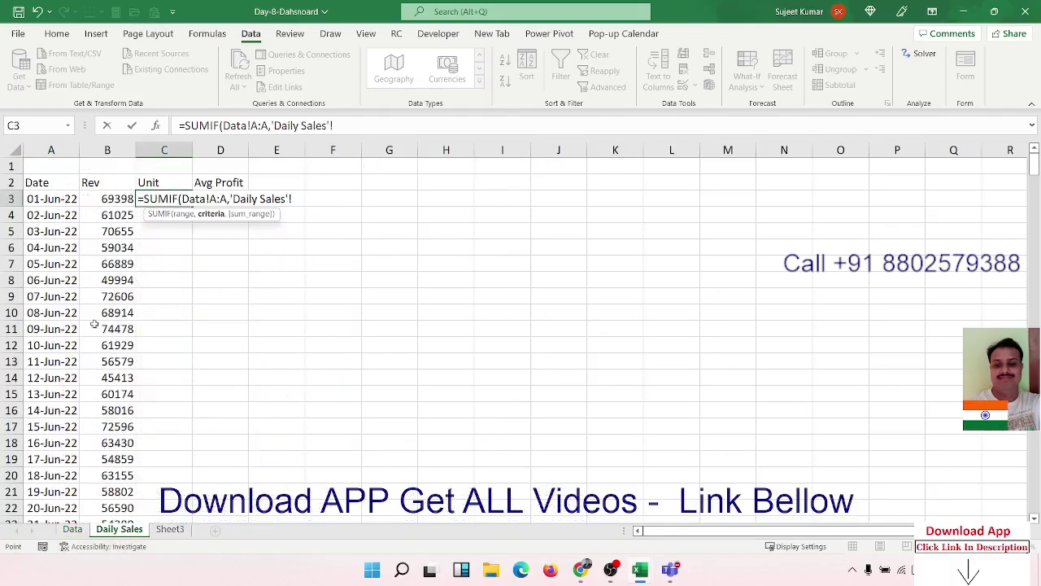
{"action": "left_click", "coordinate": [64, 201]}
{"action": "type", "text": ","}
{"action": "left_click", "coordinate": [72, 529]}
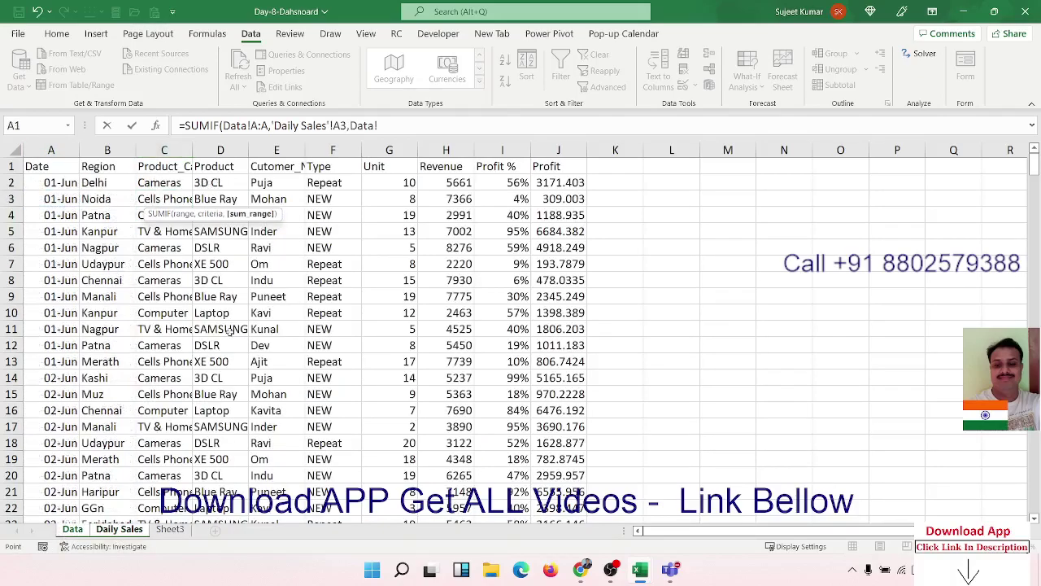
{"action": "left_click", "coordinate": [389, 150]}
{"action": "key", "text": "Return"}
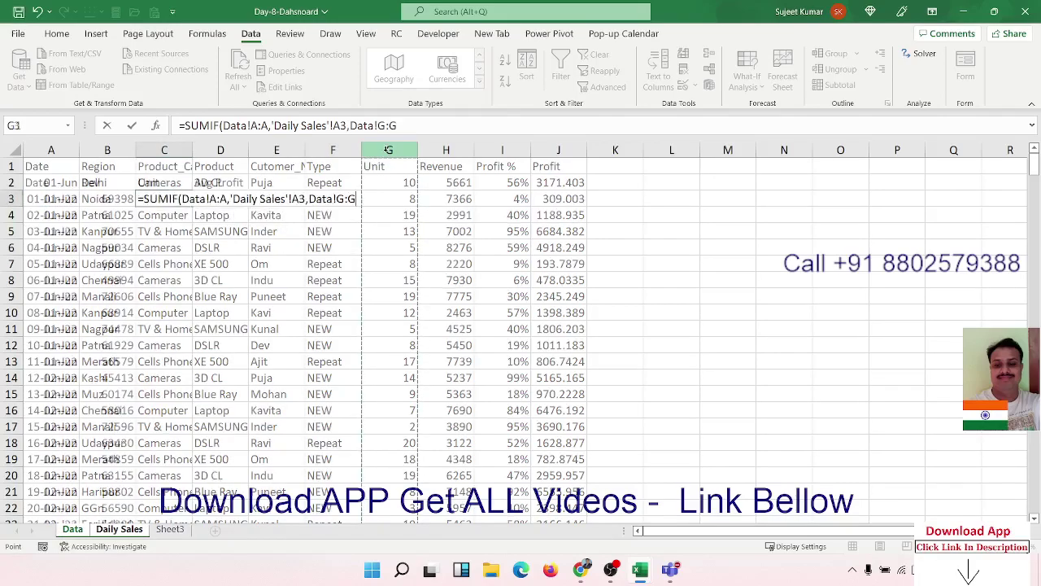
{"action": "key", "text": "Up"}
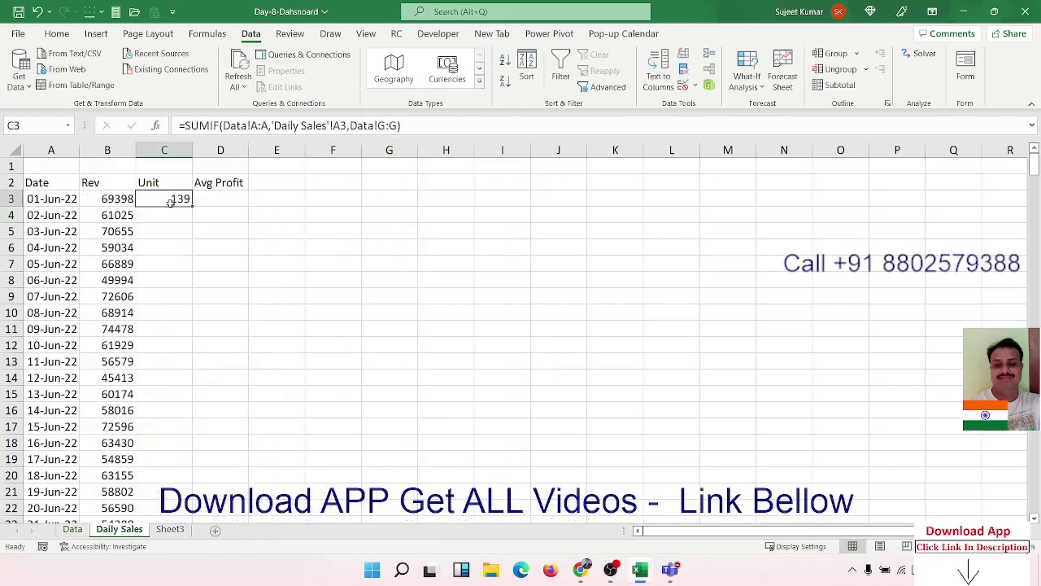
{"action": "double_click", "coordinate": [195, 207]}
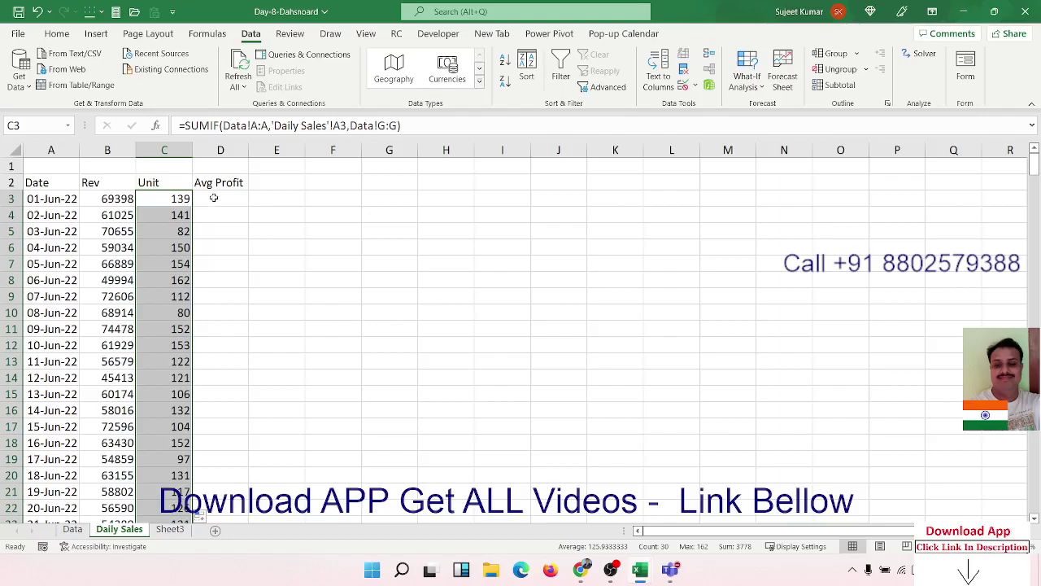
{"action": "left_click", "coordinate": [213, 198]}
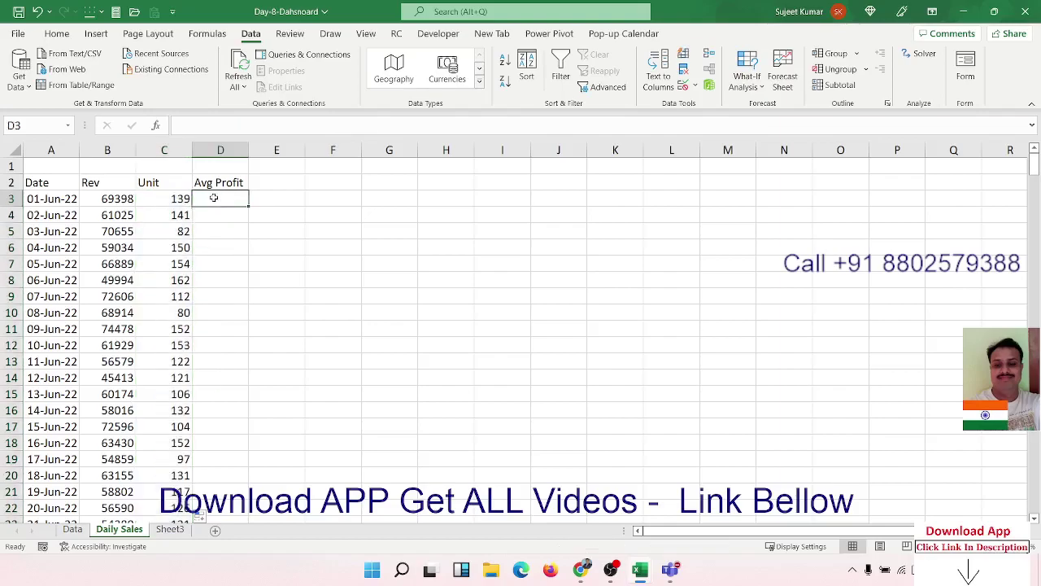
{"action": "type", "text": "=a"}
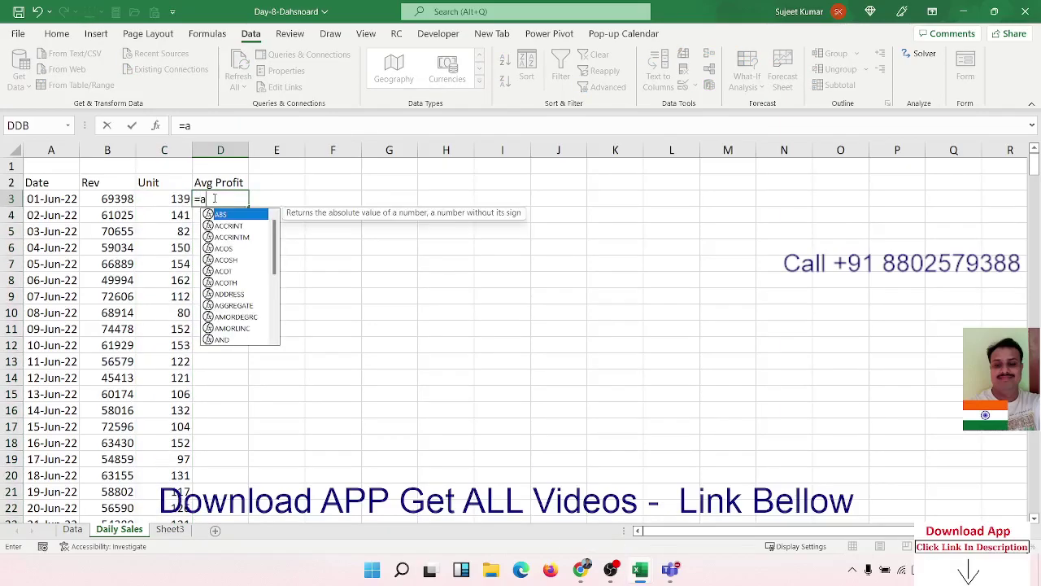
{"action": "type", "text": "v"}
{"action": "key", "text": "Down"}
{"action": "key", "text": "Down"}
{"action": "key", "text": "Down"}
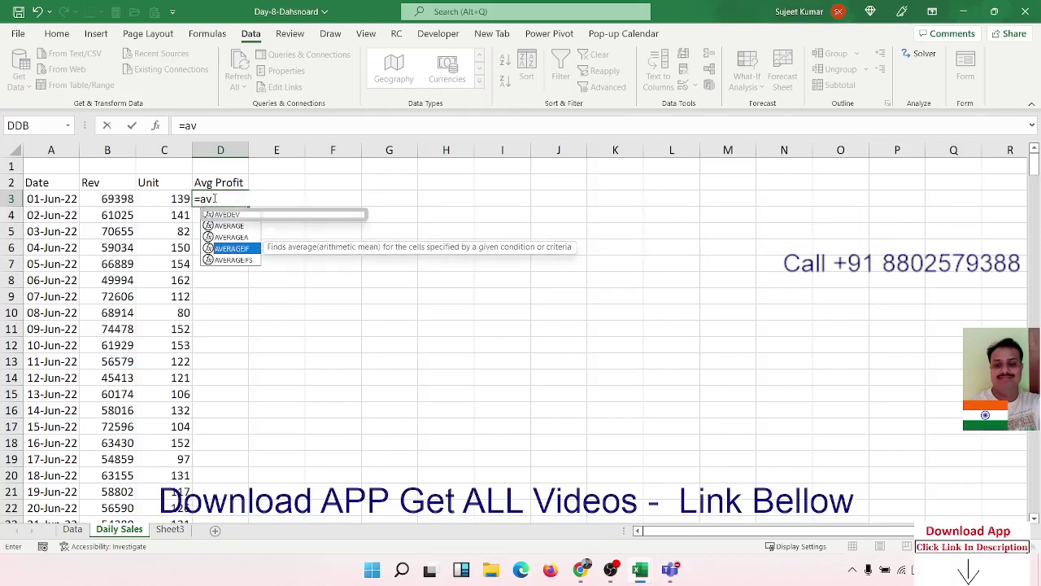
{"action": "key", "text": "Tab"}
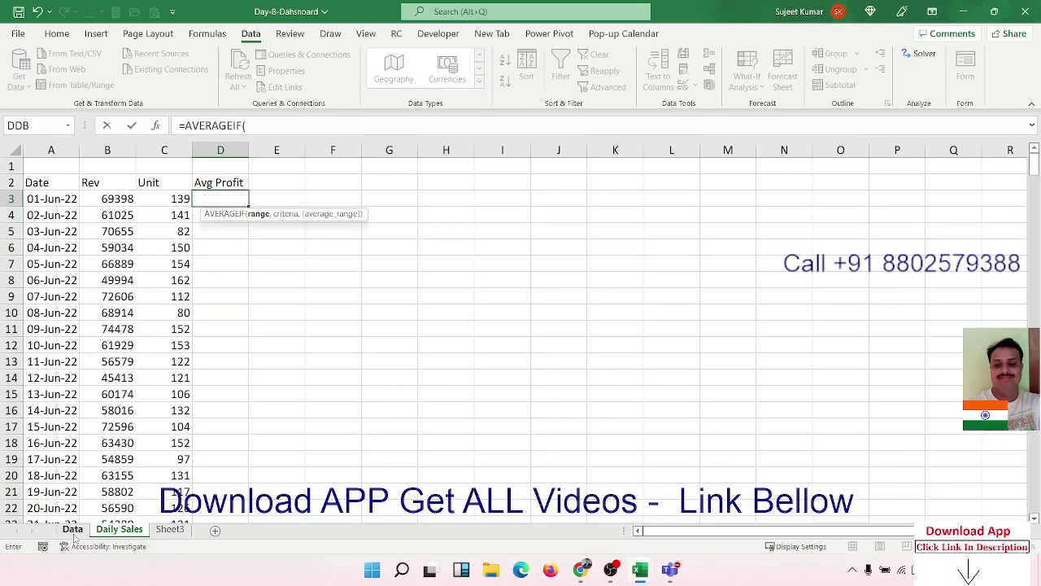
{"action": "left_click", "coordinate": [73, 529]}
{"action": "left_click", "coordinate": [57, 152]}
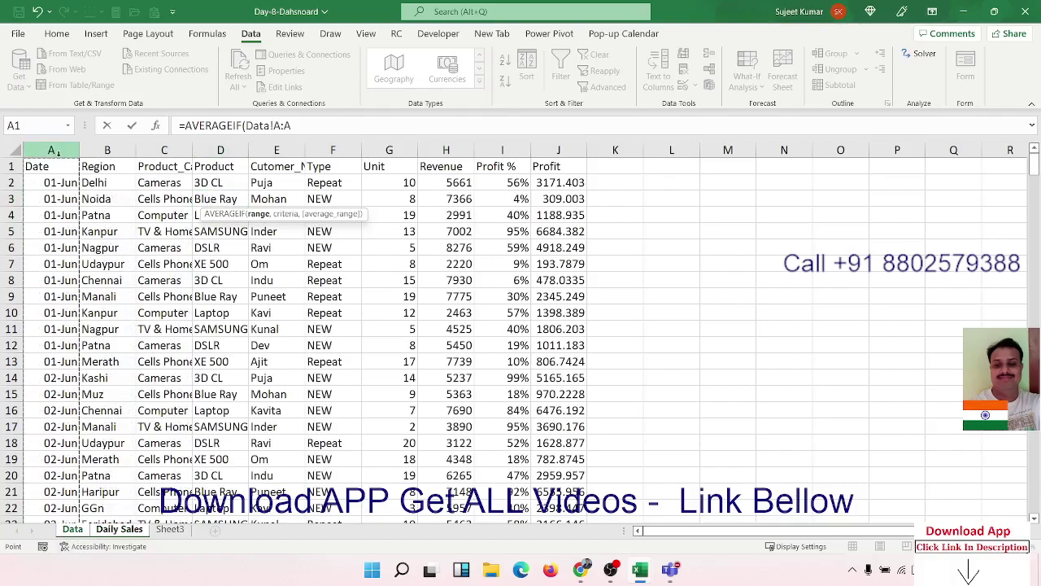
{"action": "type", "text": ","}
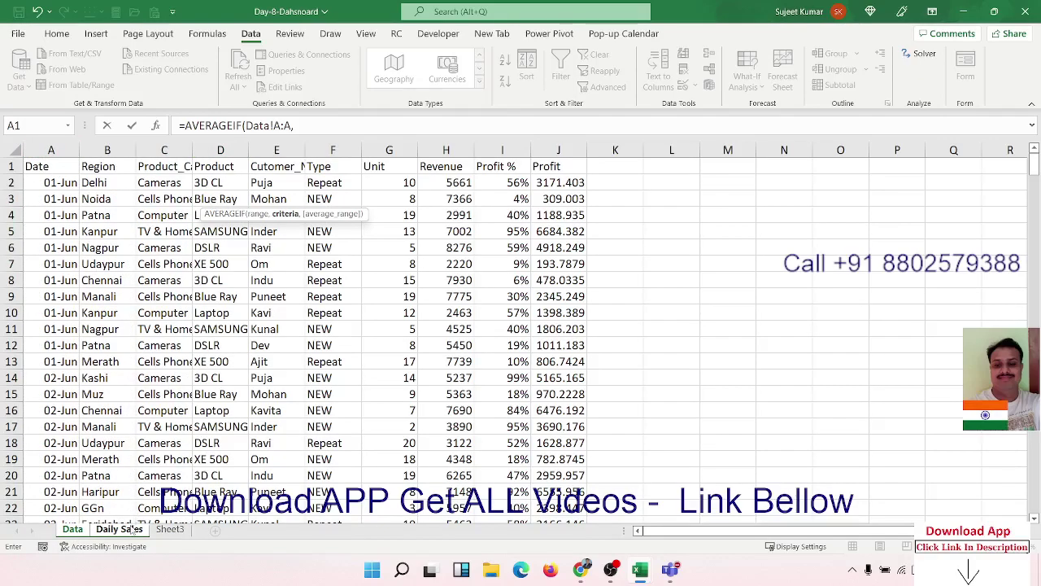
{"action": "left_click", "coordinate": [131, 529]}
{"action": "left_click", "coordinate": [57, 199]}
{"action": "type", "text": ","}
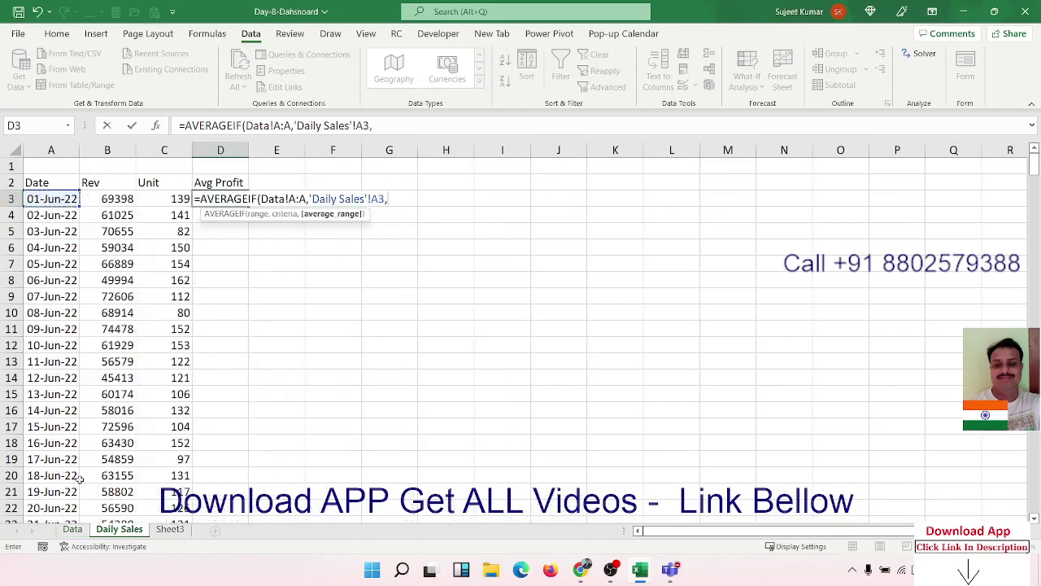
{"action": "left_click", "coordinate": [72, 529]}
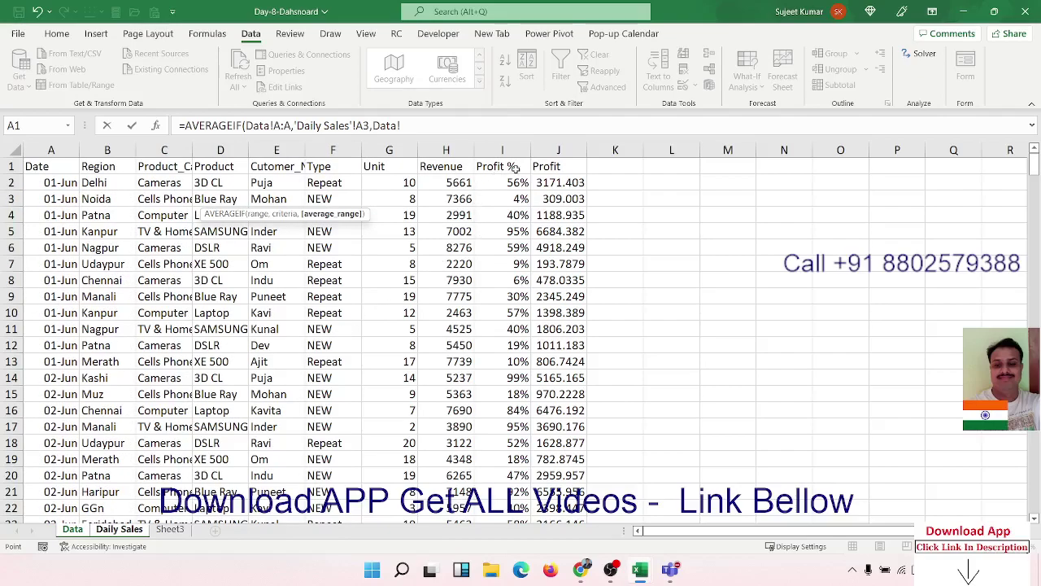
{"action": "left_click", "coordinate": [548, 151]}
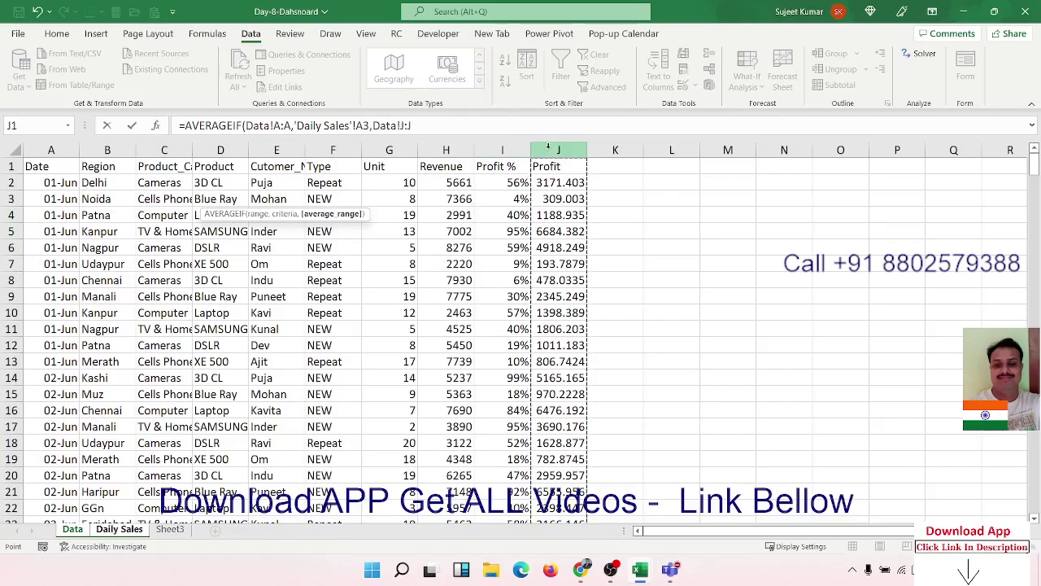
{"action": "key", "text": "Return"}
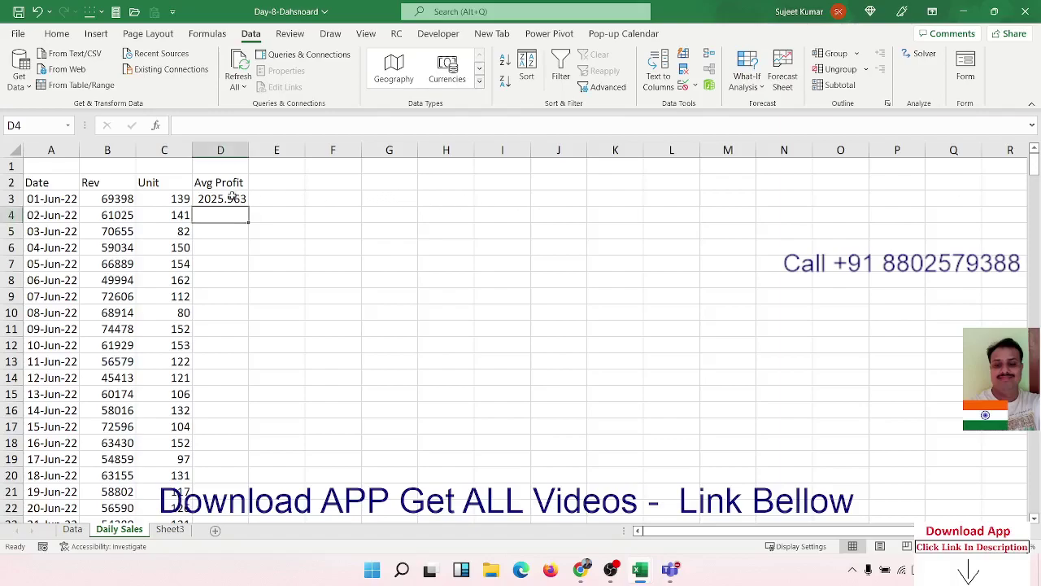
{"action": "left_click", "coordinate": [232, 197]}
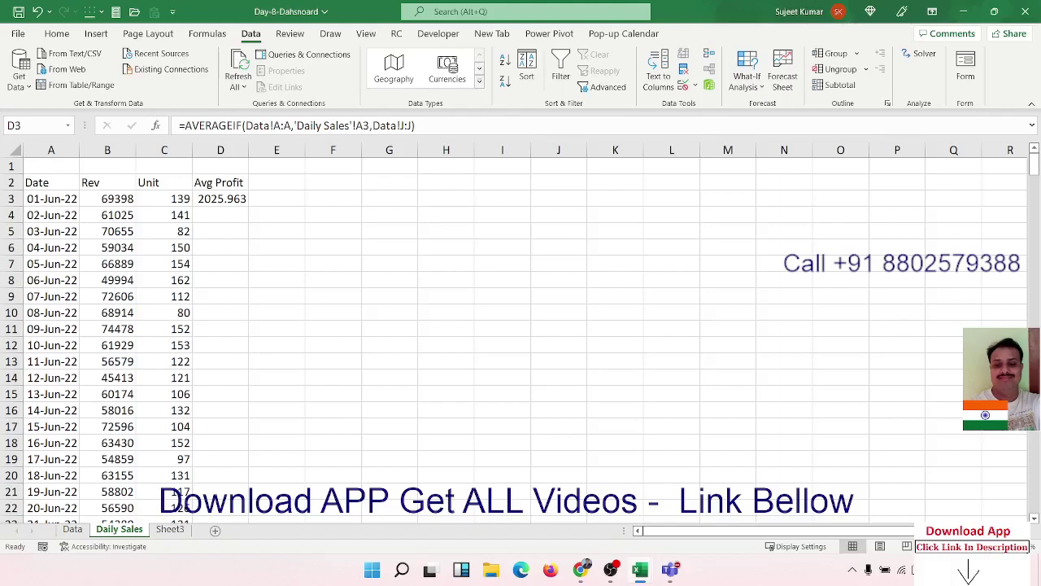
{"action": "left_click", "coordinate": [221, 199]}
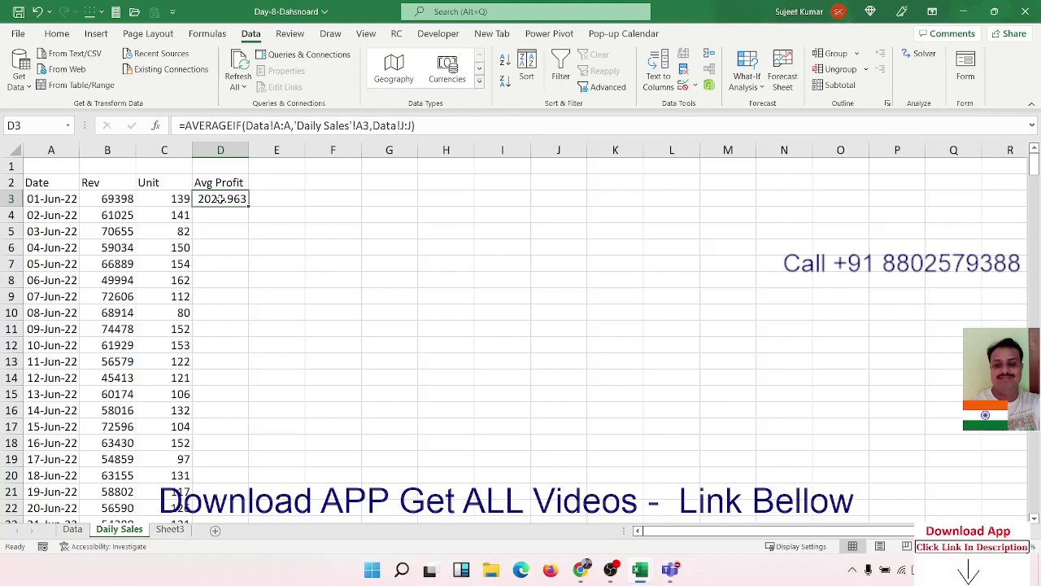
{"action": "key", "text": "Delete"}
Step: Build an AVERAGEIF in D3 averaging Data column I (Profit %) for the date in A3
{"action": "type", "text": "="}
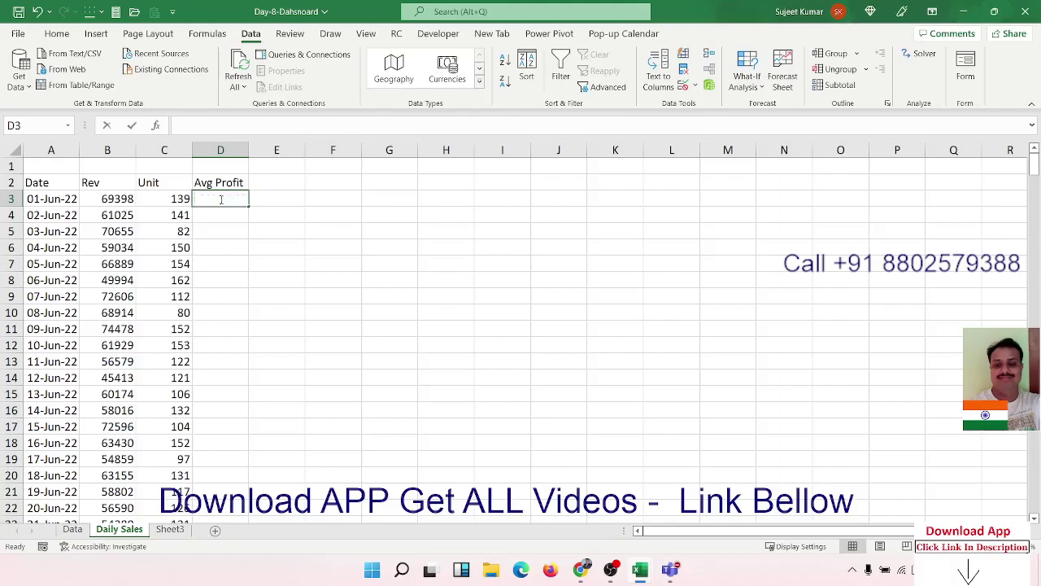
{"action": "type", "text": "av"}
{"action": "key", "text": "Down"}
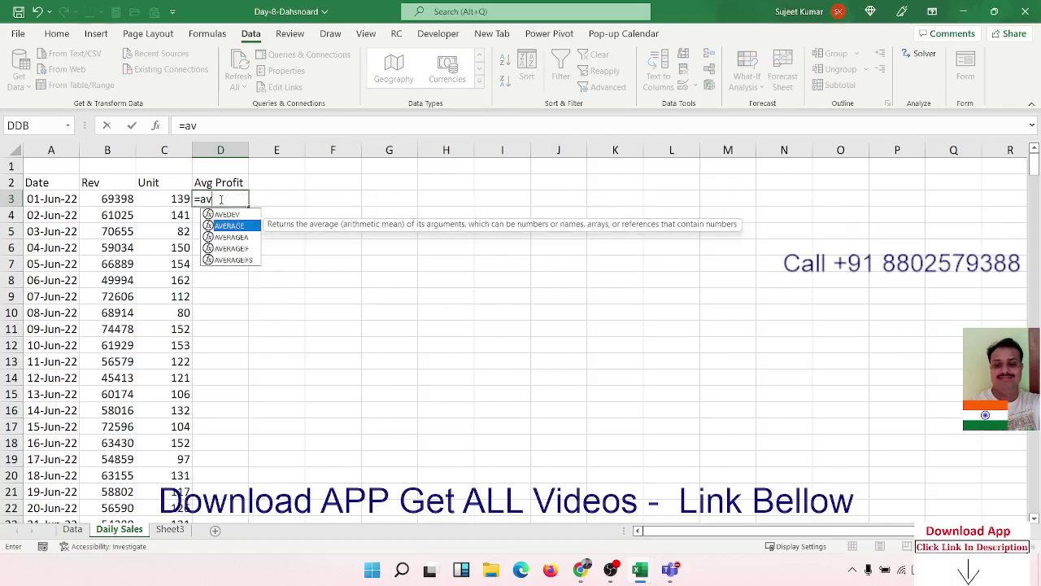
{"action": "key", "text": "Down"}
{"action": "key", "text": "Down"}
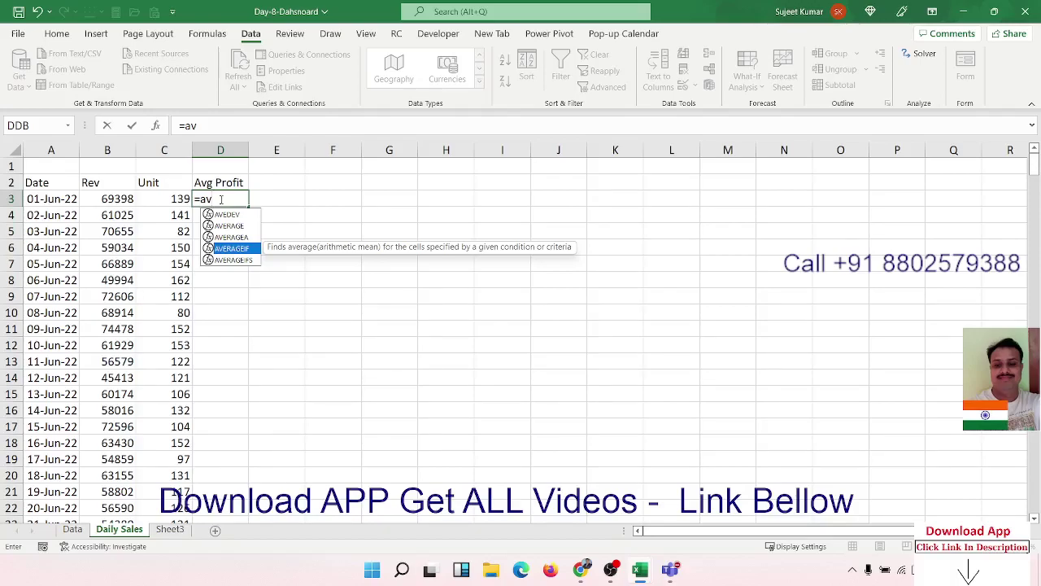
{"action": "key", "text": "Tab"}
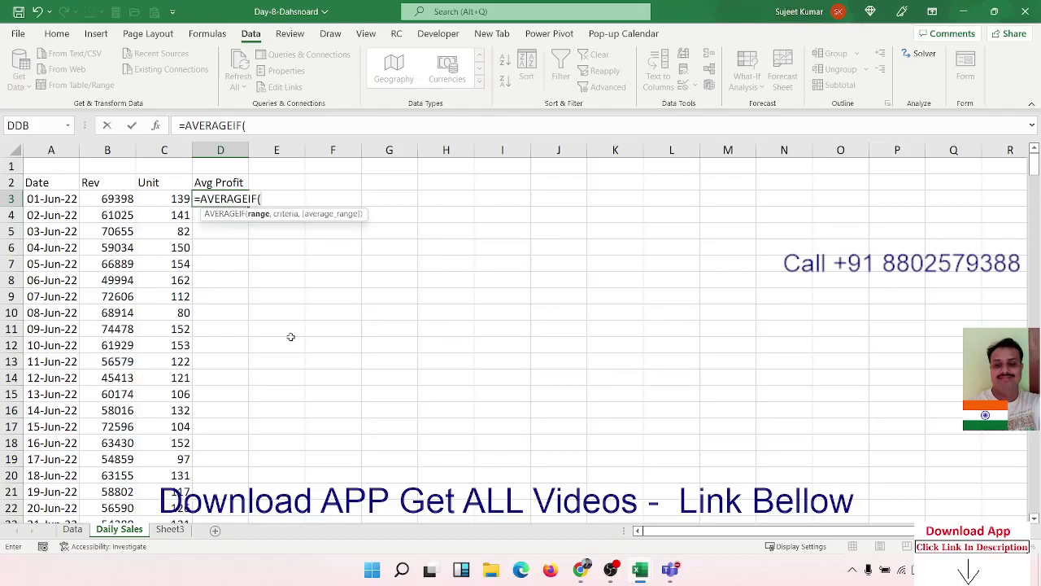
{"action": "left_click", "coordinate": [73, 529]}
{"action": "left_click", "coordinate": [59, 149]}
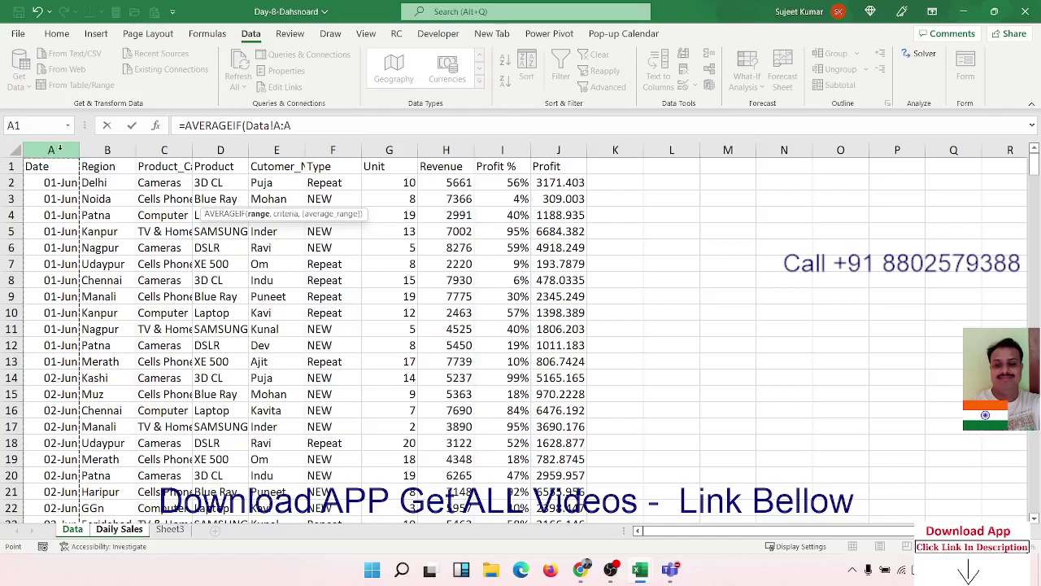
{"action": "type", "text": ","}
{"action": "left_click", "coordinate": [48, 172]}
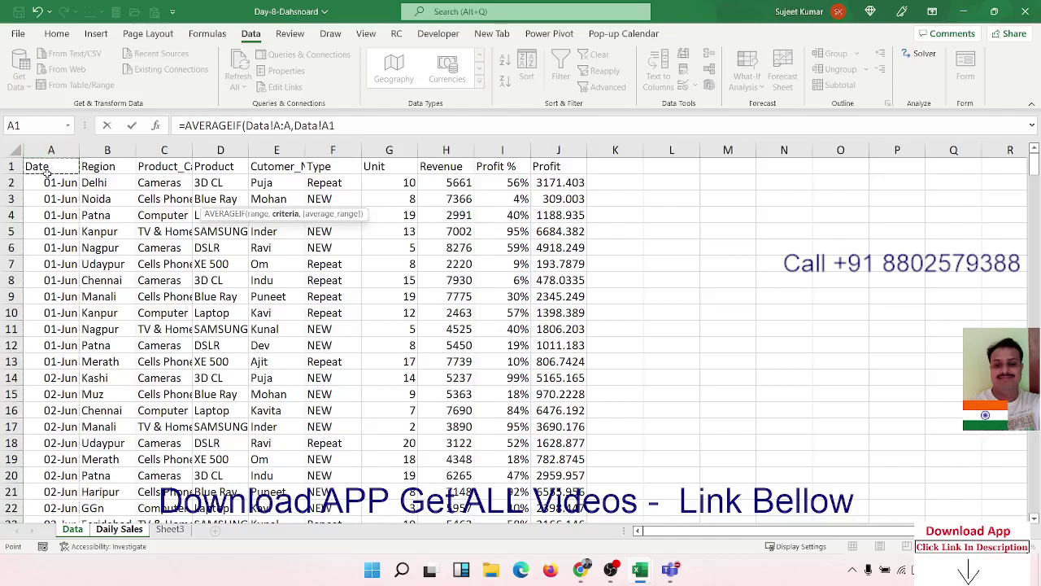
{"action": "type", "text": ","}
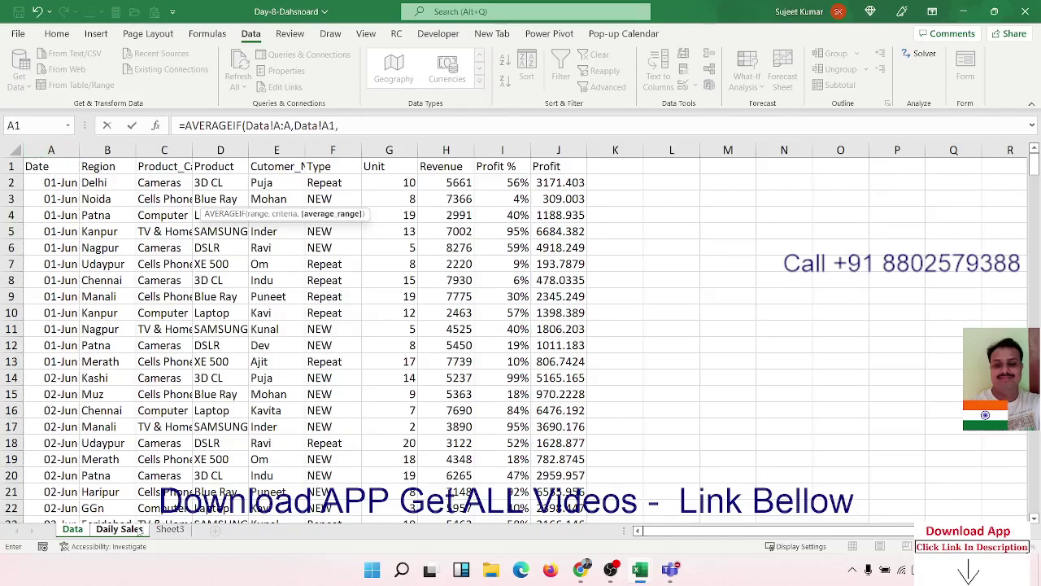
{"action": "left_click", "coordinate": [134, 530]}
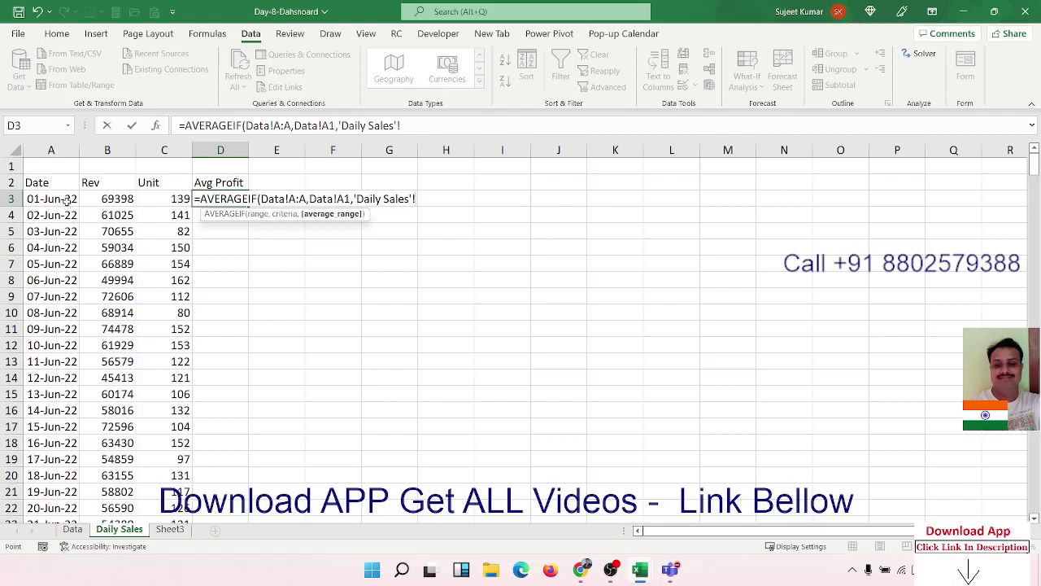
{"action": "left_click", "coordinate": [67, 201]}
{"action": "type", "text": ","}
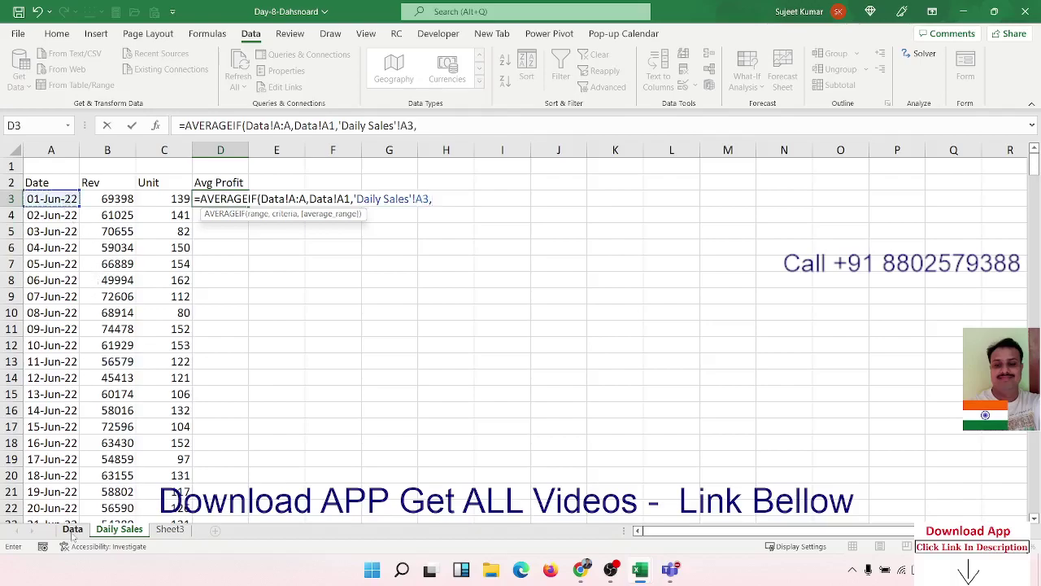
{"action": "left_click", "coordinate": [72, 529]}
{"action": "left_click", "coordinate": [491, 144]}
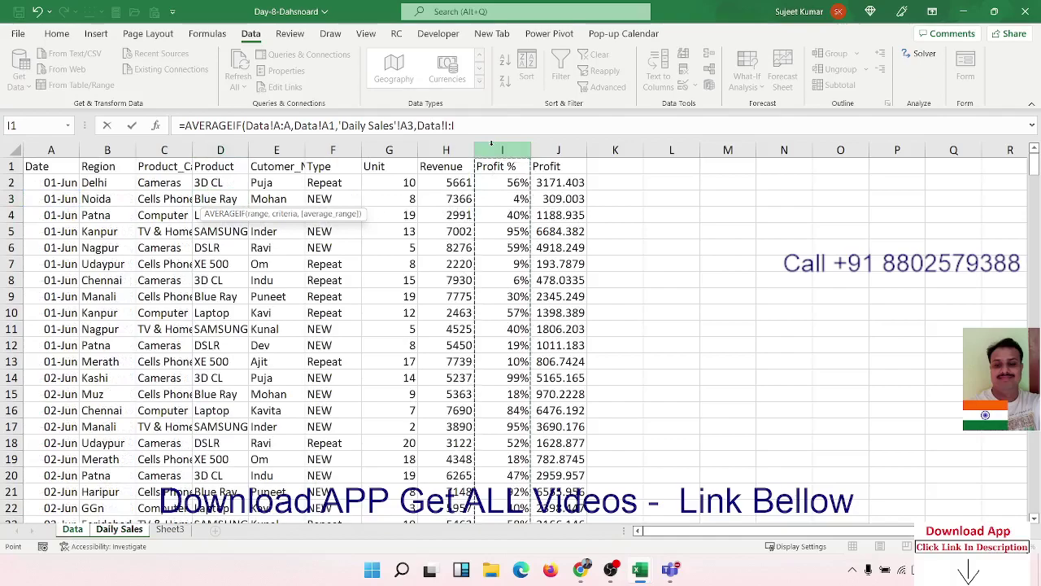
Step: Remove the extra Data!A1 argument, commit the formula, and fill it down column D
{"action": "key", "text": "Return"}
{"action": "key", "text": "Return"}
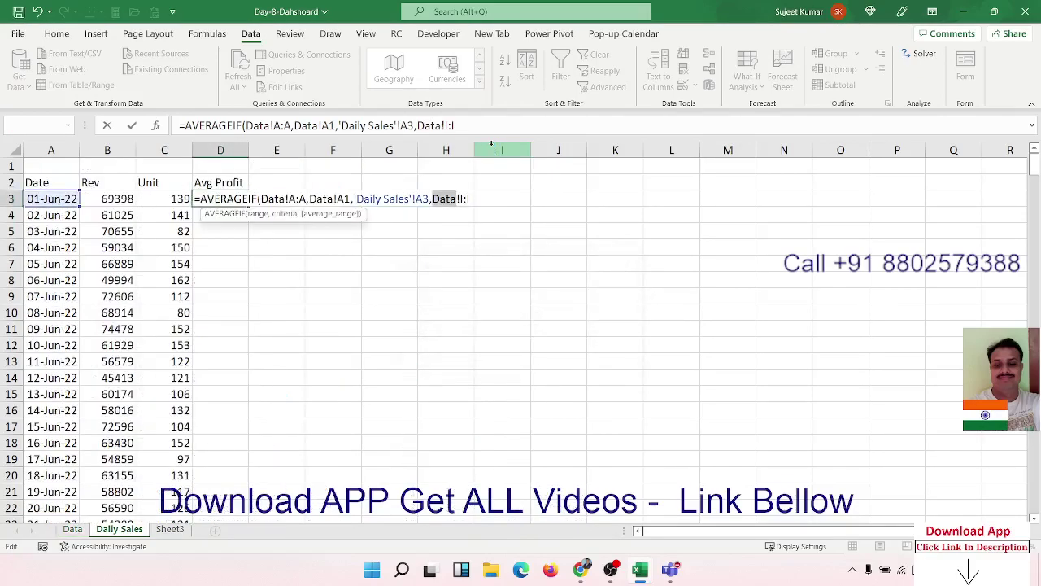
{"action": "left_click", "coordinate": [432, 198]}
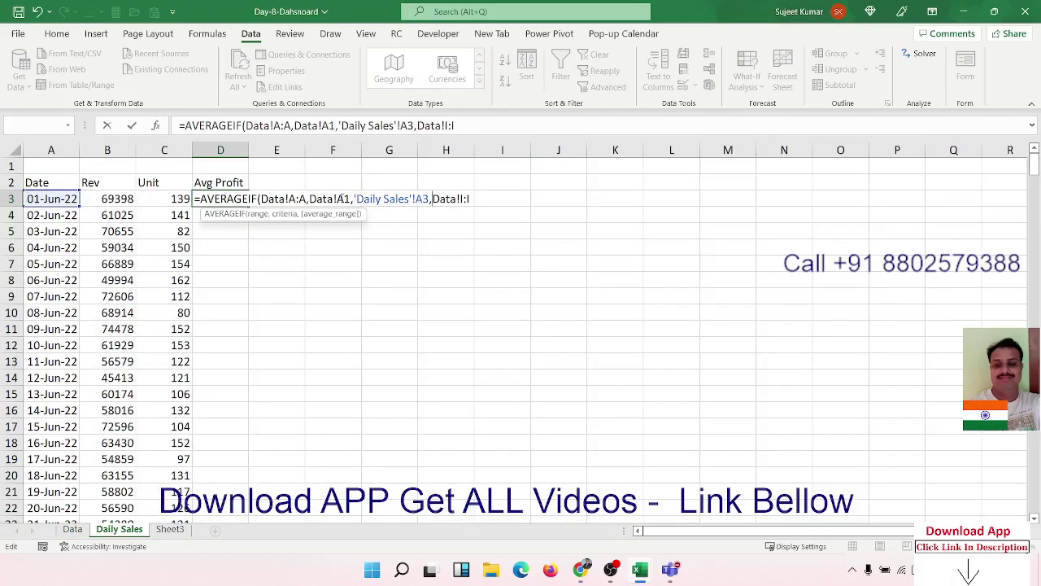
{"action": "left_click", "coordinate": [352, 198]}
{"action": "key", "text": "BackSpace"}
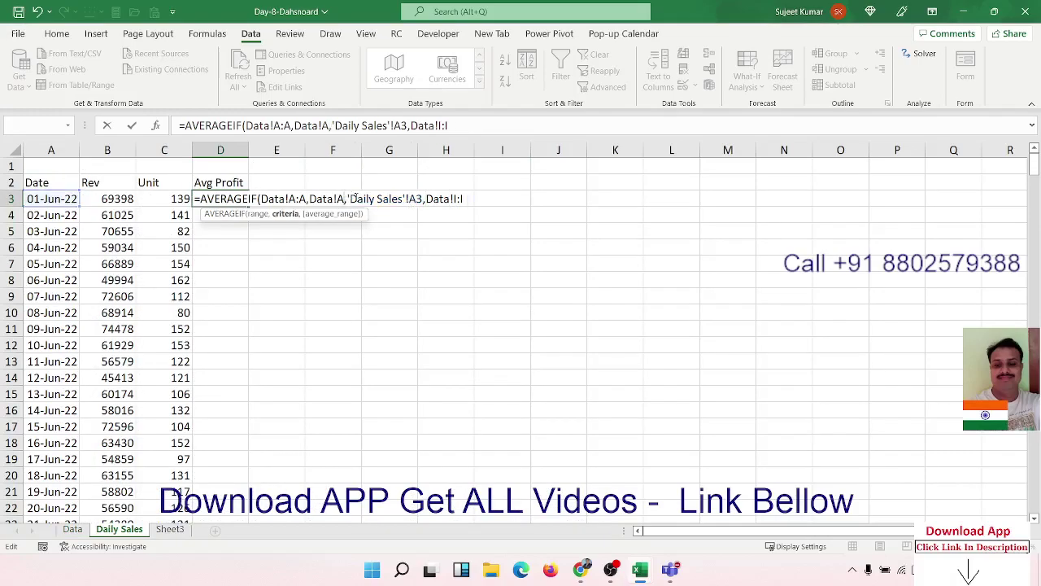
{"action": "key", "text": "BackSpace"}
{"action": "key", "text": "BackSpace"}
{"action": "key", "text": "BackSpace"}
{"action": "key", "text": "BackSpace"}
{"action": "key", "text": "BackSpace"}
{"action": "key", "text": "BackSpace"}
{"action": "key", "text": "BackSpace"}
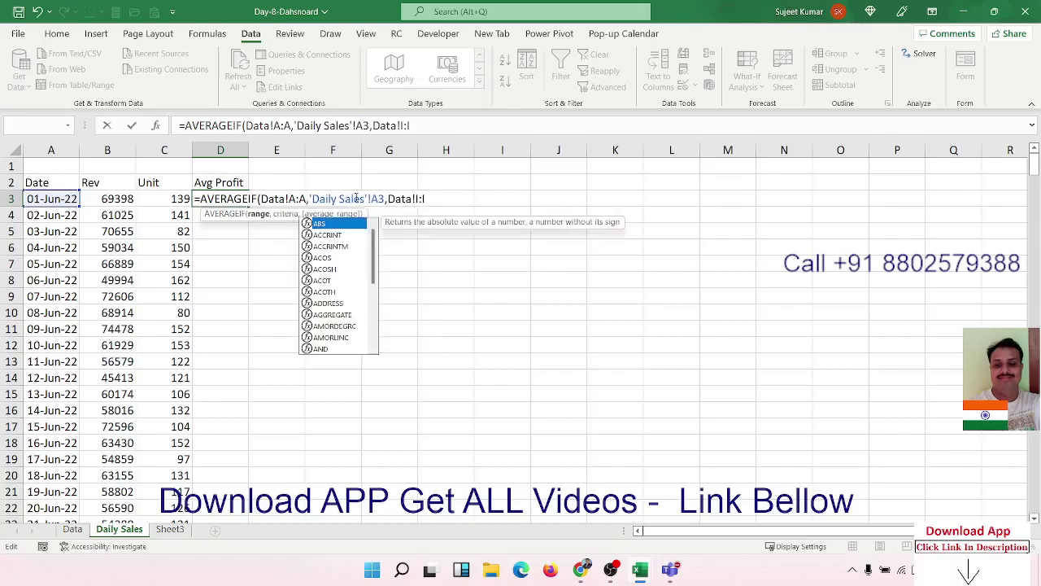
{"action": "key", "text": "Return"}
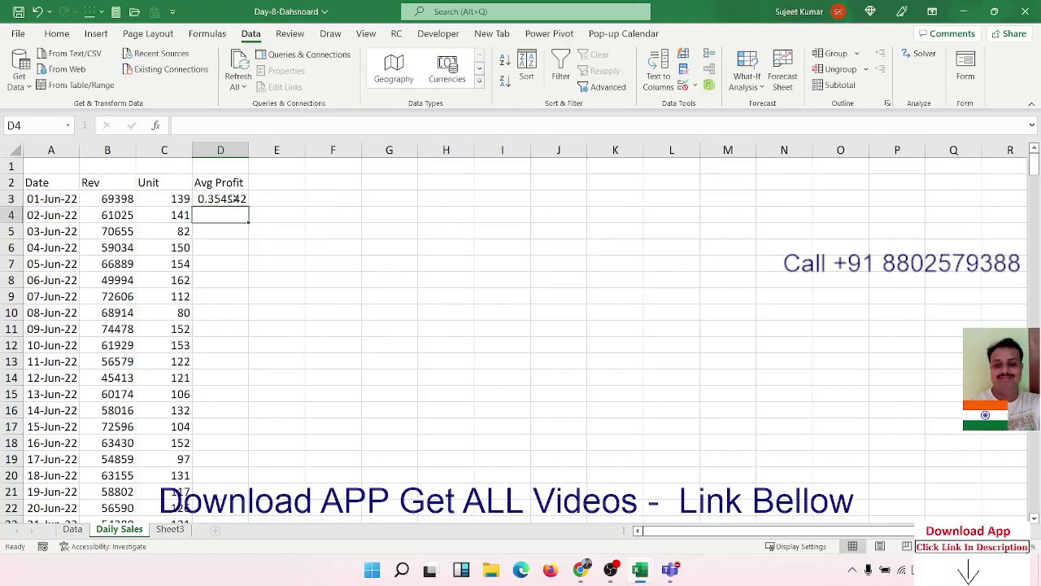
{"action": "left_click", "coordinate": [232, 198]}
{"action": "double_click", "coordinate": [249, 207]}
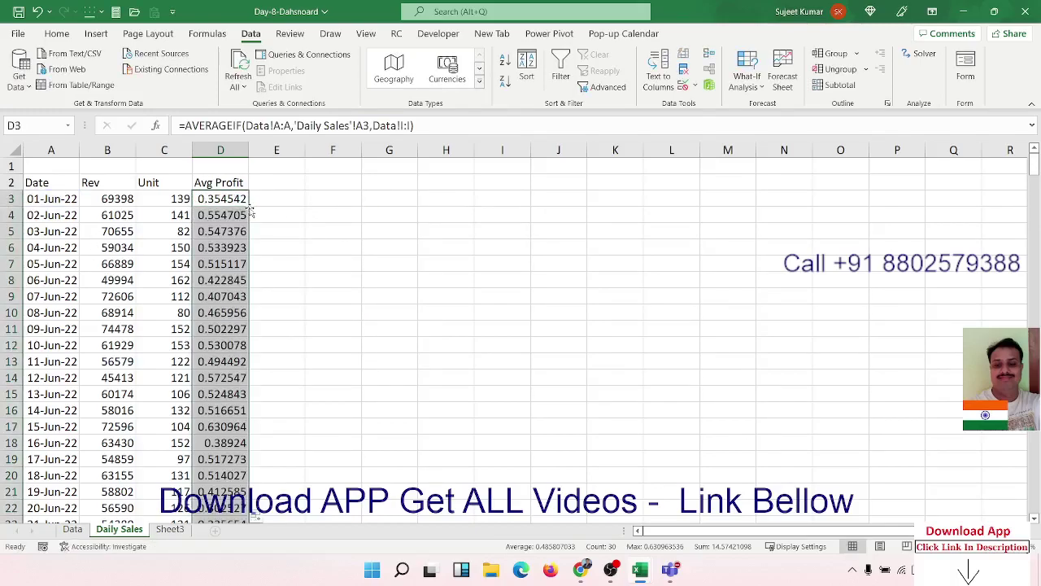
Step: Multiply the D3 average by revenue B3 instead of units C3
{"action": "left_click", "coordinate": [432, 127]}
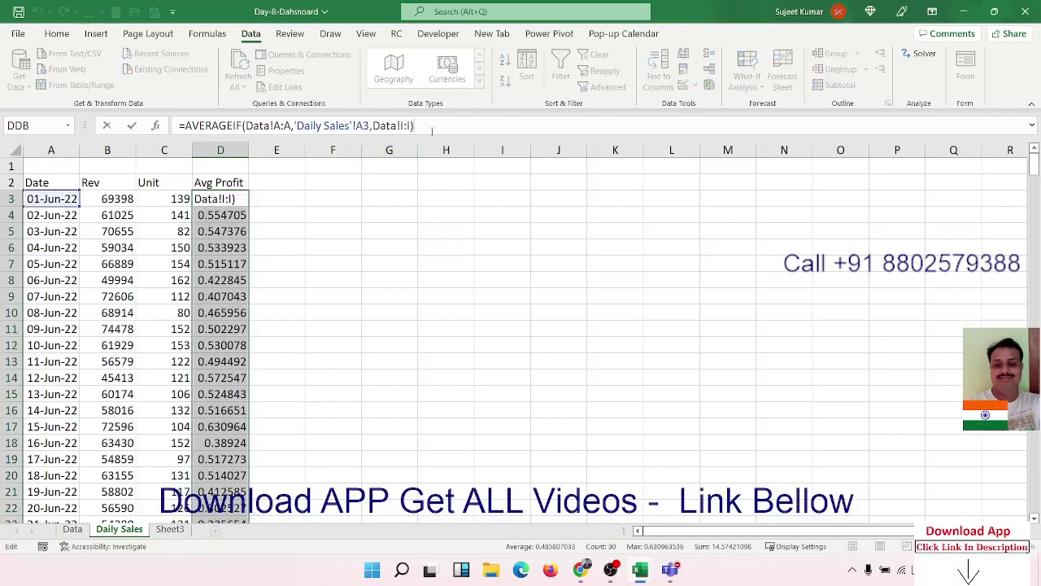
{"action": "type", "text": "*"}
{"action": "left_click", "coordinate": [150, 198]}
{"action": "key", "text": "Return"}
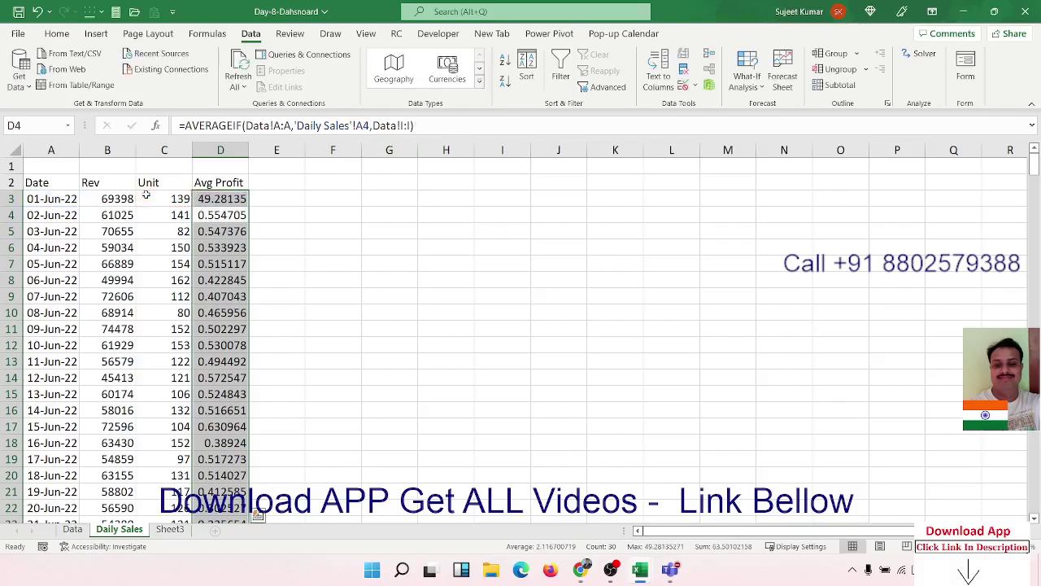
{"action": "left_click", "coordinate": [225, 199]}
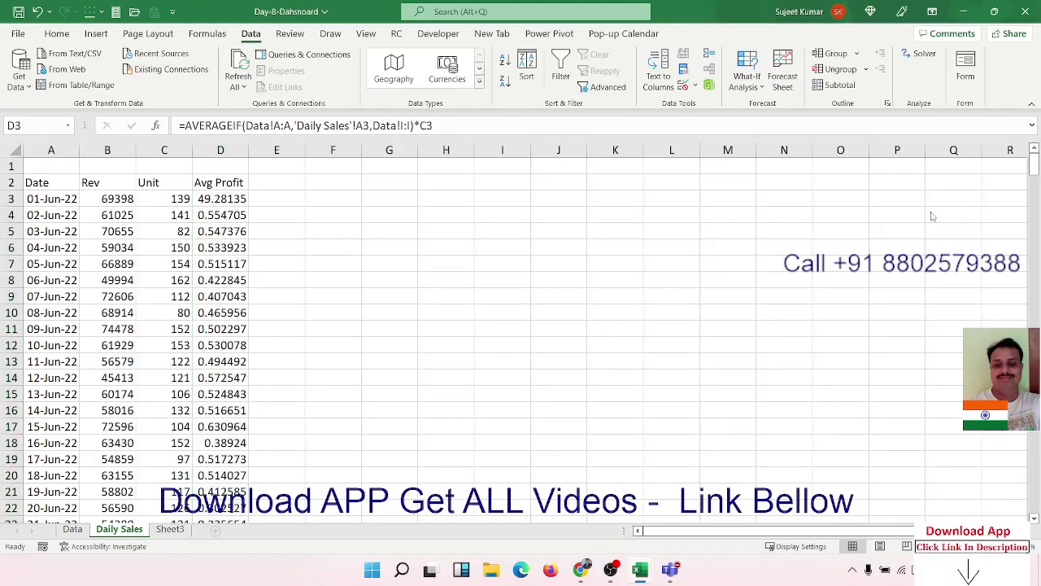
{"action": "left_click", "coordinate": [514, 121]}
{"action": "key", "text": "BackSpace"}
{"action": "key", "text": "BackSpace"}
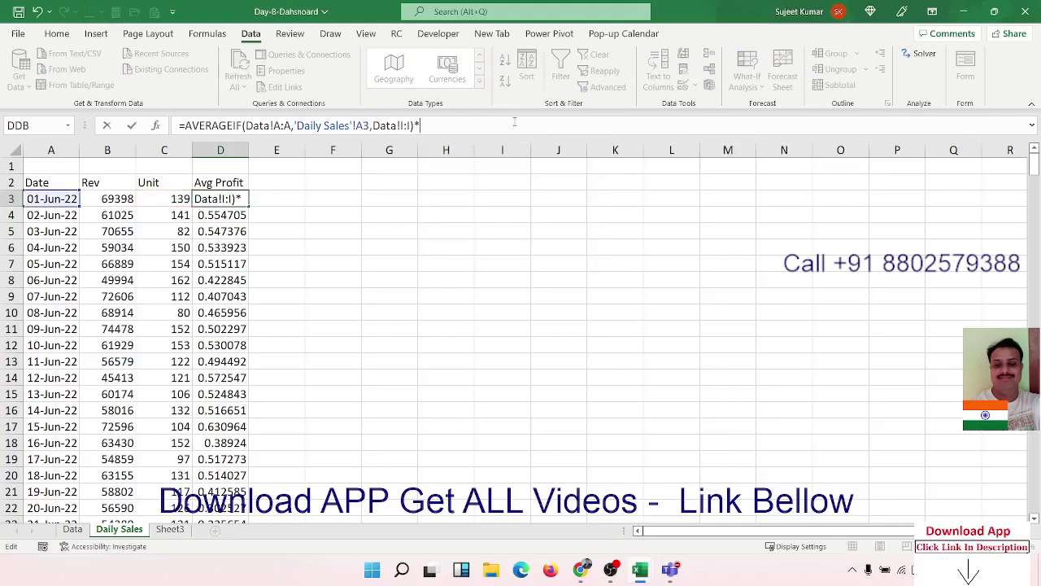
{"action": "left_click", "coordinate": [115, 199]}
{"action": "key", "text": "Return"}
Step: Fill the revenue-based formula down column D and check values like 33850.89
{"action": "key", "text": "Up"}
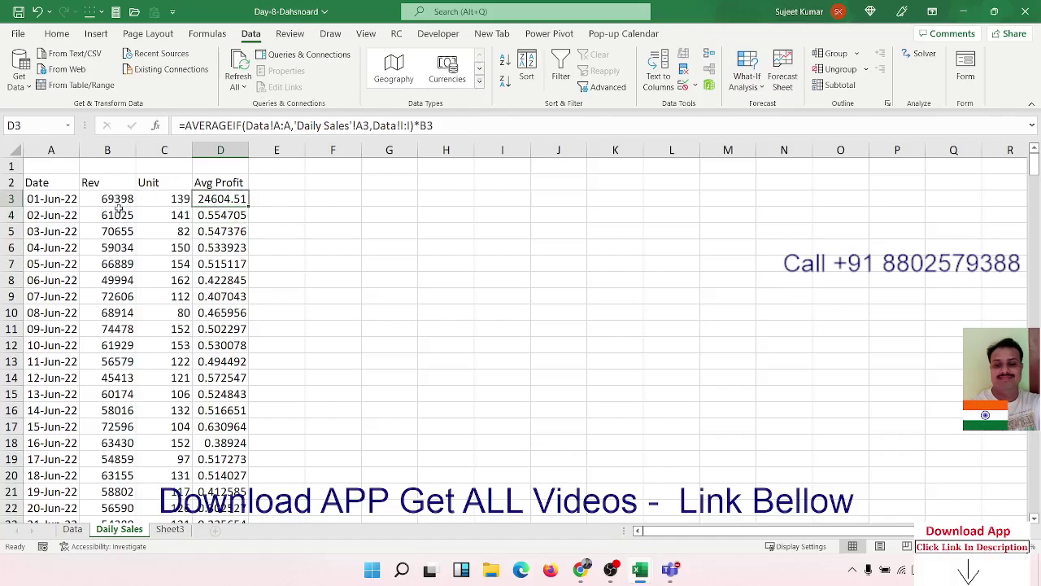
{"action": "double_click", "coordinate": [248, 210]}
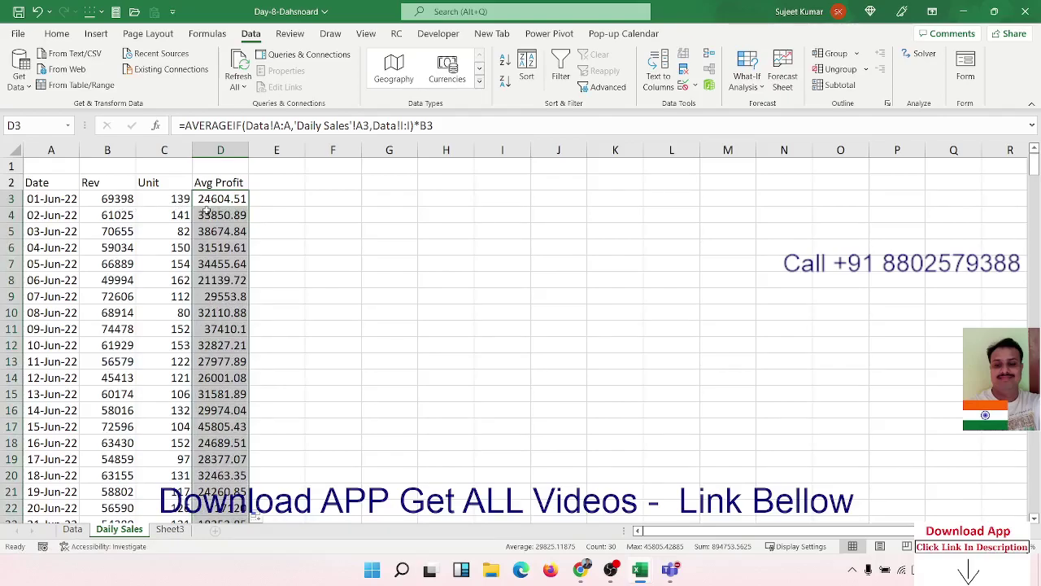
{"action": "left_click", "coordinate": [204, 210]}
{"action": "key", "text": "Up"}
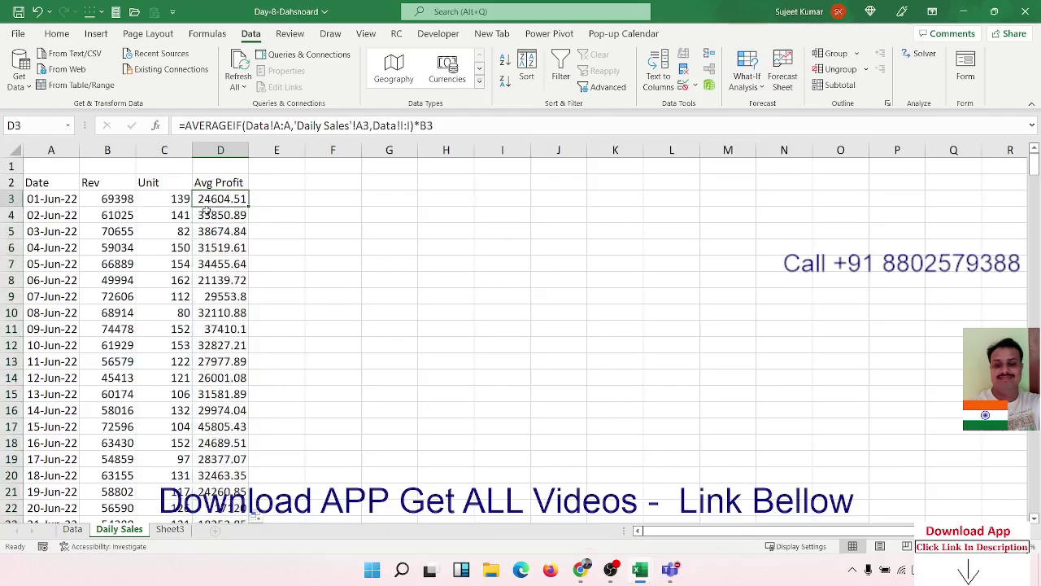
{"action": "key", "text": "ctrl+Down"}
{"action": "key", "text": "Down"}
{"action": "key", "text": "ctrl+Up"}
{"action": "key", "text": "ctrl+Up"}
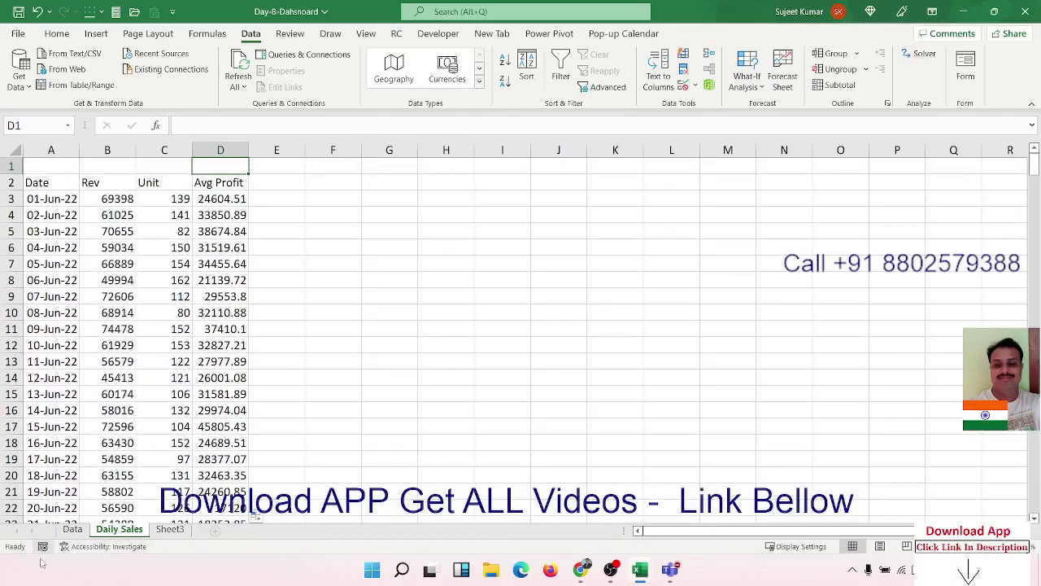
{"action": "left_click", "coordinate": [72, 528]}
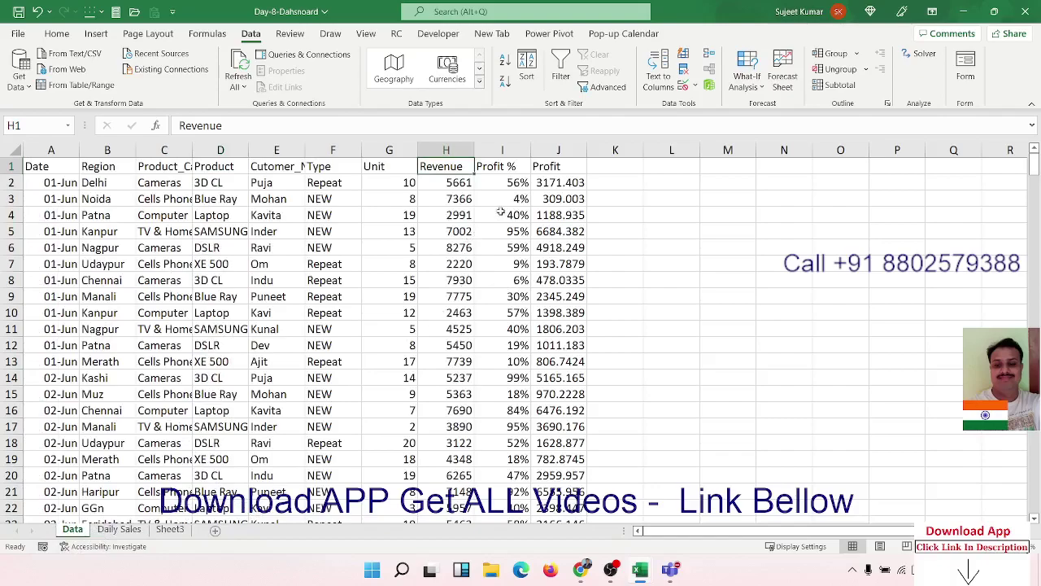
{"action": "left_click_drag", "start_coordinate": [503, 182], "coordinate": [504, 279]}
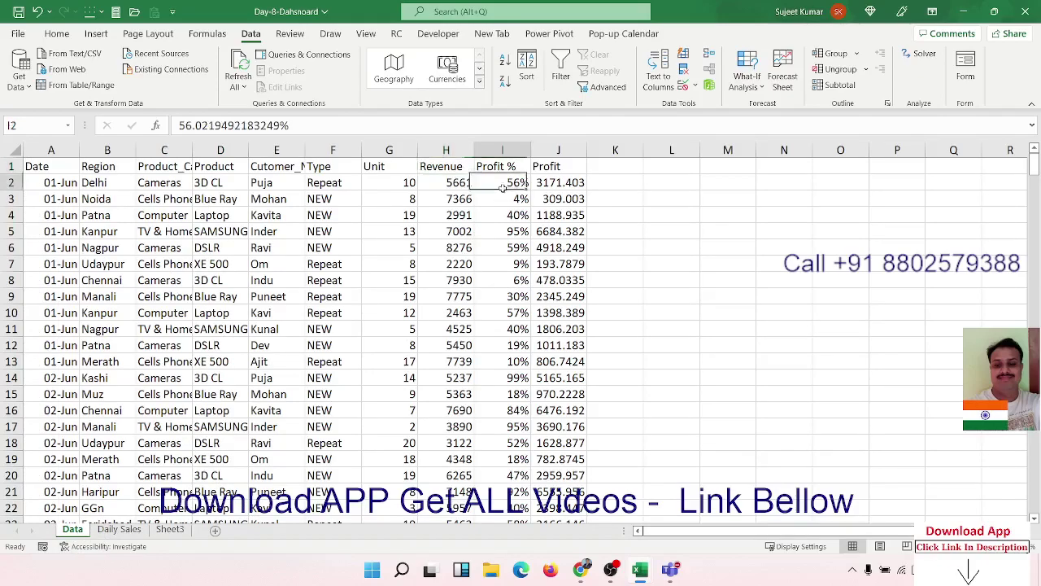
{"action": "left_click", "coordinate": [118, 529]}
{"action": "left_click", "coordinate": [220, 204]}
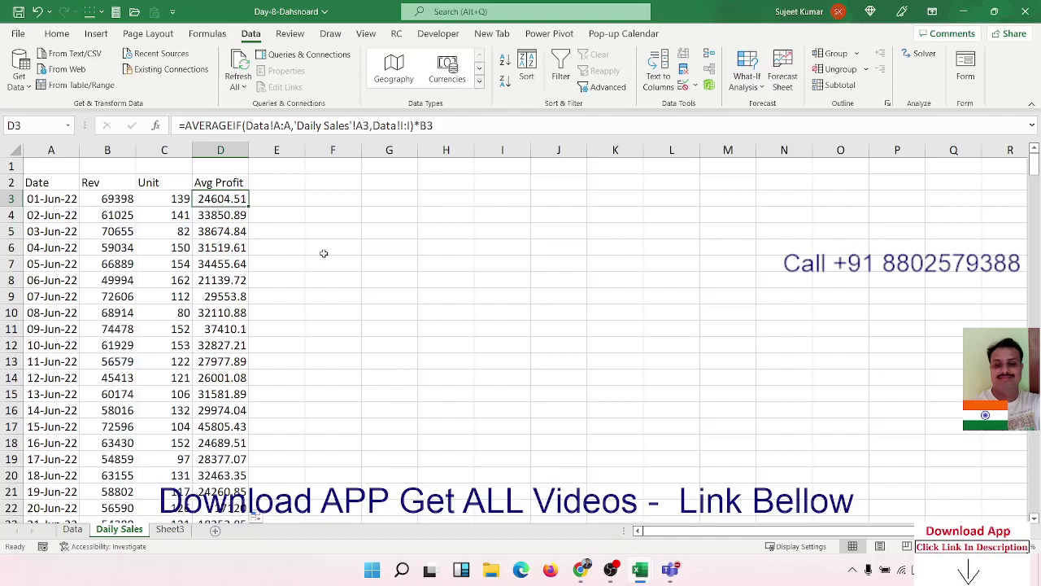
{"action": "left_click", "coordinate": [86, 195]}
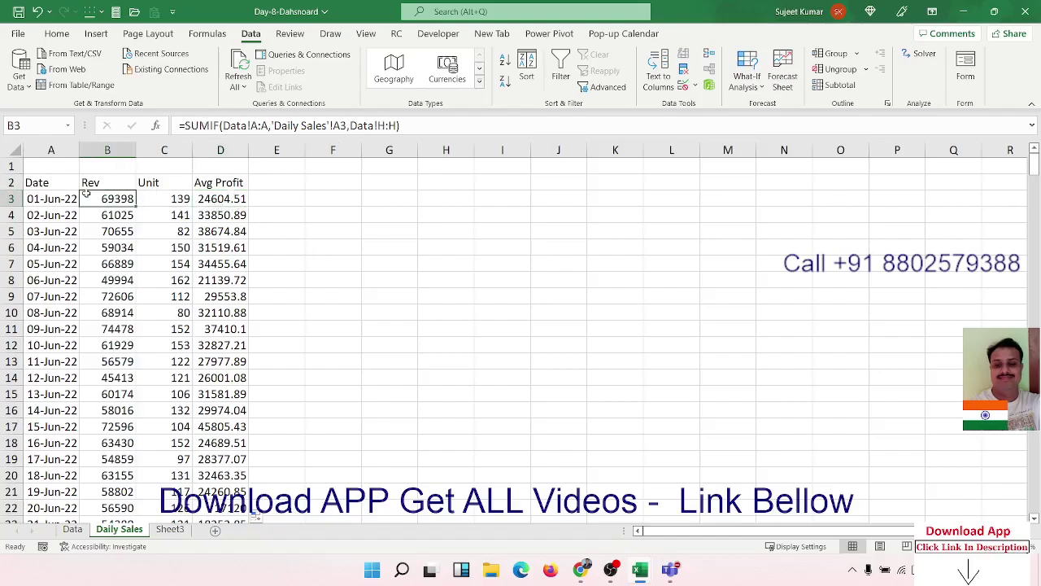
{"action": "left_click", "coordinate": [238, 213]}
{"action": "left_click", "coordinate": [234, 200]}
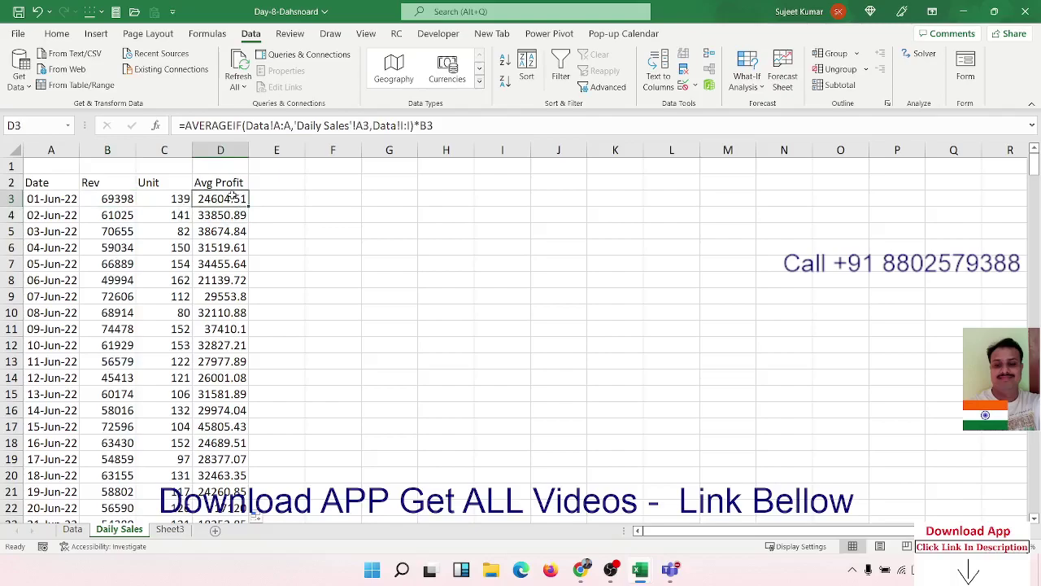
{"action": "key", "text": "Up"}
{"action": "left_click_drag", "start_coordinate": [228, 187], "coordinate": [41, 184]}
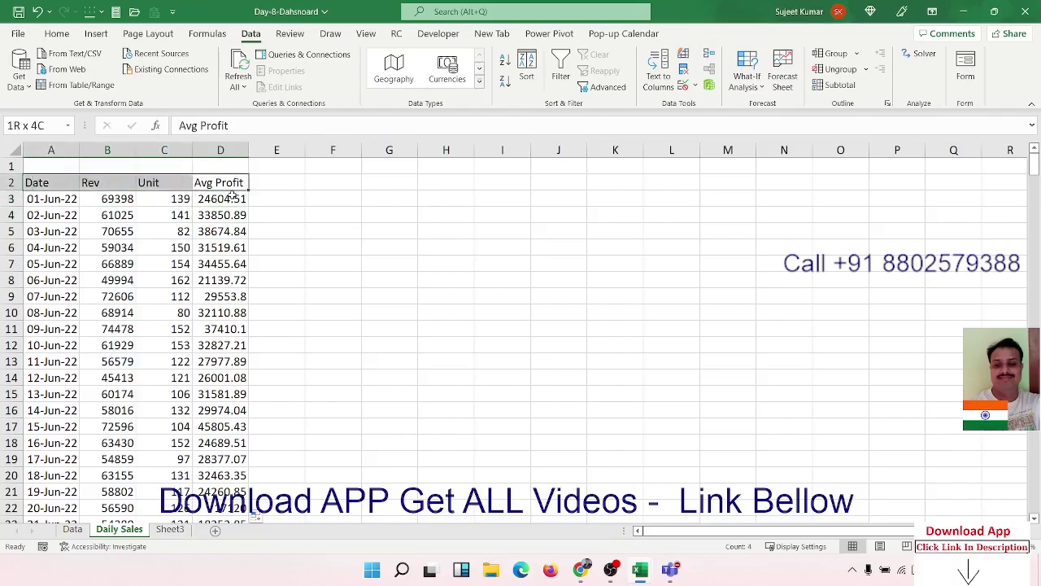
Step: Fill the header cells yellow and give them borders on all sides
{"action": "left_click", "coordinate": [57, 33]}
{"action": "left_click", "coordinate": [171, 80]}
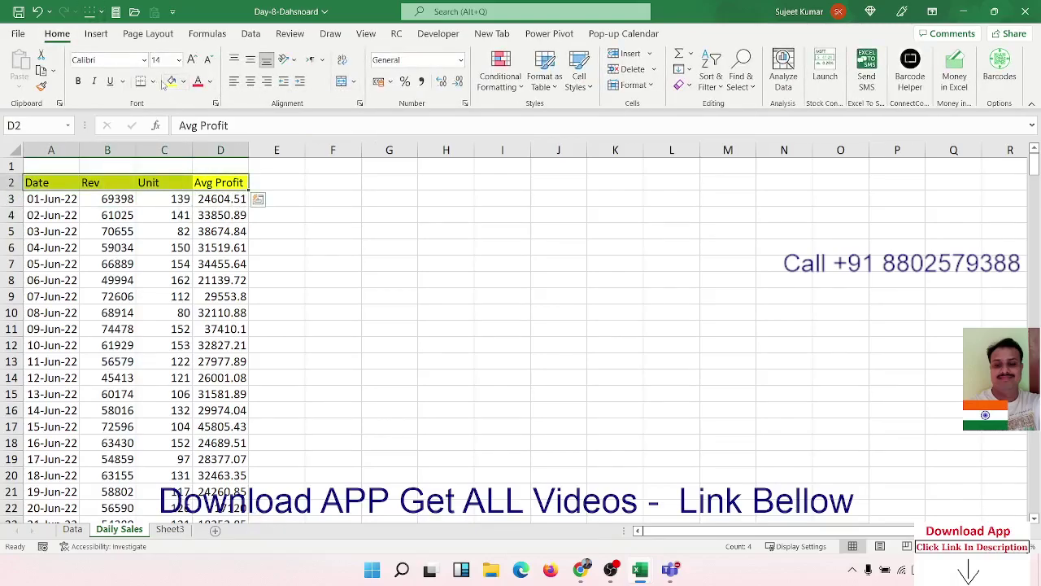
{"action": "left_click", "coordinate": [153, 82]}
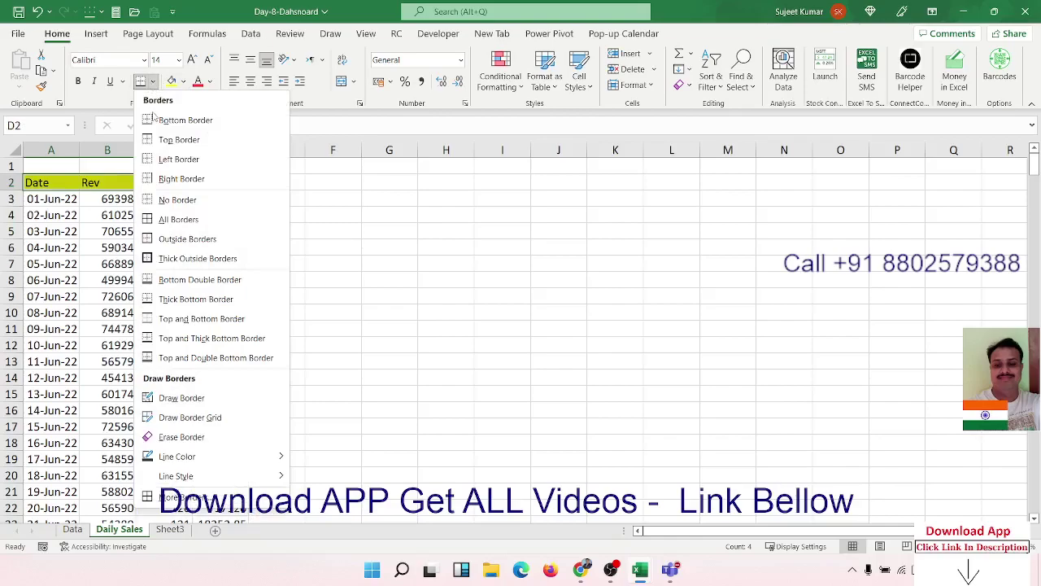
{"action": "left_click", "coordinate": [153, 218]}
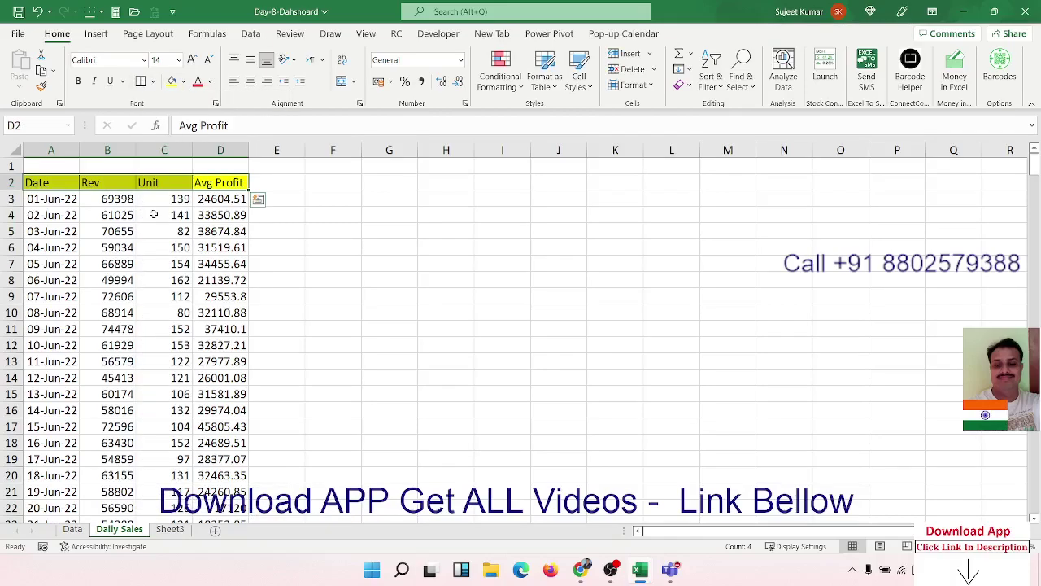
{"action": "key", "text": "Down"}
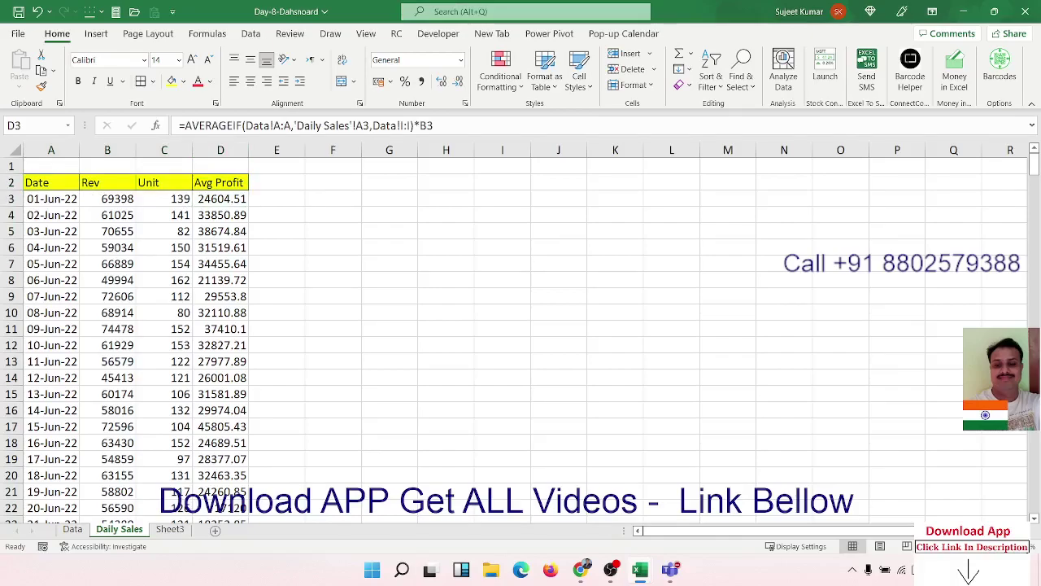
Step: Format the Rev and Avg Profit values down to row 32 as ₹ currency
{"action": "left_click", "coordinate": [97, 202]}
{"action": "key", "text": "ctrl+shift+Down"}
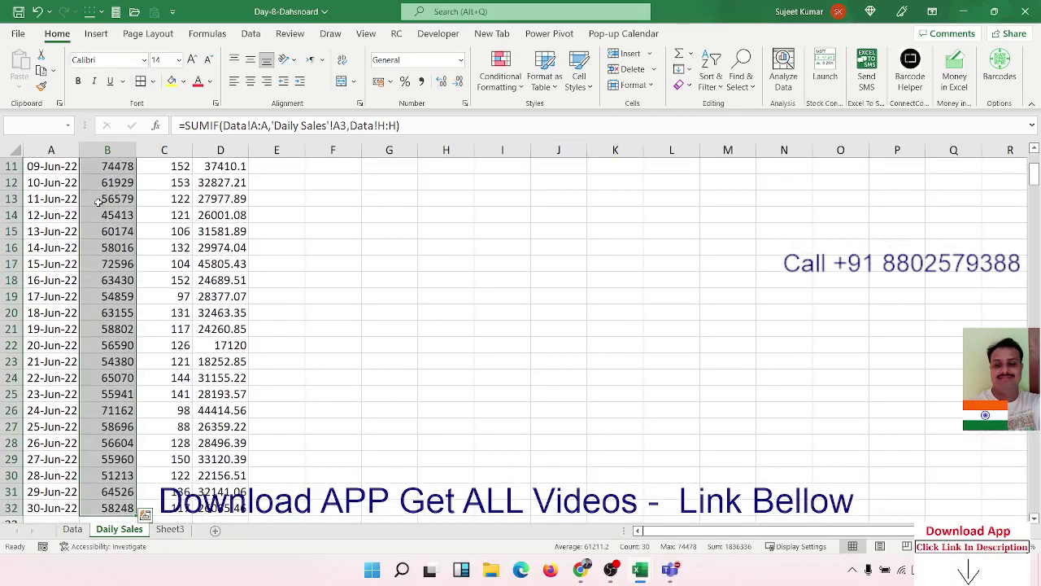
{"action": "key", "text": "ctrl+shift+5"}
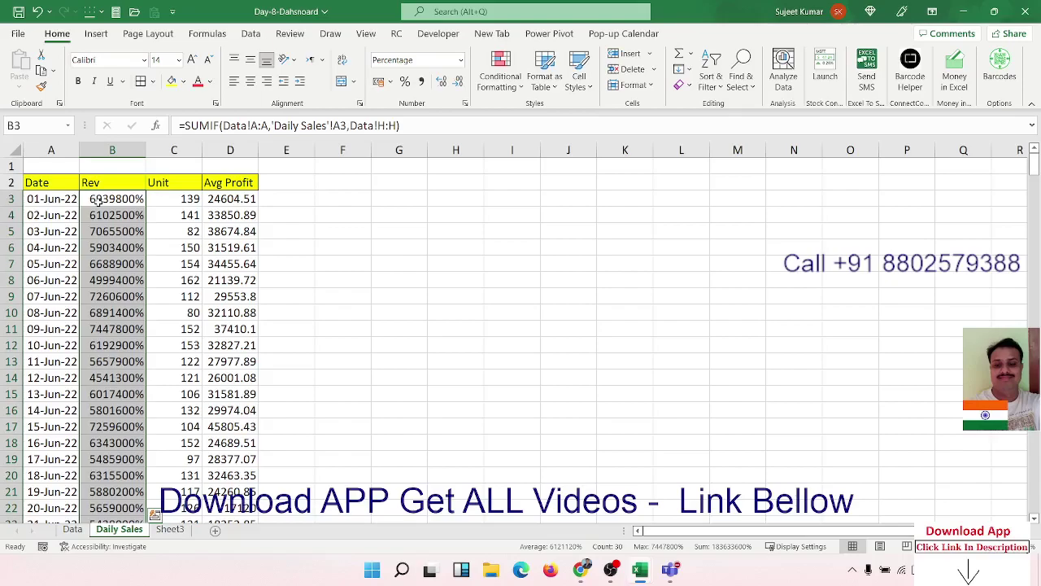
{"action": "key", "text": "ctrl+shift+4"}
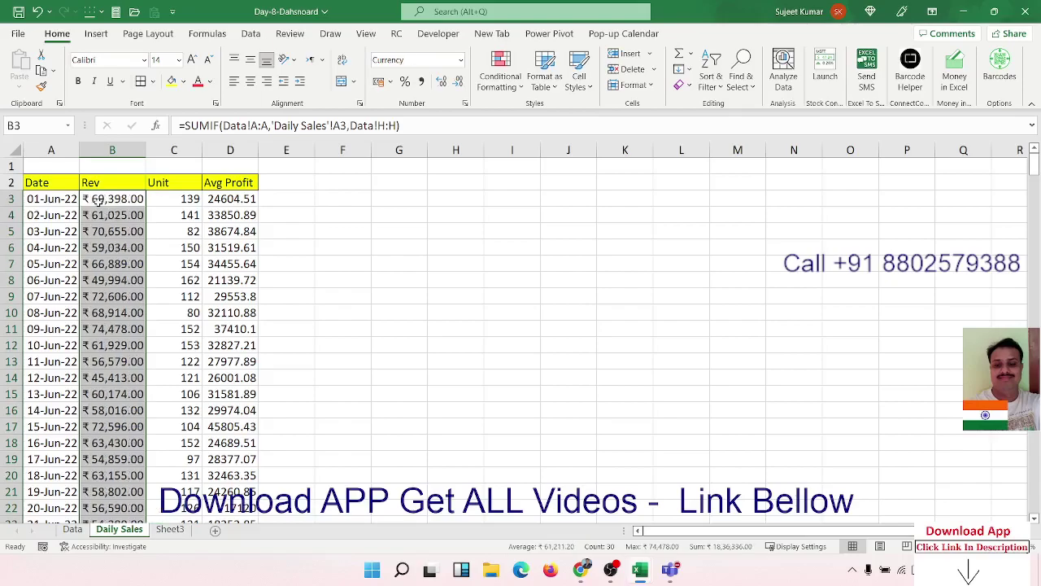
{"action": "key", "text": "Right"}
{"action": "key", "text": "Right"}
{"action": "key", "text": "ctrl+shift+Down"}
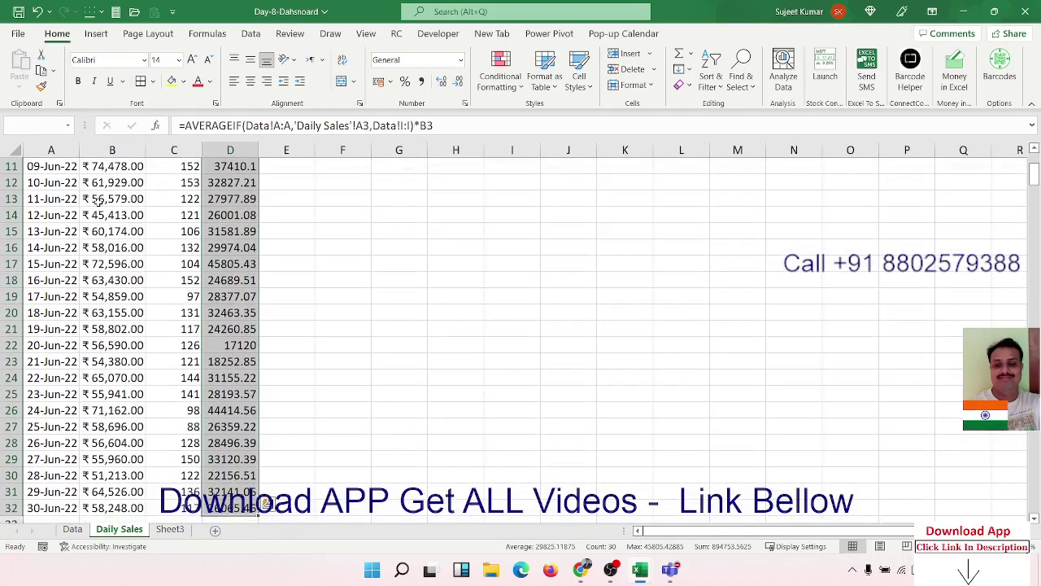
{"action": "key", "text": "ctrl+shift+4"}
Step: Check the table's extent down to row 32, then return to the top
{"action": "key", "text": "Left"}
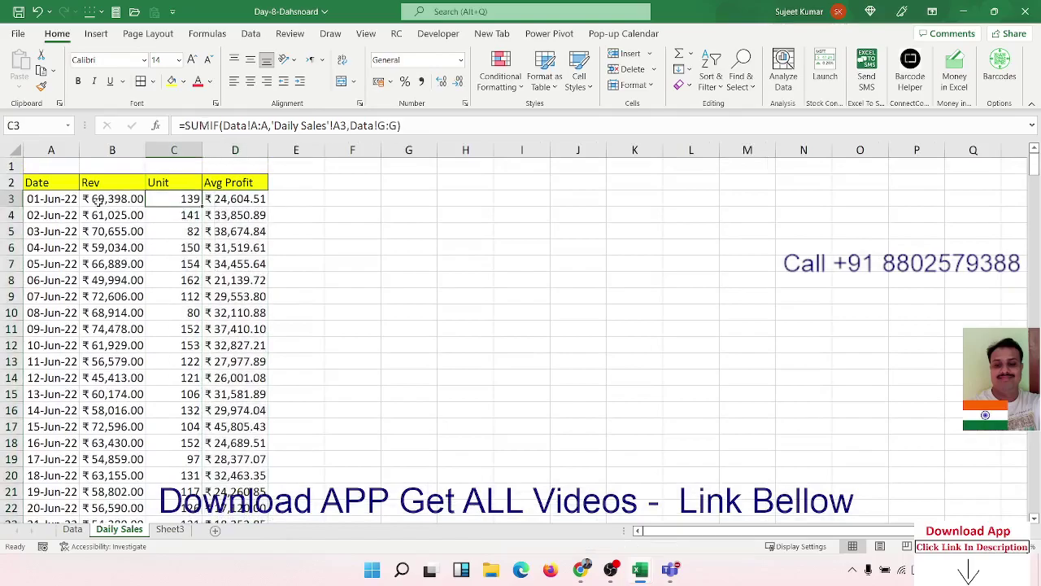
{"action": "key", "text": "ctrl+Down"}
{"action": "key", "text": "Right"}
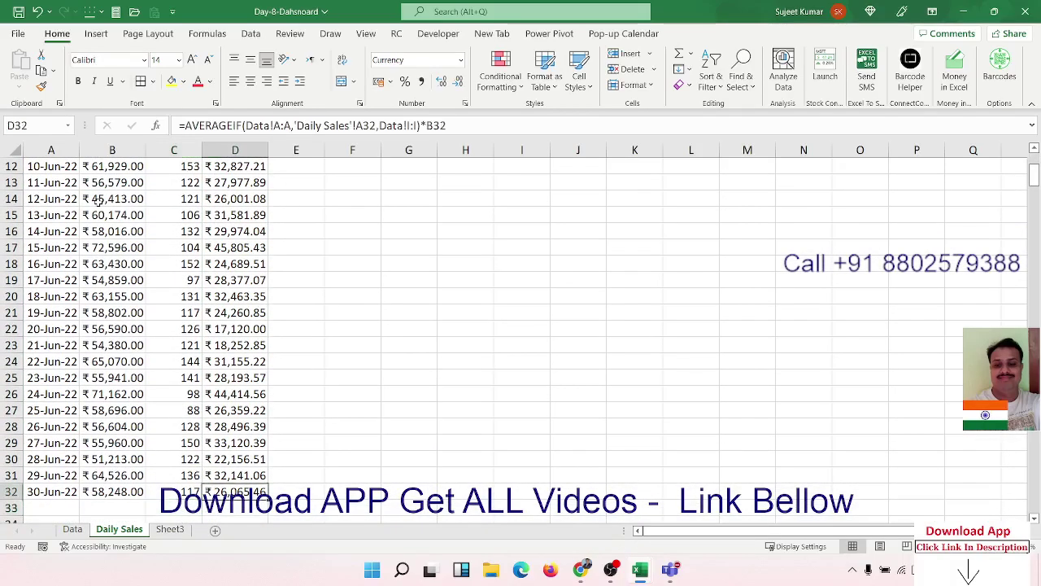
{"action": "key", "text": "ctrl+shift+Left"}
{"action": "key", "text": "ctrl+shift+Up"}
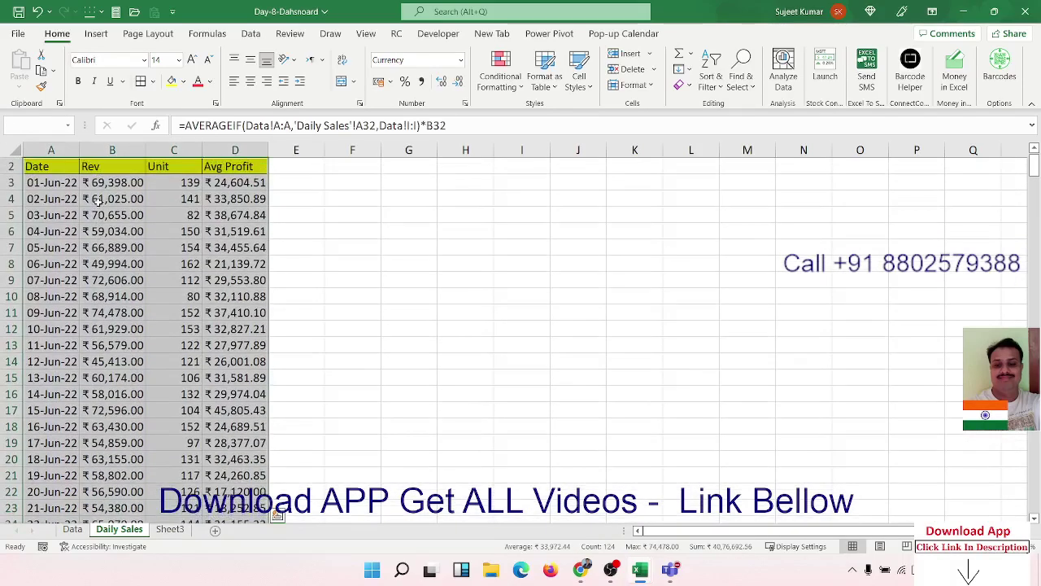
{"action": "key", "text": "ctrl+BackSpace"}
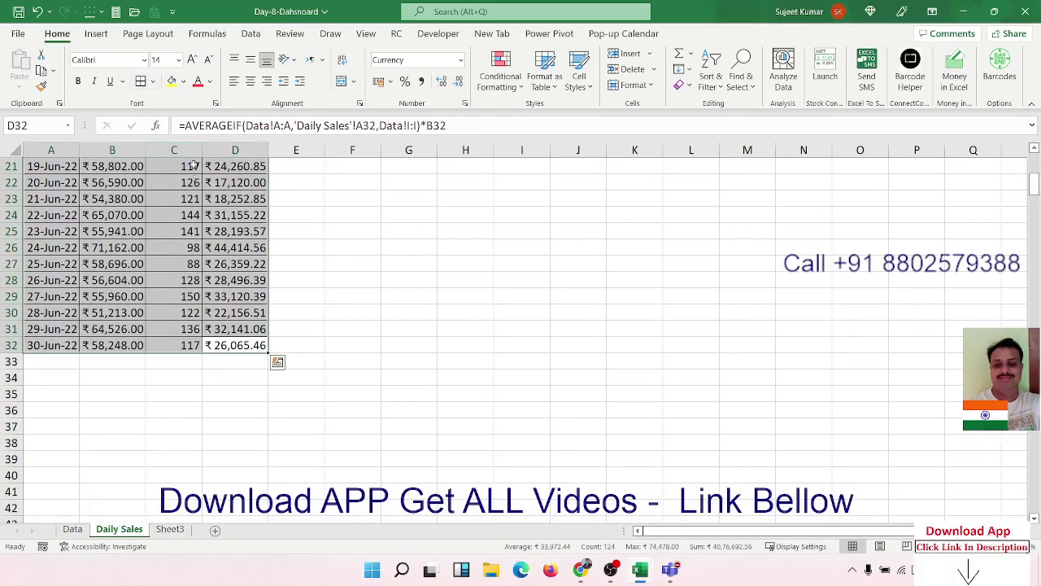
{"action": "left_click", "coordinate": [232, 287]}
{"action": "key", "text": "ctrl+Up"}
{"action": "key", "text": "ctrl+Up"}
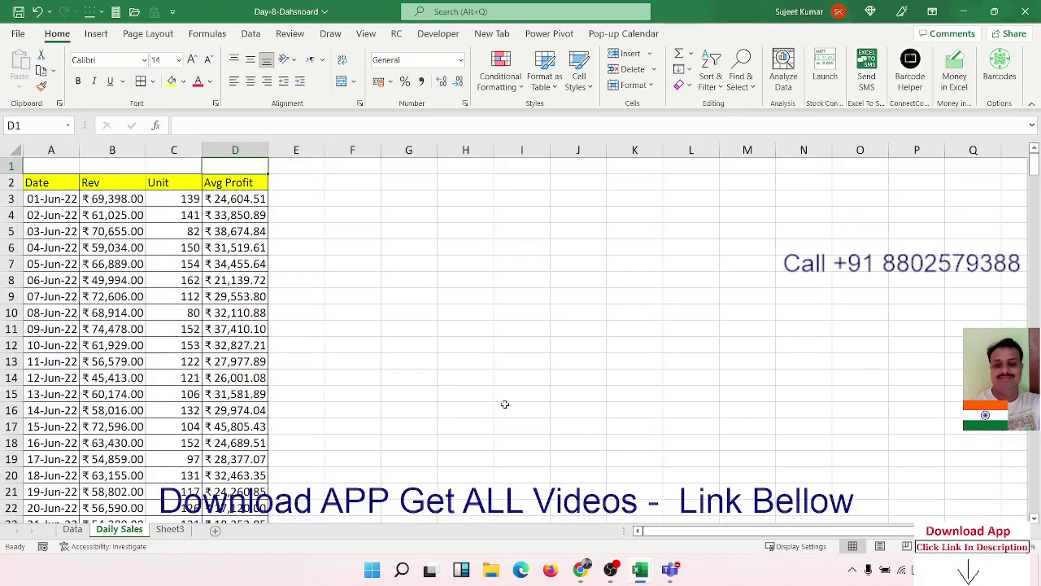
Step: Select Date and Rev for 01-Jun-22 to 30-Jun-22 and insert a 2-D Area chart
{"action": "left_click_drag", "start_coordinate": [46, 184], "coordinate": [82, 195]}
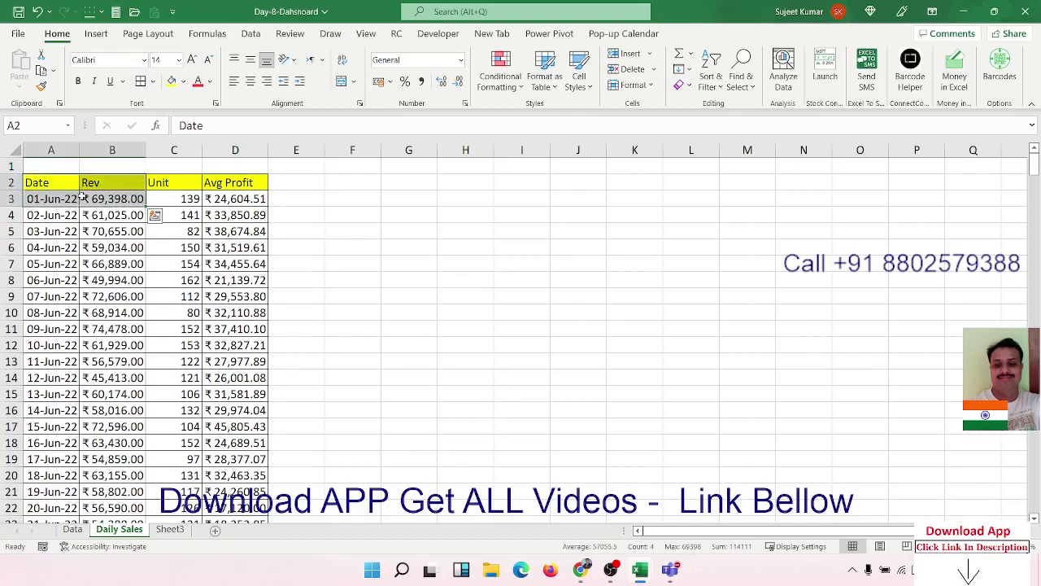
{"action": "key", "text": "ctrl+shift+Down"}
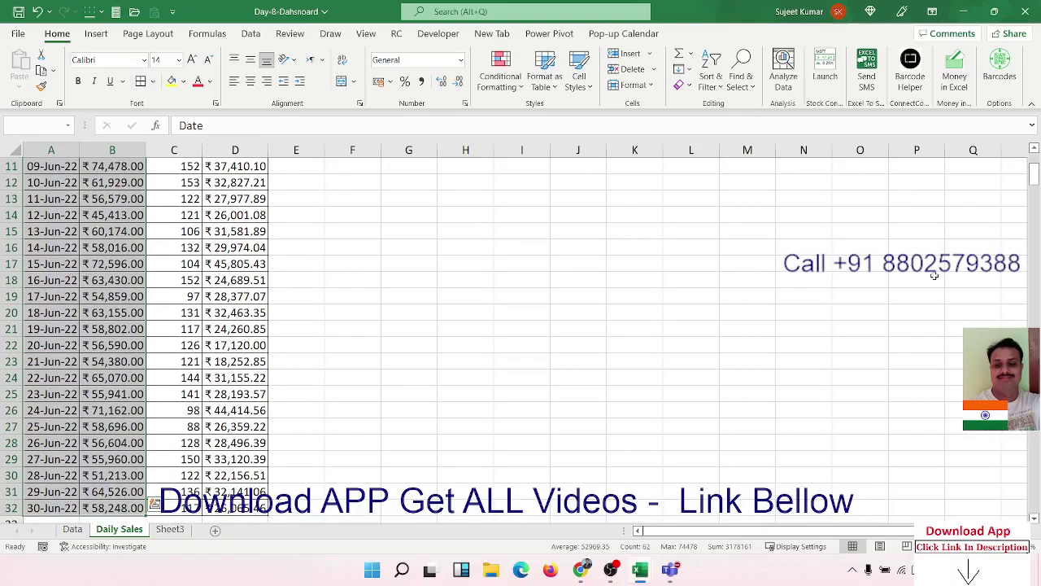
{"action": "scroll", "coordinate": [638, 264], "scroll_direction": "up", "scroll_amount": 1}
{"action": "scroll", "coordinate": [639, 264], "scroll_direction": "up", "scroll_amount": 3}
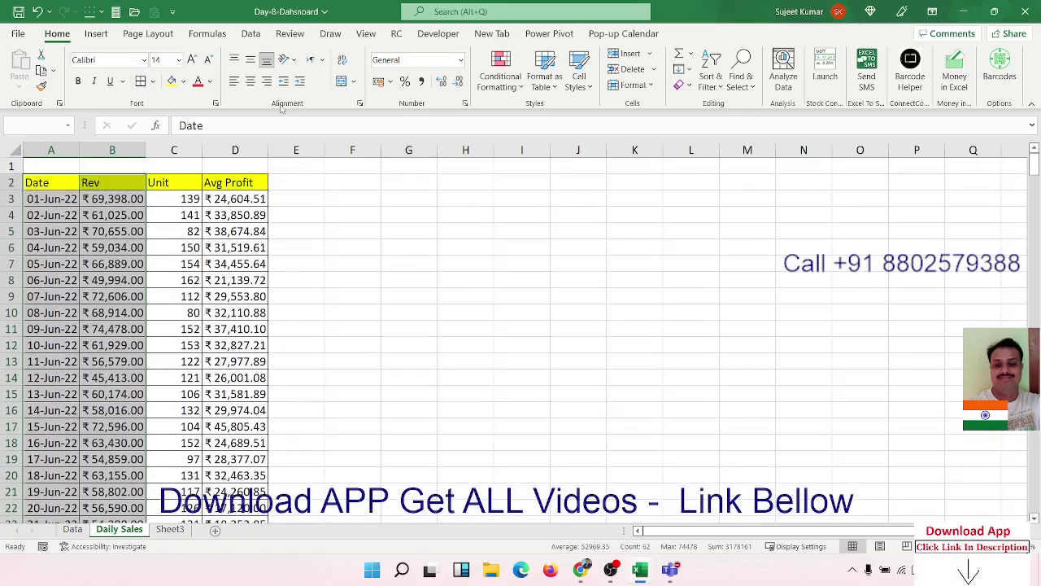
{"action": "left_click", "coordinate": [90, 30]}
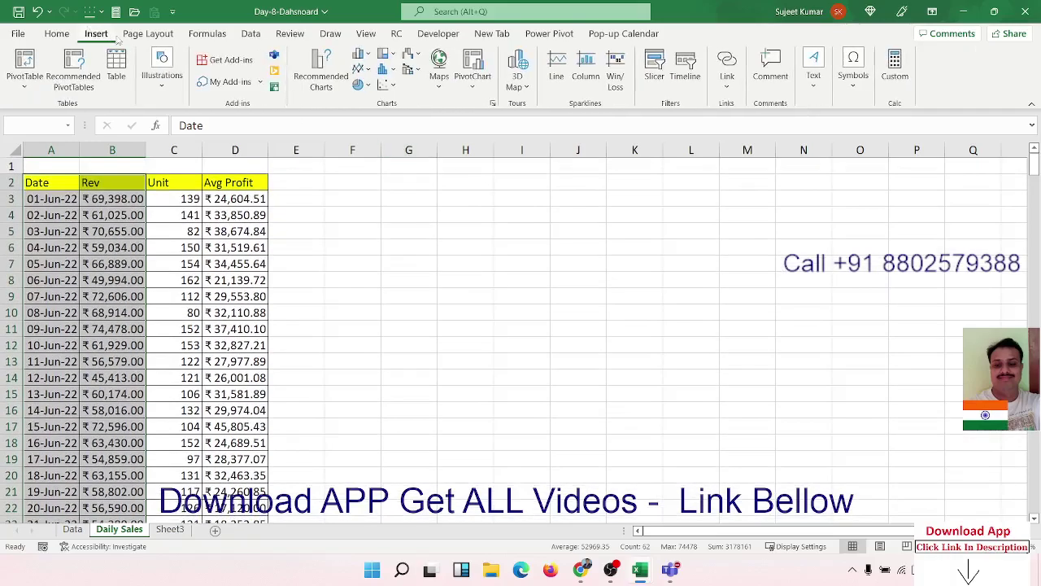
{"action": "left_click", "coordinate": [361, 69]}
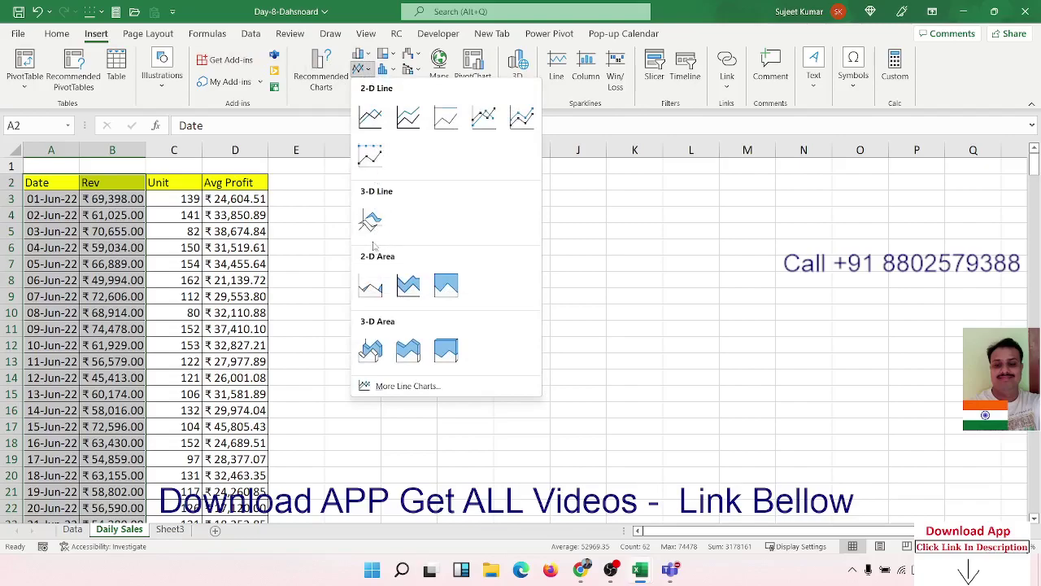
{"action": "left_click", "coordinate": [371, 285]}
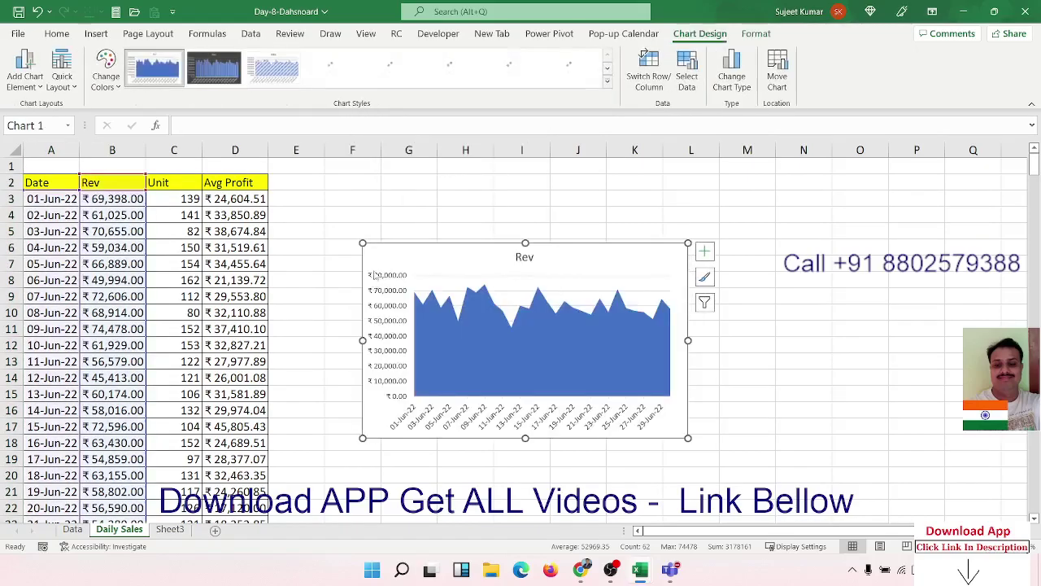
Step: Move the chart beside the table and stretch it across columns E–S
{"action": "left_click_drag", "start_coordinate": [374, 277], "coordinate": [286, 187]}
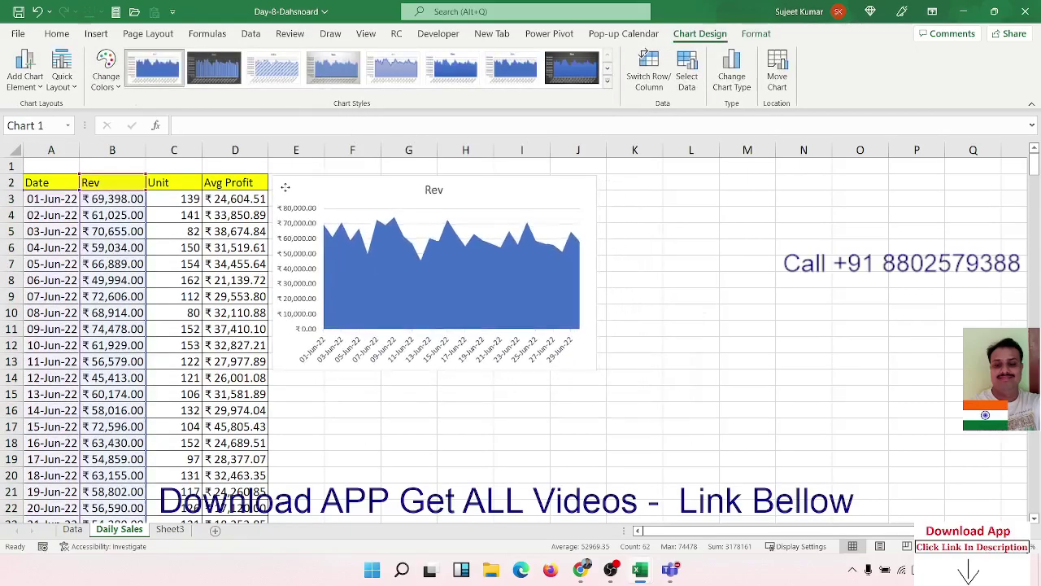
{"action": "left_click_drag", "start_coordinate": [597, 370], "coordinate": [1028, 506]}
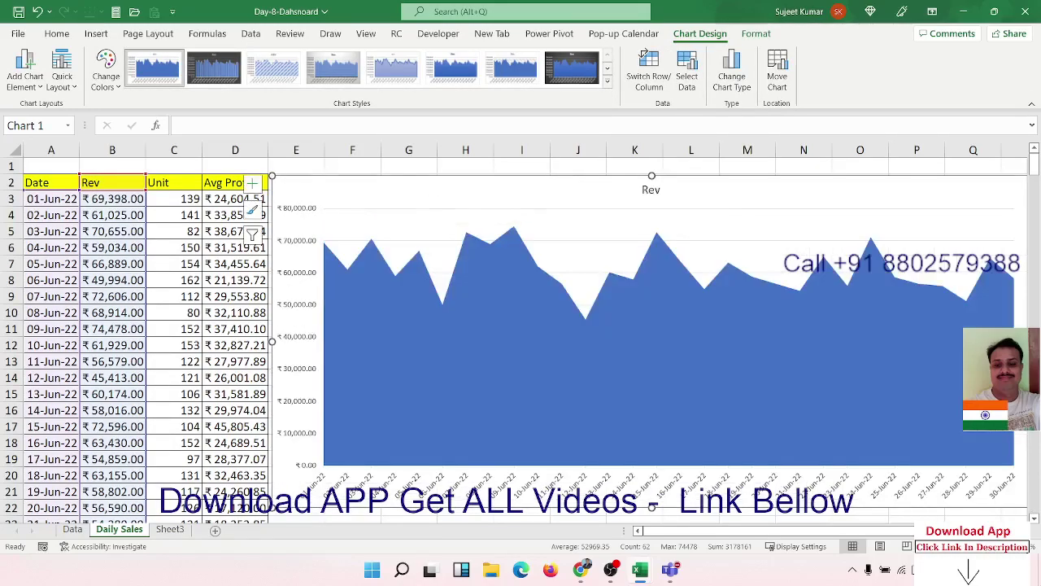
{"action": "scroll", "coordinate": [936, 488], "scroll_direction": "right", "scroll_amount": 2}
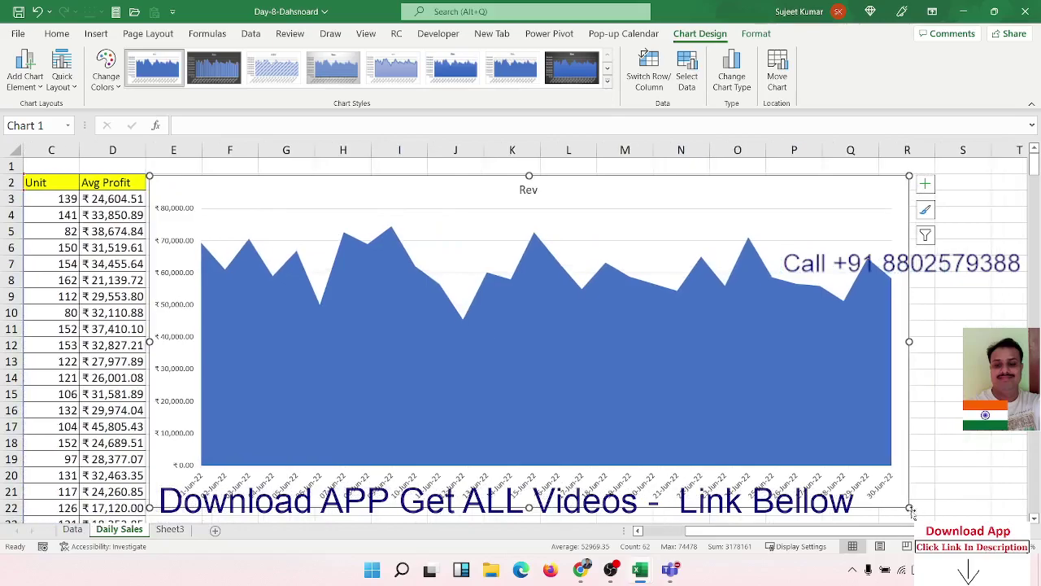
{"action": "left_click_drag", "start_coordinate": [908, 507], "coordinate": [1013, 507]}
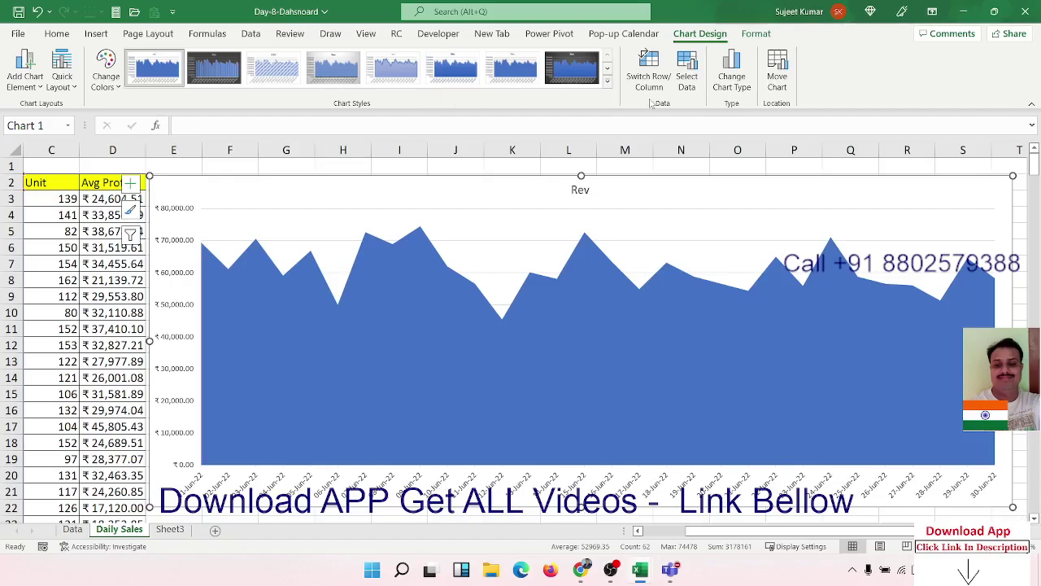
Step: Apply chart Style 10 with gradient and data labels, then select all the labels
{"action": "left_click", "coordinate": [607, 81]}
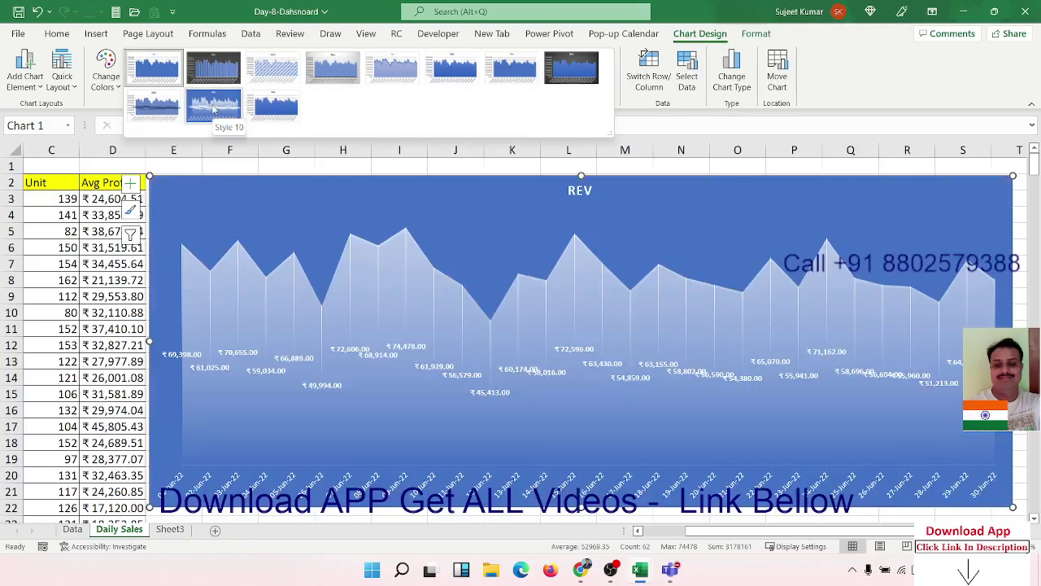
{"action": "left_click", "coordinate": [214, 108]}
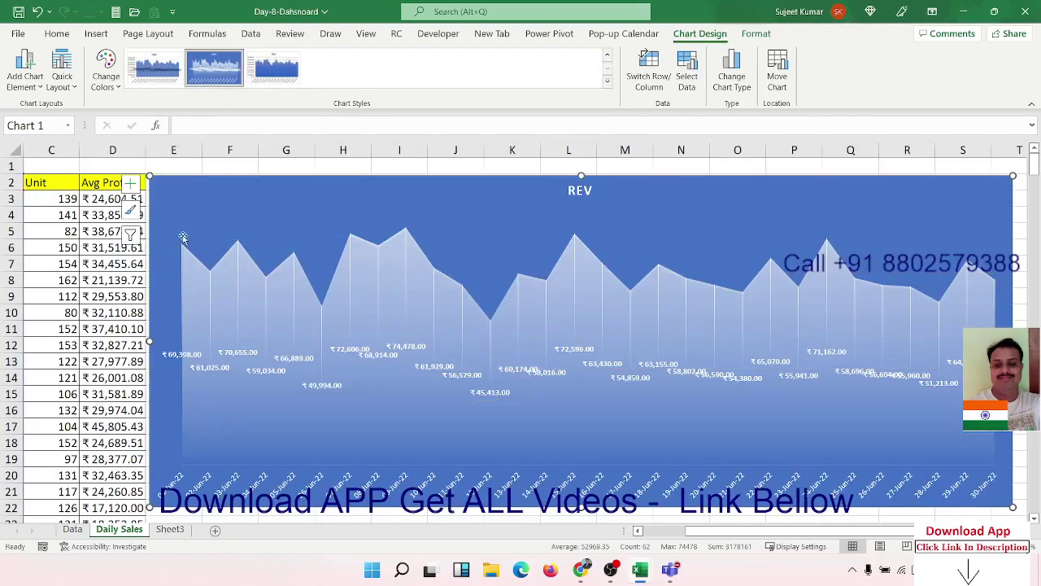
{"action": "left_click", "coordinate": [61, 394]}
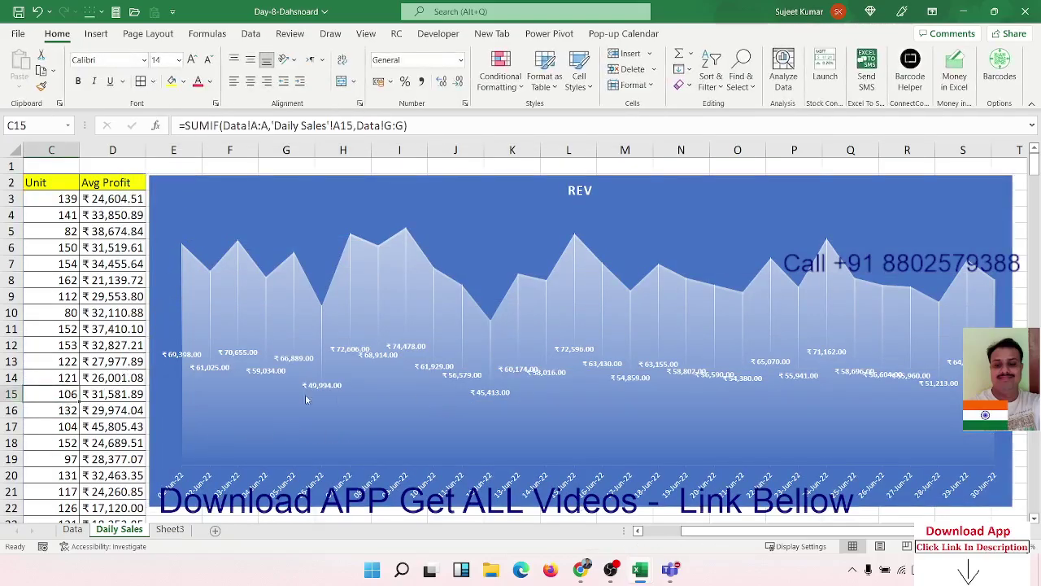
{"action": "left_click", "coordinate": [188, 359]}
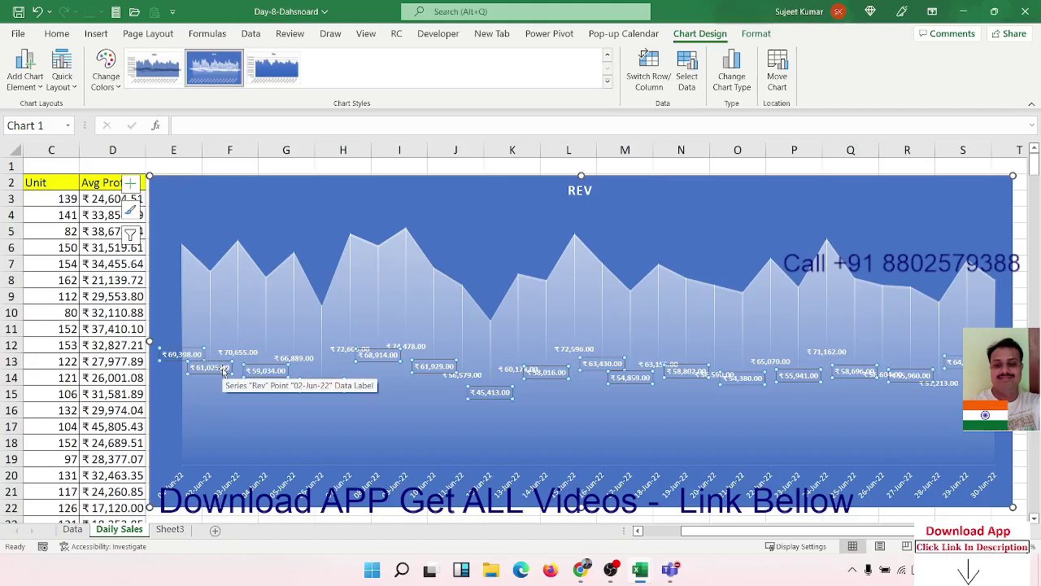
{"action": "left_click", "coordinate": [235, 352]}
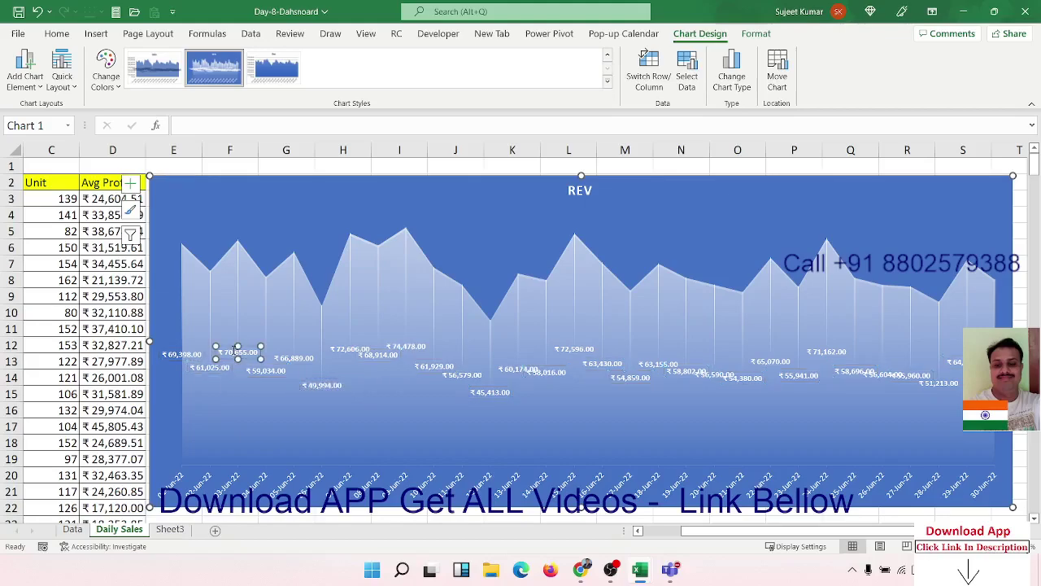
{"action": "left_click", "coordinate": [206, 398]}
Step: Give the Rev data labels the custom number format #,"K" so they read like 69 K
{"action": "left_click", "coordinate": [179, 355]}
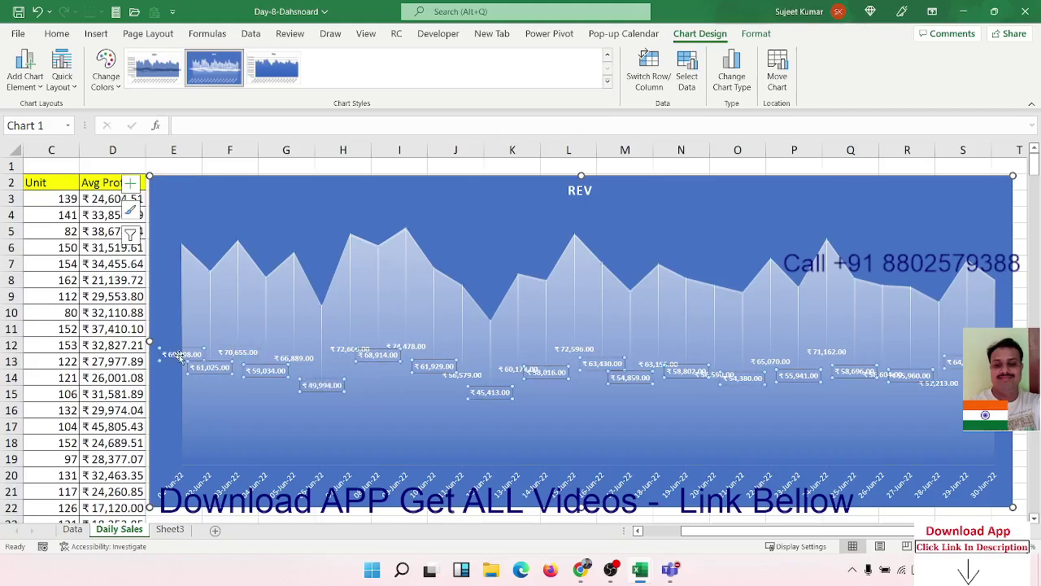
{"action": "right_click", "coordinate": [179, 356]}
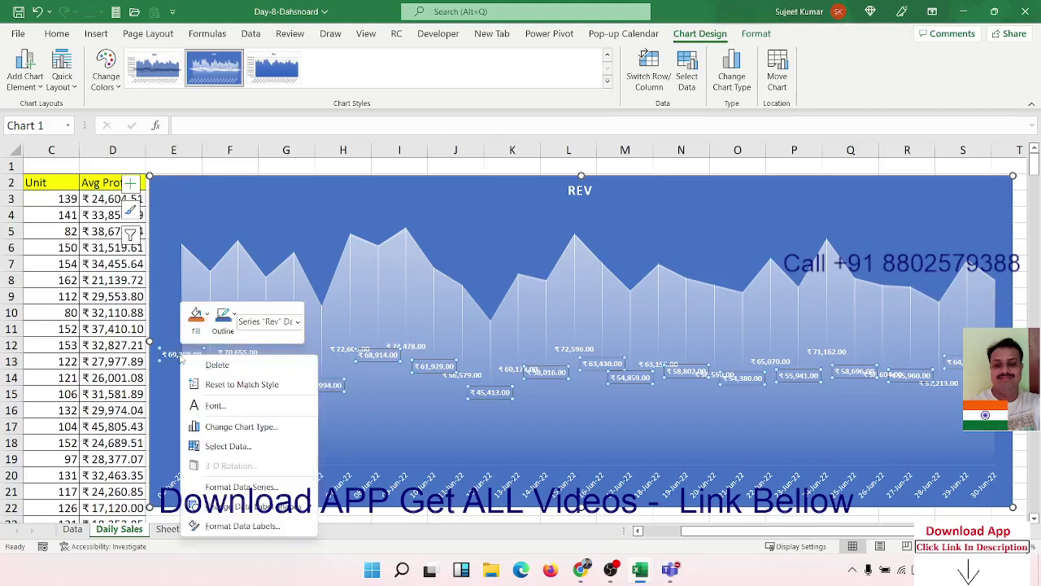
{"action": "left_click", "coordinate": [242, 526]}
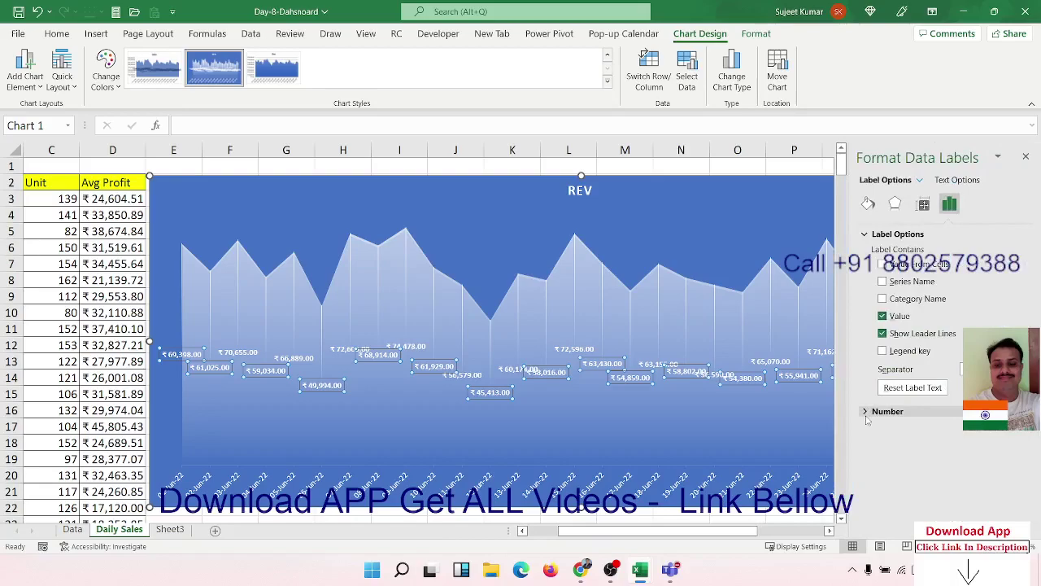
{"action": "left_click", "coordinate": [867, 411]}
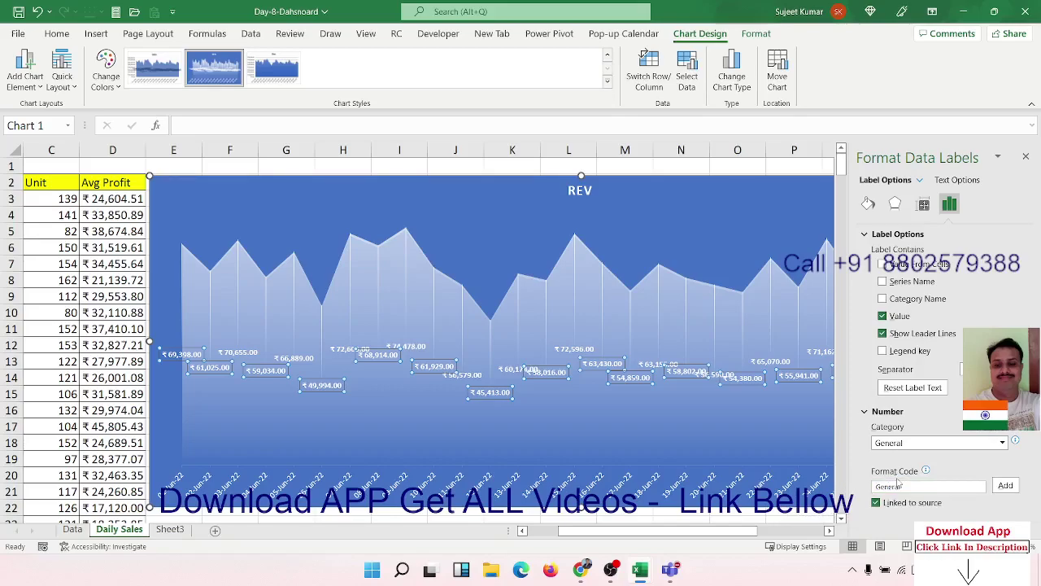
{"action": "left_click_drag", "start_coordinate": [898, 486], "coordinate": [818, 488]}
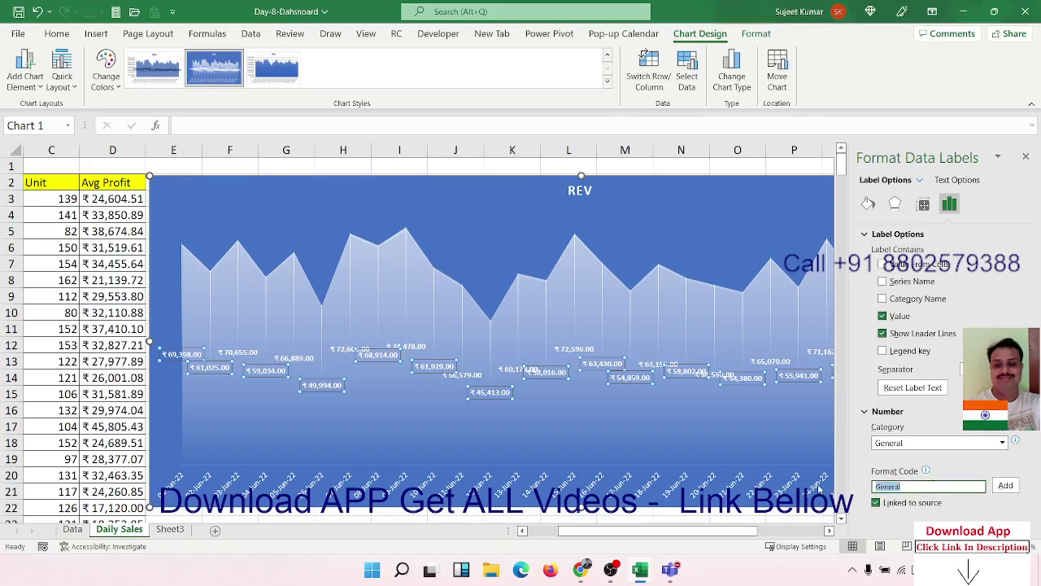
{"action": "type", "text": "#,\"k"}
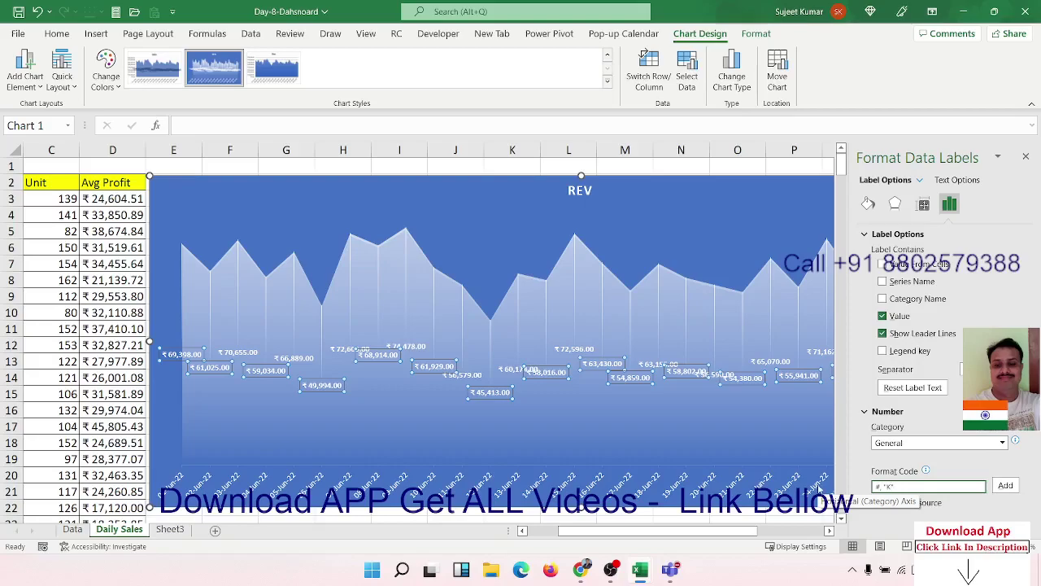
{"action": "left_click", "coordinate": [1005, 485]}
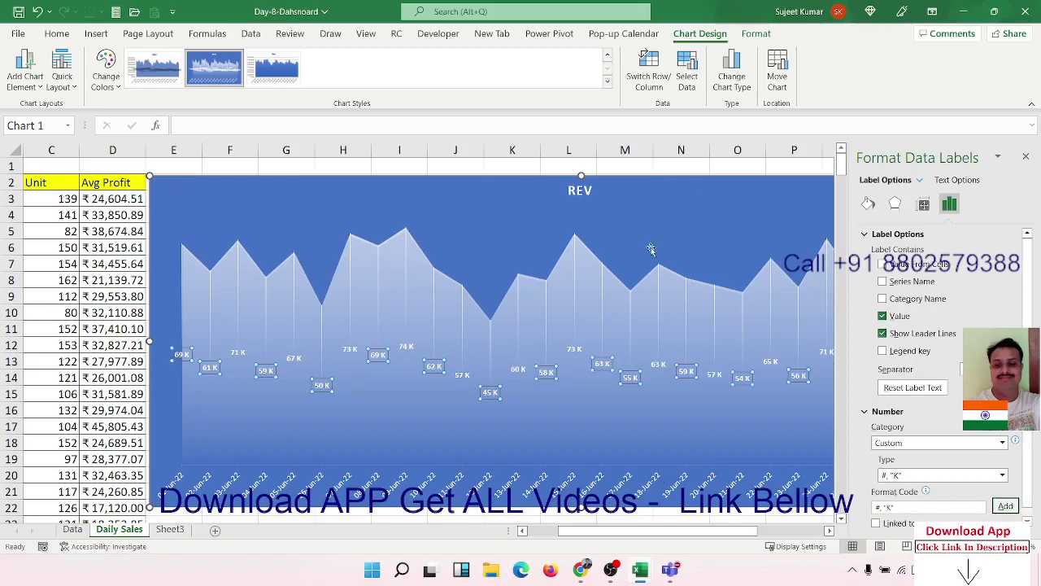
{"action": "left_click", "coordinate": [1026, 156]}
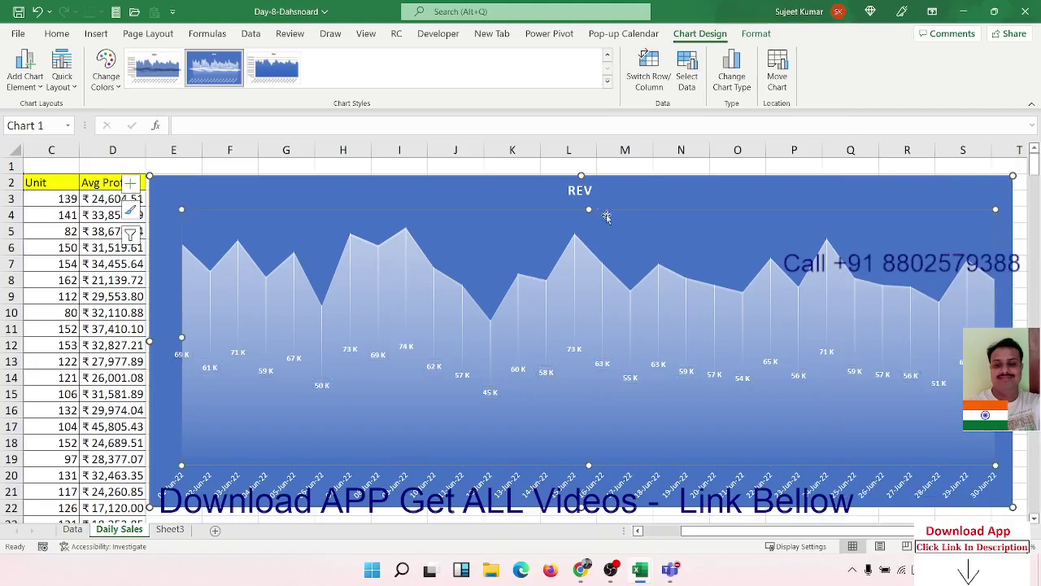
Step: Replace the chart title Rev with SALES BY DATE, then scroll back to the table
{"action": "left_click", "coordinate": [583, 190]}
{"action": "double_click", "coordinate": [582, 192]}
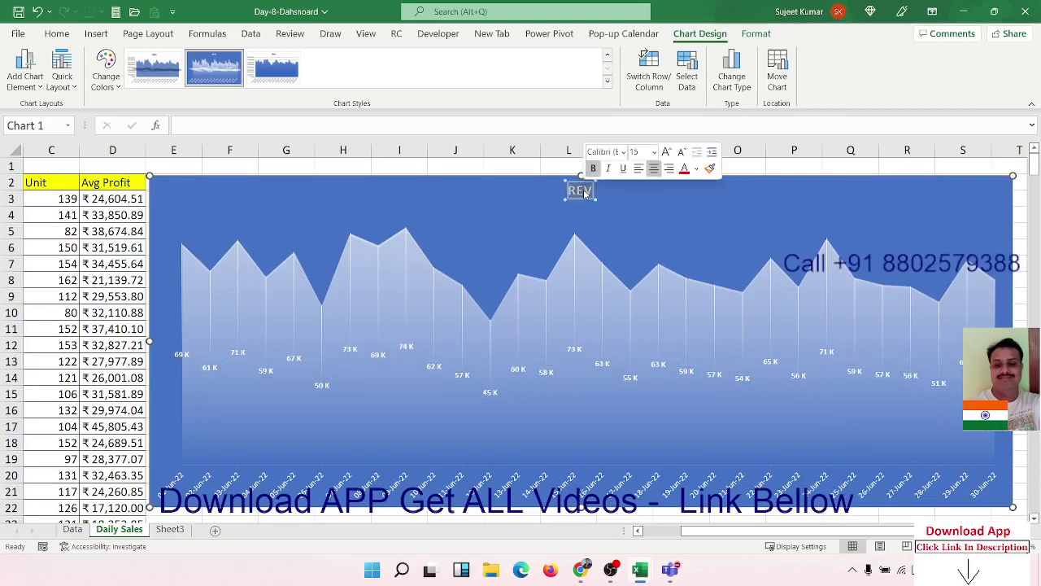
{"action": "type", "text": "SA"}
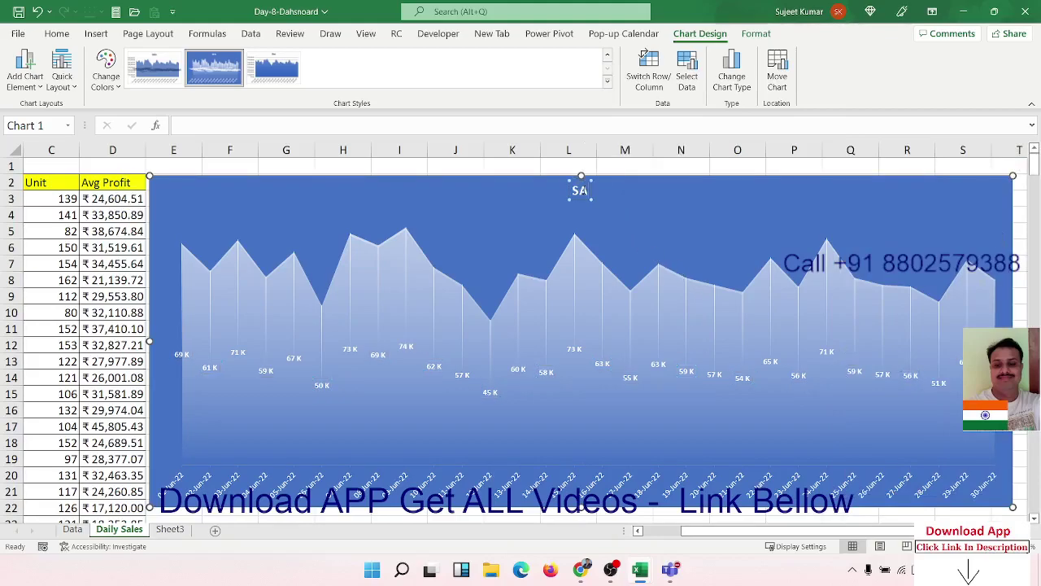
{"action": "type", "text": "LES"}
{"action": "type", "text": " BY"}
{"action": "type", "text": " DATE"}
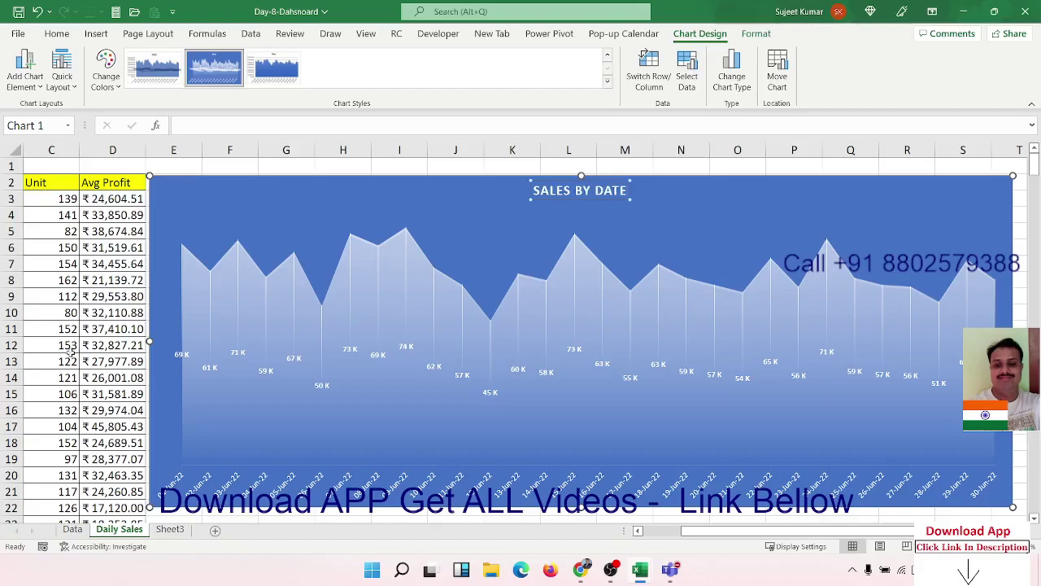
{"action": "left_click", "coordinate": [73, 330]}
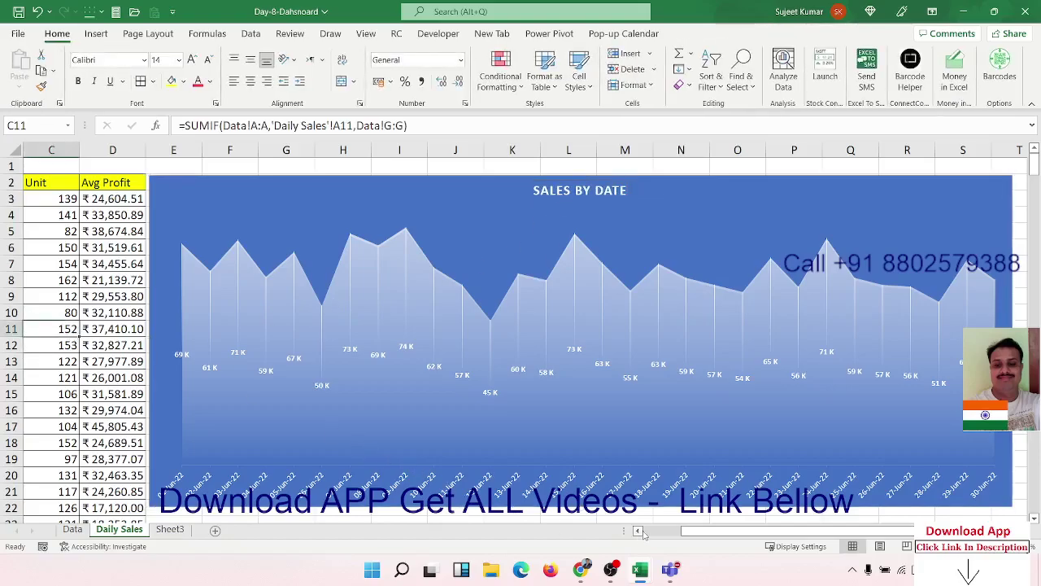
{"action": "left_click", "coordinate": [639, 530]}
{"action": "left_click", "coordinate": [639, 531]}
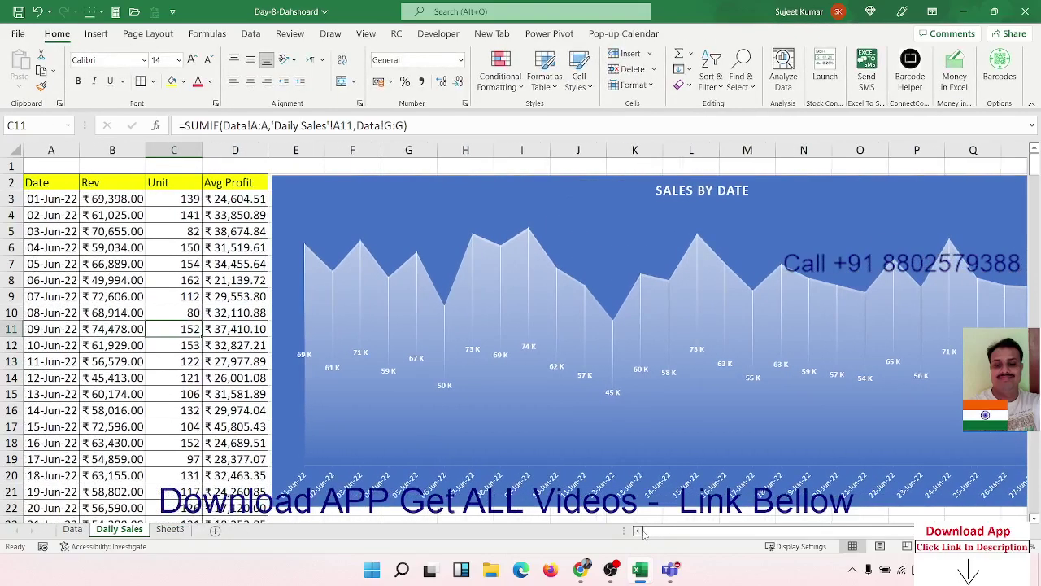
Step: Switch to the blank Sheet3 and put its tab name into edit mode
{"action": "left_click", "coordinate": [170, 529]}
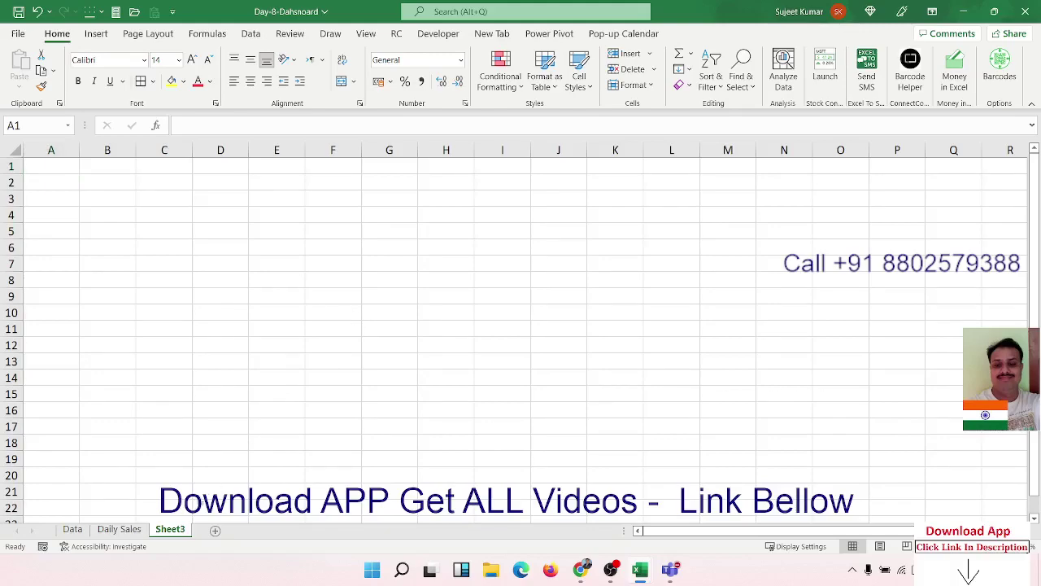
{"action": "left_click", "coordinate": [170, 530]}
{"action": "left_click", "coordinate": [155, 432]}
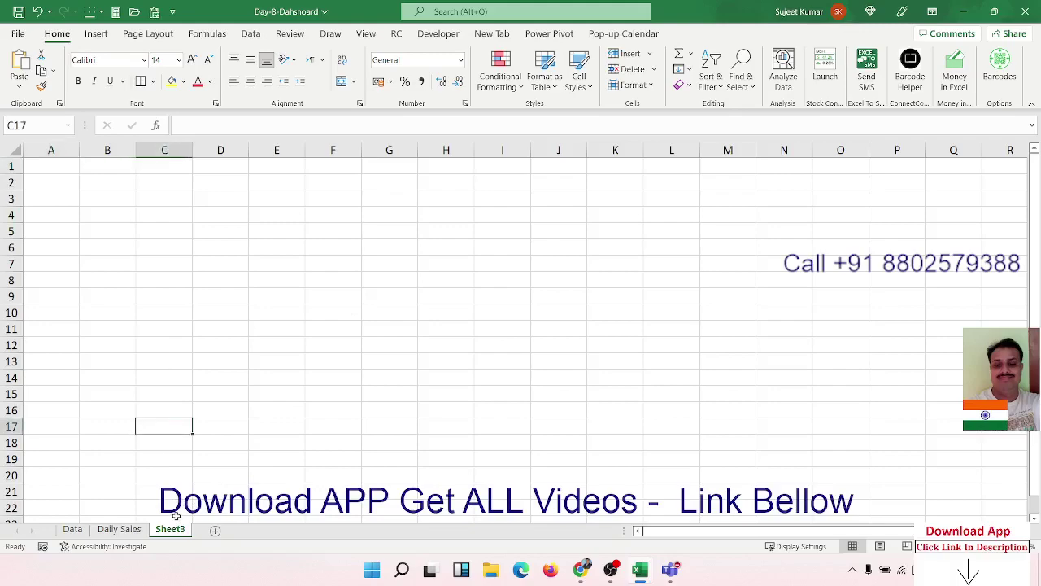
{"action": "double_click", "coordinate": [172, 529]}
Step: Name the tab Newvs OLD and position the cursor in A2 for headers
{"action": "type", "text": "Newvs OLD"}
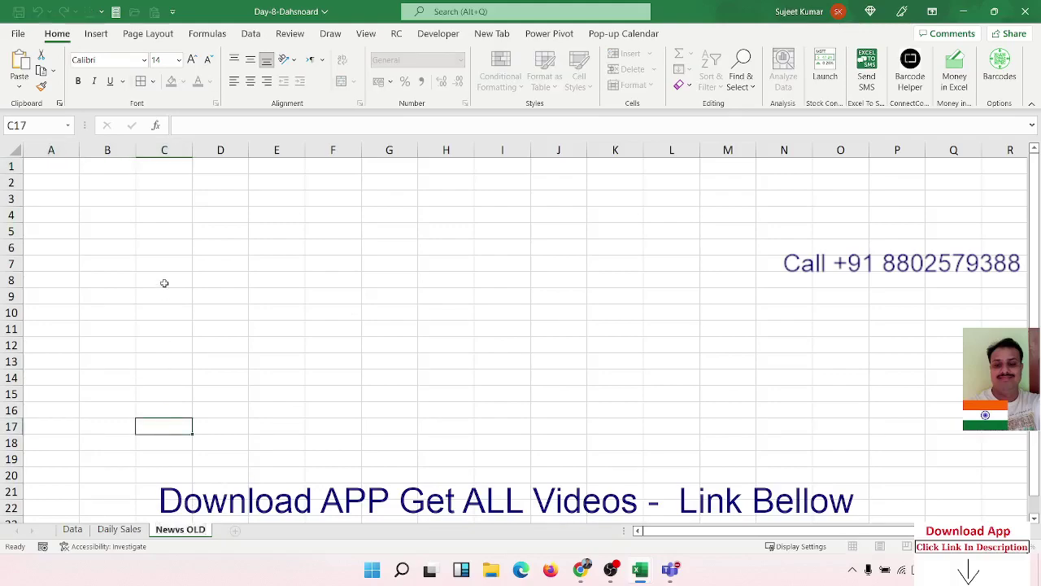
{"action": "left_click", "coordinate": [160, 261]}
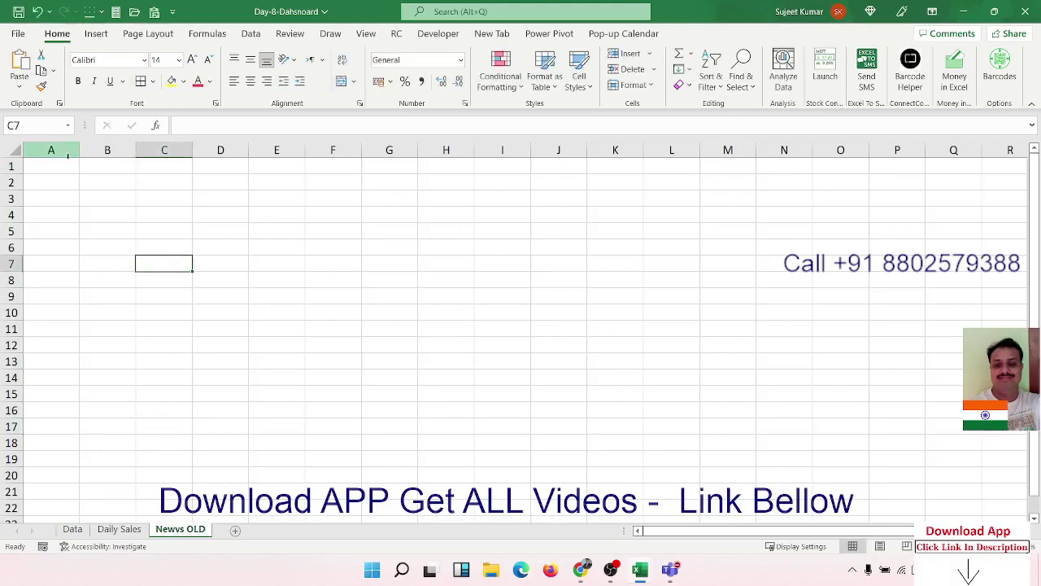
{"action": "left_click", "coordinate": [60, 193]}
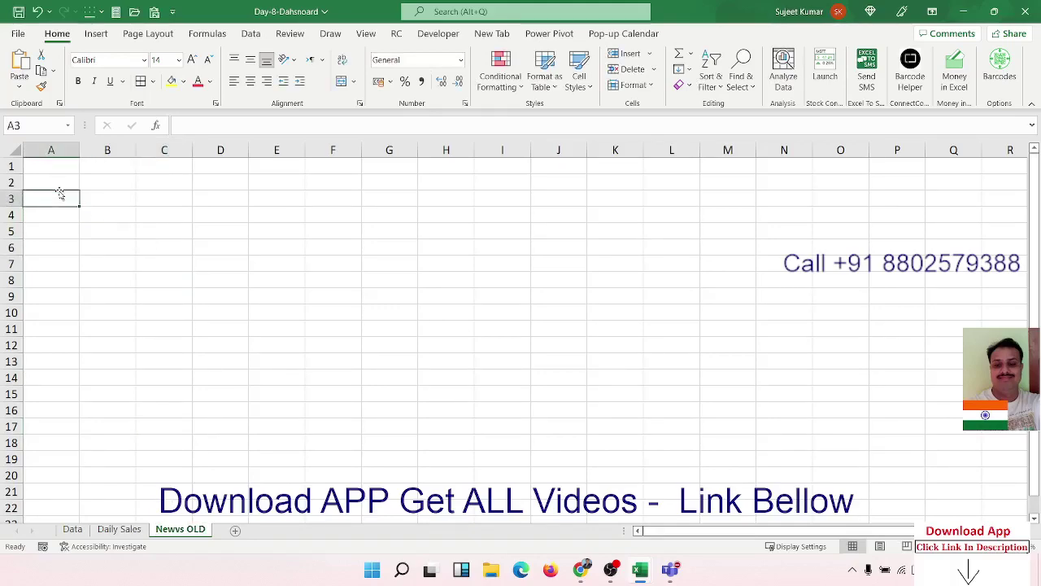
{"action": "type", "text": "Dat"}
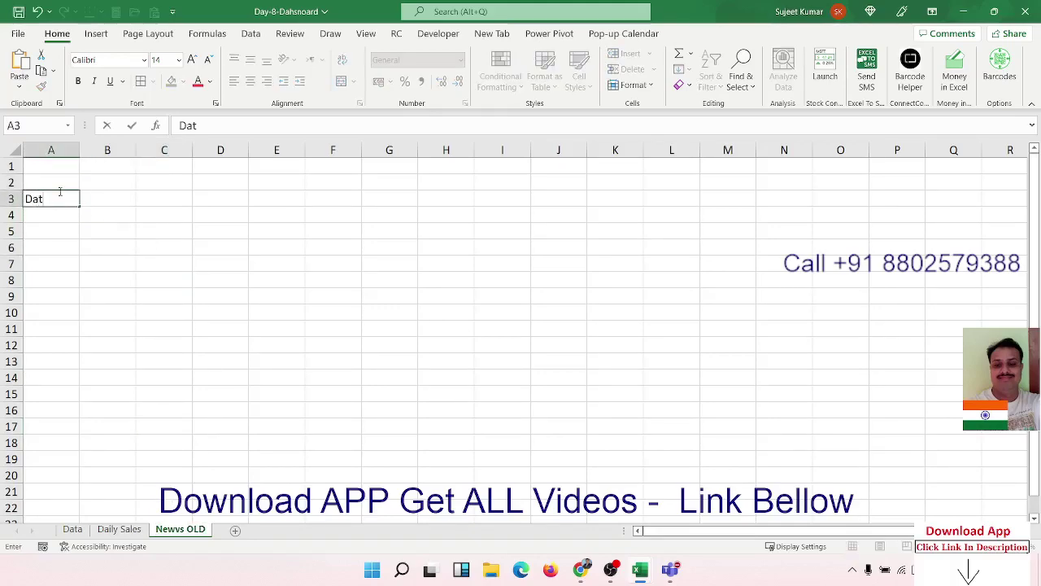
{"action": "type", "text": "e"}
{"action": "key", "text": "Escape"}
{"action": "key", "text": "Up"}
Step: Enter the headers Date, NEW, Repeat and Sold unit across A2:D2
{"action": "type", "text": "Da"}
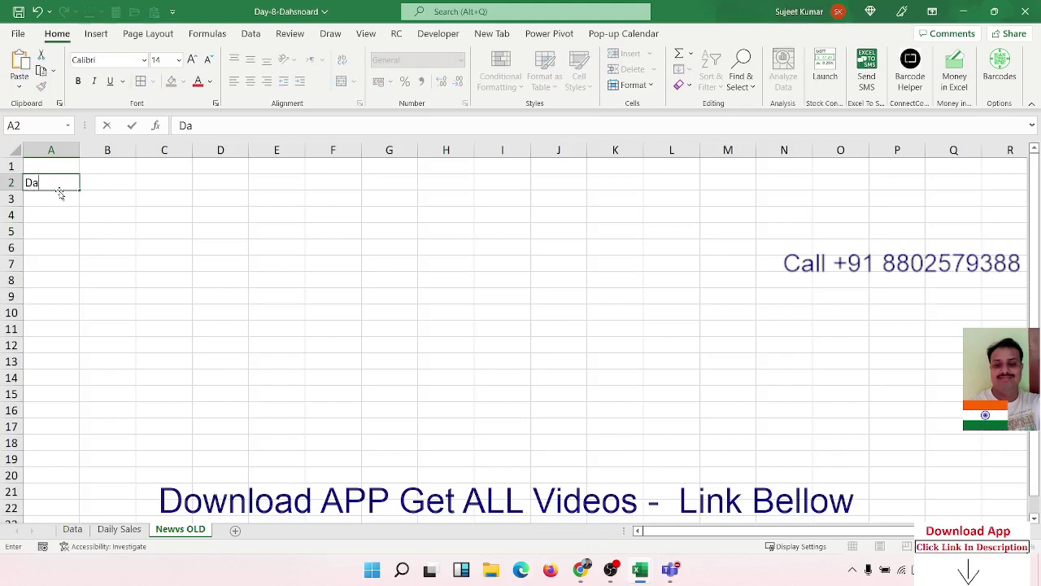
{"action": "type", "text": "te"}
{"action": "key", "text": "Tab"}
{"action": "type", "text": "N"}
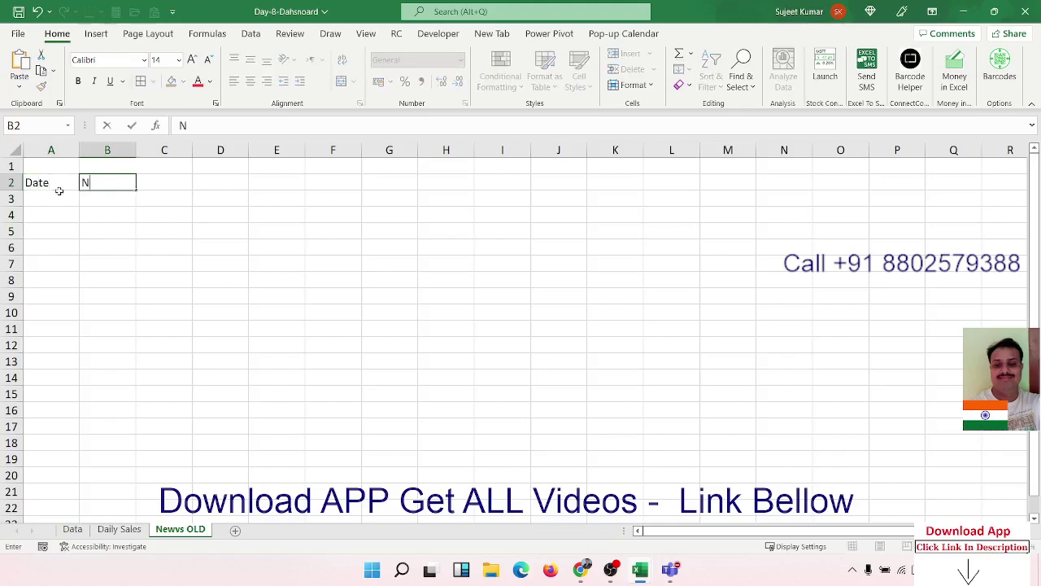
{"action": "type", "text": "EW"}
{"action": "key", "text": "Tab"}
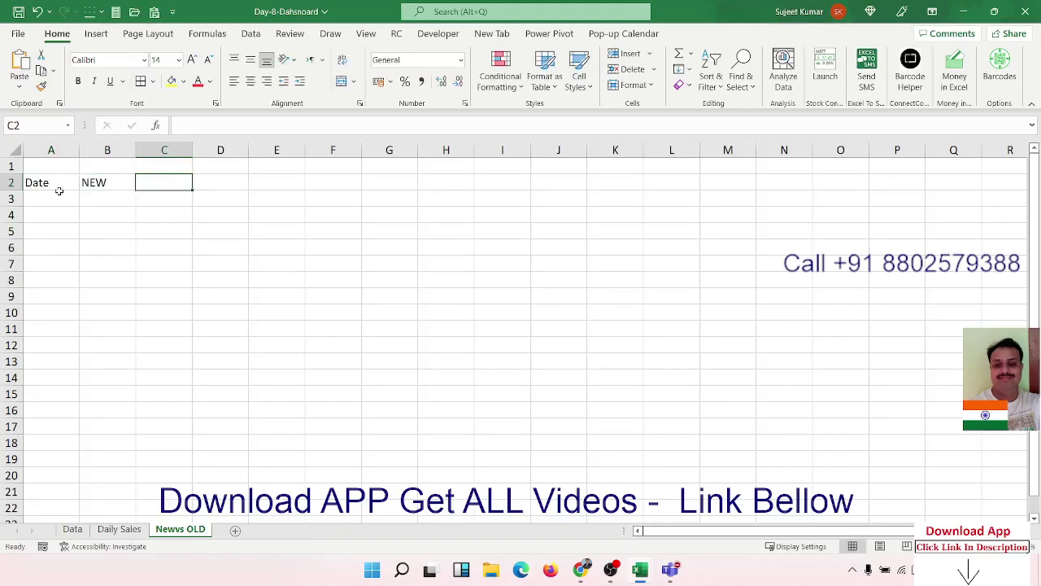
{"action": "type", "text": "Rep"}
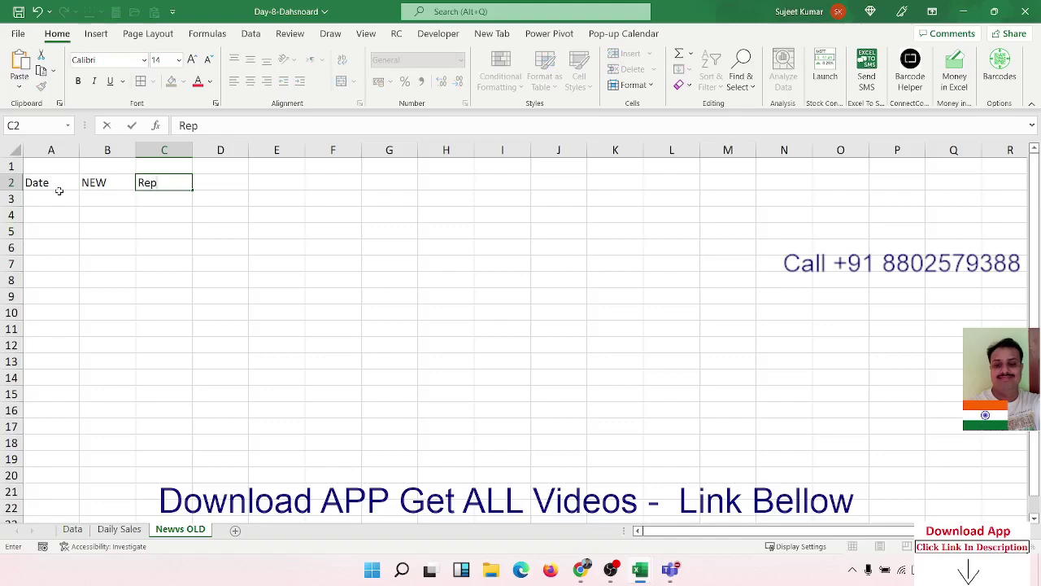
{"action": "type", "text": "eat"}
{"action": "key", "text": "Tab"}
{"action": "type", "text": "Sold"}
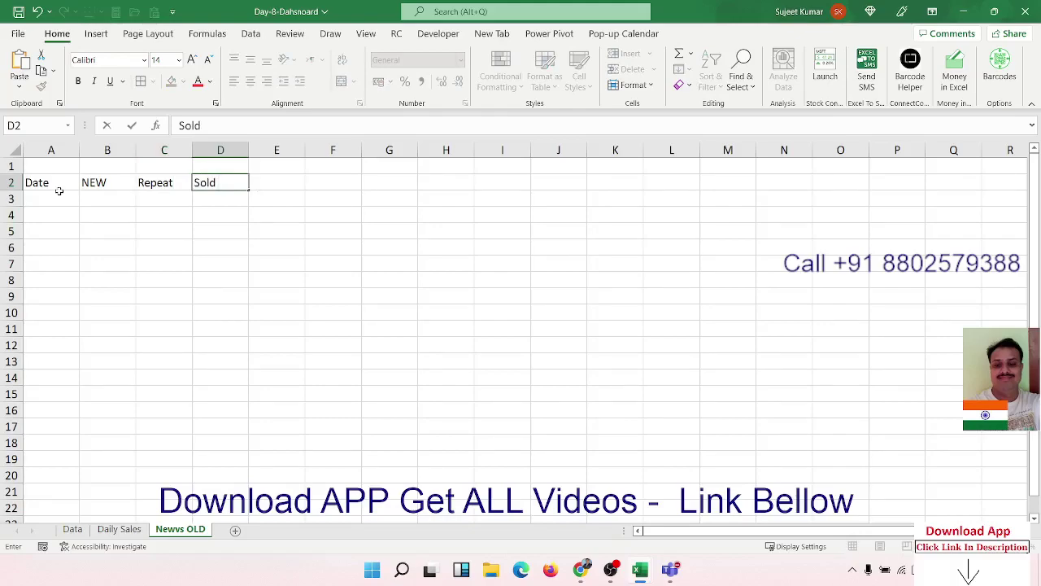
{"action": "type", "text": " unit"}
{"action": "key", "text": "Return"}
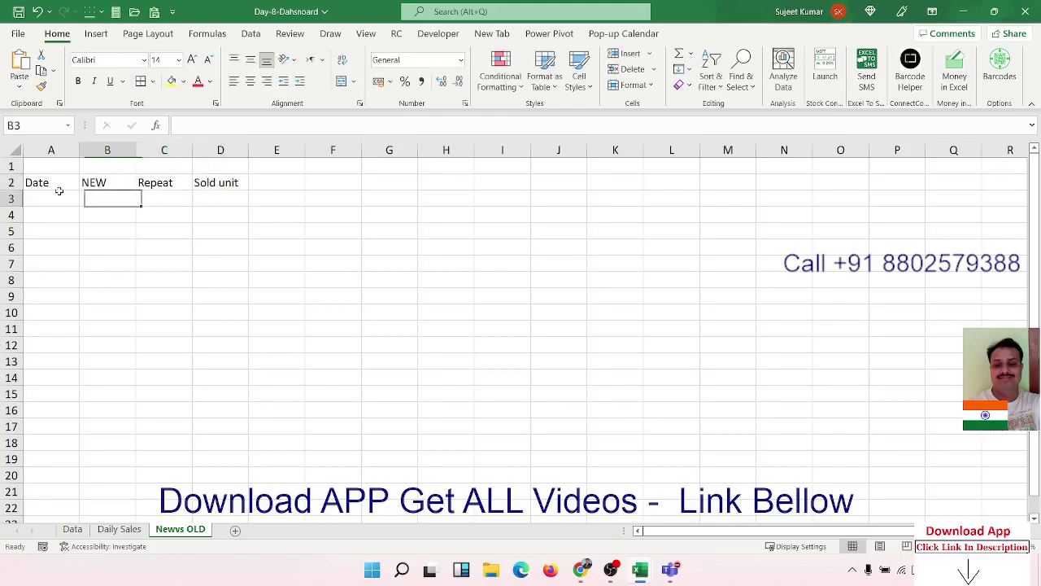
Step: Copy the Data sheet's dates A2:A361 and paste them as values under Date
{"action": "left_click", "coordinate": [72, 530]}
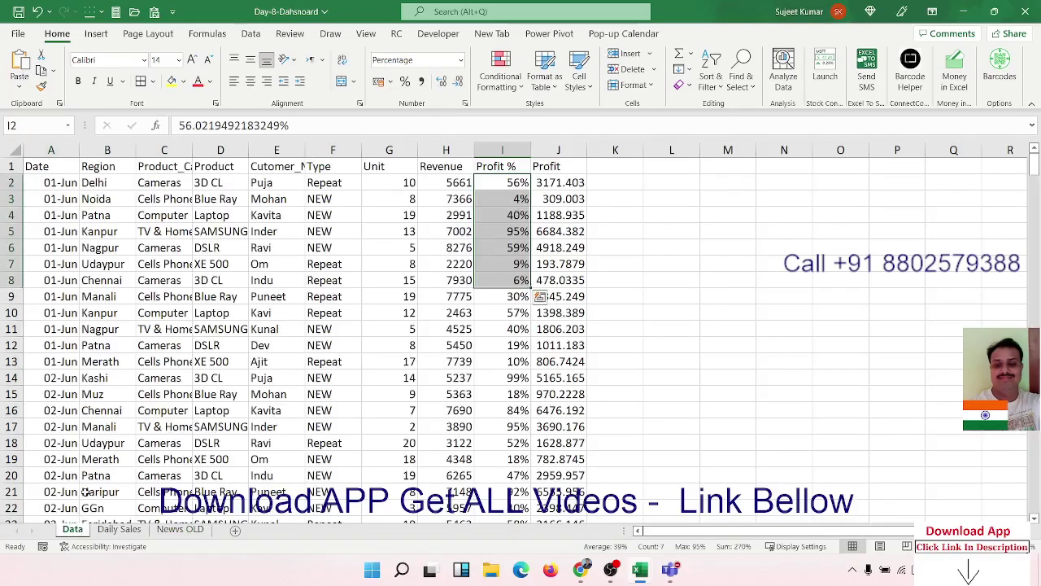
{"action": "key", "text": "ctrl+Left"}
{"action": "key", "text": "ctrl+shift+Down"}
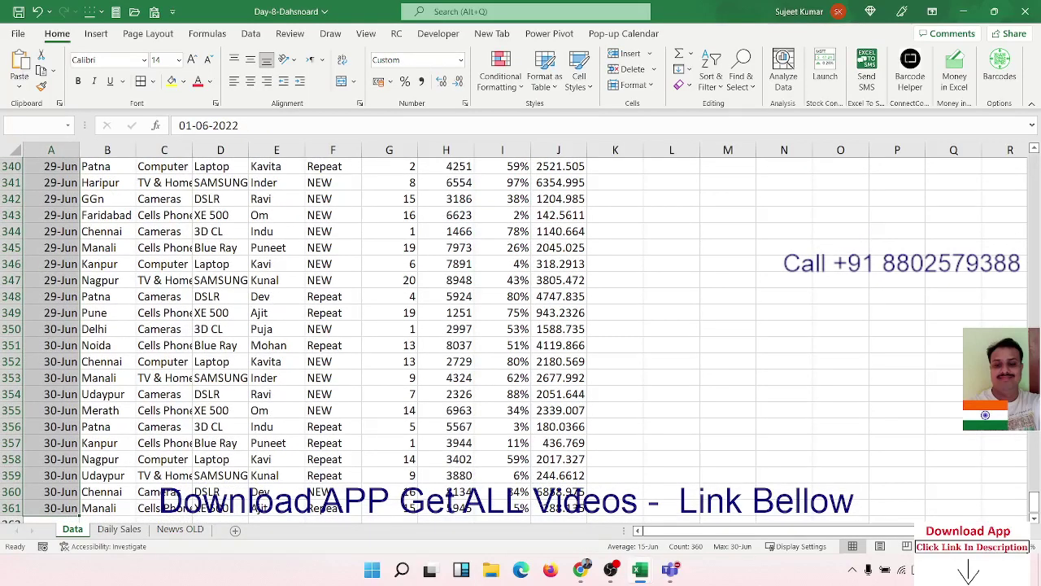
{"action": "key", "text": "ctrl+c"}
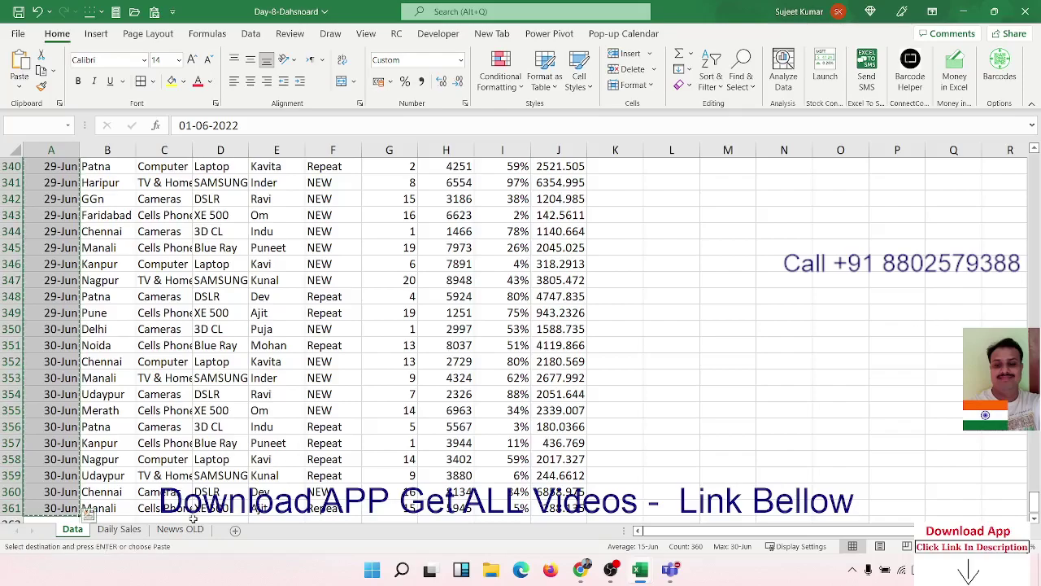
{"action": "left_click", "coordinate": [180, 530]}
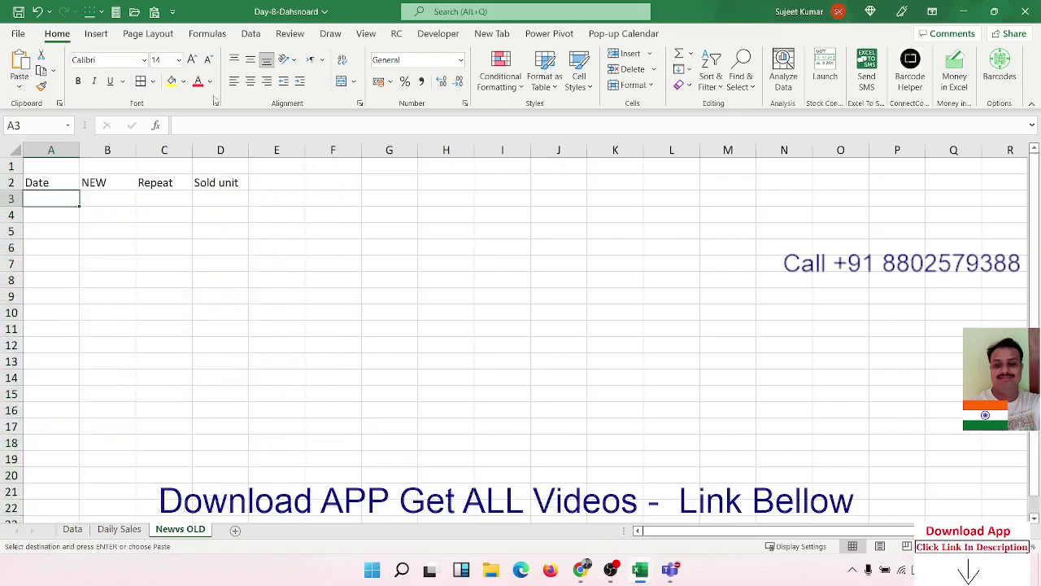
{"action": "left_click", "coordinate": [20, 81]}
{"action": "left_click", "coordinate": [16, 188]}
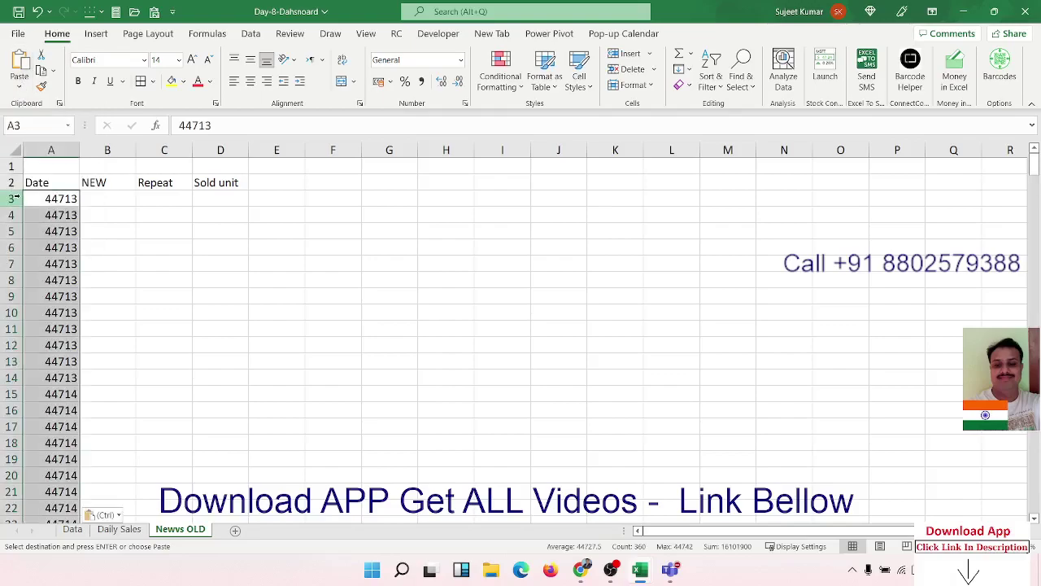
Step: Remove duplicate dates from column A, dropping 330 repeats
{"action": "left_click", "coordinate": [254, 34]}
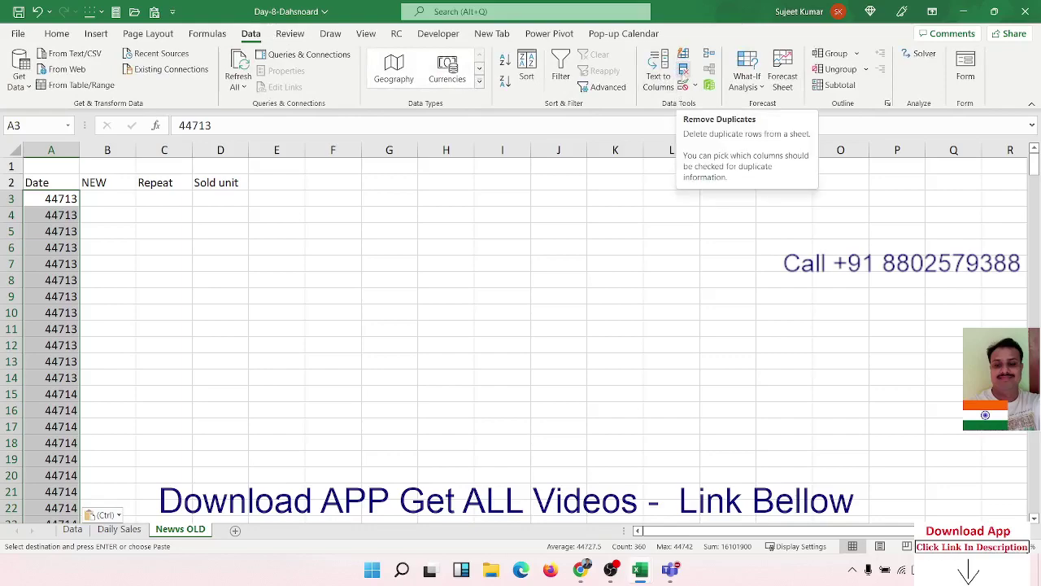
{"action": "left_click", "coordinate": [683, 70]}
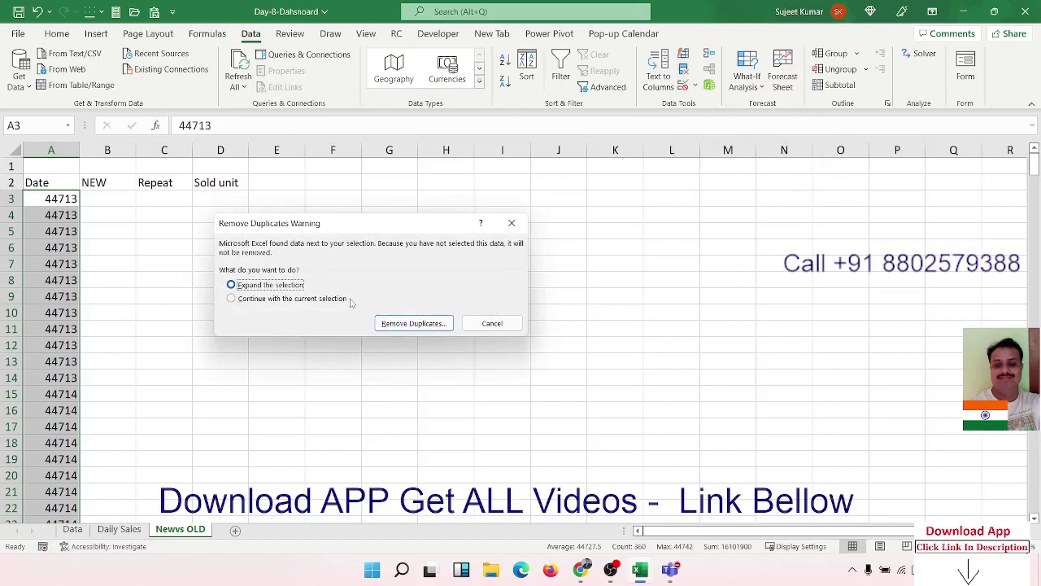
{"action": "left_click", "coordinate": [324, 299]}
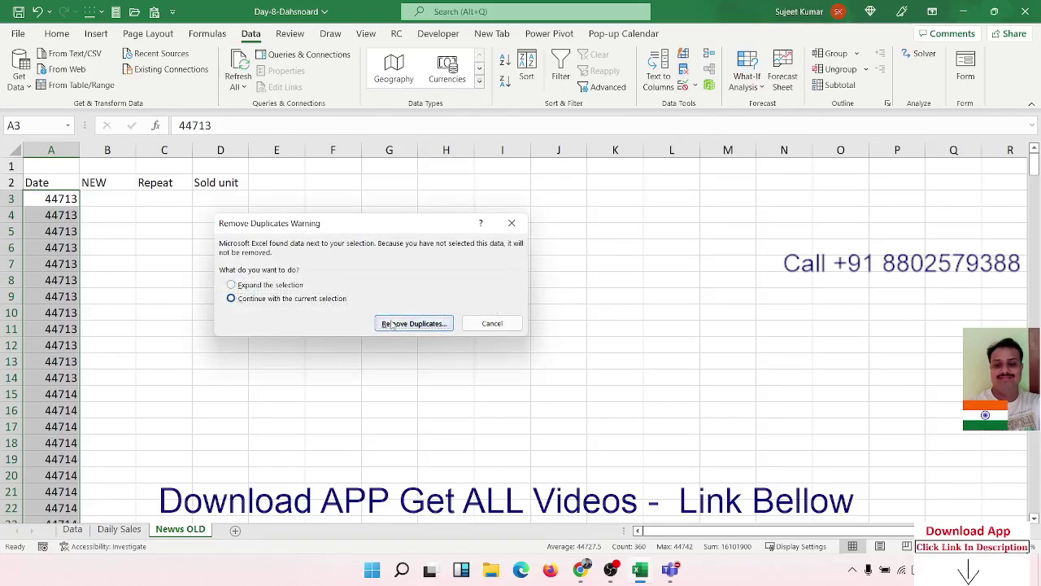
{"action": "left_click", "coordinate": [393, 324]}
{"action": "left_click", "coordinate": [398, 364]}
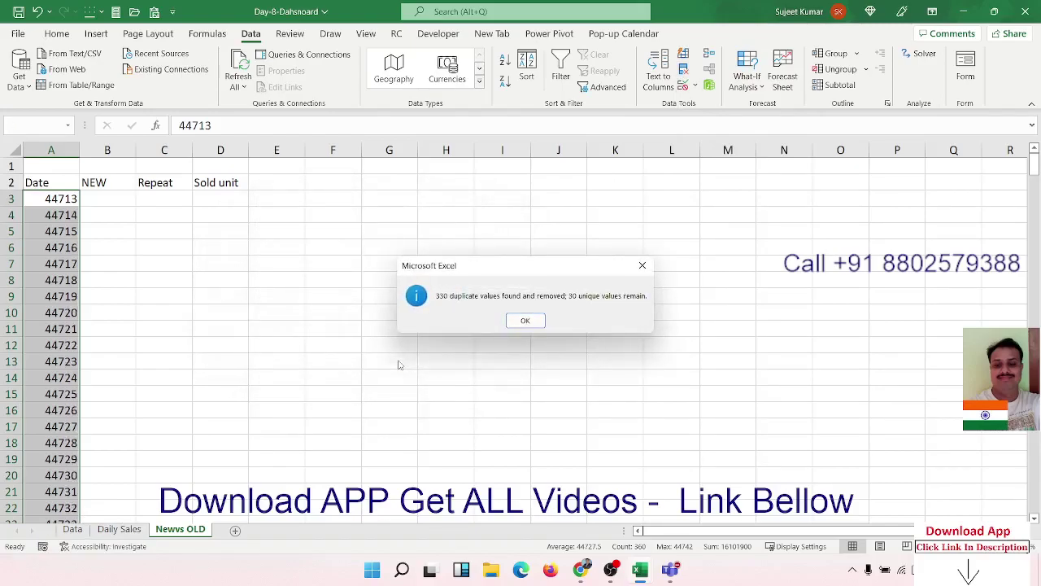
{"action": "left_click", "coordinate": [524, 320]}
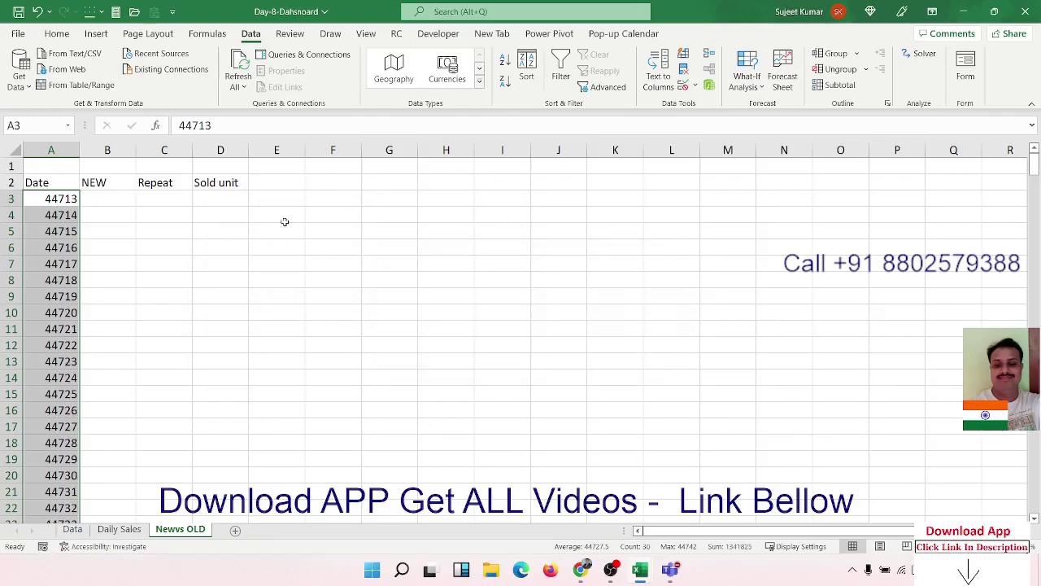
Step: Format the remaining values as dates like 01-Jun-22 and move to the NEW header
{"action": "key", "text": "ctrl+shift+3"}
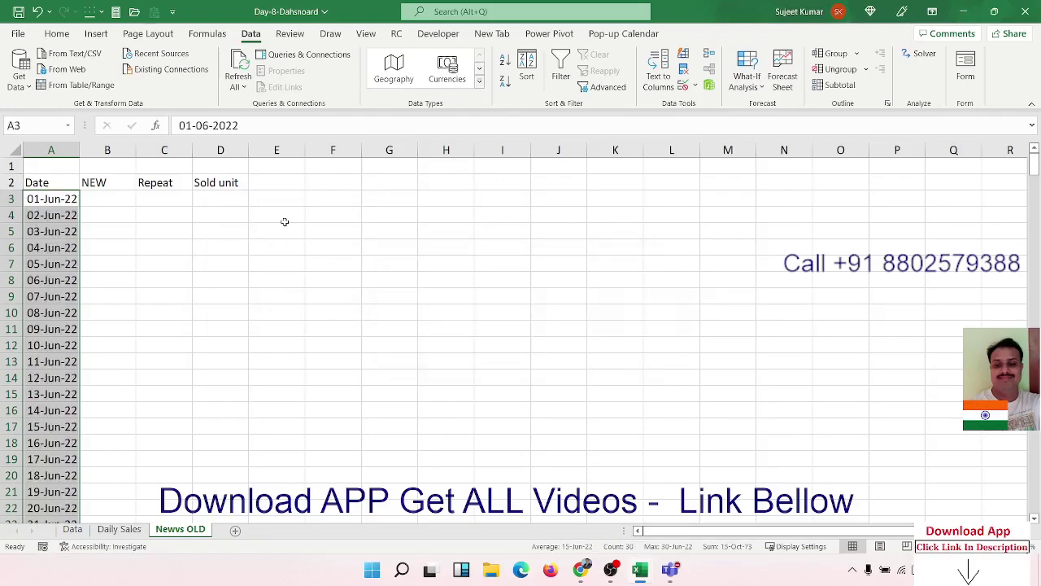
{"action": "key", "text": "ctrl+Down"}
{"action": "key", "text": "Up"}
{"action": "key", "text": "ctrl+Up"}
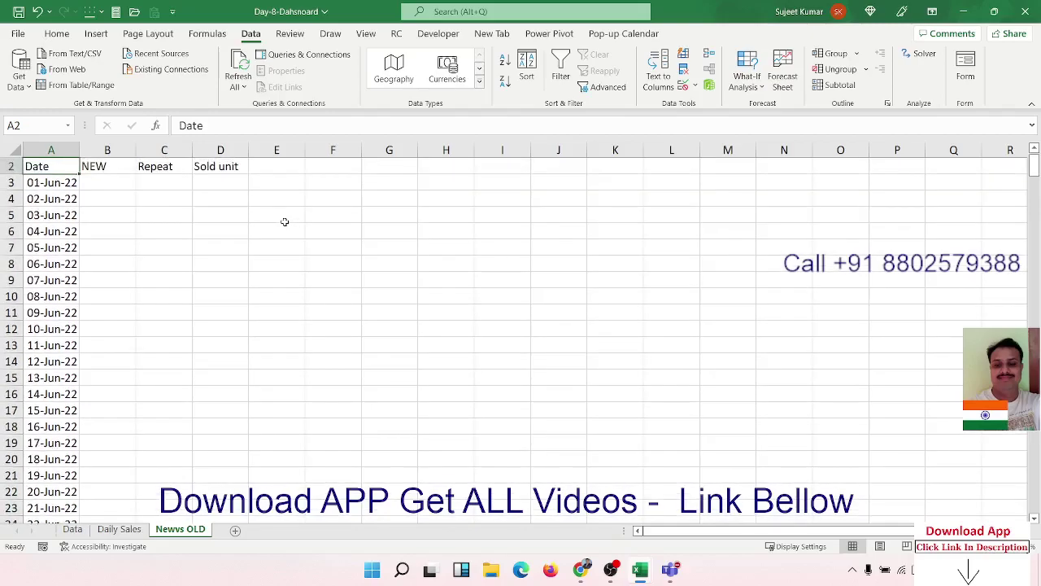
{"action": "key", "text": "Right"}
{"action": "key", "text": "Up"}
{"action": "key", "text": "Down"}
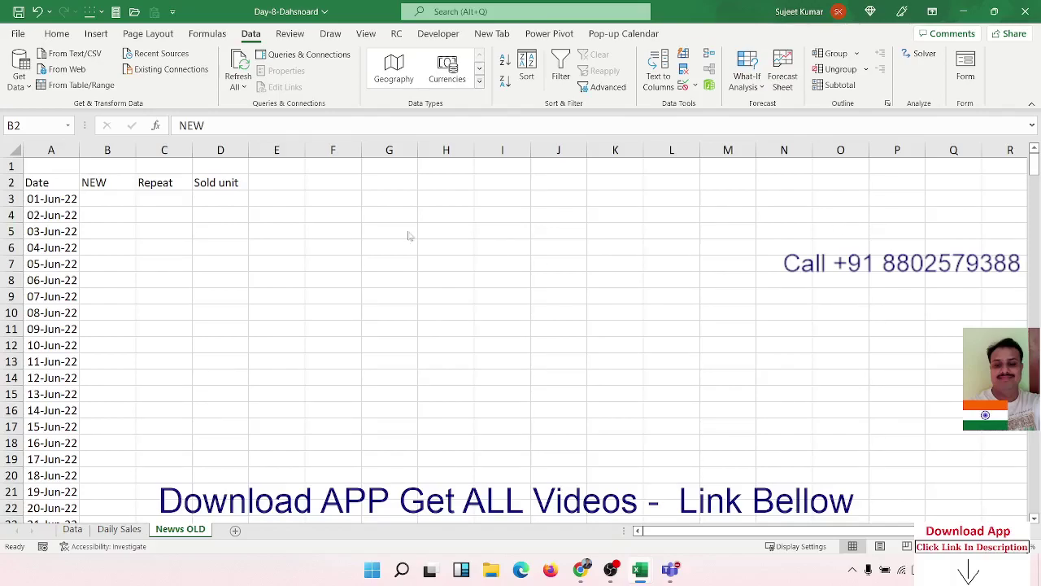
Step: Start a COUNTIFS in B3 that matches Data column A dates against the date in A3
{"action": "left_click", "coordinate": [109, 199]}
{"action": "type", "text": "=co"}
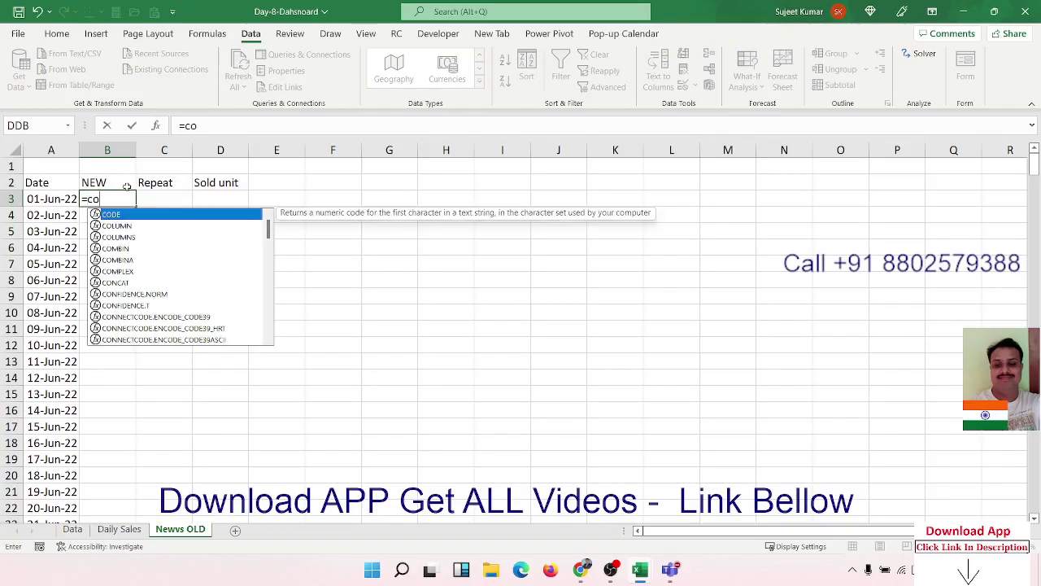
{"action": "type", "text": "u"}
{"action": "key", "text": "Down"}
{"action": "key", "text": "Down"}
{"action": "key", "text": "Down"}
{"action": "key", "text": "Down"}
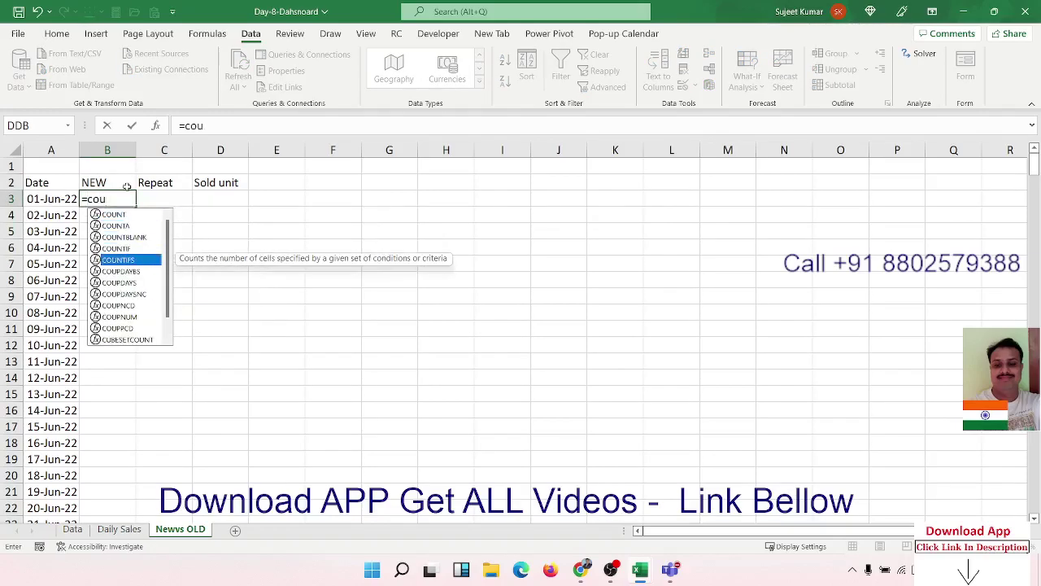
{"action": "key", "text": "Tab"}
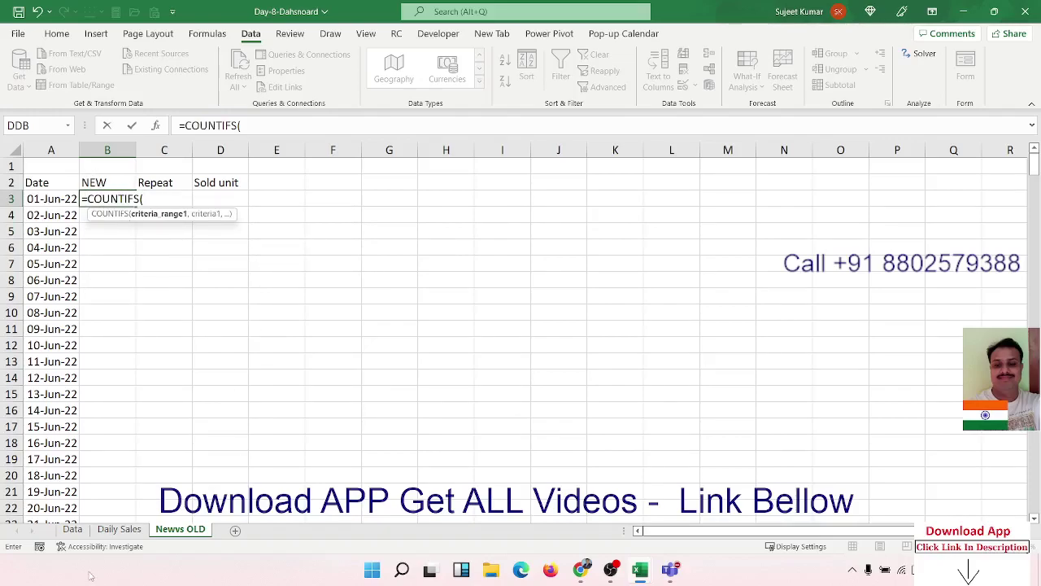
{"action": "left_click", "coordinate": [73, 529]}
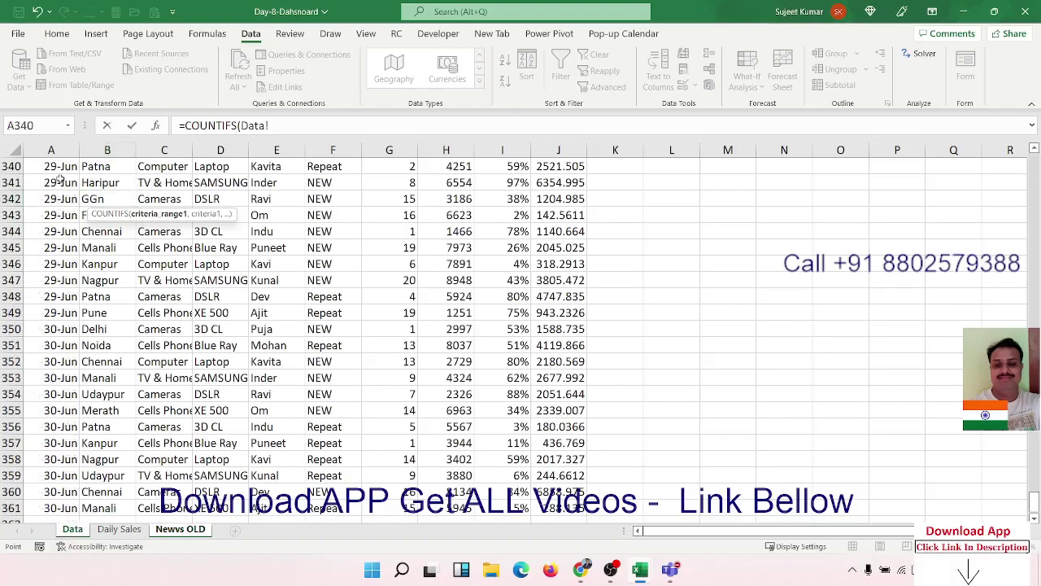
{"action": "left_click", "coordinate": [51, 150]}
{"action": "type", "text": ","}
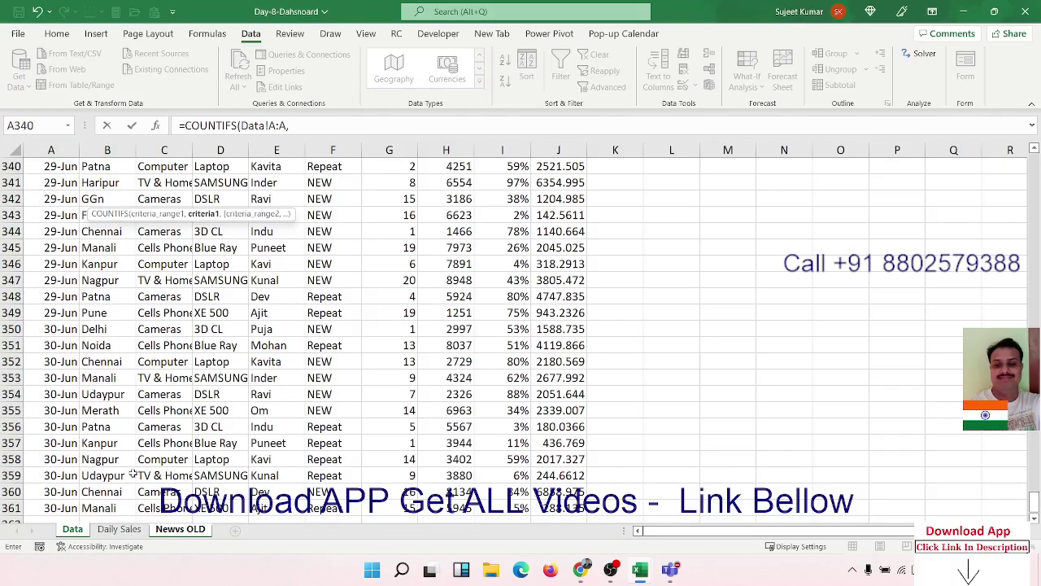
{"action": "left_click", "coordinate": [175, 529]}
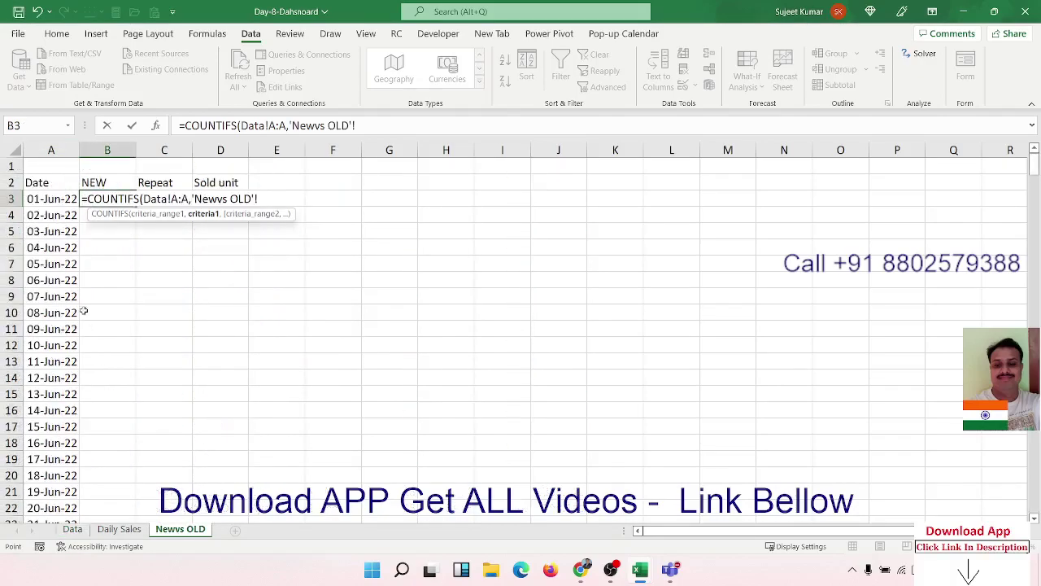
{"action": "left_click", "coordinate": [50, 199]}
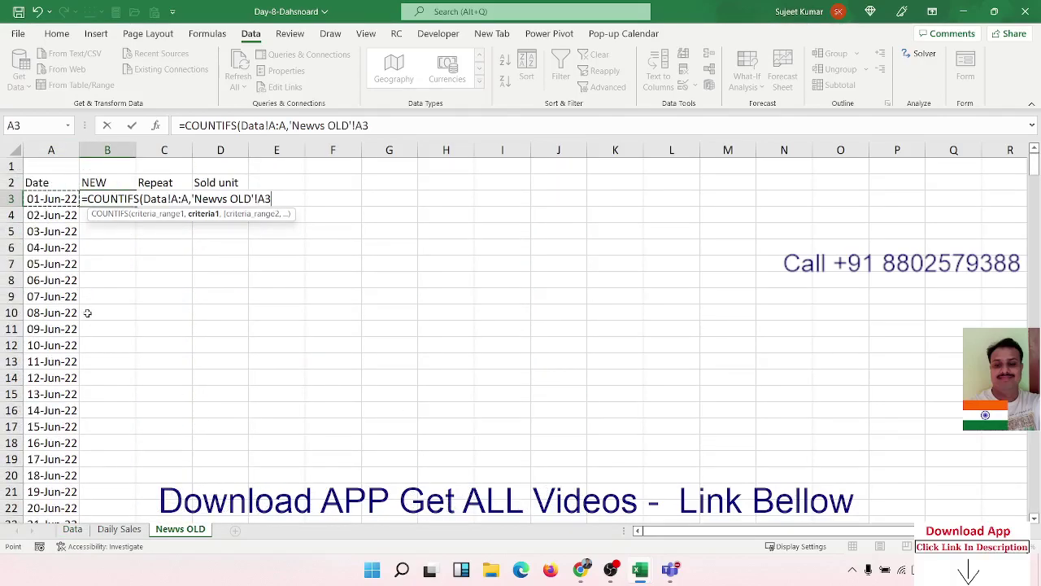
{"action": "type", "text": ","}
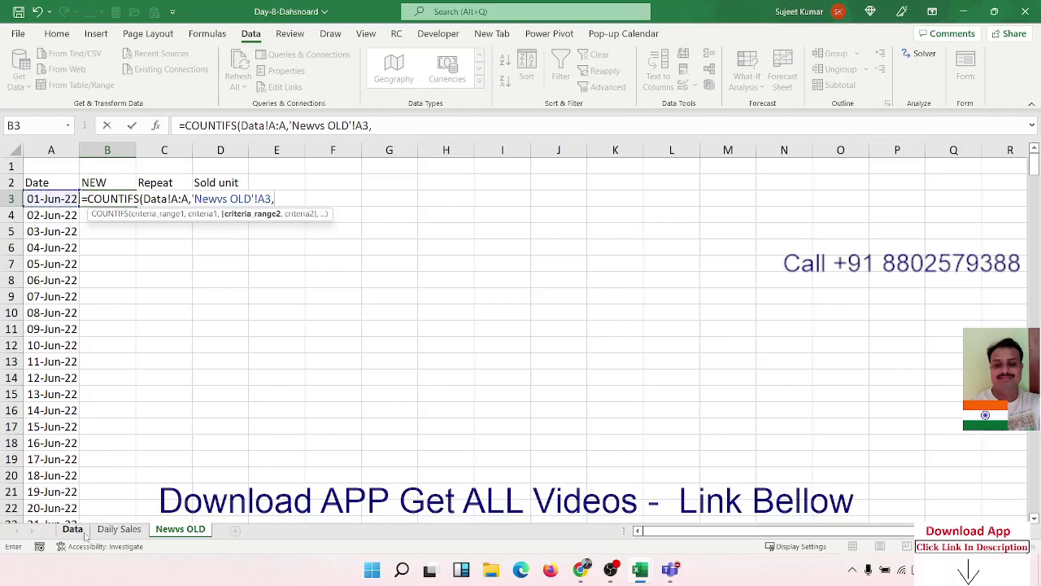
Step: Add Data column F matched against the NEW header in B2, returning 6 for 01-Jun-22
{"action": "left_click", "coordinate": [81, 530]}
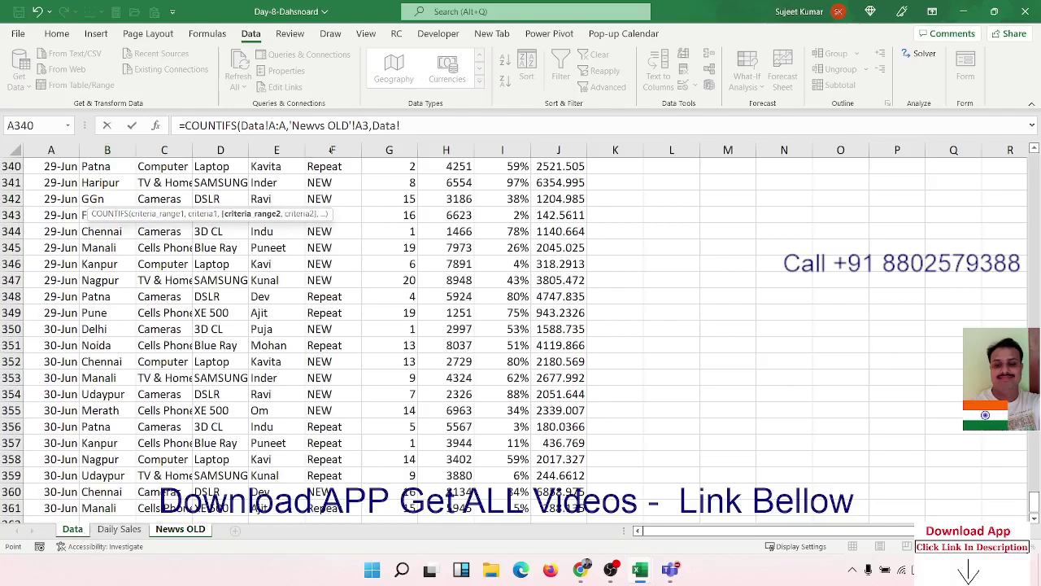
{"action": "left_click", "coordinate": [315, 152]}
{"action": "type", "text": ","}
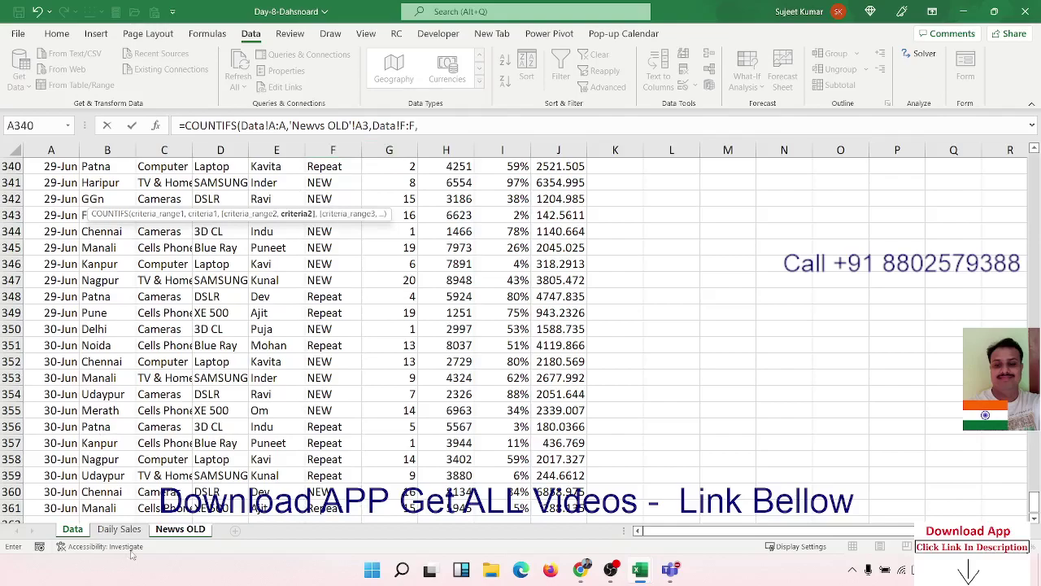
{"action": "left_click", "coordinate": [180, 528]}
{"action": "left_click", "coordinate": [99, 183]}
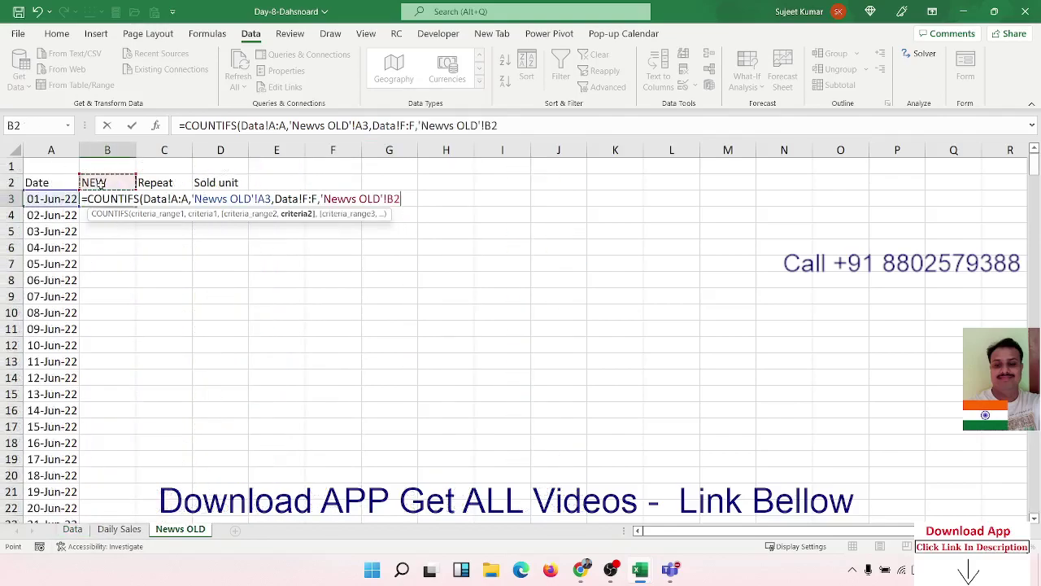
{"action": "key", "text": "Return"}
{"action": "left_click", "coordinate": [114, 193]}
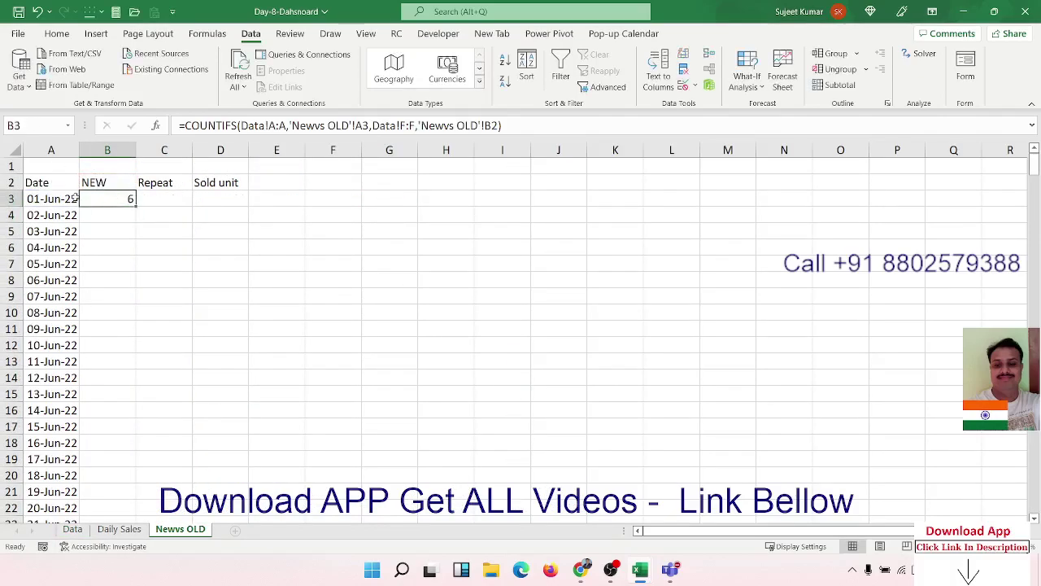
{"action": "left_click", "coordinate": [277, 125]}
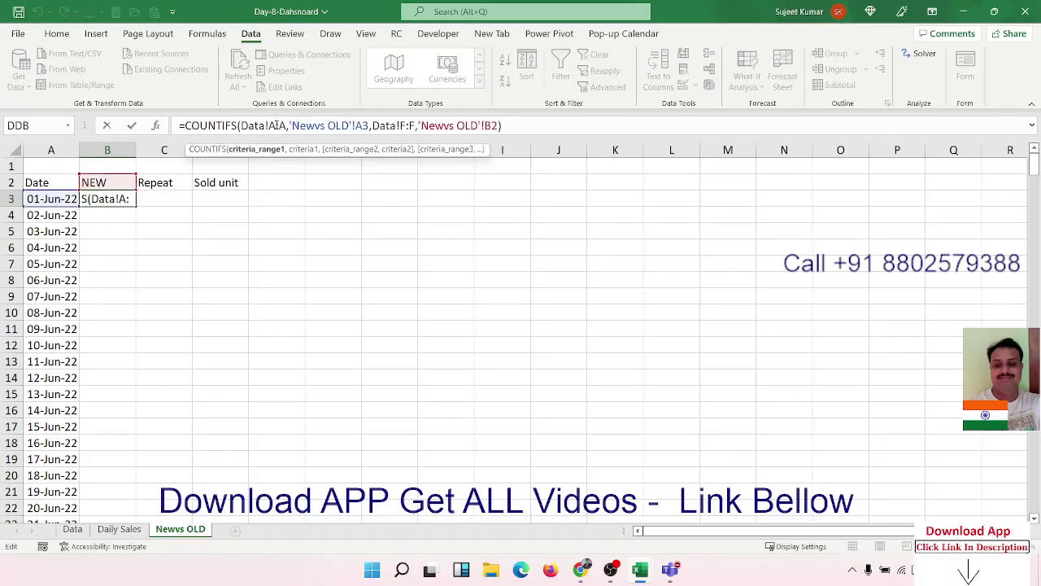
Step: Lock the COUNTIFS references to Data!$A:$A, $A3, Data!$F:$F and B$2, dropping the sheet prefixes
{"action": "key", "text": "F4"}
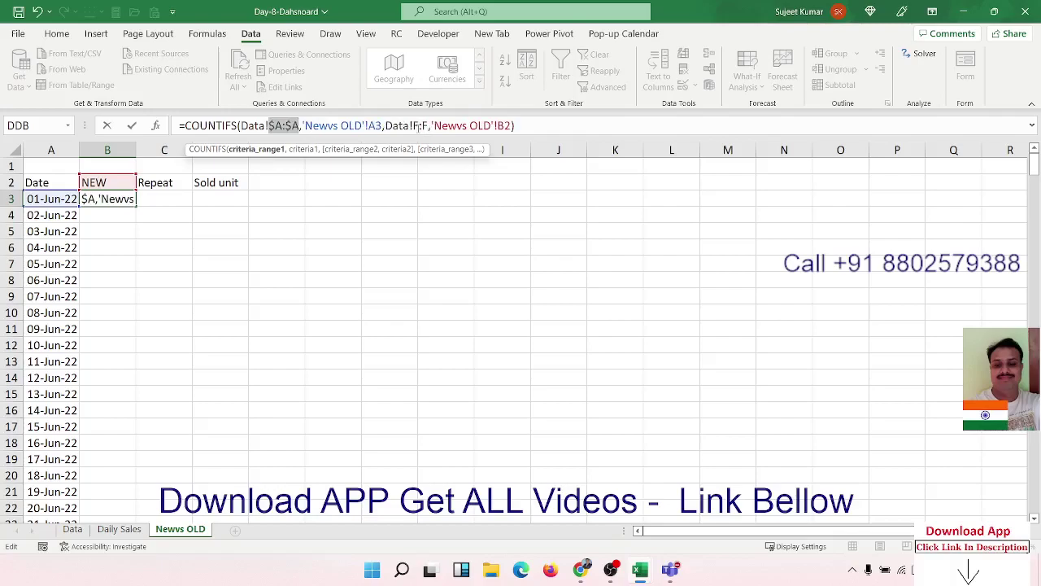
{"action": "left_click", "coordinate": [419, 127]}
{"action": "key", "text": "F4"}
{"action": "left_click", "coordinate": [375, 126]}
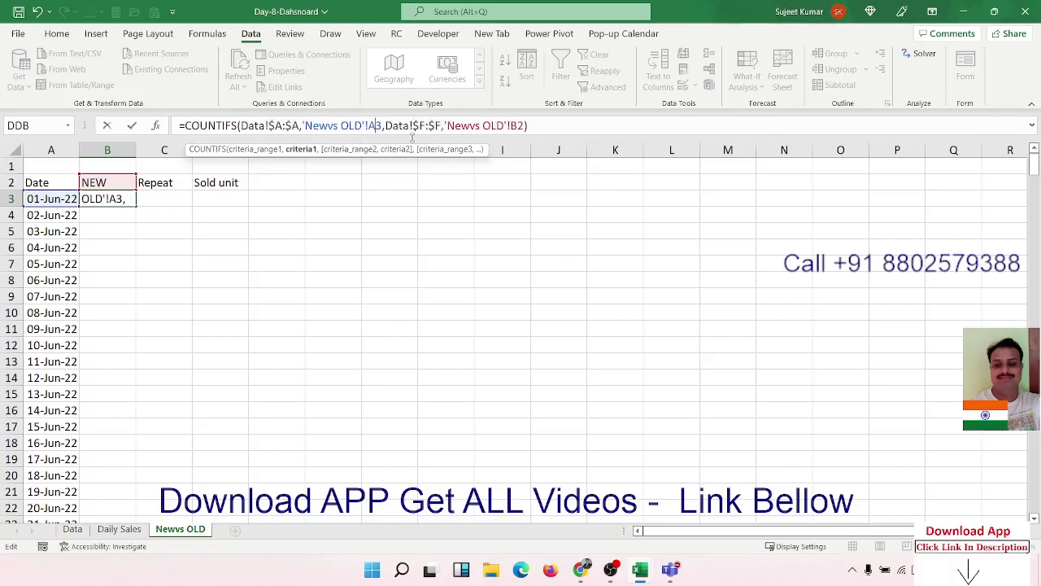
{"action": "key", "text": "BackSpace"}
{"action": "key", "text": "BackSpace"}
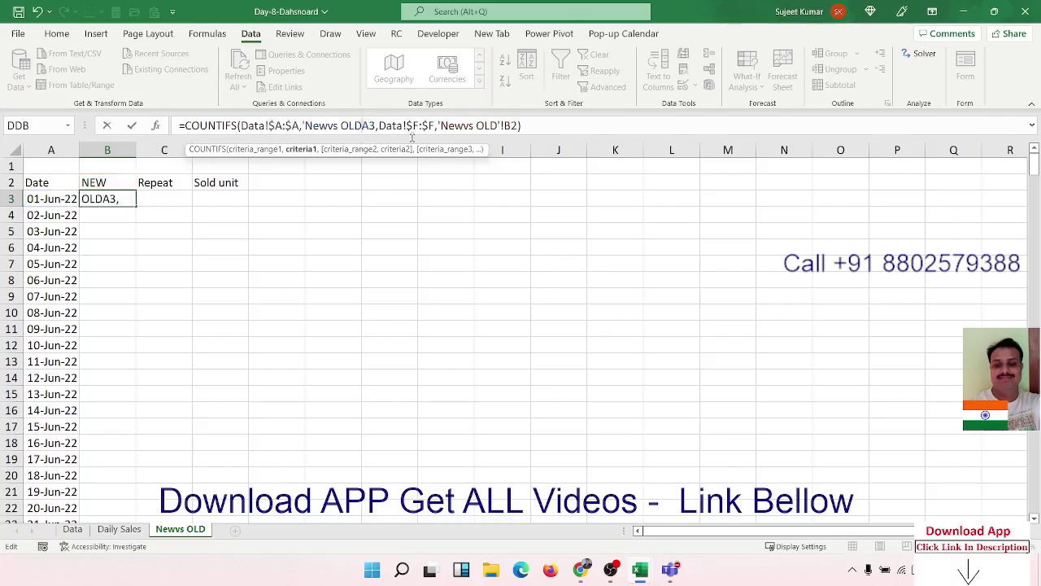
{"action": "key", "text": "BackSpace"}
{"action": "key", "text": "BackSpace"}
{"action": "key", "text": "BackSpace"}
{"action": "key", "text": "BackSpace"}
{"action": "key", "text": "BackSpace"}
{"action": "key", "text": "BackSpace"}
{"action": "key", "text": "BackSpace"}
{"action": "key", "text": "BackSpace"}
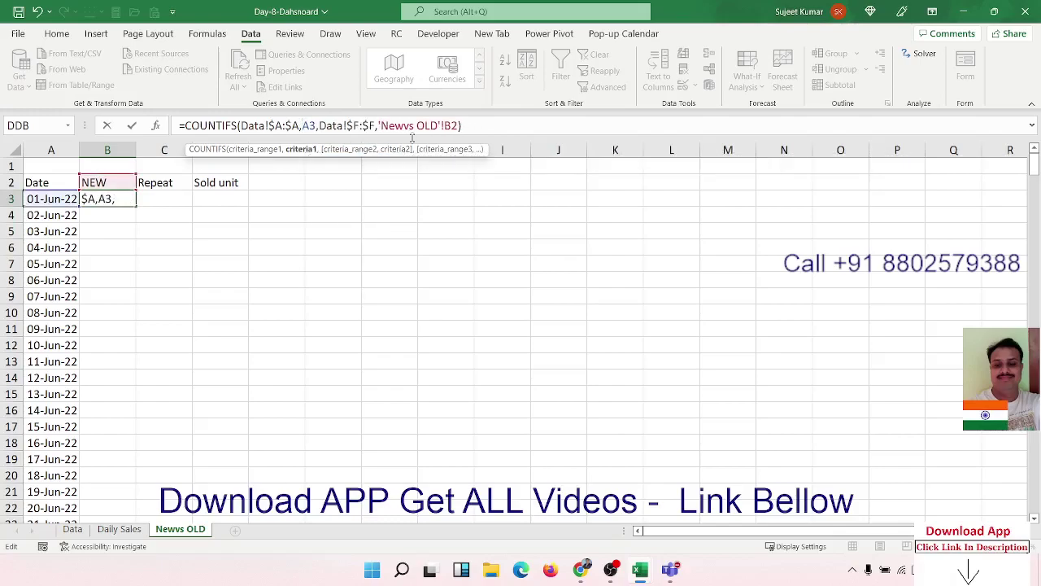
{"action": "type", "text": "$"}
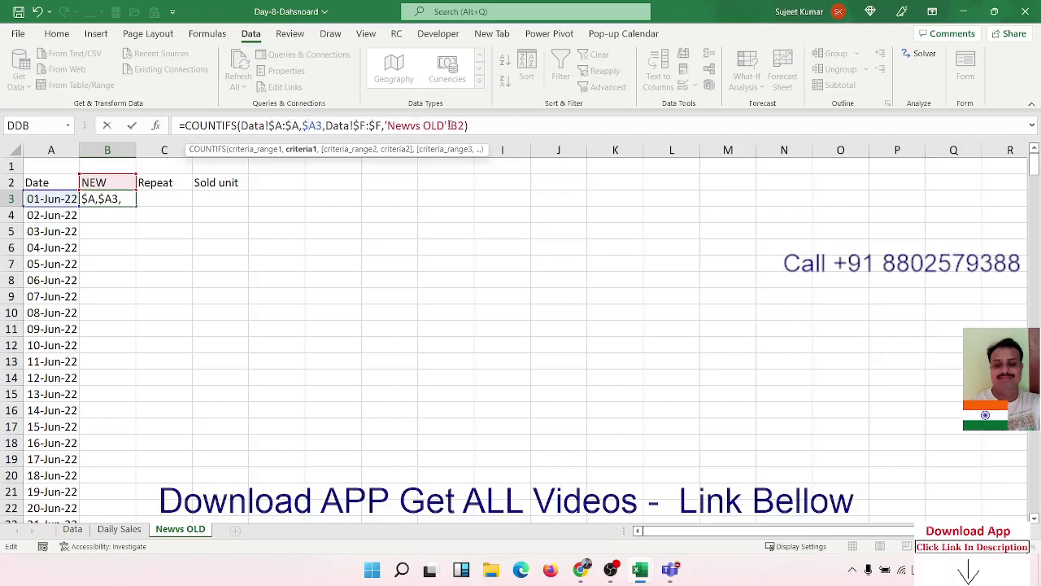
{"action": "left_click", "coordinate": [450, 125]}
{"action": "key", "text": "BackSpace"}
{"action": "key", "text": "BackSpace"}
{"action": "key", "text": "BackSpace"}
{"action": "key", "text": "BackSpace"}
{"action": "key", "text": "BackSpace"}
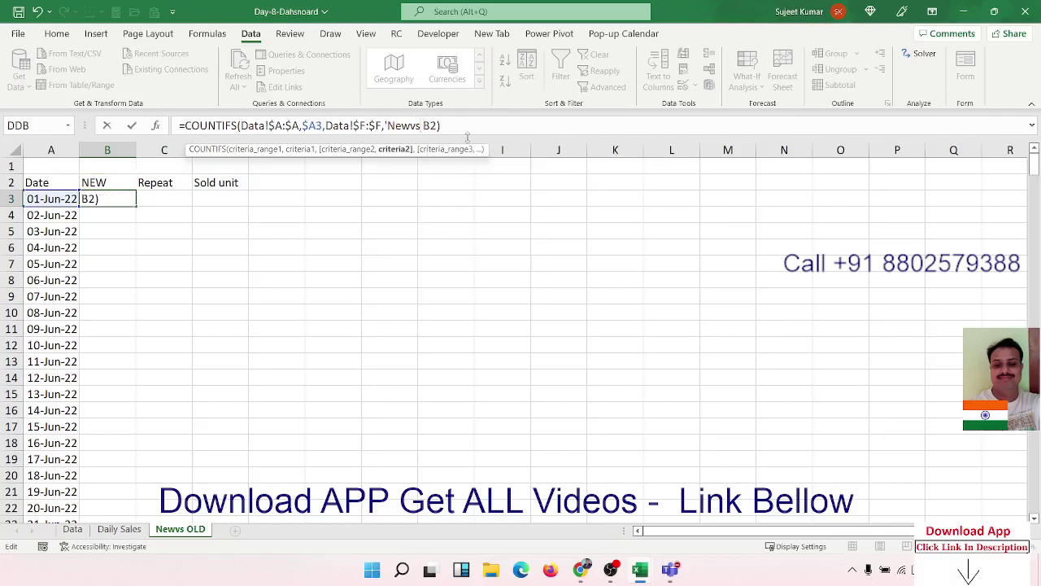
{"action": "key", "text": "BackSpace"}
{"action": "key", "text": "BackSpace"}
{"action": "key", "text": "BackSpace"}
{"action": "key", "text": "BackSpace"}
{"action": "key", "text": "BackSpace"}
{"action": "key", "text": "BackSpace"}
{"action": "key", "text": "BackSpace"}
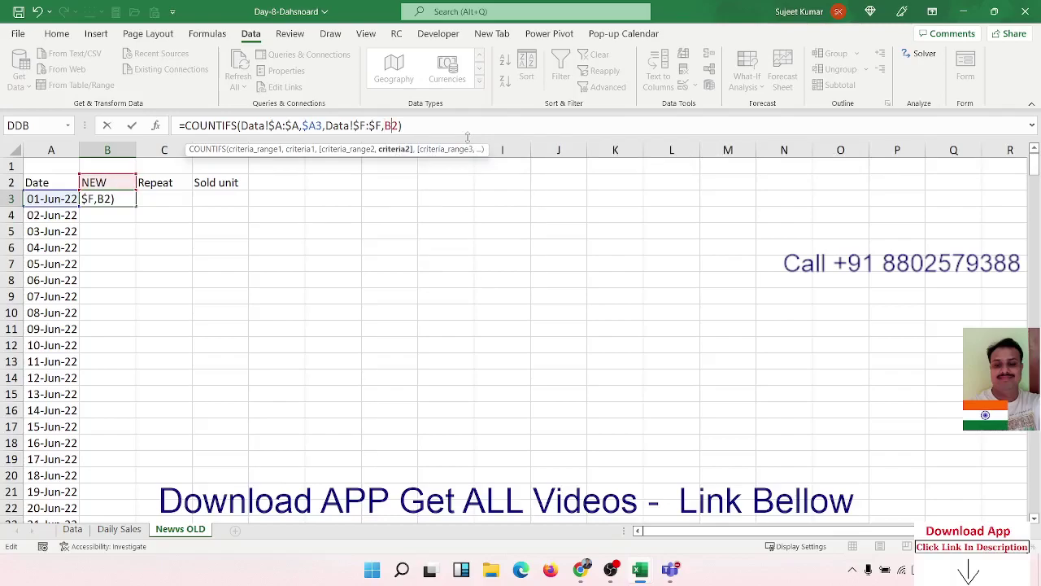
{"action": "type", "text": "$"}
{"action": "key", "text": "Return"}
{"action": "key", "text": "Up"}
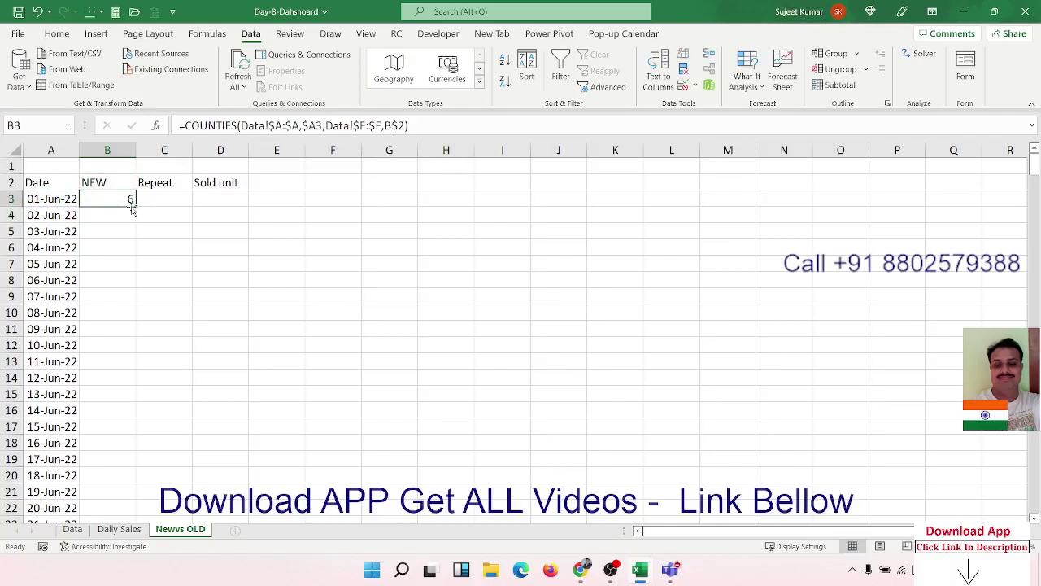
Step: Copy B3 into C3 and fill both down to the last date, e.g. 8 new and 4 repeat on 02-Jun-22
{"action": "left_click_drag", "start_coordinate": [133, 207], "coordinate": [189, 206]}
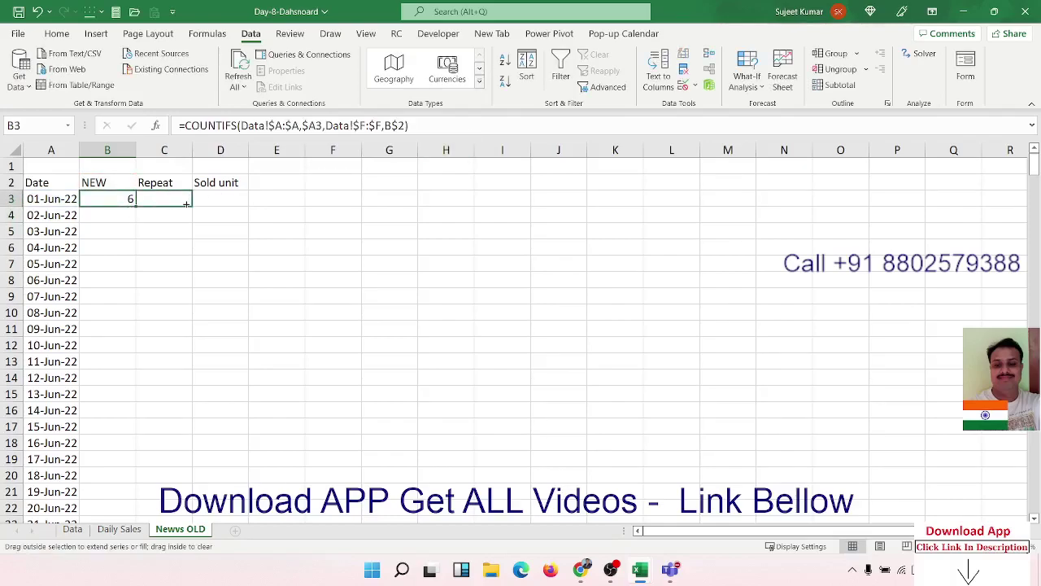
{"action": "double_click", "coordinate": [192, 207]}
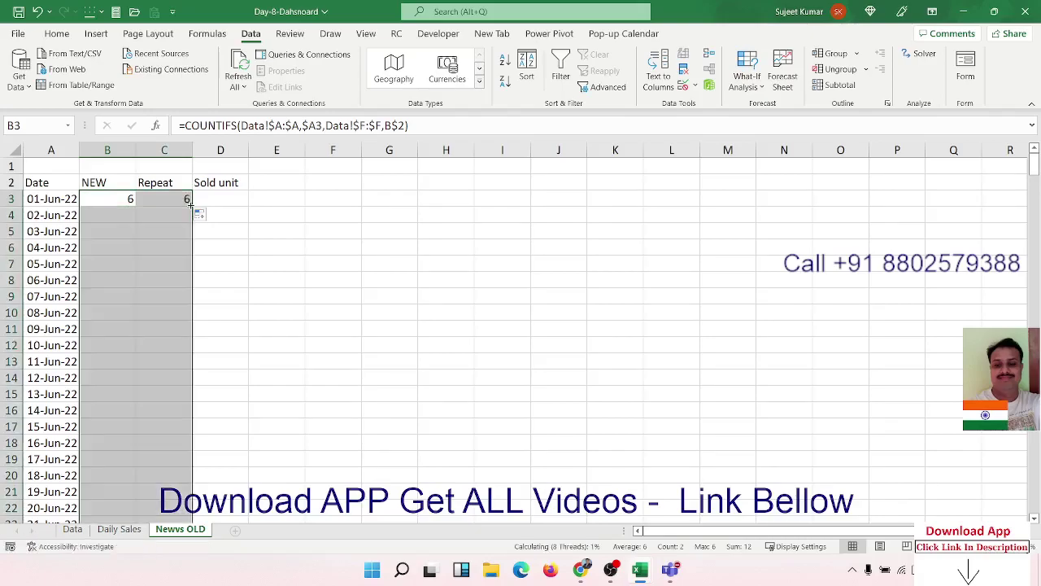
{"action": "left_click", "coordinate": [124, 234]}
{"action": "left_click", "coordinate": [159, 248]}
{"action": "left_click", "coordinate": [221, 198]}
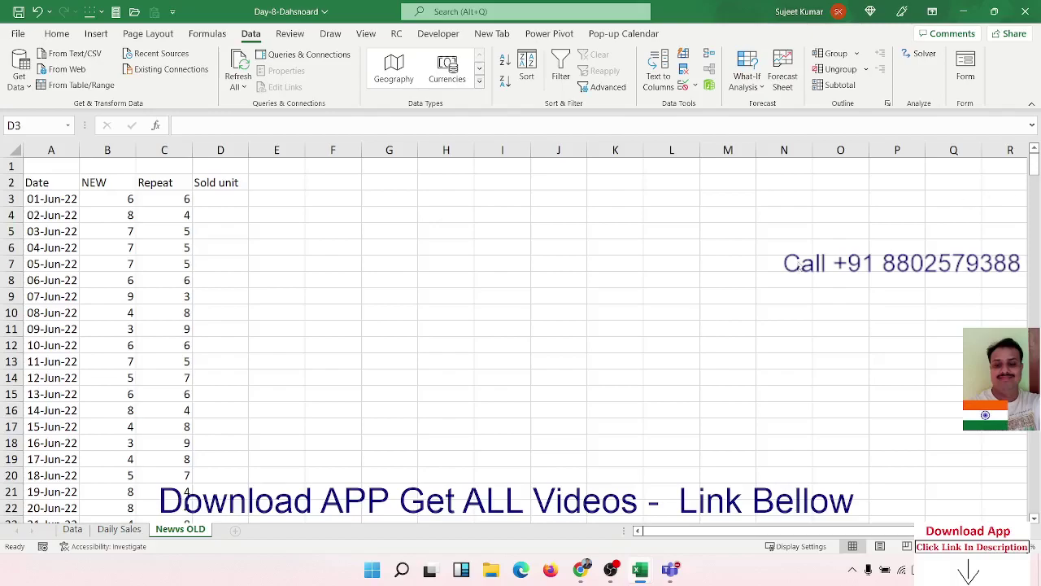
Step: Enter =SUMIF(Data!A:A,'Newvs OLD'!A3,Data!G:G) in D3, giving 139 for 01-Jun-22
{"action": "type", "text": "=s"}
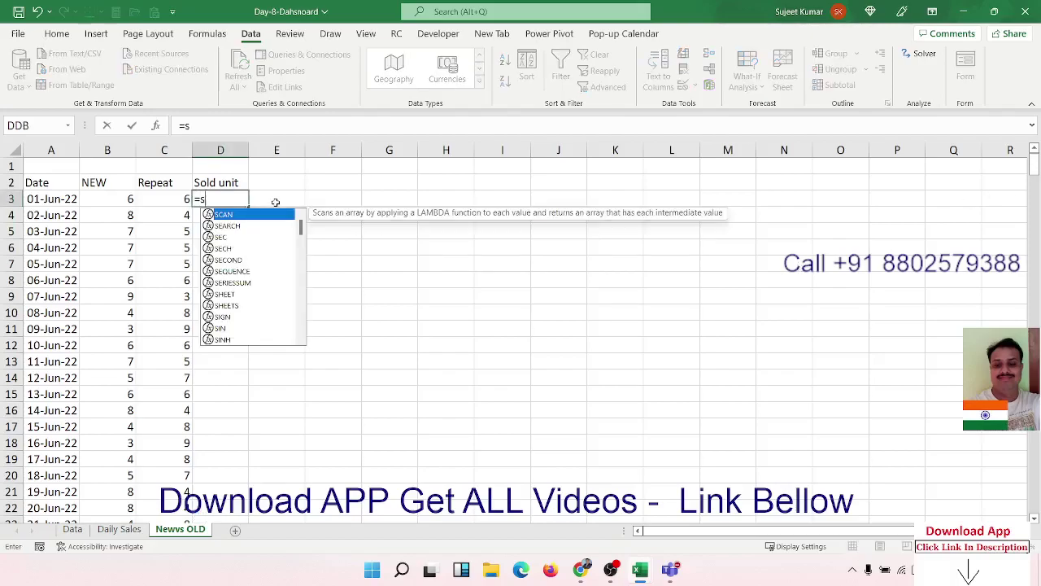
{"action": "type", "text": "um"}
{"action": "key", "text": "Down"}
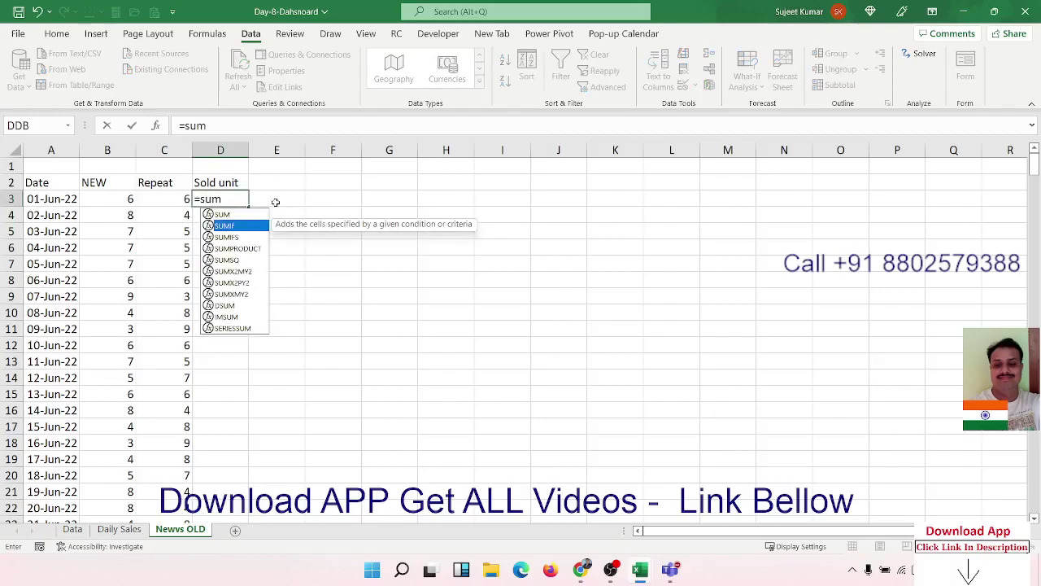
{"action": "key", "text": "Tab"}
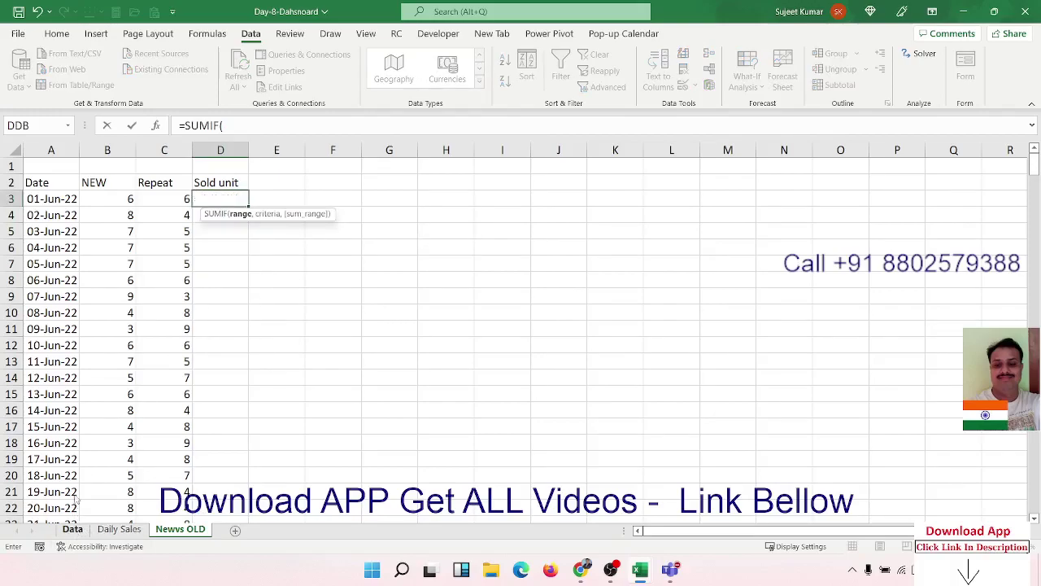
{"action": "left_click", "coordinate": [72, 528]}
{"action": "left_click", "coordinate": [57, 152]}
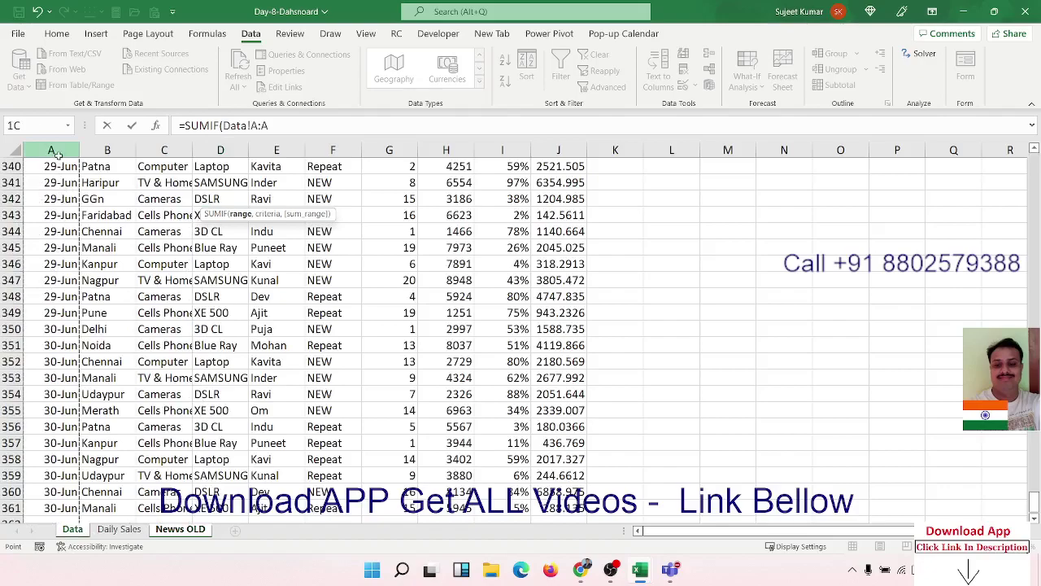
{"action": "type", "text": ","}
{"action": "left_click", "coordinate": [181, 529]}
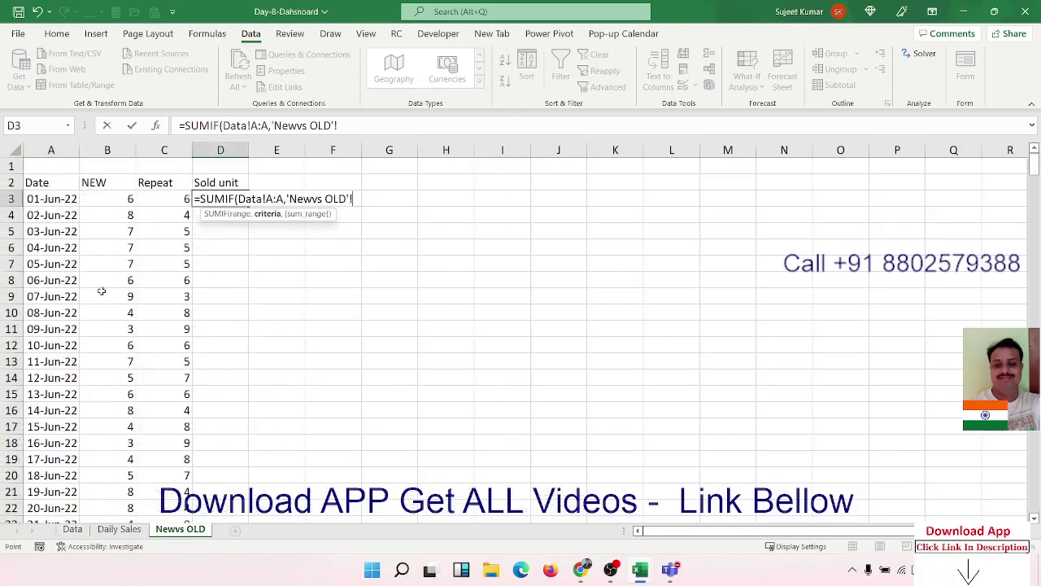
{"action": "left_click", "coordinate": [61, 200]}
{"action": "type", "text": ","}
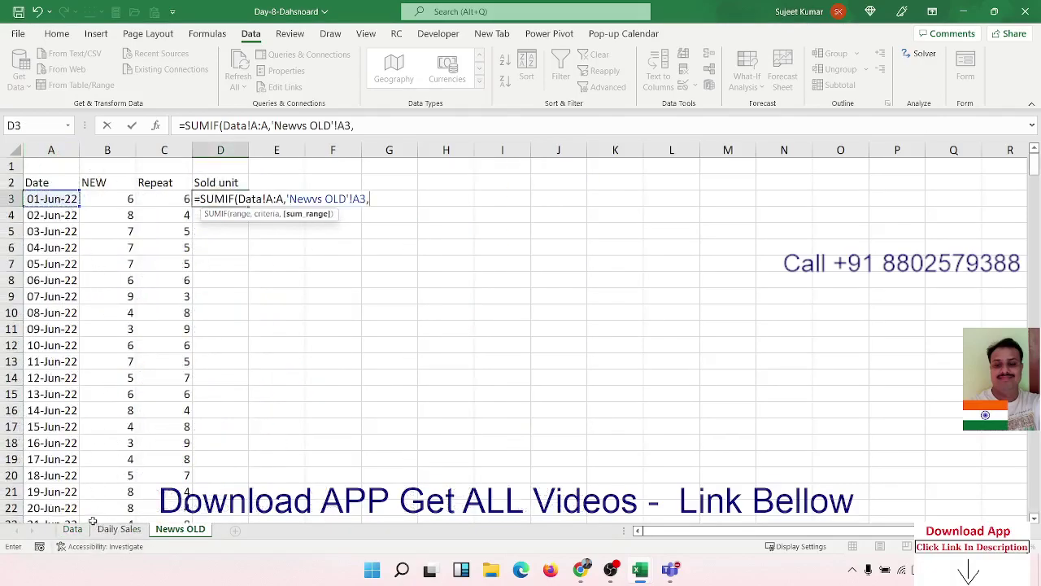
{"action": "left_click", "coordinate": [73, 529]}
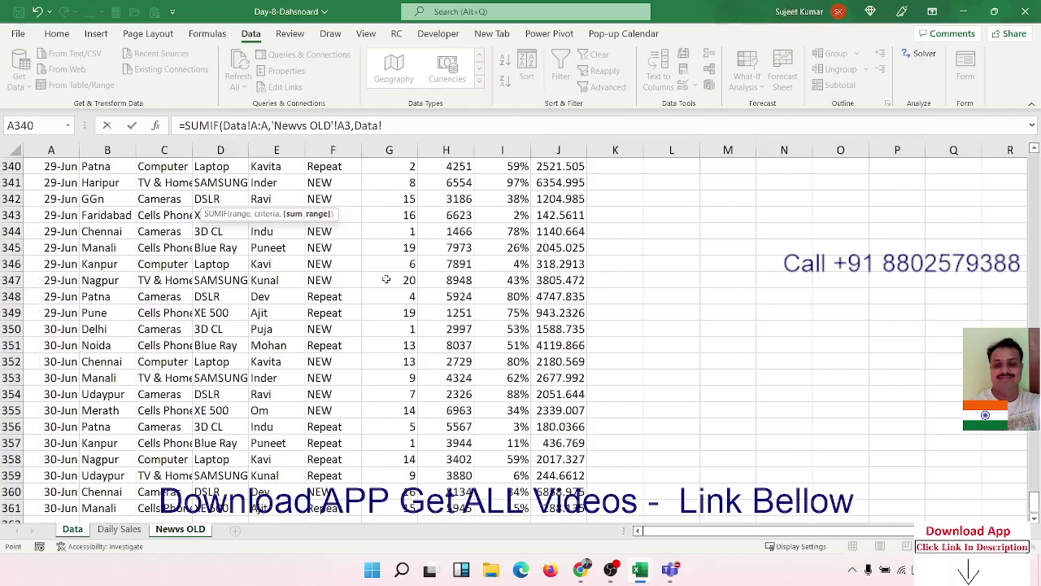
{"action": "left_click", "coordinate": [404, 153]}
{"action": "key", "text": "Return"}
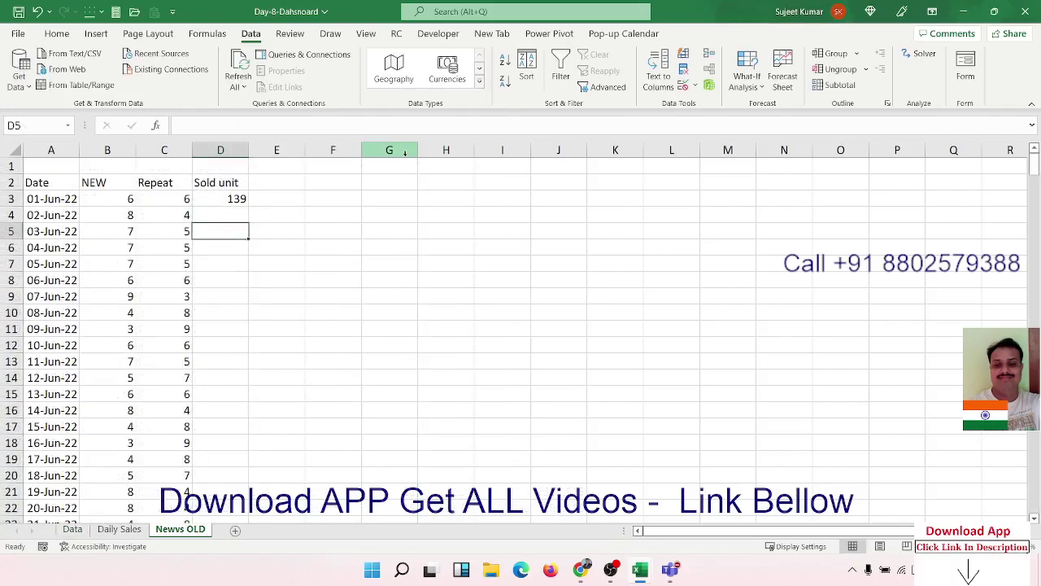
Step: Fill the SUMIF formula down the whole Sold unit column
{"action": "left_click", "coordinate": [211, 200]}
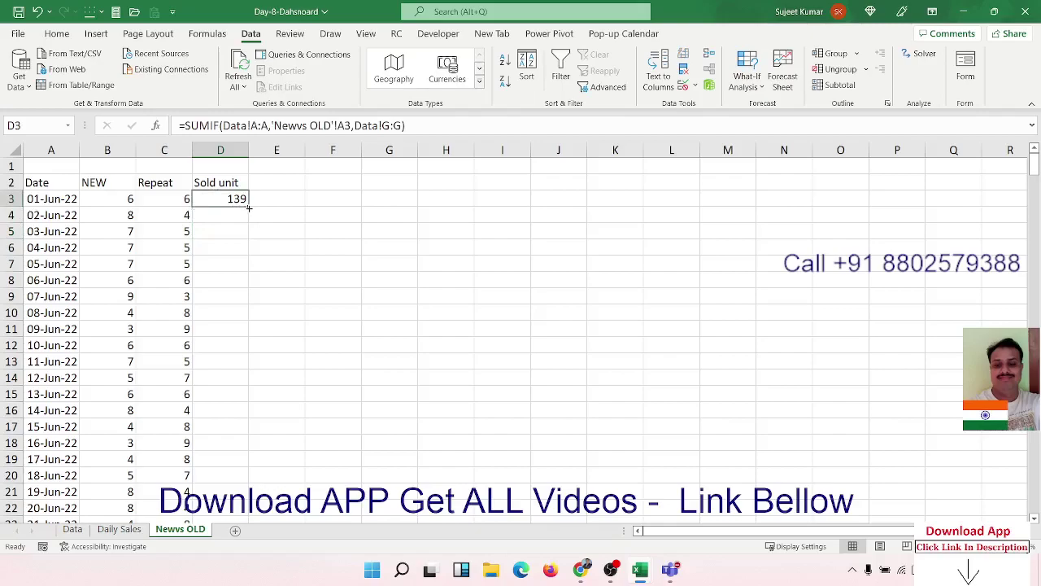
{"action": "double_click", "coordinate": [248, 207]}
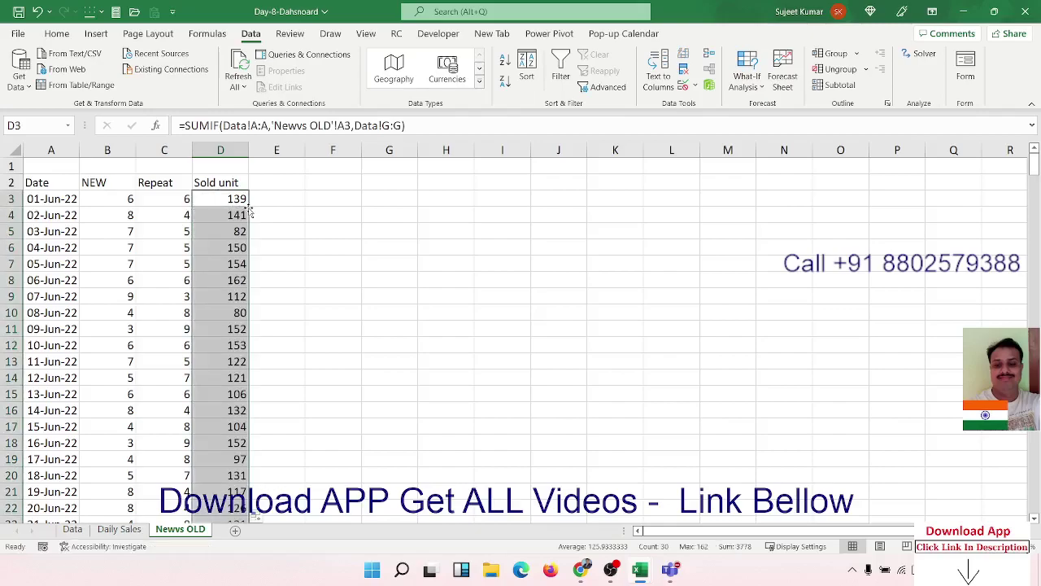
{"action": "left_click", "coordinate": [881, 180]}
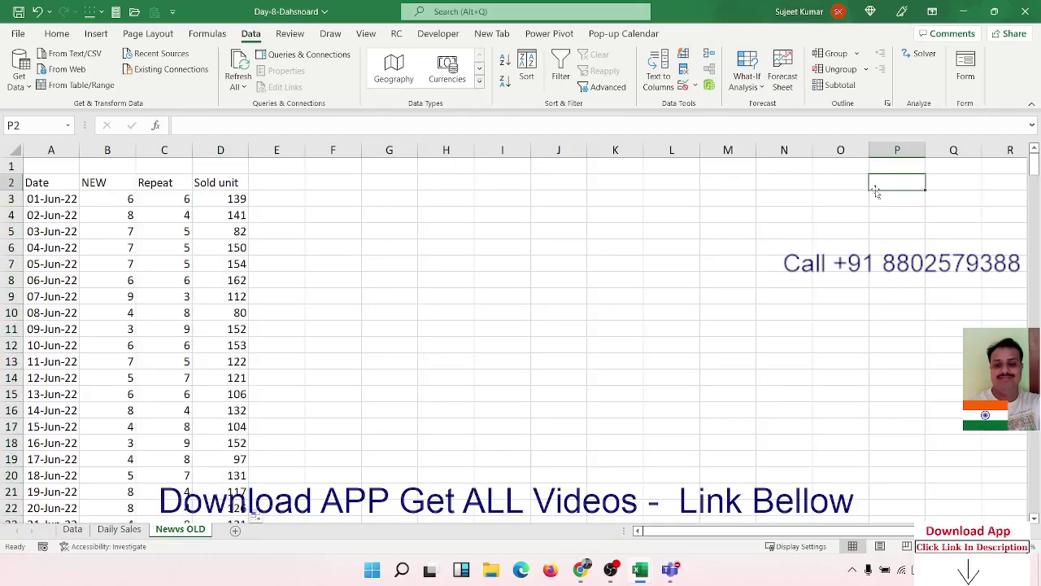
Step: Enter the headers New, Repeat and Sold in G2:I2, correcting the 'Solf' typo
{"action": "left_click", "coordinate": [396, 181]}
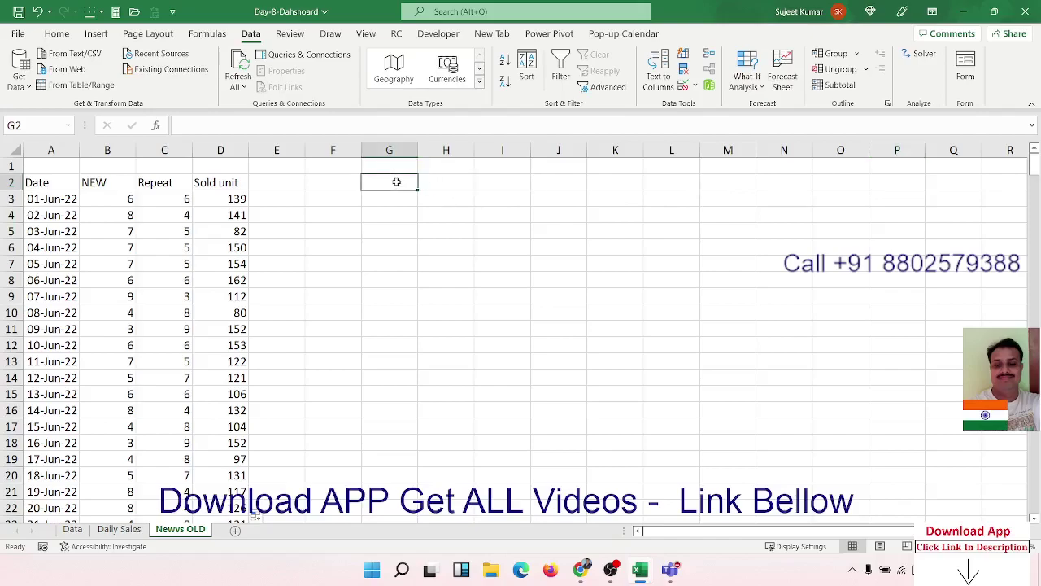
{"action": "type", "text": "New"}
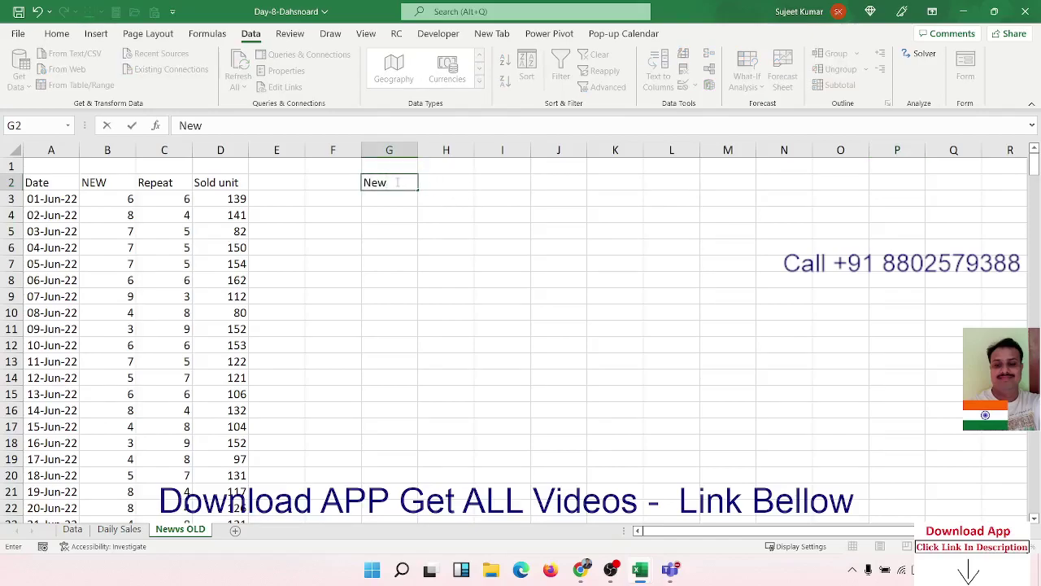
{"action": "key", "text": "Tab"}
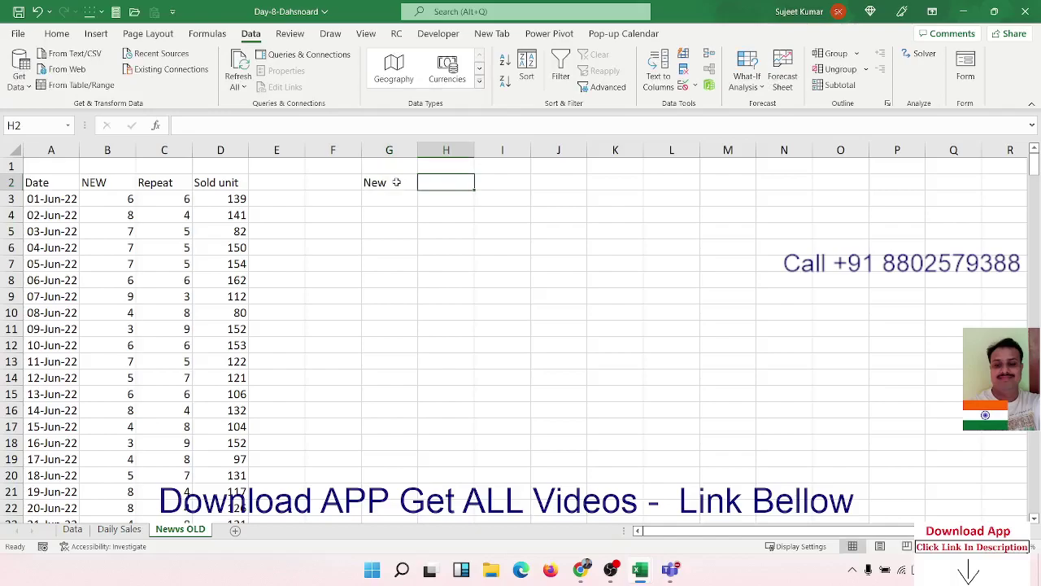
{"action": "type", "text": "t"}
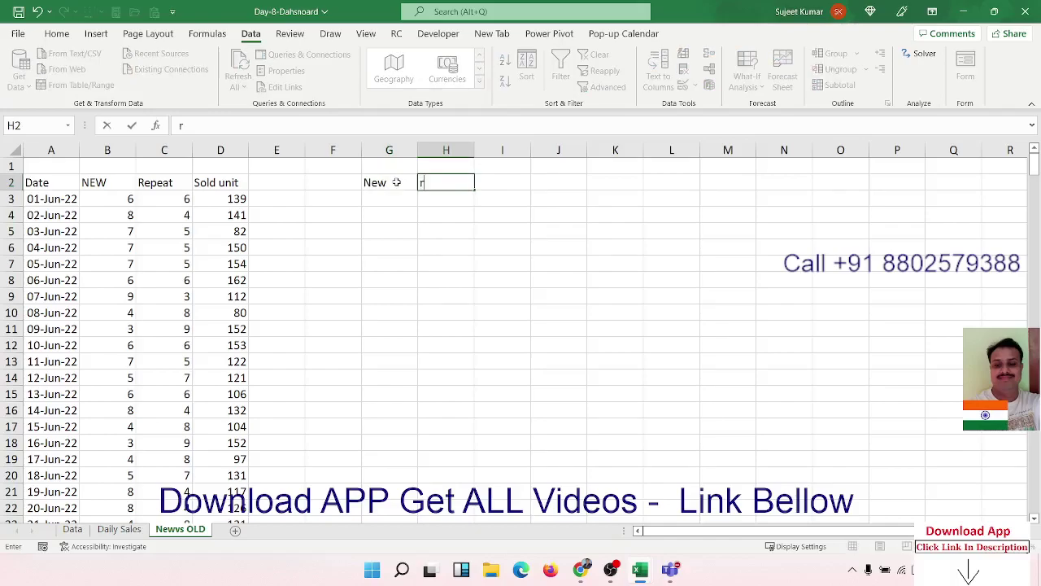
{"action": "type", "text": "e"}
{"action": "key", "text": "BackSpace"}
{"action": "key", "text": "BackSpace"}
{"action": "type", "text": "R"}
{"action": "type", "text": "epe"}
{"action": "type", "text": "a"}
{"action": "key", "text": "Tab"}
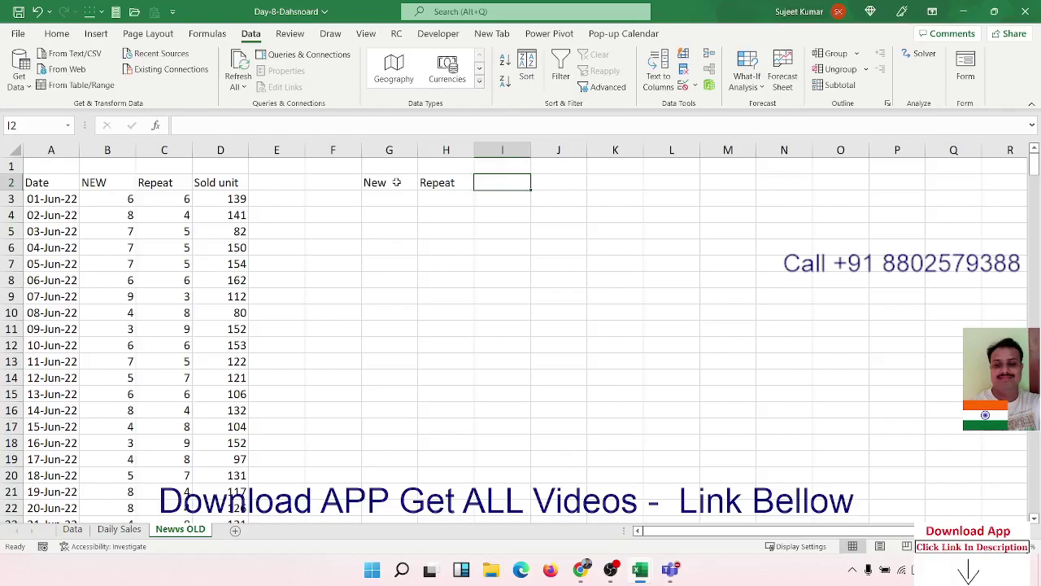
{"action": "type", "text": "Solf"}
{"action": "key", "text": "Return"}
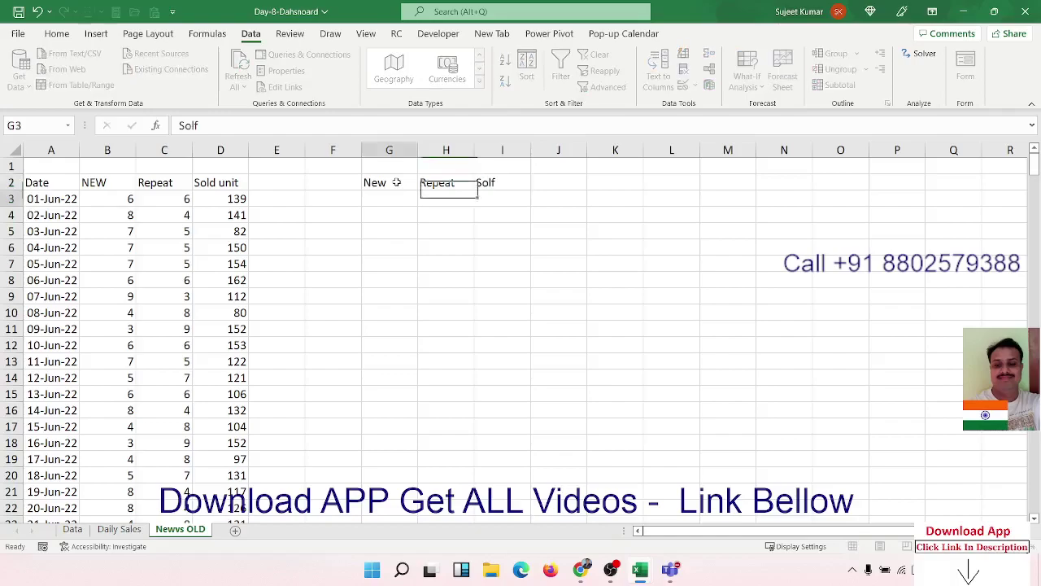
{"action": "key", "text": "Up"}
{"action": "key", "text": "Right"}
{"action": "key", "text": "Right"}
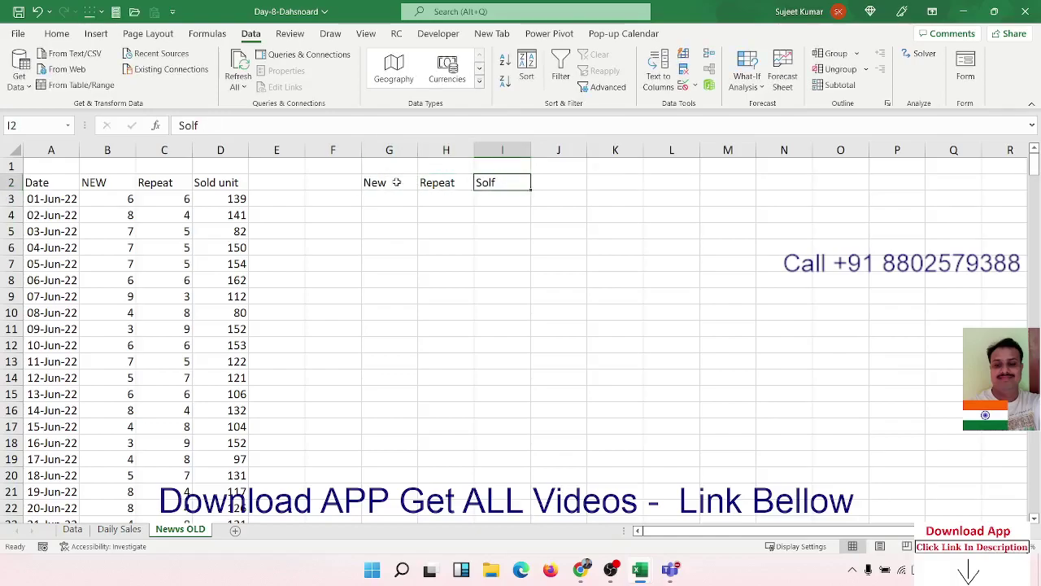
{"action": "key", "text": "F2"}
{"action": "key", "text": "BackSpace"}
{"action": "type", "text": "d"}
Step: Label F3 as Total
{"action": "key", "text": "Down"}
{"action": "key", "text": "Left"}
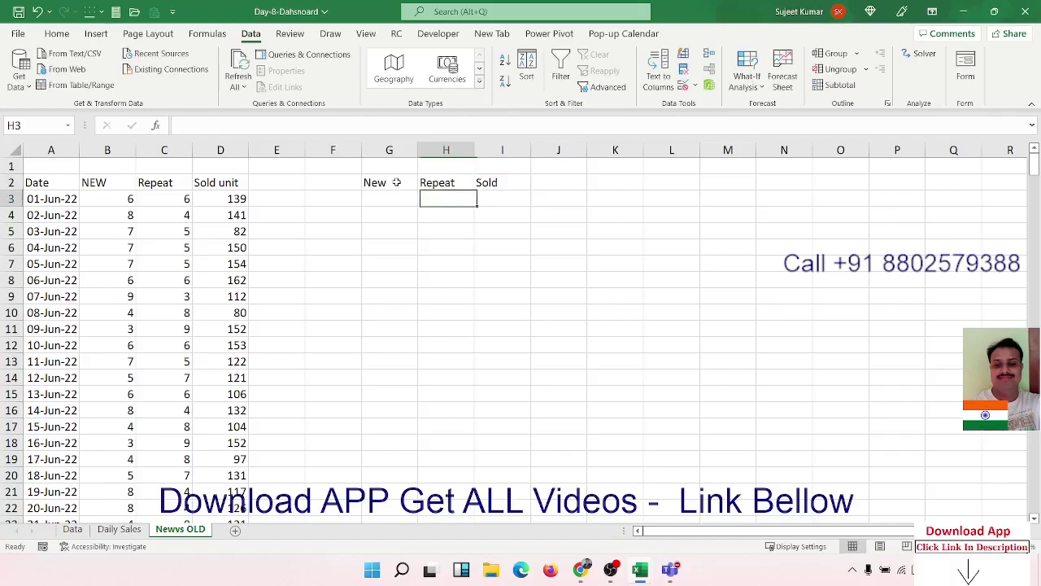
{"action": "key", "text": "Left"}
{"action": "key", "text": "Left"}
{"action": "type", "text": "Tota"}
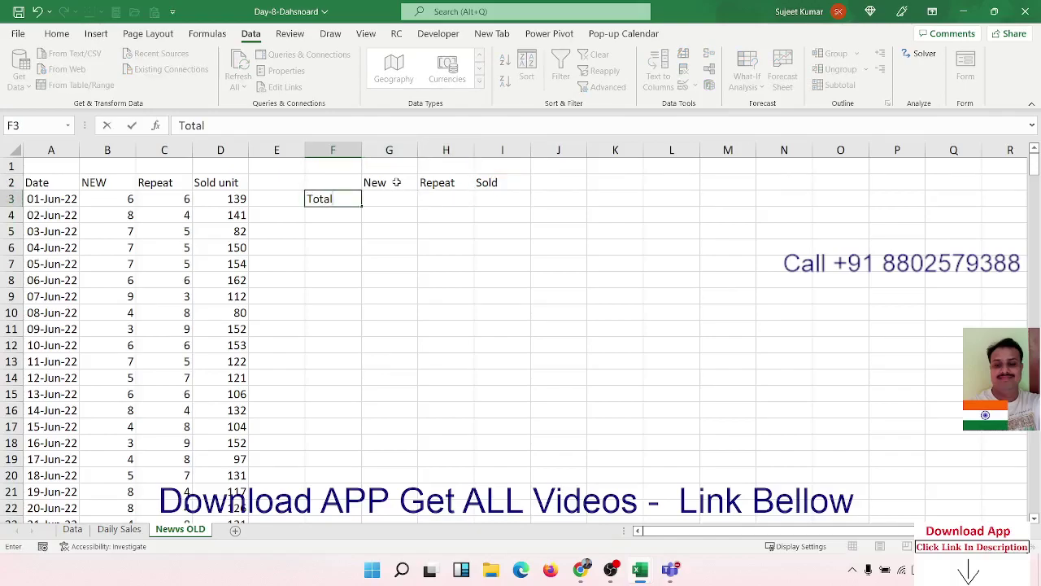
{"action": "key", "text": "Tab"}
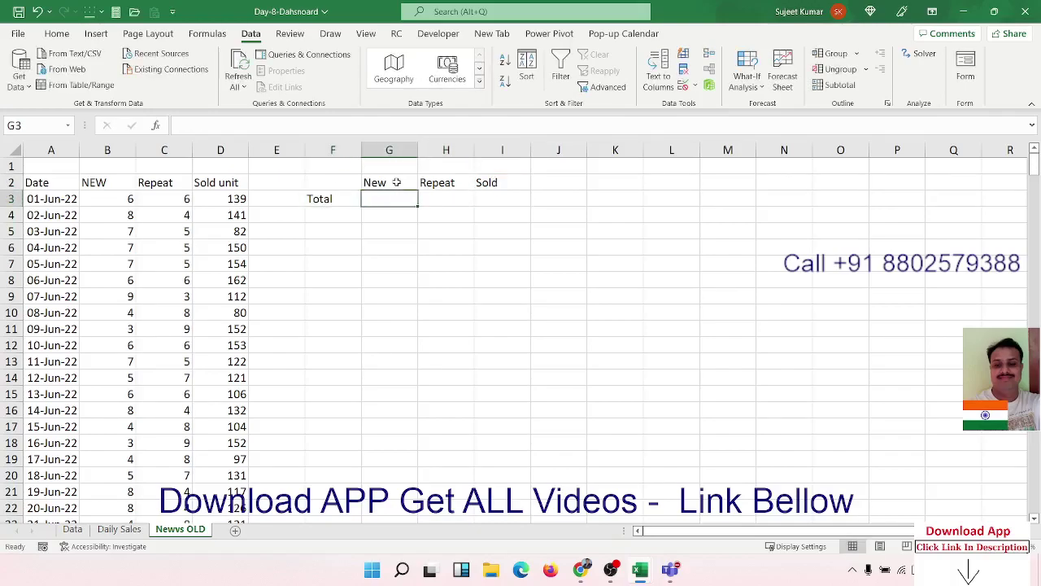
Step: Sum the NEW column into G3, giving 182
{"action": "type", "text": "=SUM("}
{"action": "key", "text": "Left"}
{"action": "key", "text": "Left"}
{"action": "key", "text": "Left"}
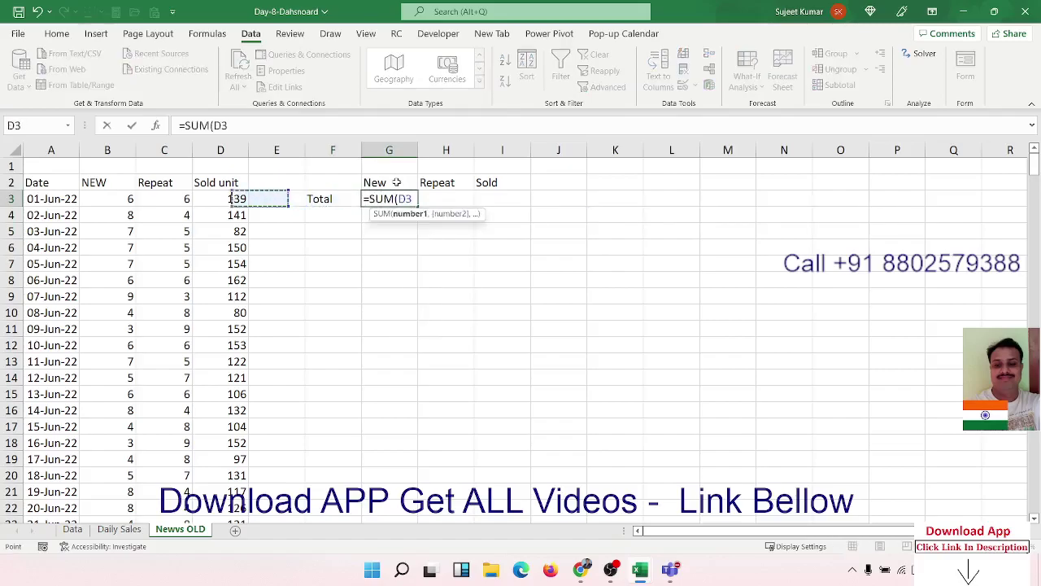
{"action": "key", "text": "Left"}
{"action": "key", "text": "Left"}
{"action": "key", "text": "ctrl+shift+Down"}
{"action": "key", "text": "Return"}
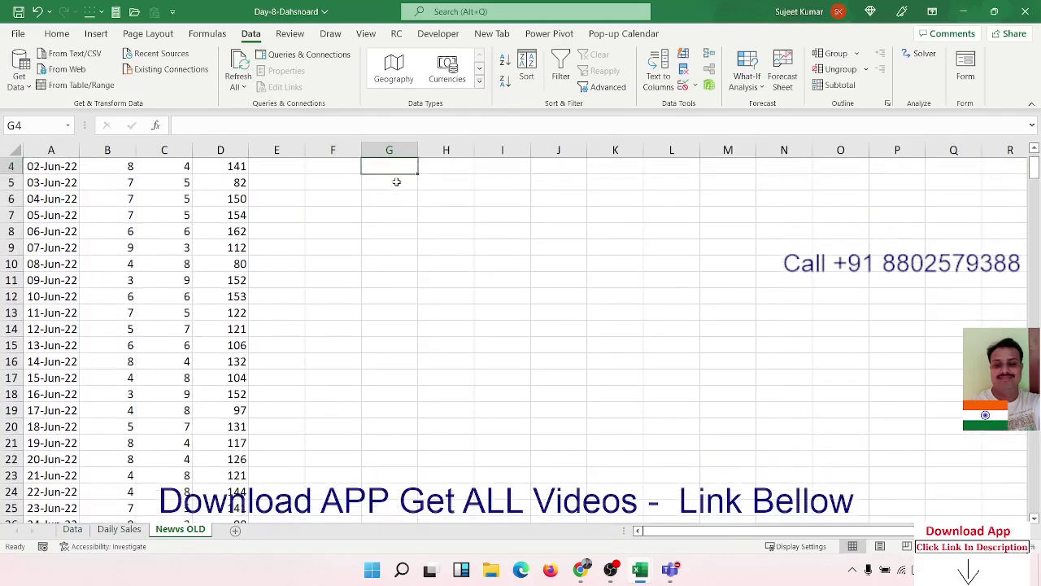
Step: Sum the Repeat column from C3 down into H3, giving 178
{"action": "key", "text": "Up"}
{"action": "key", "text": "Right"}
{"action": "type", "text": "=sum"}
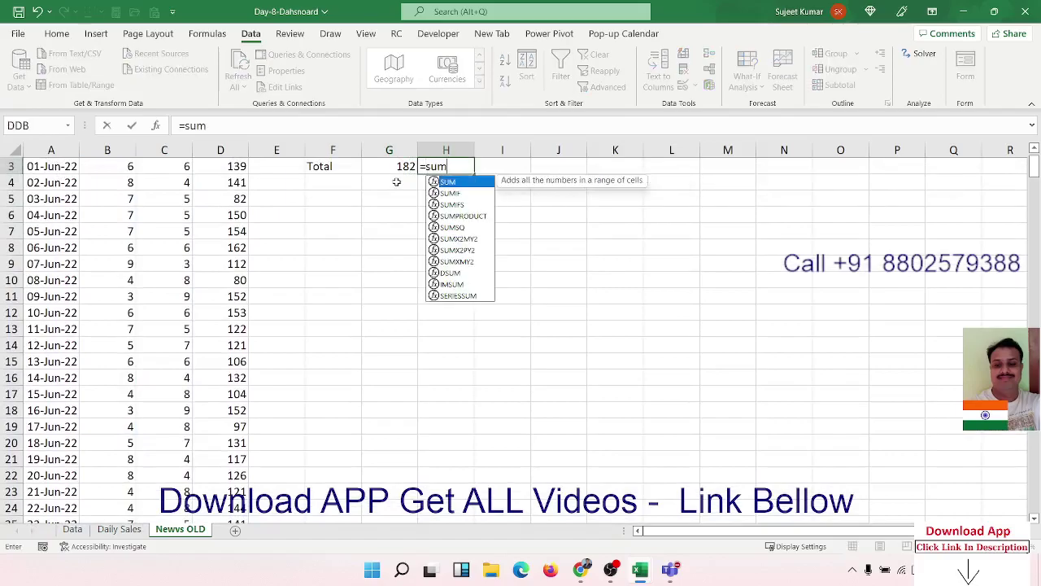
{"action": "type", "text": "("}
{"action": "key", "text": "Left"}
{"action": "key", "text": "Left"}
{"action": "key", "text": "Left"}
{"action": "key", "text": "Left"}
{"action": "key", "text": "Up"}
{"action": "key", "text": "Down"}
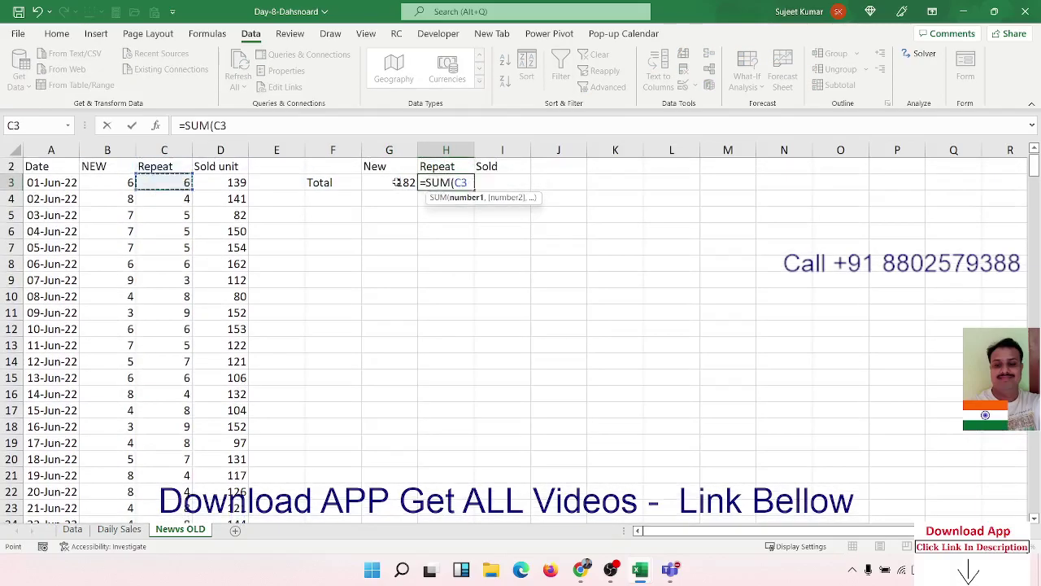
{"action": "key", "text": "ctrl+shift+Down"}
{"action": "key", "text": "Return"}
{"action": "key", "text": "Up"}
Step: Sum the Sold unit column from D3 down into I3, giving 3778
{"action": "key", "text": "Right"}
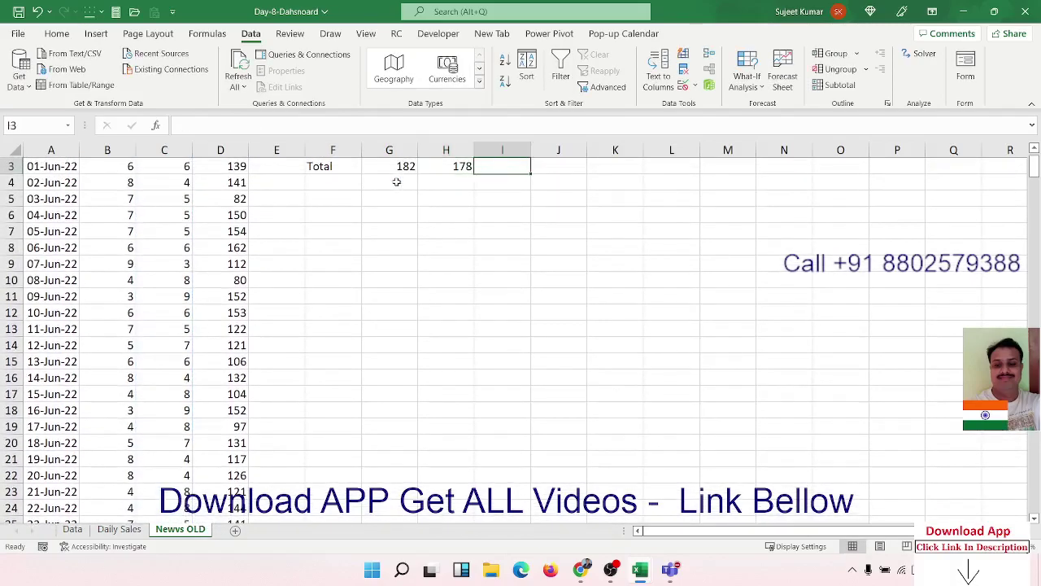
{"action": "key", "text": "Up"}
{"action": "key", "text": "Down"}
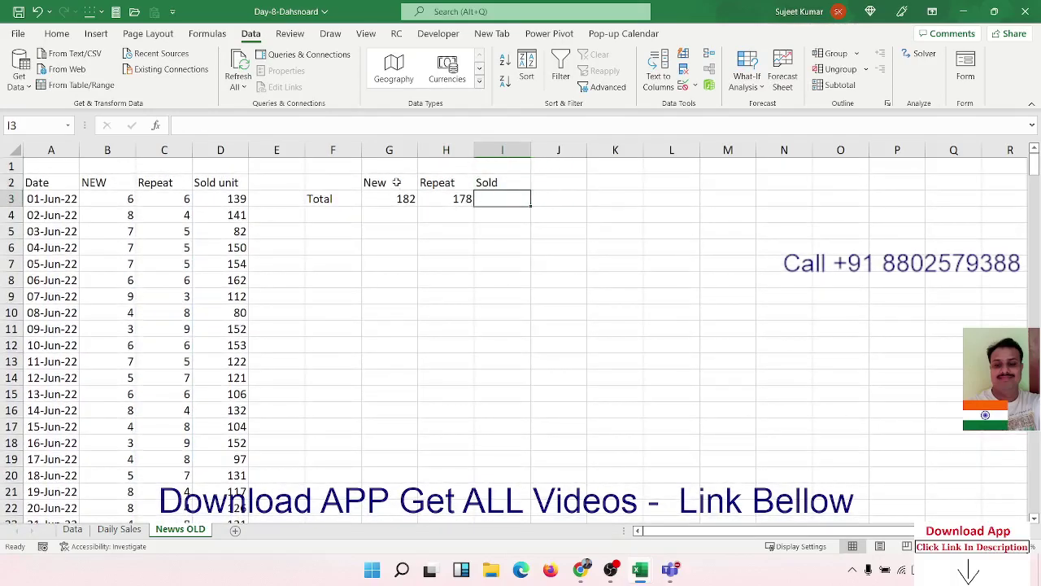
{"action": "type", "text": "=sum"}
{"action": "key", "text": "Down"}
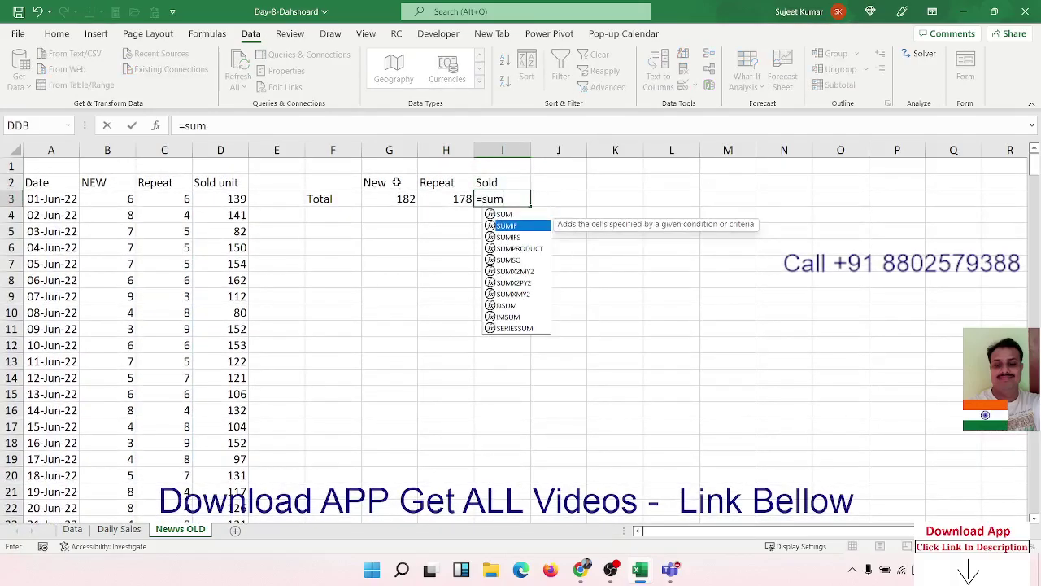
{"action": "key", "text": "Up"}
{"action": "key", "text": "Tab"}
{"action": "key", "text": "Left"}
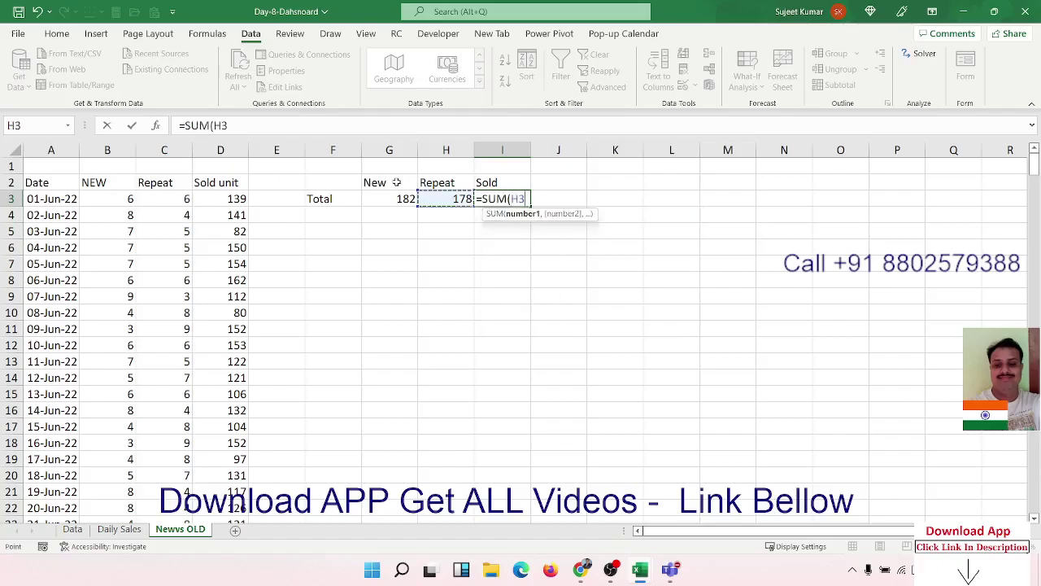
{"action": "key", "text": "Left"}
{"action": "key", "text": "Left"}
{"action": "key", "text": "Left"}
{"action": "key", "text": "Left"}
{"action": "key", "text": "ctrl+shift+Down"}
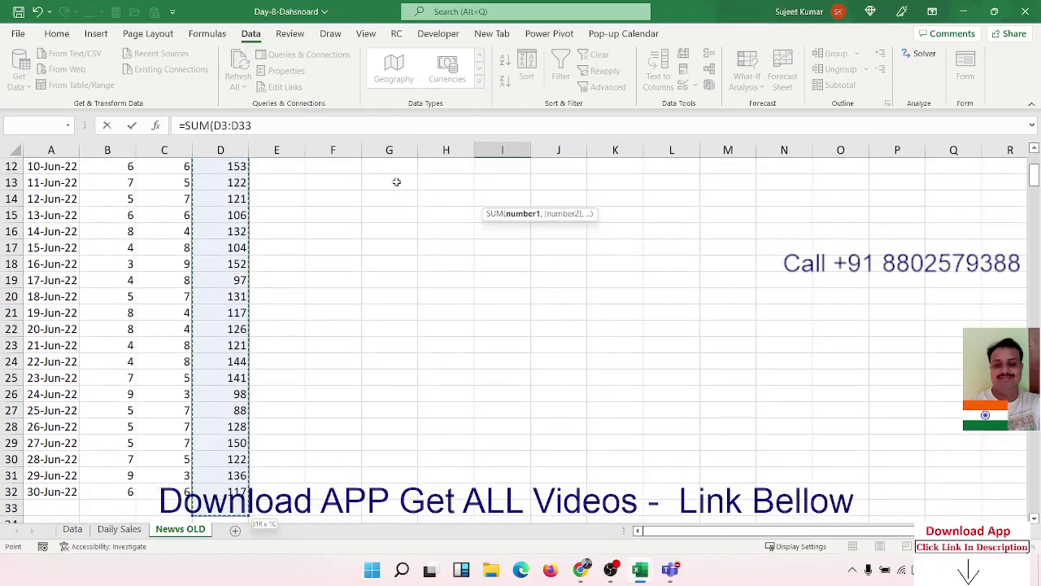
{"action": "key", "text": "Return"}
{"action": "key", "text": "Up"}
{"action": "key", "text": "Up"}
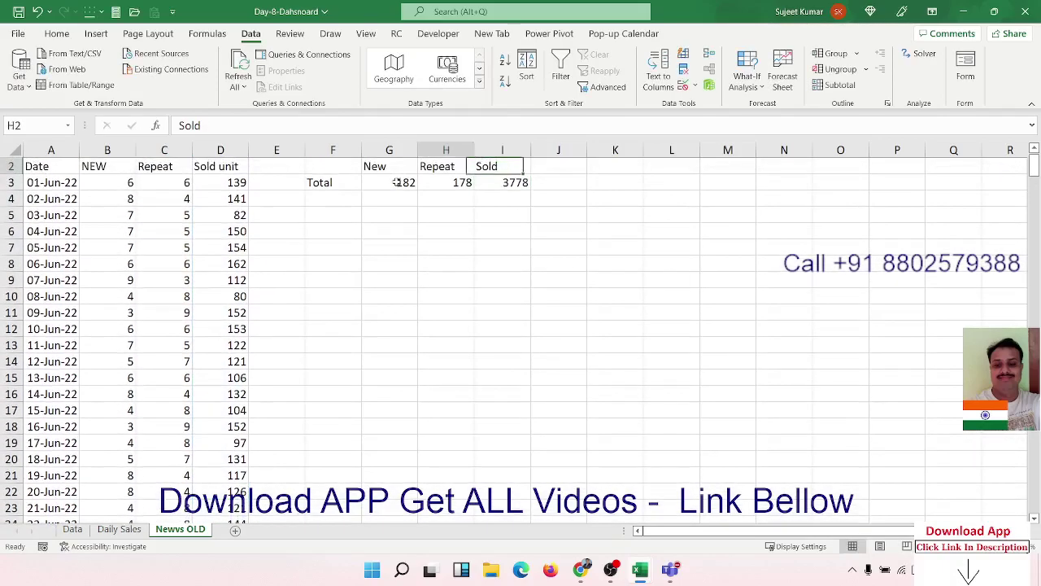
{"action": "key", "text": "Left"}
{"action": "key", "text": "Left"}
{"action": "key", "text": "Left"}
{"action": "key", "text": "Up"}
Step: Give the New, Repeat and Sold headers a black fill with white text
{"action": "left_click", "coordinate": [396, 181]}
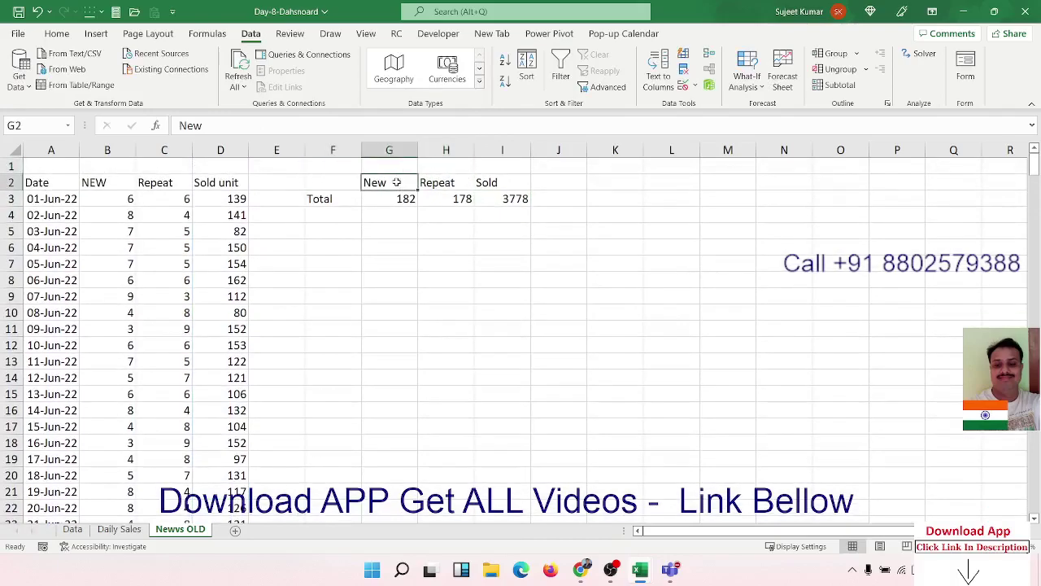
{"action": "key", "text": "shift+Right"}
{"action": "key", "text": "shift+Right"}
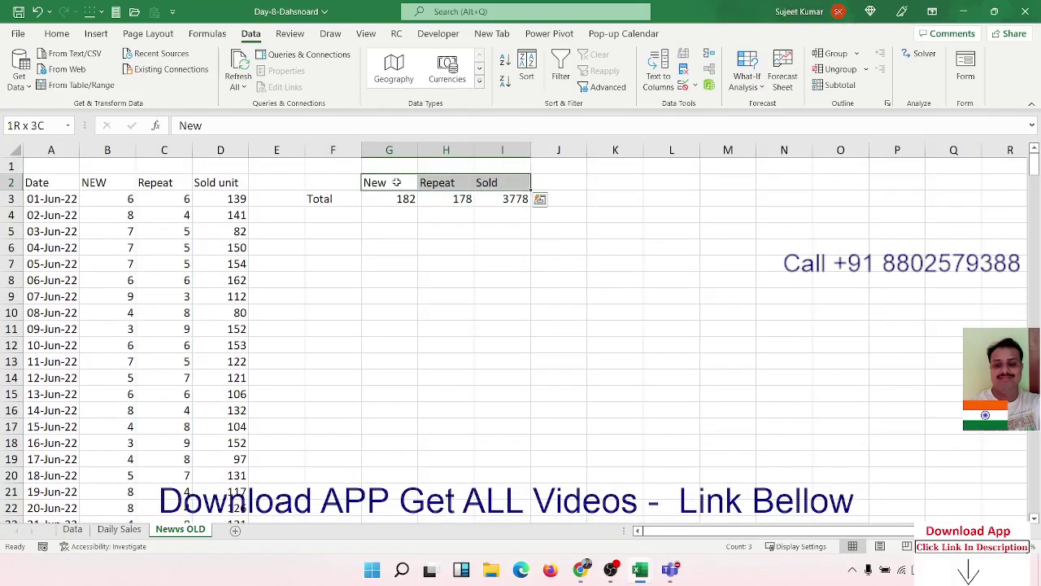
{"action": "left_click", "coordinate": [68, 34]}
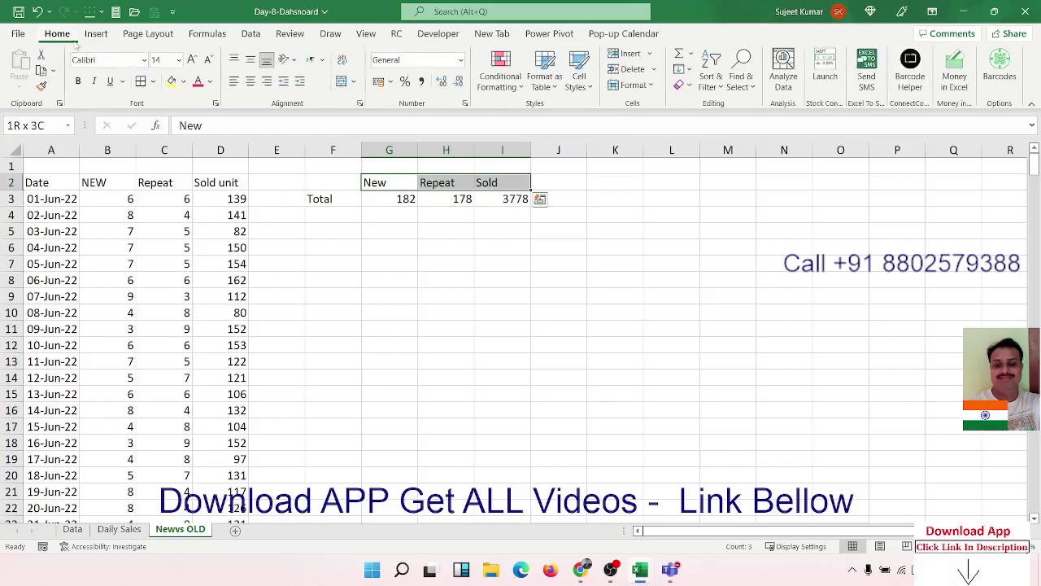
{"action": "left_click", "coordinate": [184, 81]}
{"action": "left_click", "coordinate": [180, 116]}
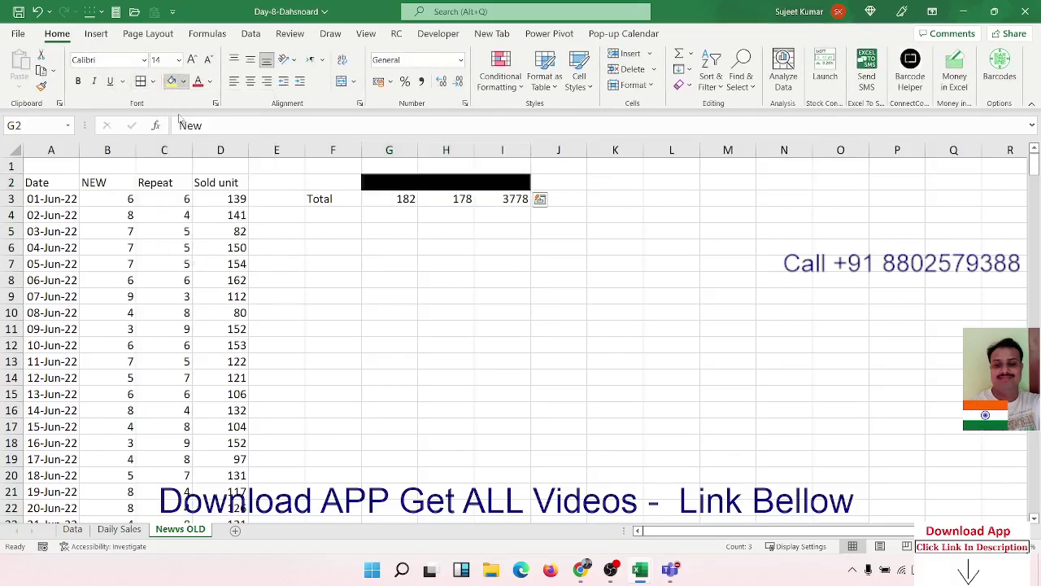
{"action": "left_click", "coordinate": [209, 81]}
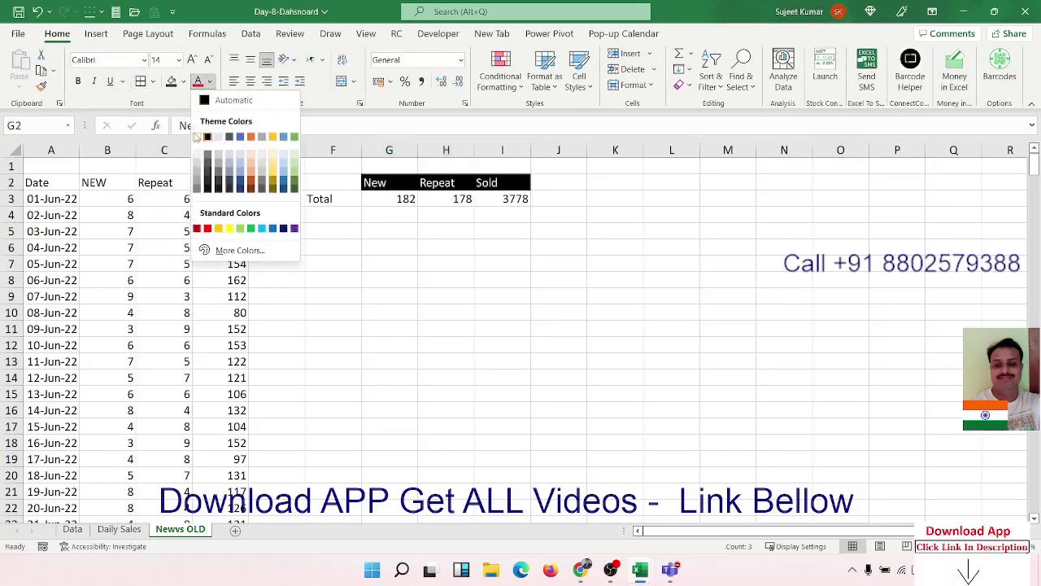
{"action": "left_click", "coordinate": [207, 136]}
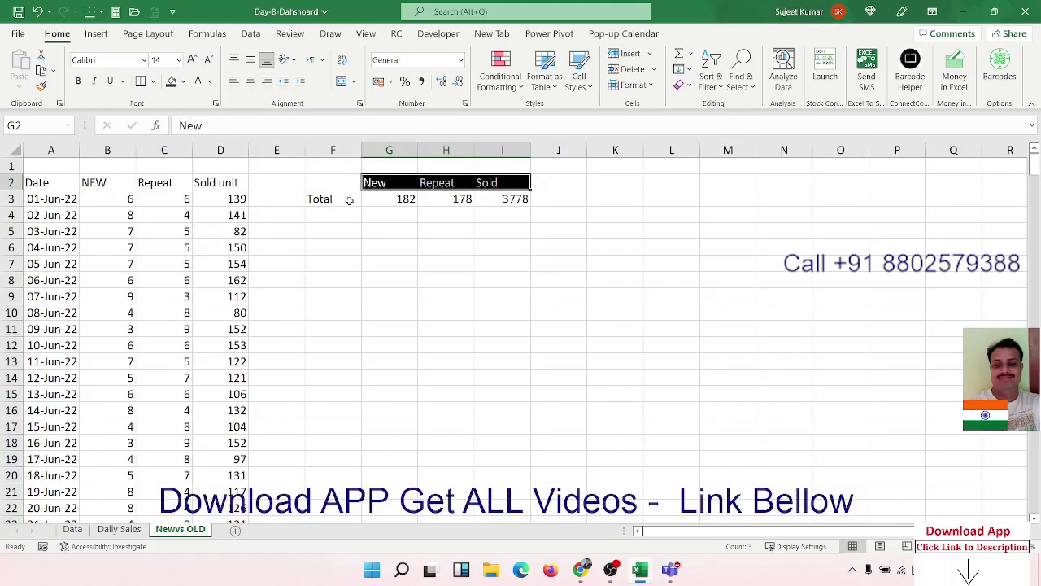
Step: Fill the total values 182, 178 and 3778 with green
{"action": "left_click_drag", "start_coordinate": [367, 199], "coordinate": [492, 205]}
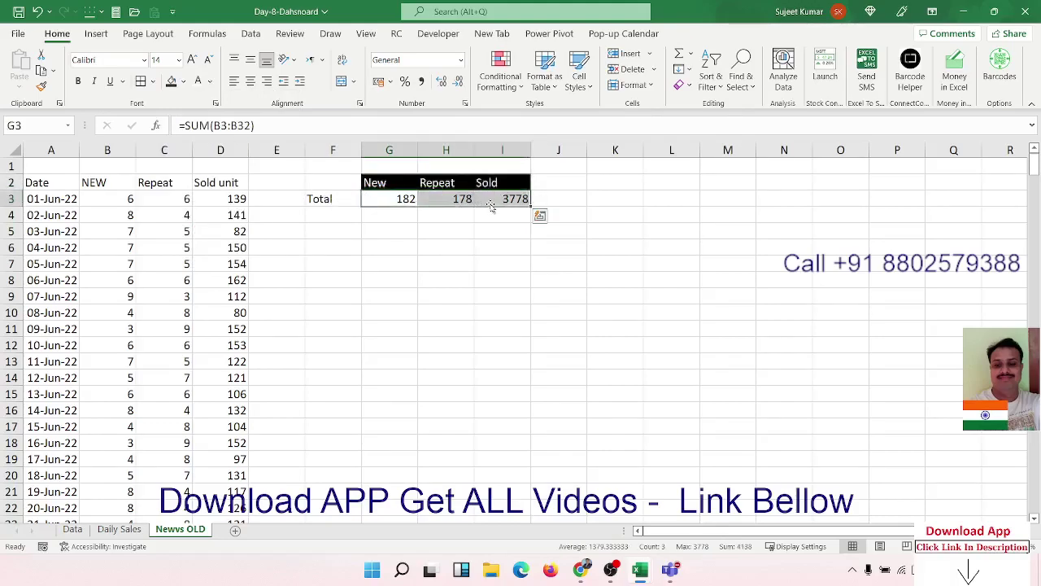
{"action": "left_click", "coordinate": [184, 82]}
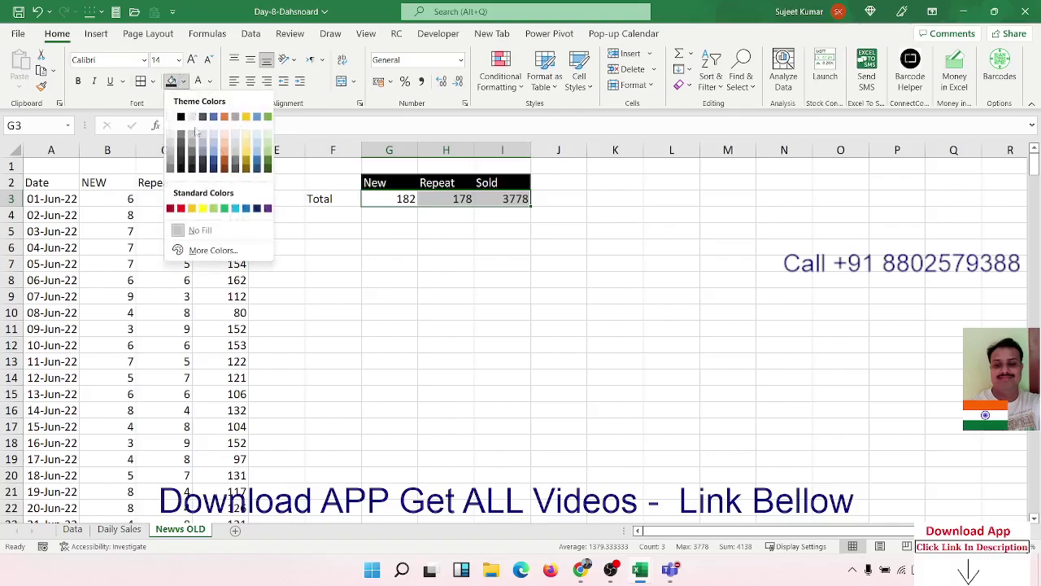
{"action": "left_click", "coordinate": [215, 209]}
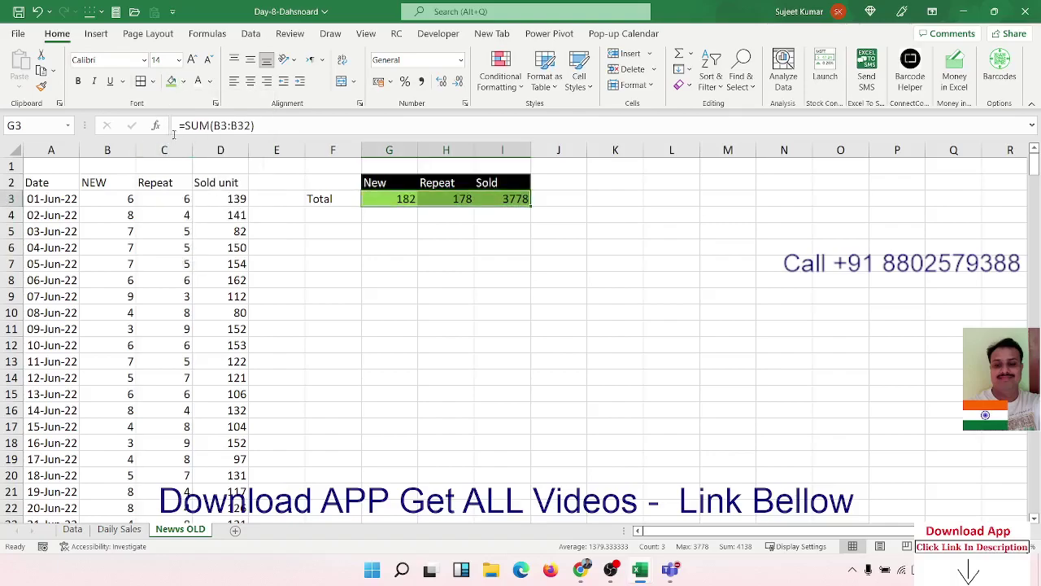
{"action": "left_click", "coordinate": [377, 259]}
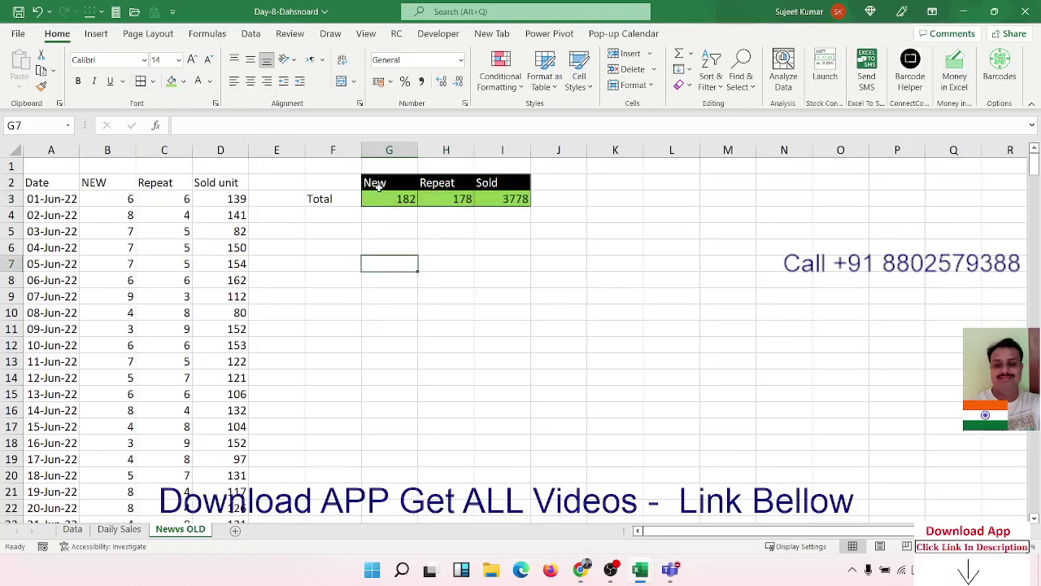
{"action": "left_click_drag", "start_coordinate": [372, 181], "coordinate": [503, 199]}
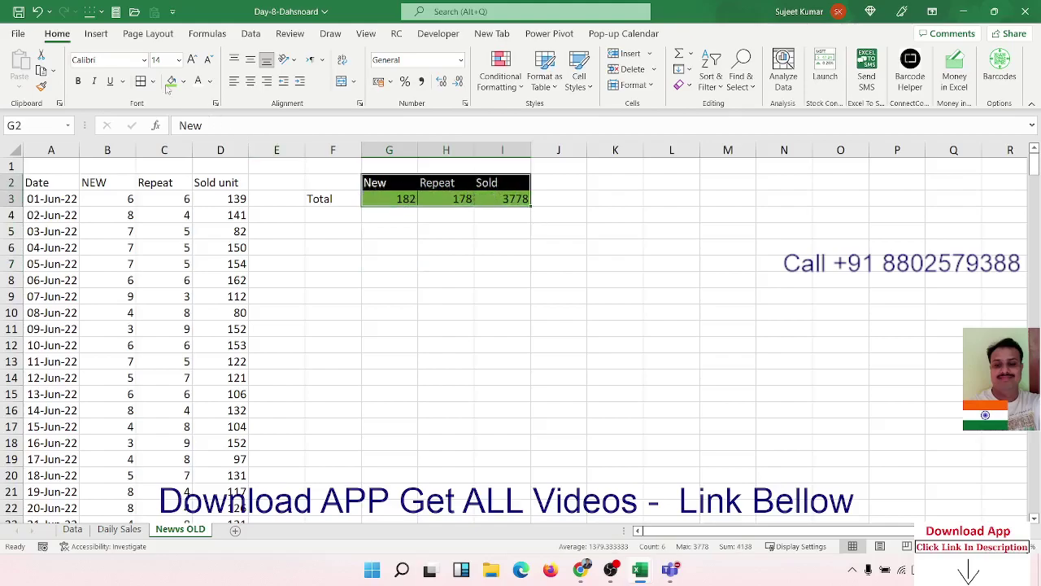
{"action": "left_click", "coordinate": [462, 282]}
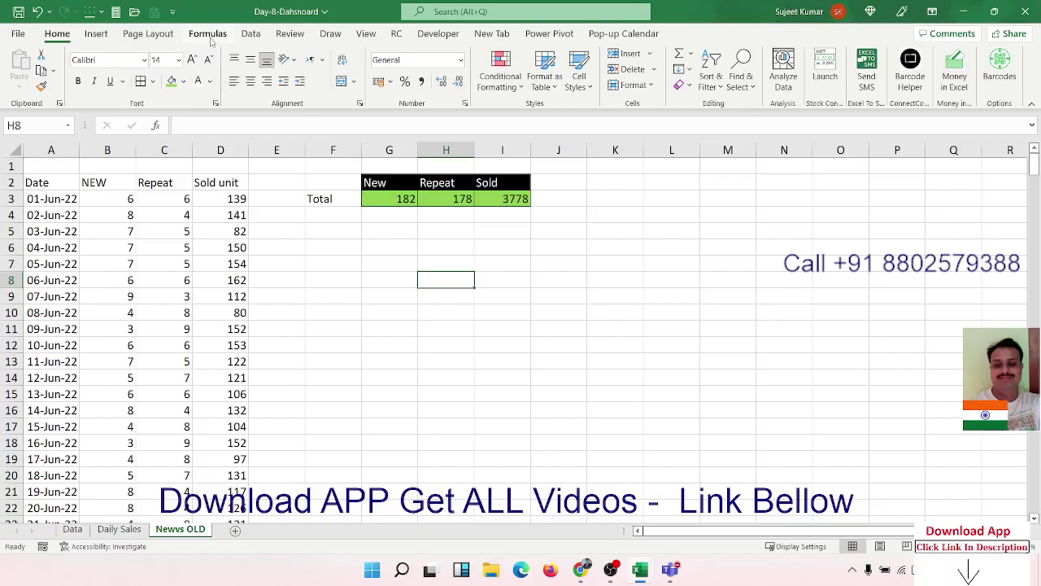
Step: Hide the sheet gridlines and select the heading cells beside the totals table
{"action": "left_click", "coordinate": [148, 33]}
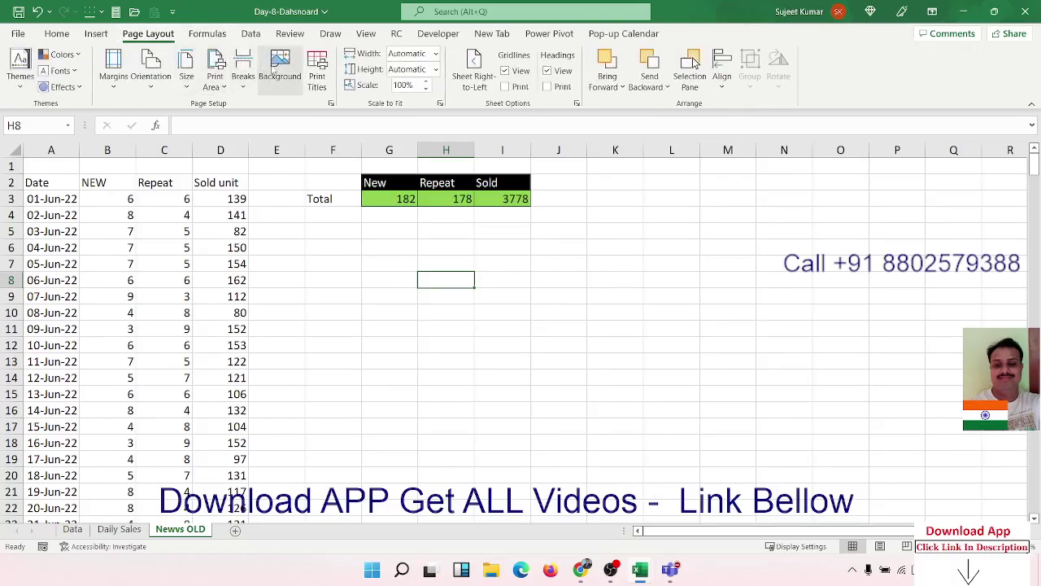
{"action": "left_click", "coordinate": [519, 72]}
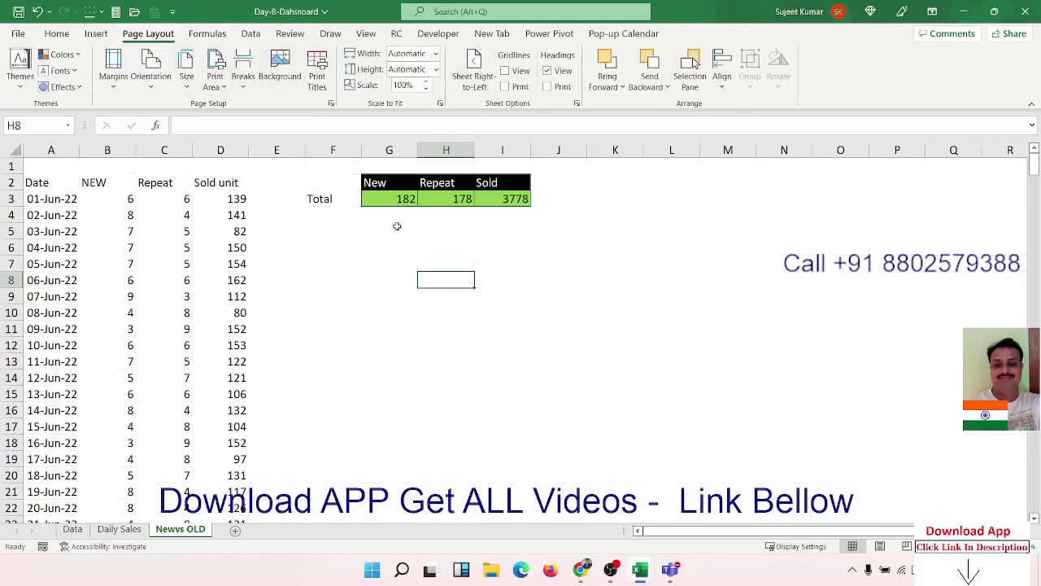
{"action": "left_click", "coordinate": [453, 232]}
{"action": "left_click", "coordinate": [576, 233]}
{"action": "left_click_drag", "start_coordinate": [577, 232], "coordinate": [801, 225]}
{"action": "left_click", "coordinate": [648, 227]}
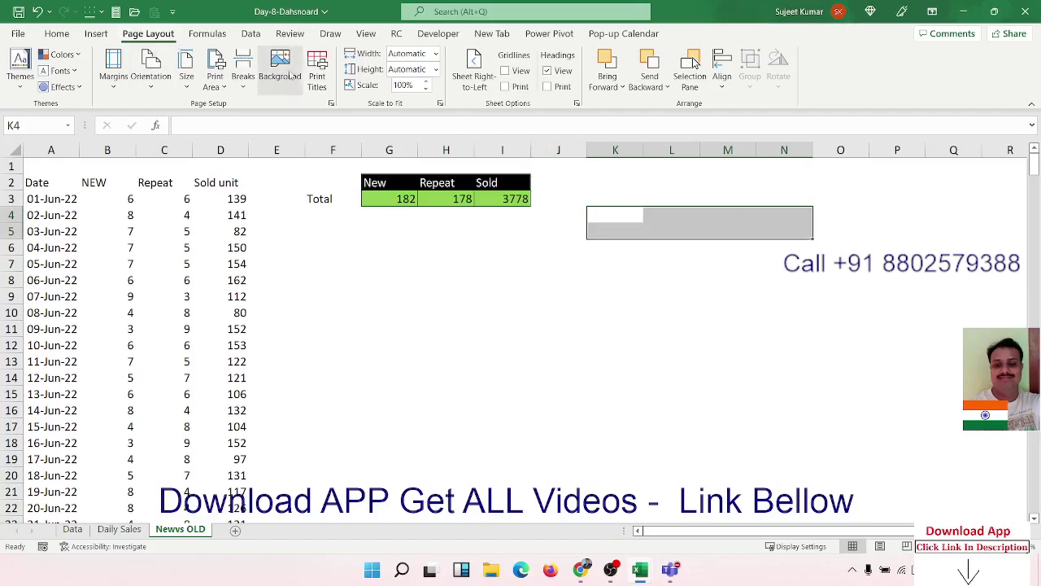
Step: Merge K4:N5 and enter a bold, underlined, middle-aligned 'New Customer Sales' heading
{"action": "left_click", "coordinate": [57, 33]}
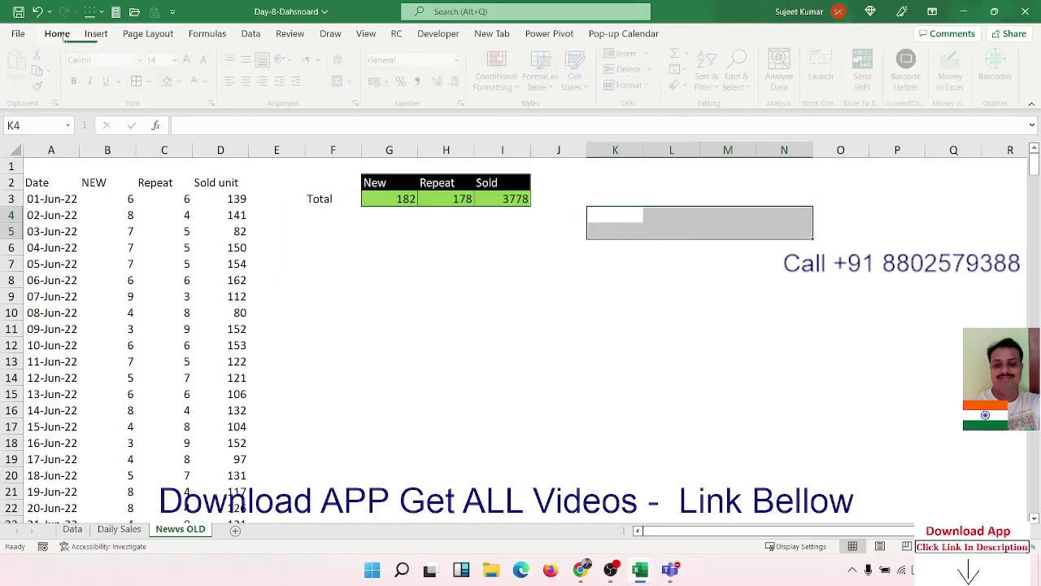
{"action": "left_click", "coordinate": [340, 81]}
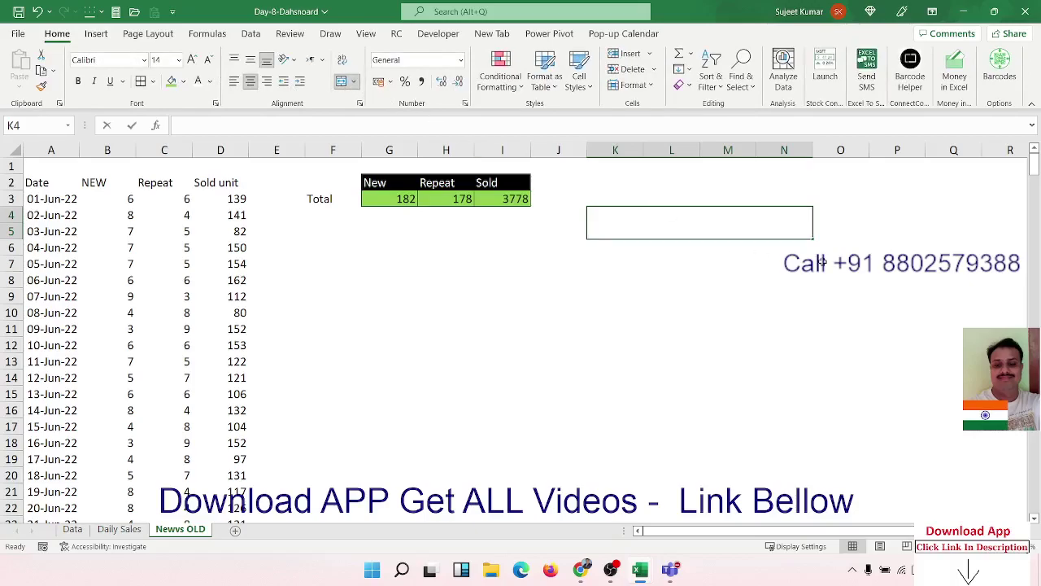
{"action": "type", "text": "N"}
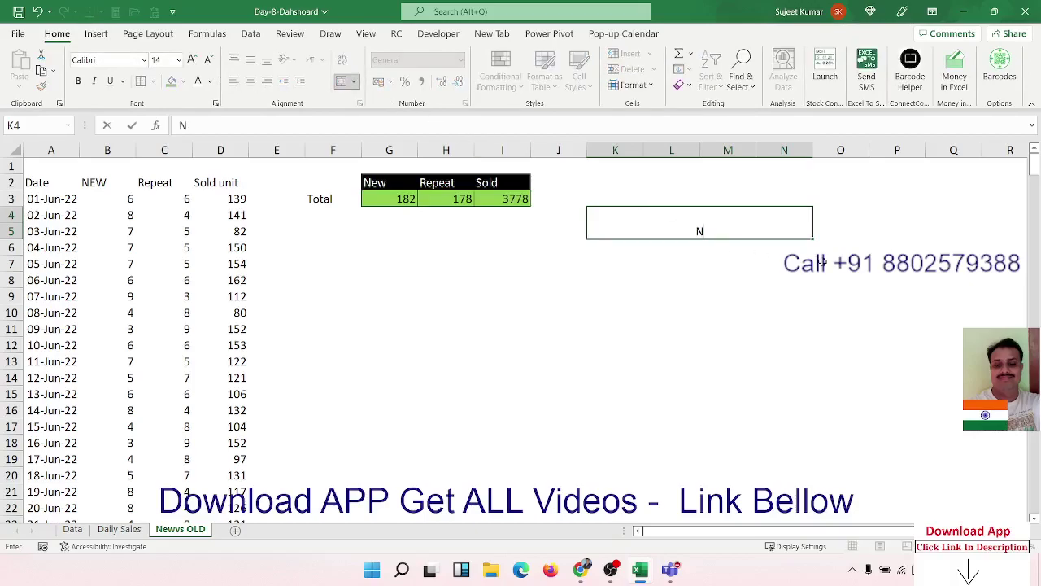
{"action": "type", "text": "ew Cus"}
{"action": "type", "text": "tomer "}
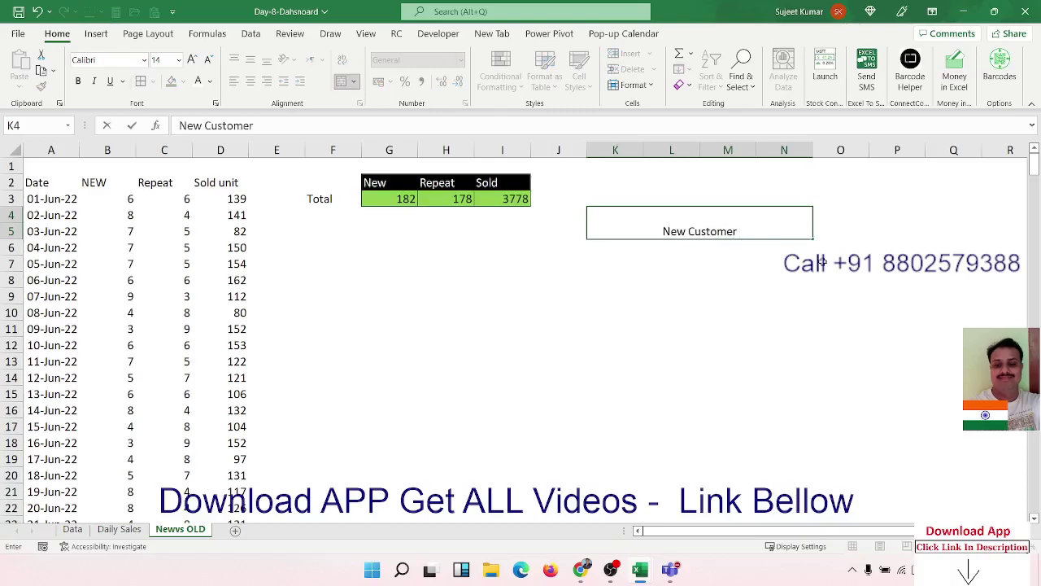
{"action": "type", "text": "Sales"}
{"action": "key", "text": "ctrl+Return"}
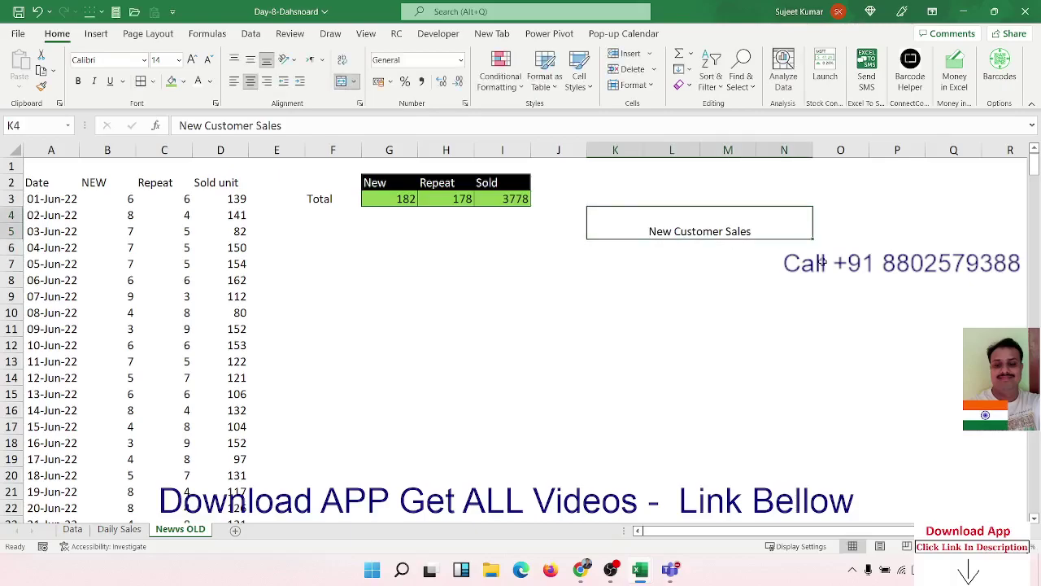
{"action": "key", "text": "ctrl+b"}
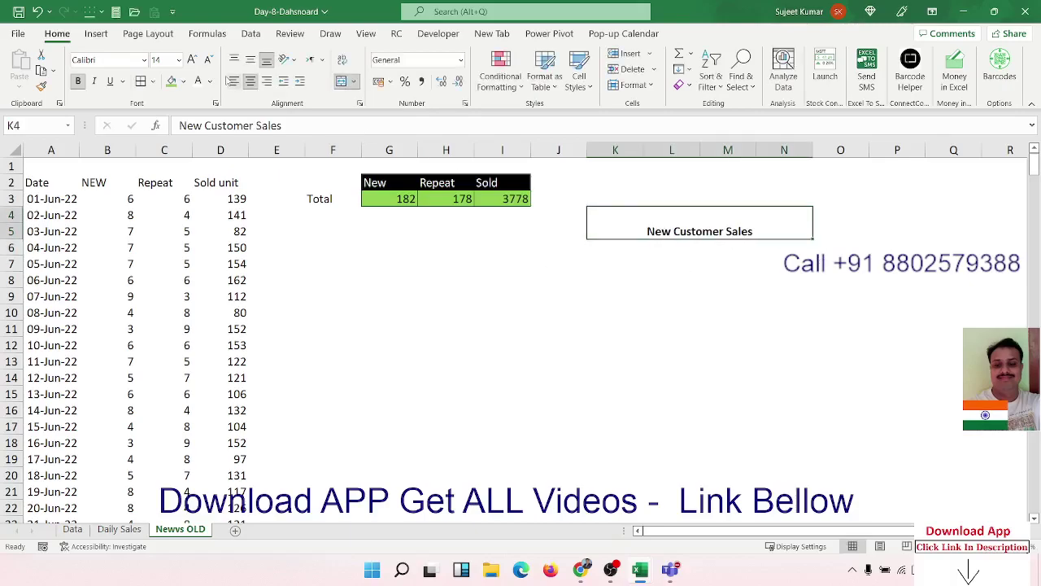
{"action": "left_click", "coordinate": [250, 60]}
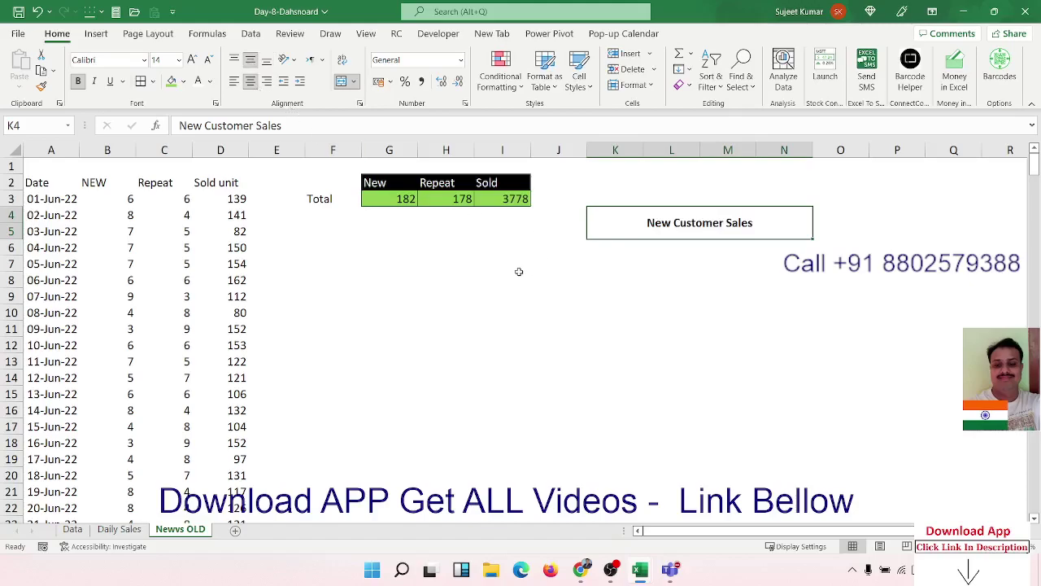
{"action": "key", "text": "ctrl+u"}
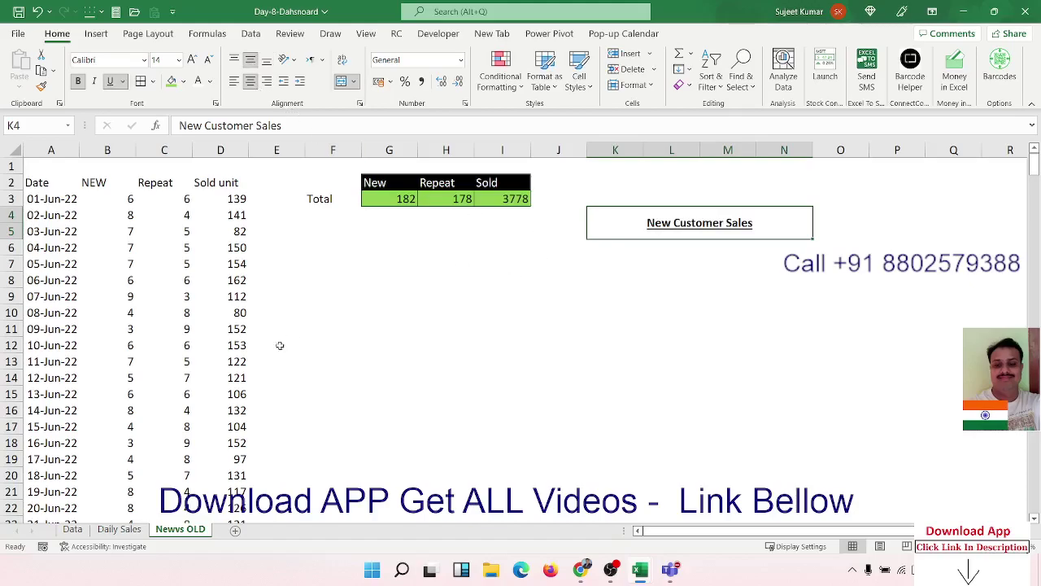
{"action": "left_click", "coordinate": [219, 377]}
{"action": "left_click", "coordinate": [52, 184]}
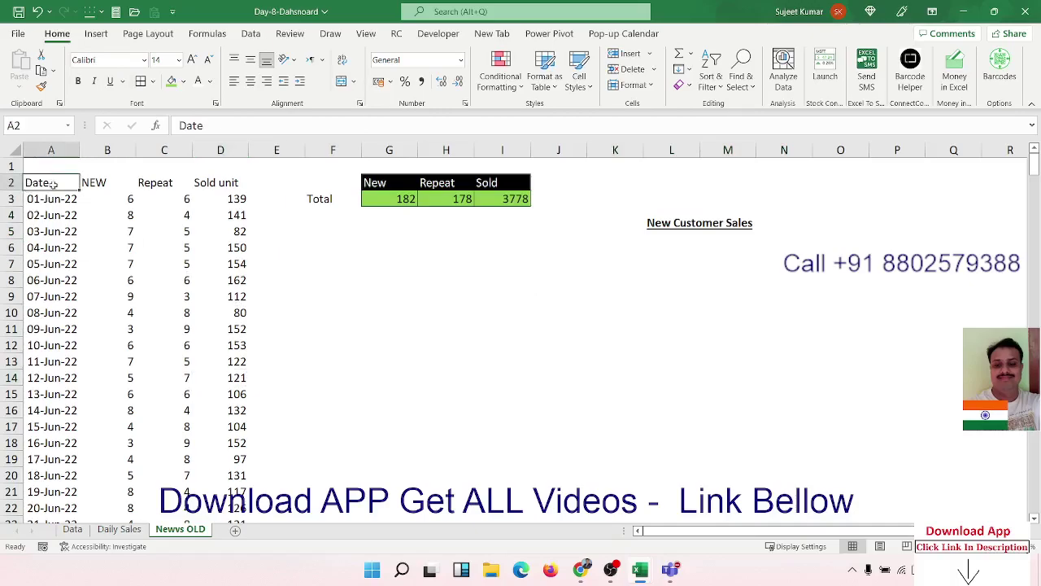
Step: Select the Date and NEW columns from the header down to row 32
{"action": "left_click", "coordinate": [442, 276]}
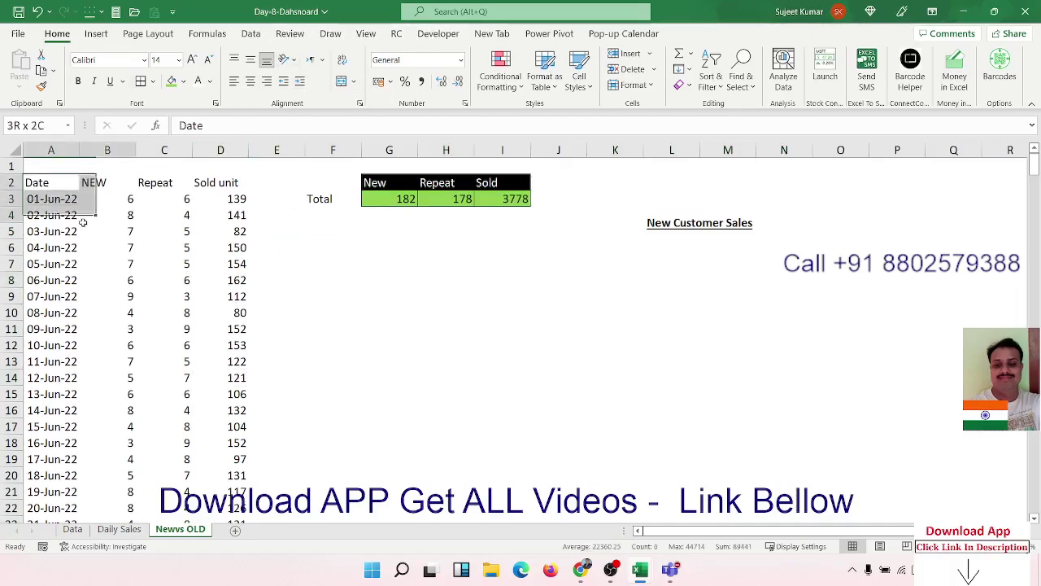
{"action": "mouse_move", "coordinate": [60, 185]}
{"action": "left_mouse_down"}
{"action": "mouse_move", "coordinate": [114, 231]}
{"action": "mouse_move", "coordinate": [51, 231]}
{"action": "left_mouse_up"}
{"action": "left_click_drag", "start_coordinate": [219, 184], "coordinate": [240, 231]}
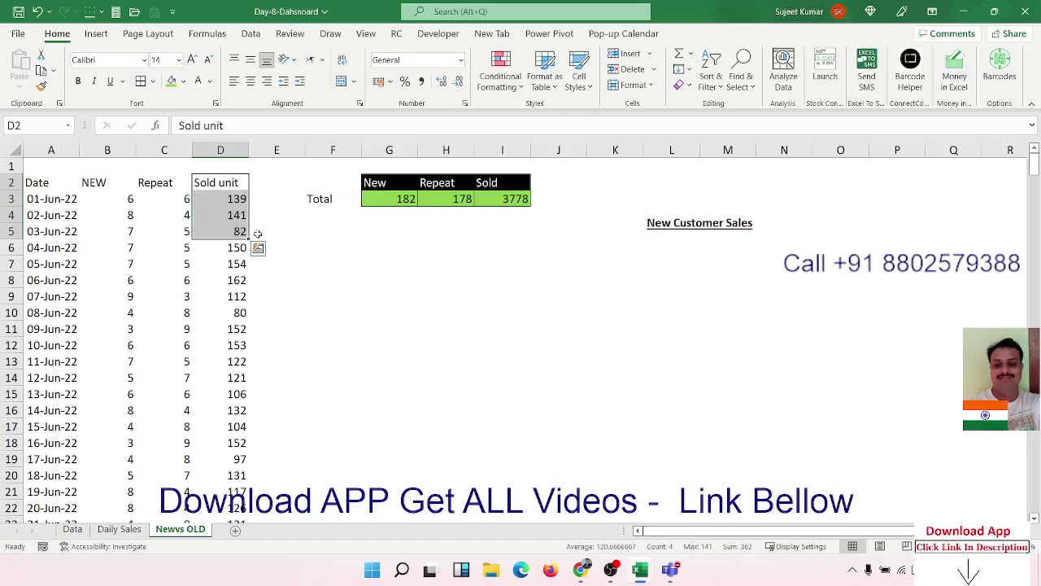
{"action": "left_click", "coordinate": [371, 291]}
{"action": "left_click_drag", "start_coordinate": [76, 198], "coordinate": [117, 243]}
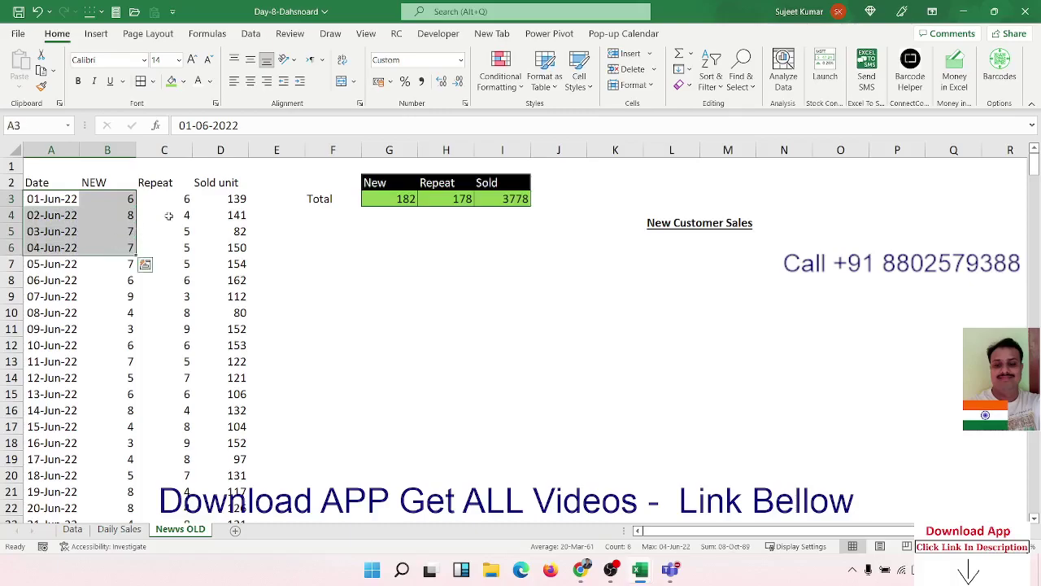
{"action": "left_click", "coordinate": [68, 178]}
{"action": "key", "text": "ctrl+shift+Right"}
{"action": "key", "text": "ctrl+shift+Left"}
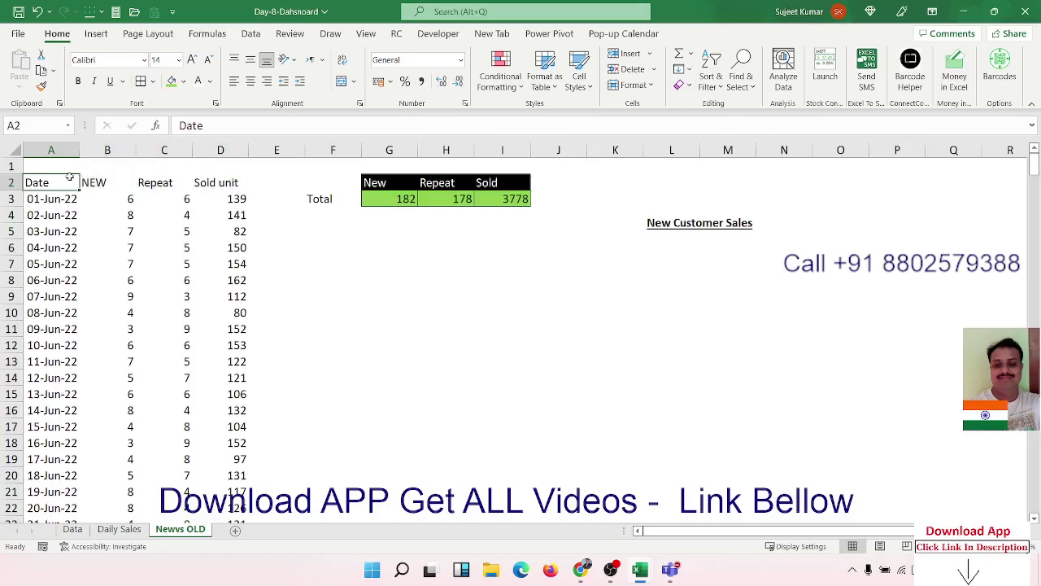
{"action": "key", "text": "shift+Right"}
{"action": "key", "text": "ctrl+shift+Down"}
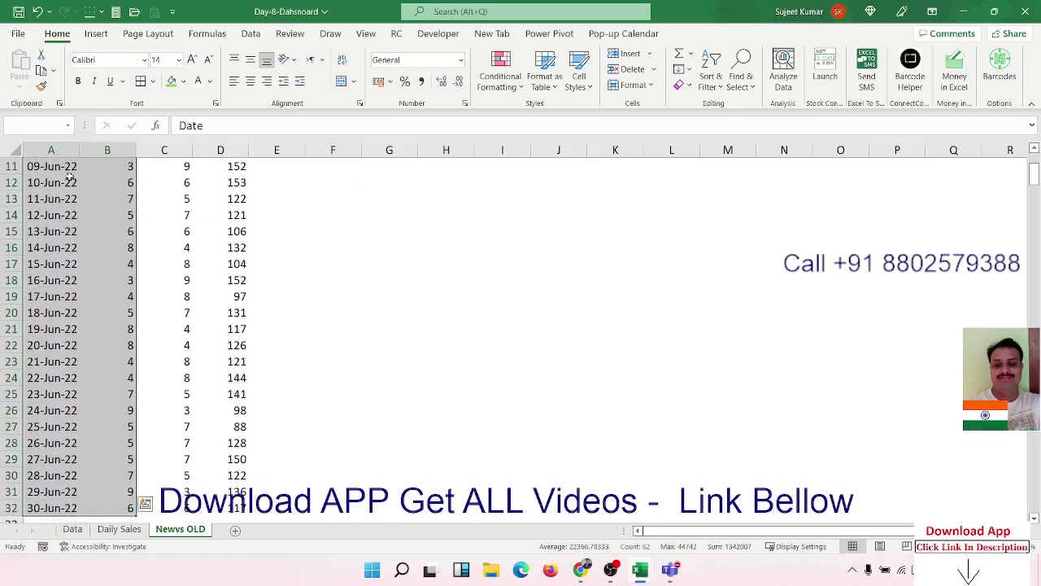
Step: Insert a 2-D line chart of NEW counts by date and move it beside the data
{"action": "left_click", "coordinate": [96, 33]}
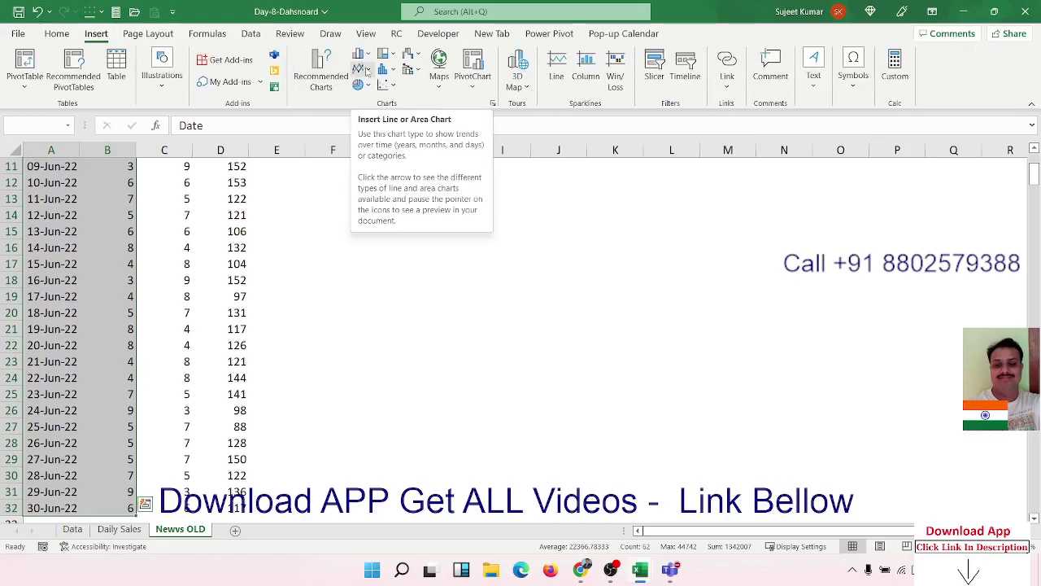
{"action": "left_click", "coordinate": [366, 71]}
{"action": "left_click", "coordinate": [369, 116]}
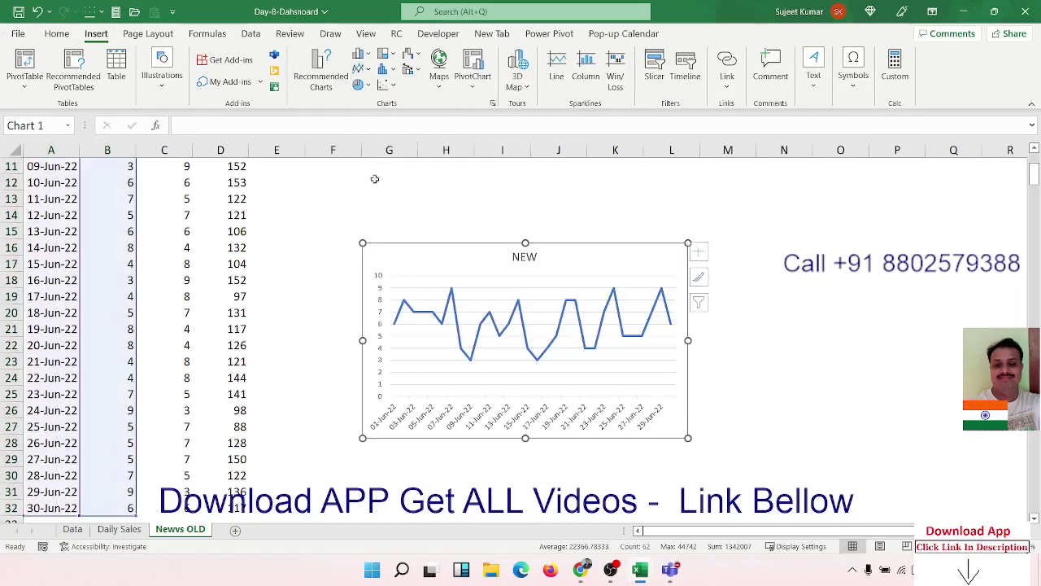
{"action": "scroll", "coordinate": [375, 179], "scroll_direction": "up", "scroll_amount": 1}
{"action": "scroll", "coordinate": [397, 353], "scroll_direction": "up", "scroll_amount": 2}
{"action": "left_click_drag", "start_coordinate": [400, 411], "coordinate": [296, 243]}
Step: Apply a dark glowing chart style and stretch the chart wider and taller
{"action": "left_click", "coordinate": [510, 88]}
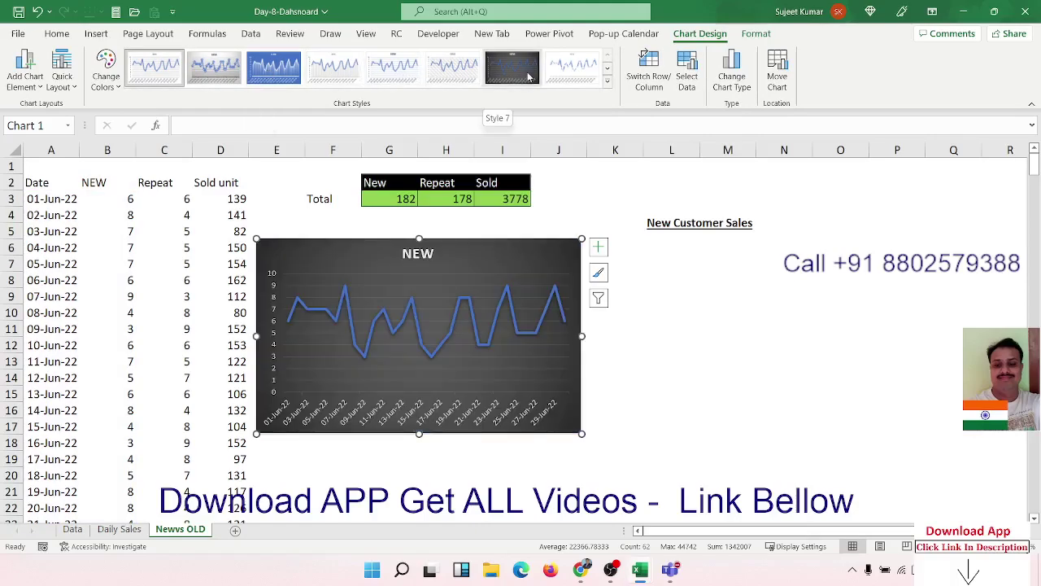
{"action": "left_click", "coordinate": [607, 81]}
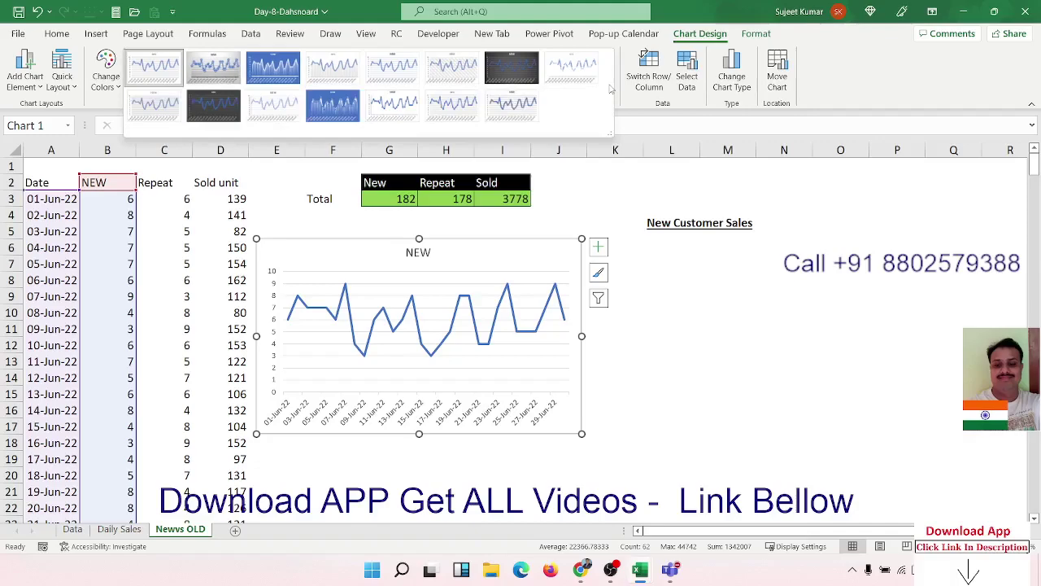
{"action": "left_click", "coordinate": [213, 104]}
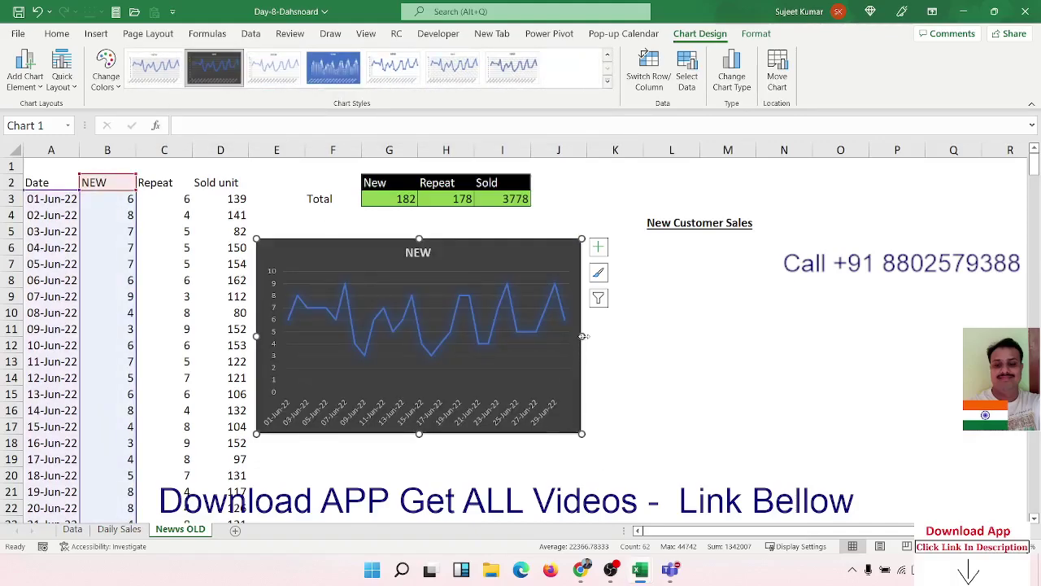
{"action": "left_click_drag", "start_coordinate": [583, 336], "coordinate": [1026, 336]}
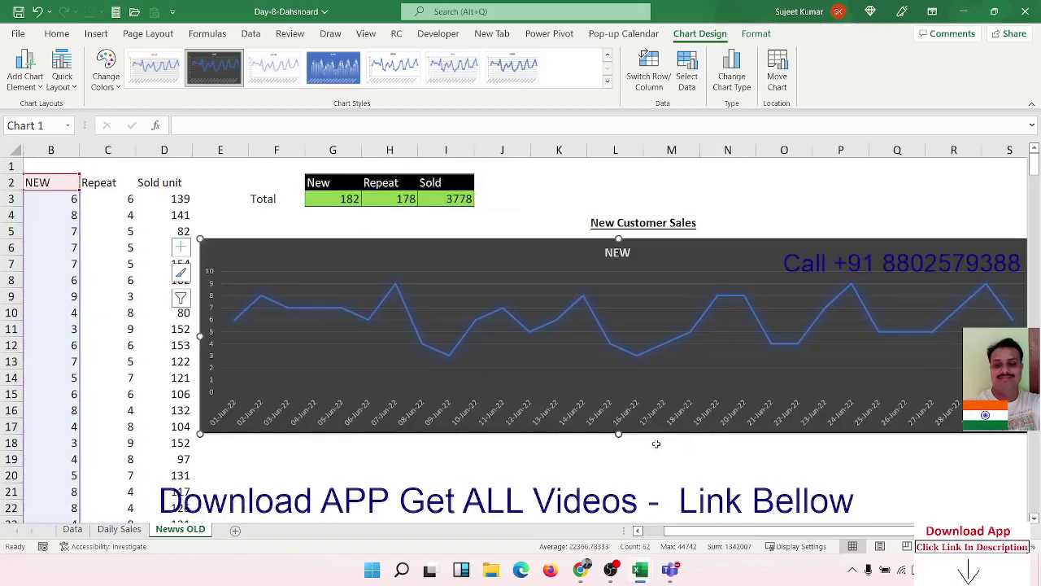
{"action": "left_click_drag", "start_coordinate": [618, 434], "coordinate": [619, 470]}
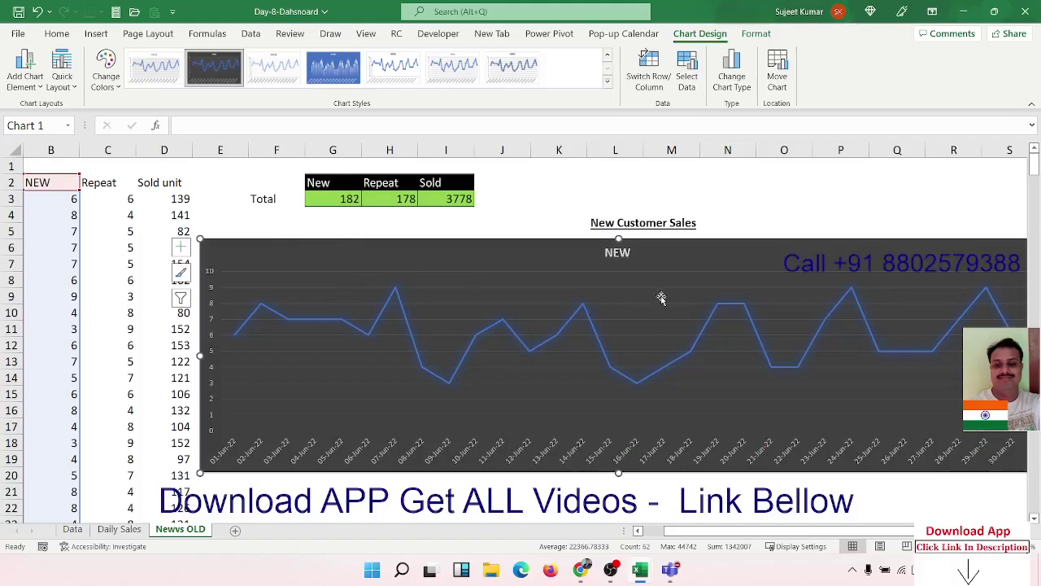
Step: Retitle the chart 'NEW Custmer'
{"action": "left_click", "coordinate": [618, 253]}
{"action": "double_click", "coordinate": [618, 253]}
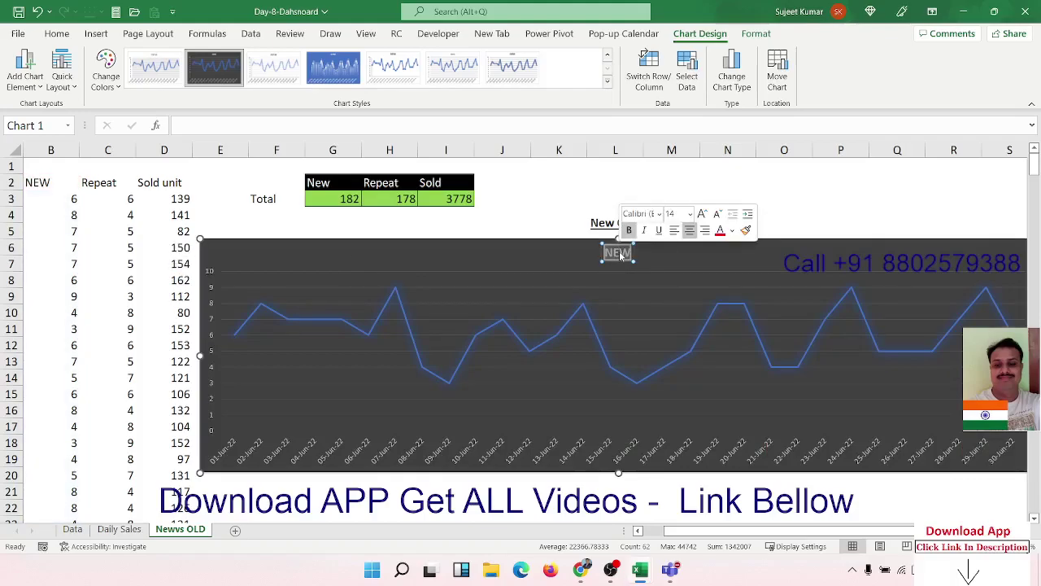
{"action": "key", "text": "Escape"}
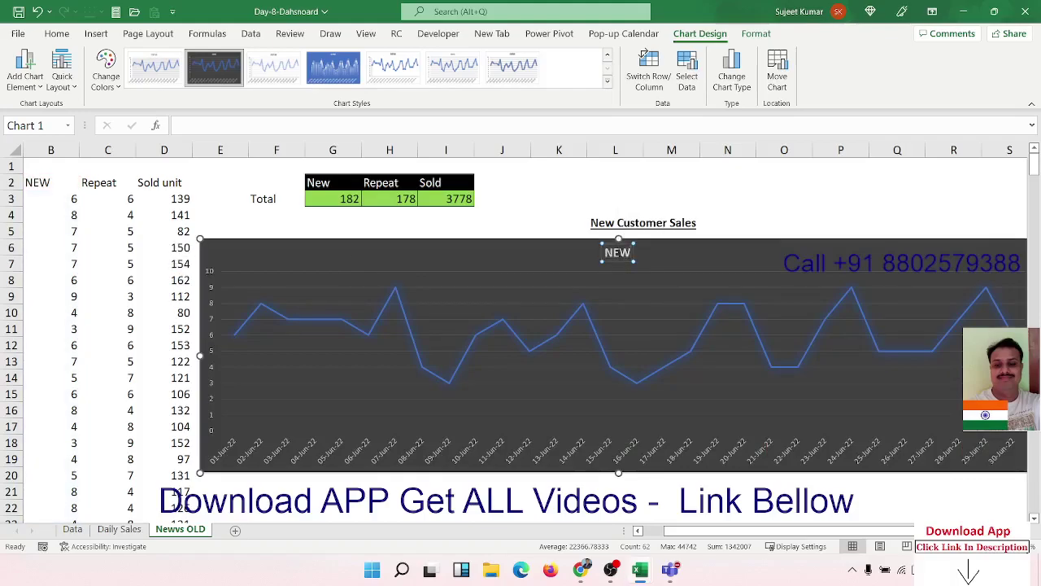
{"action": "type", "text": " Cust"}
{"action": "type", "text": "mer"}
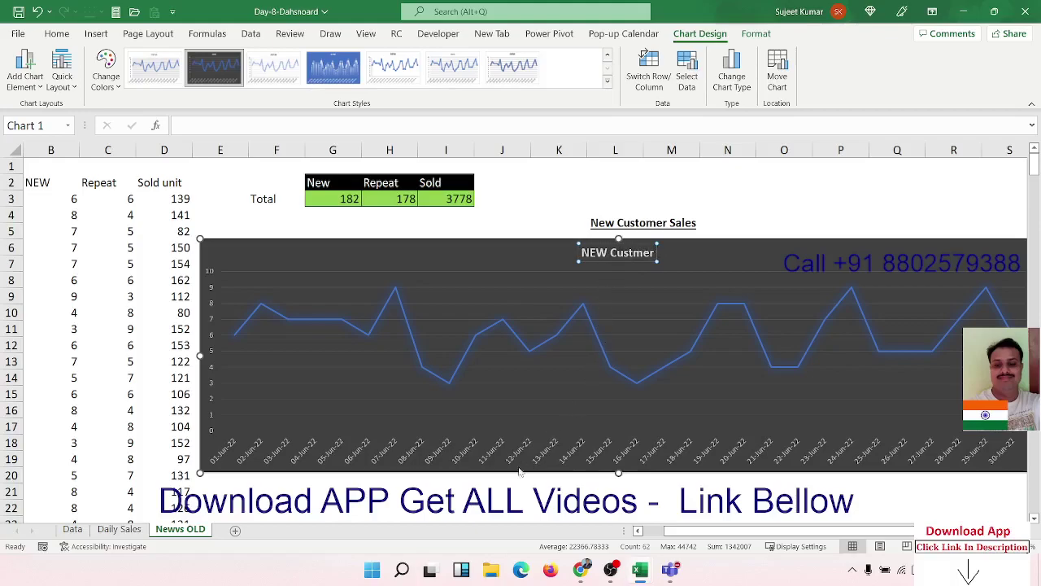
{"action": "left_click", "coordinate": [488, 493]}
{"action": "scroll", "coordinate": [348, 470], "scroll_direction": "down", "scroll_amount": 4}
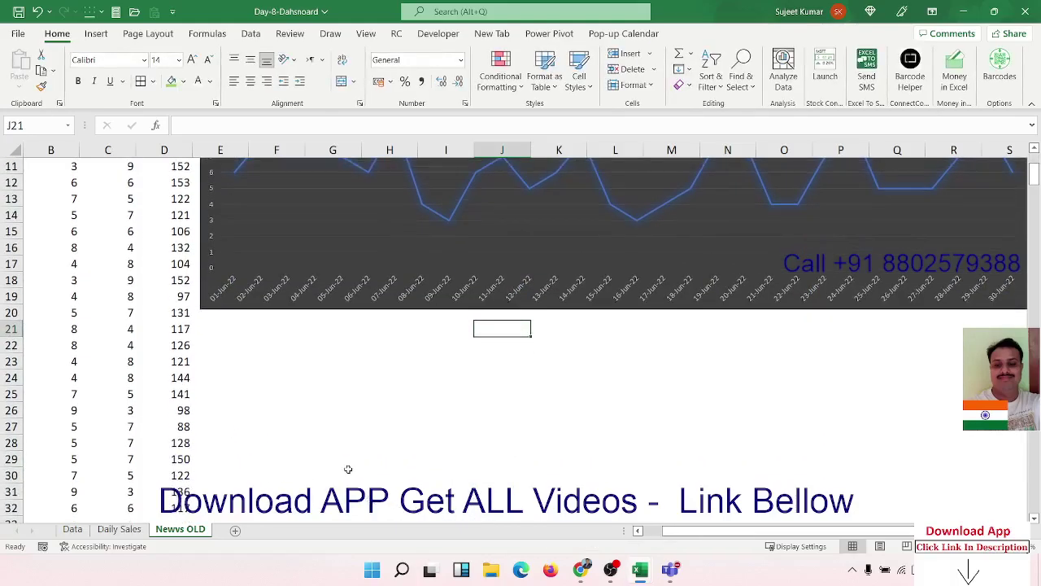
Step: Try moving the top line chart lower, then abandon the move
{"action": "left_click", "coordinate": [221, 311]}
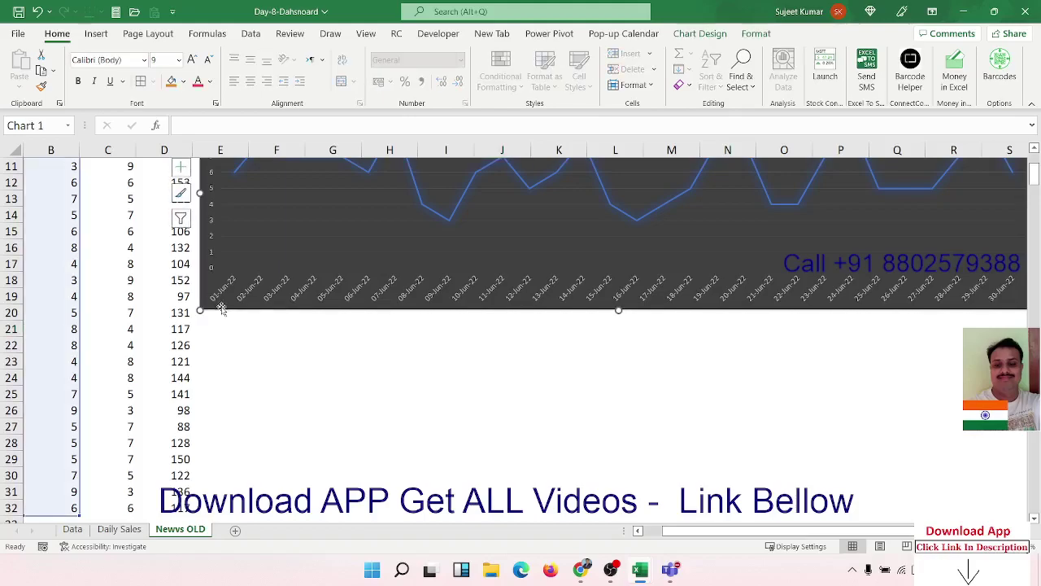
{"action": "left_click_drag", "start_coordinate": [223, 311], "coordinate": [222, 308]}
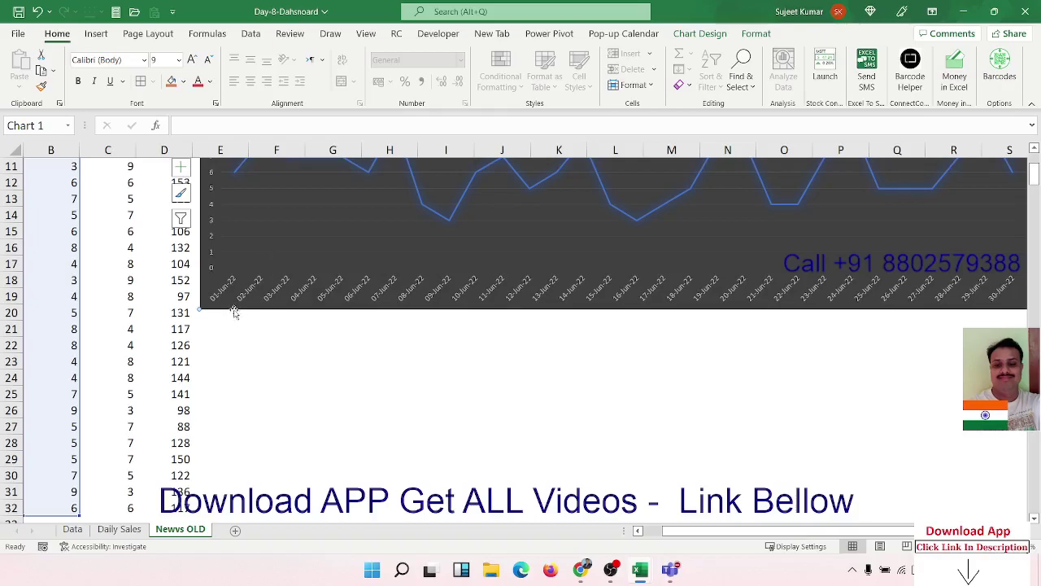
{"action": "left_click_drag", "start_coordinate": [231, 307], "coordinate": [228, 528]}
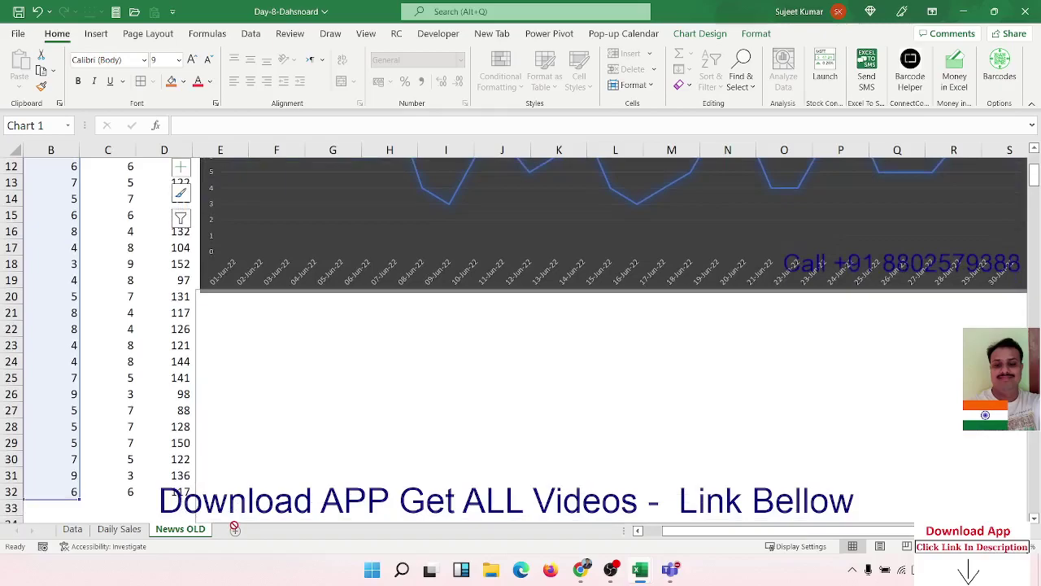
{"action": "left_click_drag", "start_coordinate": [234, 527], "coordinate": [266, 542]}
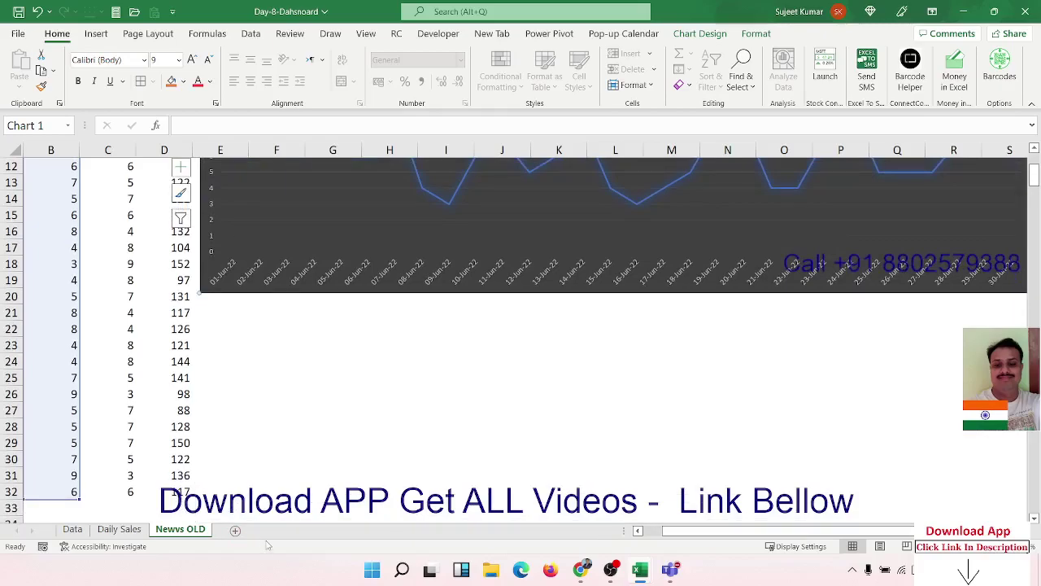
{"action": "scroll", "coordinate": [277, 391], "scroll_direction": "down", "scroll_amount": 3}
{"action": "scroll", "coordinate": [276, 390], "scroll_direction": "up", "scroll_amount": 1}
{"action": "scroll", "coordinate": [277, 390], "scroll_direction": "up", "scroll_amount": 3}
{"action": "scroll", "coordinate": [423, 274], "scroll_direction": "down", "scroll_amount": 2}
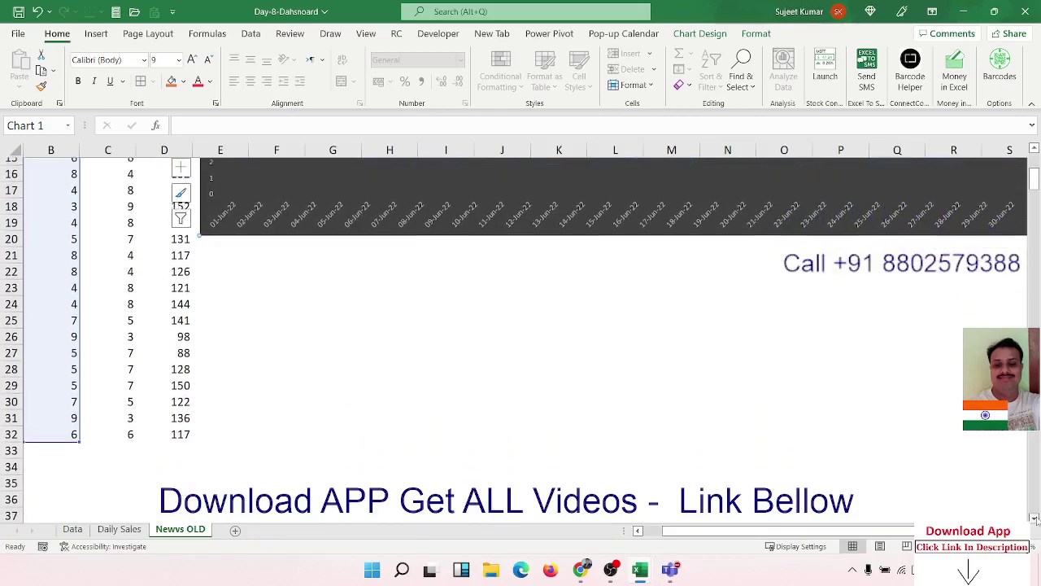
Step: Enlarge the second NEW Custmer chart downward to span roughly rows 21–35
{"action": "left_click", "coordinate": [216, 192]}
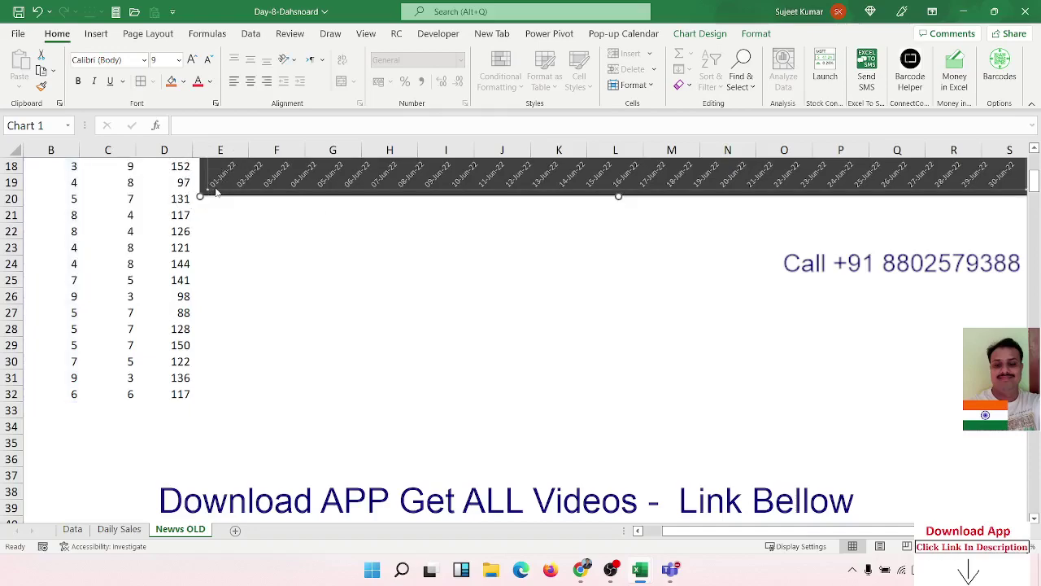
{"action": "left_click", "coordinate": [223, 189]}
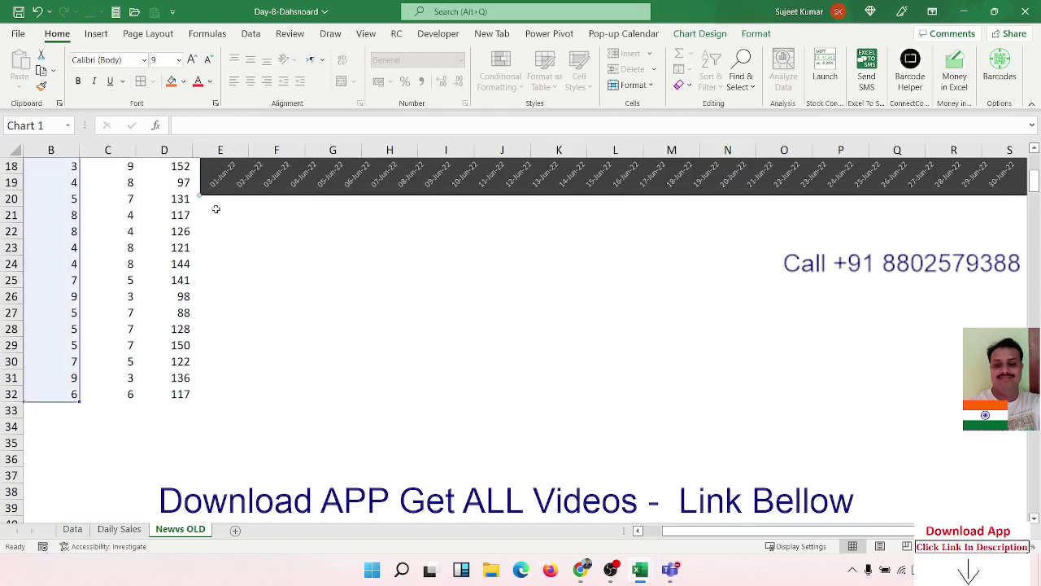
{"action": "left_click_drag", "start_coordinate": [206, 195], "coordinate": [210, 440]}
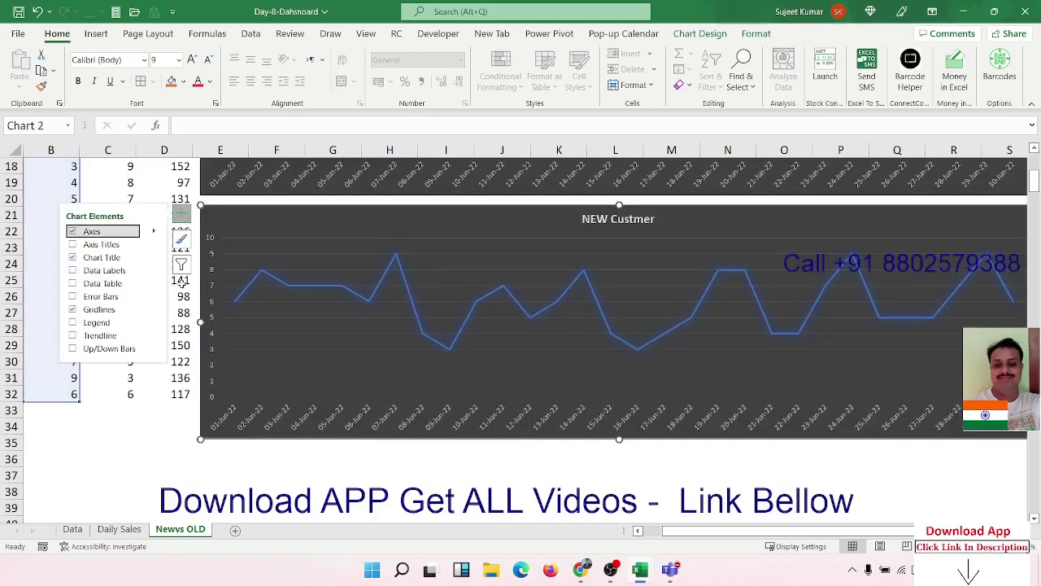
{"action": "left_click", "coordinate": [640, 531]}
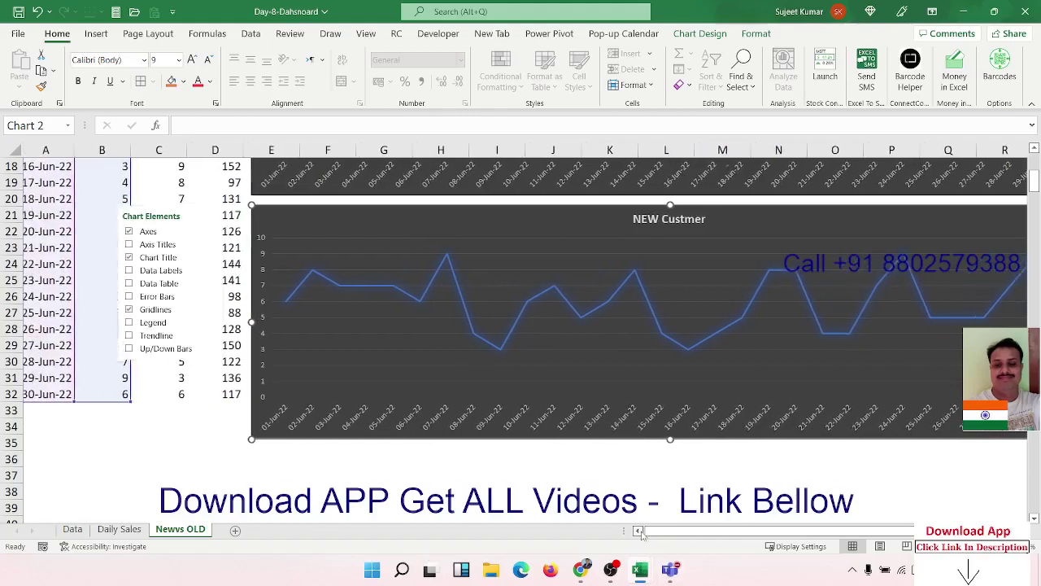
{"action": "left_click", "coordinate": [108, 443]}
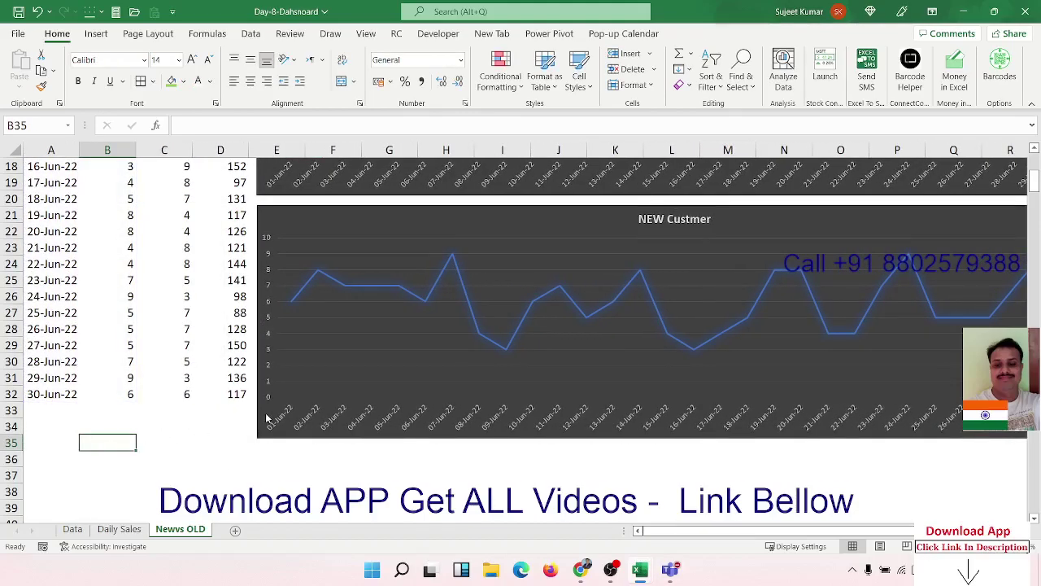
Step: Make the second chart plot the OLD counts in column C instead of column B
{"action": "left_click", "coordinate": [265, 415]}
{"action": "left_click", "coordinate": [404, 291]}
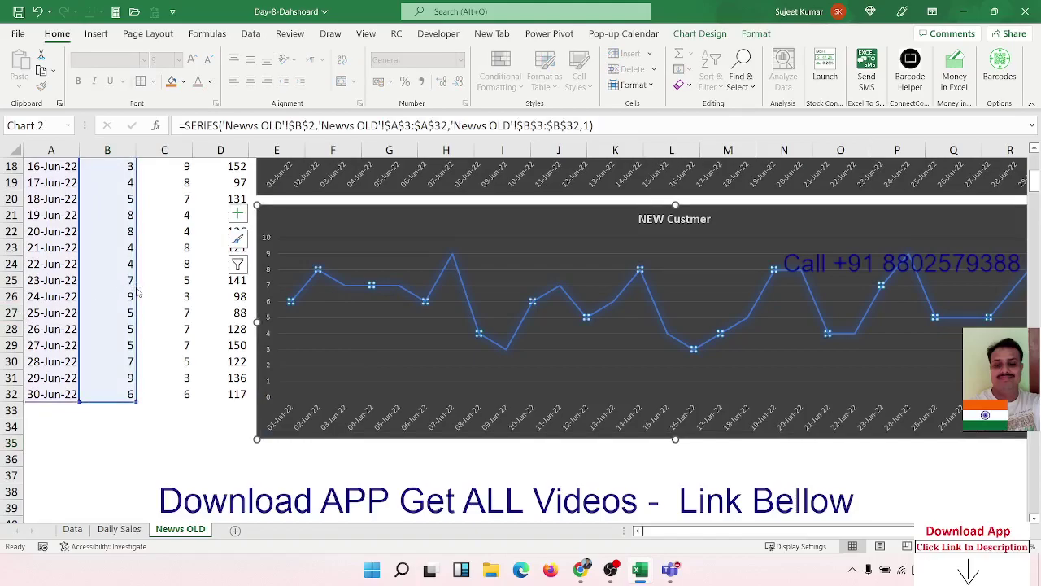
{"action": "mouse_move", "coordinate": [138, 292]}
{"action": "left_mouse_down"}
{"action": "mouse_move", "coordinate": [157, 294]}
{"action": "mouse_move", "coordinate": [161, 280]}
{"action": "left_mouse_up"}
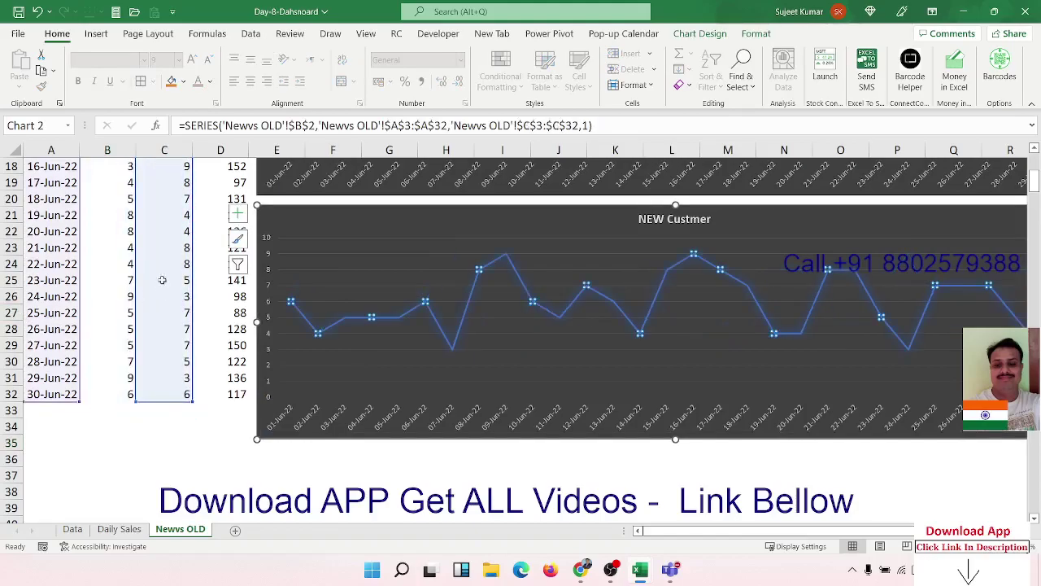
Step: Retitle the second chart 'OLD Custmer' and bring up its chart style choices
{"action": "left_click", "coordinate": [666, 226]}
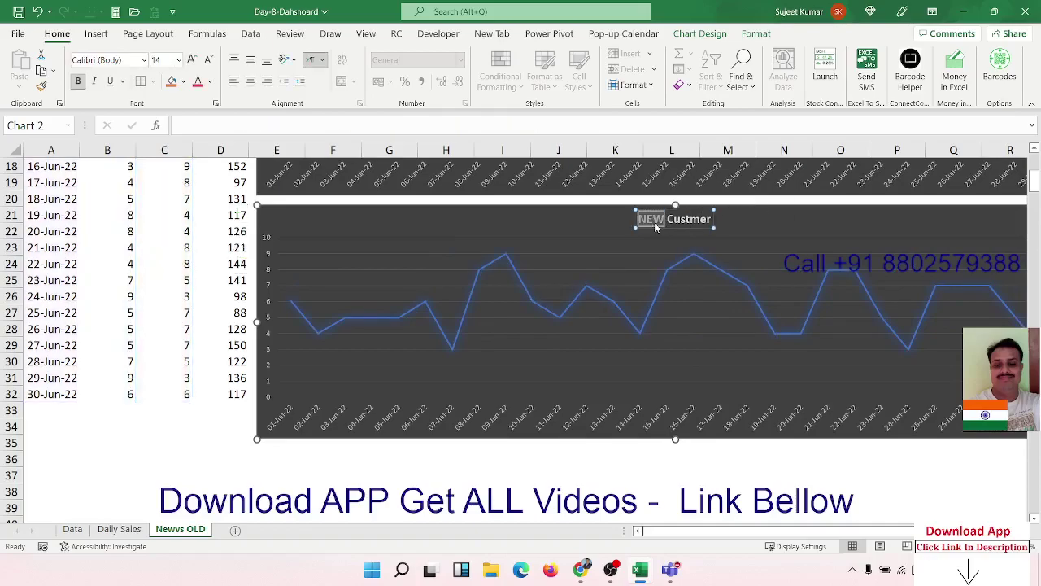
{"action": "type", "text": "OLD"}
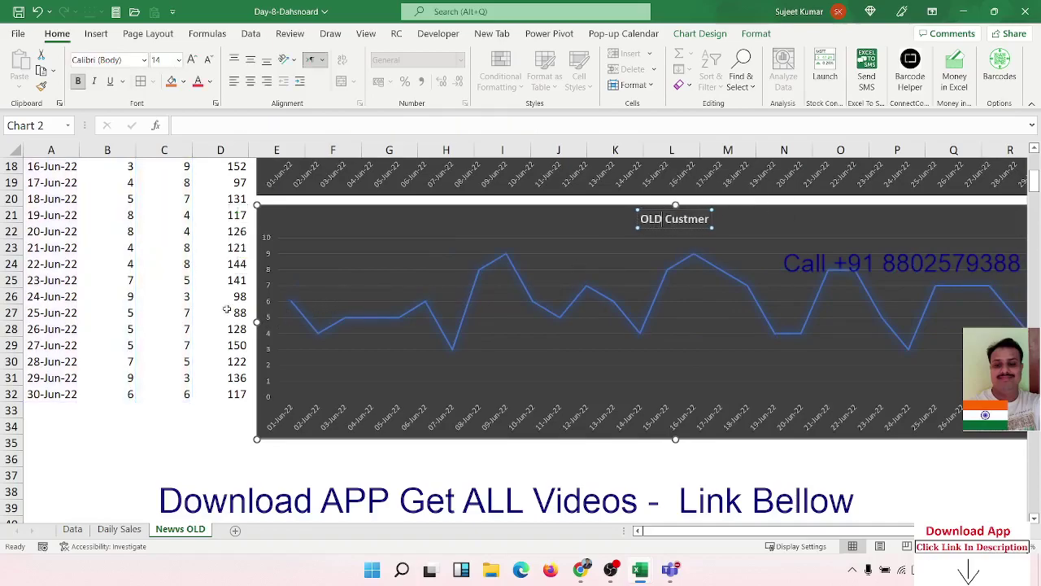
{"action": "left_click", "coordinate": [208, 302]}
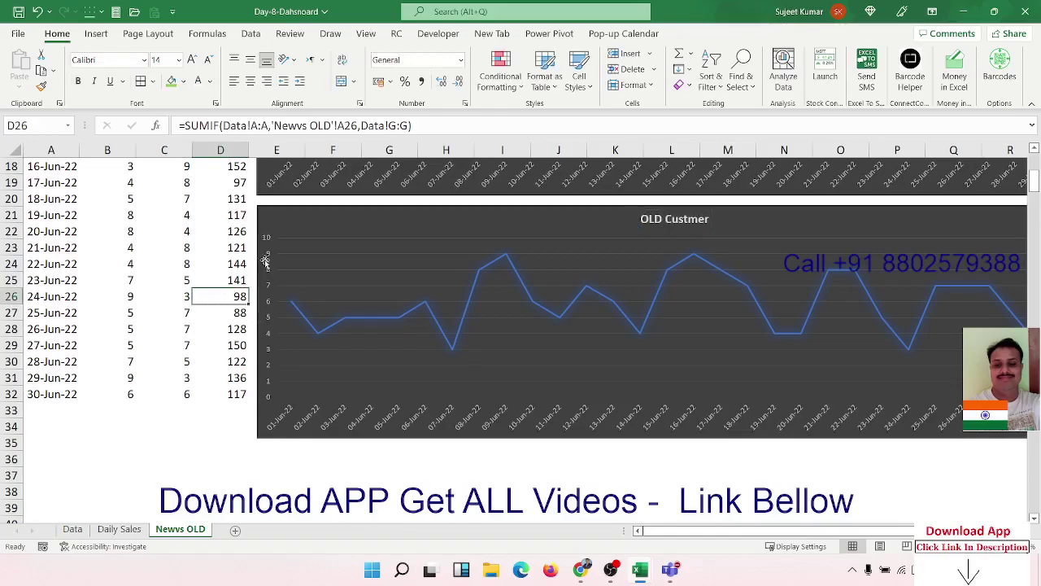
{"action": "left_click", "coordinate": [271, 226]}
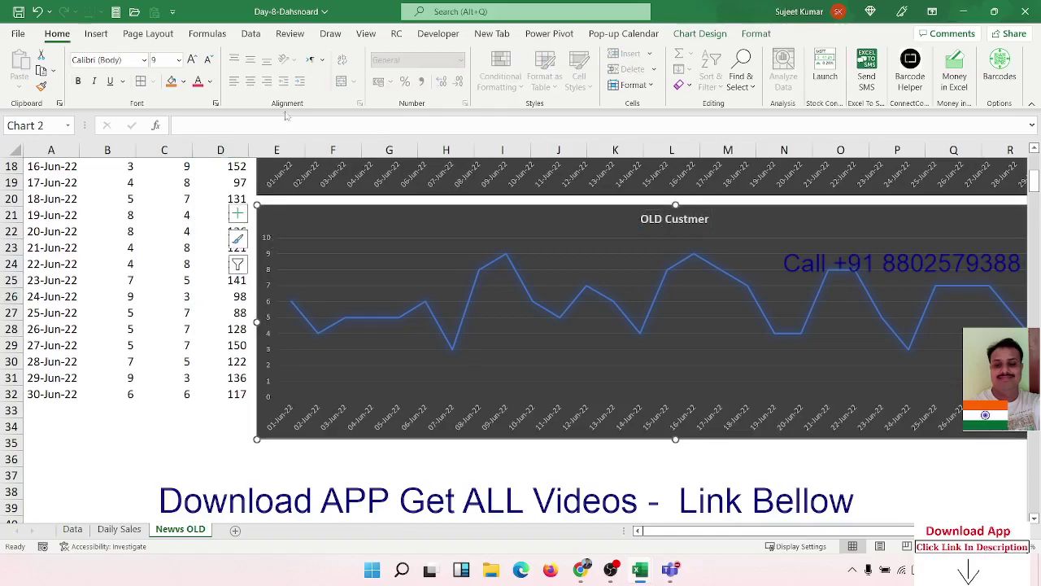
{"action": "left_click", "coordinate": [755, 37]}
{"action": "left_click", "coordinate": [687, 37]}
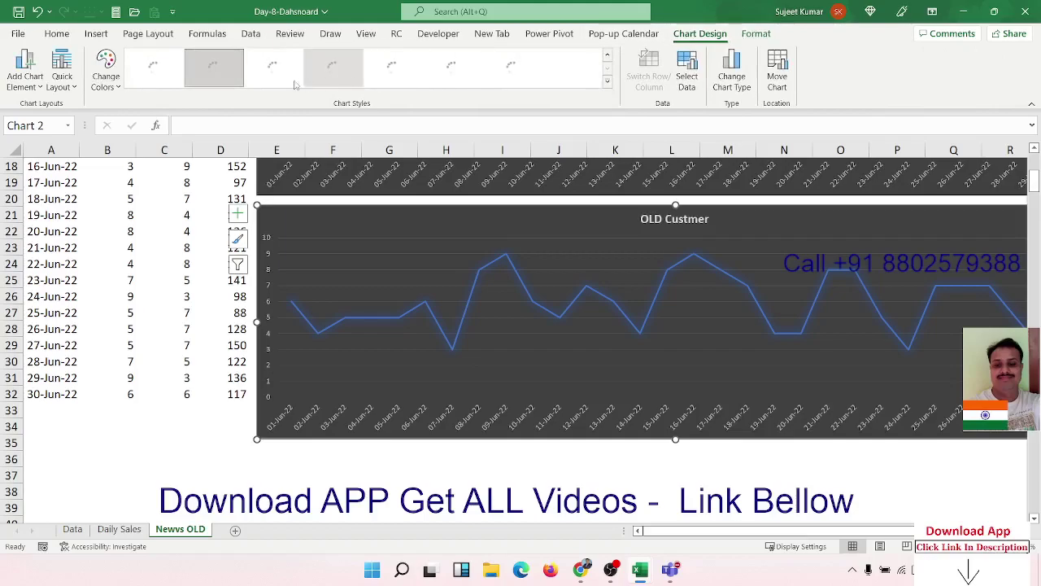
Step: Apply the blue chart style with data labels and nudge the OLD Custmer chart lower
{"action": "left_click", "coordinate": [335, 81]}
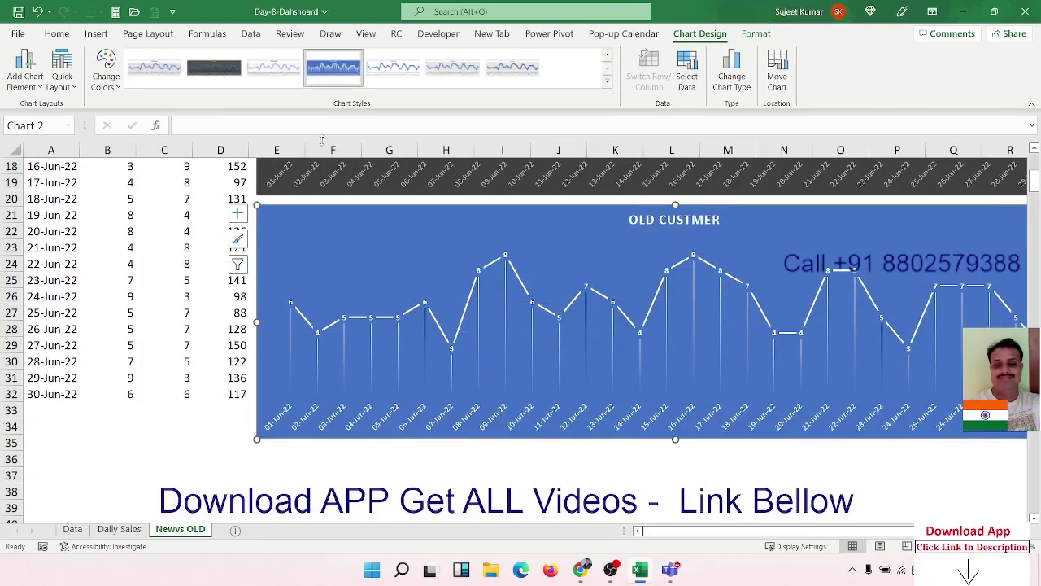
{"action": "left_click", "coordinate": [185, 462]}
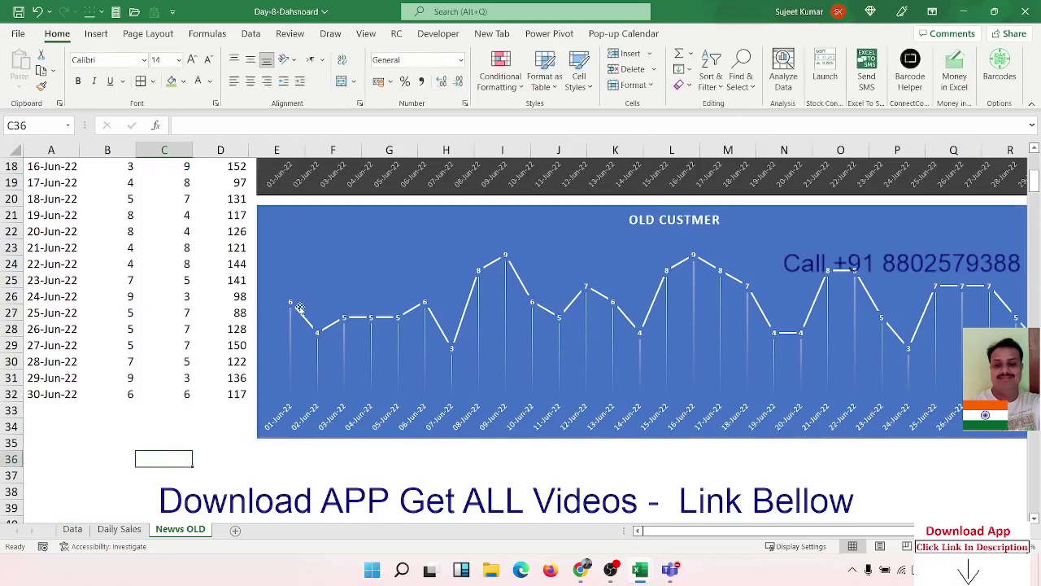
{"action": "mouse_move", "coordinate": [288, 215]}
{"action": "left_mouse_down"}
{"action": "mouse_move", "coordinate": [283, 241]}
{"action": "mouse_move", "coordinate": [292, 240]}
{"action": "left_mouse_up"}
Step: Merge K21:P21 and enter a bold, underlined 'Old Customer' heading
{"action": "left_click", "coordinate": [633, 213]}
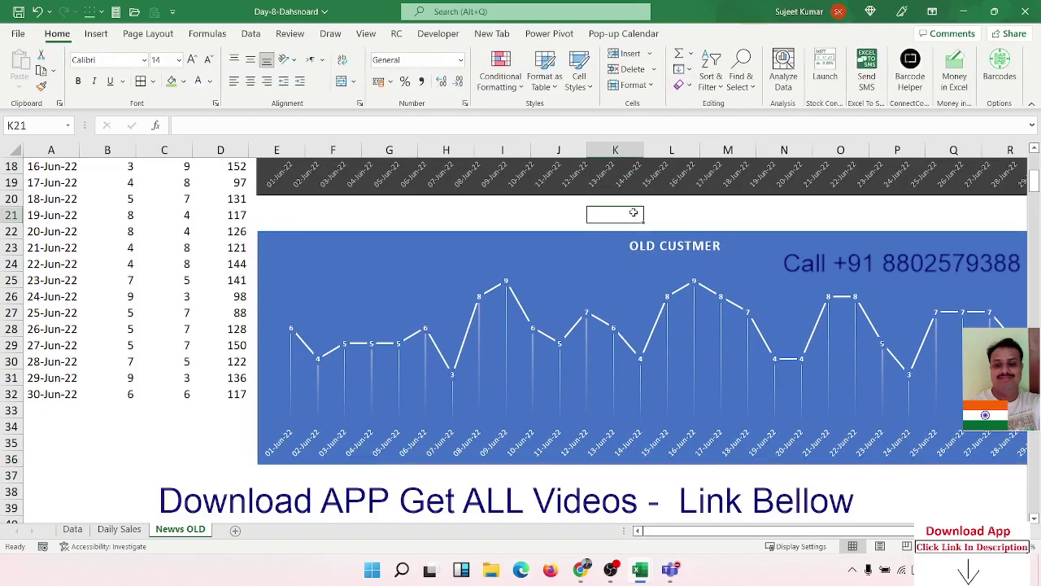
{"action": "key", "text": "shift+Right"}
{"action": "key", "text": "shift+Right"}
{"action": "key", "text": "shift+Right"}
{"action": "key", "text": "shift+Right"}
{"action": "key", "text": "shift+Right"}
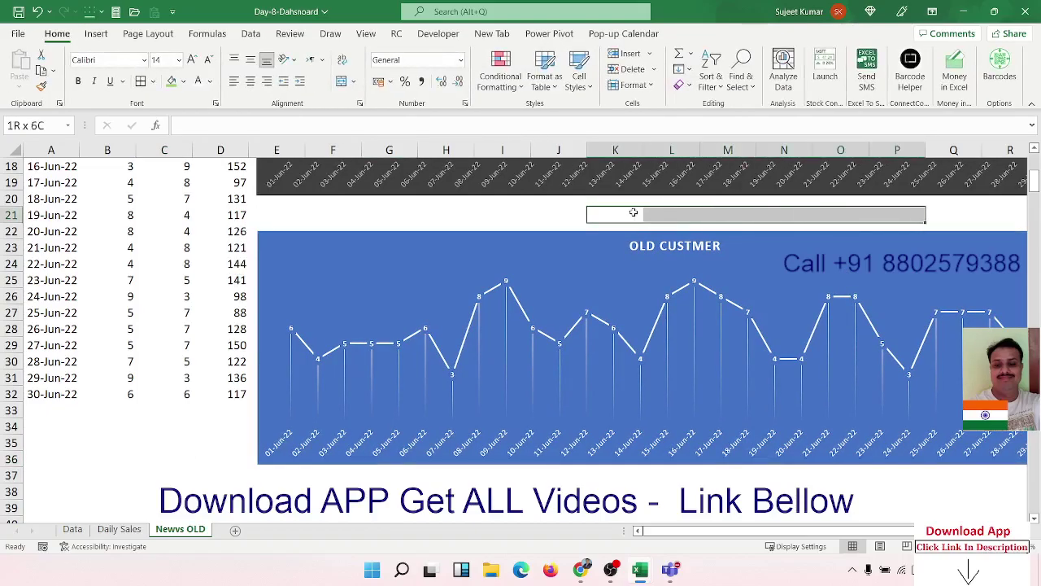
{"action": "left_click", "coordinate": [341, 81]}
{"action": "type", "text": "Old "}
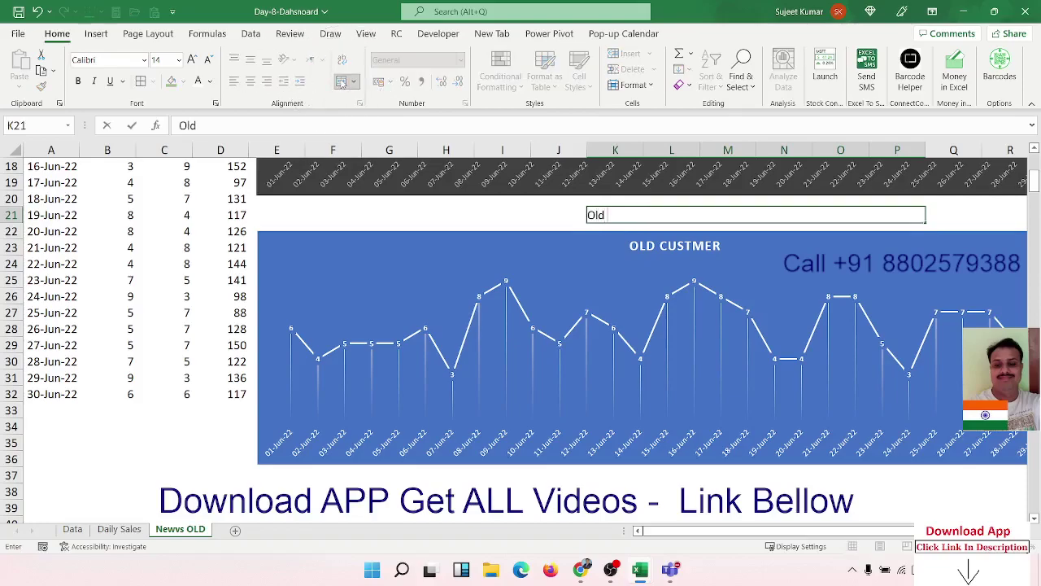
{"action": "type", "text": "Custo"}
{"action": "type", "text": "mer"}
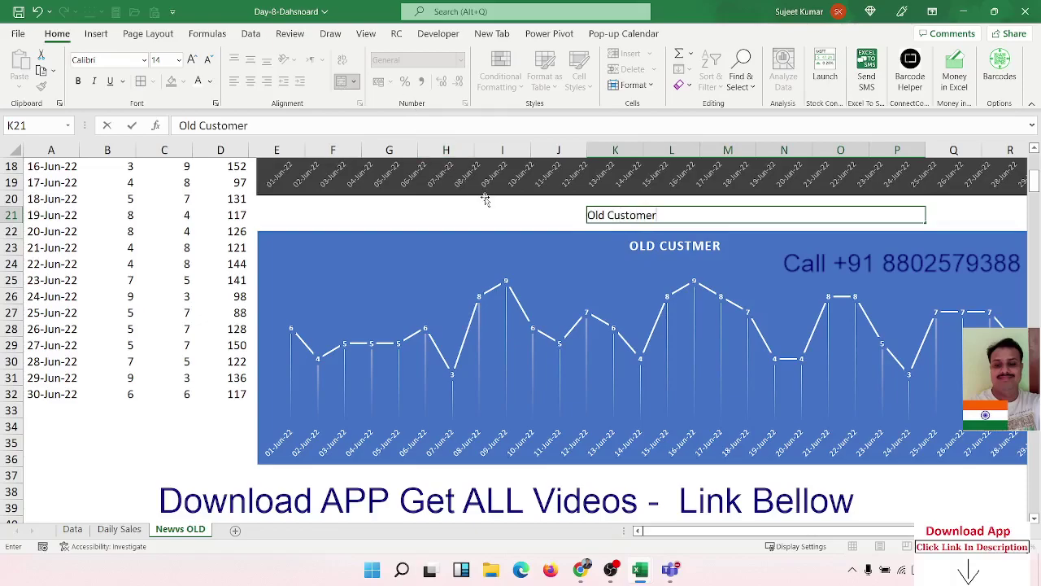
{"action": "left_click", "coordinate": [483, 196]}
{"action": "left_click", "coordinate": [629, 214]}
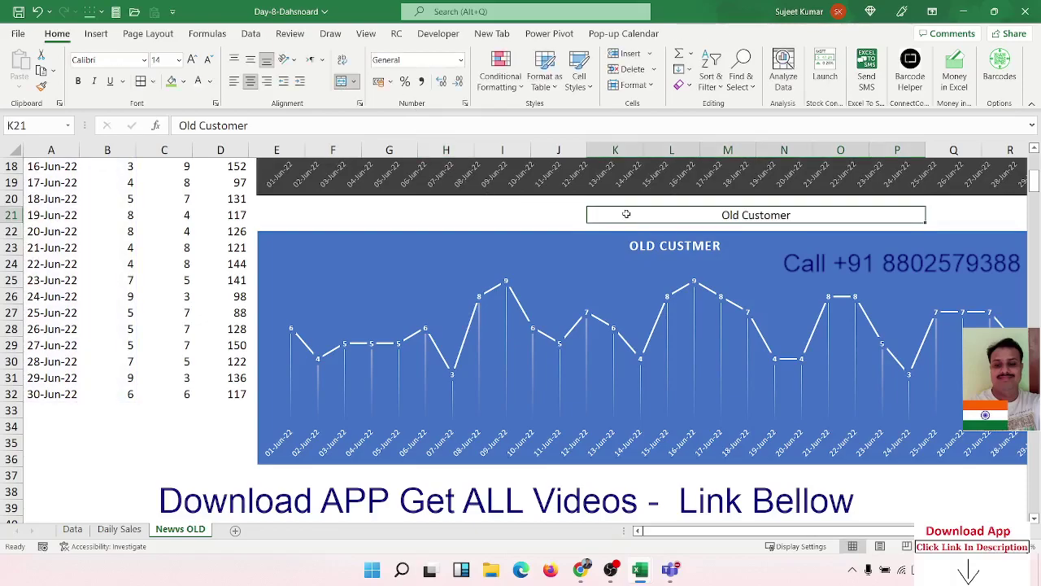
{"action": "key", "text": "ctrl+b"}
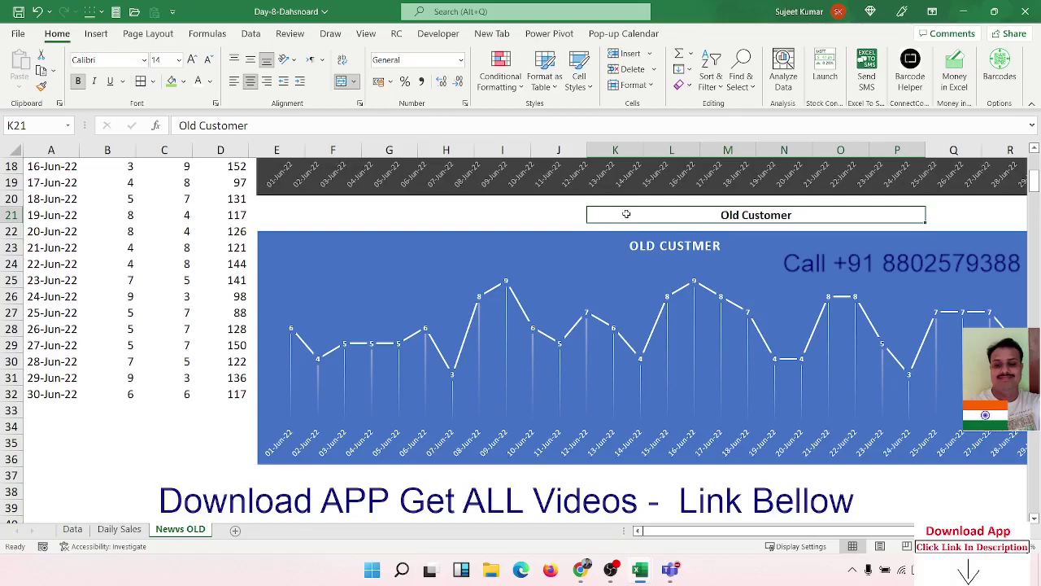
{"action": "key", "text": "ctrl+u"}
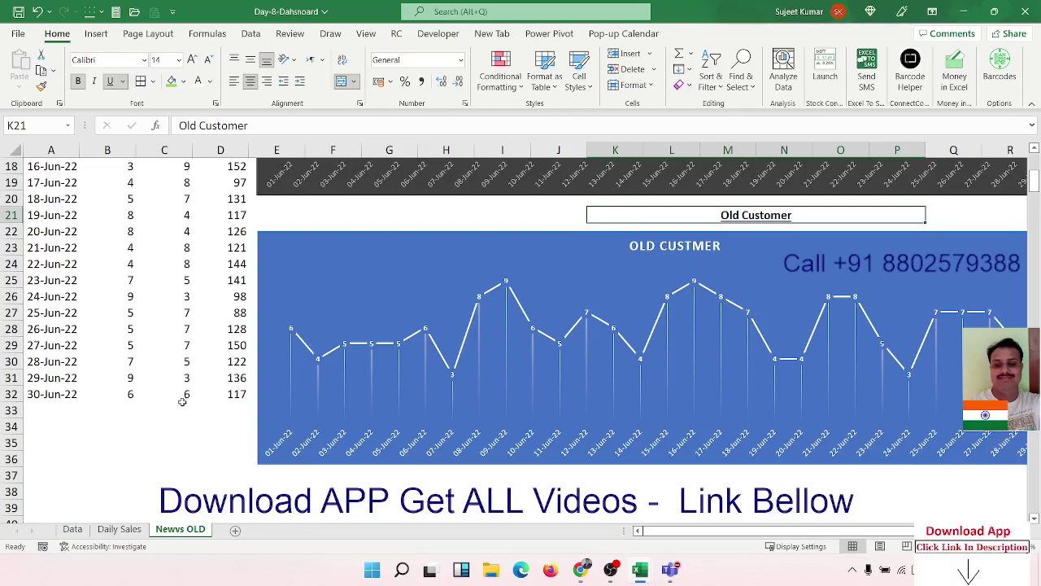
Step: Select the data table from D32 up to its header row
{"action": "left_click", "coordinate": [220, 394]}
{"action": "key", "text": "ctrl+shift+Left"}
{"action": "key", "text": "ctrl+shift+Up"}
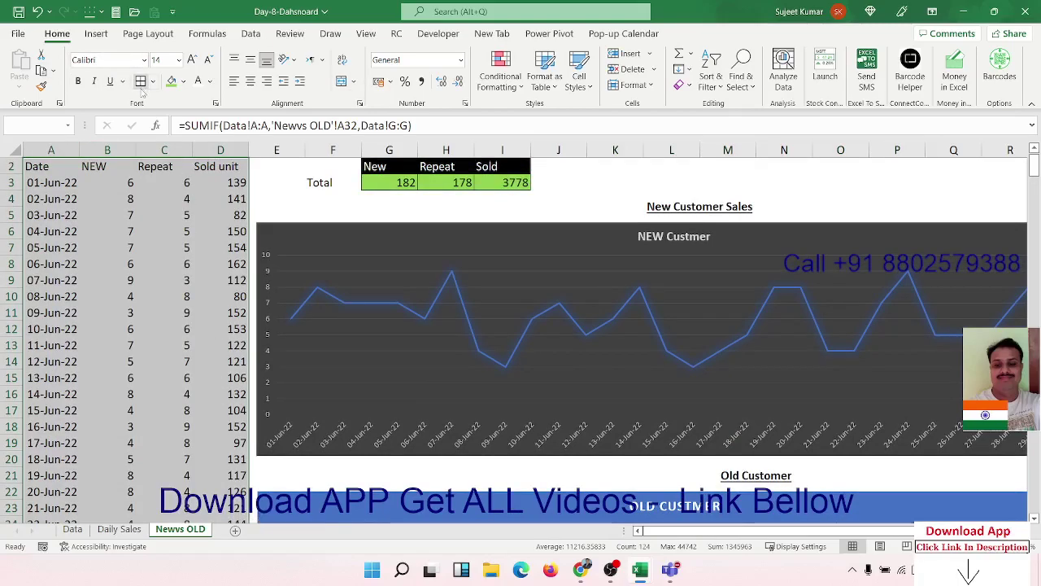
Step: Fill the header row A2:D2 with black and add a new blank sheet, Sheet4
{"action": "key", "text": "ctrl+BackSpace"}
{"action": "key", "text": "ctrl+Up"}
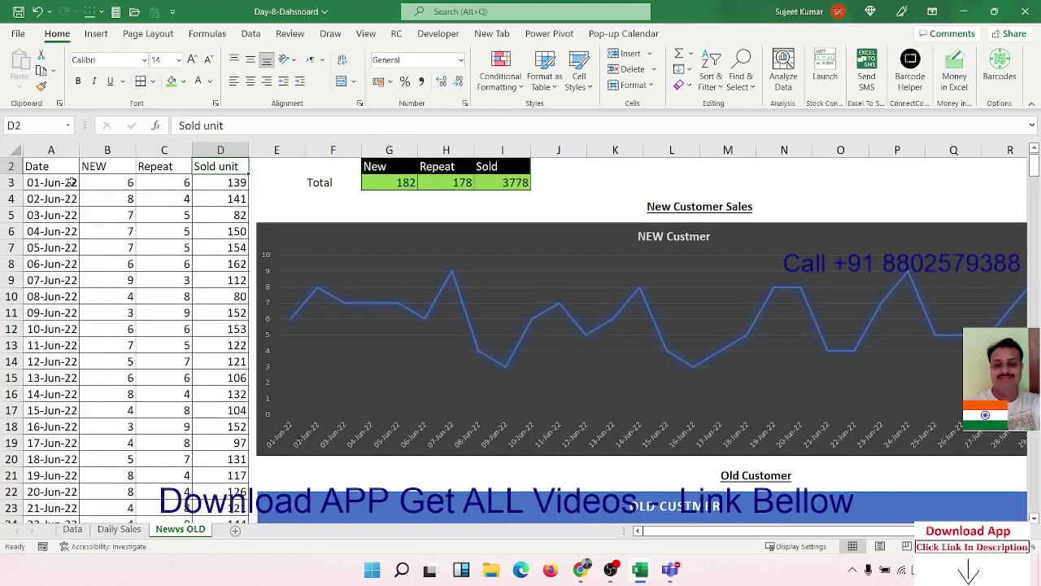
{"action": "key", "text": "ctrl+shift+Left"}
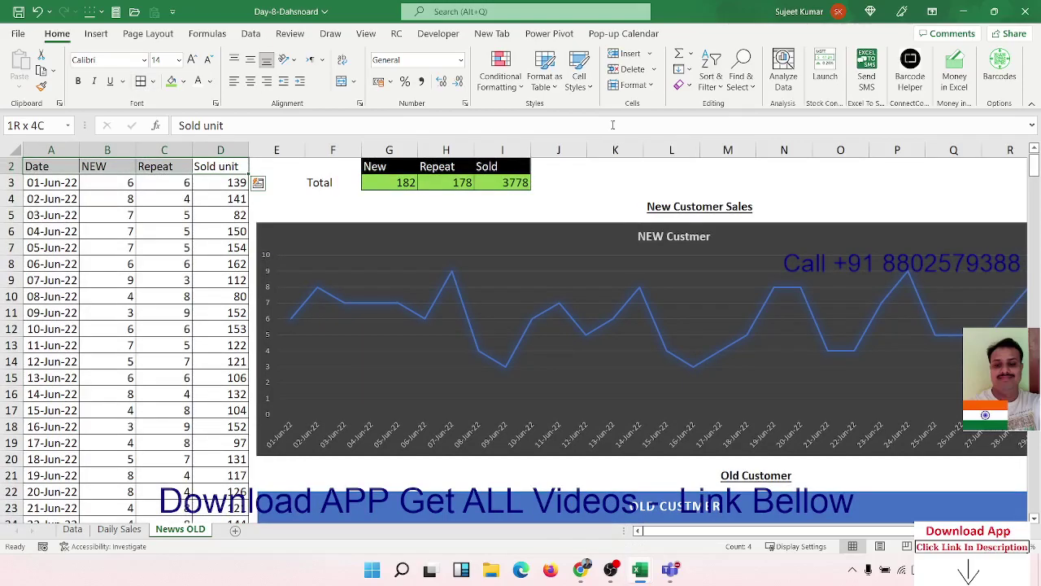
{"action": "left_click", "coordinate": [183, 81]}
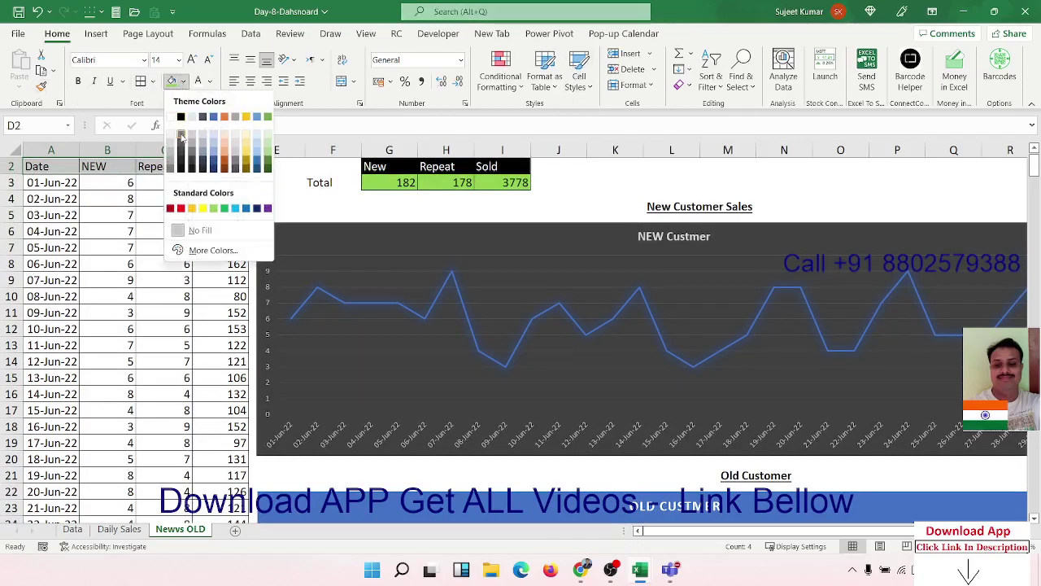
{"action": "left_click", "coordinate": [180, 116]}
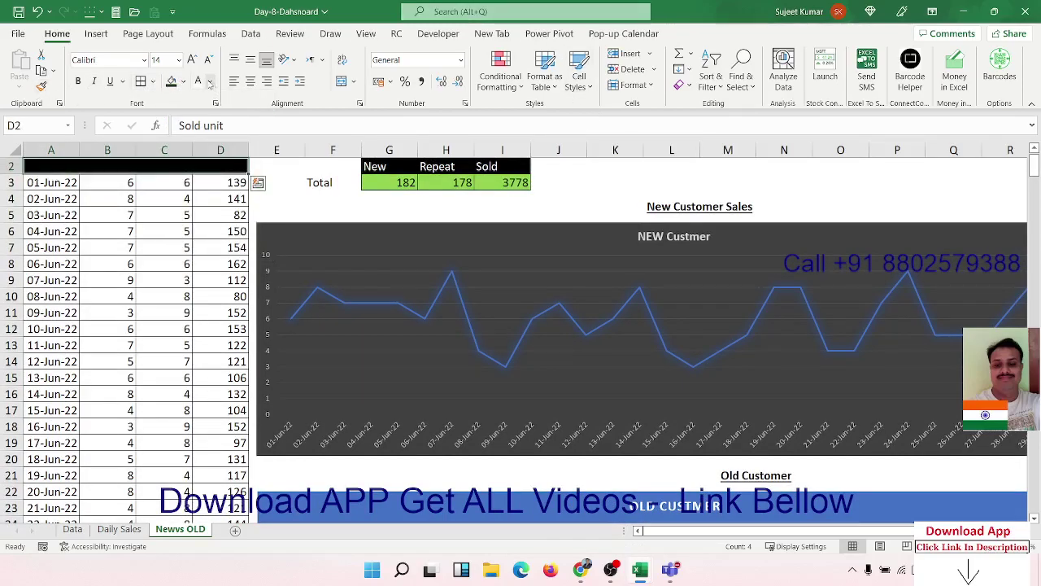
{"action": "left_click", "coordinate": [197, 81]}
{"action": "left_click", "coordinate": [103, 278]}
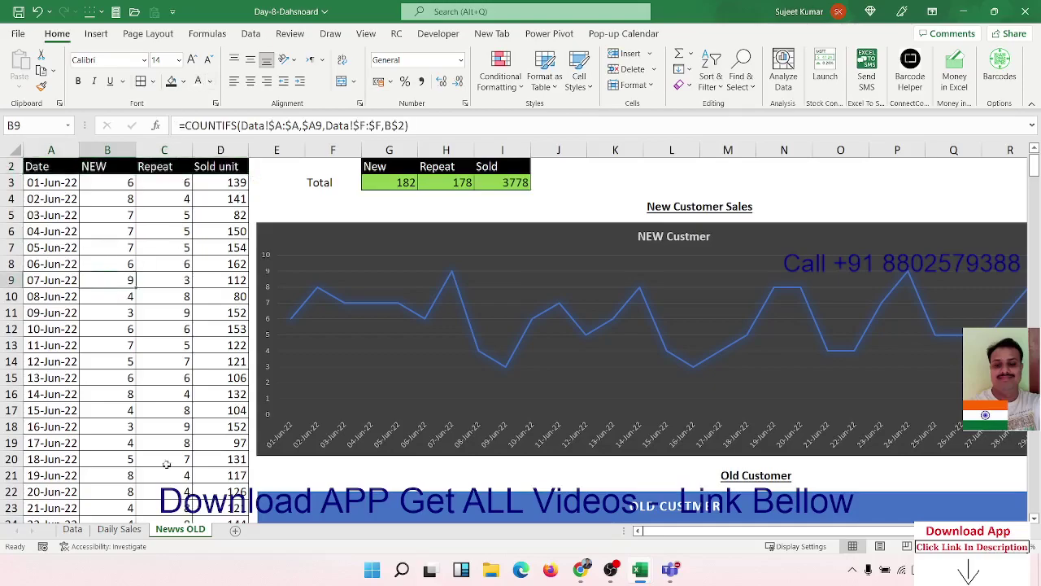
{"action": "left_click", "coordinate": [235, 529]}
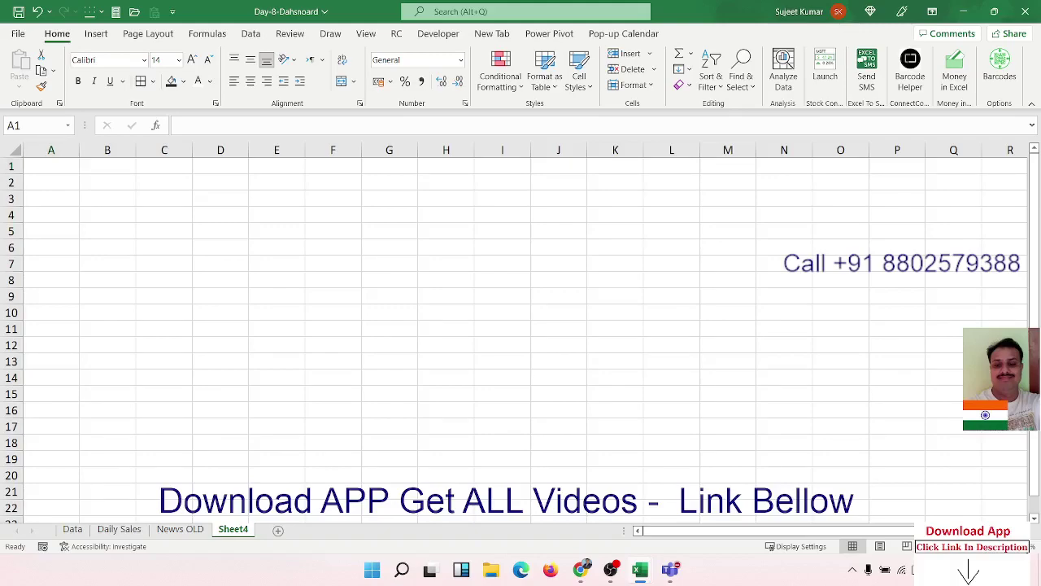
Step: Rename Sheet4 to 'Sales-by-Region'
{"action": "double_click", "coordinate": [233, 529]}
{"action": "type", "text": "Sales-by-Region"}
{"action": "left_click", "coordinate": [231, 478]}
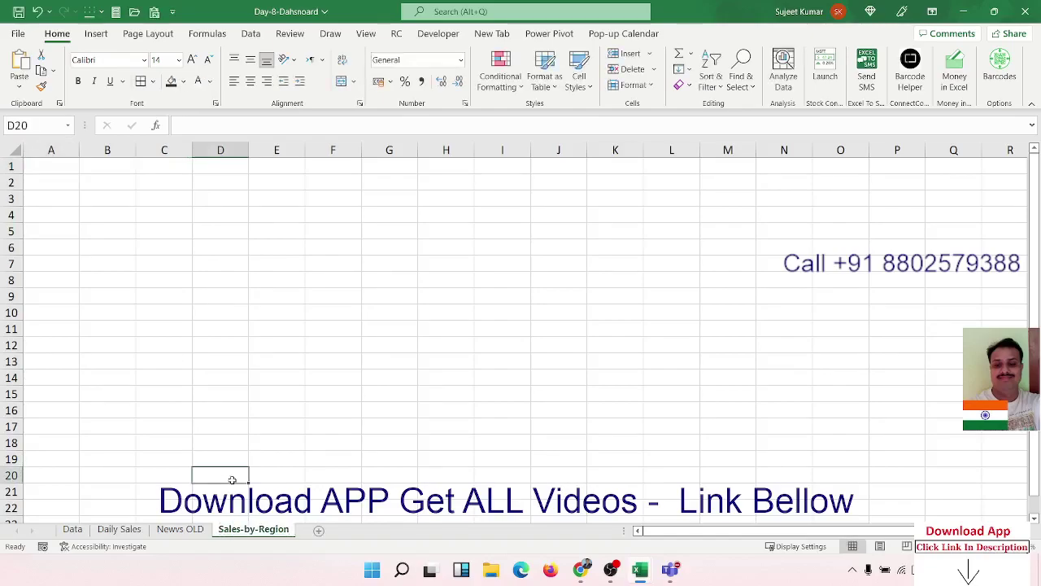
Step: Copy the whole Region column from the Data sheet
{"action": "left_click", "coordinate": [70, 529]}
{"action": "left_click", "coordinate": [171, 233]}
{"action": "key", "text": "ctrl+Up"}
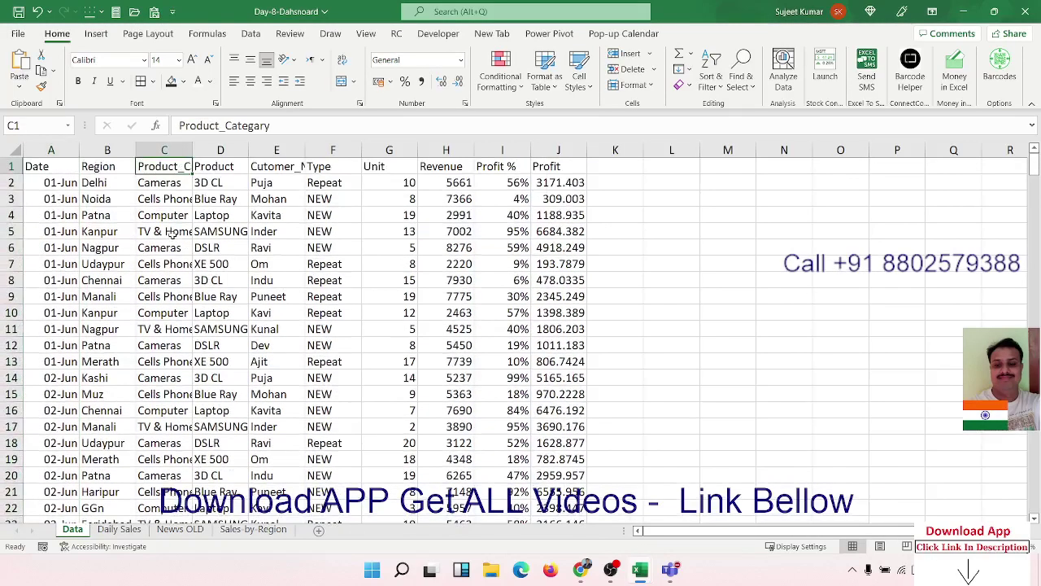
{"action": "key", "text": "Left"}
{"action": "key", "text": "Left"}
{"action": "key", "text": "Right"}
{"action": "key", "text": "ctrl+shift+Down"}
{"action": "key", "text": "ctrl+c"}
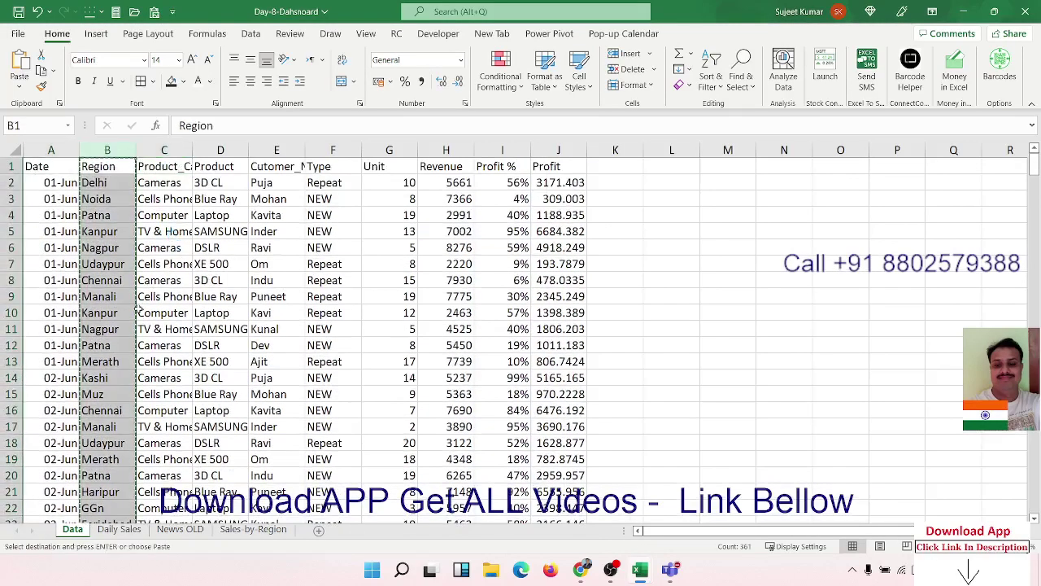
Step: Paste the Region values into cell A1 of Sales-by-Region
{"action": "left_click", "coordinate": [260, 533]}
{"action": "left_click", "coordinate": [63, 167]}
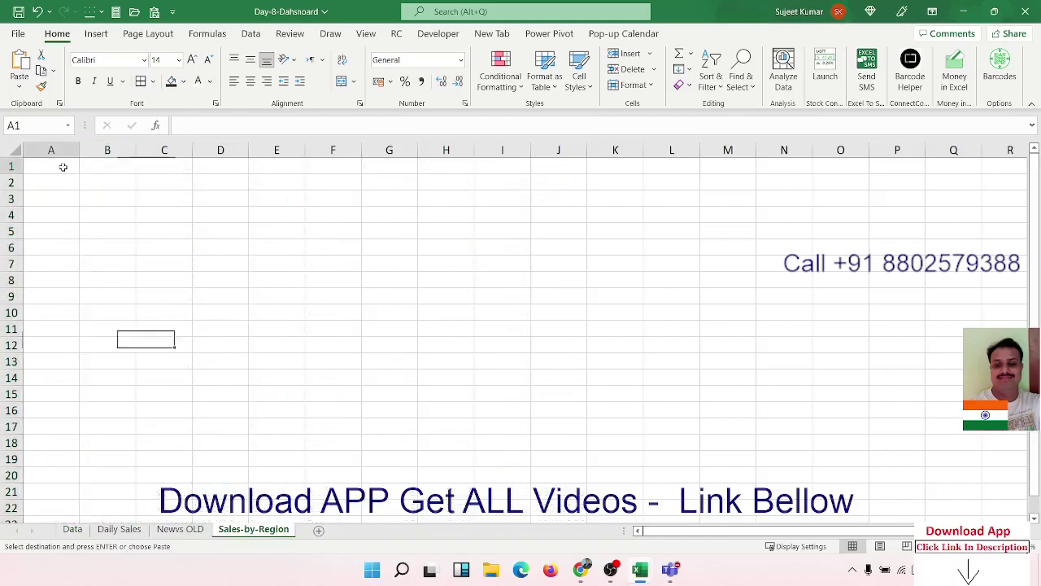
{"action": "key", "text": "ctrl+v"}
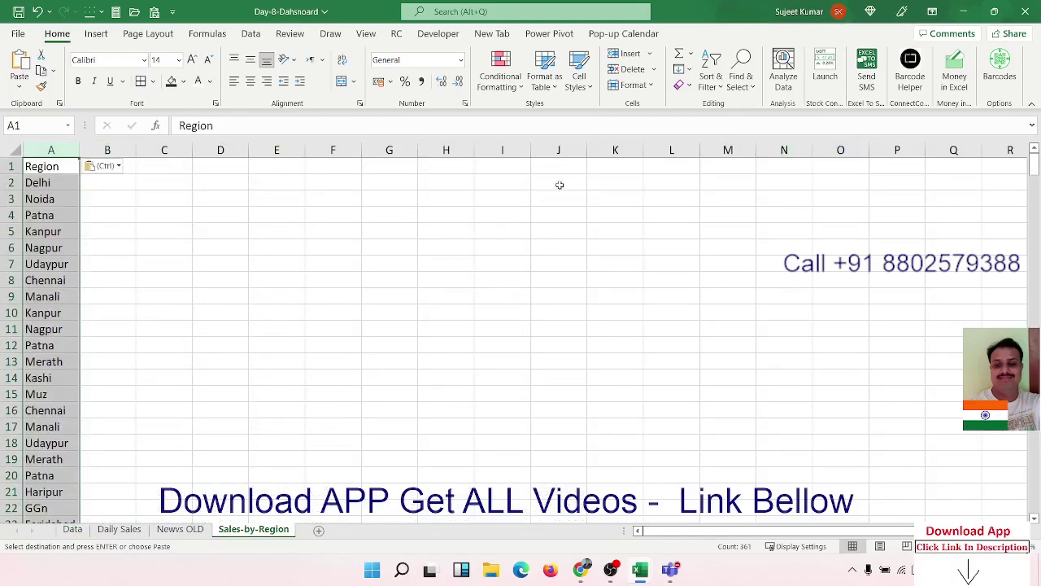
{"action": "left_click", "coordinate": [250, 33]}
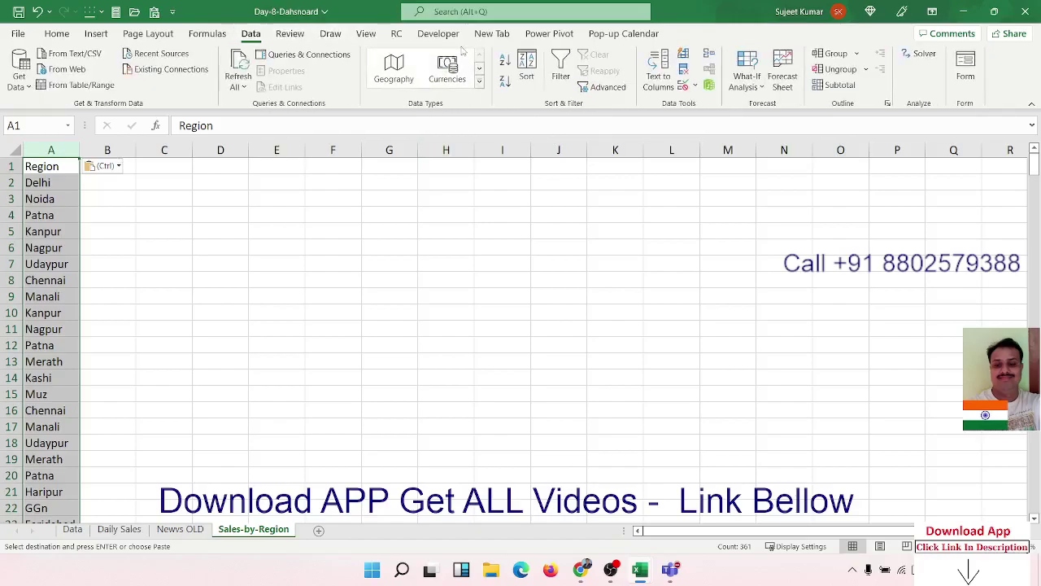
Step: Remove duplicate entries from the Region list in column A
{"action": "left_click", "coordinate": [685, 71]}
{"action": "left_click", "coordinate": [407, 365]}
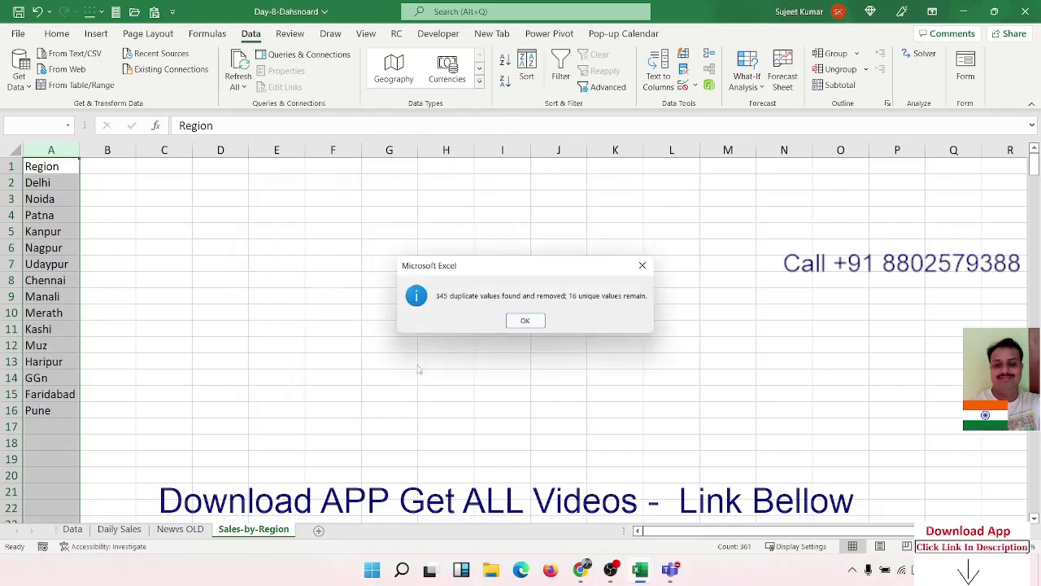
{"action": "left_click", "coordinate": [527, 321]}
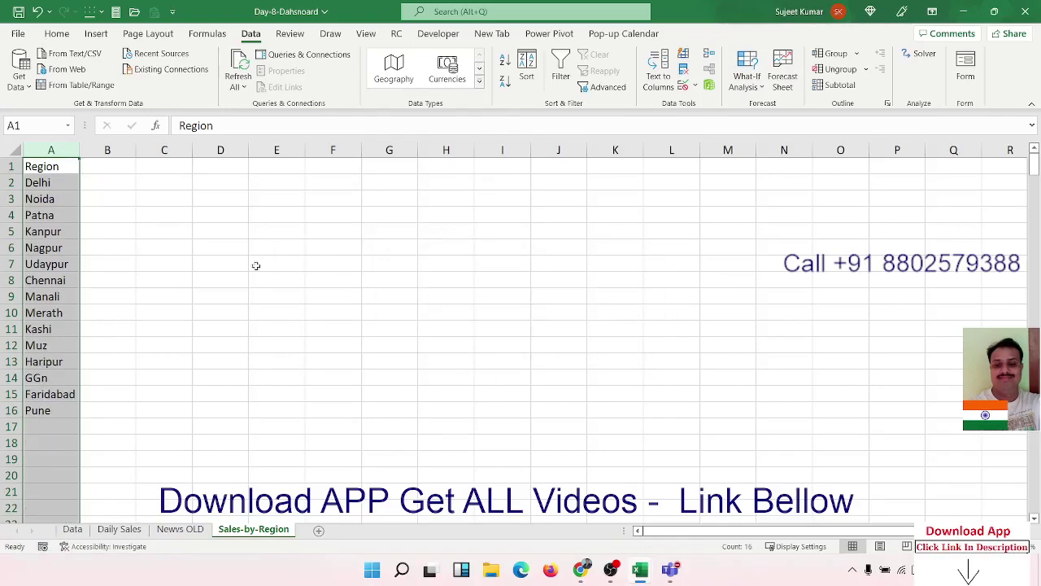
Step: Autofit column A and select the region list A1:A16
{"action": "double_click", "coordinate": [81, 150]}
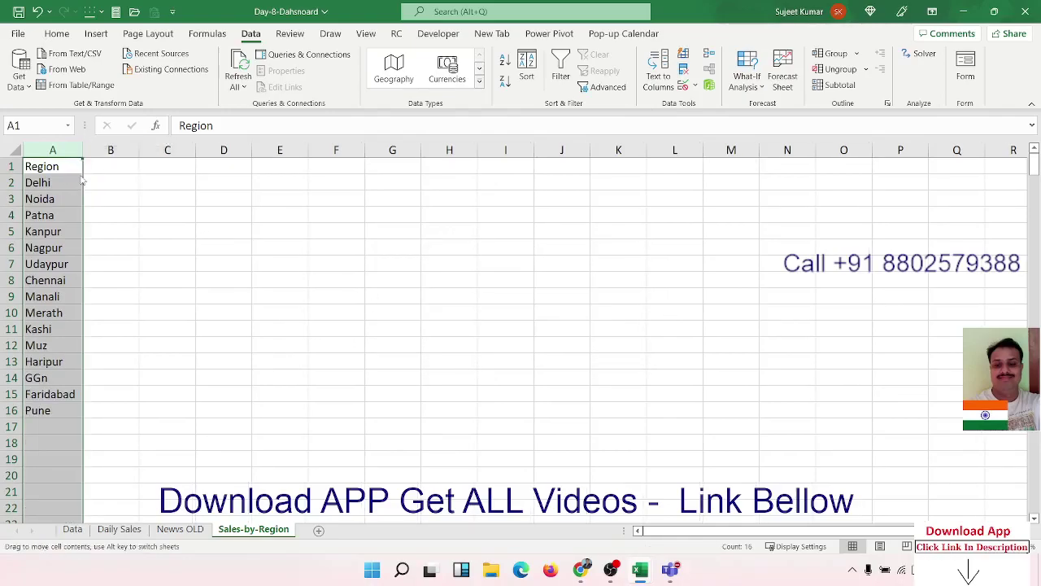
{"action": "left_click", "coordinate": [80, 177]}
{"action": "key", "text": "ctrl+Down"}
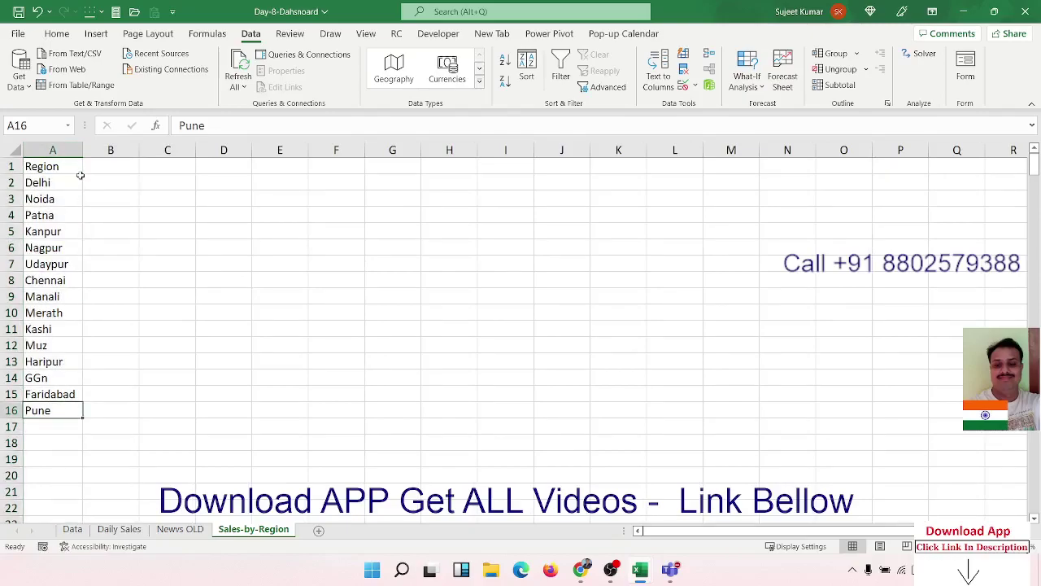
{"action": "key", "text": "Up"}
{"action": "key", "text": "Up"}
{"action": "key", "text": "Up"}
{"action": "key", "text": "Up"}
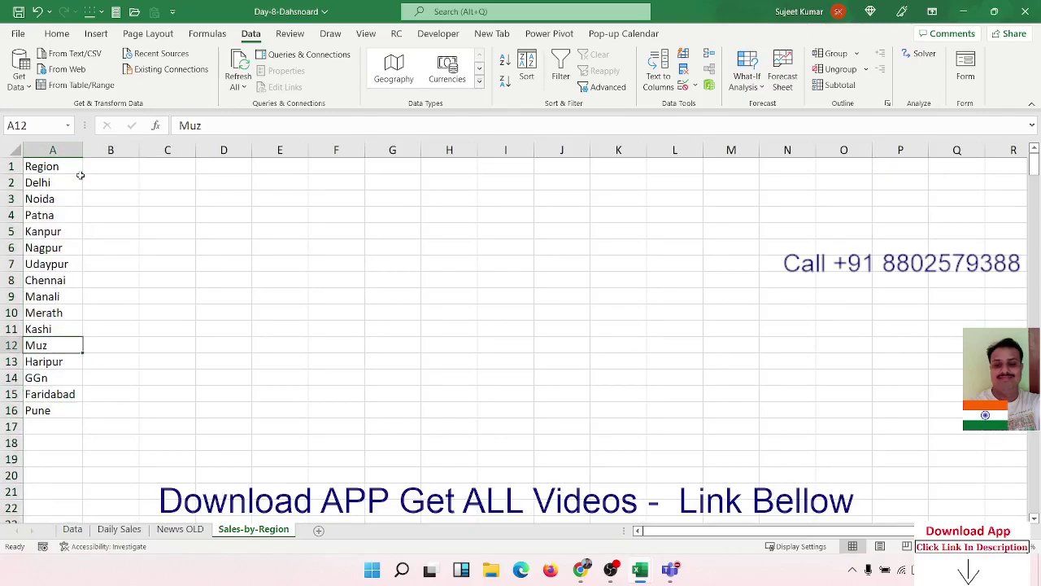
{"action": "key", "text": "Up"}
{"action": "key", "text": "Up"}
{"action": "key", "text": "ctrl+Up"}
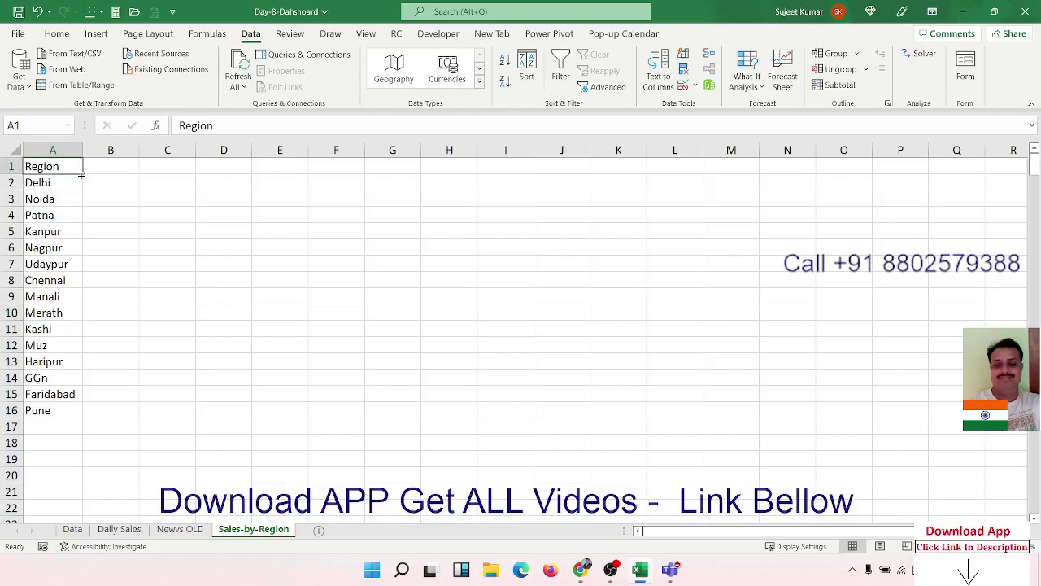
{"action": "key", "text": "ctrl+shift+Down"}
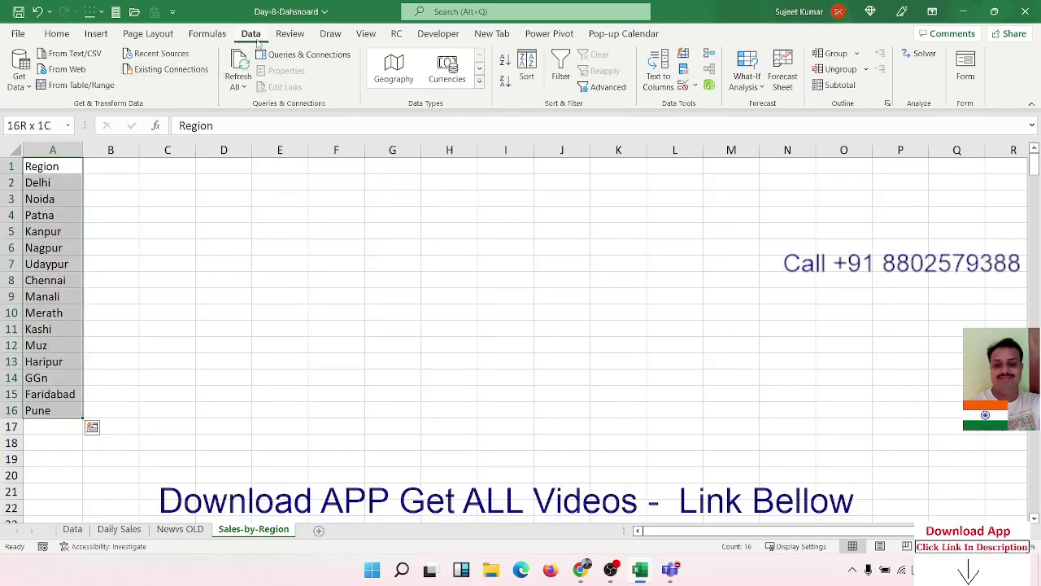
Step: Convert the region names to Geography data and resolve Muz to Muzaffarpur
{"action": "left_click", "coordinate": [480, 83]}
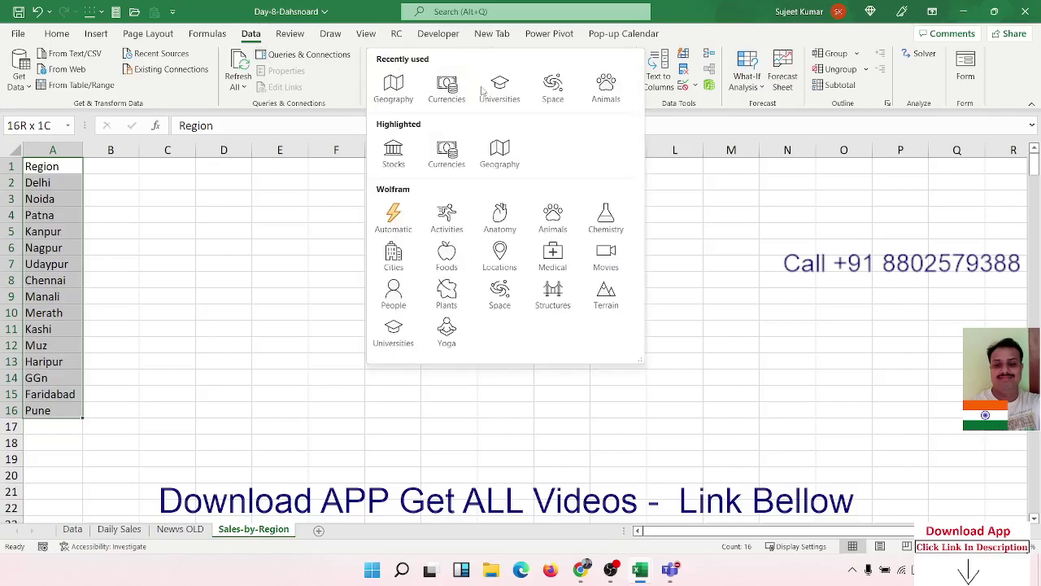
{"action": "left_click", "coordinate": [393, 88]}
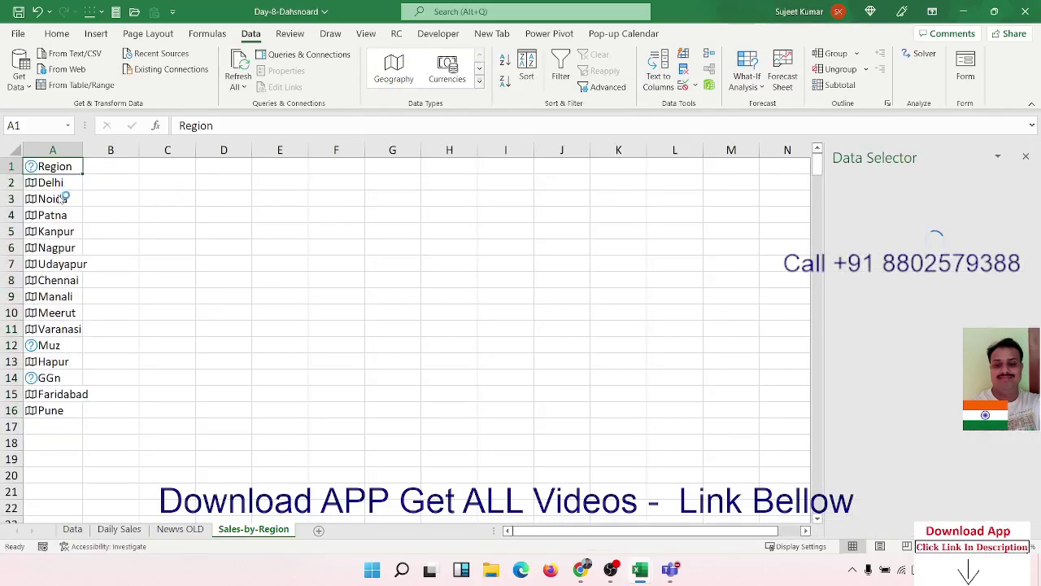
{"action": "left_click", "coordinate": [32, 347]}
{"action": "left_click", "coordinate": [948, 224]}
{"action": "type", "text": "Muzafarpur"}
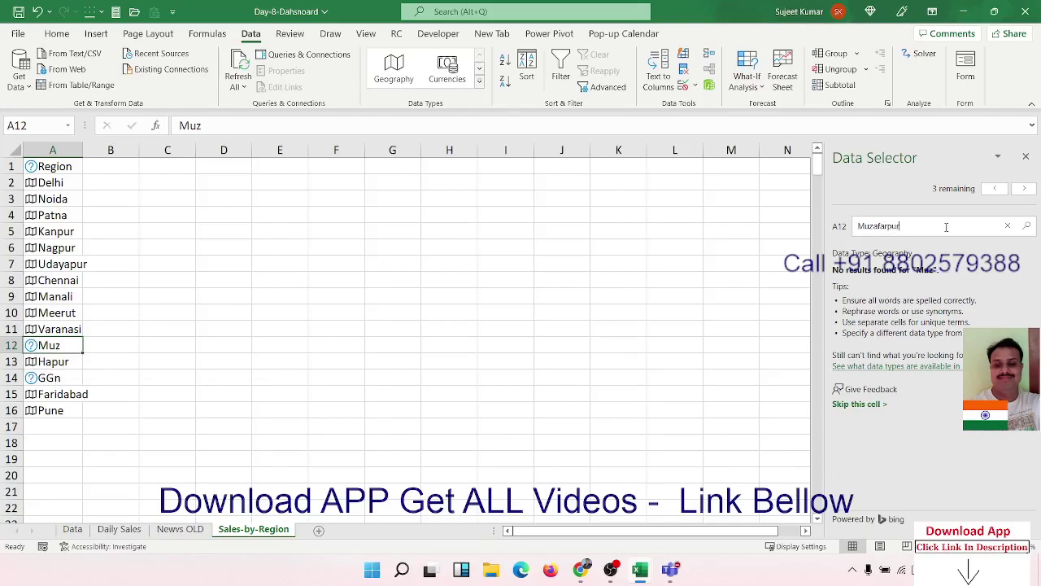
{"action": "key", "text": "Return"}
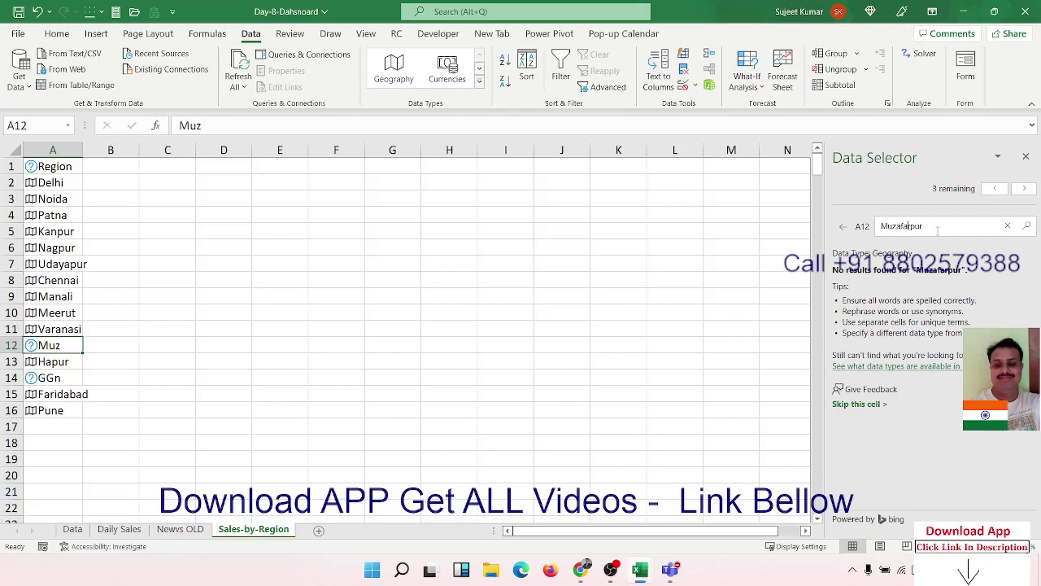
{"action": "type", "text": "f"}
{"action": "key", "text": "Return"}
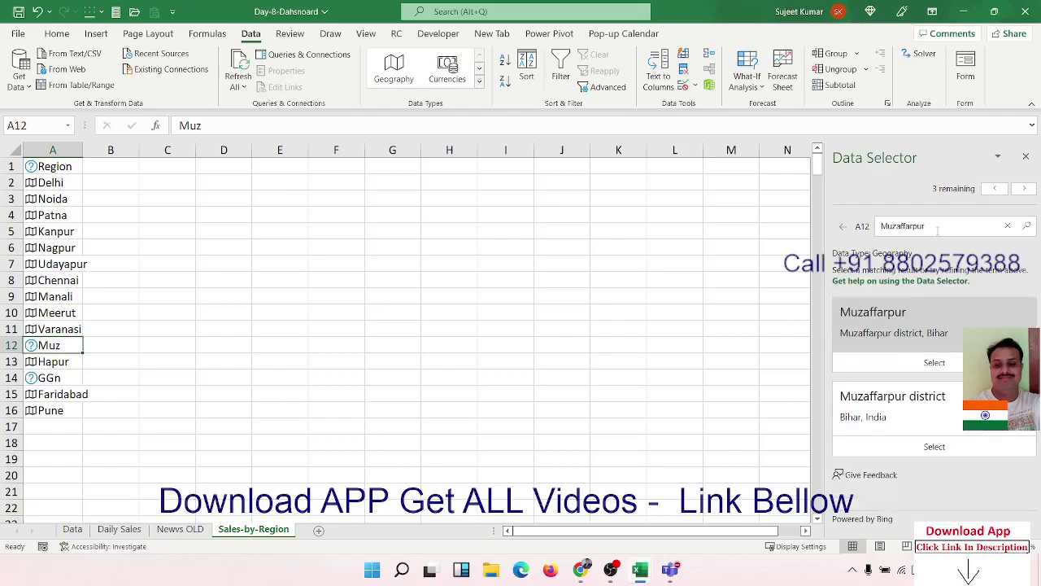
{"action": "left_click", "coordinate": [934, 362]}
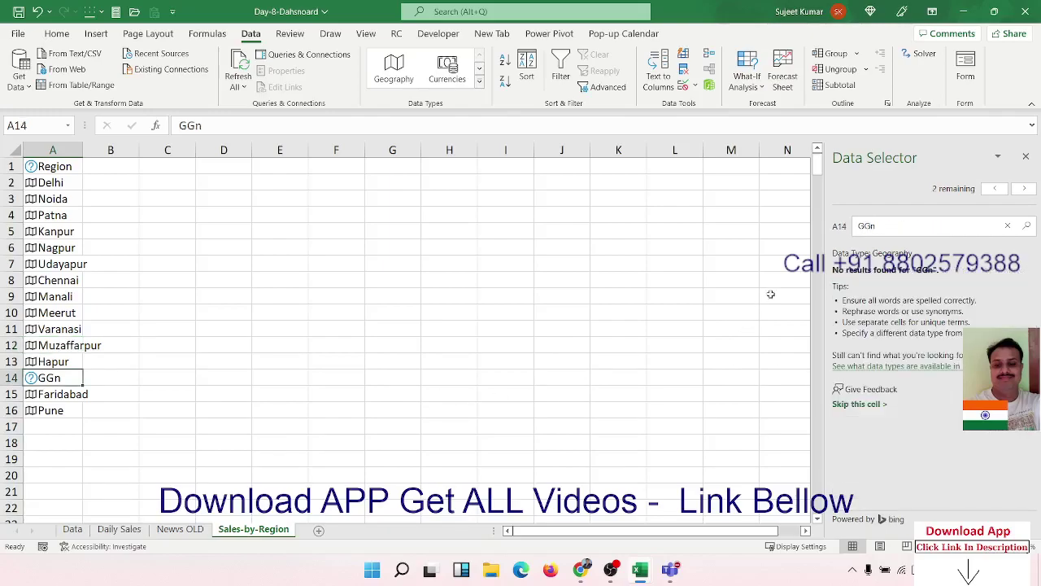
Step: Resolve GGn to Gurugram and autofit column A to the longer names
{"action": "left_click_drag", "start_coordinate": [881, 230], "coordinate": [700, 228]}
{"action": "type", "text": "Gurgram"}
{"action": "key", "text": "Return"}
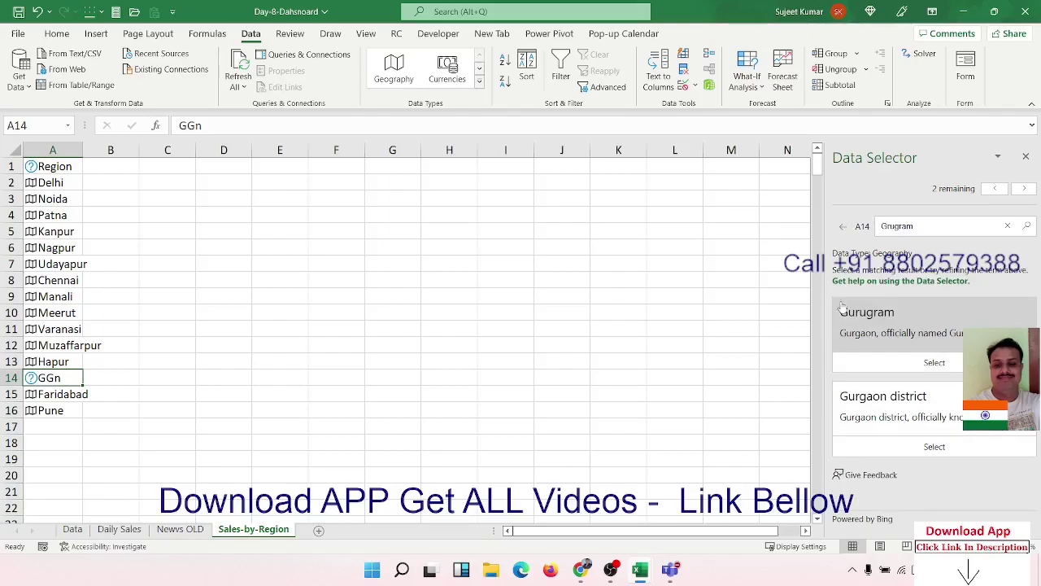
{"action": "left_click", "coordinate": [934, 362]}
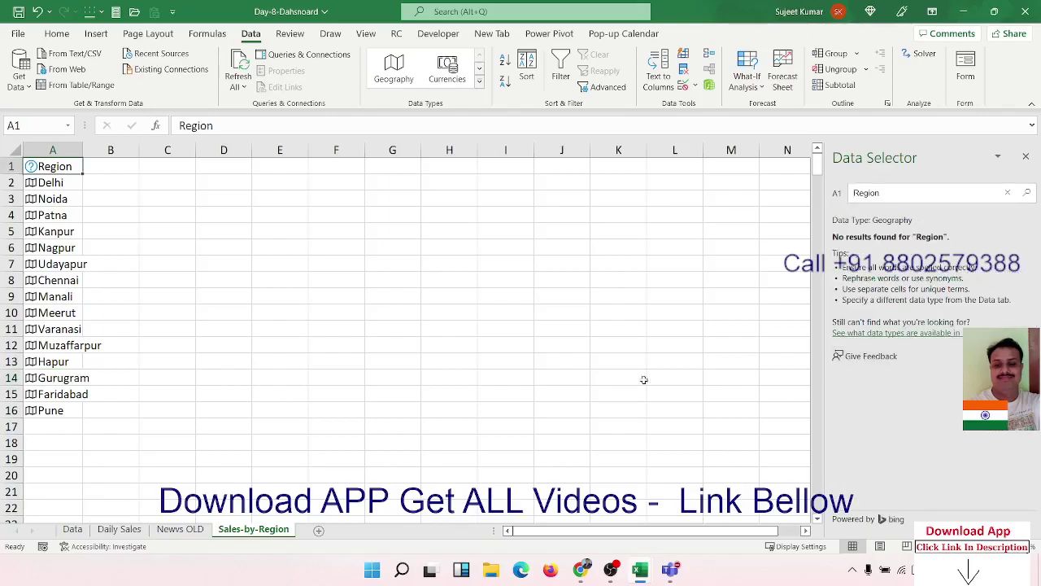
{"action": "left_click", "coordinate": [97, 329]}
{"action": "double_click", "coordinate": [84, 147]}
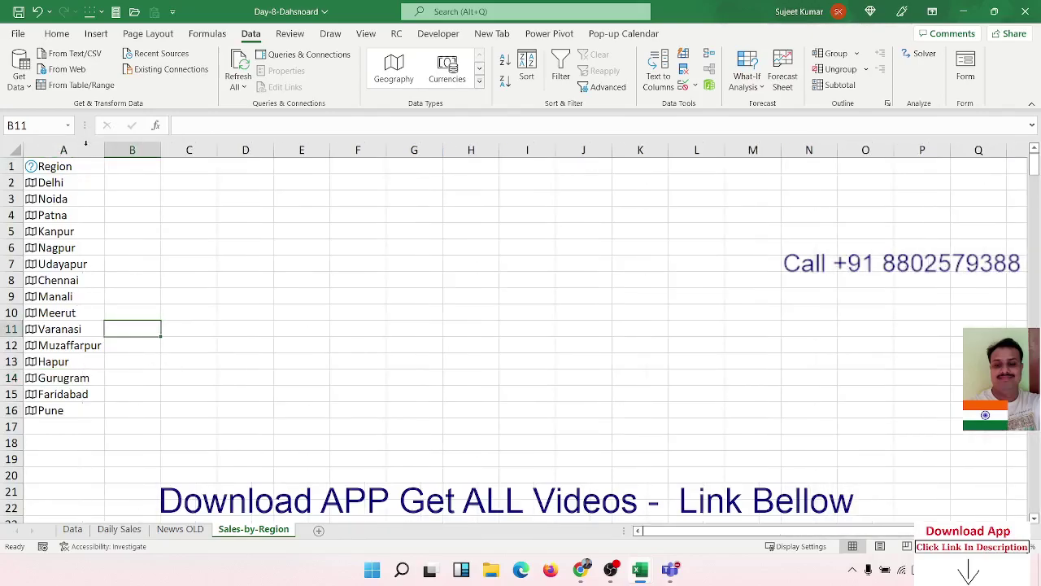
{"action": "left_click", "coordinate": [79, 166]}
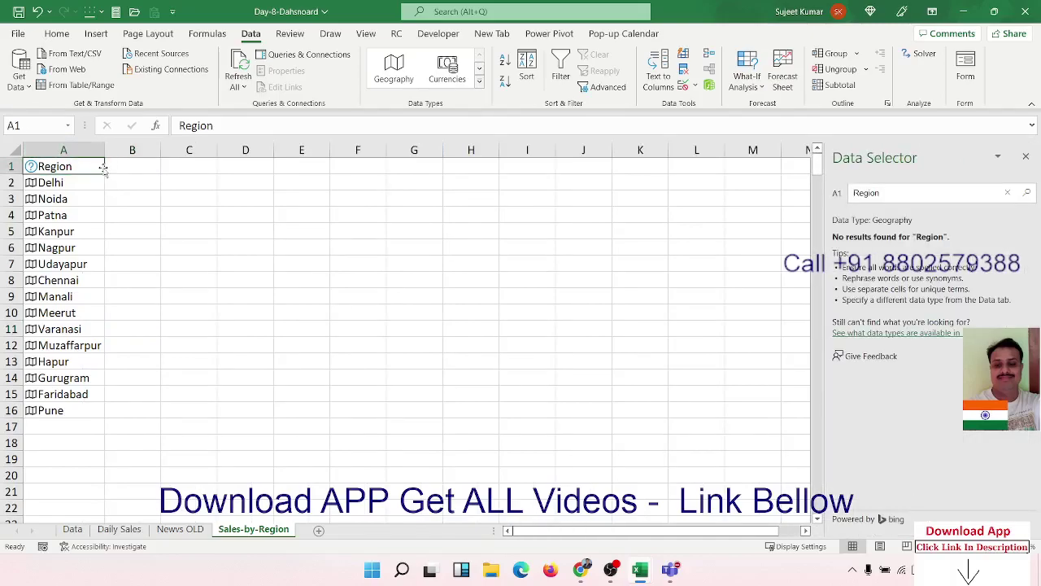
Step: Retype the Region header in cell A1
{"action": "left_click", "coordinate": [140, 171]}
{"action": "left_click", "coordinate": [100, 166]}
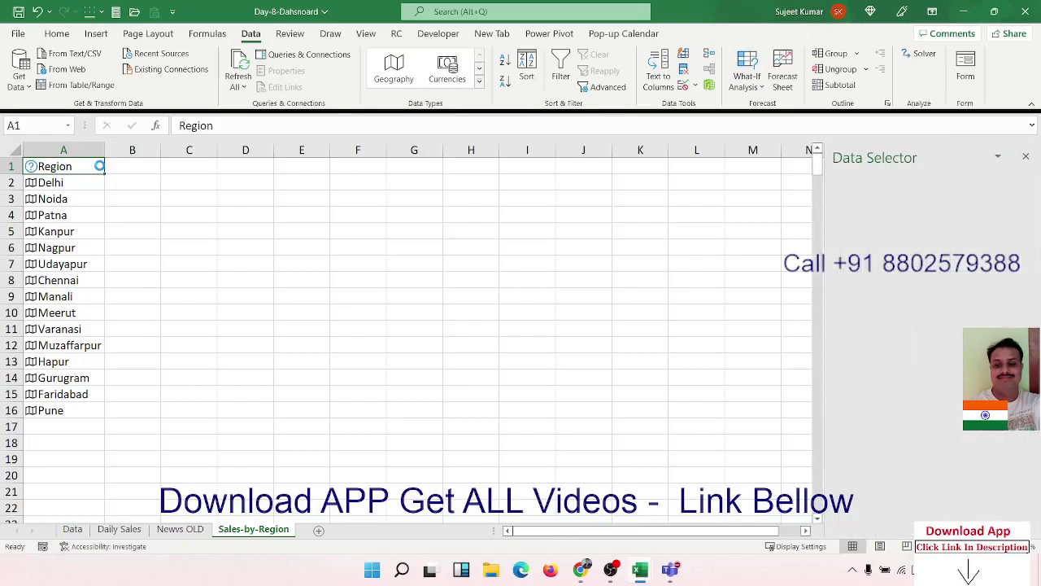
{"action": "key", "text": "Delete"}
{"action": "key", "text": "Return"}
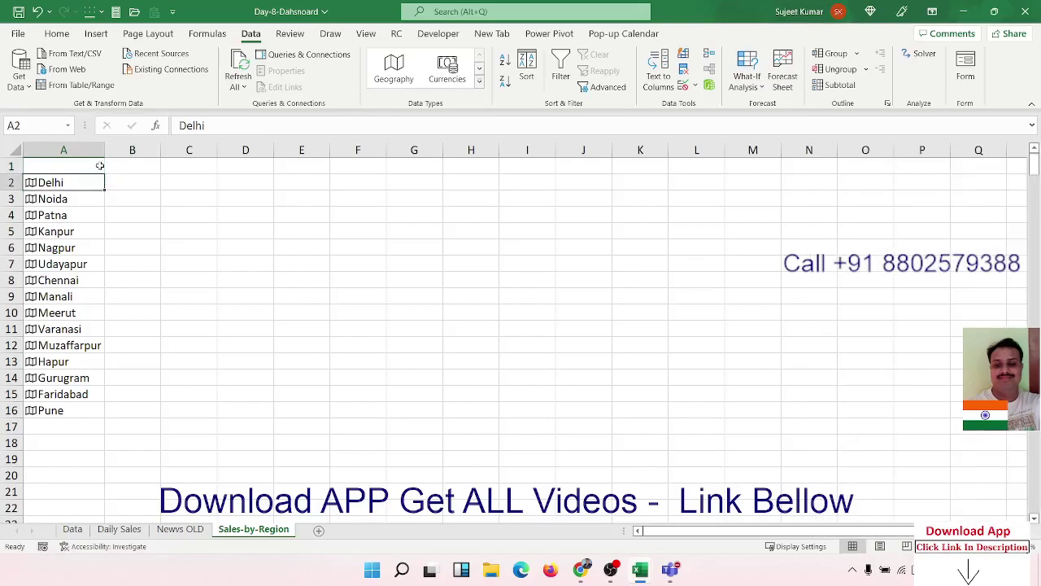
{"action": "left_click", "coordinate": [99, 165]}
{"action": "type", "text": "Re"}
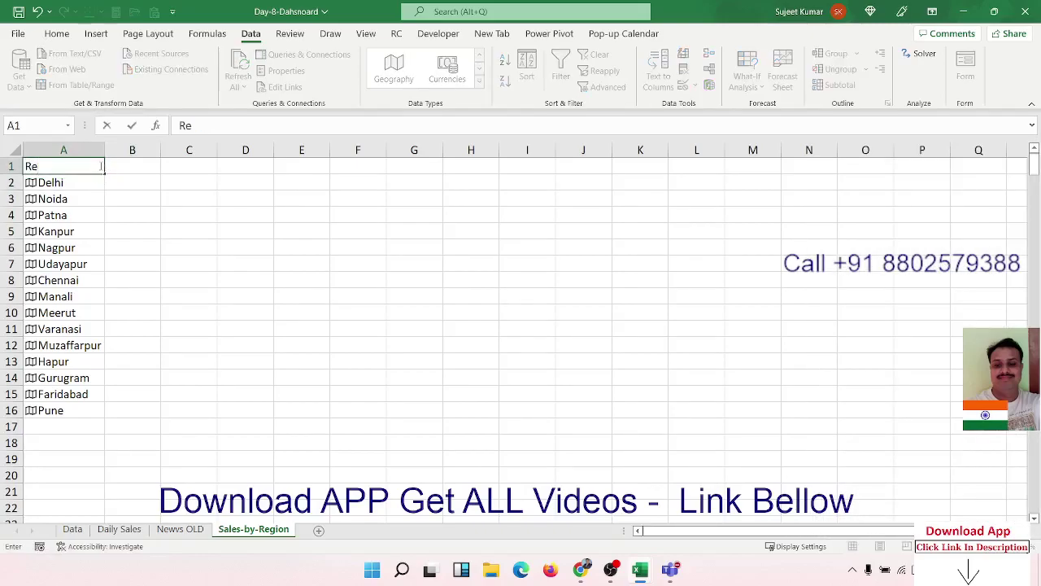
{"action": "type", "text": "gion"}
{"action": "key", "text": "Return"}
Step: Copy the Region header from A1 into B1
{"action": "left_click", "coordinate": [176, 179]}
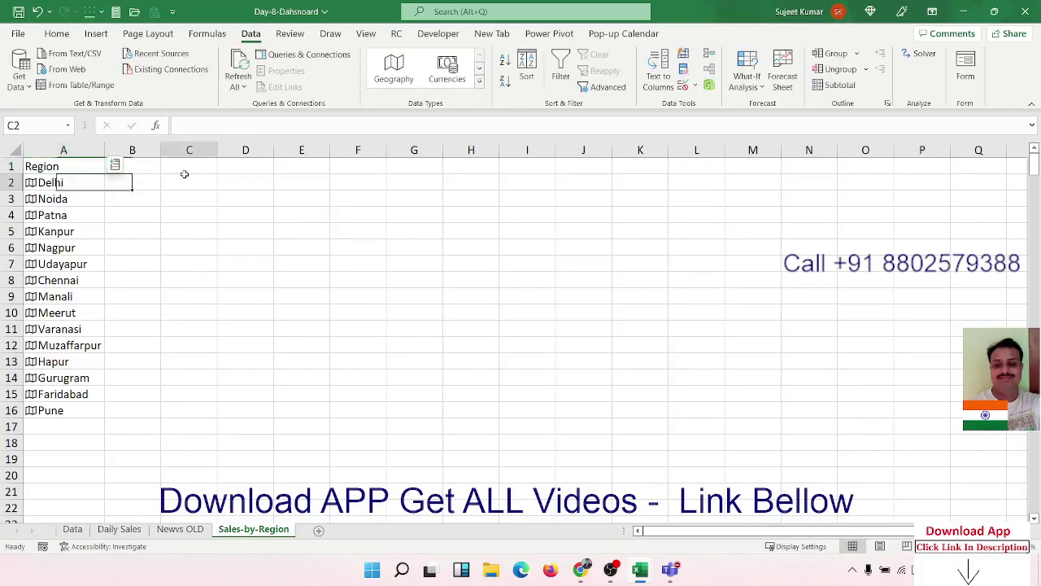
{"action": "left_click", "coordinate": [120, 165]}
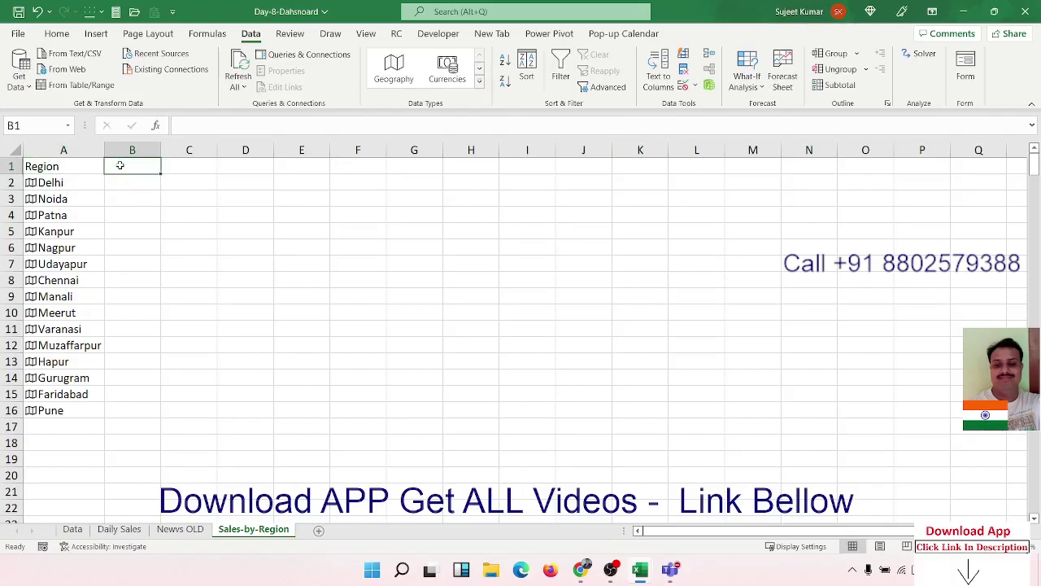
{"action": "type", "text": "Re"}
{"action": "key", "text": "Escape"}
{"action": "key", "text": "Left"}
{"action": "key", "text": "ctrl+c"}
{"action": "key", "text": "Right"}
{"action": "key", "text": "ctrl+v"}
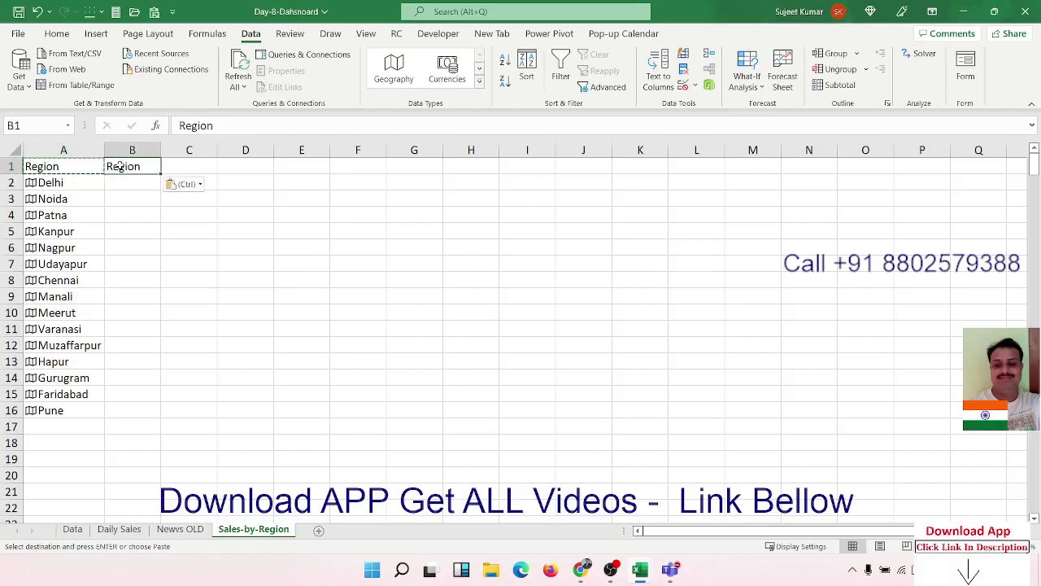
Step: Deduplicate the pasted region names in column H, move them into B1, and begin the C1 header
{"action": "left_click", "coordinate": [81, 530]}
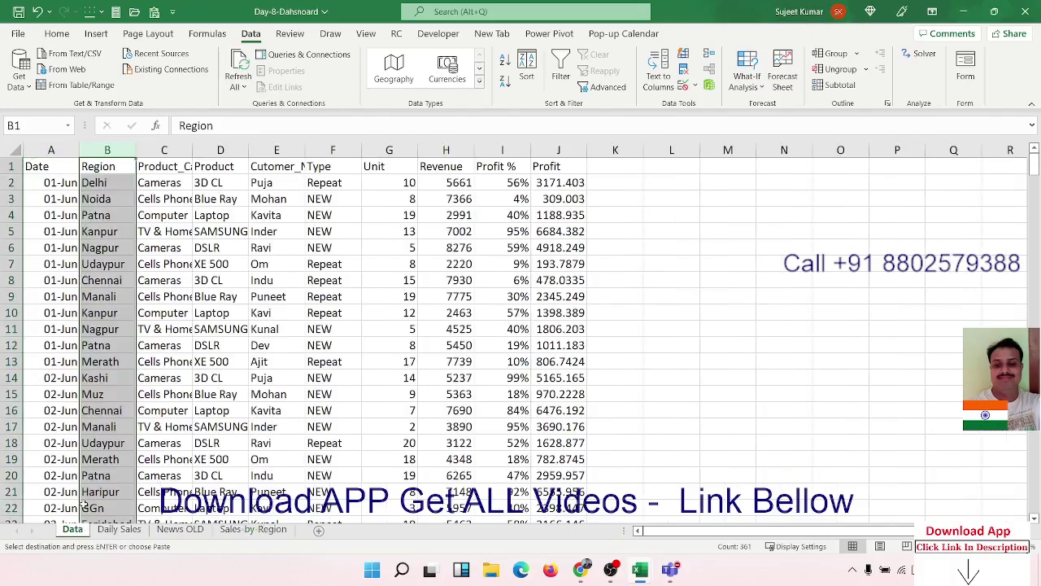
{"action": "left_click", "coordinate": [253, 530]}
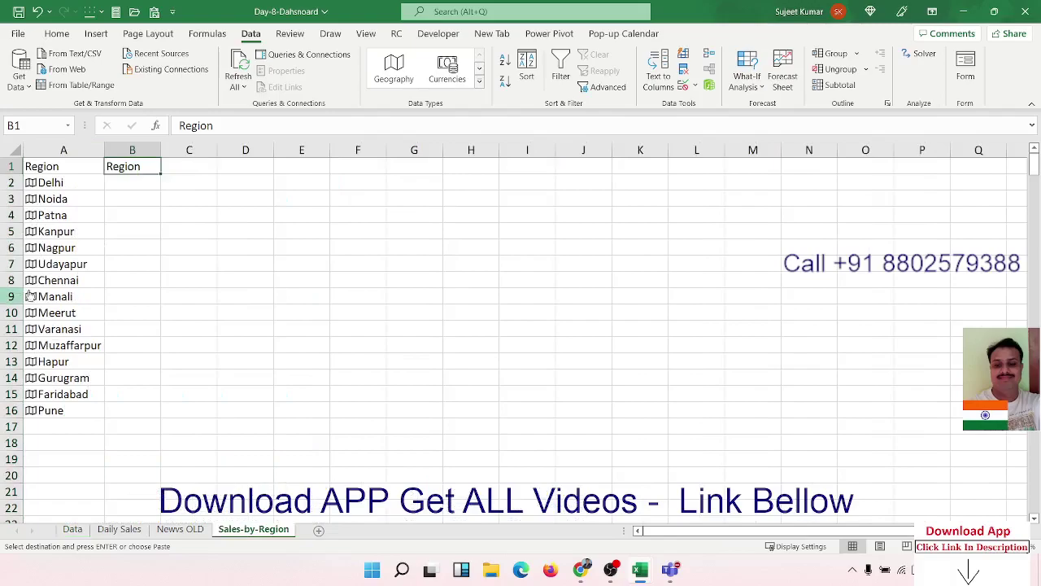
{"action": "left_click", "coordinate": [459, 167]}
{"action": "key", "text": "ctrl+v"}
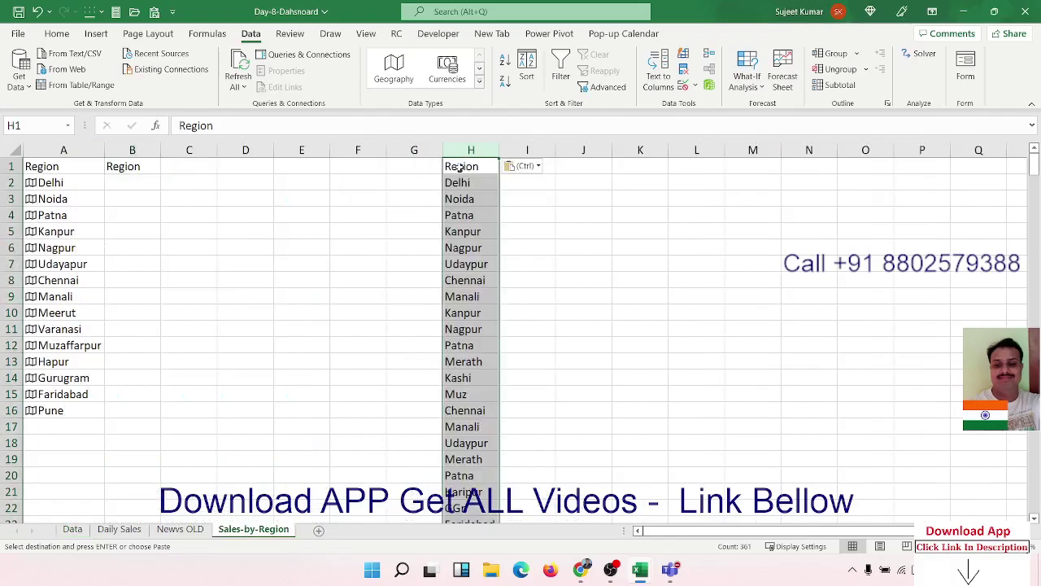
{"action": "left_click", "coordinate": [684, 70]}
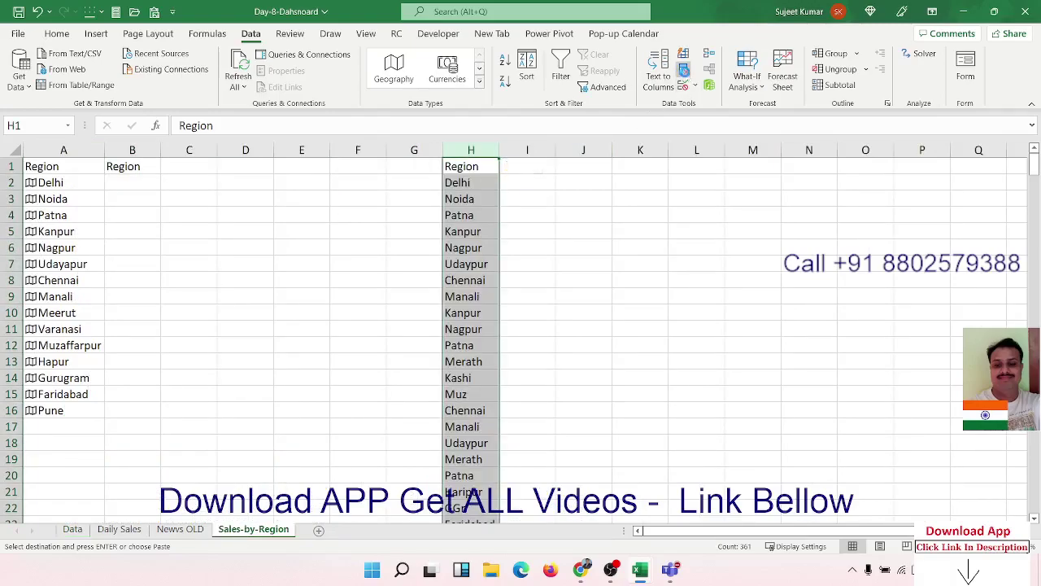
{"action": "left_click", "coordinate": [406, 367]}
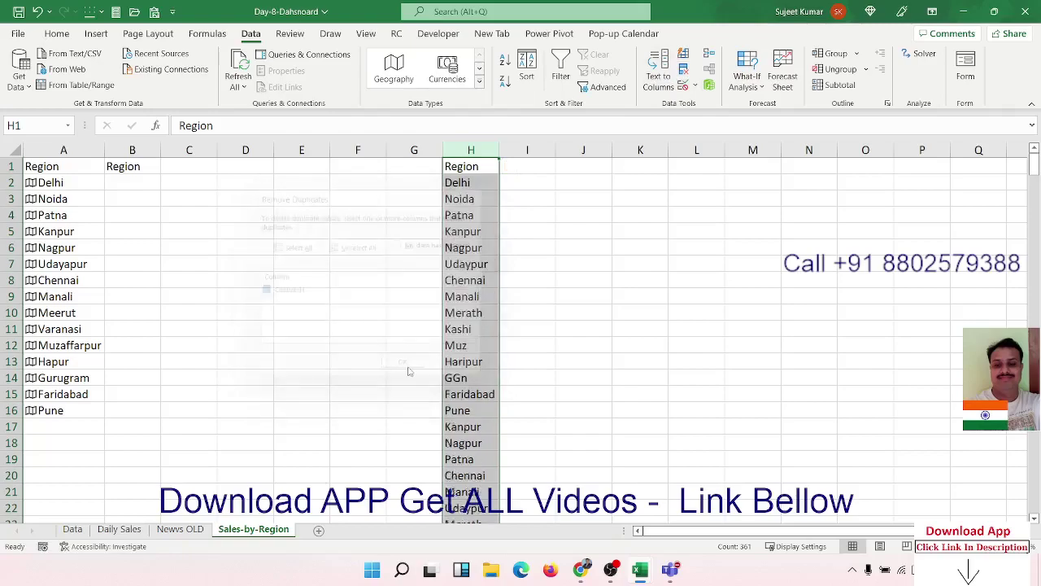
{"action": "key", "text": "Return"}
{"action": "key", "text": "ctrl+shift+Down"}
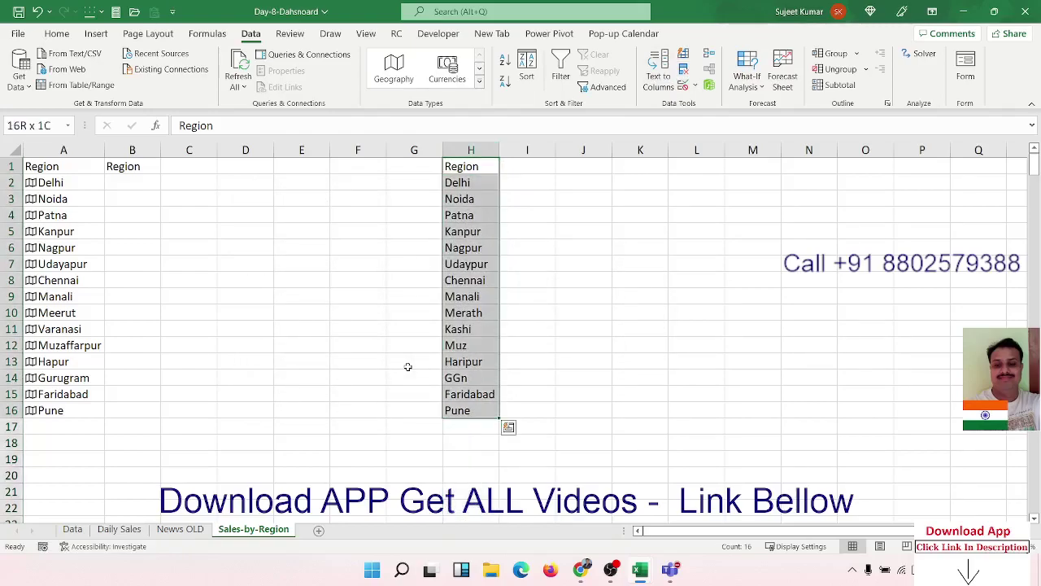
{"action": "key", "text": "ctrl+x"}
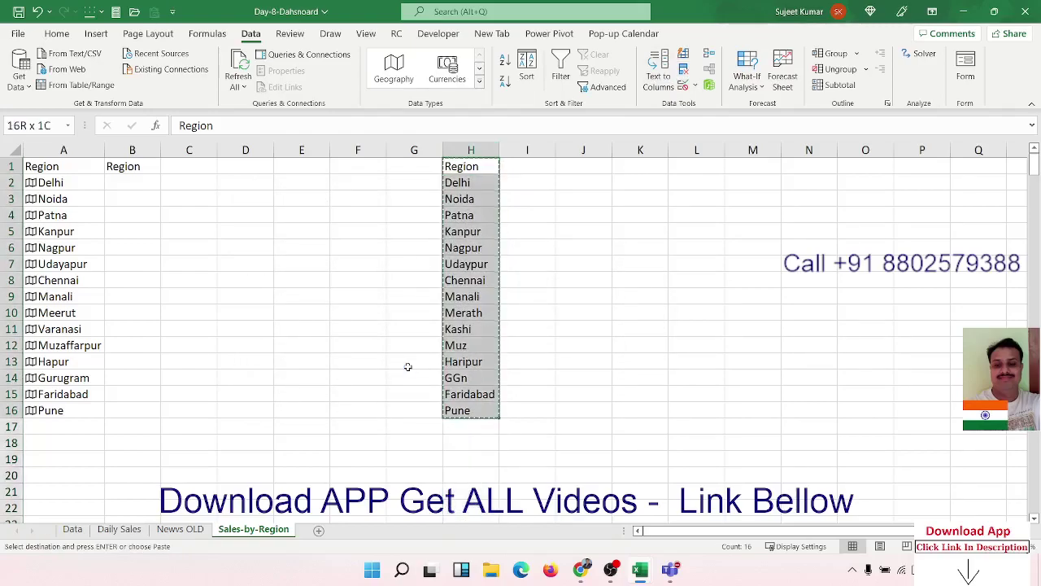
{"action": "key", "text": "Left"}
{"action": "key", "text": "Left"}
{"action": "key", "text": "Left"}
{"action": "key", "text": "Left"}
{"action": "key", "text": "Left"}
{"action": "key", "text": "ctrl+v"}
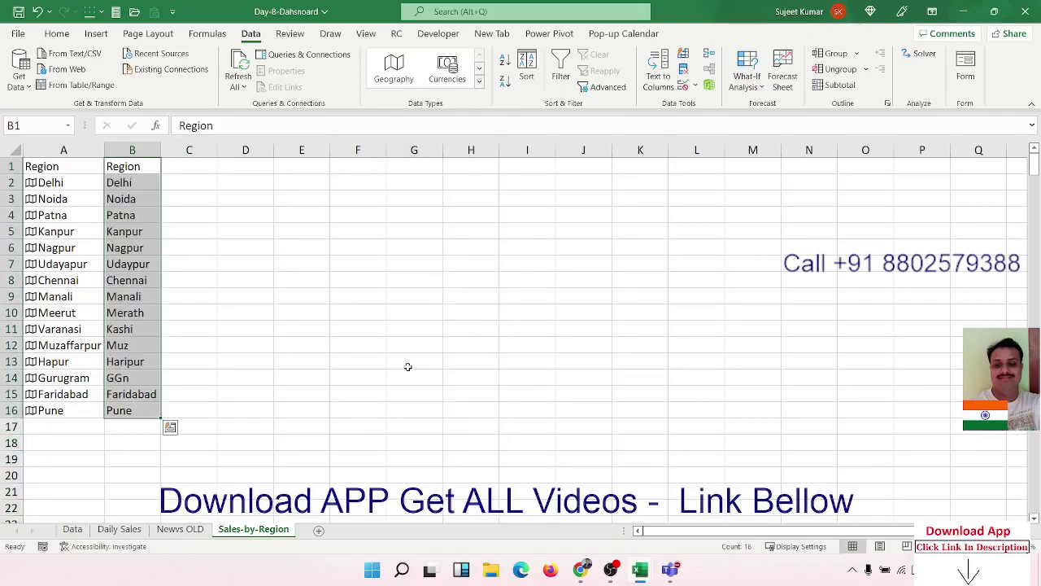
{"action": "key", "text": "Right"}
{"action": "type", "text": "Re"}
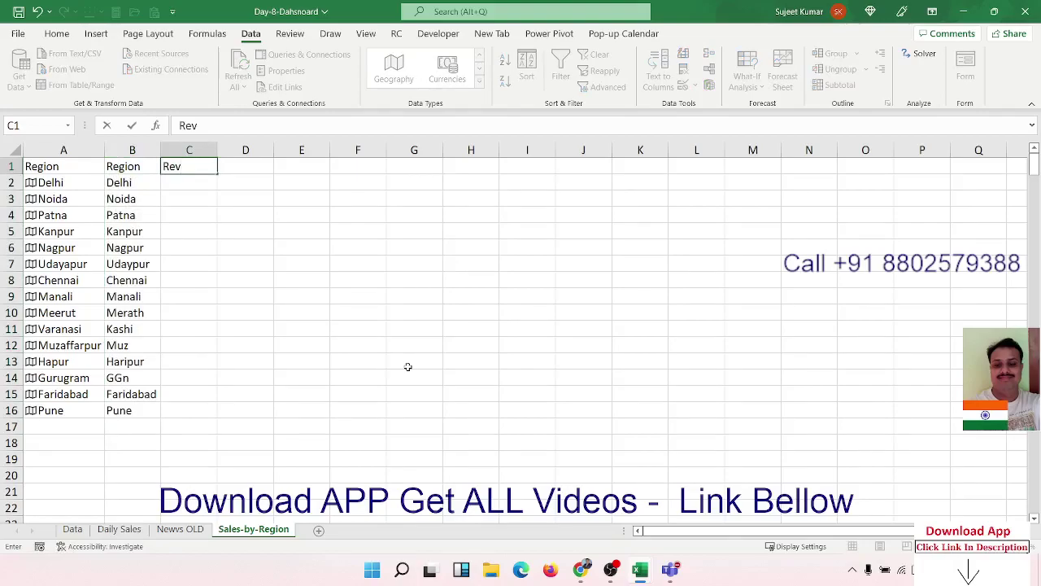
Step: Add the Rev, unit and avg Profir headers in C1:E1
{"action": "key", "text": "Tab"}
{"action": "type", "text": "uni"}
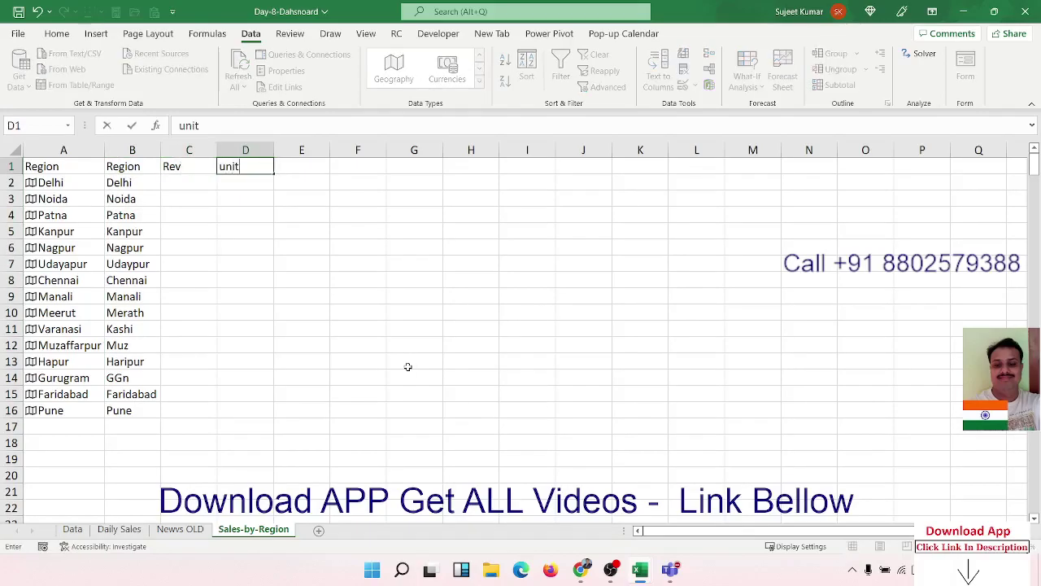
{"action": "key", "text": "Tab"}
{"action": "type", "text": "av"}
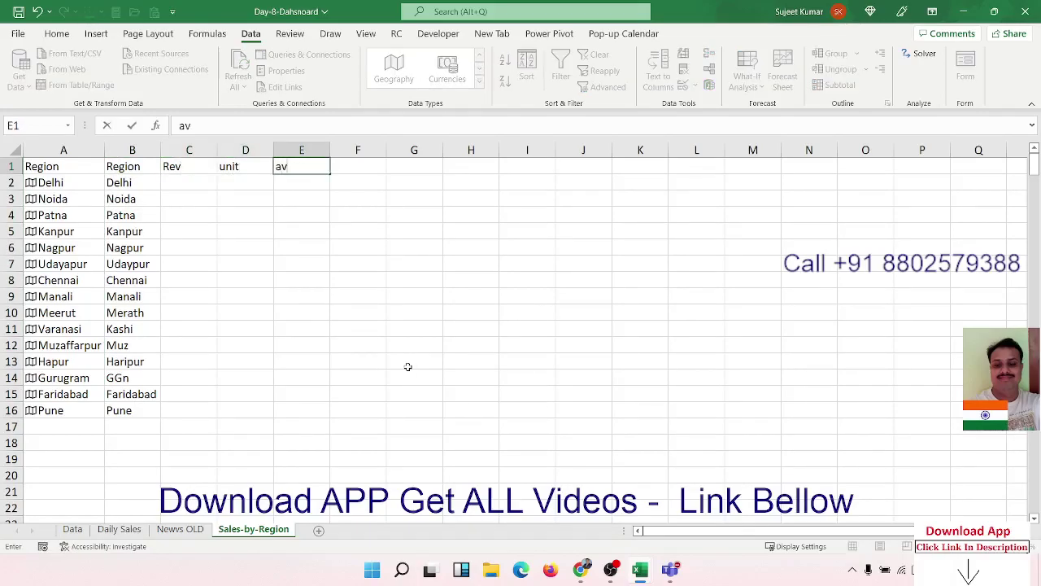
{"action": "type", "text": "g Pr"}
{"action": "type", "text": "ofir"}
{"action": "key", "text": "Return"}
Step: In C2, total Delhi's revenue with =SUMIF(Data!B:B, B2, Data!H:H), giving 91852
{"action": "type", "text": "="}
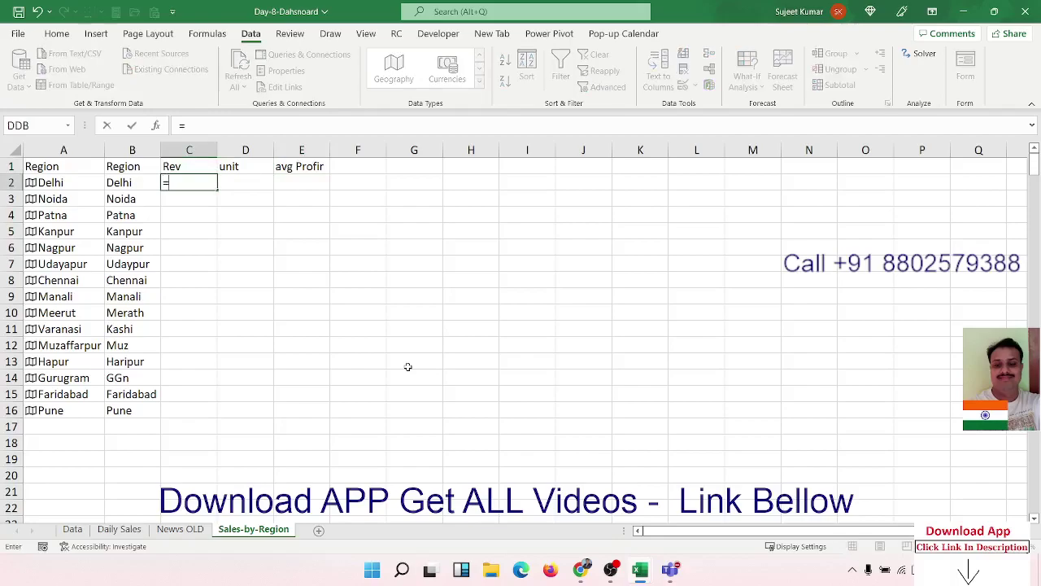
{"action": "type", "text": "sum"}
{"action": "key", "text": "Down"}
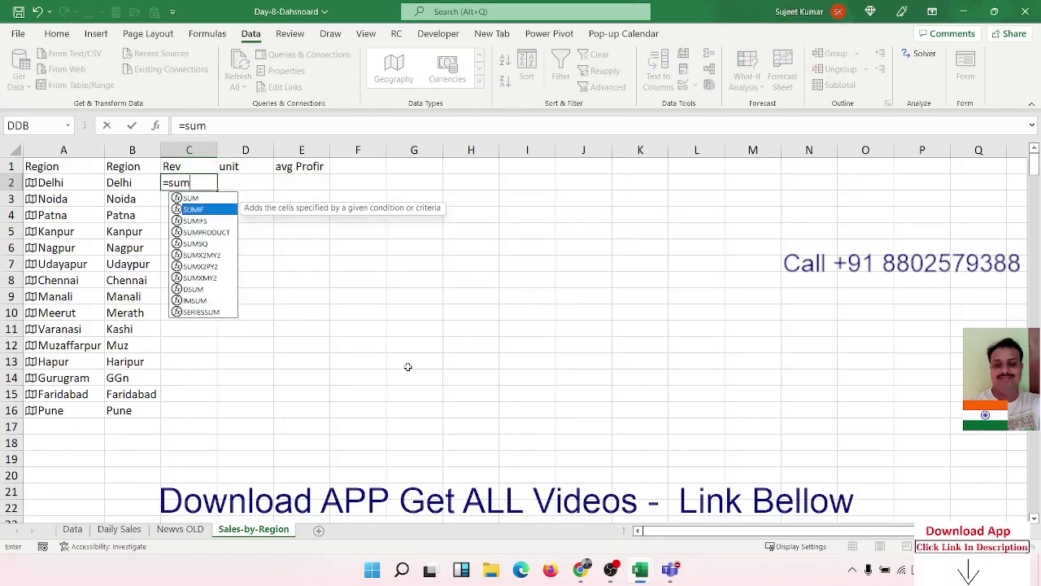
{"action": "key", "text": "Tab"}
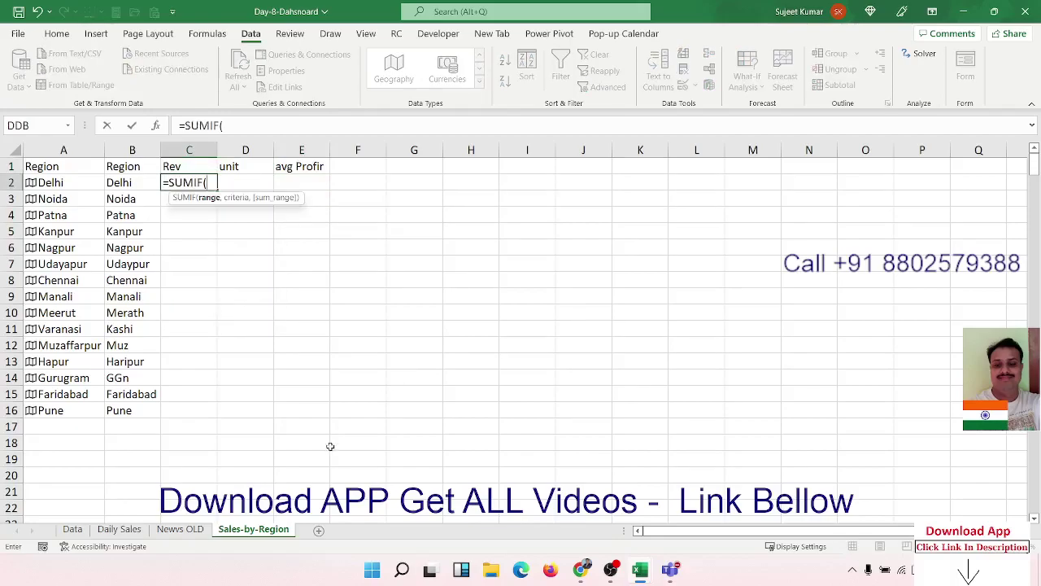
{"action": "left_click", "coordinate": [75, 529]}
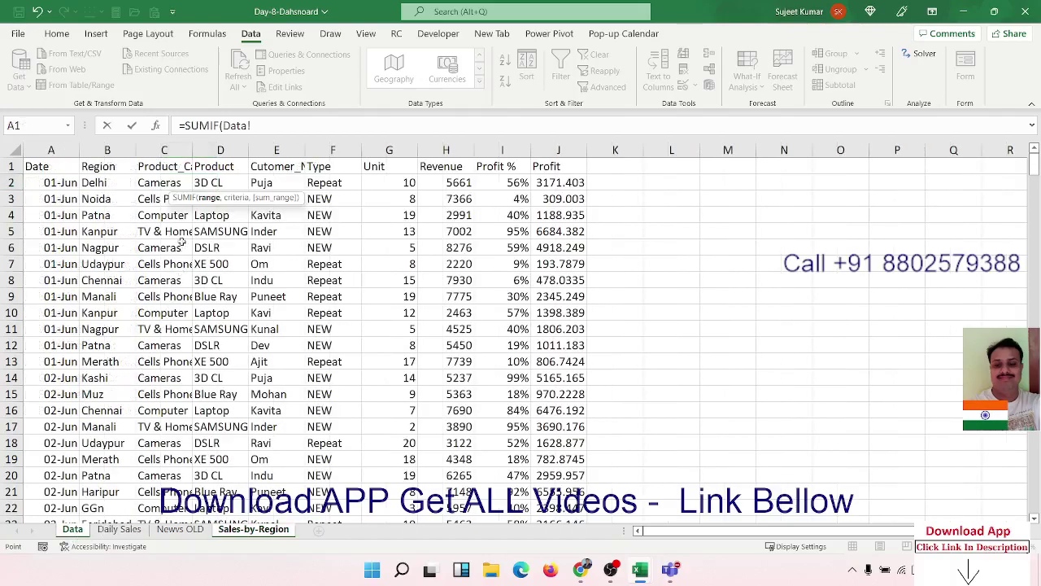
{"action": "left_click", "coordinate": [118, 151]}
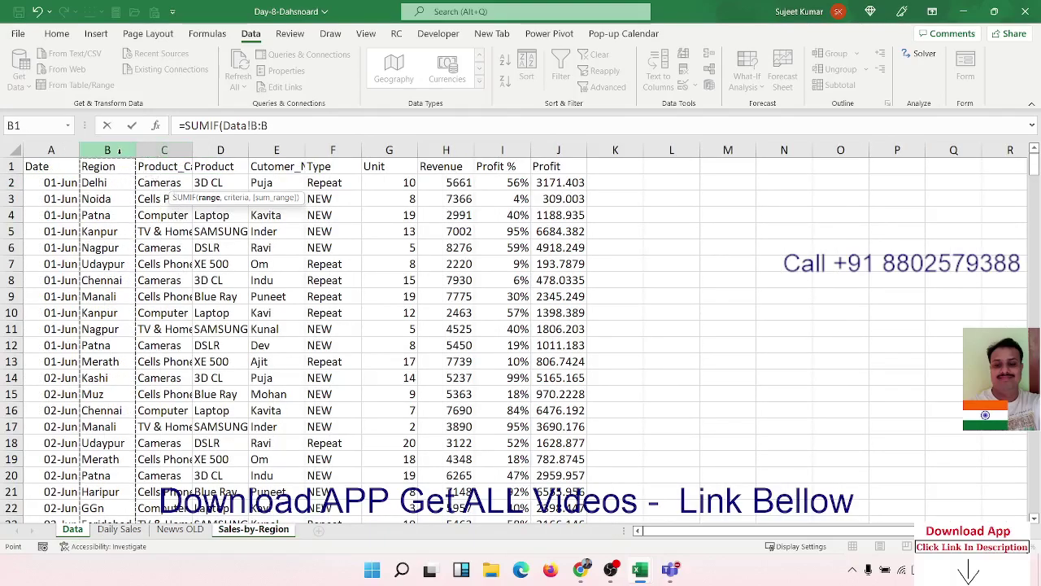
{"action": "type", "text": ","}
{"action": "left_click", "coordinate": [262, 531]}
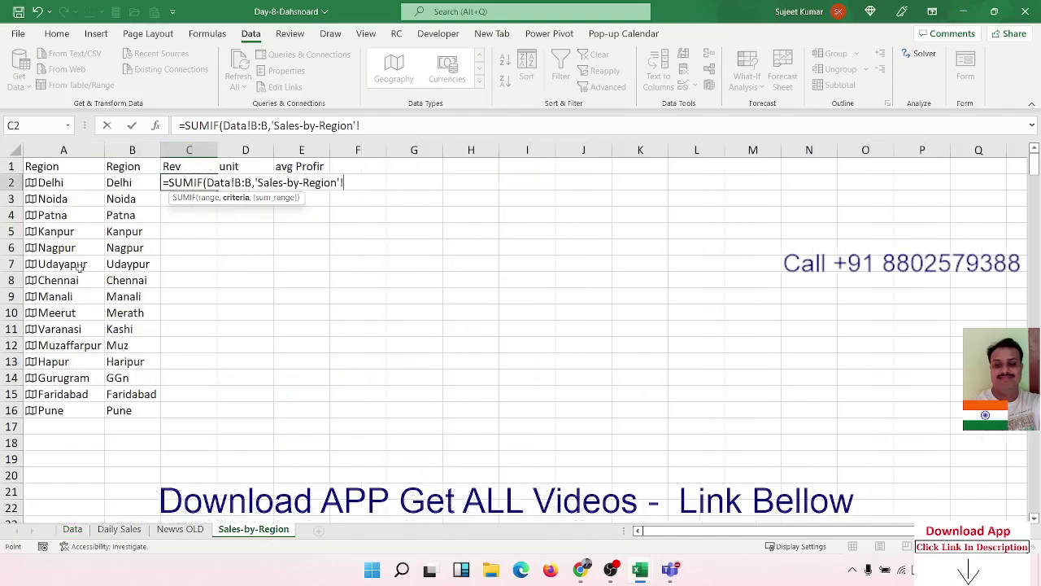
{"action": "left_click", "coordinate": [49, 182]}
{"action": "left_click", "coordinate": [145, 184]}
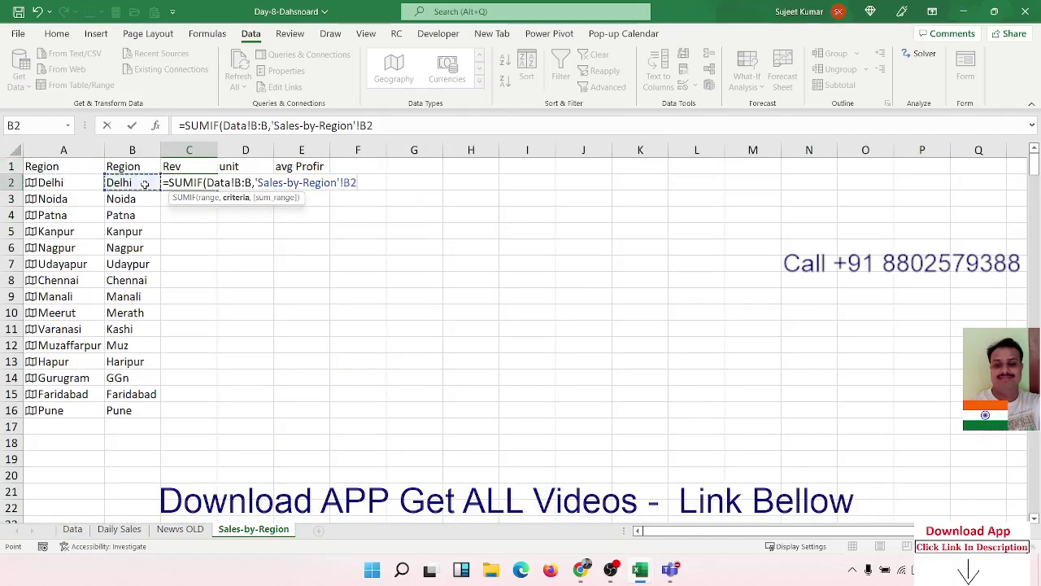
{"action": "type", "text": ","}
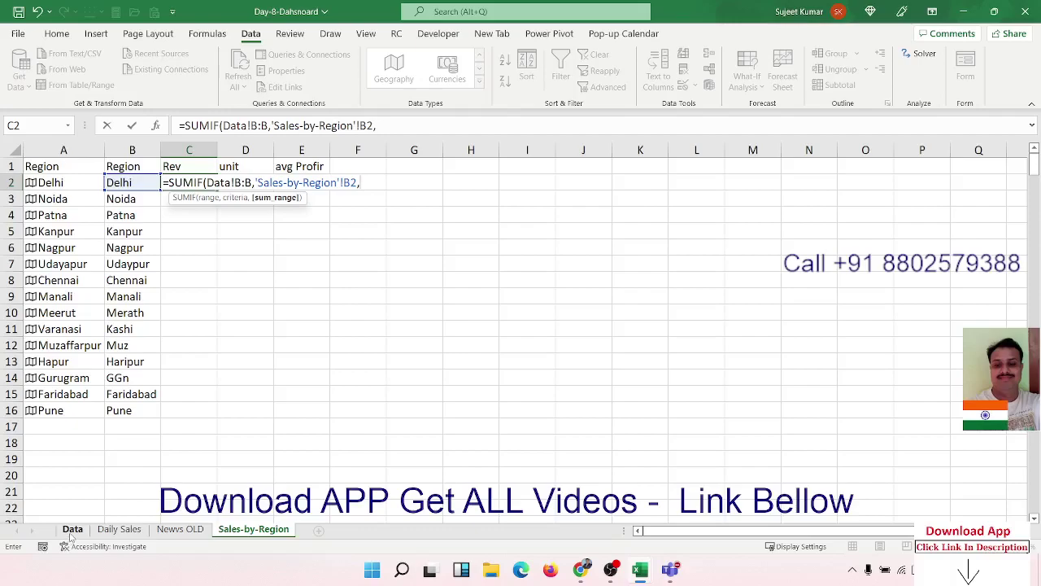
{"action": "left_click", "coordinate": [72, 530]}
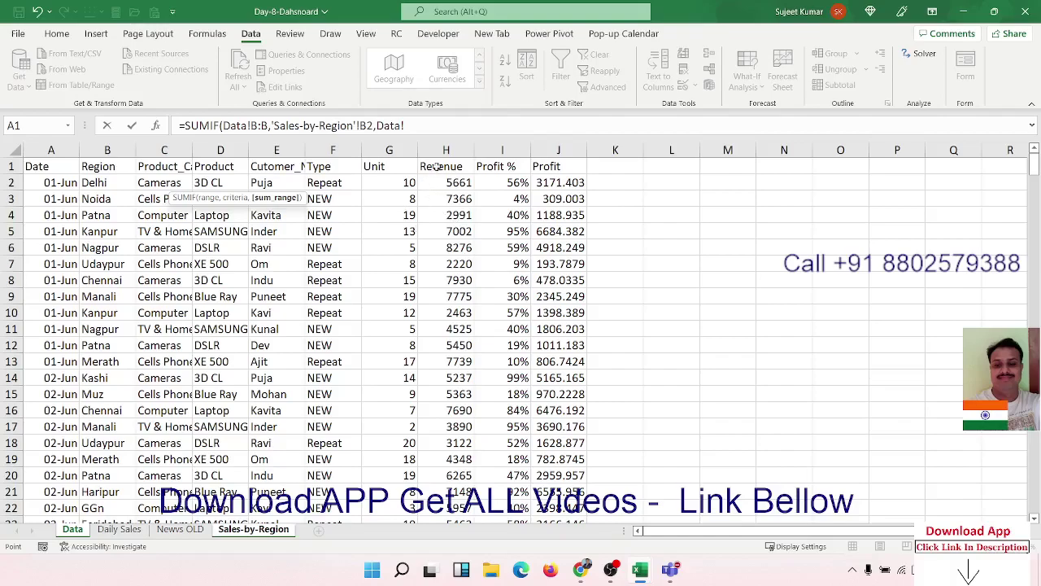
{"action": "left_click", "coordinate": [437, 150]}
{"action": "key", "text": "Return"}
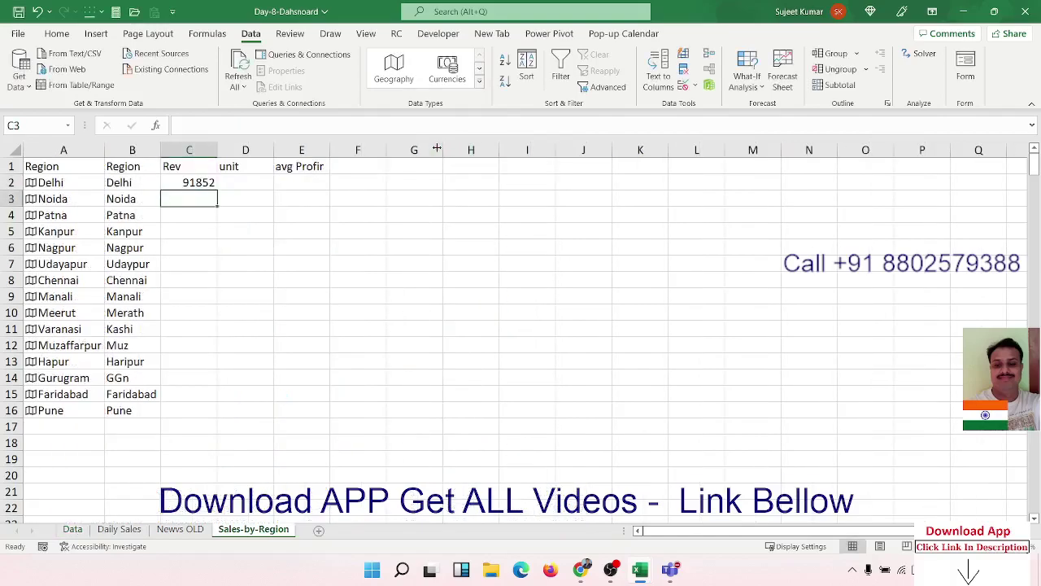
Step: In D2, total Delhi's units with =SUMIF(Data!B:B, B2, Data!G:G), giving 184
{"action": "left_click", "coordinate": [258, 182]}
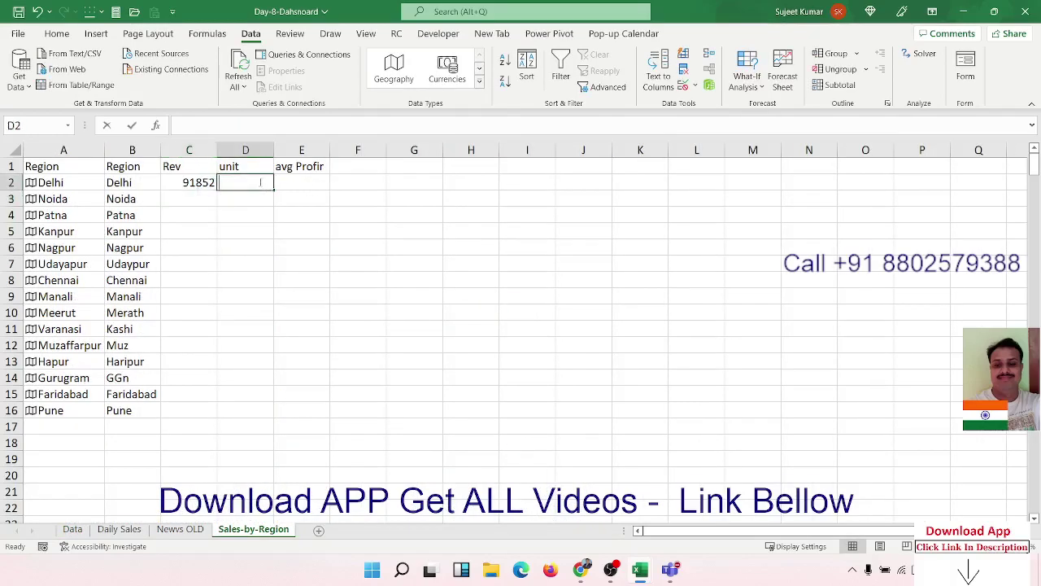
{"action": "type", "text": "=sum"}
{"action": "key", "text": "Down"}
{"action": "key", "text": "Tab"}
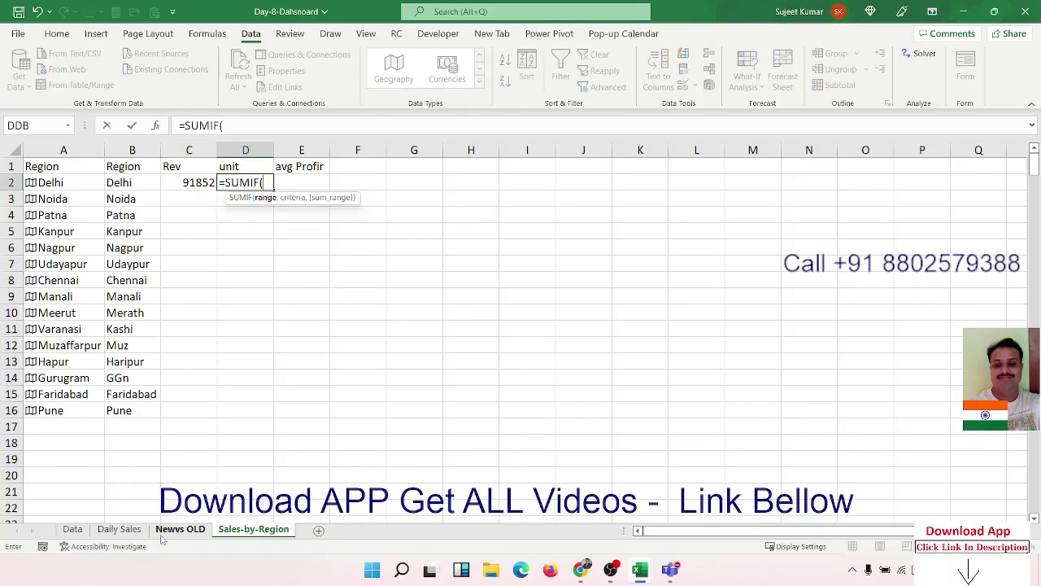
{"action": "left_click", "coordinate": [72, 530]}
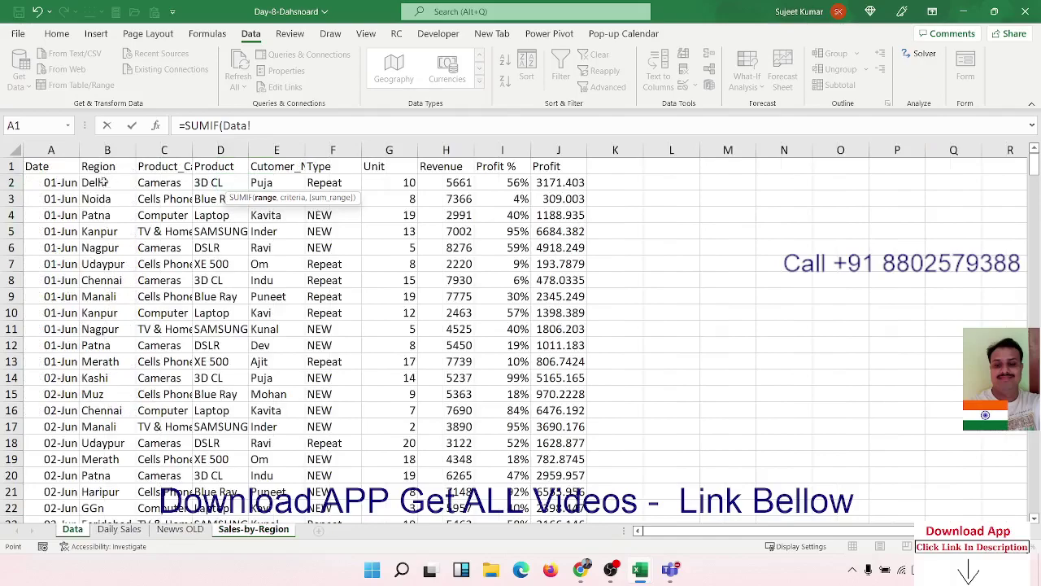
{"action": "left_click", "coordinate": [103, 153]}
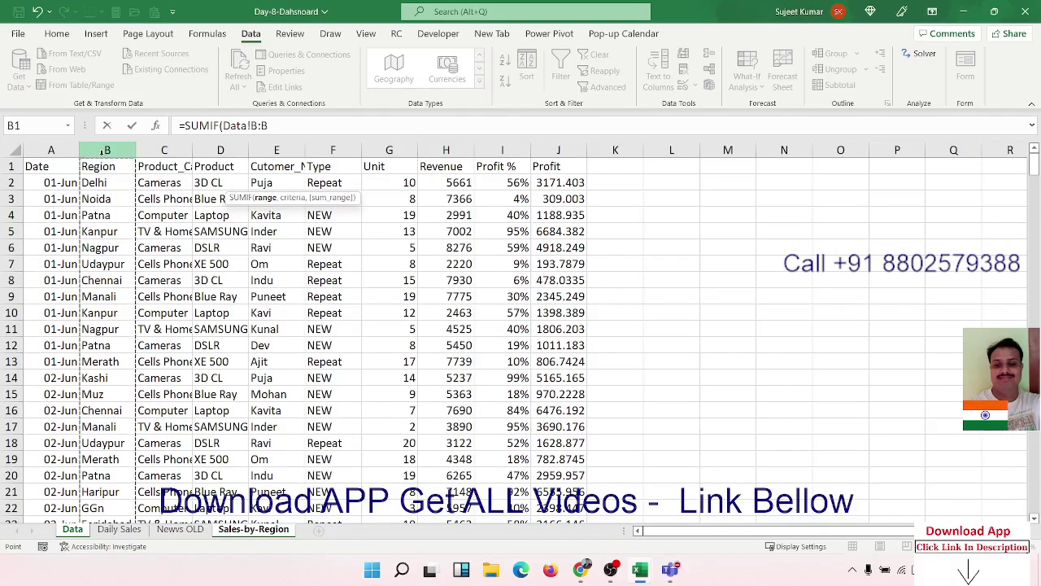
{"action": "type", "text": ","}
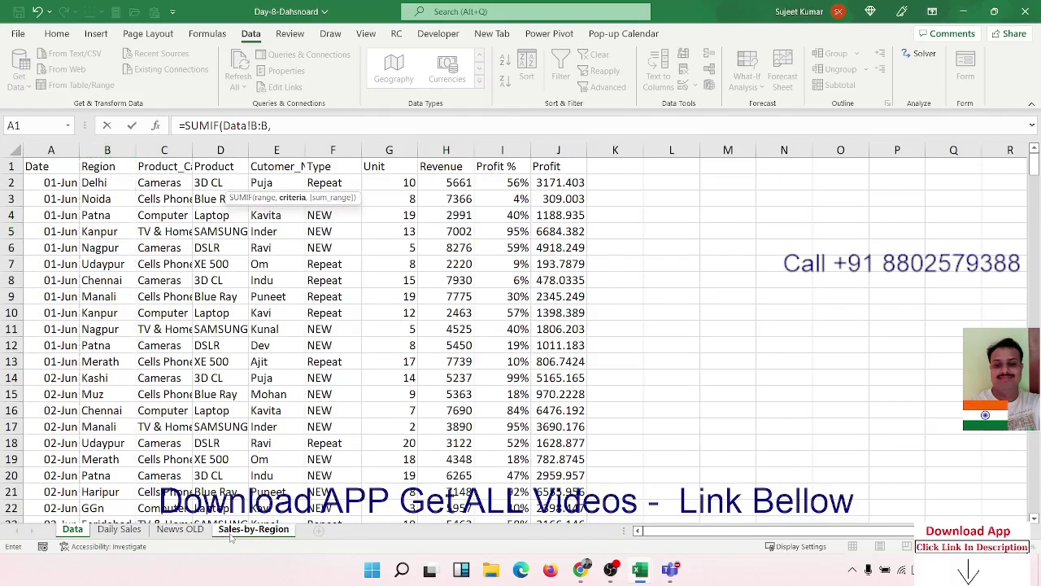
{"action": "left_click", "coordinate": [235, 533]}
{"action": "left_click", "coordinate": [132, 186]}
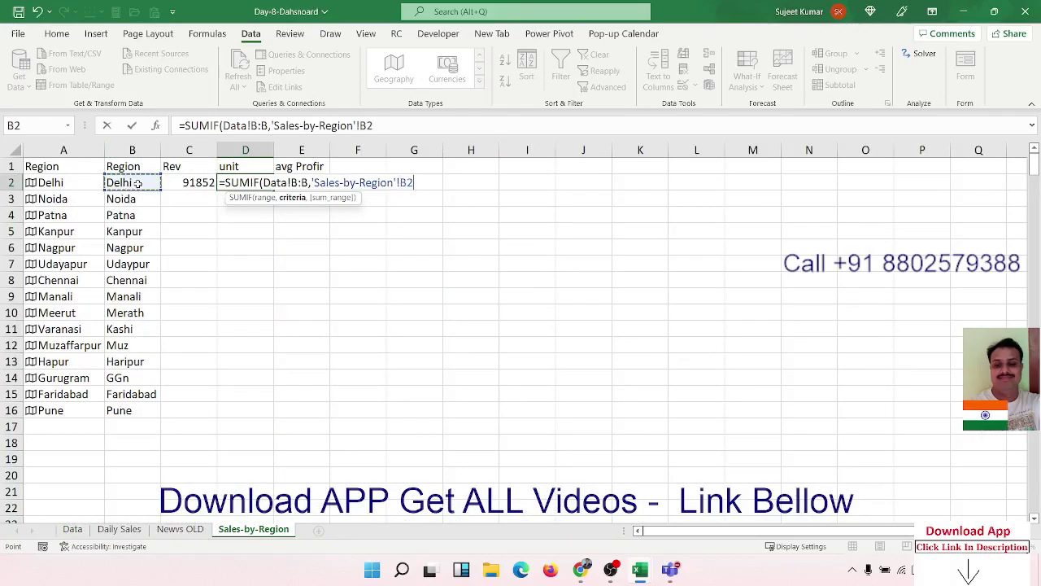
{"action": "type", "text": ","}
{"action": "left_click", "coordinate": [73, 529]}
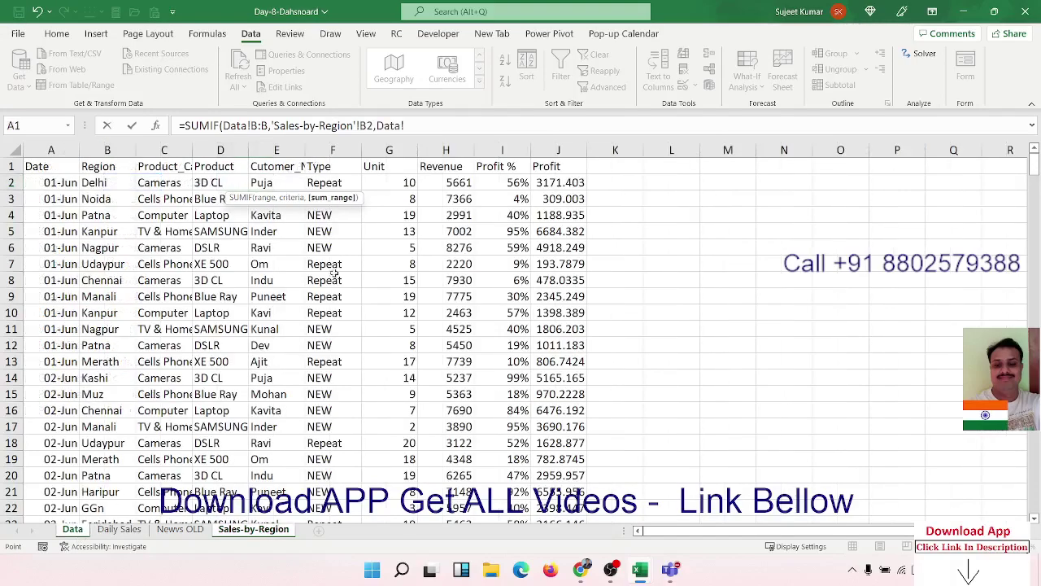
{"action": "left_click", "coordinate": [402, 151]}
{"action": "key", "text": "Return"}
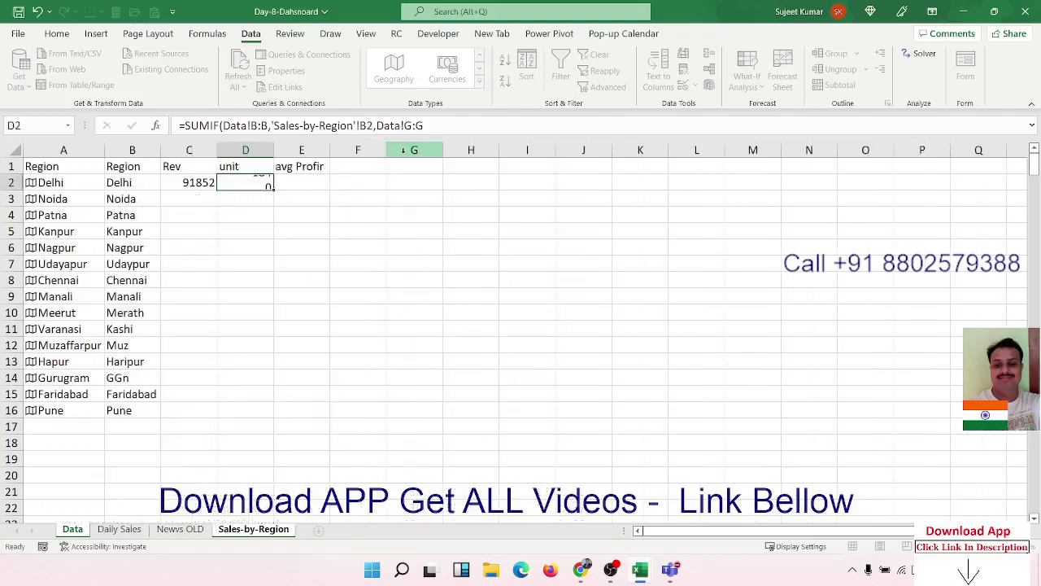
{"action": "key", "text": "Up"}
{"action": "key", "text": "Right"}
Step: In E2, enter =AVERAGEIF(Data!B:B, B2, Data!I:I)*C2 for Delhi's average profit
{"action": "type", "text": "="}
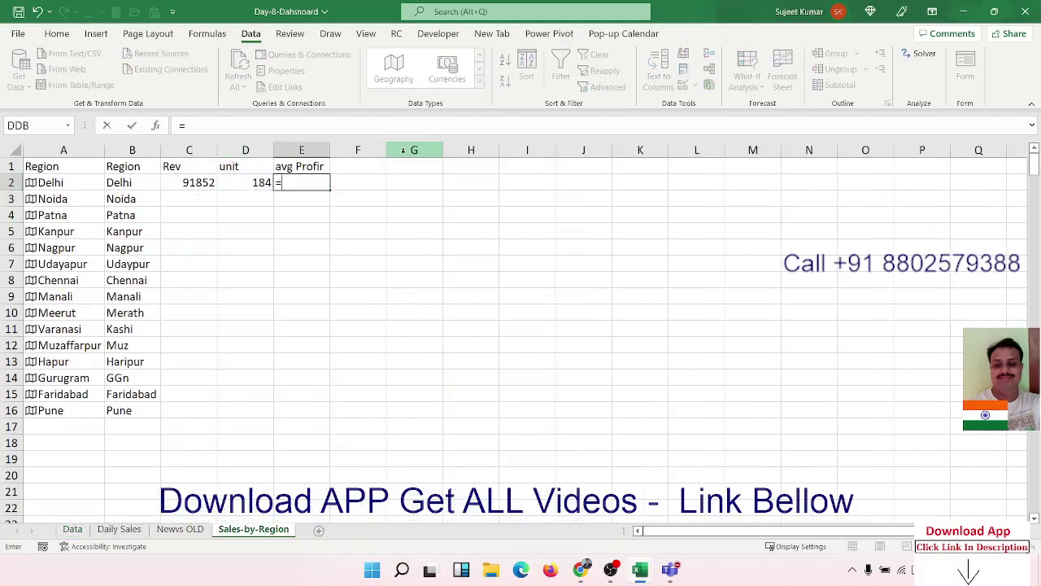
{"action": "type", "text": "av"}
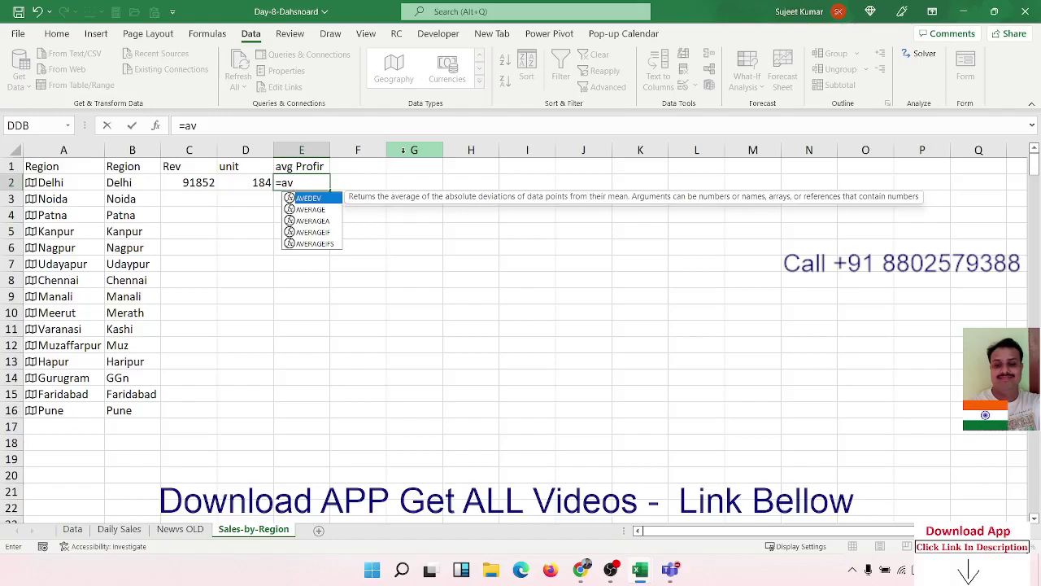
{"action": "key", "text": "Down"}
{"action": "key", "text": "Down"}
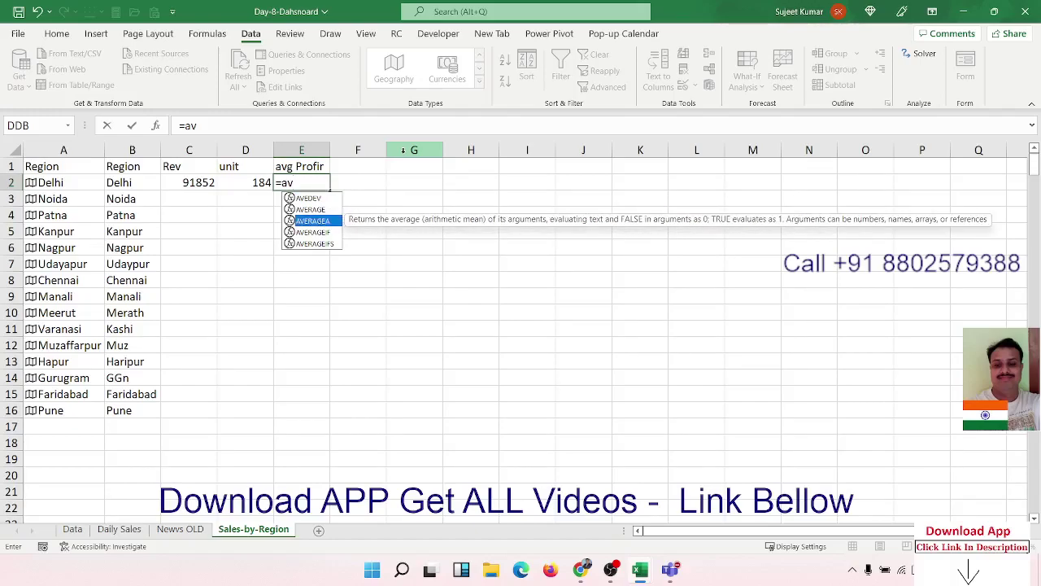
{"action": "key", "text": "Down"}
{"action": "key", "text": "Tab"}
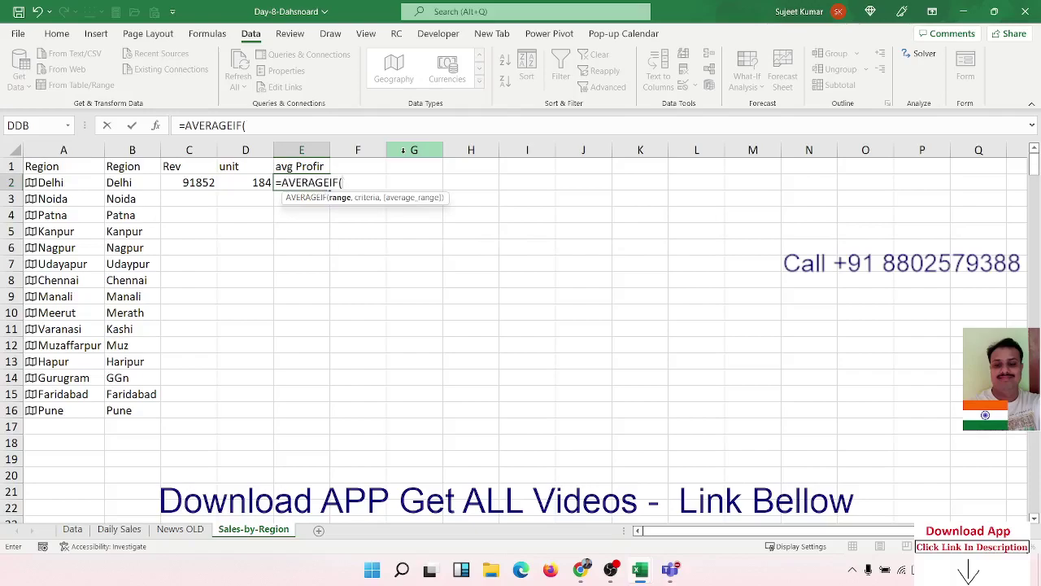
{"action": "left_click", "coordinate": [73, 529]}
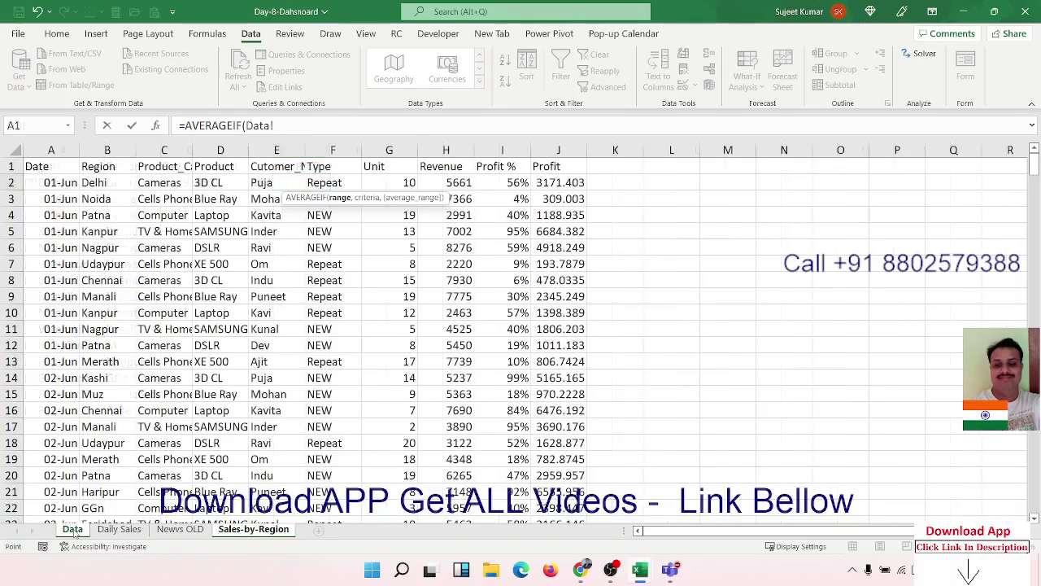
{"action": "left_click", "coordinate": [95, 151]}
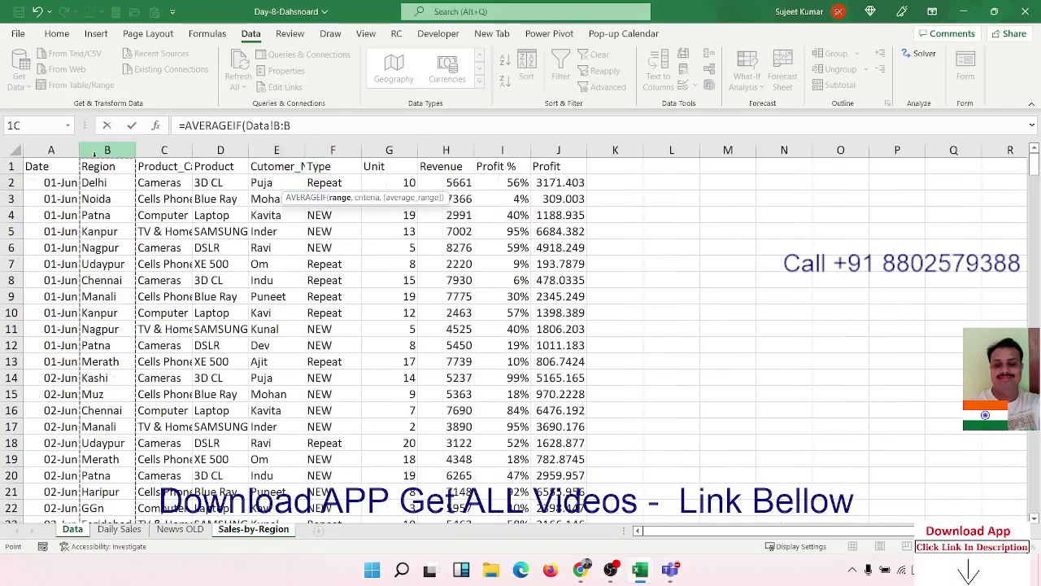
{"action": "type", "text": ","}
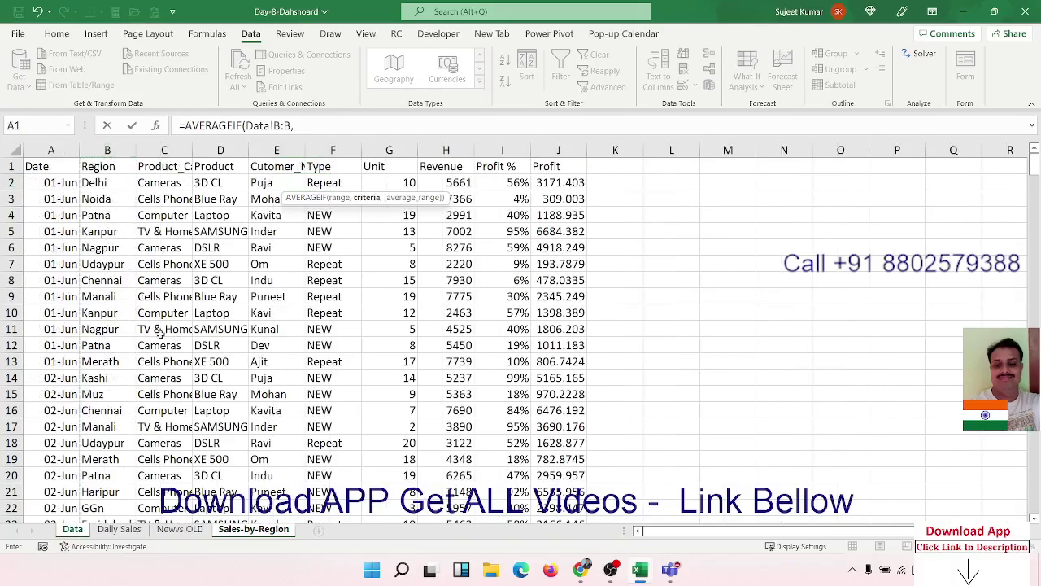
{"action": "left_click", "coordinate": [251, 530]}
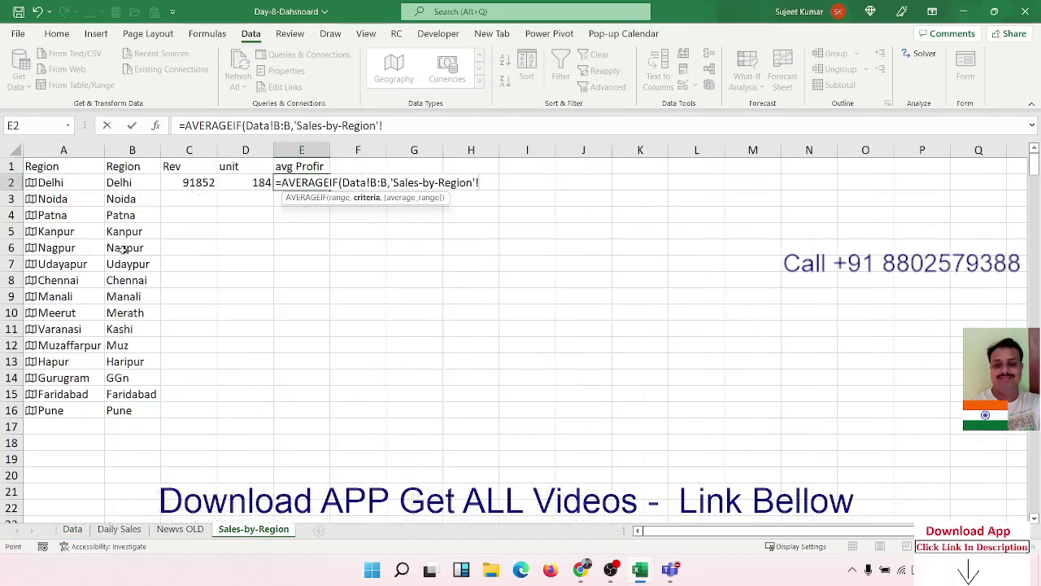
{"action": "left_click", "coordinate": [150, 186]}
{"action": "type", "text": ","}
{"action": "left_click", "coordinate": [73, 530]}
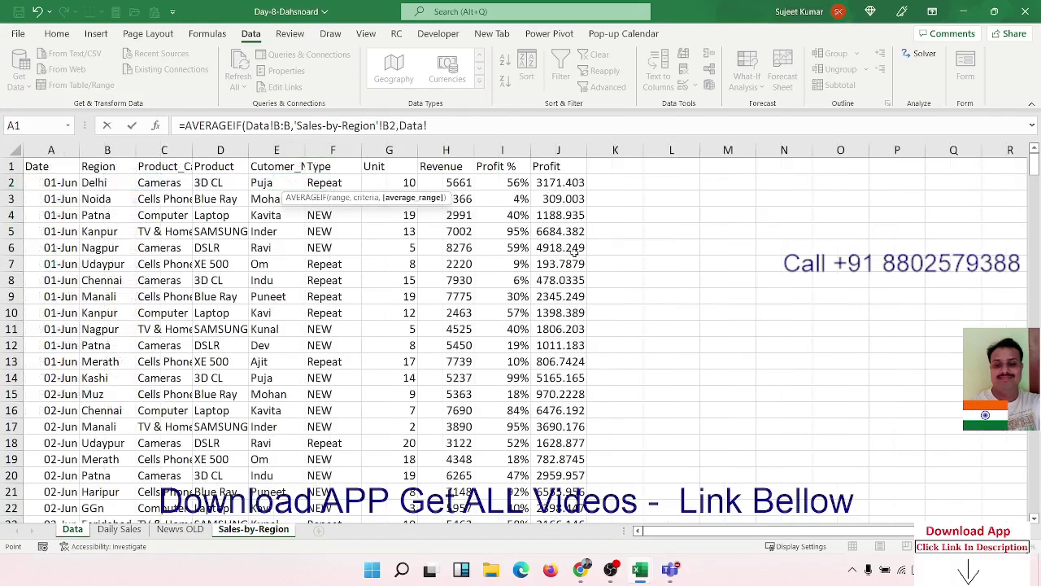
{"action": "left_click", "coordinate": [522, 152]}
{"action": "key", "text": "Return"}
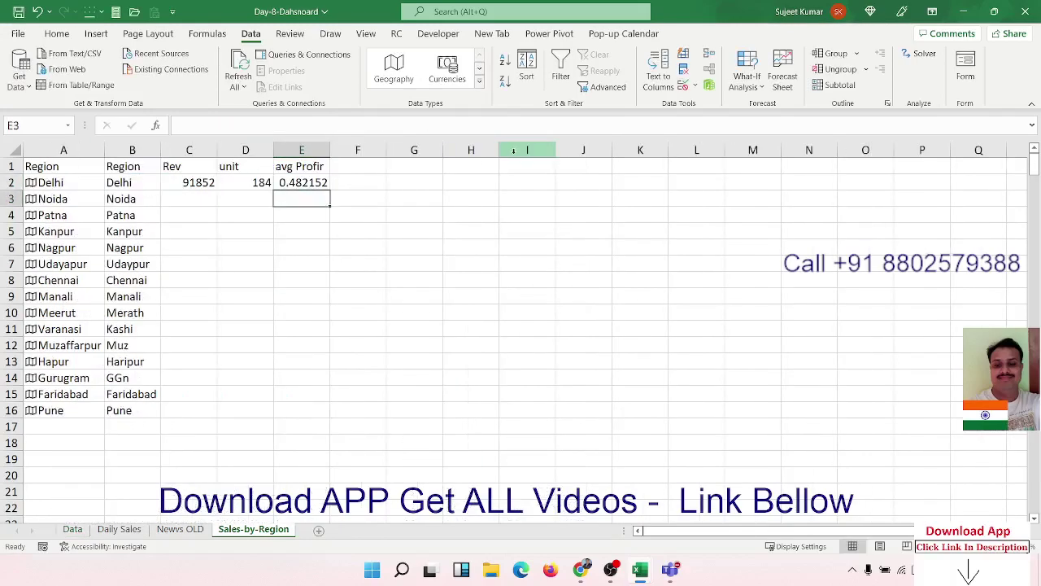
{"action": "key", "text": "Up"}
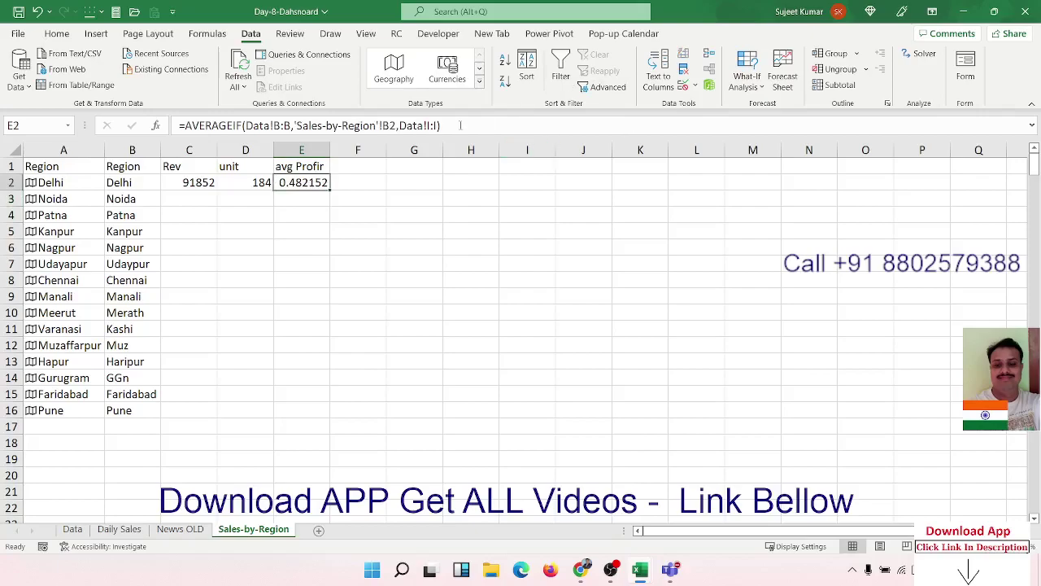
{"action": "left_click", "coordinate": [460, 125]}
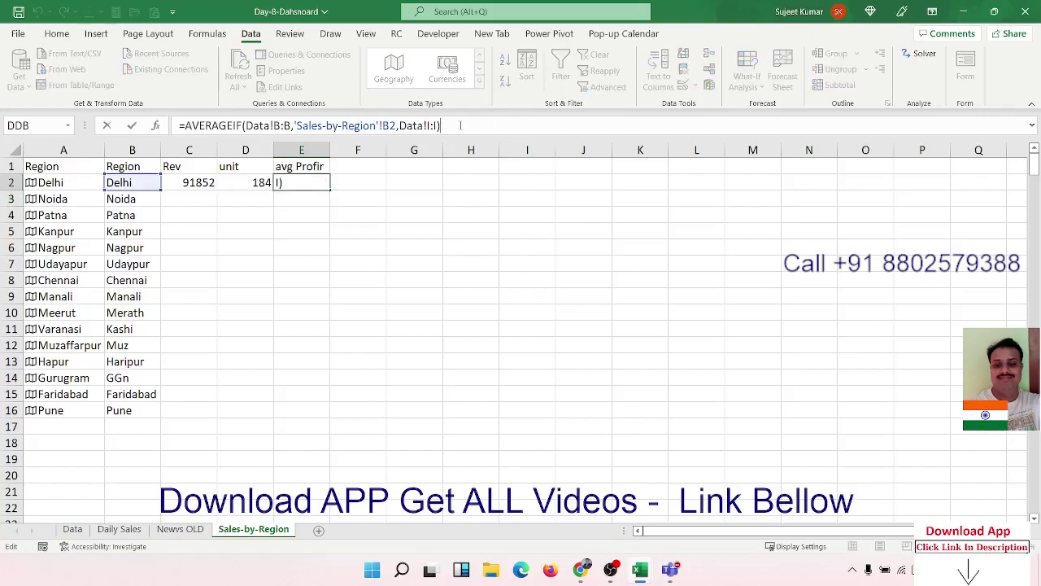
{"action": "left_click", "coordinate": [180, 180]}
{"action": "key", "text": "Return"}
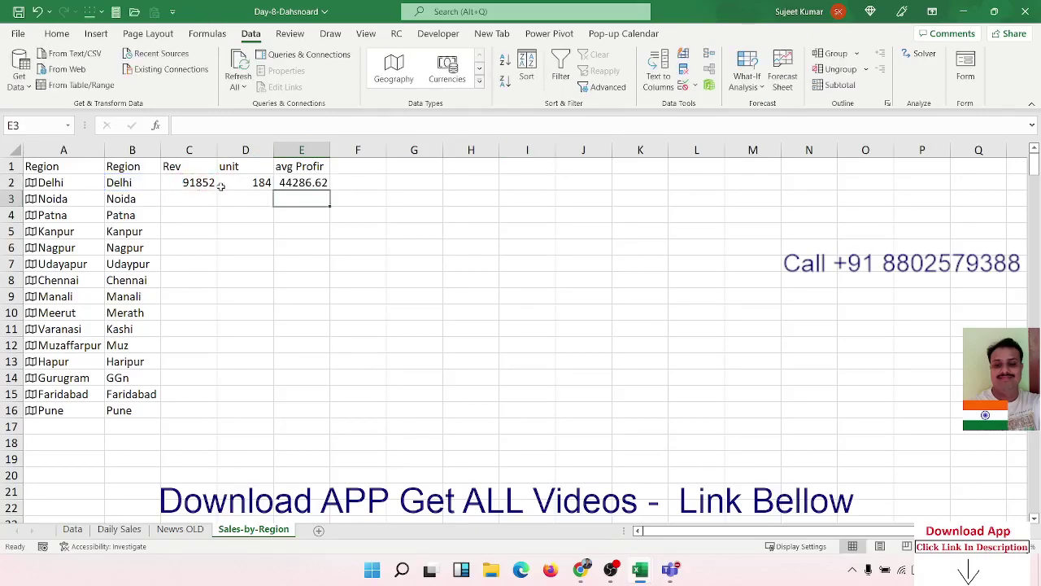
Step: Correct the E1 header to 'avg Profit' and fill the C2:E2 formulas down to row 16
{"action": "left_click", "coordinate": [197, 180]}
{"action": "left_click", "coordinate": [302, 176]}
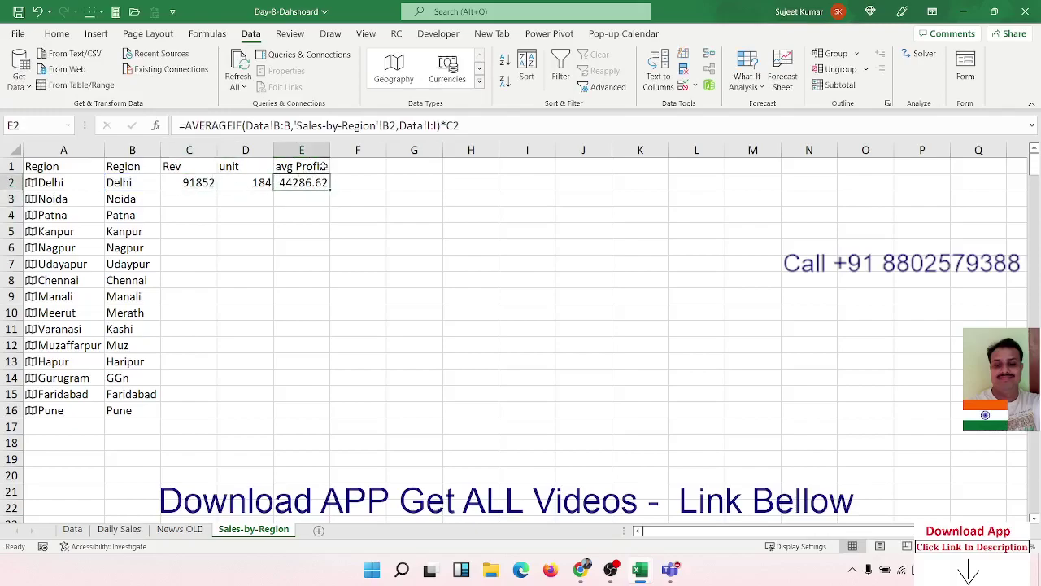
{"action": "double_click", "coordinate": [324, 166]}
{"action": "key", "text": "Return"}
{"action": "left_click", "coordinate": [196, 185]}
{"action": "left_click_drag", "start_coordinate": [196, 185], "coordinate": [328, 186]}
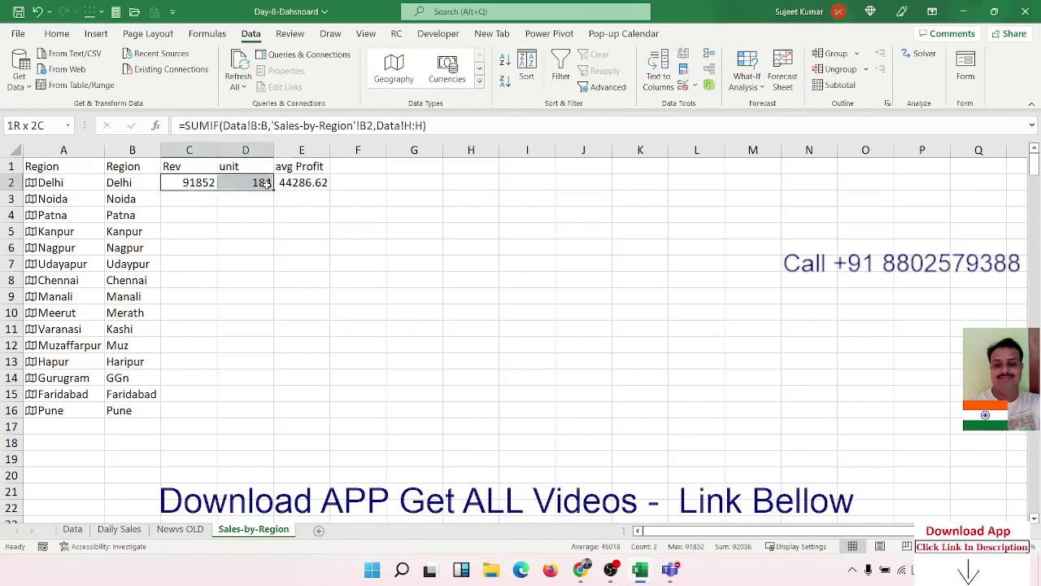
{"action": "double_click", "coordinate": [329, 187]}
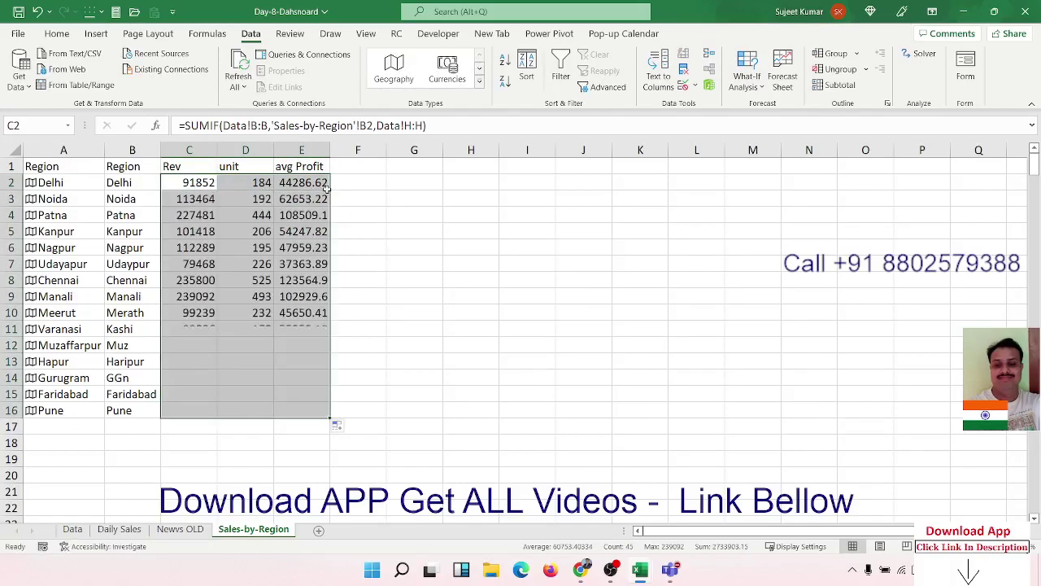
Step: Apply All Borders to the table B1:E16
{"action": "left_click_drag", "start_coordinate": [151, 166], "coordinate": [321, 411]}
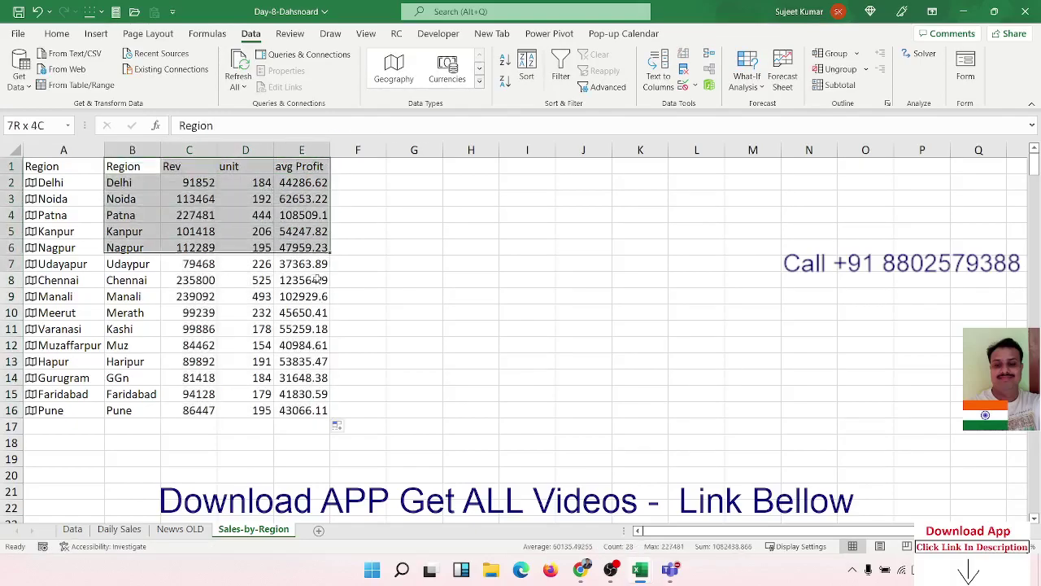
{"action": "left_click", "coordinate": [56, 33]}
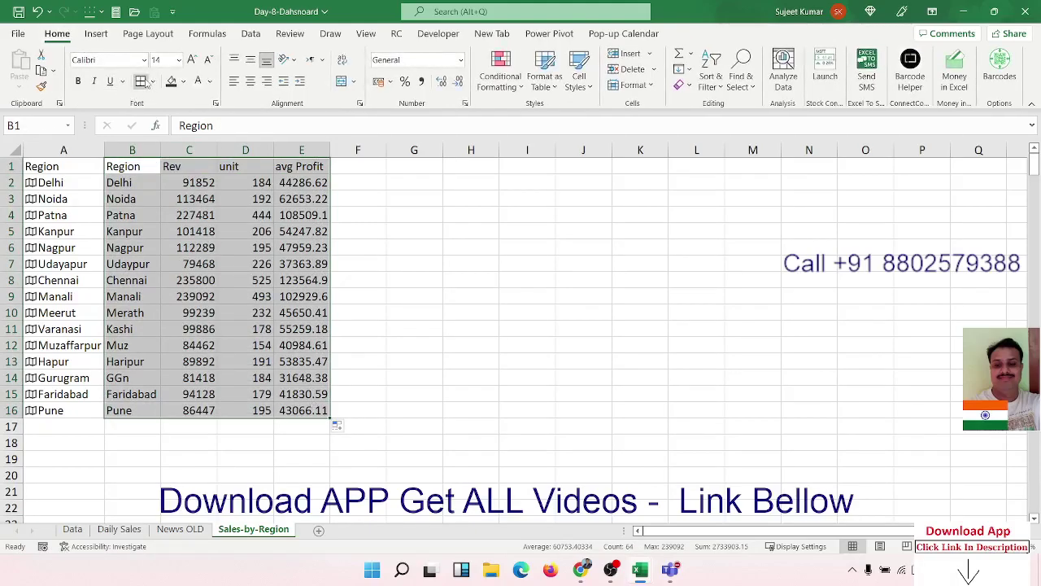
{"action": "left_click", "coordinate": [144, 82]}
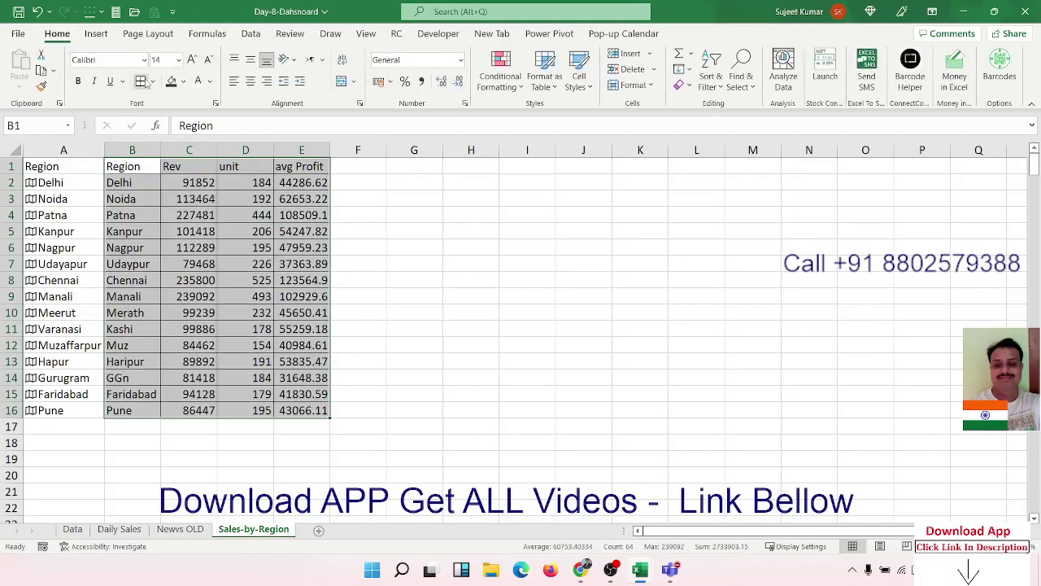
Step: Give the B1:E16 table a thick outline border in Format Cells
{"action": "right_click", "coordinate": [192, 183]}
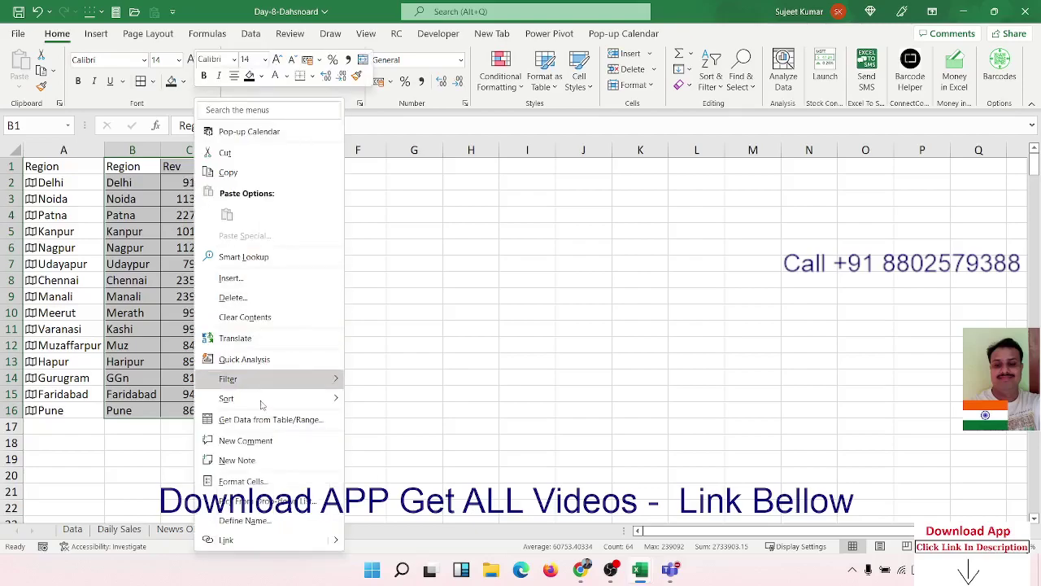
{"action": "left_click", "coordinate": [255, 480]}
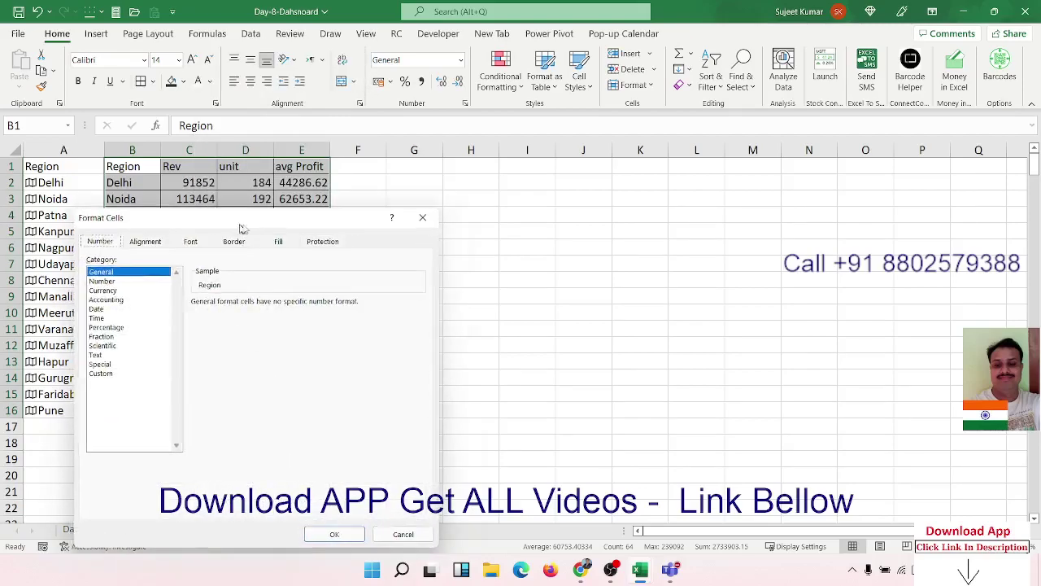
{"action": "mouse_move", "coordinate": [241, 224]}
{"action": "left_mouse_down"}
{"action": "mouse_move", "coordinate": [492, 176]}
{"action": "mouse_move", "coordinate": [494, 163]}
{"action": "left_mouse_up"}
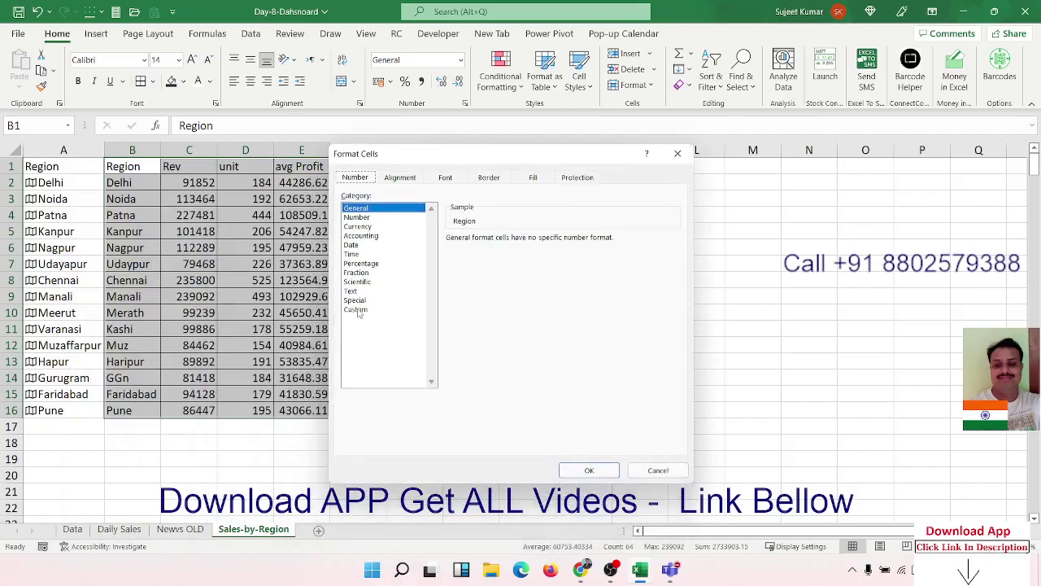
{"action": "left_click", "coordinate": [486, 178]}
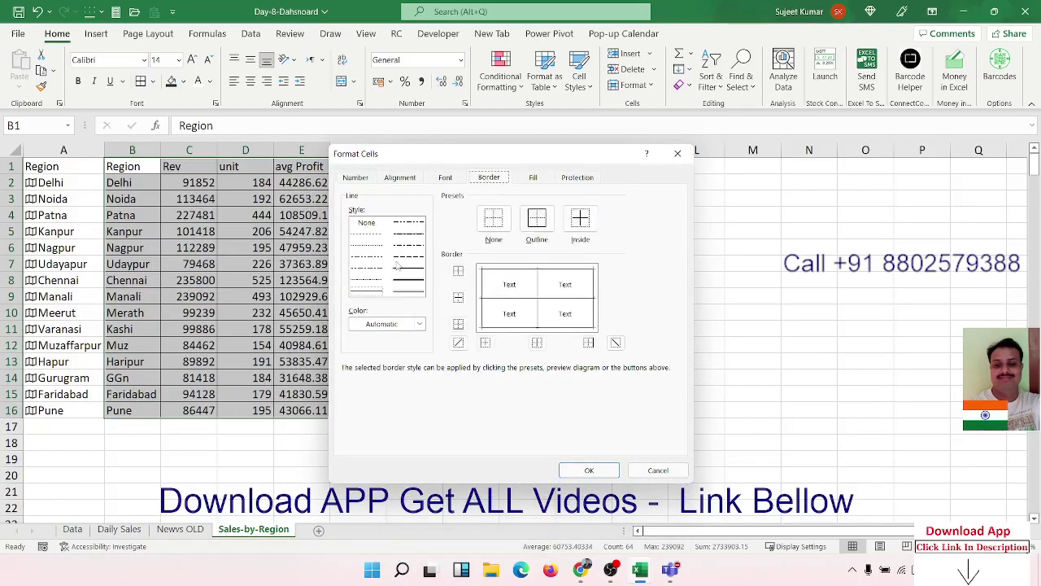
{"action": "left_click", "coordinate": [530, 298]}
{"action": "left_click", "coordinate": [417, 284]}
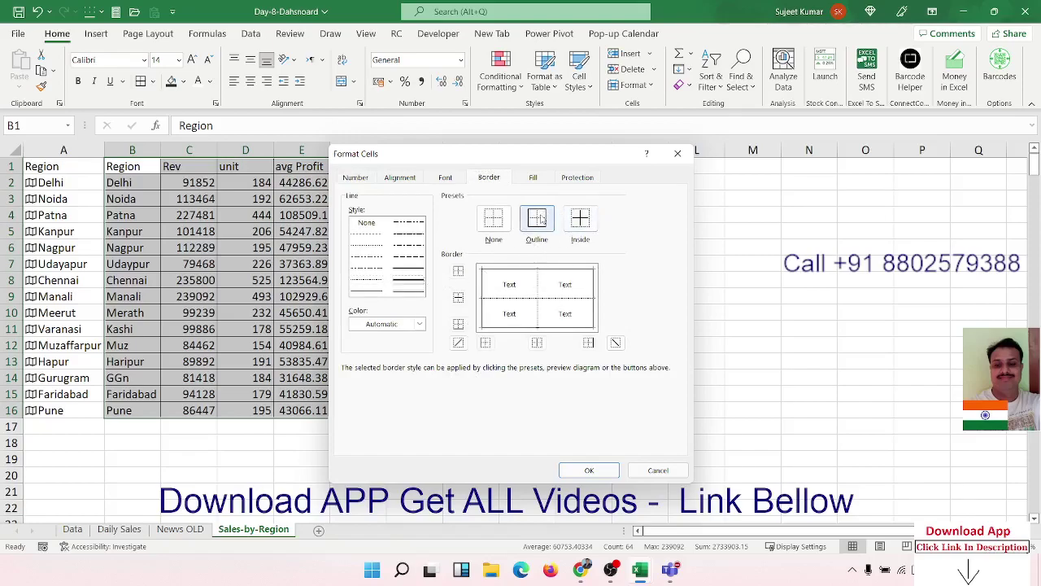
{"action": "left_click", "coordinate": [537, 217]}
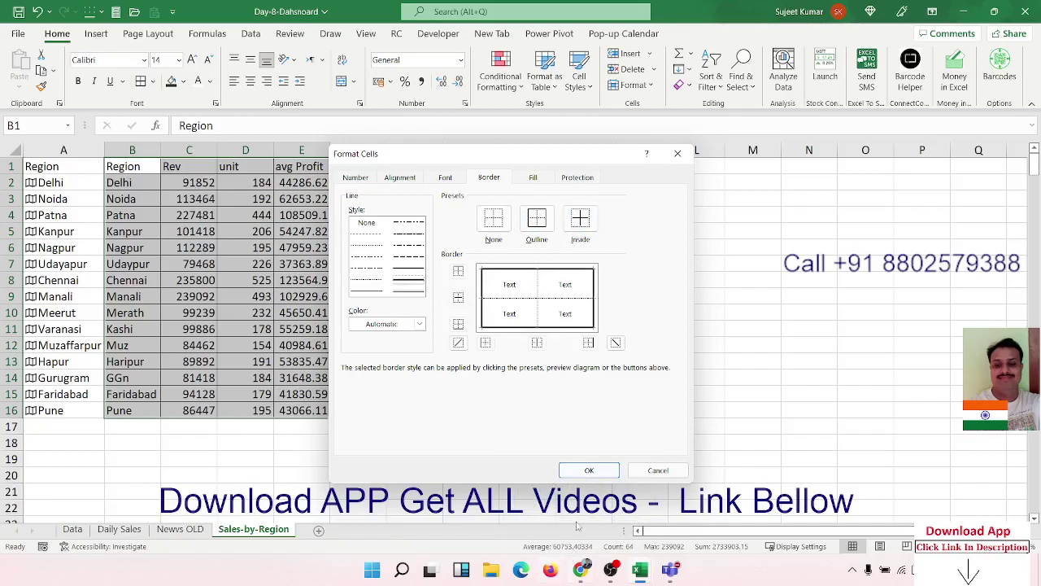
{"action": "left_click", "coordinate": [588, 470]}
Step: Select the header cells B1 through E1
{"action": "left_click", "coordinate": [409, 374]}
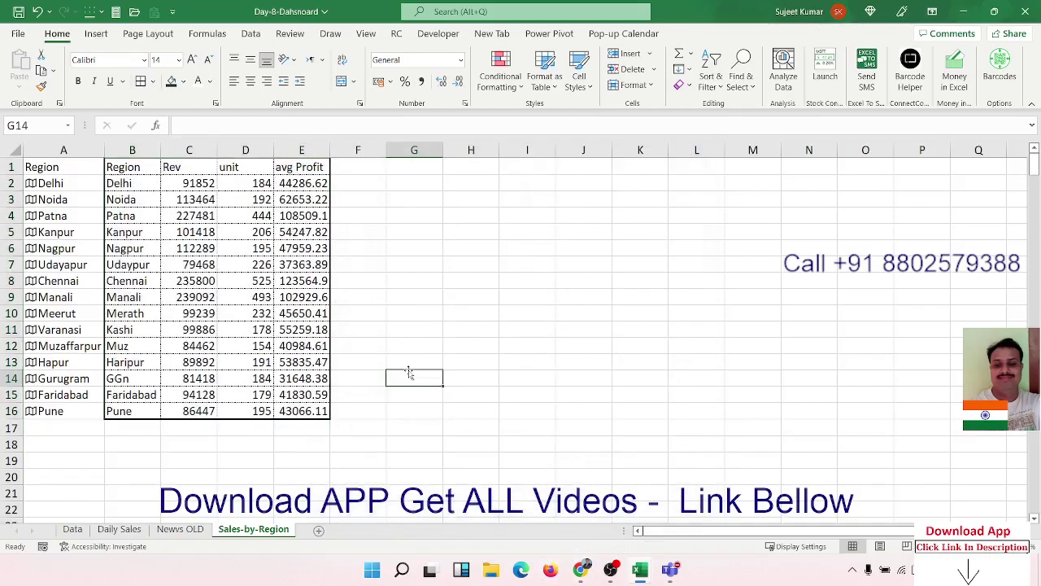
{"action": "left_click", "coordinate": [143, 228]}
{"action": "left_click_drag", "start_coordinate": [132, 168], "coordinate": [287, 167]}
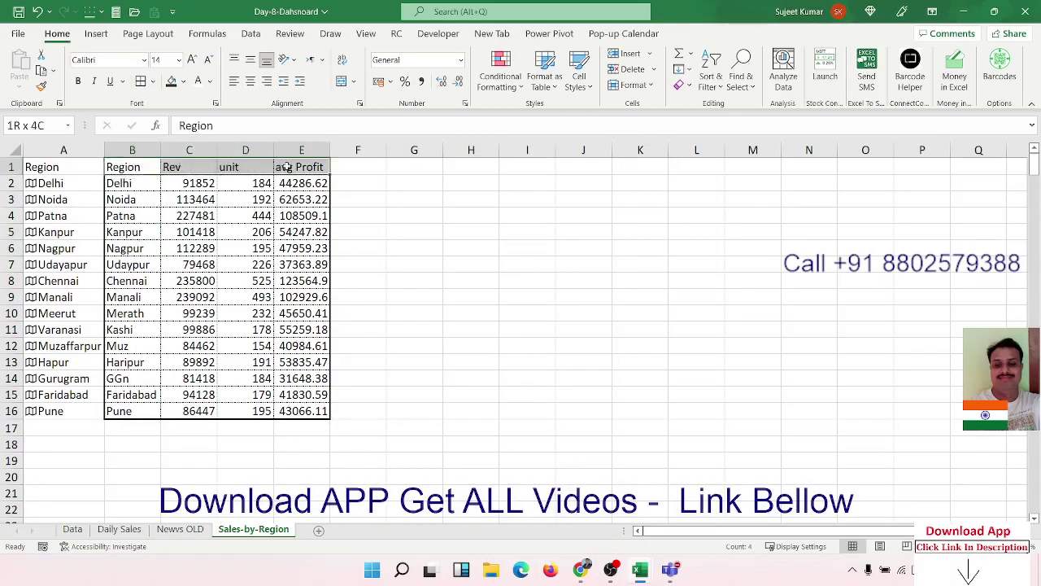
Step: Fill header row B1:E1 with black and make its text white
{"action": "left_click", "coordinate": [172, 81]}
{"action": "left_click", "coordinate": [208, 82]}
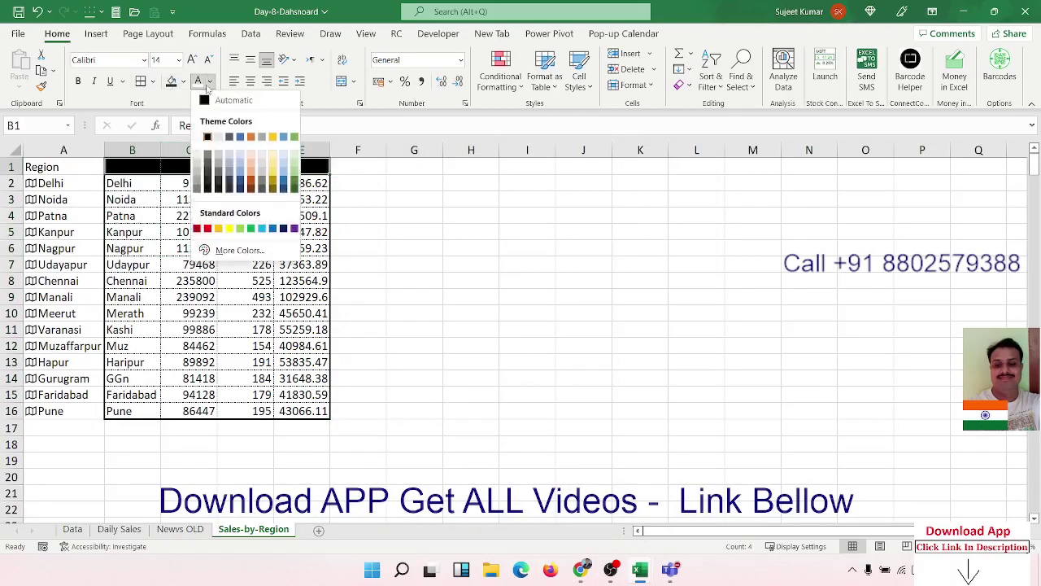
{"action": "left_click", "coordinate": [218, 136]}
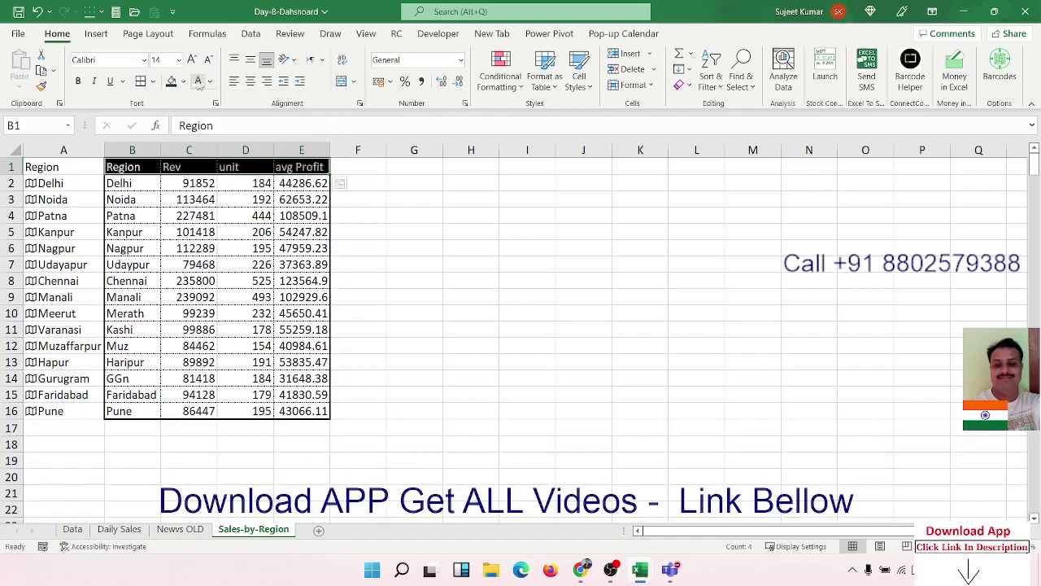
{"action": "left_click", "coordinate": [391, 320]}
{"action": "left_click", "coordinate": [439, 269]}
{"action": "left_click", "coordinate": [417, 178]}
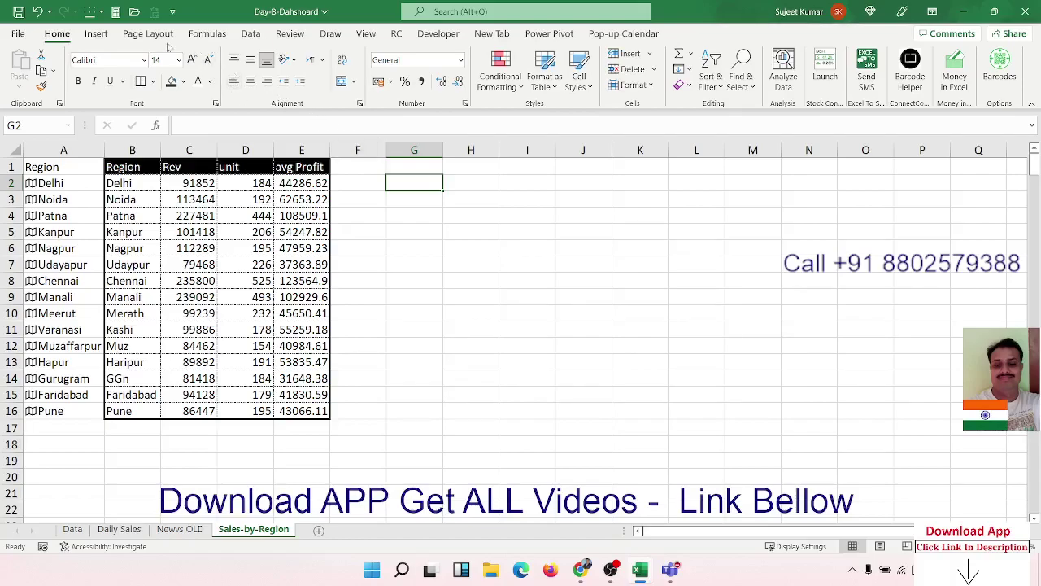
Step: Insert a filled map chart beside the table and open its Select Data Source dialog
{"action": "left_click", "coordinate": [96, 33]}
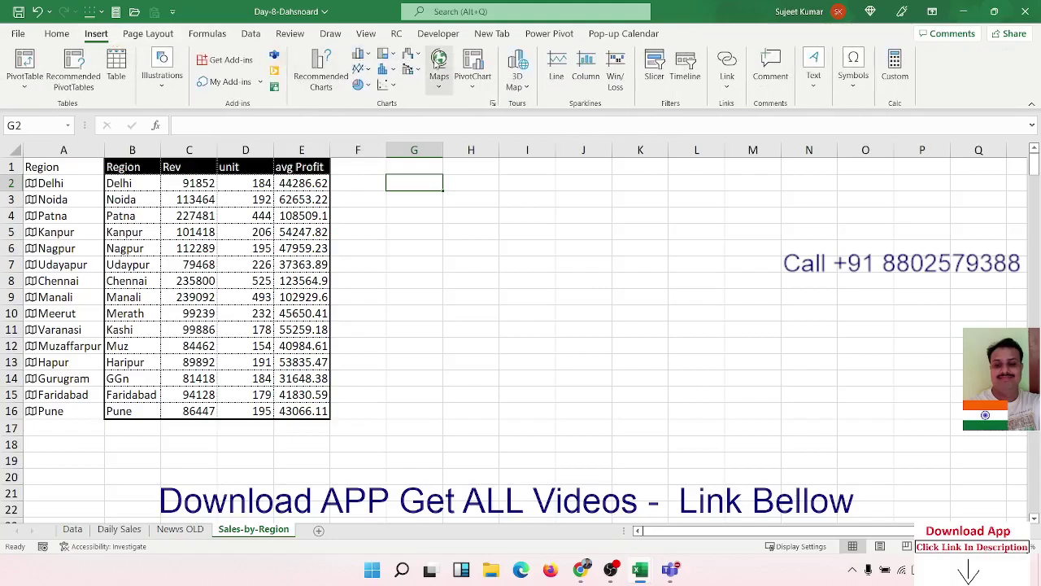
{"action": "left_click", "coordinate": [440, 87]}
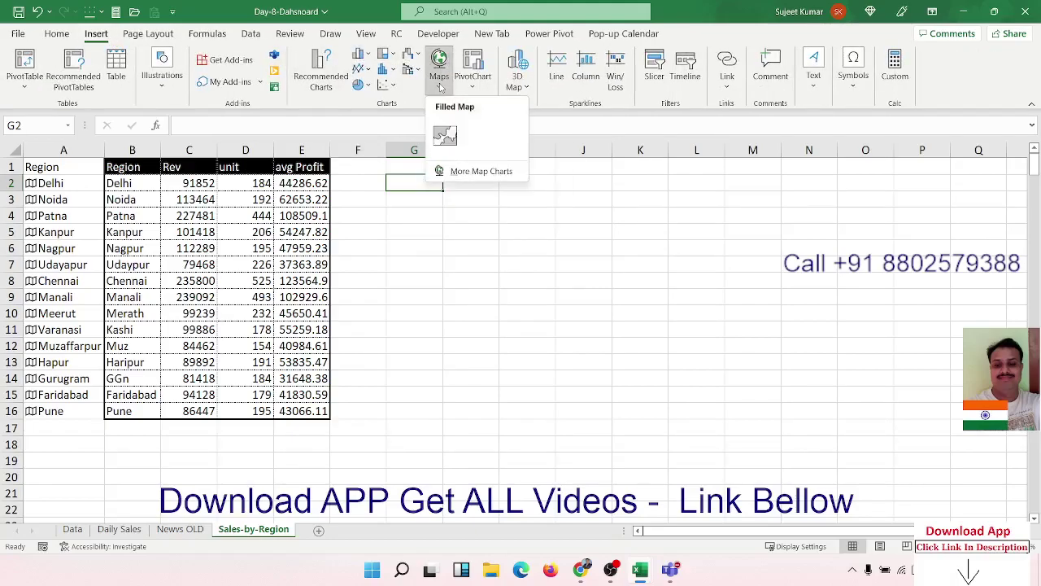
{"action": "left_click", "coordinate": [445, 135]}
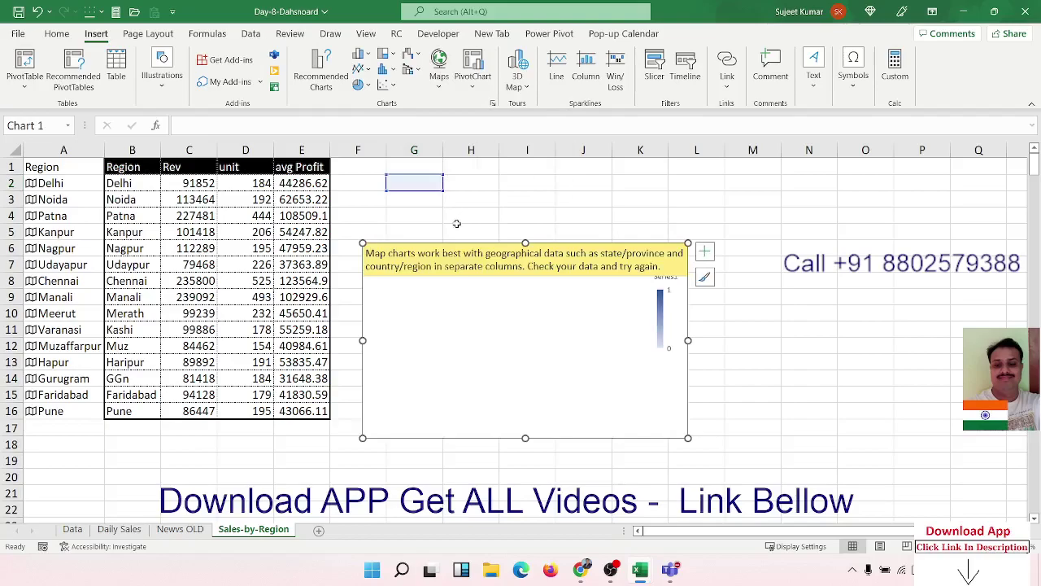
{"action": "left_click_drag", "start_coordinate": [442, 266], "coordinate": [447, 181]}
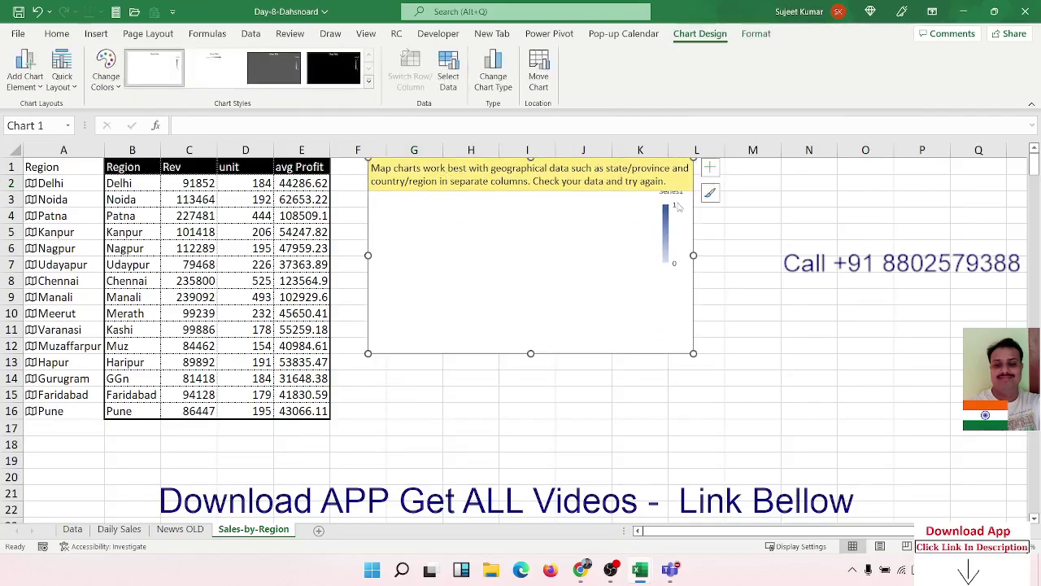
{"action": "right_click", "coordinate": [675, 211]}
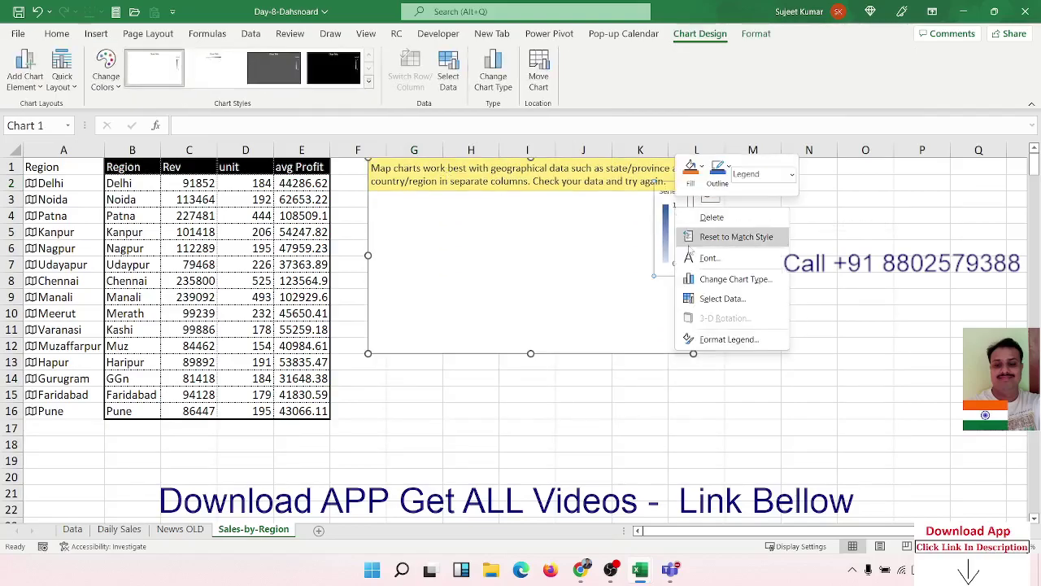
{"action": "left_click", "coordinate": [704, 299]}
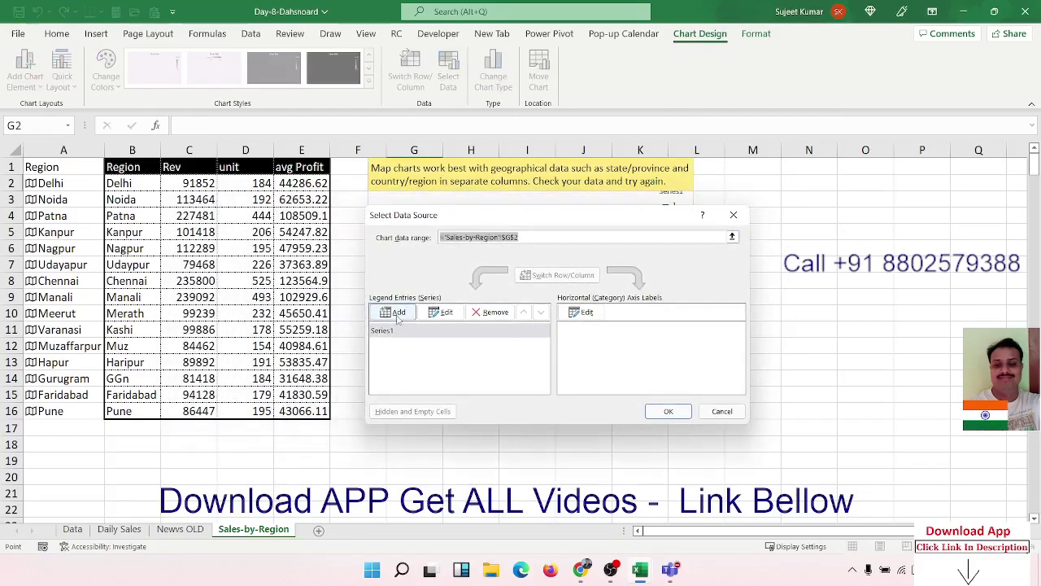
Step: Add a series named from B1 with the Rev values C2:C16
{"action": "left_click", "coordinate": [390, 311]}
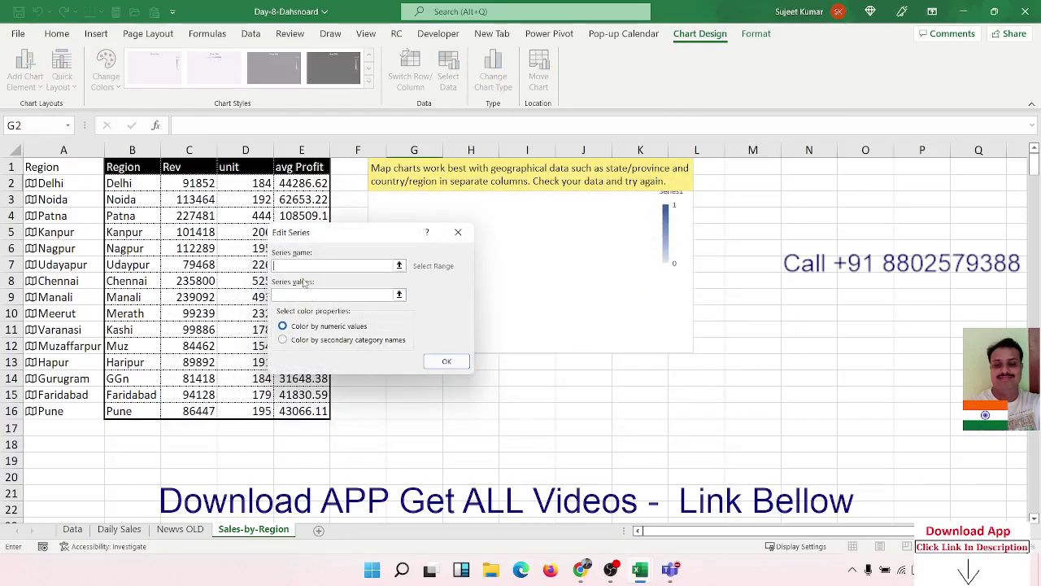
{"action": "left_click", "coordinate": [135, 166]}
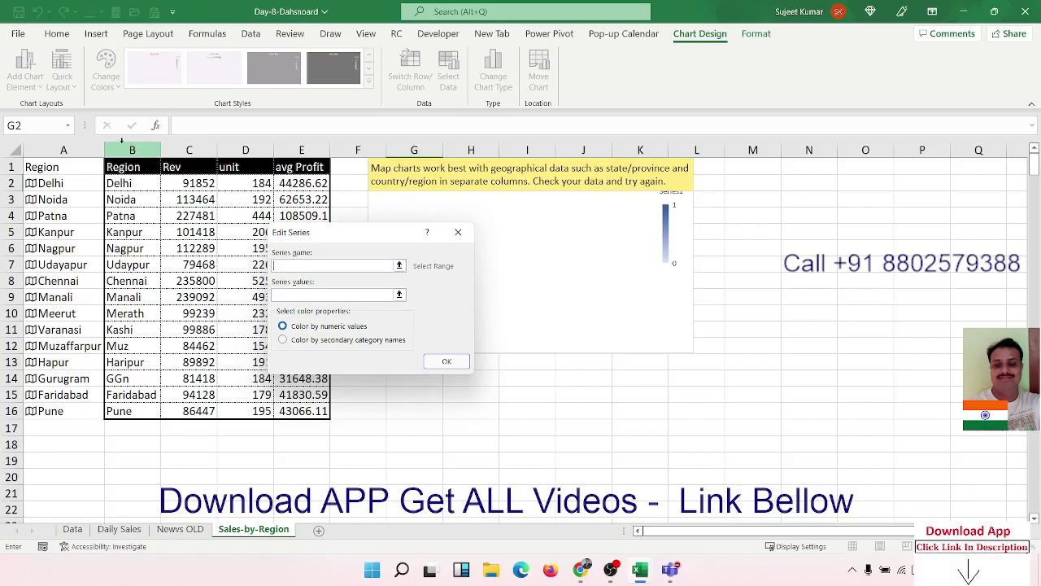
{"action": "left_click", "coordinate": [305, 297]}
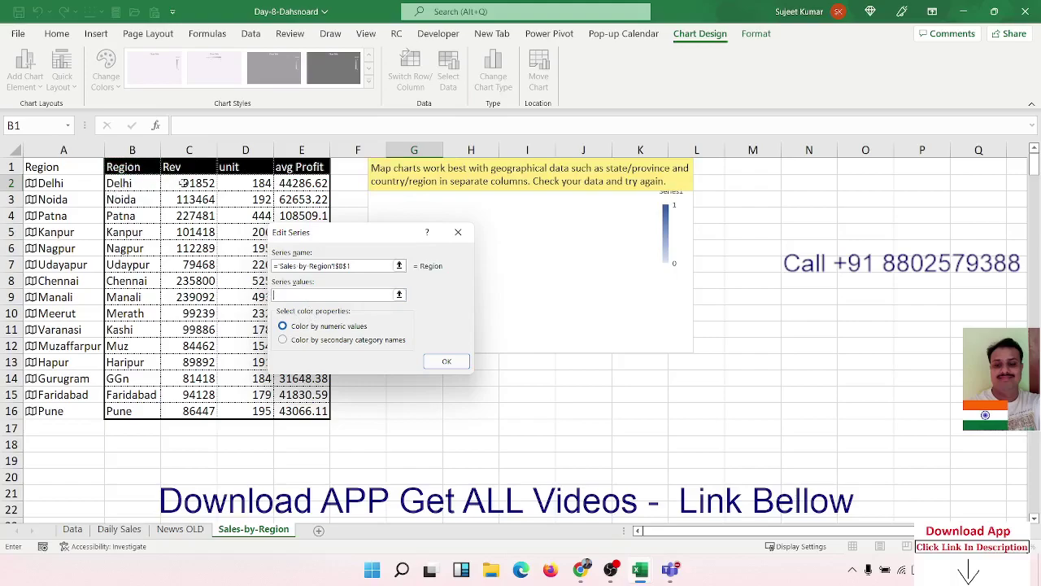
{"action": "left_click_drag", "start_coordinate": [206, 183], "coordinate": [200, 411]}
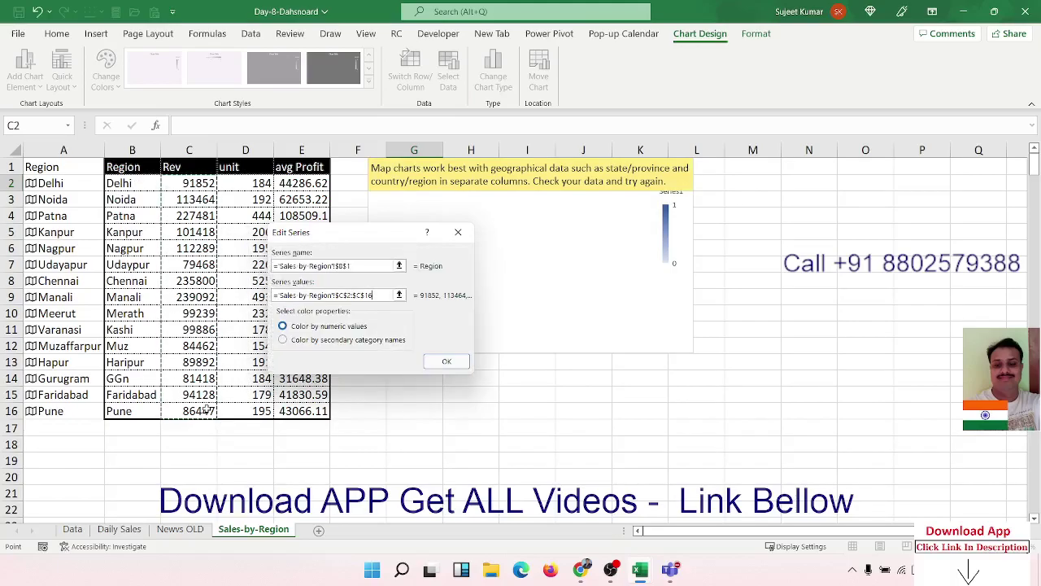
{"action": "left_click", "coordinate": [447, 362]}
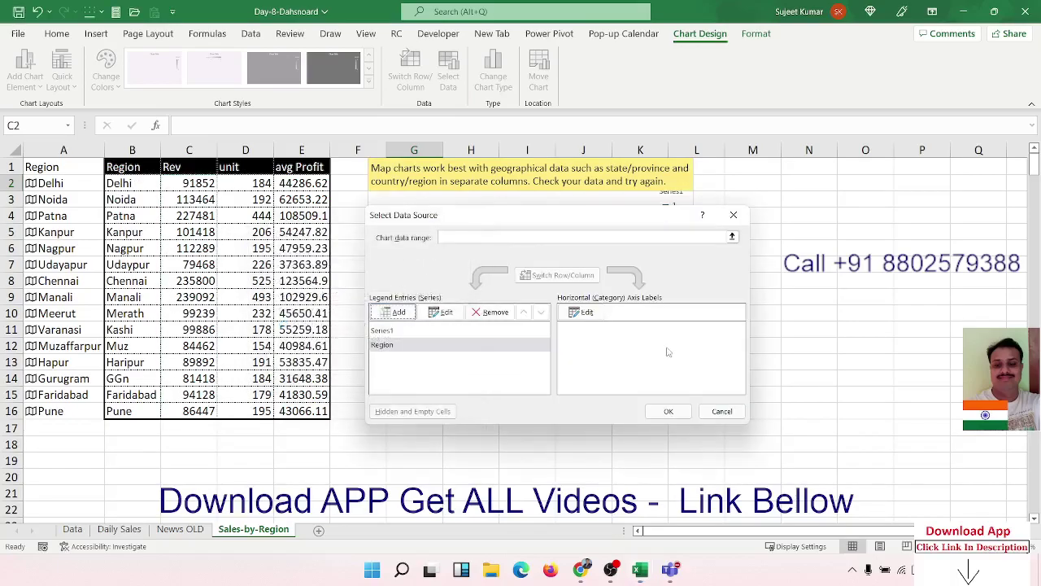
Step: Set the map's category labels to the region names A2:A16 and apply
{"action": "left_click", "coordinate": [582, 312]}
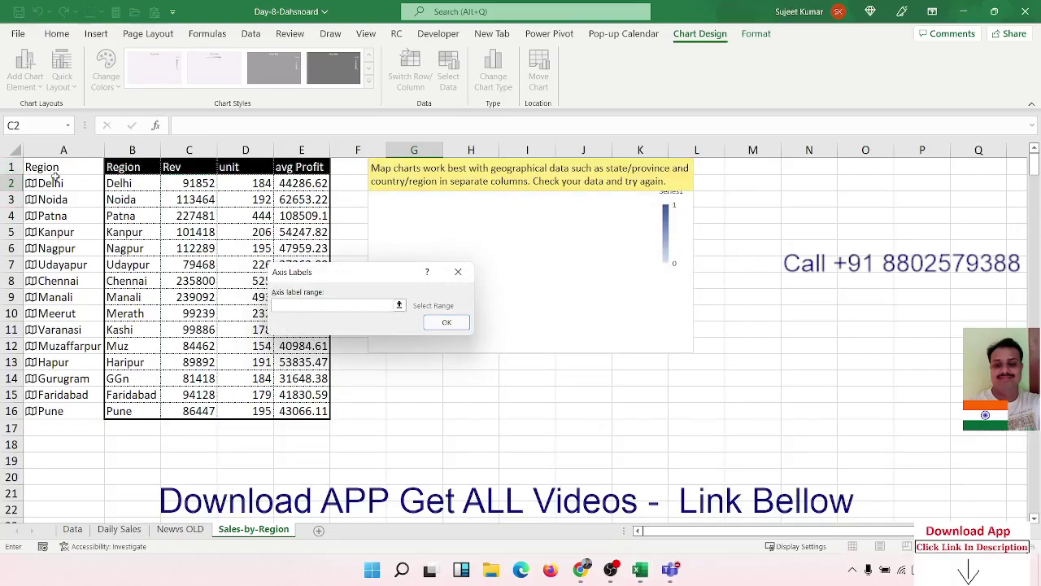
{"action": "left_click_drag", "start_coordinate": [49, 183], "coordinate": [55, 411]}
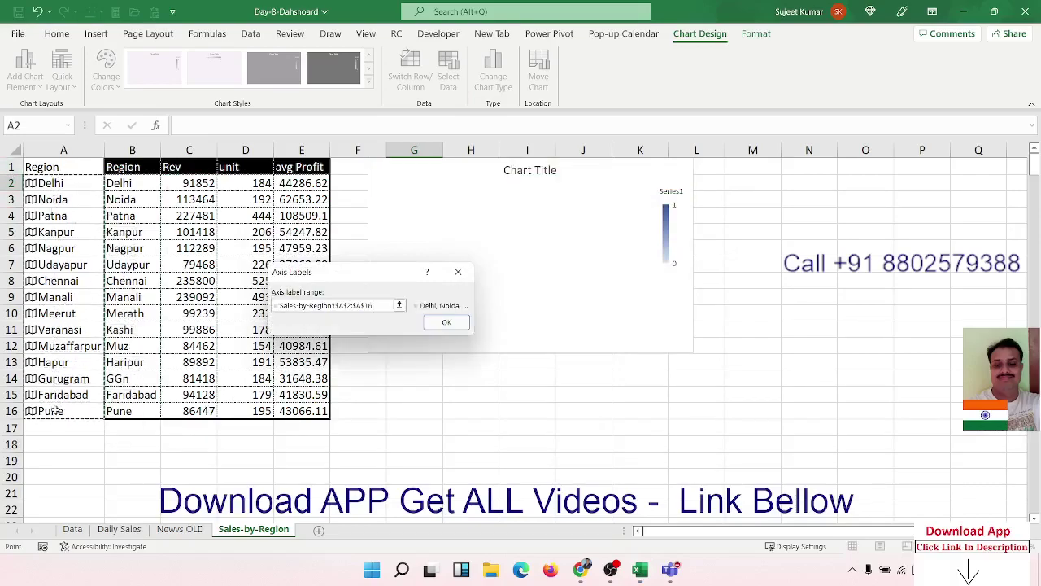
{"action": "left_click", "coordinate": [448, 322]}
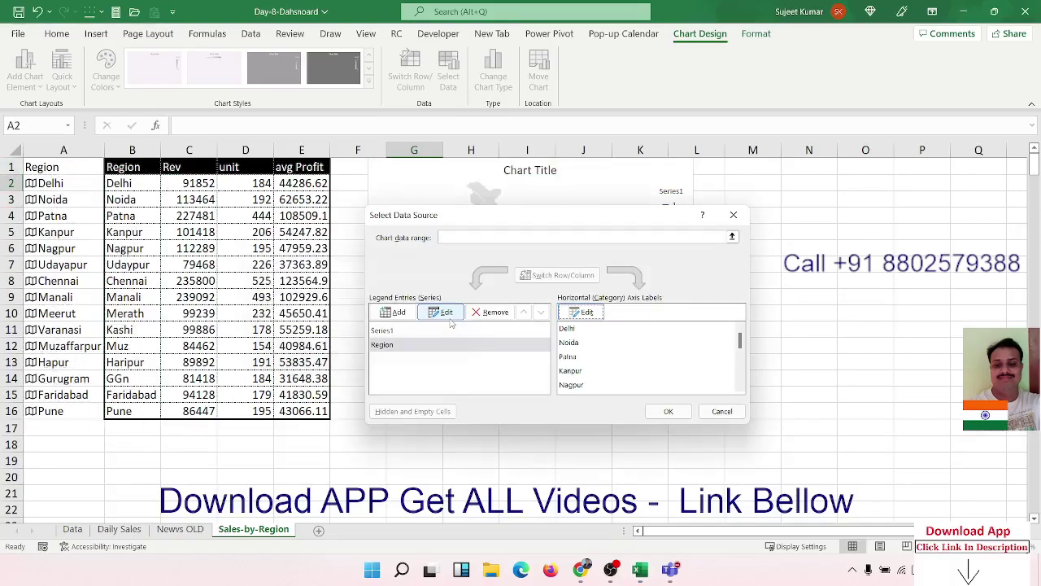
{"action": "left_click", "coordinate": [681, 412]}
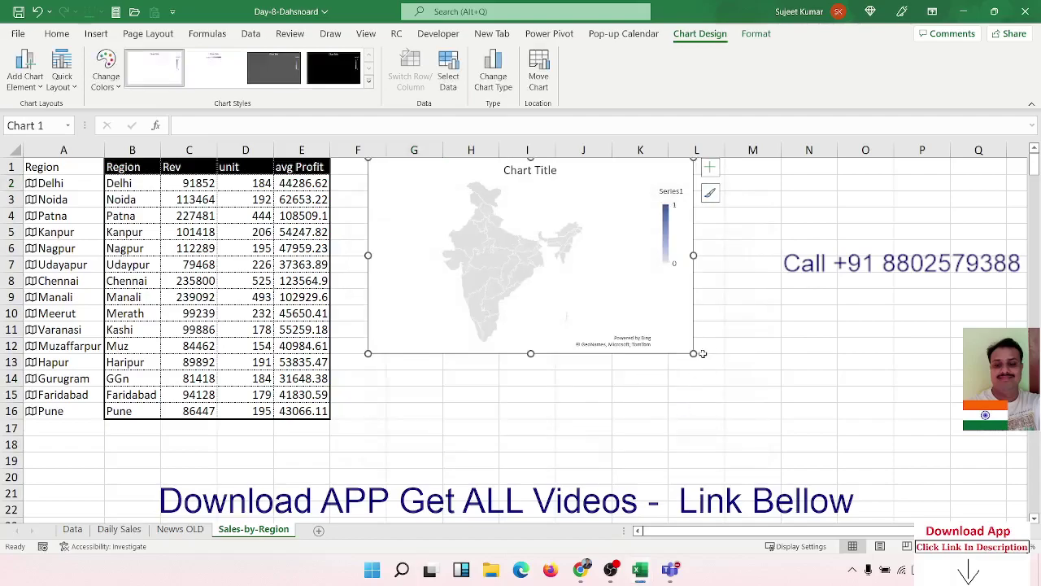
Step: Enlarge the map chart toward the bottom-right and apply the dark grey chart style
{"action": "left_click_drag", "start_coordinate": [703, 353], "coordinate": [875, 506]}
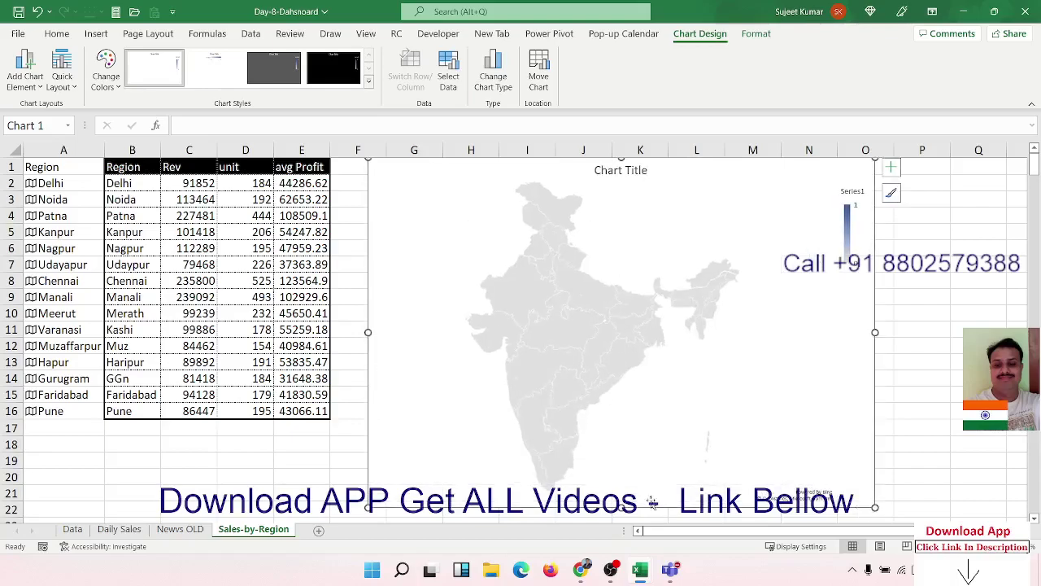
{"action": "scroll", "coordinate": [358, 512], "scroll_direction": "down", "scroll_amount": 1}
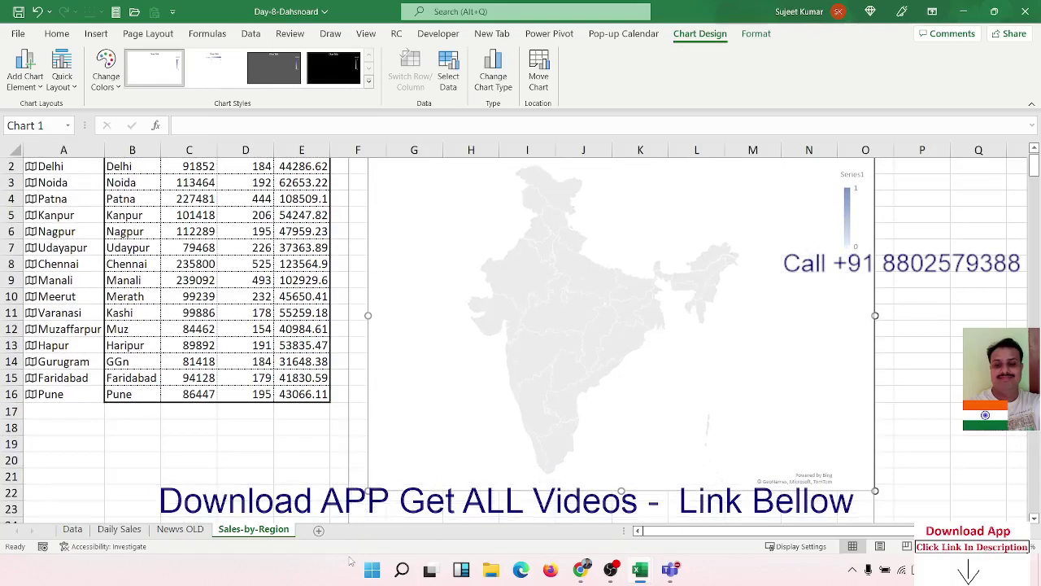
{"action": "scroll", "coordinate": [752, 288], "scroll_direction": "up", "scroll_amount": 1}
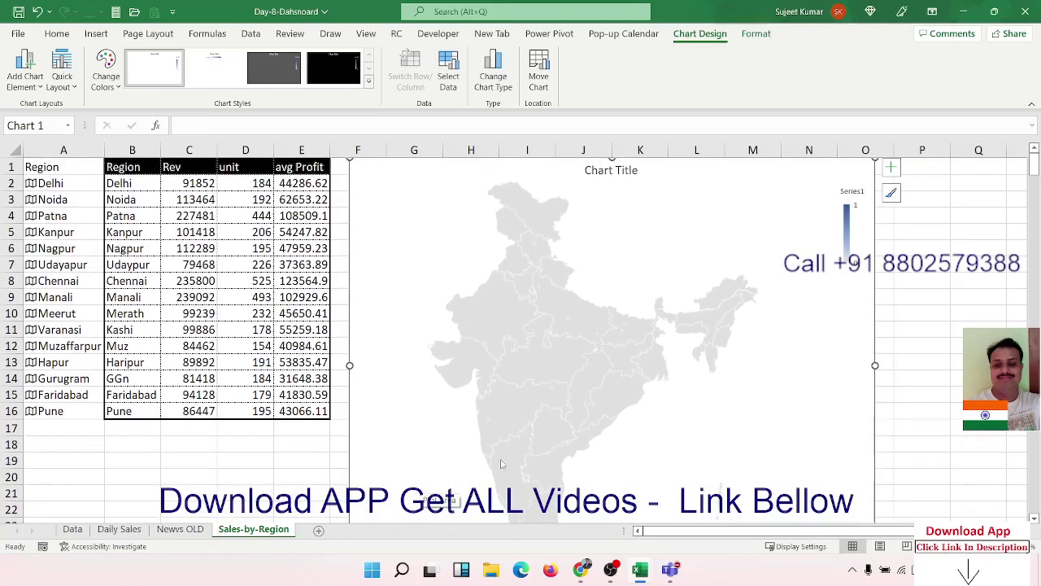
{"action": "left_click", "coordinate": [892, 193]}
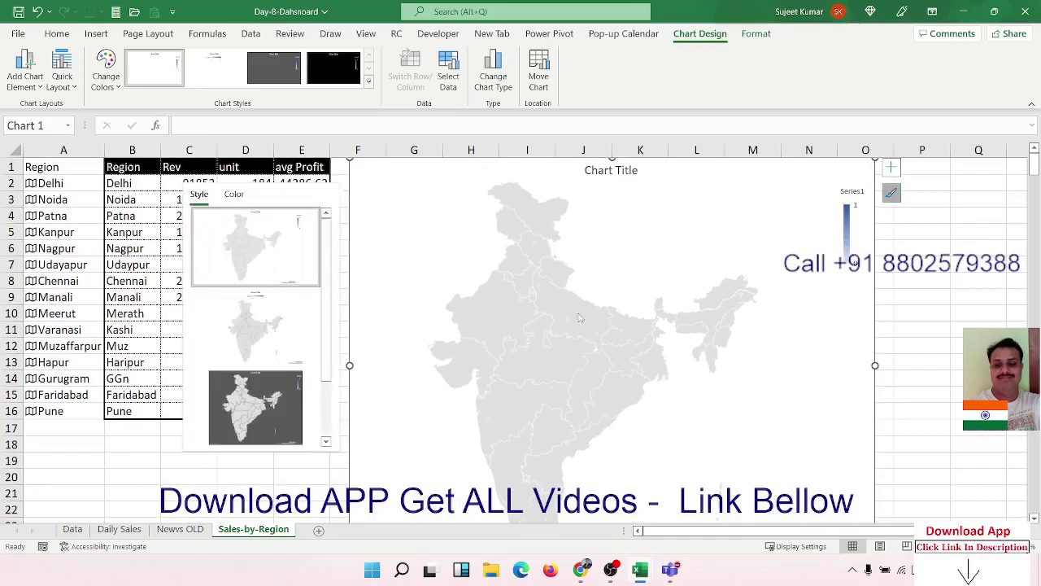
{"action": "left_click_drag", "start_coordinate": [328, 333], "coordinate": [328, 435]}
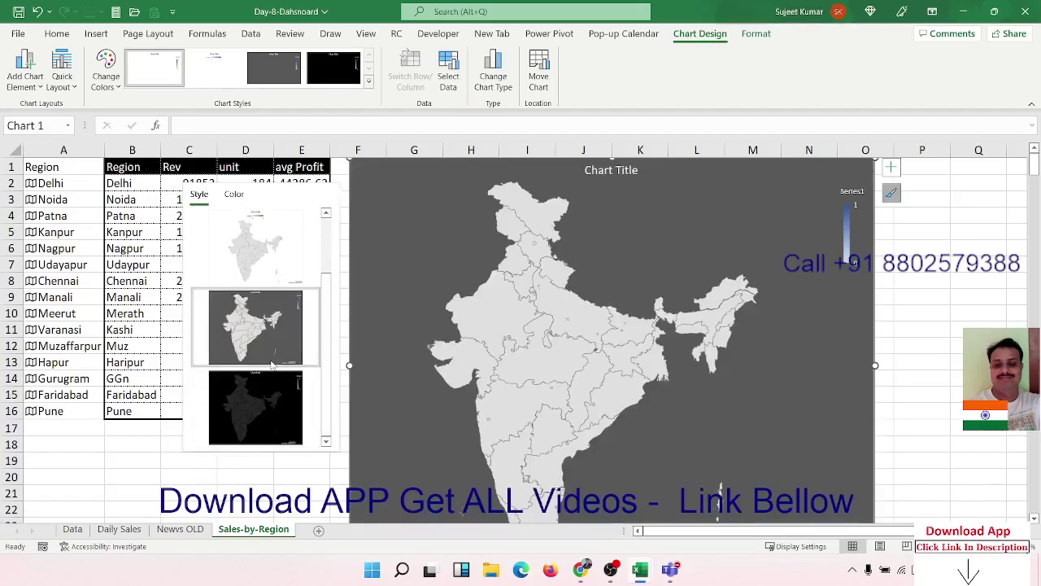
{"action": "left_click", "coordinate": [272, 365]}
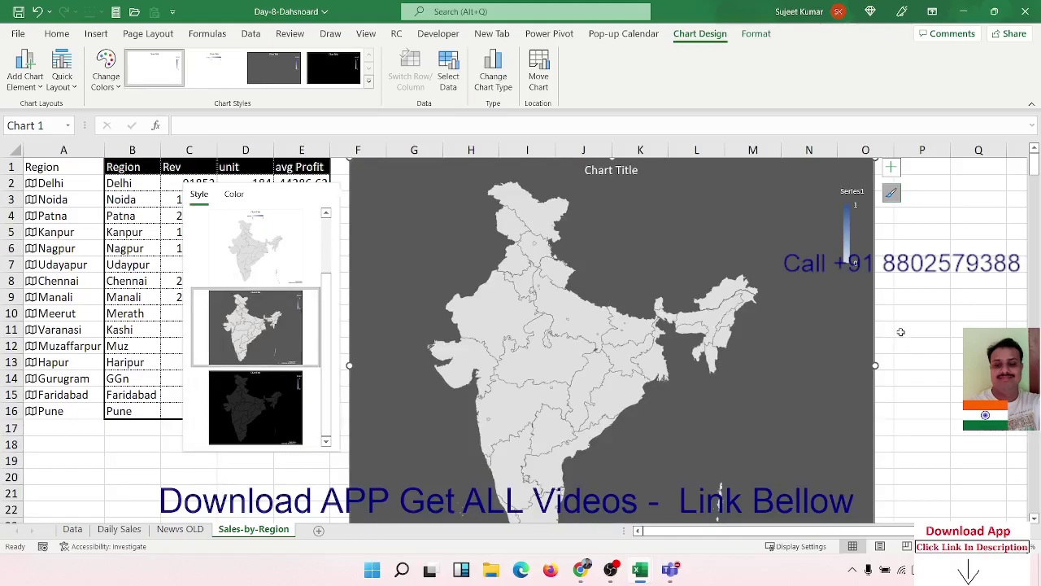
{"action": "left_click", "coordinate": [900, 332]}
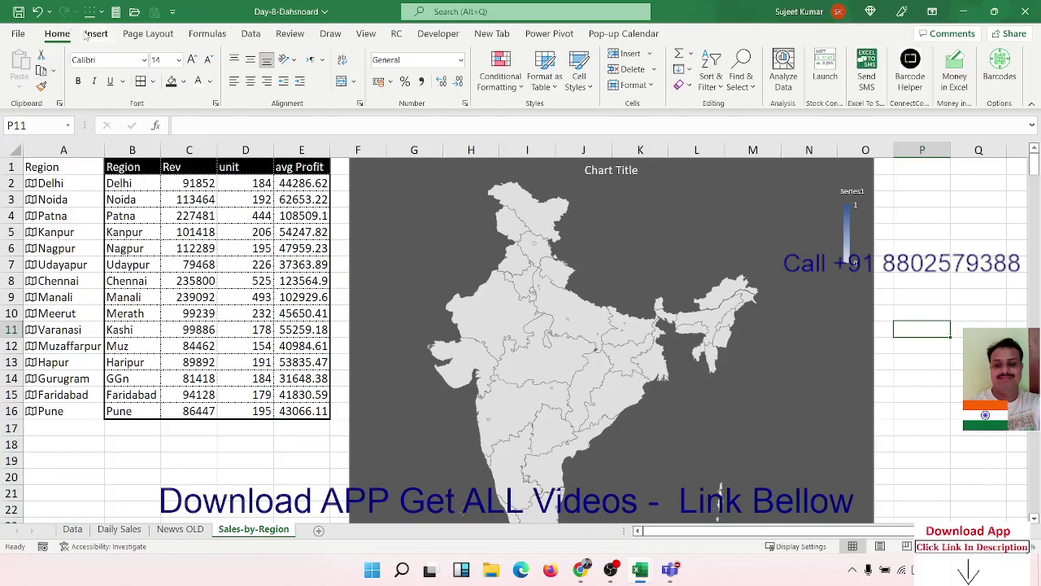
Step: Switch the India map to the first light chart style with a white background
{"action": "left_click", "coordinate": [96, 33]}
{"action": "left_click", "coordinate": [439, 69]}
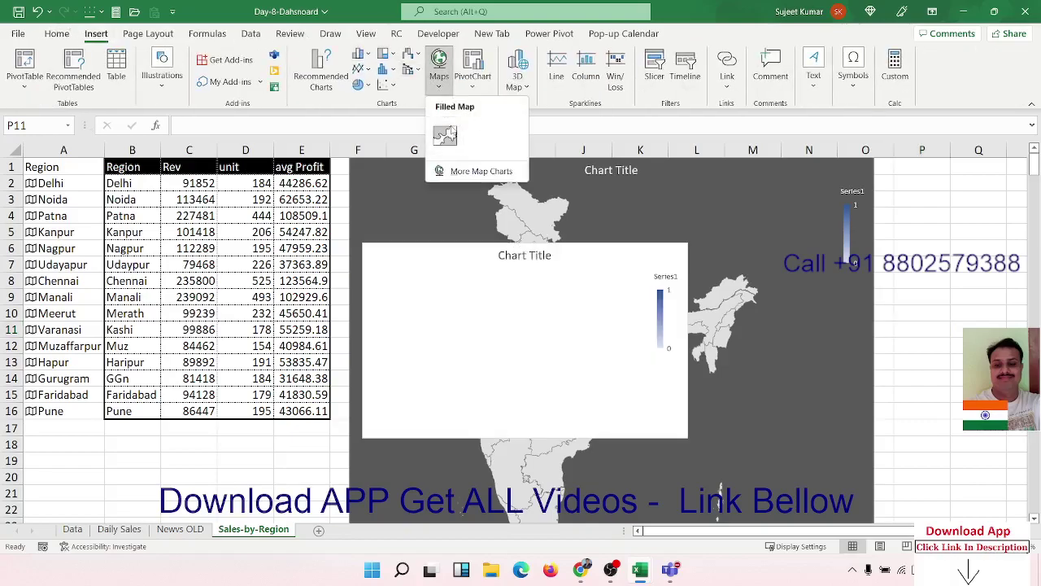
{"action": "left_click", "coordinate": [891, 243]}
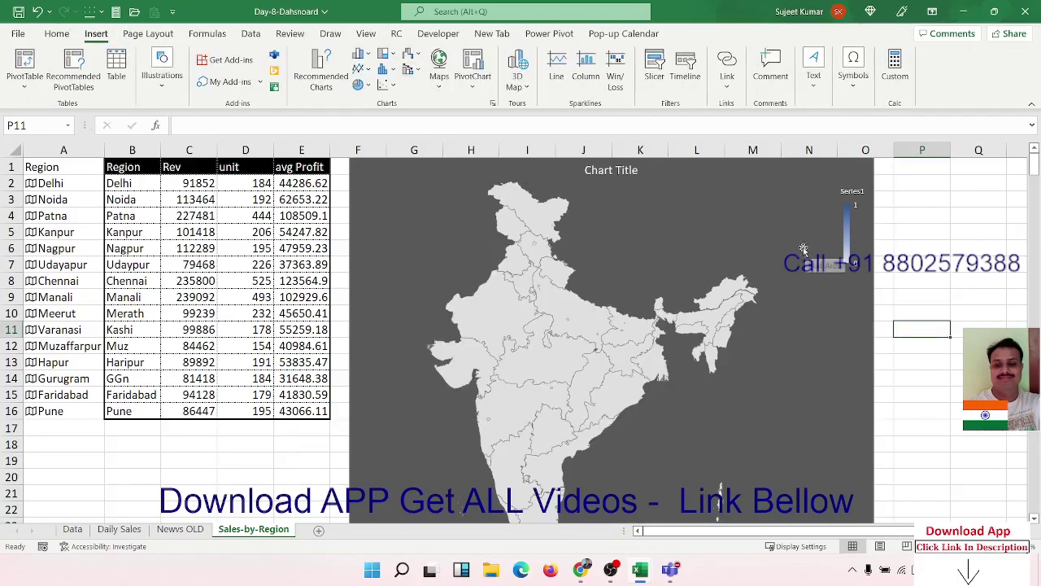
{"action": "left_click", "coordinate": [772, 241]}
{"action": "left_click", "coordinate": [888, 174]}
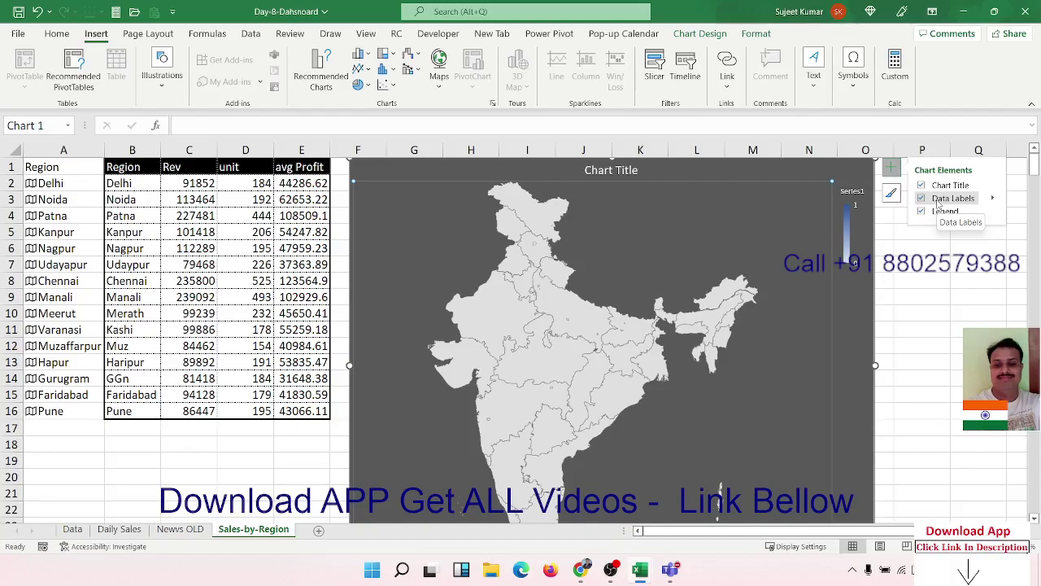
{"action": "left_click", "coordinate": [892, 193]}
{"action": "scroll", "coordinate": [265, 415], "scroll_direction": "down", "scroll_amount": 1}
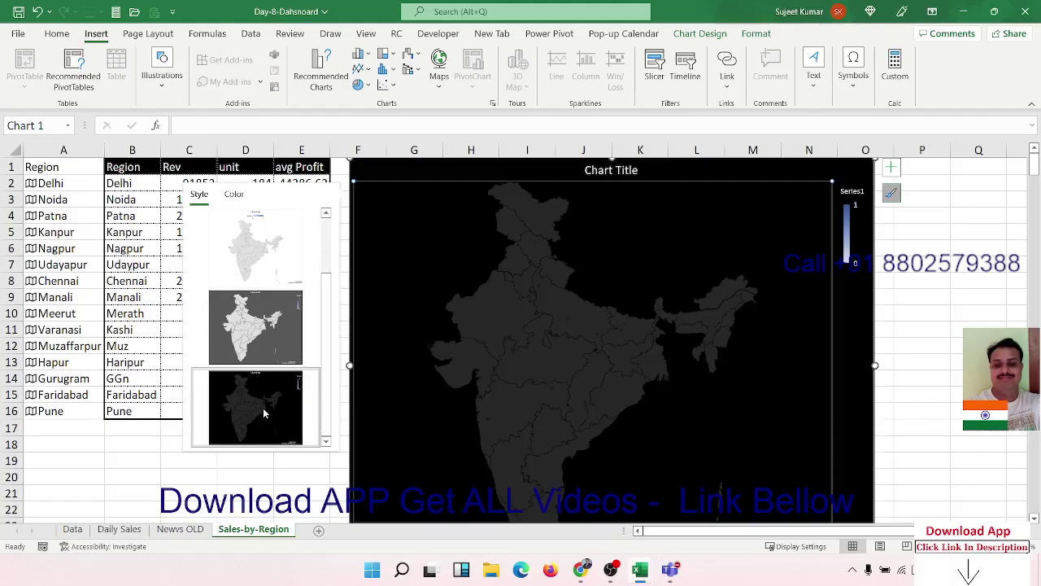
{"action": "scroll", "coordinate": [259, 359], "scroll_direction": "up", "scroll_amount": 1}
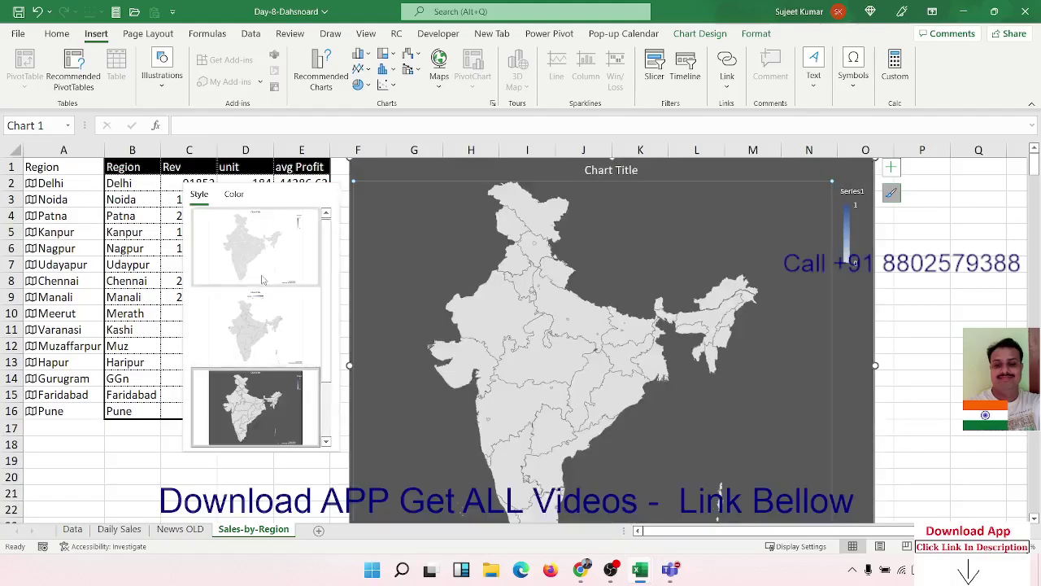
{"action": "left_click", "coordinate": [260, 261]}
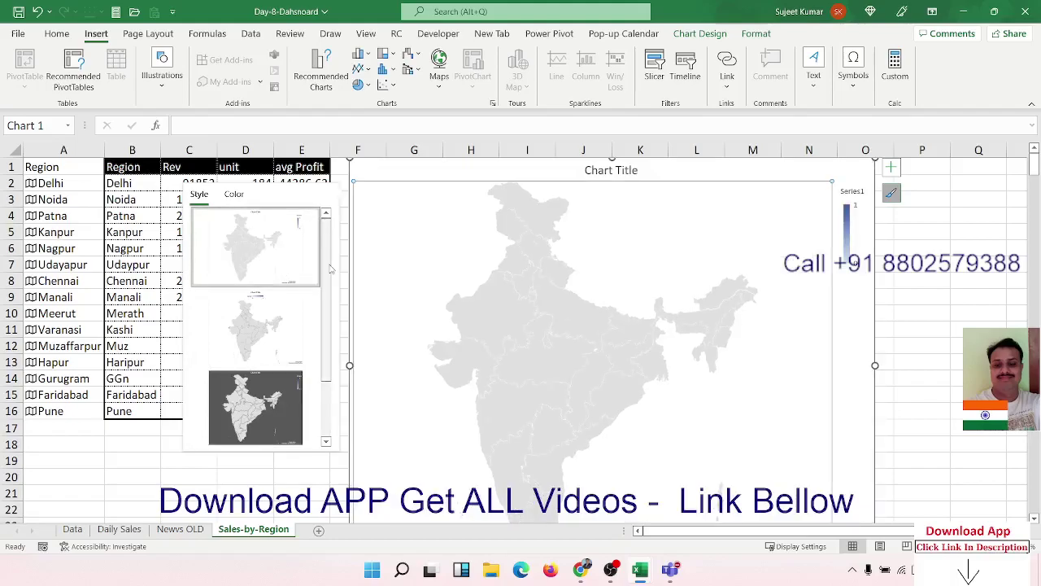
{"action": "left_click", "coordinate": [890, 258]}
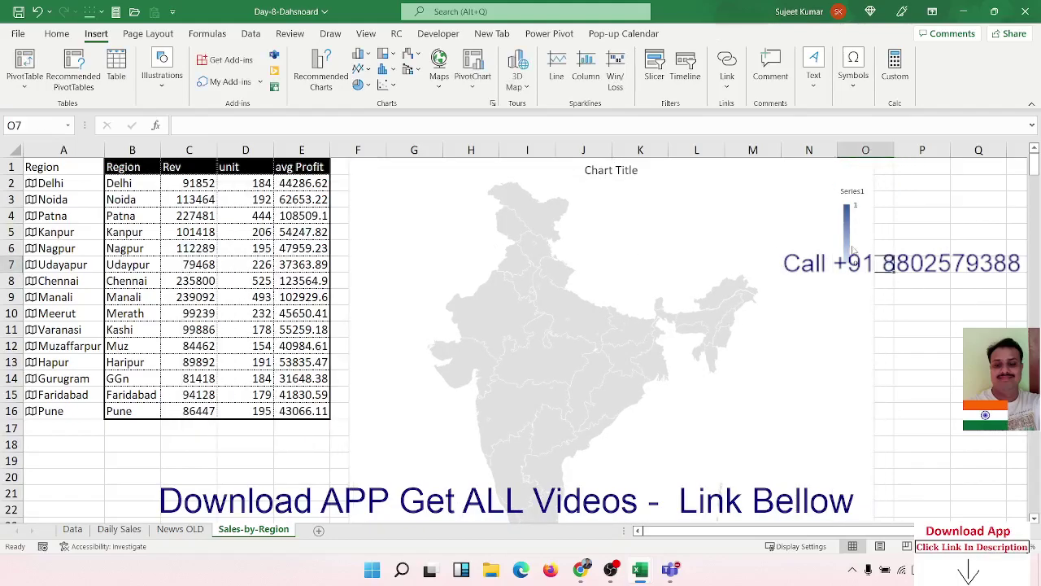
Step: Remove Series1 from the map chart's data source
{"action": "right_click", "coordinate": [853, 249]}
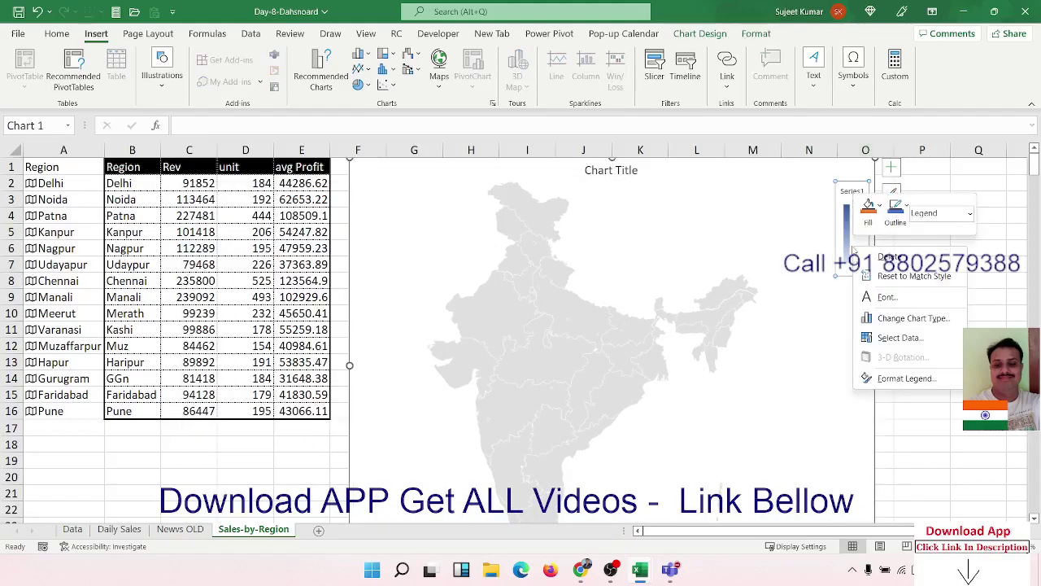
{"action": "left_click", "coordinate": [899, 336]}
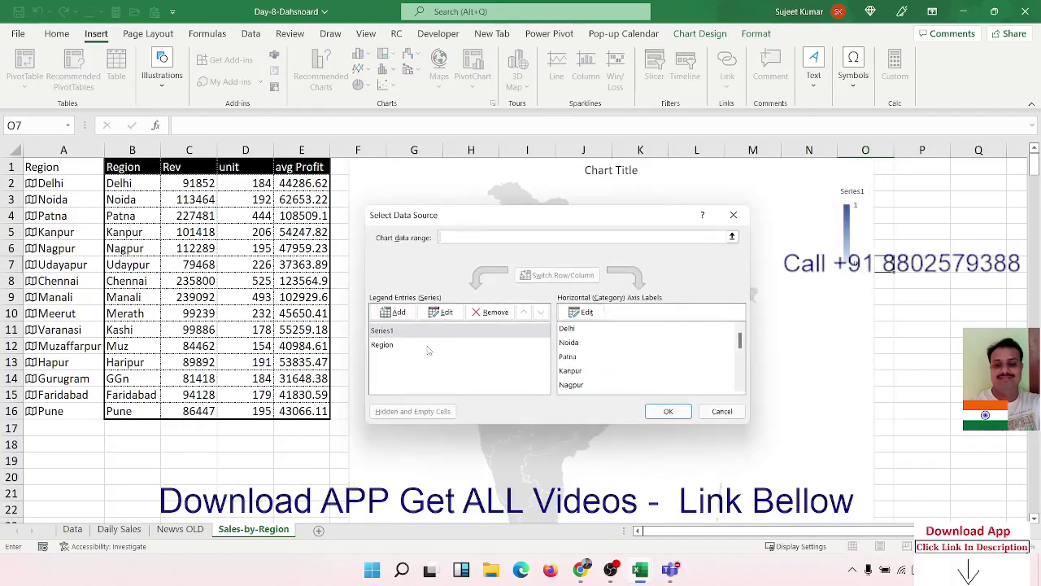
{"action": "left_click", "coordinate": [426, 345]}
{"action": "left_click", "coordinate": [424, 333]}
{"action": "left_click", "coordinate": [484, 316]}
{"action": "left_click", "coordinate": [483, 318]}
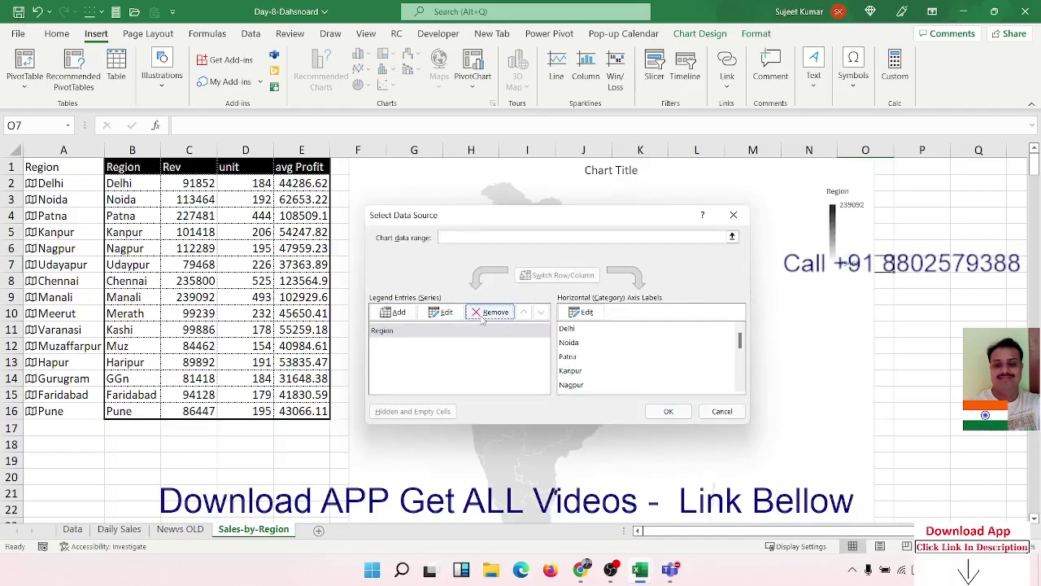
{"action": "left_click", "coordinate": [669, 411]}
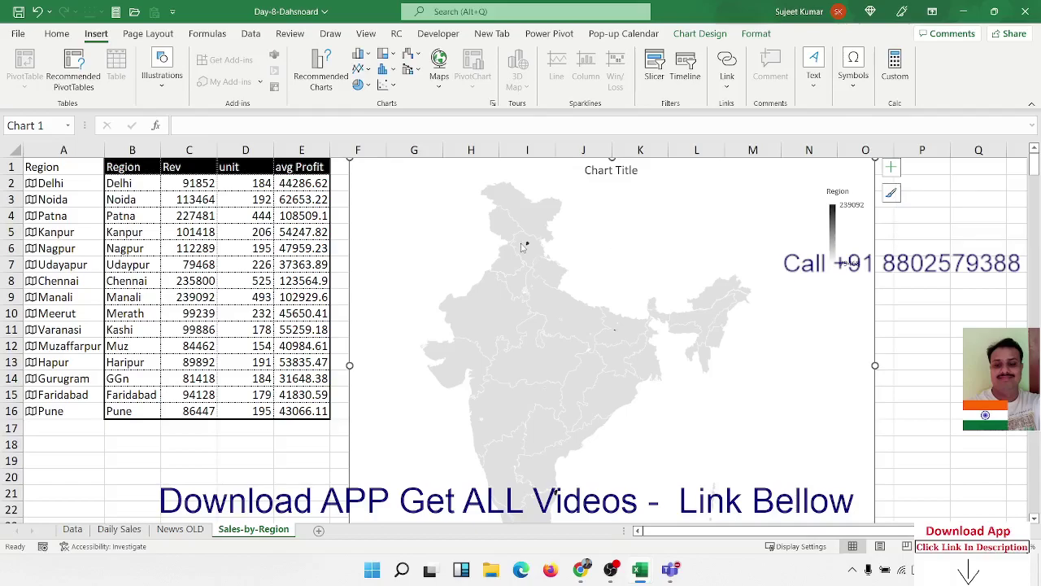
Step: Reopen Select Data and inspect the Region series value range, leaving it unchanged
{"action": "mouse_move", "coordinate": [525, 250]}
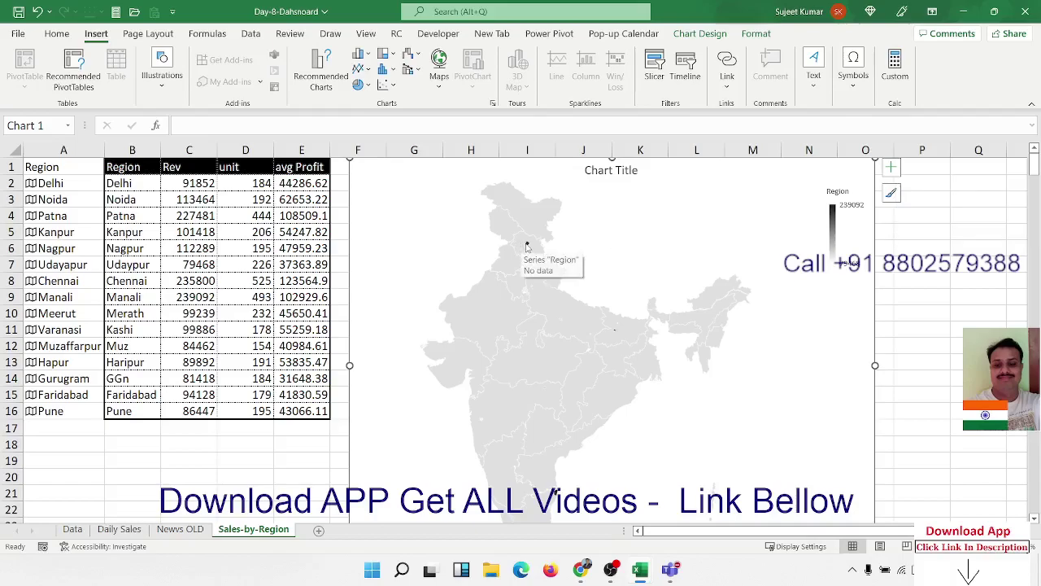
{"action": "right_click", "coordinate": [852, 244]}
{"action": "left_click", "coordinate": [891, 334]}
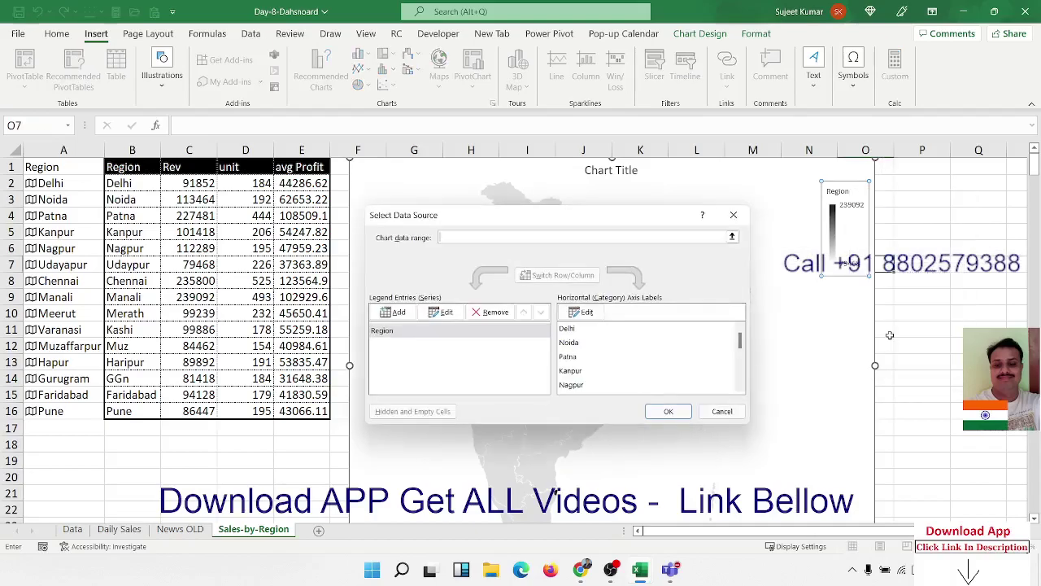
{"action": "left_click", "coordinate": [424, 330]}
{"action": "left_click", "coordinate": [437, 315]}
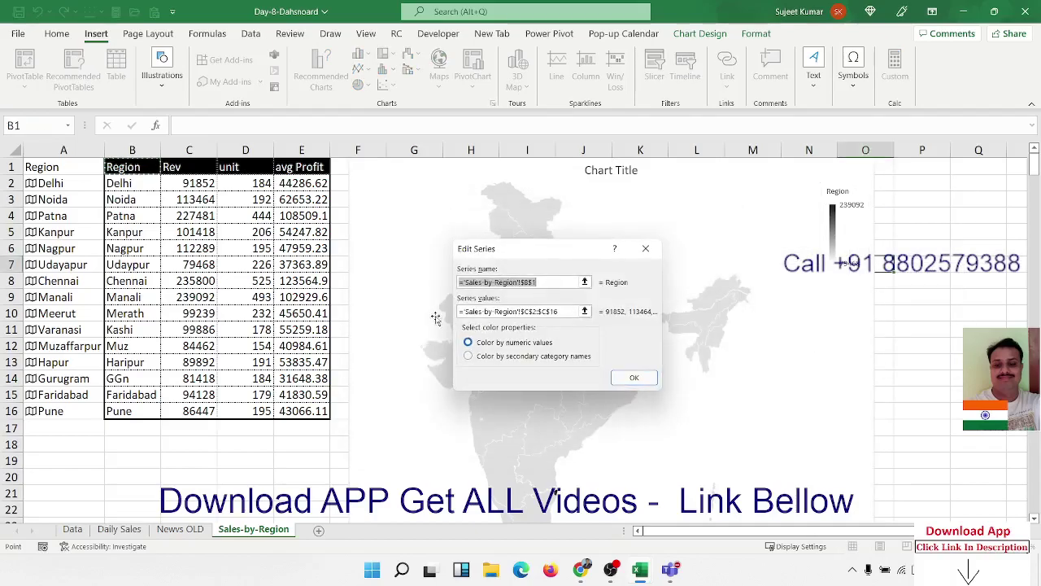
{"action": "left_click", "coordinate": [518, 311]}
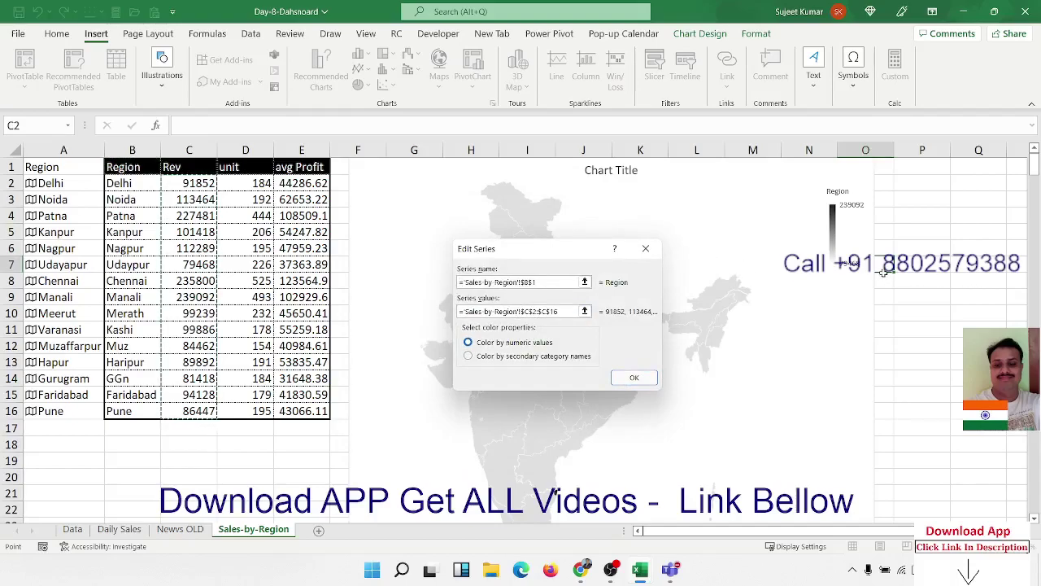
{"action": "left_click", "coordinate": [633, 377]}
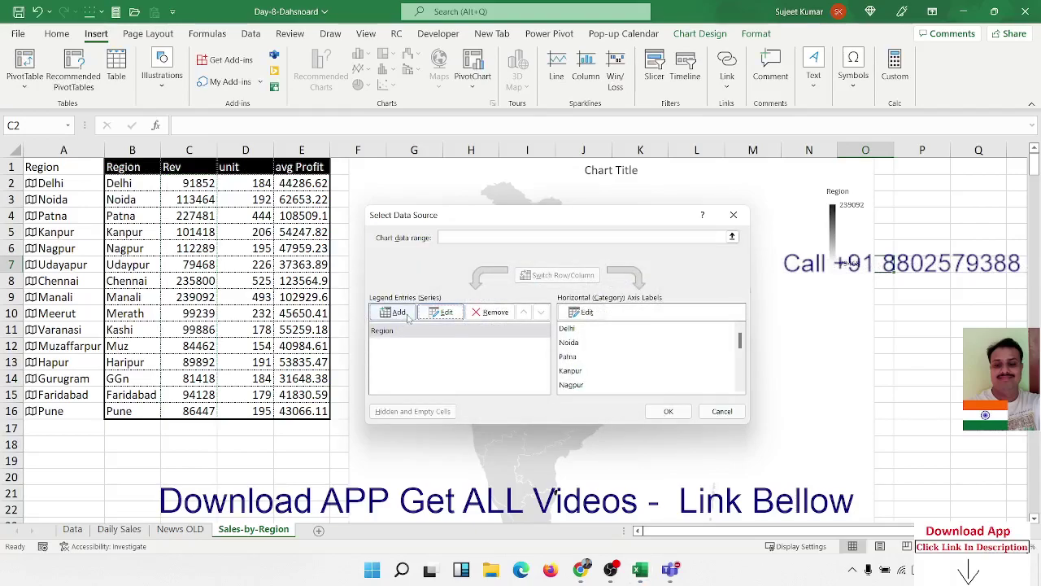
Step: Add a Rev series named from C1 with values C2:C16, coloured by secondary category names
{"action": "left_click", "coordinate": [397, 313]}
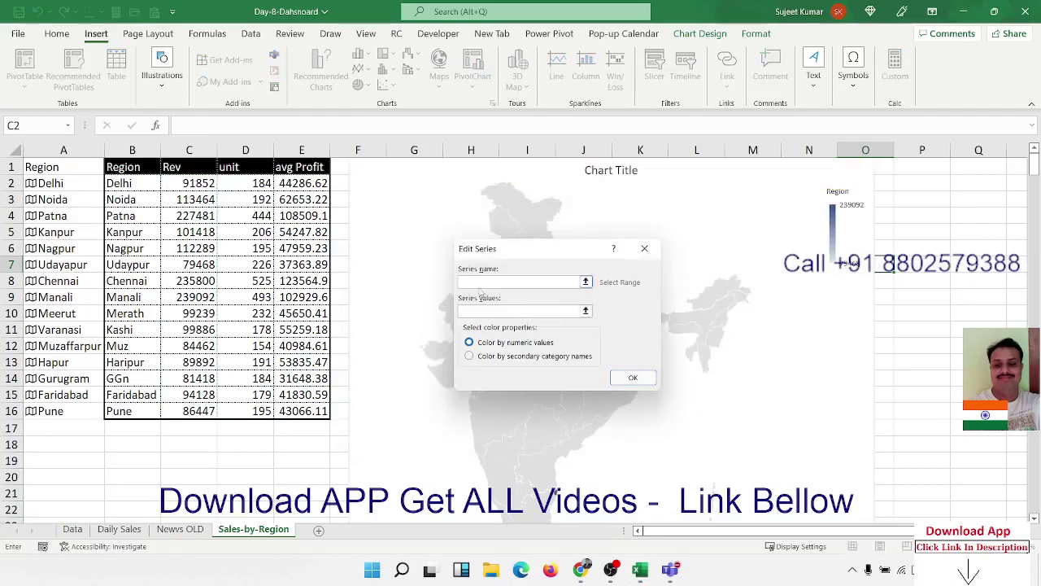
{"action": "left_click", "coordinate": [174, 168]}
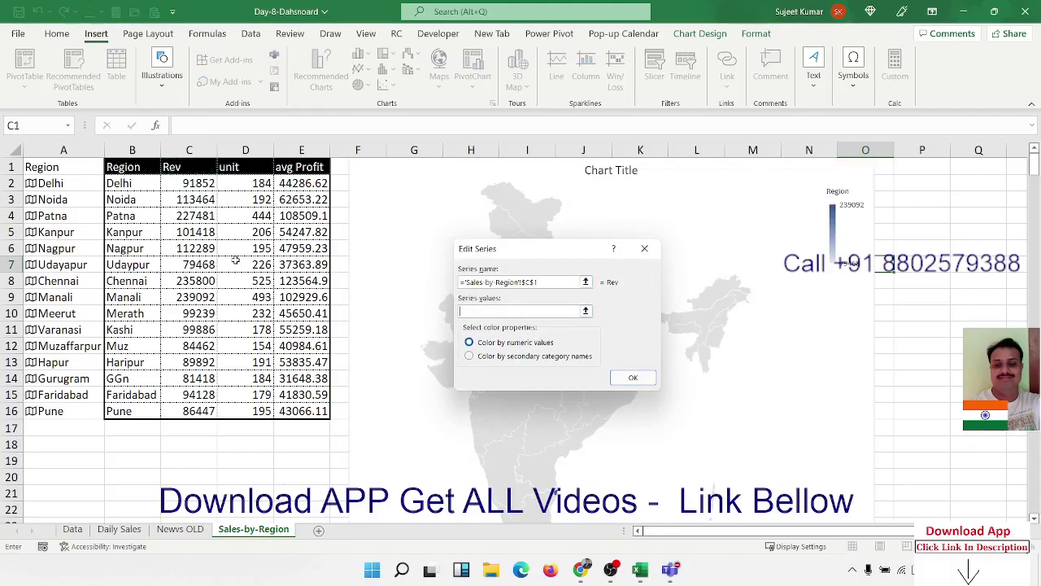
{"action": "left_click", "coordinate": [543, 359]}
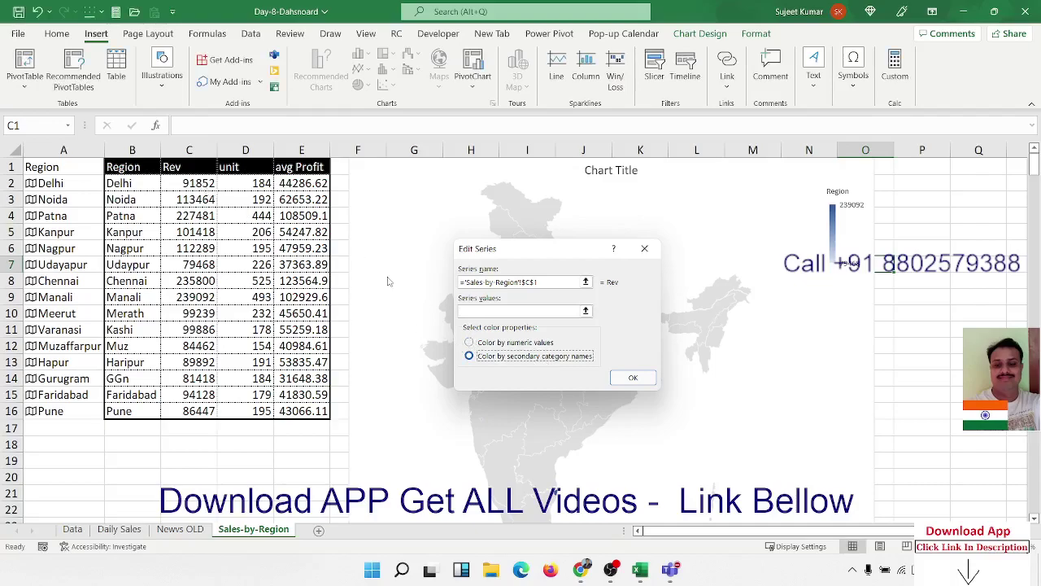
{"action": "left_click", "coordinate": [207, 184]}
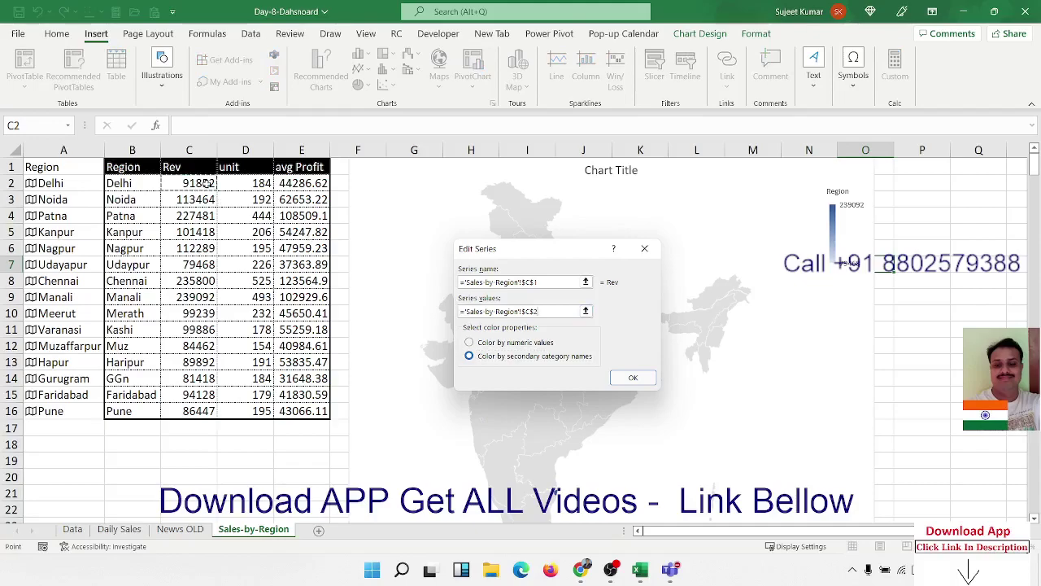
{"action": "left_click_drag", "start_coordinate": [207, 184], "coordinate": [207, 411]}
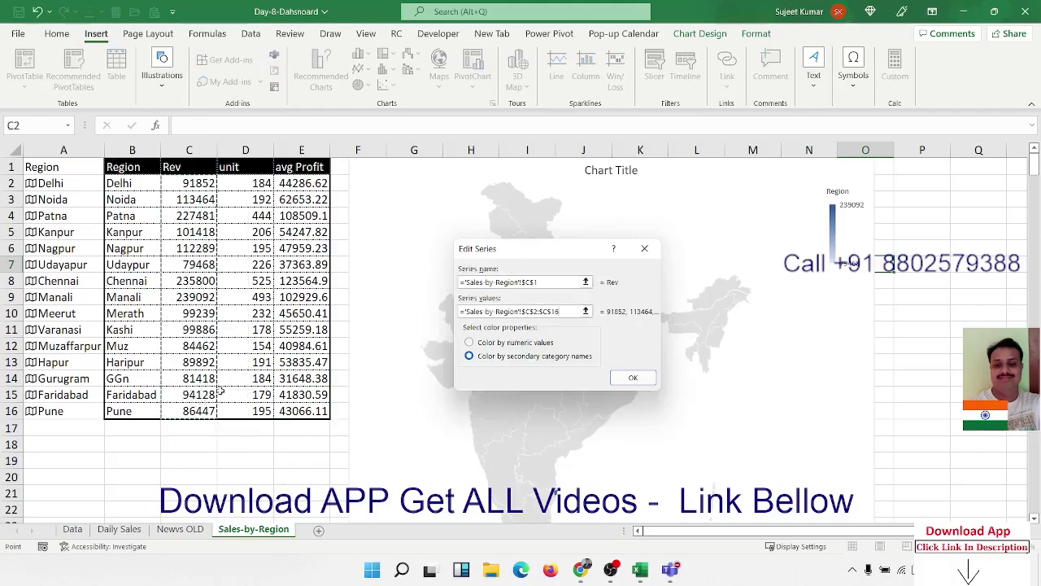
{"action": "left_click", "coordinate": [632, 379]}
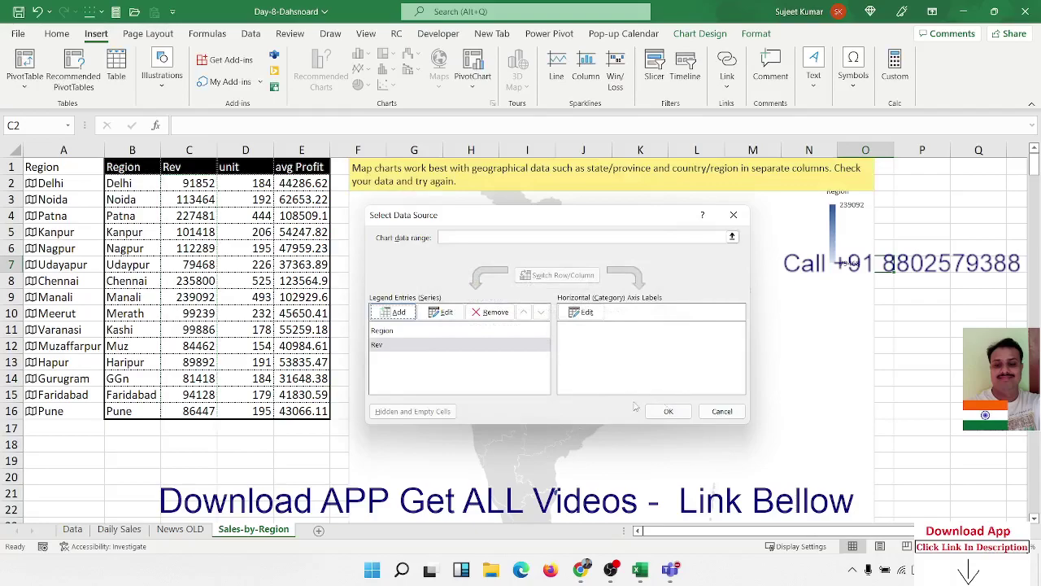
Step: Use the A2:A16 region names as axis labels and apply the data changes
{"action": "left_click", "coordinate": [582, 313]}
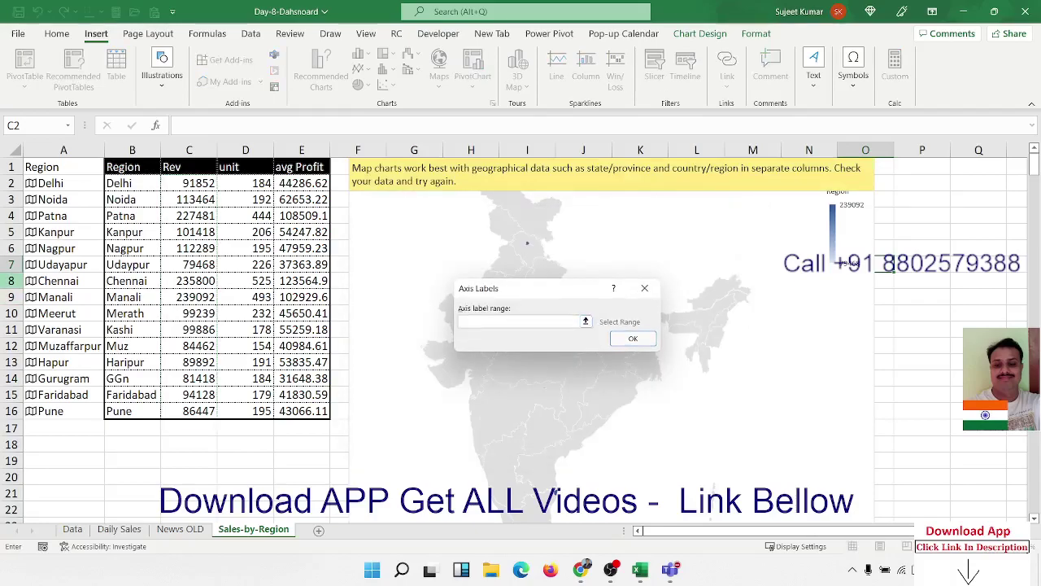
{"action": "left_click", "coordinate": [134, 185]}
{"action": "left_click_drag", "start_coordinate": [49, 183], "coordinate": [69, 413]}
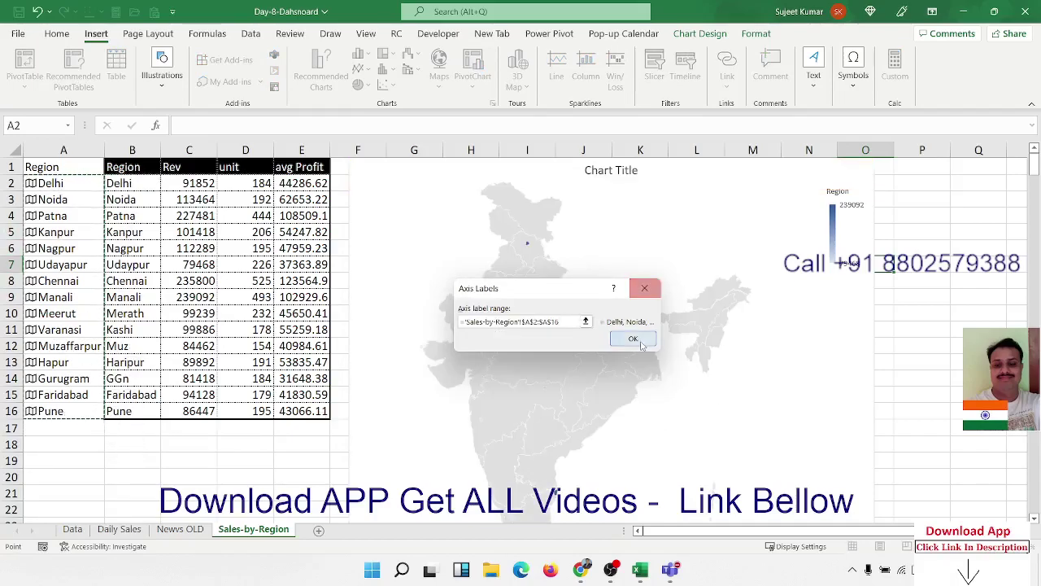
{"action": "left_click", "coordinate": [630, 340]}
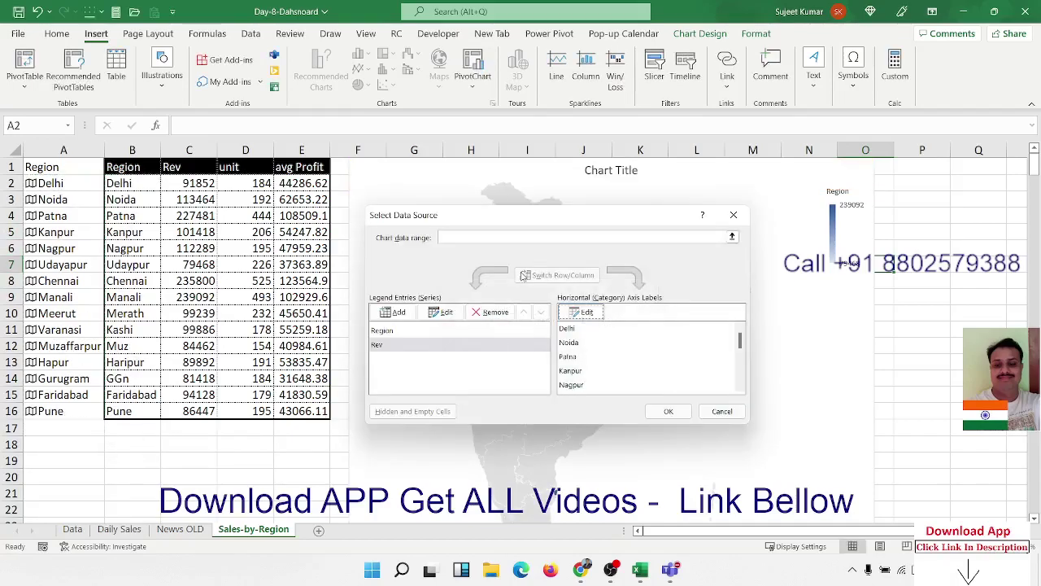
{"action": "left_click", "coordinate": [409, 331]}
{"action": "left_click", "coordinate": [405, 345]}
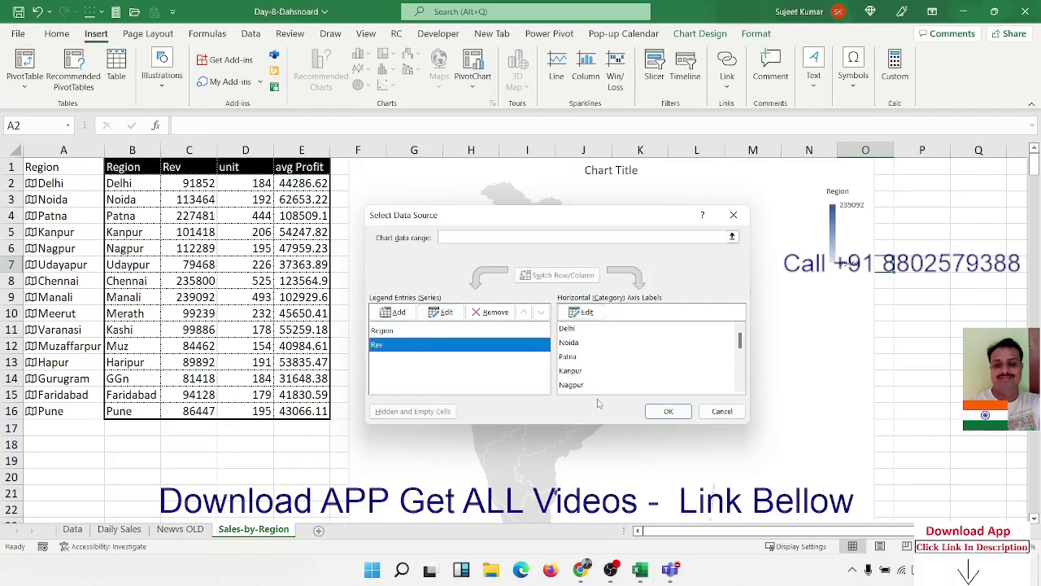
{"action": "left_click", "coordinate": [670, 412]}
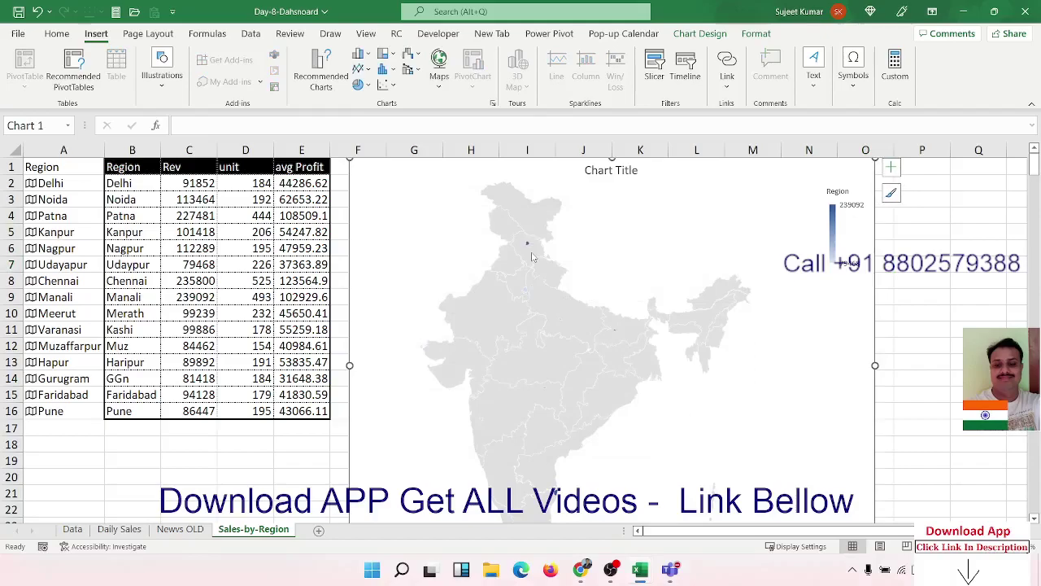
Step: Browse the map chart's chart elements list without changing anything
{"action": "mouse_move", "coordinate": [528, 246]}
{"action": "left_click", "coordinate": [893, 169]}
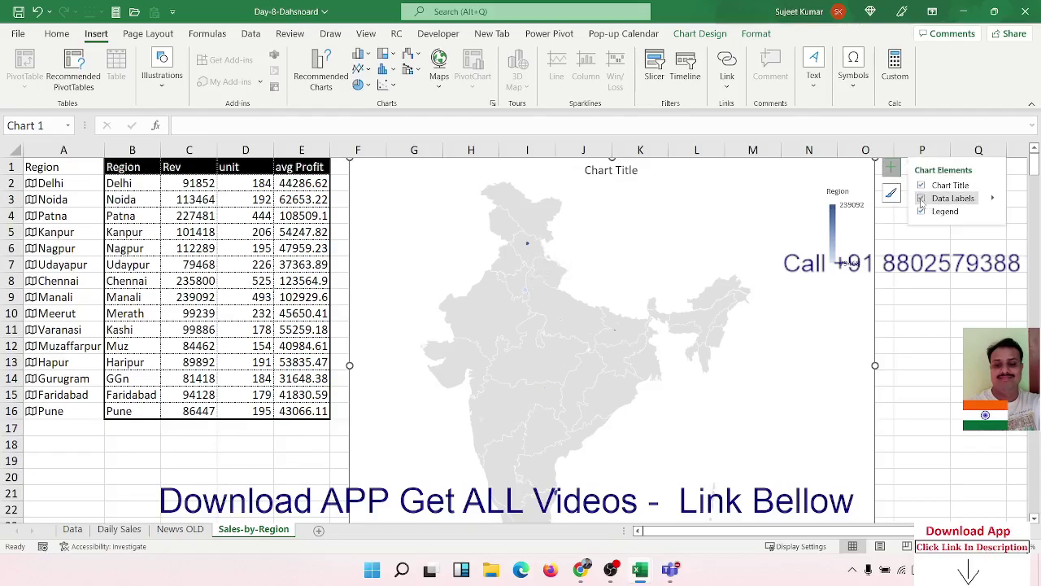
{"action": "scroll", "coordinate": [785, 259], "scroll_direction": "down", "scroll_amount": 3}
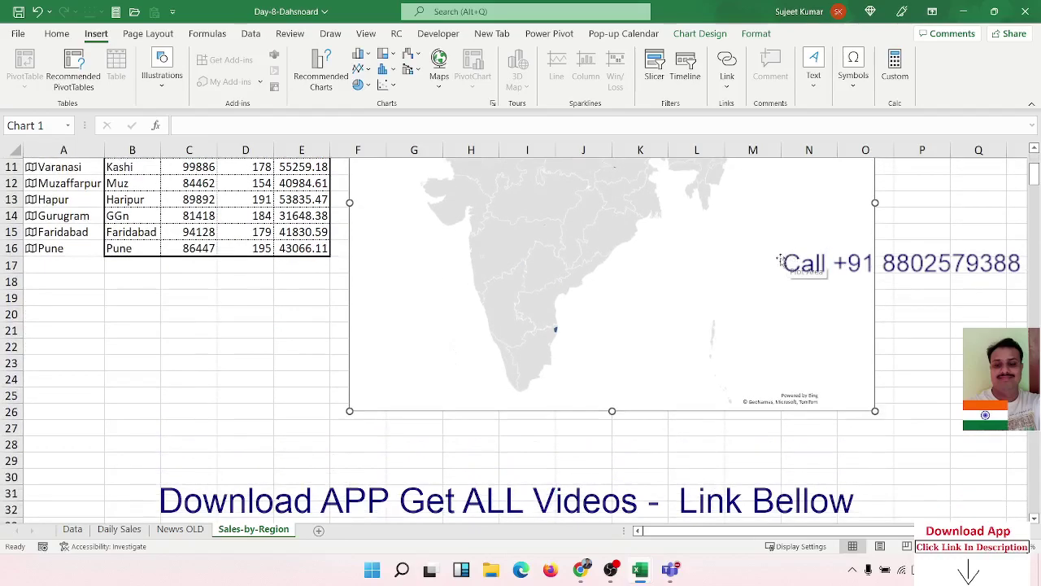
{"action": "scroll", "coordinate": [779, 260], "scroll_direction": "up", "scroll_amount": 3}
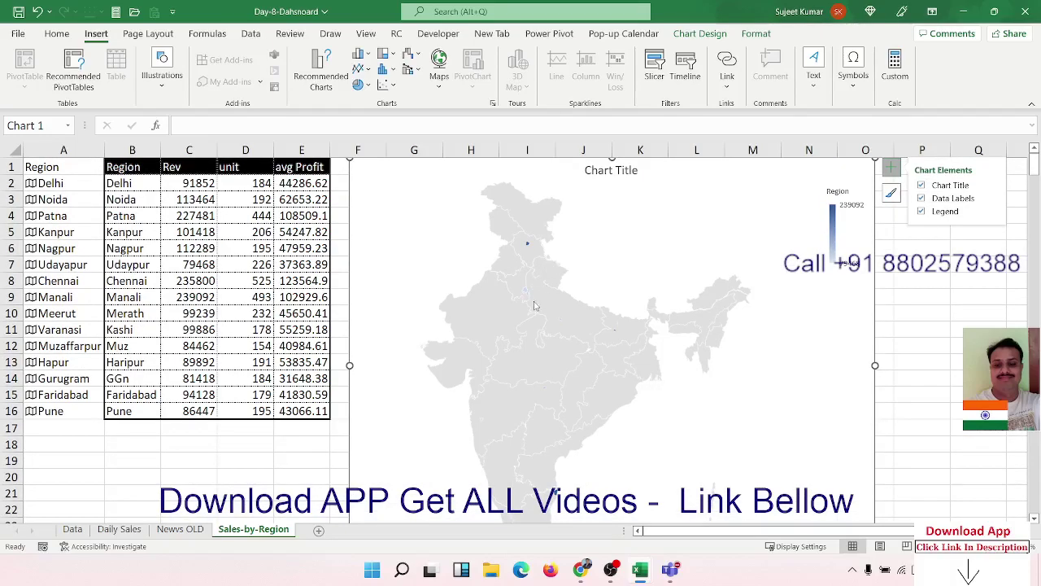
{"action": "left_click", "coordinate": [893, 249]}
{"action": "left_click", "coordinate": [893, 249]}
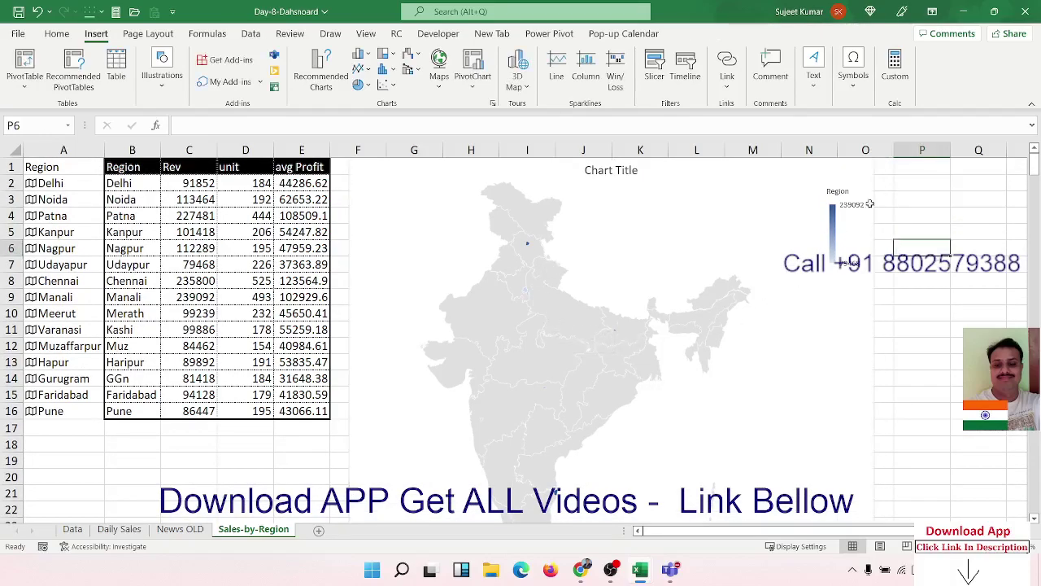
Step: Apply the black-background map style from the Chart Styles gallery
{"action": "left_click", "coordinate": [749, 250]}
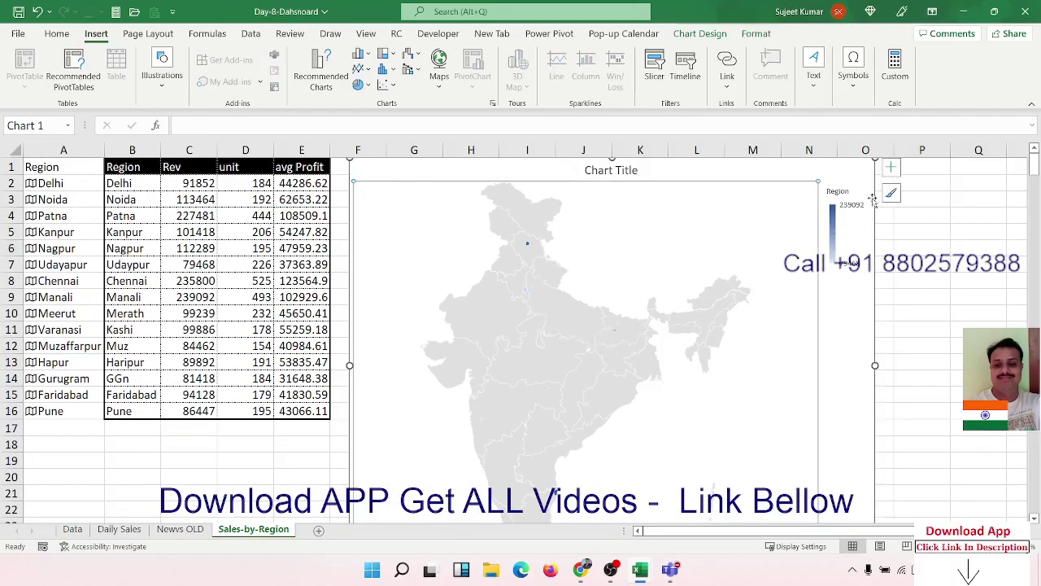
{"action": "left_click", "coordinate": [891, 166]}
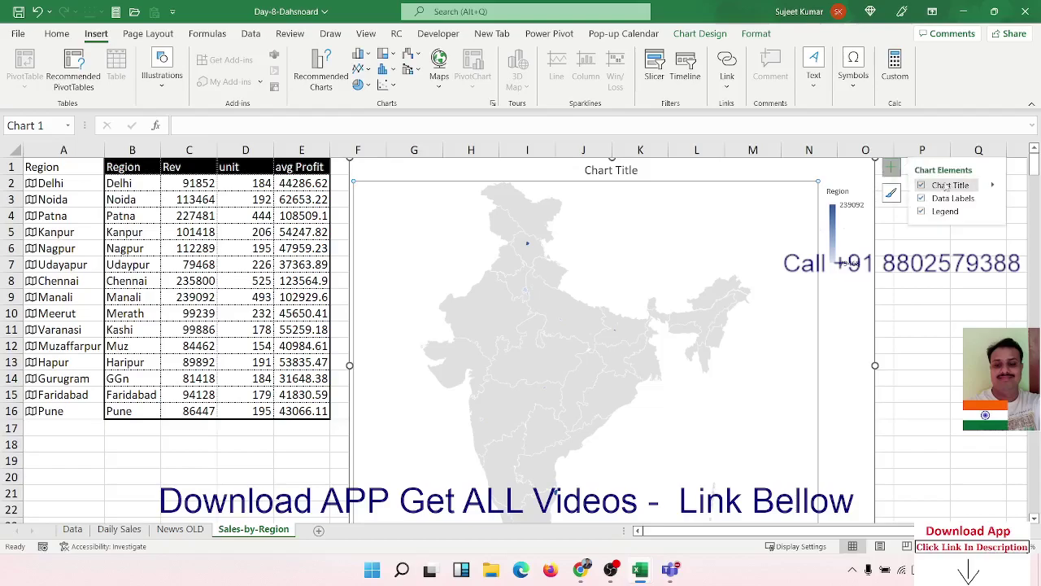
{"action": "left_click", "coordinate": [892, 194]}
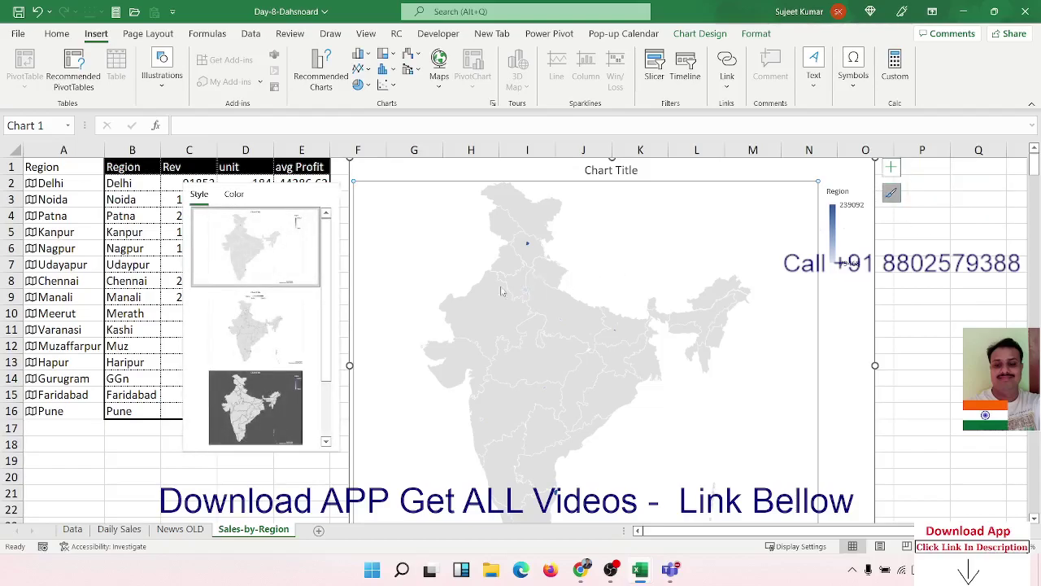
{"action": "scroll", "coordinate": [338, 302], "scroll_direction": "down", "scroll_amount": 7}
{"action": "scroll", "coordinate": [620, 236], "scroll_direction": "up", "scroll_amount": 7}
{"action": "scroll", "coordinate": [326, 395], "scroll_direction": "down", "scroll_amount": 2}
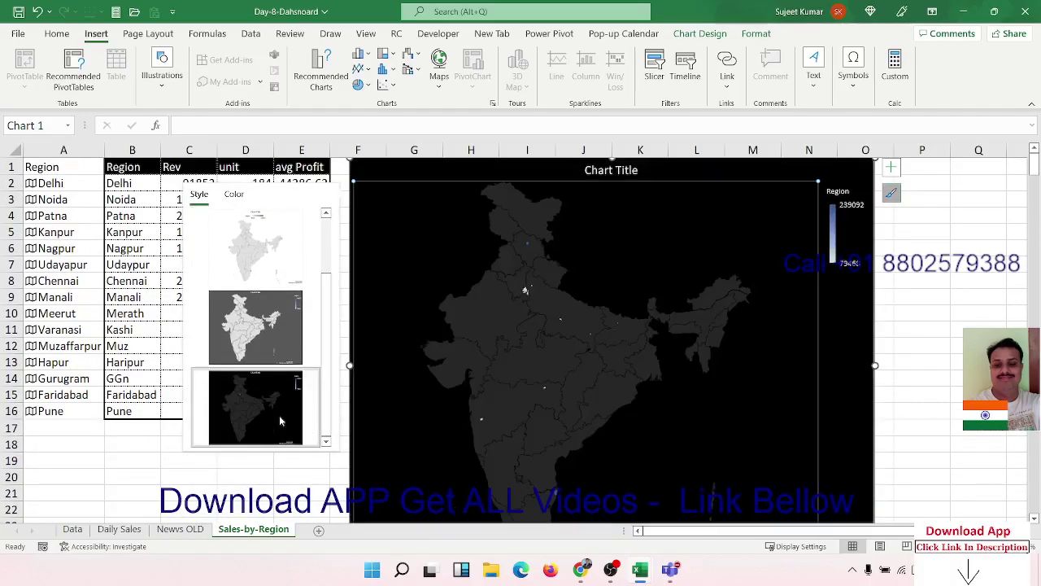
{"action": "left_click", "coordinate": [245, 476]}
Step: Set the map series labels to Show all
{"action": "double_click", "coordinate": [523, 295]}
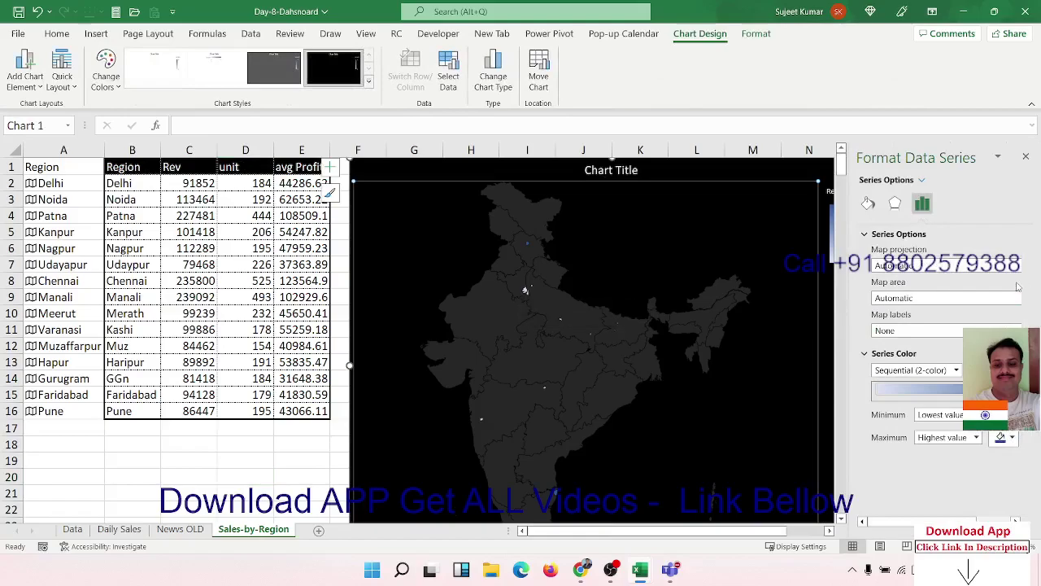
{"action": "left_click", "coordinate": [934, 331]}
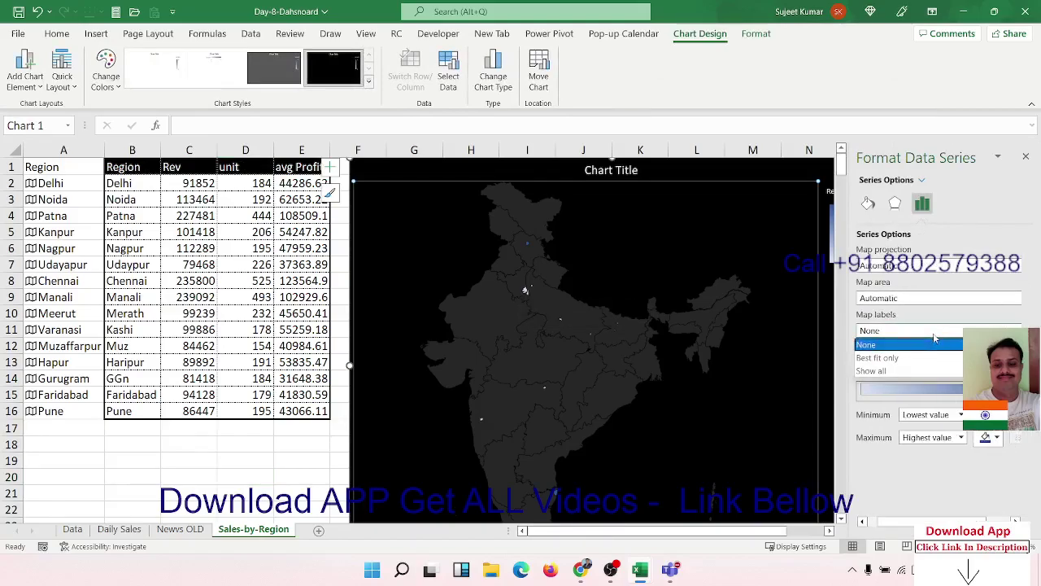
{"action": "left_click", "coordinate": [934, 358]}
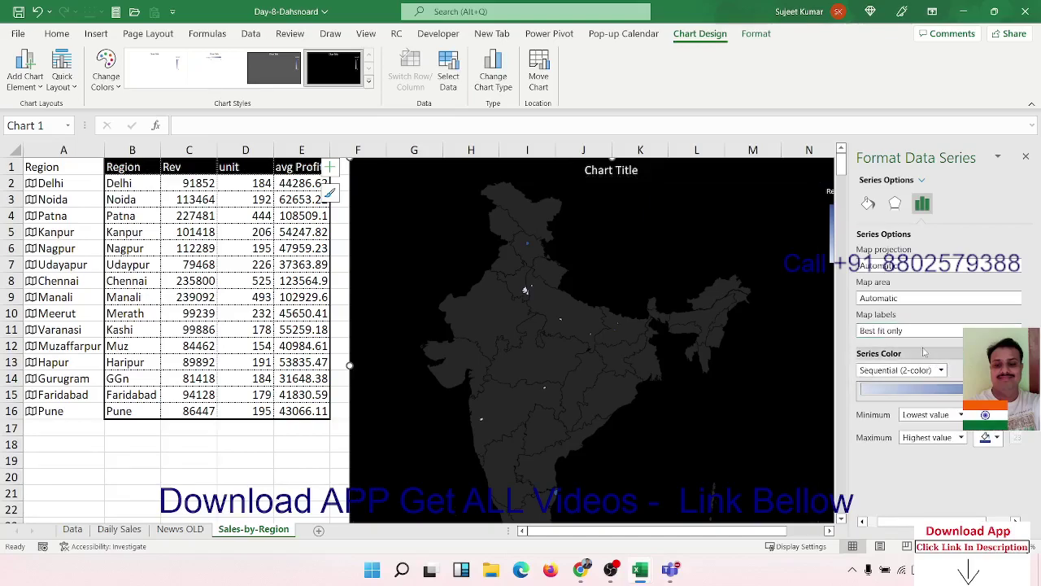
{"action": "left_click", "coordinate": [911, 331]}
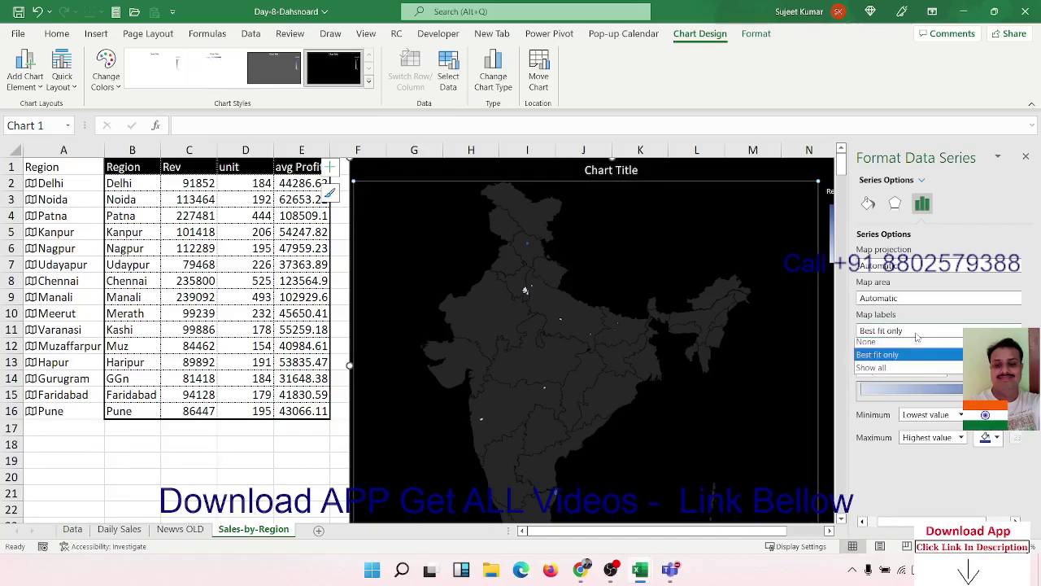
{"action": "left_click", "coordinate": [895, 371]}
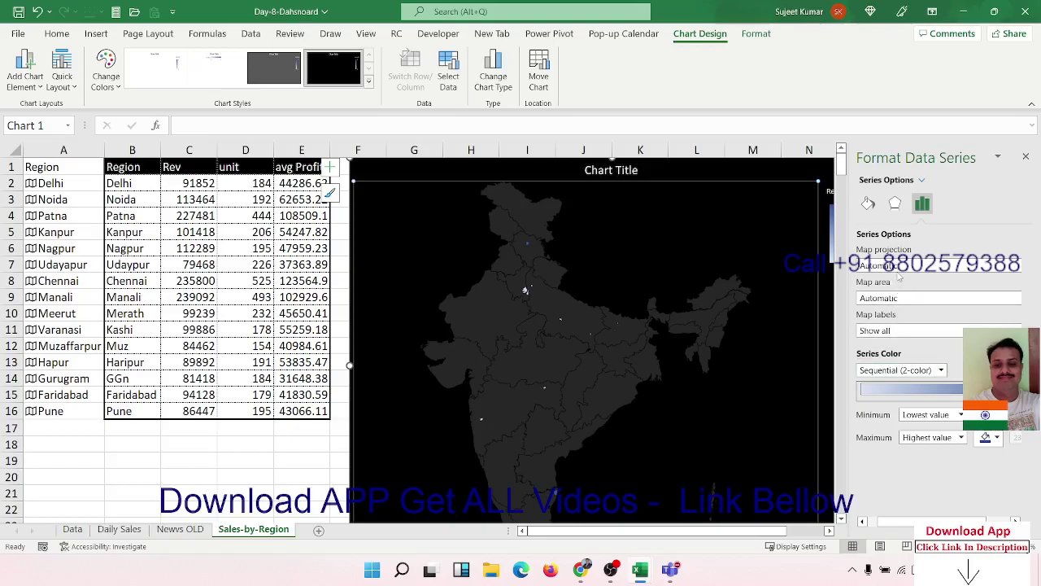
Step: Set the map area to Country/Region to show all of India
{"action": "left_click", "coordinate": [893, 301]}
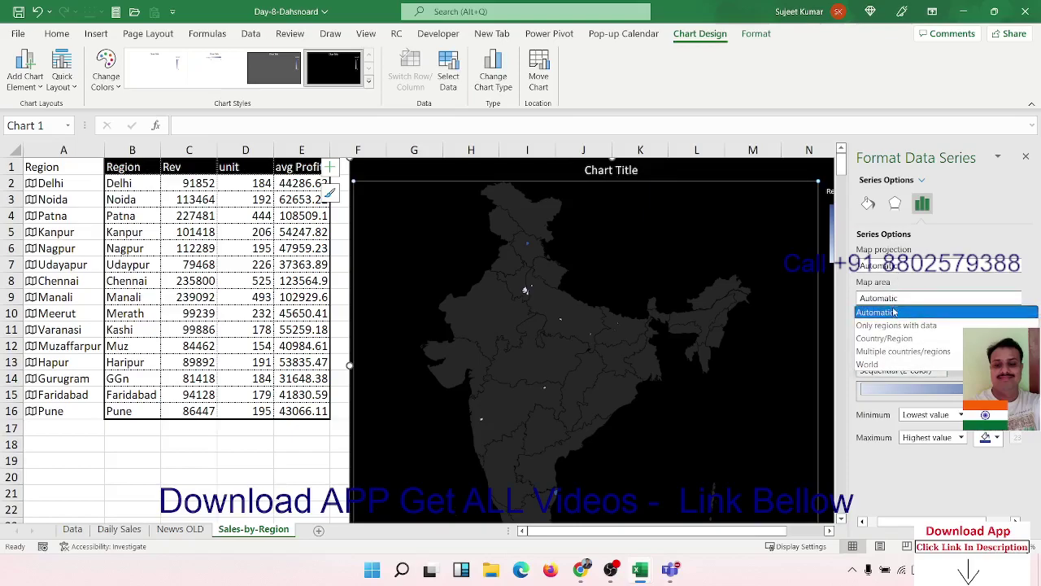
{"action": "left_click", "coordinate": [897, 324]}
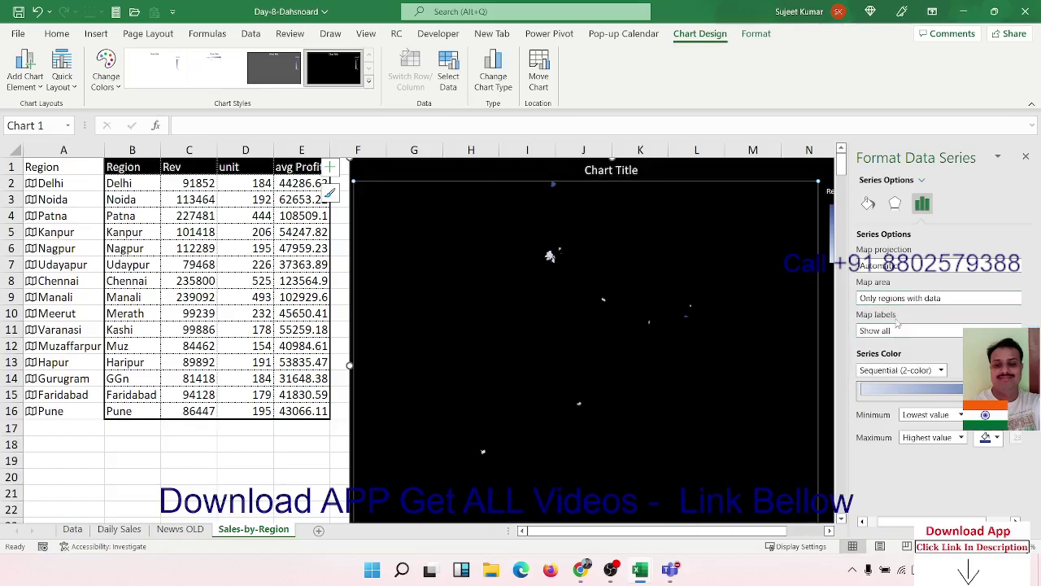
{"action": "left_click", "coordinate": [896, 299]}
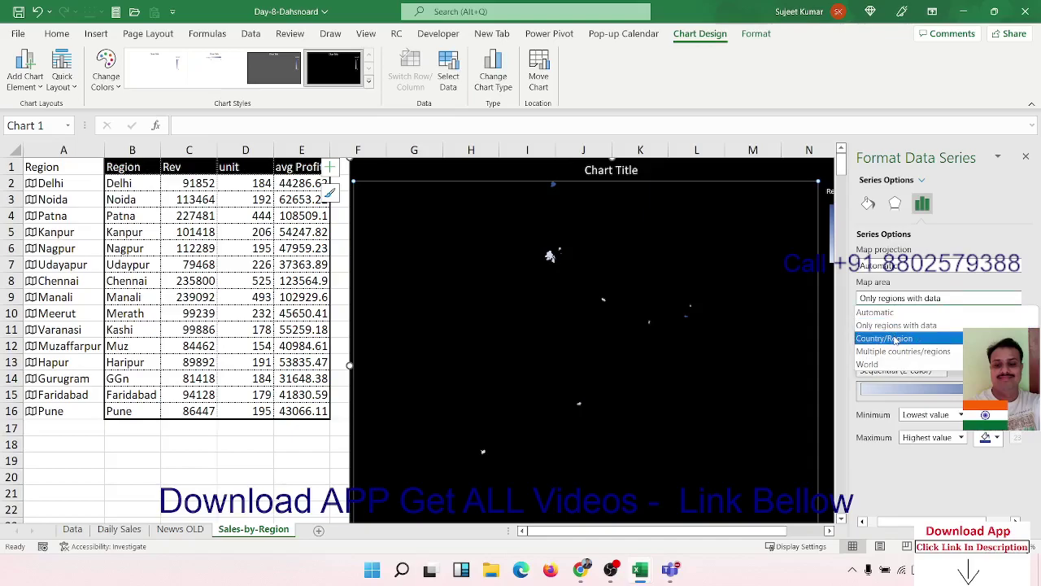
{"action": "left_click", "coordinate": [895, 339]}
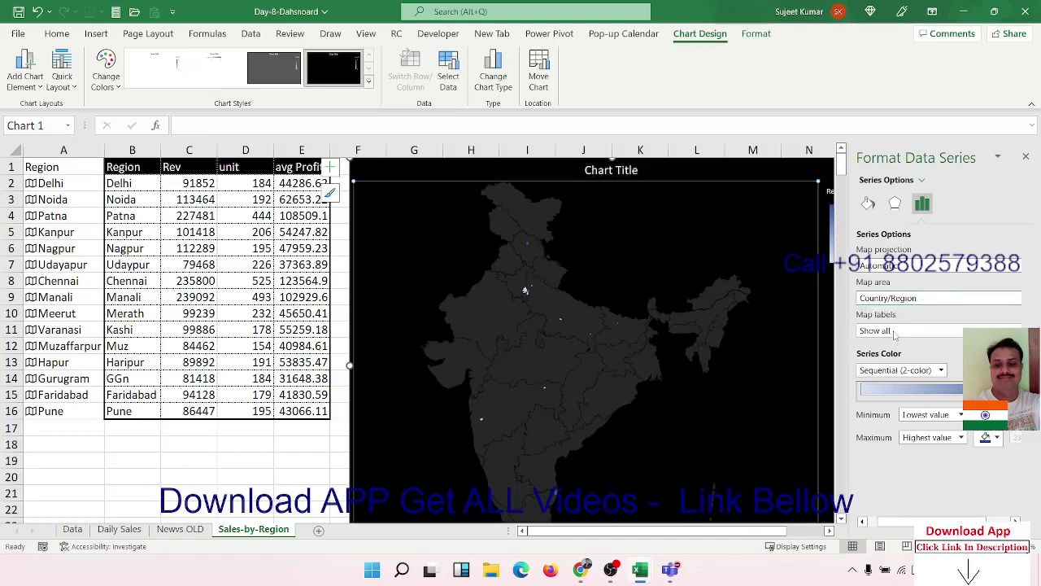
Step: Switch the map projection to Miller after trying Mercator
{"action": "left_click", "coordinate": [878, 267]}
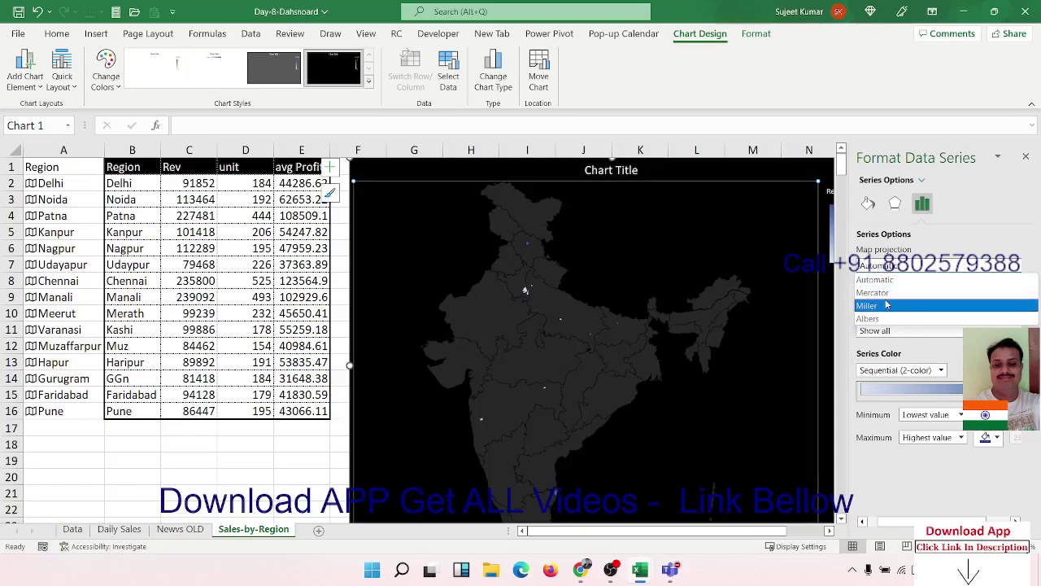
{"action": "left_click", "coordinate": [887, 293]}
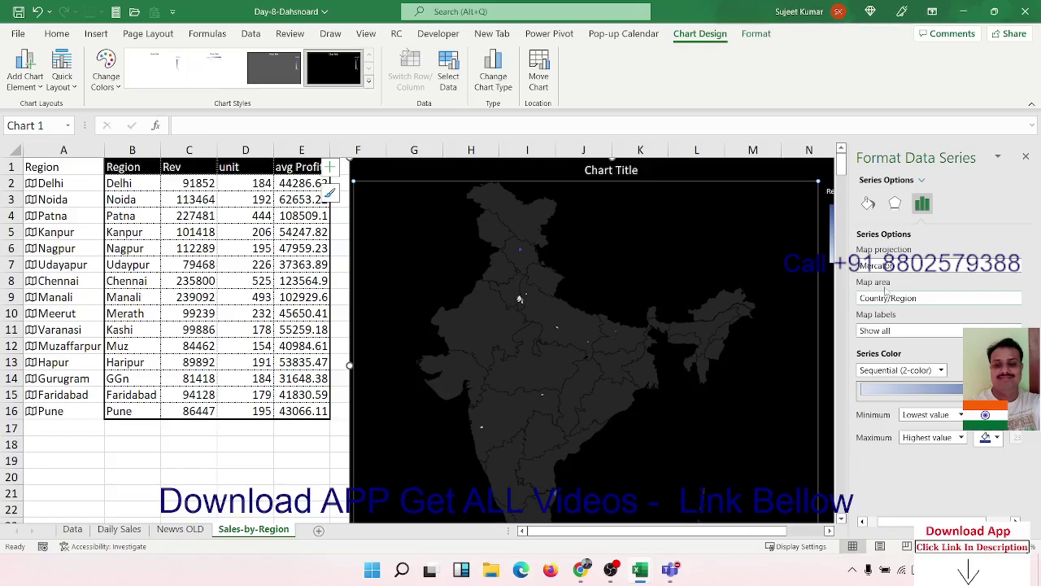
{"action": "left_click", "coordinate": [883, 269]}
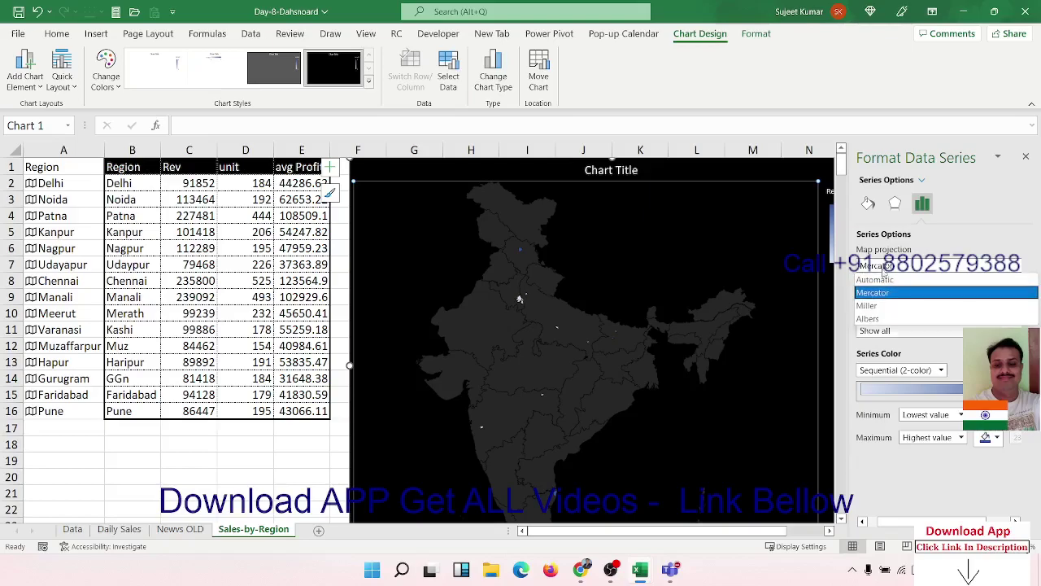
{"action": "left_click", "coordinate": [883, 306]}
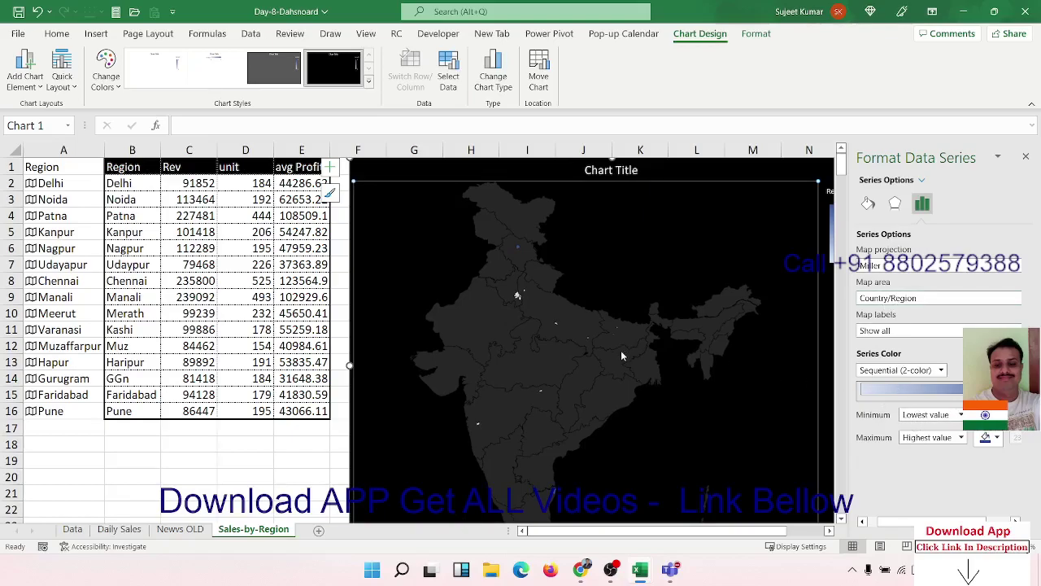
{"action": "left_click", "coordinate": [895, 203]}
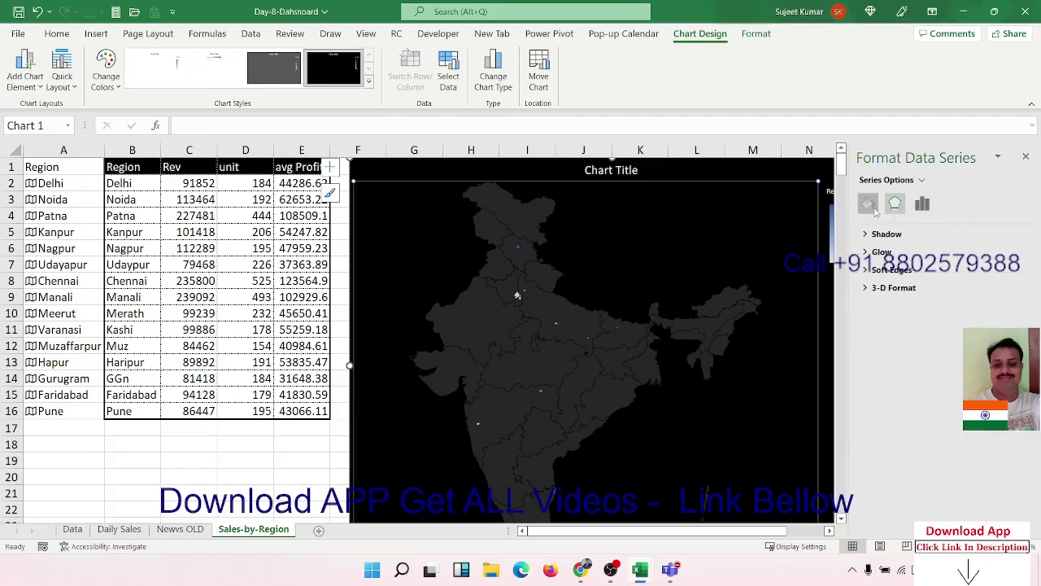
Step: Close the Format Data Series pane and add blank Sheet5 after Sales by Region
{"action": "left_click", "coordinate": [871, 205]}
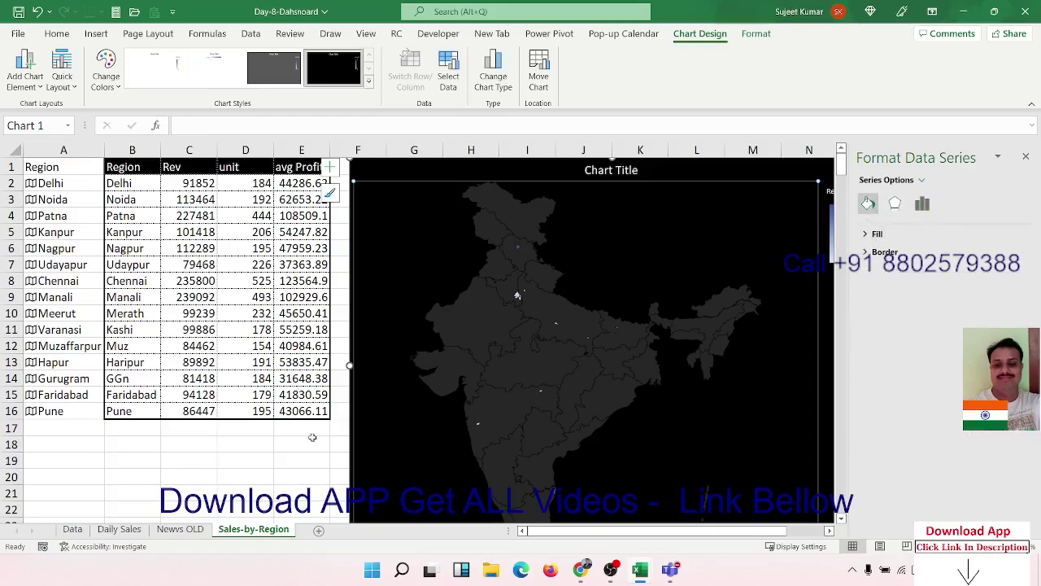
{"action": "left_click", "coordinate": [267, 446]}
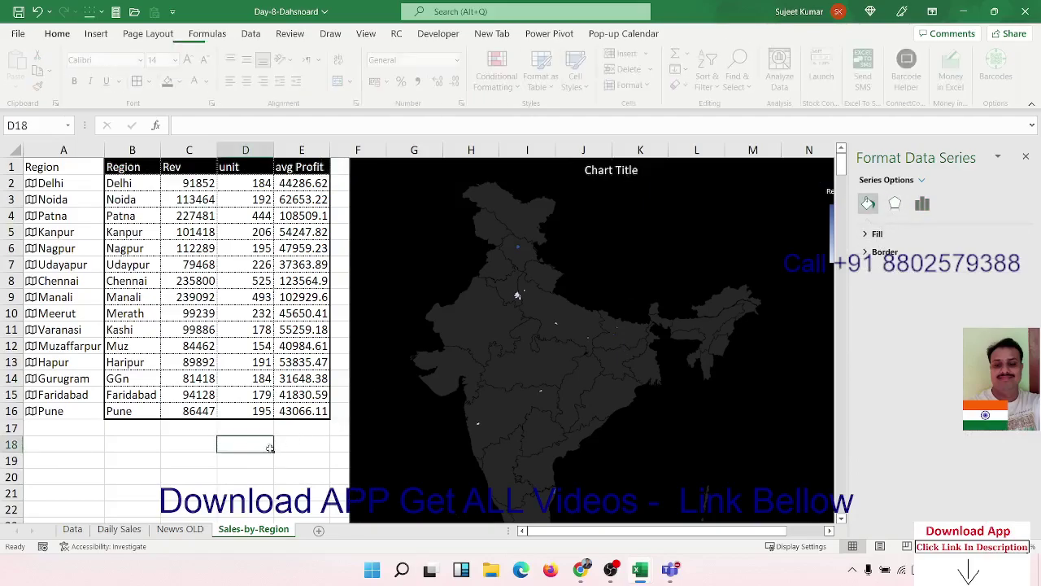
{"action": "left_click", "coordinate": [1024, 157]}
{"action": "scroll", "coordinate": [854, 290], "scroll_direction": "down", "scroll_amount": 3}
{"action": "scroll", "coordinate": [848, 292], "scroll_direction": "up", "scroll_amount": 3}
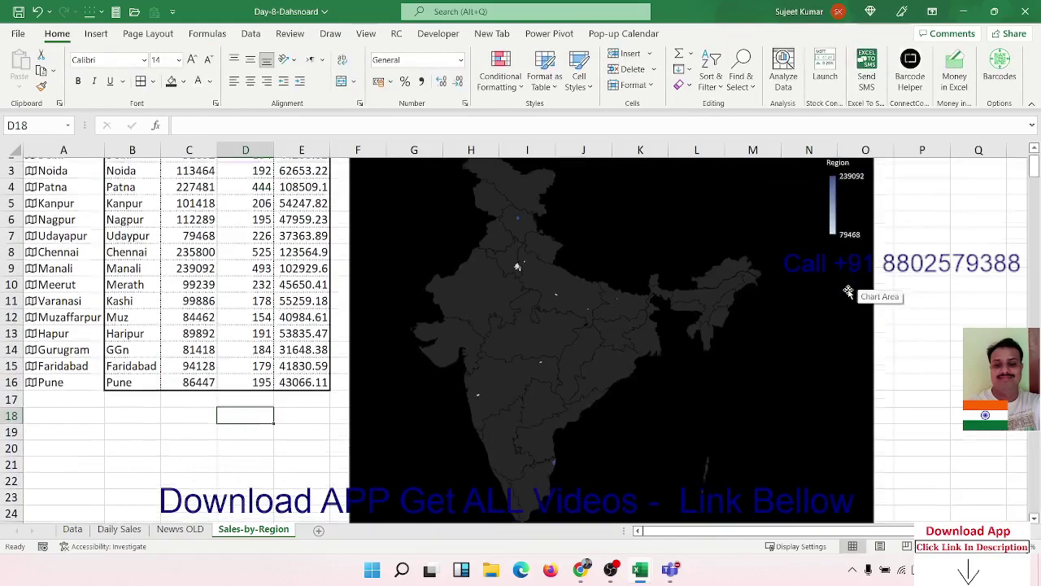
{"action": "scroll", "coordinate": [848, 291], "scroll_direction": "up", "scroll_amount": 1}
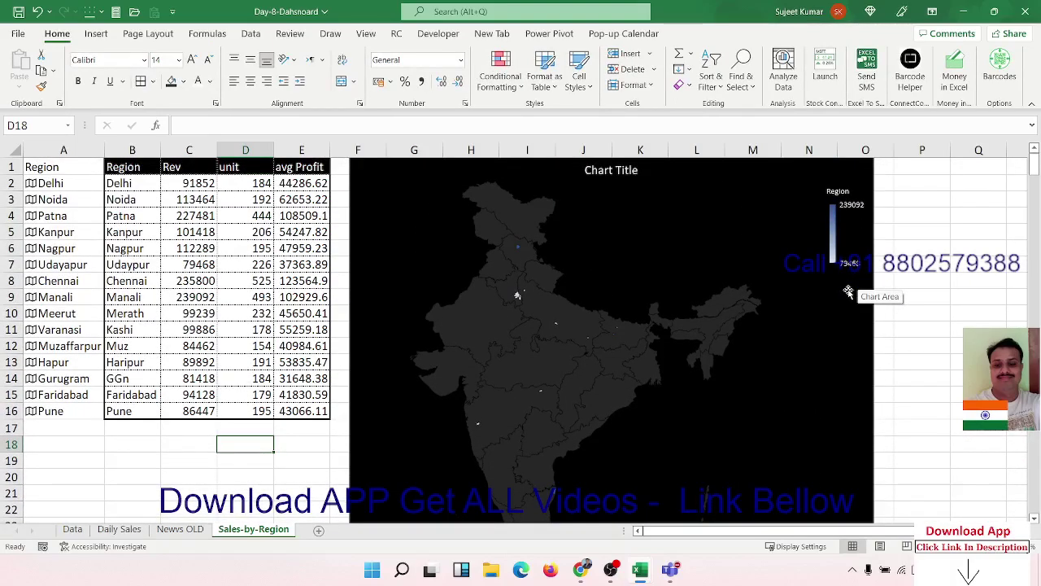
{"action": "left_click", "coordinate": [378, 192]}
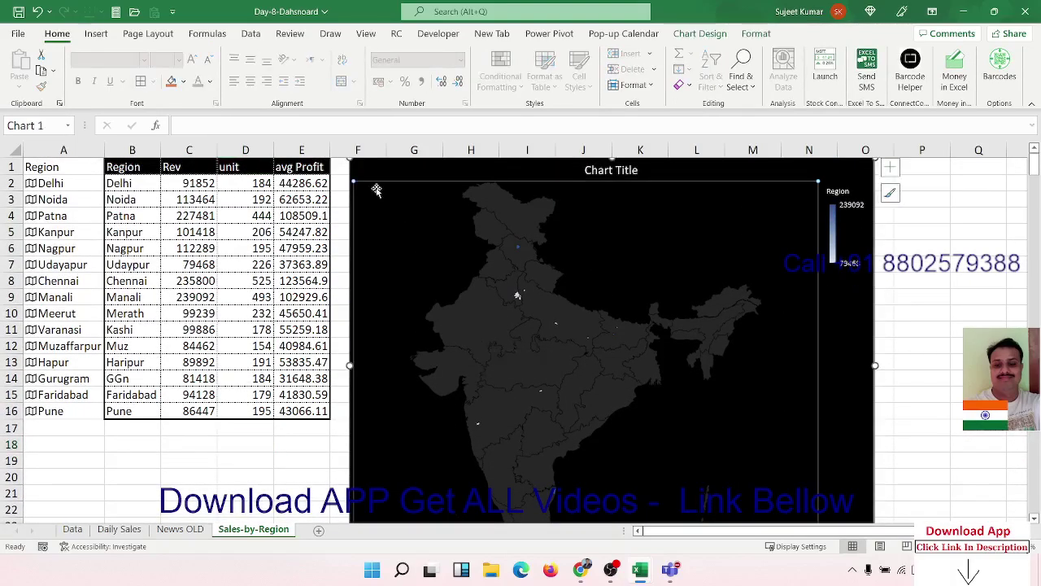
{"action": "left_click", "coordinate": [318, 531]}
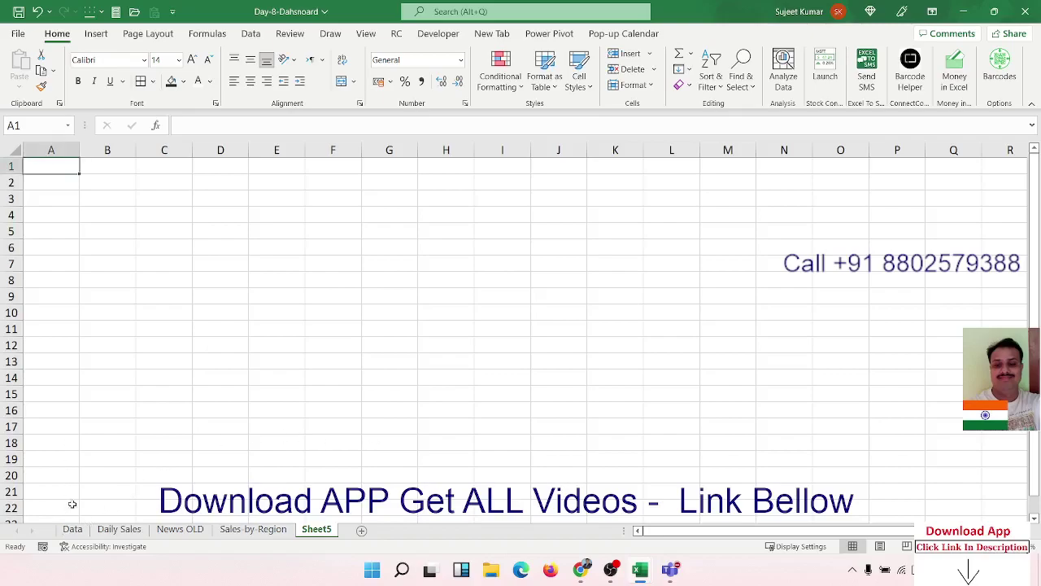
Step: Copy the Product_Categary column from the Data sheet into column A of Sheet5
{"action": "left_click", "coordinate": [73, 530]}
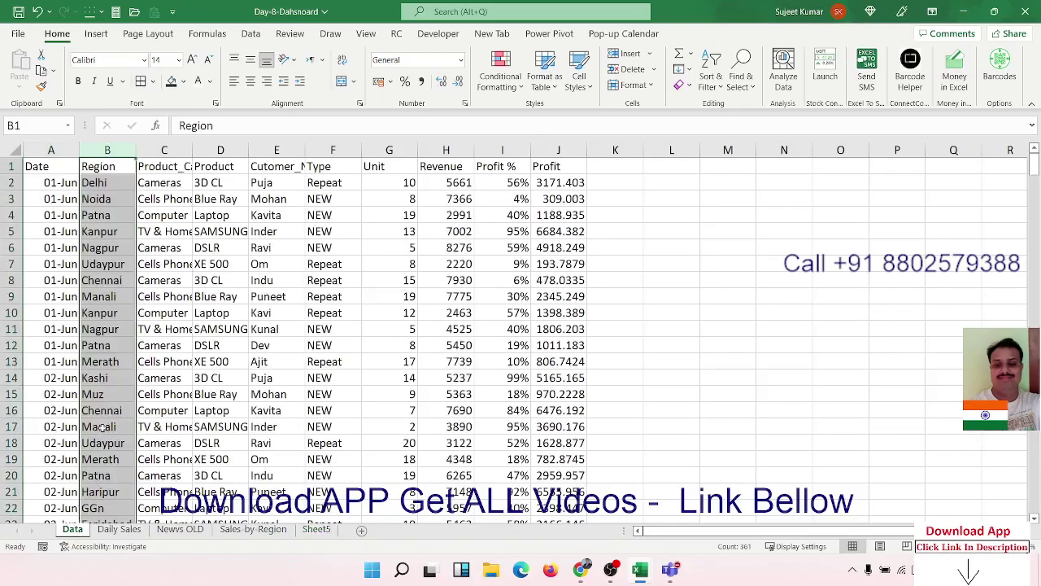
{"action": "left_click", "coordinate": [178, 231]}
{"action": "left_click", "coordinate": [213, 197]}
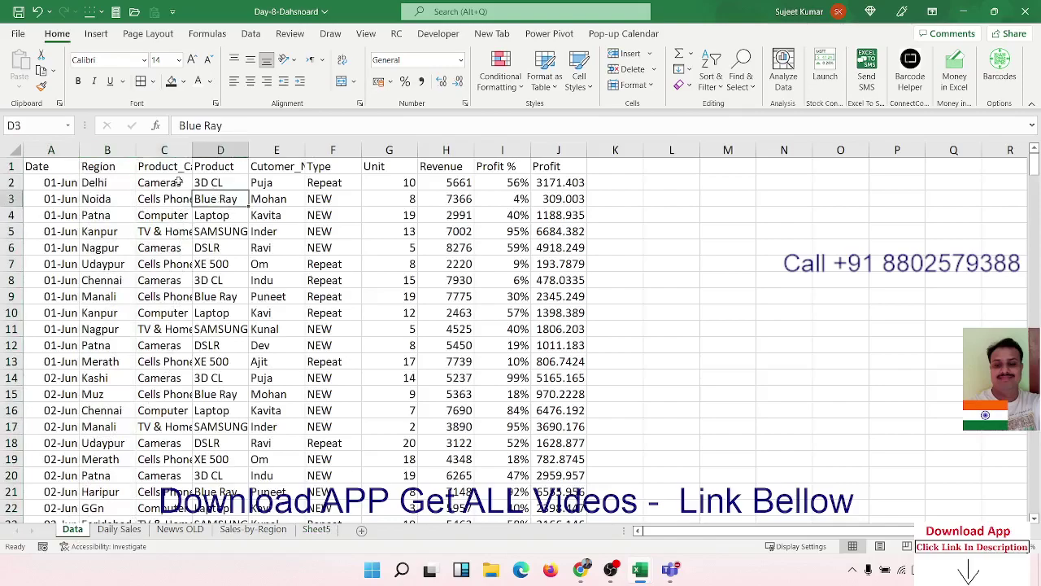
{"action": "left_click", "coordinate": [169, 178]}
{"action": "left_click", "coordinate": [167, 150]}
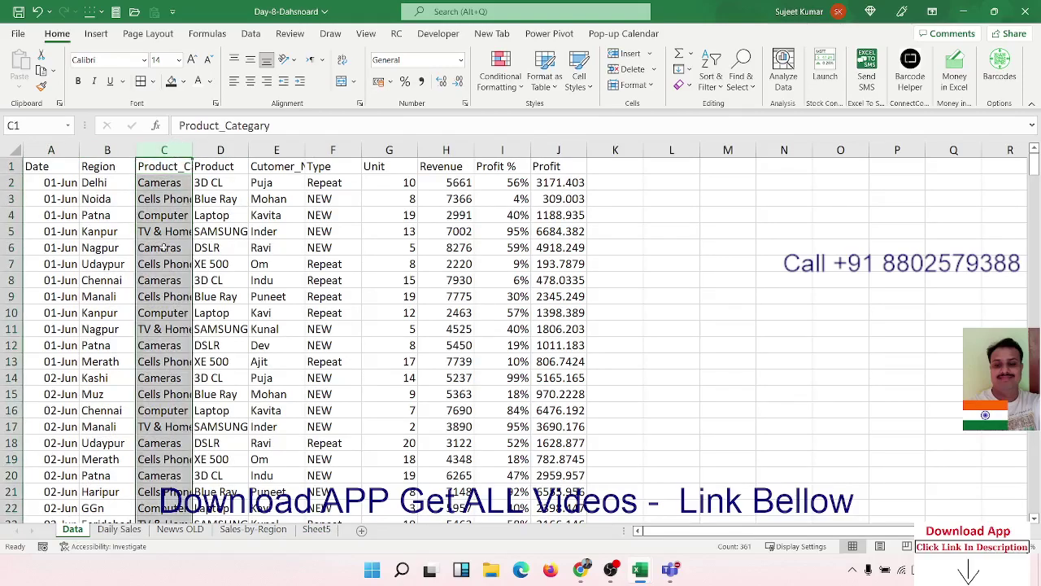
{"action": "key", "text": "ctrl+c"}
{"action": "left_click", "coordinate": [316, 530]}
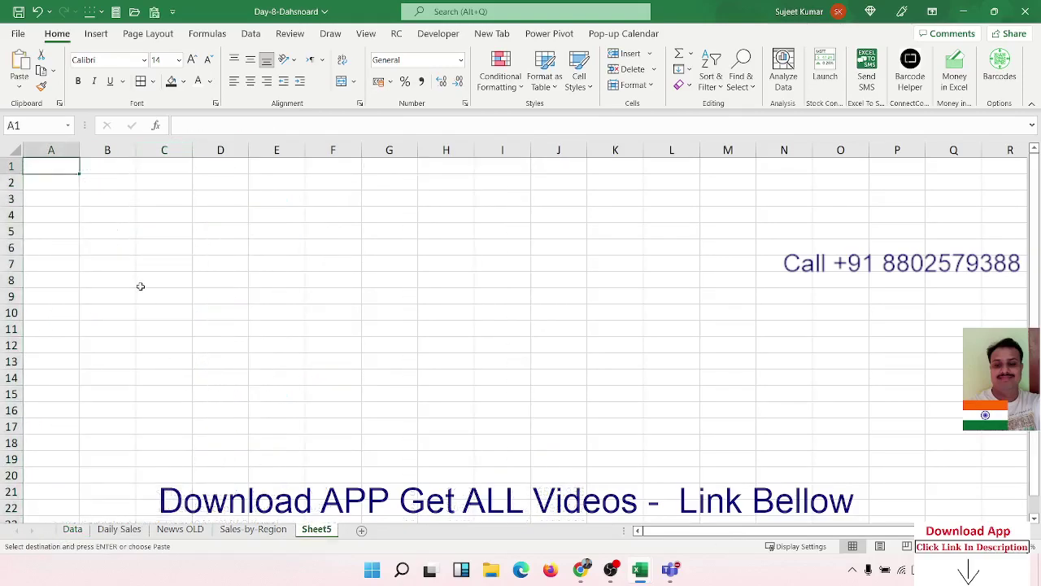
{"action": "key", "text": "ctrl+v"}
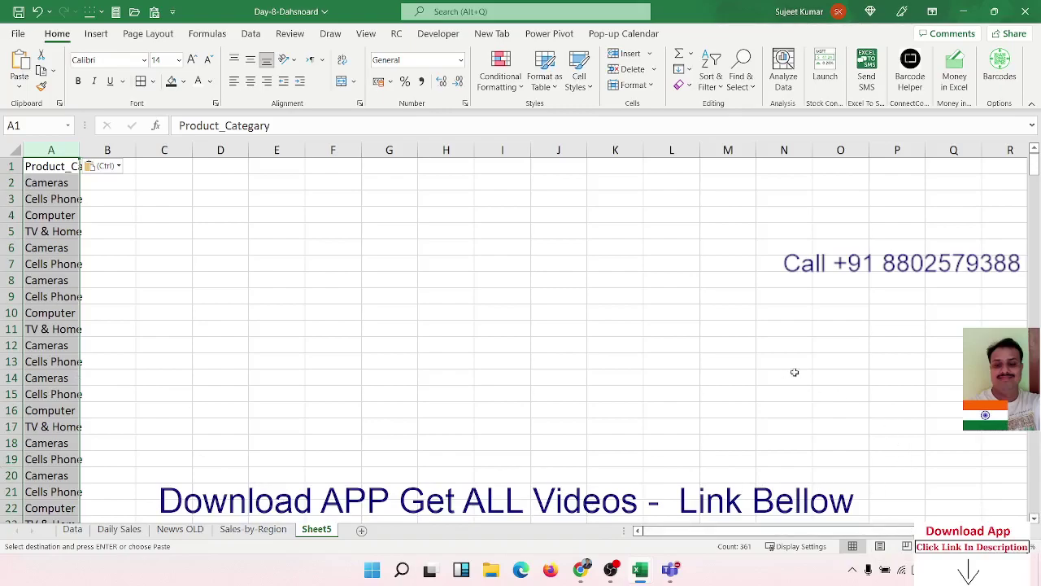
{"action": "key", "text": "Escape"}
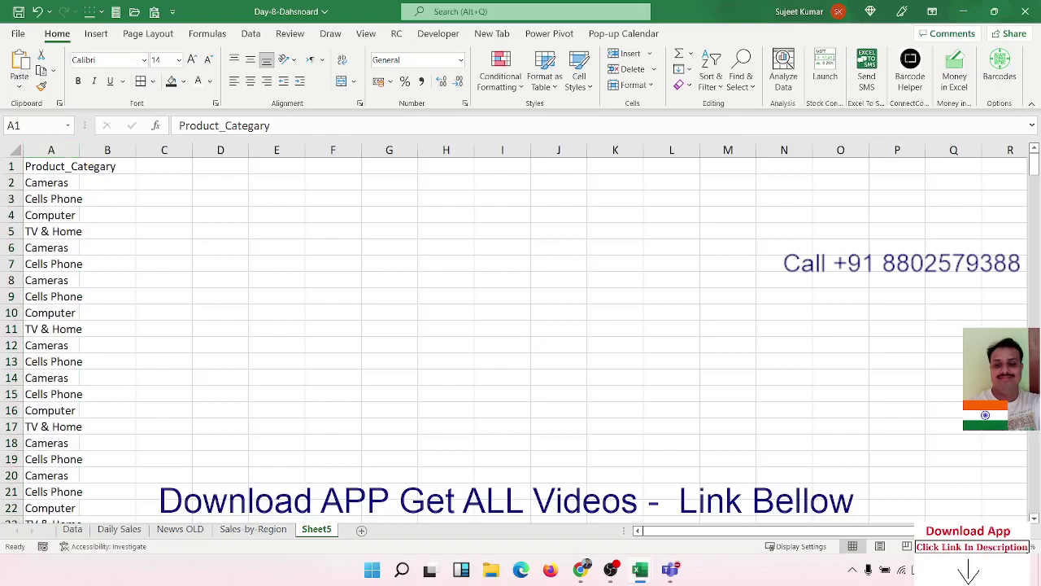
{"action": "key", "text": "ctrl+shift+Down"}
{"action": "left_click", "coordinate": [97, 185]}
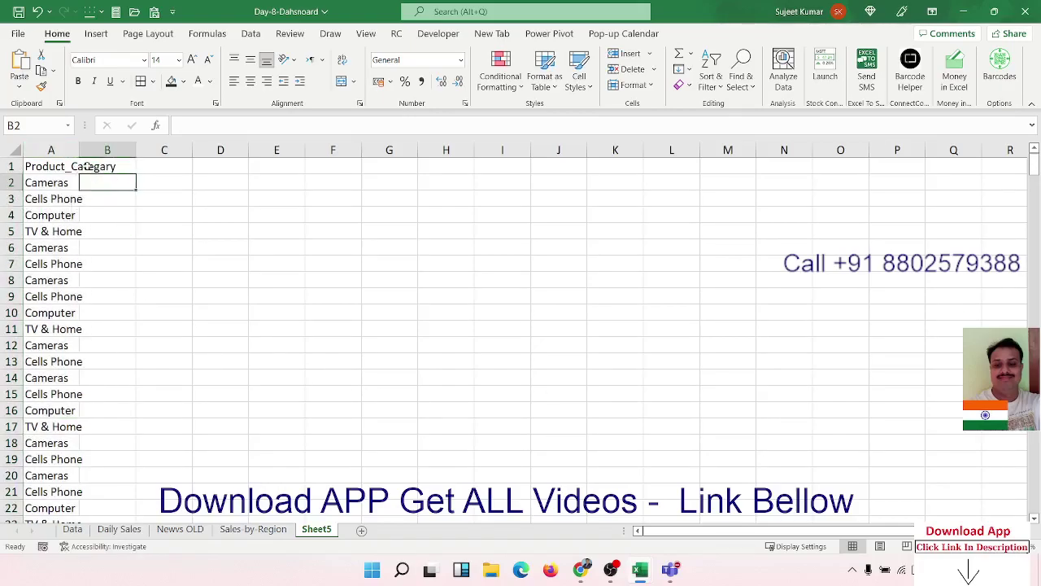
Step: Rename Sheet5 to SalesbyProduct
{"action": "left_click", "coordinate": [328, 531]}
{"action": "type", "text": "SalesbyProduct"}
{"action": "left_click", "coordinate": [269, 430]}
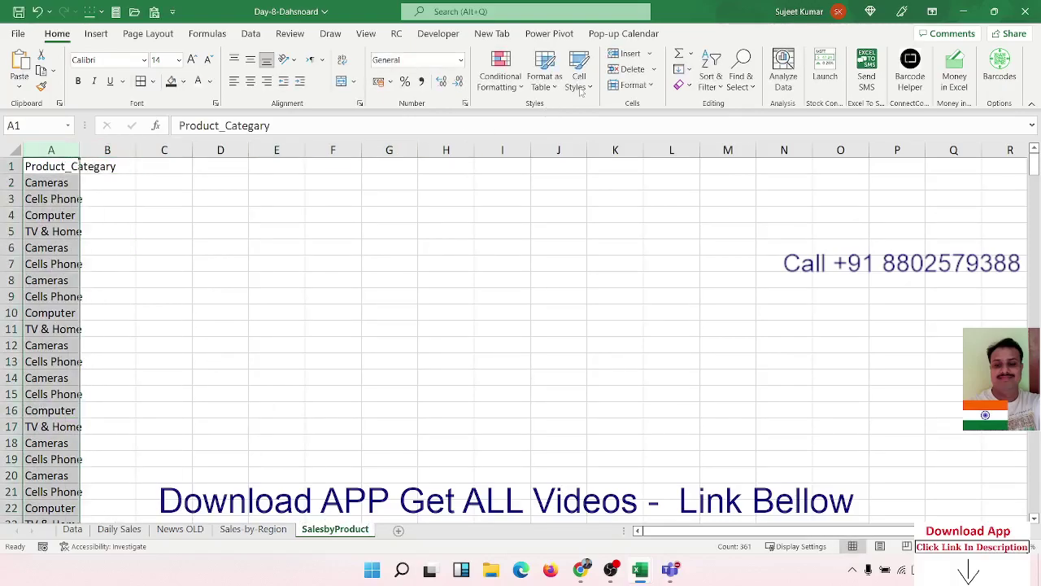
Step: Remove duplicate categories from column A, leaving Cameras, Cells Phone, Computer and TV & Home
{"action": "left_click", "coordinate": [252, 36]}
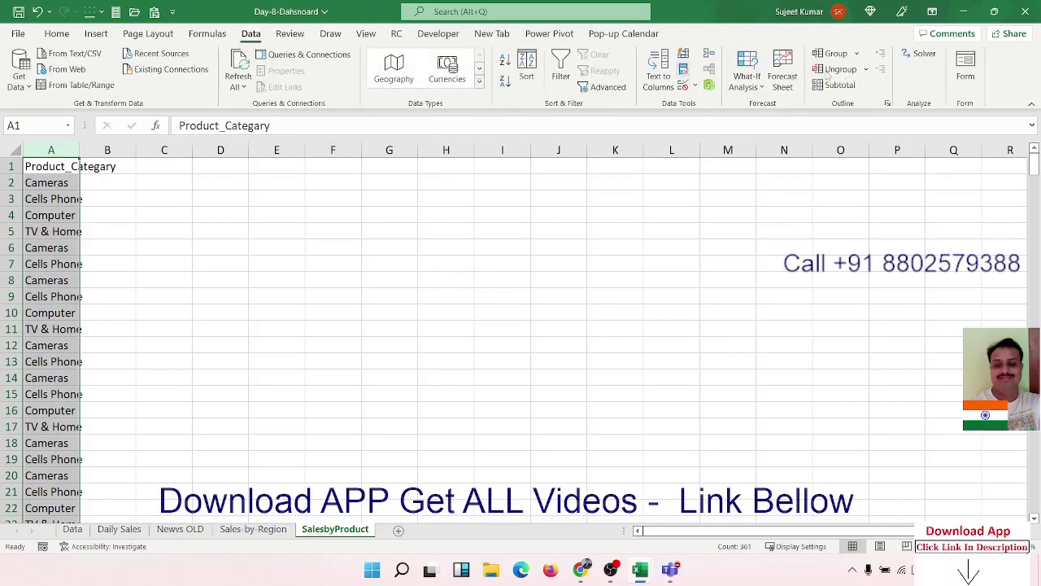
{"action": "left_click", "coordinate": [683, 72]}
{"action": "left_click", "coordinate": [593, 383]}
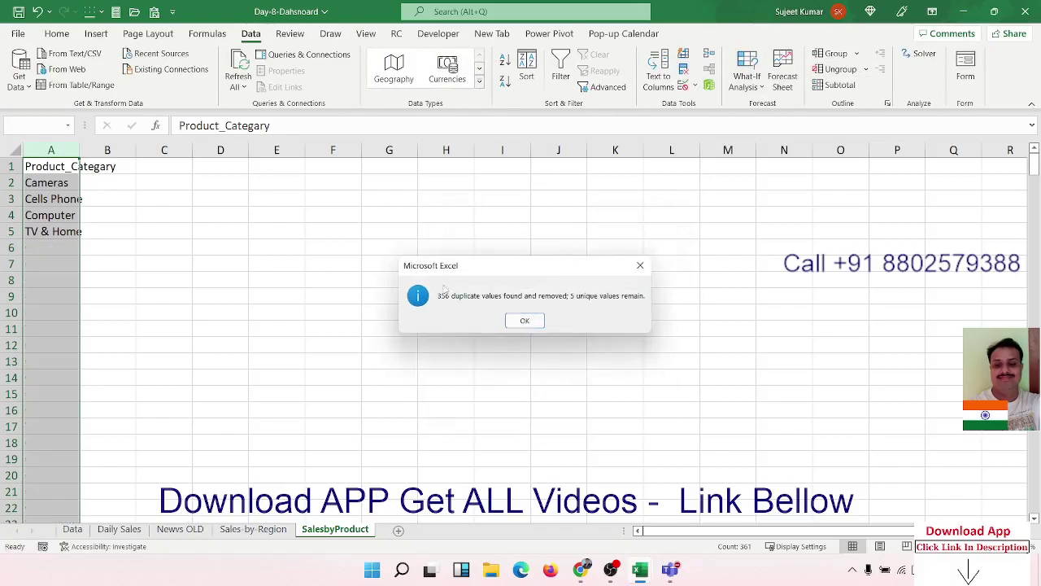
{"action": "left_click", "coordinate": [525, 320]}
Step: Autofit column A to the Product_Categary header and select B1 for new headers
{"action": "double_click", "coordinate": [79, 150]}
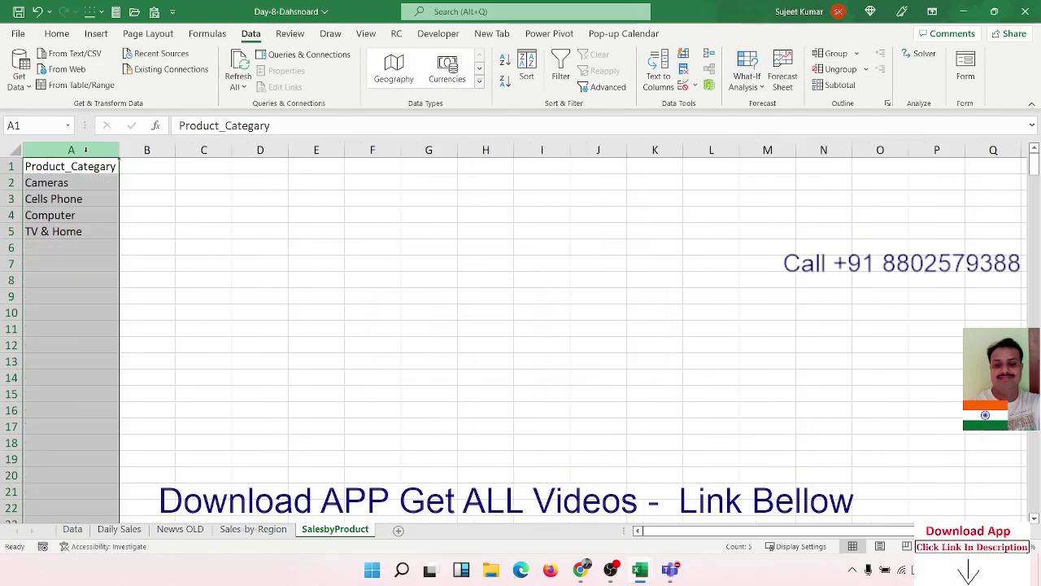
{"action": "left_click", "coordinate": [158, 167]}
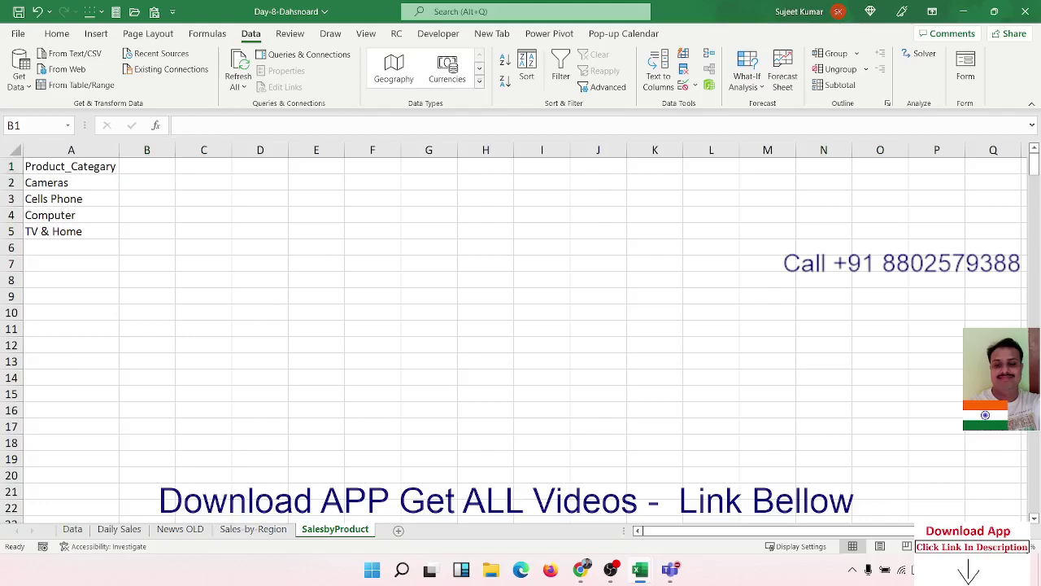
{"action": "key", "text": "ctrl+c"}
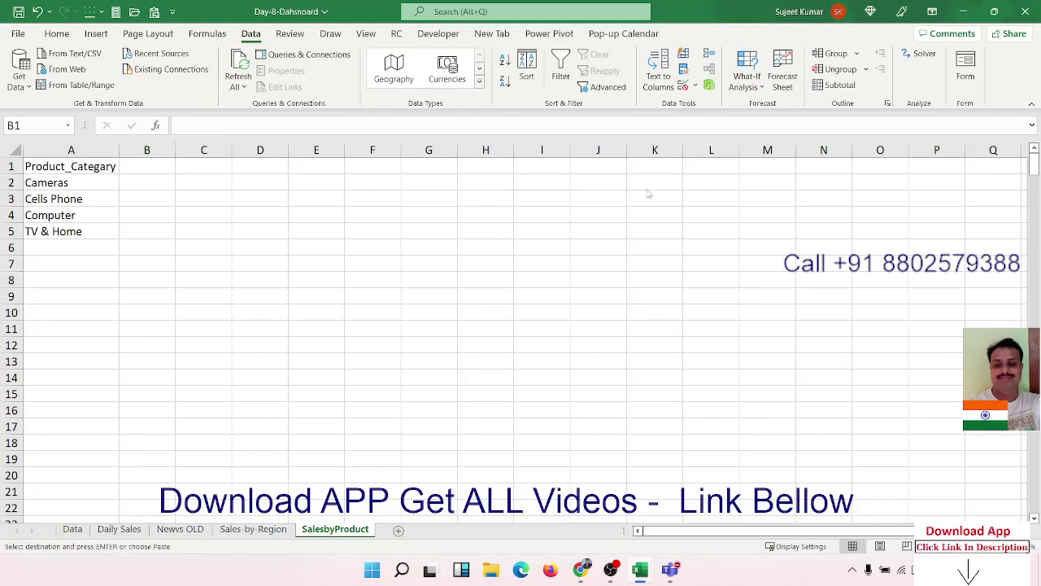
Step: Paste Total_Rev and Market Share headers into B1:C1 and copy their black header style onto A1
{"action": "left_click", "coordinate": [156, 168]}
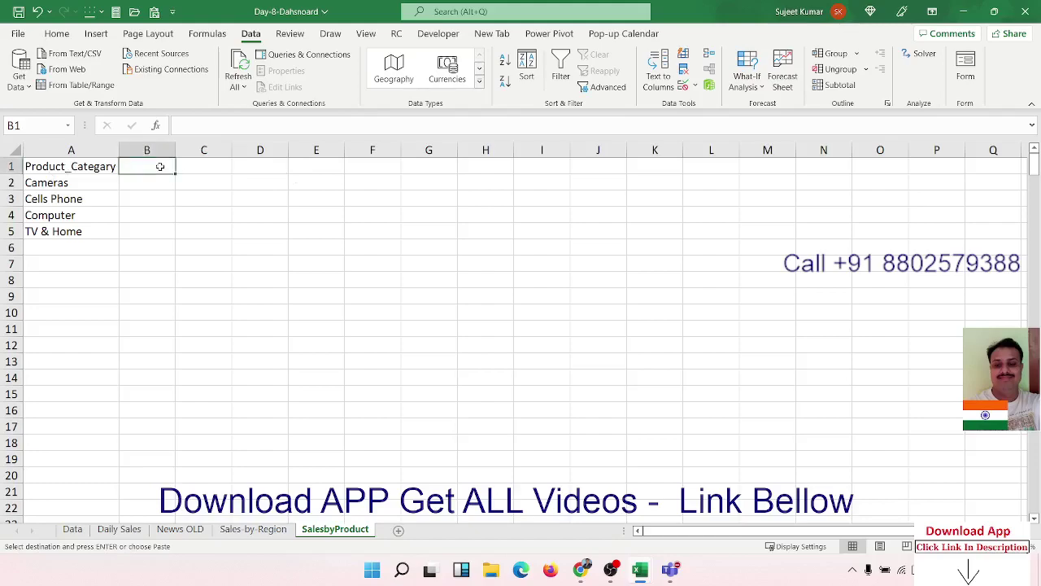
{"action": "key", "text": "ctrl+v"}
{"action": "left_click", "coordinate": [143, 196]}
{"action": "left_click", "coordinate": [157, 166]}
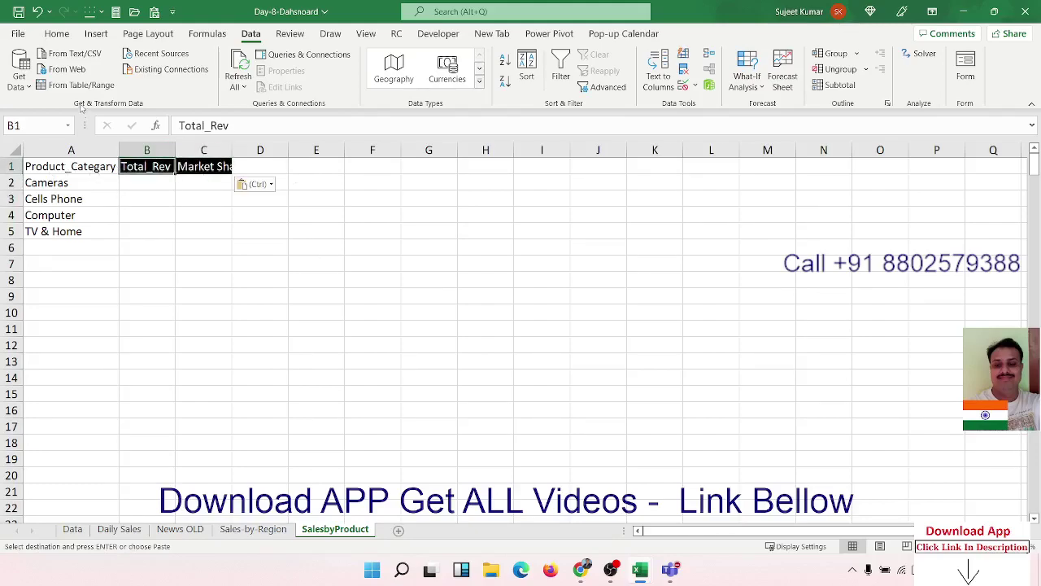
{"action": "left_click", "coordinate": [57, 33]}
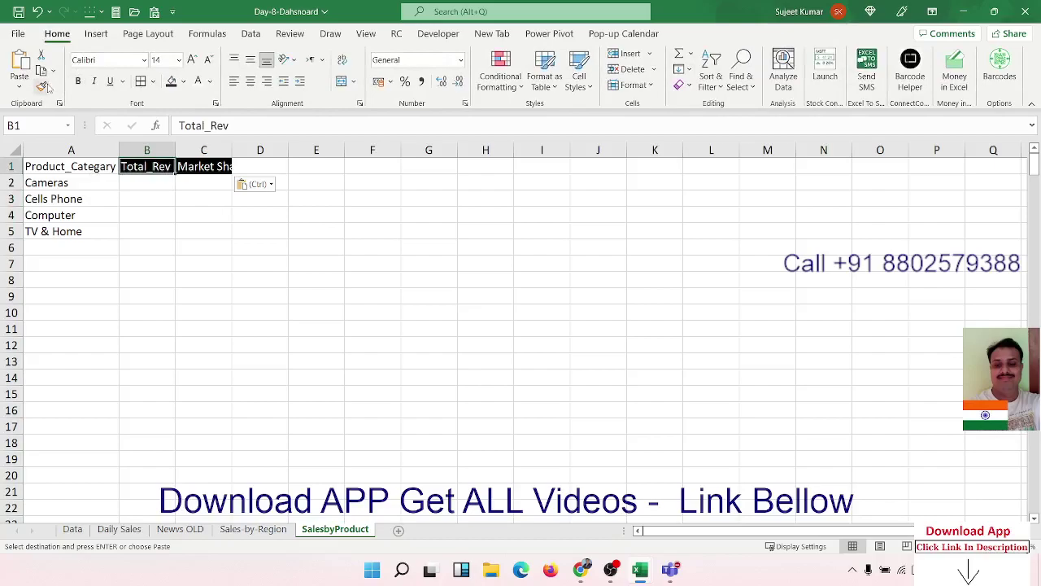
{"action": "left_click", "coordinate": [60, 166]}
{"action": "key", "text": "Escape"}
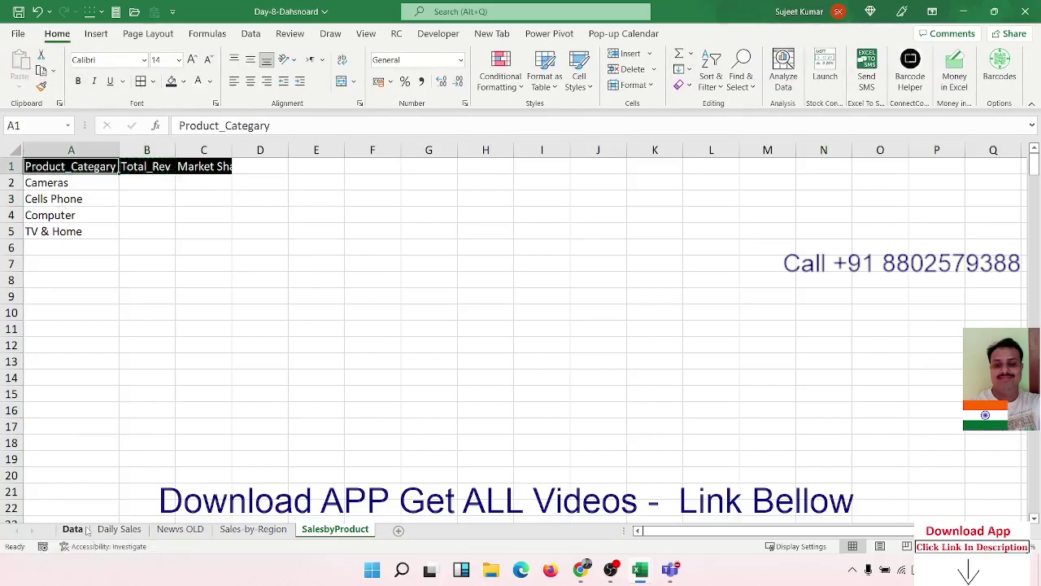
Step: Compare the category entries on the Data sheet against the SalesbyProduct list
{"action": "left_click", "coordinate": [72, 528]}
{"action": "left_click", "coordinate": [165, 188]}
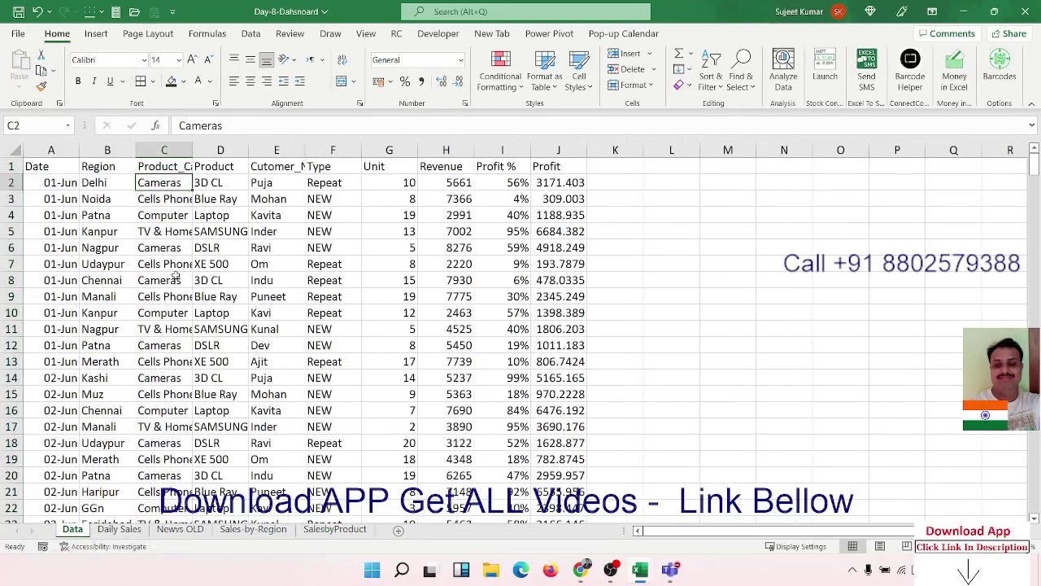
{"action": "left_click", "coordinate": [159, 344]}
{"action": "left_click", "coordinate": [163, 458]}
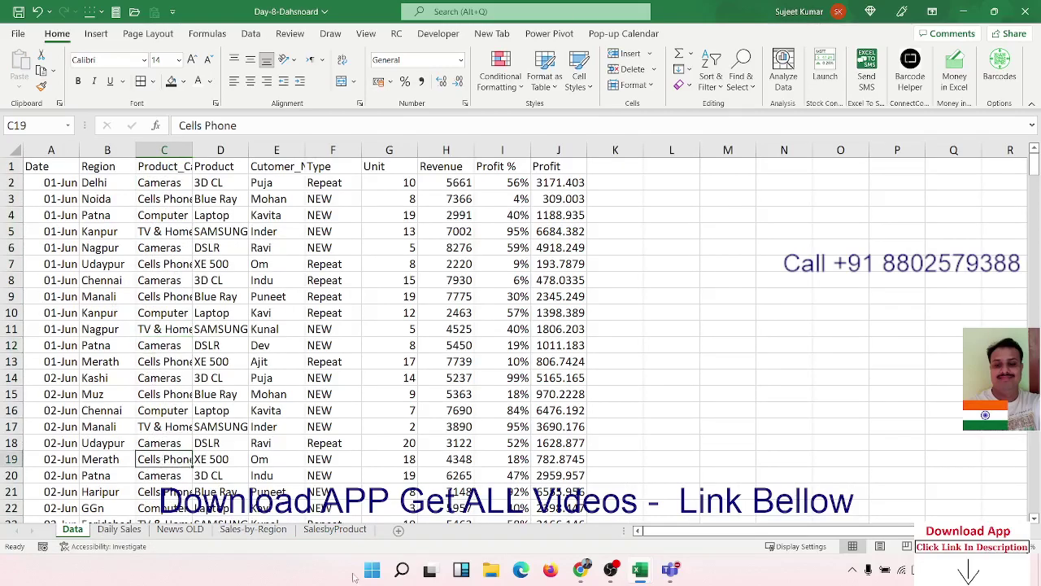
{"action": "left_click", "coordinate": [336, 530]}
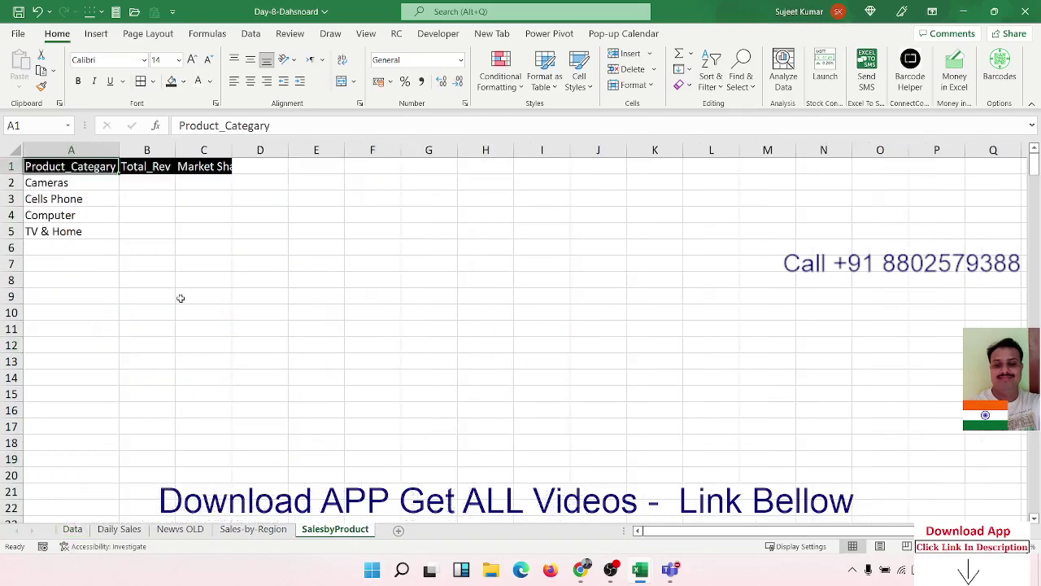
{"action": "left_click", "coordinate": [106, 198]}
{"action": "left_click_drag", "start_coordinate": [101, 244], "coordinate": [103, 392]}
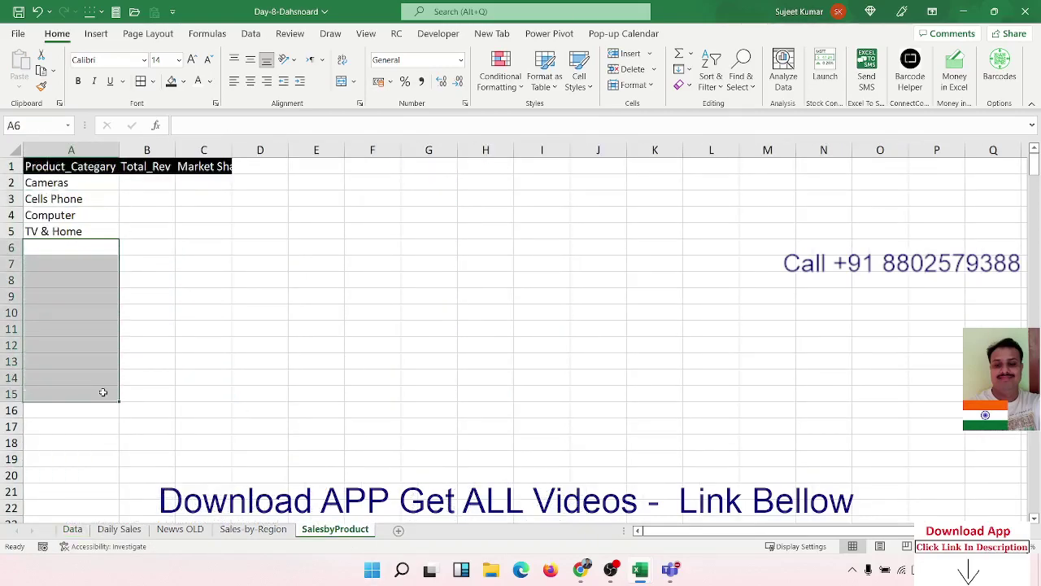
{"action": "left_click", "coordinate": [72, 529]}
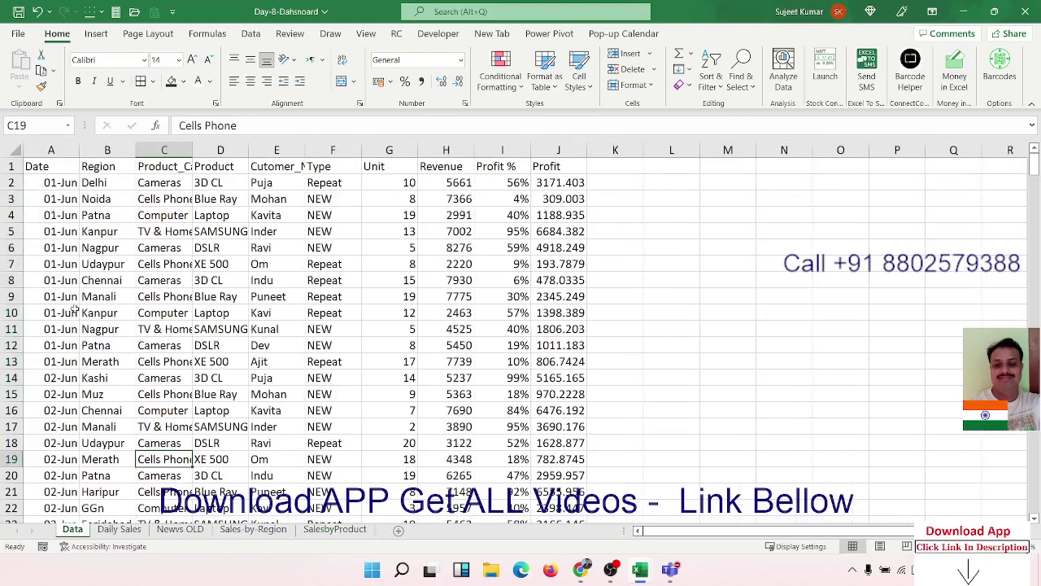
{"action": "left_click_drag", "start_coordinate": [148, 186], "coordinate": [253, 342]}
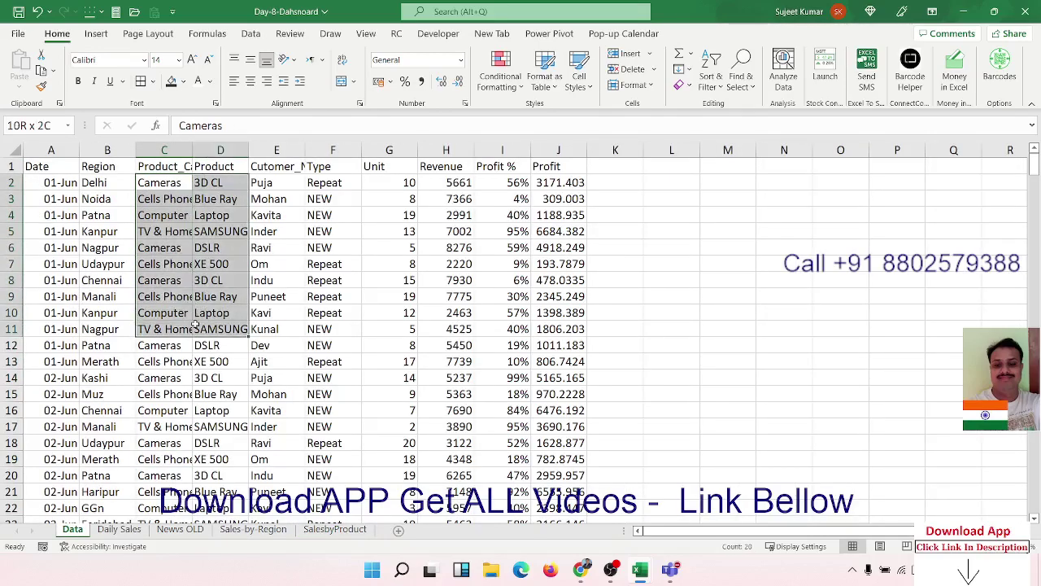
{"action": "left_click", "coordinate": [334, 530]}
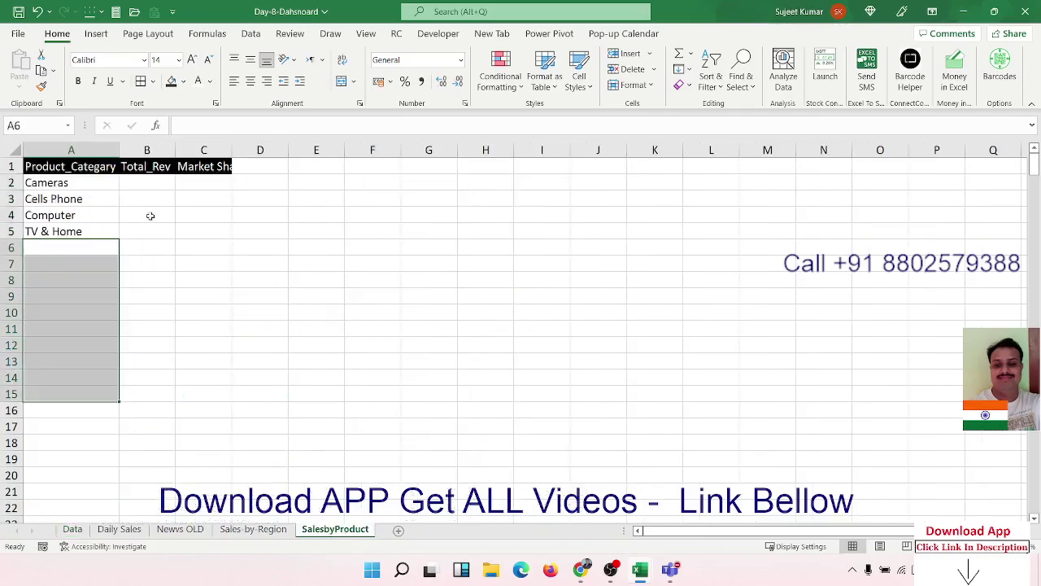
Step: Enter =SUMIF(Data!C:C,SalesbyProduct!A2,Data!H:H) in B2 and fill it down for all categories
{"action": "left_click", "coordinate": [146, 185]}
{"action": "type", "text": "="}
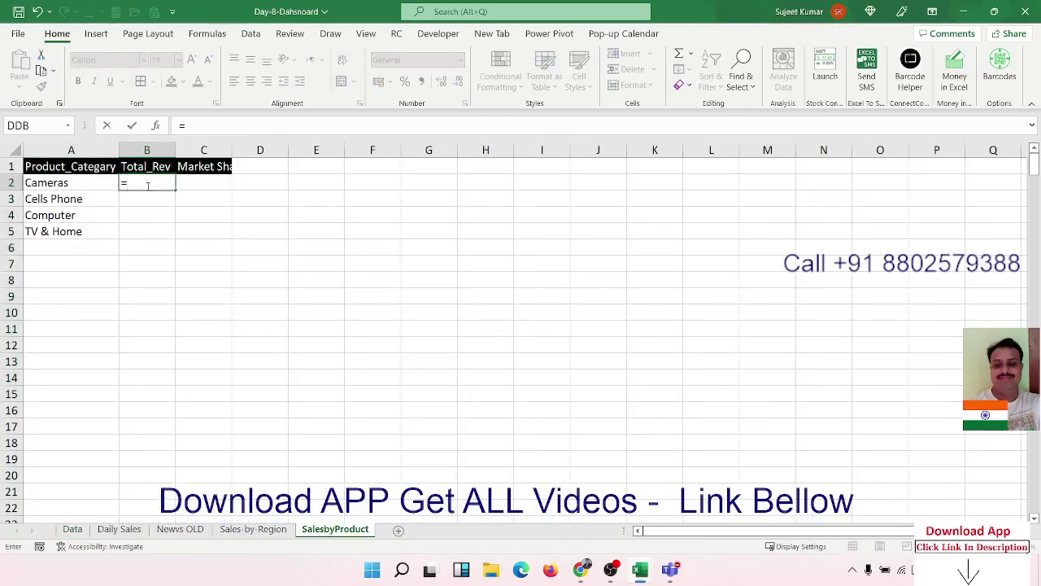
{"action": "type", "text": "sum"}
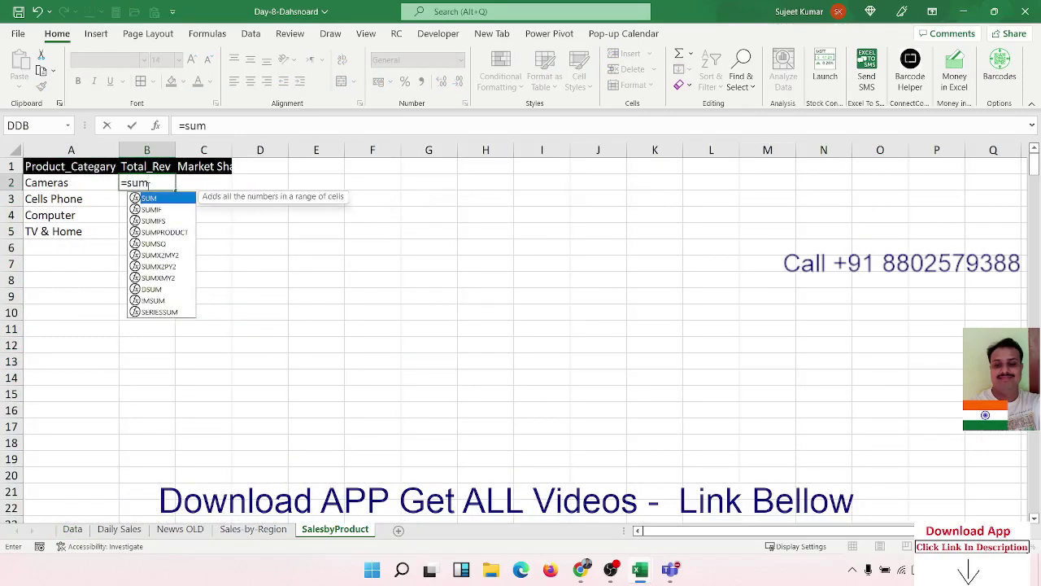
{"action": "type", "text": "if"}
{"action": "key", "text": "Tab"}
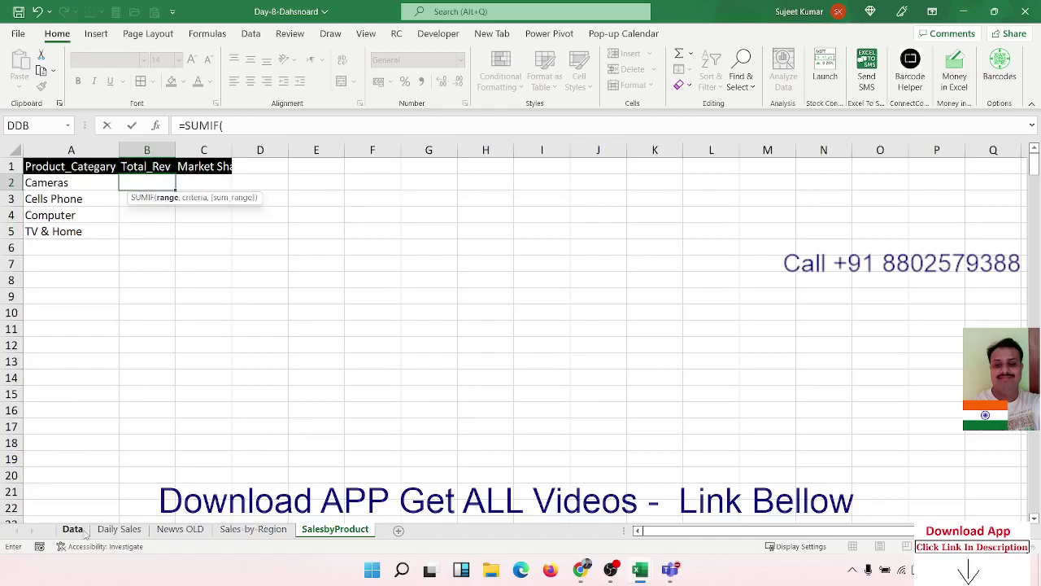
{"action": "left_click", "coordinate": [72, 529]}
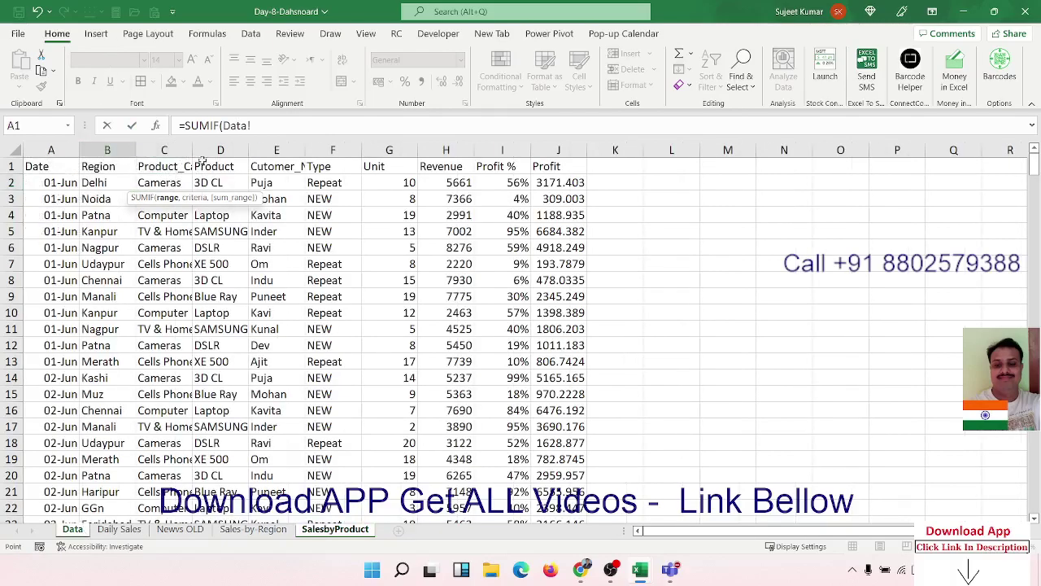
{"action": "left_click", "coordinate": [175, 151]}
{"action": "type", "text": ","}
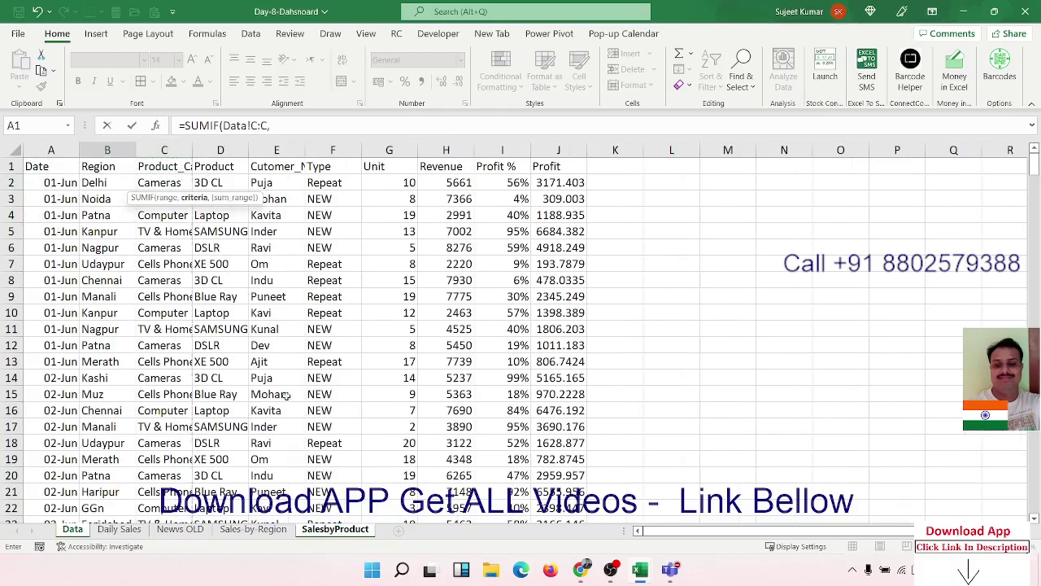
{"action": "left_click", "coordinate": [341, 533]}
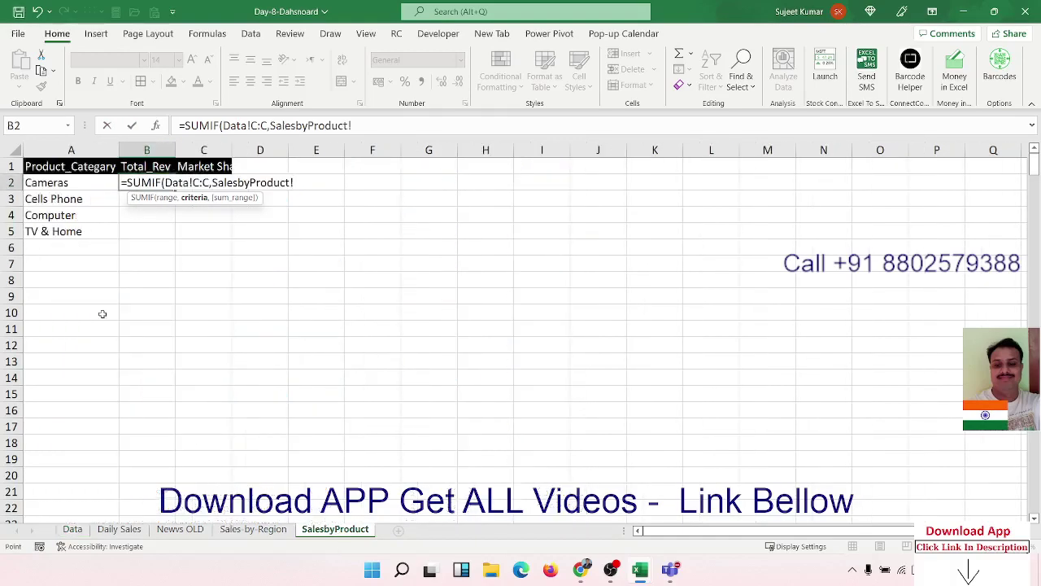
{"action": "left_click", "coordinate": [70, 182]}
{"action": "type", "text": ","}
{"action": "left_click", "coordinate": [72, 520]}
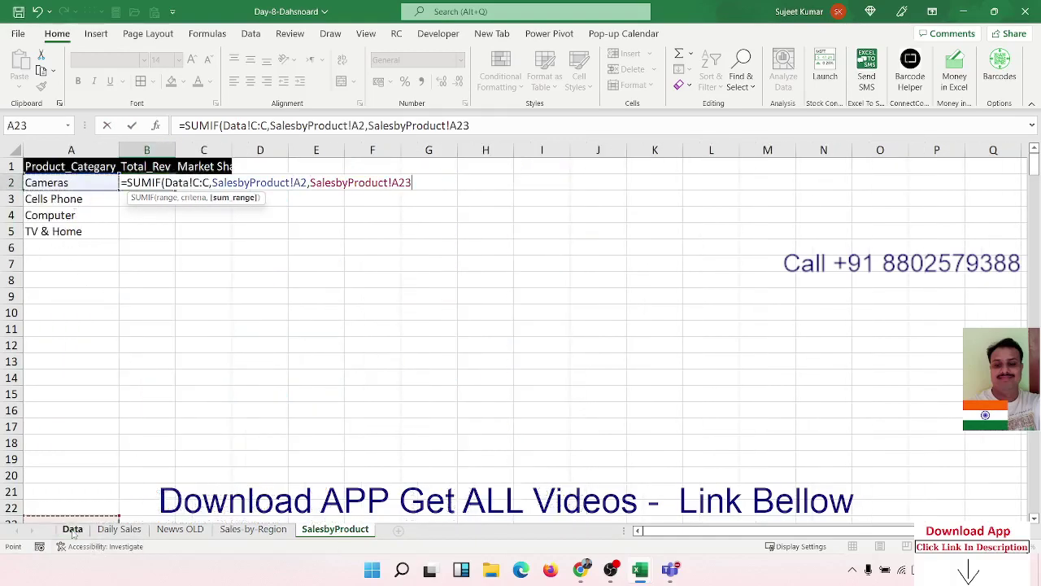
{"action": "left_click", "coordinate": [73, 529]}
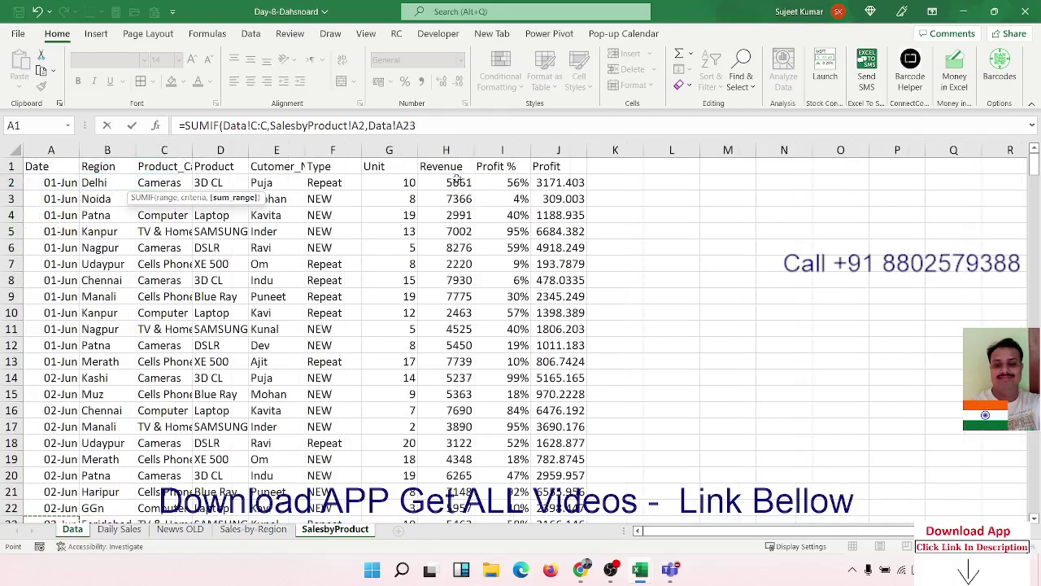
{"action": "left_click", "coordinate": [449, 151]}
{"action": "key", "text": "Return"}
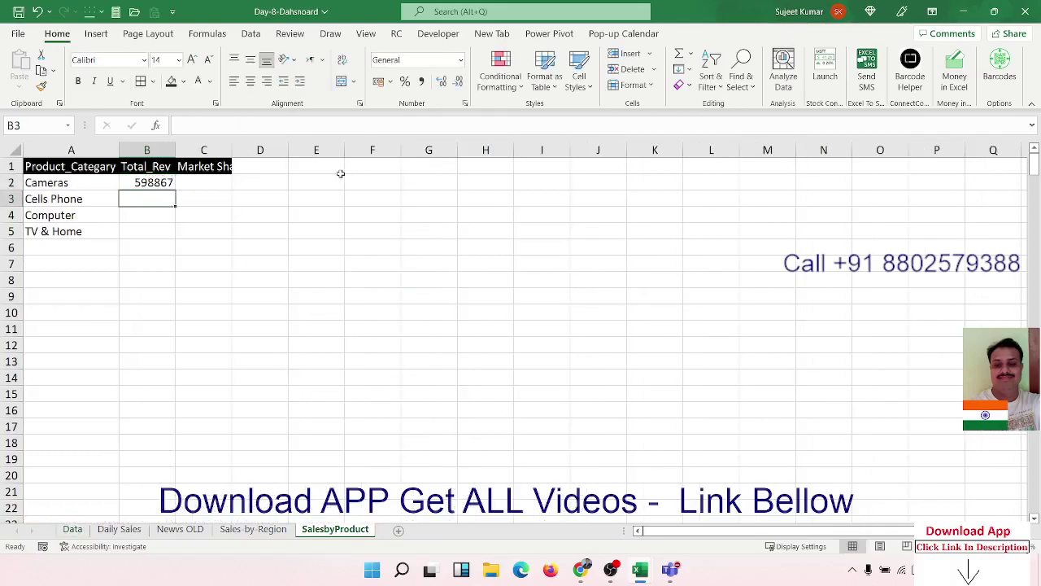
{"action": "left_click", "coordinate": [162, 187]}
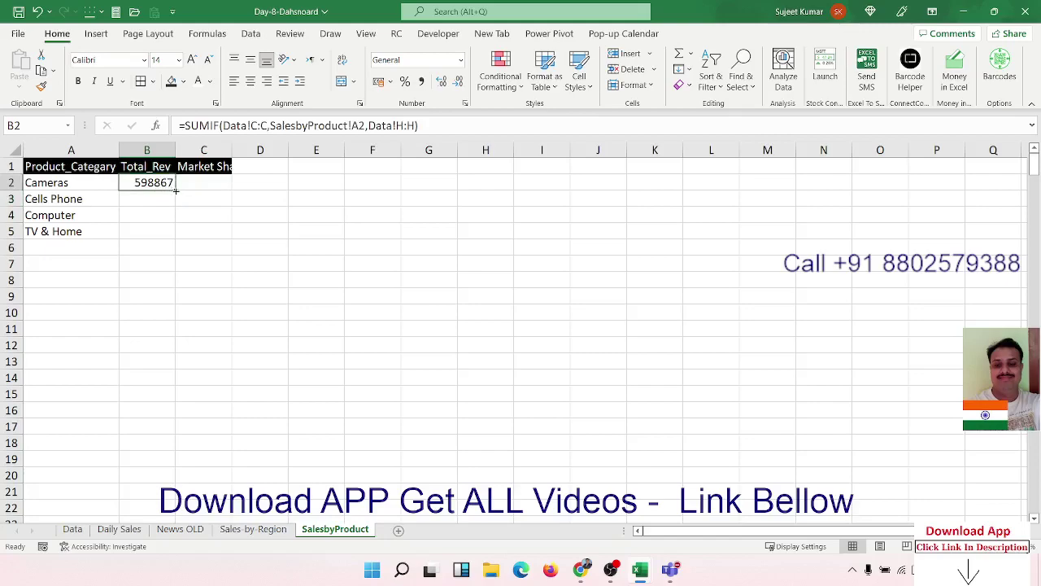
{"action": "left_click_drag", "start_coordinate": [176, 190], "coordinate": [181, 239]}
Step: Add a Total label in A6 with =SUM(B2:B5) beside it, giving 1836336
{"action": "left_click", "coordinate": [207, 179]}
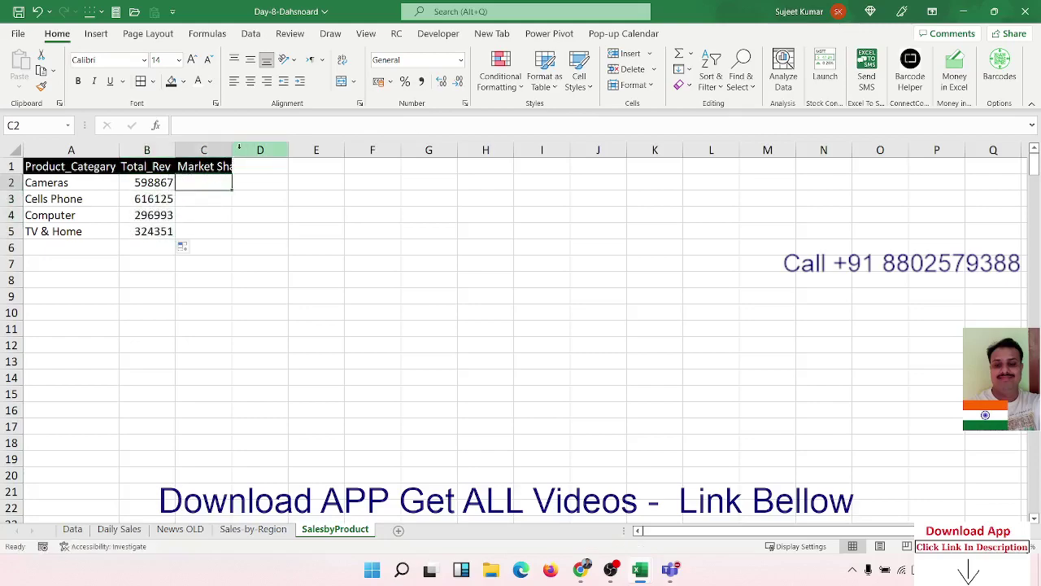
{"action": "left_click", "coordinate": [239, 148]}
{"action": "left_click", "coordinate": [99, 245]}
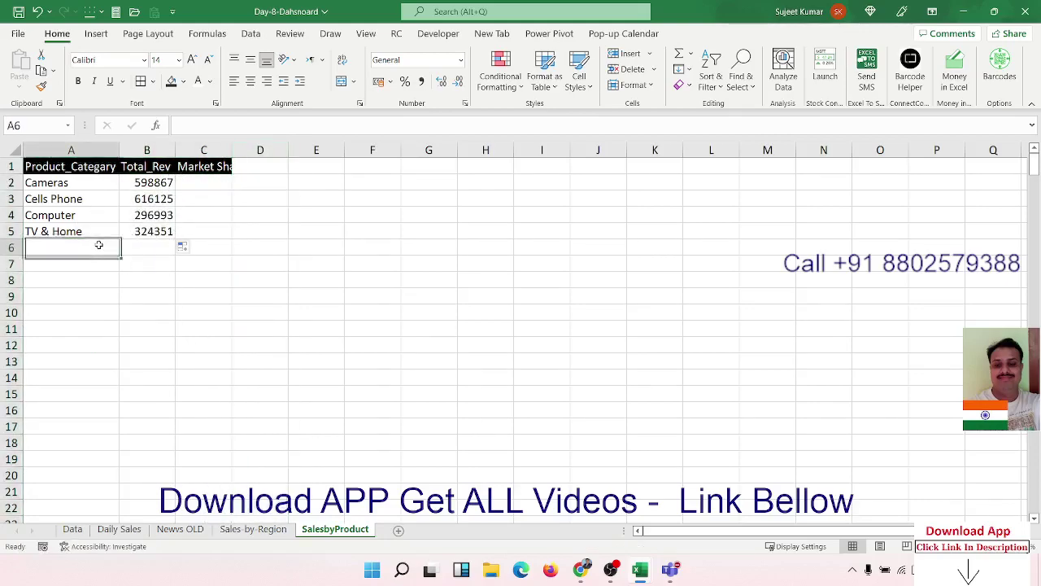
{"action": "type", "text": "Total"}
{"action": "key", "text": "Tab"}
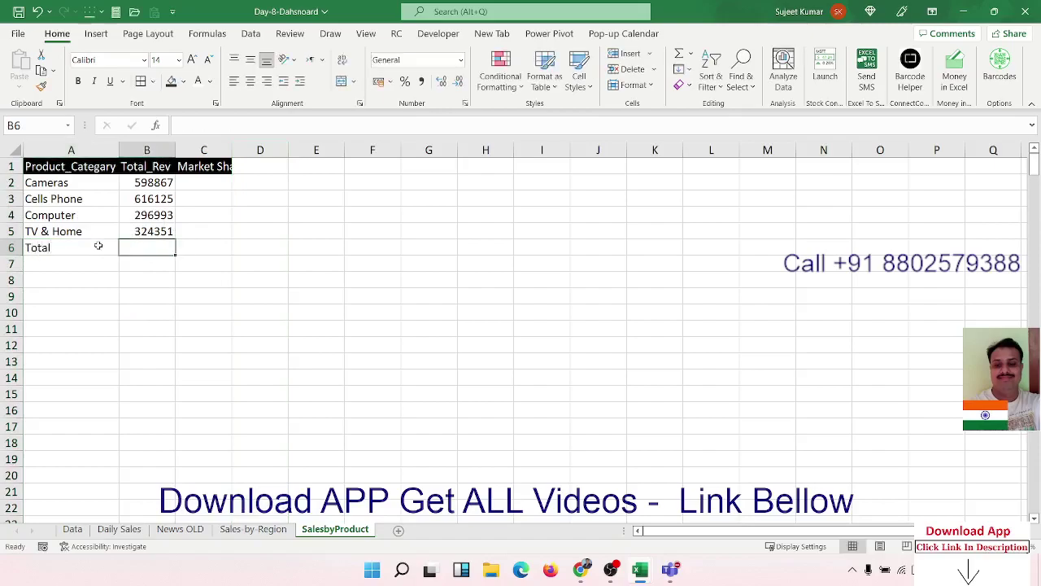
{"action": "type", "text": "="}
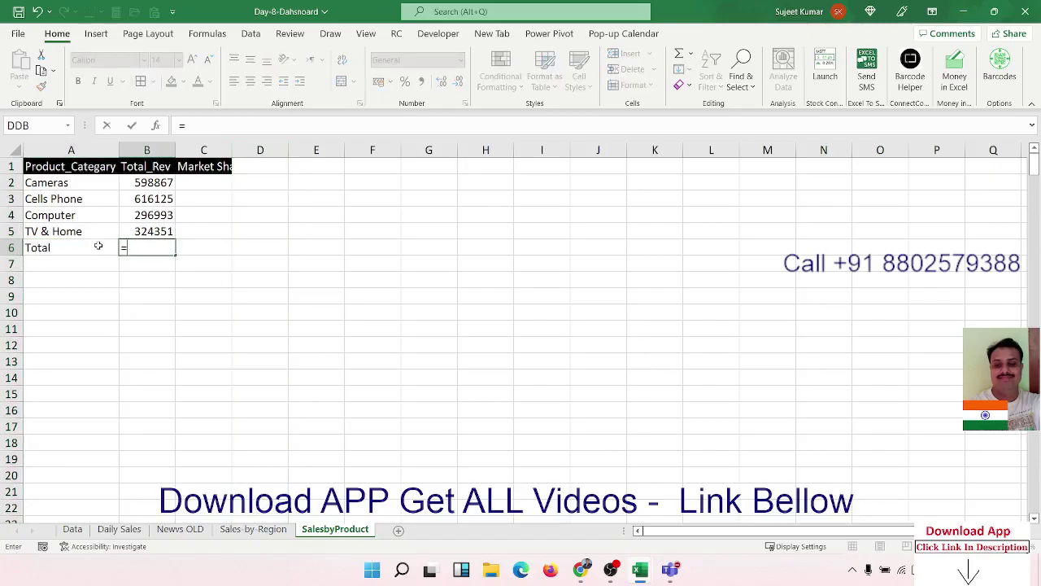
{"action": "type", "text": "sum("}
{"action": "key", "text": "Up"}
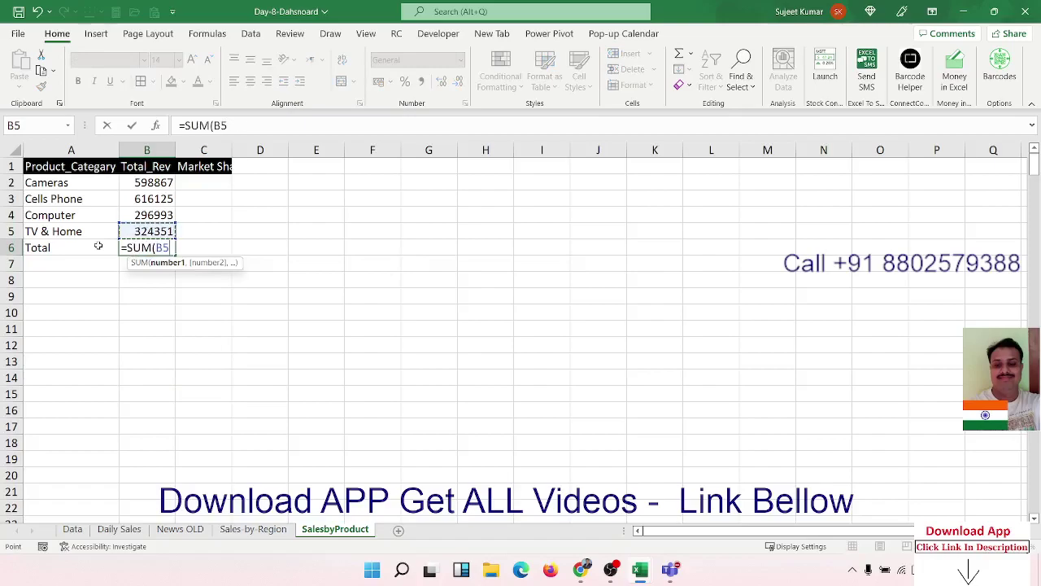
{"action": "key", "text": "shift+Up"}
{"action": "key", "text": "shift+Up"}
{"action": "key", "text": "shift+Up"}
{"action": "key", "text": "Return"}
Step: Compute Cameras' market share in C2 as =B2/$B$6
{"action": "key", "text": "Right"}
{"action": "key", "text": "Right"}
{"action": "key", "text": "Up"}
{"action": "key", "text": "Up"}
{"action": "key", "text": "Up"}
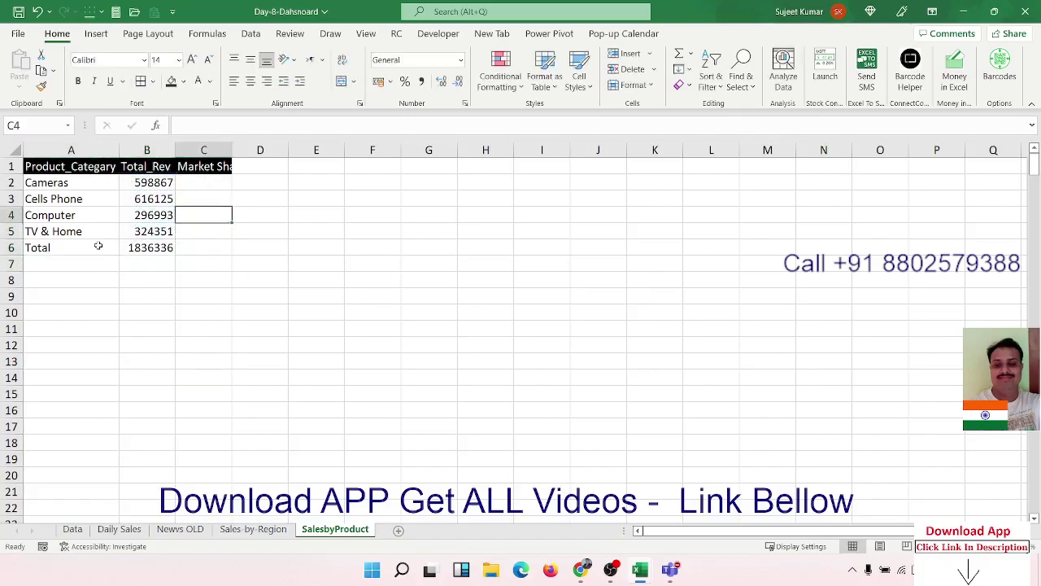
{"action": "key", "text": "Up"}
{"action": "key", "text": "Up"}
{"action": "type", "text": "="}
{"action": "key", "text": "Left"}
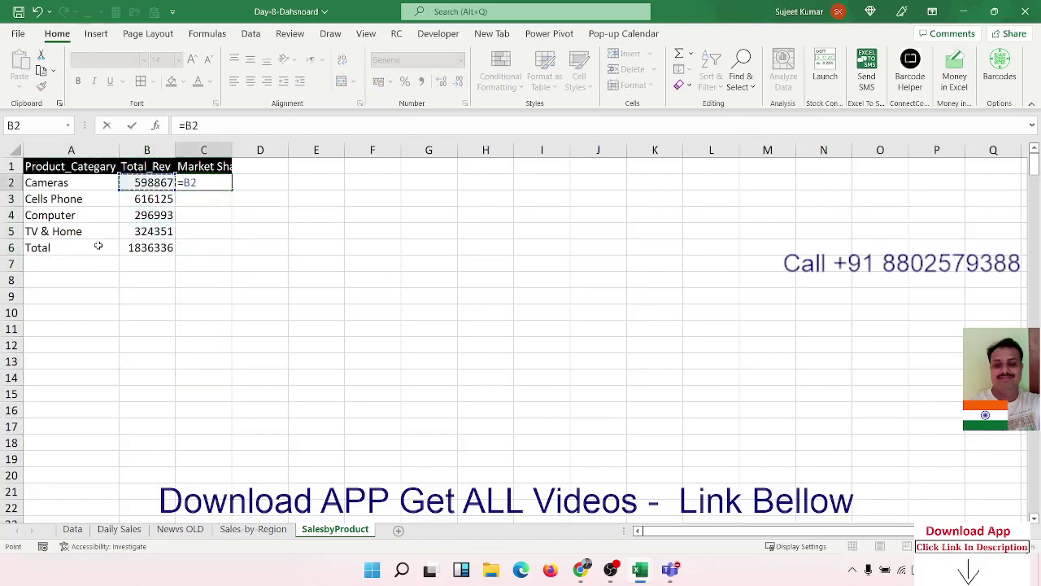
{"action": "type", "text": "/"}
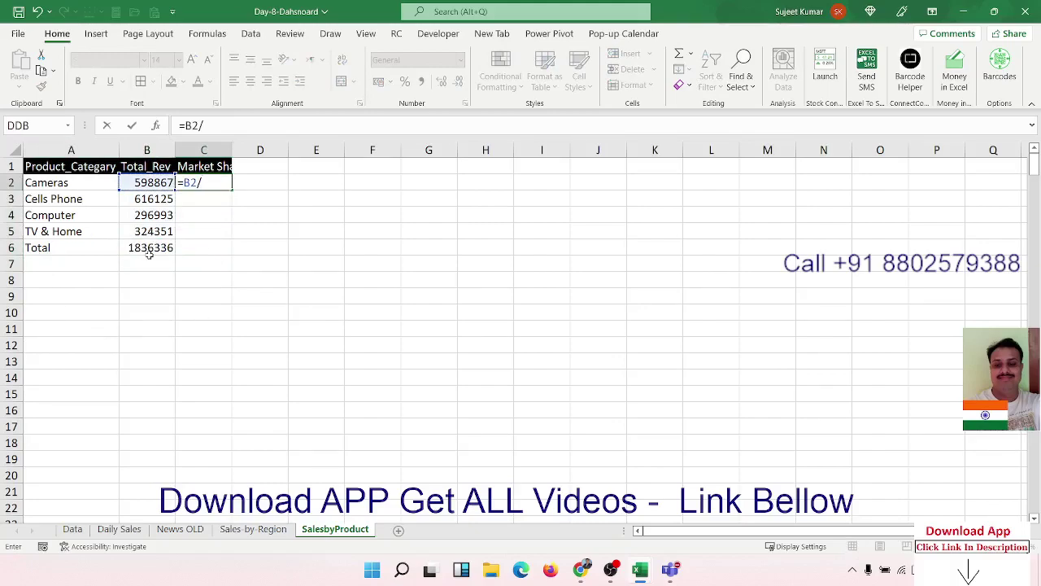
{"action": "left_click", "coordinate": [149, 252]}
{"action": "key", "text": "Return"}
{"action": "left_click", "coordinate": [203, 183]}
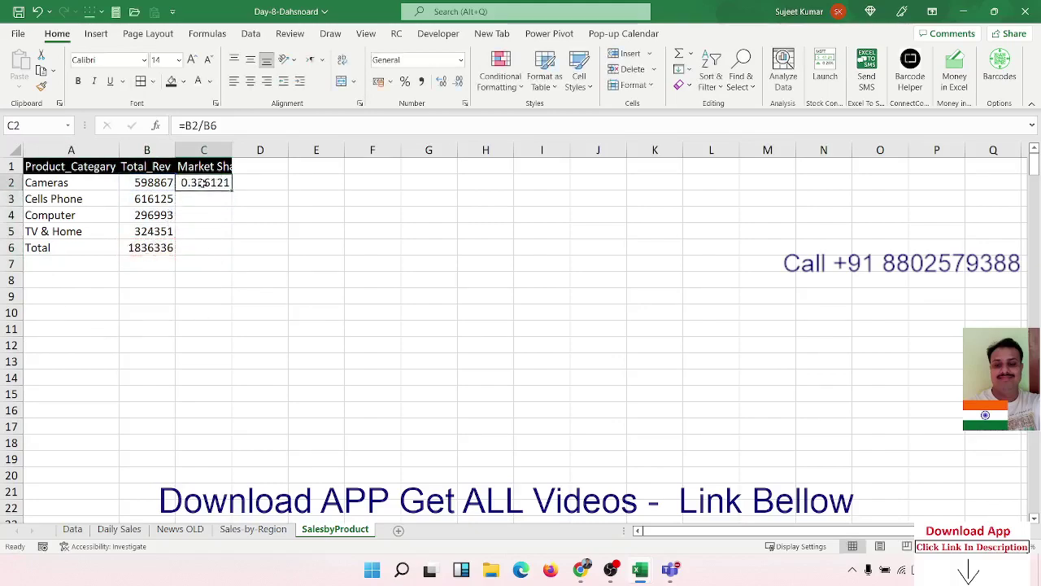
{"action": "double_click", "coordinate": [202, 182]}
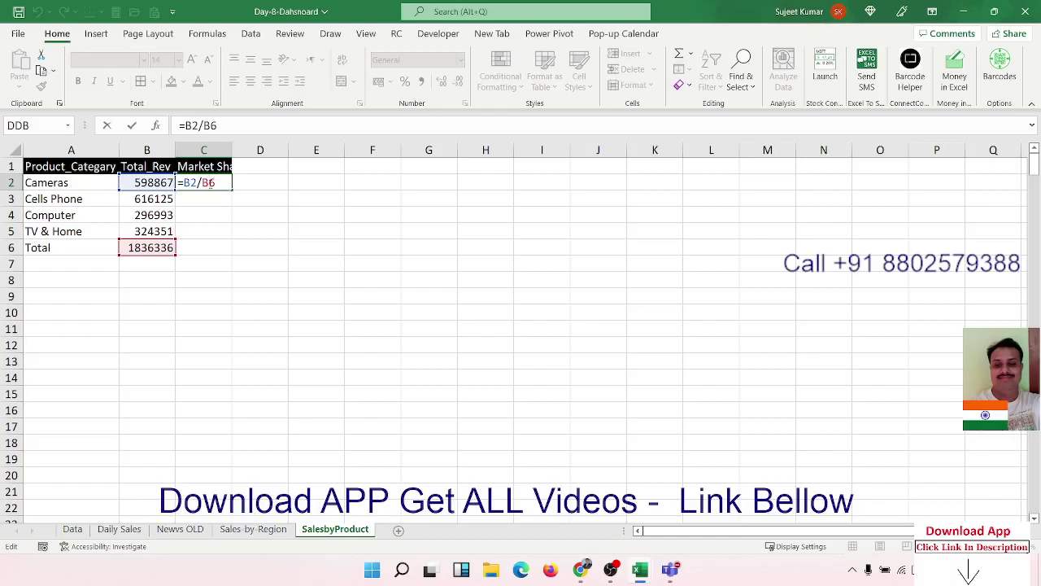
{"action": "key", "text": "F4"}
{"action": "key", "text": "Return"}
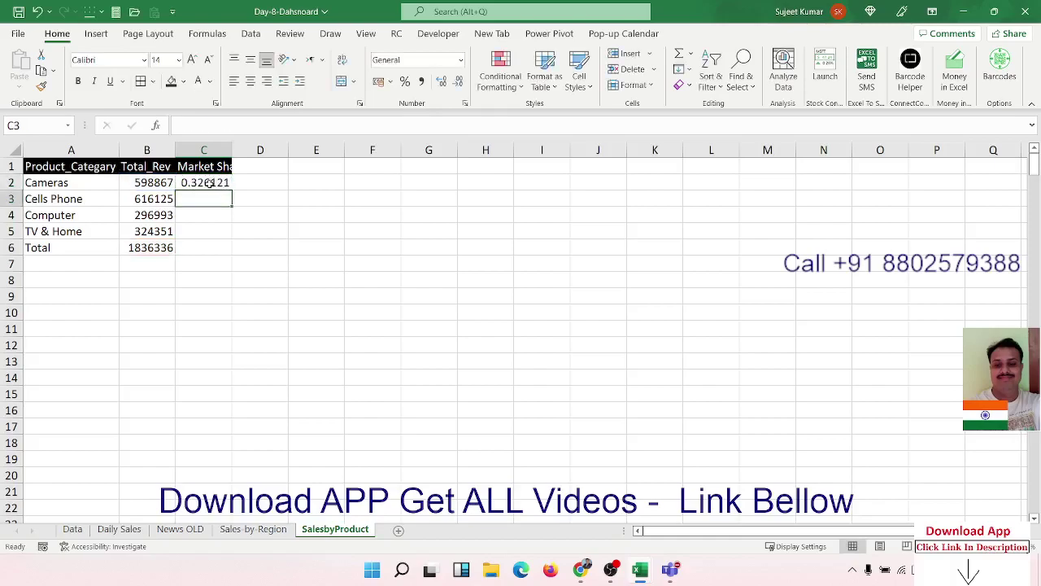
{"action": "left_click", "coordinate": [218, 187]}
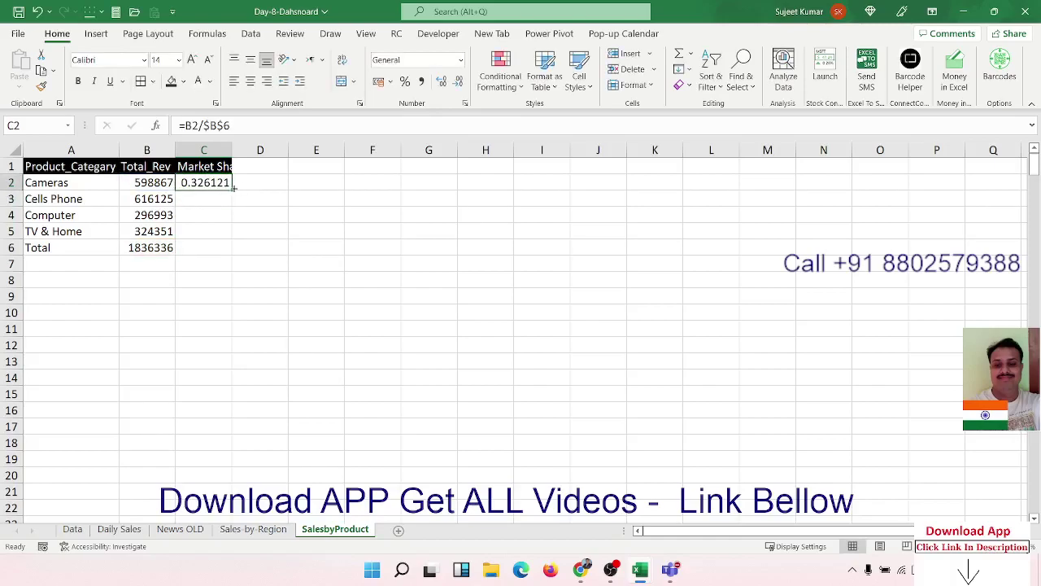
Step: Fill the market share formula down as percentages and put a thick border under the Total row
{"action": "left_click_drag", "start_coordinate": [233, 188], "coordinate": [232, 237]}
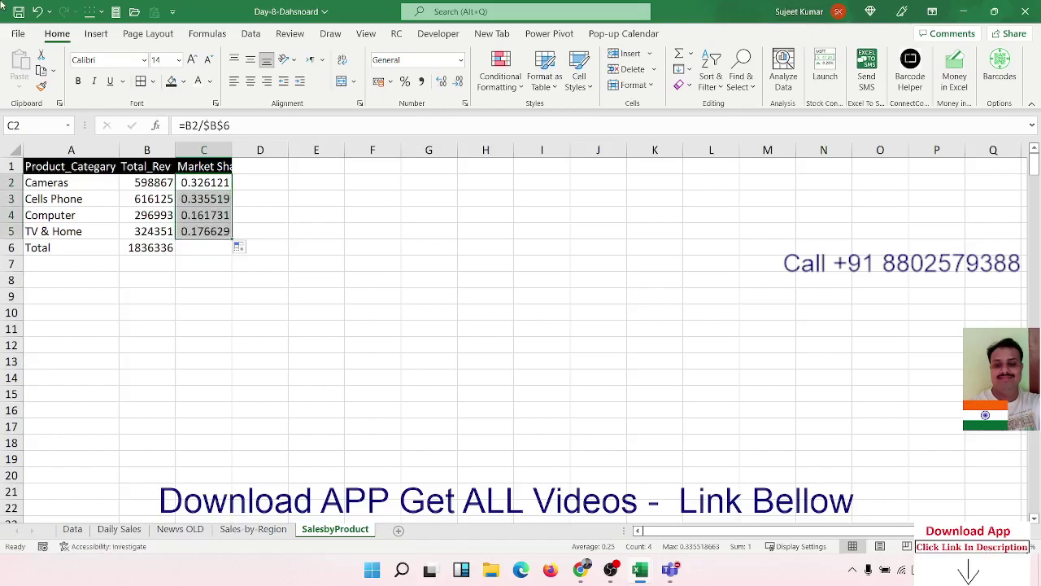
{"action": "key", "text": "ctrl+shift+5"}
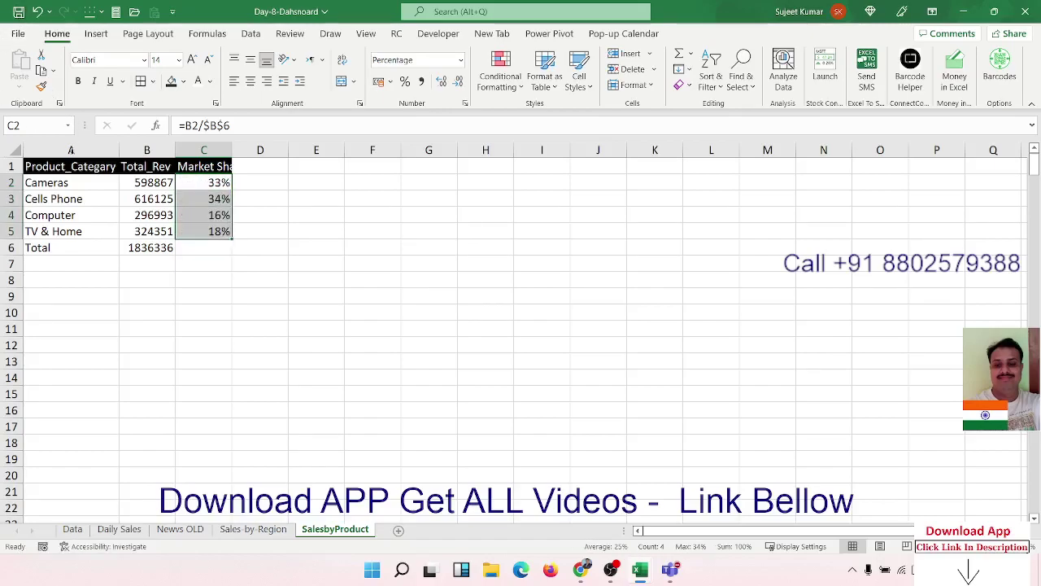
{"action": "left_click_drag", "start_coordinate": [70, 168], "coordinate": [183, 209]}
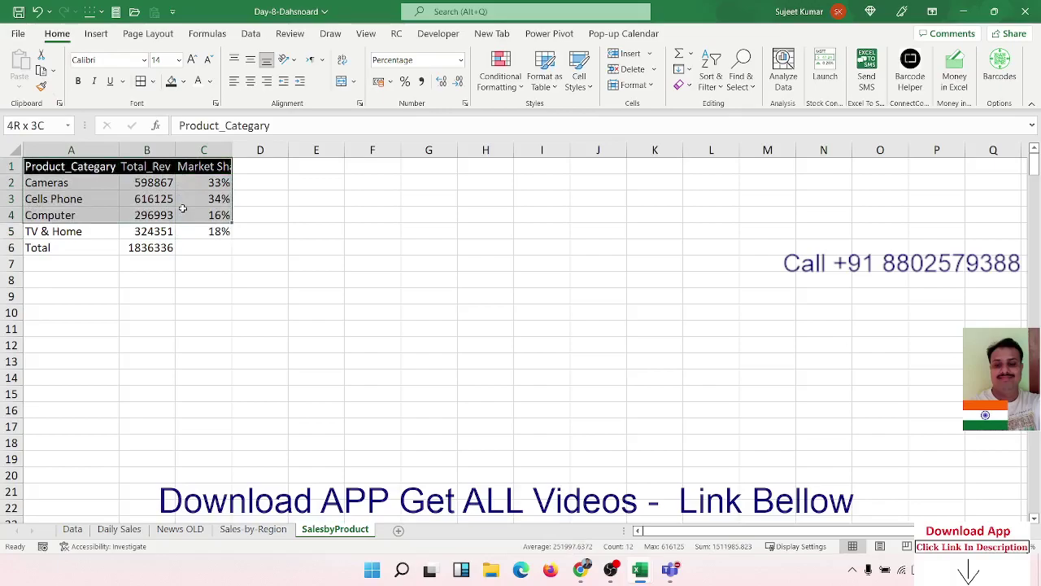
{"action": "left_click_drag", "start_coordinate": [183, 209], "coordinate": [195, 234]}
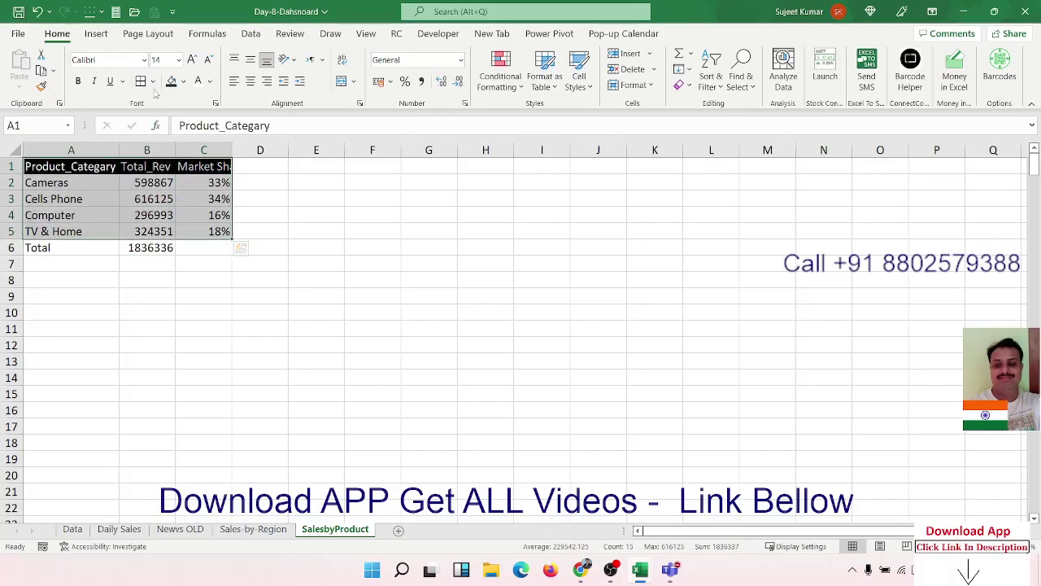
{"action": "left_click_drag", "start_coordinate": [73, 263], "coordinate": [260, 249]}
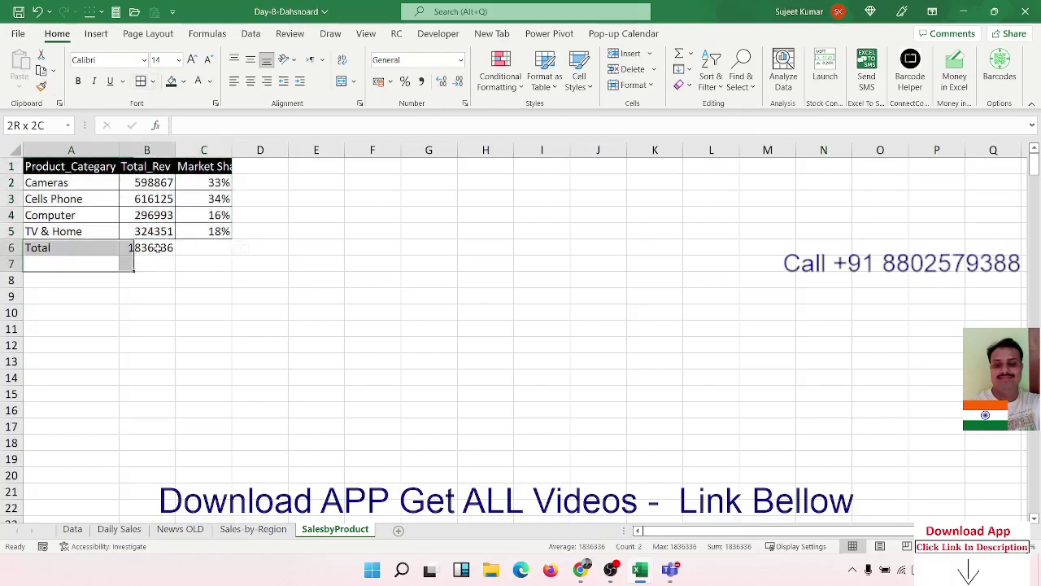
{"action": "left_click_drag", "start_coordinate": [76, 246], "coordinate": [203, 248]}
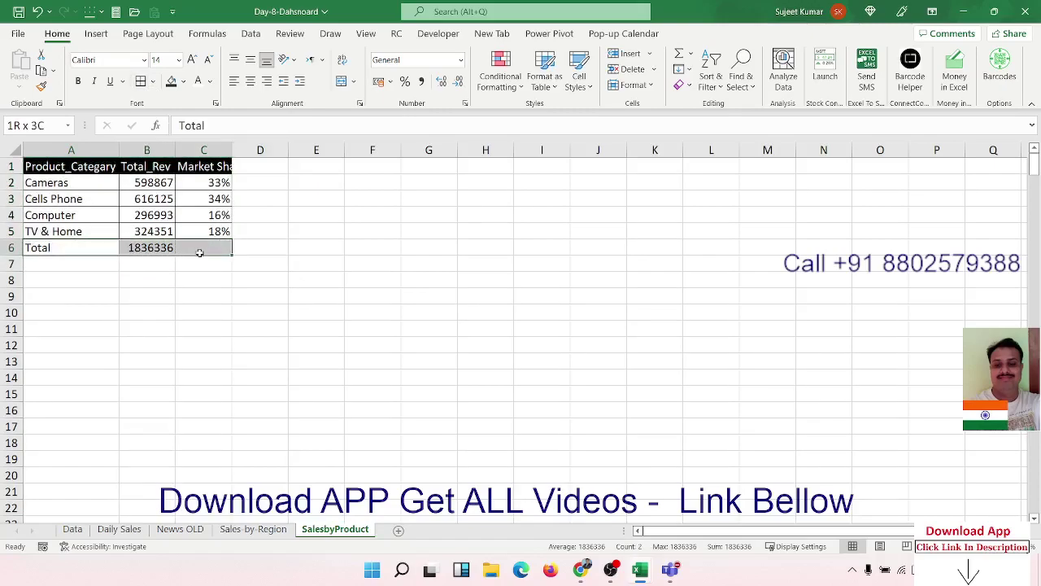
{"action": "left_click", "coordinate": [153, 82]}
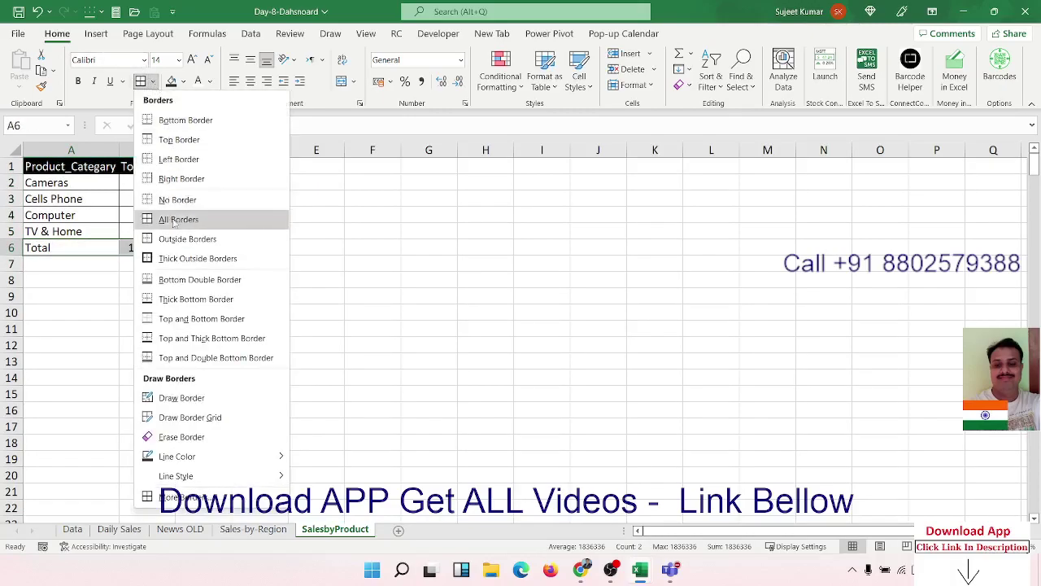
{"action": "left_click", "coordinate": [171, 299]}
{"action": "left_click", "coordinate": [147, 296]}
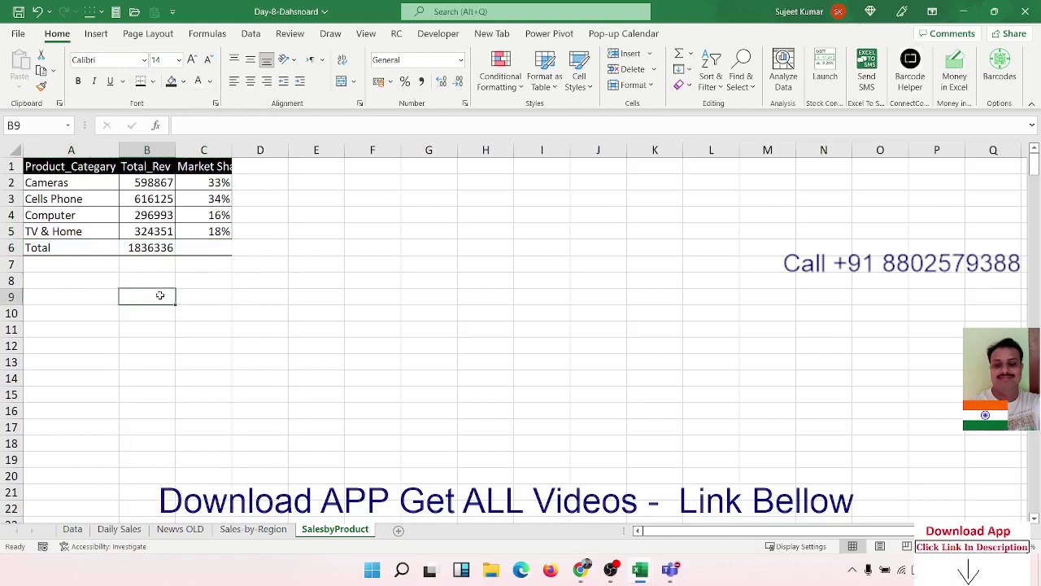
{"action": "left_click", "coordinate": [258, 235]}
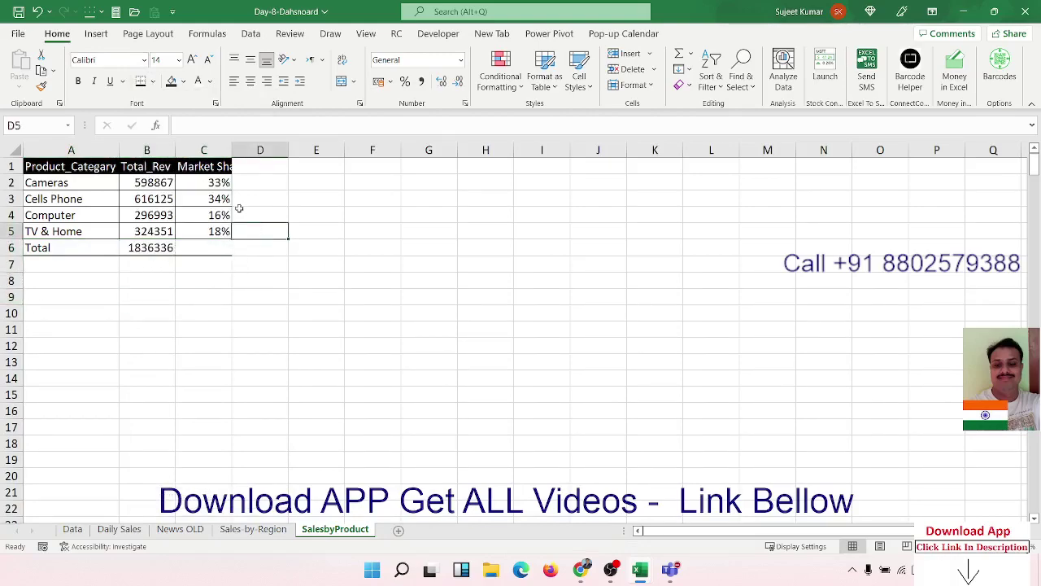
Step: Check the C2 and B6 formulas and make the Total row bold
{"action": "left_click", "coordinate": [212, 189]}
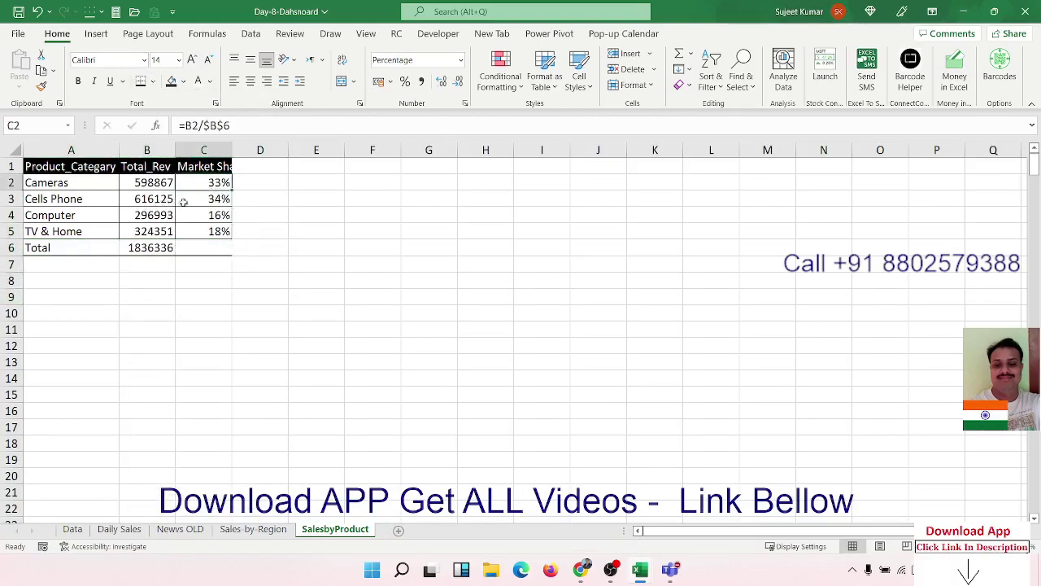
{"action": "left_click", "coordinate": [162, 247]}
{"action": "left_click_drag", "start_coordinate": [79, 249], "coordinate": [142, 249]}
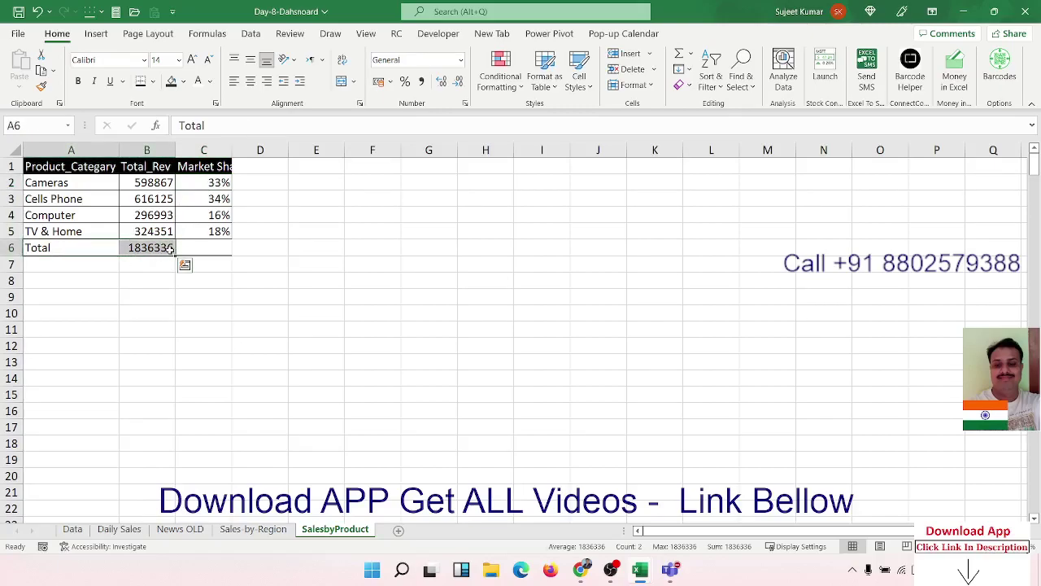
{"action": "key", "text": "ctrl+b"}
{"action": "left_click", "coordinate": [151, 269]}
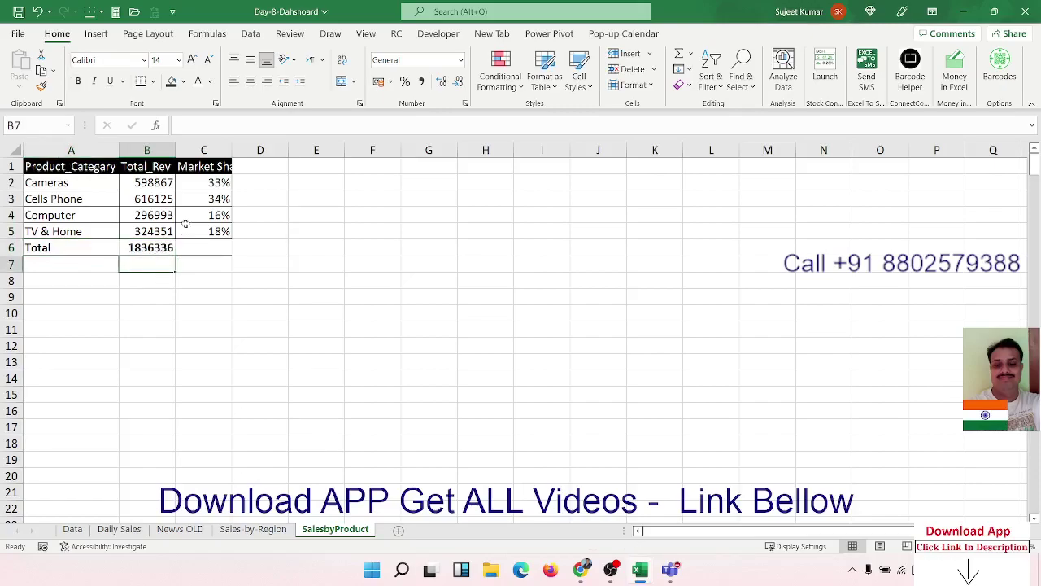
Step: Verify the C3 =B3/$B$6 and B6 SUM formulas, then select A1:B5
{"action": "left_click", "coordinate": [216, 199]}
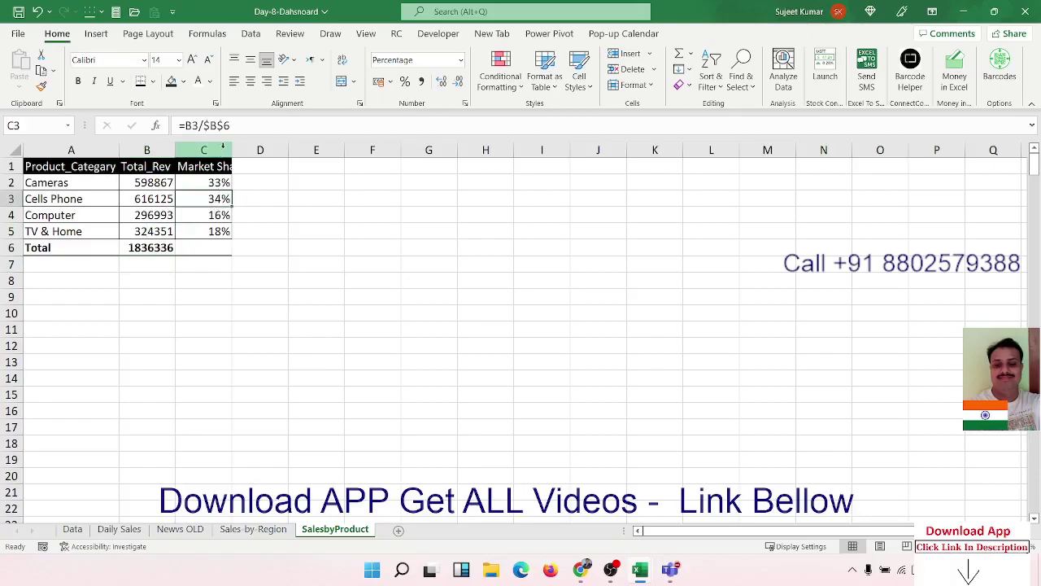
{"action": "double_click", "coordinate": [247, 130]}
{"action": "key", "text": "Return"}
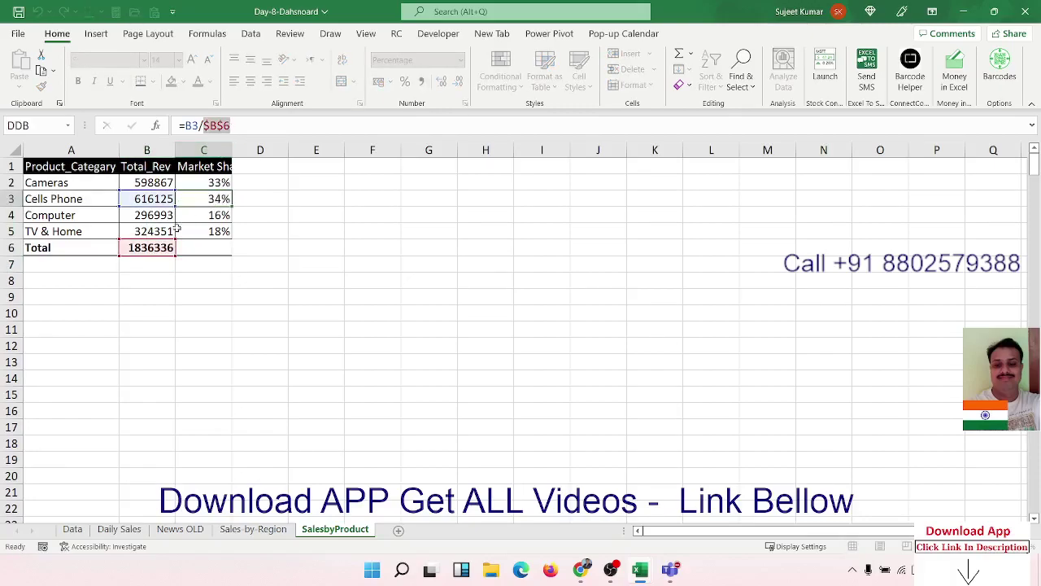
{"action": "left_click", "coordinate": [153, 264]}
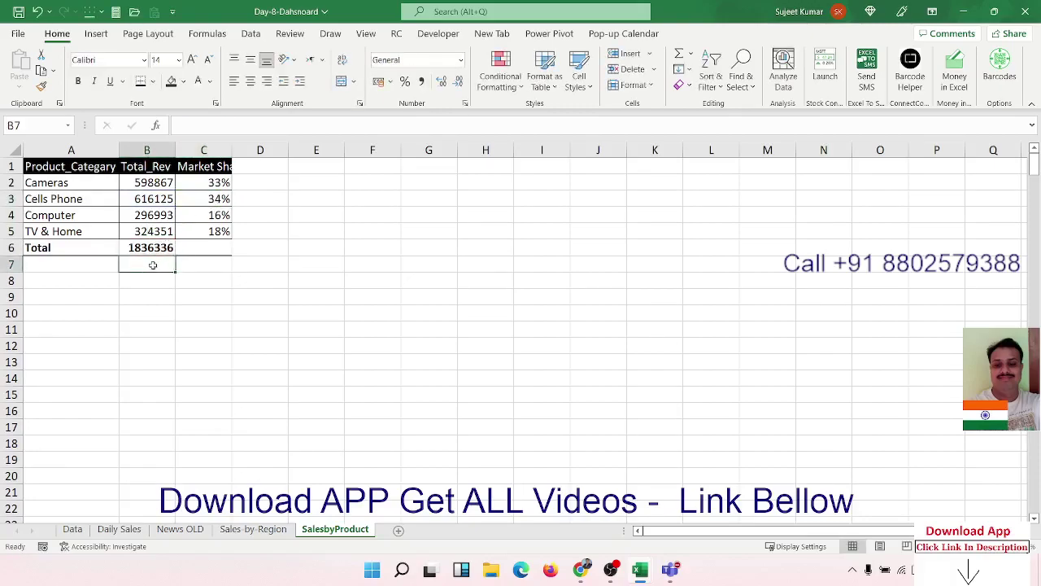
{"action": "left_click", "coordinate": [151, 244]}
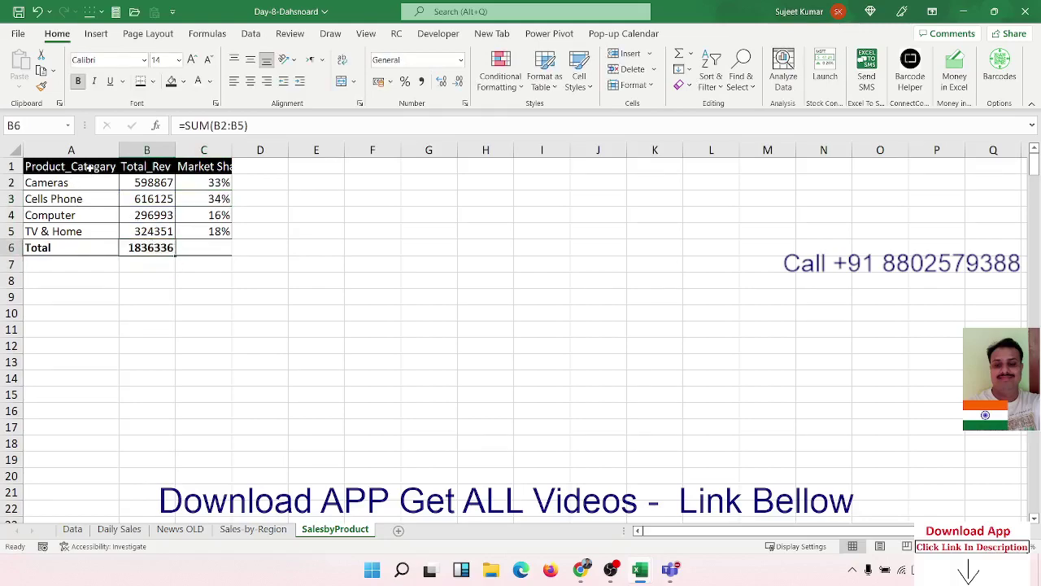
{"action": "left_click_drag", "start_coordinate": [88, 166], "coordinate": [146, 231]}
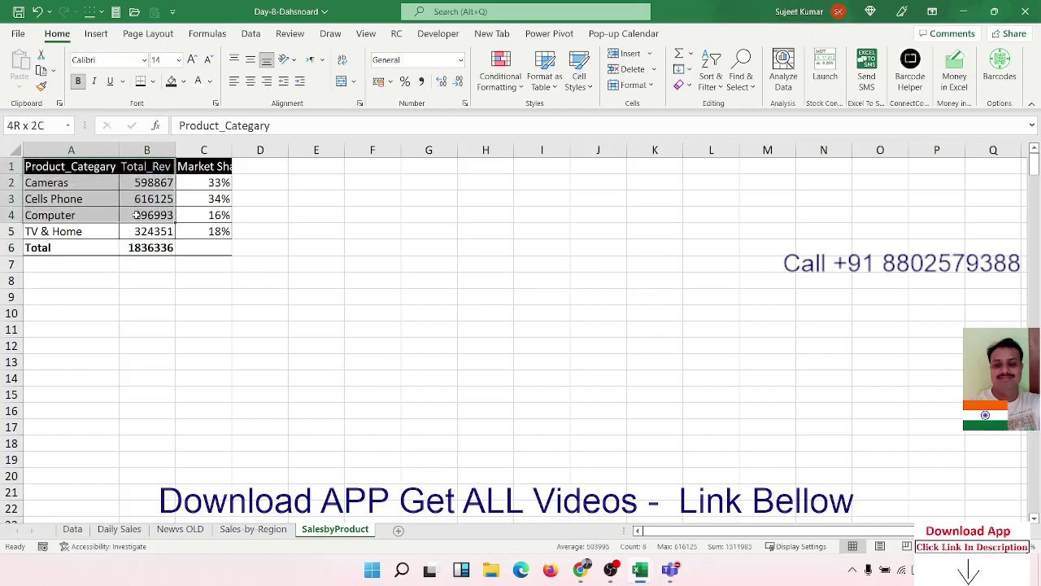
Step: Insert a 2-D pie of category revenues in the blue percentage style, enlarged beside the table
{"action": "left_click", "coordinate": [95, 34]}
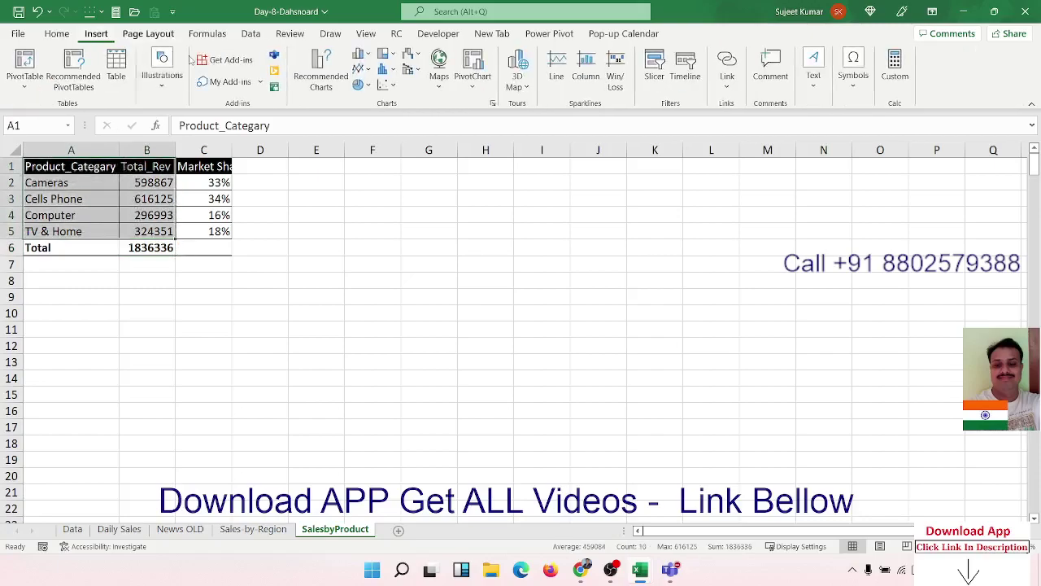
{"action": "left_click", "coordinate": [368, 85]}
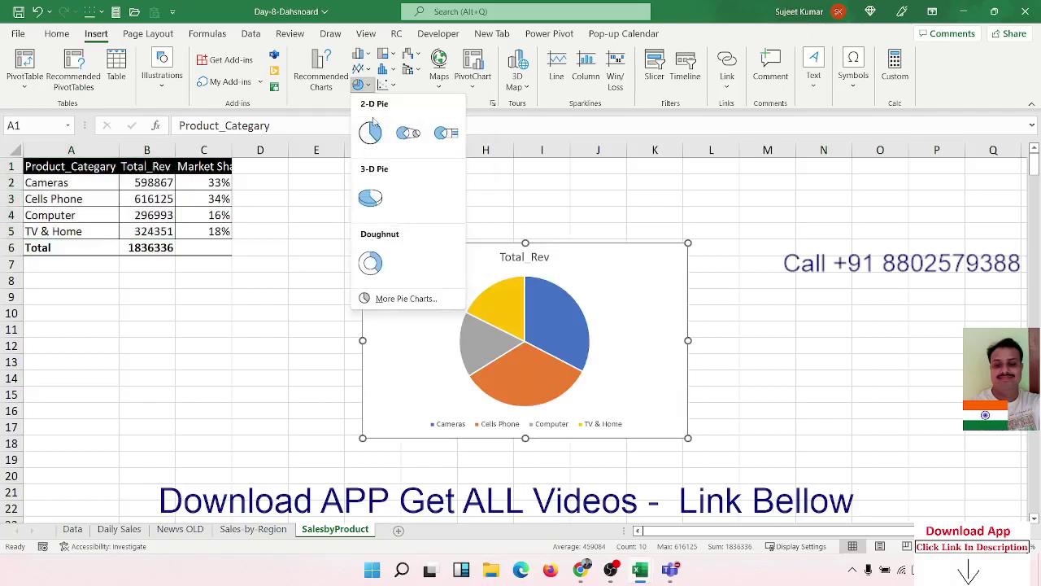
{"action": "left_click", "coordinate": [368, 134]}
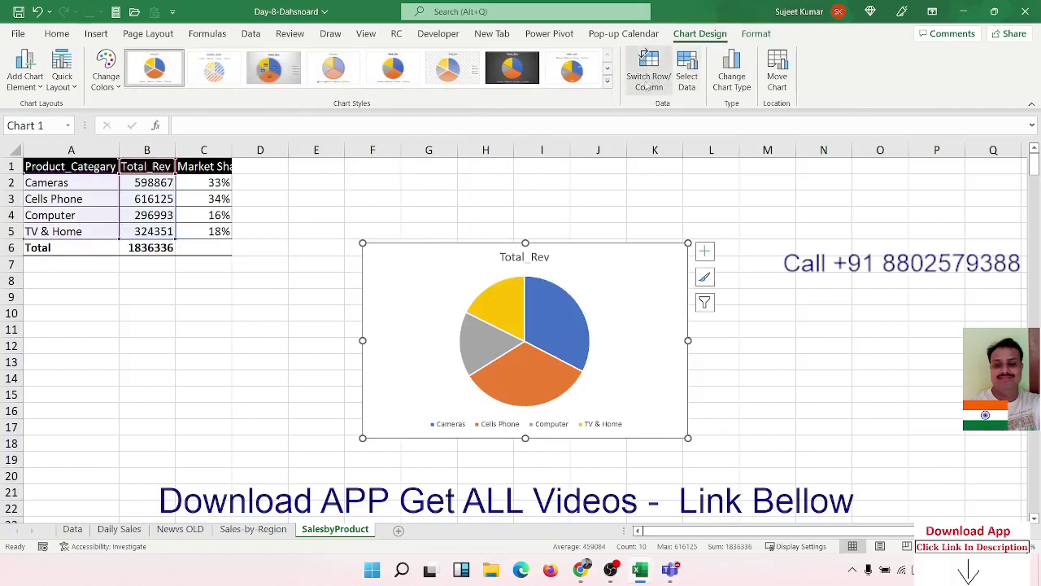
{"action": "left_click", "coordinate": [607, 81]}
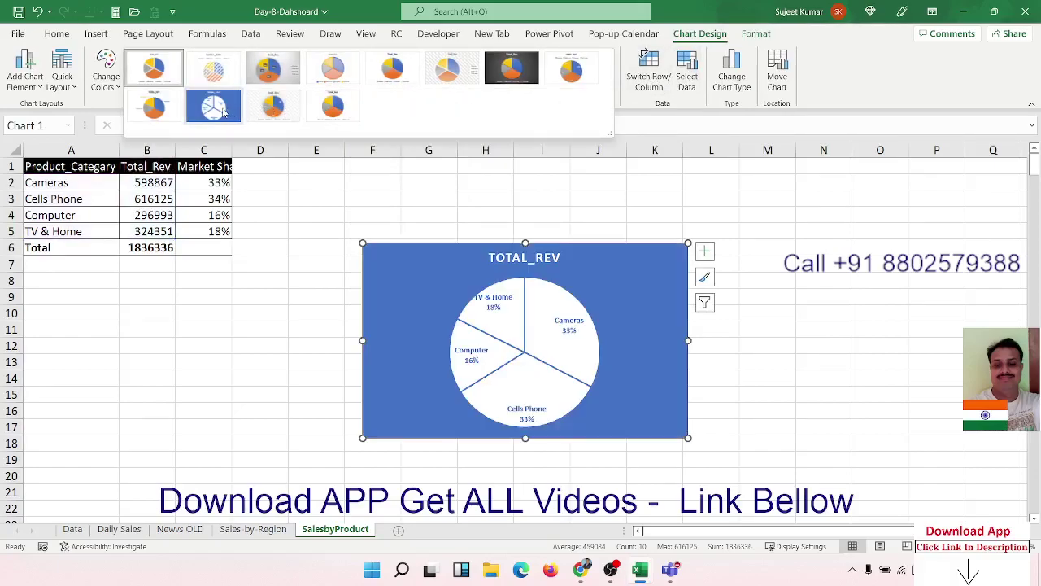
{"action": "left_click", "coordinate": [213, 106]}
{"action": "left_click_drag", "start_coordinate": [374, 249], "coordinate": [257, 171]}
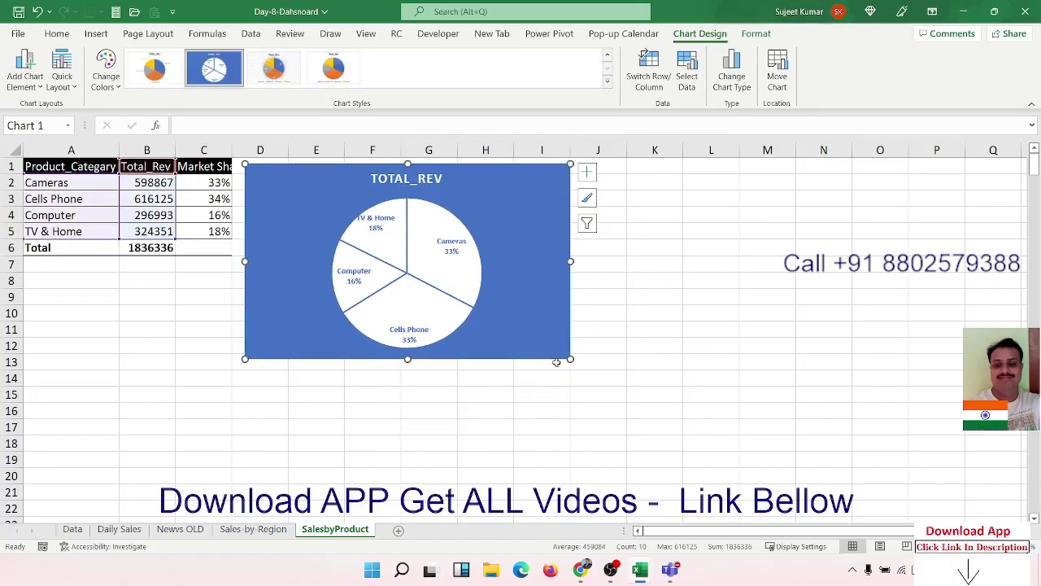
{"action": "left_click_drag", "start_coordinate": [570, 359], "coordinate": [881, 521]}
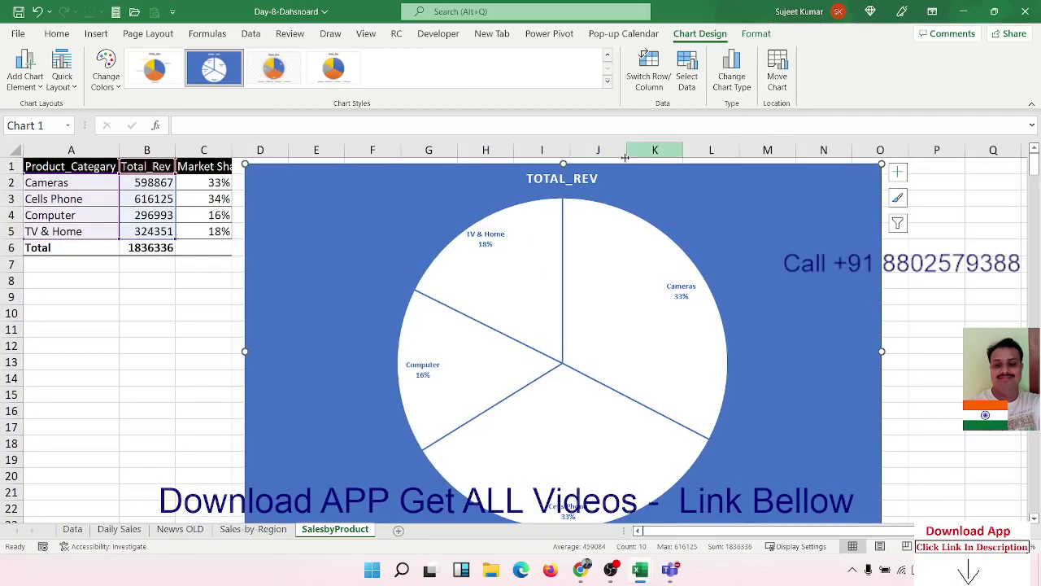
Step: Retitle the pie chart SHARE OF SALES
{"action": "double_click", "coordinate": [561, 179]}
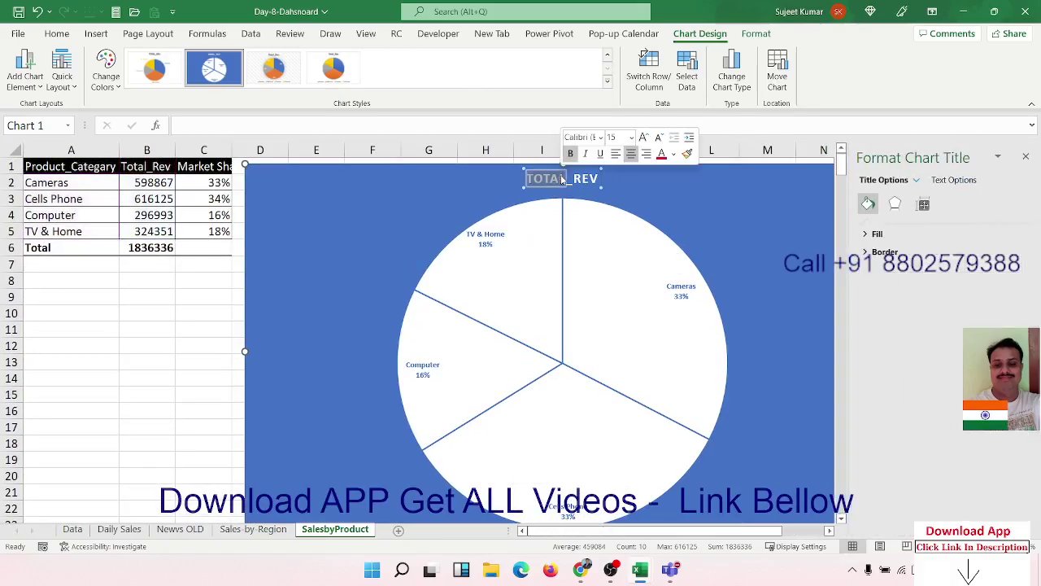
{"action": "key", "text": "Delete"}
{"action": "key", "text": "Delete"}
{"action": "key", "text": "Delete"}
{"action": "key", "text": "Delete"}
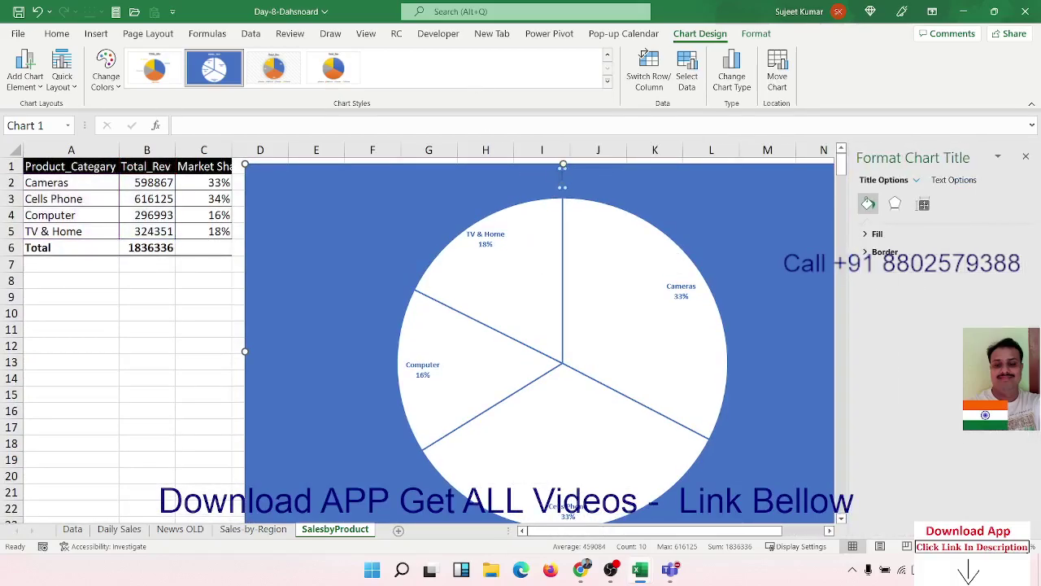
{"action": "type", "text": "SALES"}
{"action": "type", "text": " OF"}
{"action": "key", "text": "BackSpace"}
{"action": "key", "text": "BackSpace"}
{"action": "key", "text": "BackSpace"}
{"action": "key", "text": "BackSpace"}
{"action": "key", "text": "BackSpace"}
{"action": "key", "text": "BackSpace"}
{"action": "key", "text": "BackSpace"}
{"action": "type", "text": "HA"}
{"action": "type", "text": "RE OF S"}
{"action": "type", "text": "ALES"}
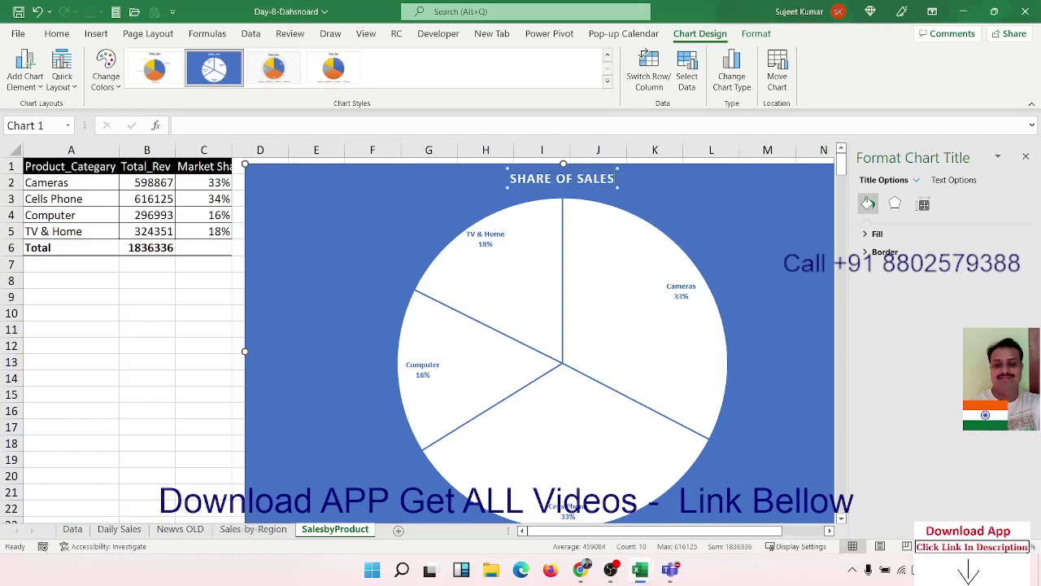
{"action": "left_click", "coordinate": [391, 209]}
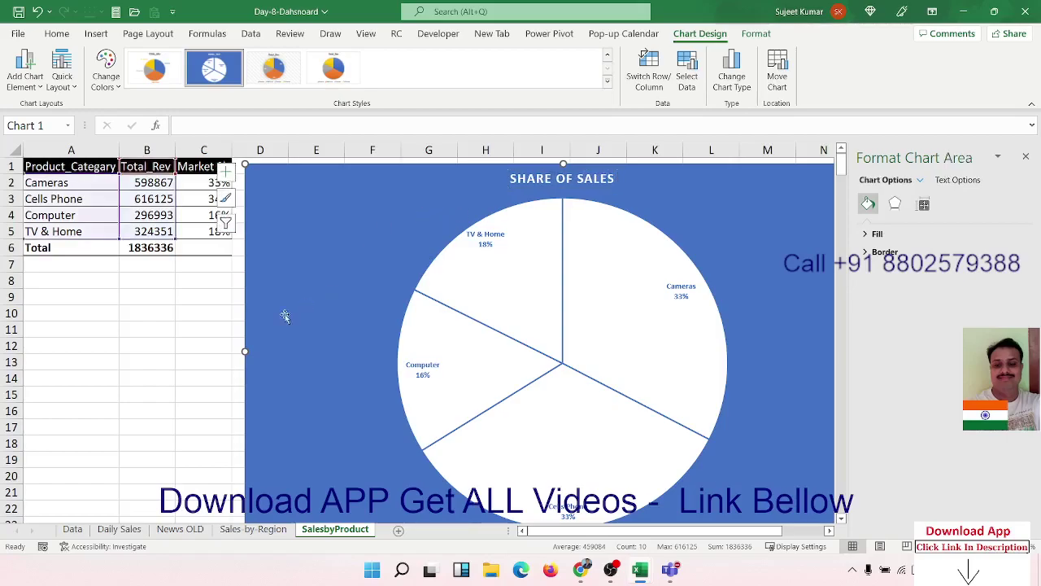
{"action": "left_click", "coordinate": [131, 316]}
Step: Add a new sheet, paste Top-5Customer into A1 and autofit column A
{"action": "left_click", "coordinate": [399, 530]}
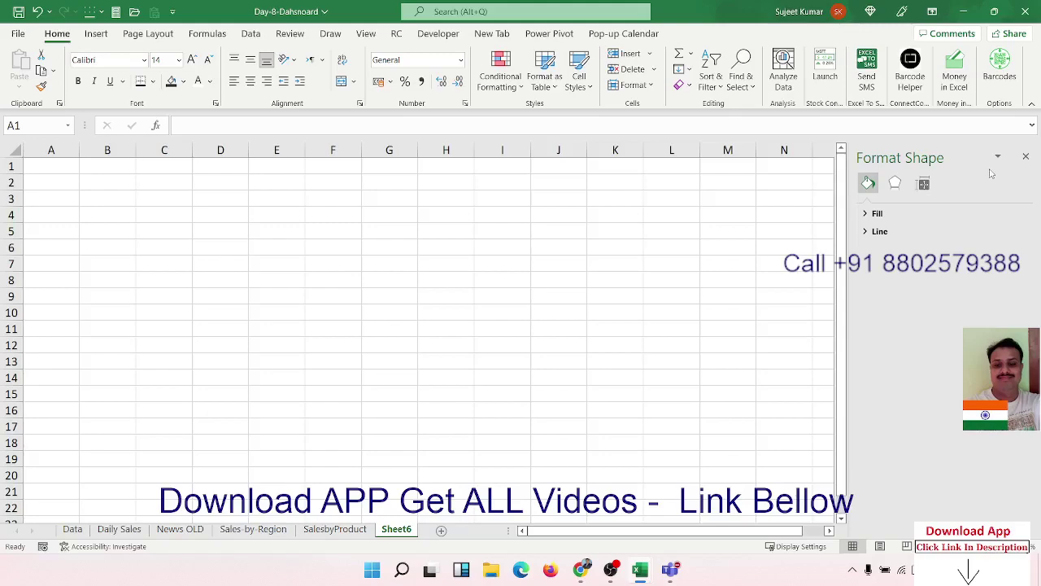
{"action": "left_click", "coordinate": [48, 164]}
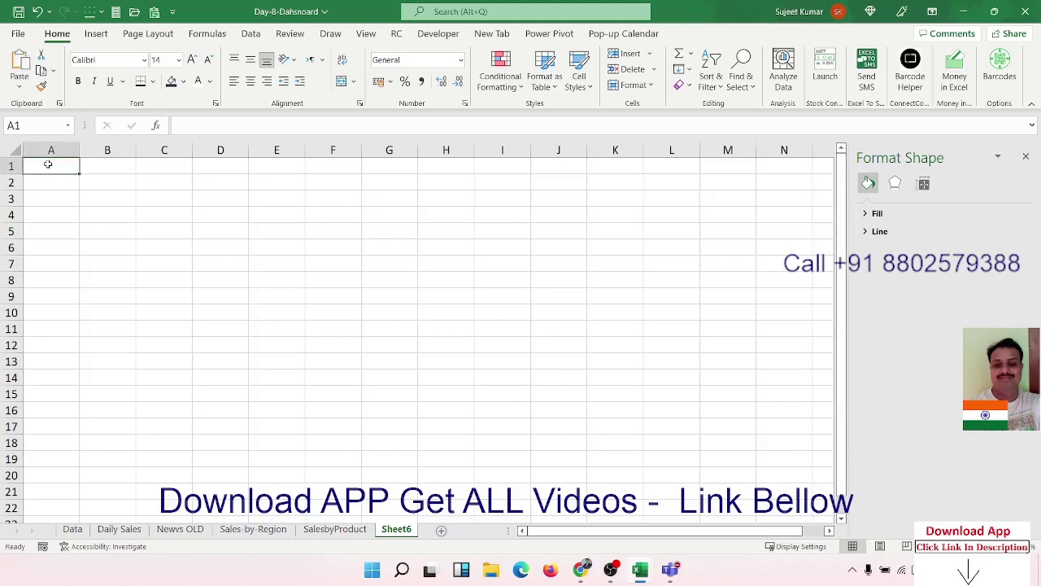
{"action": "type", "text": "Top-5Customer"}
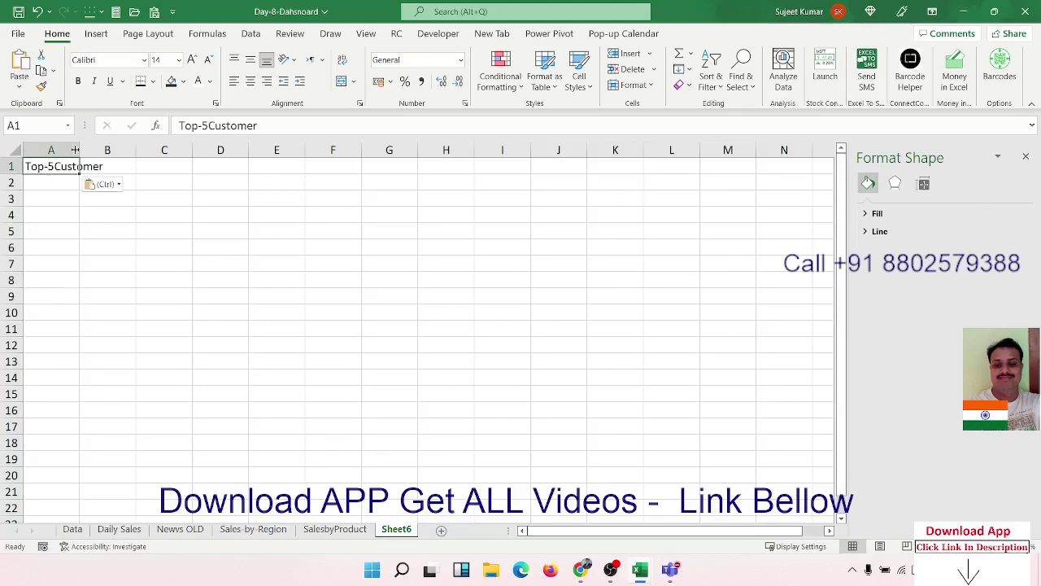
{"action": "double_click", "coordinate": [79, 149]}
{"action": "left_click", "coordinate": [82, 180]}
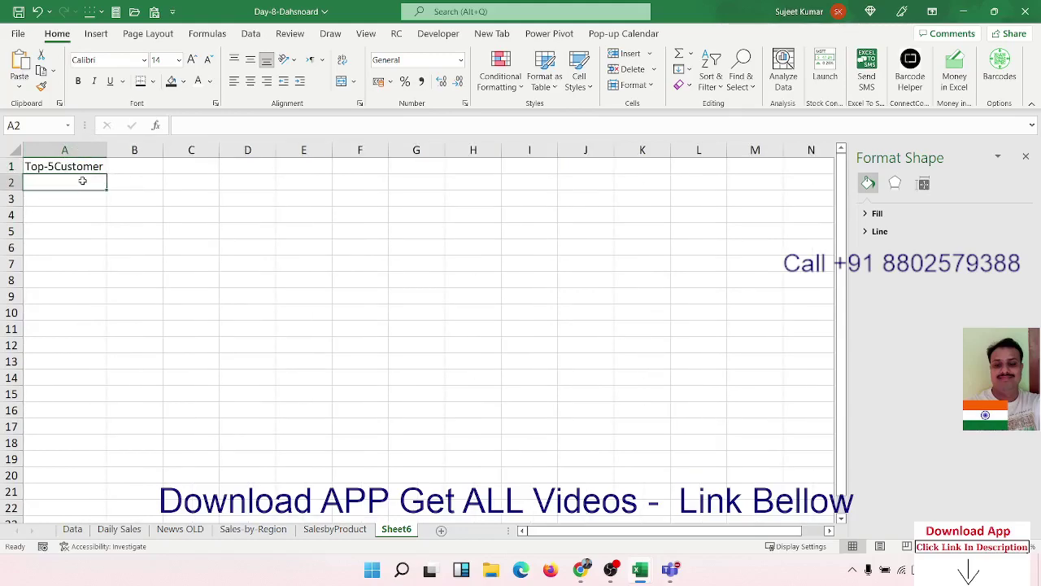
{"action": "left_click", "coordinate": [85, 168]}
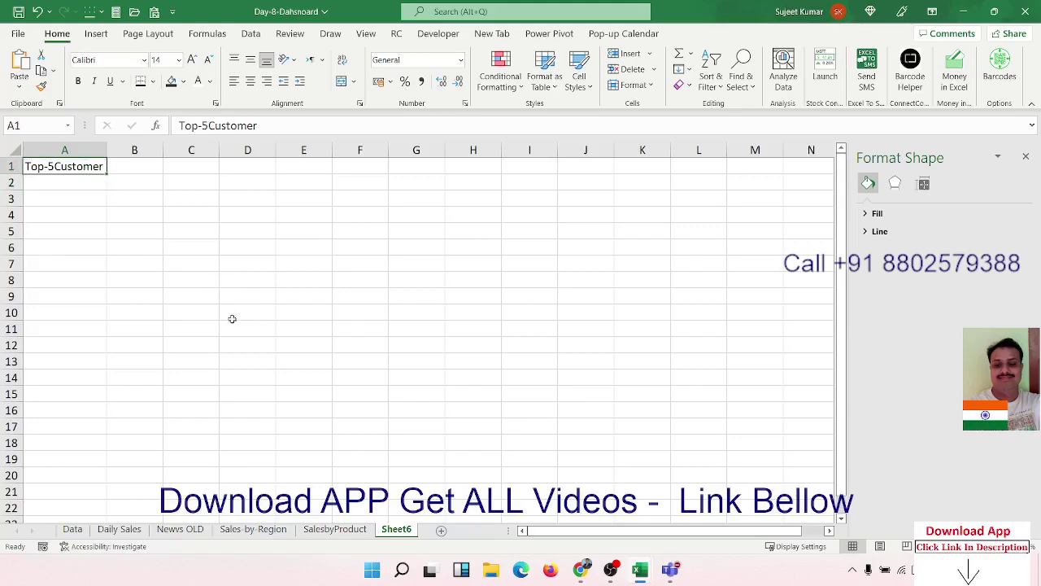
Step: Rename Sheet6 to Top-5Customer
{"action": "double_click", "coordinate": [410, 529]}
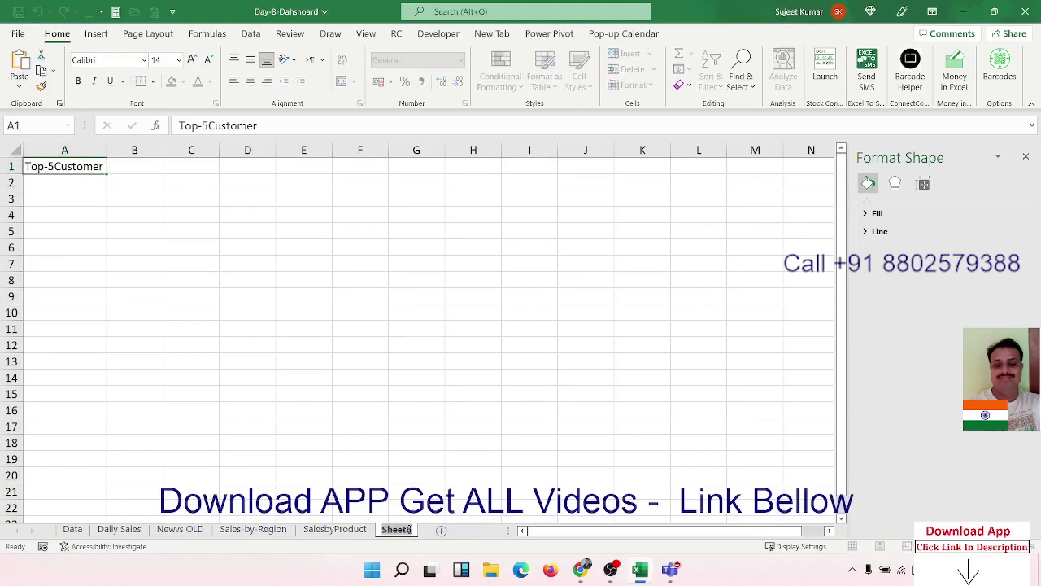
{"action": "type", "text": "Top-5Customer"}
{"action": "left_click", "coordinate": [295, 405]}
Step: Enter the headers C_Name, Total_Rev, Qty and Profit in A1:D1
{"action": "left_click", "coordinate": [118, 241]}
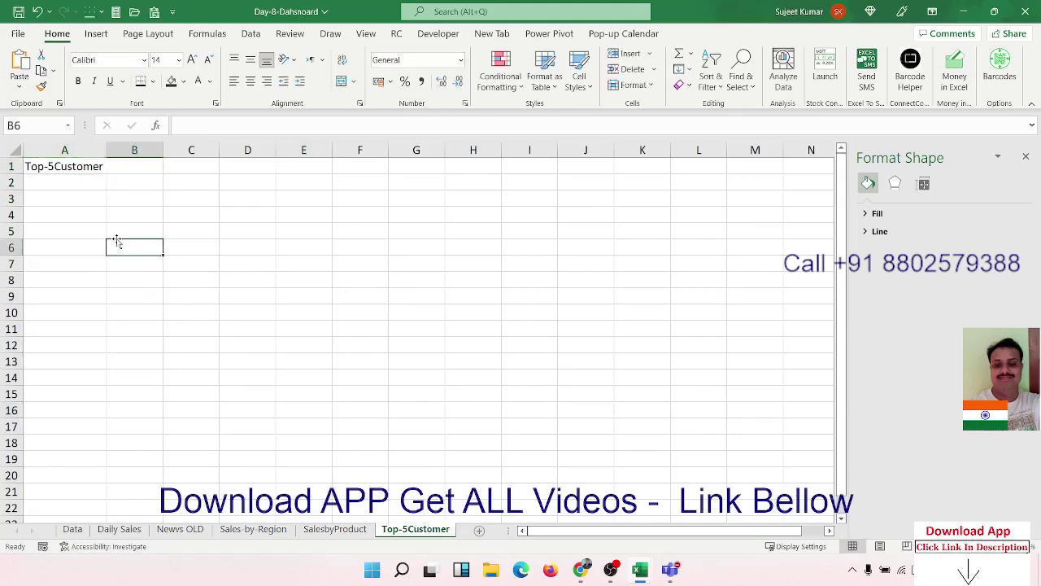
{"action": "left_click", "coordinate": [80, 168]}
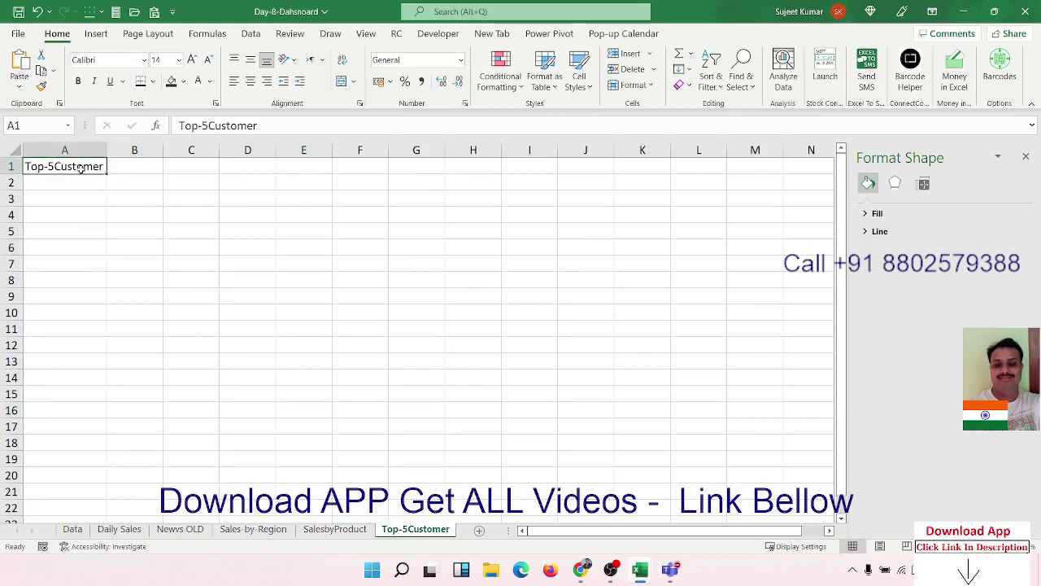
{"action": "type", "text": "C_"}
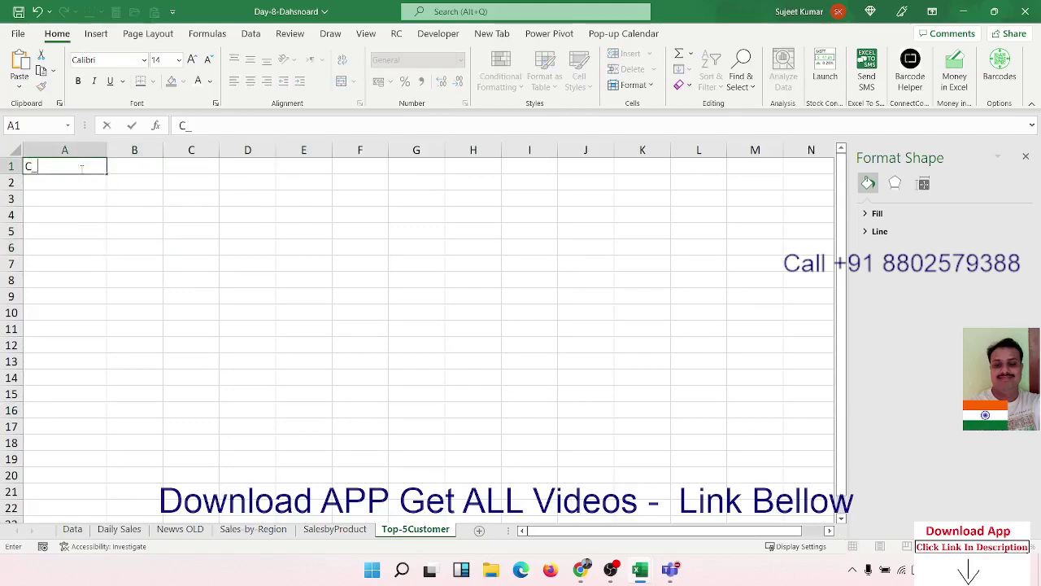
{"action": "type", "text": "Name"}
{"action": "key", "text": "Tab"}
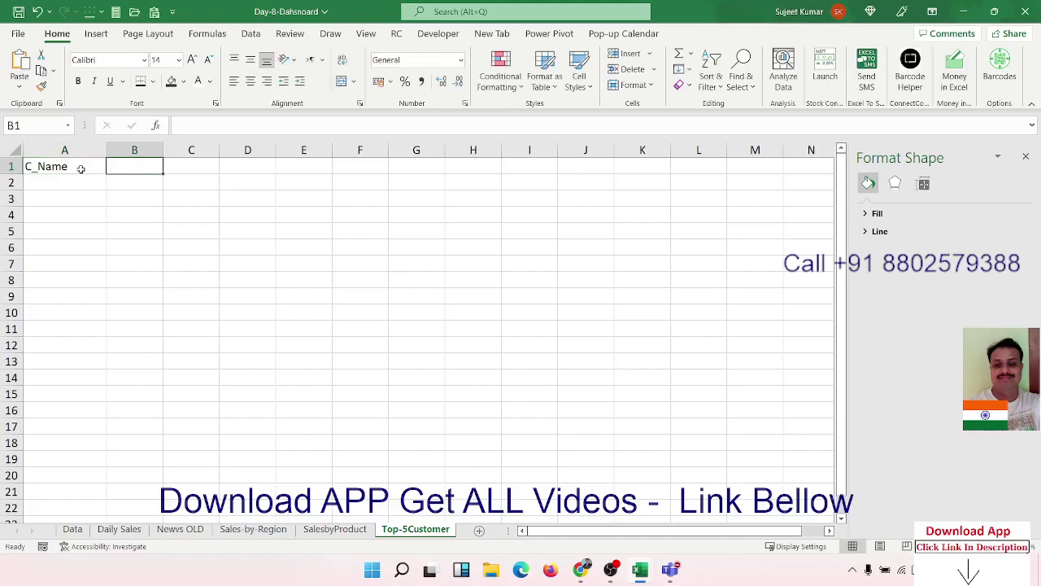
{"action": "type", "text": "Total_Rev"}
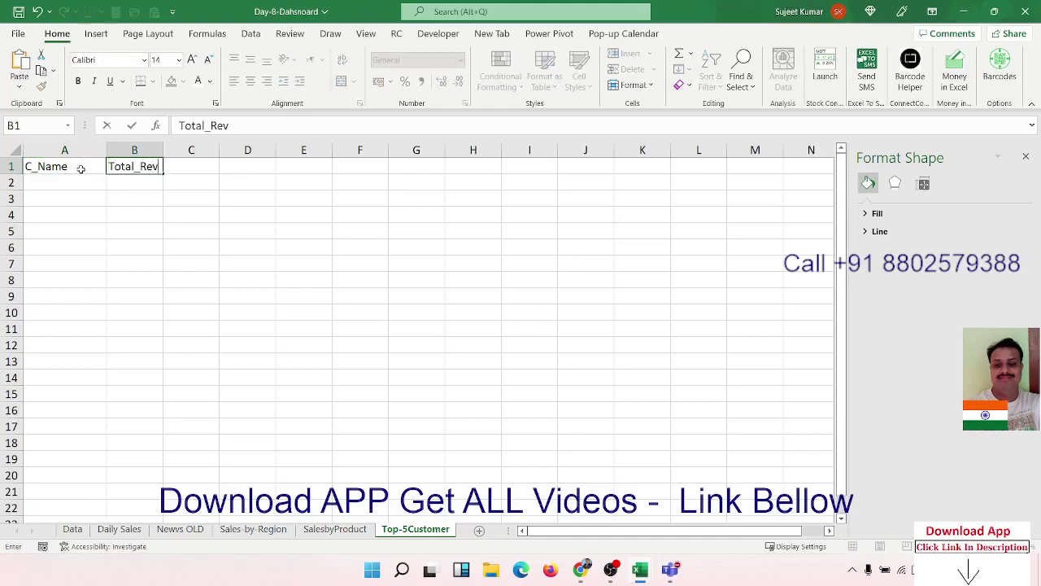
{"action": "key", "text": "Tab"}
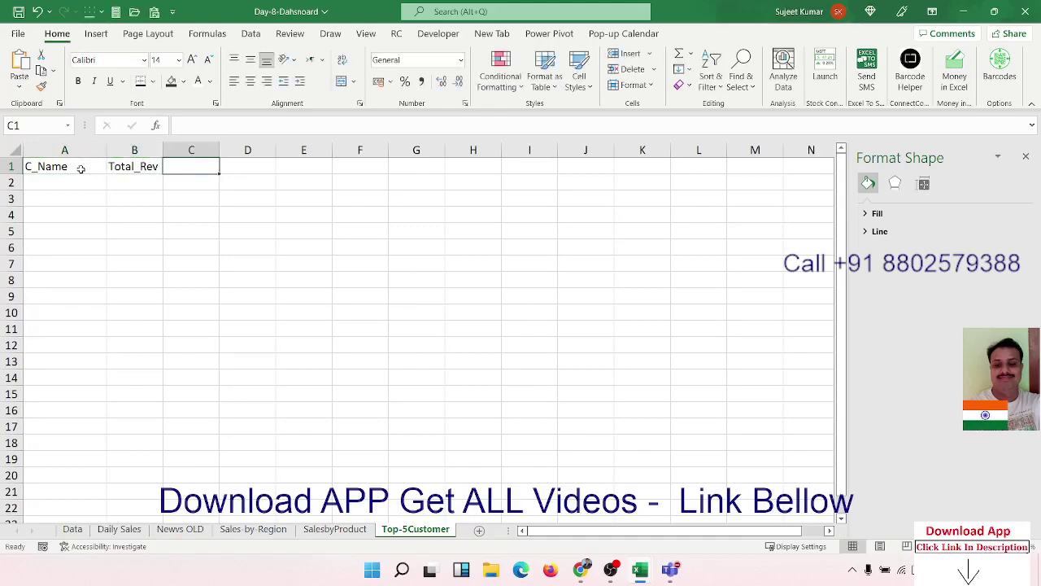
{"action": "type", "text": "Qty"}
{"action": "key", "text": "Tab"}
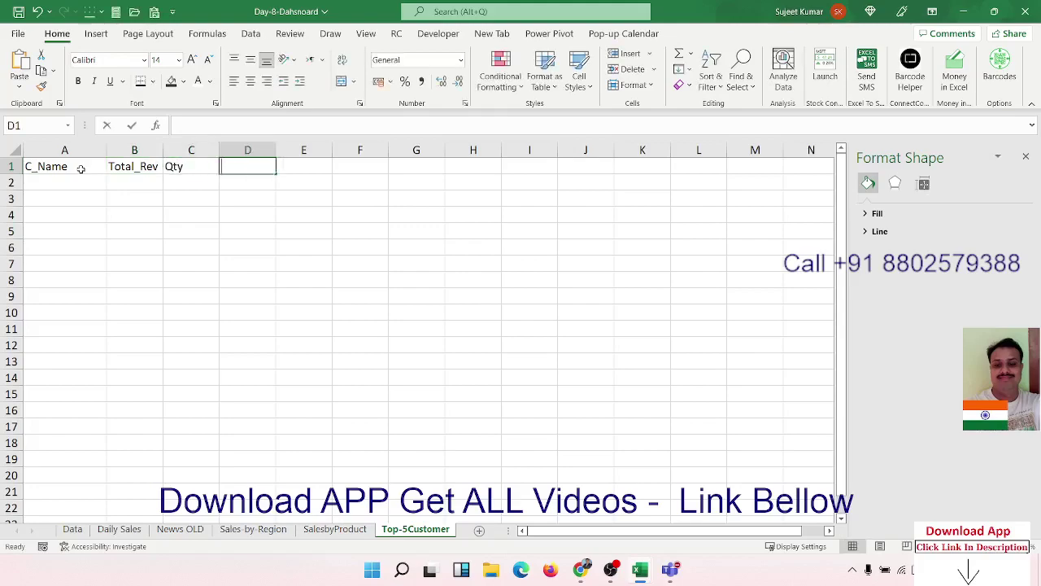
{"action": "type", "text": "Profut"}
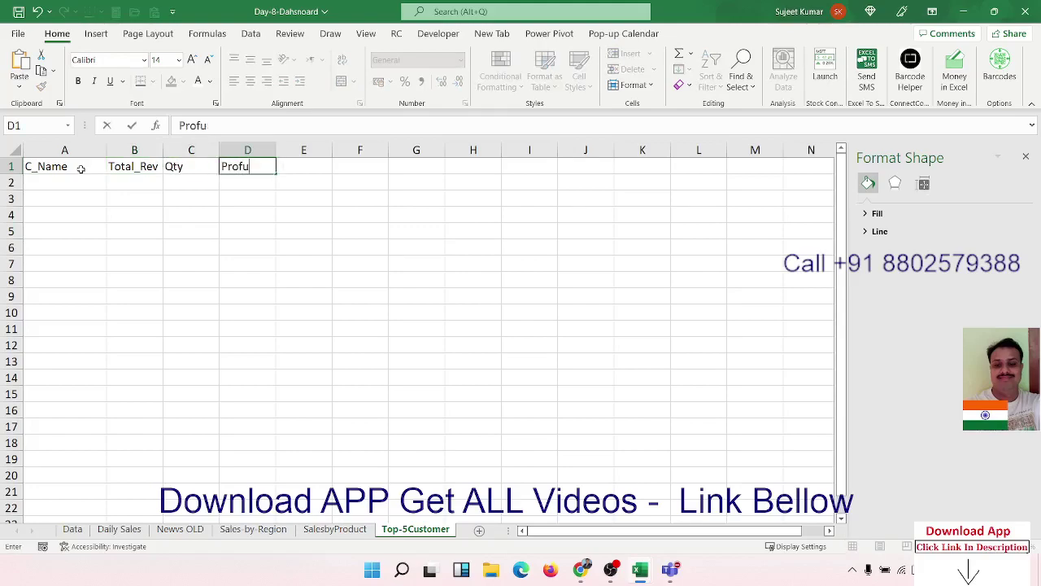
{"action": "type", "text": "t"}
{"action": "key", "text": "Return"}
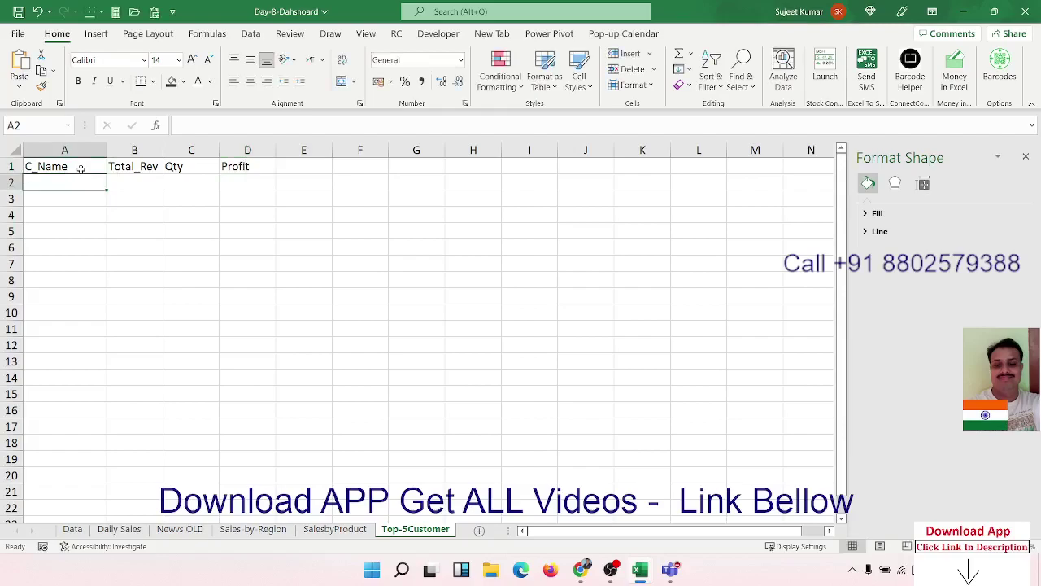
{"action": "left_click", "coordinate": [119, 529]}
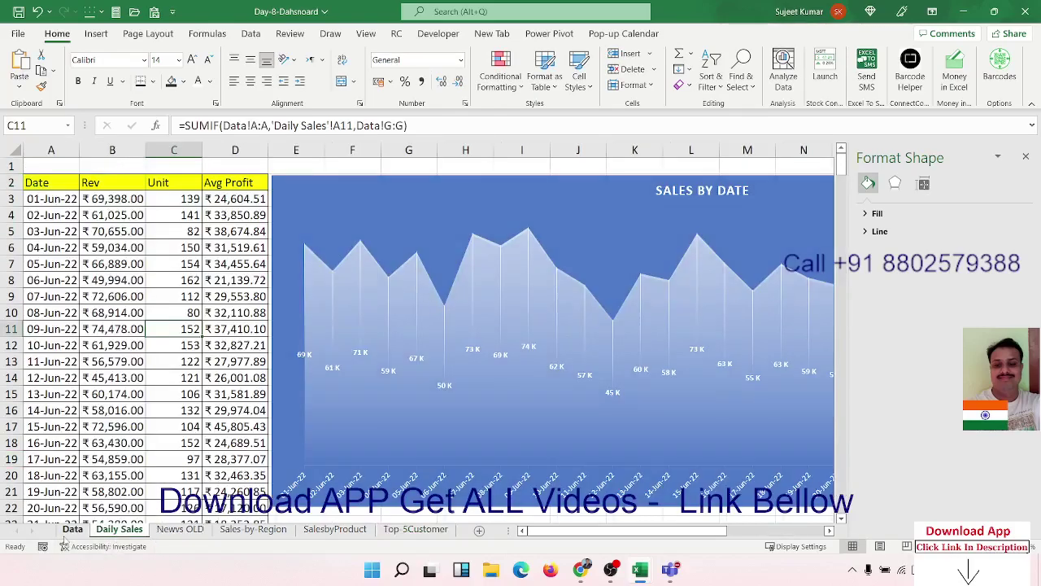
Step: Copy the Region column from the Data sheet into column H of Top-5Customer, starting at H1
{"action": "left_click", "coordinate": [70, 531]}
{"action": "left_click", "coordinate": [195, 219]}
{"action": "left_click", "coordinate": [107, 150]}
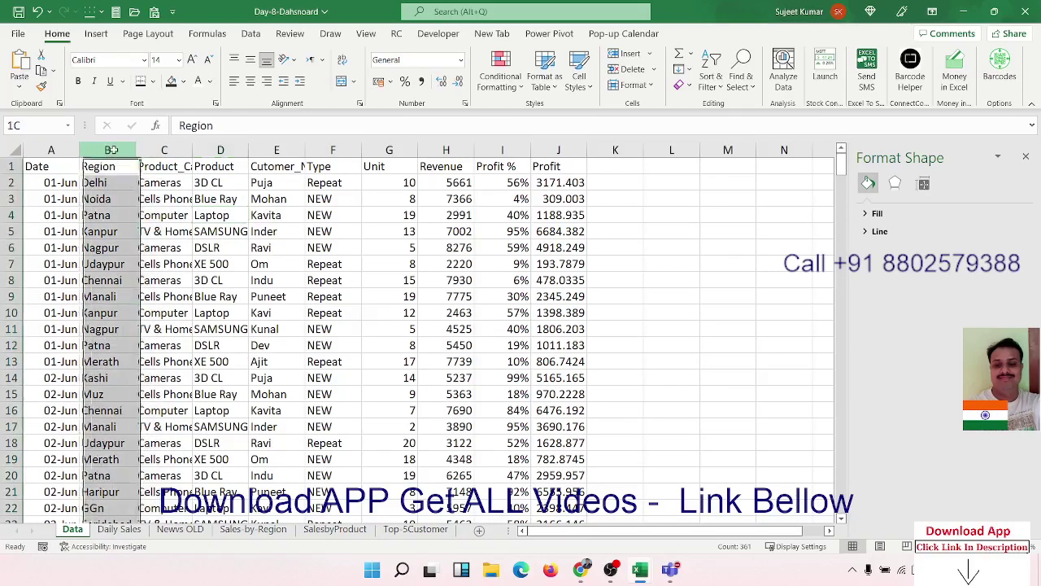
{"action": "key", "text": "ctrl+c"}
{"action": "key", "text": "ctrl+v"}
{"action": "left_click", "coordinate": [431, 530]}
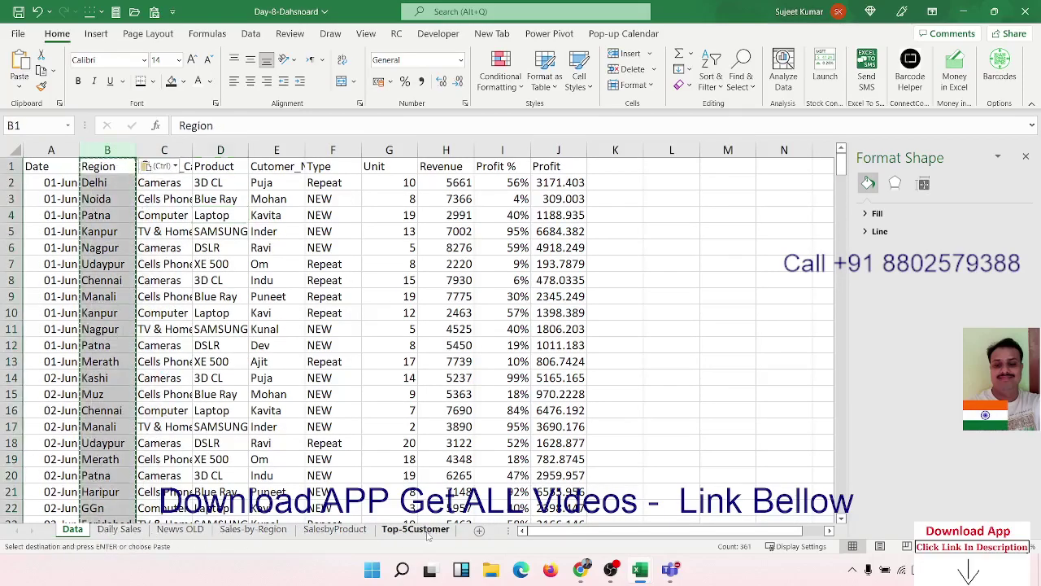
{"action": "left_click", "coordinate": [483, 173]}
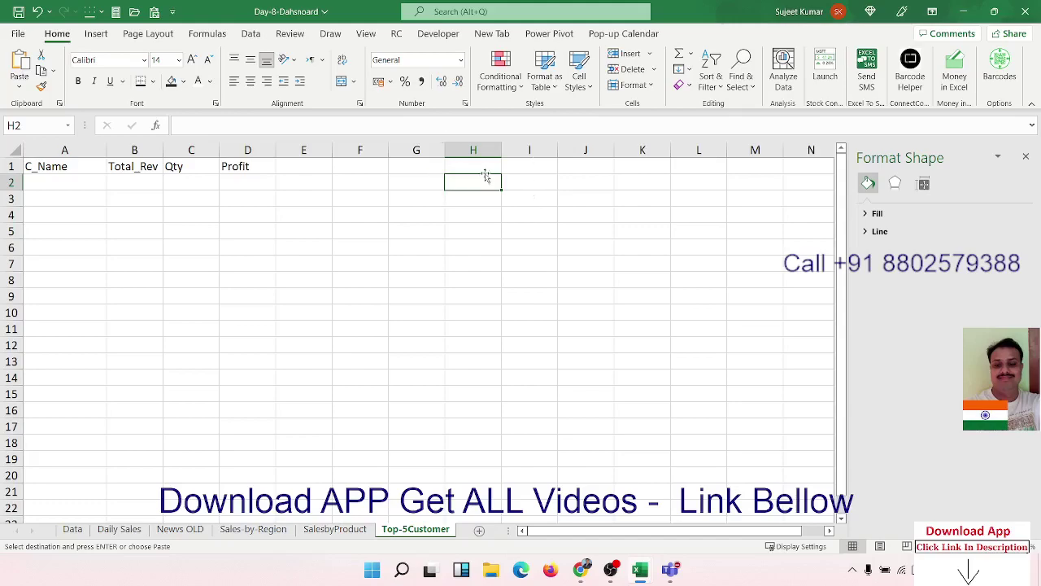
{"action": "left_click", "coordinate": [484, 165]}
{"action": "key", "text": "ctrl+v"}
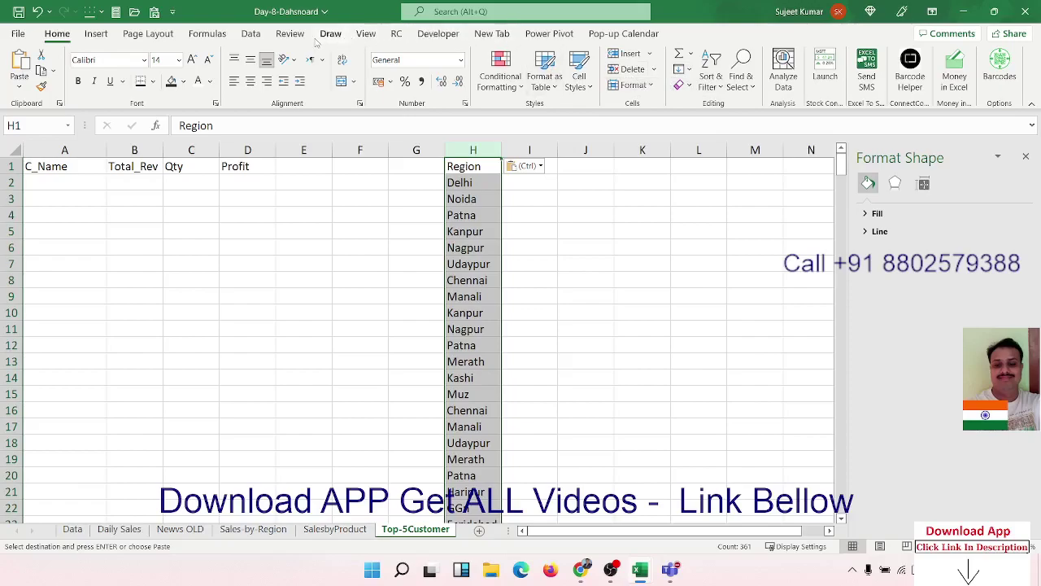
Step: Run Remove Duplicates on the pasted Region list in column H
{"action": "left_click", "coordinate": [250, 34]}
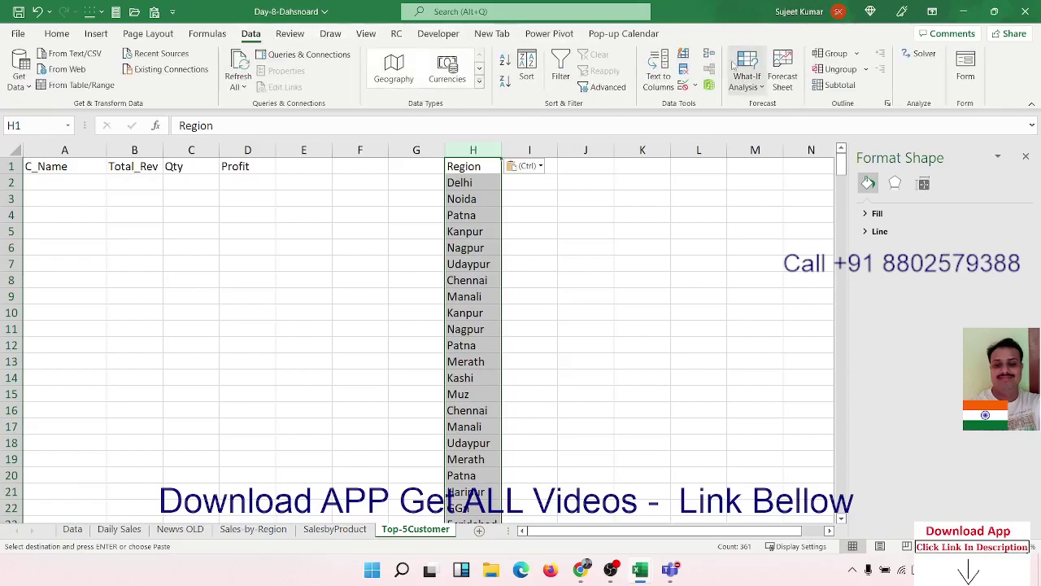
{"action": "left_click", "coordinate": [684, 71]}
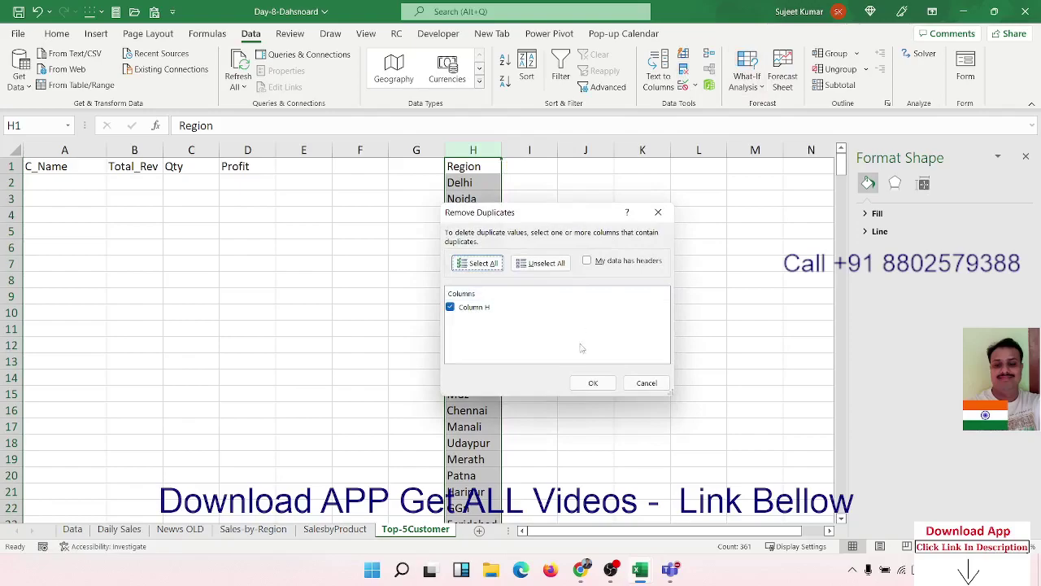
{"action": "left_click", "coordinate": [590, 381]}
{"action": "left_click", "coordinate": [524, 320]}
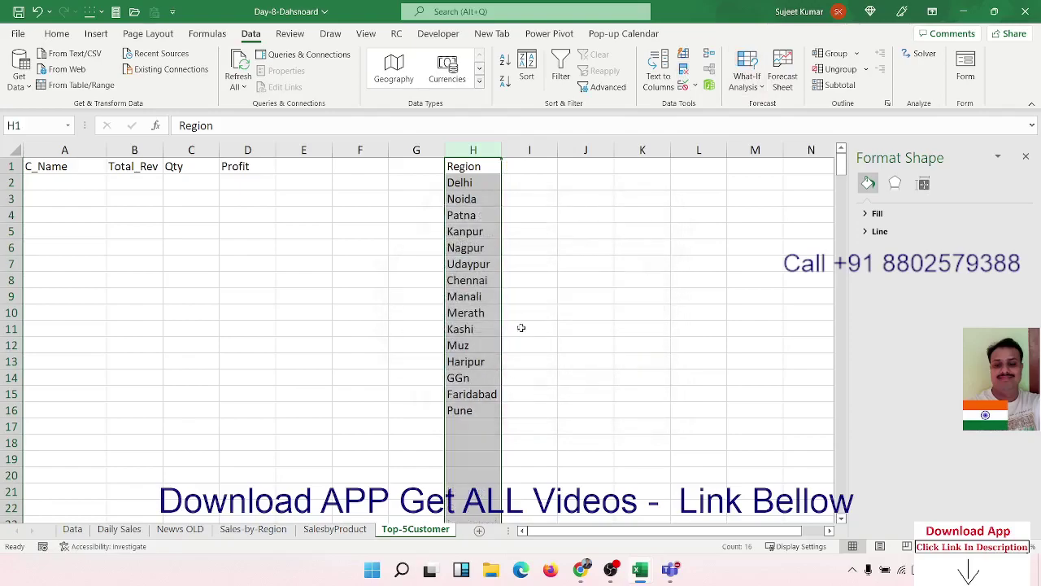
Step: Clear the de-duplicated region values and the Region heading from column H
{"action": "left_click_drag", "start_coordinate": [477, 410], "coordinate": [475, 182]}
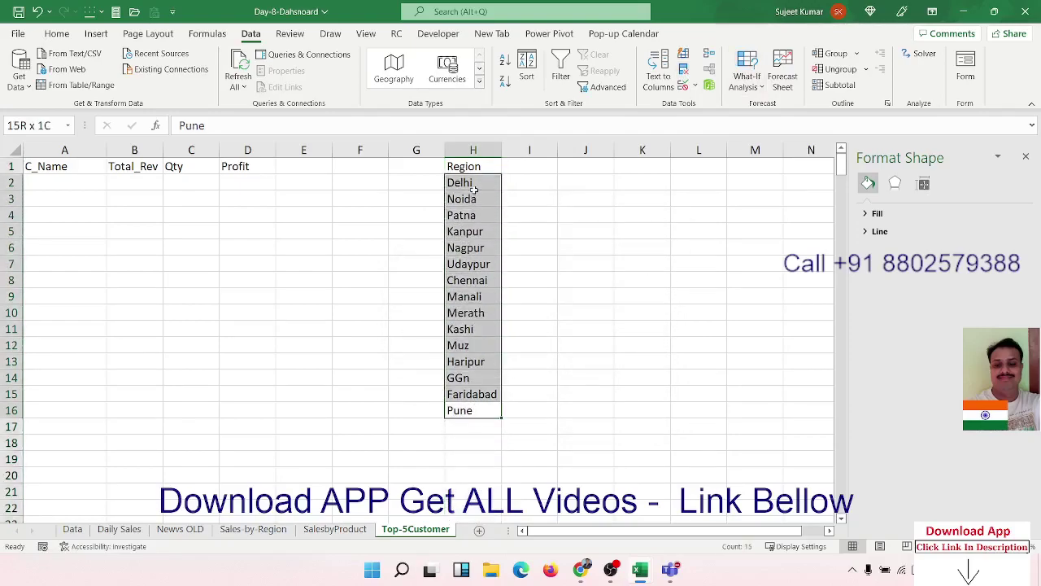
{"action": "key", "text": "Delete"}
{"action": "key", "text": "Up"}
{"action": "key", "text": "ctrl+Up"}
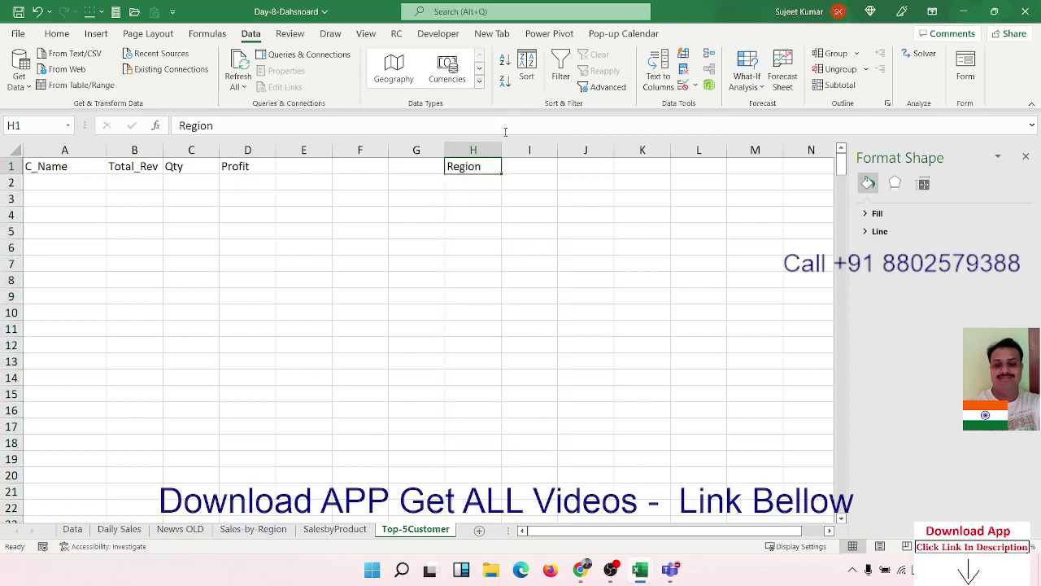
{"action": "key", "text": "Delete"}
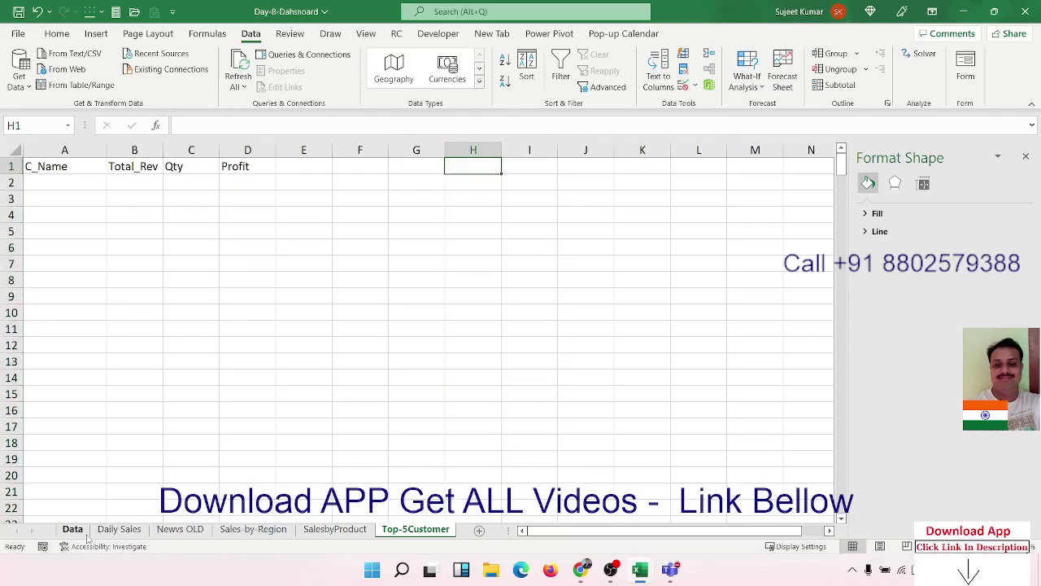
Step: Paste the Data sheet's Cutomer_Name column into column H and remove duplicate names
{"action": "left_click", "coordinate": [72, 529]}
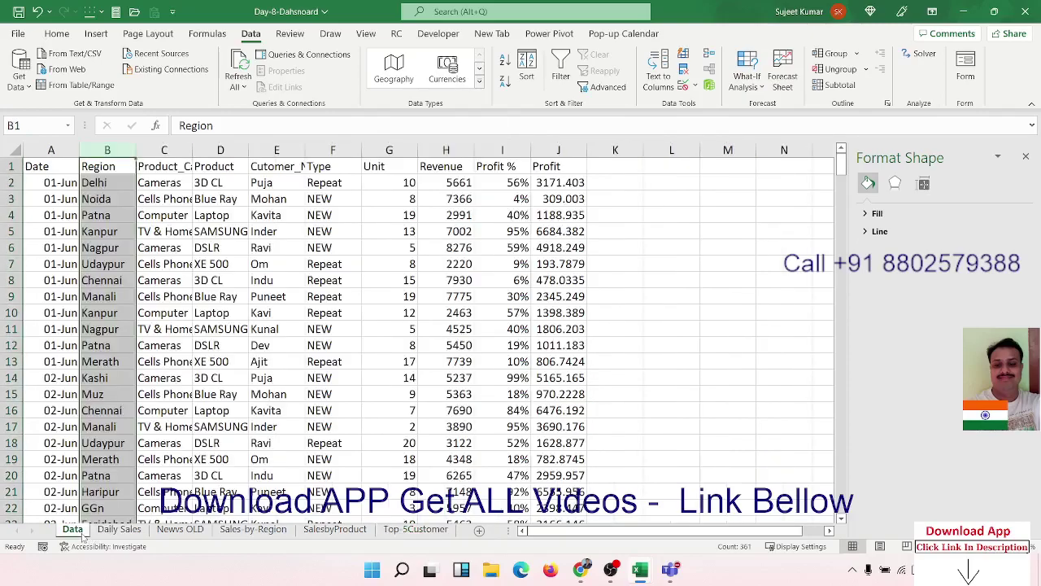
{"action": "left_click", "coordinate": [275, 150]}
{"action": "key", "text": "ctrl+c"}
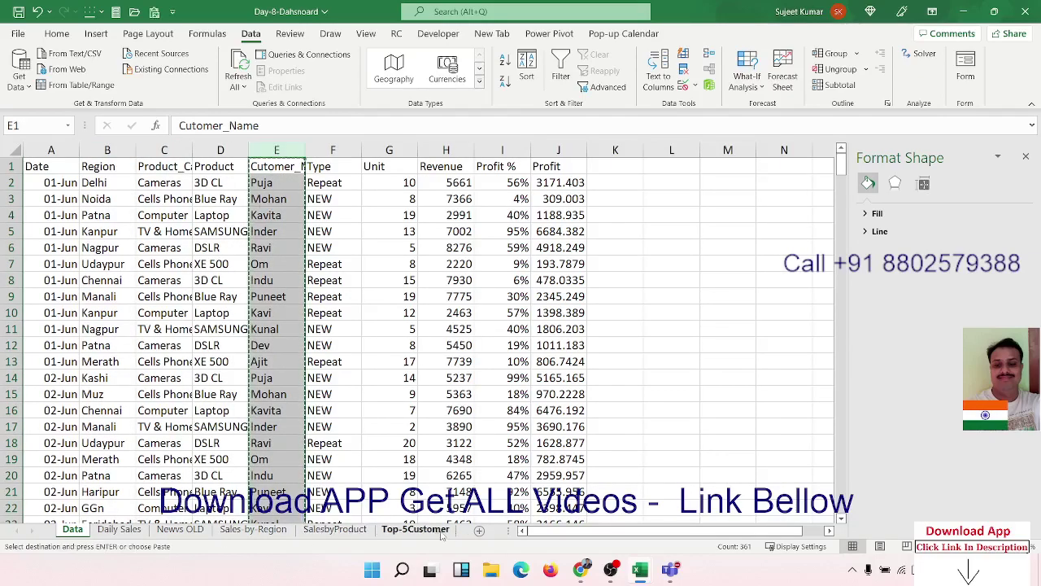
{"action": "left_click", "coordinate": [440, 531]}
{"action": "key", "text": "ctrl+v"}
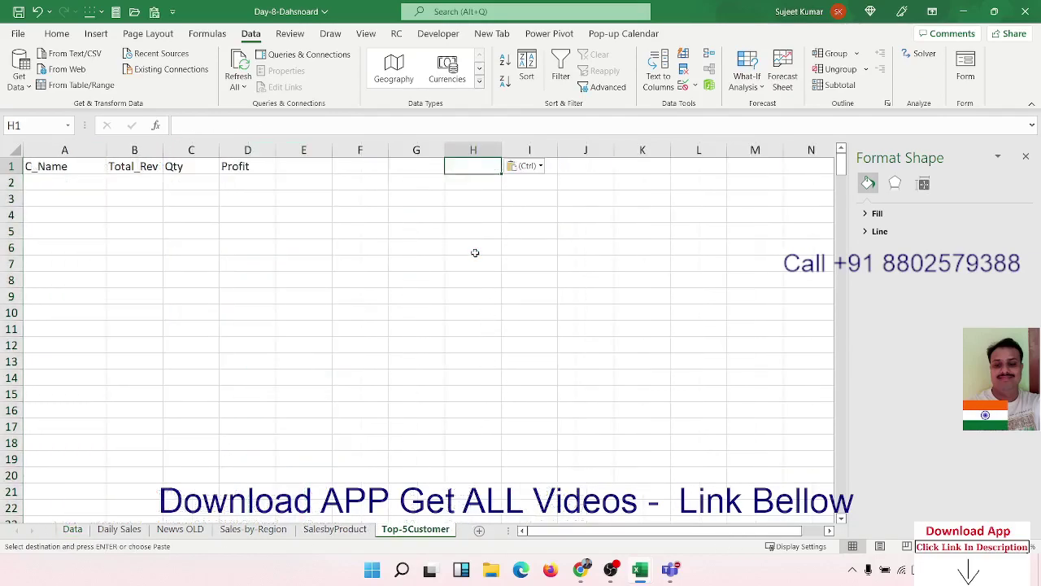
{"action": "left_click", "coordinate": [683, 70]}
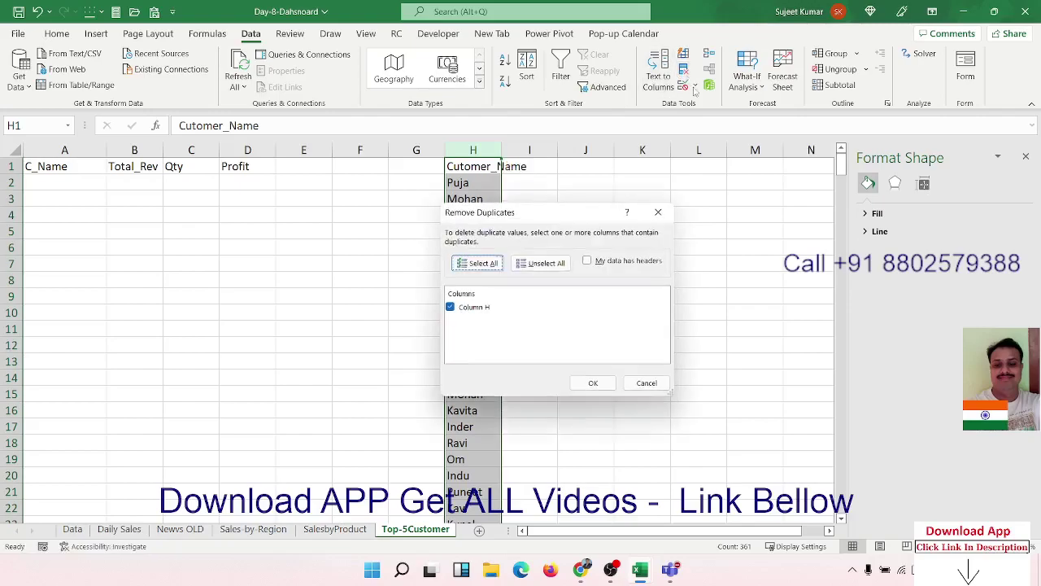
{"action": "left_click", "coordinate": [606, 381]}
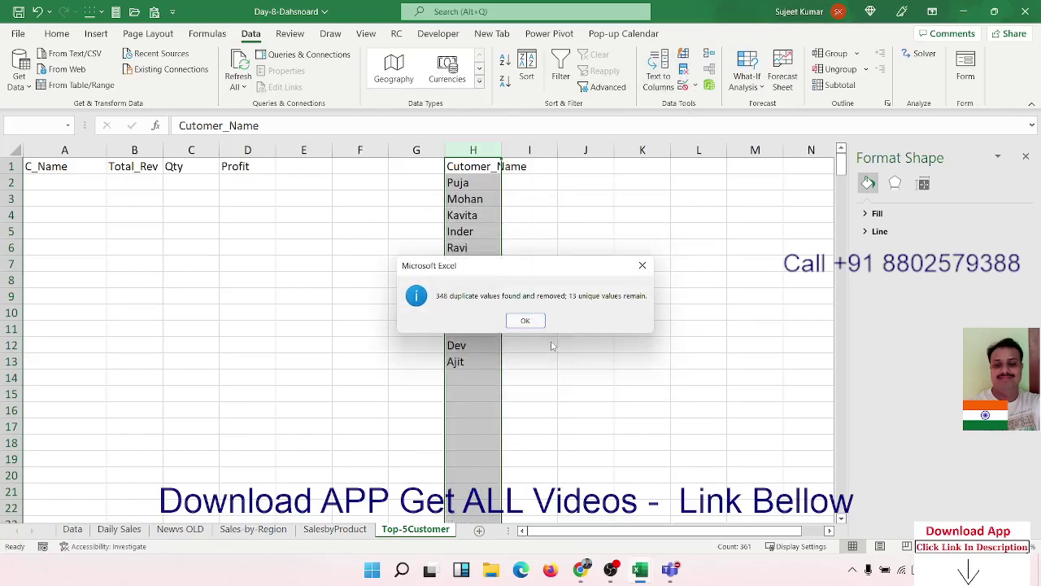
{"action": "left_click", "coordinate": [525, 320]}
Step: Copy the 12 unique names into A2:A13 under C_Name, then clear helper column H
{"action": "key", "text": "Down"}
{"action": "key", "text": "ctrl+shift+Down"}
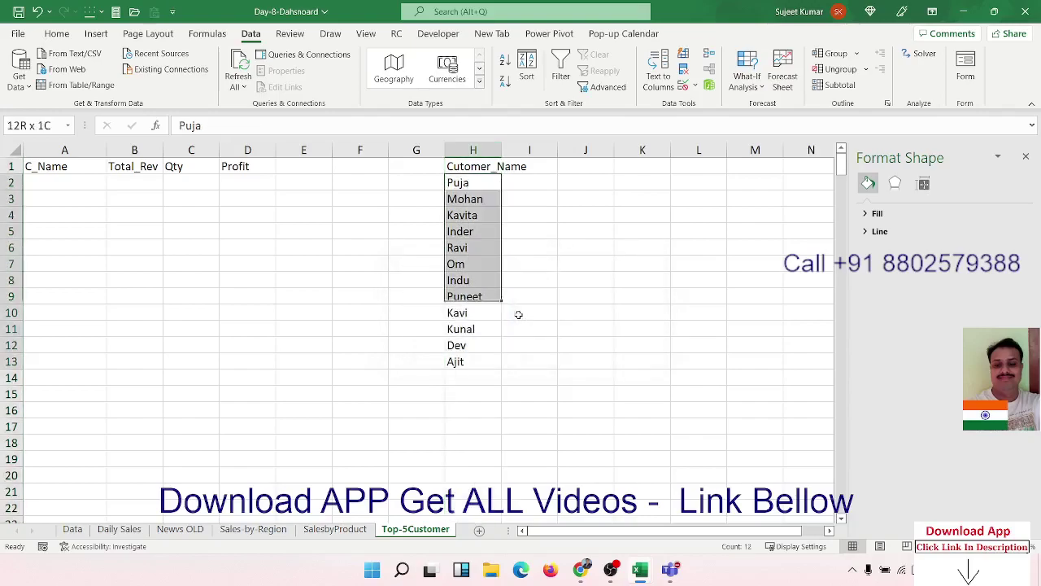
{"action": "key", "text": "ctrl+c"}
{"action": "key", "text": "ctrl+Left"}
{"action": "key", "text": "ctrl+v"}
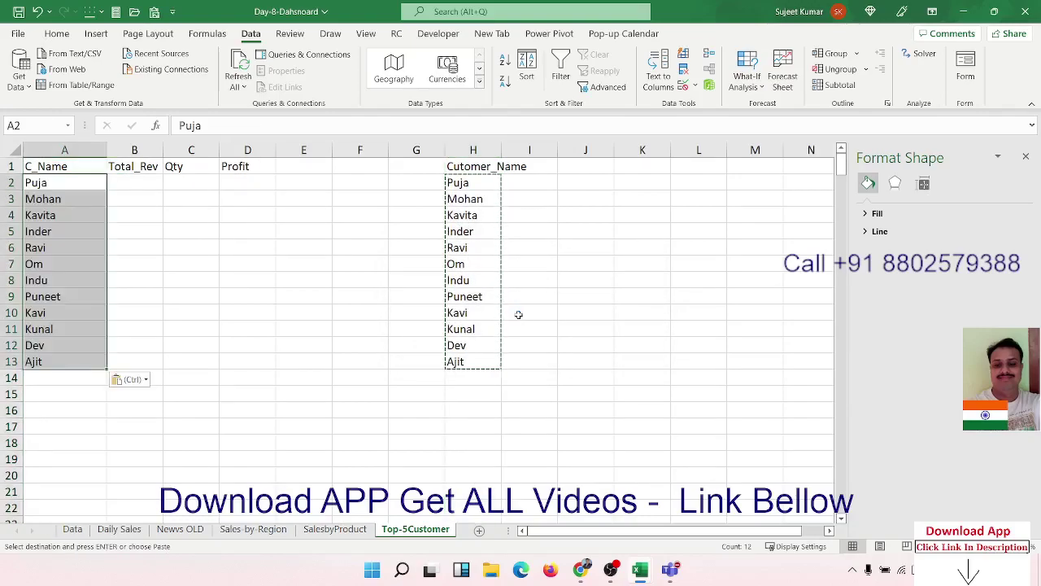
{"action": "key", "text": "Right"}
{"action": "key", "text": "Right"}
{"action": "key", "text": "Right"}
{"action": "key", "text": "Right"}
{"action": "key", "text": "Right"}
{"action": "key", "text": "Right"}
{"action": "key", "text": "Up"}
{"action": "key", "text": "ctrl+shift+Down"}
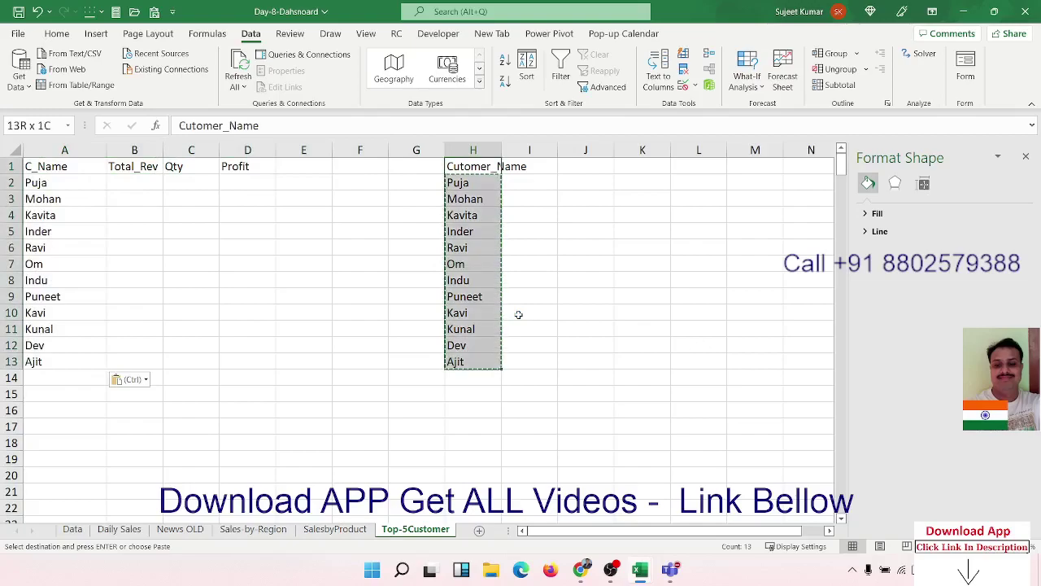
{"action": "key", "text": "Delete"}
{"action": "key", "text": "ctrl+Left"}
{"action": "key", "text": "Left"}
{"action": "key", "text": "Left"}
Step: In B2, enter a SUMIF over the Data sheet's Revenue column for the customer in A2, giving 134756
{"action": "key", "text": "Down"}
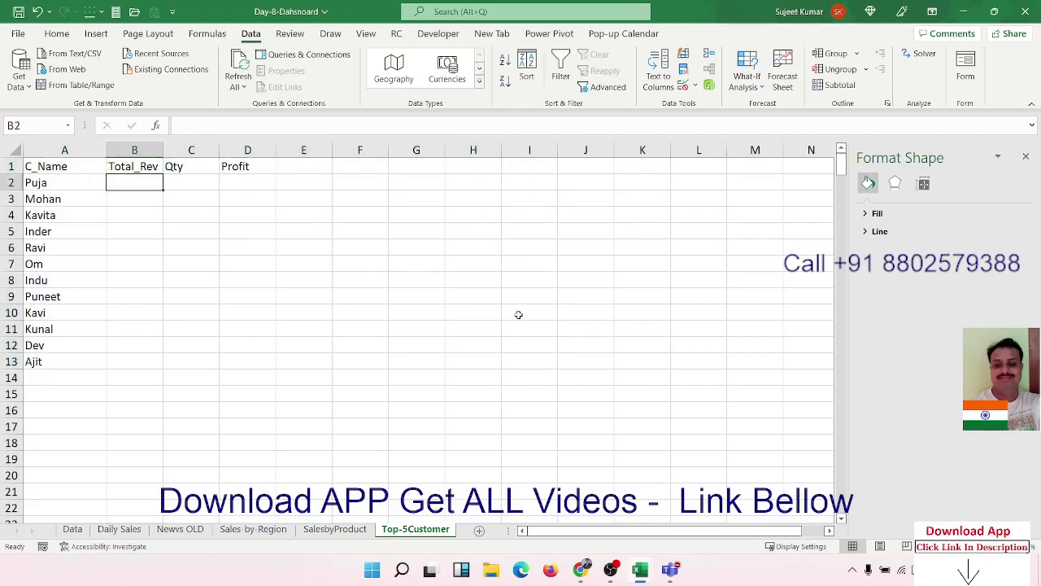
{"action": "type", "text": "=sum"}
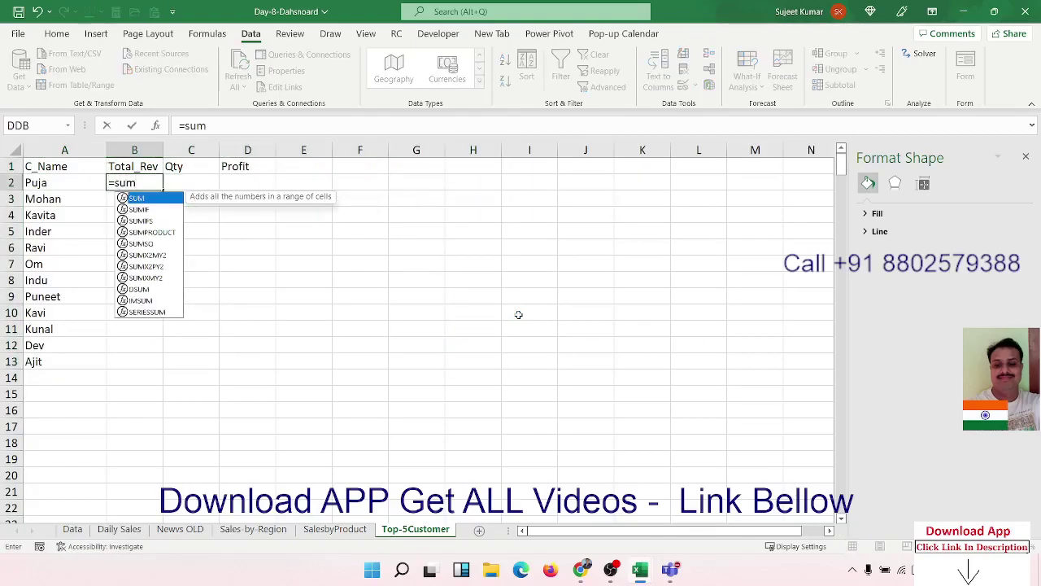
{"action": "key", "text": "Down"}
{"action": "key", "text": "Tab"}
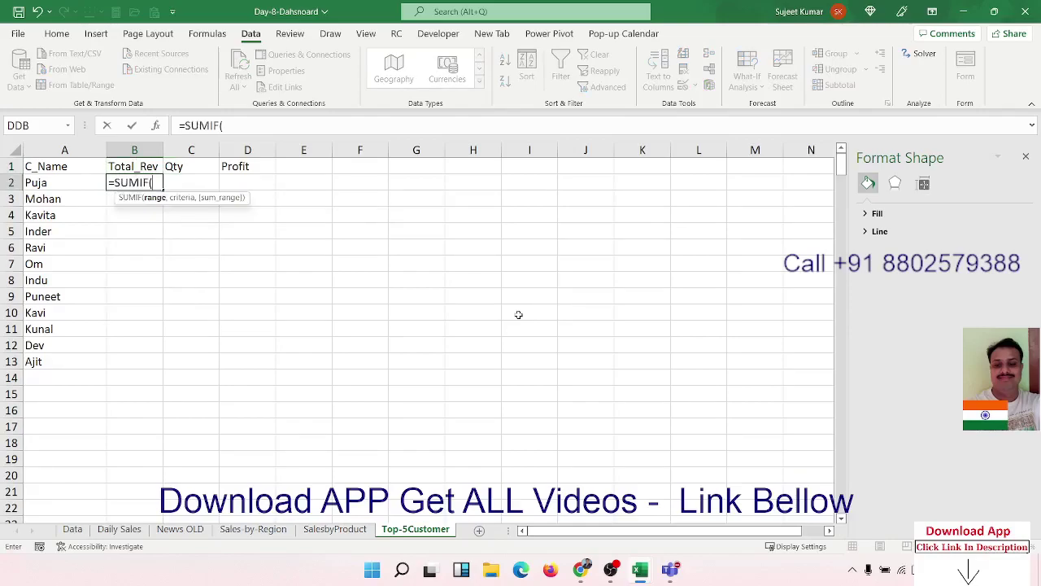
{"action": "left_click", "coordinate": [73, 530]}
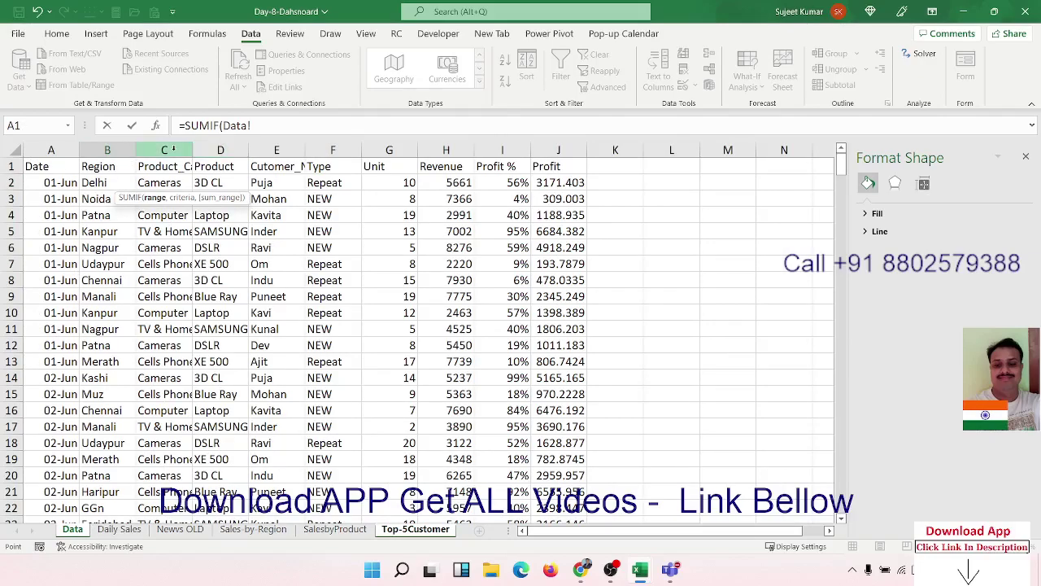
{"action": "left_click", "coordinate": [277, 149]}
{"action": "type", "text": ","}
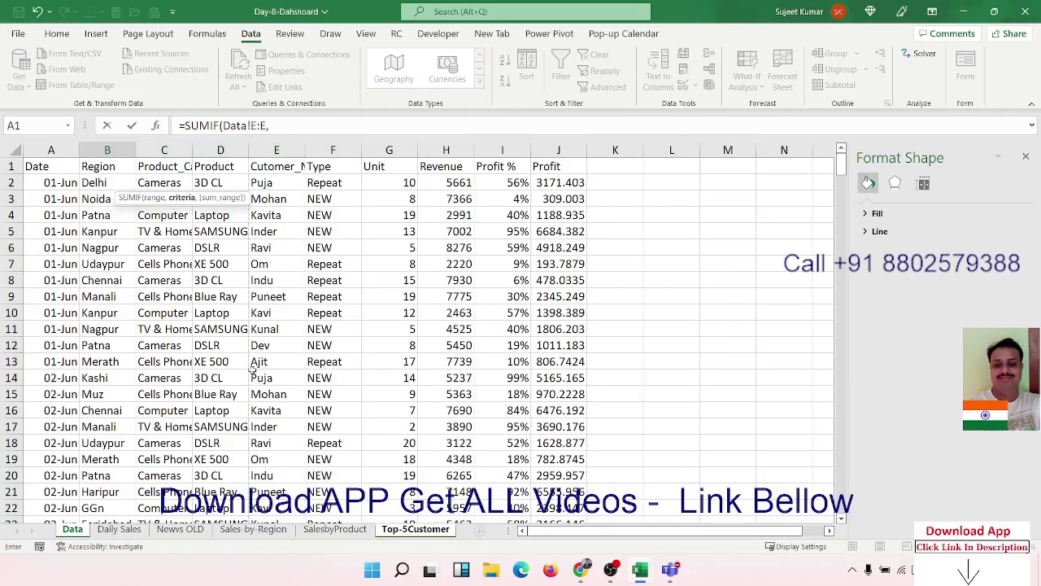
{"action": "left_click", "coordinate": [415, 530]}
{"action": "left_click", "coordinate": [36, 182]}
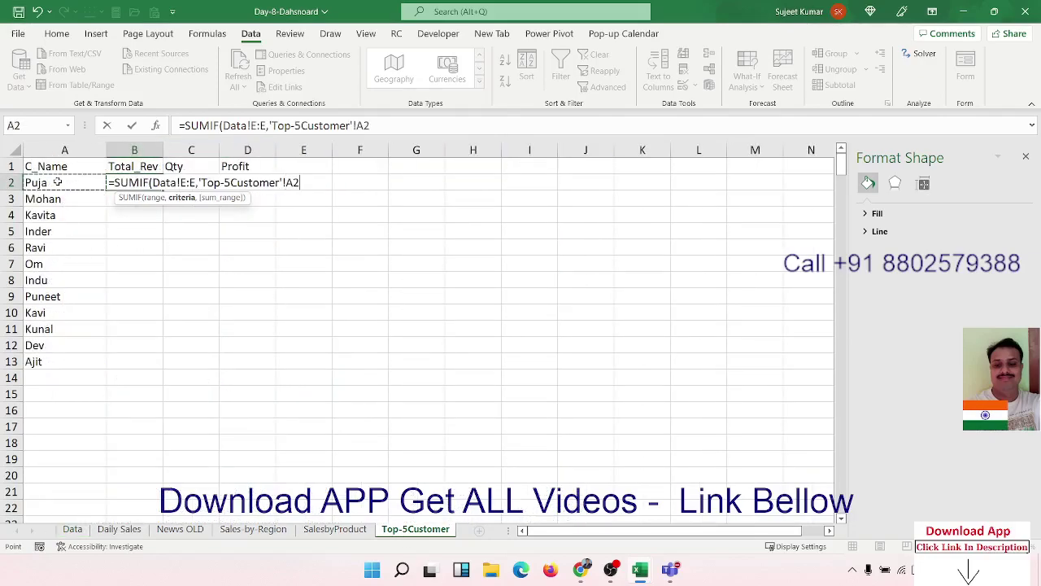
{"action": "type", "text": ","}
{"action": "left_click", "coordinate": [73, 530]}
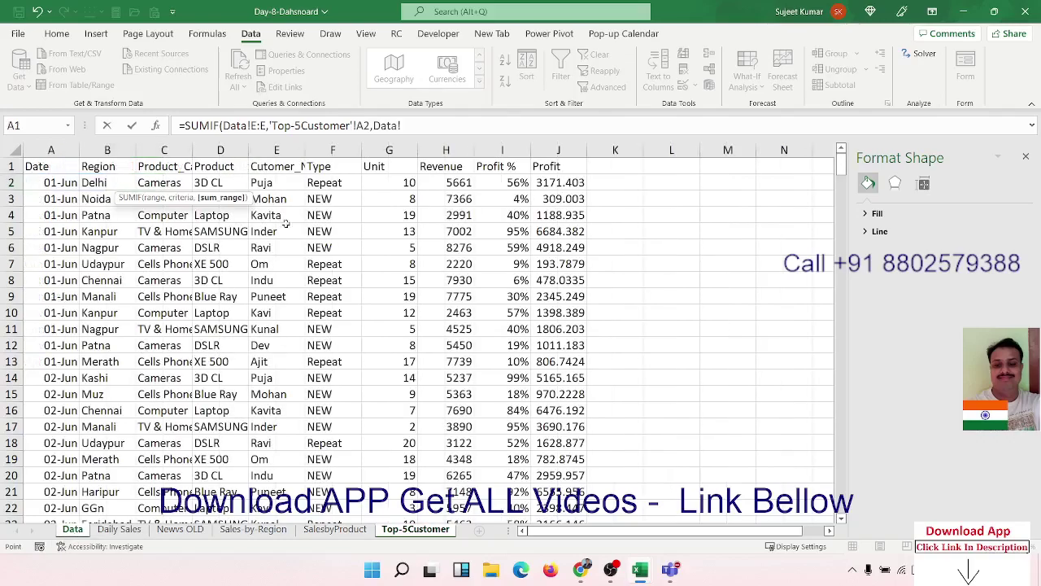
{"action": "left_click", "coordinate": [439, 152]}
{"action": "key", "text": "Return"}
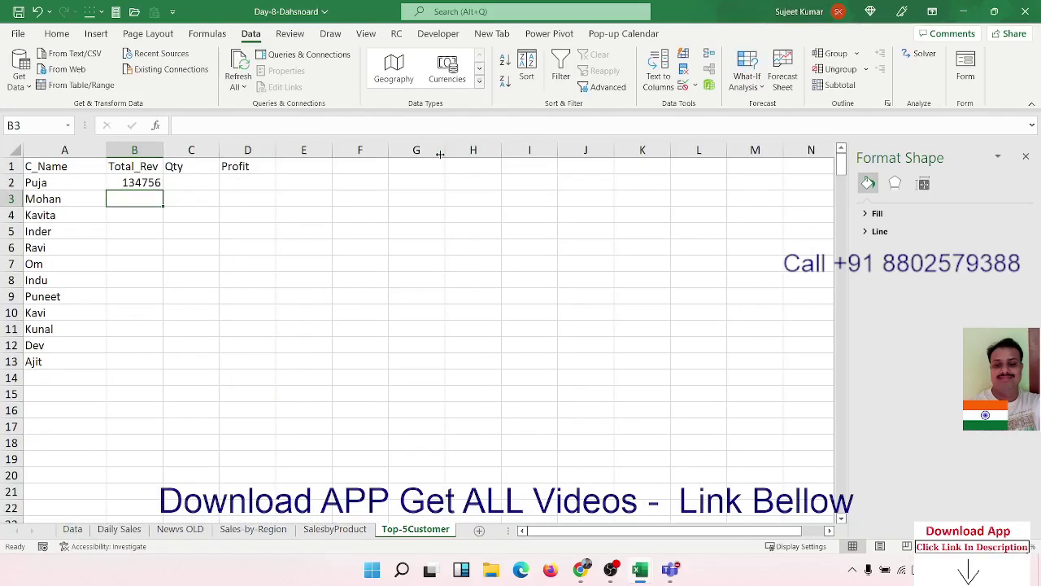
{"action": "left_click", "coordinate": [121, 180]}
Step: In C2, enter =SUMIF(Data!E:E,'Top-5Customer'!A2,Data!G:G) to total Puja's units, giving 282
{"action": "left_click", "coordinate": [190, 180]}
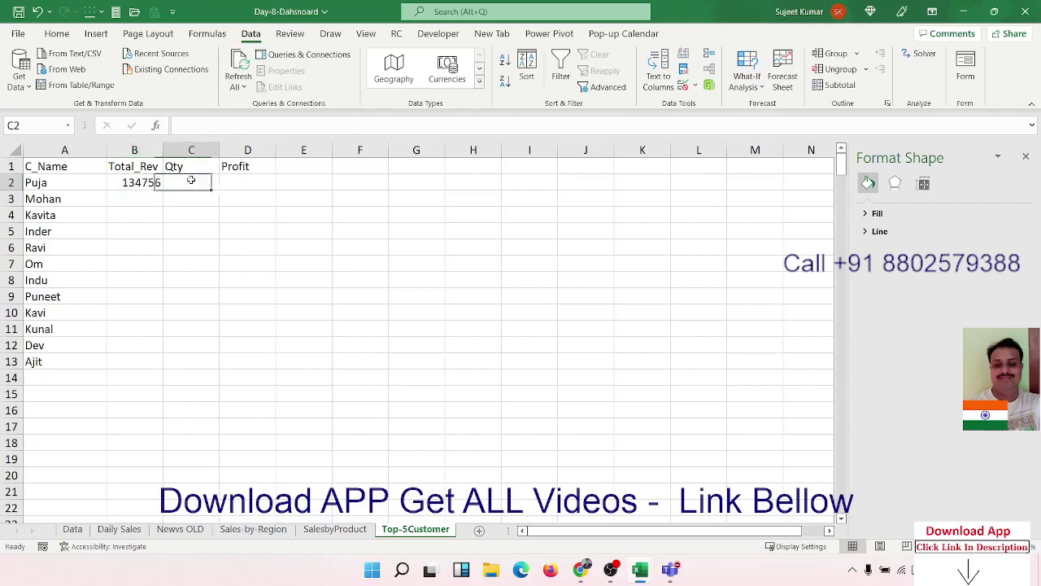
{"action": "type", "text": "=sum"}
{"action": "key", "text": "Down"}
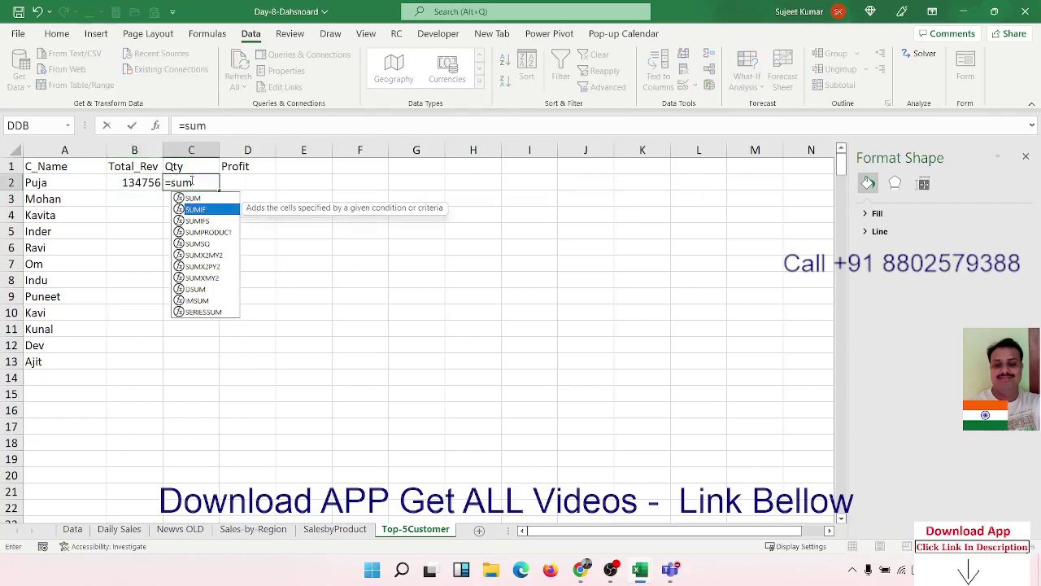
{"action": "key", "text": "Tab"}
{"action": "left_click", "coordinate": [73, 532]}
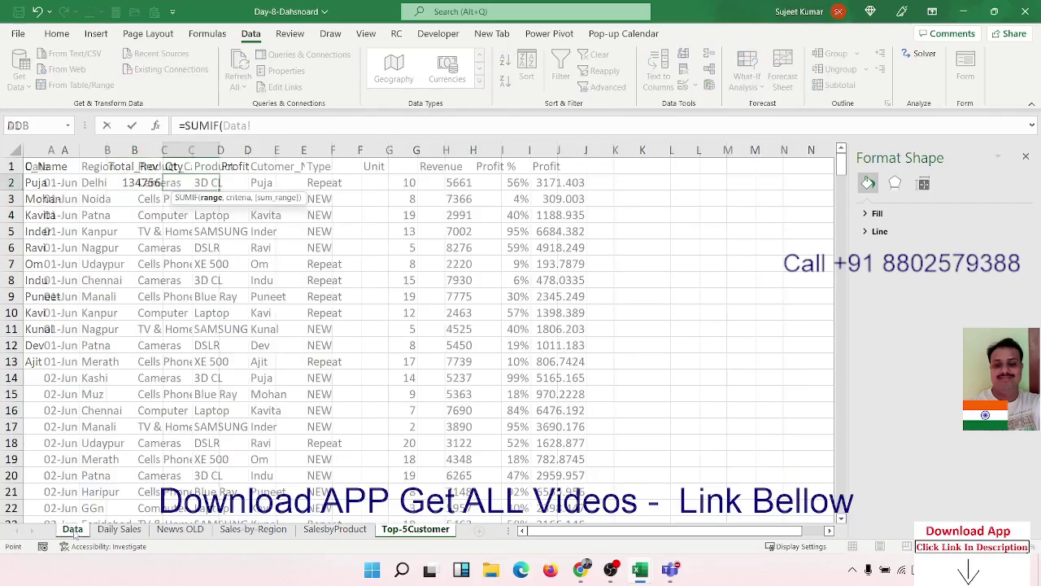
{"action": "left_click", "coordinate": [289, 158]}
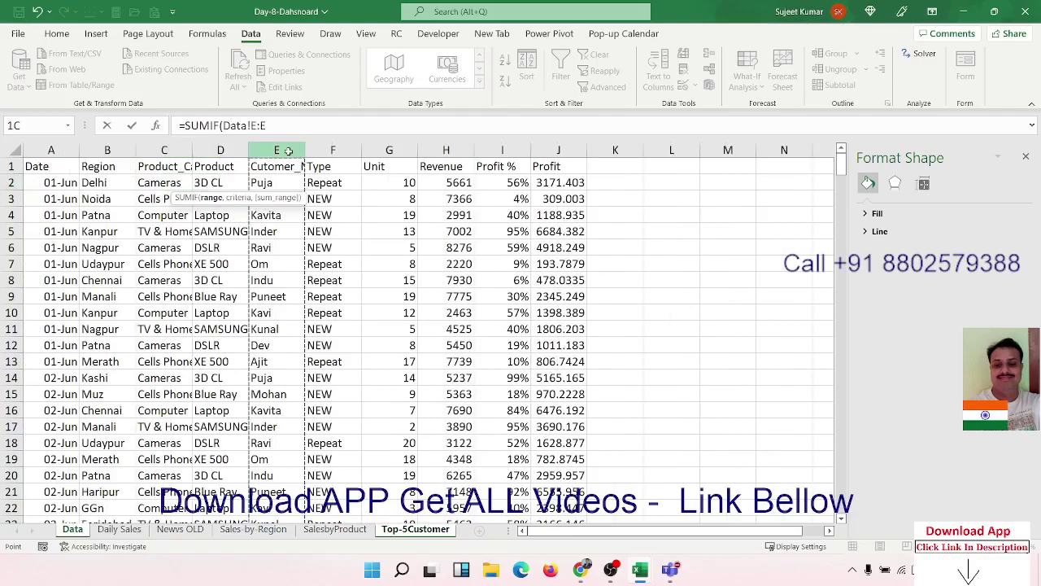
{"action": "type", "text": ","}
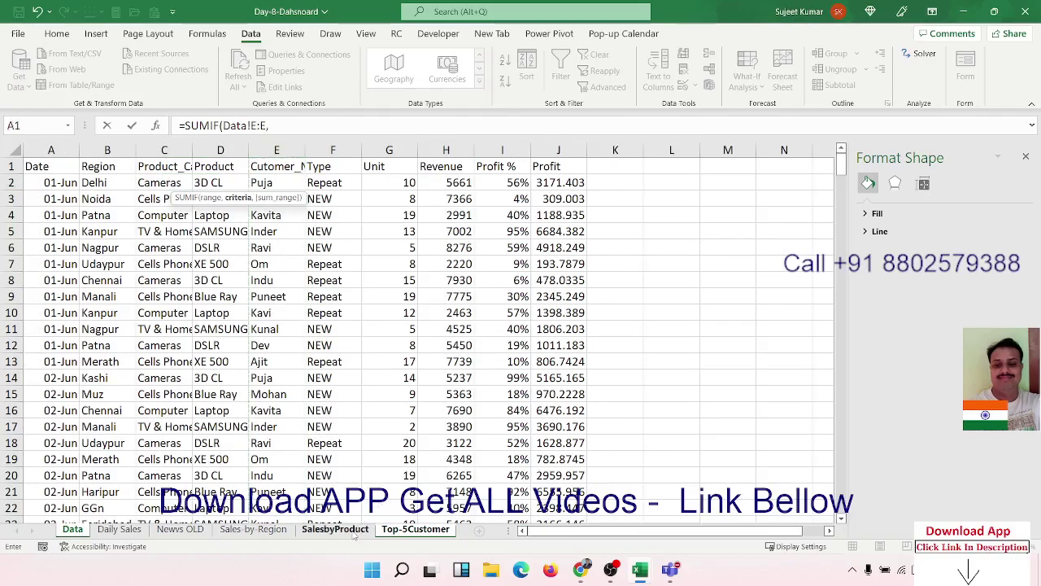
{"action": "left_click", "coordinate": [392, 531]}
{"action": "left_click", "coordinate": [45, 184]}
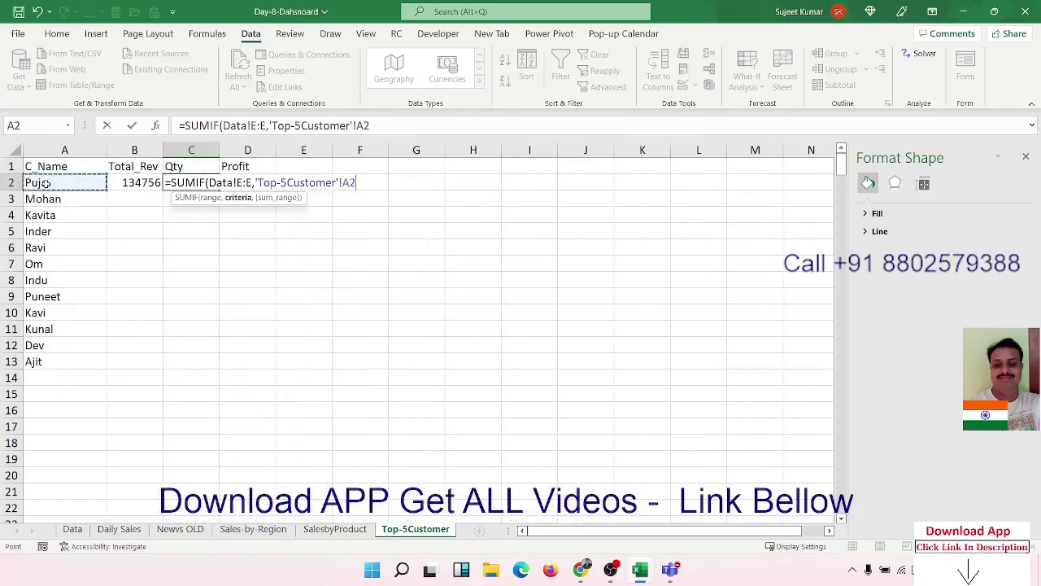
{"action": "type", "text": ","}
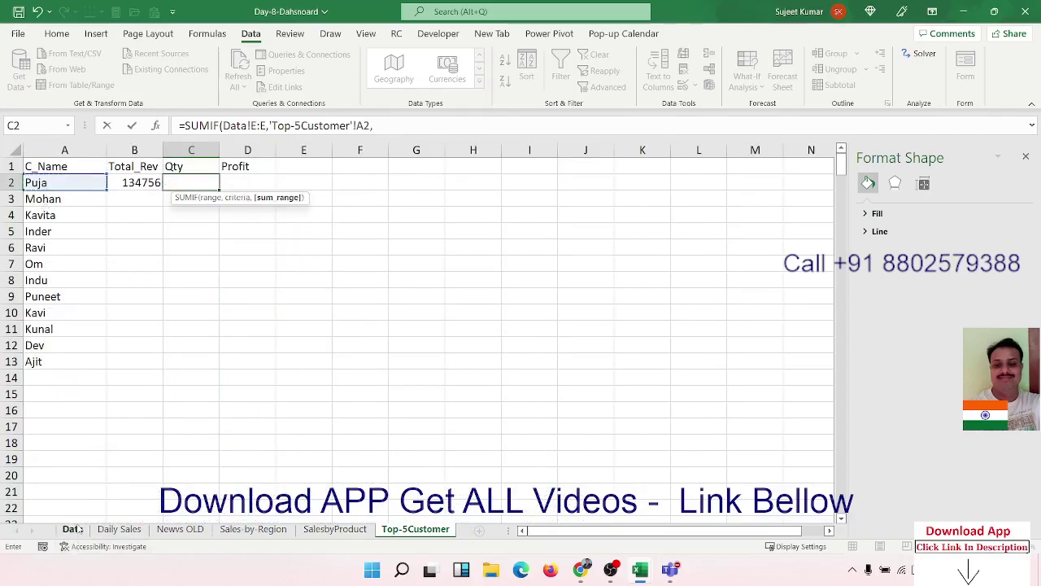
{"action": "left_click", "coordinate": [72, 529]}
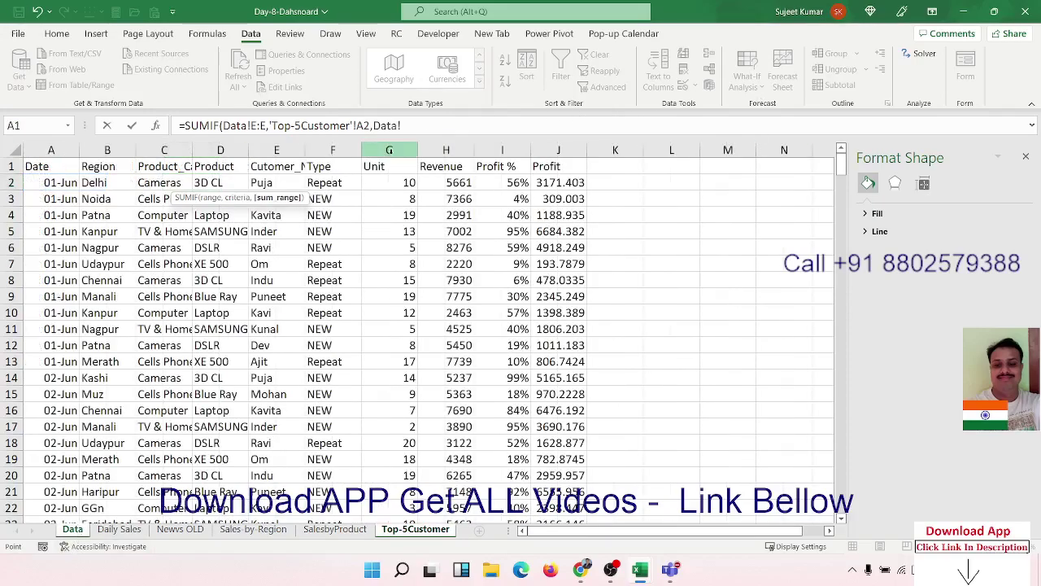
{"action": "left_click", "coordinate": [389, 151]}
{"action": "key", "text": "Return"}
{"action": "left_click", "coordinate": [267, 185]}
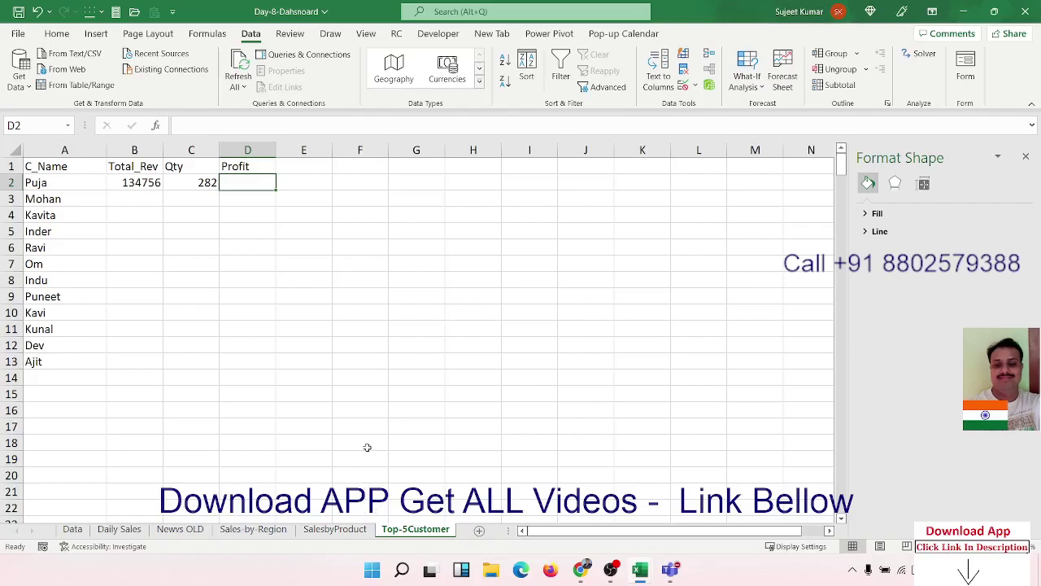
Step: In D2, enter =SUMIF(Data!E:E,'Top-5Customer'!A2,Data!J:J) to total Puja's profit, 64852.73
{"action": "type", "text": "="}
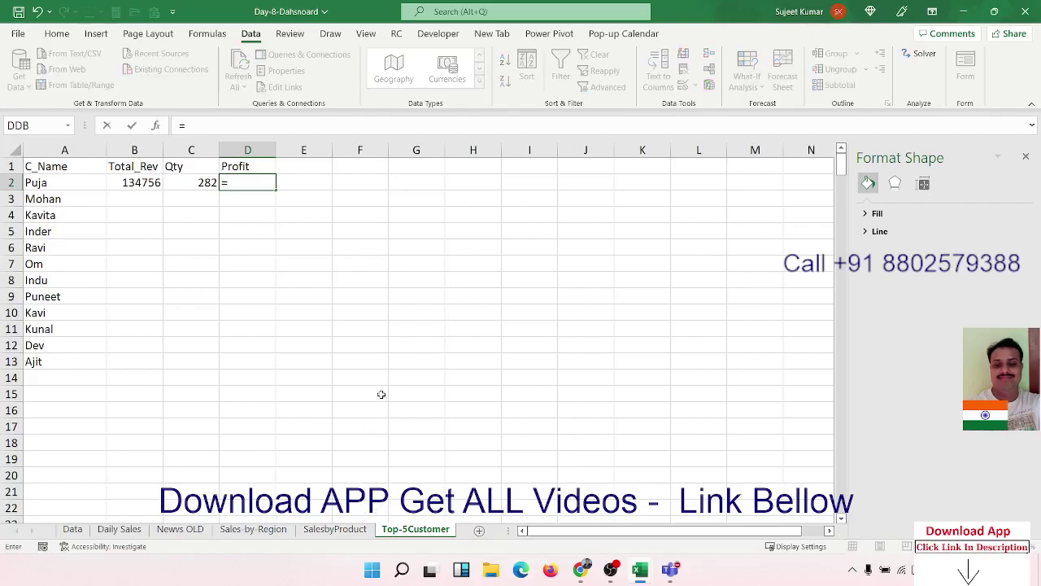
{"action": "type", "text": "sum"}
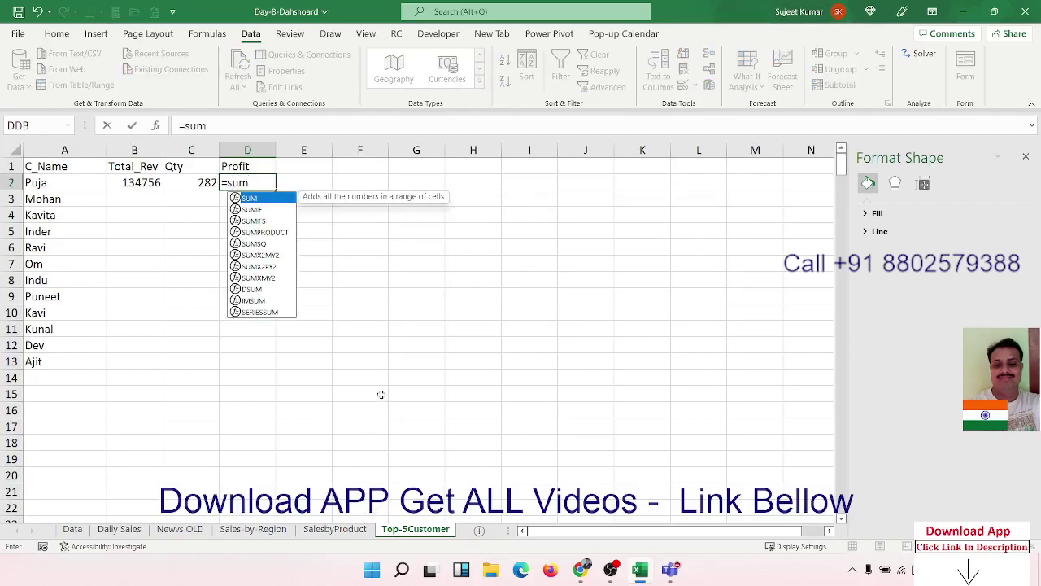
{"action": "key", "text": "Down"}
{"action": "key", "text": "Down"}
{"action": "key", "text": "Up"}
{"action": "key", "text": "Tab"}
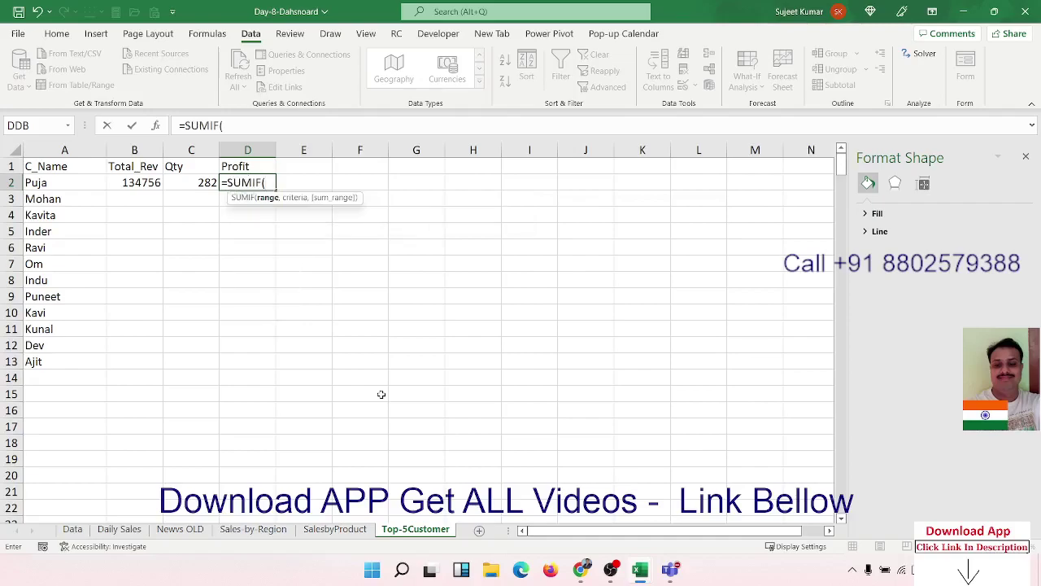
{"action": "left_click", "coordinate": [71, 529]}
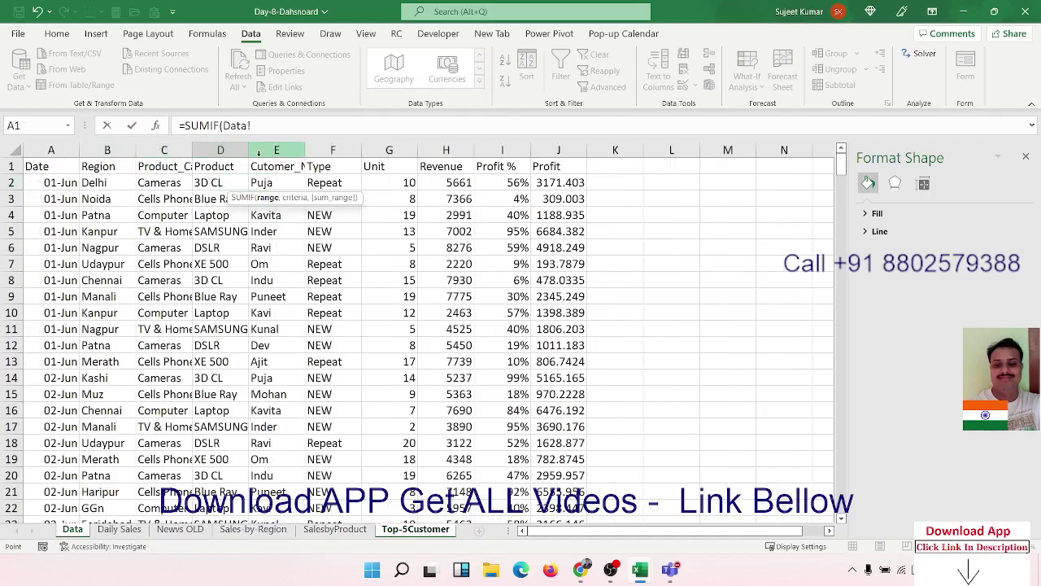
{"action": "left_click", "coordinate": [273, 156]}
{"action": "type", "text": ","}
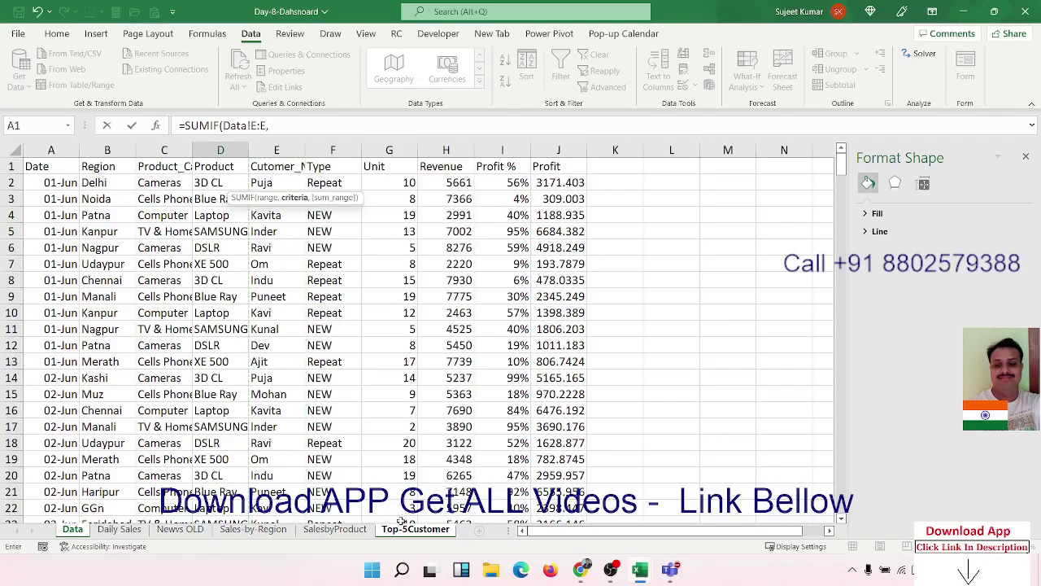
{"action": "left_click", "coordinate": [410, 530]}
{"action": "left_click", "coordinate": [70, 181]}
{"action": "type", "text": ","}
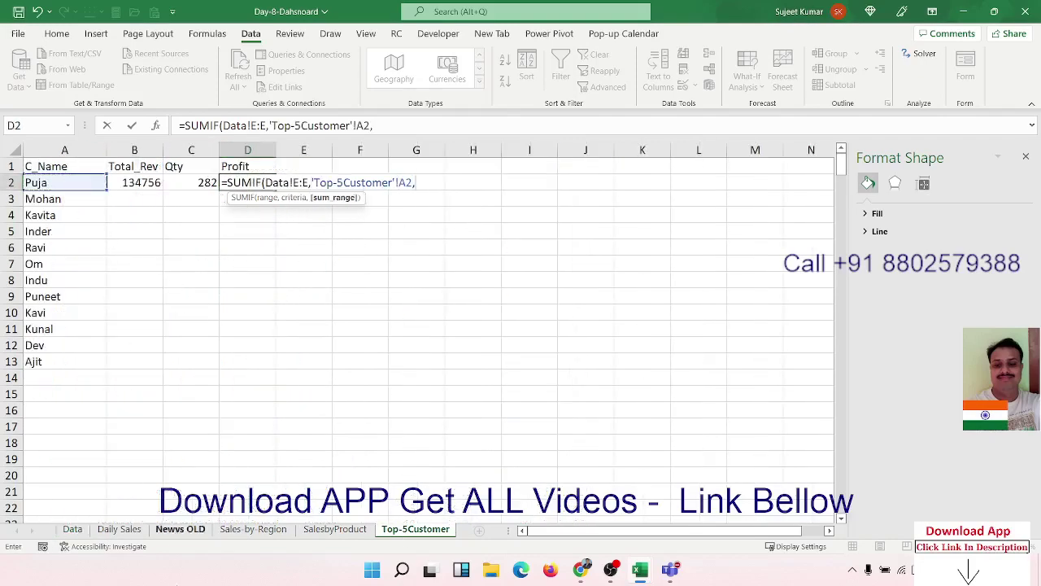
{"action": "left_click", "coordinate": [73, 529]}
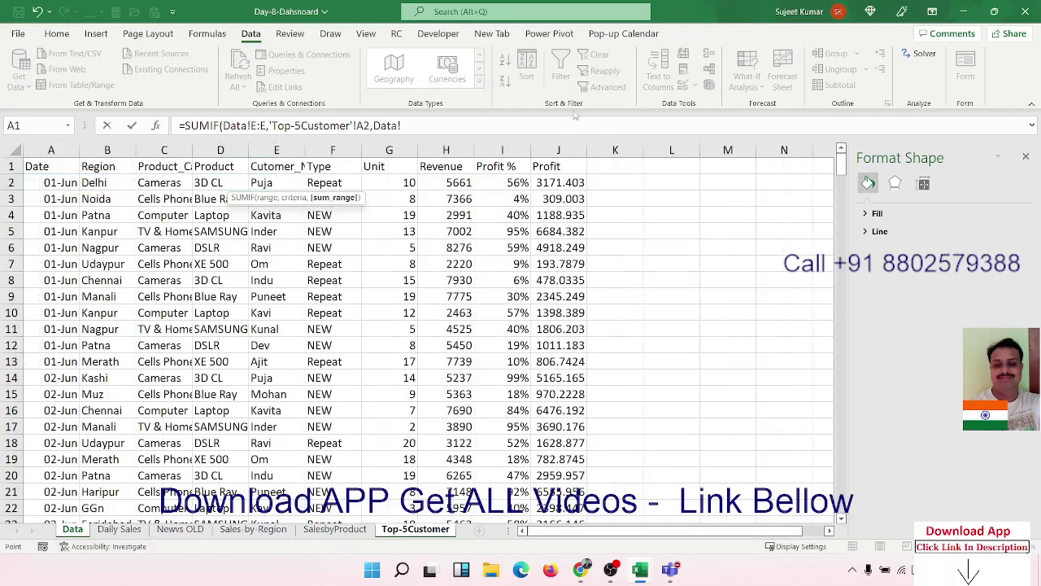
{"action": "left_click", "coordinate": [555, 149]}
{"action": "key", "text": "Return"}
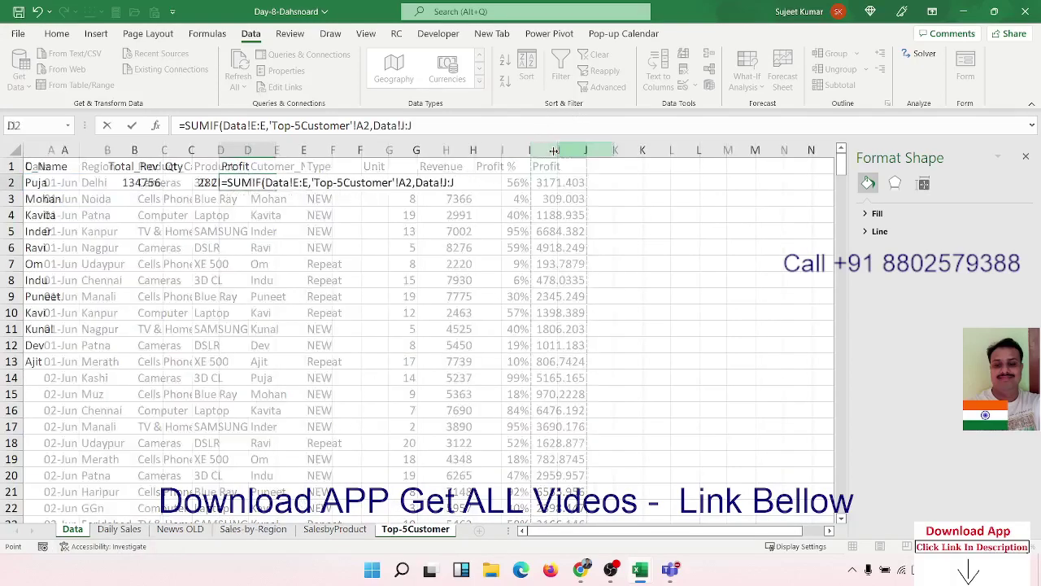
{"action": "left_click", "coordinate": [256, 184]}
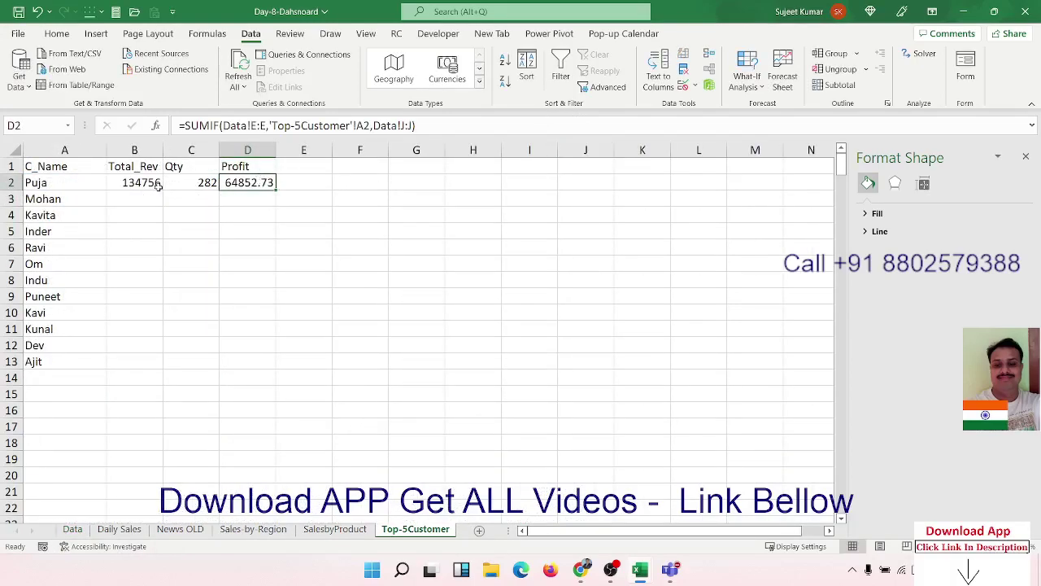
{"action": "left_click_drag", "start_coordinate": [156, 184], "coordinate": [273, 184]}
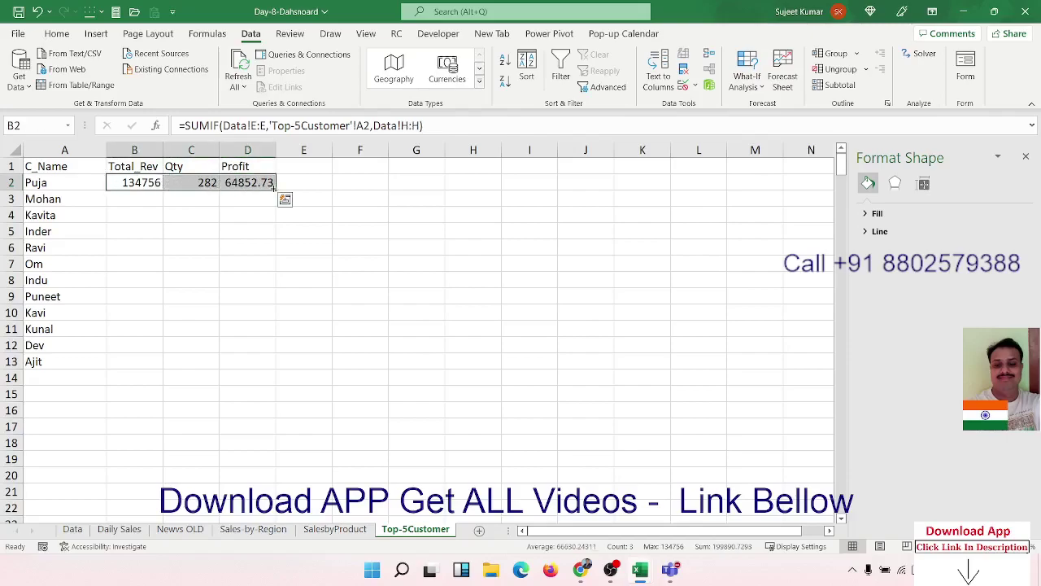
Step: Fill the B2:D2 SUMIF formulas down to row 13 and select the table A1:D13
{"action": "double_click", "coordinate": [276, 191]}
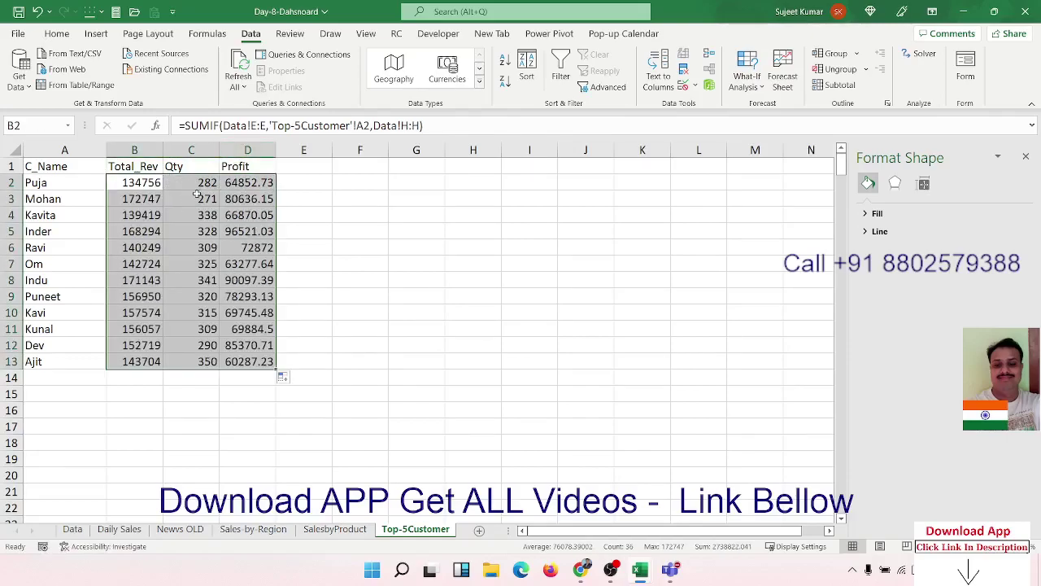
{"action": "left_click", "coordinate": [147, 189]}
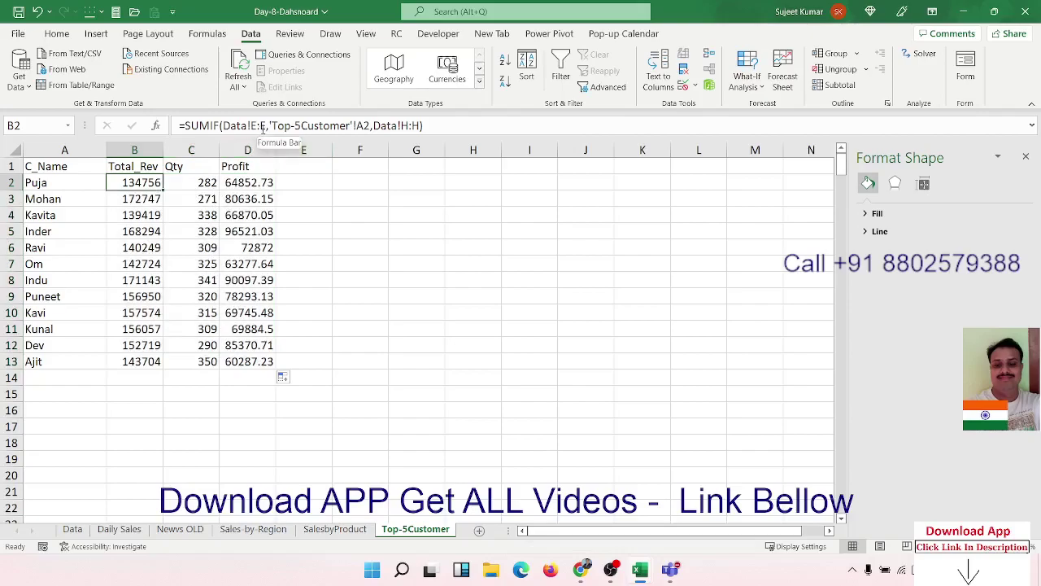
{"action": "left_click_drag", "start_coordinate": [45, 167], "coordinate": [245, 358]}
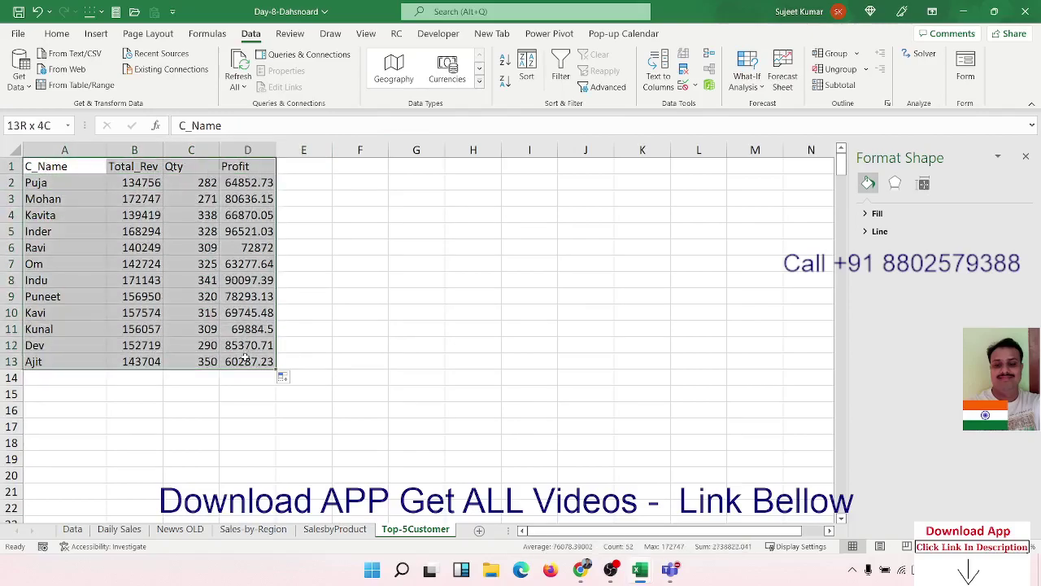
{"action": "left_click", "coordinate": [57, 34]}
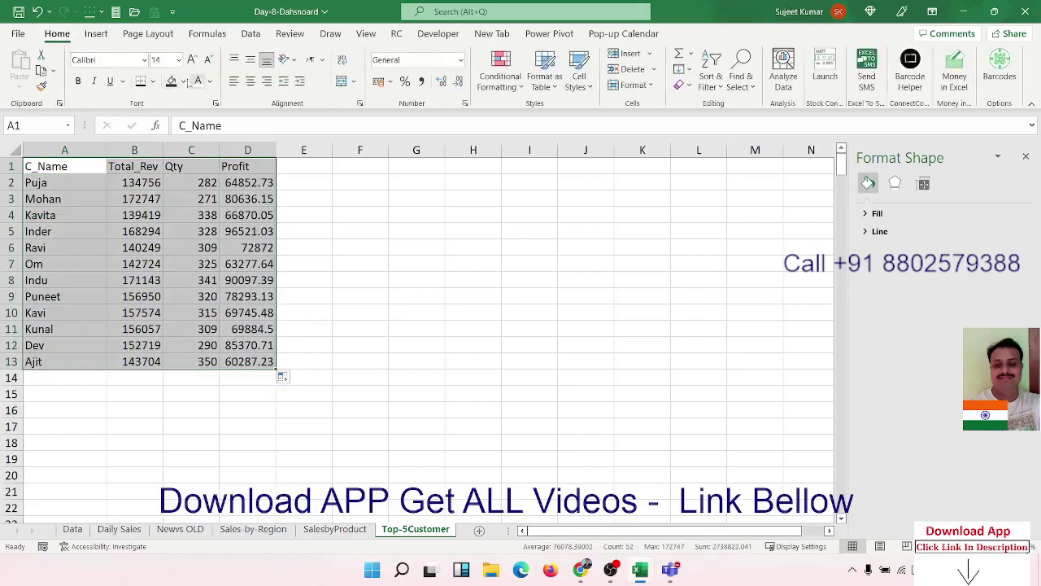
Step: Apply All Borders to A1:D13 and give header row A1:D1 a black fill with white text
{"action": "left_click", "coordinate": [151, 82]}
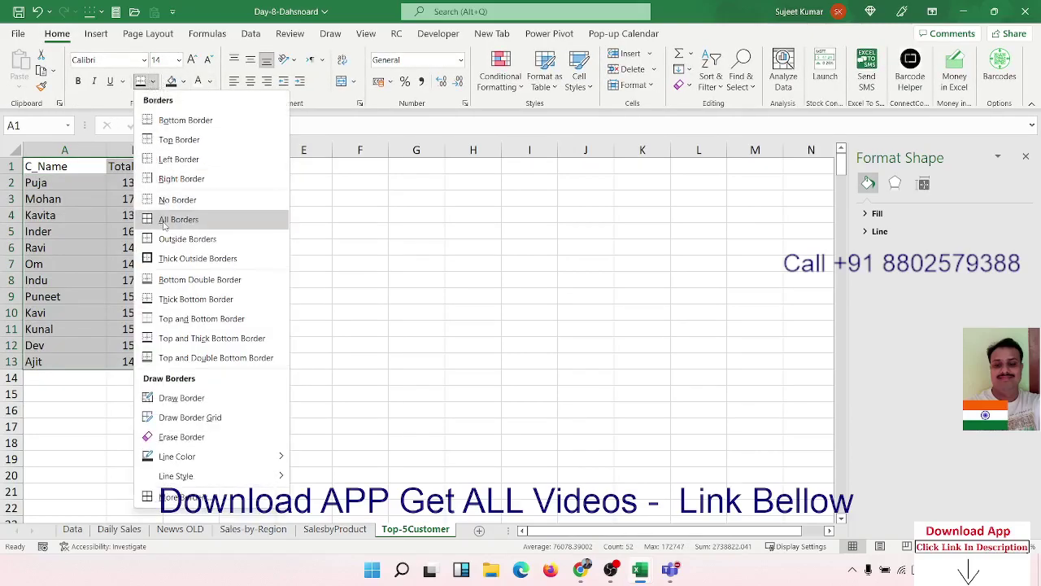
{"action": "left_click", "coordinate": [164, 220]}
{"action": "left_click_drag", "start_coordinate": [43, 163], "coordinate": [248, 166]}
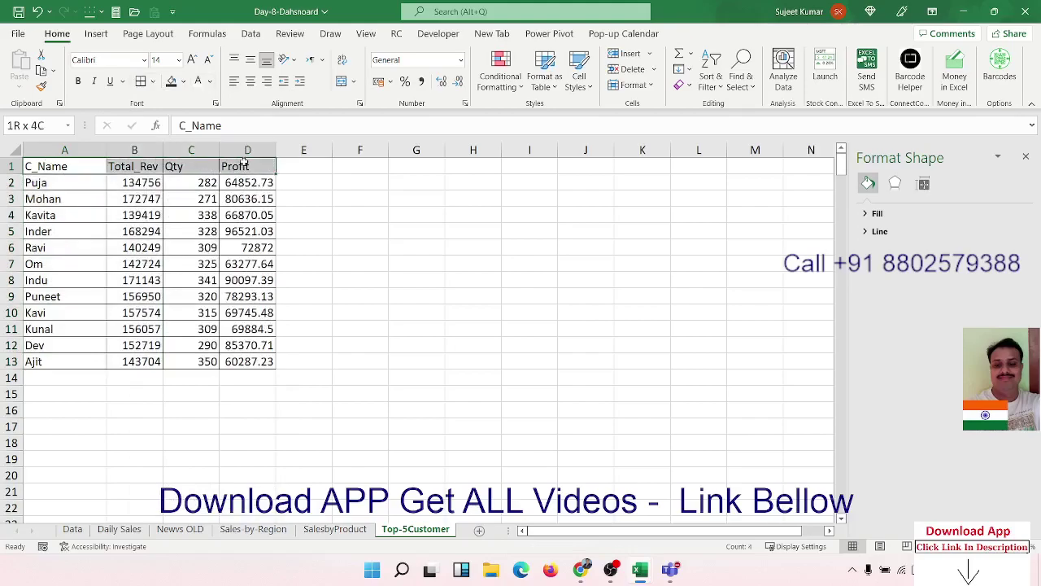
{"action": "left_click", "coordinate": [171, 81]}
{"action": "left_click", "coordinate": [197, 80]}
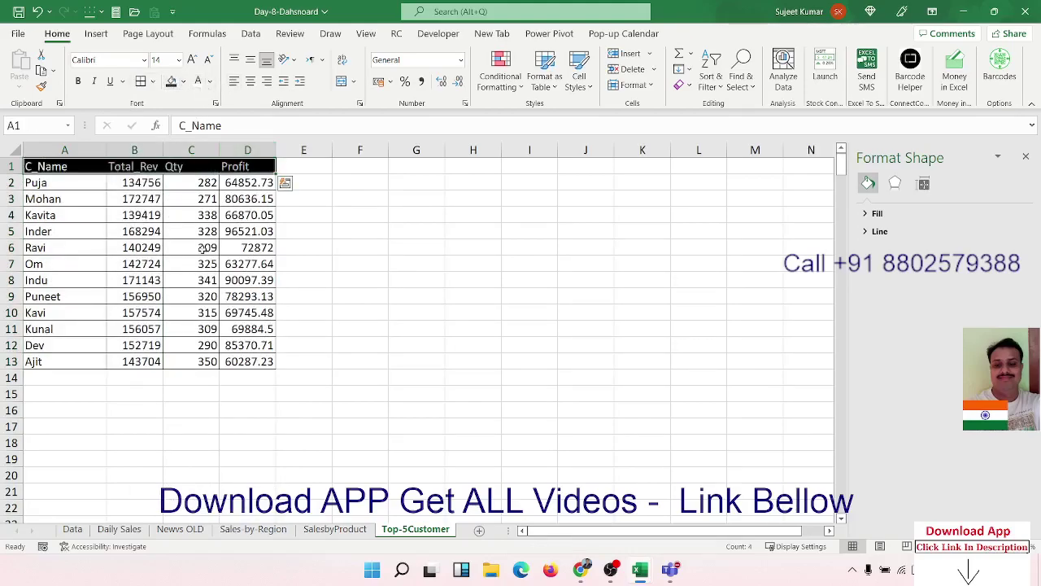
{"action": "left_click", "coordinate": [205, 264]}
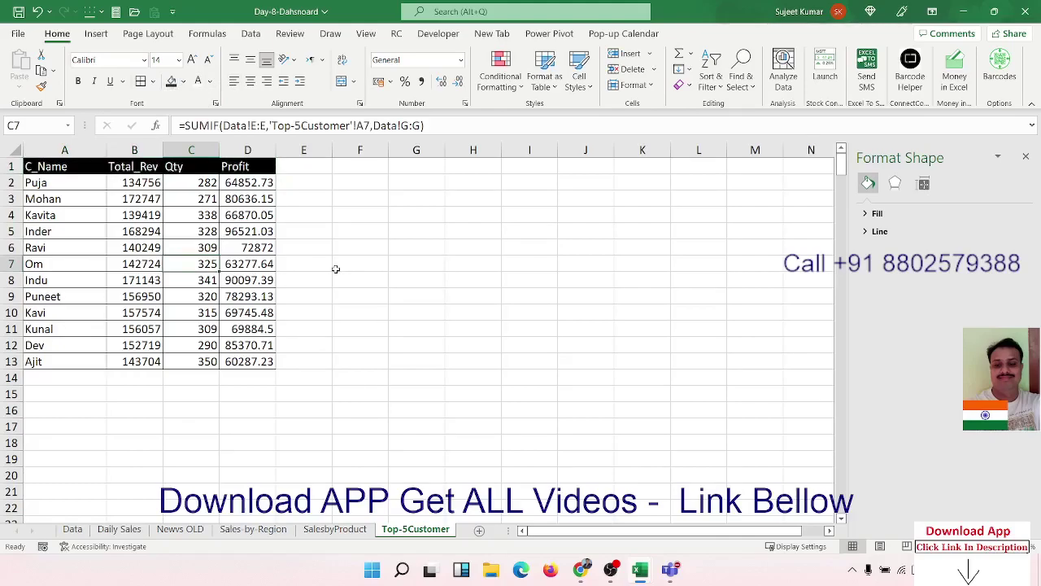
{"action": "left_click", "coordinate": [372, 206]}
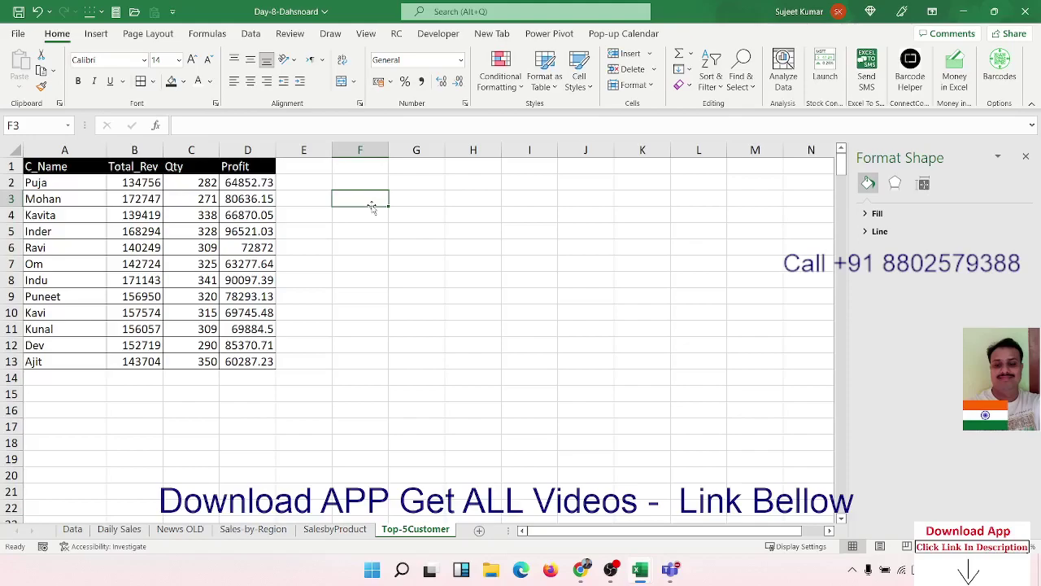
Step: Enter the heading Top in F3 and ranks 1 to 5 in F4:F8
{"action": "type", "text": "Top"}
{"action": "key", "text": "Return"}
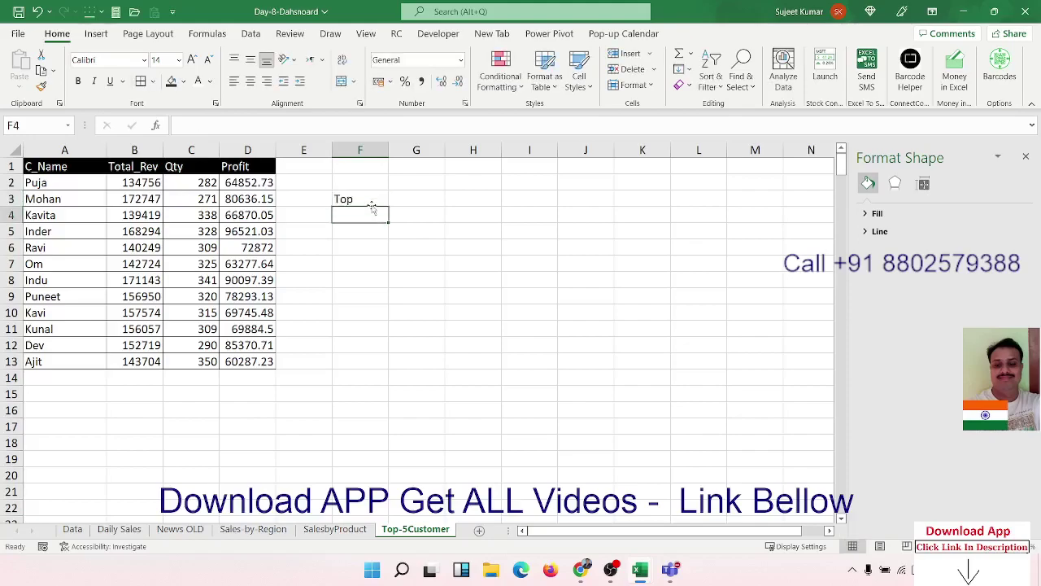
{"action": "type", "text": "1 2 3 "}
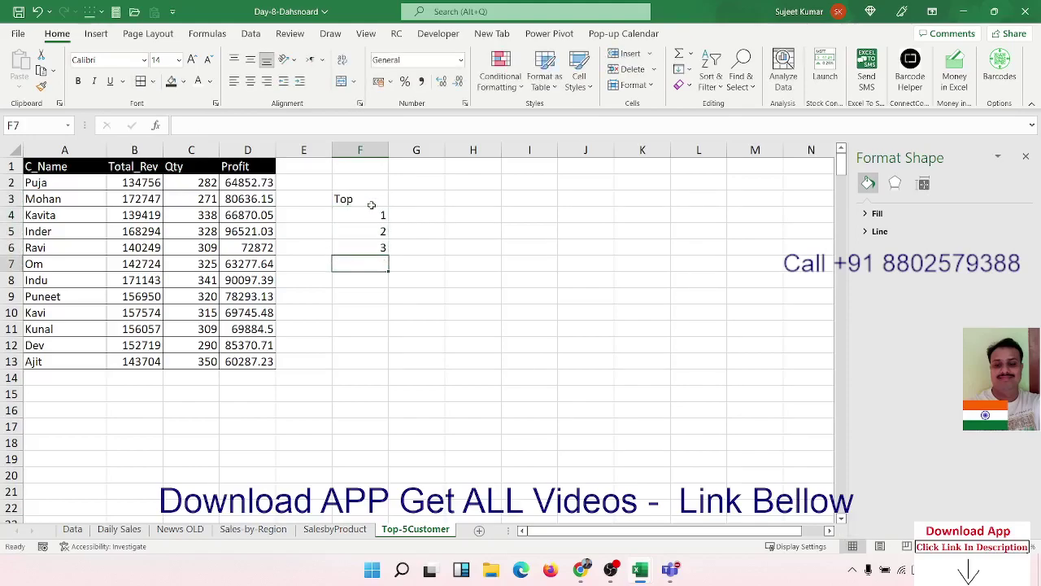
{"action": "type", "text": "4 5"}
{"action": "key", "text": "Return"}
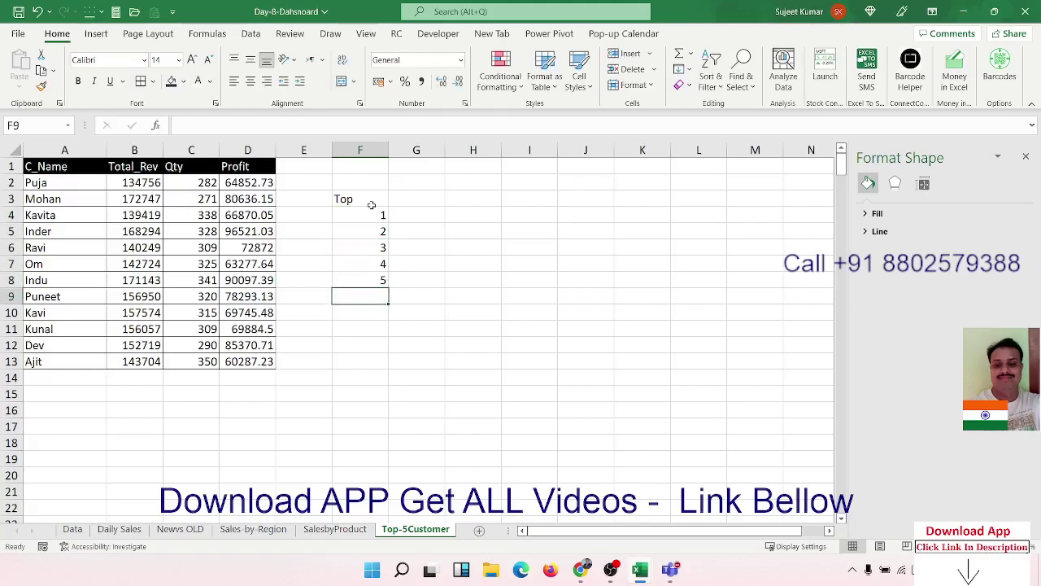
Step: Type the heading Name in cell G3
{"action": "key", "text": "Up"}
{"action": "key", "text": "Up"}
{"action": "key", "text": "Up"}
{"action": "key", "text": "Up"}
{"action": "key", "text": "Up"}
{"action": "key", "text": "Up"}
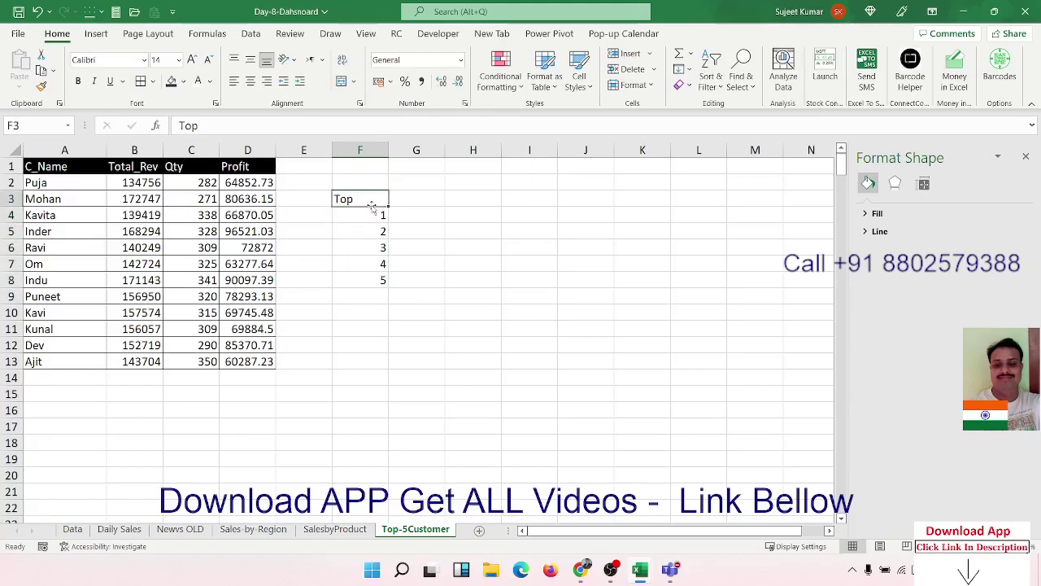
{"action": "key", "text": "Left"}
{"action": "key", "text": "Left"}
{"action": "key", "text": "Left"}
{"action": "key", "text": "Right"}
{"action": "key", "text": "Right"}
{"action": "key", "text": "Right"}
{"action": "key", "text": "Right"}
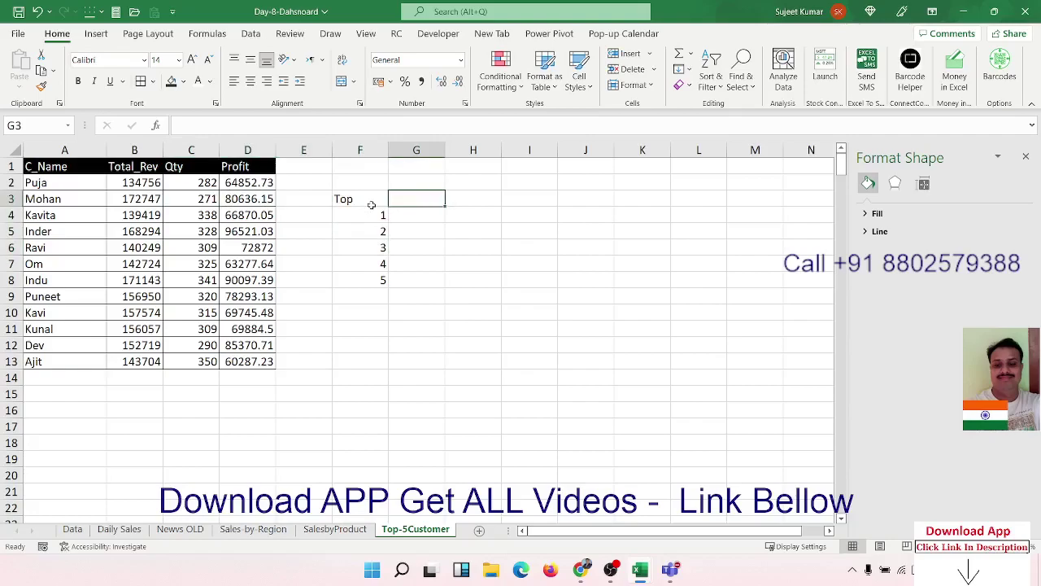
{"action": "type", "text": "Nanme"}
{"action": "key", "text": "BackSpace"}
{"action": "key", "text": "BackSpace"}
{"action": "key", "text": "BackSpace"}
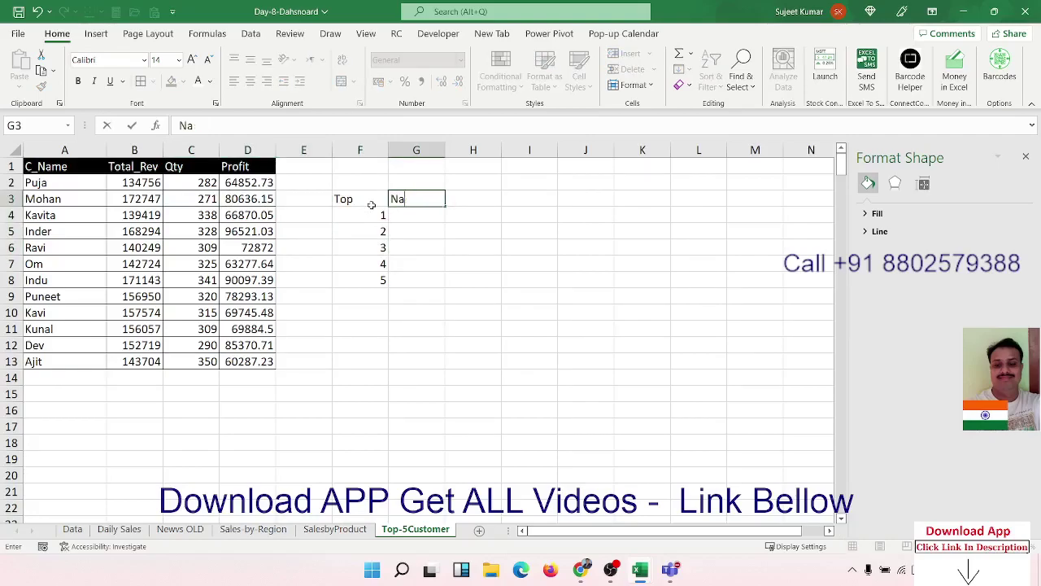
{"action": "type", "text": "me"}
{"action": "key", "text": "Left"}
{"action": "key", "text": "Left"}
{"action": "key", "text": "Left"}
Step: Copy the Total_Rev heading from B1 into H3
{"action": "key", "text": "Left"}
{"action": "key", "text": "Up"}
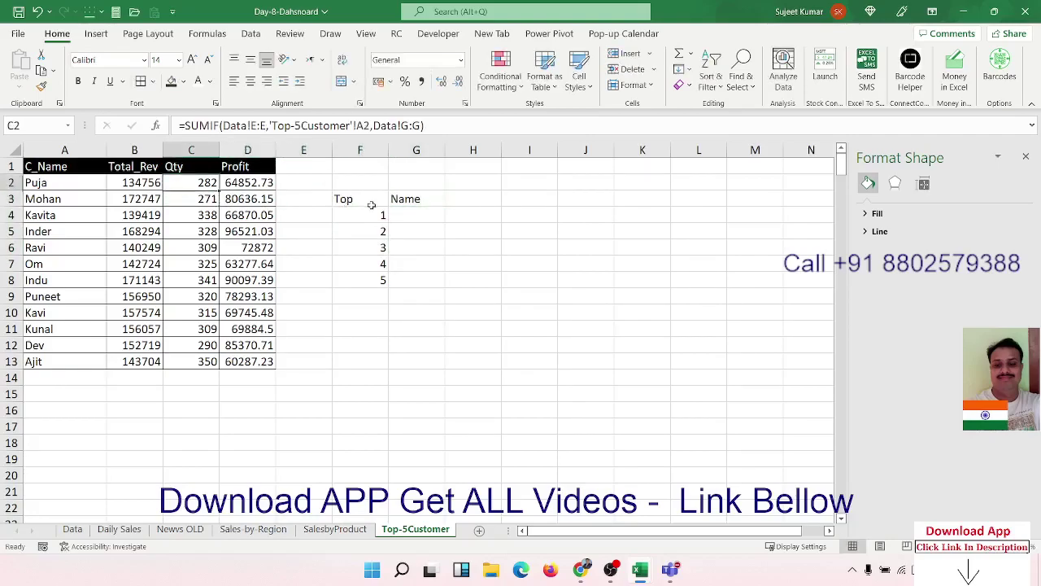
{"action": "key", "text": "Up"}
{"action": "key", "text": "Left"}
{"action": "key", "text": "ctrl+c"}
{"action": "key", "text": "Right"}
{"action": "key", "text": "Right"}
{"action": "key", "text": "Right"}
{"action": "key", "text": "Right"}
{"action": "key", "text": "Right"}
{"action": "key", "text": "Right"}
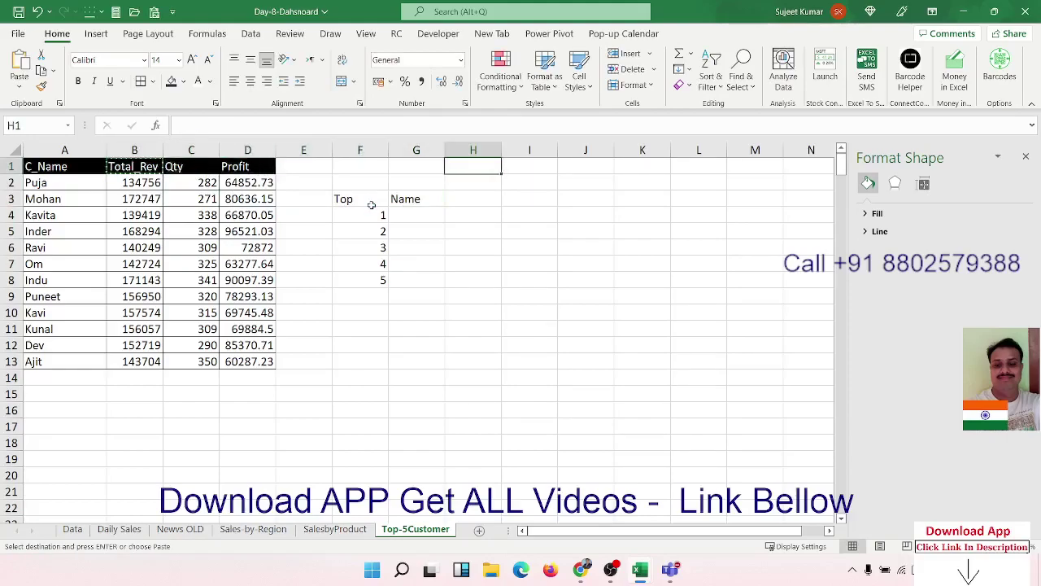
{"action": "key", "text": "Down"}
{"action": "key", "text": "Down"}
{"action": "key", "text": "ctrl+v"}
{"action": "key", "text": "Down"}
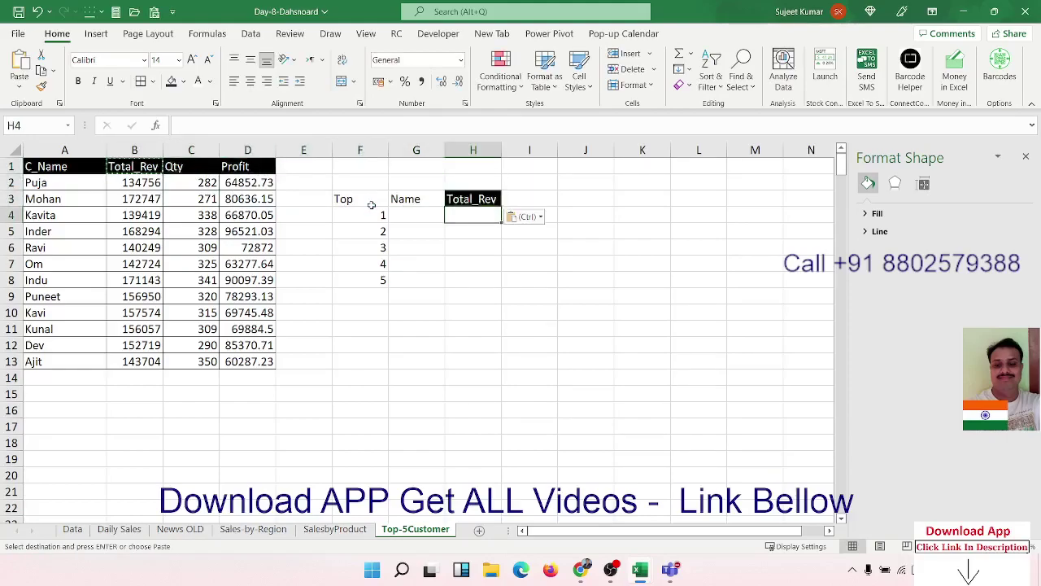
{"action": "type", "text": "=la"}
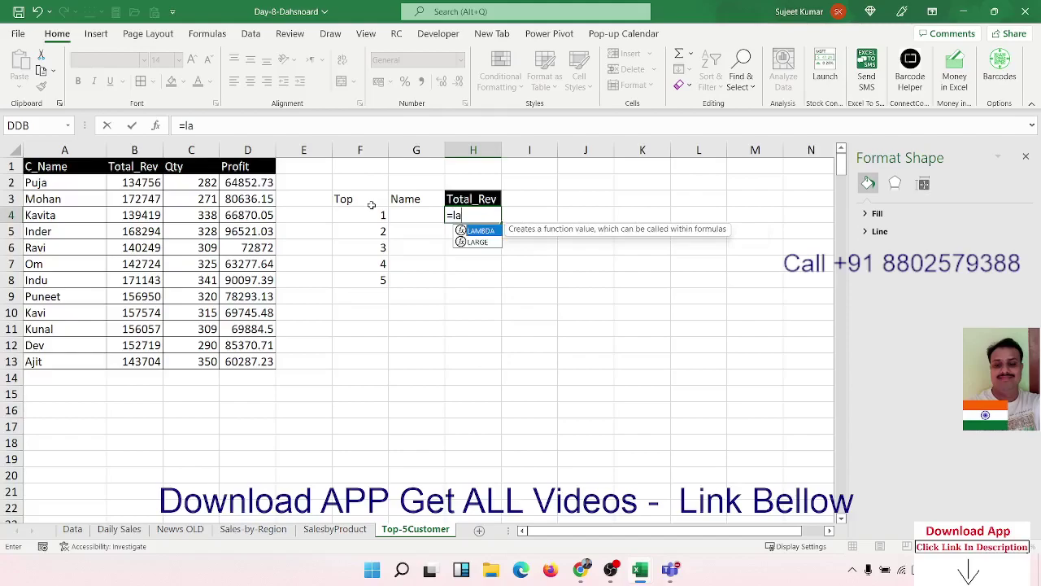
{"action": "type", "text": "r"}
Step: Enter =LARGE(B2:B13,F4) in H4, removing a stray backslash from the formula
{"action": "key", "text": "Tab"}
{"action": "key", "text": "Left"}
{"action": "key", "text": "Left"}
{"action": "key", "text": "Left"}
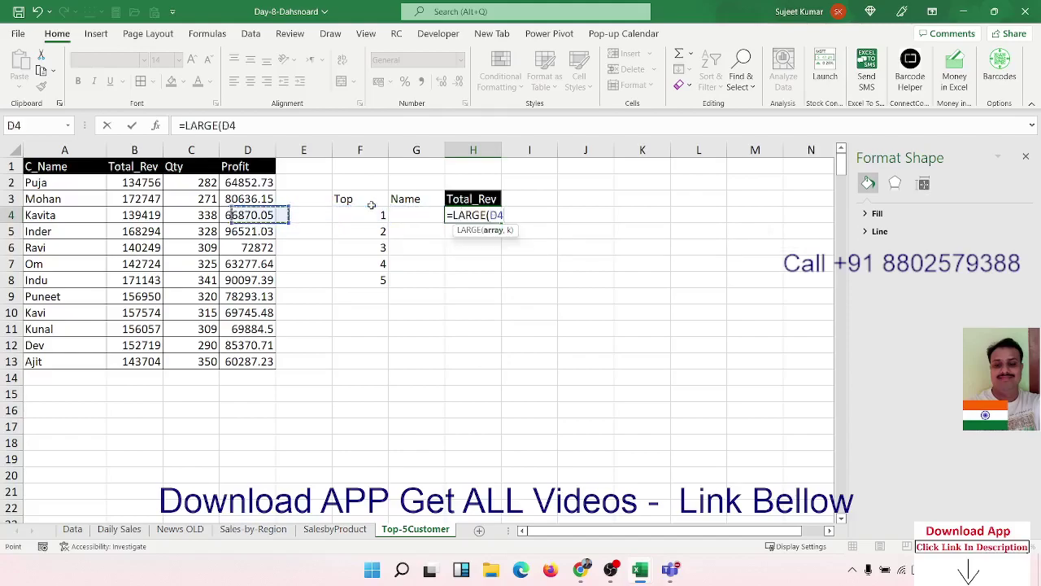
{"action": "key", "text": "Left"}
{"action": "key", "text": "Left"}
{"action": "key", "text": "Up"}
{"action": "key", "text": "Up"}
{"action": "key", "text": "ctrl+shift+Down"}
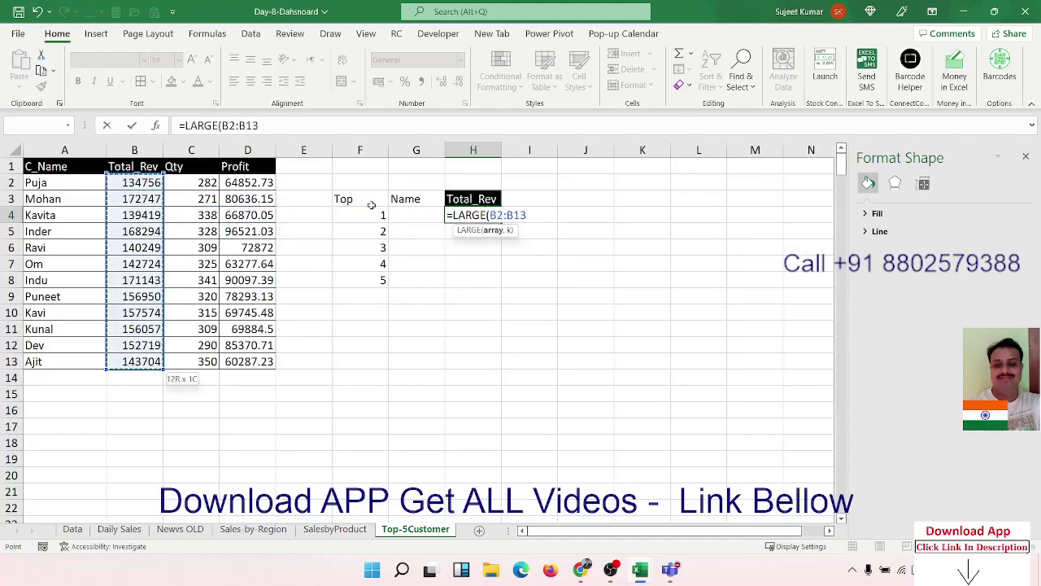
{"action": "type", "text": ","}
{"action": "key", "text": "Left"}
{"action": "key", "text": "Left"}
{"action": "type", "text": "\\"}
{"action": "key", "text": "Return"}
{"action": "key", "text": "Up"}
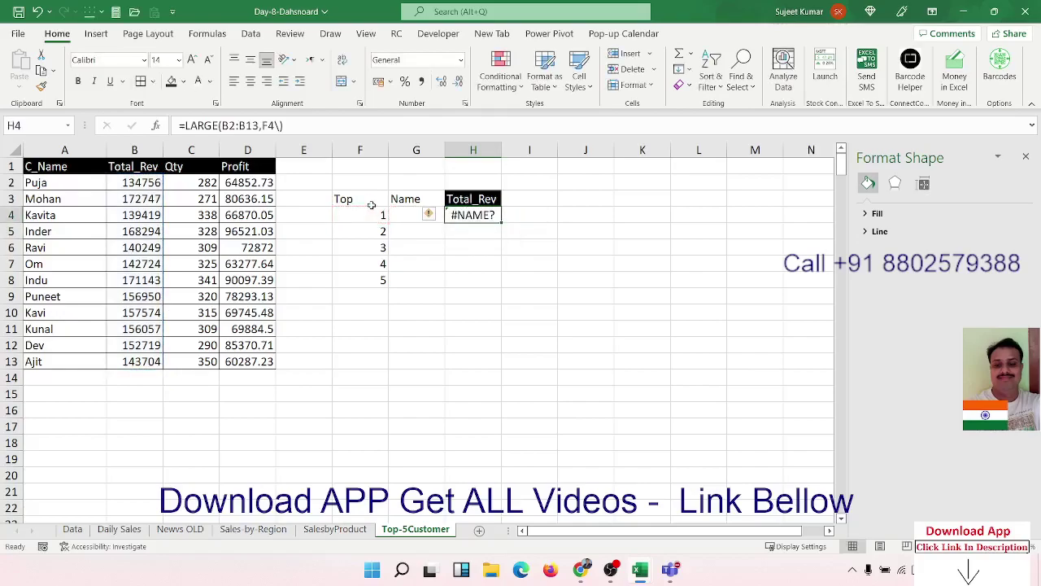
{"action": "left_click", "coordinate": [275, 126]}
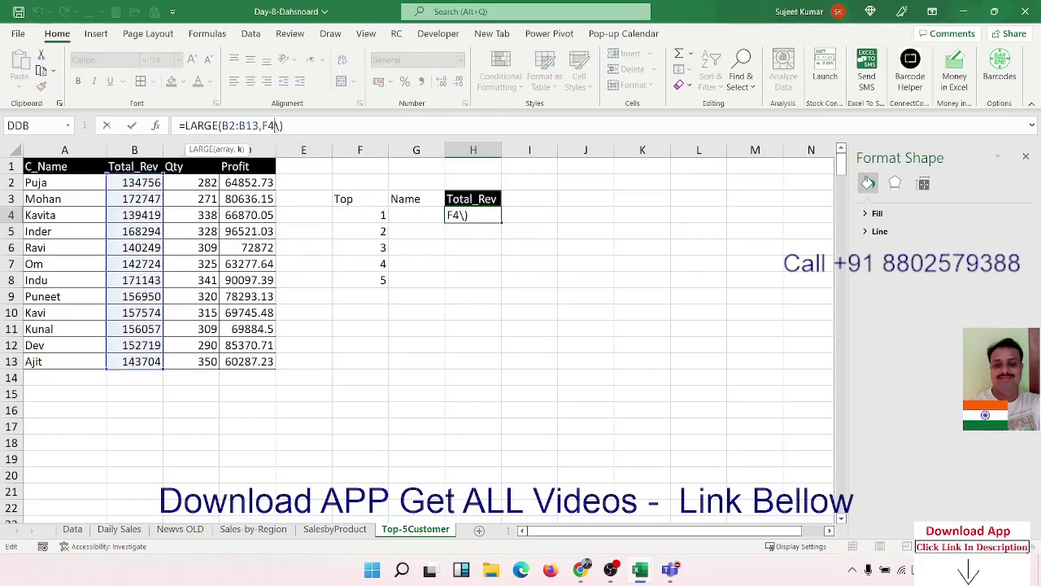
{"action": "key", "text": "Delete"}
{"action": "key", "text": "Return"}
{"action": "key", "text": "Up"}
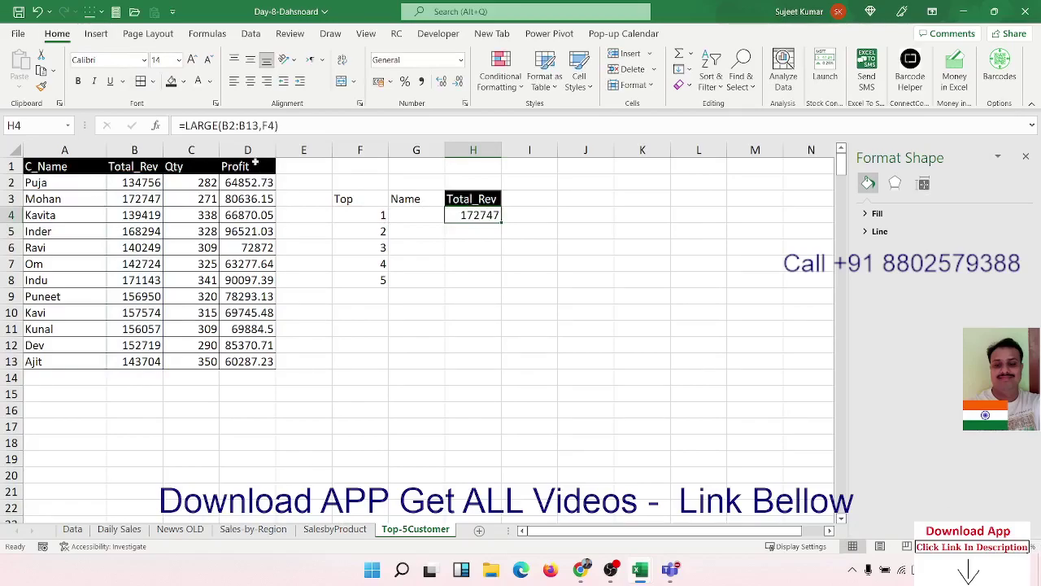
Step: Make the range absolute as $B$2:$B$13 and fill the LARGE formula down to H8
{"action": "left_click", "coordinate": [234, 125]}
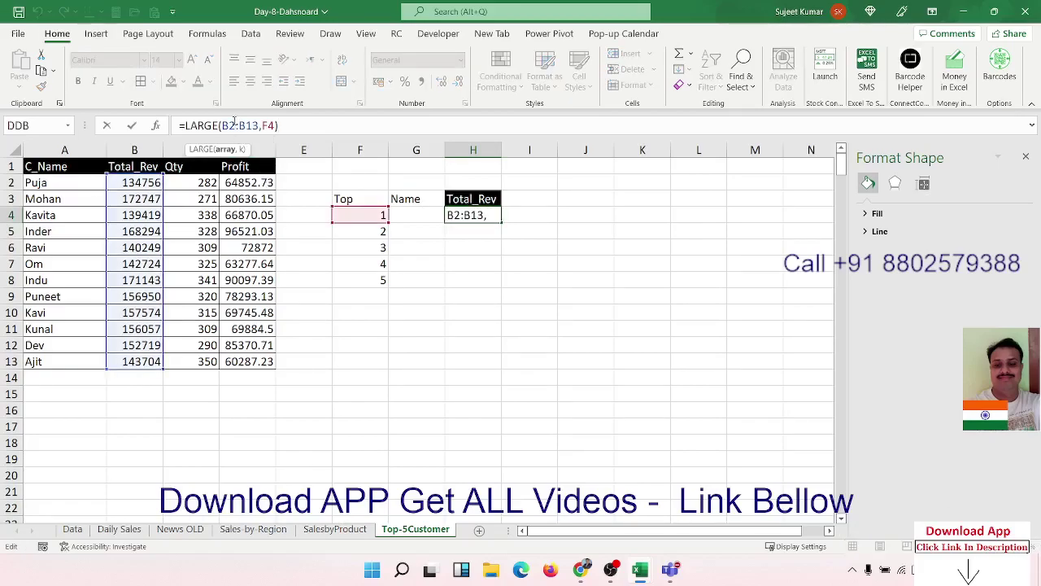
{"action": "key", "text": "F4"}
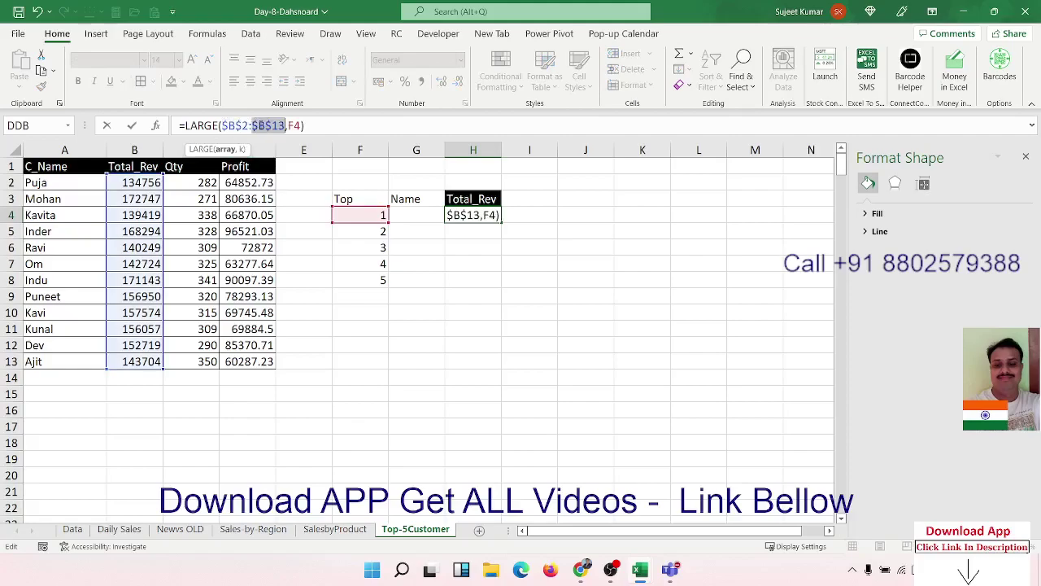
{"action": "key", "text": "Return"}
{"action": "left_click", "coordinate": [459, 214]}
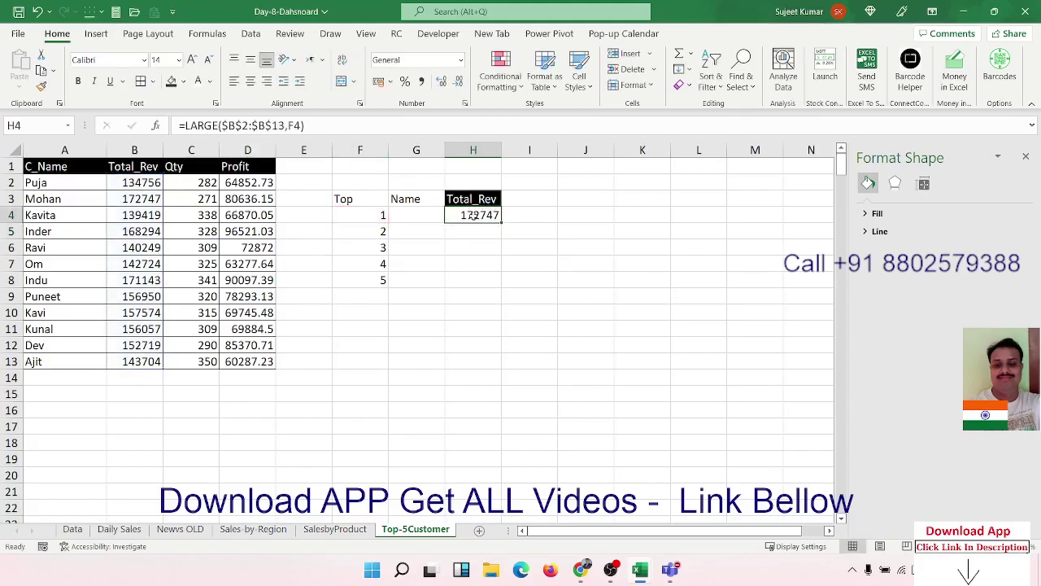
{"action": "left_click_drag", "start_coordinate": [499, 220], "coordinate": [497, 290]}
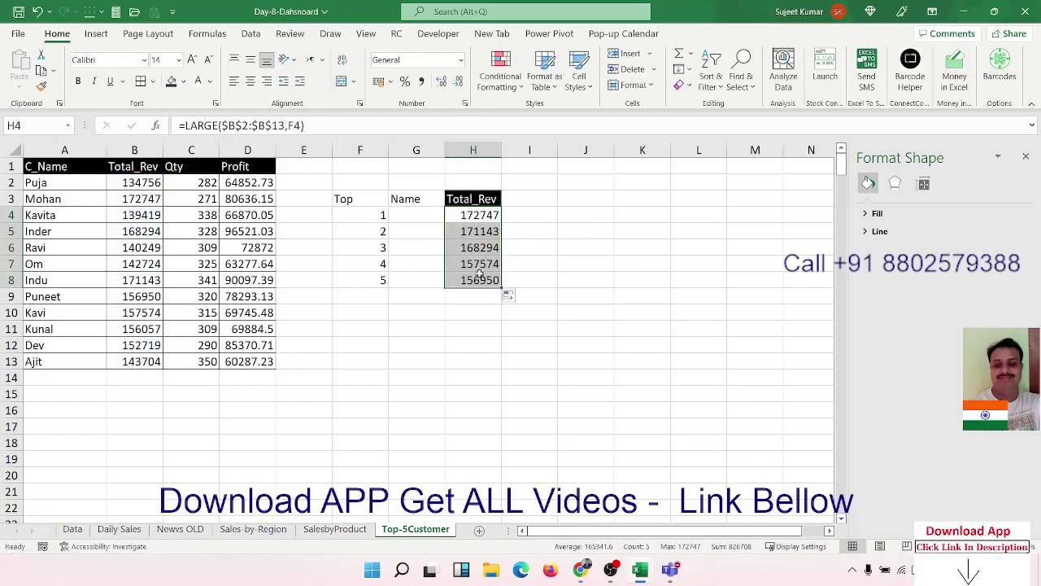
{"action": "left_click", "coordinate": [483, 215]}
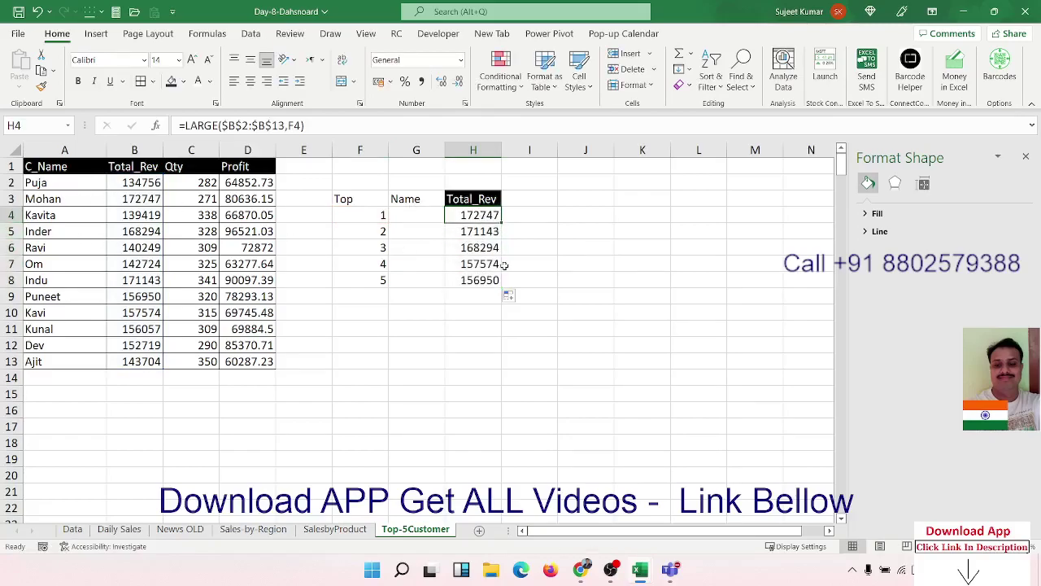
Step: Begin a MATCH formula in G4 on H4, then cancel it
{"action": "left_click", "coordinate": [431, 216]}
{"action": "type", "text": "="}
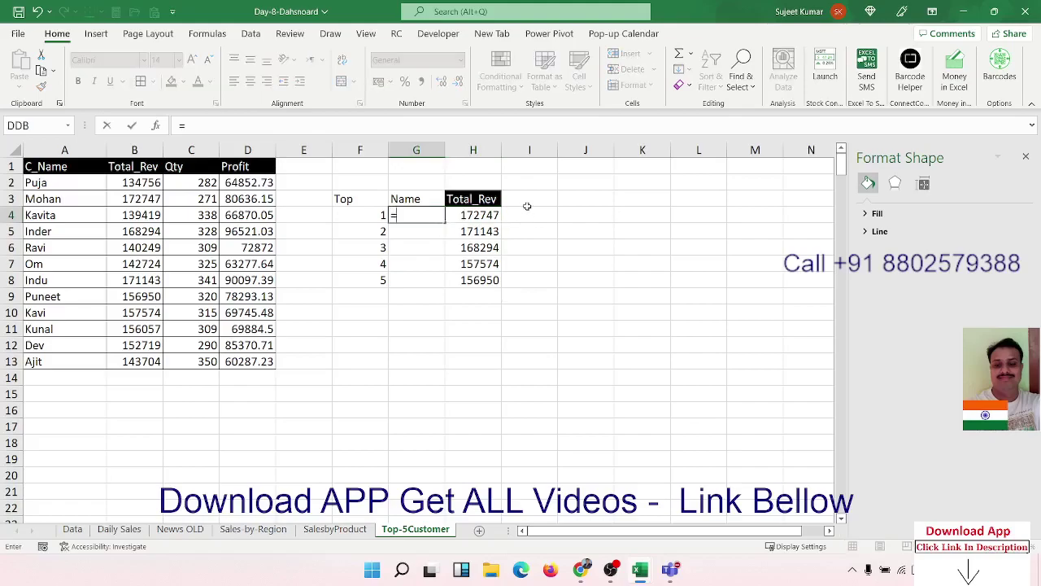
{"action": "type", "text": "m"}
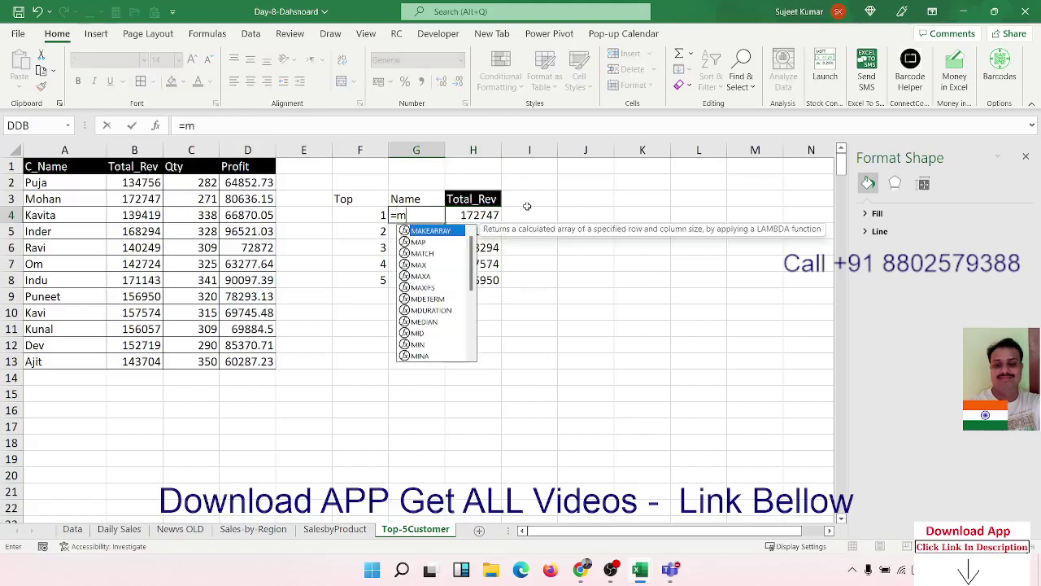
{"action": "type", "text": "at"}
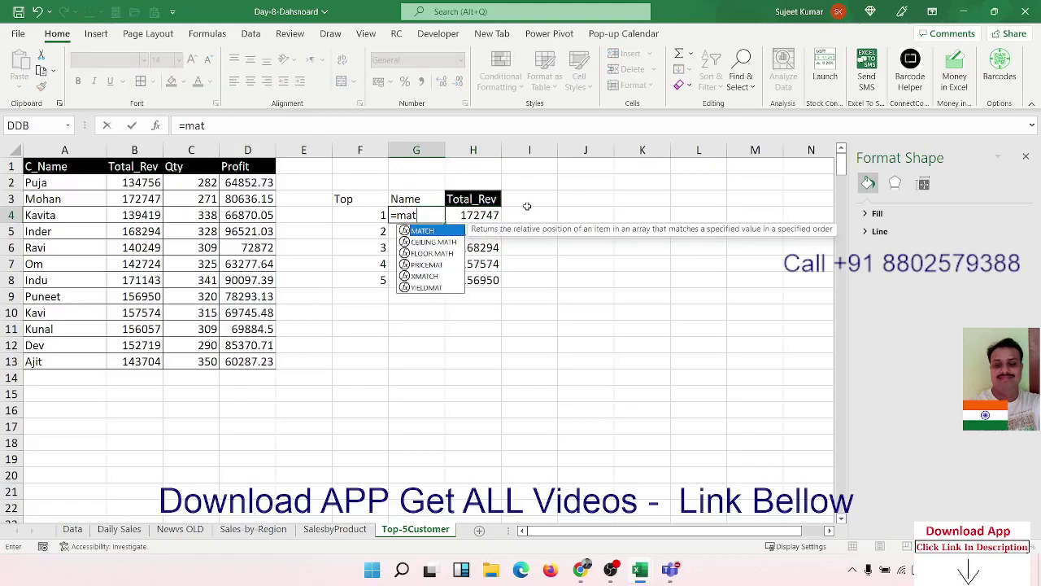
{"action": "key", "text": "Tab"}
{"action": "key", "text": "Right"}
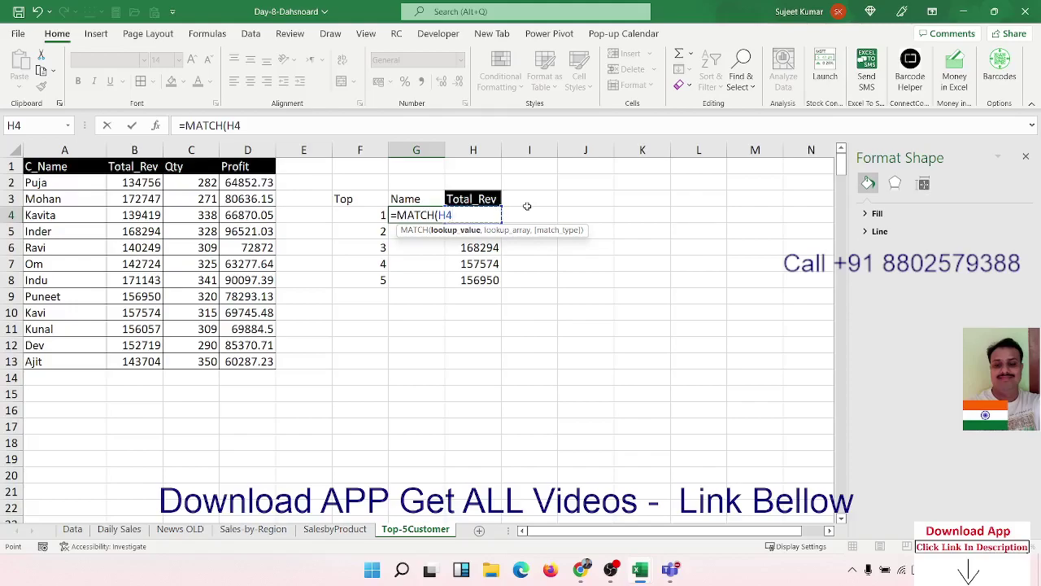
{"action": "key", "text": "Escape"}
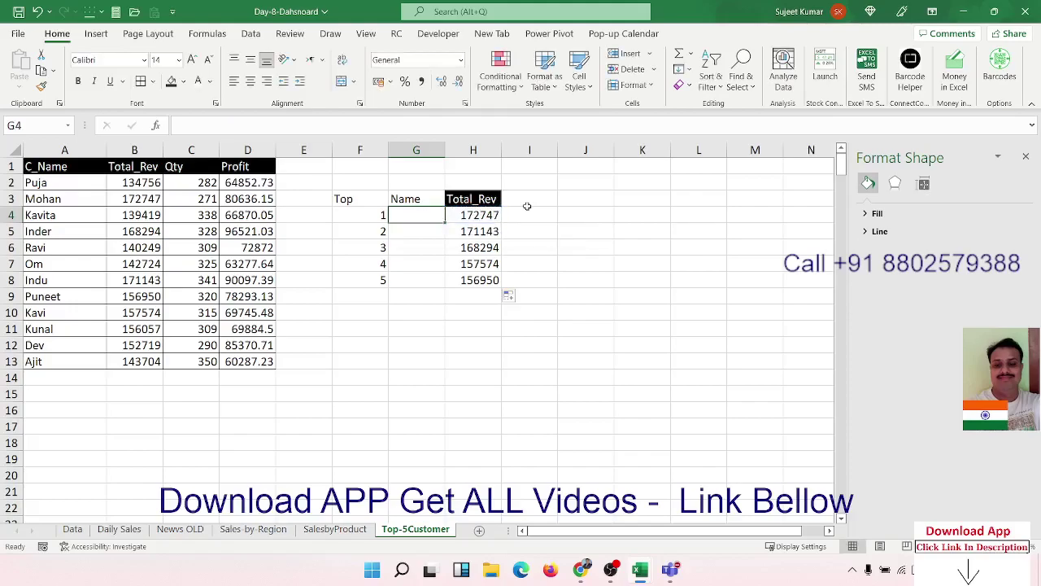
Step: Start =XLOOKUP in G4 with lookup value H4 and lookup range B2:B13
{"action": "type", "text": "=xl"}
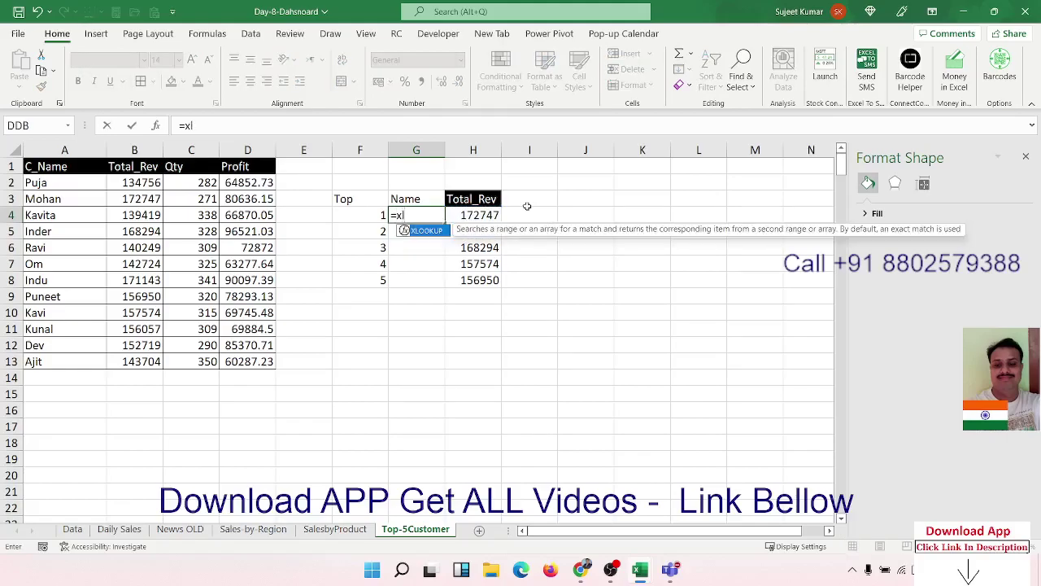
{"action": "key", "text": "Tab"}
{"action": "key", "text": "Right"}
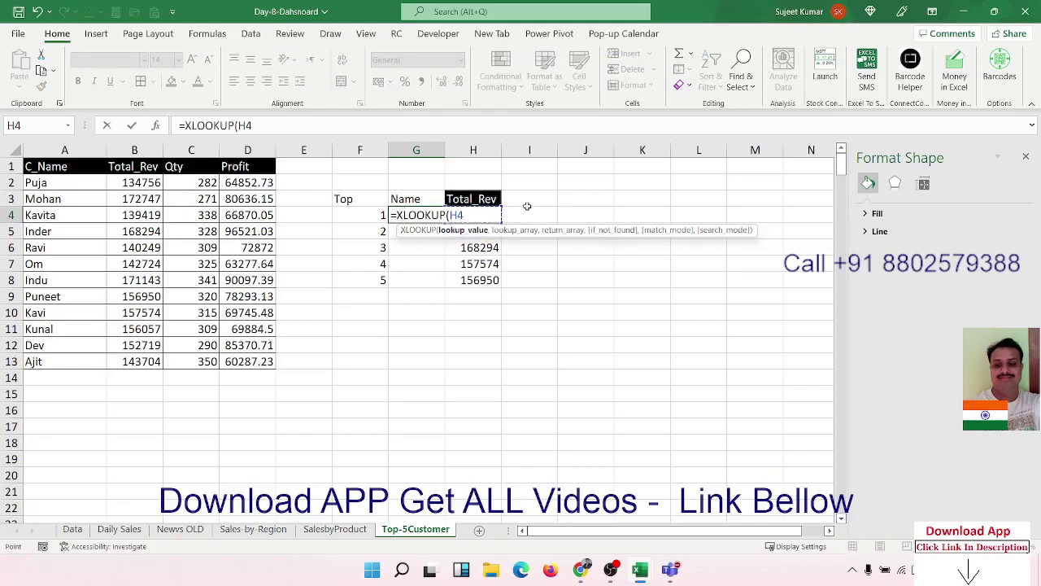
{"action": "type", "text": ","}
{"action": "key", "text": "Left"}
{"action": "key", "text": "Left"}
{"action": "key", "text": "Left"}
{"action": "key", "text": "Left"}
{"action": "key", "text": "Left"}
{"action": "key", "text": "Up"}
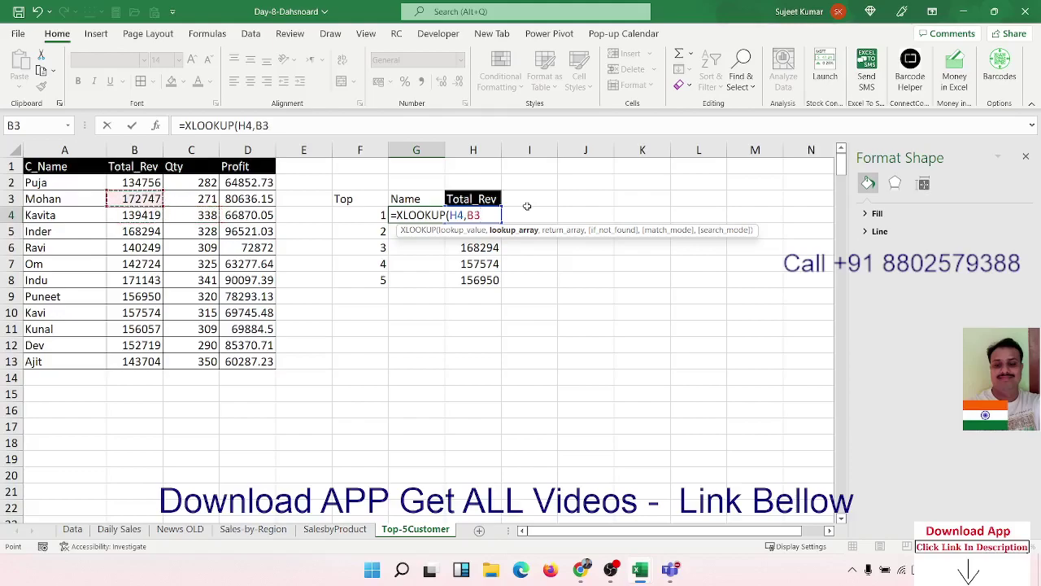
{"action": "key", "text": "Up"}
{"action": "key", "text": "ctrl+shift+Down"}
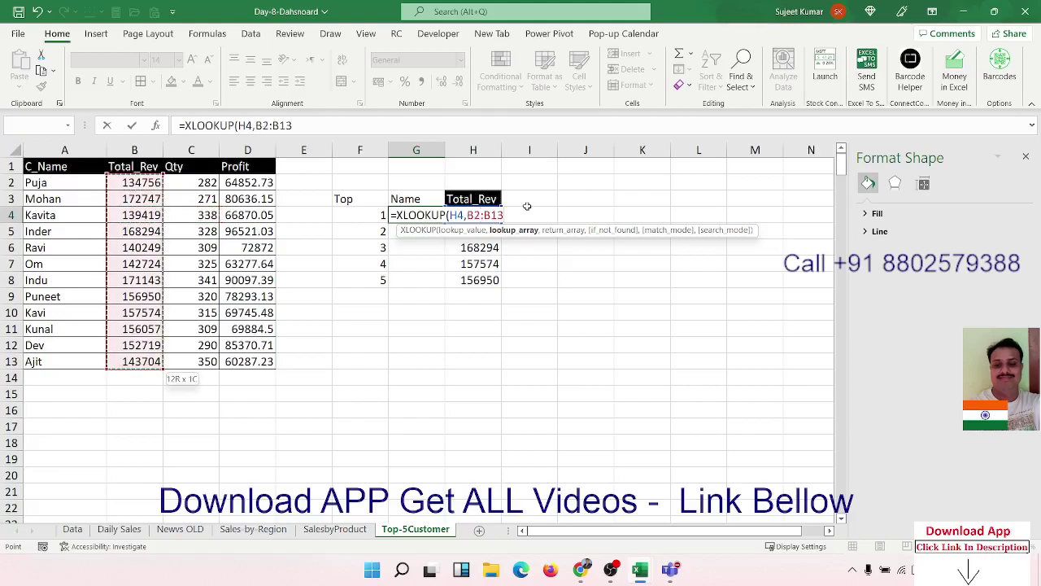
Step: Finish the XLOOKUP with return range A2:A13 so G4 shows Mohan
{"action": "type", "text": ","}
{"action": "key", "text": "Left"}
{"action": "key", "text": "Left"}
{"action": "key", "text": "Left"}
{"action": "key", "text": "Left"}
{"action": "key", "text": "Left"}
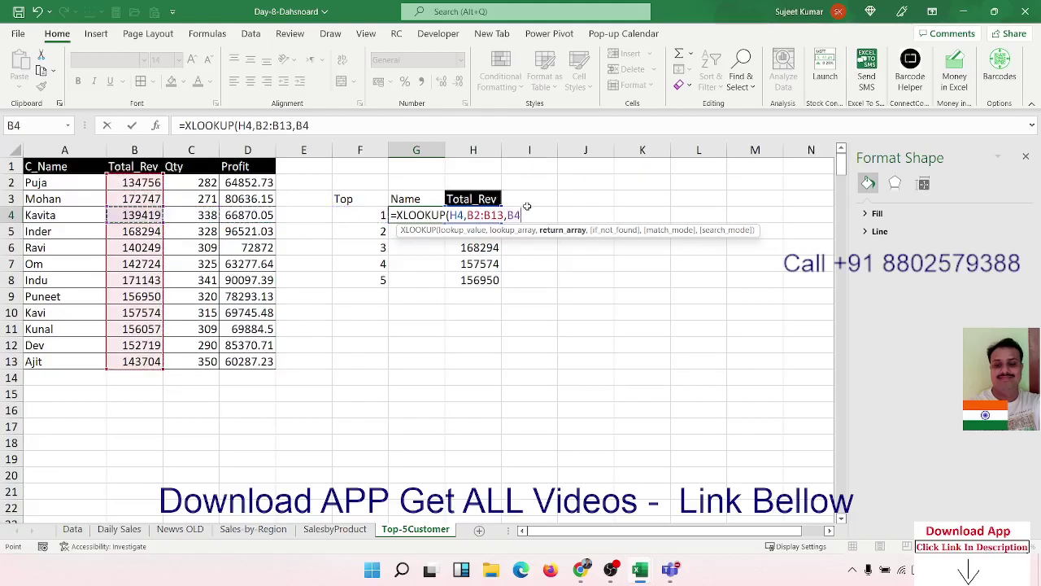
{"action": "key", "text": "Left"}
{"action": "key", "text": "Up"}
{"action": "key", "text": "Up"}
{"action": "key", "text": "ctrl+shift+Down"}
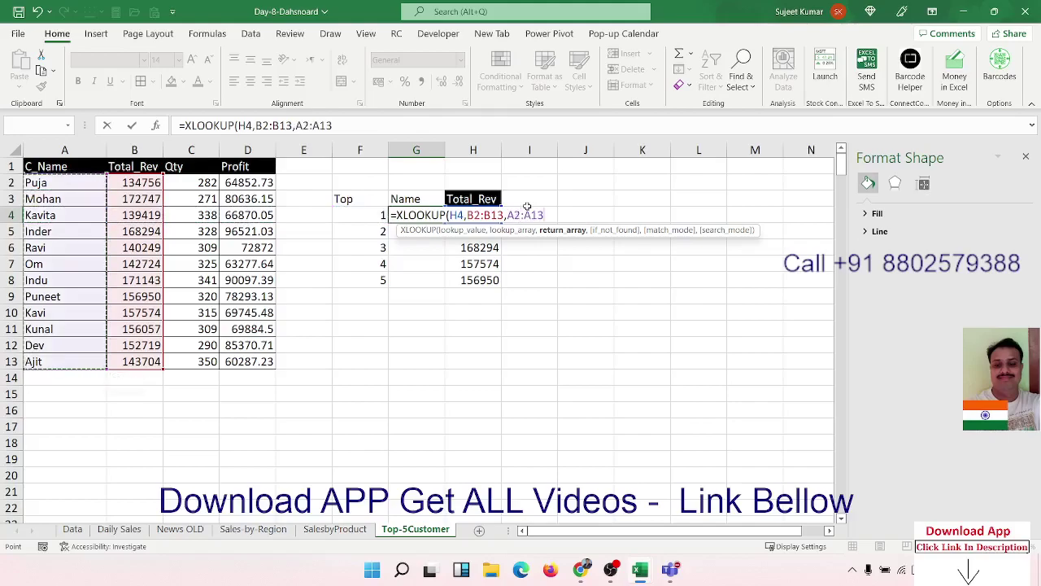
{"action": "key", "text": "Return"}
{"action": "key", "text": "Up"}
{"action": "key", "text": "Down"}
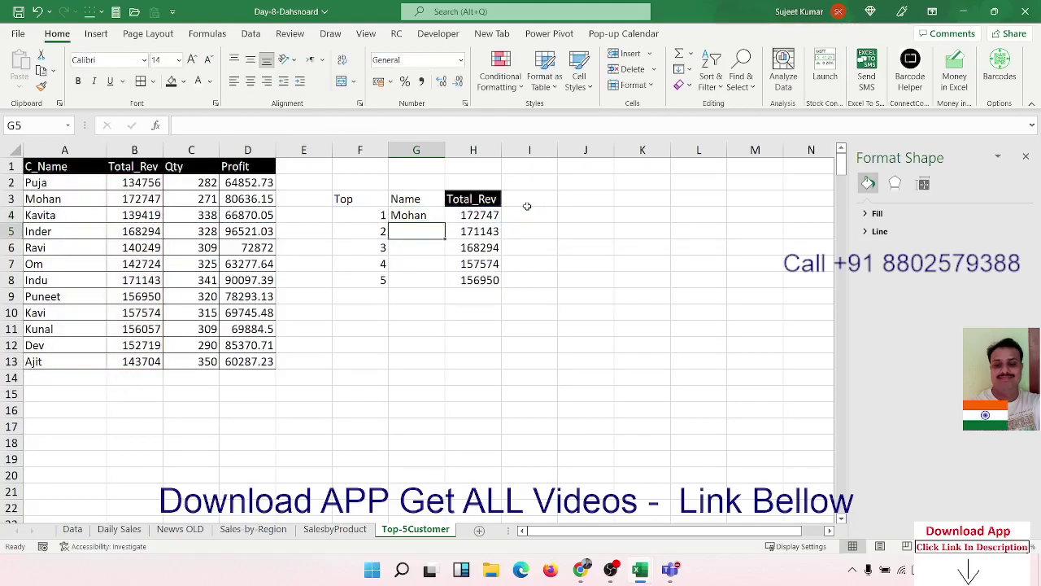
{"action": "type", "text": "=ma"}
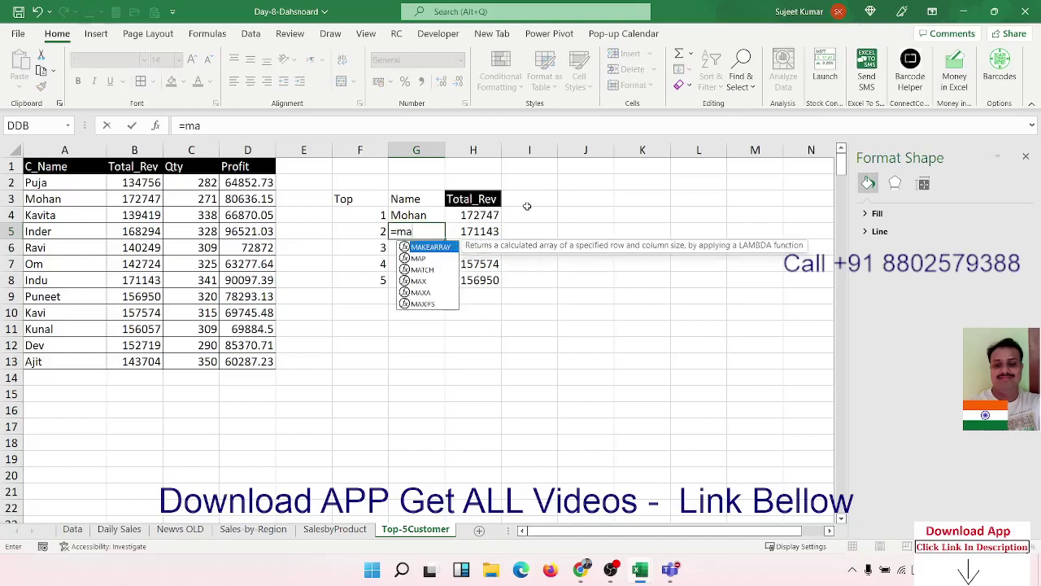
Step: Try a MATCH formula on H5 in G5, then cancel it
{"action": "key", "text": "Down"}
{"action": "key", "text": "Down"}
{"action": "key", "text": "Tab"}
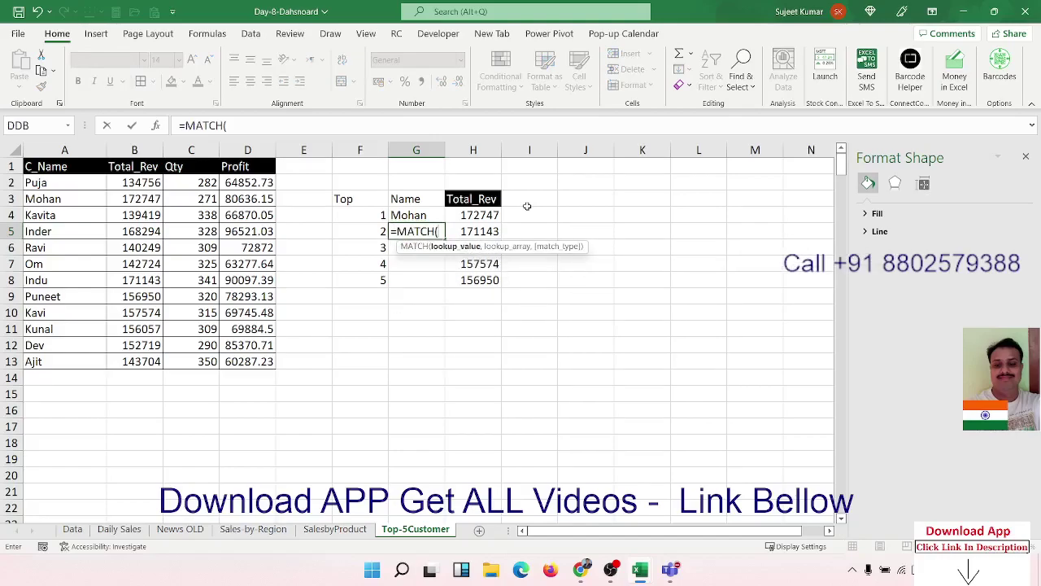
{"action": "type", "text": "H5"}
{"action": "key", "text": "Escape"}
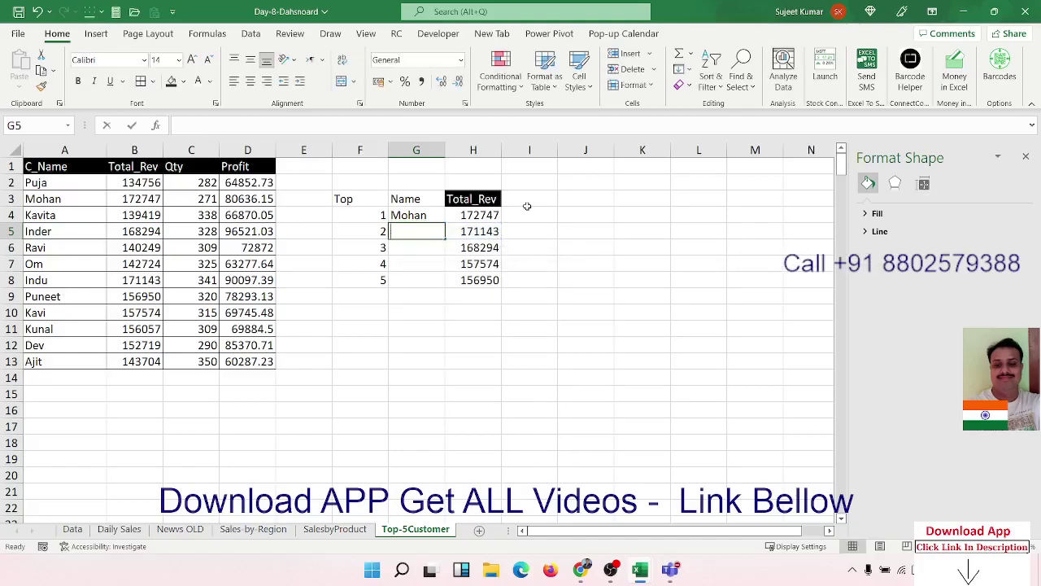
Step: Start =INDEX in G5 with the table range A1:D13
{"action": "type", "text": "=ind"}
{"action": "key", "text": "Tab"}
{"action": "key", "text": "Left"}
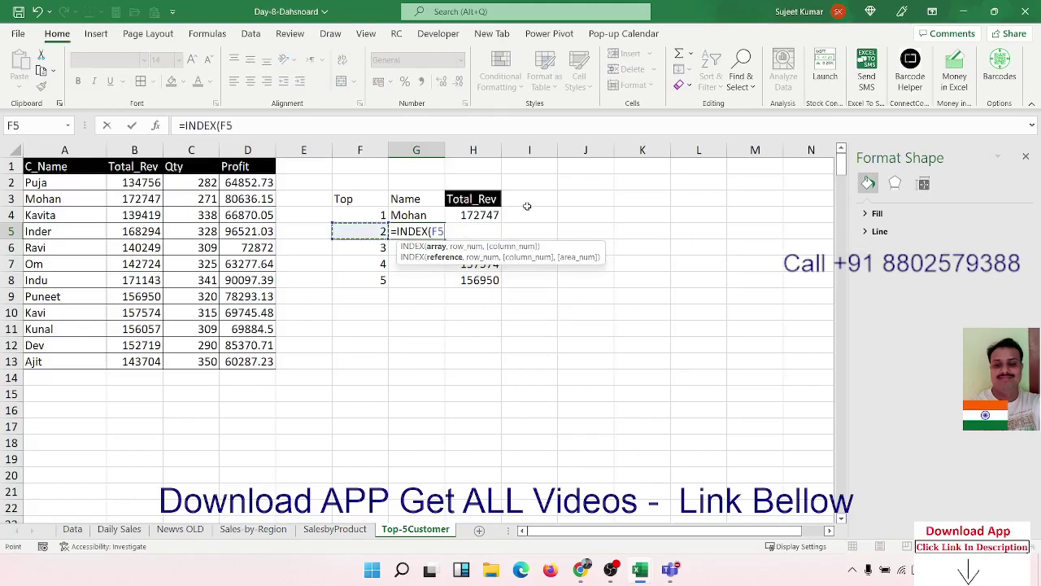
{"action": "key", "text": "Left"}
{"action": "key", "text": "Left"}
{"action": "key", "text": "Left"}
{"action": "key", "text": "Left"}
{"action": "key", "text": "Left"}
{"action": "key", "text": "Up"}
{"action": "key", "text": "Up"}
{"action": "key", "text": "Up"}
{"action": "key", "text": "shift+Right"}
{"action": "key", "text": "shift+Right"}
{"action": "key", "text": "shift+Right"}
{"action": "key", "text": "ctrl+shift+Down"}
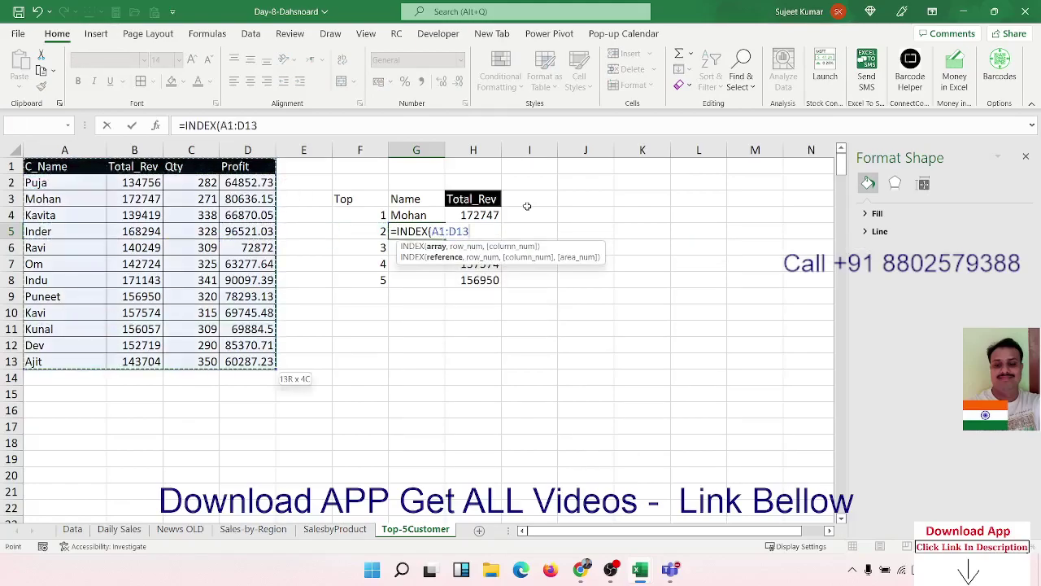
Step: Complete the formula as INDEX(A1:D13,MATCH(H5,B1:B13,0),1) and enter it
{"action": "type", "text": ",ma"}
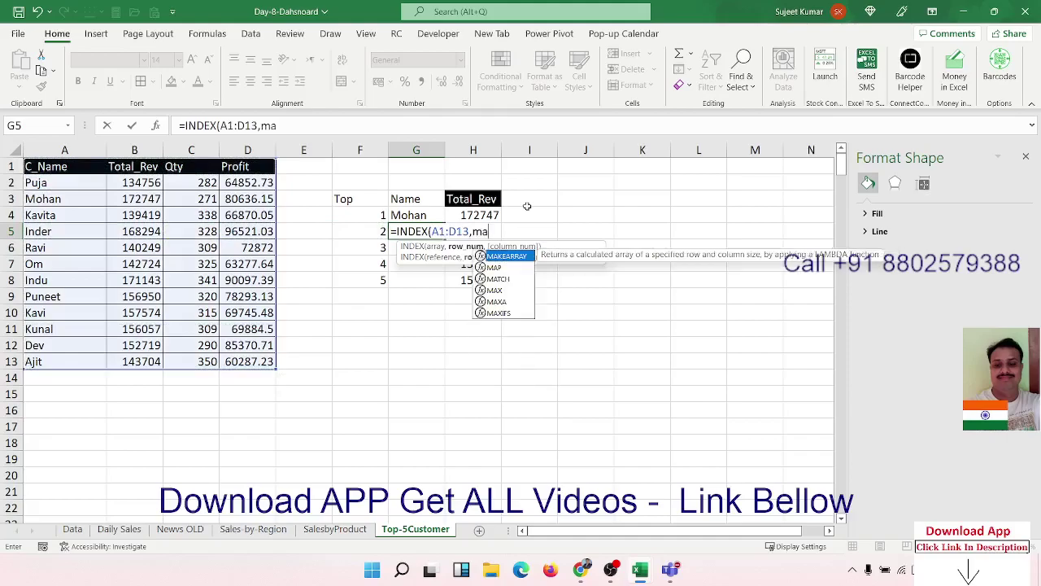
{"action": "type", "text": "t"}
{"action": "key", "text": "Tab"}
{"action": "key", "text": "Right"}
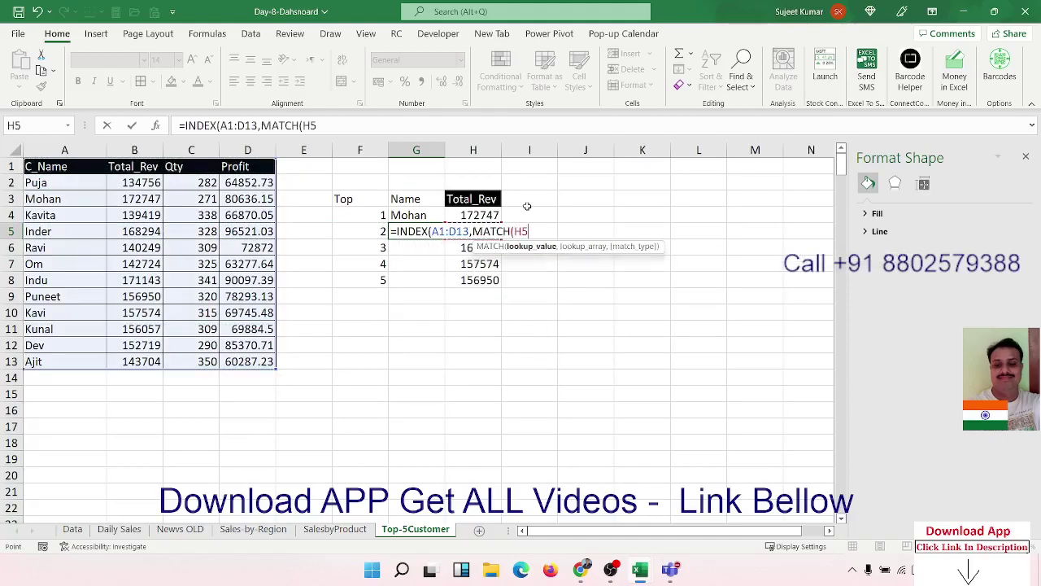
{"action": "type", "text": ","}
{"action": "key", "text": "Left"}
{"action": "key", "text": "Left"}
{"action": "key", "text": "Left"}
{"action": "key", "text": "Left"}
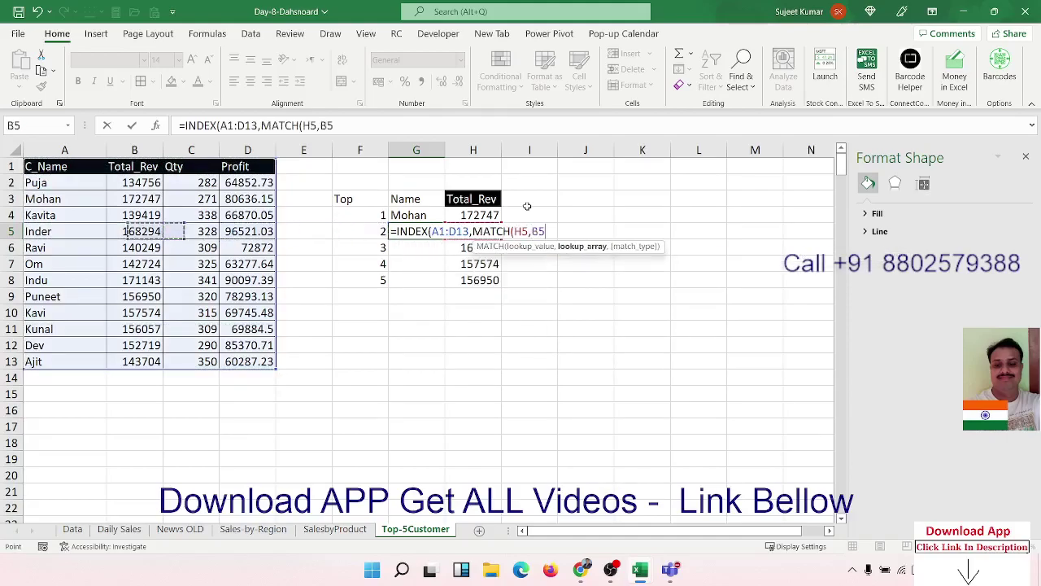
{"action": "key", "text": "Left"}
{"action": "key", "text": "Up"}
{"action": "key", "text": "Up"}
{"action": "key", "text": "Up"}
{"action": "key", "text": "ctrl+shift+Down"}
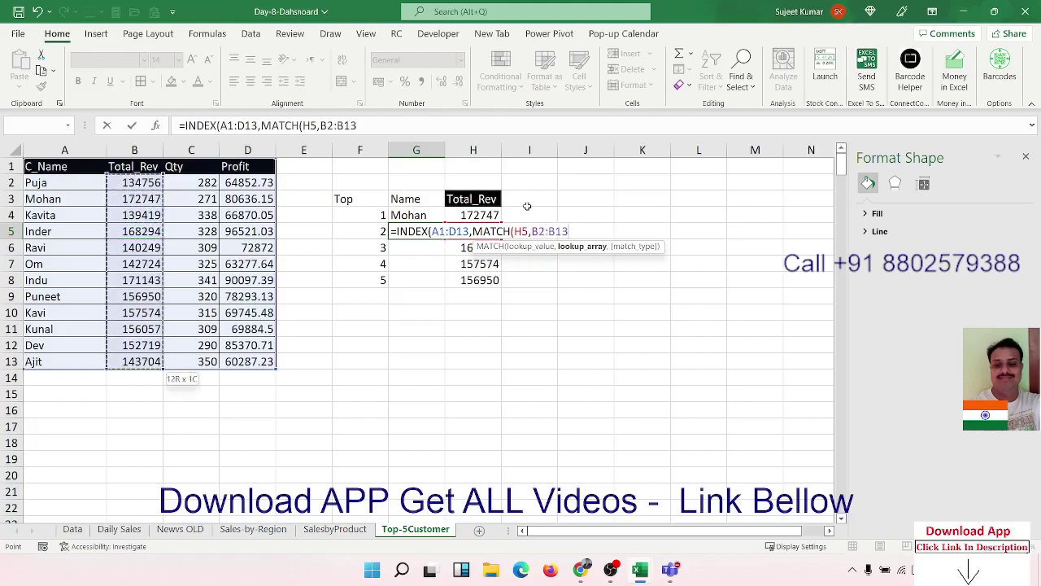
{"action": "key", "text": "Up"}
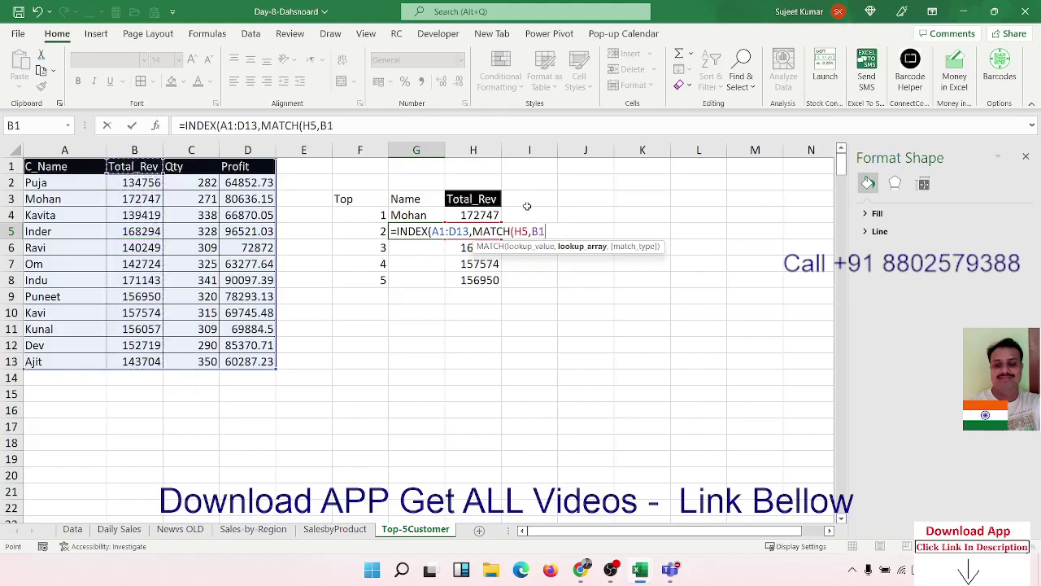
{"action": "key", "text": "ctrl+shift+Down"}
{"action": "type", "text": ":B13,"}
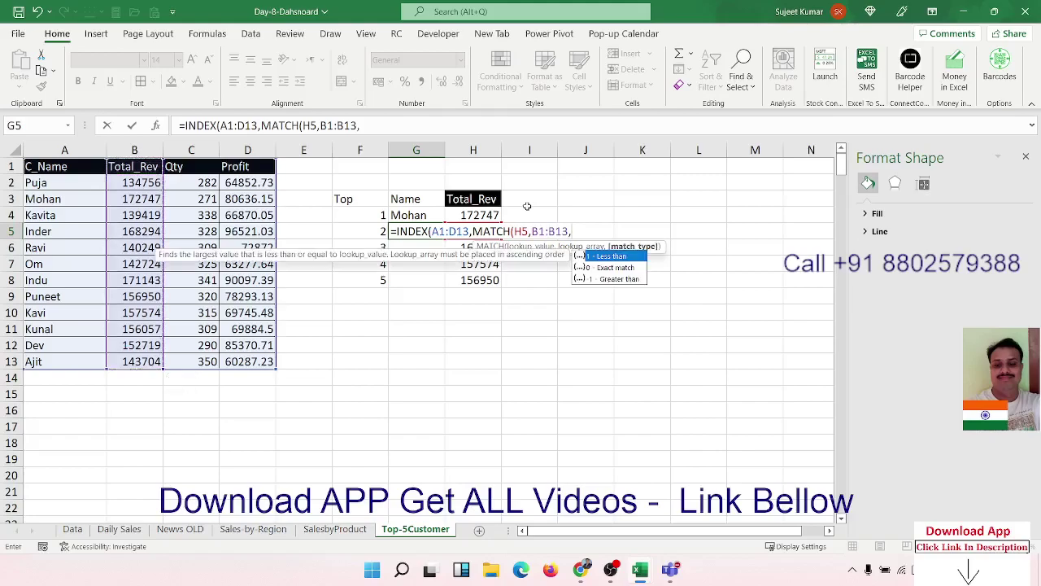
{"action": "type", "text": "0)"}
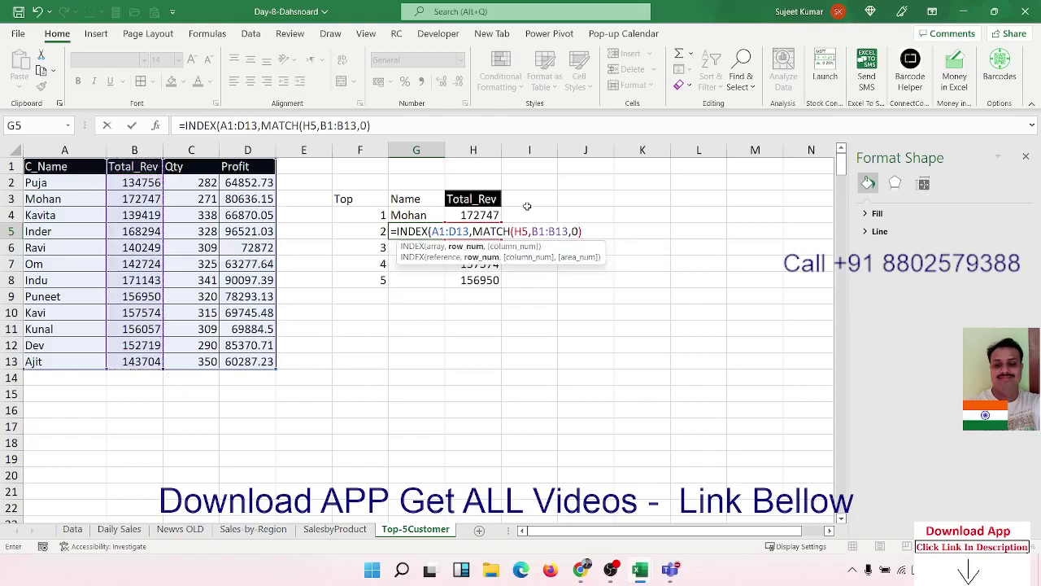
{"action": "type", "text": ",1"}
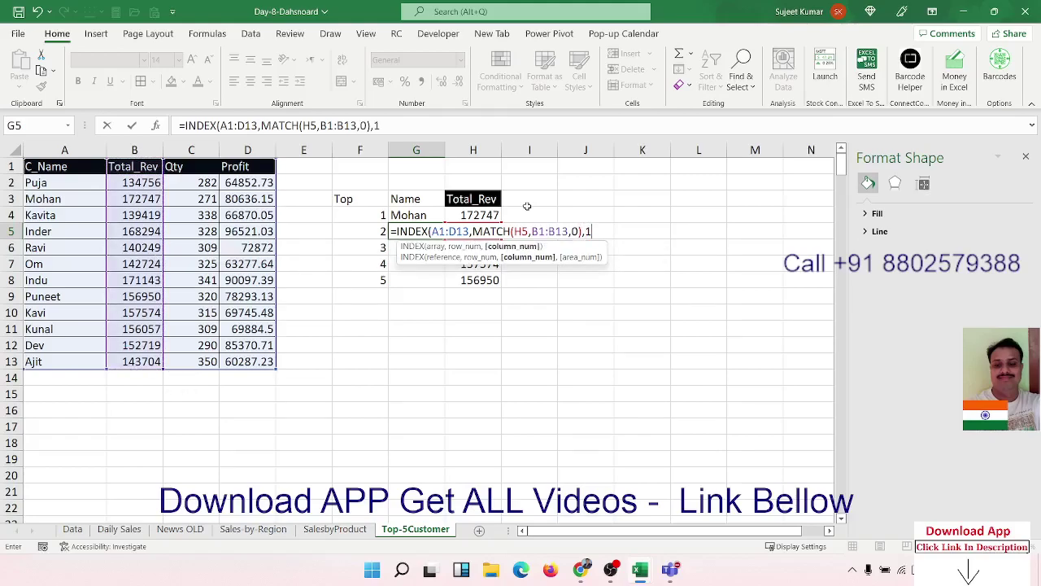
{"action": "type", "text": ")"}
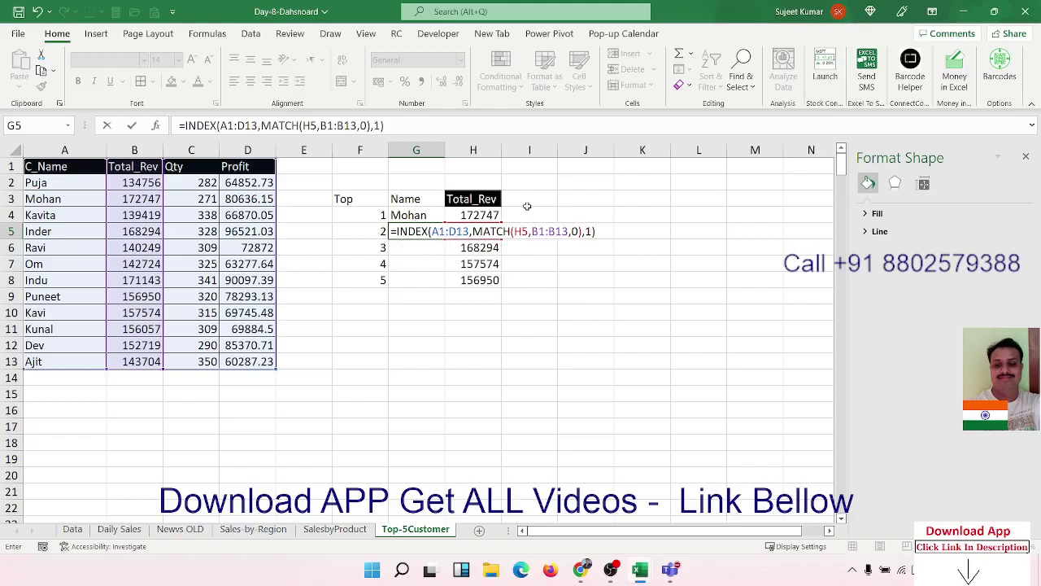
{"action": "key", "text": "Return"}
Step: Make the G5 references absolute: $A$1:$D$13 and $B$1:$B$13
{"action": "key", "text": "Up"}
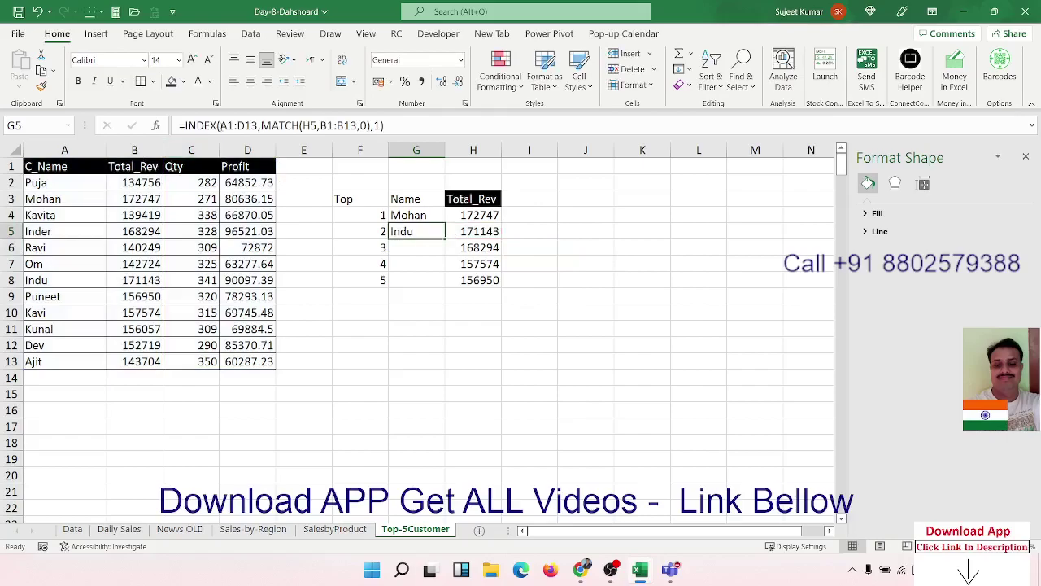
{"action": "left_click", "coordinate": [223, 125]}
{"action": "key", "text": "F4"}
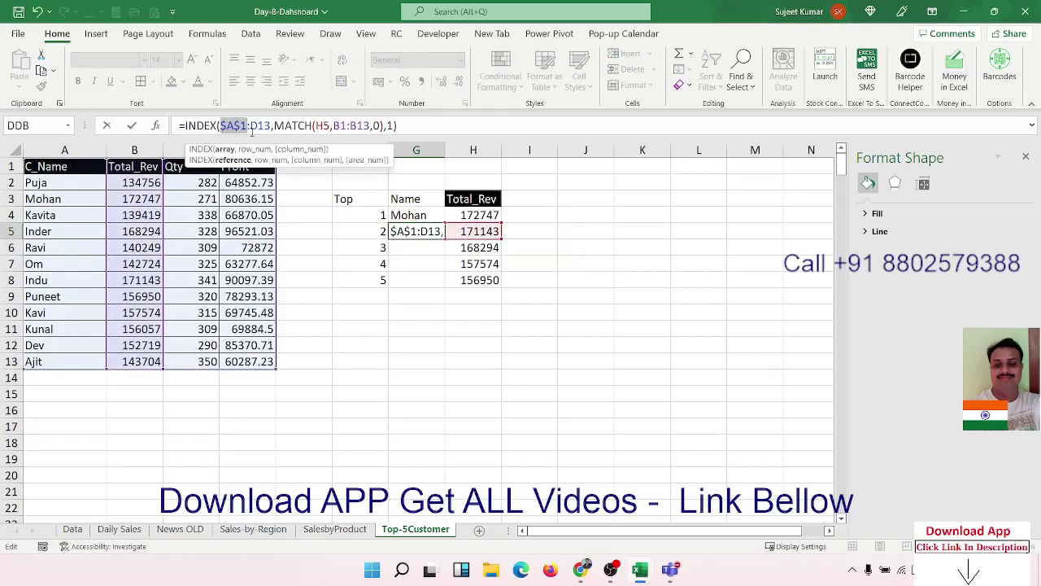
{"action": "left_click", "coordinate": [255, 126]}
{"action": "key", "text": "F4"}
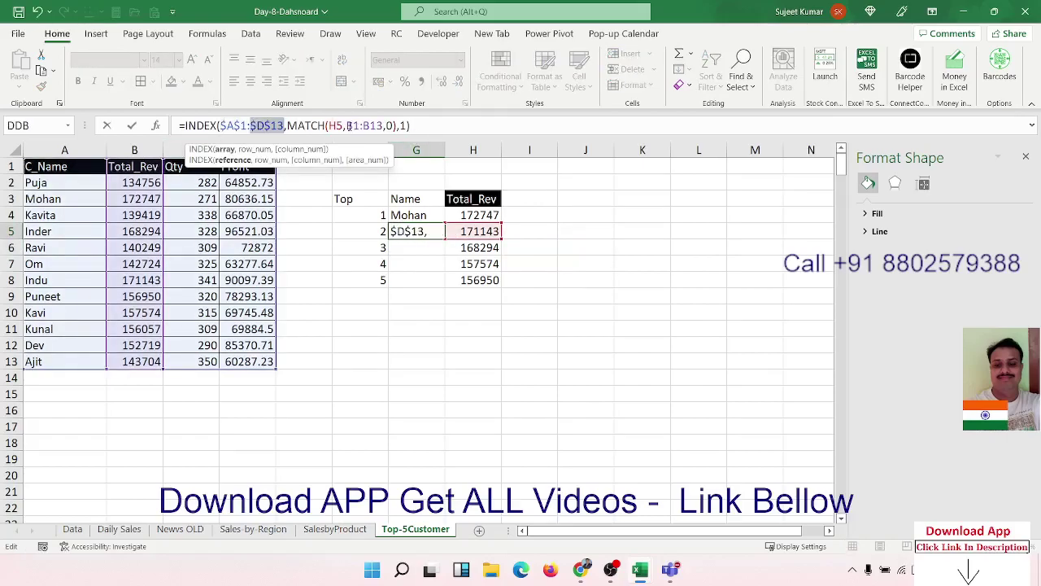
{"action": "left_click", "coordinate": [350, 125]}
{"action": "key", "text": "F4"}
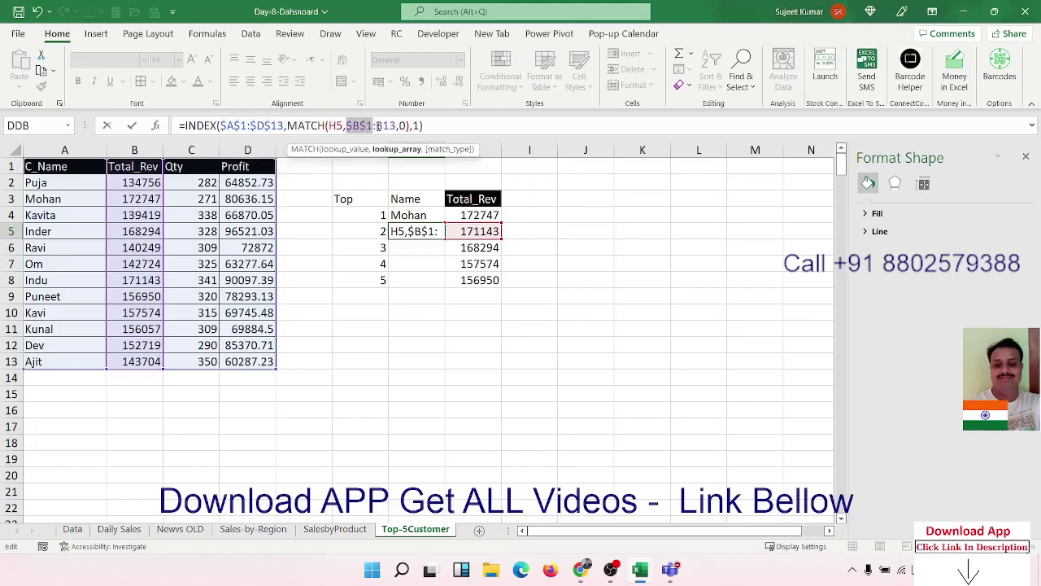
{"action": "left_click", "coordinate": [379, 126]}
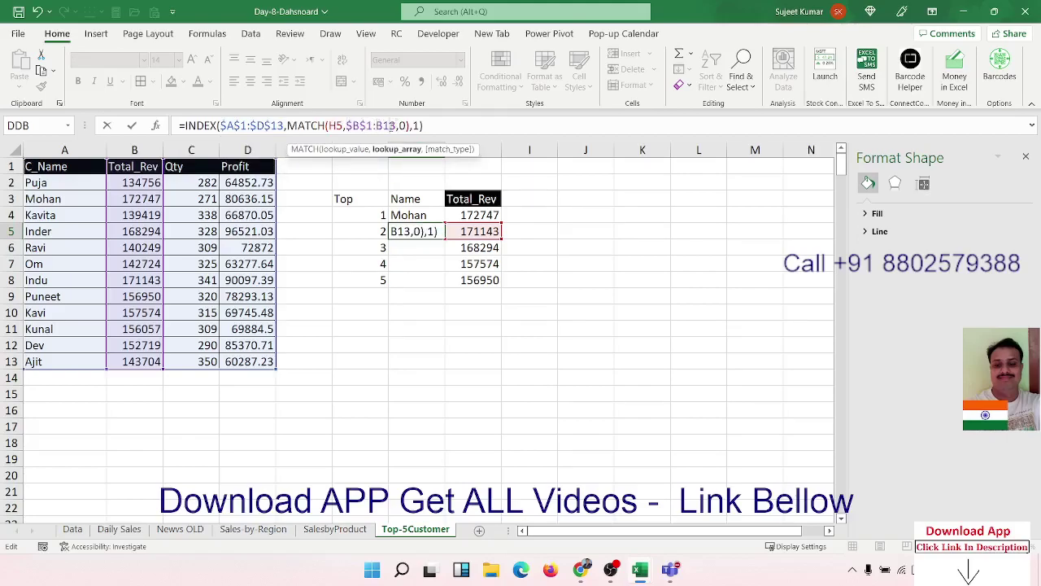
{"action": "key", "text": "F4"}
{"action": "key", "text": "Return"}
Step: Fill the G5 formula down to G8 and select the table F3:H8
{"action": "left_click", "coordinate": [429, 231]}
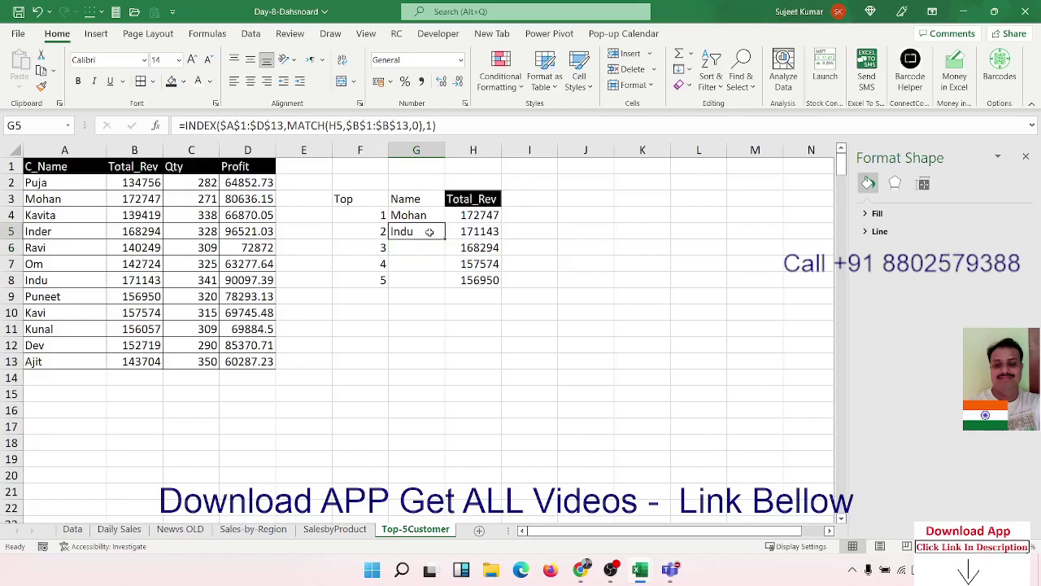
{"action": "double_click", "coordinate": [445, 238]}
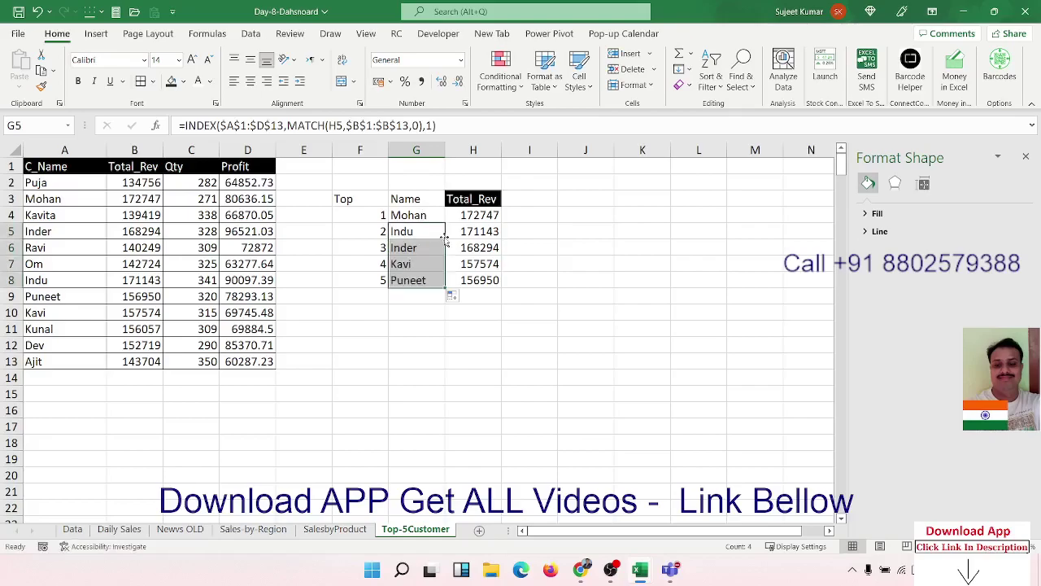
{"action": "left_click_drag", "start_coordinate": [379, 202], "coordinate": [478, 276]}
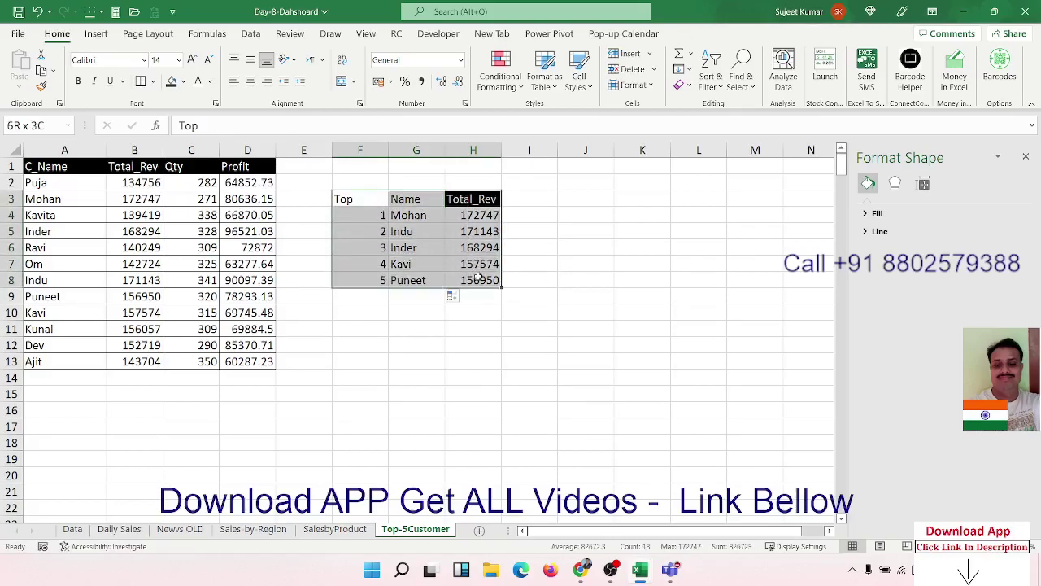
Step: Add borders to the Top 5 table F3:H8
{"action": "left_click", "coordinate": [152, 83]}
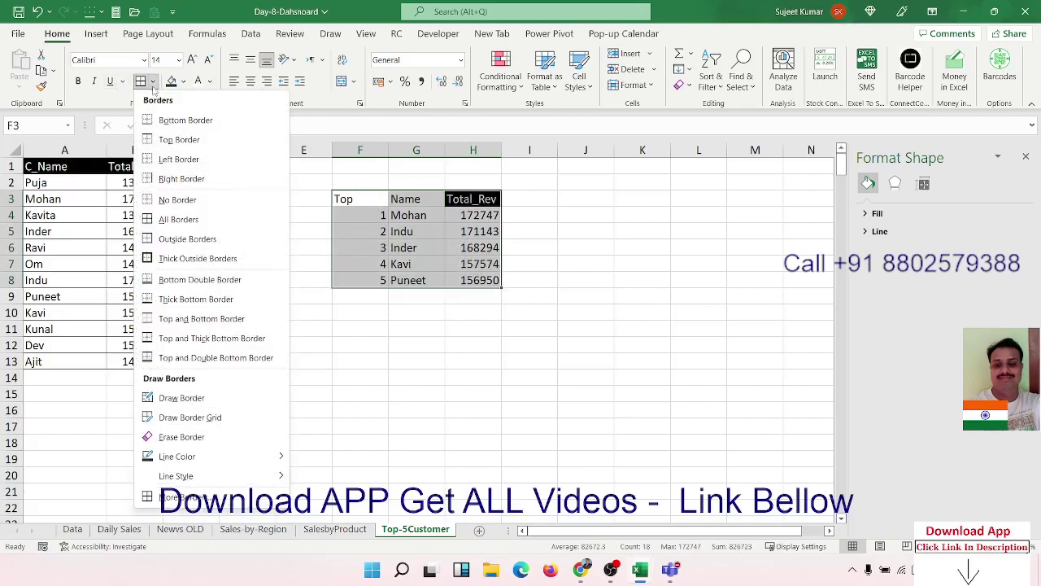
{"action": "left_click", "coordinate": [178, 219]}
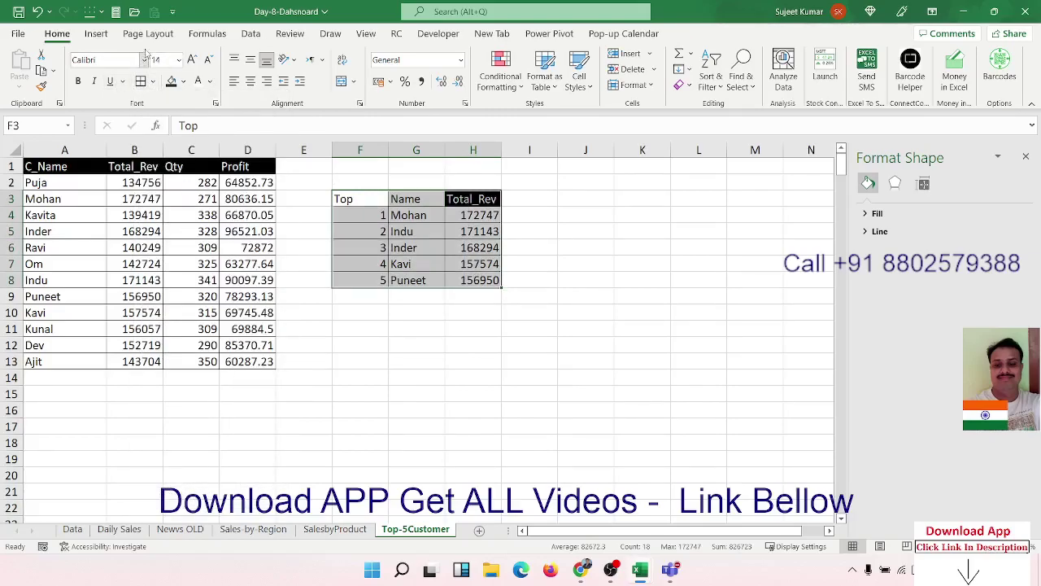
{"action": "left_click", "coordinate": [96, 33]}
{"action": "left_click", "coordinate": [473, 360]}
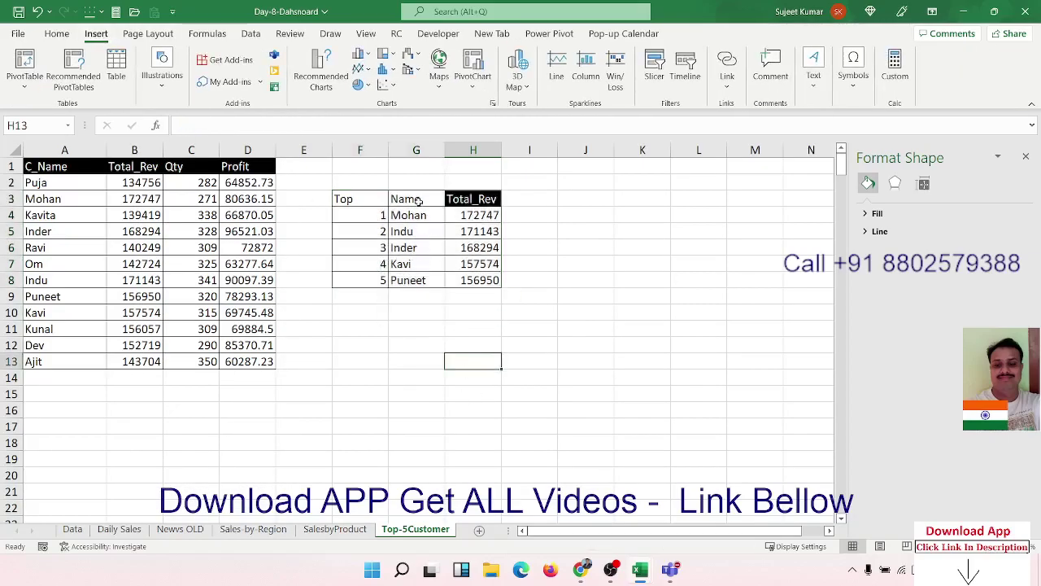
Step: Insert a 2-D clustered bar chart of names and revenues G3:H8
{"action": "left_click_drag", "start_coordinate": [418, 201], "coordinate": [488, 280]}
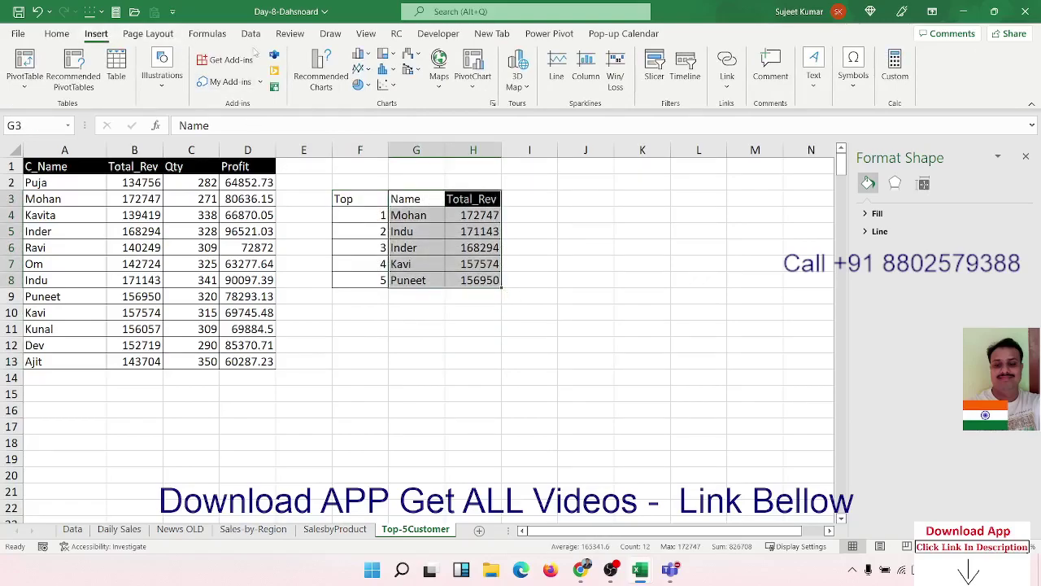
{"action": "left_click", "coordinate": [391, 72]}
{"action": "left_click", "coordinate": [384, 57]}
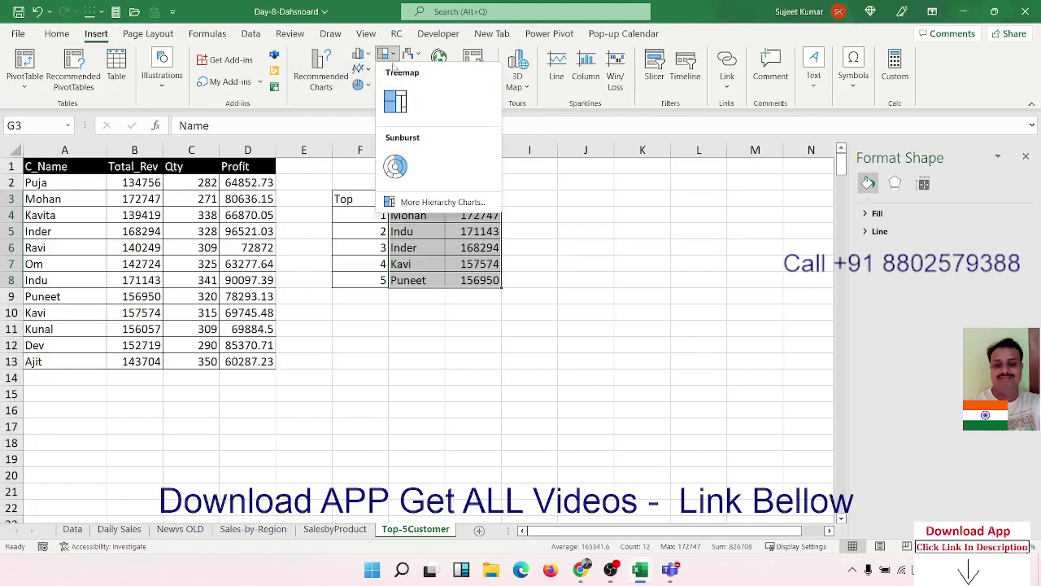
{"action": "left_click", "coordinate": [362, 55]}
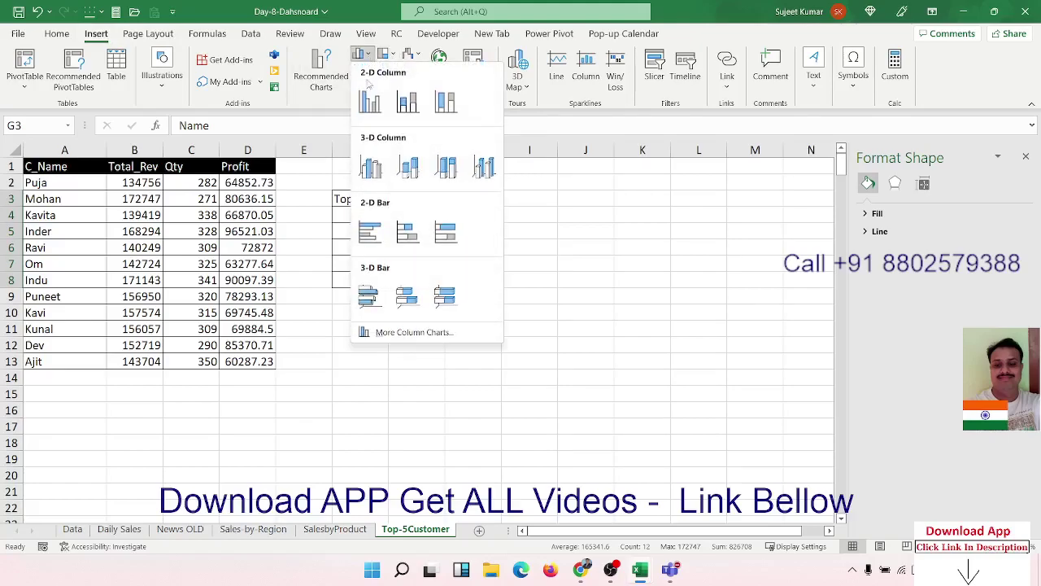
{"action": "left_click", "coordinate": [370, 229]}
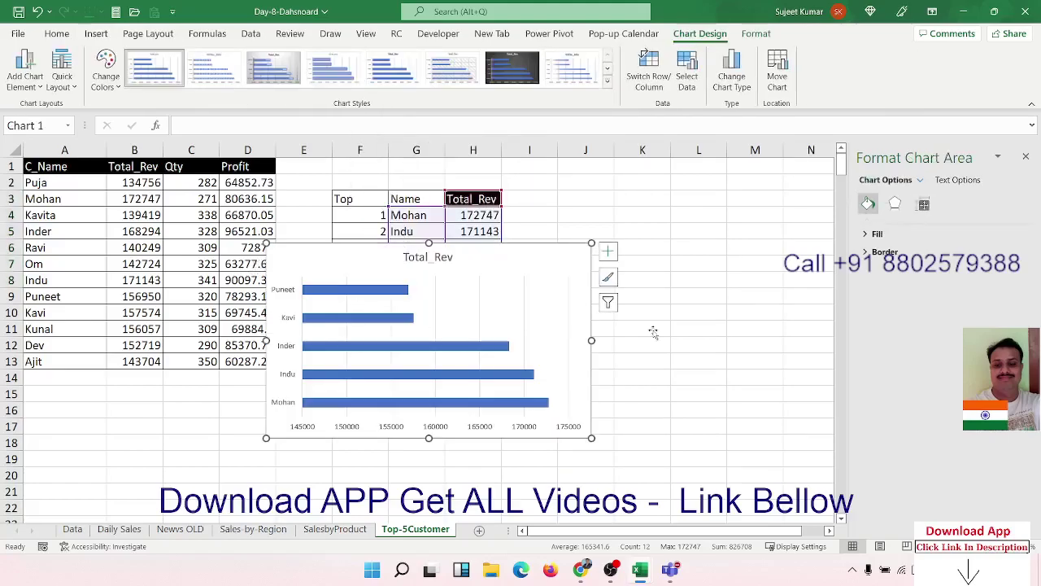
{"action": "left_click", "coordinate": [1025, 157]}
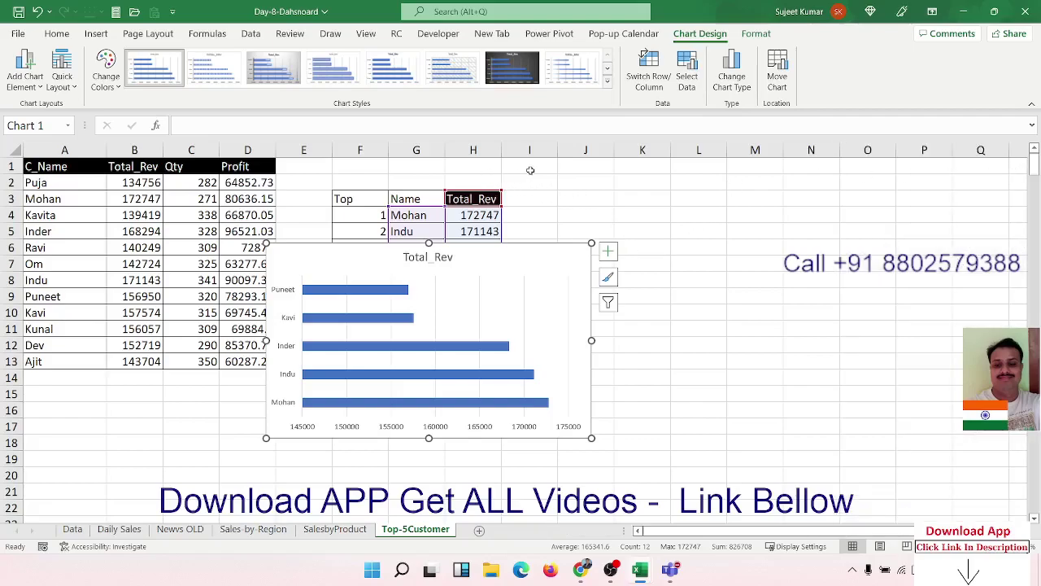
Step: Merge and centre I1:K1 and enter the heading 'Top 5 Customer'
{"action": "left_click_drag", "start_coordinate": [529, 170], "coordinate": [643, 167]}
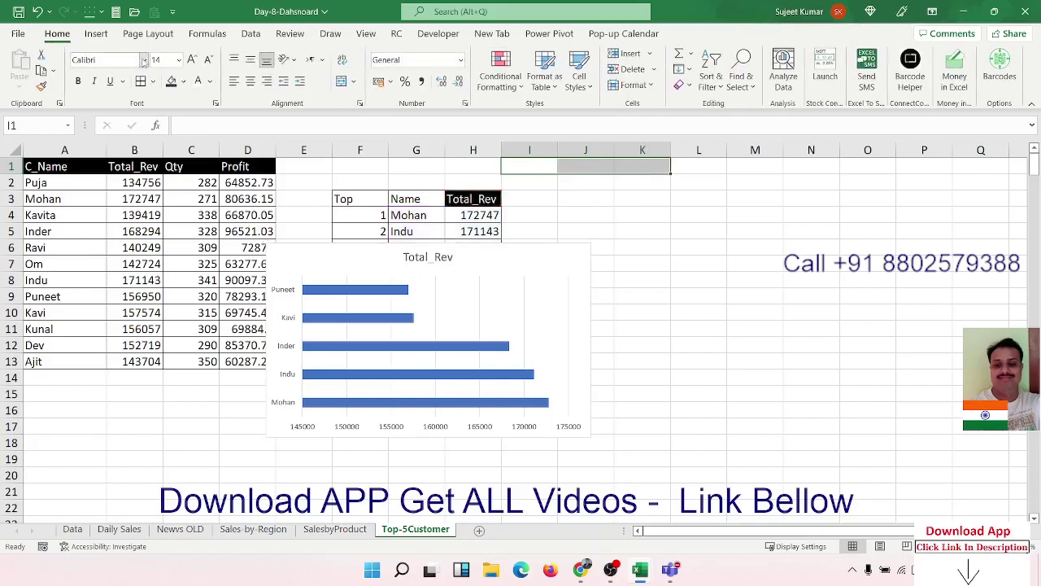
{"action": "left_click", "coordinate": [343, 82]}
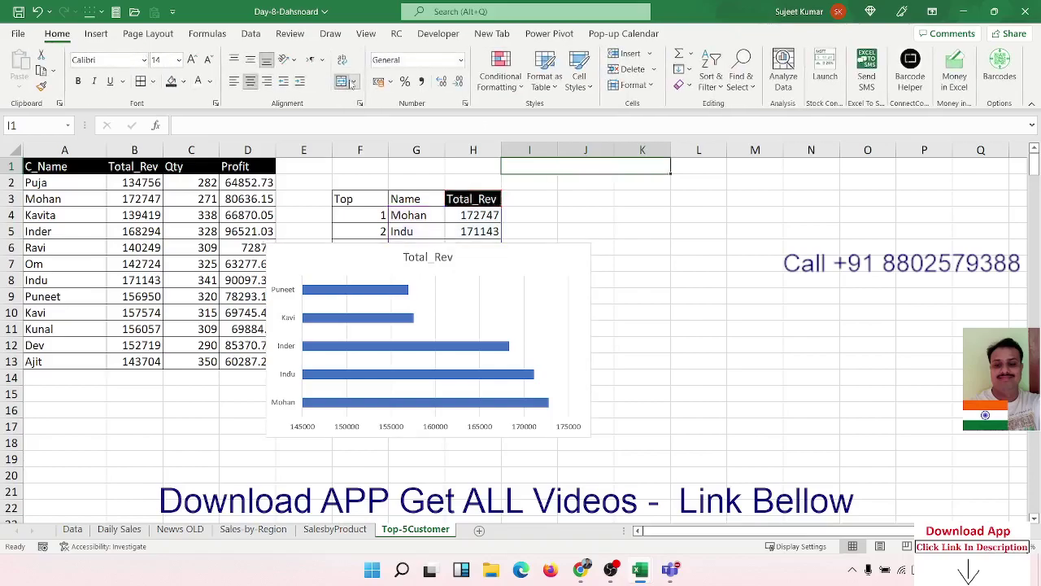
{"action": "type", "text": "Top"}
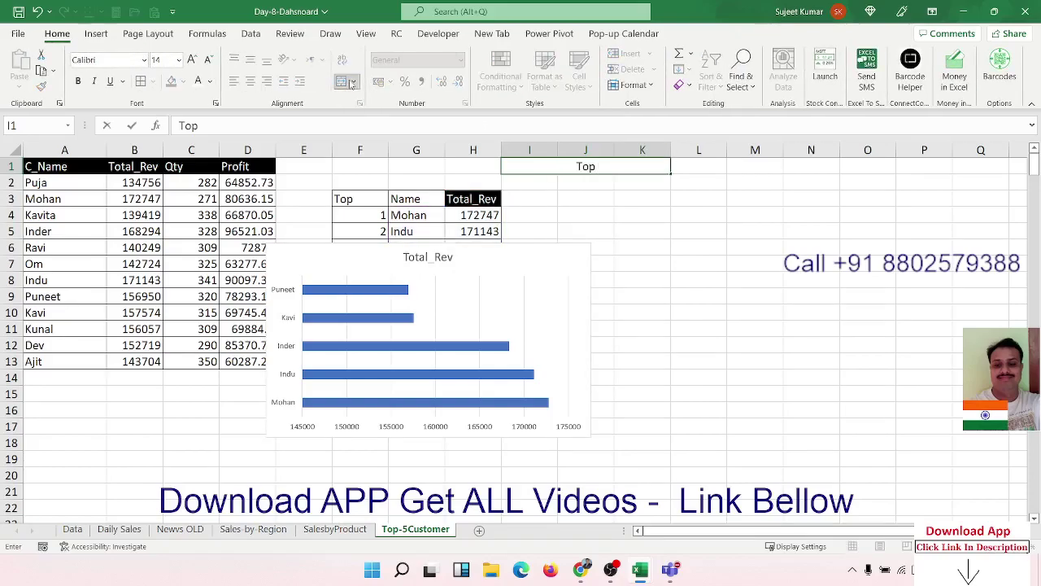
{"action": "type", "text": " 5"}
{"action": "type", "text": " Cus"}
{"action": "type", "text": "tomer"}
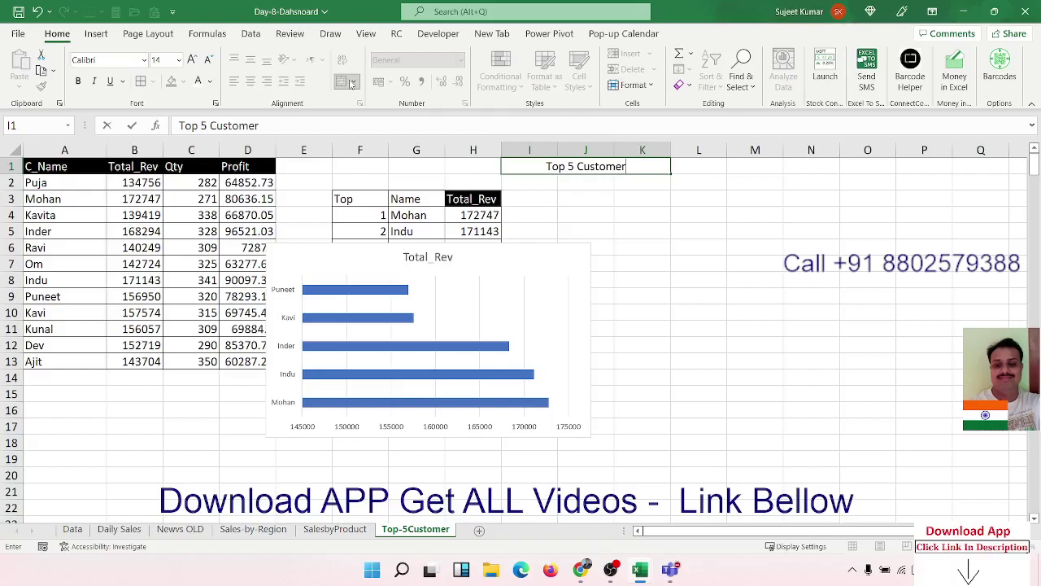
{"action": "key", "text": "Return"}
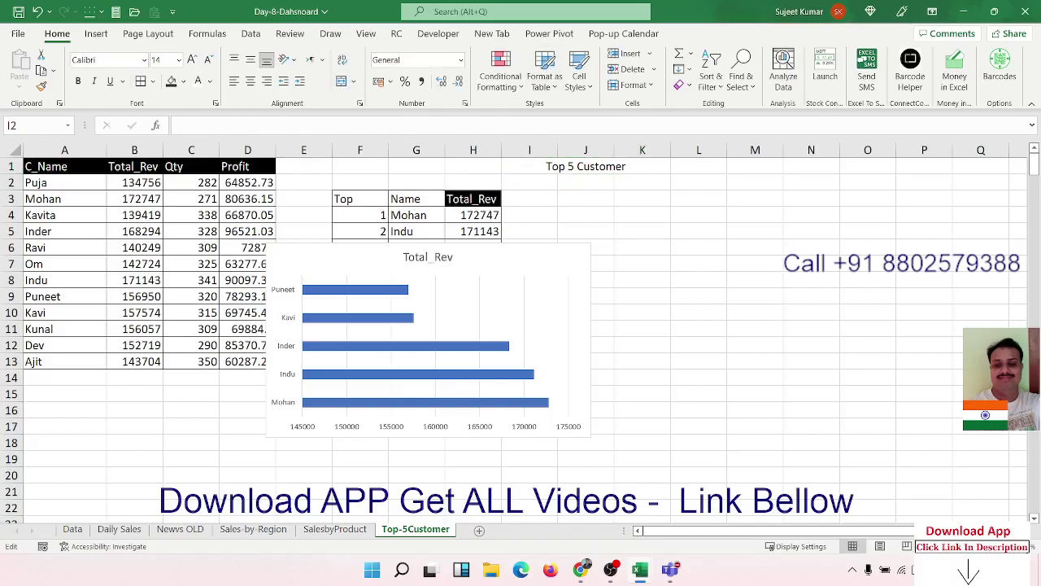
{"action": "key", "text": "Escape"}
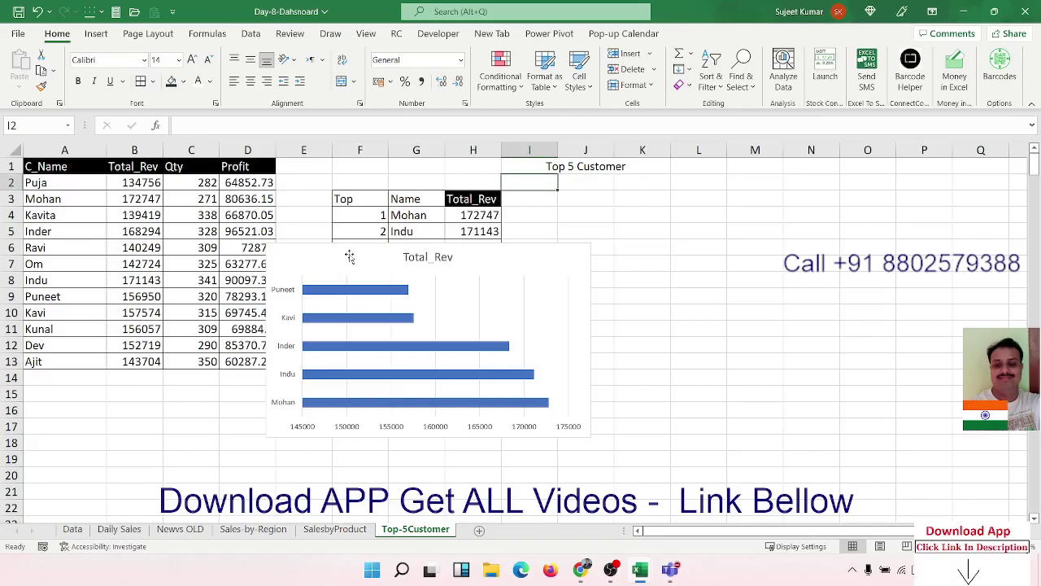
Step: Move the Total_Rev chart under the heading and stretch it across columns E to P
{"action": "left_click_drag", "start_coordinate": [349, 256], "coordinate": [391, 186]}
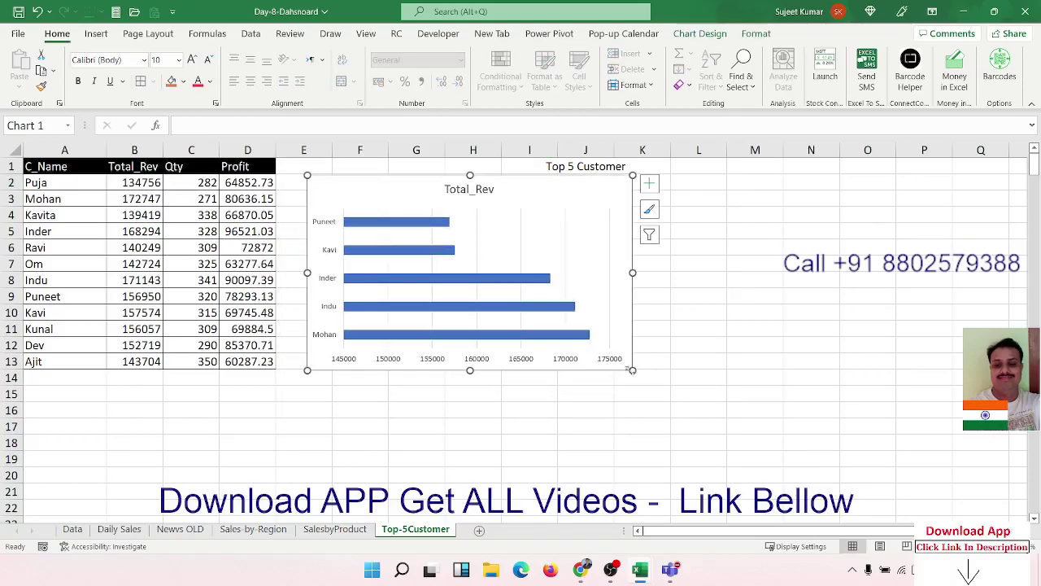
{"action": "left_click_drag", "start_coordinate": [632, 370], "coordinate": [934, 515]}
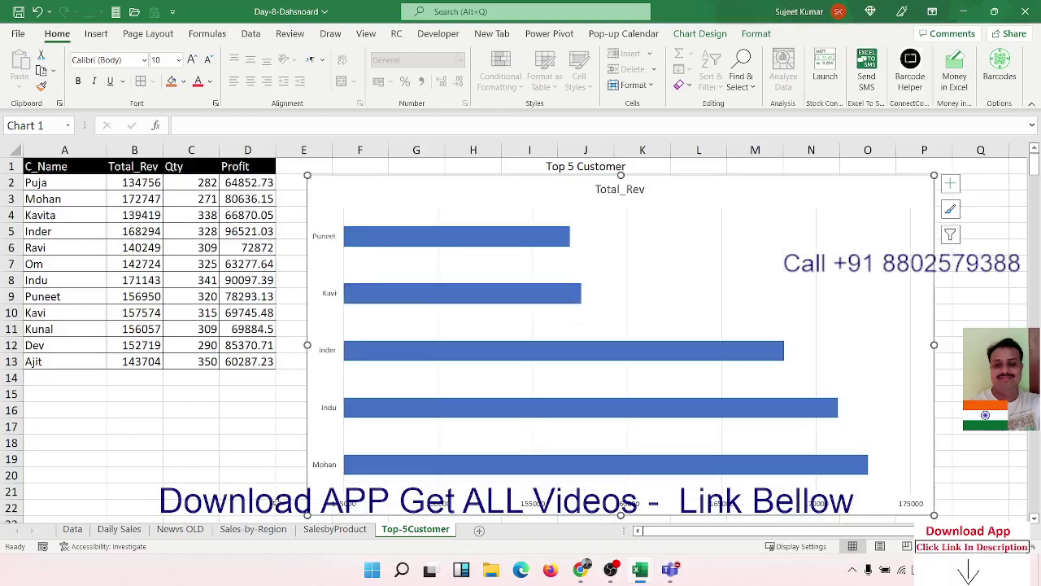
{"action": "left_click_drag", "start_coordinate": [306, 514], "coordinate": [303, 517]}
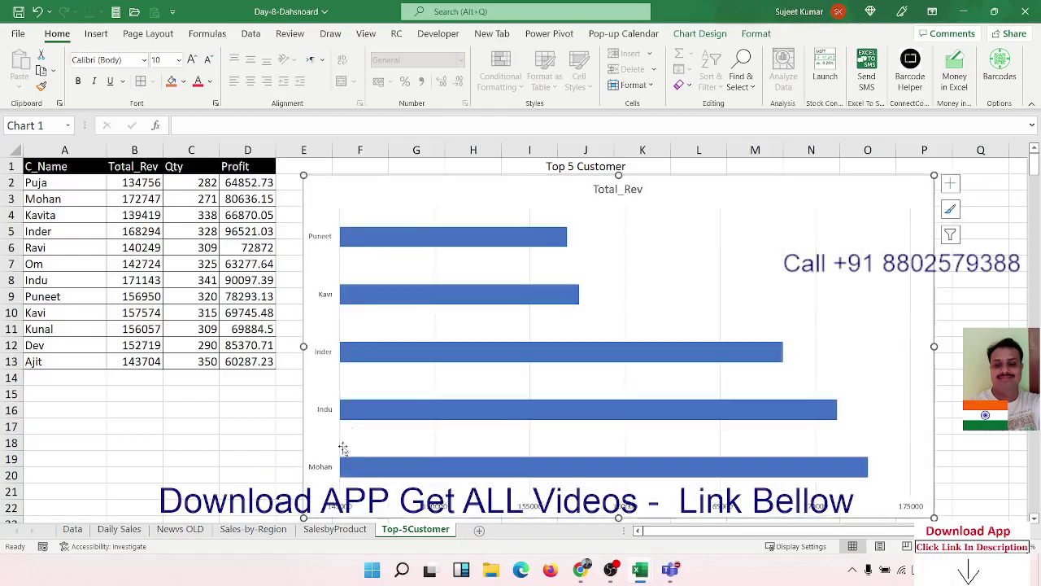
{"action": "left_click", "coordinate": [772, 15]}
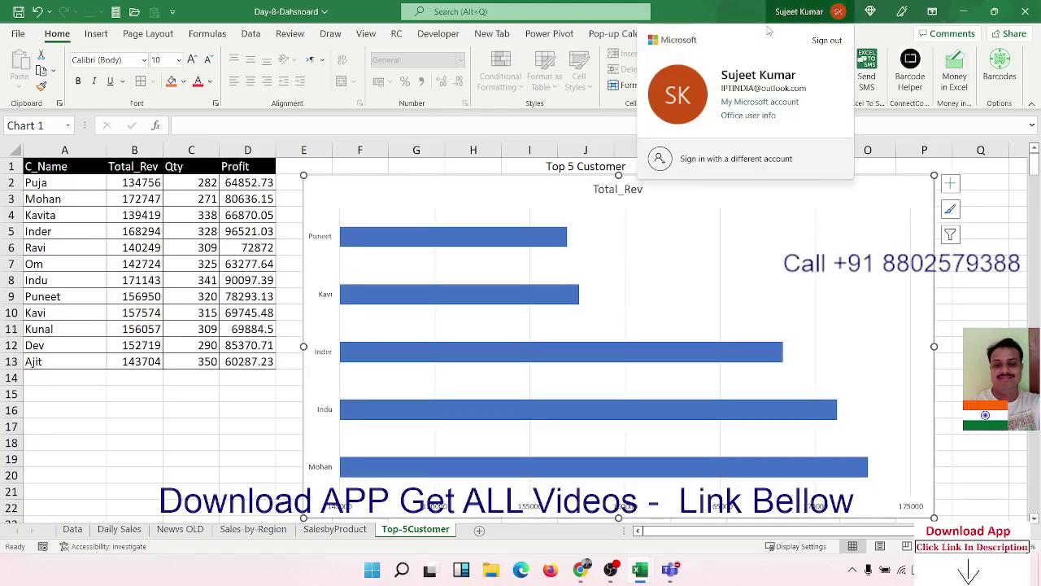
{"action": "key", "text": "Escape"}
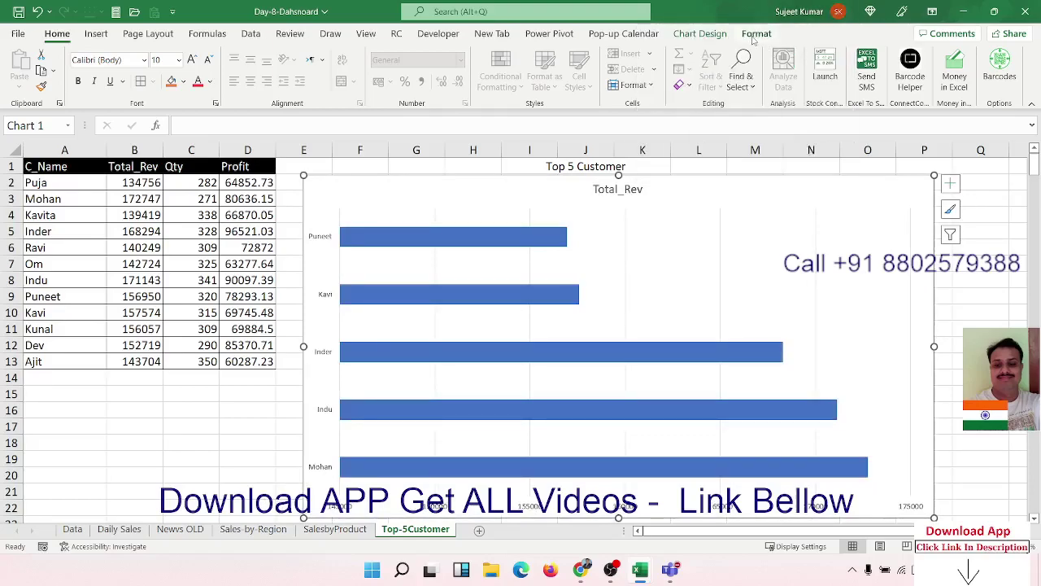
{"action": "left_click", "coordinate": [706, 33]}
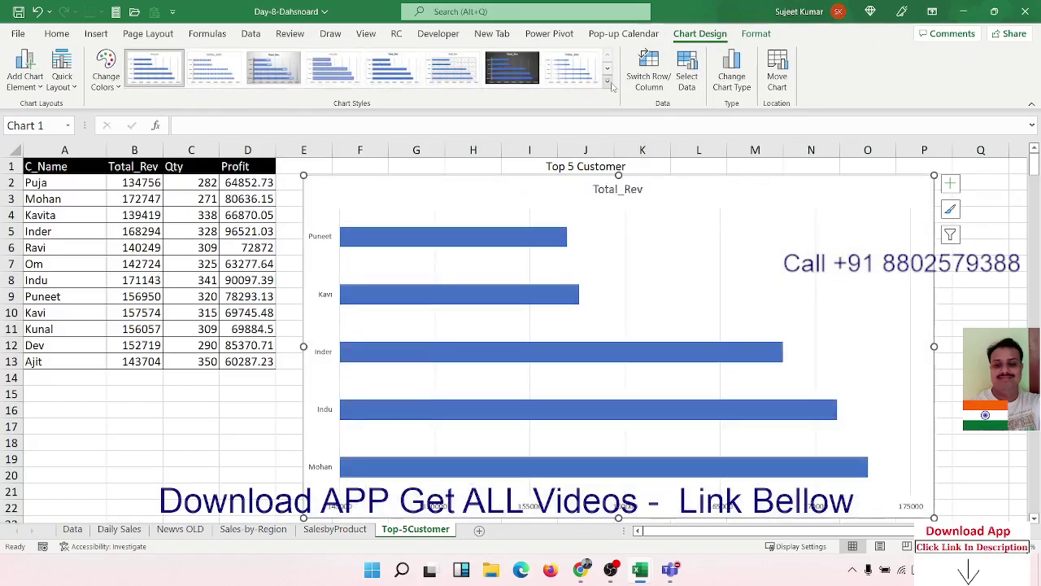
Step: Apply the blue hatched chart style and reduce the gap width to thicken the bars
{"action": "left_click", "coordinate": [607, 82]}
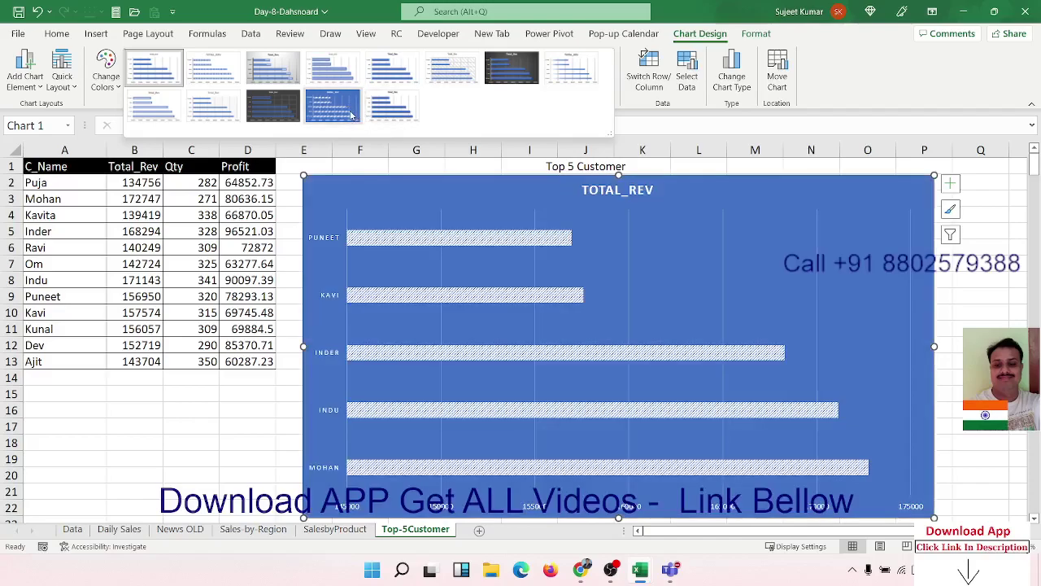
{"action": "left_click", "coordinate": [351, 115]}
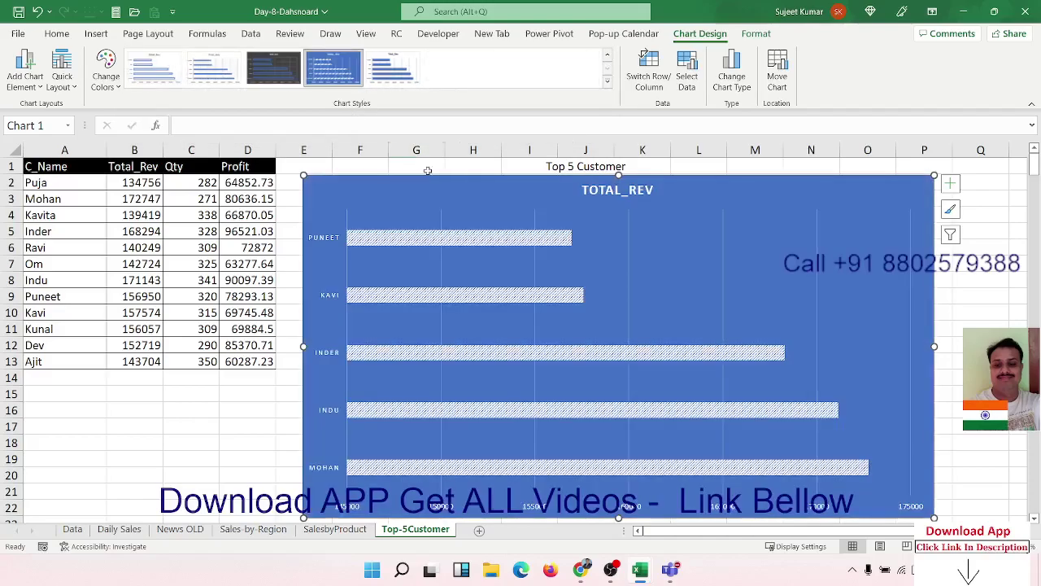
{"action": "right_click", "coordinate": [450, 241]}
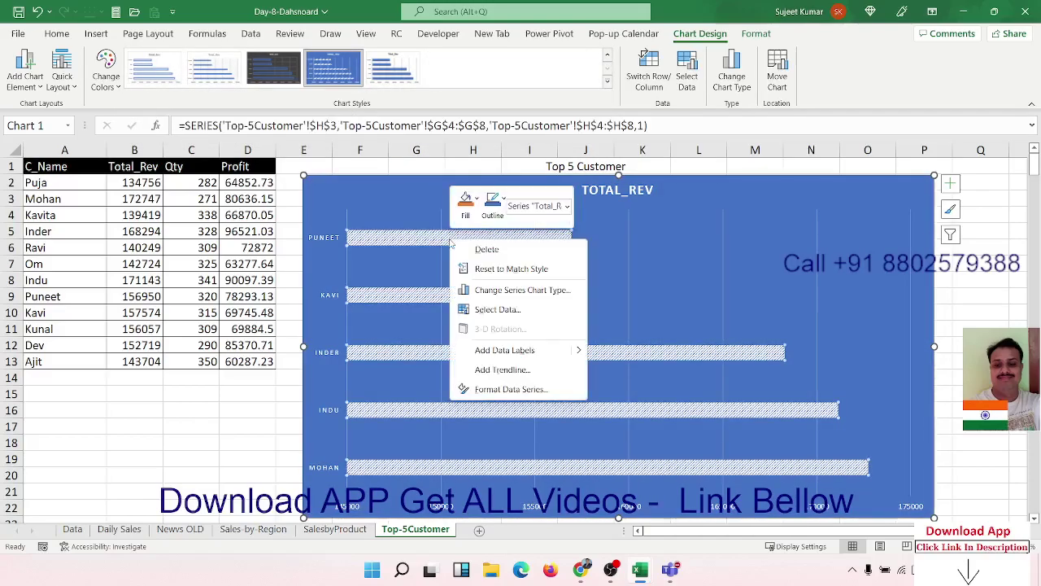
{"action": "left_click", "coordinate": [497, 399]}
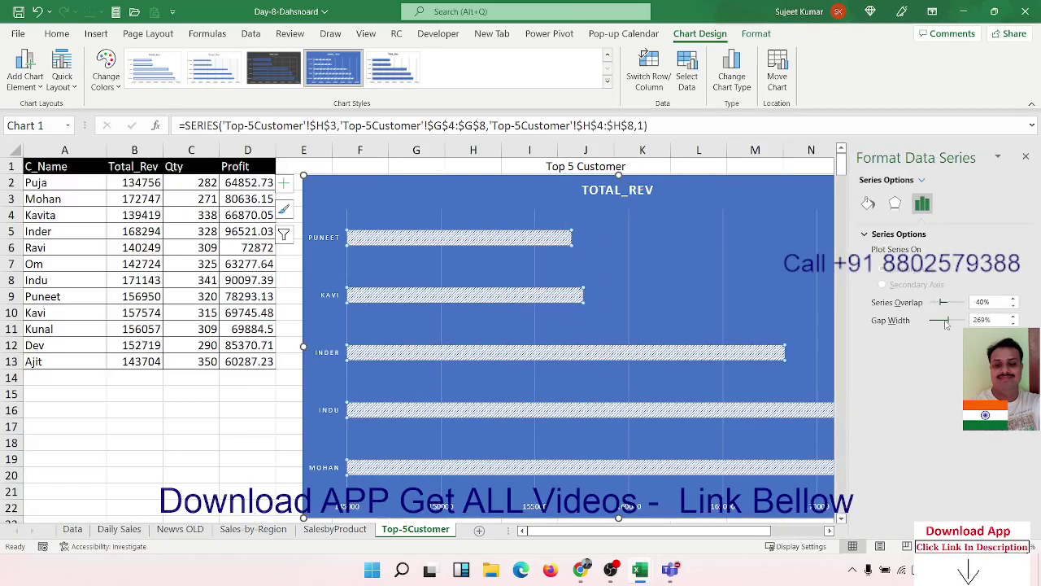
{"action": "left_click_drag", "start_coordinate": [946, 323], "coordinate": [935, 324]}
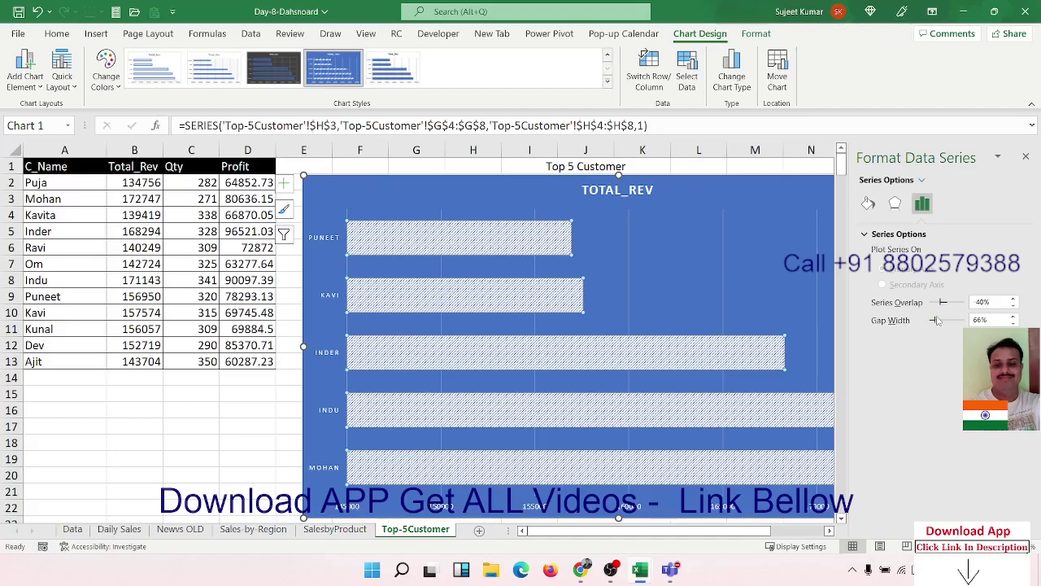
{"action": "left_click", "coordinate": [868, 203]}
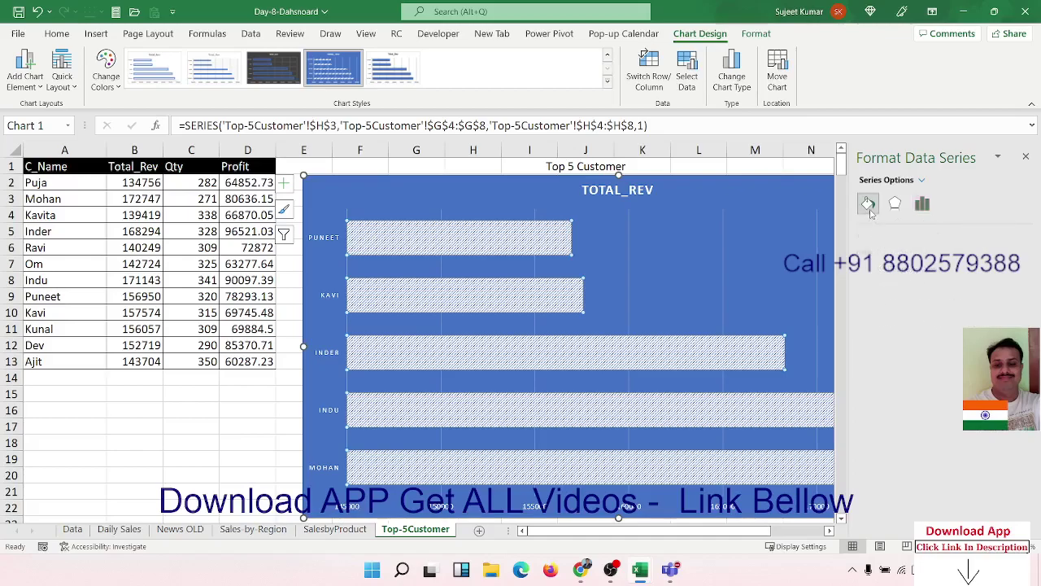
Step: Add revenue value labels to every bar in the chart
{"action": "right_click", "coordinate": [722, 349]}
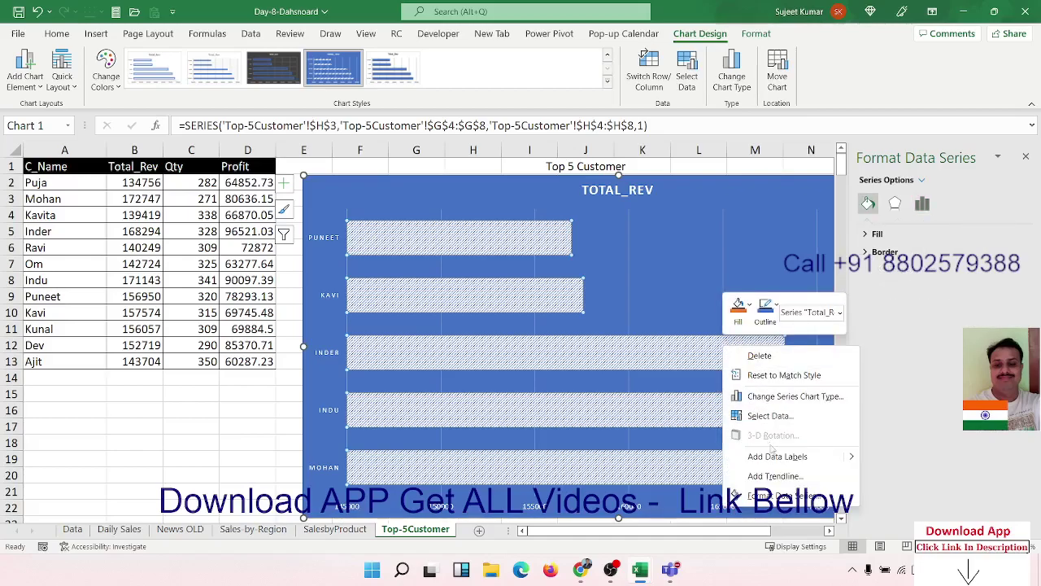
{"action": "left_click", "coordinate": [816, 459]}
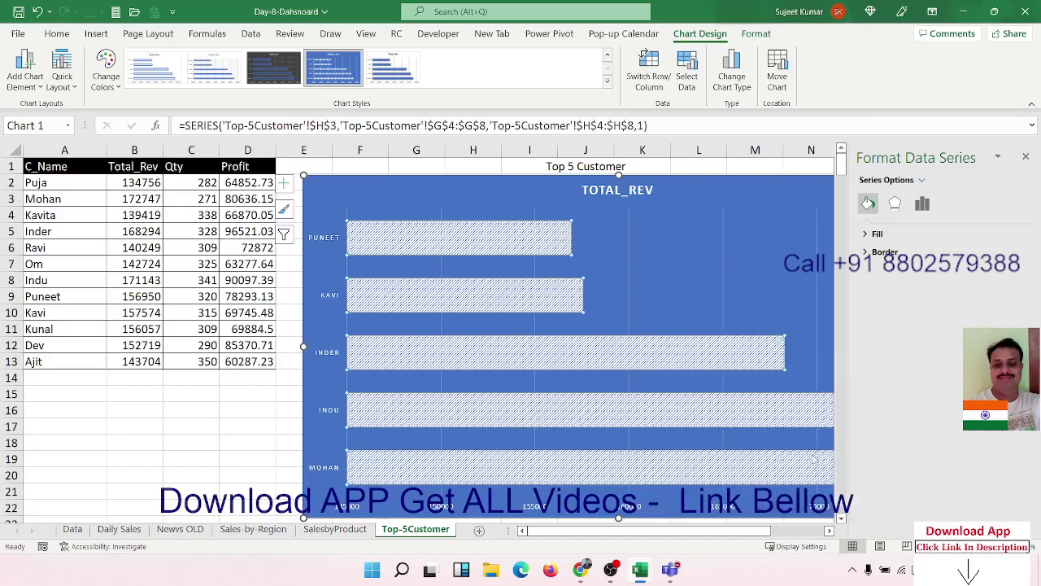
{"action": "left_click", "coordinate": [789, 272]}
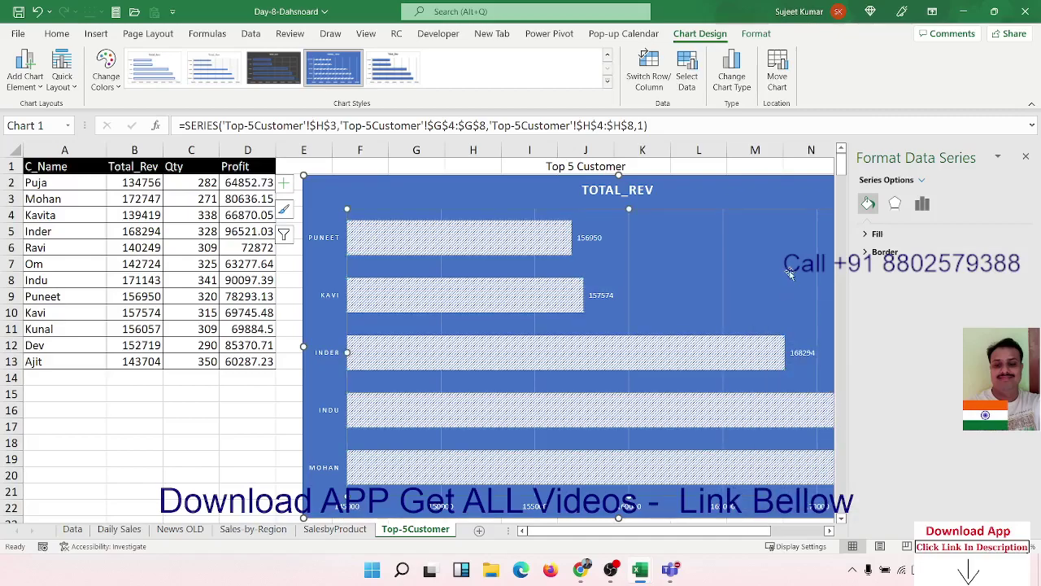
{"action": "left_click", "coordinate": [1025, 157]}
{"action": "left_click", "coordinate": [976, 276]}
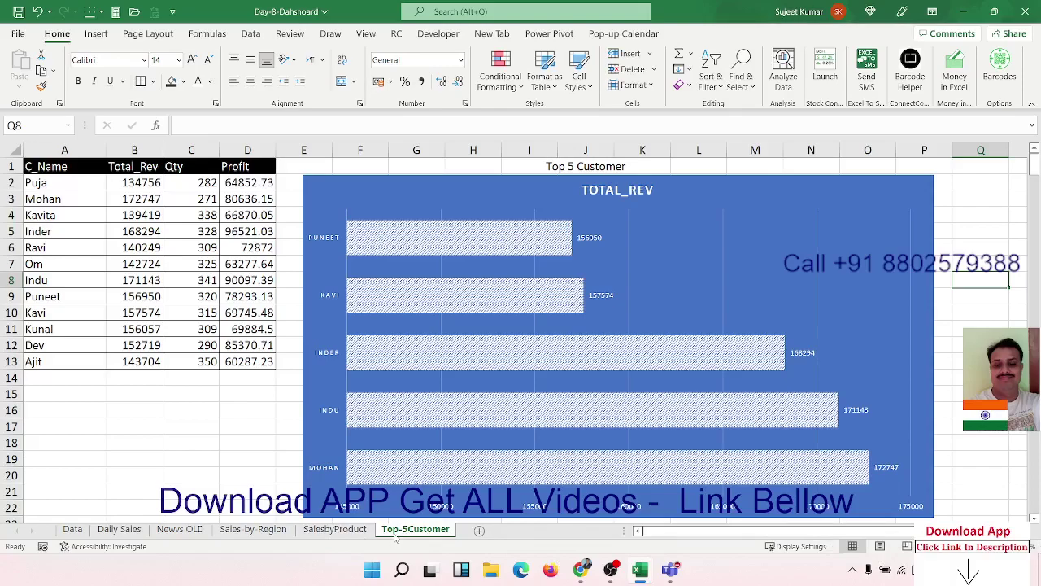
Step: Duplicate the Top-5Customer sheet and copy the Product column (D2:D361) from the Data sheet
{"action": "left_click_drag", "start_coordinate": [422, 532], "coordinate": [492, 532], "text": "ctrl"}
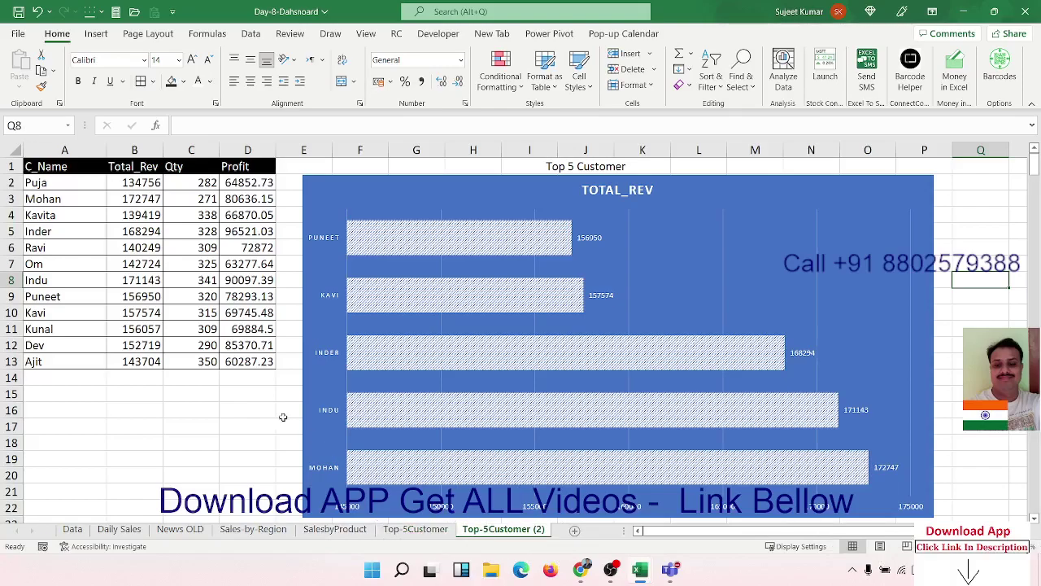
{"action": "left_click", "coordinate": [77, 243]}
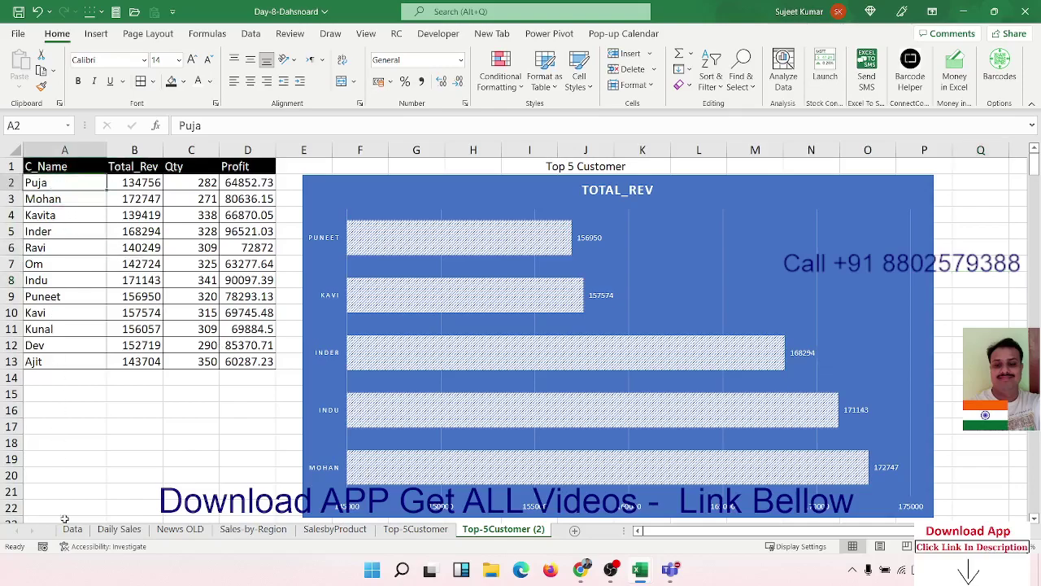
{"action": "left_click", "coordinate": [73, 529]}
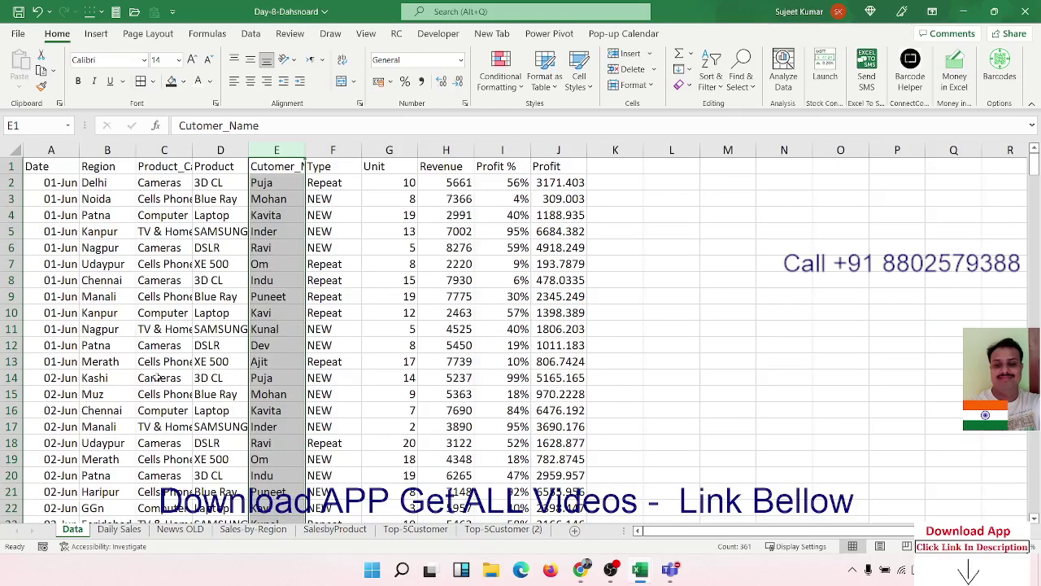
{"action": "left_click", "coordinate": [220, 167]}
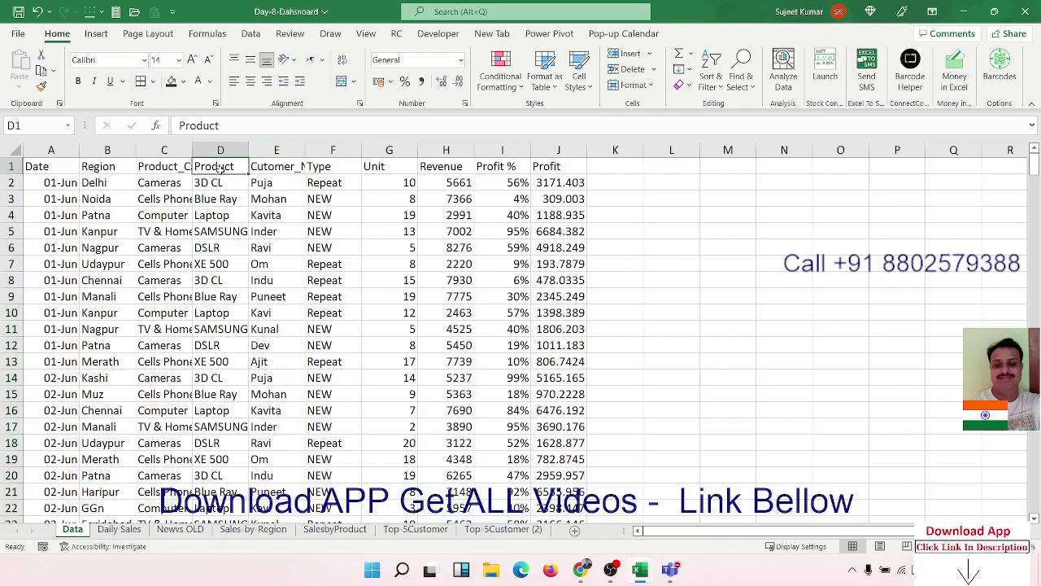
{"action": "key", "text": "Down"}
{"action": "key", "text": "ctrl+shift+Down"}
{"action": "key", "text": "ctrl+c"}
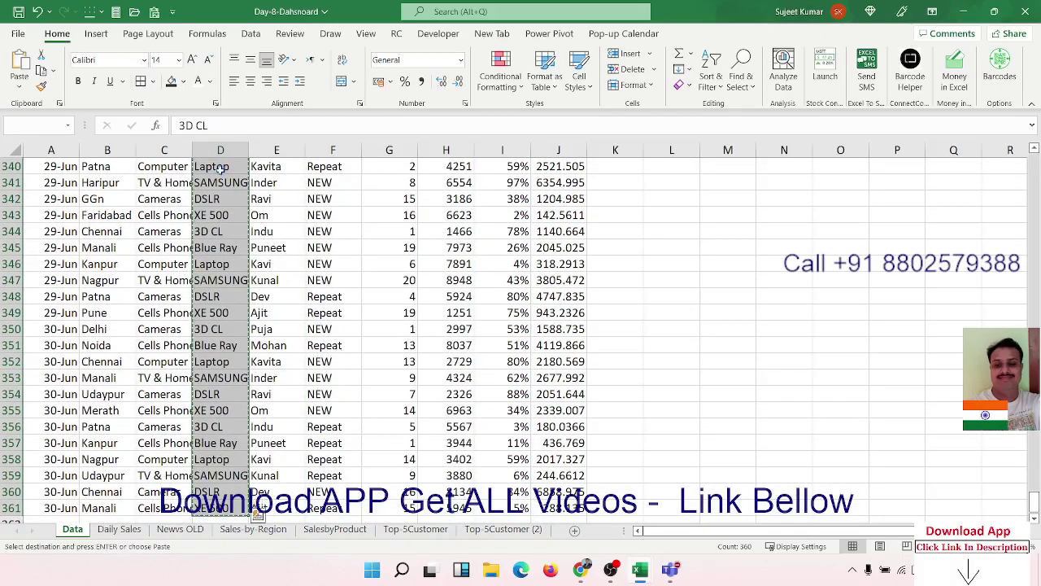
Step: Paste the product names into cell Q1 of the Top-5Customer (2) copy
{"action": "left_click", "coordinate": [122, 530]}
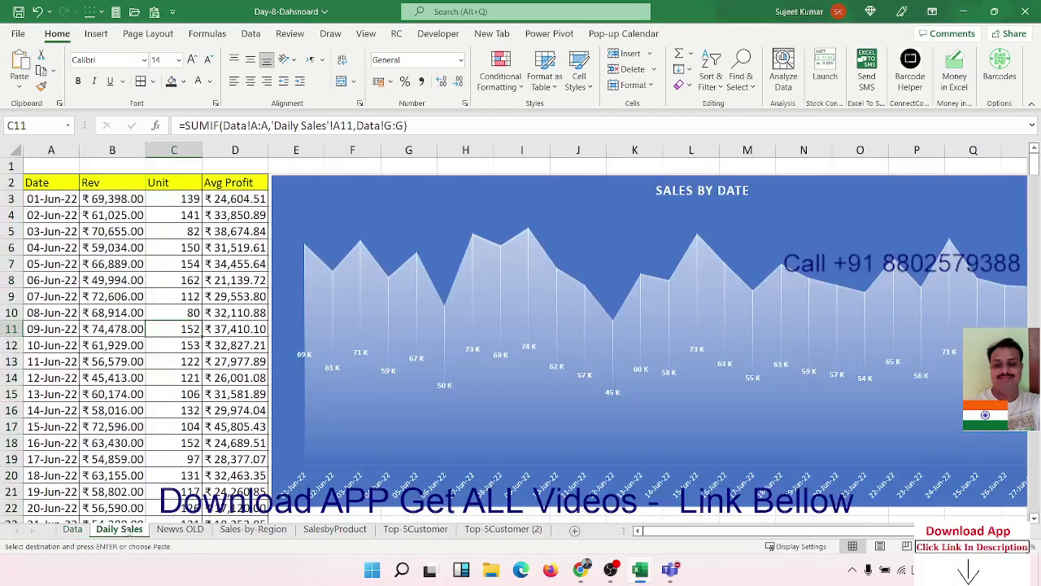
{"action": "left_click", "coordinate": [179, 529]}
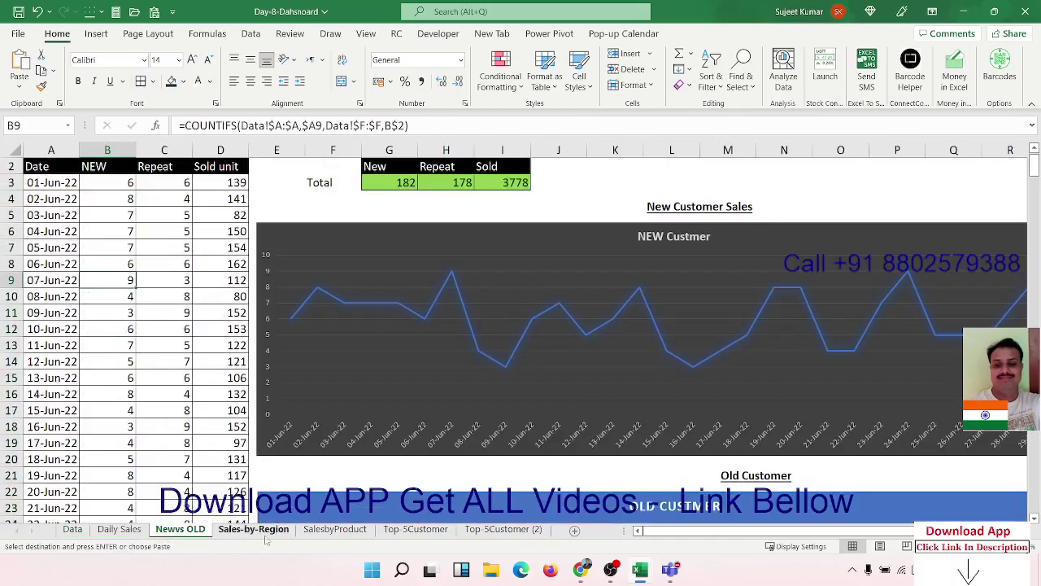
{"action": "left_click", "coordinate": [502, 531]}
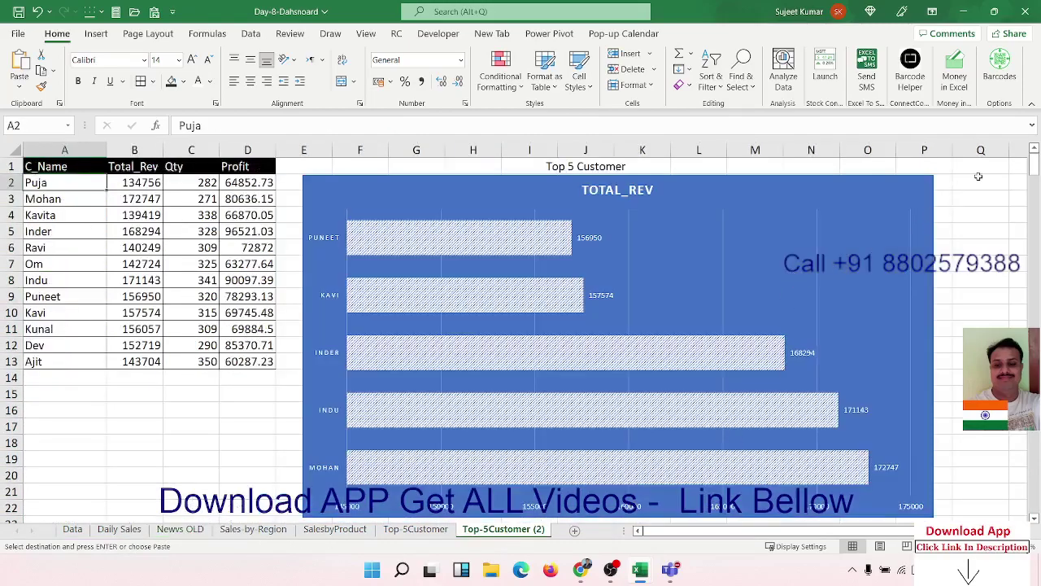
{"action": "left_click", "coordinate": [977, 166]}
{"action": "key", "text": "ctrl+v"}
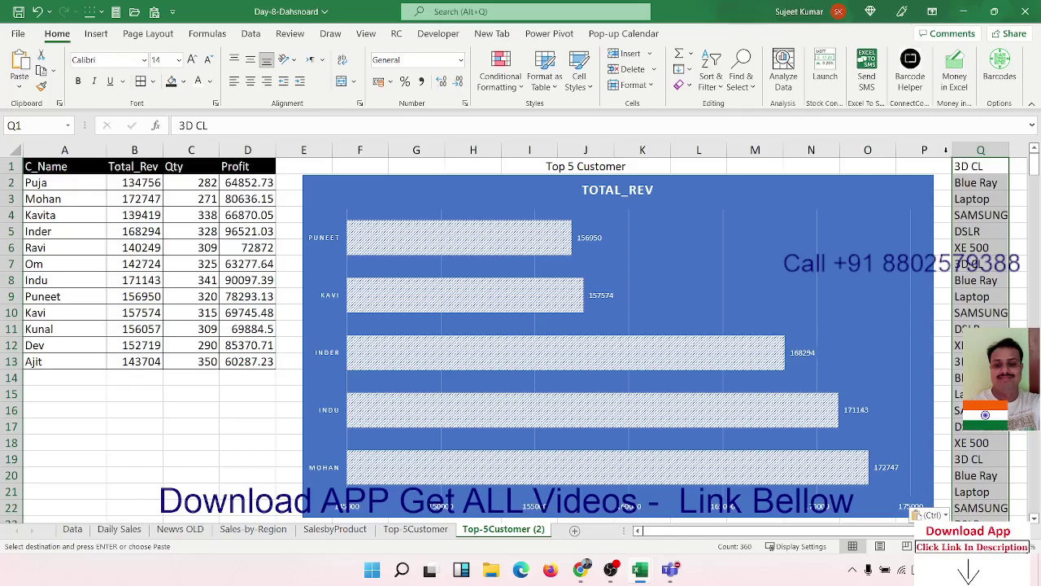
Step: Remove duplicate values from column Q to leave the unique product names
{"action": "left_click", "coordinate": [250, 33]}
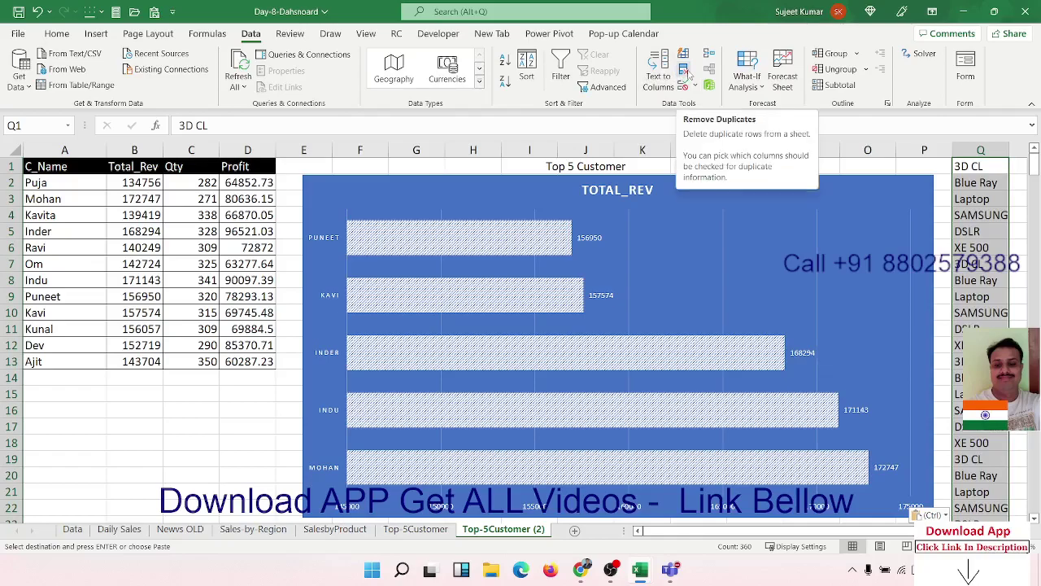
{"action": "left_click", "coordinate": [686, 72]}
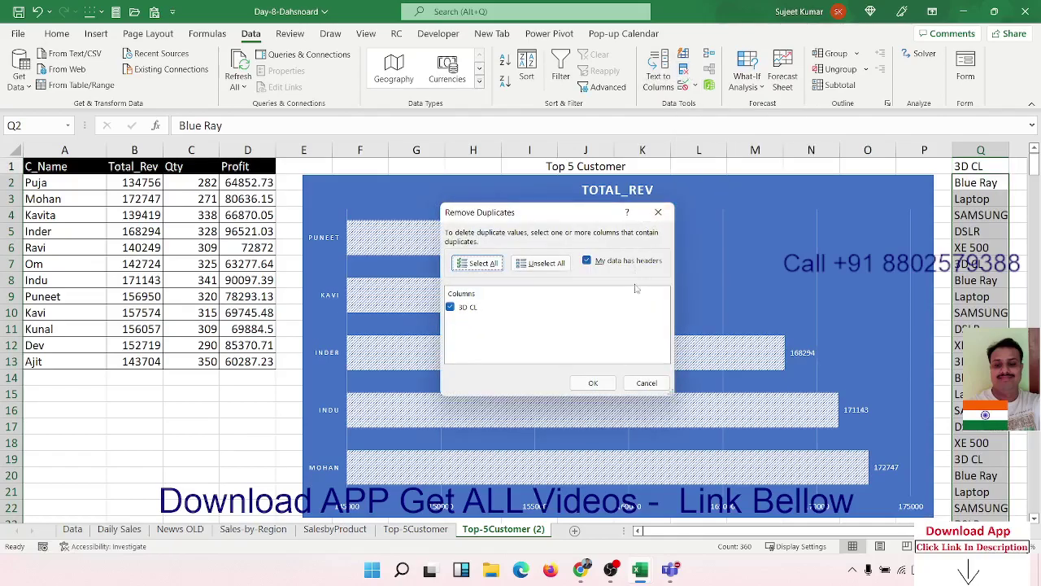
{"action": "left_click", "coordinate": [601, 387]}
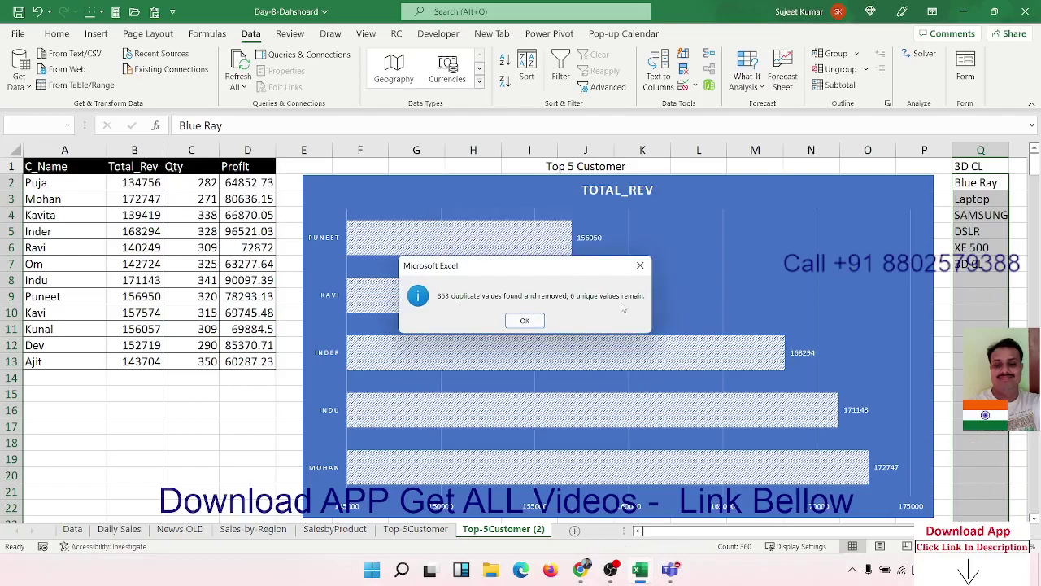
{"action": "left_click", "coordinate": [525, 320]}
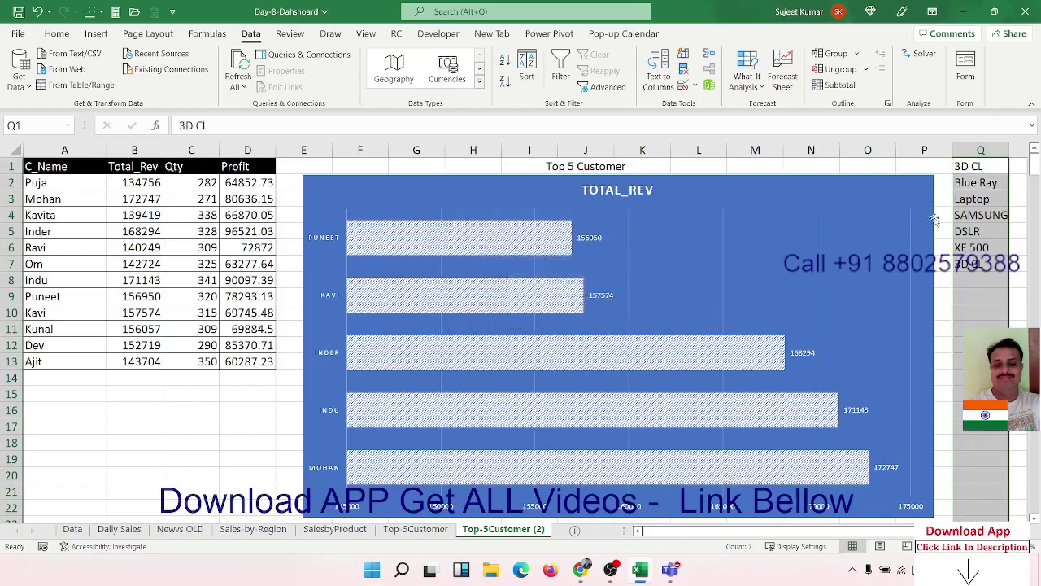
Step: Copy the seven unique products from Q1:Q7 into A2 over the customer names
{"action": "key", "text": "ctrl+c"}
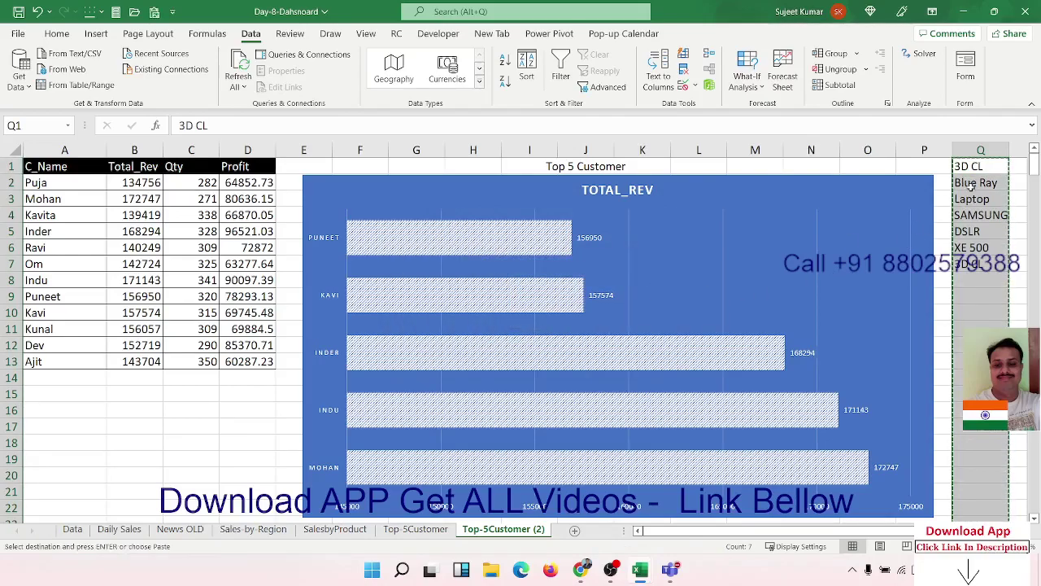
{"action": "left_click_drag", "start_coordinate": [980, 264], "coordinate": [983, 131]}
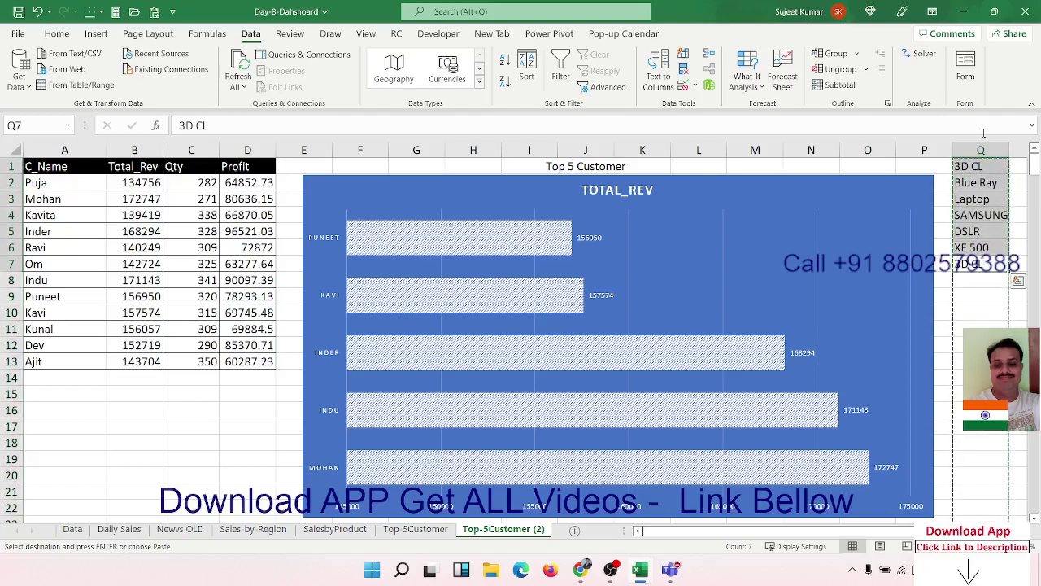
{"action": "left_click", "coordinate": [73, 184]}
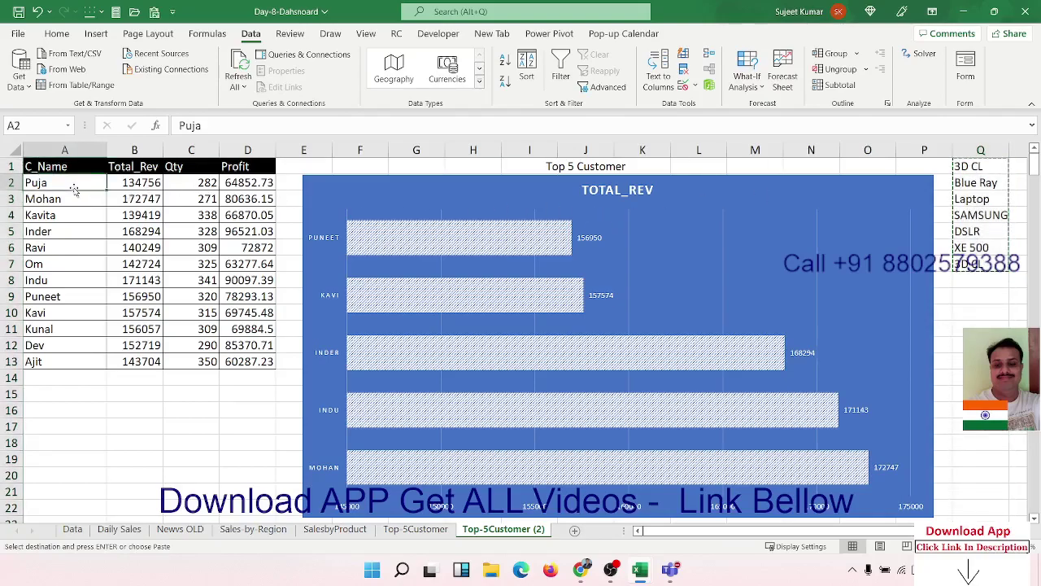
{"action": "key", "text": "ctrl+v"}
Step: Clear the leftover customer rows A9:D13
{"action": "mouse_move", "coordinate": [44, 300]}
{"action": "left_mouse_down"}
{"action": "mouse_move", "coordinate": [248, 348]}
{"action": "mouse_move", "coordinate": [236, 358]}
{"action": "left_mouse_up"}
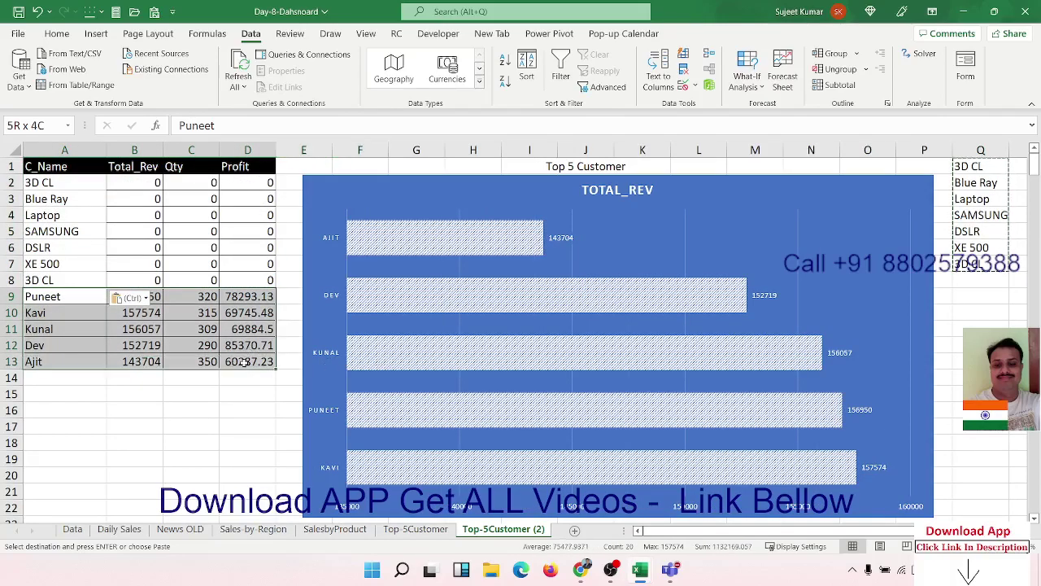
{"action": "key", "text": "Delete"}
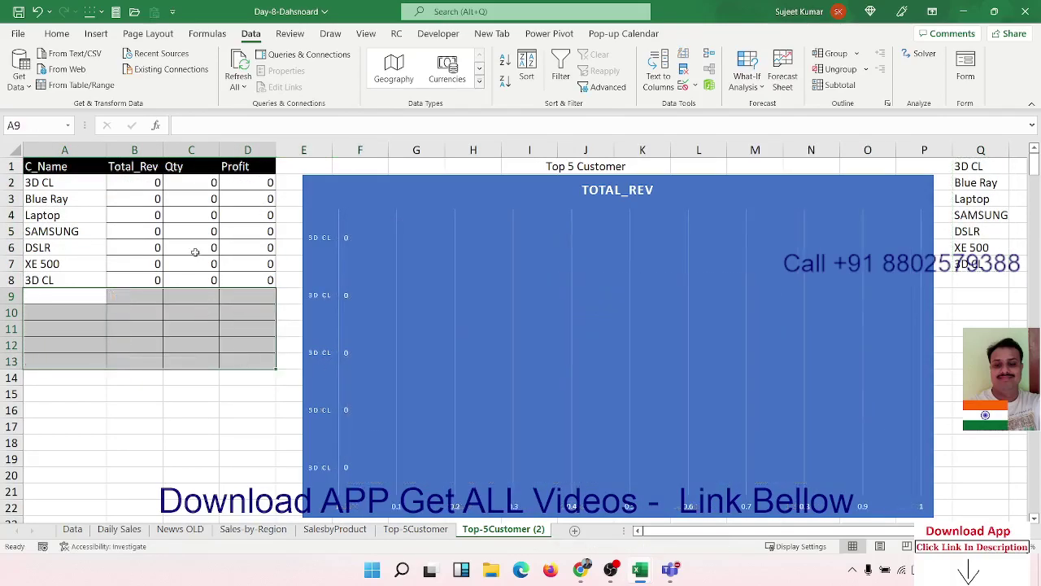
{"action": "left_click", "coordinate": [147, 182]}
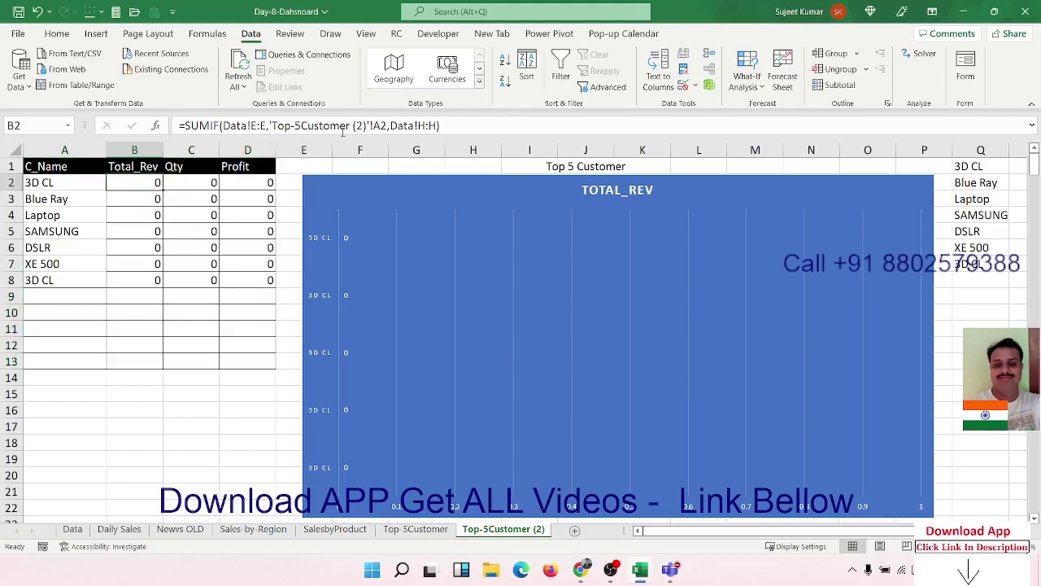
Step: Point B2's SUMIF range at Data column D and fill the revenue formula down to B8
{"action": "left_click", "coordinate": [75, 529]}
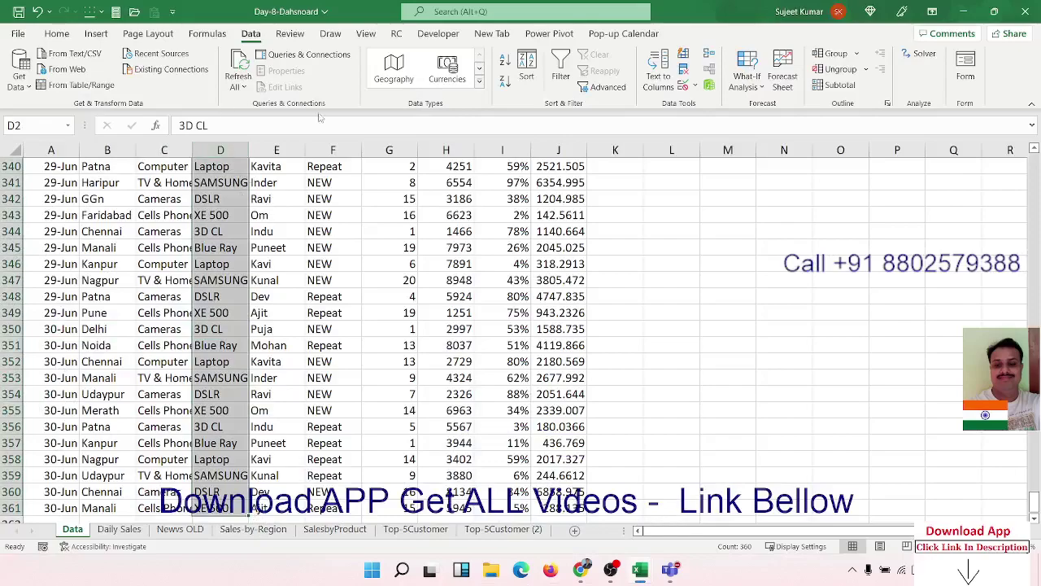
{"action": "left_click", "coordinate": [506, 530]}
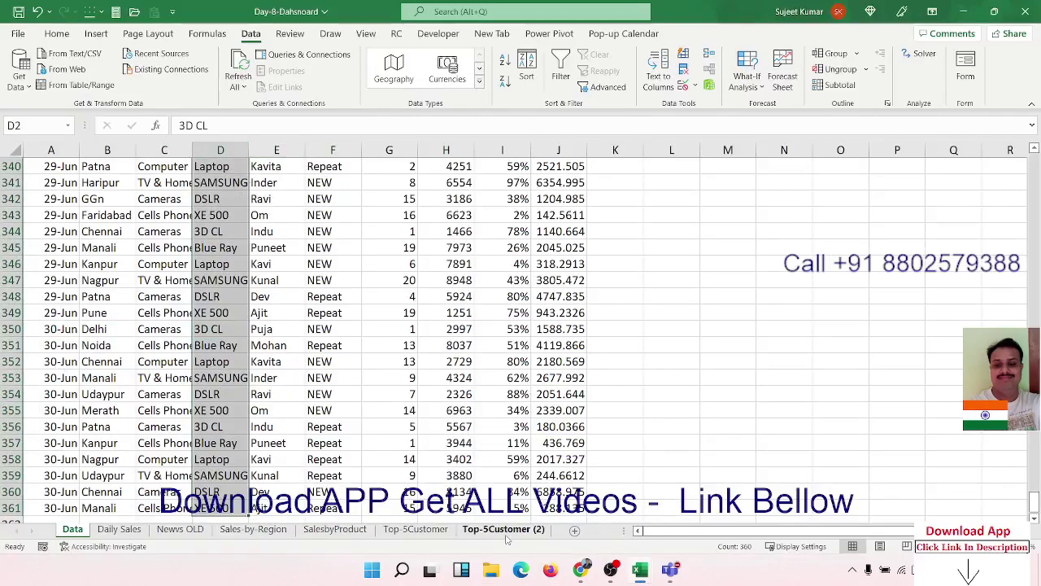
{"action": "left_click", "coordinate": [253, 126]}
{"action": "key", "text": "Delete"}
{"action": "type", "text": "d"}
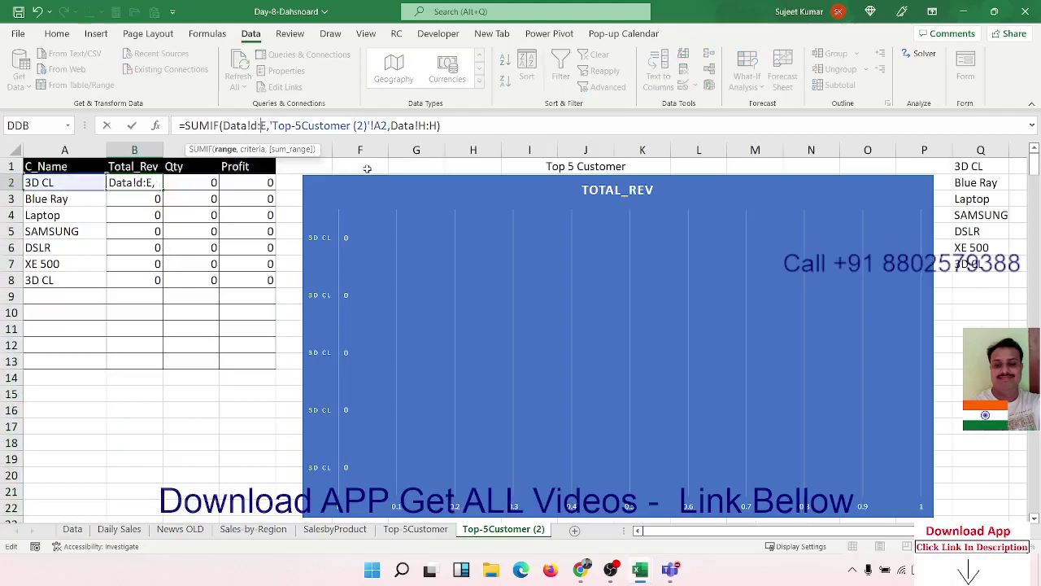
{"action": "key", "text": "Delete"}
{"action": "type", "text": "d"}
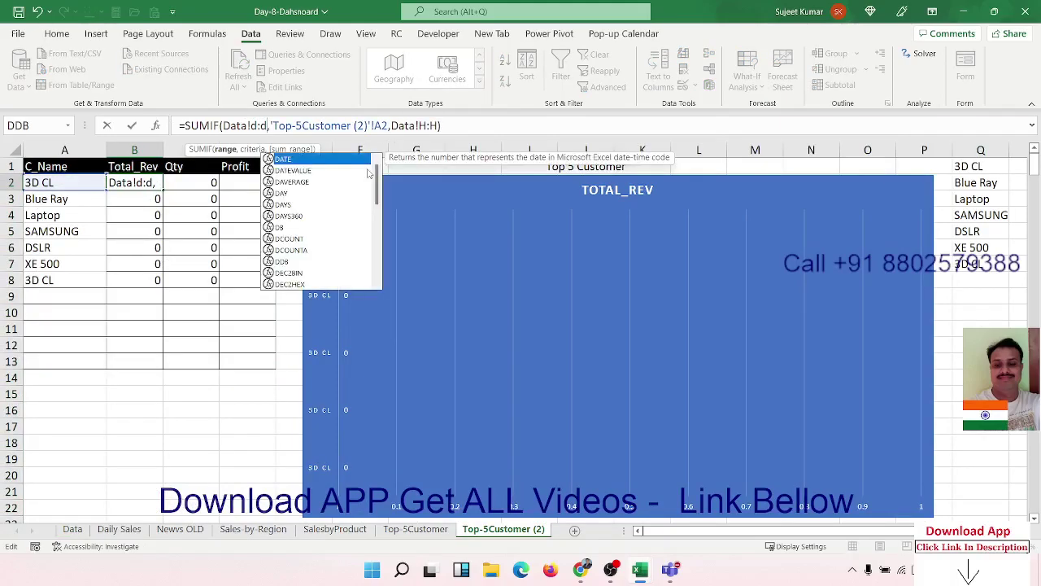
{"action": "key", "text": "Return"}
{"action": "key", "text": "Up"}
{"action": "key", "text": "Up"}
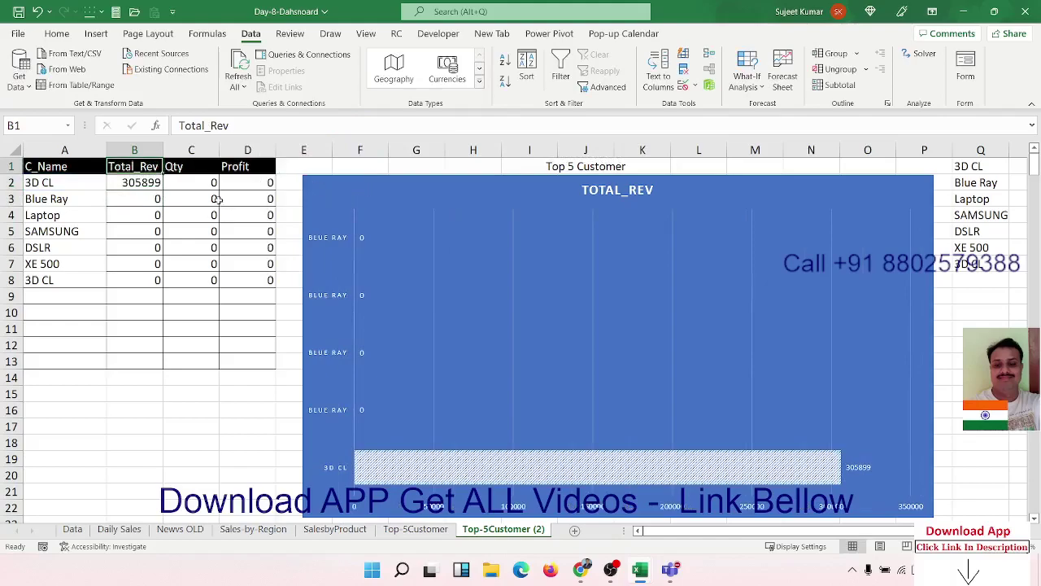
{"action": "left_click", "coordinate": [153, 183]}
{"action": "double_click", "coordinate": [163, 189]}
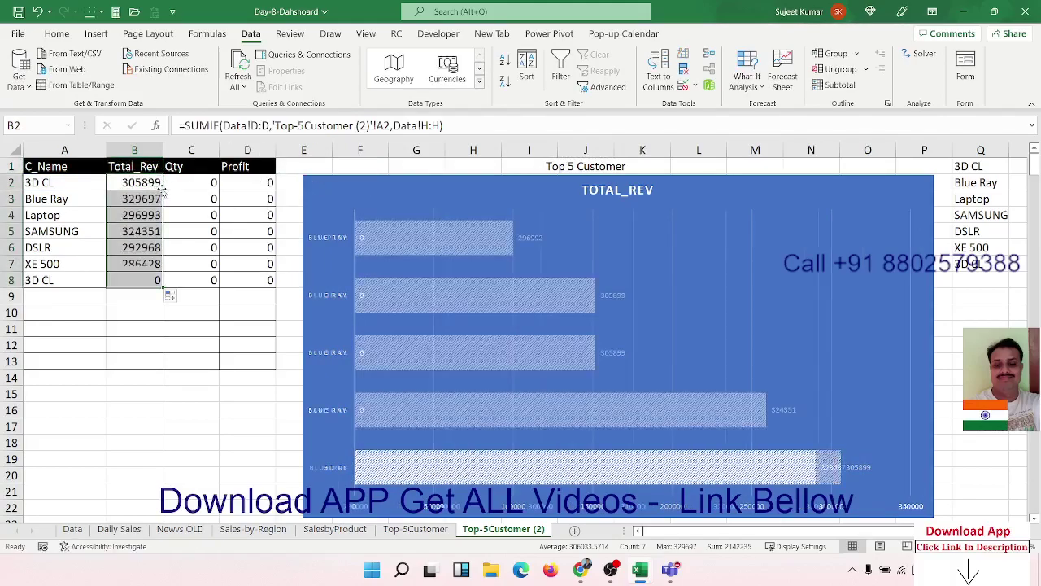
Step: Correct C2's SUMIF range to column D and fill the quantity formula down to C8
{"action": "left_click", "coordinate": [192, 187]}
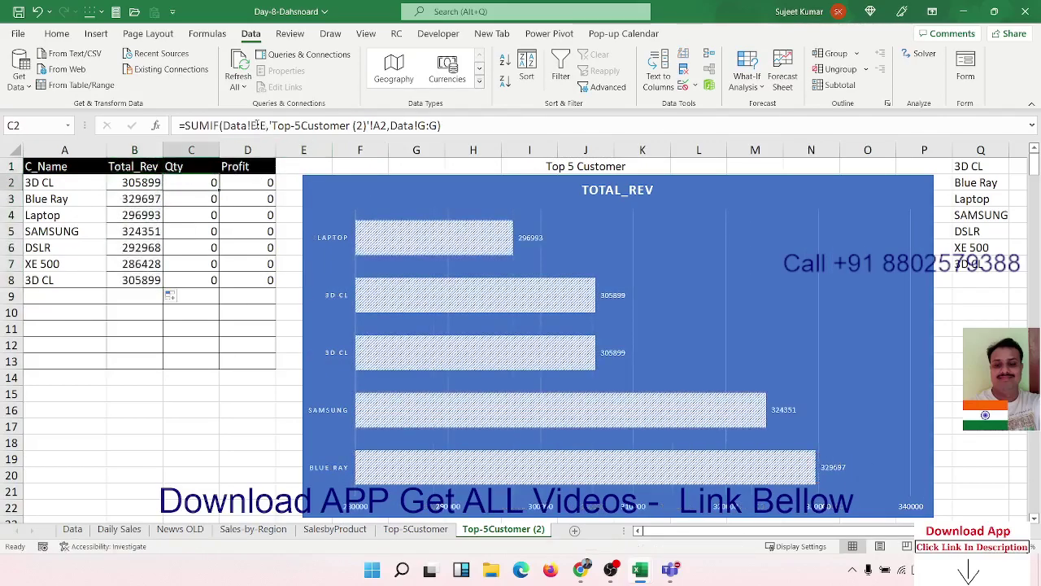
{"action": "double_click", "coordinate": [260, 125]}
{"action": "type", "text": "d"}
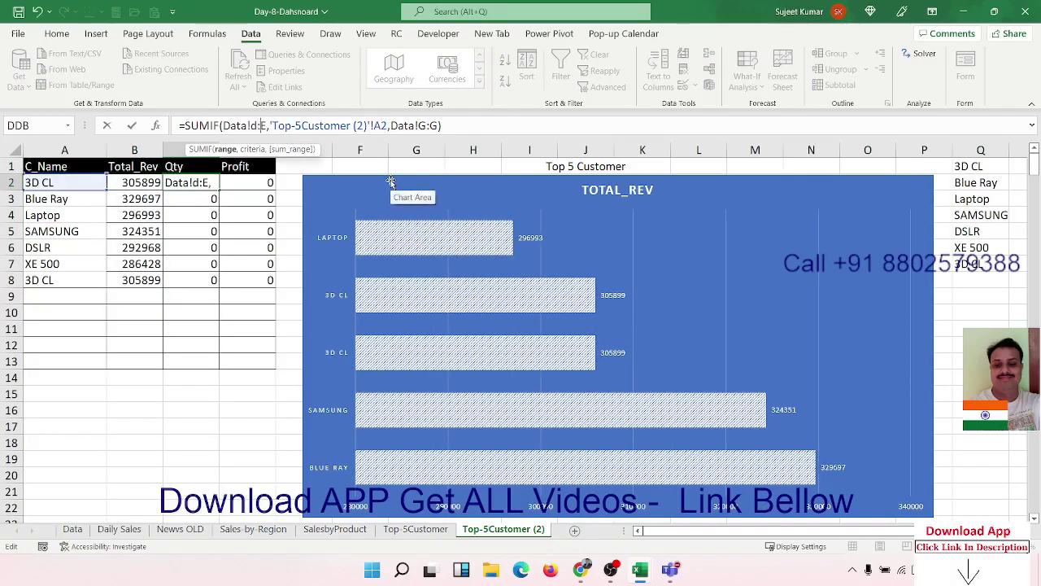
{"action": "key", "text": "Right"}
{"action": "key", "text": "Delete"}
{"action": "type", "text": "d"}
{"action": "key", "text": "Return"}
{"action": "key", "text": "Up"}
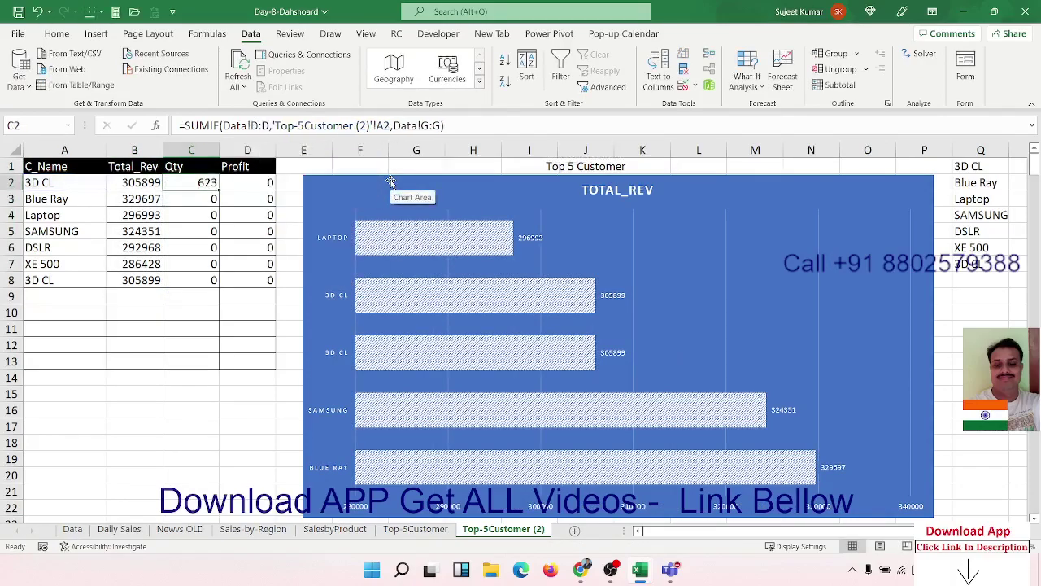
{"action": "double_click", "coordinate": [219, 190]}
Step: Correct D2's SUMIF range to column D and fill the profit formula down to D8
{"action": "left_click", "coordinate": [246, 182]}
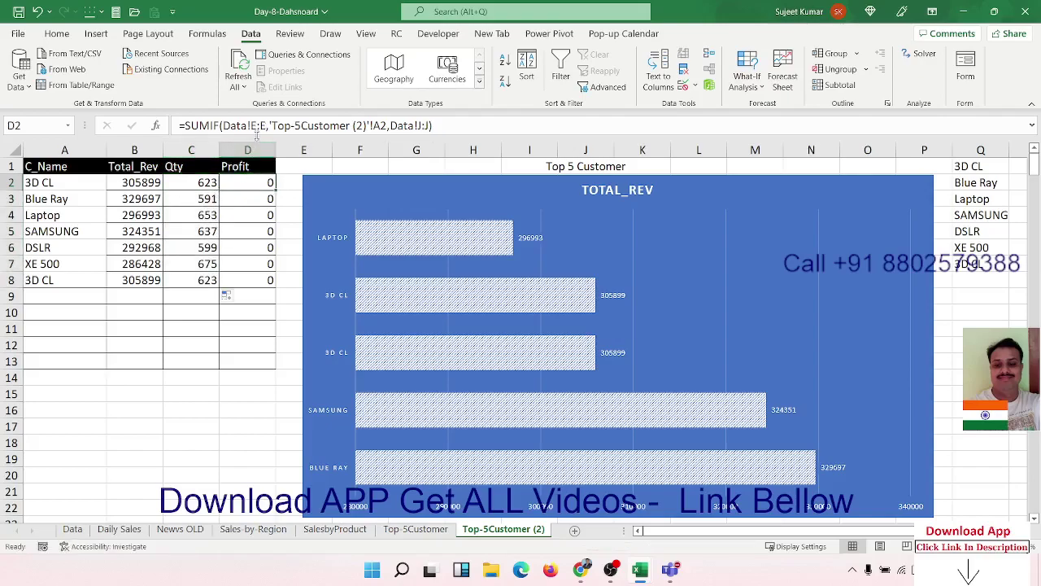
{"action": "left_click", "coordinate": [256, 126]}
{"action": "key", "text": "BackSpace"}
{"action": "type", "text": "d"}
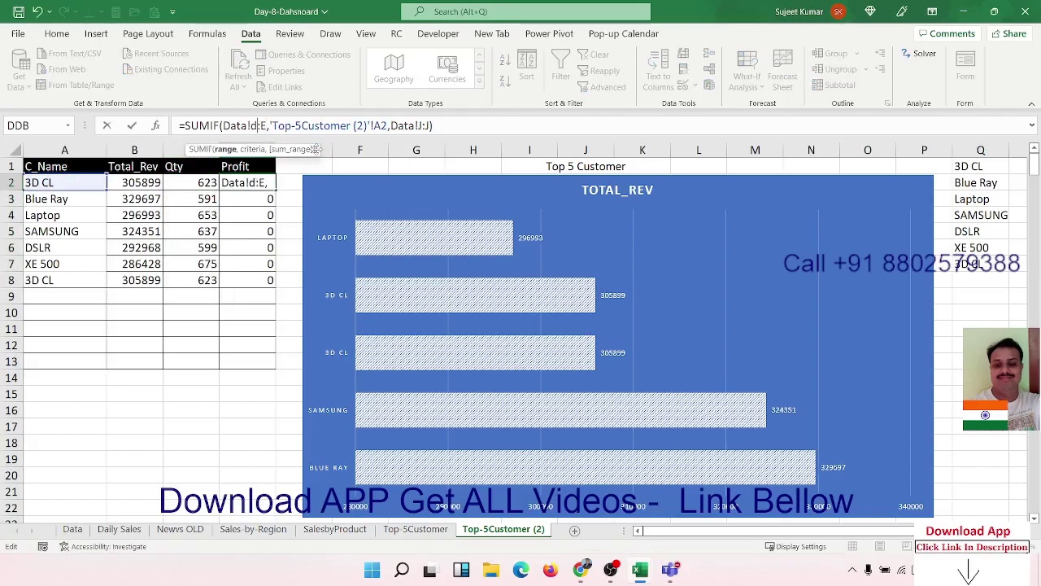
{"action": "key", "text": "BackSpace"}
{"action": "type", "text": "d"}
{"action": "key", "text": "Return"}
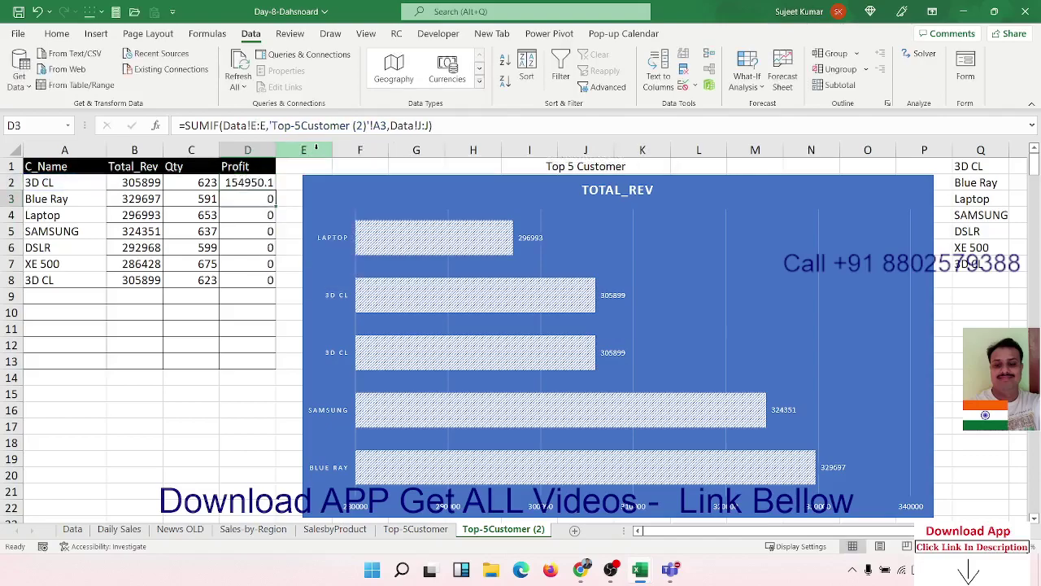
{"action": "left_click", "coordinate": [264, 184]}
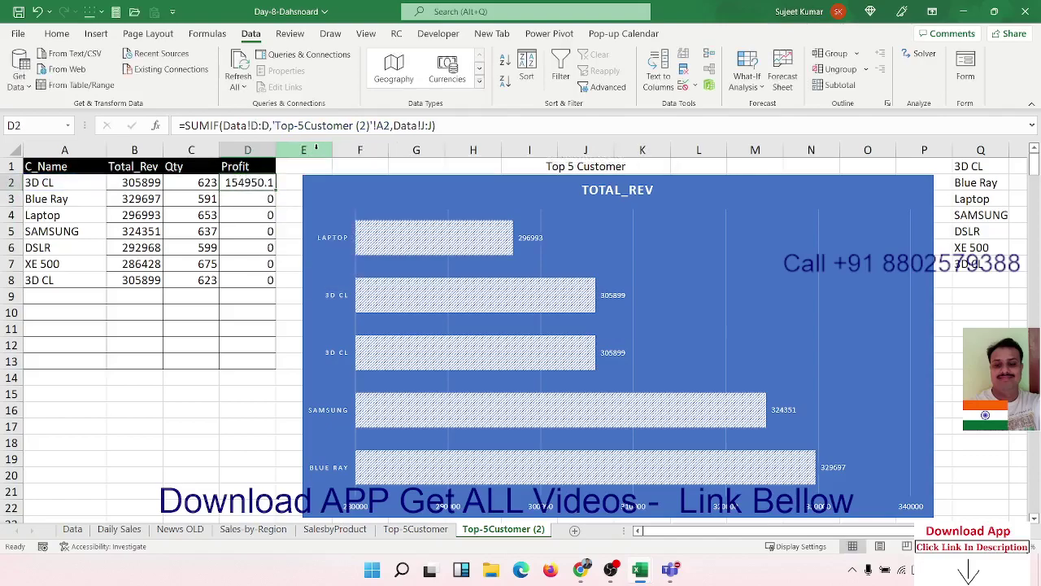
{"action": "double_click", "coordinate": [276, 190]}
Step: Select the product list below Q1 in column Q
{"action": "left_click", "coordinate": [255, 312]}
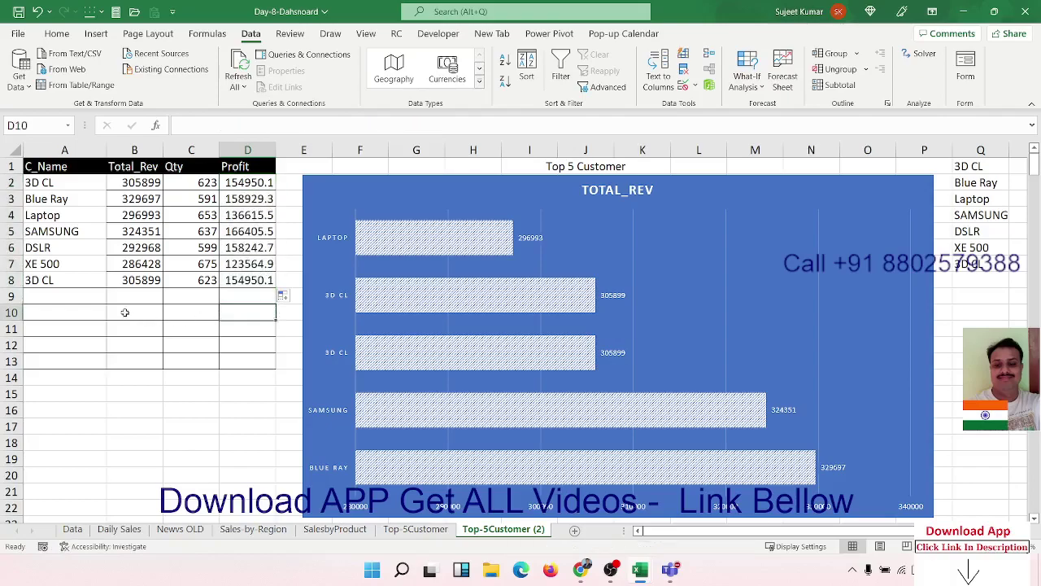
{"action": "scroll", "coordinate": [276, 375], "scroll_direction": "down", "scroll_amount": 7}
{"action": "scroll", "coordinate": [296, 382], "scroll_direction": "up", "scroll_amount": 7}
{"action": "left_click_drag", "start_coordinate": [975, 182], "coordinate": [980, 263]}
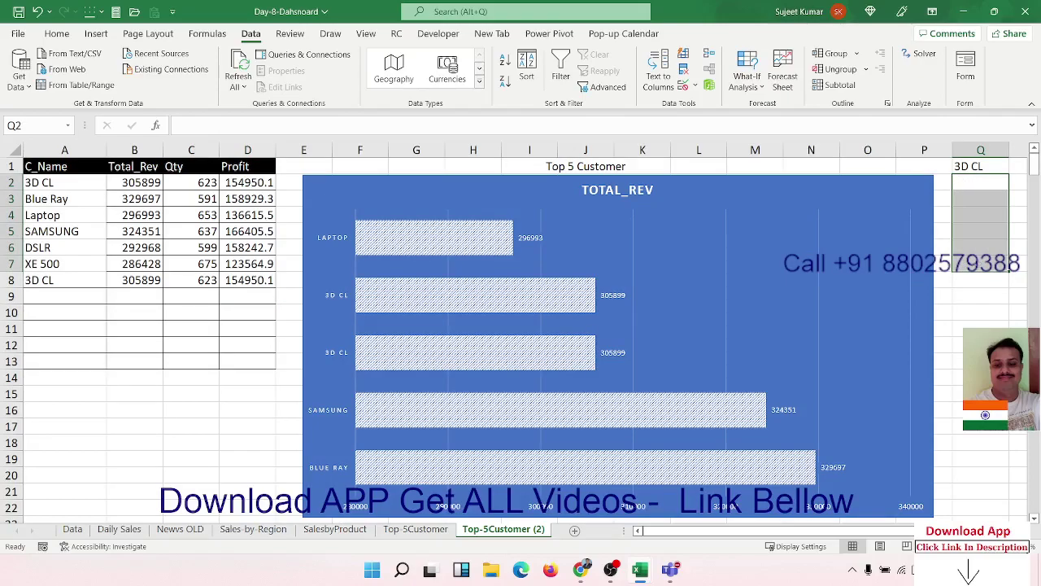
Step: Change the I1 heading from 'Top 5 Customer' to 'Top 5 Product'
{"action": "left_click", "coordinate": [615, 166]}
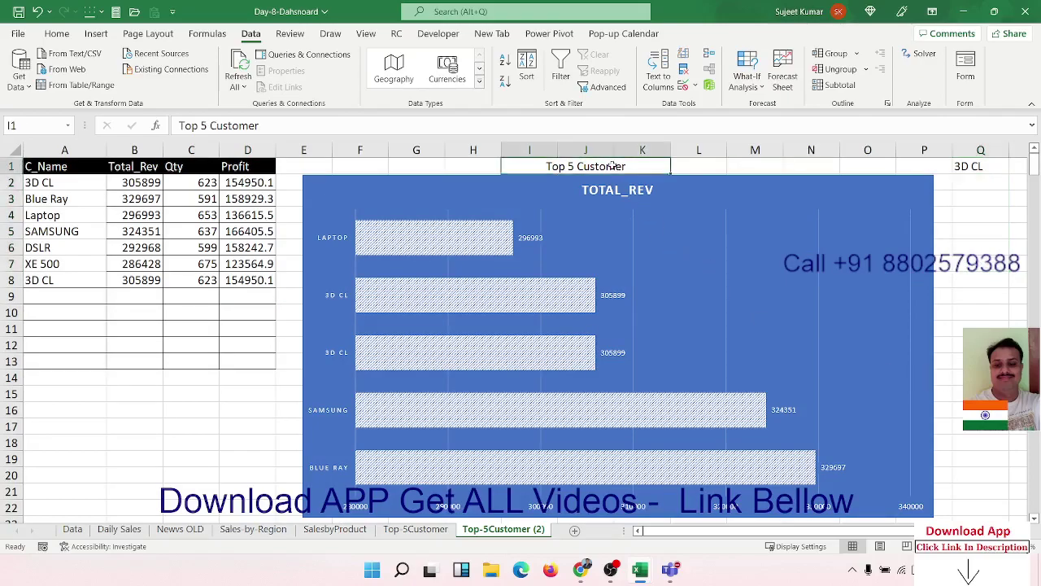
{"action": "double_click", "coordinate": [614, 165]}
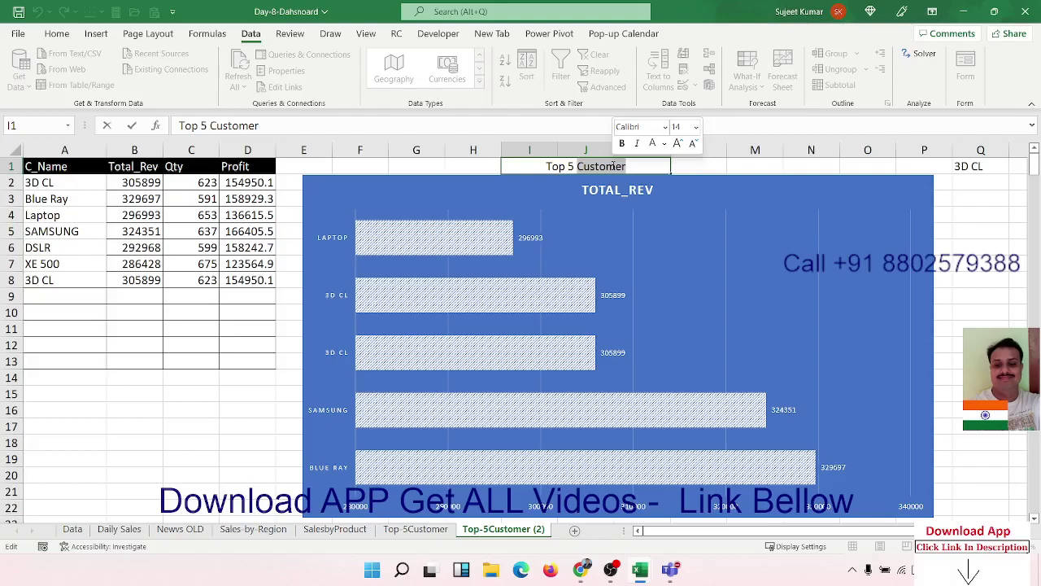
{"action": "double_click", "coordinate": [614, 166]}
{"action": "type", "text": "Produ"}
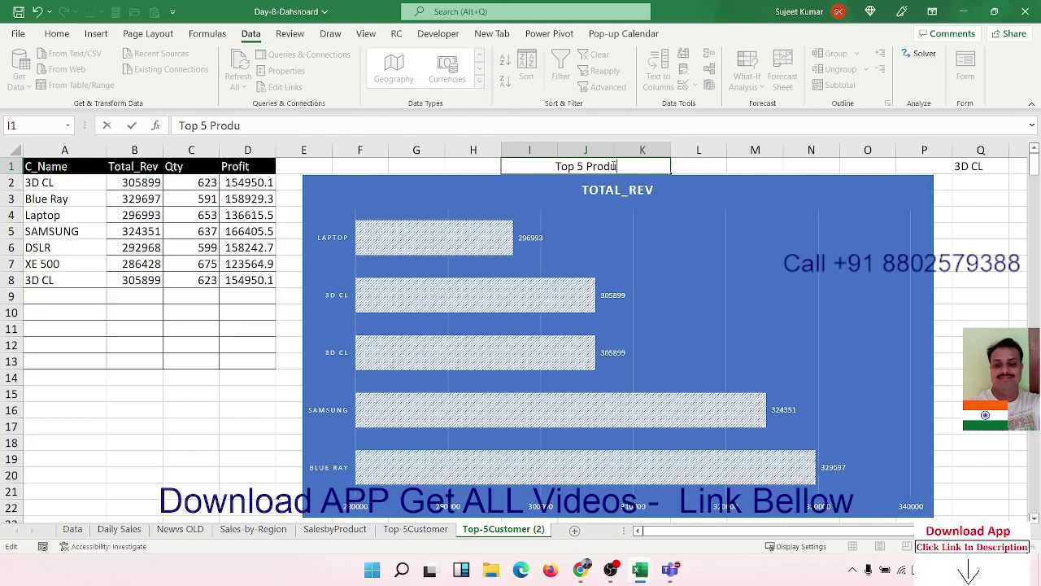
{"action": "type", "text": "ct"}
{"action": "left_click", "coordinate": [246, 420]}
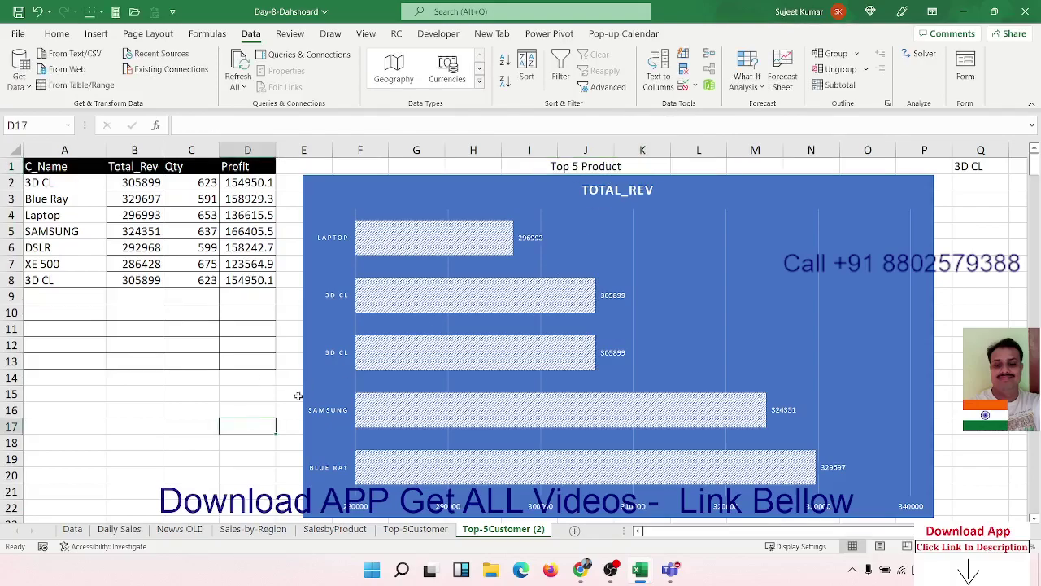
{"action": "mouse_move", "coordinate": [521, 397]}
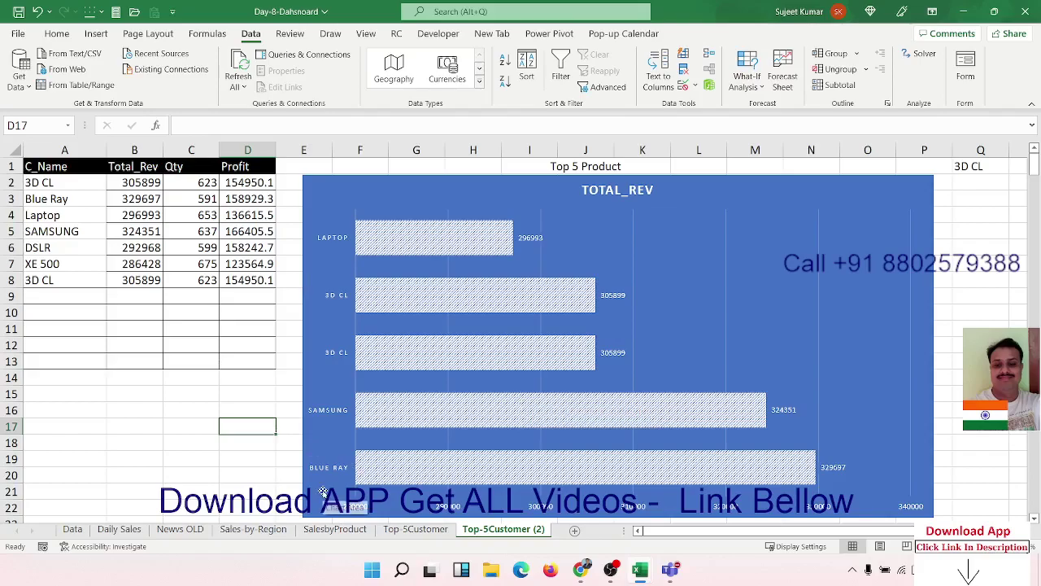
{"action": "scroll", "coordinate": [456, 496], "scroll_direction": "down", "scroll_amount": 3}
{"action": "scroll", "coordinate": [444, 506], "scroll_direction": "up", "scroll_amount": 3}
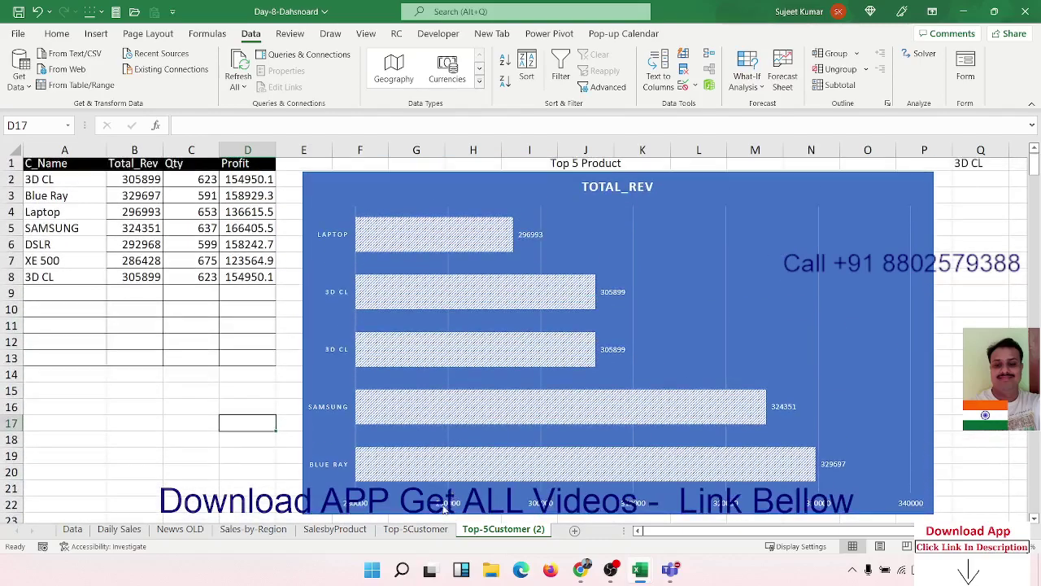
Step: Rename the copied sheet to 'Top-5 Product)'
{"action": "double_click", "coordinate": [504, 530]}
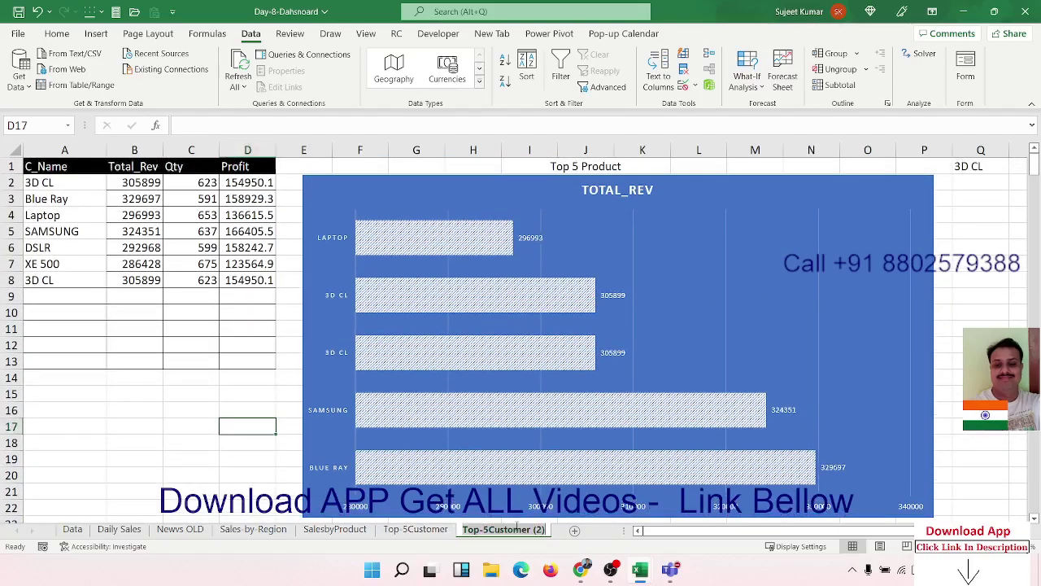
{"action": "left_click", "coordinate": [531, 530]}
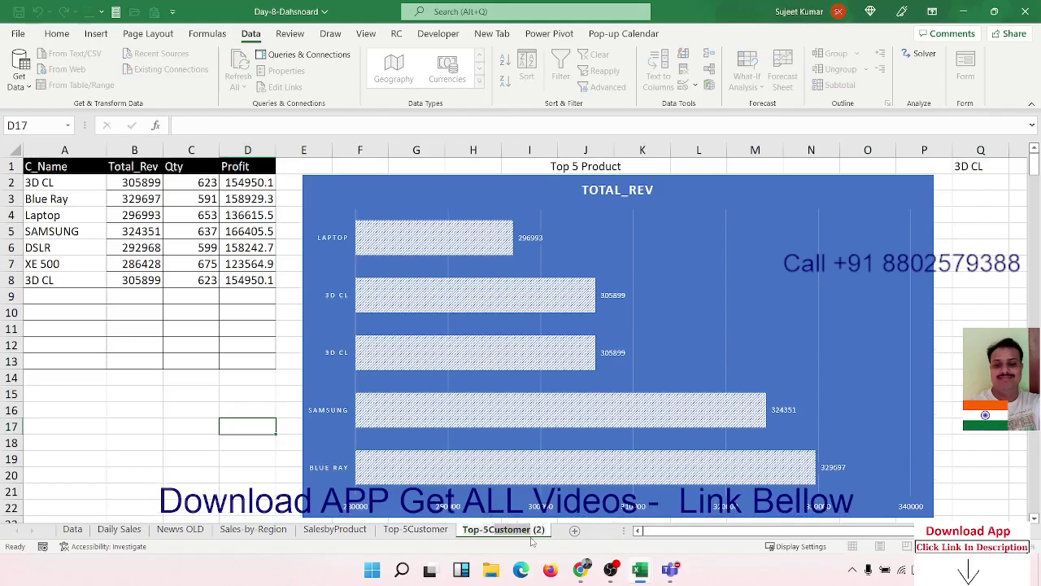
{"action": "key", "text": "BackSpace"}
{"action": "key", "text": "BackSpace"}
{"action": "key", "text": "BackSpace"}
{"action": "key", "text": "BackSpace"}
{"action": "key", "text": "BackSpace"}
{"action": "key", "text": "BackSpace"}
{"action": "key", "text": "BackSpace"}
{"action": "key", "text": "BackSpace"}
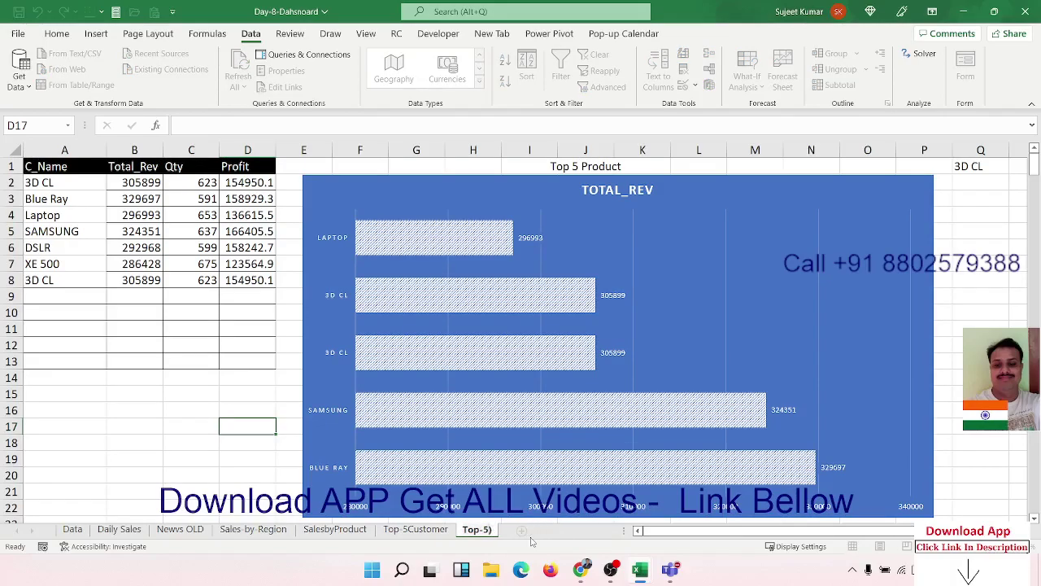
{"action": "type", "text": "Produ"}
{"action": "type", "text": "ct"}
{"action": "key", "text": "Return"}
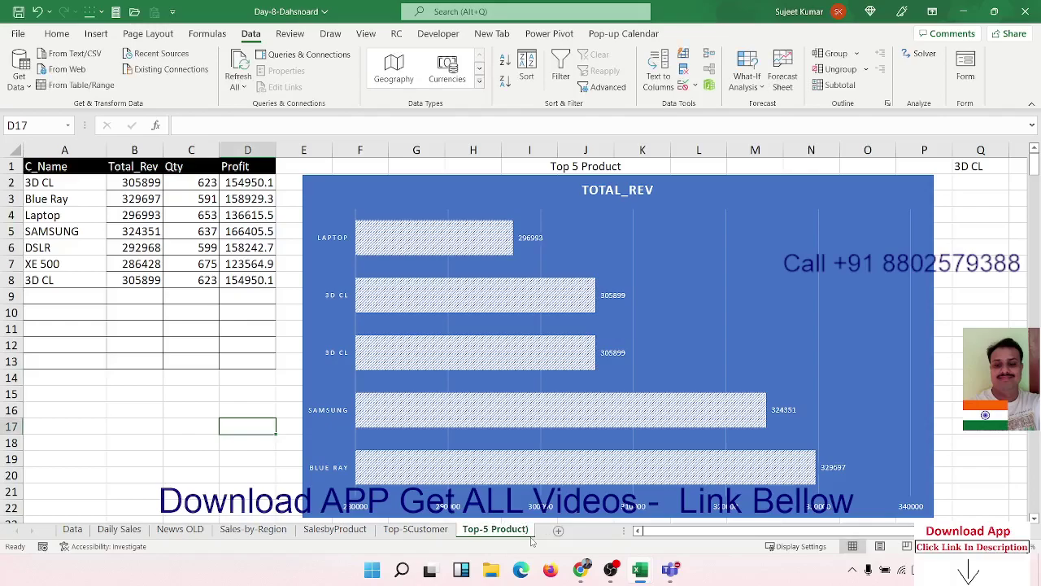
{"action": "left_click", "coordinate": [385, 230]}
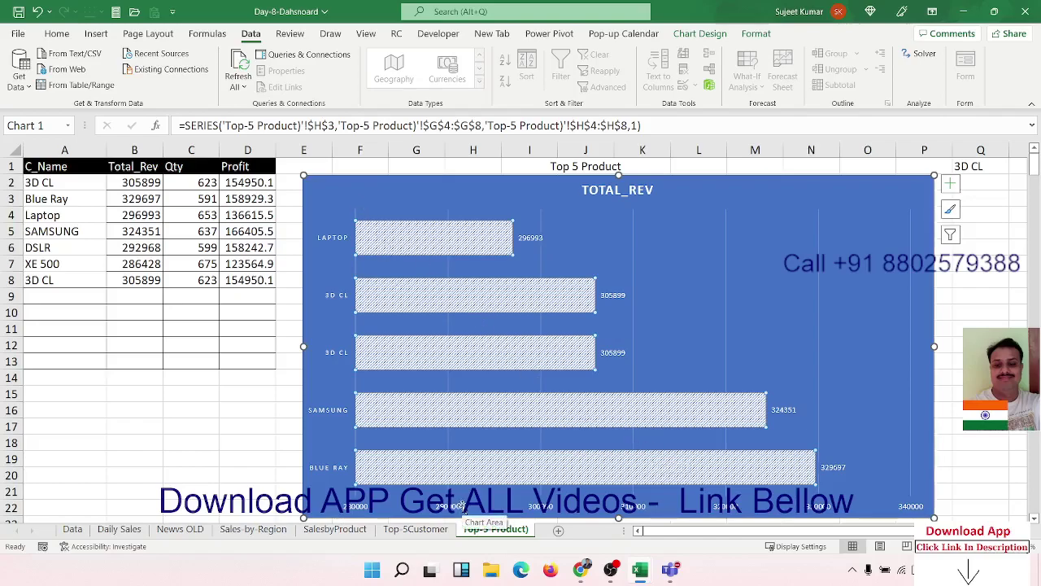
Step: Set the product axis to show categories in reverse order
{"action": "left_click", "coordinate": [333, 299]}
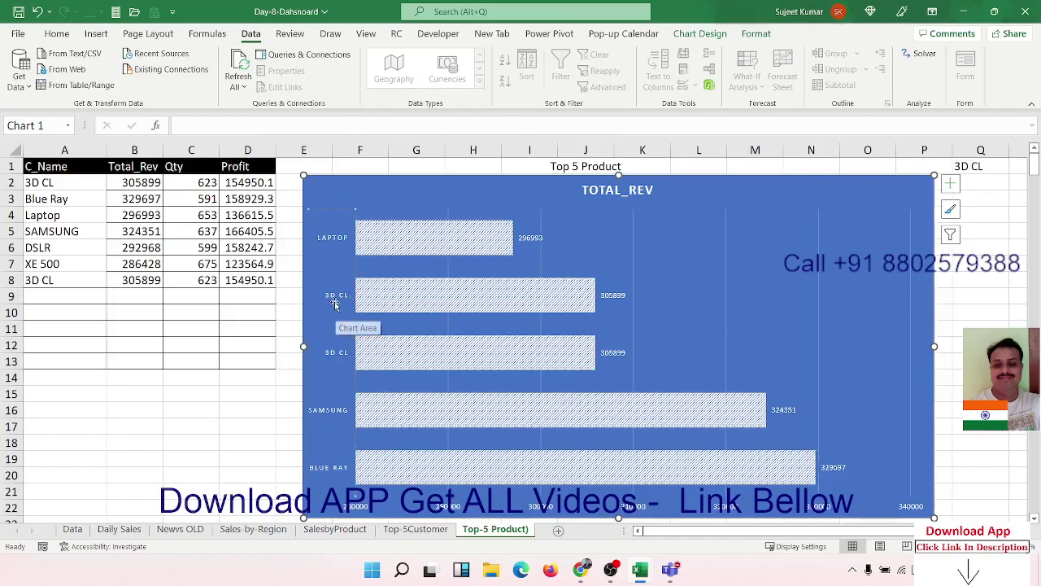
{"action": "right_click", "coordinate": [333, 301]}
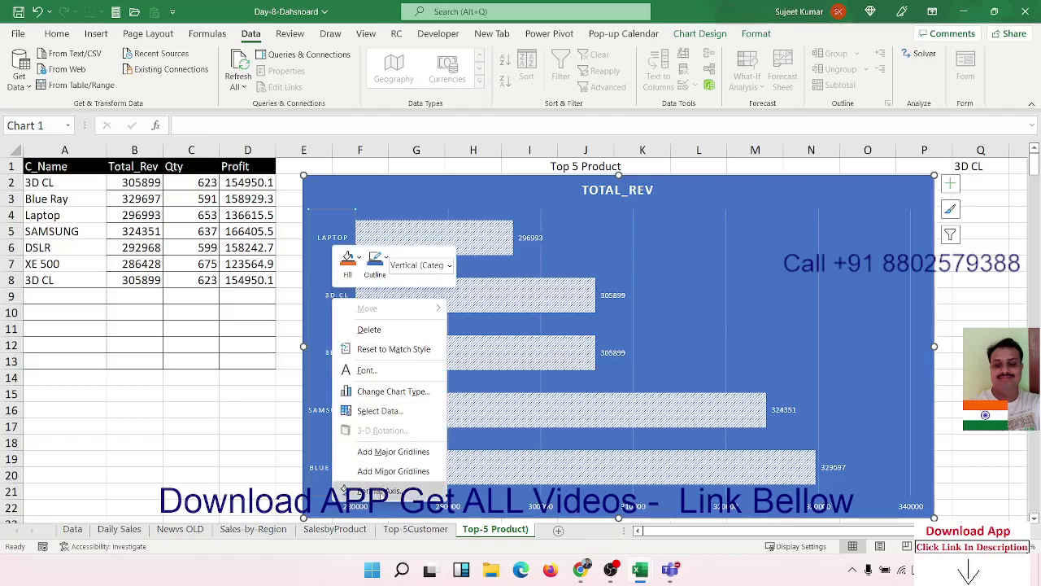
{"action": "left_click", "coordinate": [378, 491]}
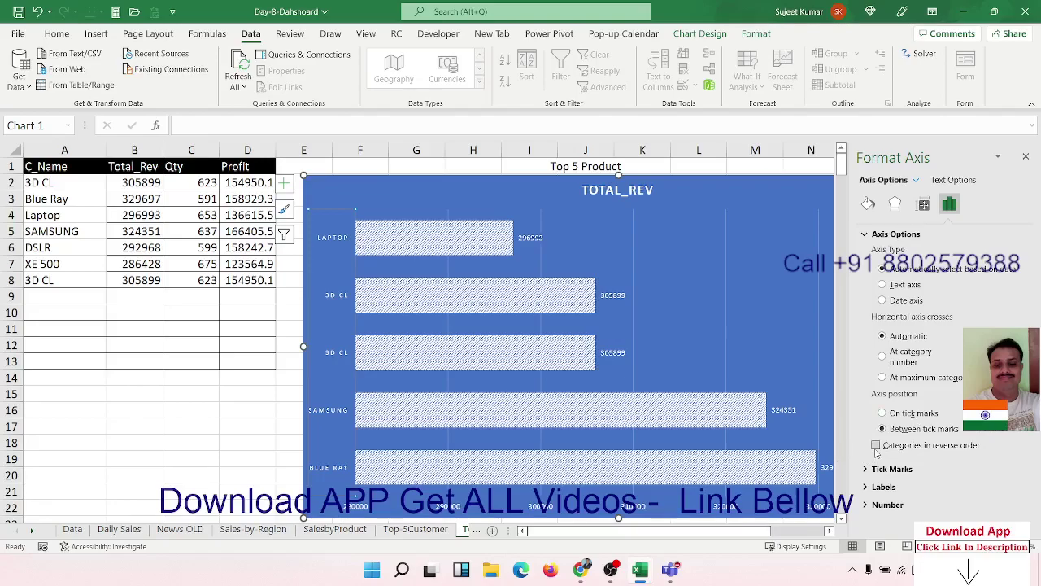
{"action": "left_click", "coordinate": [876, 446]}
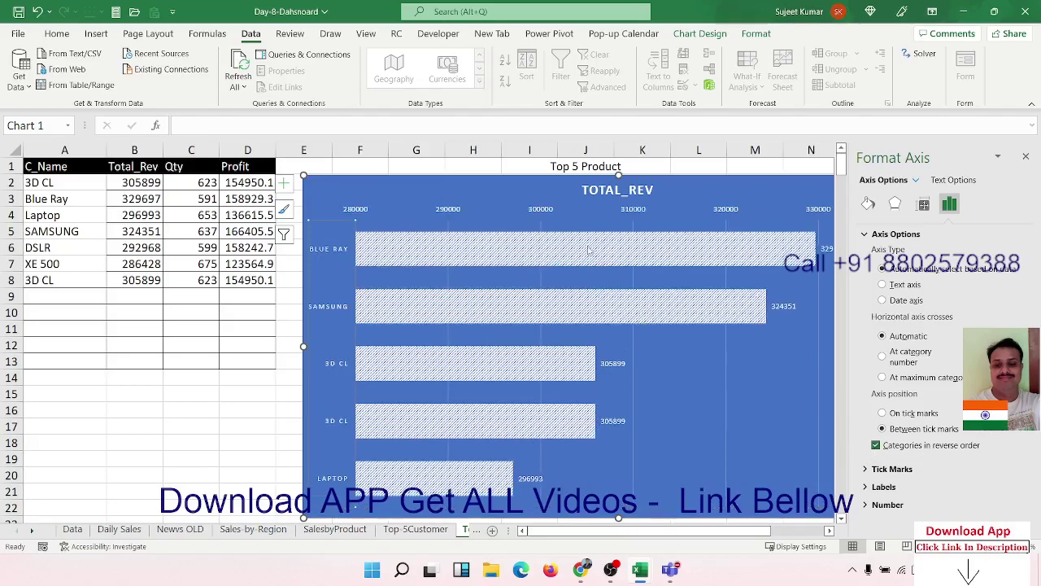
Step: Set the value axis tick marks to None and label position to High, then show Top-5Customer
{"action": "left_click", "coordinate": [529, 211]}
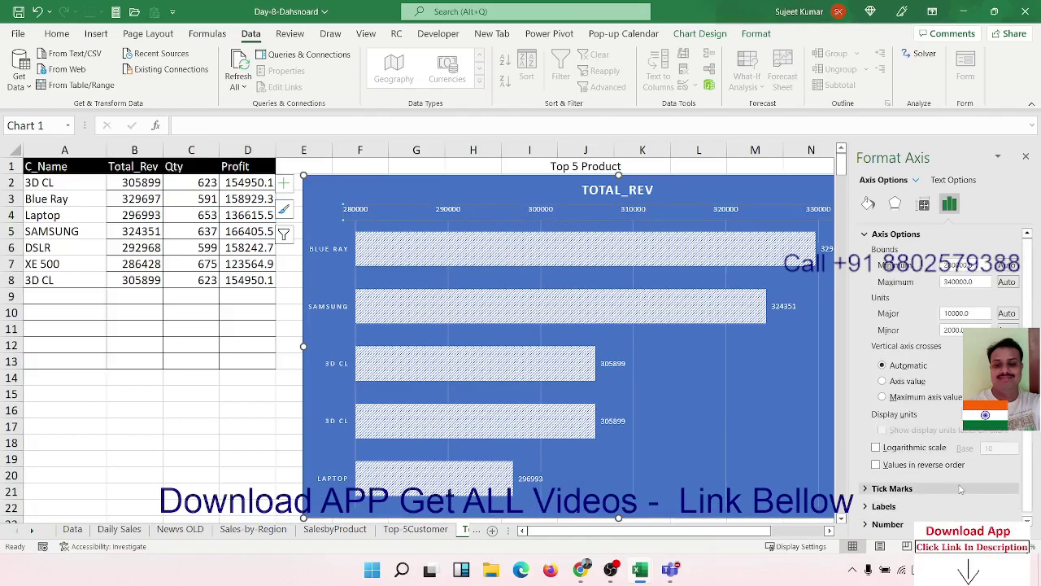
{"action": "scroll", "coordinate": [960, 489], "scroll_direction": "down", "scroll_amount": 1}
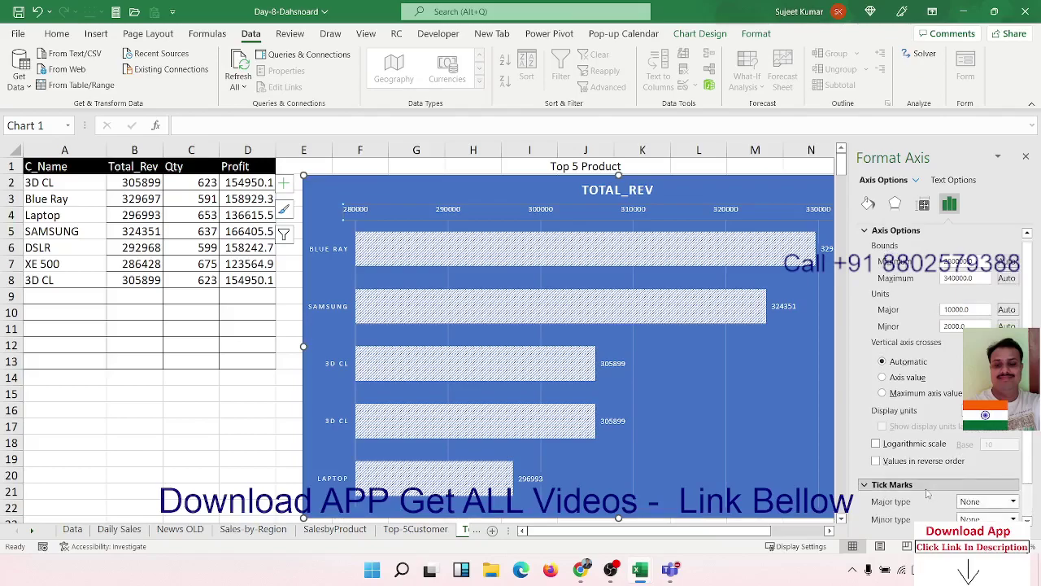
{"action": "left_click", "coordinate": [925, 487]}
{"action": "left_click", "coordinate": [918, 504]}
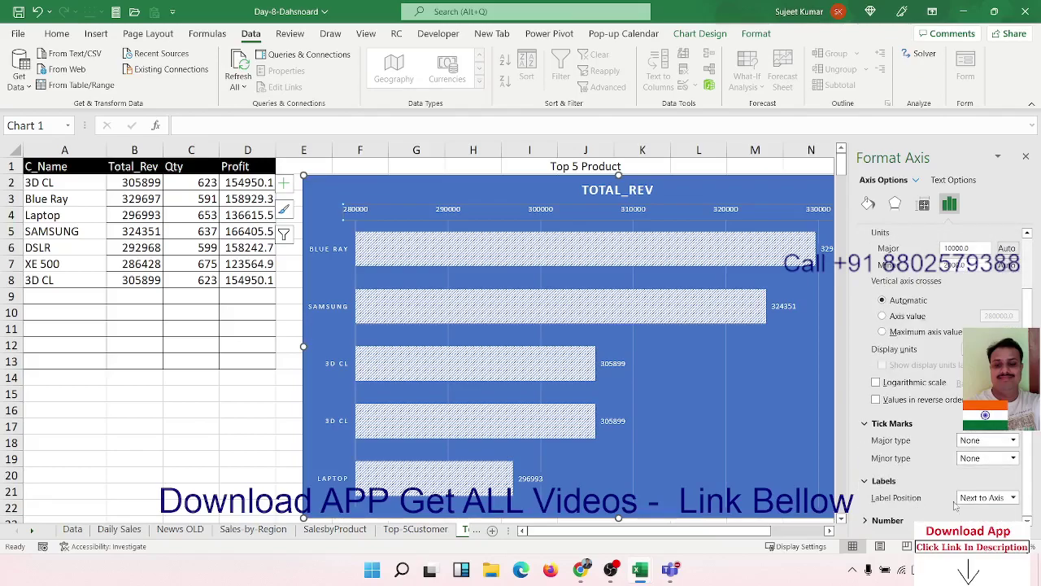
{"action": "left_click", "coordinate": [975, 498]}
{"action": "left_click", "coordinate": [973, 458]}
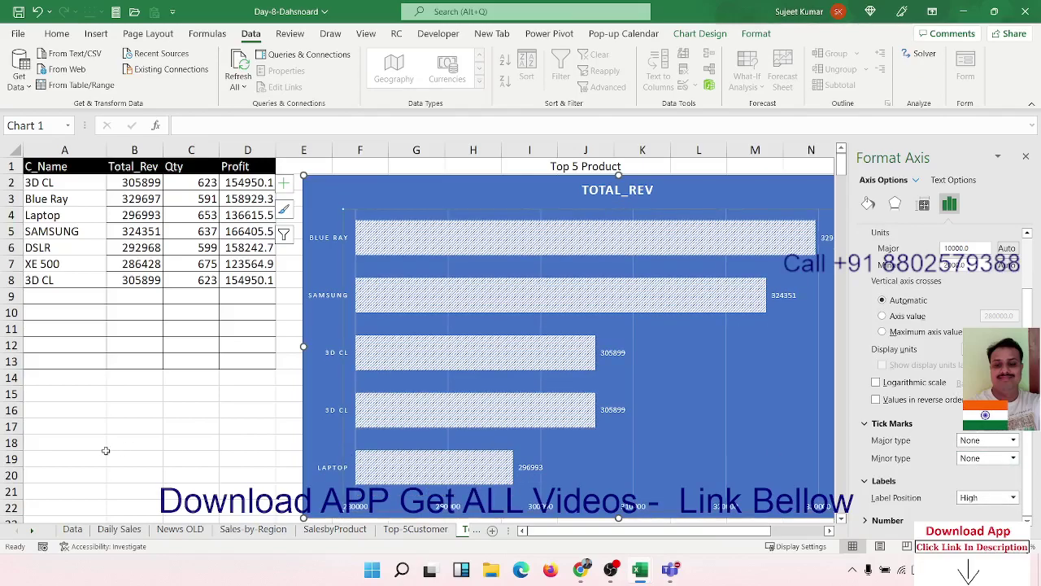
{"action": "left_click", "coordinate": [129, 413]}
{"action": "left_click", "coordinate": [415, 529]}
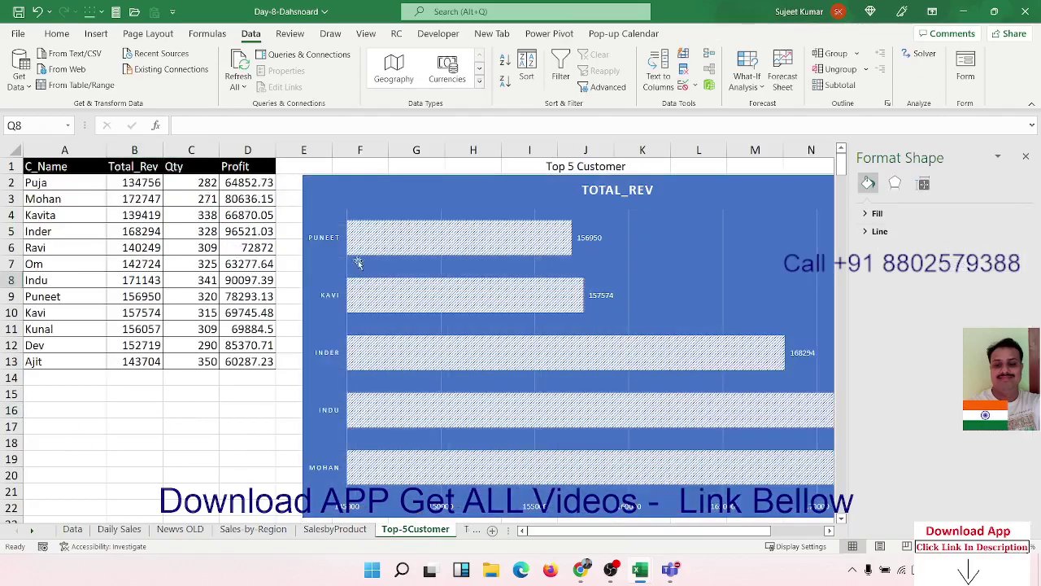
Step: Apply the product chart's formatting to the customer chart using Paste Special formats only
{"action": "left_click", "coordinate": [467, 530]}
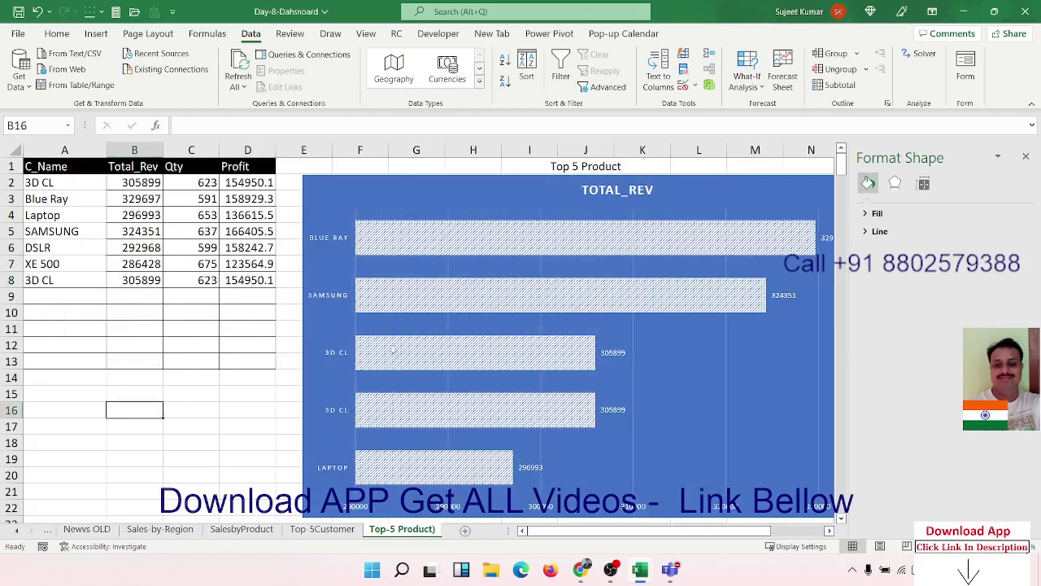
{"action": "left_click", "coordinate": [312, 319]}
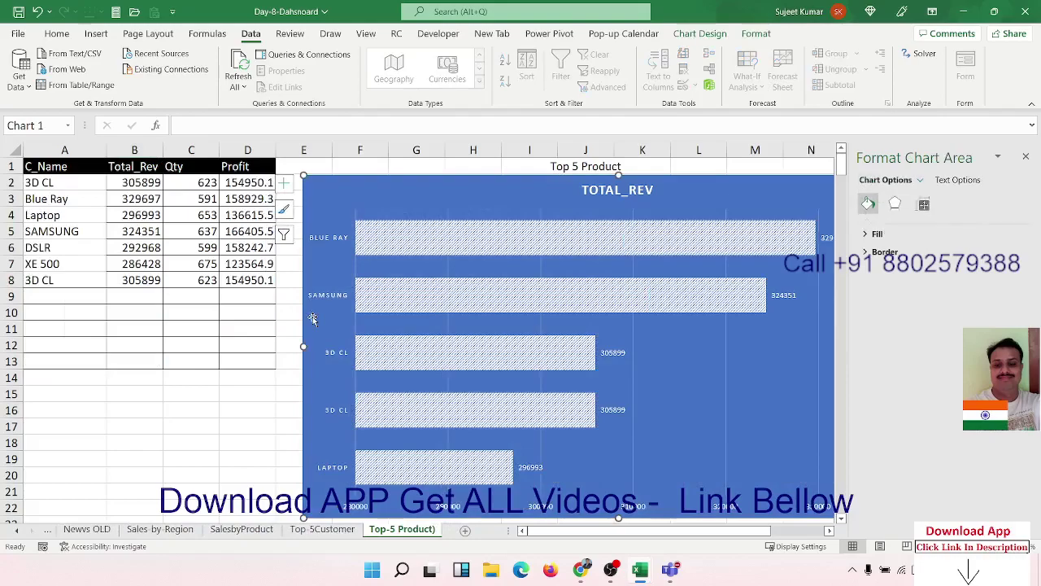
{"action": "left_click", "coordinate": [322, 529]}
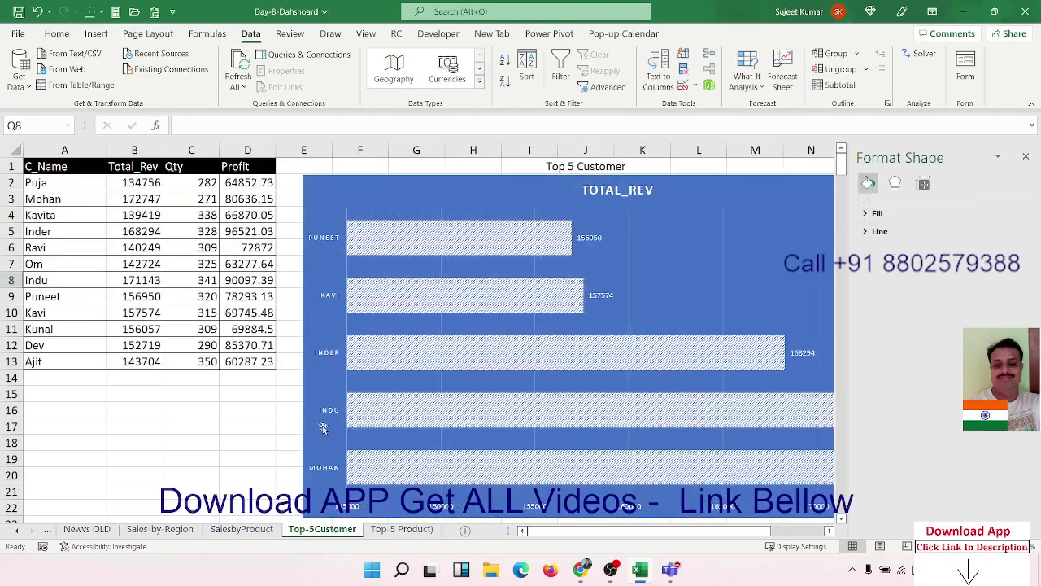
{"action": "left_click", "coordinate": [310, 393]}
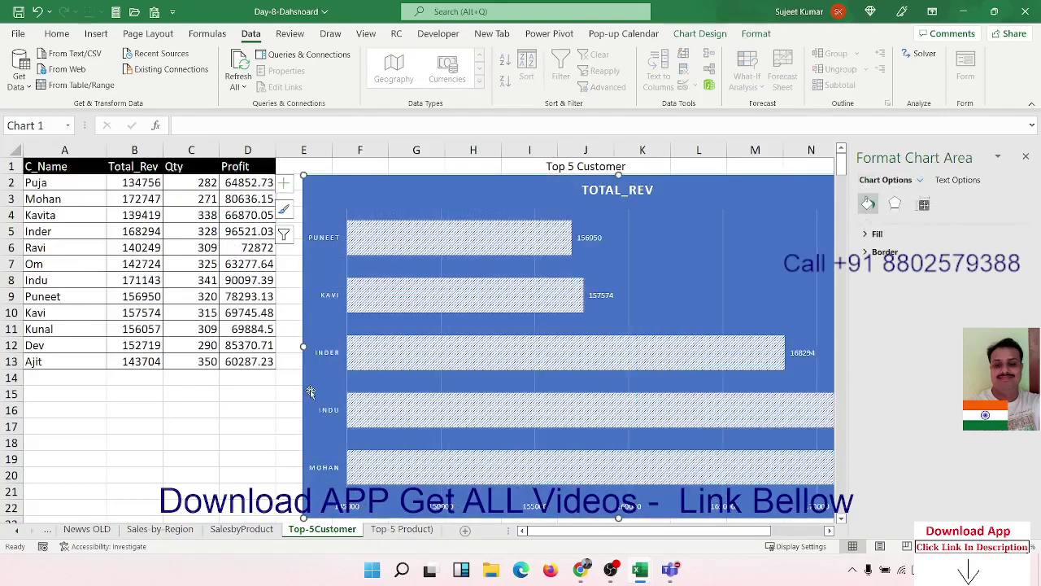
{"action": "left_click", "coordinate": [51, 35]}
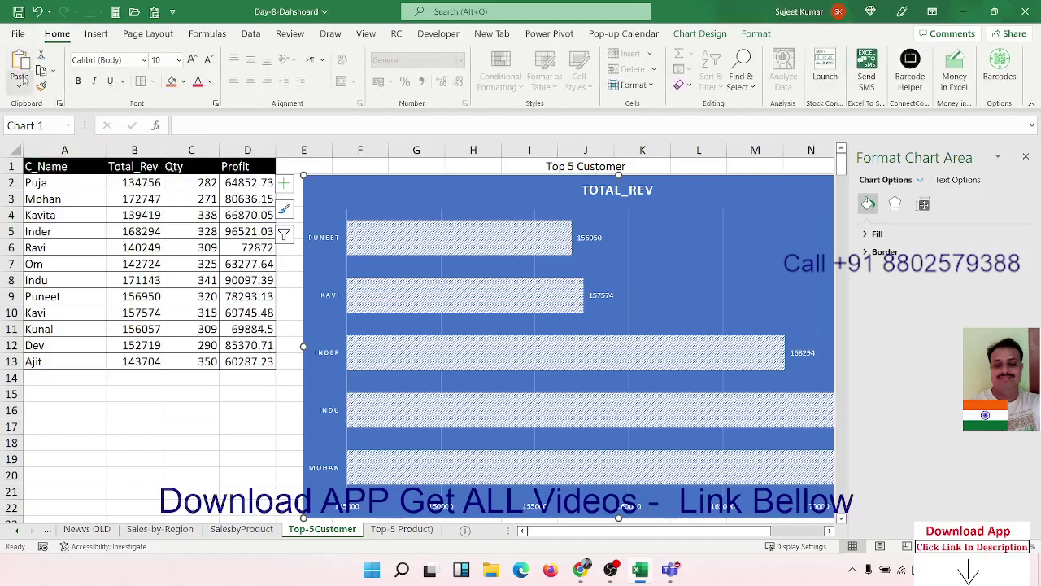
{"action": "left_click", "coordinate": [24, 87]}
{"action": "left_click", "coordinate": [36, 148]}
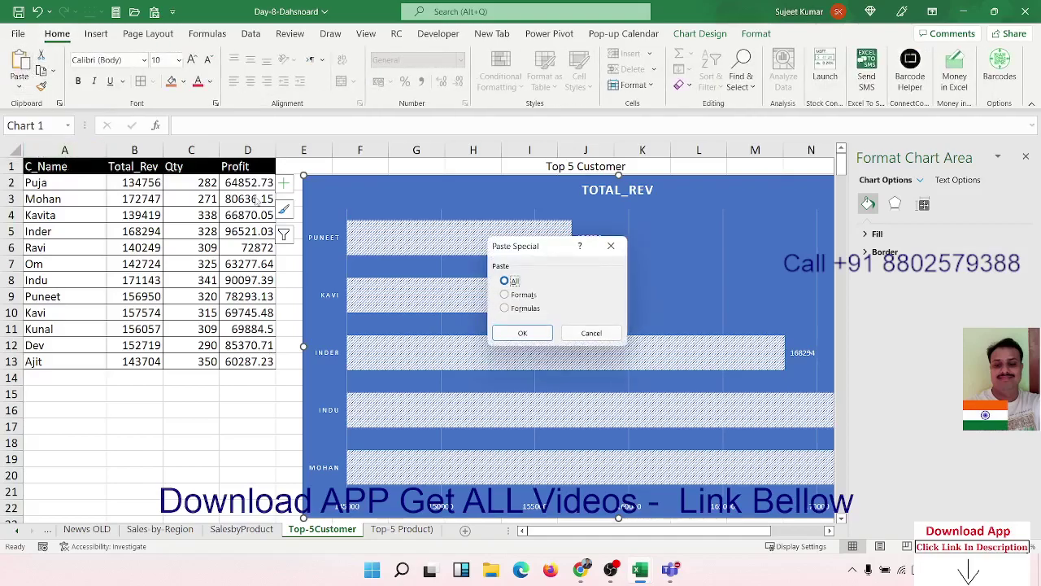
{"action": "left_click", "coordinate": [517, 295]}
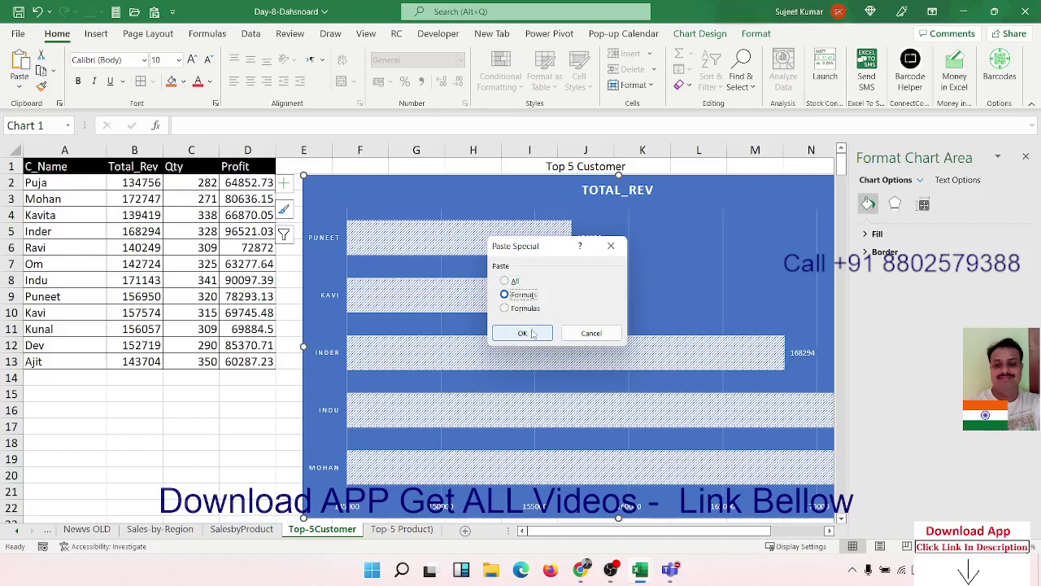
{"action": "left_click", "coordinate": [523, 332]}
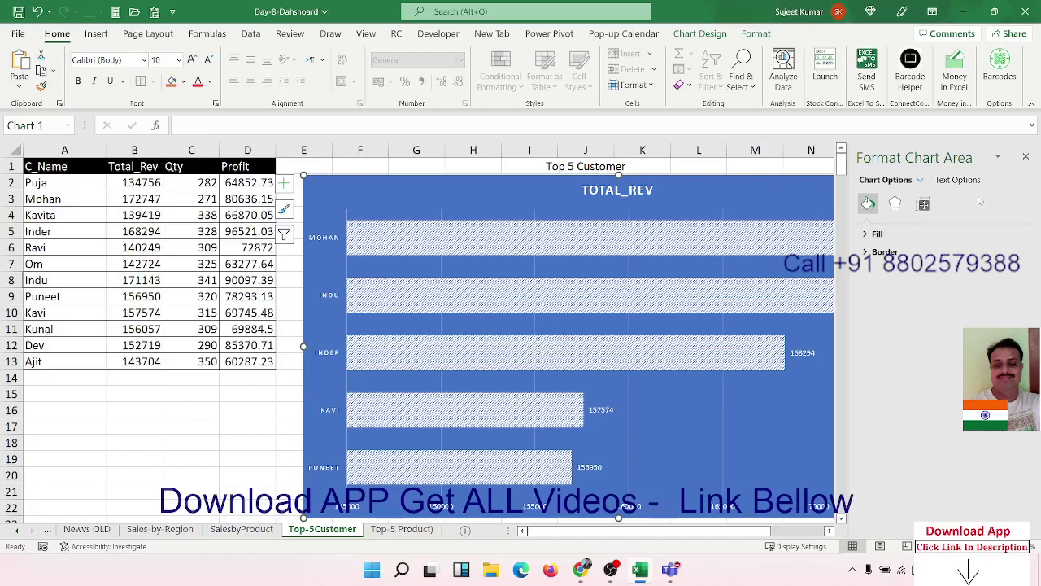
Step: Close the chart formatting pane and insert a new blank worksheet, Sheet8
{"action": "left_click", "coordinate": [1026, 157]}
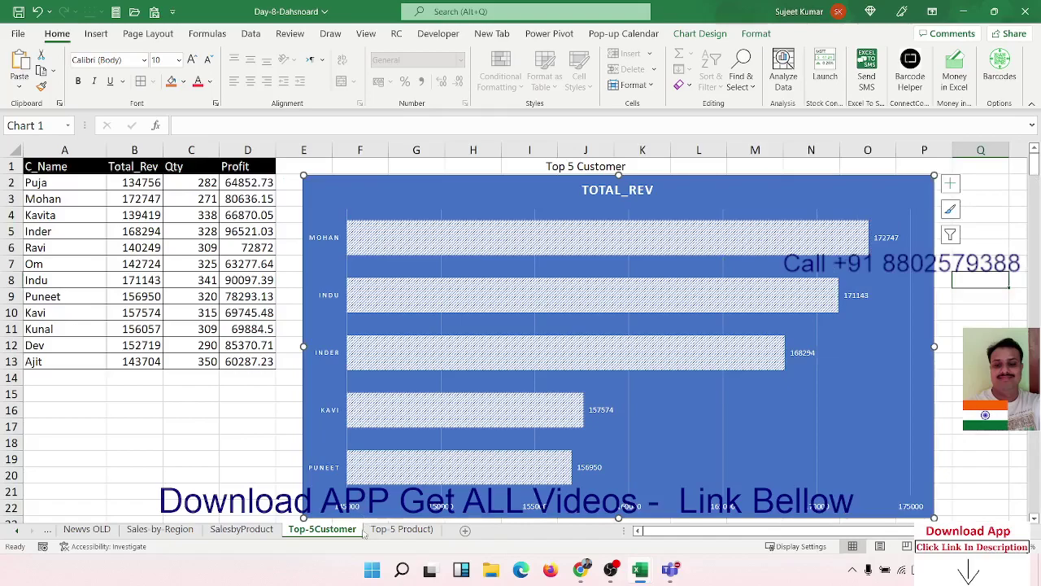
{"action": "left_click", "coordinate": [400, 530]}
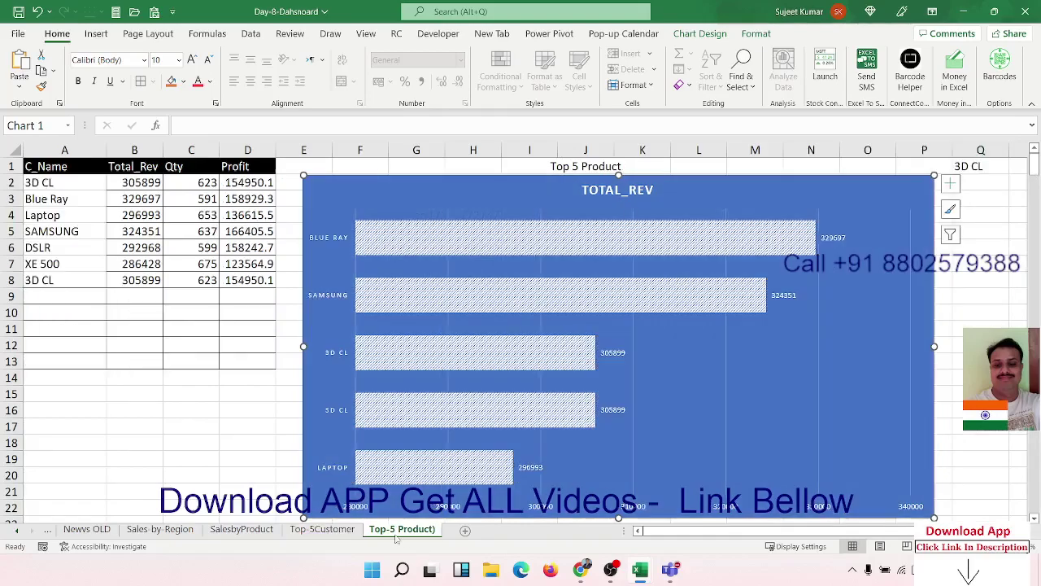
{"action": "left_click", "coordinate": [322, 530]}
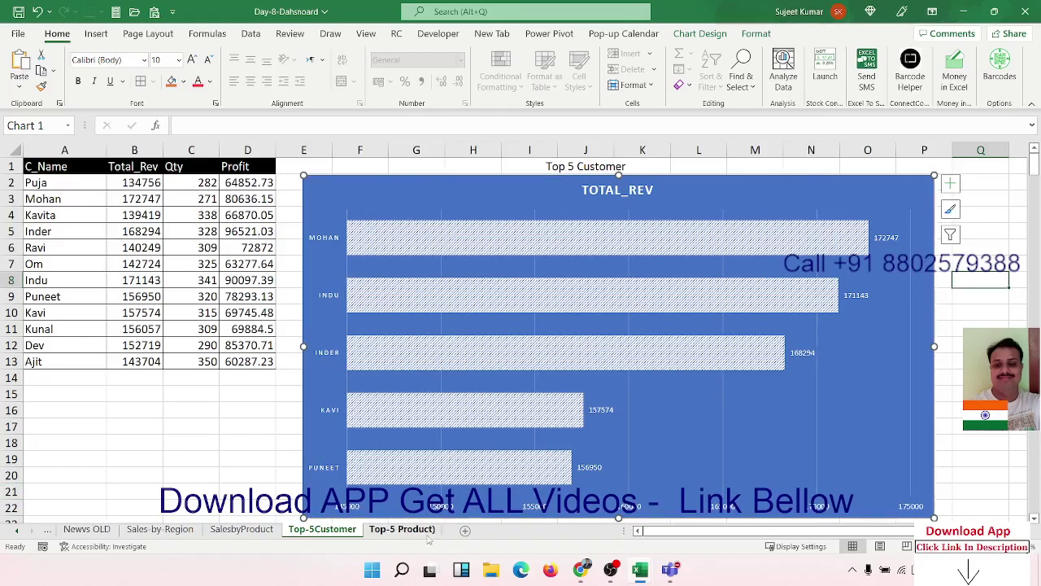
{"action": "left_click", "coordinate": [17, 529]}
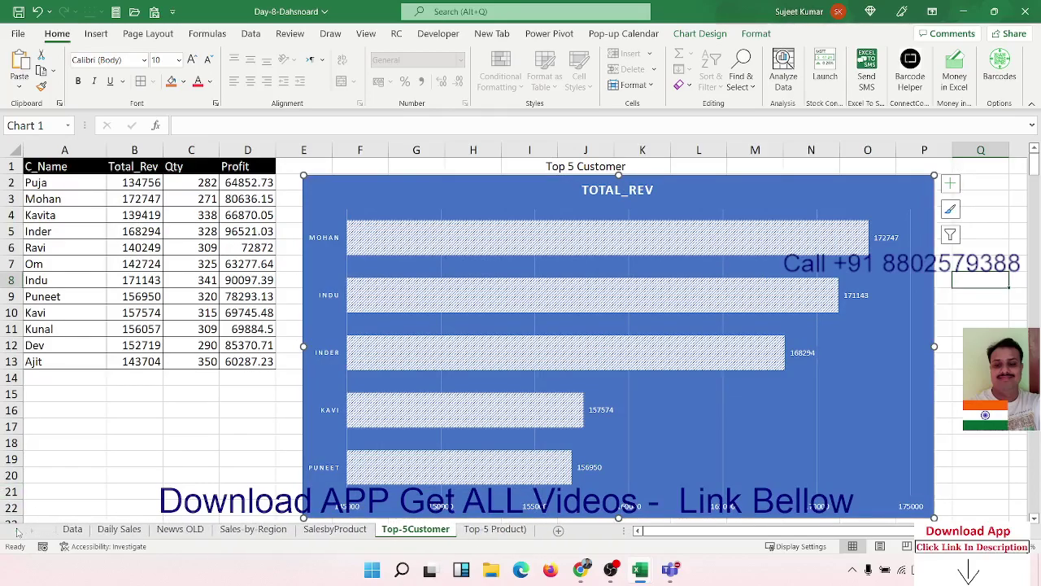
{"action": "left_click", "coordinate": [558, 529]}
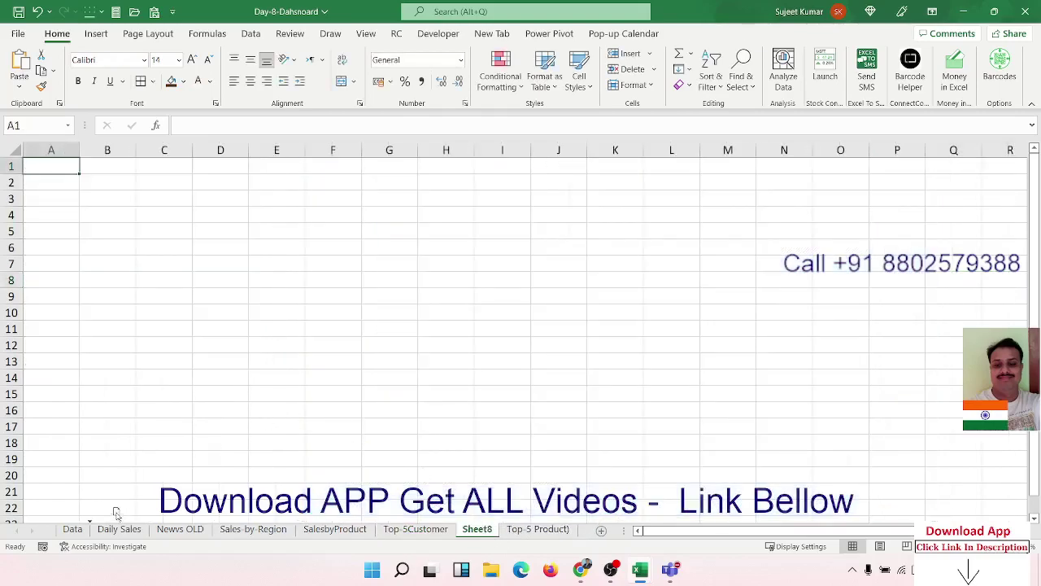
Step: Move the new sheet after Data and name it 'Summery'
{"action": "left_click_drag", "start_coordinate": [113, 514], "coordinate": [112, 516]}
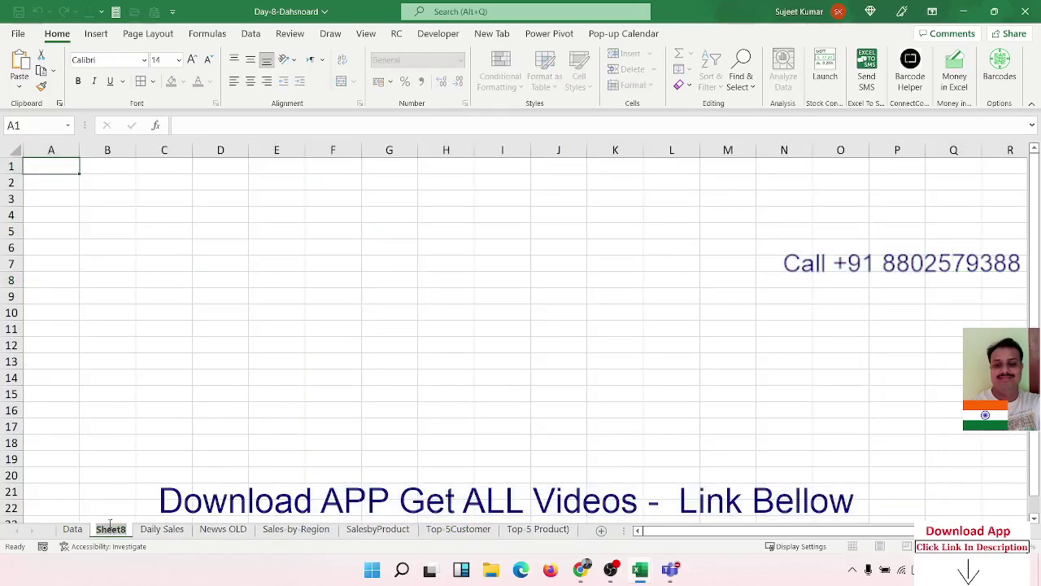
{"action": "type", "text": "Summ"}
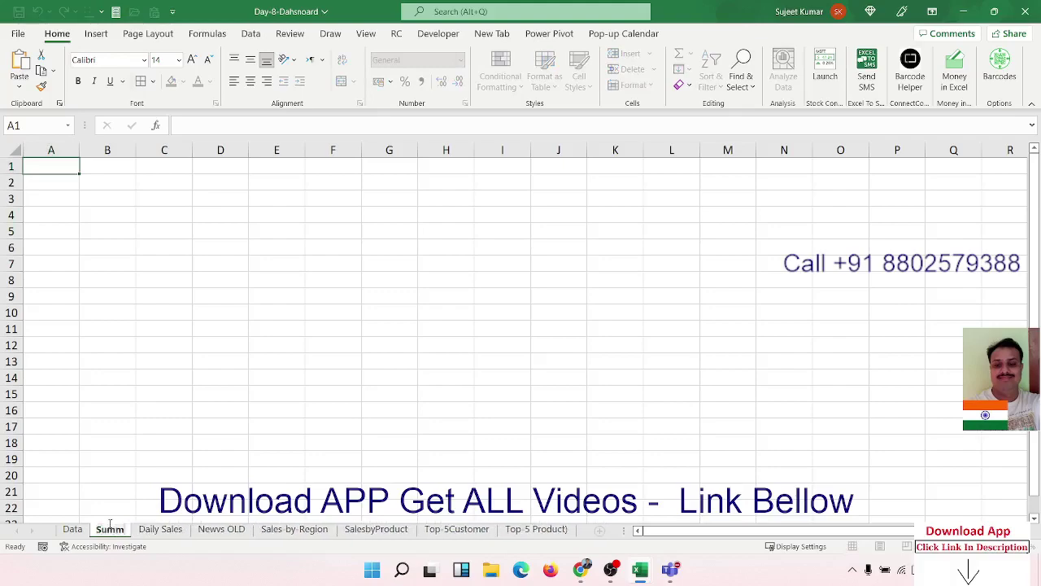
{"action": "type", "text": "ery"}
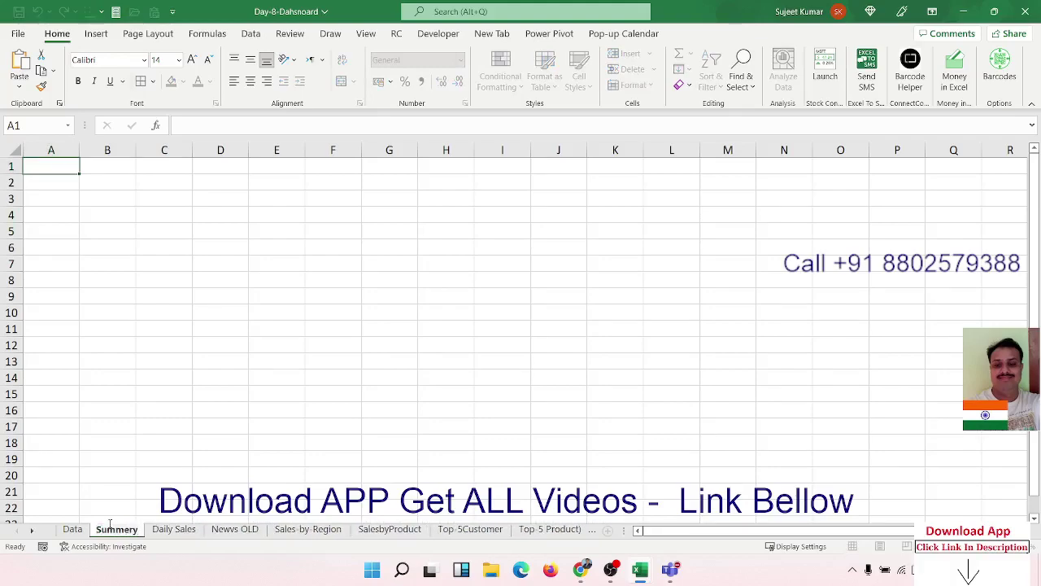
{"action": "key", "text": "Return"}
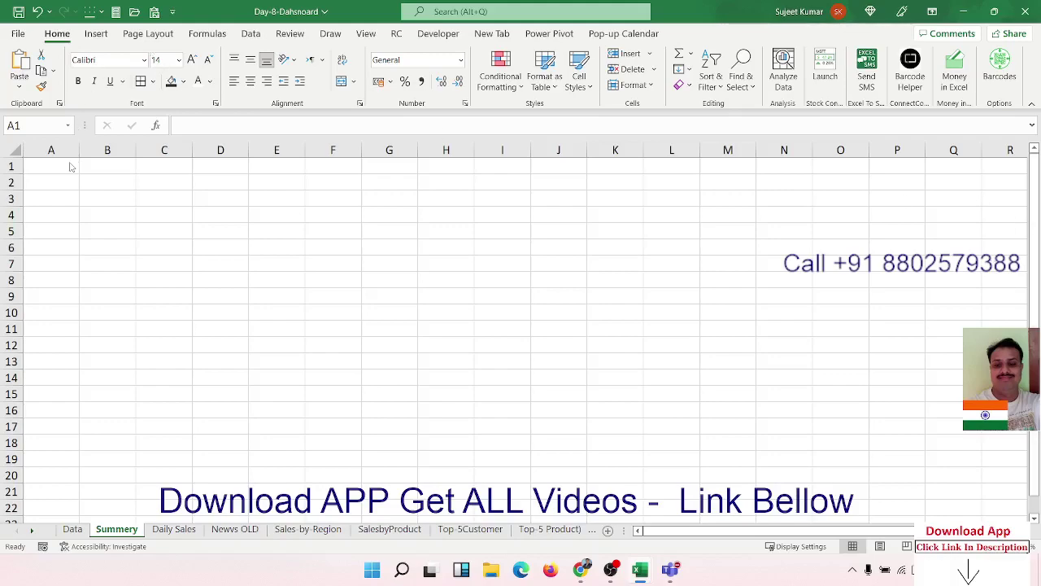
Step: Merge A1:G2 and enter the title 'Sales Analysis Month Jun-2022'
{"action": "mouse_move", "coordinate": [70, 166]}
{"action": "left_mouse_down"}
{"action": "mouse_move", "coordinate": [414, 195]}
{"action": "mouse_move", "coordinate": [415, 184]}
{"action": "left_mouse_up"}
{"action": "left_click", "coordinate": [336, 86]}
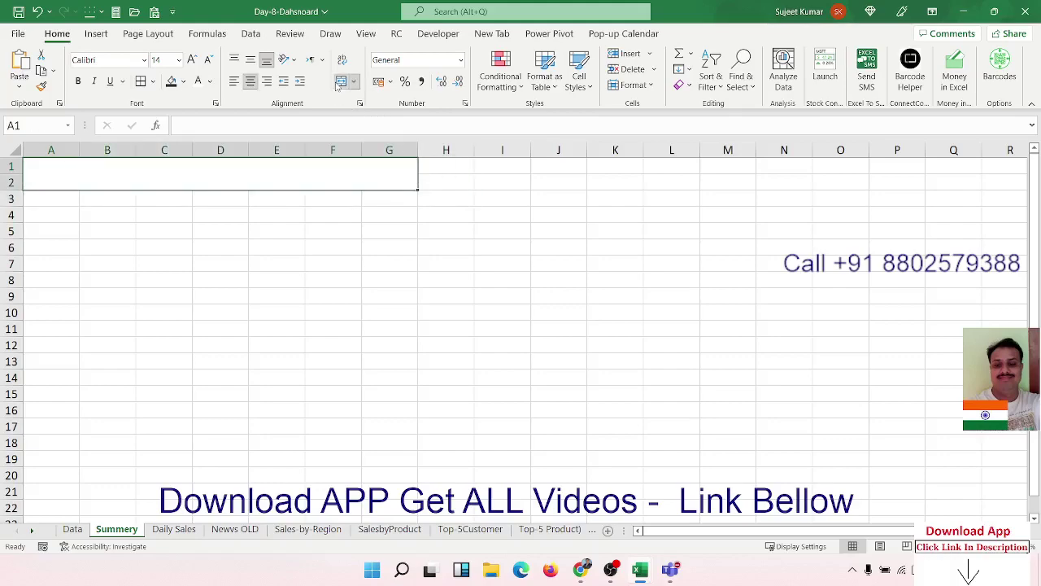
{"action": "type", "text": "Sal"}
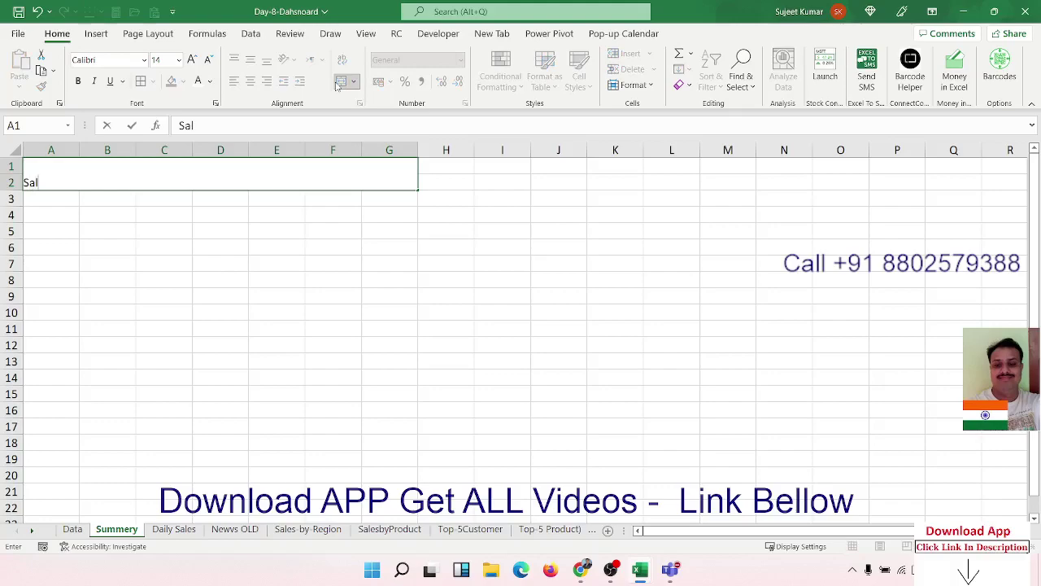
{"action": "type", "text": "es Ana"}
{"action": "type", "text": "lys"}
{"action": "type", "text": "is M"}
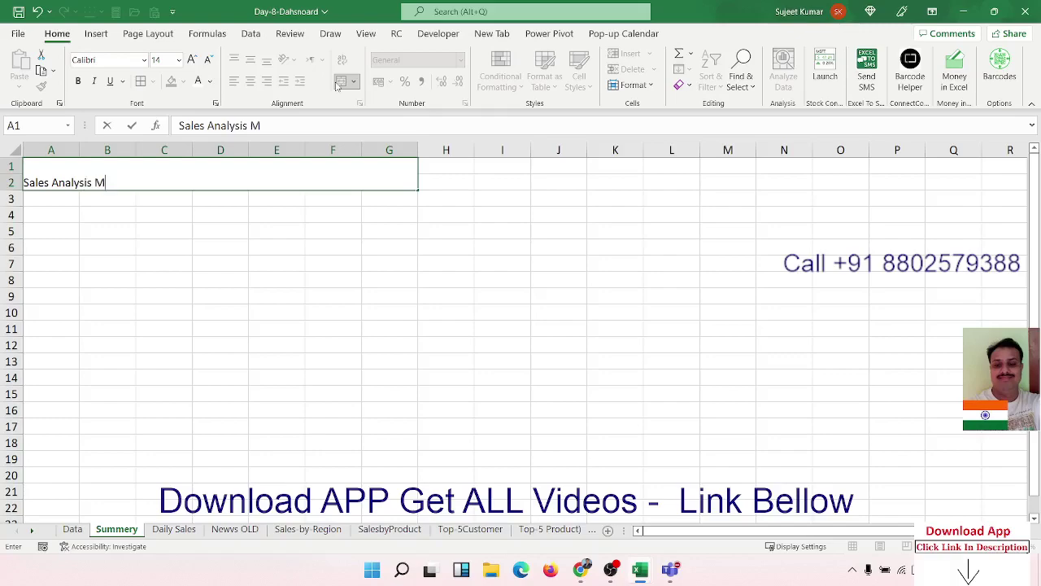
{"action": "type", "text": "iont"}
{"action": "key", "text": "BackSpace"}
{"action": "key", "text": "BackSpace"}
{"action": "key", "text": "BackSpace"}
{"action": "key", "text": "BackSpace"}
{"action": "key", "text": "BackSpace"}
{"action": "type", "text": "nth Jun-"}
{"action": "type", "text": "2022"}
{"action": "key", "text": "Return"}
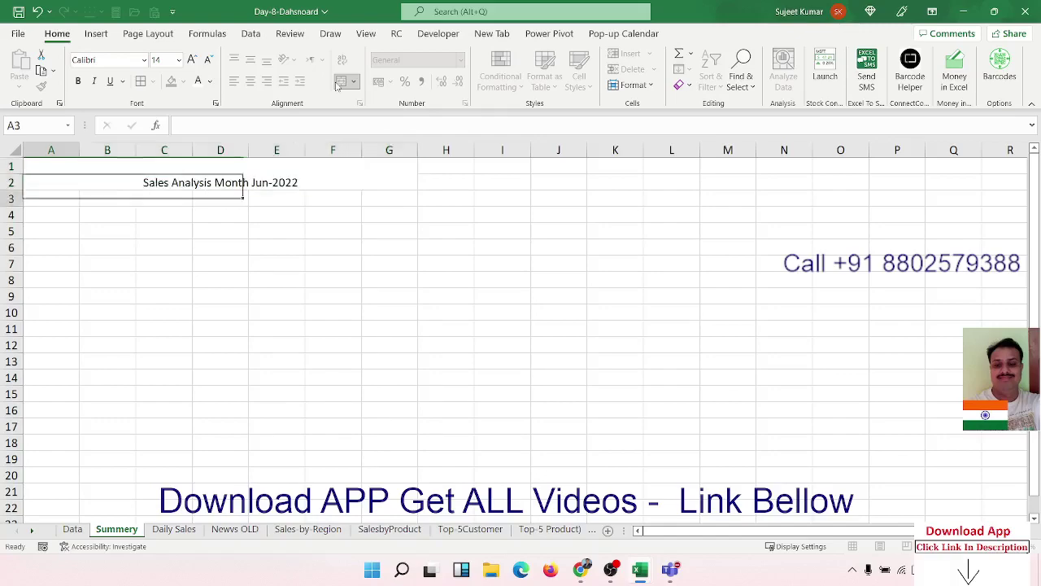
{"action": "key", "text": "Up"}
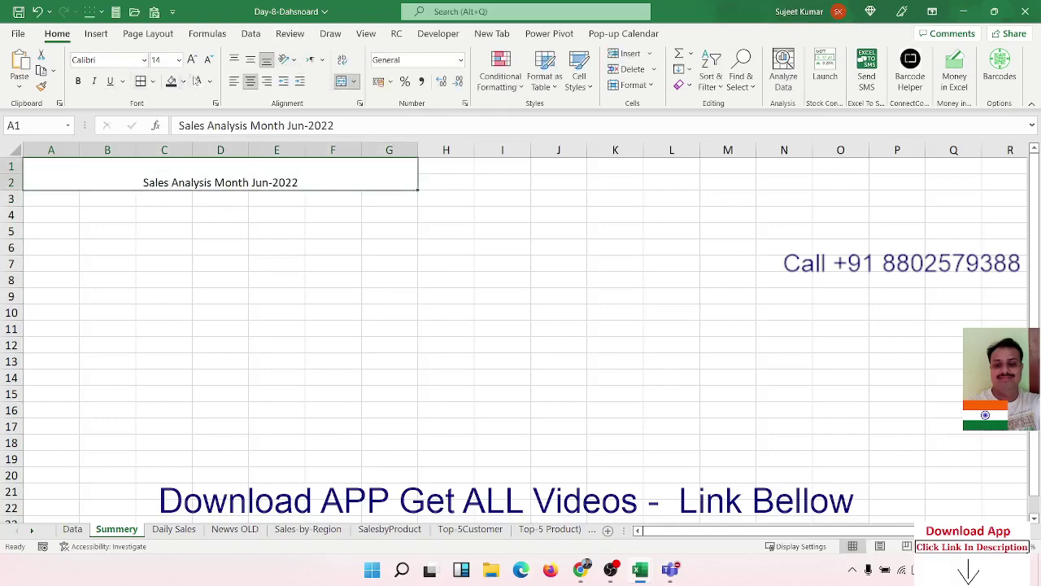
Step: Format the title as bold, 24-point and centred
{"action": "left_click", "coordinate": [233, 82]}
{"action": "left_click", "coordinate": [191, 60]}
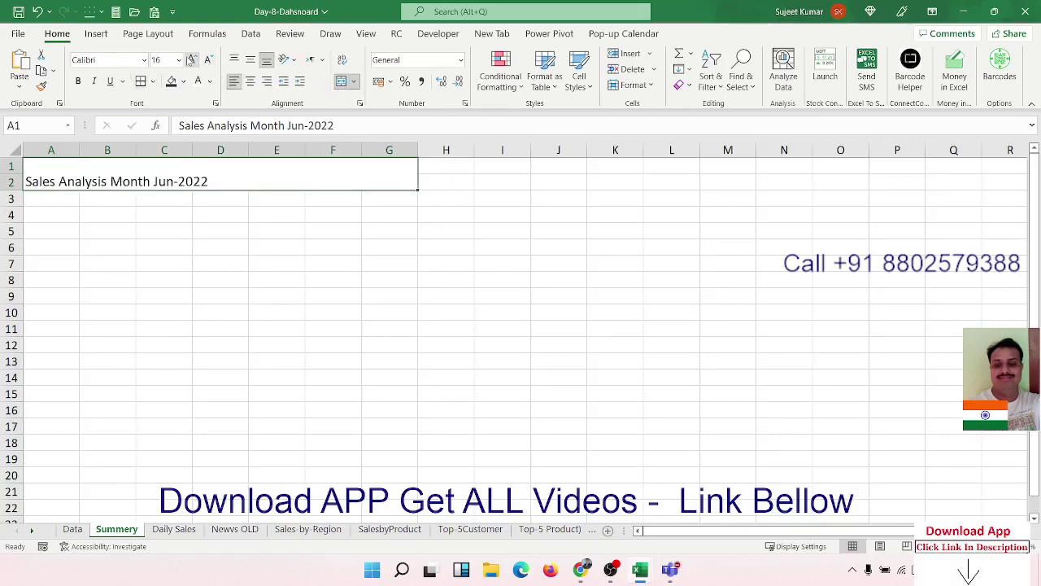
{"action": "left_click", "coordinate": [192, 60]}
{"action": "left_click", "coordinate": [191, 59]}
{"action": "left_click", "coordinate": [191, 59]}
{"action": "left_click", "coordinate": [191, 59]}
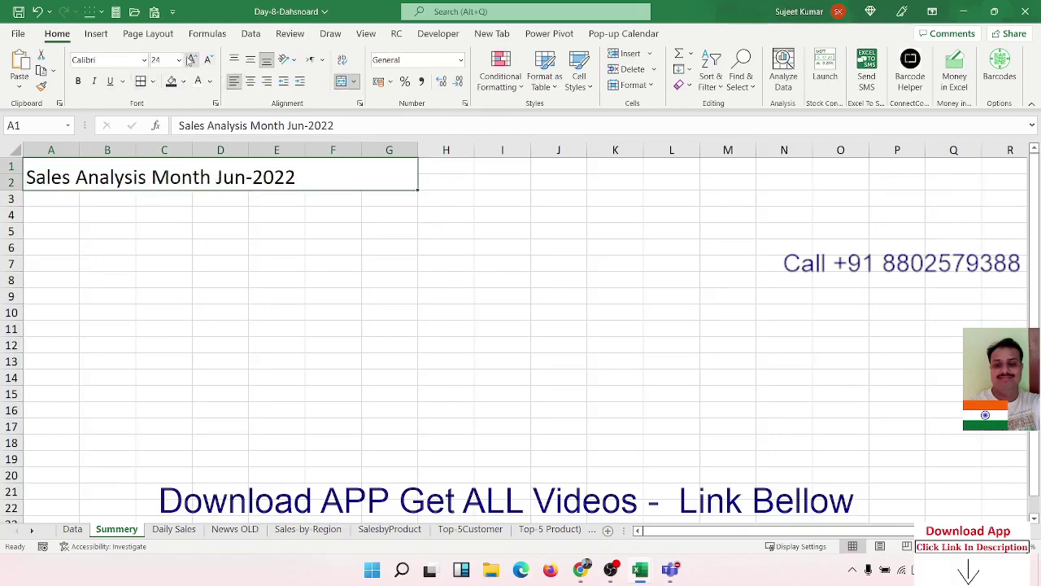
{"action": "left_click", "coordinate": [77, 82]}
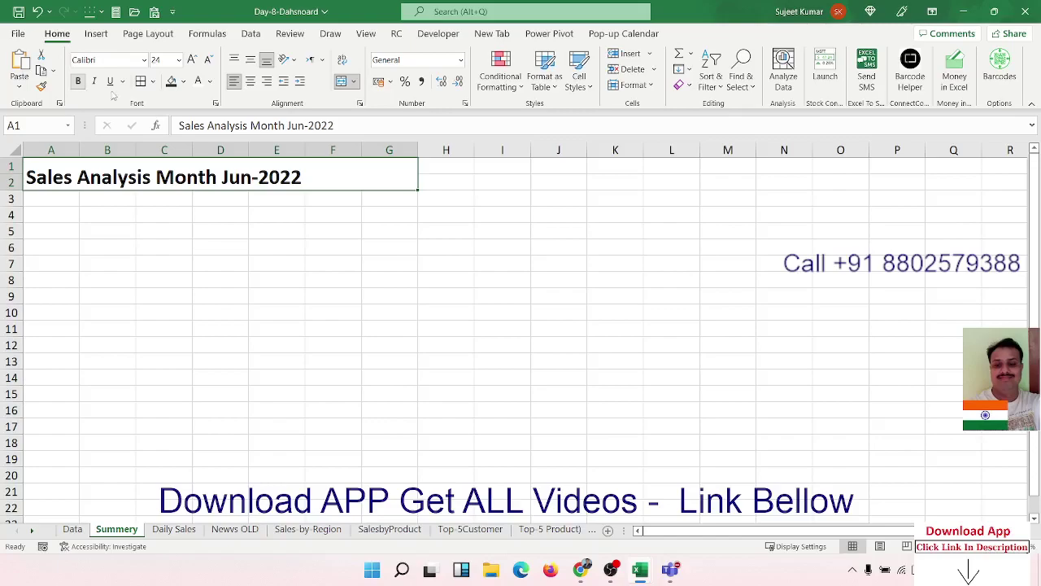
{"action": "left_click", "coordinate": [250, 81]}
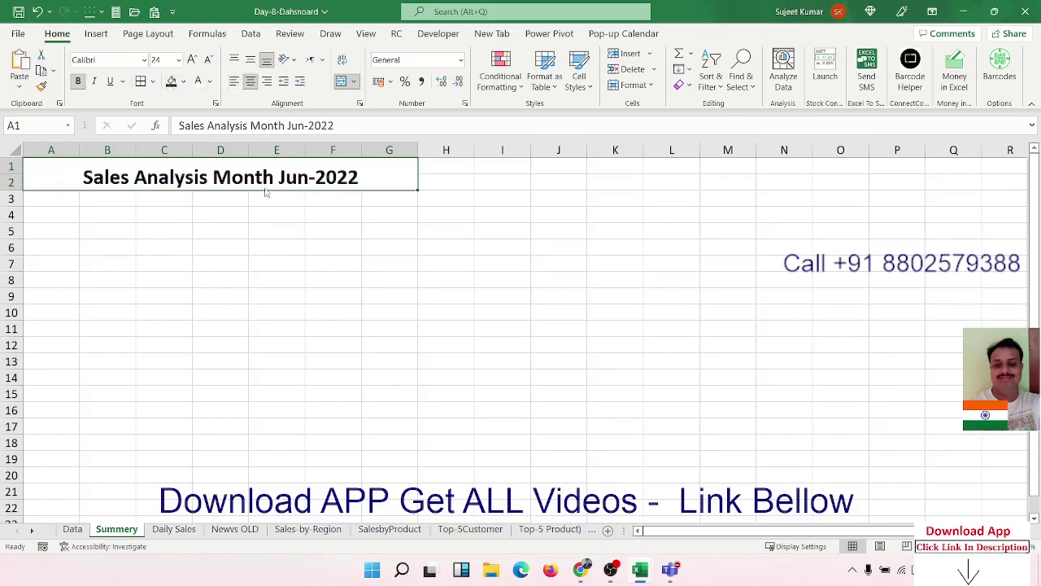
{"action": "left_click", "coordinate": [108, 231]}
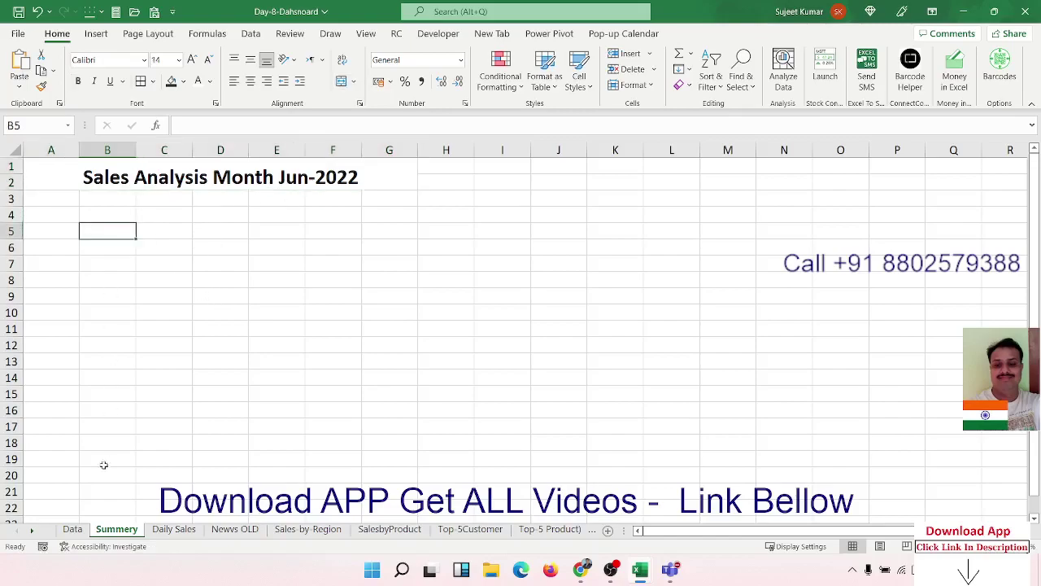
Step: Copy the SALES BY DATE chart from Daily Sales and paste it at A3 on Summery
{"action": "left_click", "coordinate": [174, 529]}
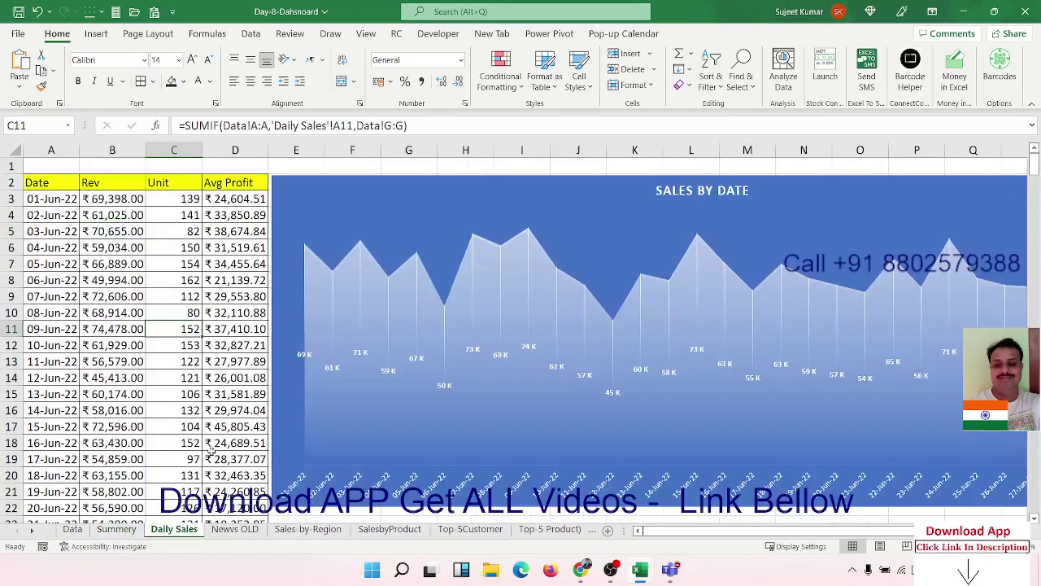
{"action": "left_click", "coordinate": [326, 232]}
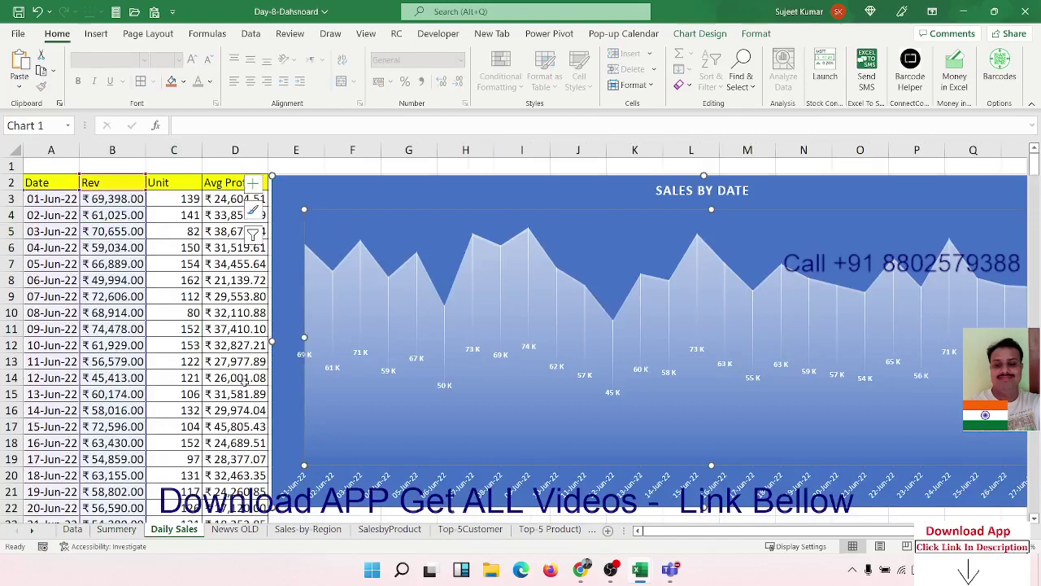
{"action": "left_click", "coordinate": [117, 528]}
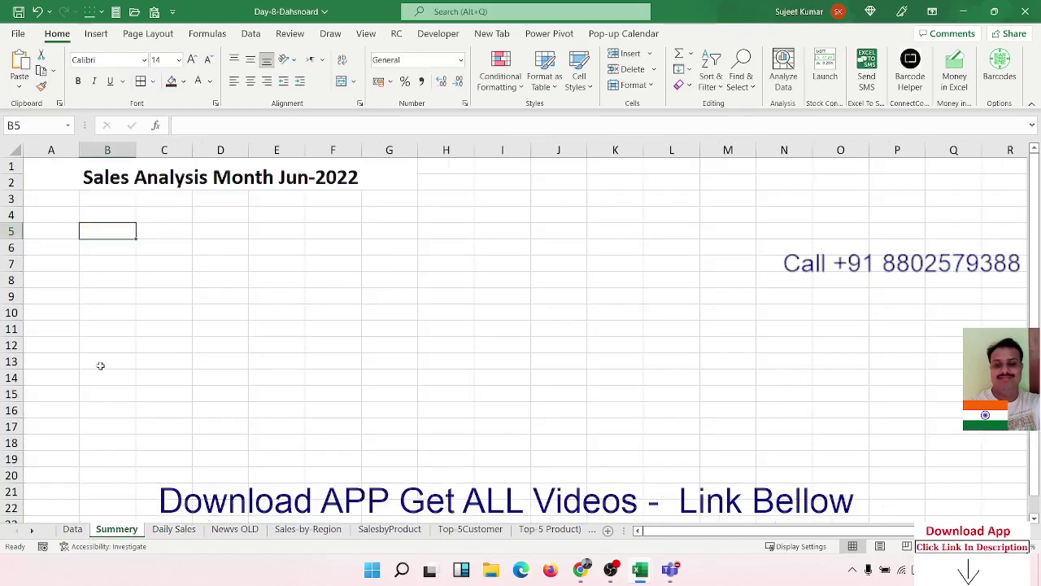
{"action": "left_click", "coordinate": [56, 200]}
{"action": "key", "text": "ctrl+v"}
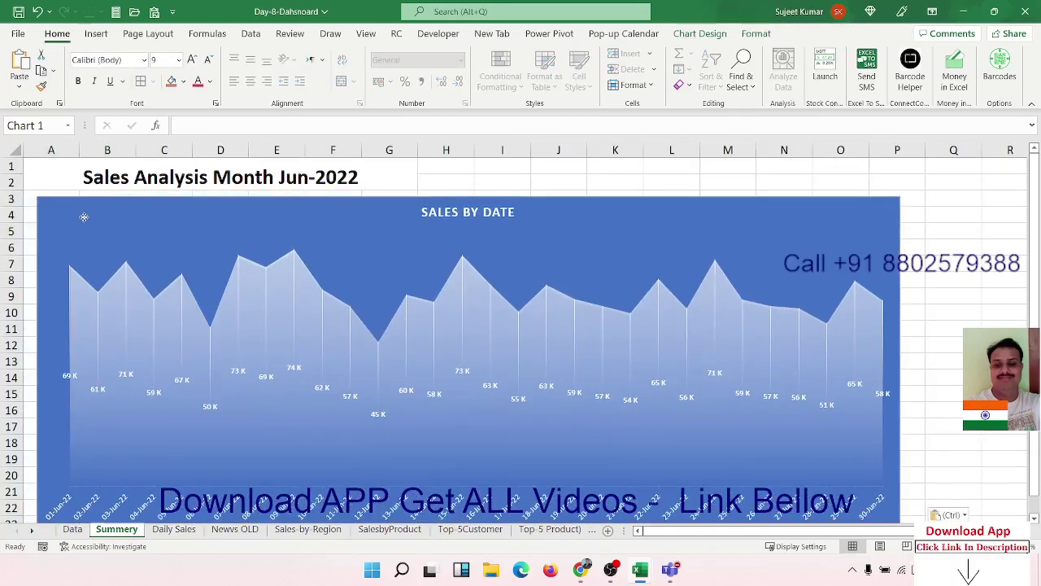
Step: Position and resize the chart to fill A3:H16 under the title
{"action": "left_click_drag", "start_coordinate": [39, 200], "coordinate": [203, 290]}
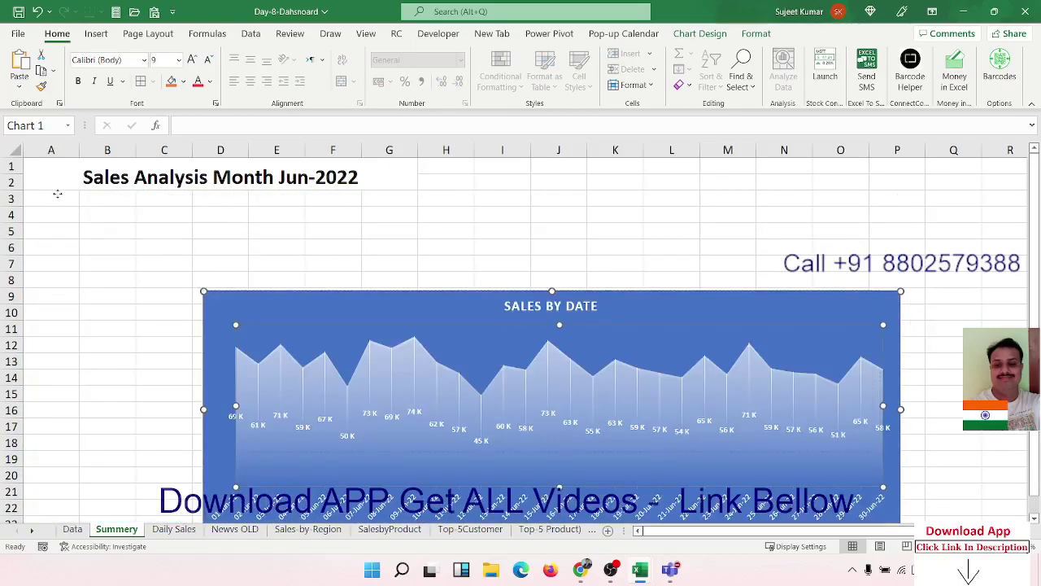
{"action": "left_click", "coordinate": [123, 281]}
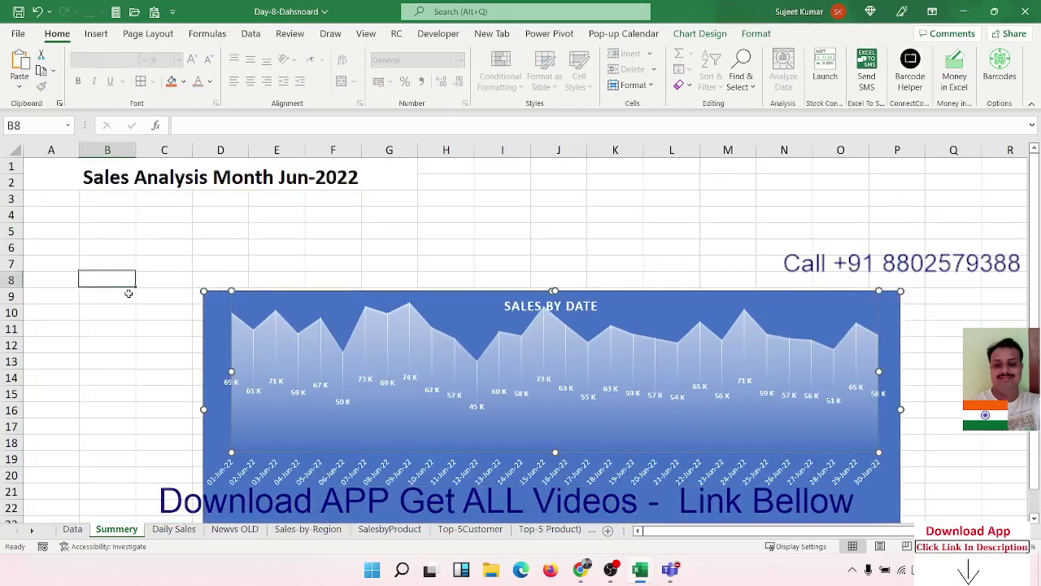
{"action": "left_click_drag", "start_coordinate": [277, 322], "coordinate": [281, 356]}
{"action": "left_click", "coordinate": [189, 313]}
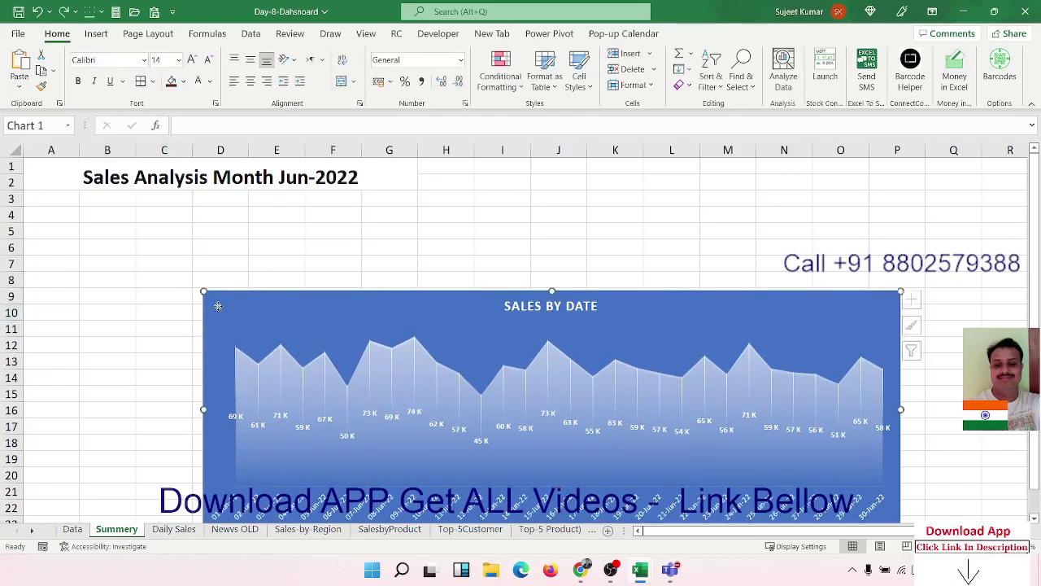
{"action": "mouse_move", "coordinate": [215, 303]}
{"action": "left_mouse_down"}
{"action": "mouse_move", "coordinate": [138, 246]}
{"action": "mouse_move", "coordinate": [40, 209]}
{"action": "left_mouse_up"}
{"action": "left_click_drag", "start_coordinate": [728, 434], "coordinate": [480, 413]}
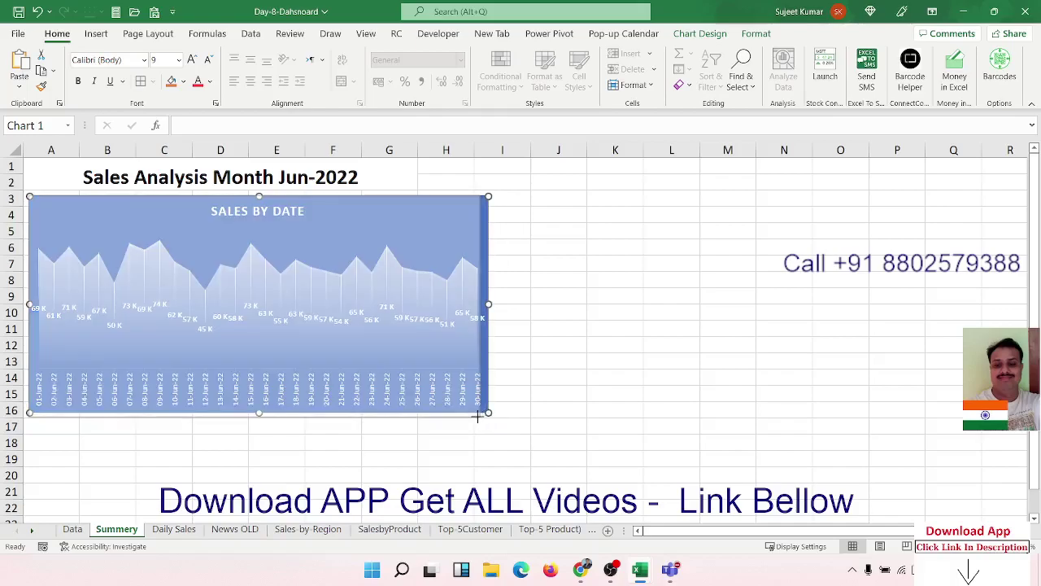
{"action": "left_click_drag", "start_coordinate": [489, 412], "coordinate": [478, 416]}
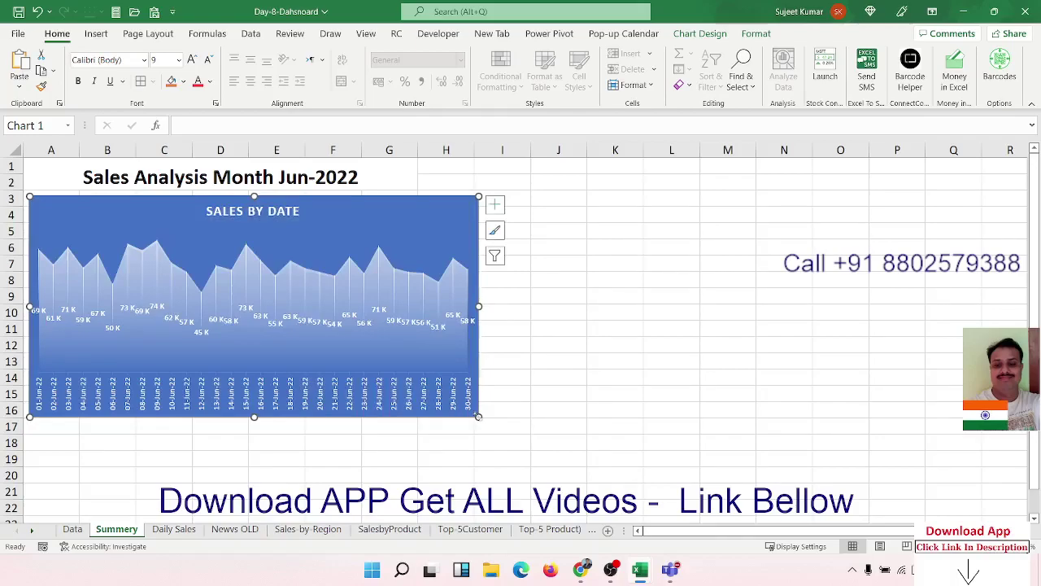
Step: Narrow column I to a slim gap beside the chart
{"action": "key", "text": "Escape"}
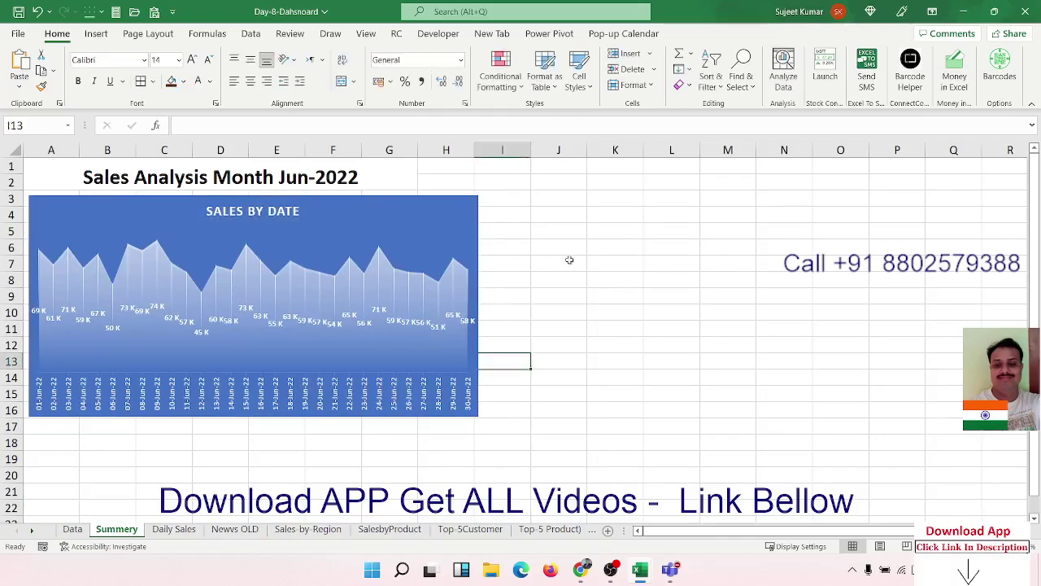
{"action": "left_click_drag", "start_coordinate": [530, 151], "coordinate": [492, 155]}
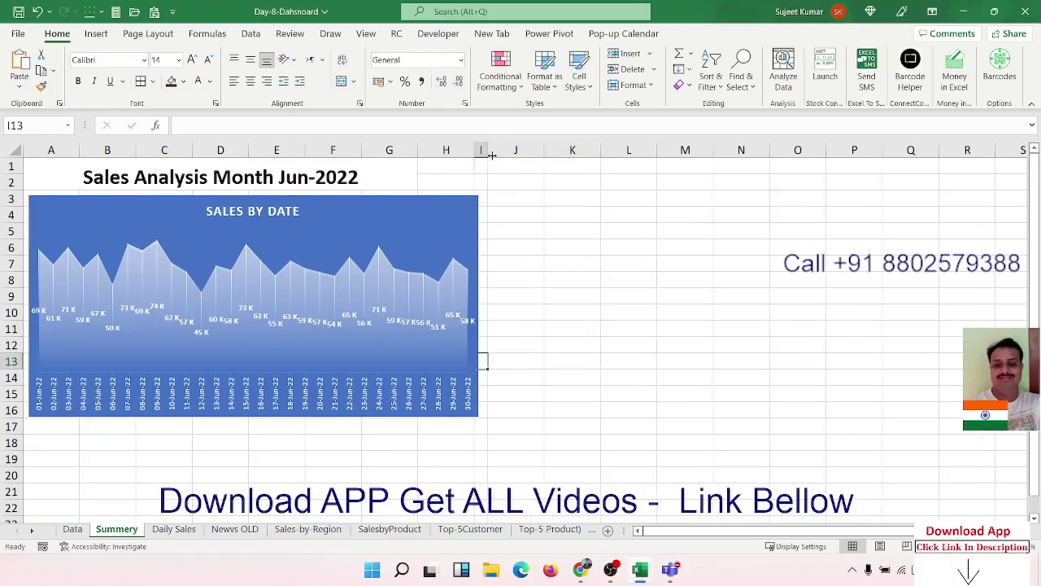
{"action": "left_click", "coordinate": [521, 187]}
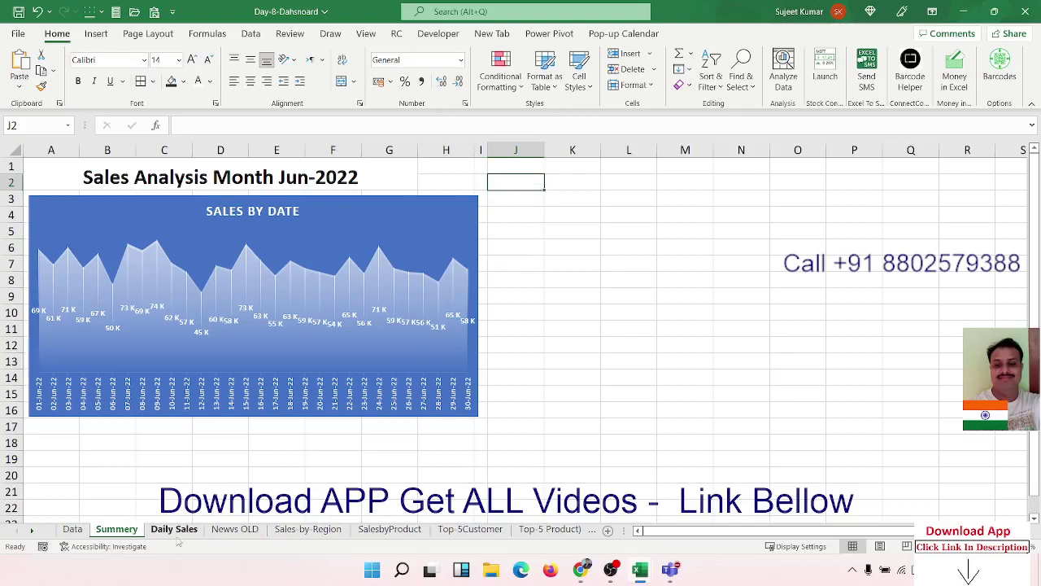
Step: Copy the India map chart from Sales-by-Region and paste it beside Sales by Date, sized to J2:N16
{"action": "left_click", "coordinate": [232, 529]}
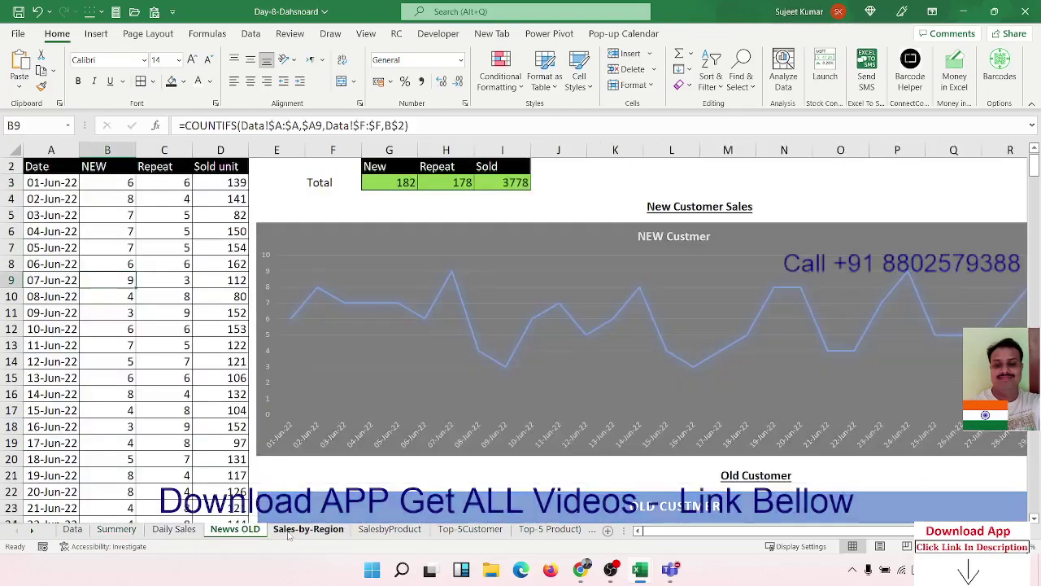
{"action": "left_click", "coordinate": [308, 529]}
{"action": "left_click", "coordinate": [390, 168]}
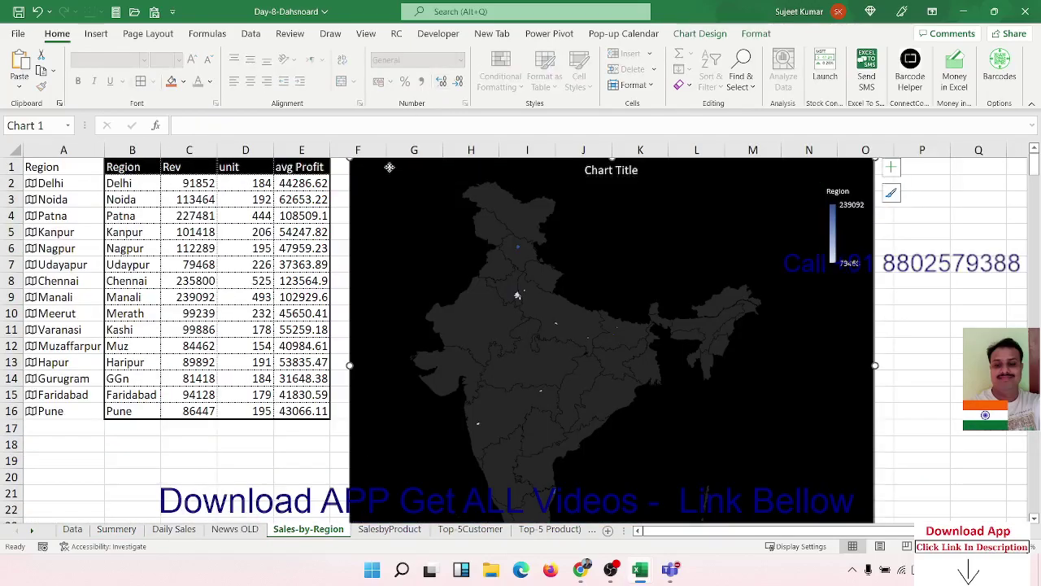
{"action": "left_click", "coordinate": [116, 530]}
{"action": "key", "text": "ctrl+v"}
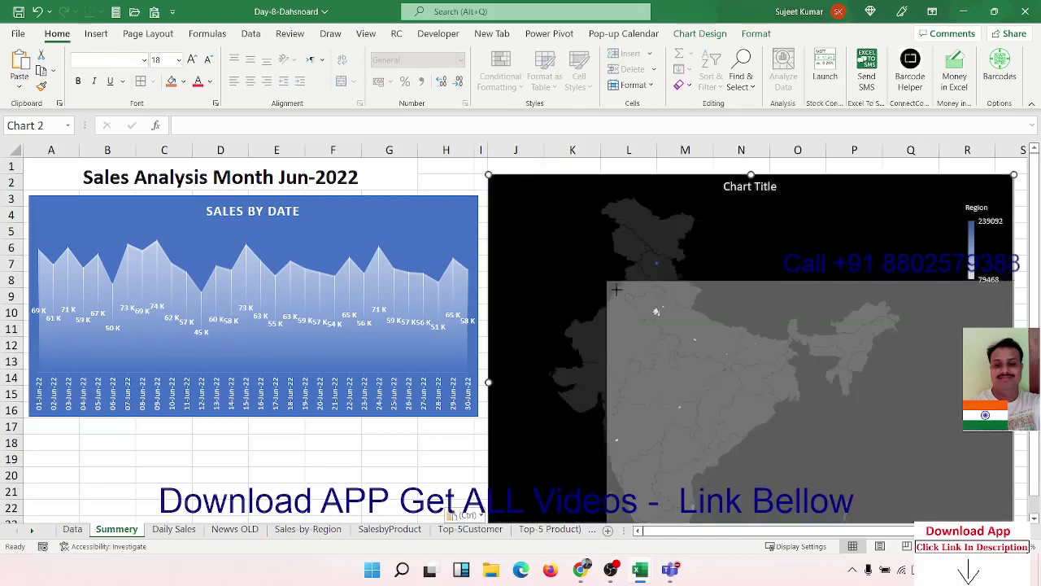
{"action": "left_click_drag", "start_coordinate": [510, 198], "coordinate": [645, 314]}
{"action": "left_click_drag", "start_coordinate": [716, 307], "coordinate": [587, 170]}
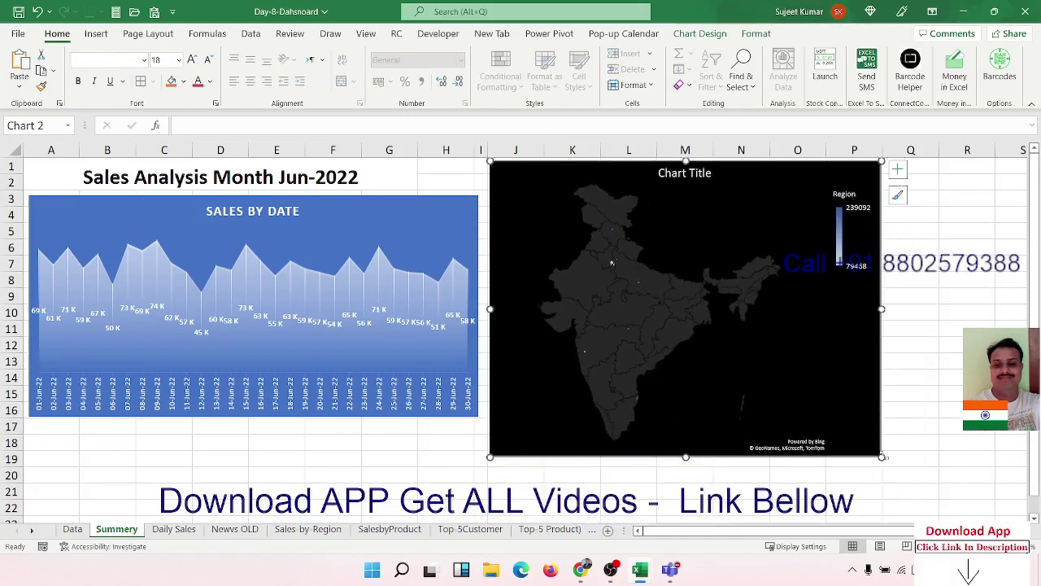
{"action": "mouse_move", "coordinate": [882, 456]}
{"action": "left_mouse_down"}
{"action": "mouse_move", "coordinate": [715, 387]}
{"action": "mouse_move", "coordinate": [720, 416]}
{"action": "left_mouse_up"}
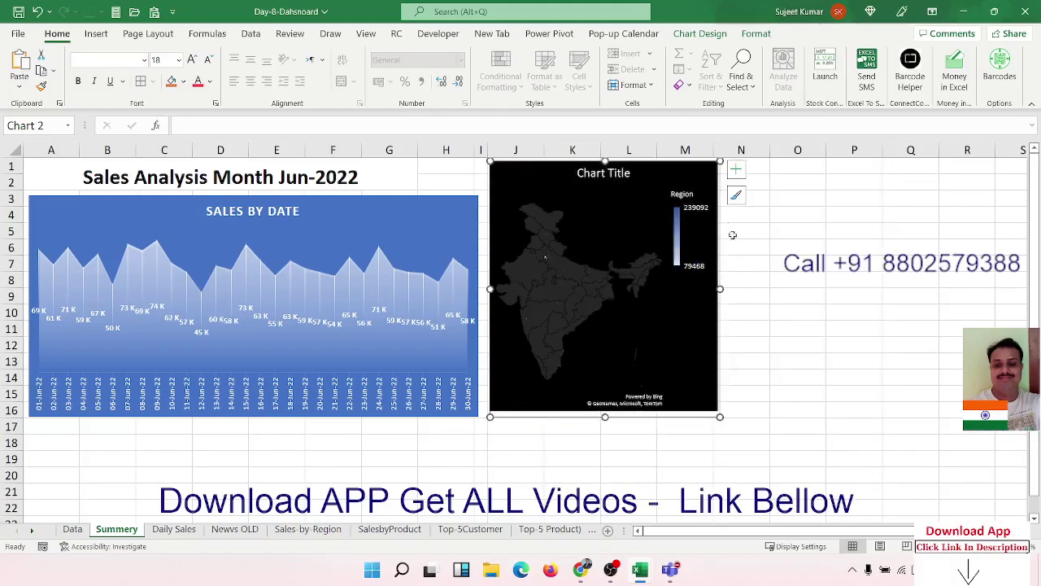
Step: Apply the light grey map style to the pasted India map chart
{"action": "left_click", "coordinate": [736, 195]}
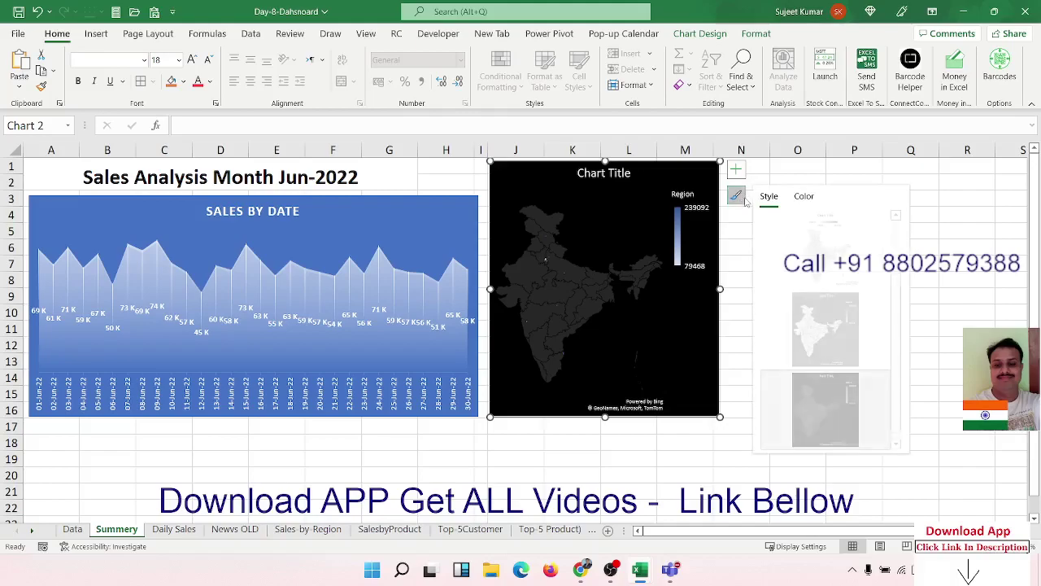
{"action": "left_click", "coordinate": [827, 265]}
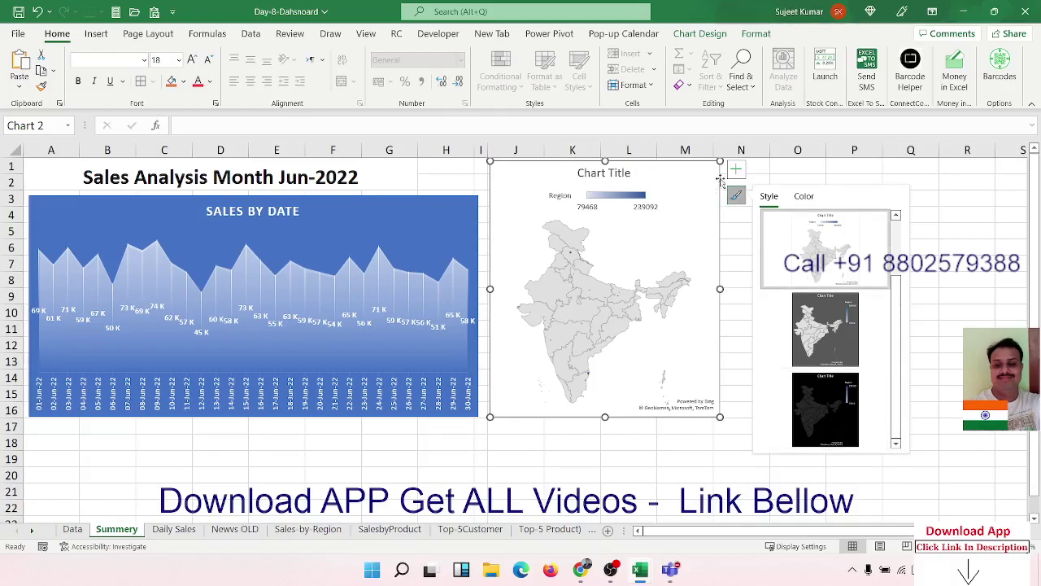
{"action": "left_click", "coordinate": [733, 276]}
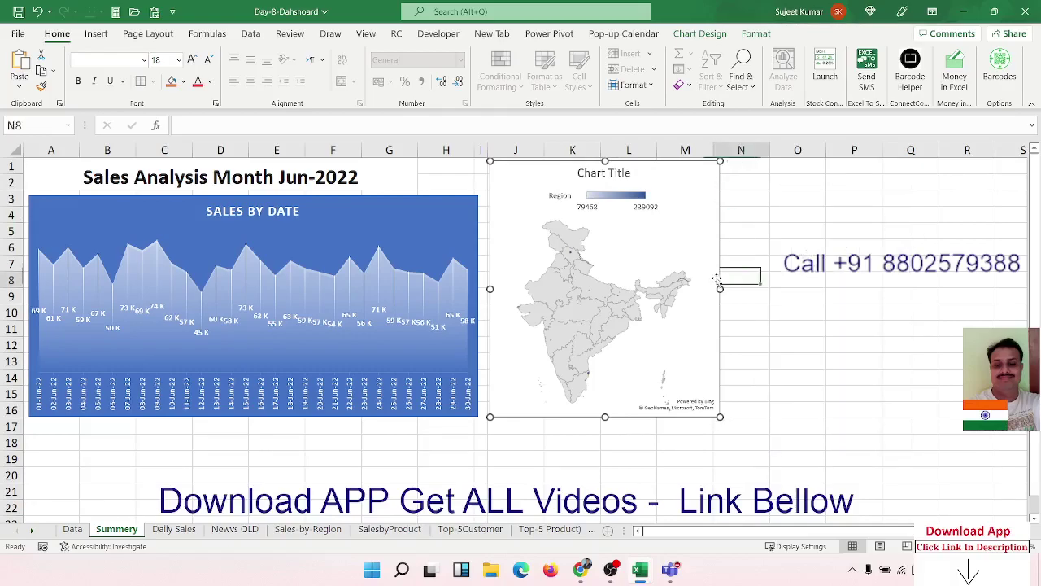
{"action": "left_click", "coordinate": [573, 259]}
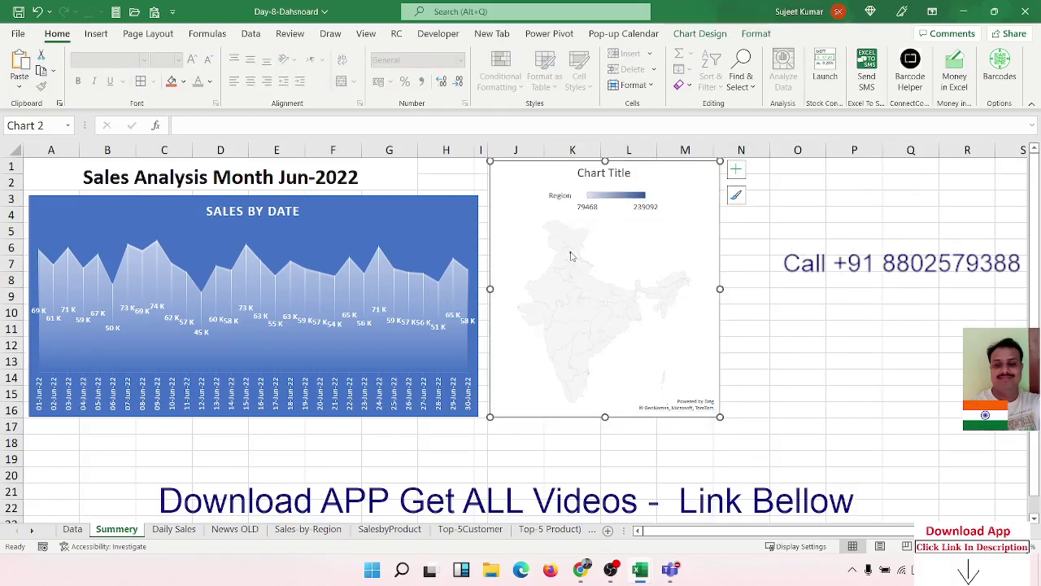
{"action": "left_click", "coordinate": [781, 295]}
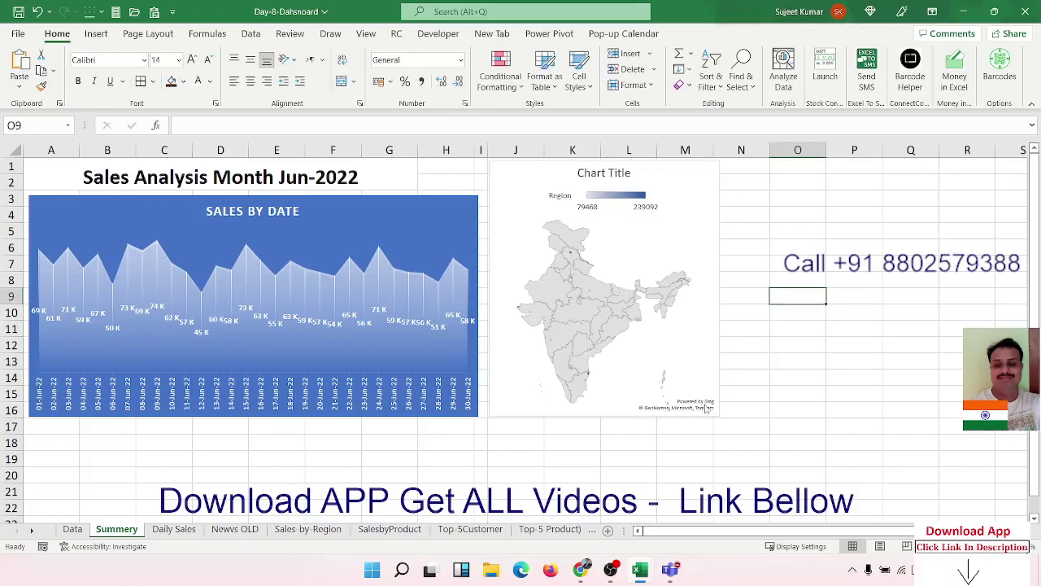
{"action": "left_click", "coordinate": [755, 405]}
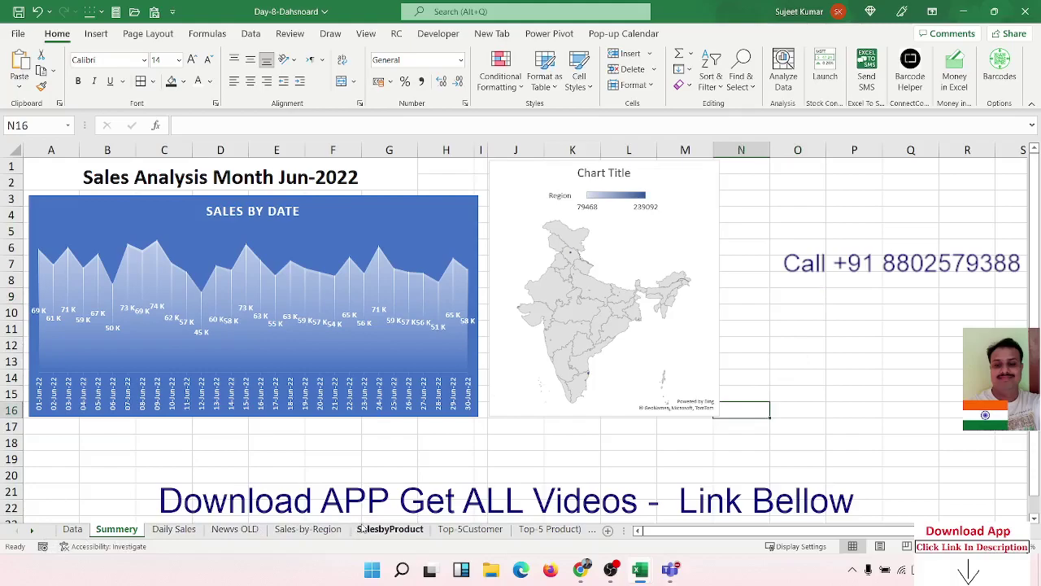
Step: Copy the Share of Sales pie chart from the SalesbyProduct sheet
{"action": "left_click", "coordinate": [310, 529]}
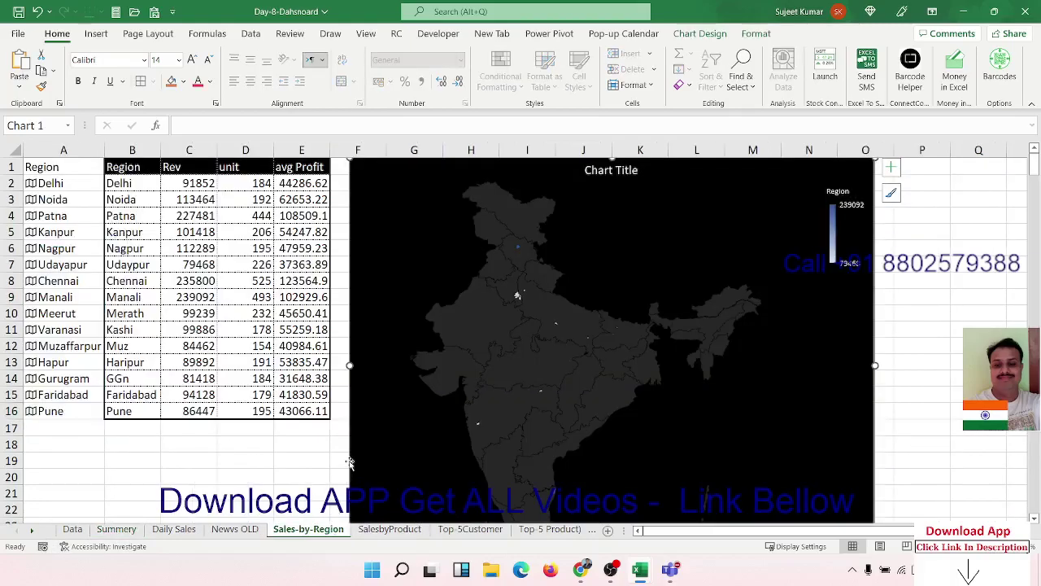
{"action": "left_click", "coordinate": [389, 528]}
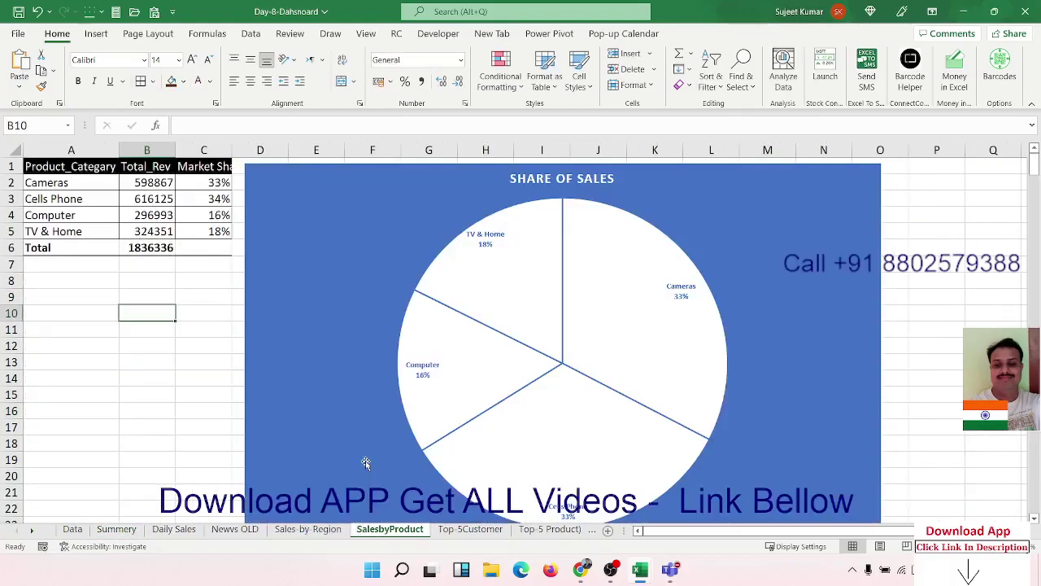
{"action": "left_click", "coordinate": [332, 265]}
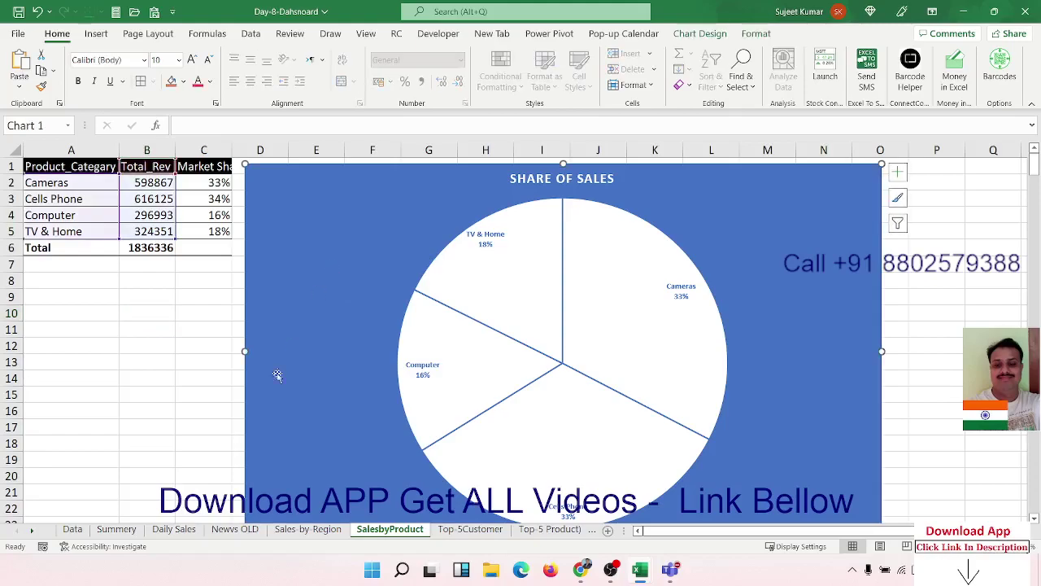
{"action": "left_click", "coordinate": [117, 529]}
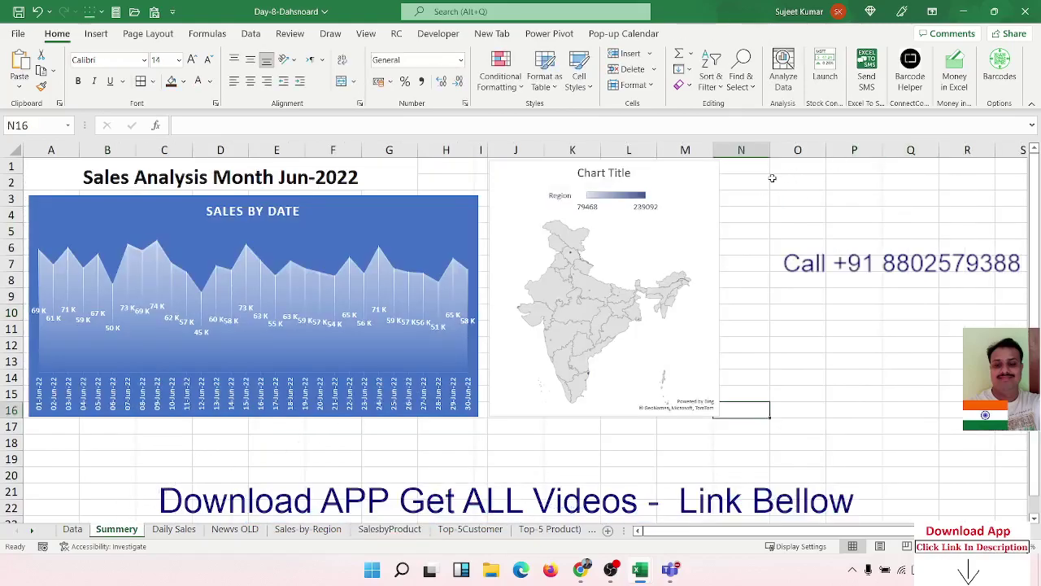
Step: Narrow column N on the Summery sheet to a thin gap
{"action": "left_click", "coordinate": [777, 203]}
{"action": "left_click", "coordinate": [769, 165]}
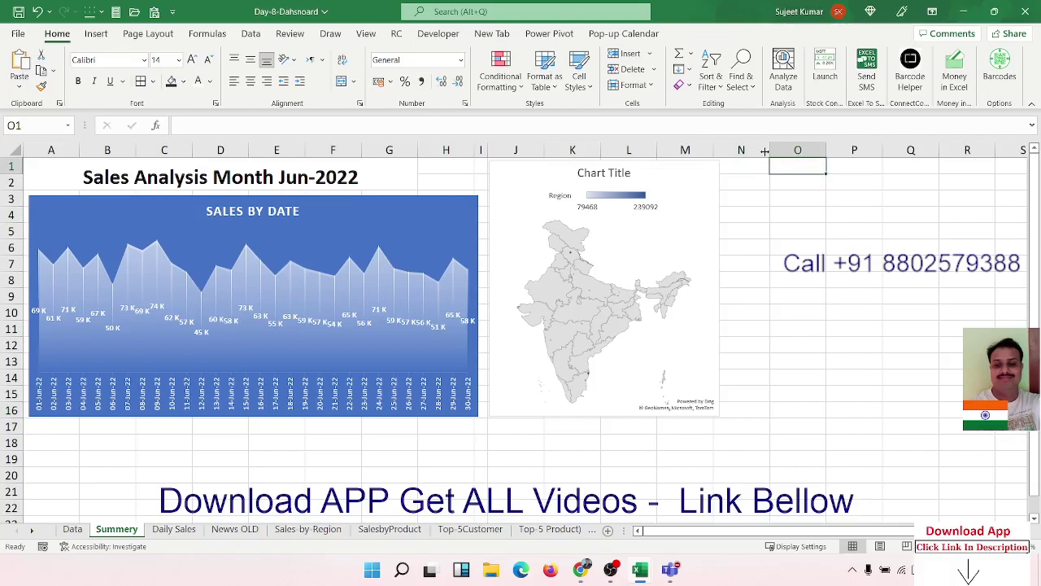
{"action": "left_click_drag", "start_coordinate": [765, 152], "coordinate": [726, 157]}
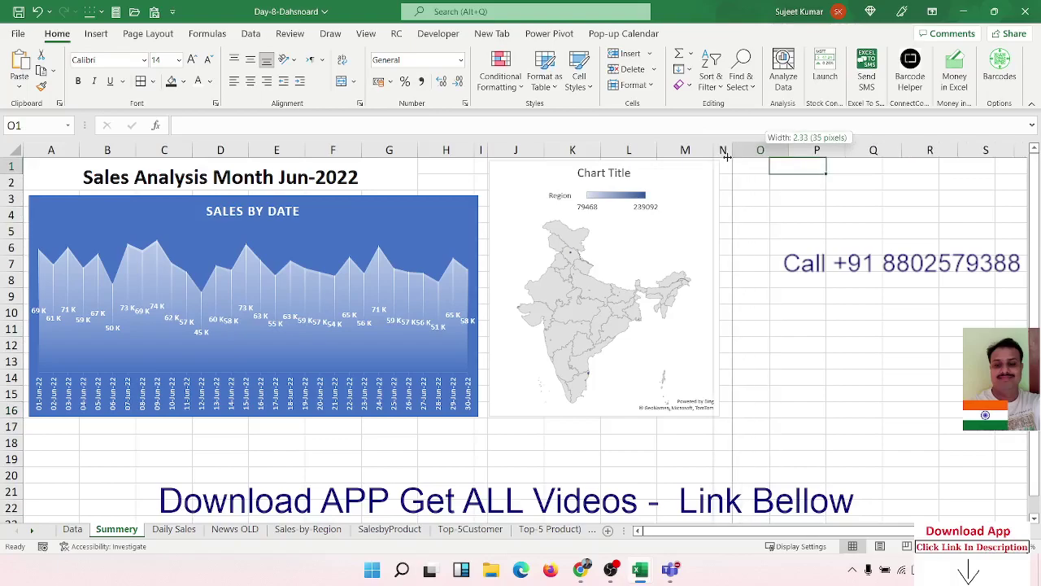
{"action": "mouse_move", "coordinate": [727, 157]}
{"action": "left_mouse_down"}
{"action": "mouse_move", "coordinate": [741, 190]}
{"action": "mouse_move", "coordinate": [913, 398]}
{"action": "mouse_move", "coordinate": [752, 218]}
{"action": "mouse_move", "coordinate": [680, 200]}
{"action": "mouse_move", "coordinate": [592, 199]}
{"action": "left_mouse_up"}
Step: Paste the pie chart at O1 and resize it to O1:R16, right of the map
{"action": "key", "text": "ctrl+v"}
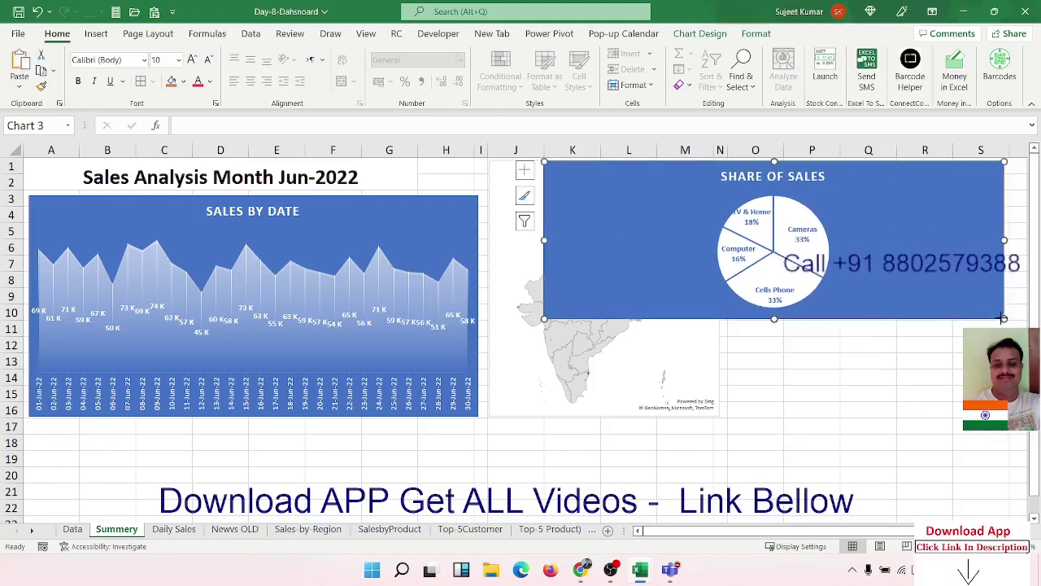
{"action": "mouse_move", "coordinate": [1004, 318]}
{"action": "left_mouse_down"}
{"action": "mouse_move", "coordinate": [934, 358]}
{"action": "mouse_move", "coordinate": [953, 416]}
{"action": "left_mouse_up"}
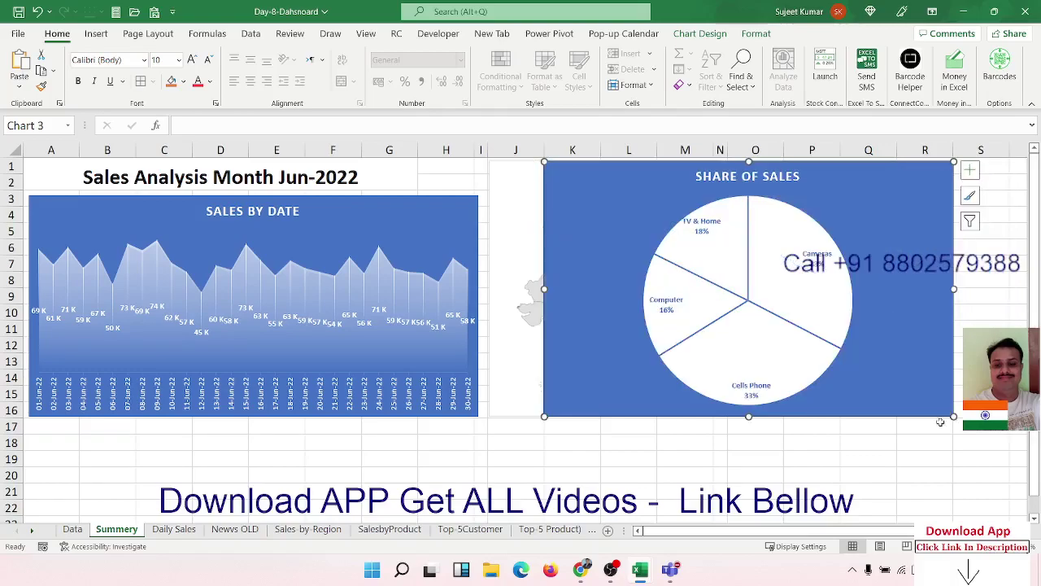
{"action": "mouse_move", "coordinate": [544, 415]}
{"action": "left_mouse_down"}
{"action": "mouse_move", "coordinate": [739, 430]}
{"action": "mouse_move", "coordinate": [729, 416]}
{"action": "left_mouse_up"}
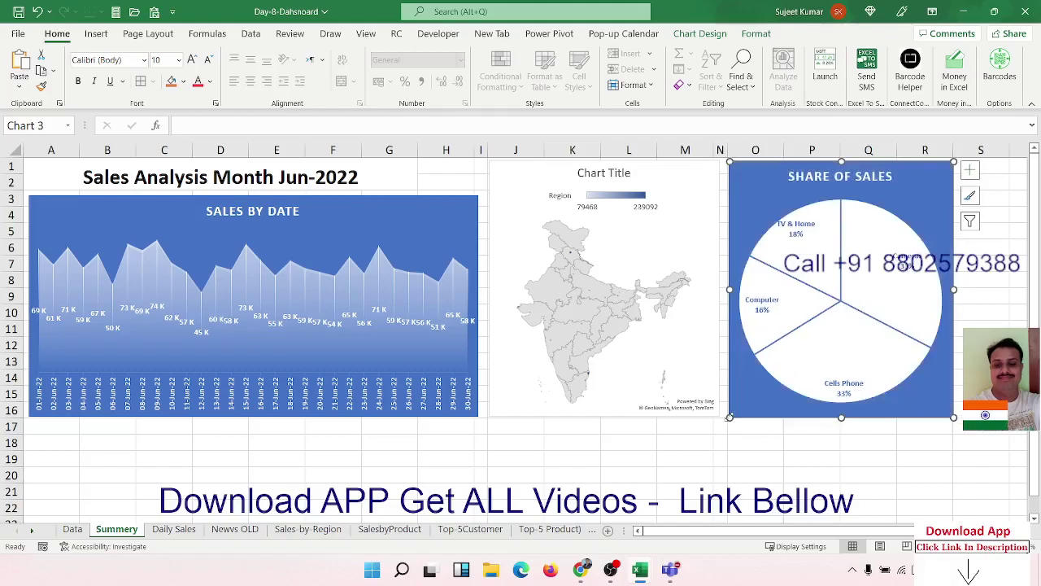
{"action": "left_click", "coordinate": [696, 470]}
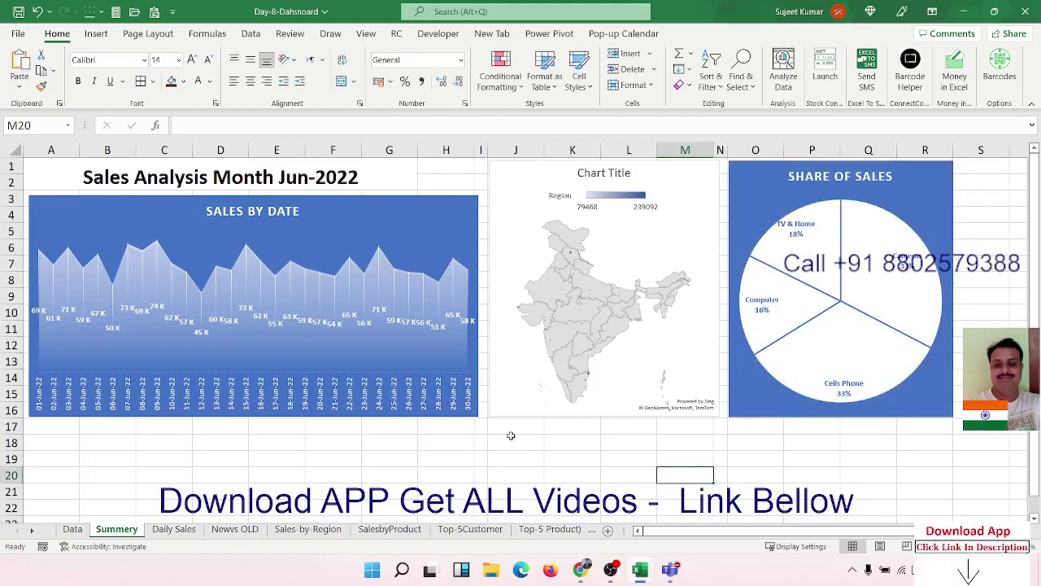
Step: Fill A18:H20 with light blue as the New Customer card background
{"action": "scroll", "coordinate": [526, 419], "scroll_direction": "down", "scroll_amount": 3}
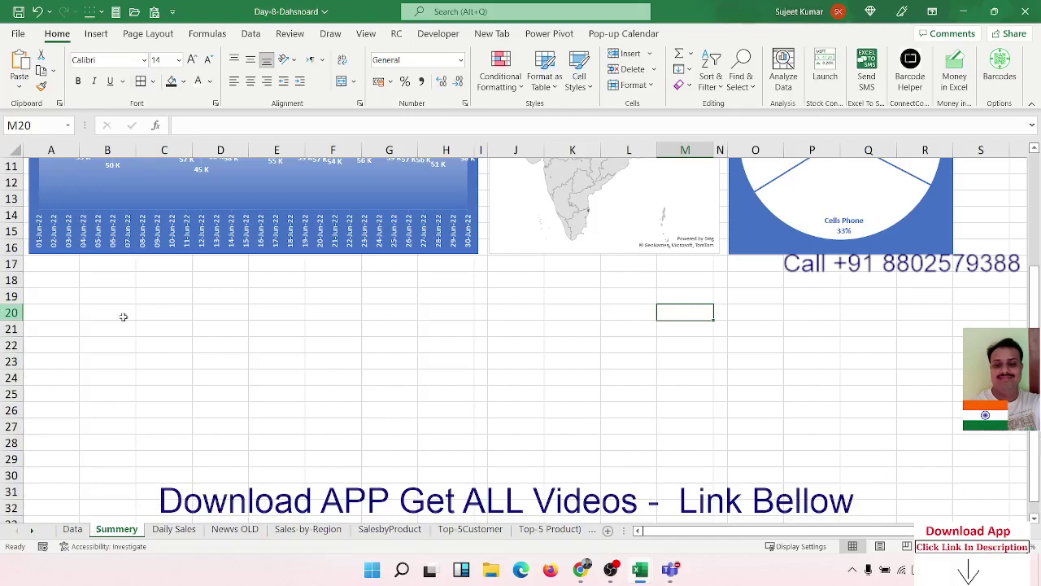
{"action": "left_click", "coordinate": [218, 318]}
{"action": "left_click", "coordinate": [70, 282]}
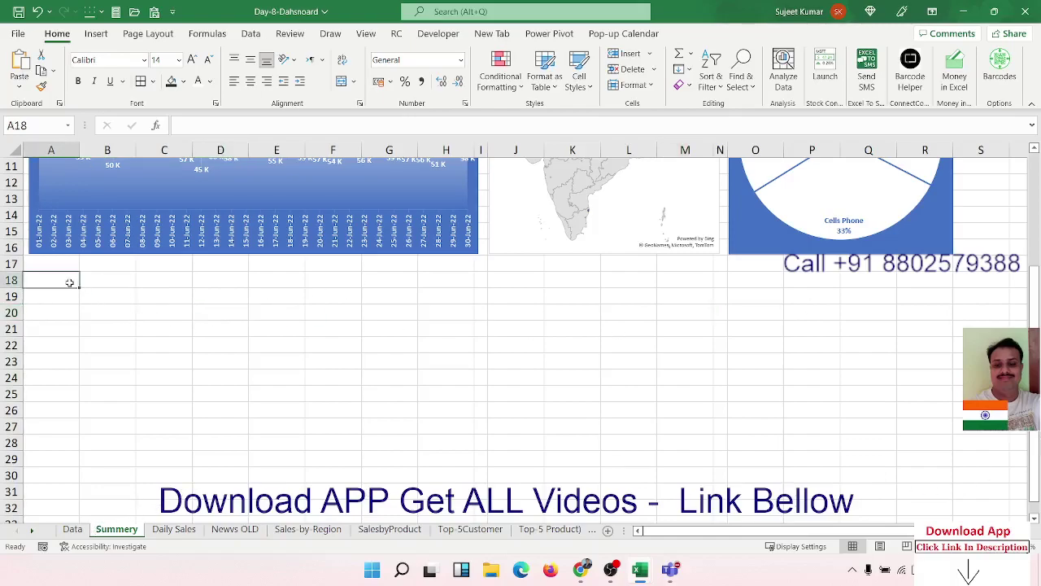
{"action": "left_click_drag", "start_coordinate": [70, 282], "coordinate": [427, 283]}
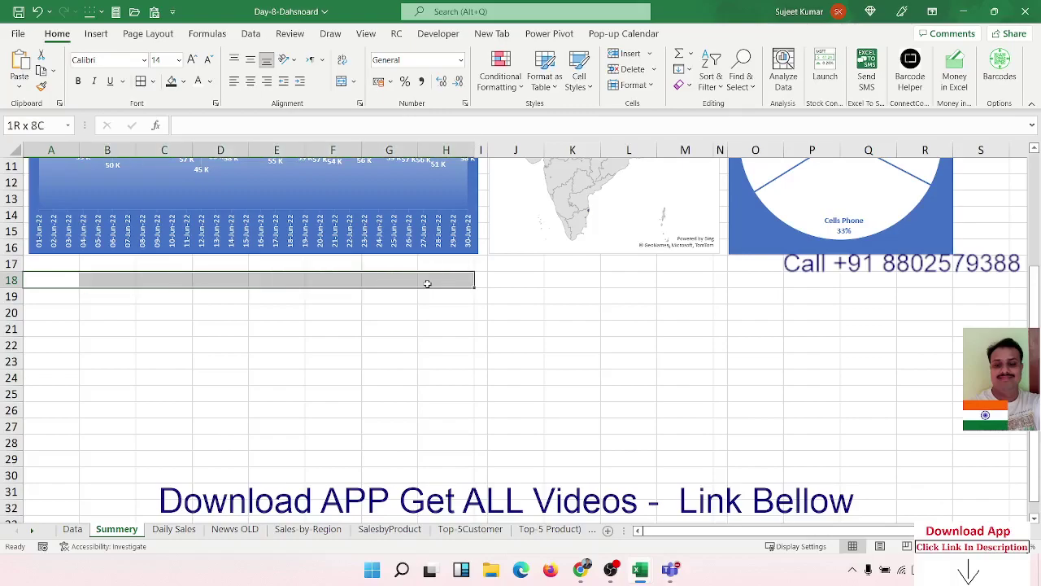
{"action": "left_click_drag", "start_coordinate": [427, 291], "coordinate": [427, 306]}
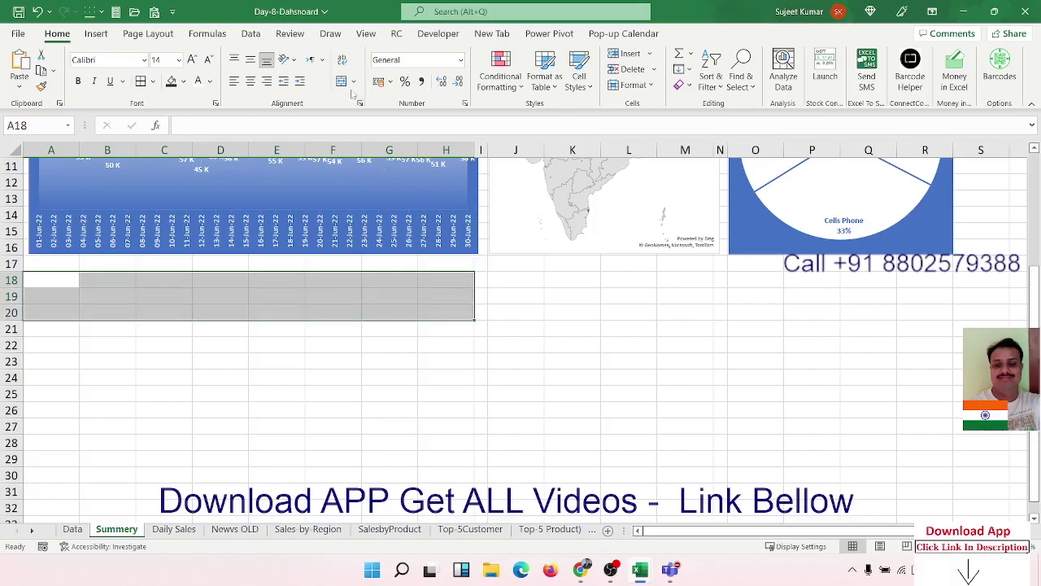
{"action": "left_click", "coordinate": [184, 81]}
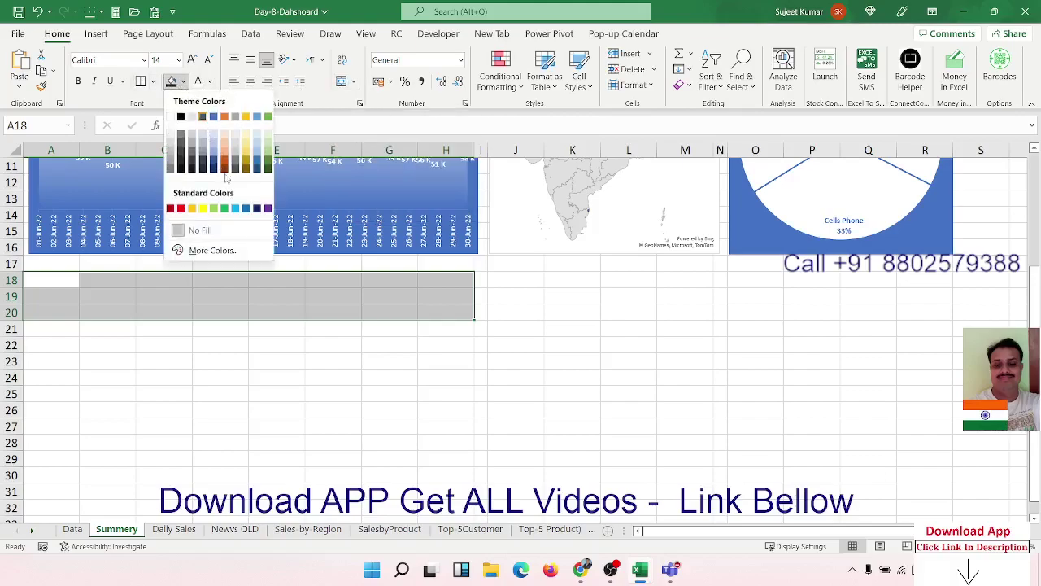
{"action": "left_click", "coordinate": [236, 210]}
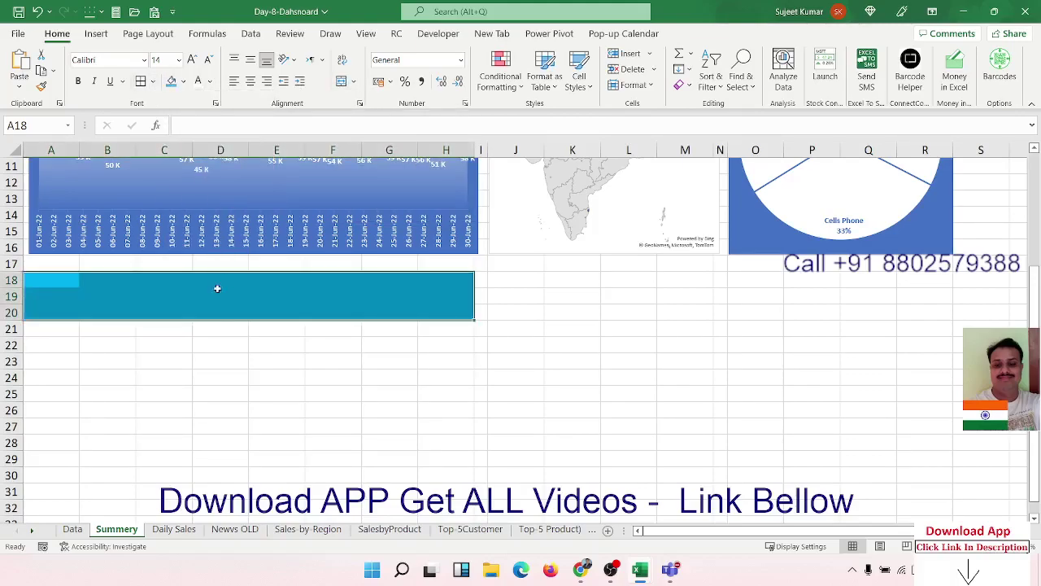
{"action": "left_click", "coordinate": [205, 314]}
Step: Merge A18:C20 and enter the label 'New Customer'
{"action": "left_click_drag", "start_coordinate": [37, 290], "coordinate": [160, 305]}
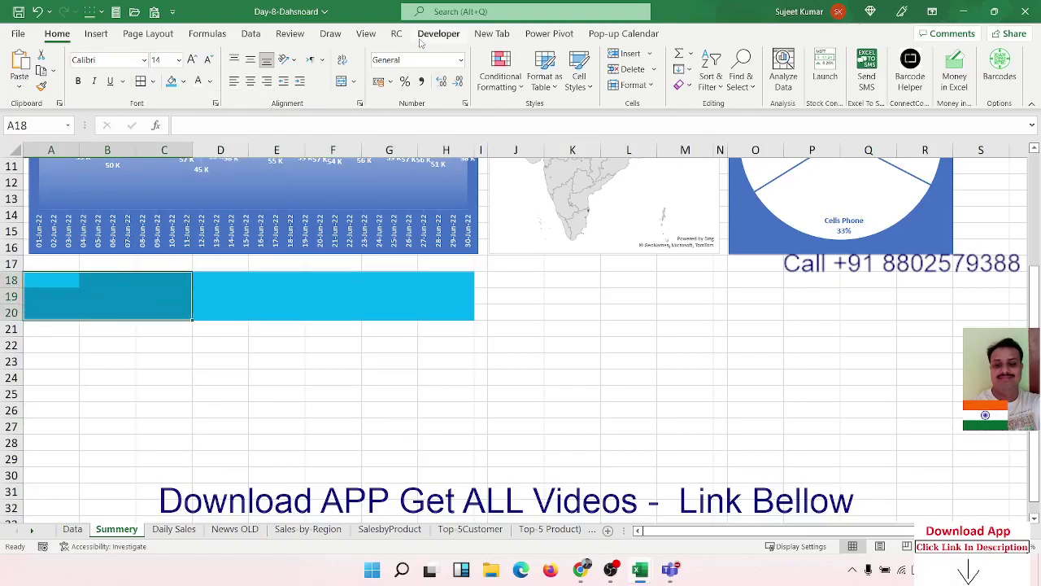
{"action": "left_click", "coordinate": [341, 81]}
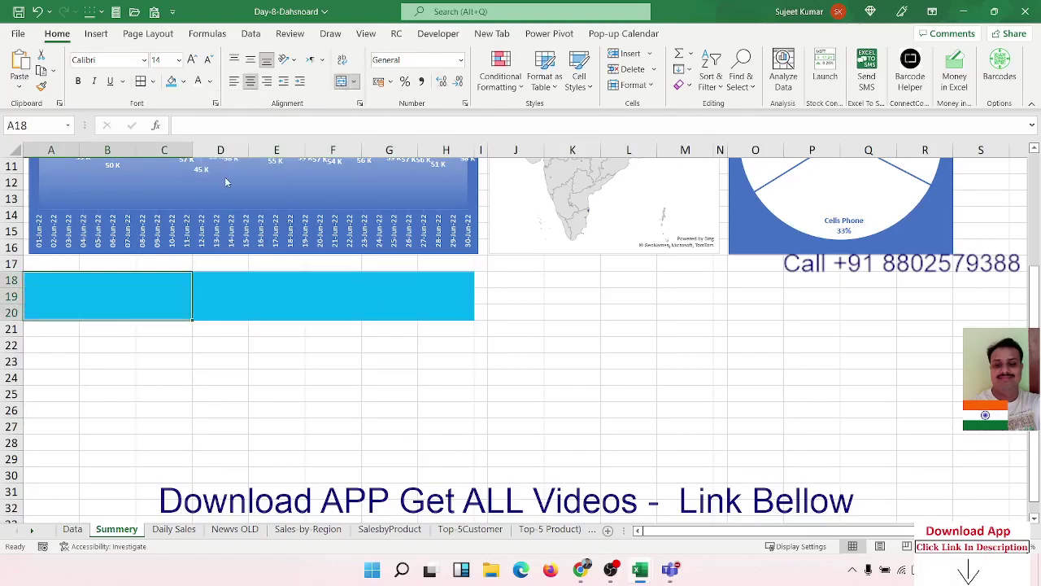
{"action": "type", "text": "New C"}
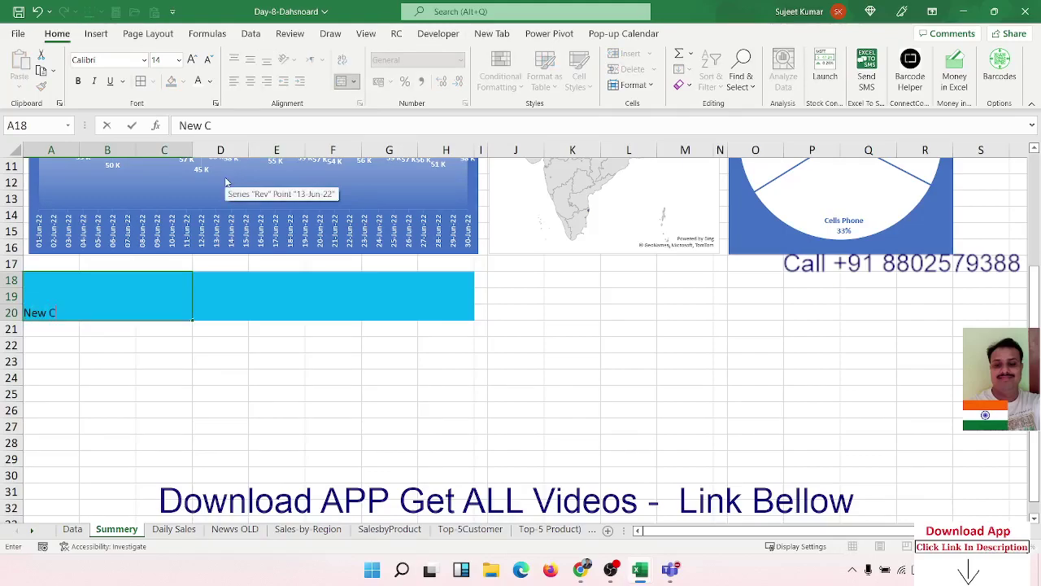
{"action": "type", "text": "ustomer"}
{"action": "key", "text": "Return"}
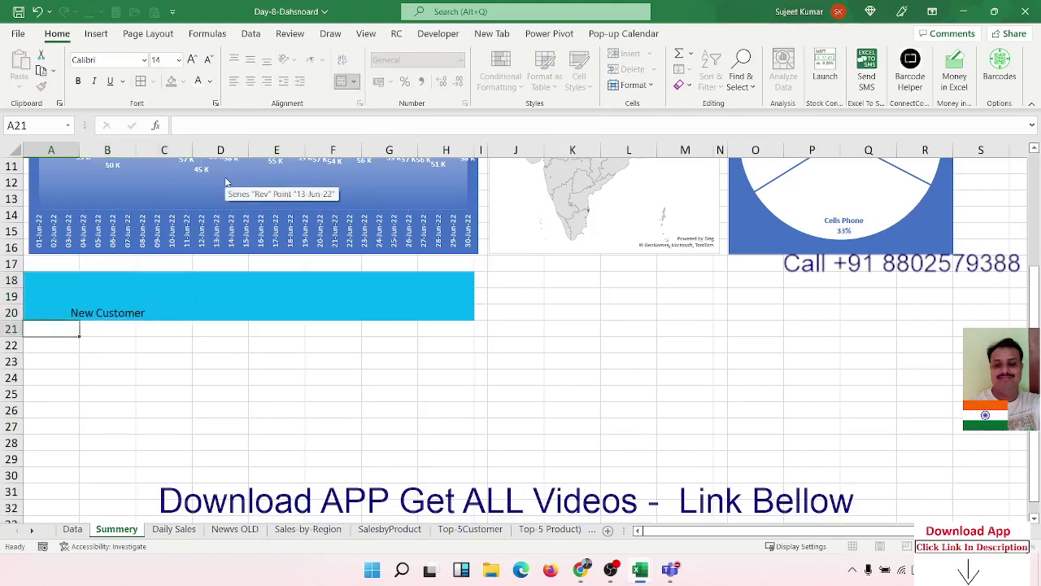
{"action": "key", "text": "Up"}
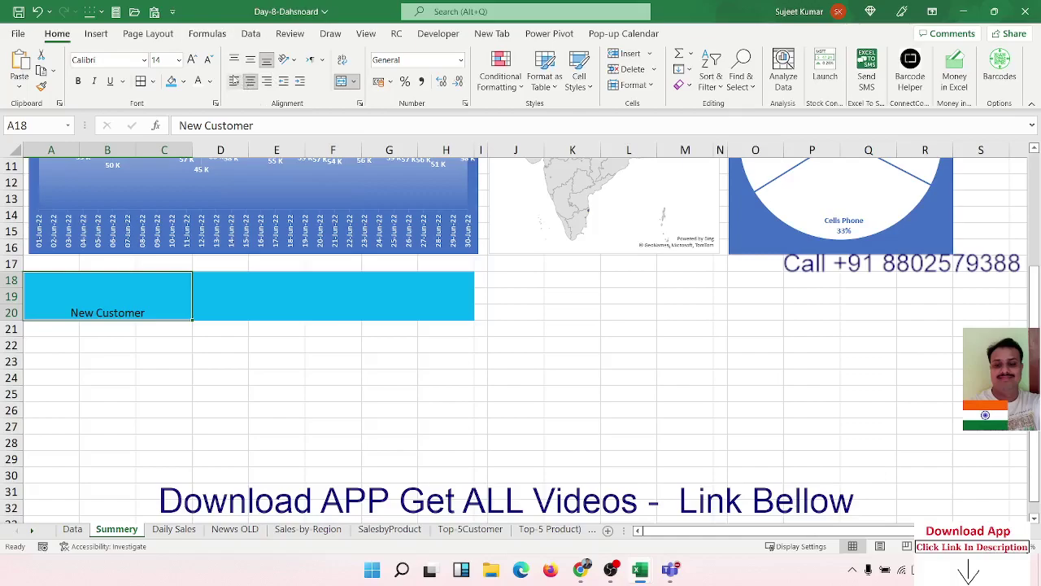
Step: Middle-align the New Customer label and enlarge its font to 24 pt
{"action": "left_click", "coordinate": [250, 63]}
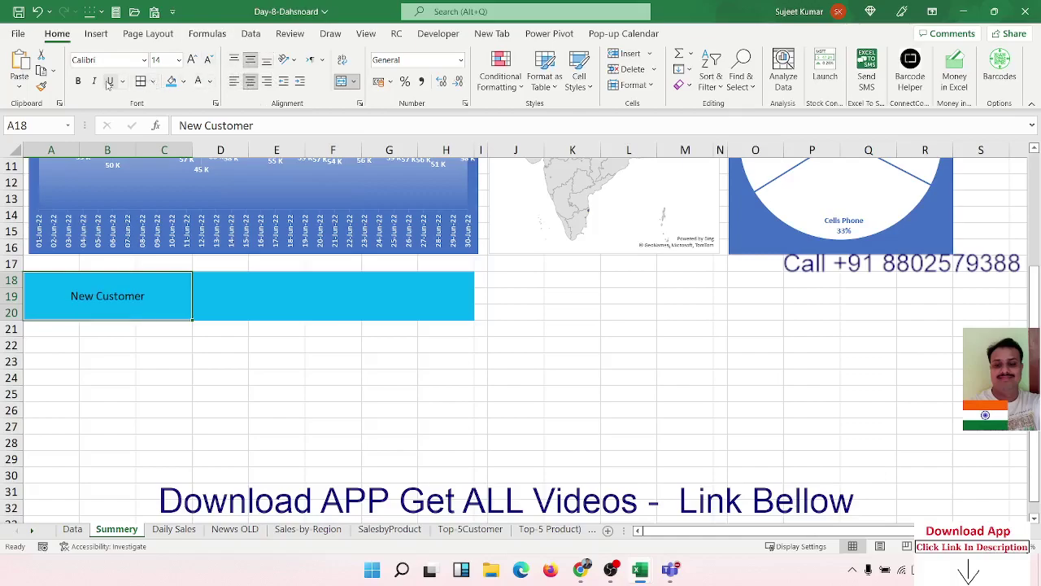
{"action": "left_click", "coordinate": [192, 60]}
{"action": "left_click", "coordinate": [192, 61]}
{"action": "left_click", "coordinate": [192, 60]}
{"action": "left_click", "coordinate": [192, 60]}
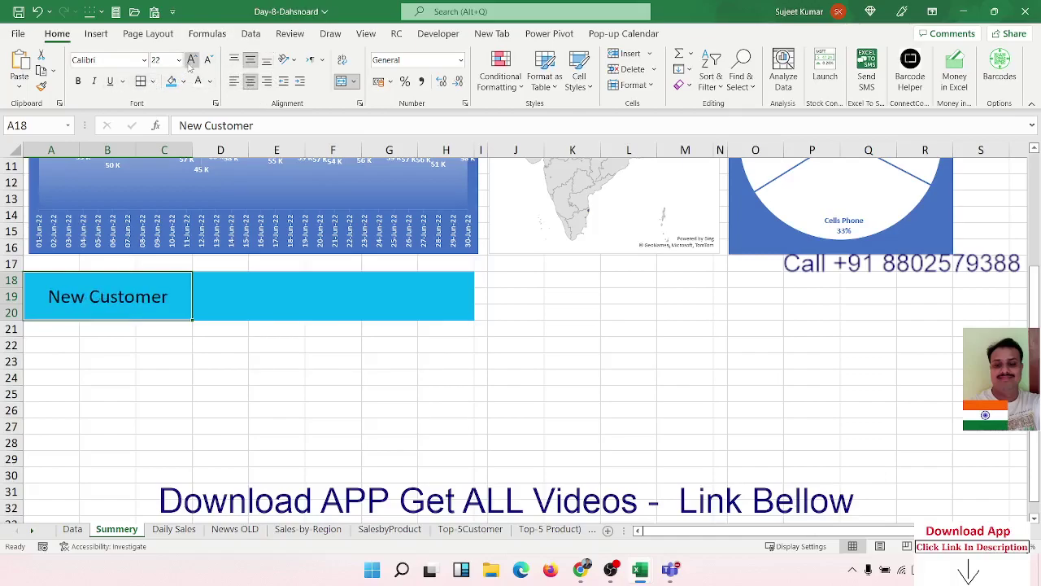
{"action": "left_click", "coordinate": [192, 61]}
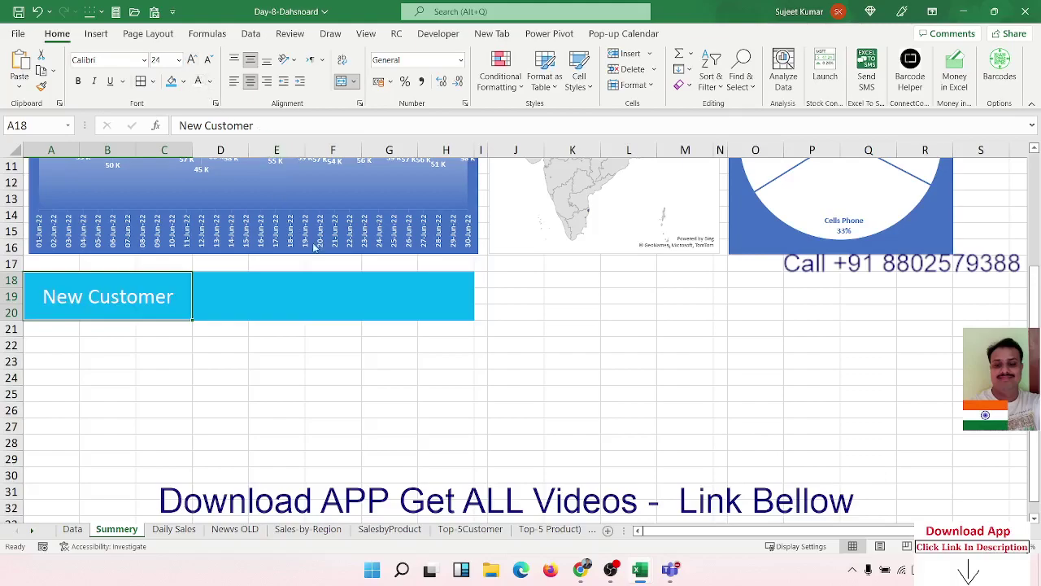
{"action": "mouse_move", "coordinate": [414, 291]}
{"action": "left_mouse_down"}
{"action": "mouse_move", "coordinate": [423, 283]}
{"action": "mouse_move", "coordinate": [426, 296]}
{"action": "left_mouse_up"}
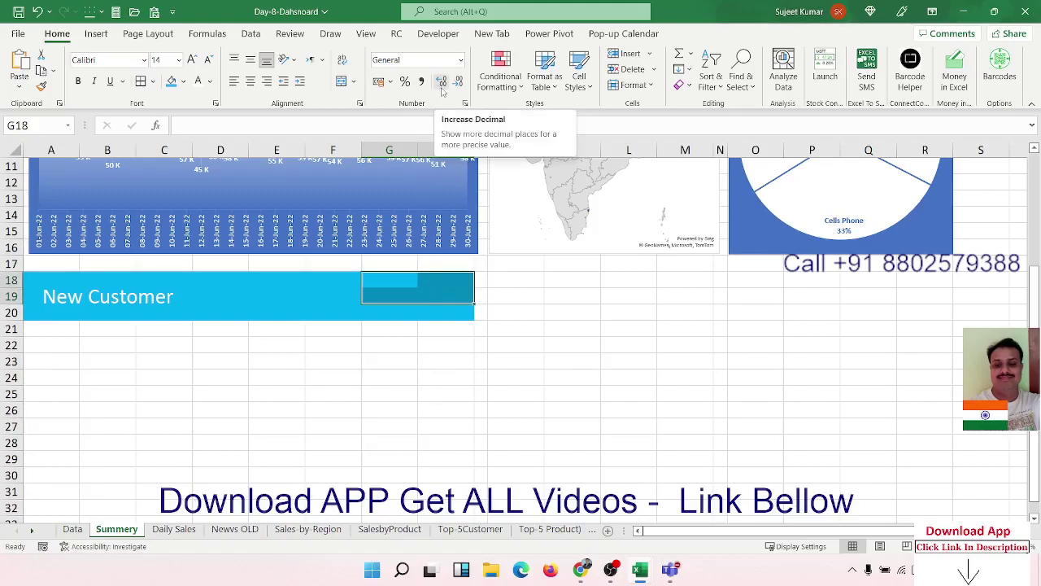
Step: Merge G18:H19 and link it to ='Newvs OLD'!G3, showing 182
{"action": "left_click", "coordinate": [342, 82]}
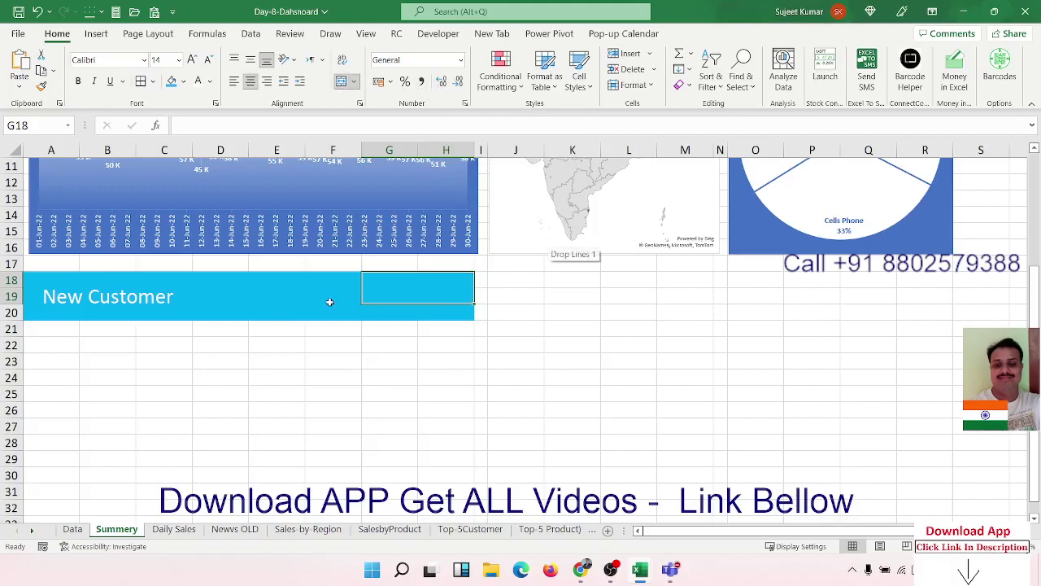
{"action": "type", "text": "="}
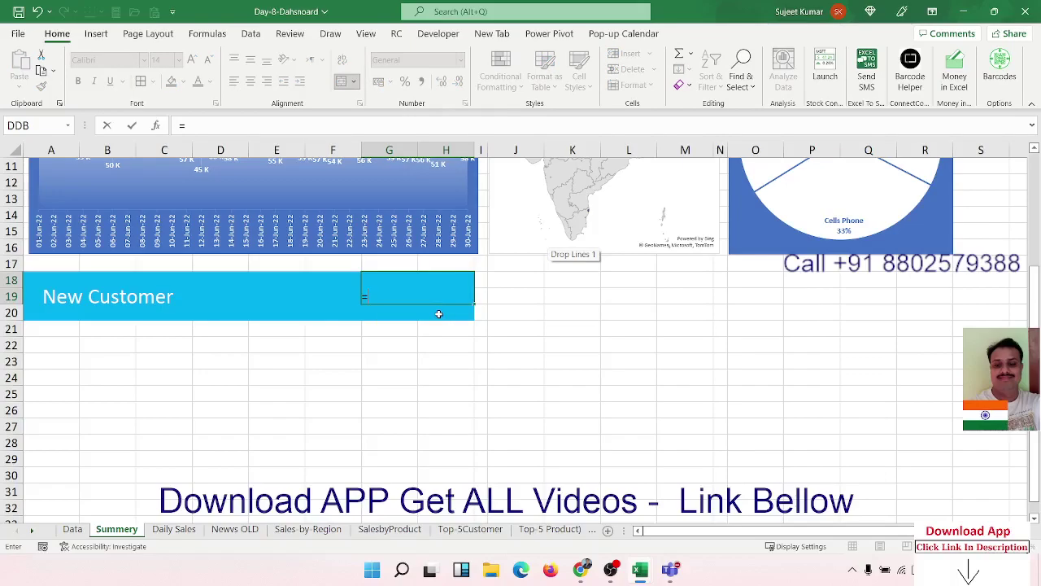
{"action": "left_click", "coordinate": [234, 529]}
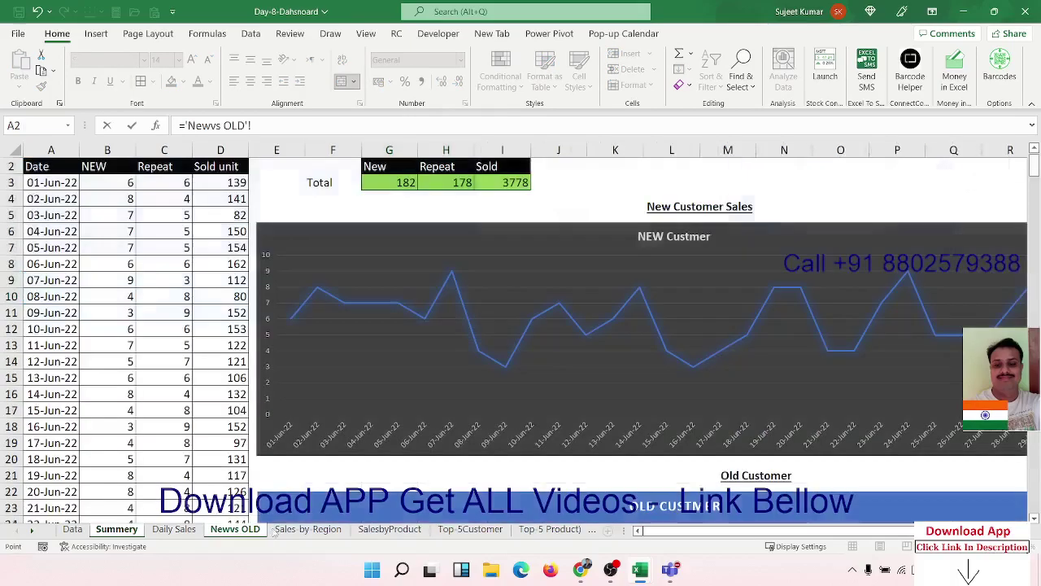
{"action": "left_click", "coordinate": [388, 180]}
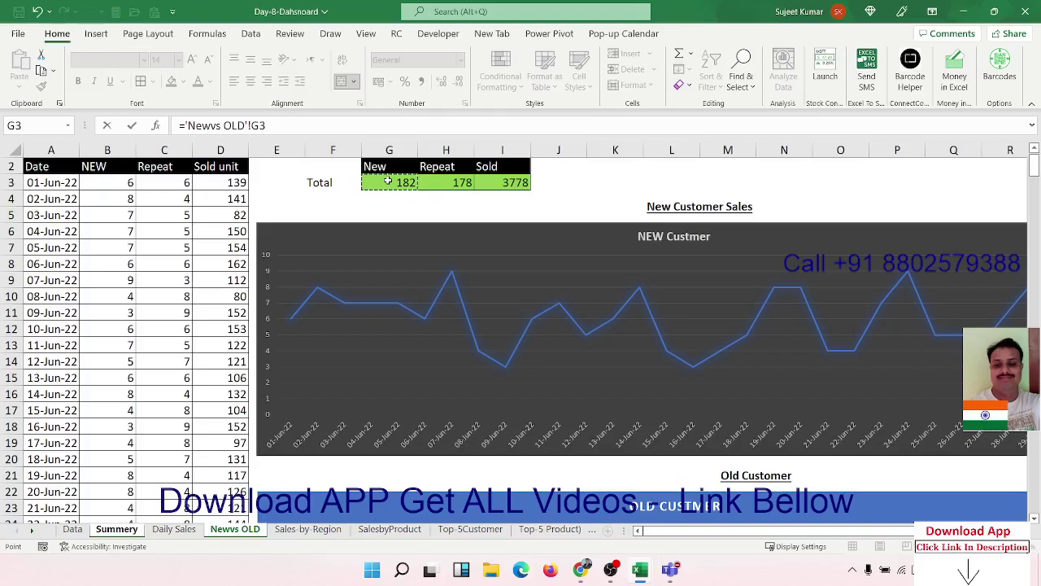
{"action": "key", "text": "Return"}
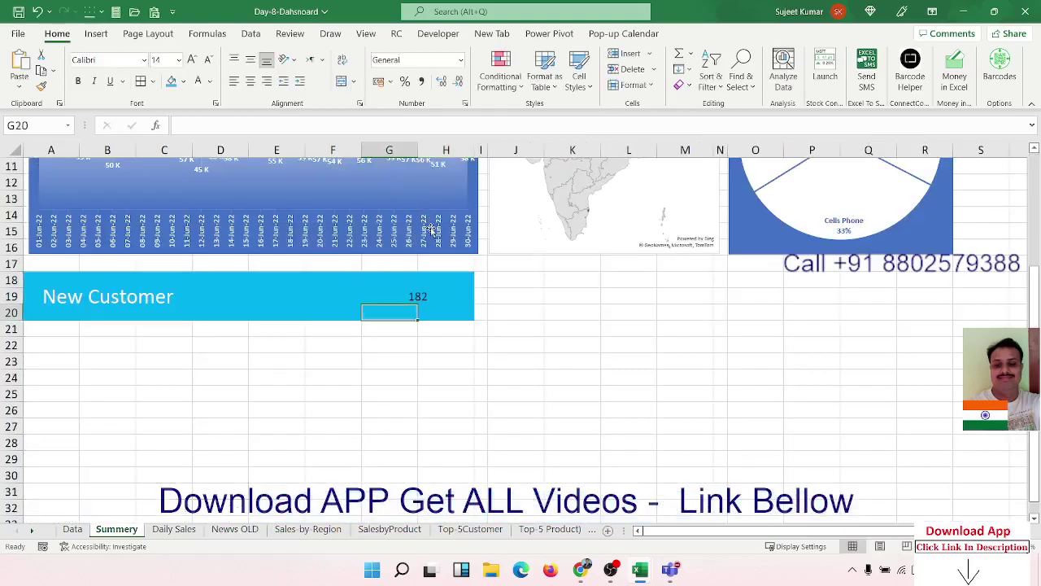
Step: Enter ='Newvs OLD'!H3+'Newvs OLD'!G3 in H20, giving the total 360
{"action": "left_click", "coordinate": [433, 310]}
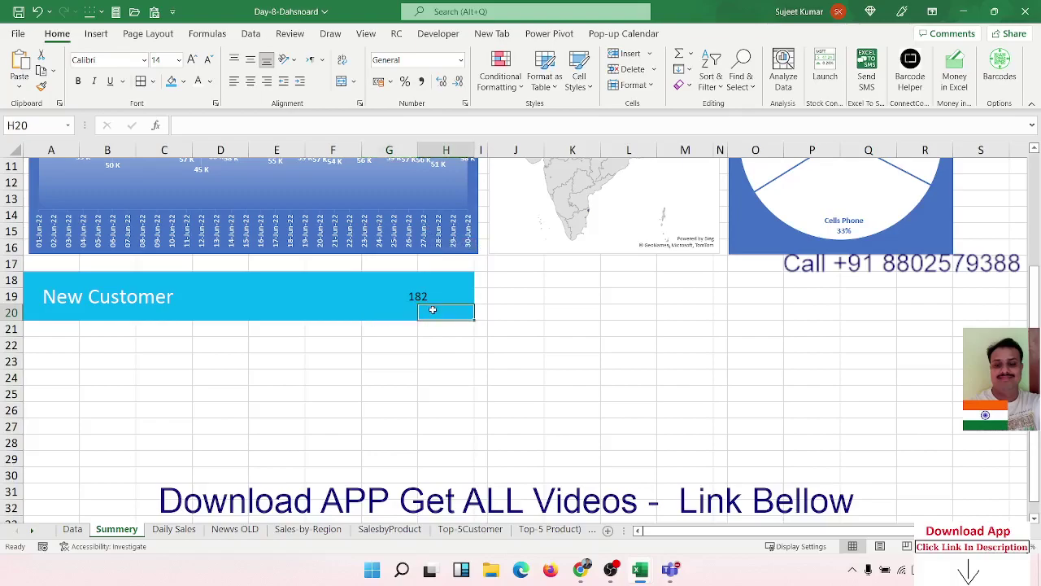
{"action": "type", "text": "="}
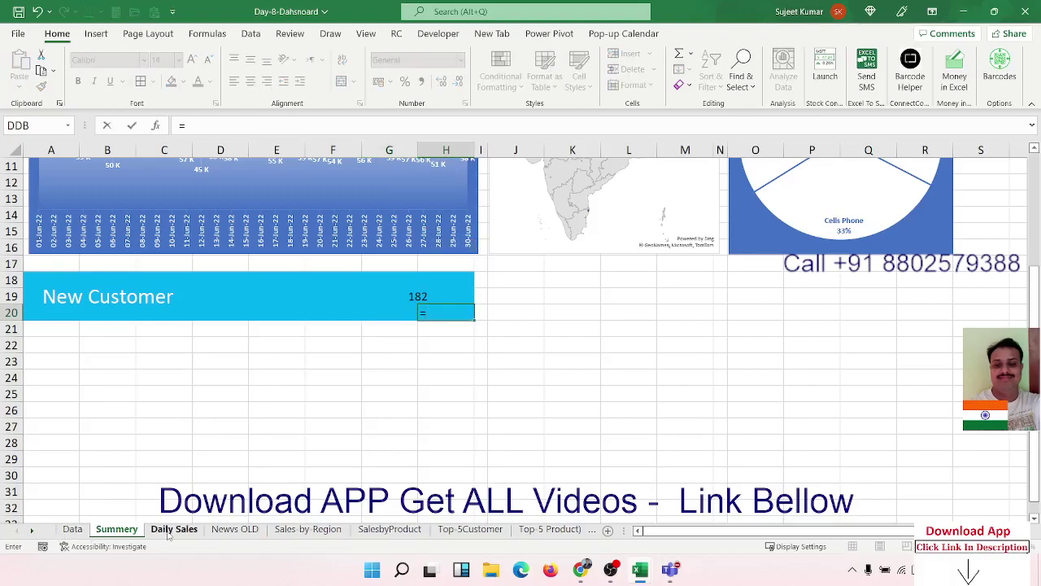
{"action": "left_click", "coordinate": [226, 530]}
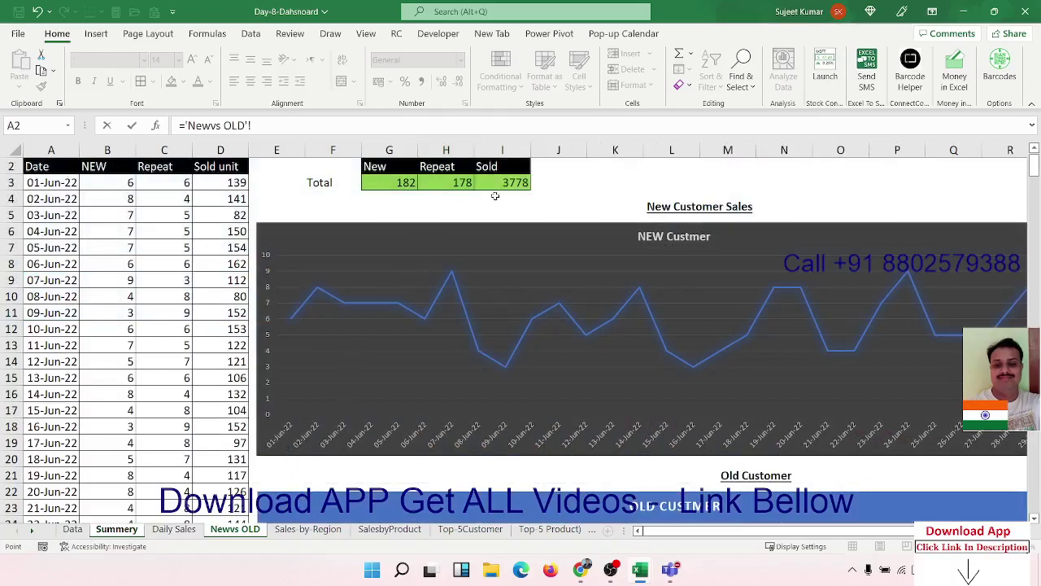
{"action": "left_click", "coordinate": [461, 182]}
{"action": "type", "text": "+"}
{"action": "left_click", "coordinate": [391, 180]}
{"action": "key", "text": "Return"}
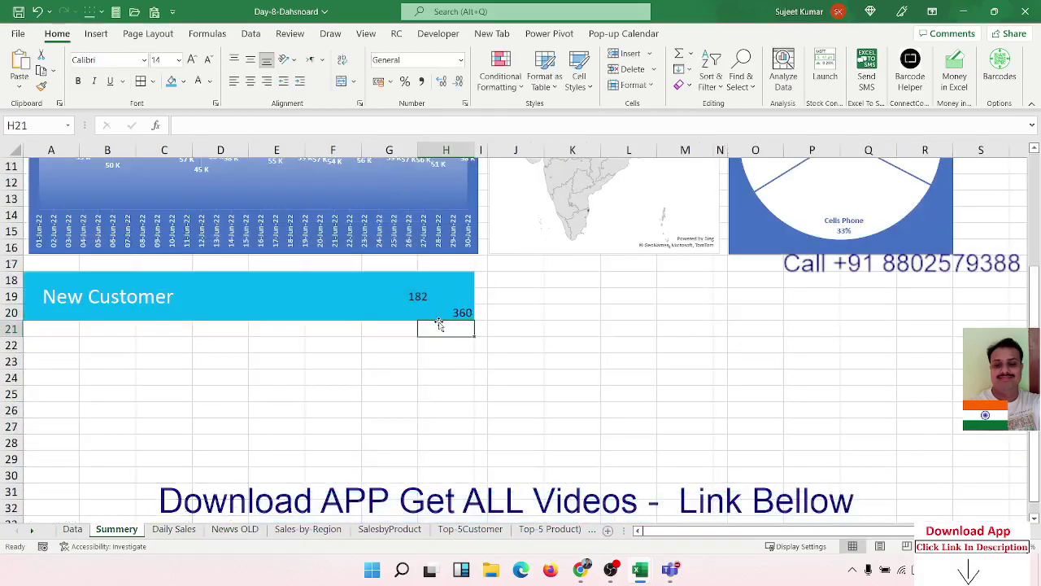
Step: Enter =G18/H20 in G20 to compute the new customers' share of the total
{"action": "left_click", "coordinate": [452, 309]}
{"action": "left_click", "coordinate": [409, 311]}
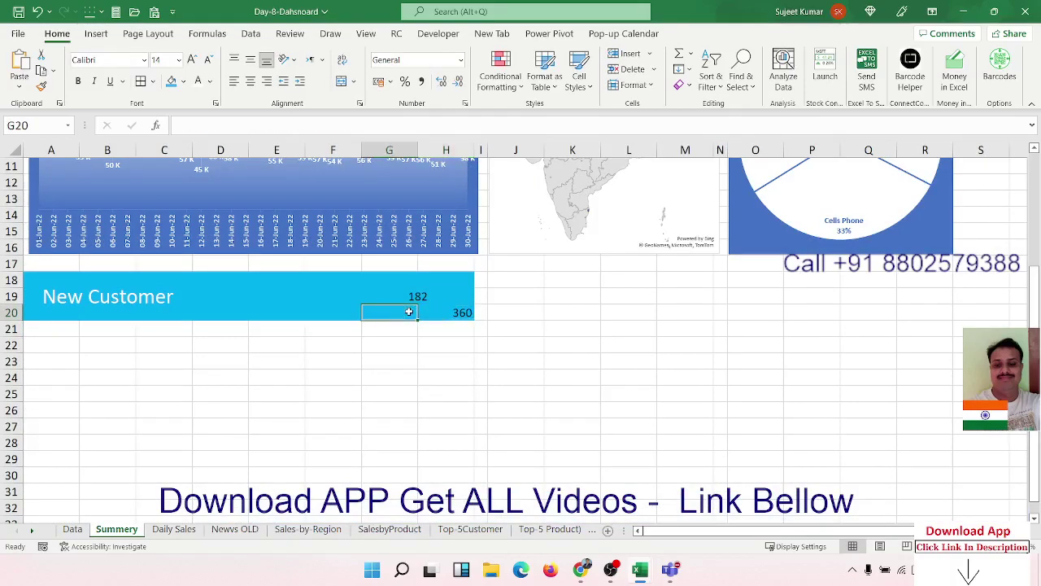
{"action": "type", "text": "="}
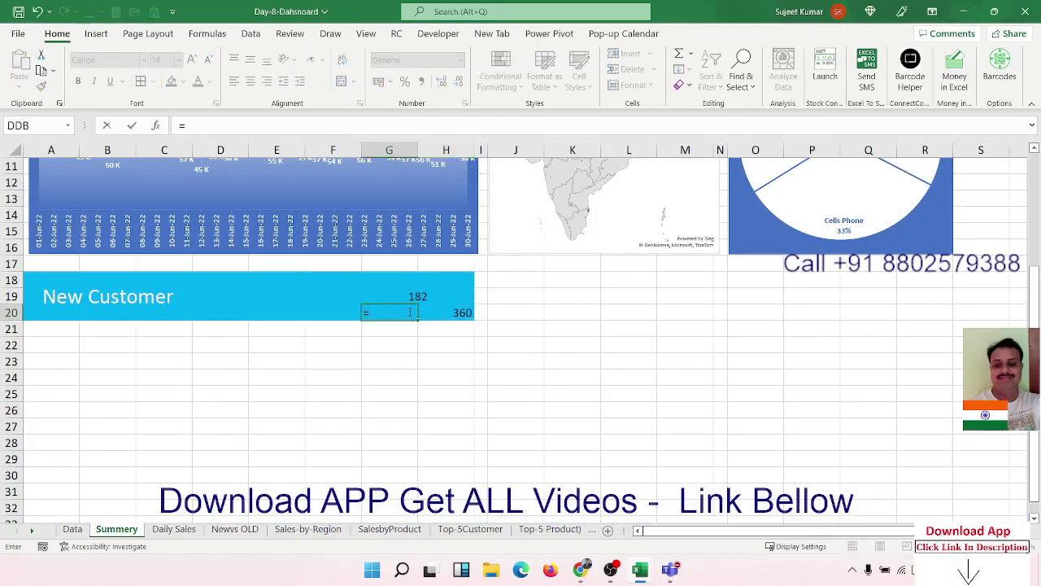
{"action": "key", "text": "Up"}
{"action": "type", "text": "/"}
{"action": "key", "text": "Right"}
{"action": "key", "text": "Right"}
{"action": "key", "text": "Up"}
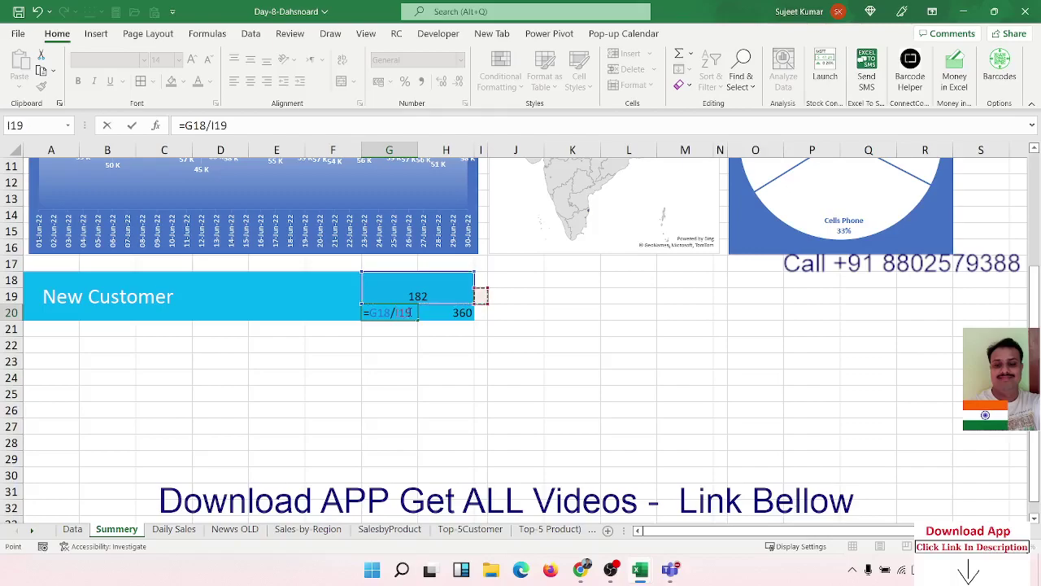
{"action": "key", "text": "Down"}
{"action": "key", "text": "Left"}
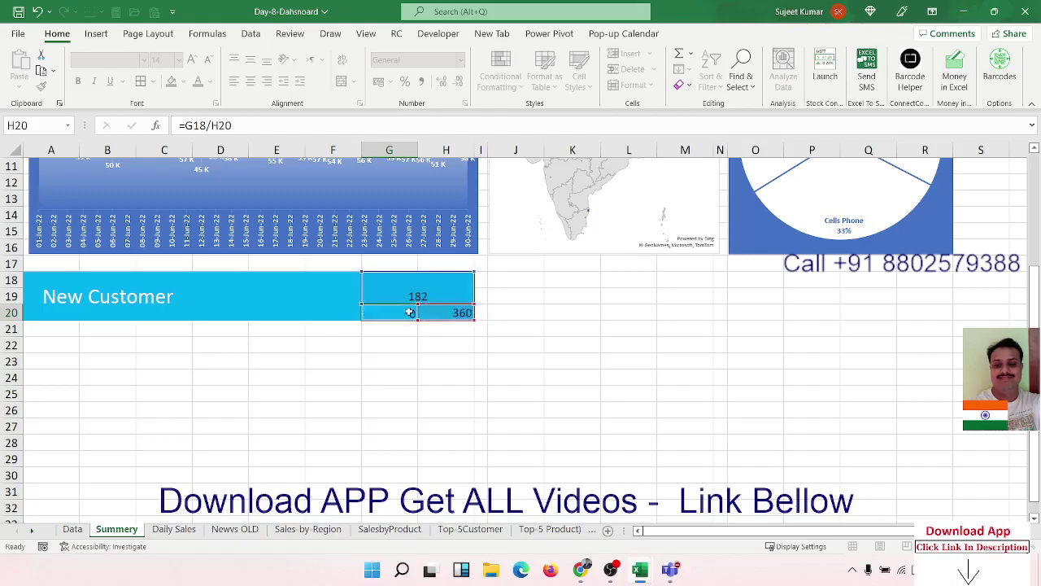
{"action": "key", "text": "Return"}
Step: Format G20 as a percentage so it shows 51%
{"action": "left_click", "coordinate": [409, 313]}
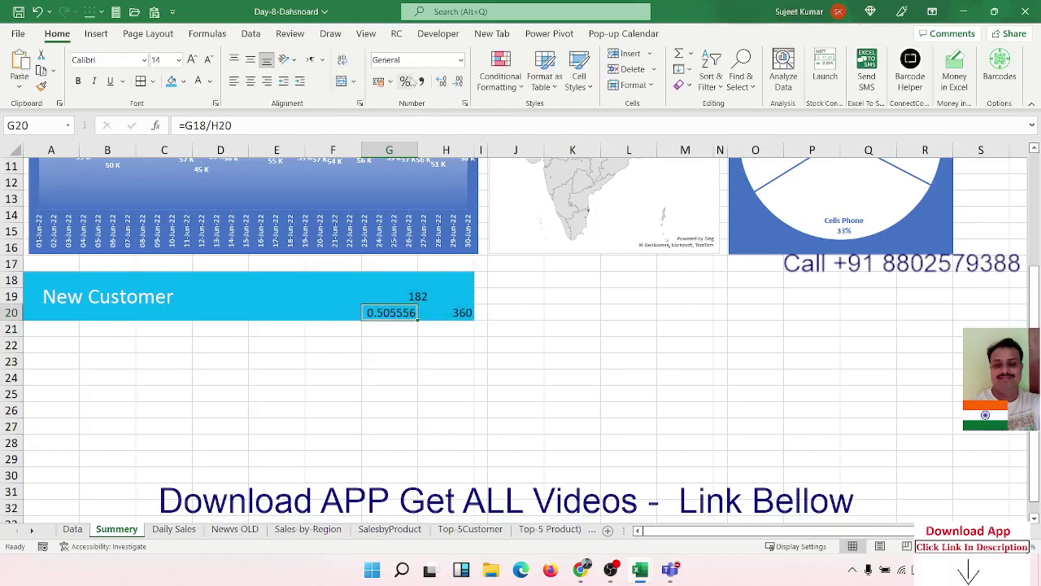
{"action": "left_click", "coordinate": [404, 81]}
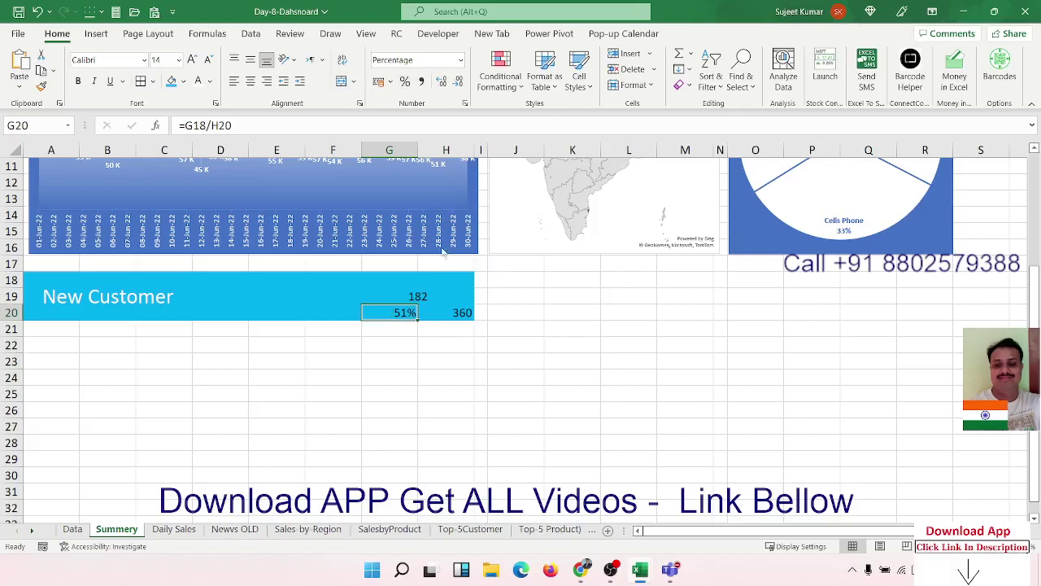
{"action": "left_click", "coordinate": [453, 313]}
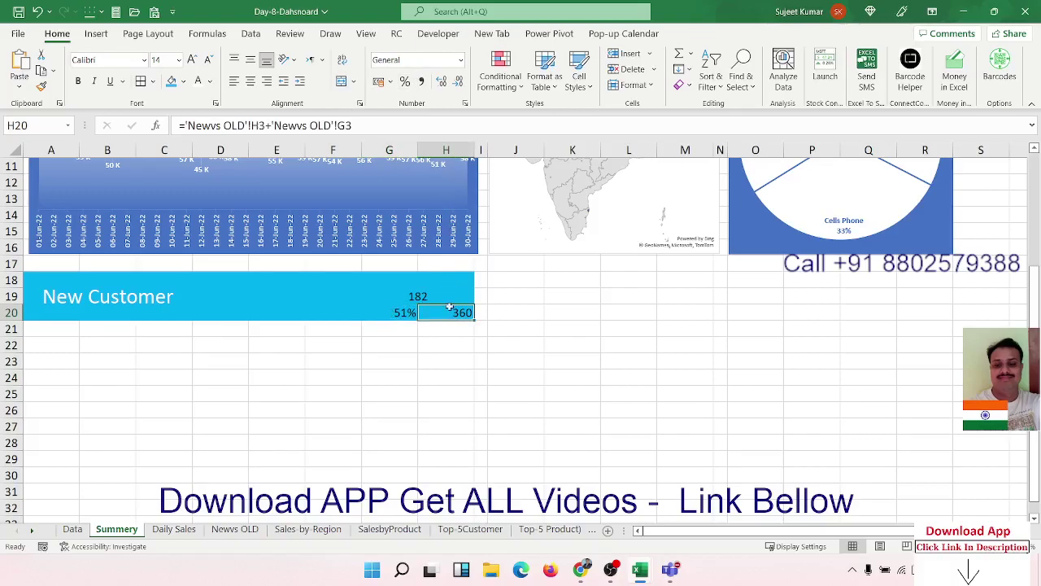
Step: Give H20 the custom number format "Total "# so 360 reads 'Total 360'
{"action": "right_click", "coordinate": [449, 306]}
{"action": "left_click", "coordinate": [516, 487]}
{"action": "left_click", "coordinate": [362, 242]}
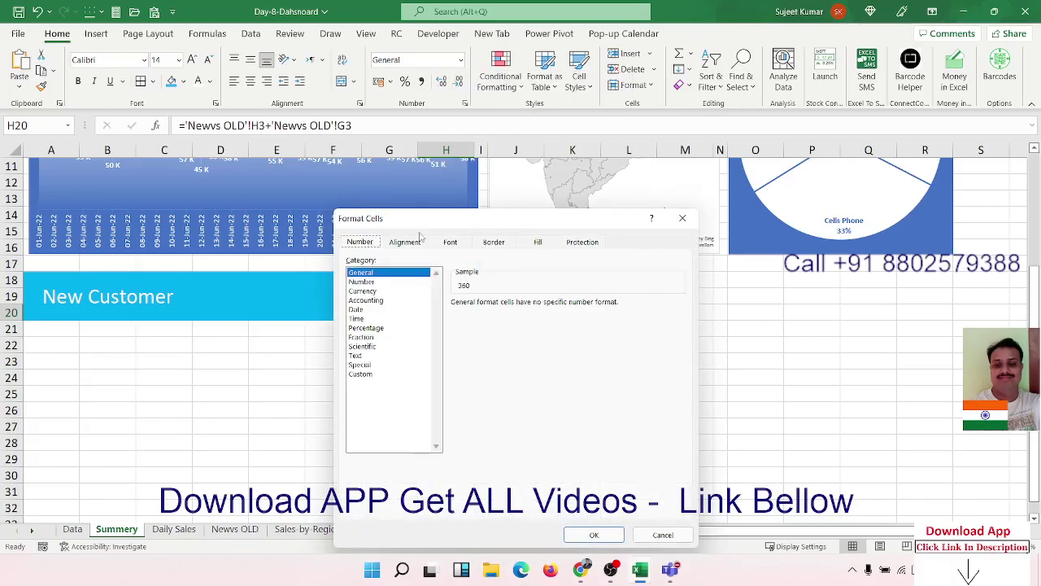
{"action": "left_click_drag", "start_coordinate": [424, 228], "coordinate": [665, 192]}
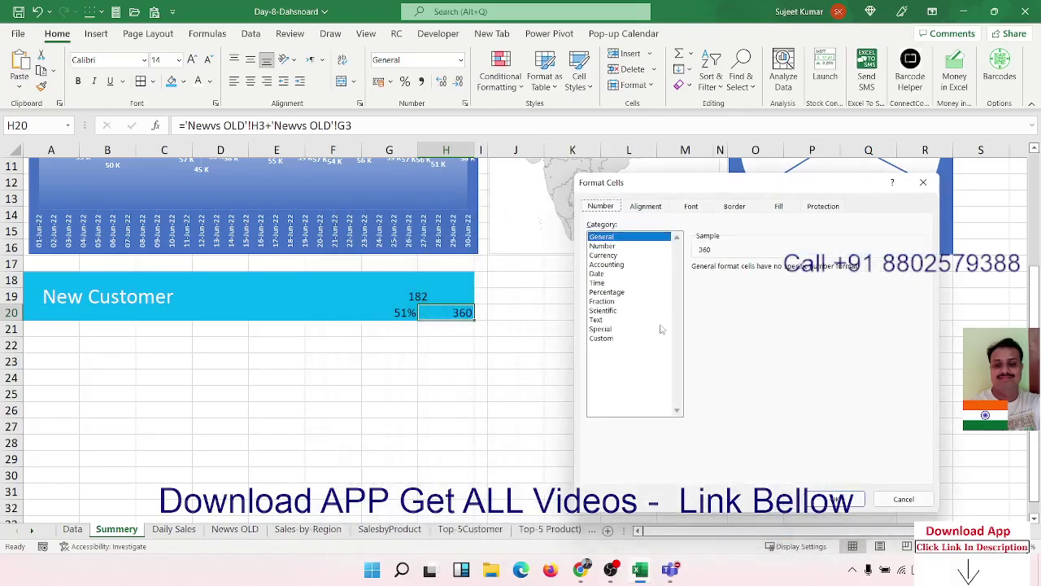
{"action": "left_click", "coordinate": [606, 338]}
{"action": "double_click", "coordinate": [699, 279]}
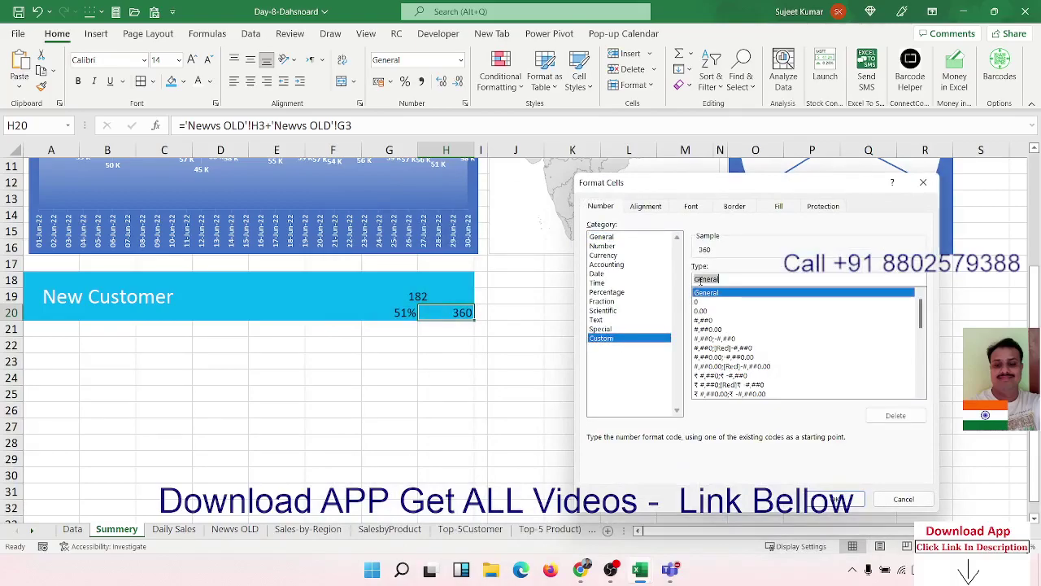
{"action": "type", "text": "\"Total \"#"}
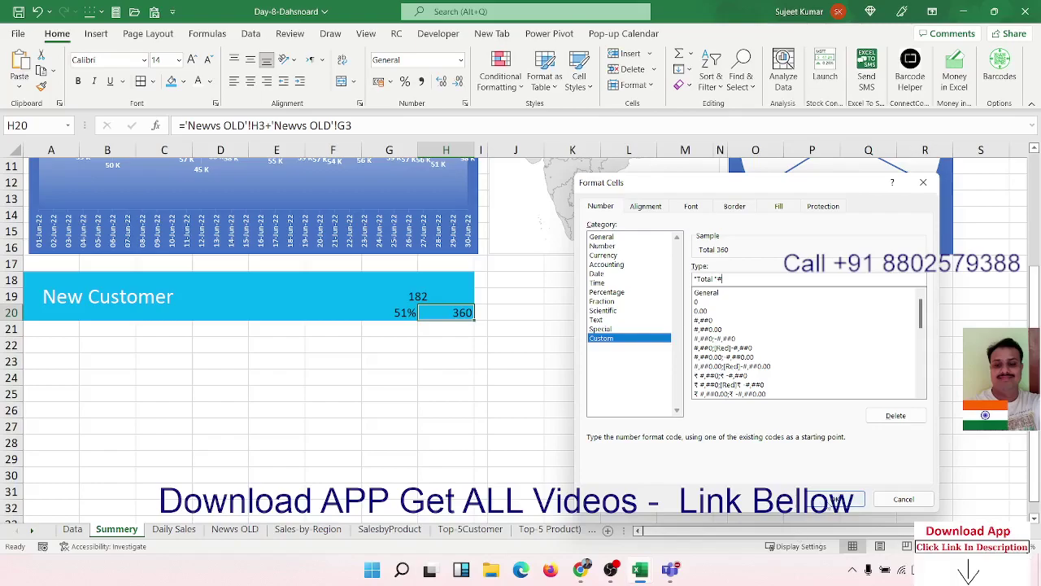
{"action": "left_click", "coordinate": [826, 499]}
{"action": "left_click_drag", "start_coordinate": [409, 295], "coordinate": [425, 312]}
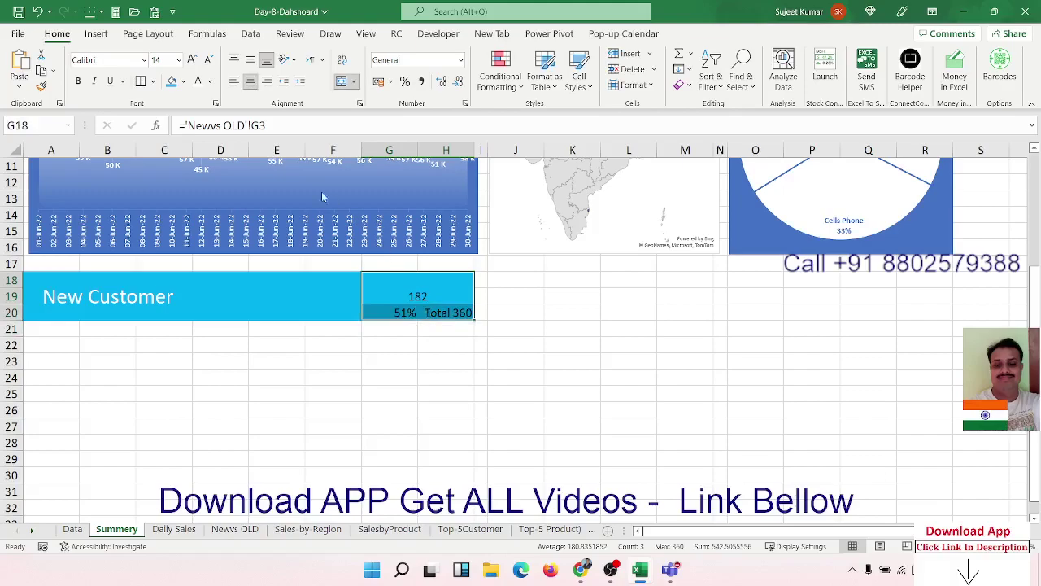
Step: Make the percentage and total white, and middle-align, enlarge to 28 pt and bold 182
{"action": "left_click", "coordinate": [197, 81]}
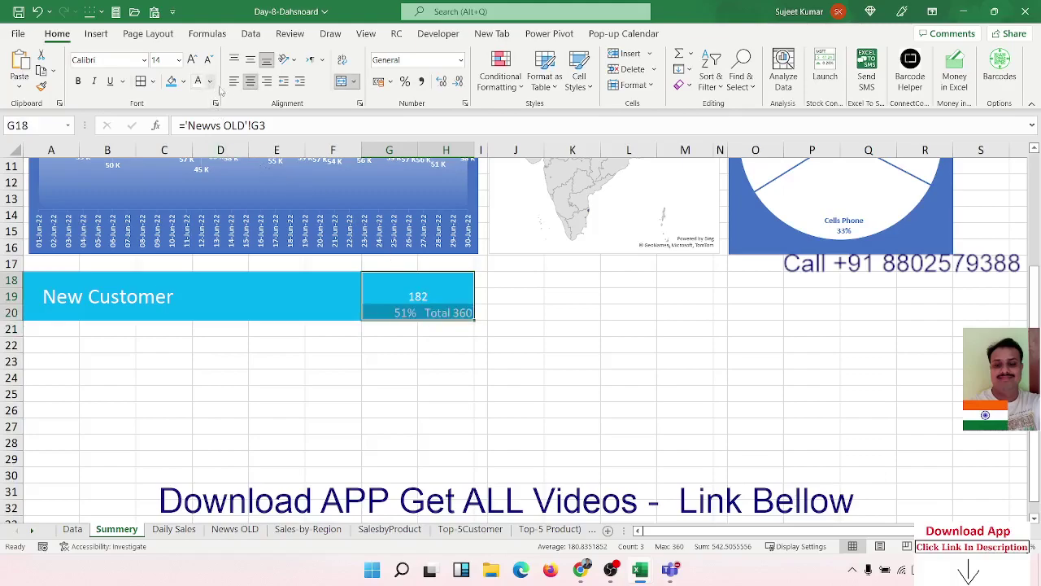
{"action": "left_click", "coordinate": [434, 307]}
{"action": "left_click", "coordinate": [423, 296]}
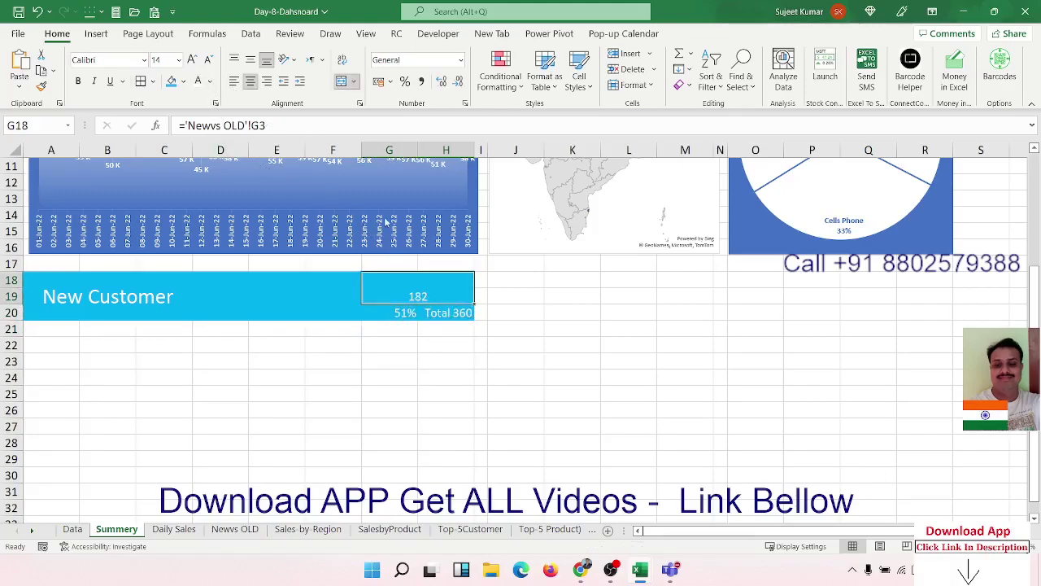
{"action": "left_click", "coordinate": [250, 60]}
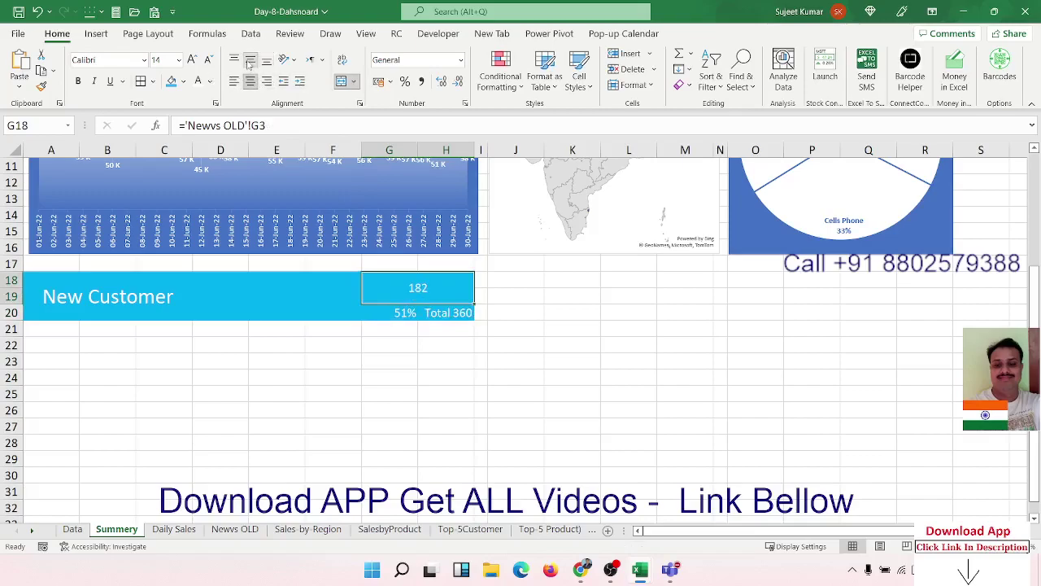
{"action": "left_click", "coordinate": [192, 61]}
{"action": "left_click", "coordinate": [192, 60]}
{"action": "left_click", "coordinate": [192, 60]}
{"action": "left_click", "coordinate": [192, 61]}
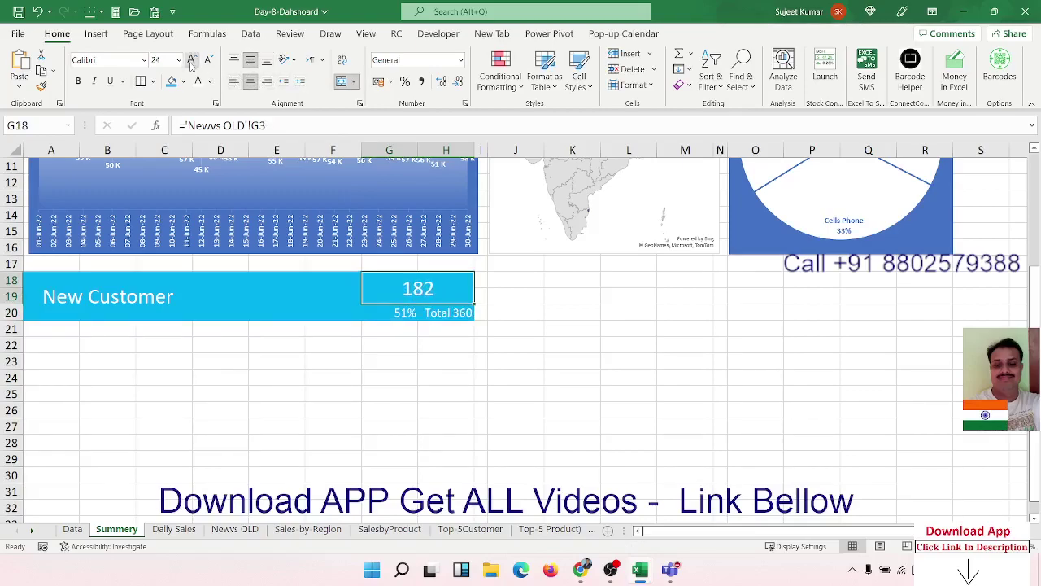
{"action": "left_click", "coordinate": [192, 60]}
{"action": "left_click", "coordinate": [192, 60]}
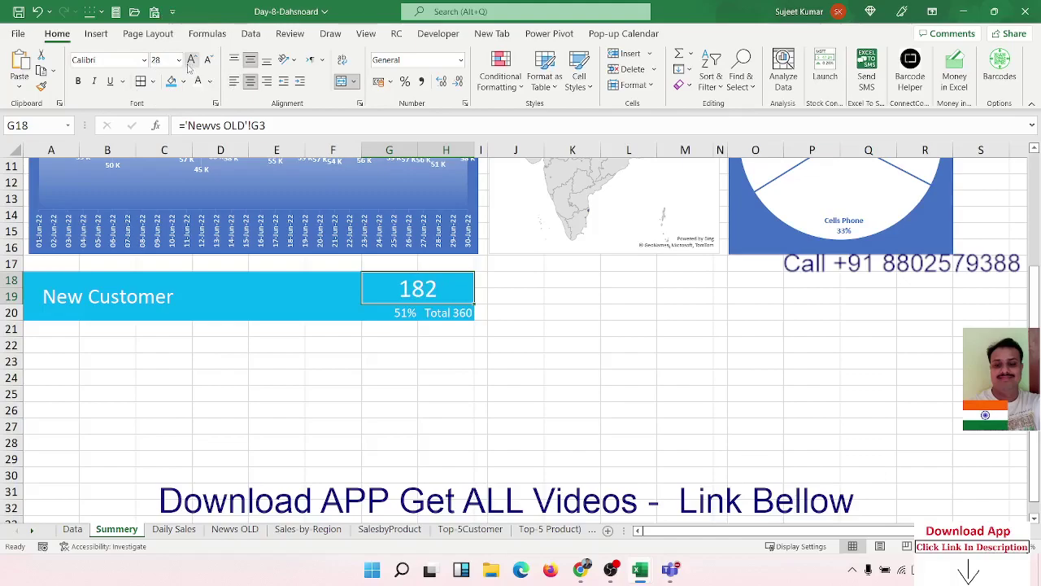
{"action": "key", "text": "ctrl+b"}
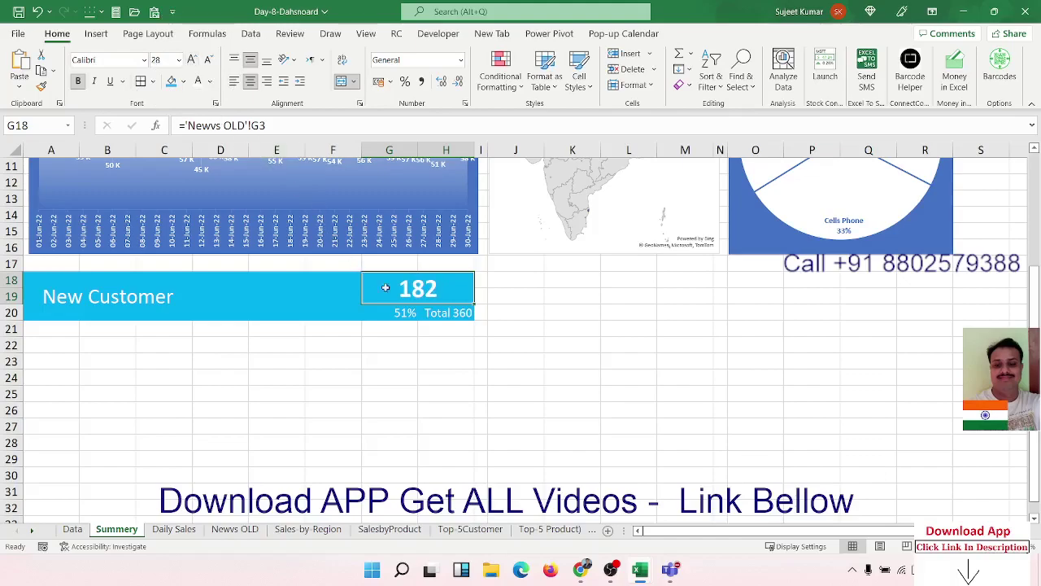
Step: Check the formulas behind 182, Total 360 and 51% on the card
{"action": "left_click", "coordinate": [407, 314]}
{"action": "left_click", "coordinate": [444, 318]}
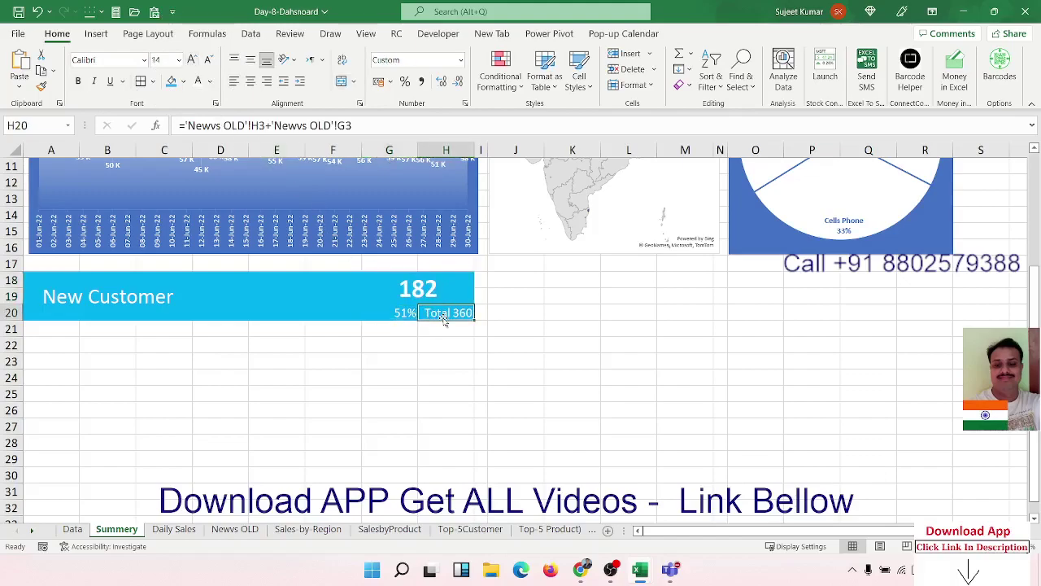
{"action": "left_click", "coordinate": [407, 318]}
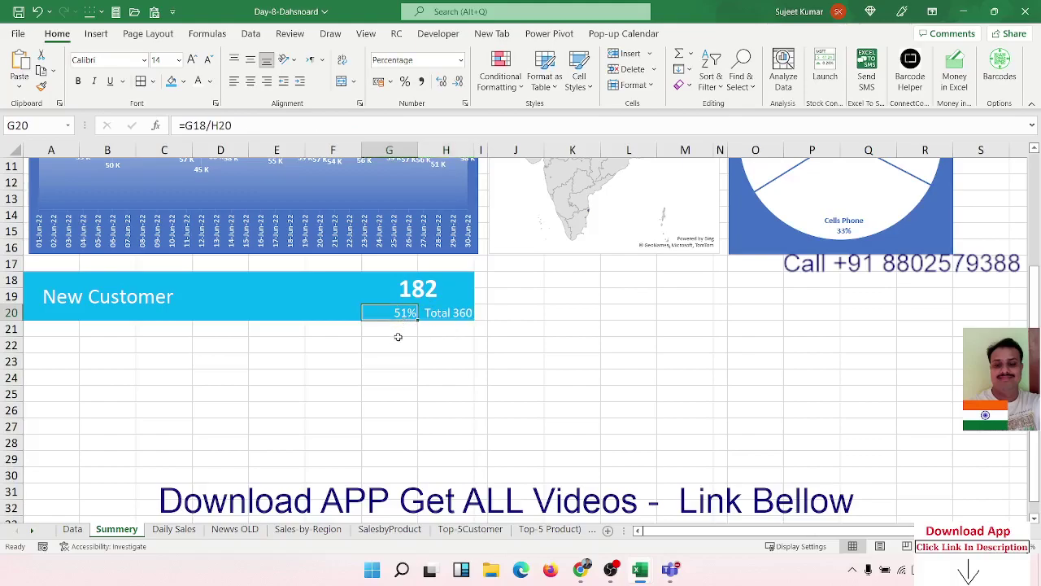
{"action": "left_click", "coordinate": [376, 341]}
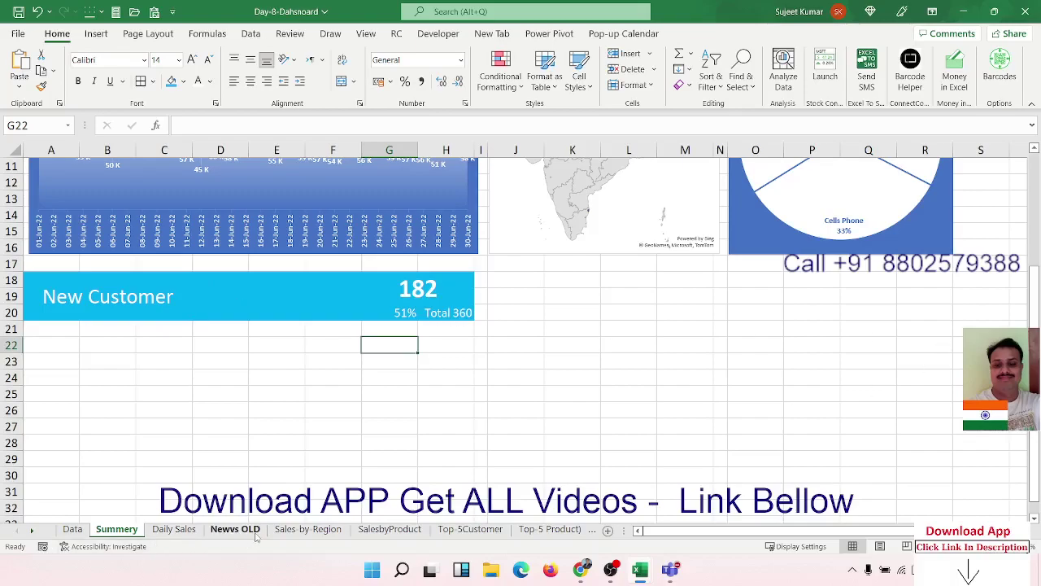
Step: Copy the NEW Custmer line chart from the News OLD sheet
{"action": "left_click", "coordinate": [308, 529]}
{"action": "left_click", "coordinate": [236, 530]}
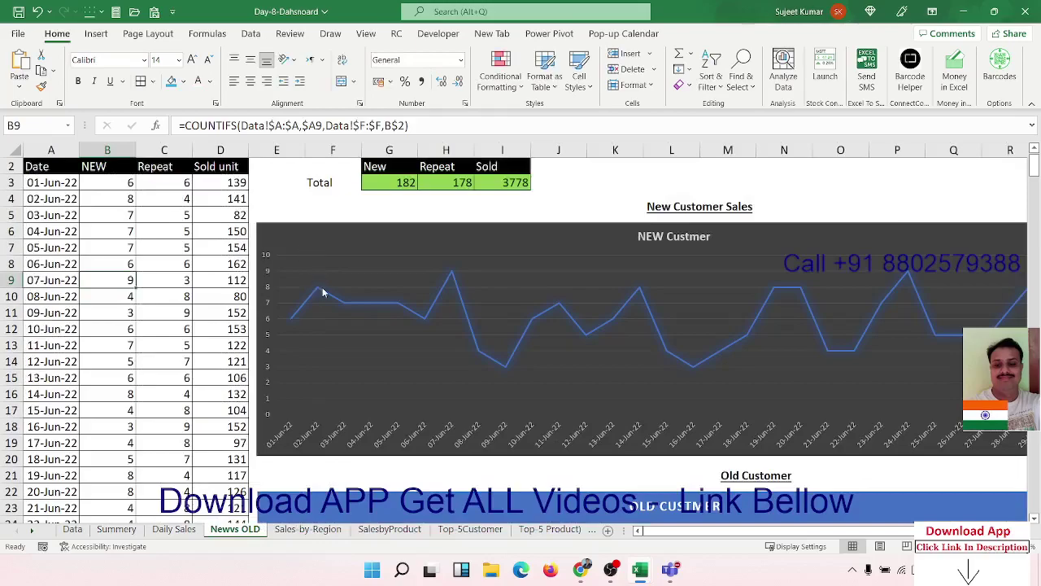
{"action": "left_click", "coordinate": [310, 244]}
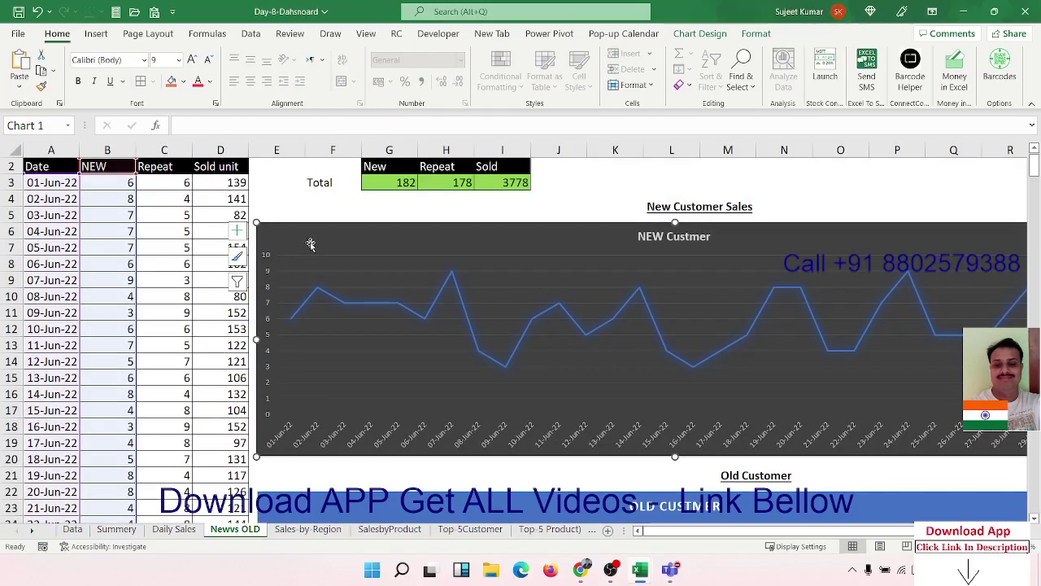
{"action": "left_click", "coordinate": [237, 256]}
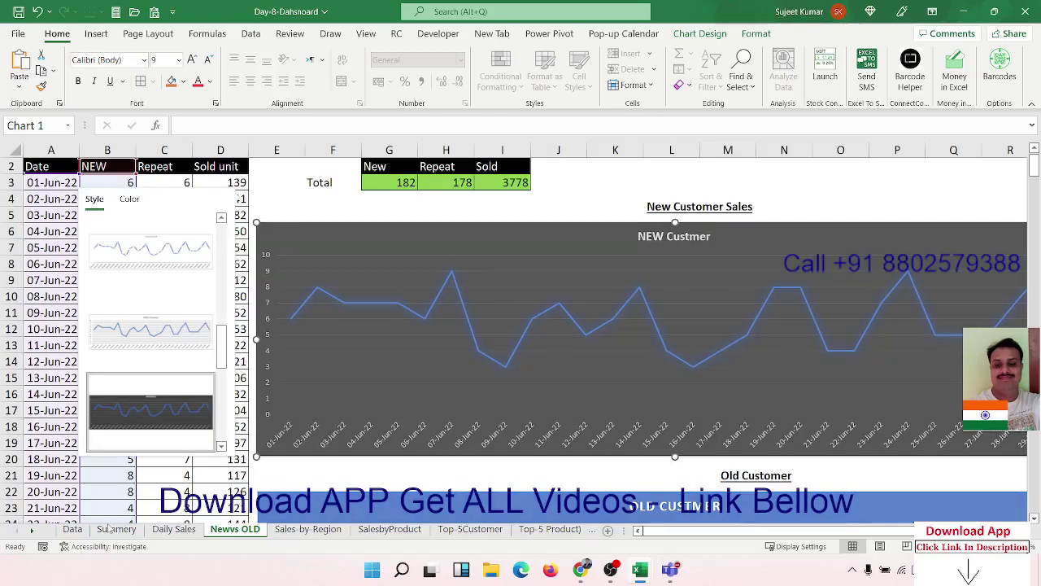
Step: Paste the line chart at D23 on the Summery sheet below the New Customer card
{"action": "left_click", "coordinate": [112, 529]}
{"action": "left_click", "coordinate": [585, 386]}
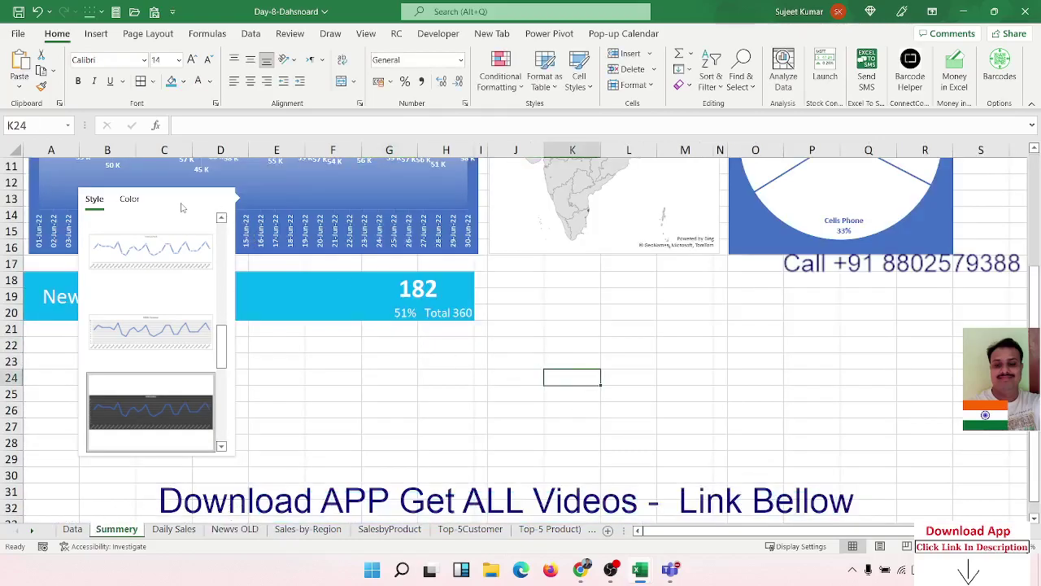
{"action": "left_click", "coordinate": [416, 457]}
{"action": "left_click", "coordinate": [317, 374]}
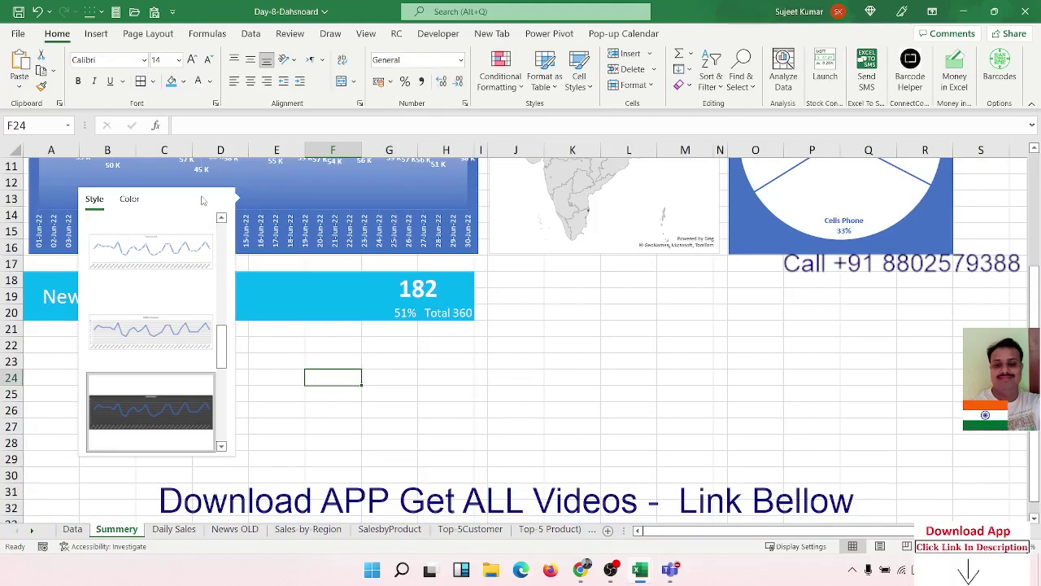
{"action": "left_click", "coordinate": [392, 425]}
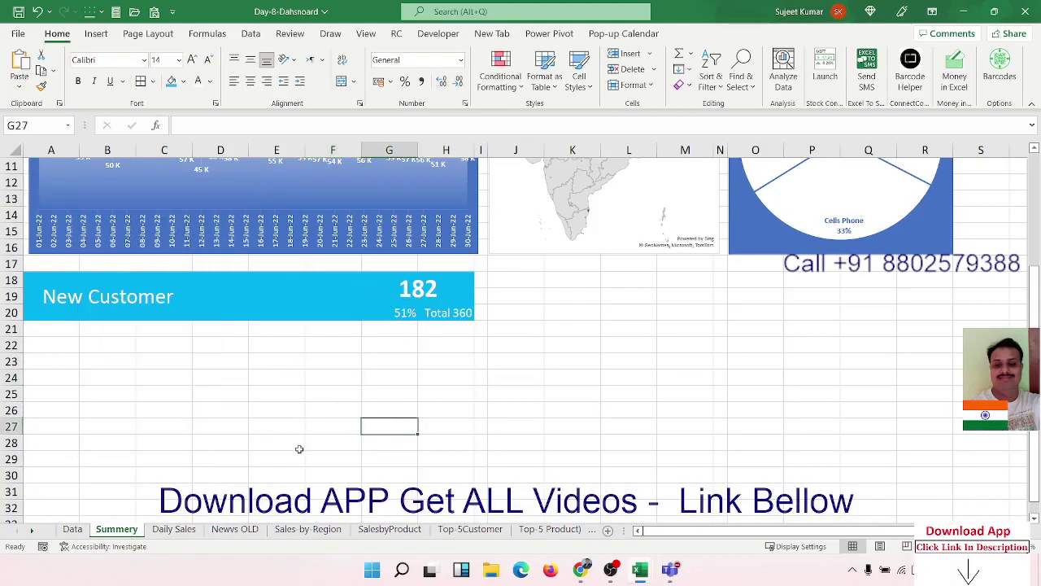
{"action": "left_click", "coordinate": [280, 394]}
{"action": "left_click", "coordinate": [260, 378]}
{"action": "left_click", "coordinate": [196, 363]}
{"action": "key", "text": "ctrl+v"}
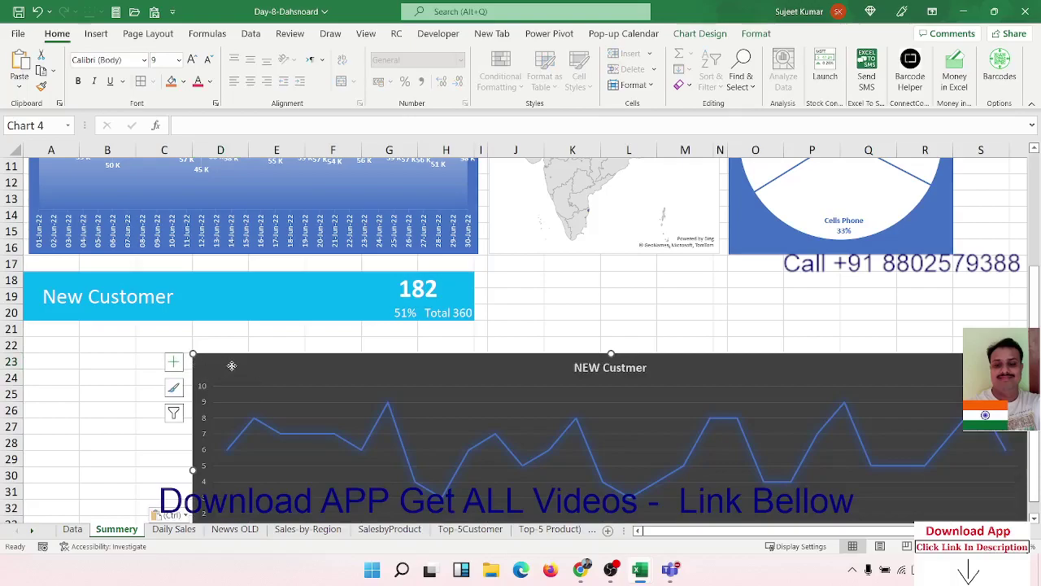
Step: Move the pasted chart up near B19 and delete its title and vertical axis
{"action": "left_click_drag", "start_coordinate": [232, 366], "coordinate": [188, 306]}
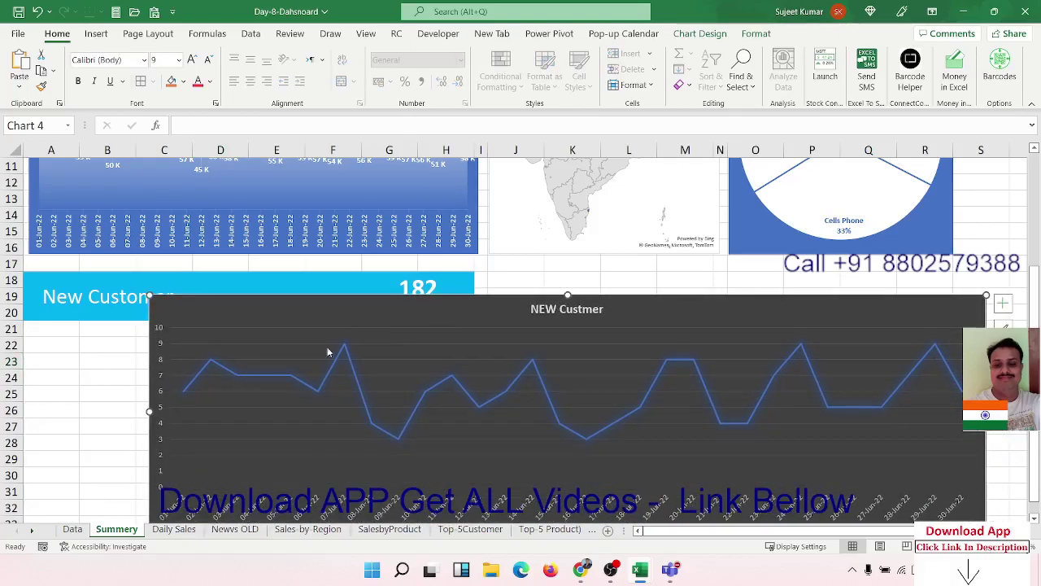
{"action": "left_click", "coordinate": [529, 315]}
{"action": "key", "text": "Delete"}
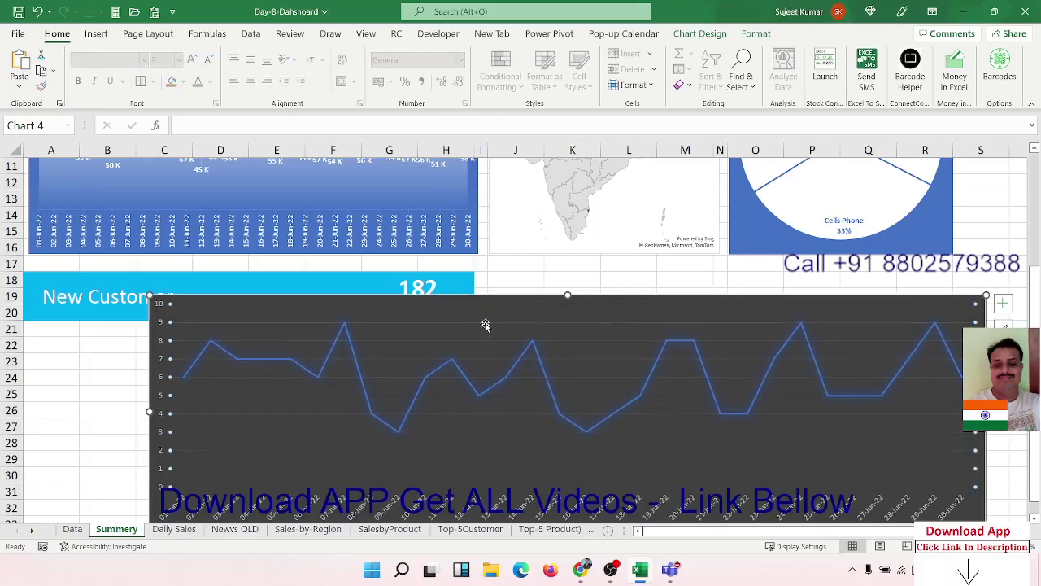
{"action": "left_click", "coordinate": [160, 326]}
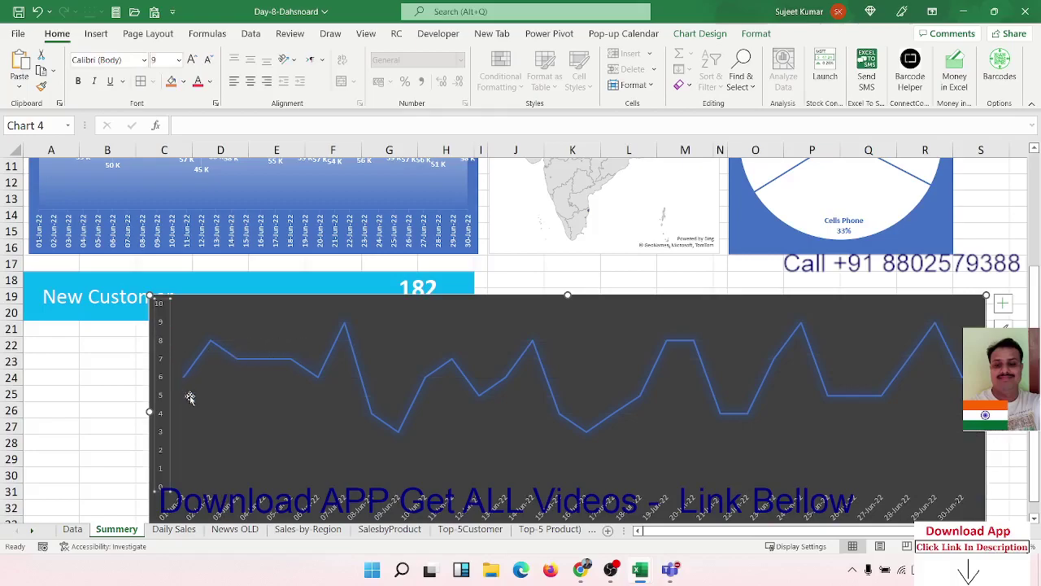
{"action": "key", "text": "Delete"}
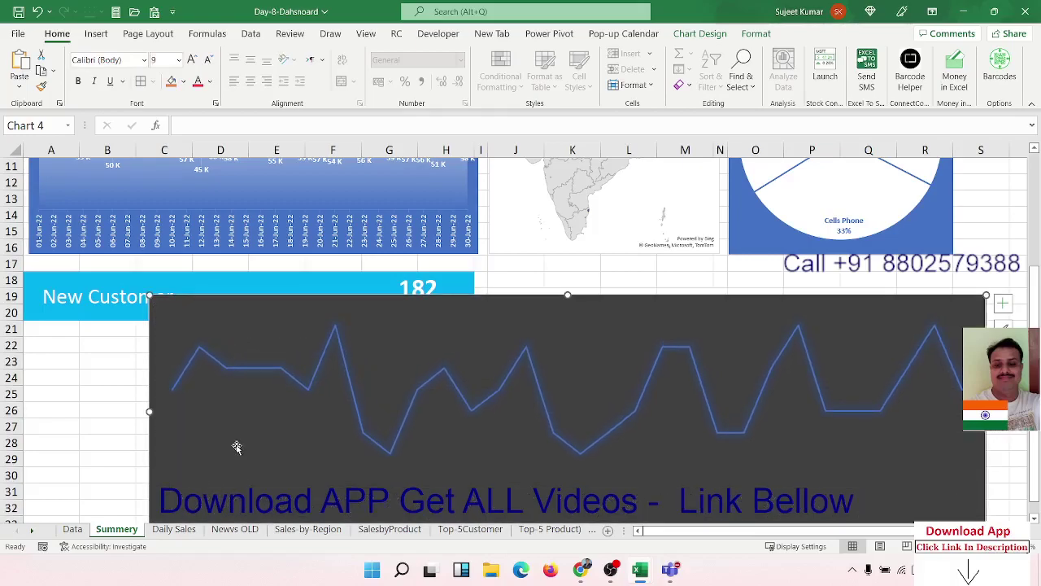
Step: Set both the plot area and chart area fill to No Fill
{"action": "left_click", "coordinate": [236, 446]}
{"action": "left_click", "coordinate": [186, 82]}
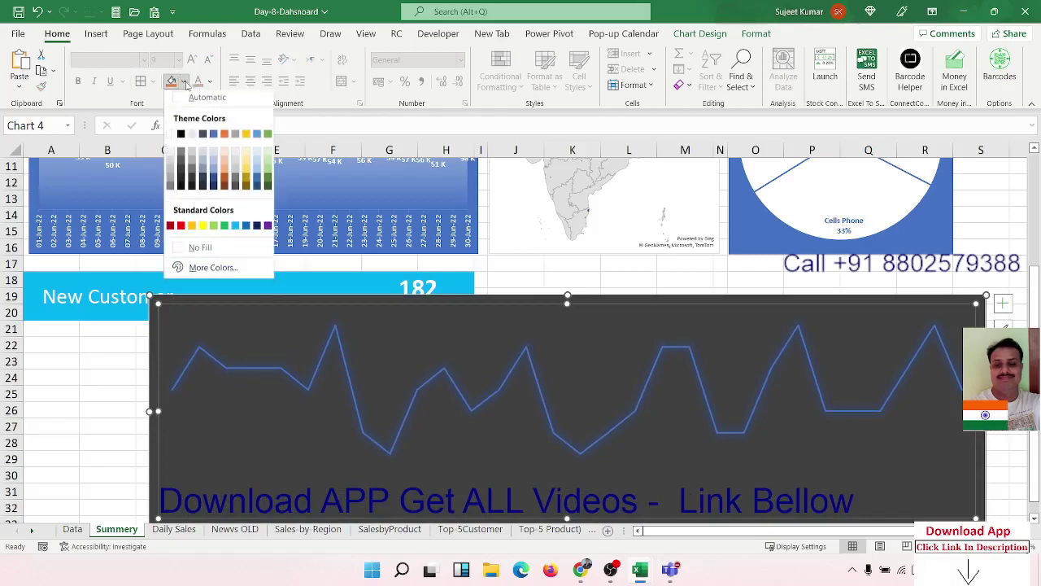
{"action": "left_click", "coordinate": [186, 252]}
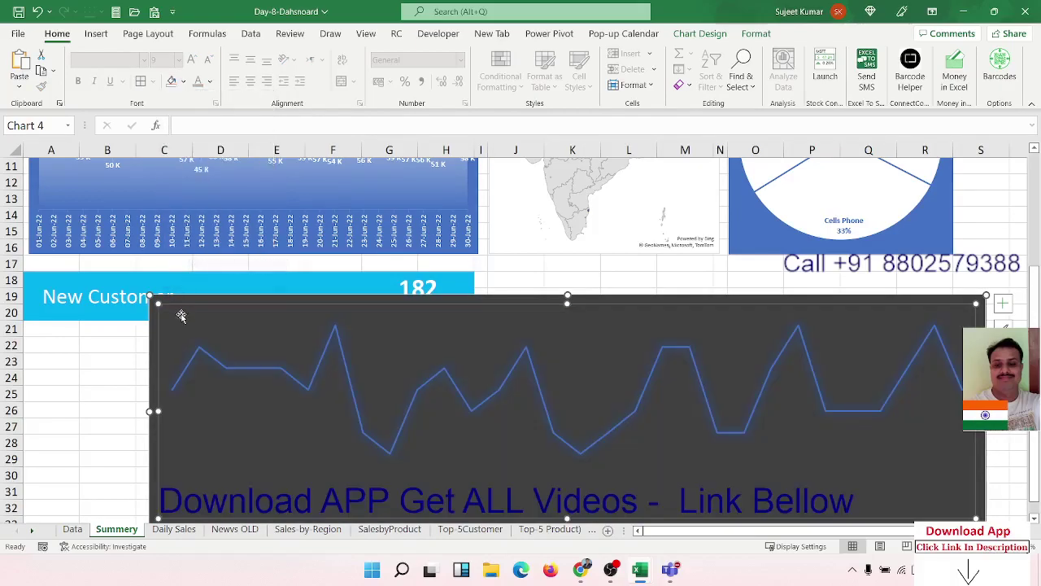
{"action": "left_click", "coordinate": [152, 318]}
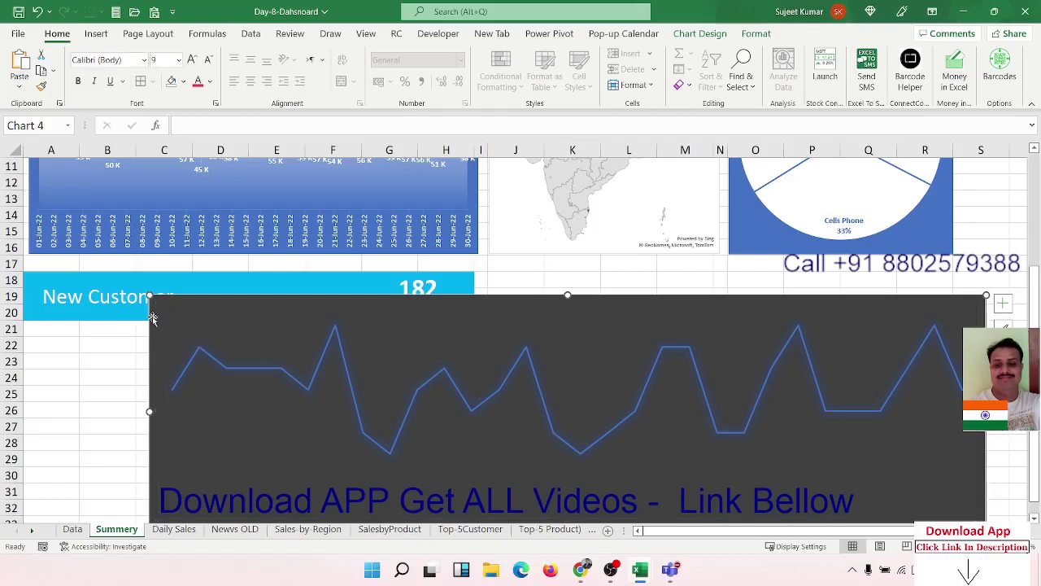
{"action": "left_click", "coordinate": [184, 82]}
{"action": "left_click", "coordinate": [199, 249]}
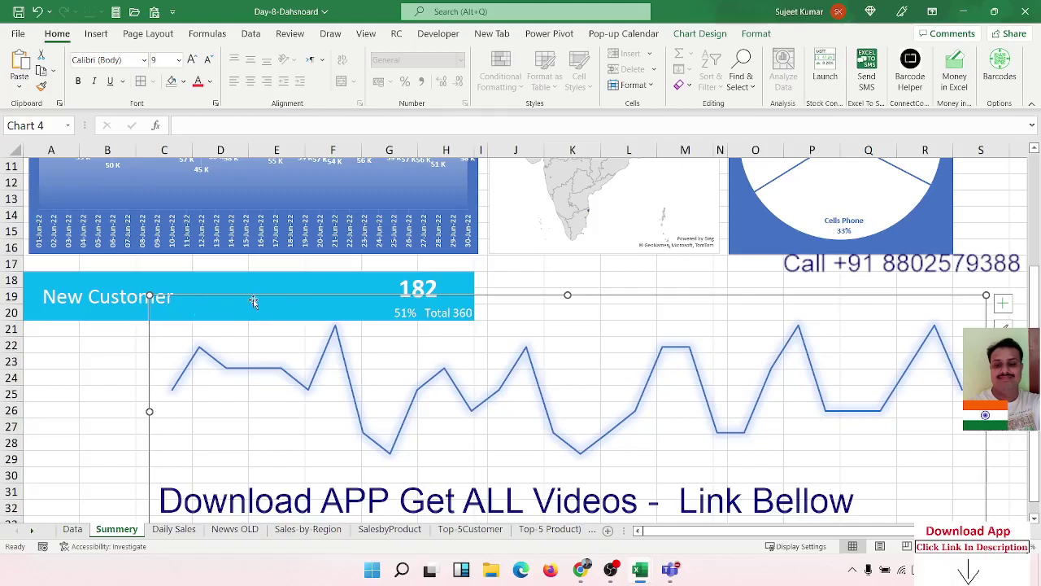
{"action": "left_click", "coordinate": [46, 426]}
{"action": "left_click", "coordinate": [155, 367]}
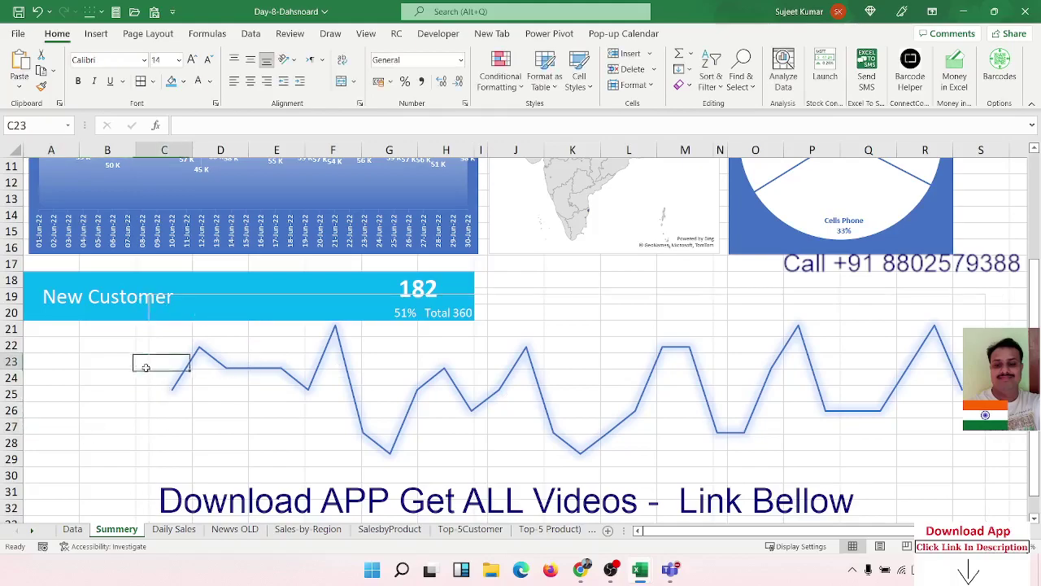
Step: Set the chart area border to No line in Format Chart Area
{"action": "left_click", "coordinate": [149, 367]}
{"action": "right_click", "coordinate": [148, 366]}
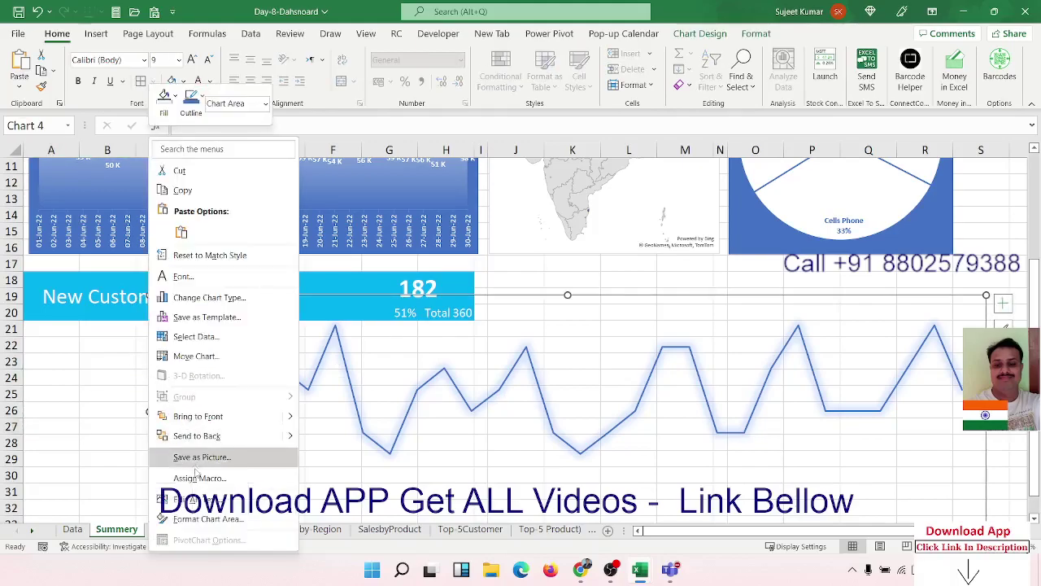
{"action": "left_click", "coordinate": [206, 521]}
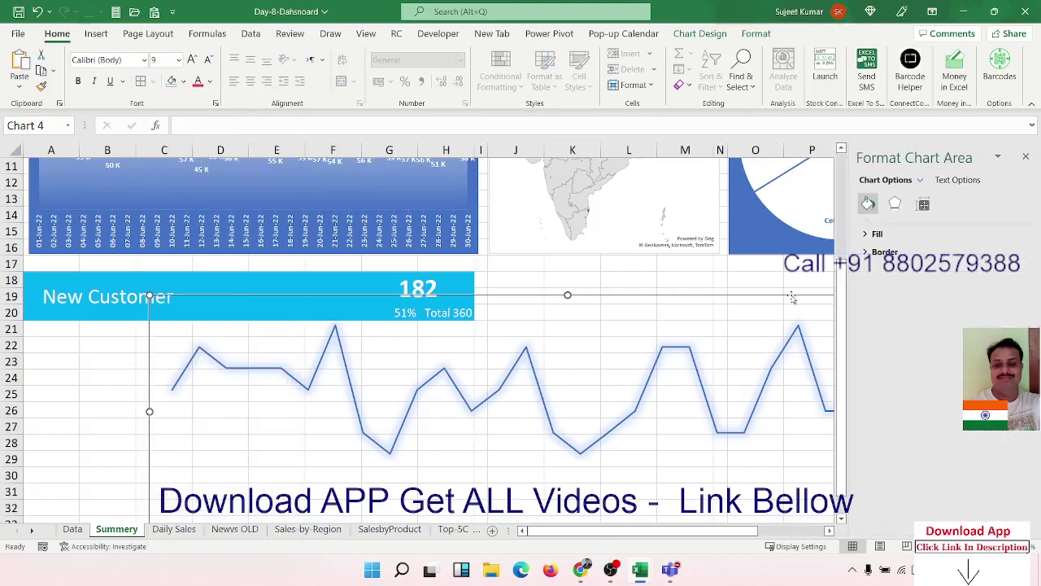
{"action": "left_click", "coordinate": [885, 252]}
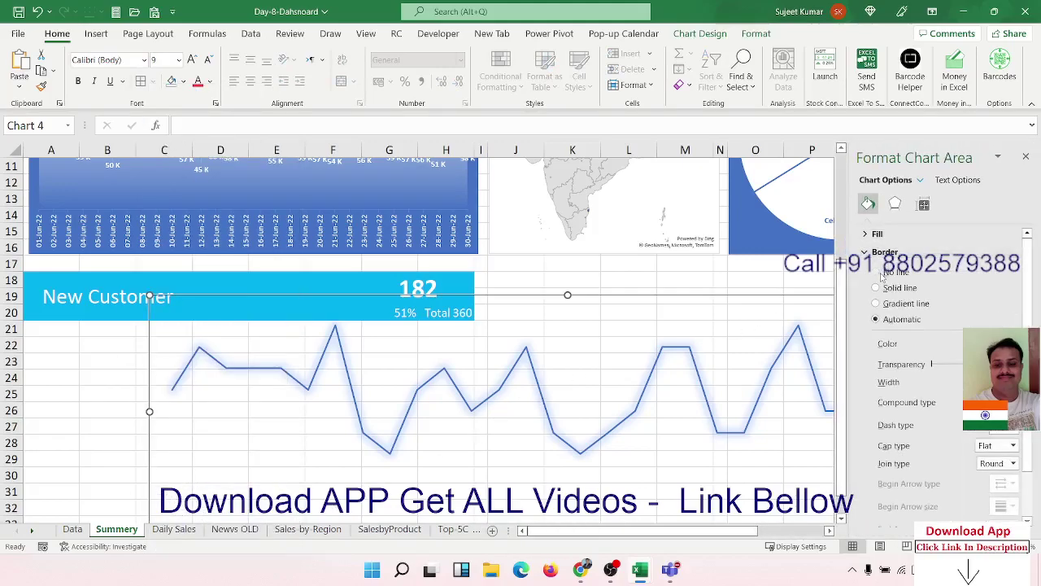
{"action": "left_click", "coordinate": [877, 273]}
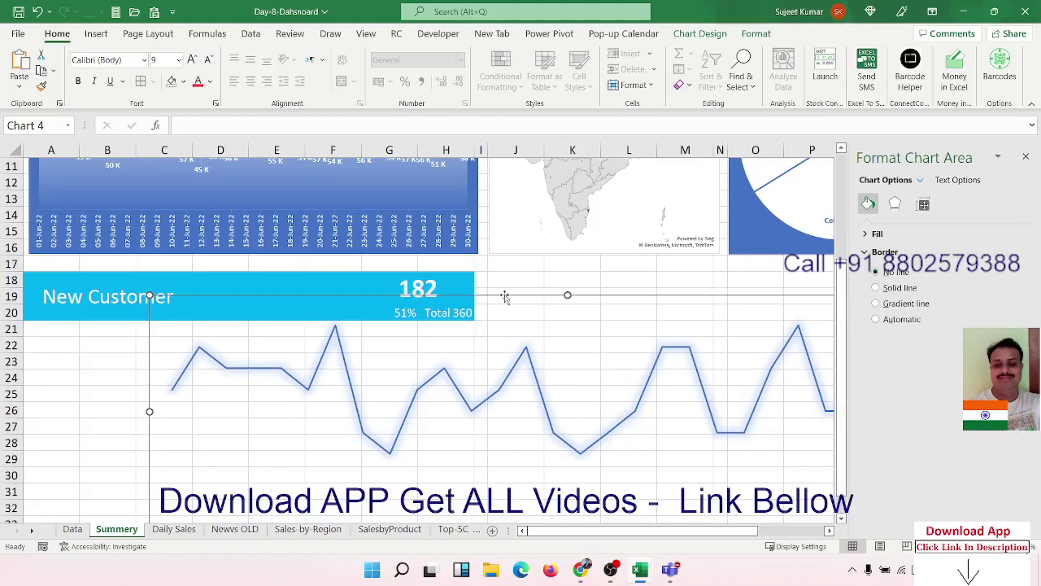
{"action": "left_click", "coordinate": [122, 358]}
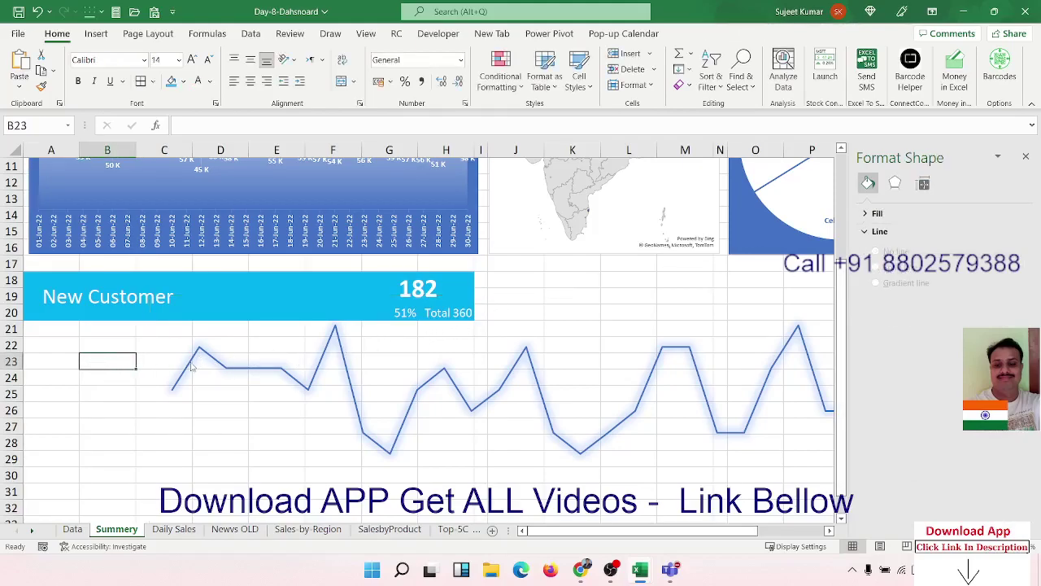
{"action": "left_click", "coordinate": [185, 367]}
{"action": "left_click", "coordinate": [1026, 157]}
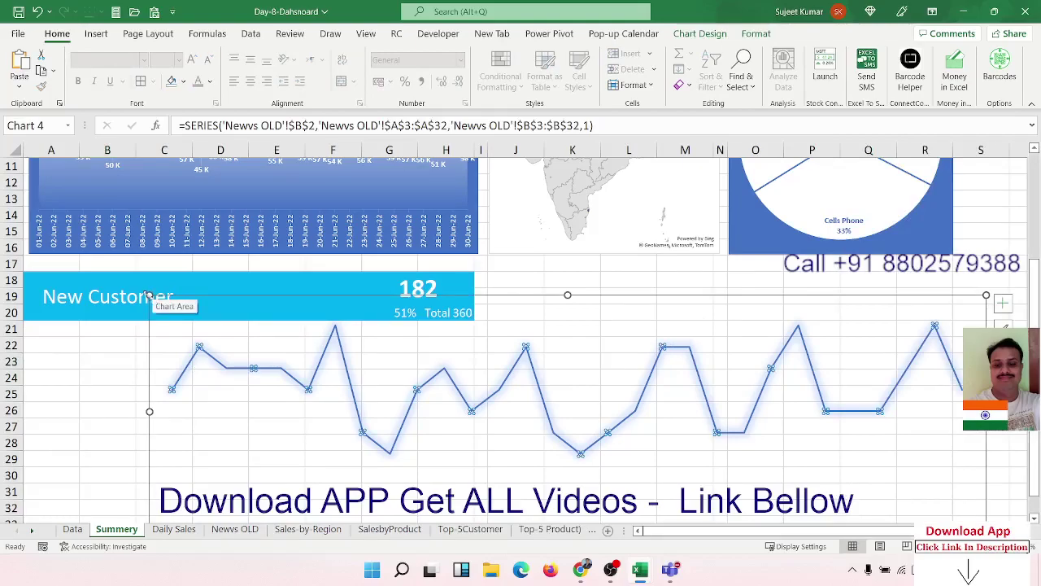
Step: Move the line chart onto the New Customer card and narrow it to end beside 182
{"action": "mouse_move", "coordinate": [150, 295]}
{"action": "left_mouse_down"}
{"action": "mouse_move", "coordinate": [413, 446]}
{"action": "mouse_move", "coordinate": [219, 303]}
{"action": "mouse_move", "coordinate": [416, 356]}
{"action": "left_mouse_up"}
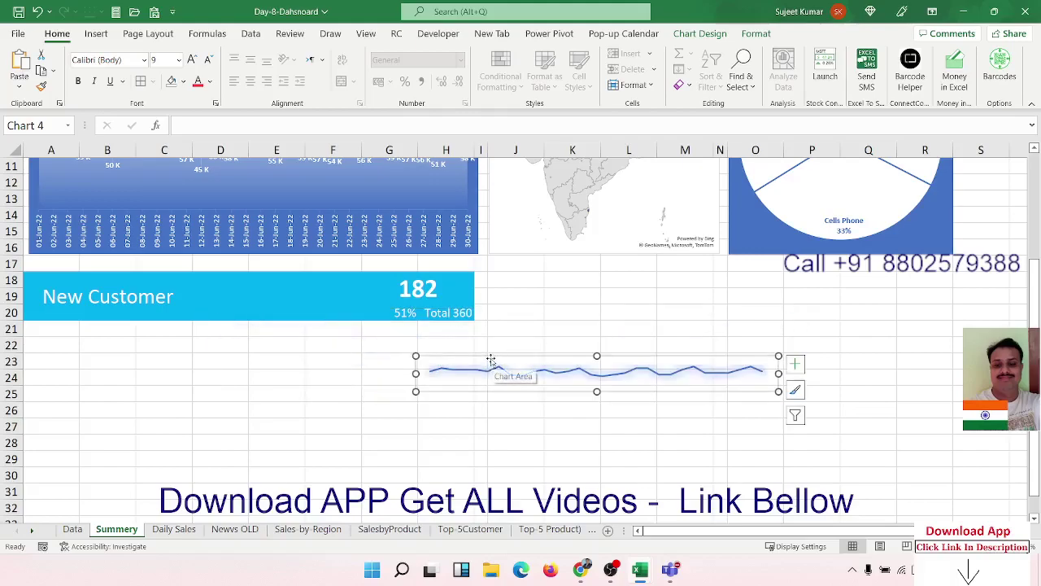
{"action": "left_click_drag", "start_coordinate": [491, 360], "coordinate": [243, 281]}
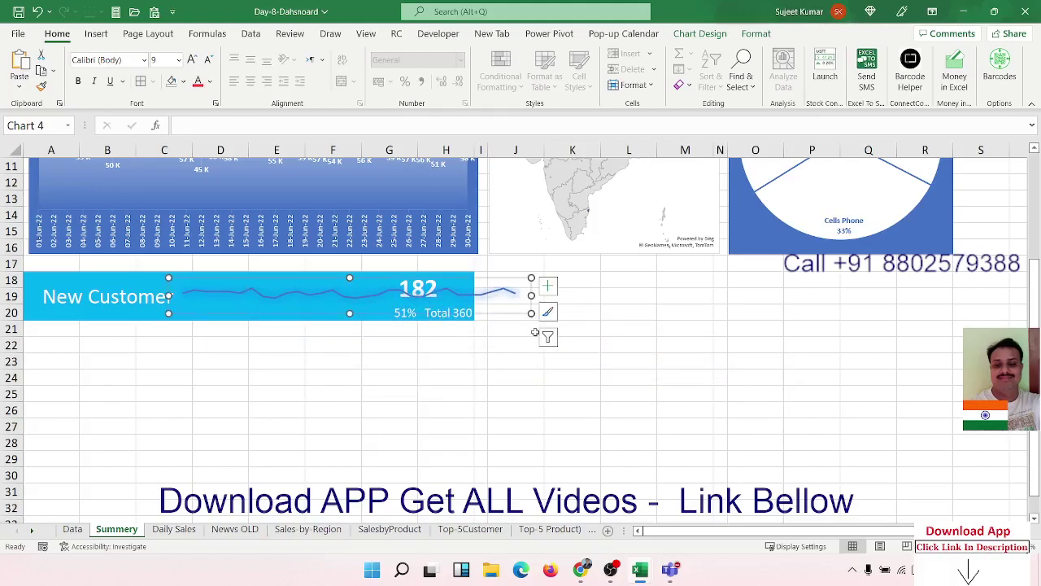
{"action": "left_click_drag", "start_coordinate": [532, 313], "coordinate": [394, 315]}
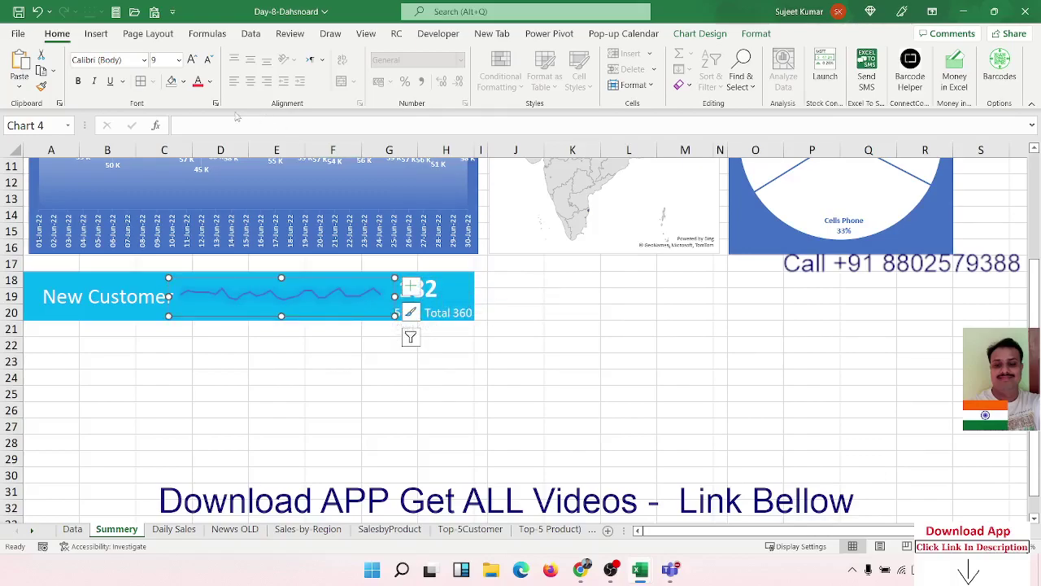
{"action": "left_click", "coordinate": [184, 81]}
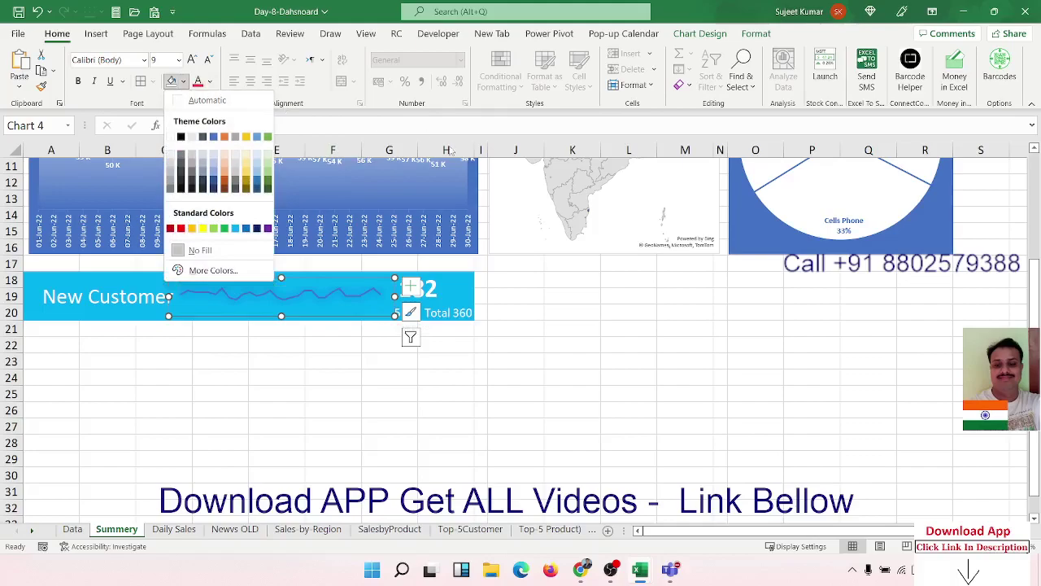
Step: Give the sparkline series a solid white line in Format Data Series
{"action": "left_click", "coordinate": [351, 300]}
{"action": "left_click", "coordinate": [351, 298]}
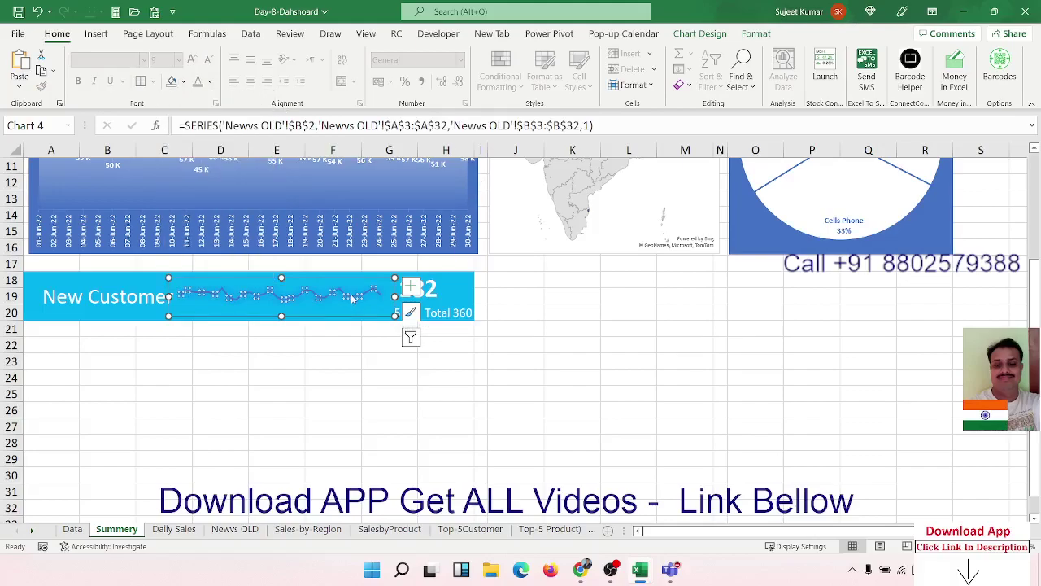
{"action": "right_click", "coordinate": [351, 298]}
{"action": "left_click", "coordinate": [400, 446]}
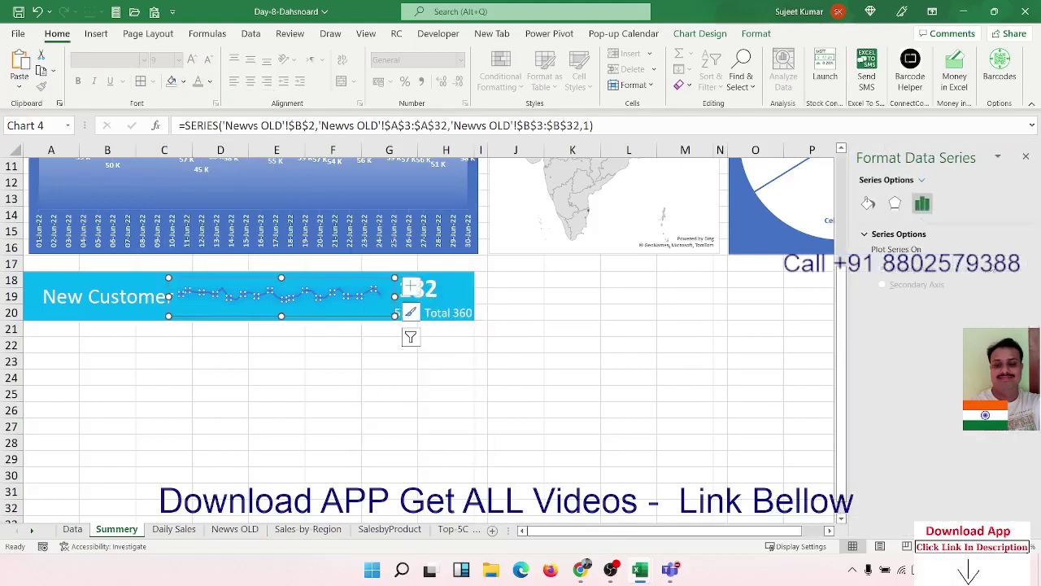
{"action": "left_click", "coordinate": [868, 203]}
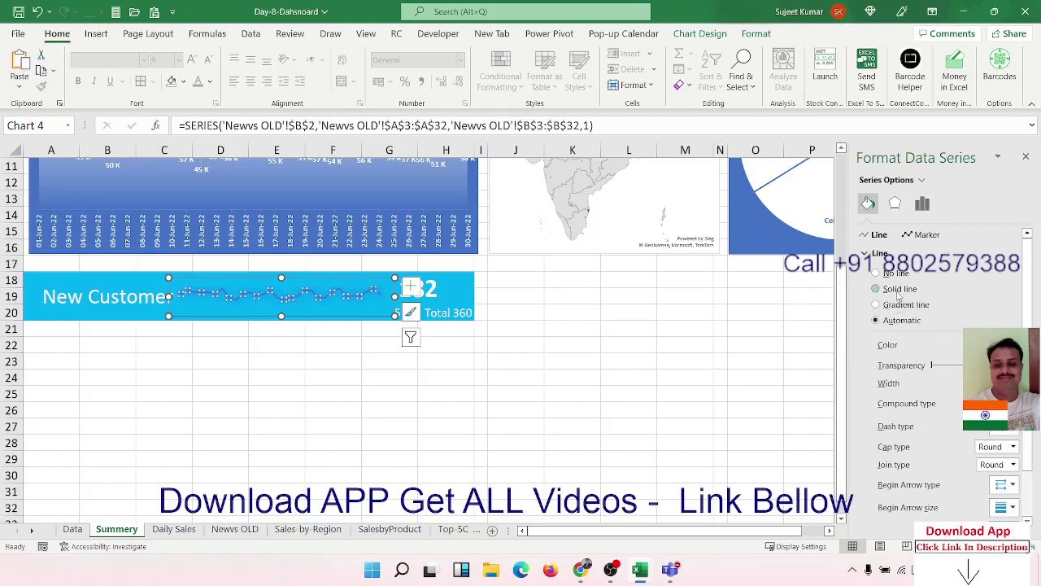
{"action": "scroll", "coordinate": [944, 374], "scroll_direction": "down", "scroll_amount": 2}
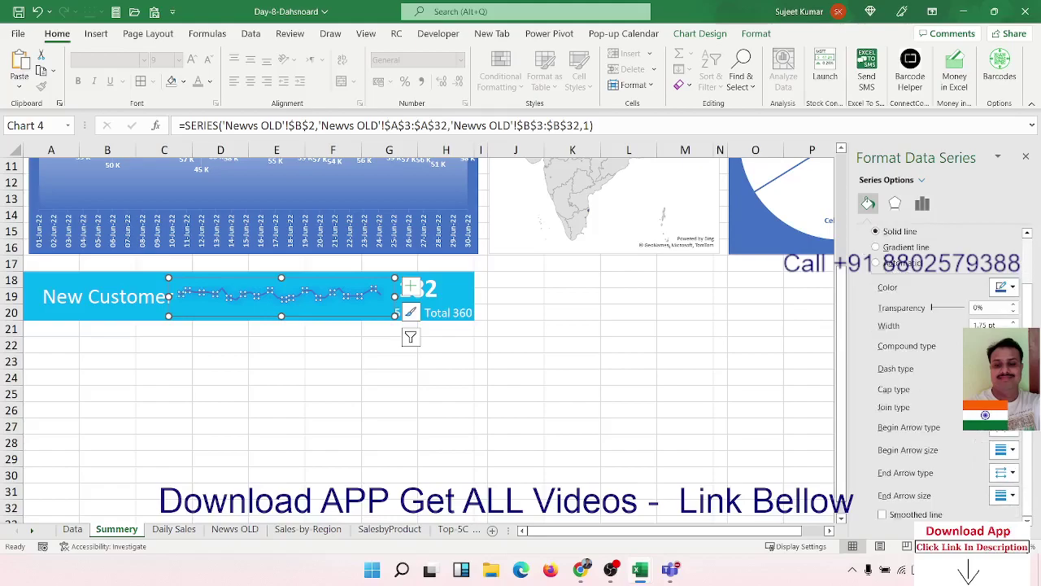
{"action": "scroll", "coordinate": [944, 374], "scroll_direction": "up", "scroll_amount": 2}
{"action": "left_click", "coordinate": [1004, 345]}
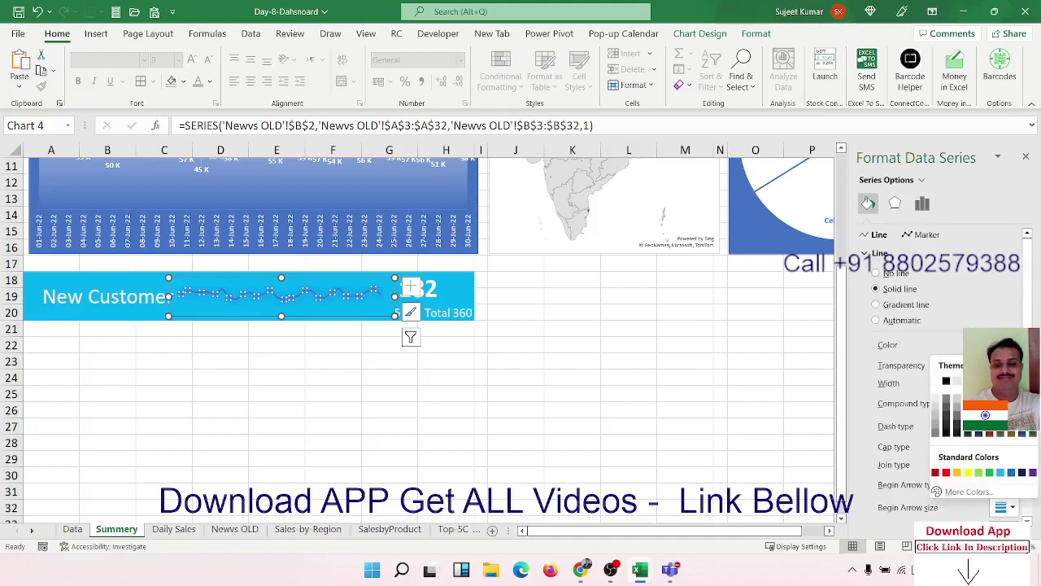
{"action": "left_click", "coordinate": [935, 380]}
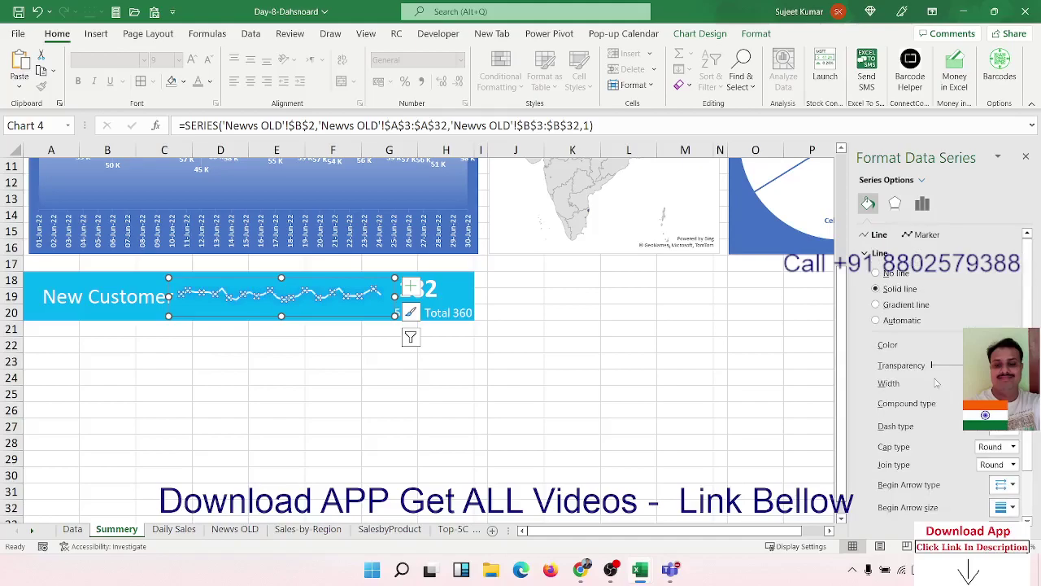
{"action": "left_click", "coordinate": [418, 317]}
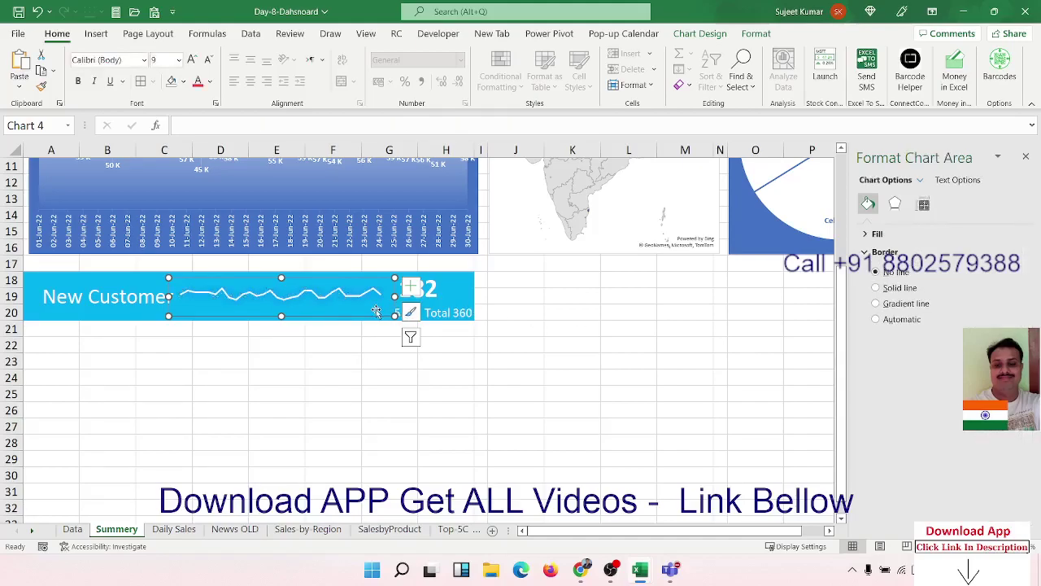
{"action": "left_click", "coordinate": [346, 390]}
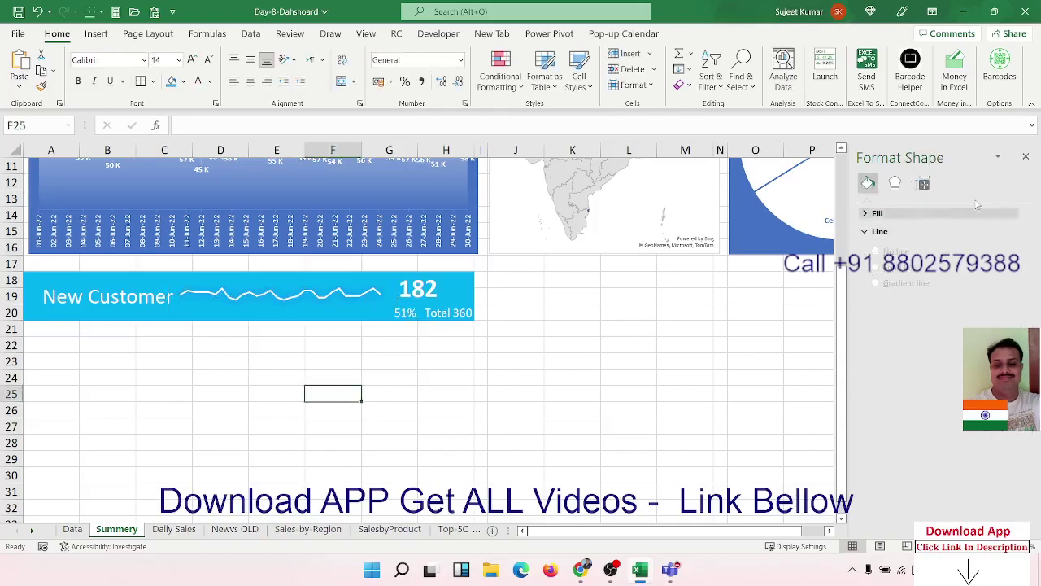
{"action": "left_click", "coordinate": [1025, 157]}
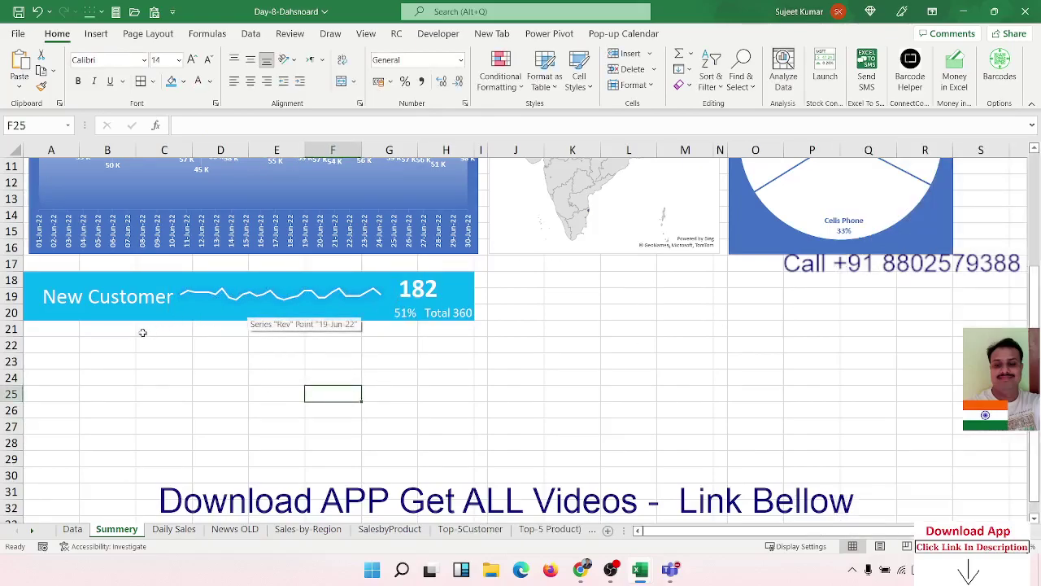
Step: Fill A22:H24 blue as the new card and merge A22:C24 for its title
{"action": "mouse_move", "coordinate": [36, 345]}
{"action": "left_mouse_down"}
{"action": "mouse_move", "coordinate": [444, 359]}
{"action": "mouse_move", "coordinate": [442, 387]}
{"action": "left_mouse_up"}
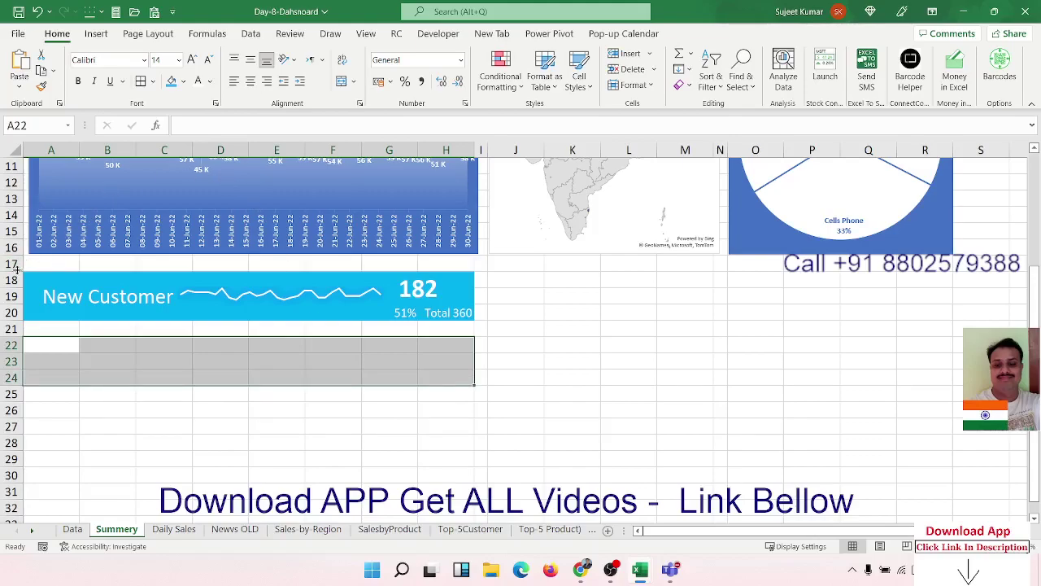
{"action": "left_click", "coordinate": [171, 82]}
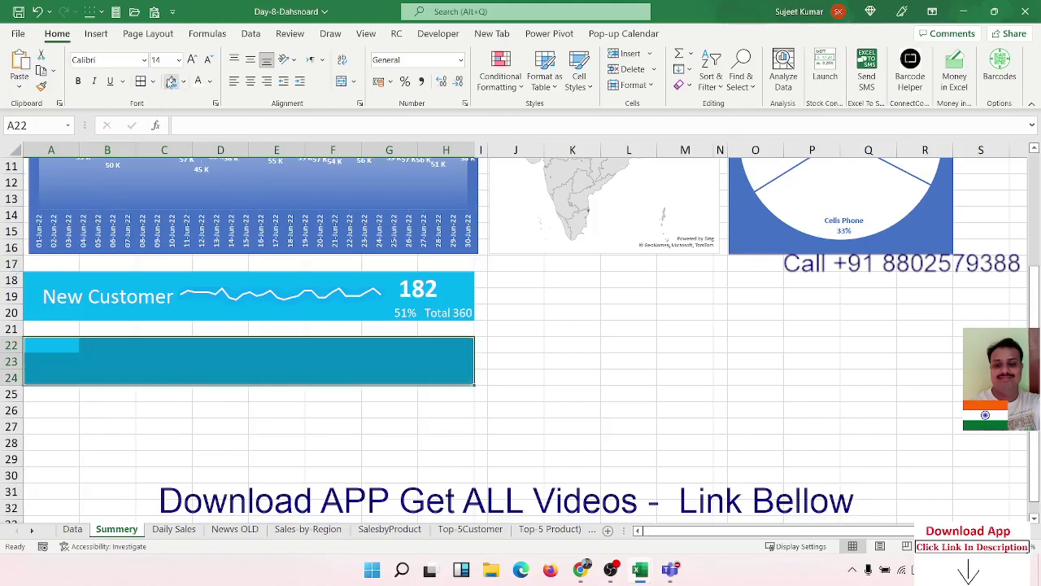
{"action": "mouse_move", "coordinate": [64, 338]}
{"action": "left_mouse_down"}
{"action": "mouse_move", "coordinate": [164, 365]}
{"action": "mouse_move", "coordinate": [165, 381]}
{"action": "left_mouse_up"}
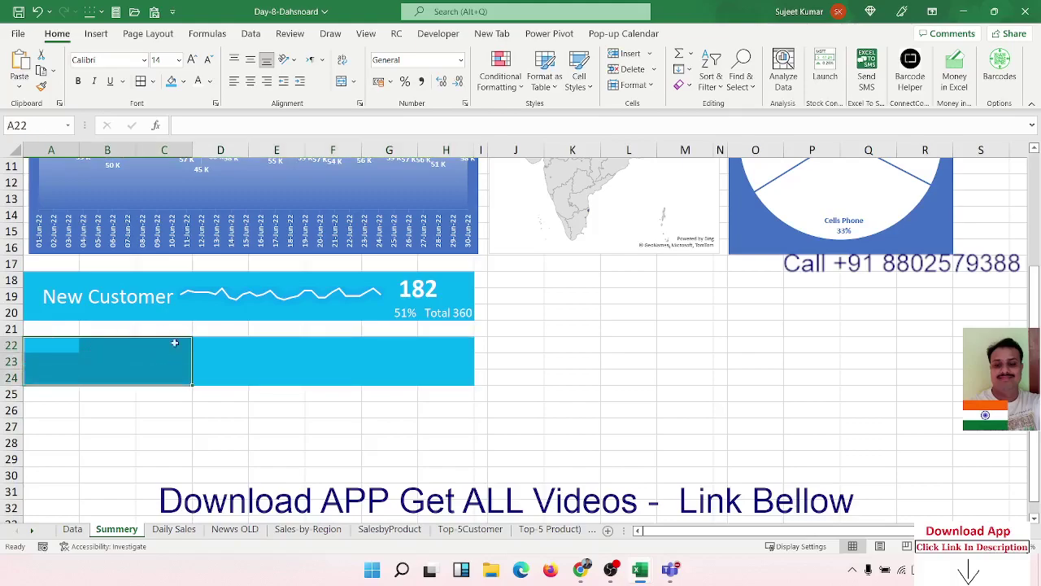
{"action": "left_click", "coordinate": [343, 82]}
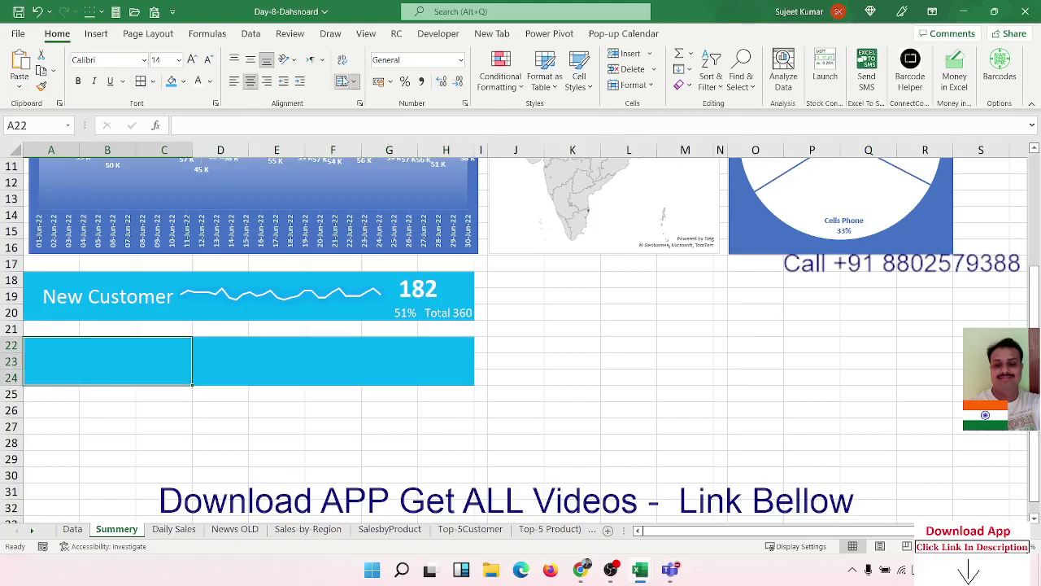
Step: Enter the title 'Repeat Customer' in the merged A22:C24 cell
{"action": "type", "text": "O"}
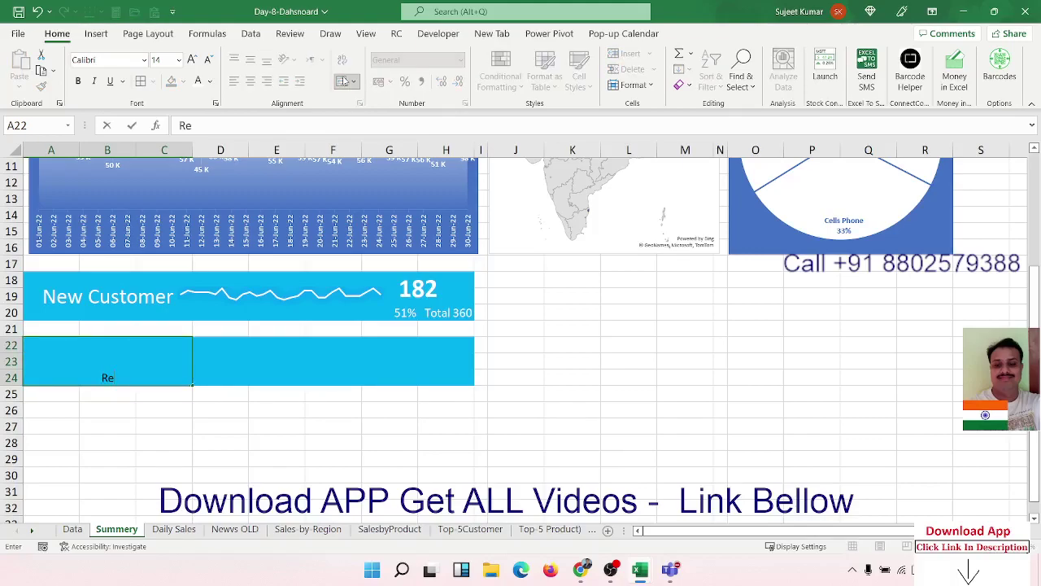
{"action": "type", "text": "please"}
{"action": "key", "text": "BackSpace"}
{"action": "key", "text": "BackSpace"}
{"action": "key", "text": "BackSpace"}
{"action": "key", "text": "BackSpace"}
{"action": "key", "text": "BackSpace"}
{"action": "type", "text": "ea"}
{"action": "type", "text": "t C"}
{"action": "type", "text": "usto"}
{"action": "type", "text": "mer"}
{"action": "key", "text": "Return"}
{"action": "key", "text": "Up"}
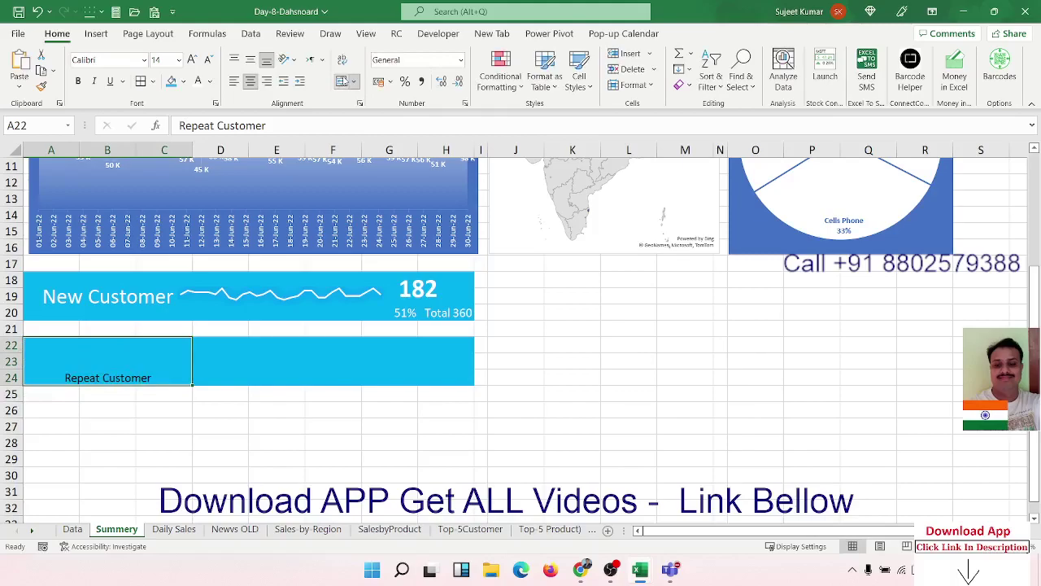
Step: Make the Repeat Customer title middle-aligned, bold, white and 20 point
{"action": "left_click", "coordinate": [249, 59]}
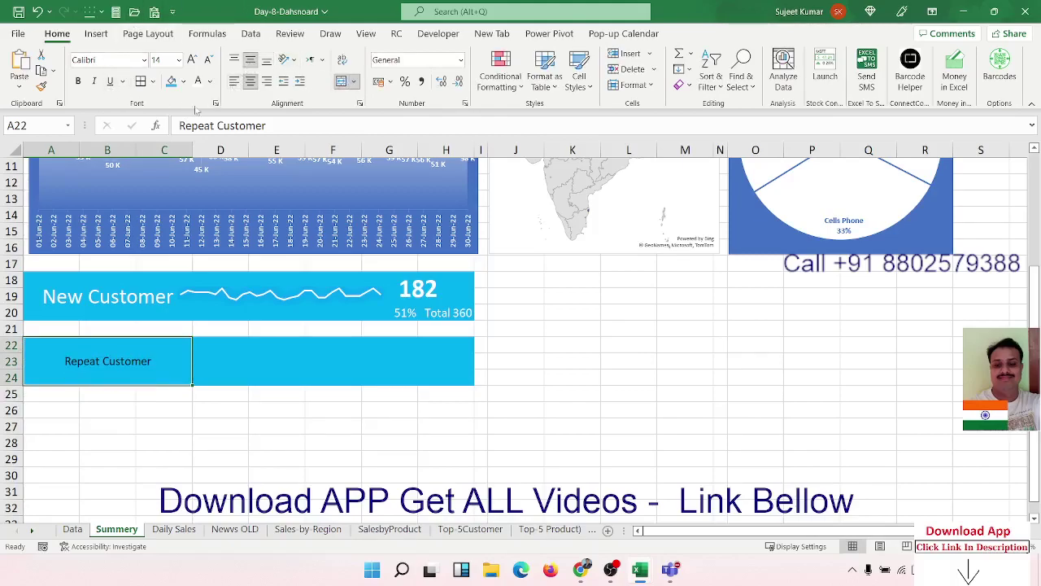
{"action": "key", "text": "ctrl+b"}
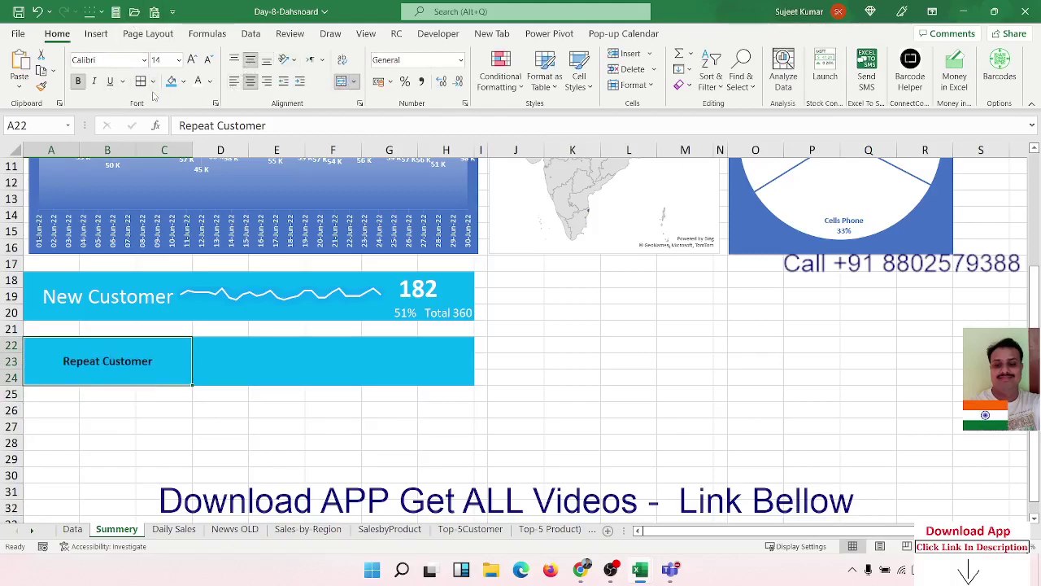
{"action": "left_click", "coordinate": [198, 81]}
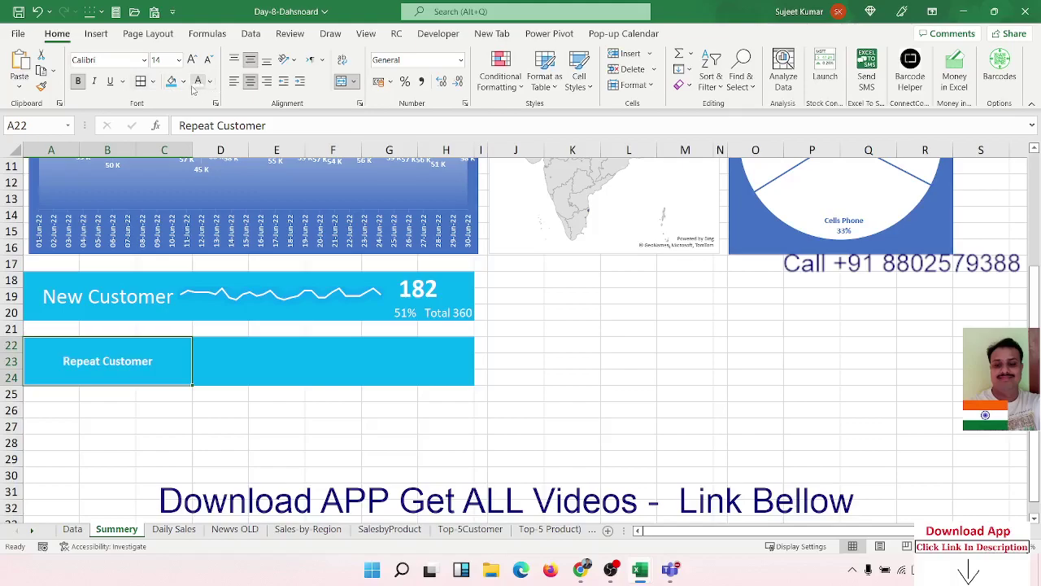
{"action": "left_click", "coordinate": [191, 60]}
{"action": "left_click", "coordinate": [191, 60]}
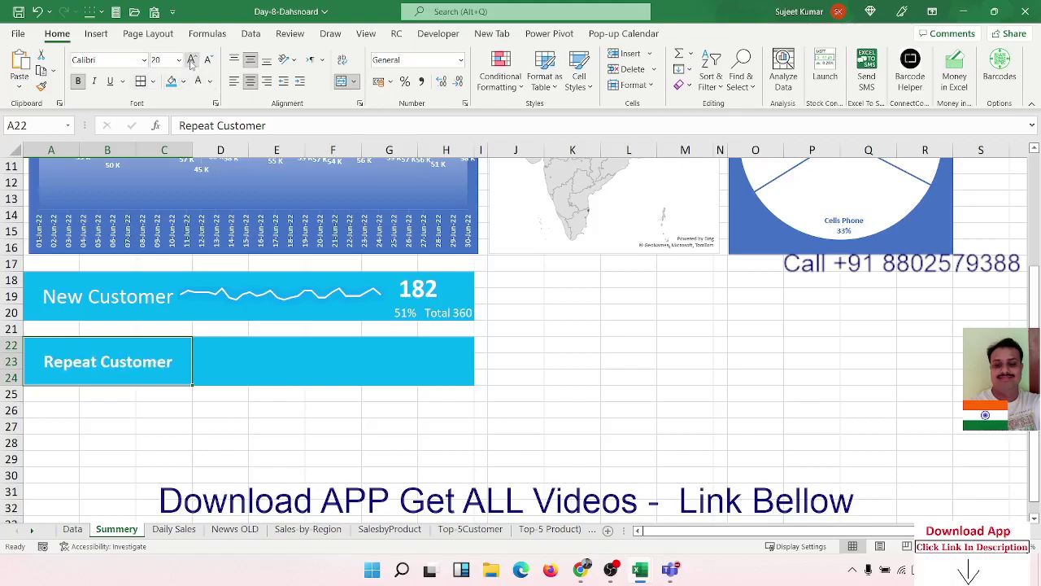
{"action": "left_click_drag", "start_coordinate": [410, 342], "coordinate": [446, 362]}
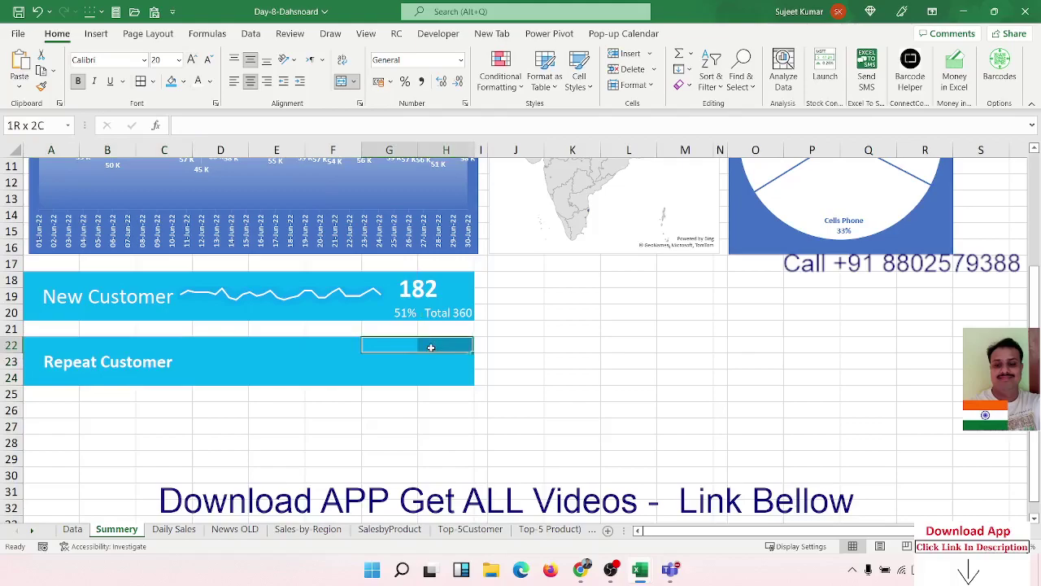
Step: Merge G22:H23 and link it to 'Newvs OLD'!$H$3 to show the repeat count 178
{"action": "left_click", "coordinate": [343, 82]}
{"action": "type", "text": "="}
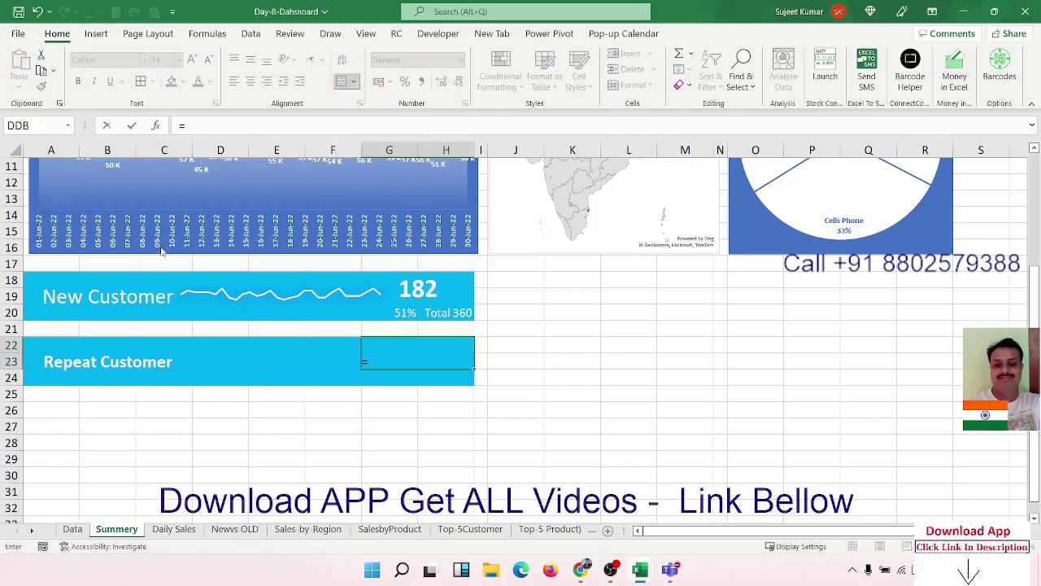
{"action": "left_click", "coordinate": [235, 529]}
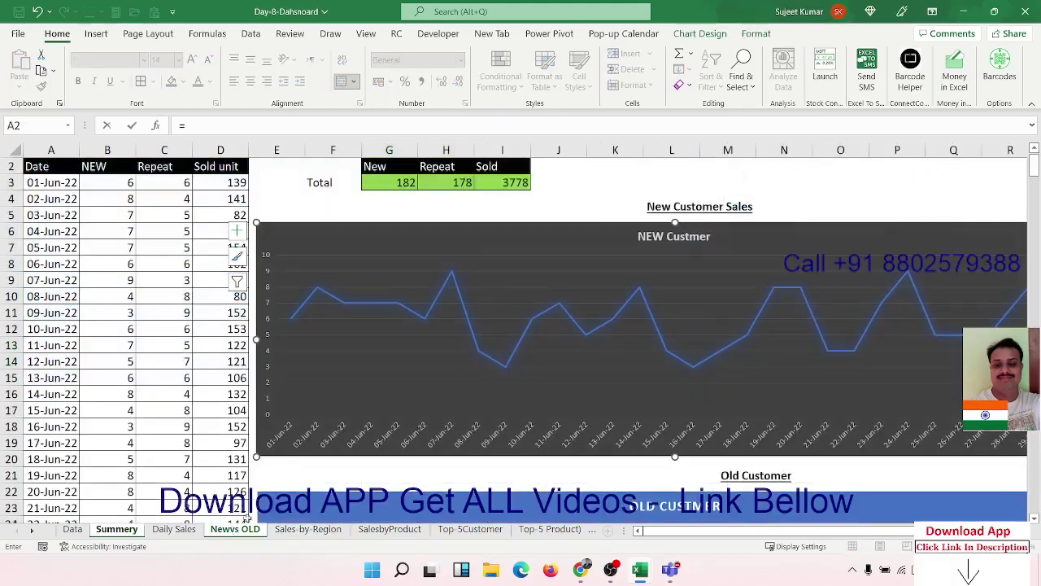
{"action": "left_click", "coordinate": [455, 183]}
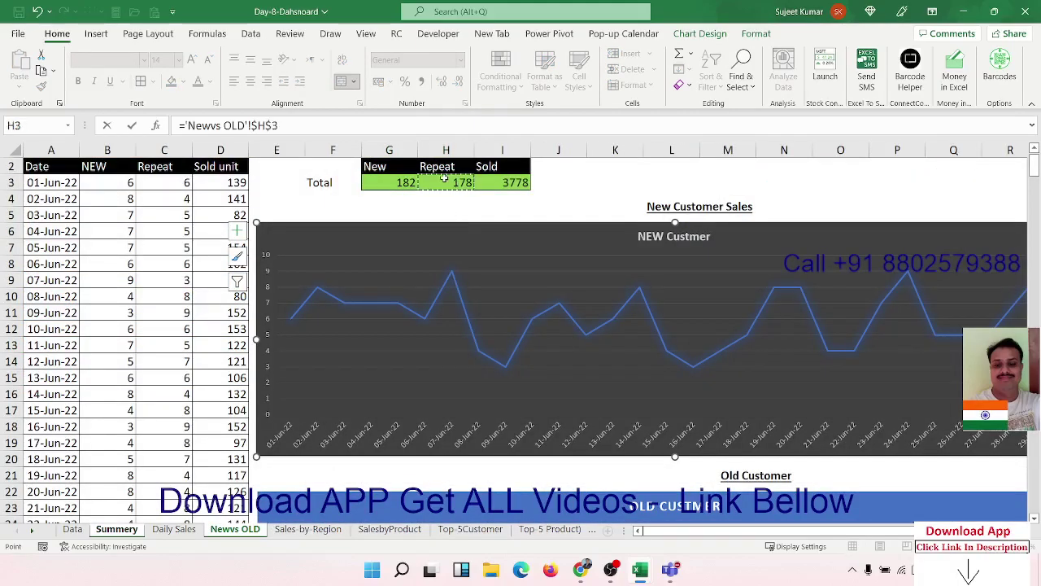
{"action": "key", "text": "Return"}
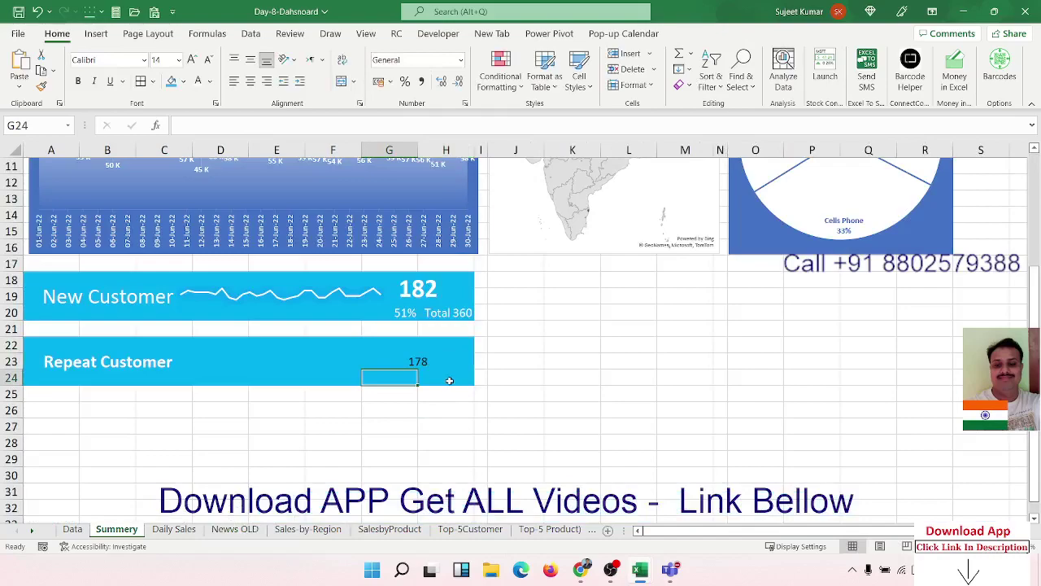
Step: Enter =H20 in H24 so the card shows Total 360
{"action": "left_click", "coordinate": [461, 313]}
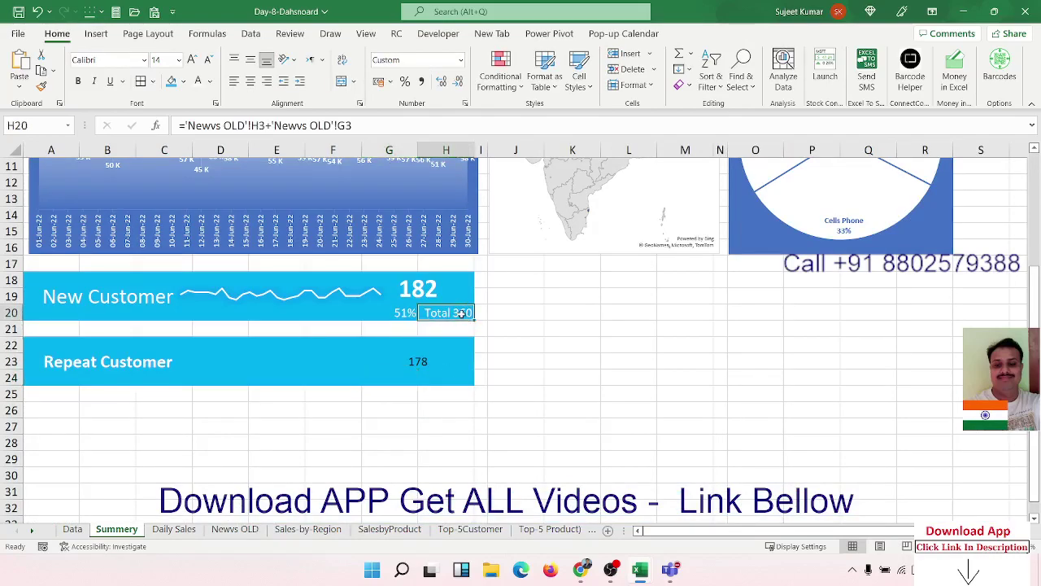
{"action": "left_click", "coordinate": [444, 380]}
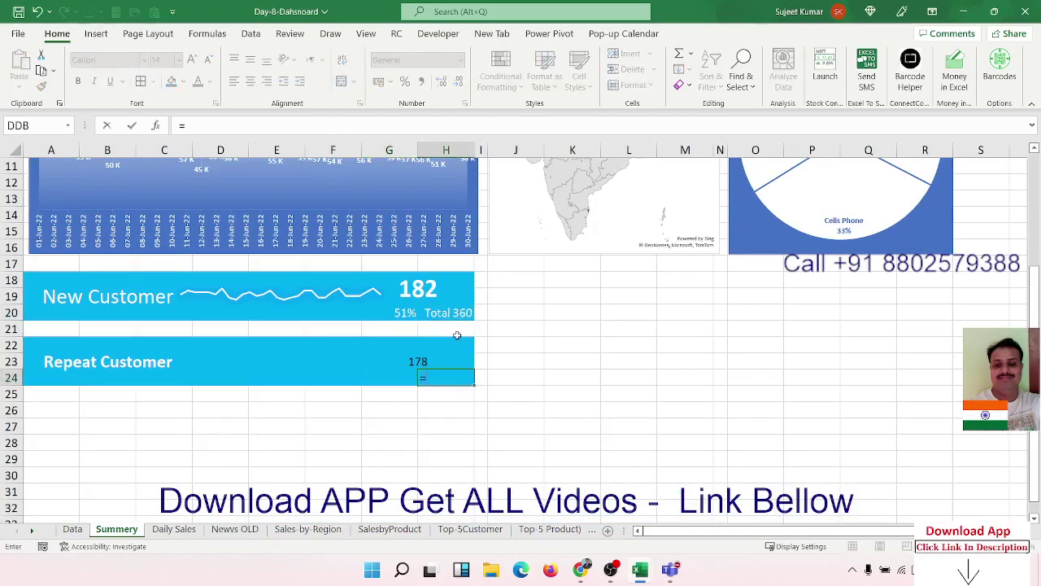
{"action": "type", "text": "="}
{"action": "key", "text": "Up"}
{"action": "key", "text": "Up"}
{"action": "key", "text": "Up"}
{"action": "key", "text": "ctrl+Return"}
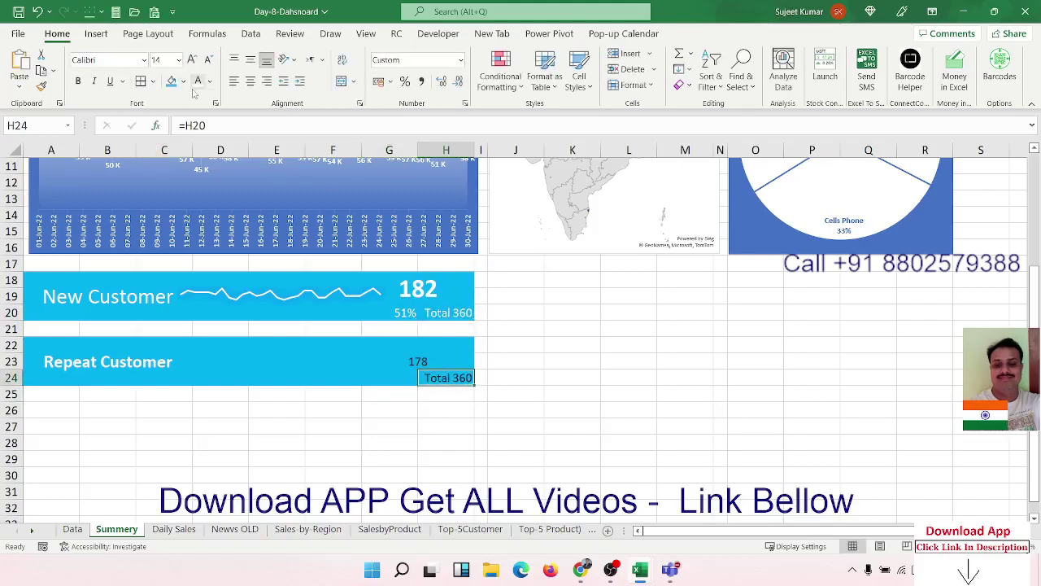
Step: Enlarge the 178 repeat customer figure to 24 point
{"action": "left_click", "coordinate": [437, 362]}
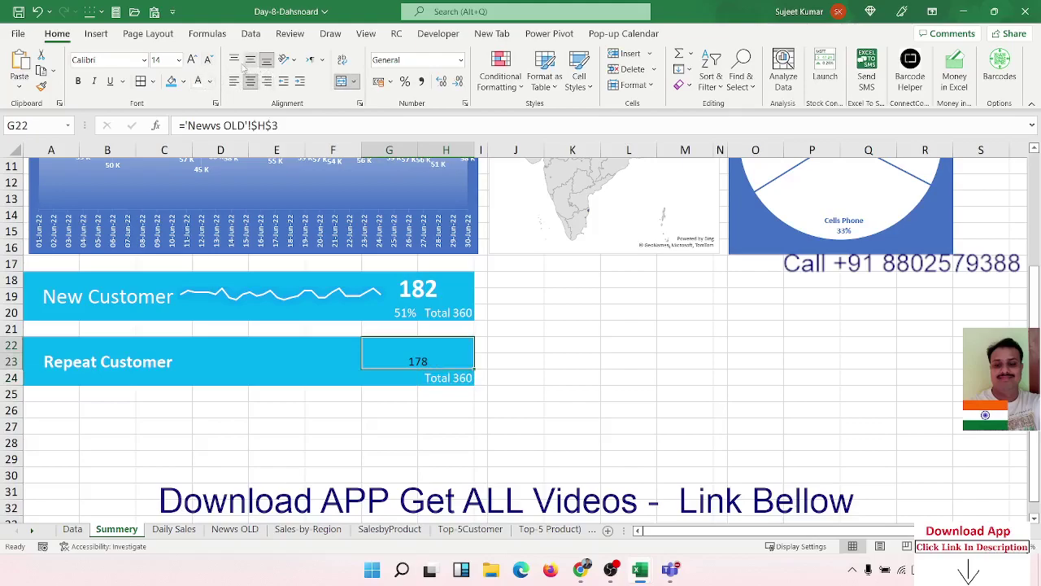
{"action": "left_click", "coordinate": [192, 60]}
{"action": "left_click", "coordinate": [192, 60]}
{"action": "left_click", "coordinate": [192, 60]}
{"action": "left_click", "coordinate": [192, 60]}
{"action": "left_click", "coordinate": [192, 59]}
{"action": "left_click", "coordinate": [192, 60]}
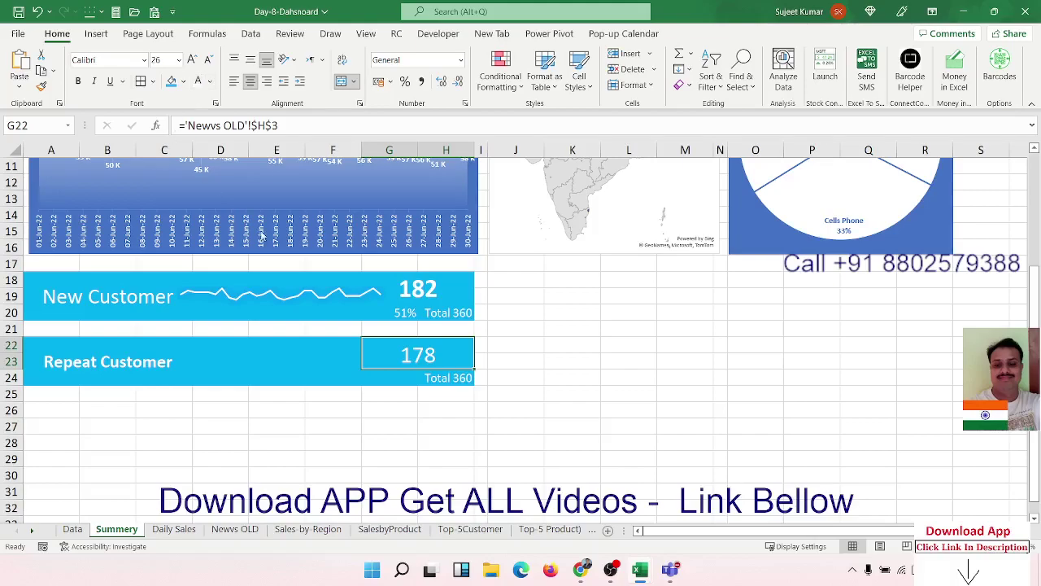
Step: Enter =G22/H24 in G24 and format it as a percentage to show 49%
{"action": "left_click", "coordinate": [401, 378]}
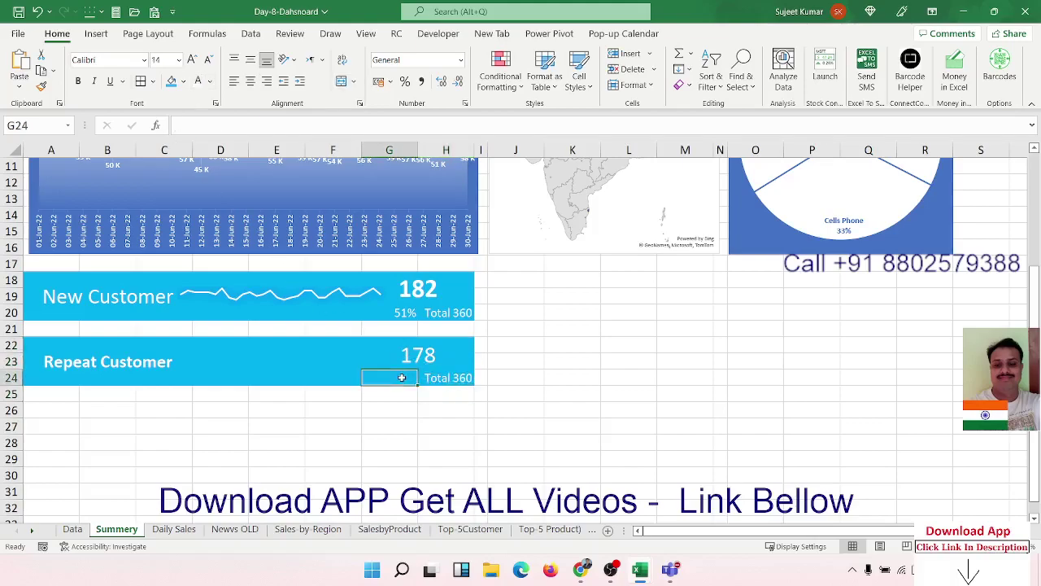
{"action": "type", "text": "="}
{"action": "key", "text": "Up"}
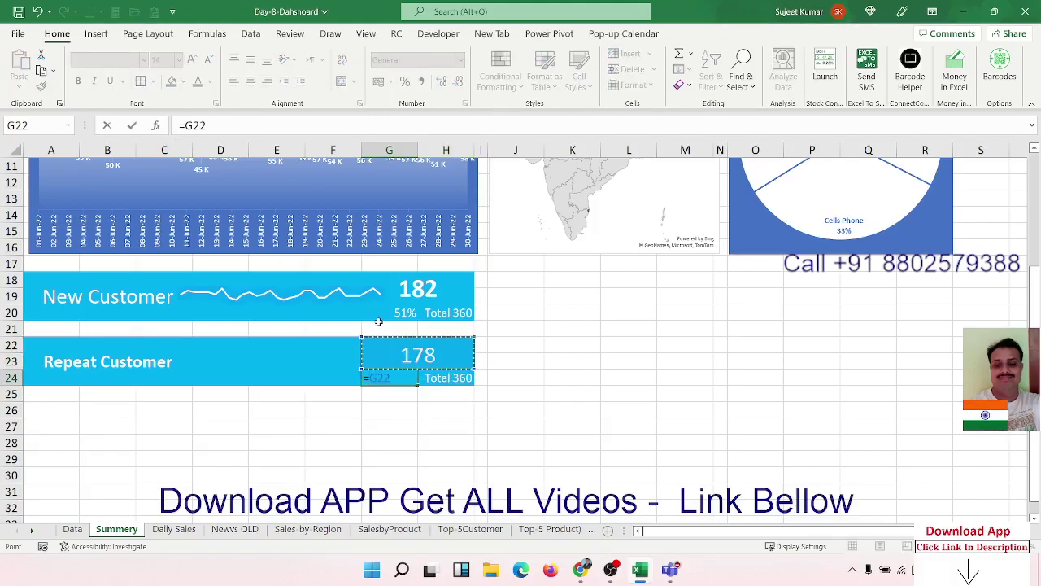
{"action": "type", "text": "/"}
{"action": "key", "text": "Right"}
{"action": "key", "text": "Right"}
{"action": "key", "text": "Up"}
{"action": "key", "text": "Down"}
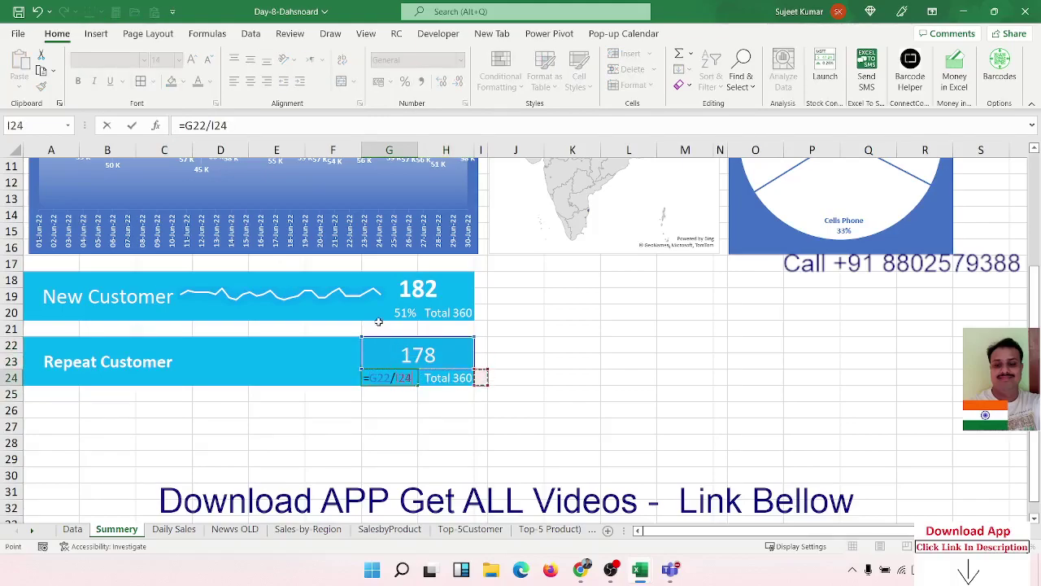
{"action": "key", "text": "Left"}
{"action": "key", "text": "Return"}
{"action": "key", "text": "Up"}
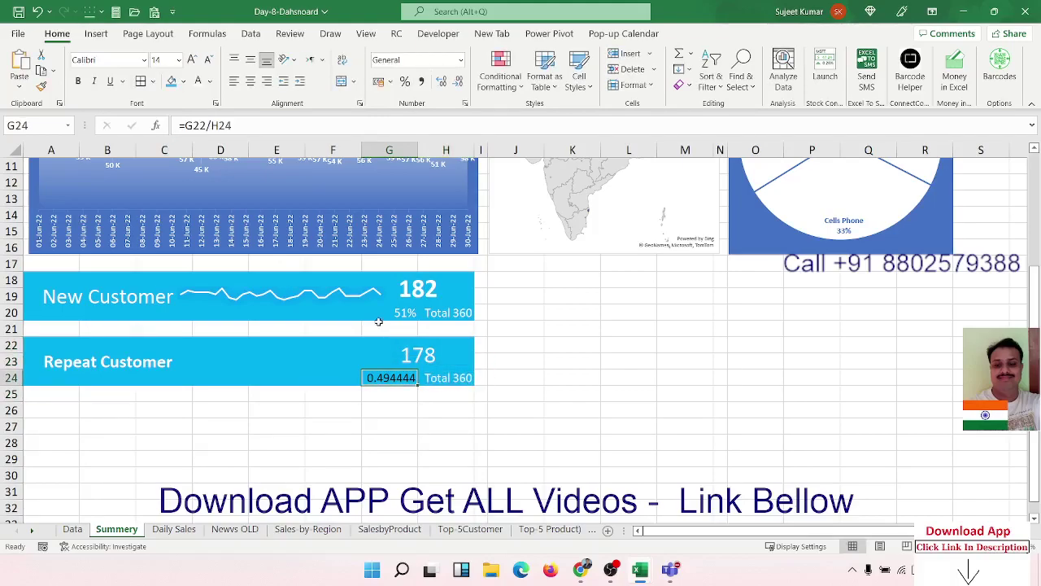
{"action": "left_click", "coordinate": [404, 81]}
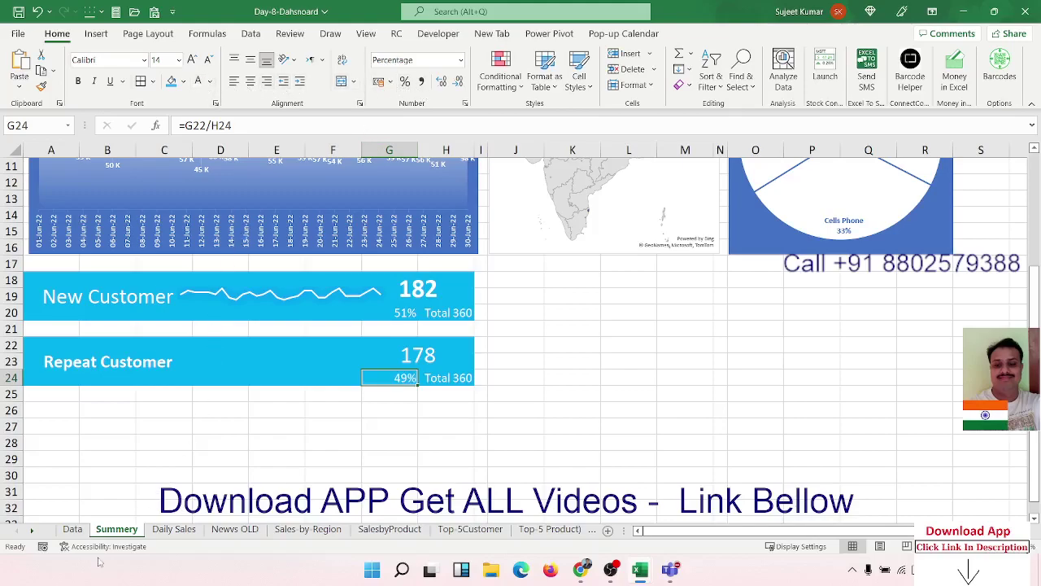
Step: Copy the Old Customer line chart from News OLD and paste it at K18 on Summery
{"action": "left_click", "coordinate": [173, 529]}
{"action": "left_click", "coordinate": [235, 530]}
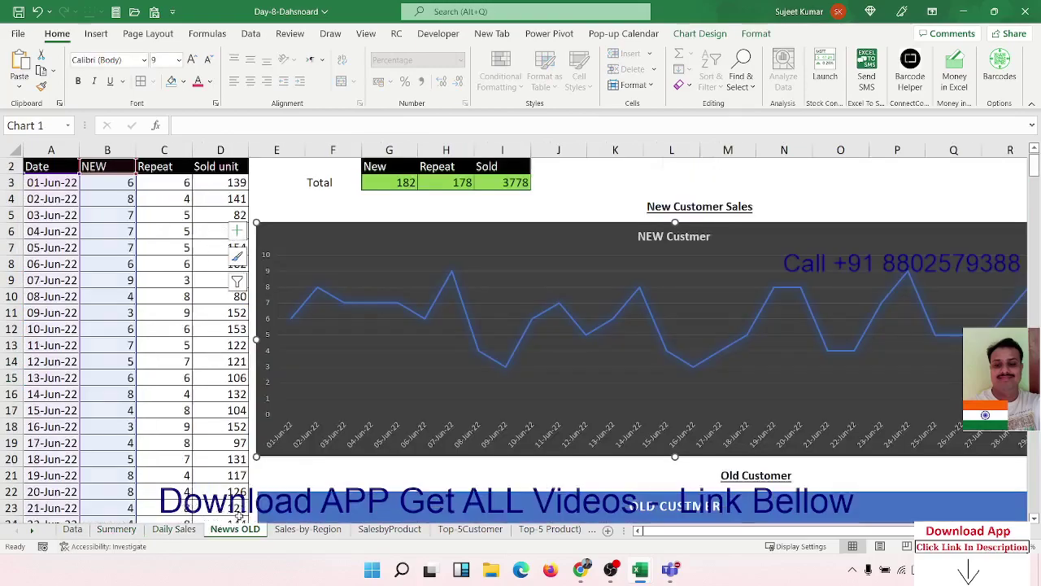
{"action": "left_click", "coordinate": [396, 509]}
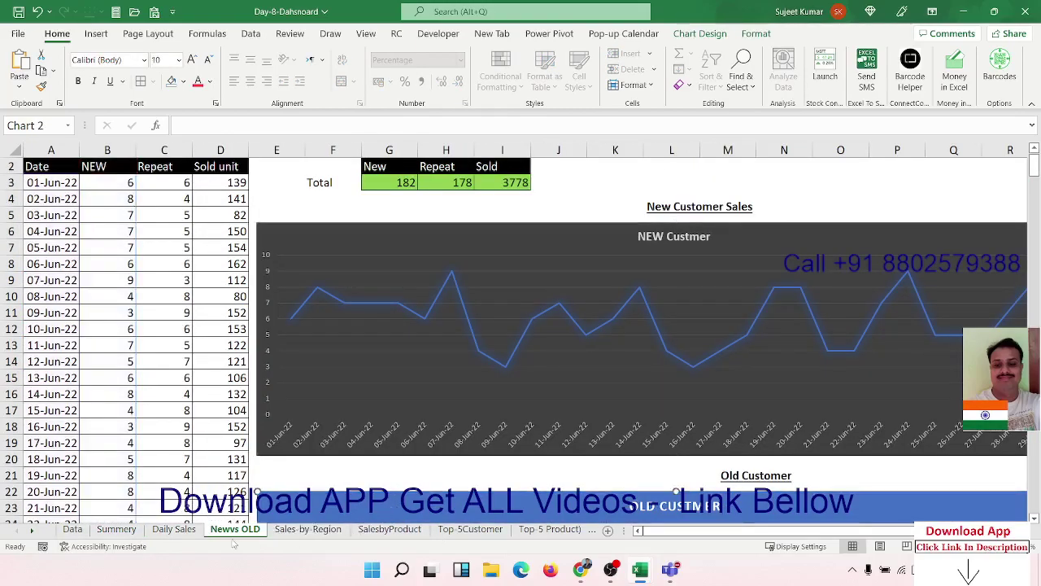
{"action": "left_click", "coordinate": [117, 529]}
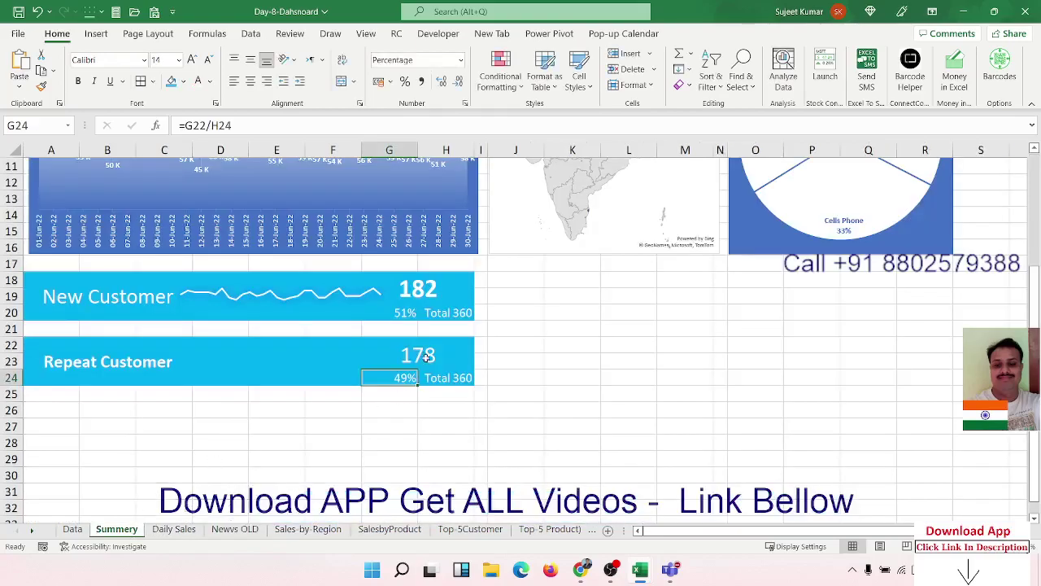
{"action": "left_click", "coordinate": [551, 284]}
{"action": "key", "text": "ctrl+v"}
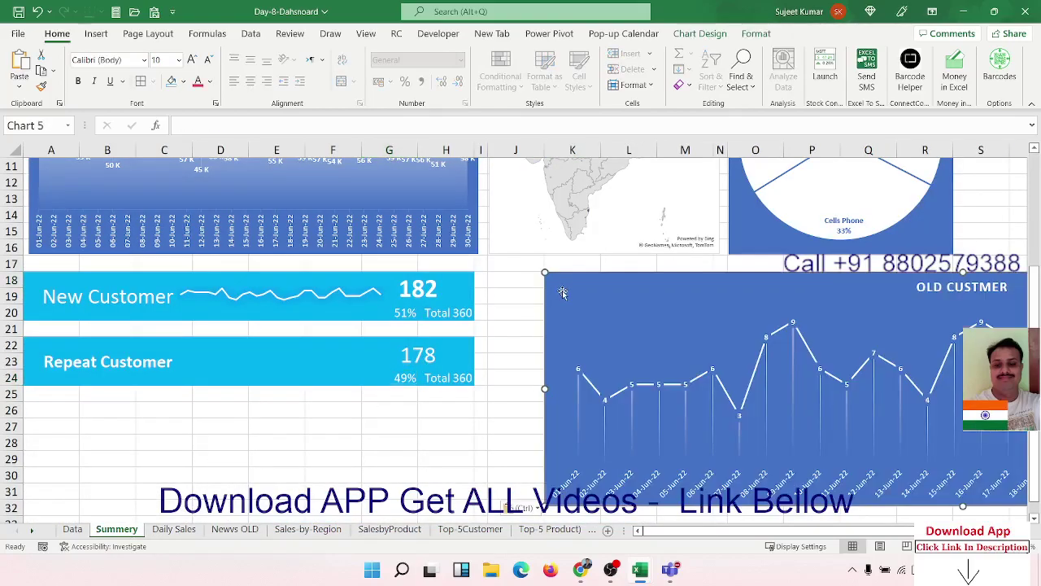
Step: Drag the pasted chart onto the dashboard, then undo and restore the paste
{"action": "mouse_move", "coordinate": [551, 284]}
{"action": "left_mouse_down"}
{"action": "mouse_move", "coordinate": [322, 251]}
{"action": "mouse_move", "coordinate": [161, 253]}
{"action": "left_mouse_up"}
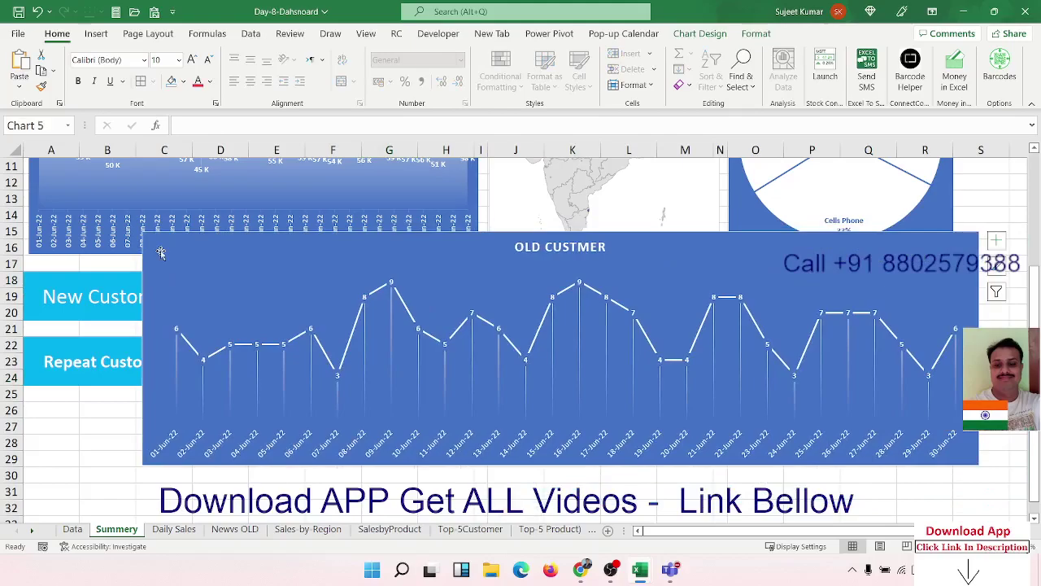
{"action": "left_click", "coordinate": [252, 439]}
{"action": "key", "text": "ctrl+z"}
{"action": "key", "text": "ctrl+z"}
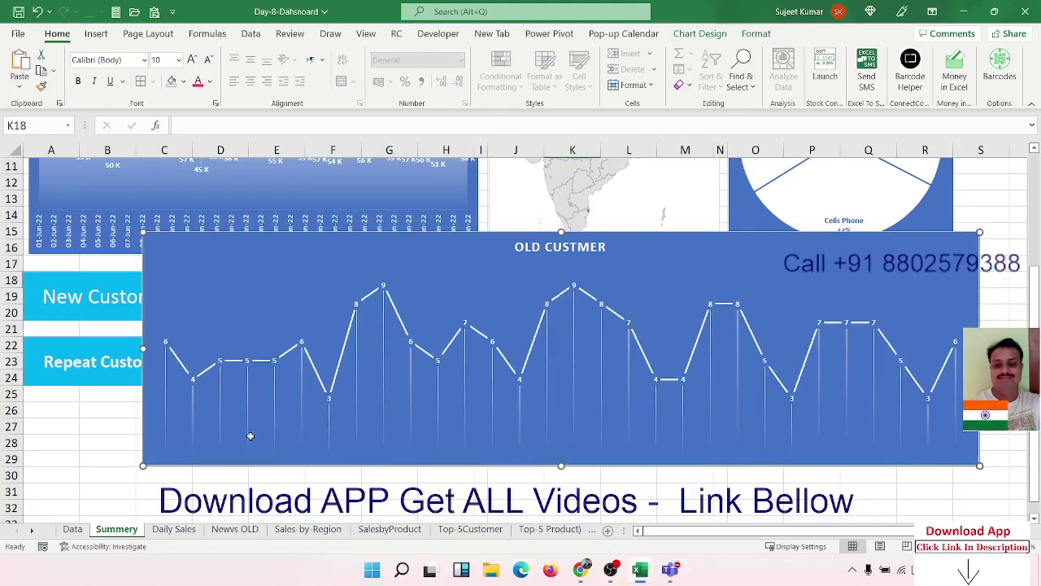
{"action": "key", "text": "ctrl+z"}
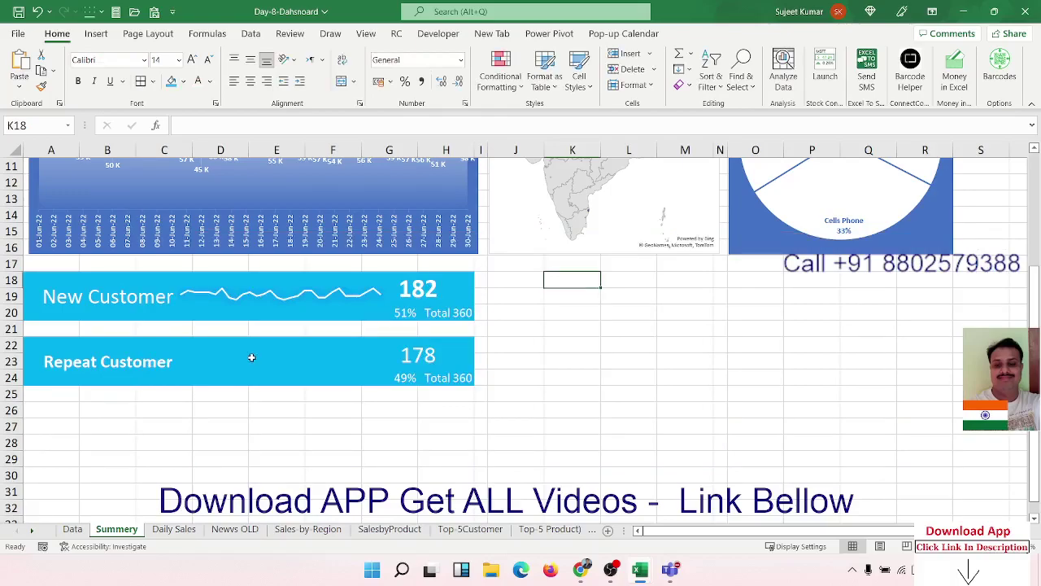
{"action": "key", "text": "ctrl+y"}
Step: Apply the plain white line style to the OLD CUSTMER chart and review its gridlines and filters
{"action": "left_click", "coordinate": [492, 422]}
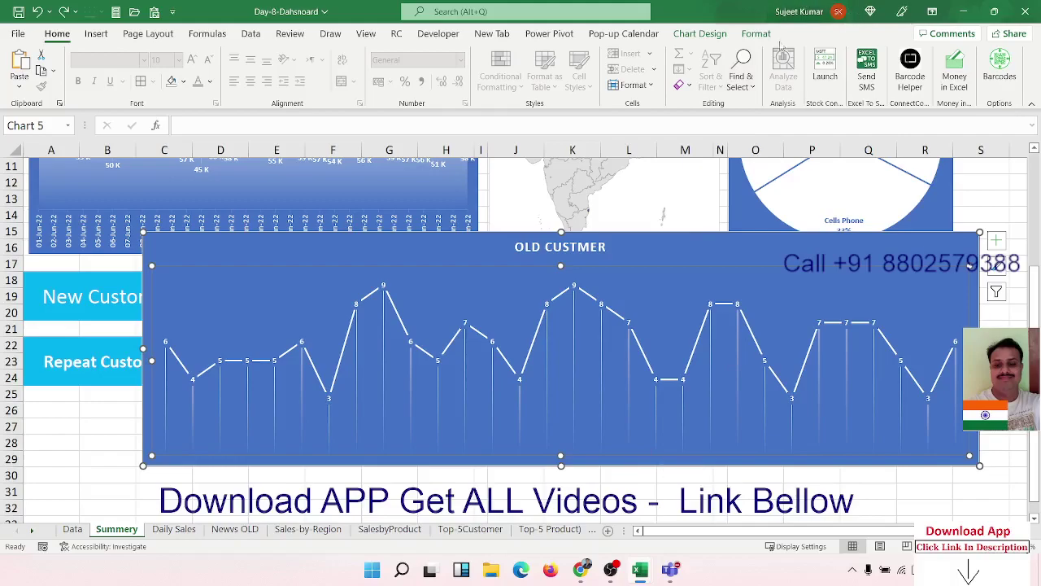
{"action": "left_click", "coordinate": [700, 33]}
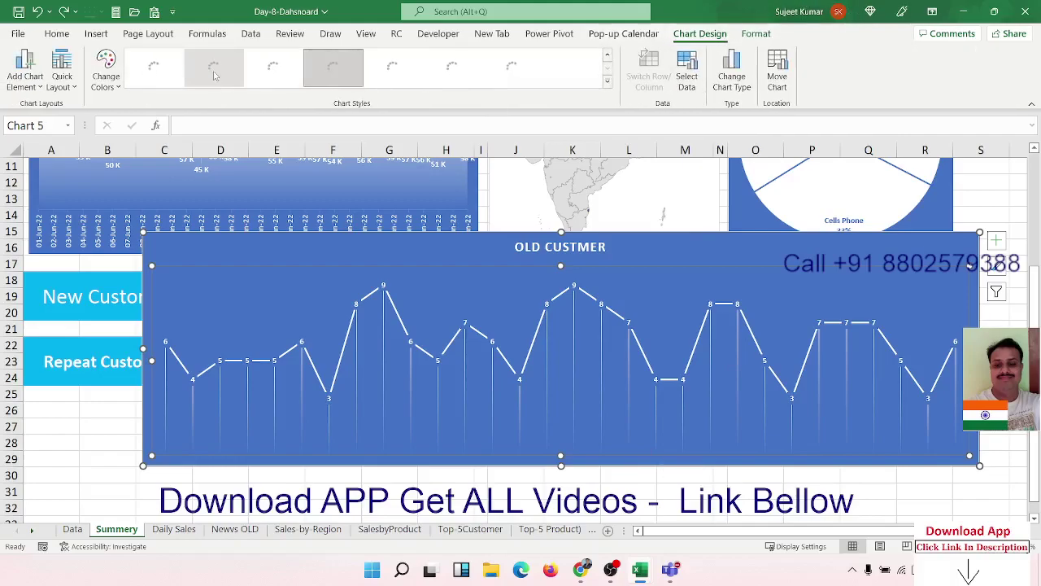
{"action": "left_click", "coordinate": [154, 66]}
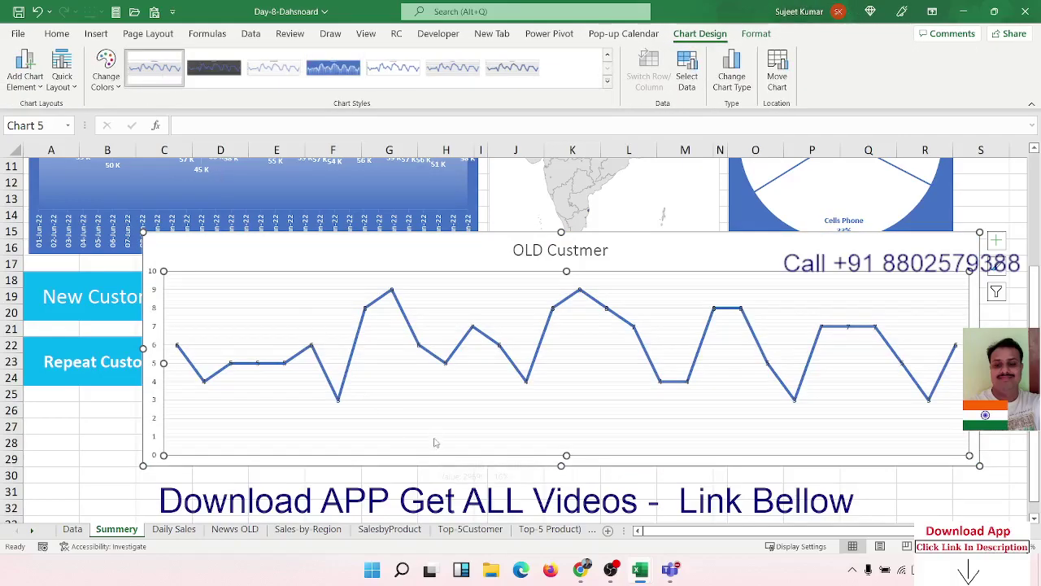
{"action": "left_click", "coordinate": [438, 407]}
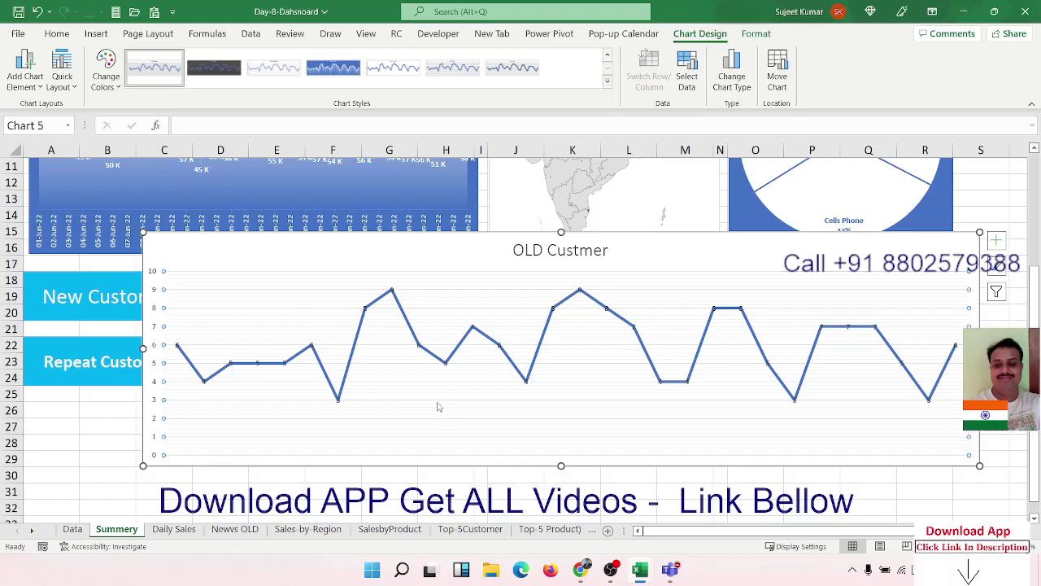
{"action": "left_click", "coordinate": [437, 406]}
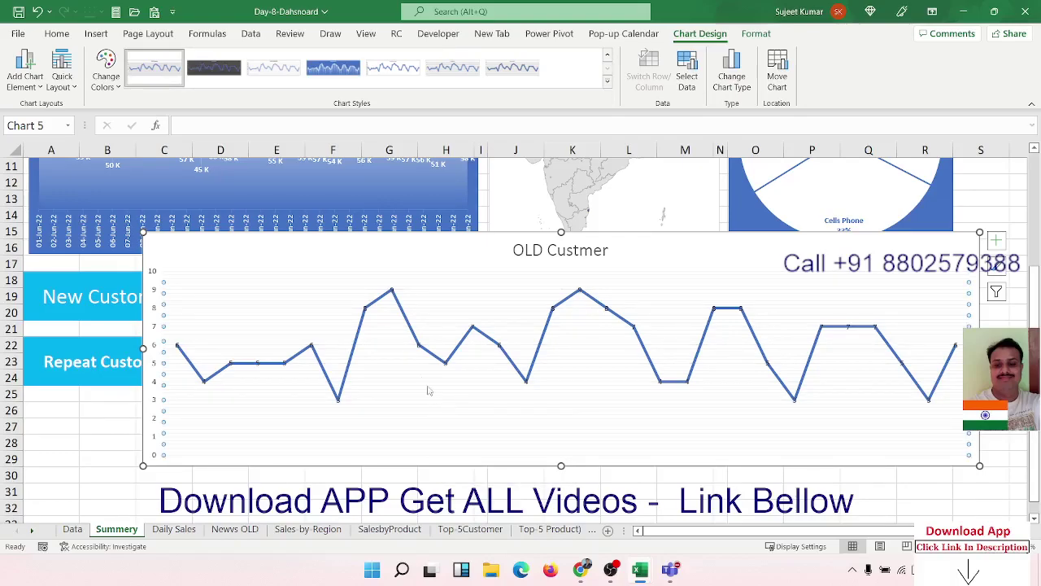
{"action": "left_click", "coordinate": [608, 81]}
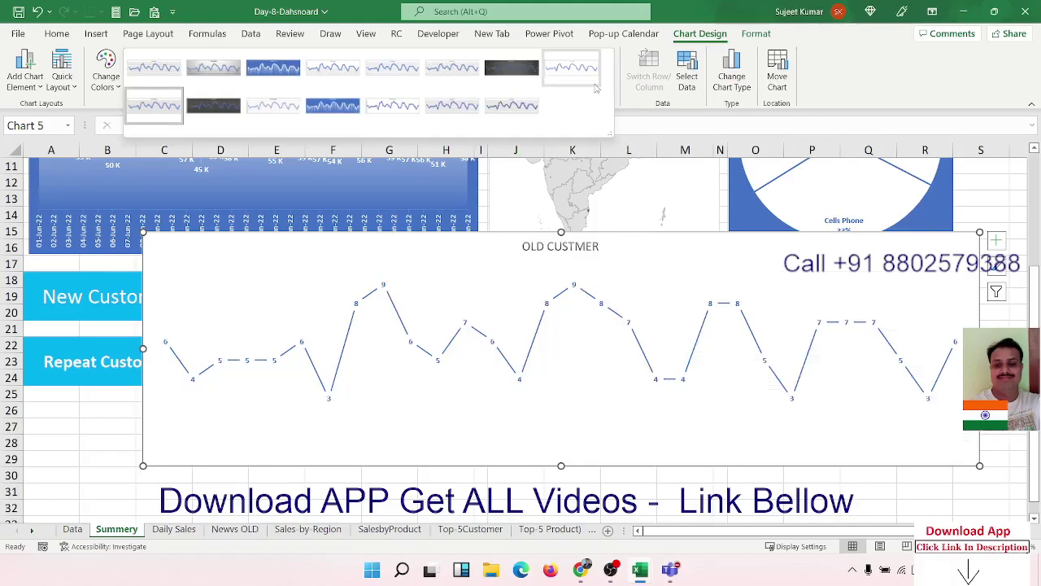
{"action": "left_click", "coordinate": [996, 293]}
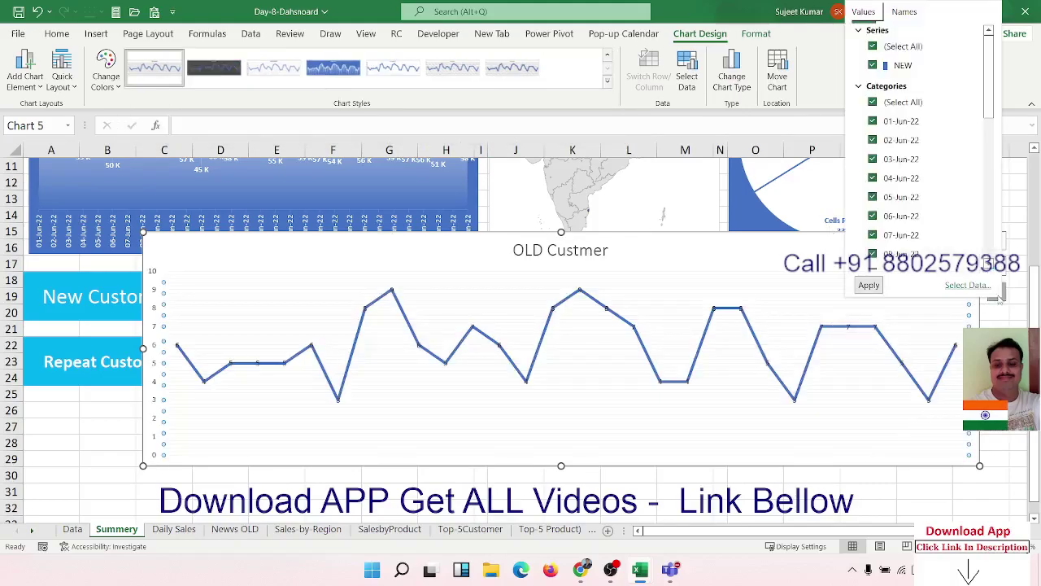
{"action": "left_click", "coordinate": [1002, 317]}
Step: Try a thin-line style with data labels, then settle on the uppercase-title style
{"action": "left_click", "coordinate": [958, 271]}
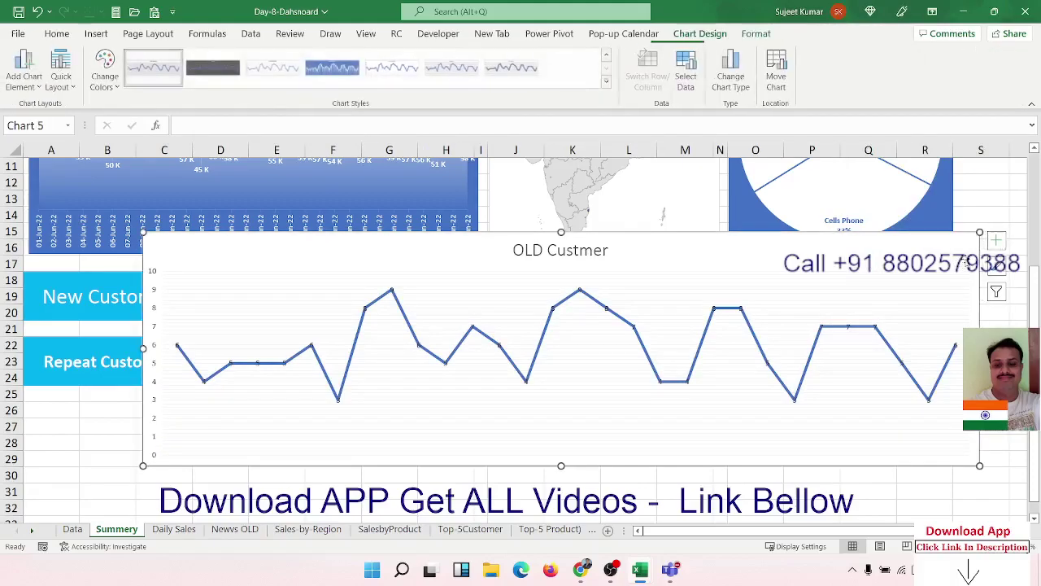
{"action": "left_click", "coordinate": [995, 266]}
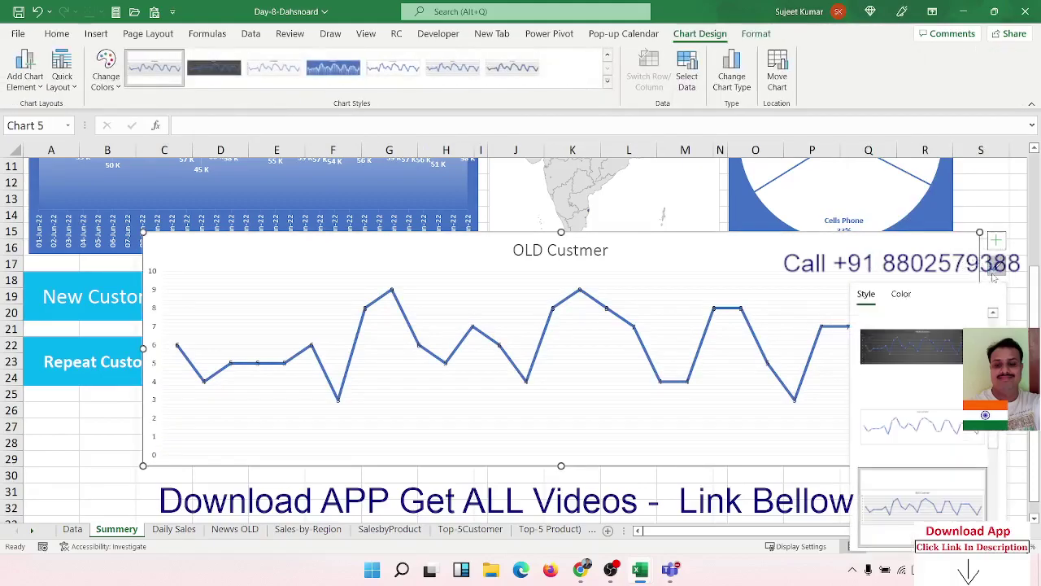
{"action": "left_click", "coordinate": [947, 425]}
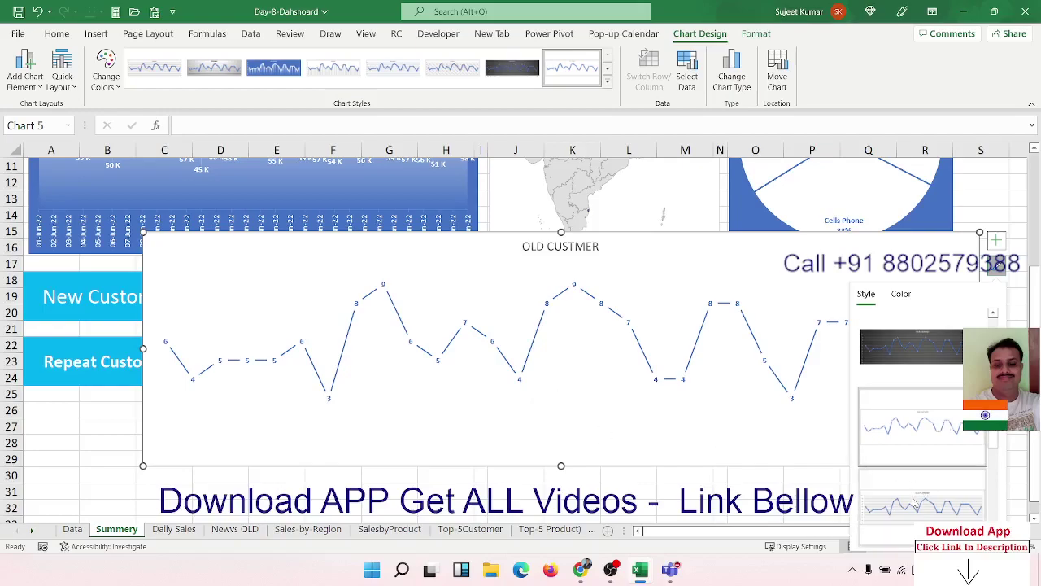
{"action": "left_click_drag", "start_coordinate": [993, 438], "coordinate": [994, 514]}
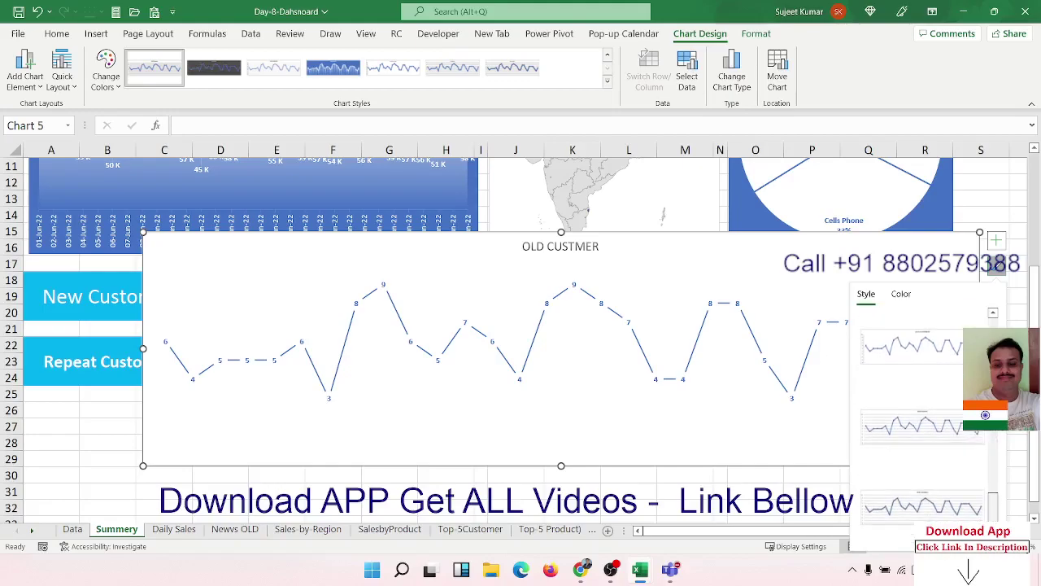
{"action": "scroll", "coordinate": [977, 488], "scroll_direction": "up", "scroll_amount": 2}
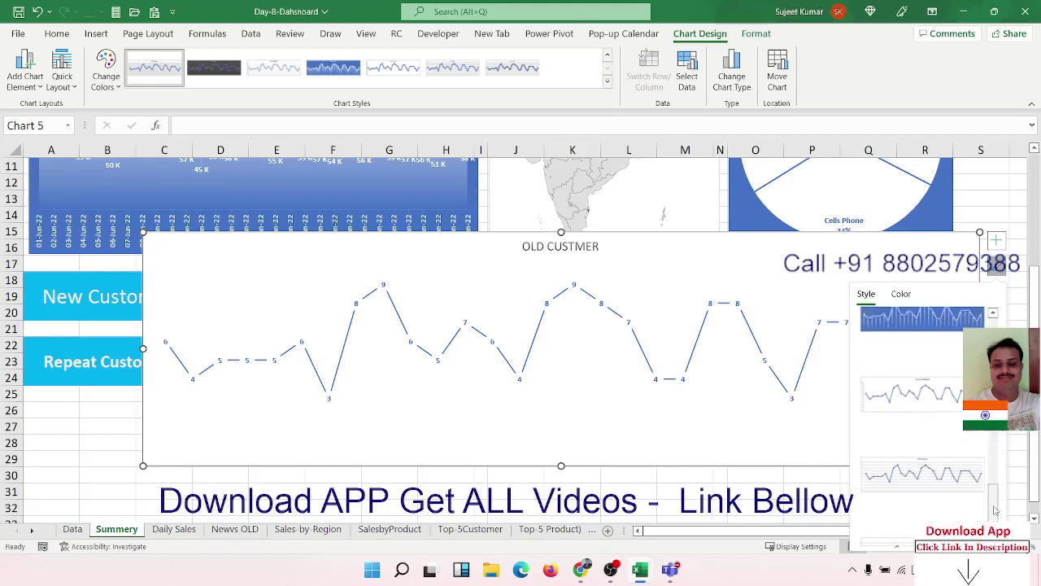
{"action": "left_click", "coordinate": [933, 418]}
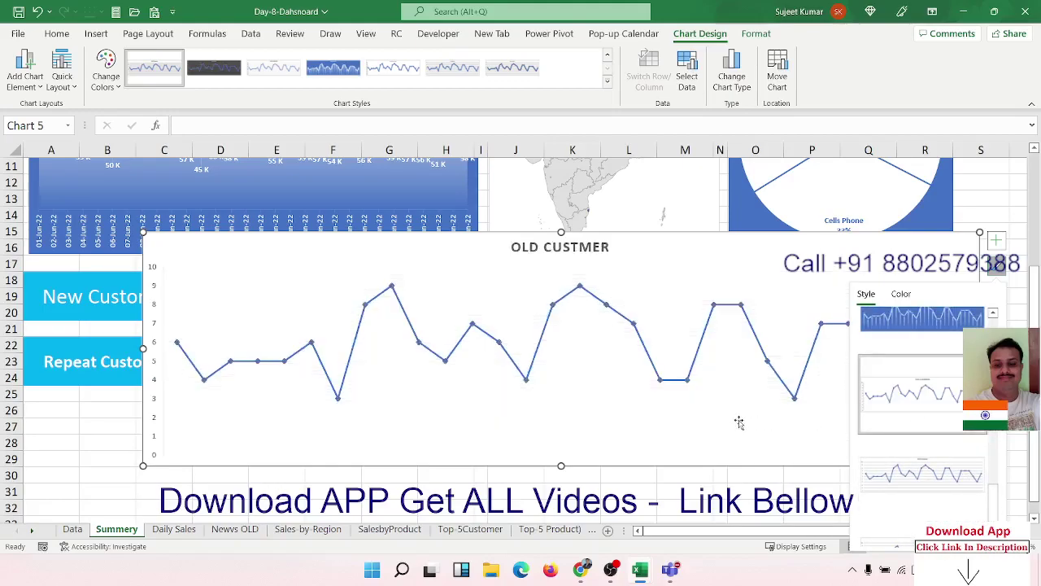
Step: Delete the chart's vertical value axis and its OLD CUSTMER title
{"action": "left_click", "coordinate": [652, 438]}
{"action": "left_click", "coordinate": [150, 315]}
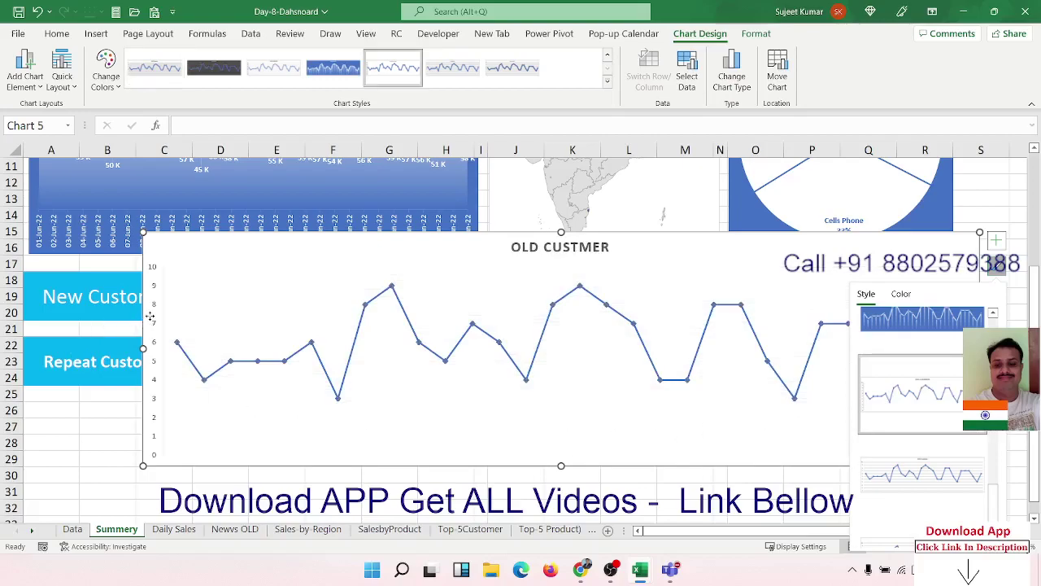
{"action": "key", "text": "Delete"}
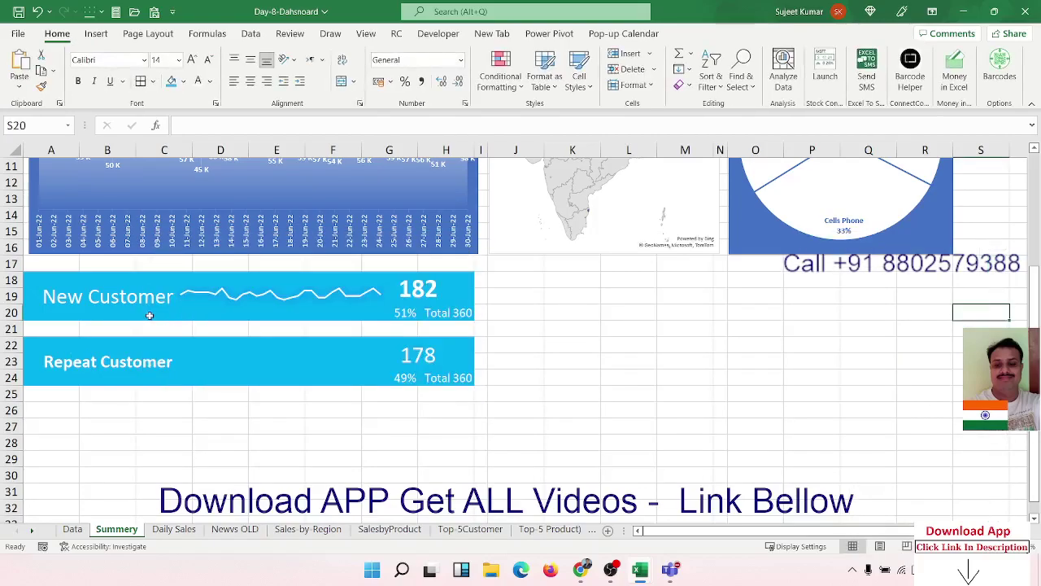
{"action": "key", "text": "ctrl+z"}
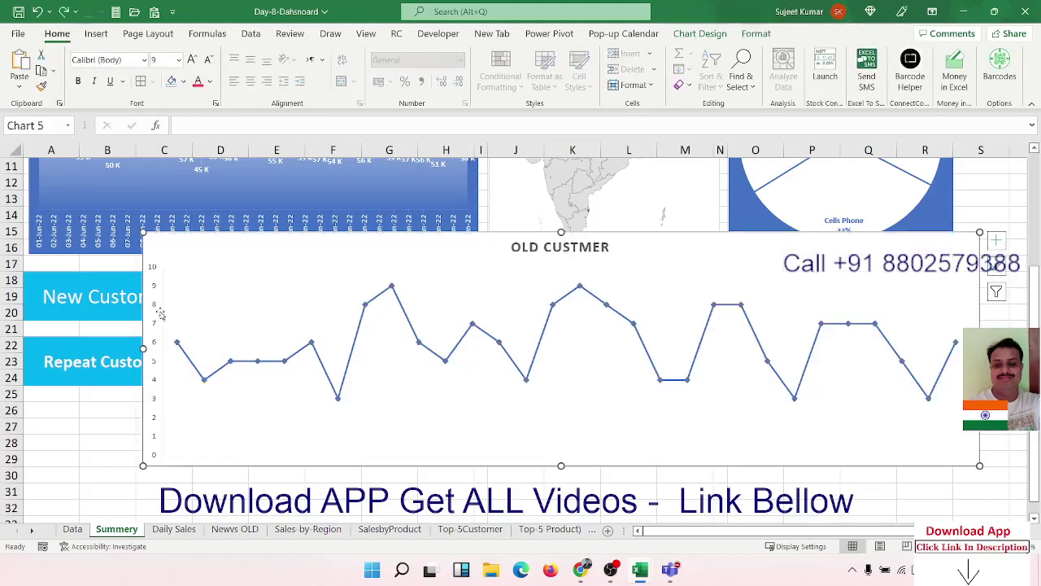
{"action": "left_click", "coordinate": [188, 297]}
{"action": "left_click", "coordinate": [152, 270]}
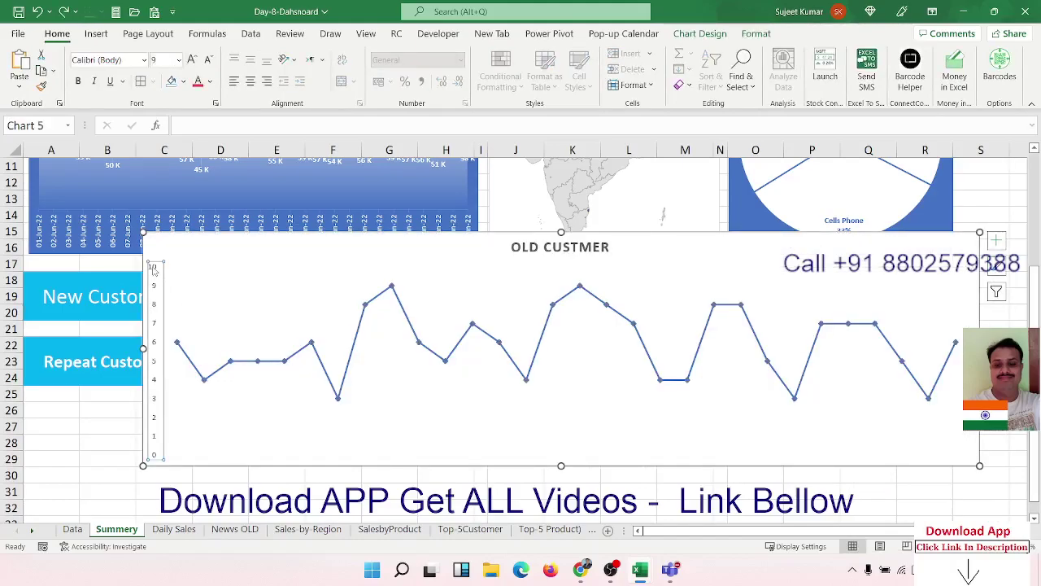
{"action": "key", "text": "Delete"}
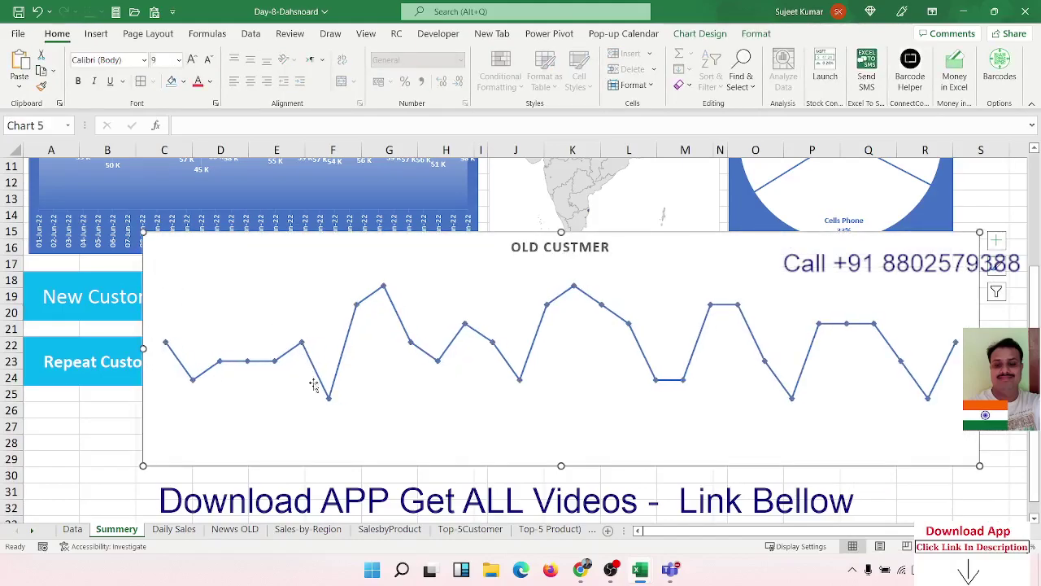
{"action": "left_click", "coordinate": [587, 254]}
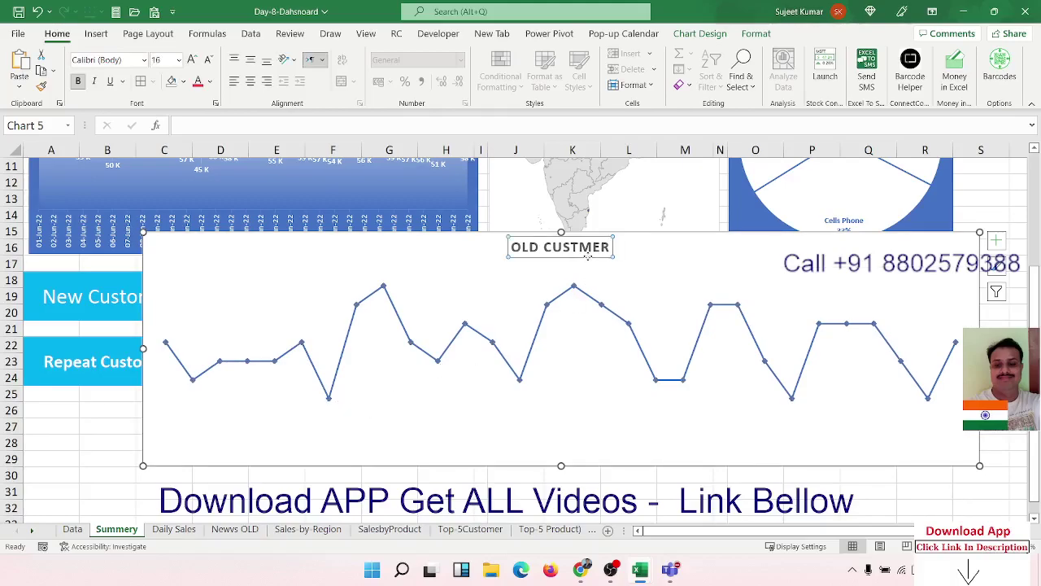
{"action": "key", "text": "Delete"}
Step: Set the chart area to No fill and No line border
{"action": "right_click", "coordinate": [573, 381]}
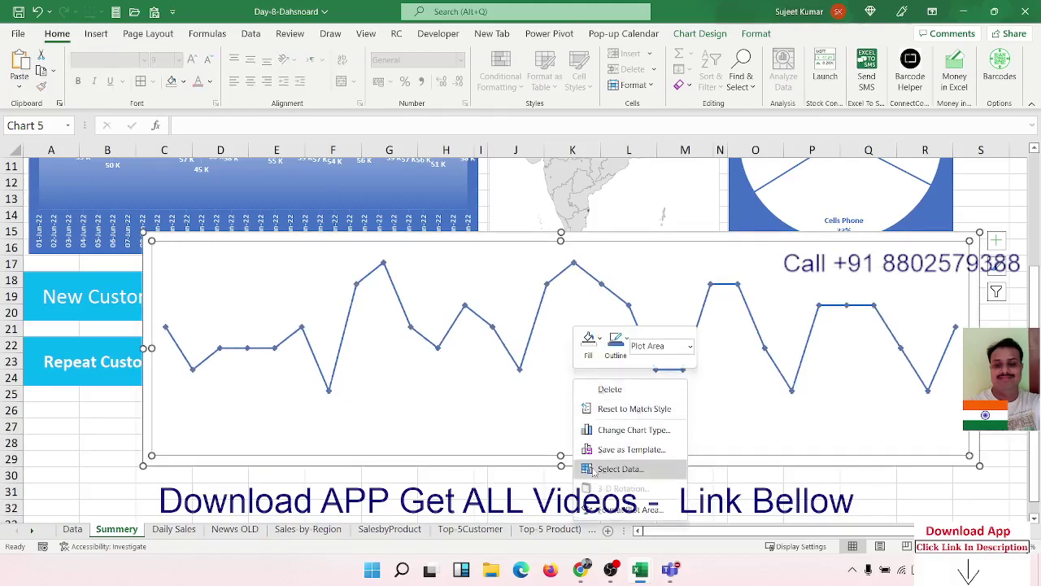
{"action": "left_click", "coordinate": [616, 514]}
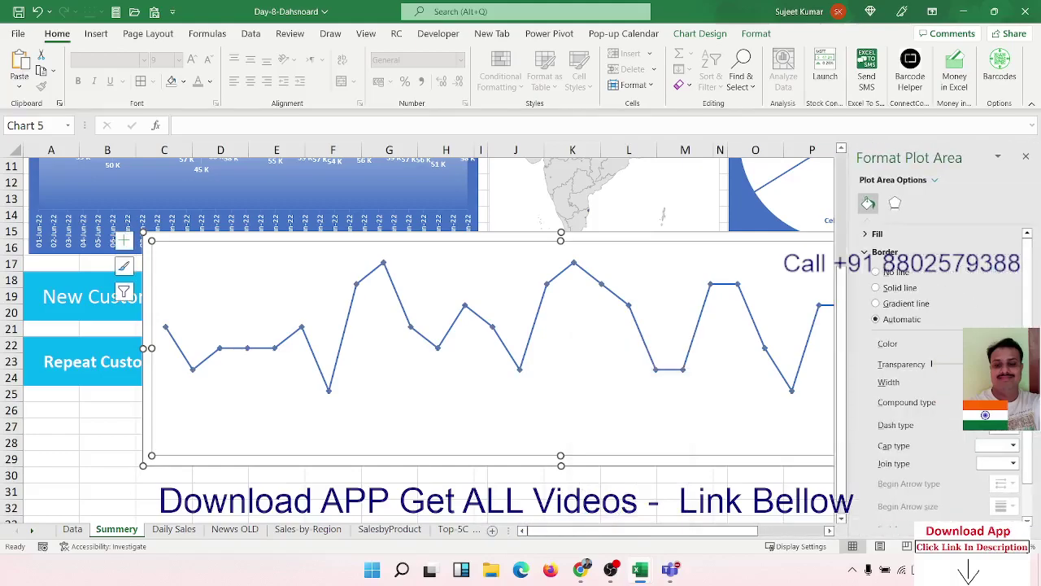
{"action": "left_click", "coordinate": [157, 464]}
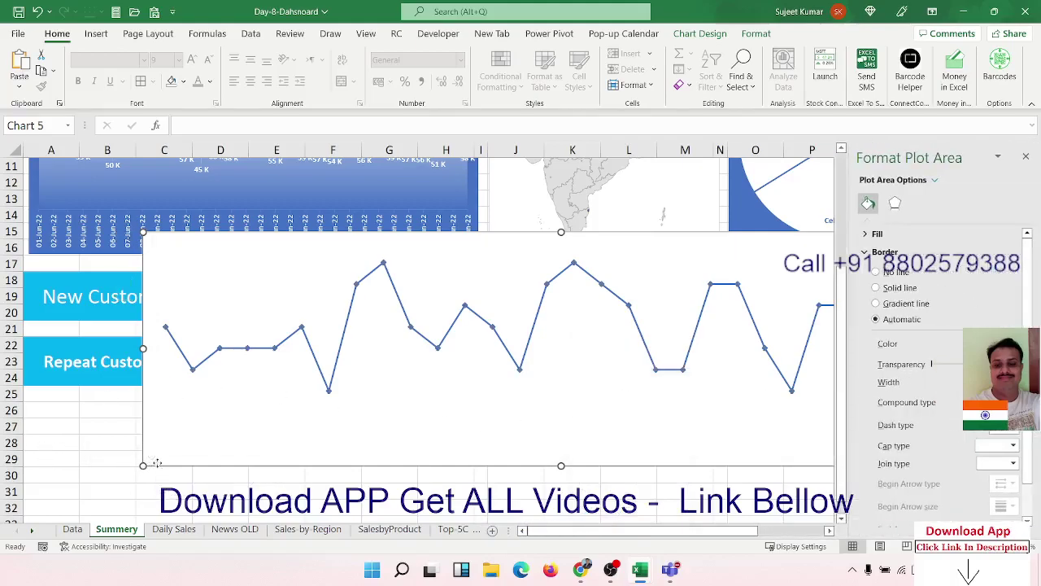
{"action": "left_click", "coordinate": [898, 275]}
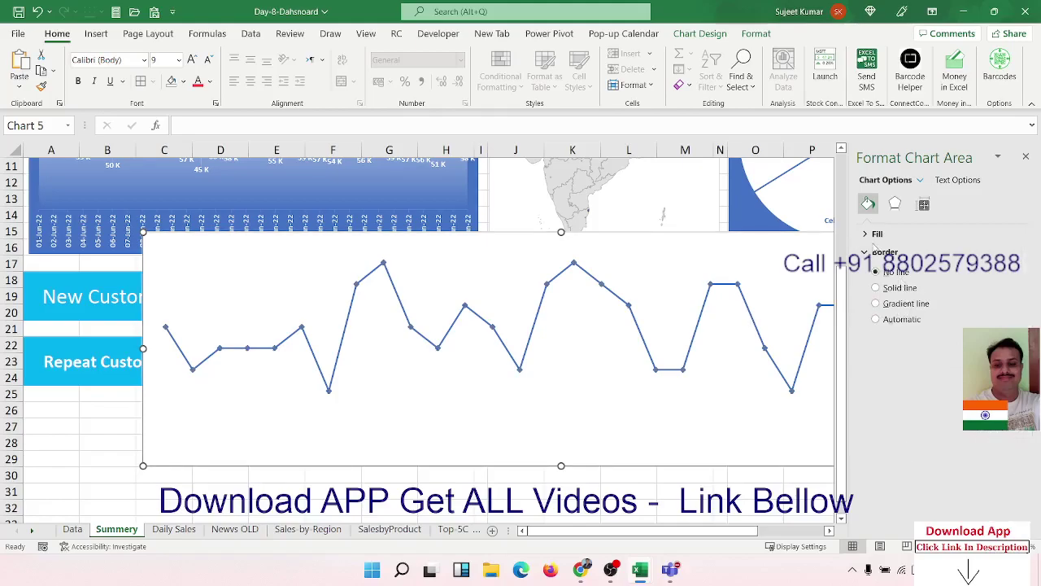
{"action": "left_click", "coordinate": [876, 235]}
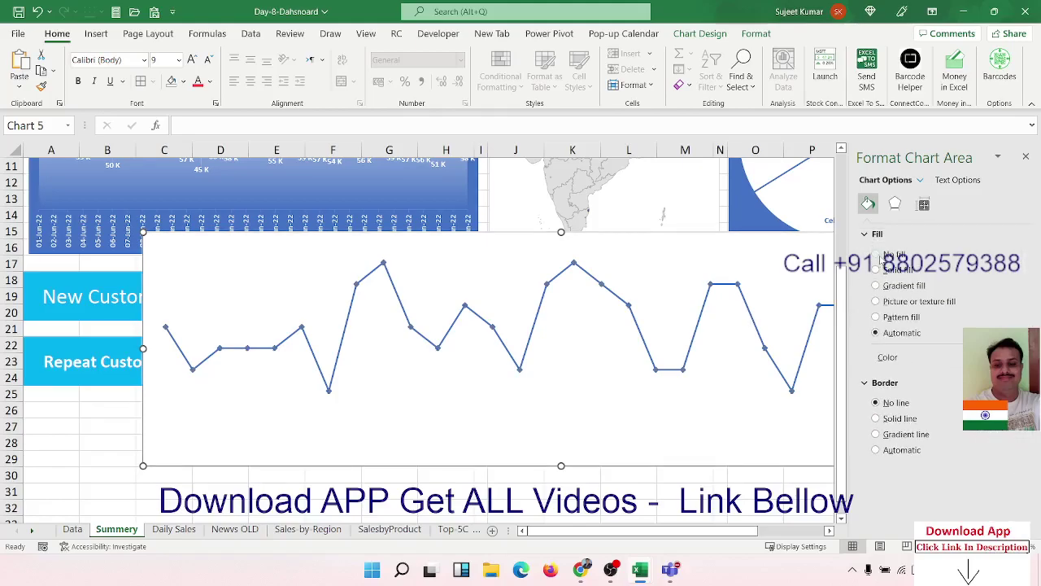
{"action": "left_click", "coordinate": [876, 255]}
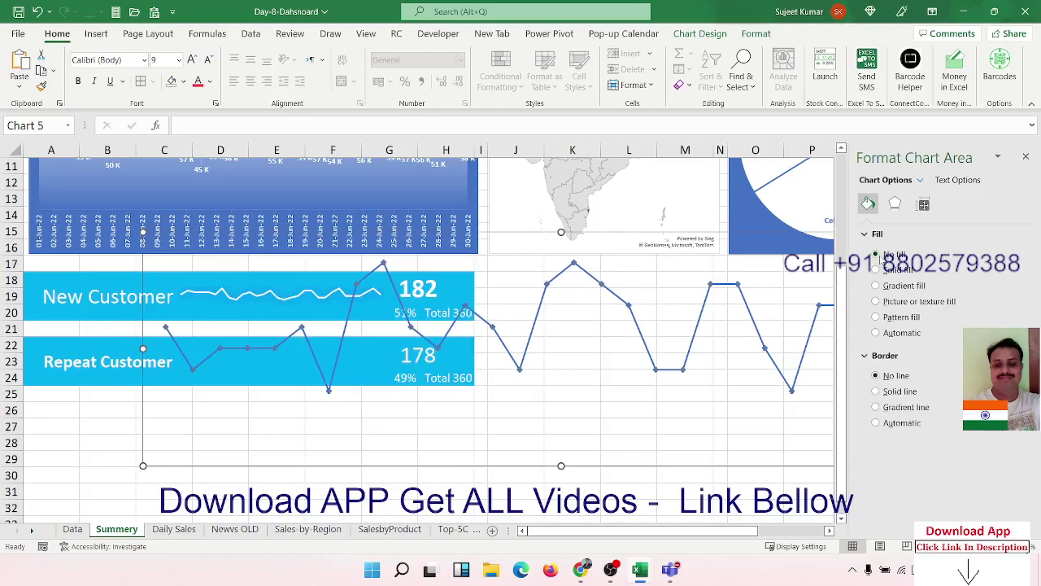
{"action": "left_click", "coordinate": [877, 392]}
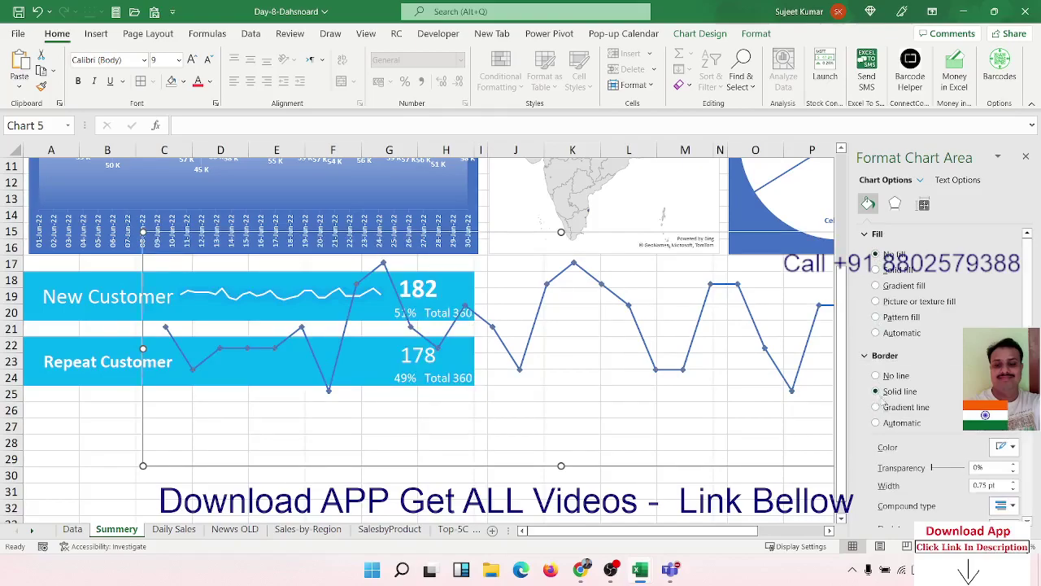
{"action": "left_click", "coordinate": [1002, 446]}
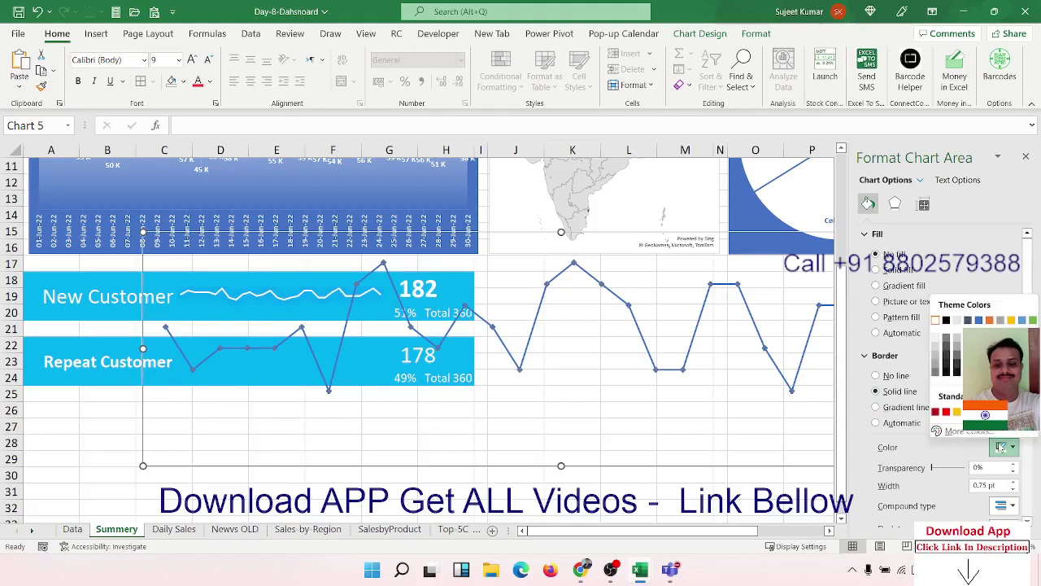
{"action": "left_click", "coordinate": [936, 327]}
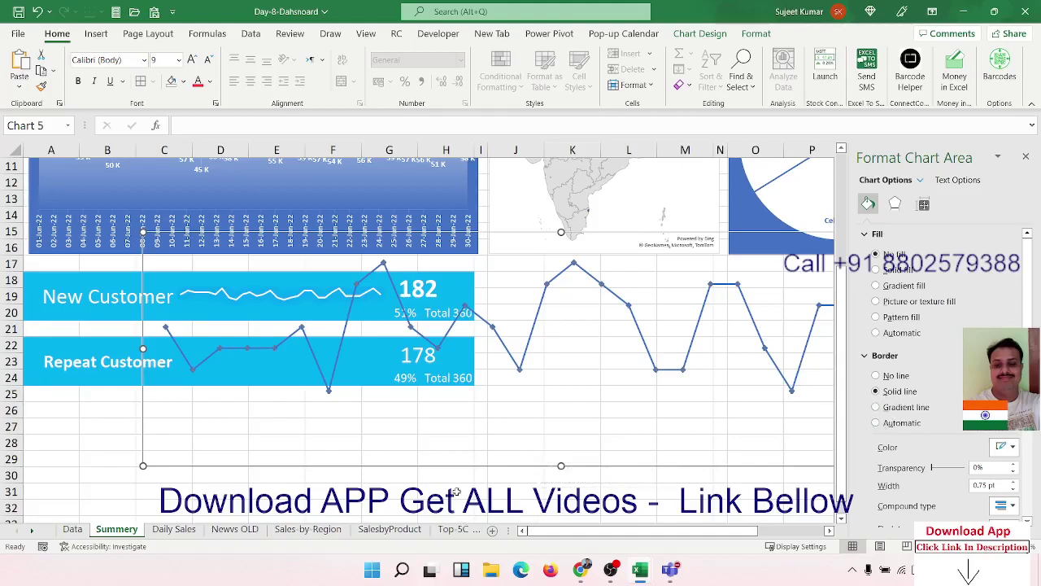
{"action": "left_click", "coordinate": [876, 375]}
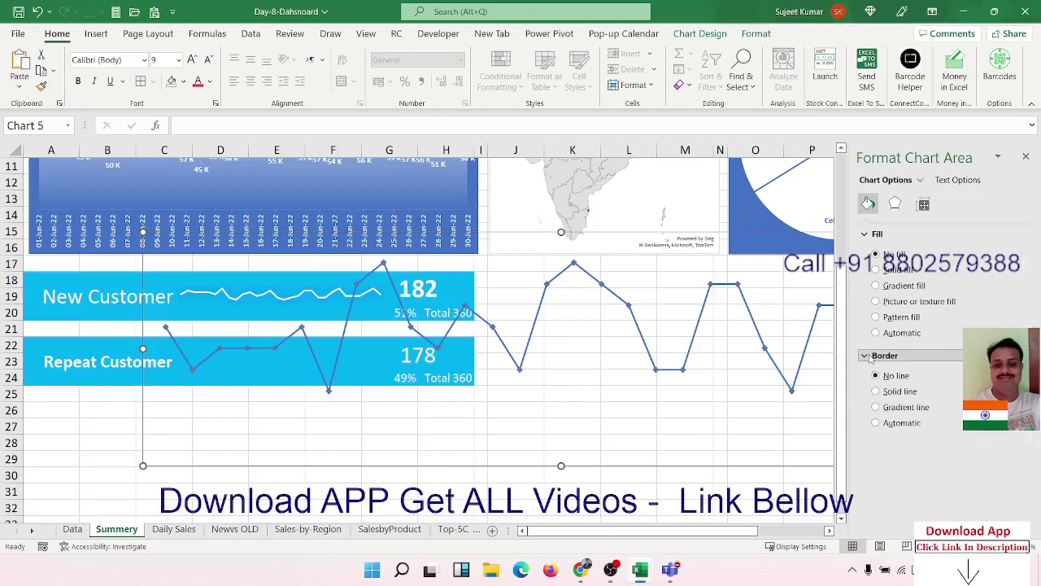
{"action": "left_click", "coordinate": [878, 356]}
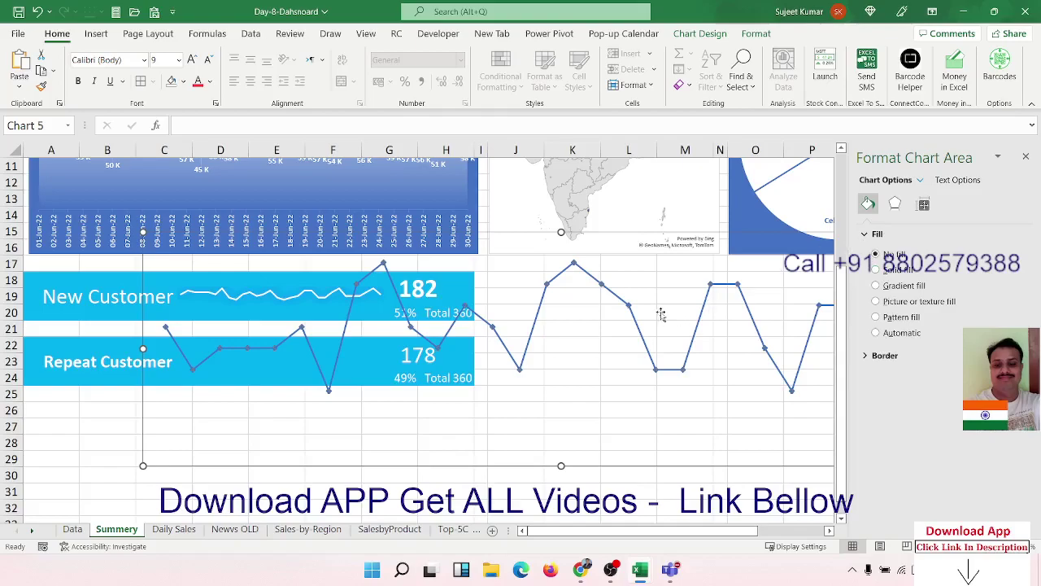
Step: Color the data line white and shrink the plot area inside the chart
{"action": "left_click", "coordinate": [637, 323]}
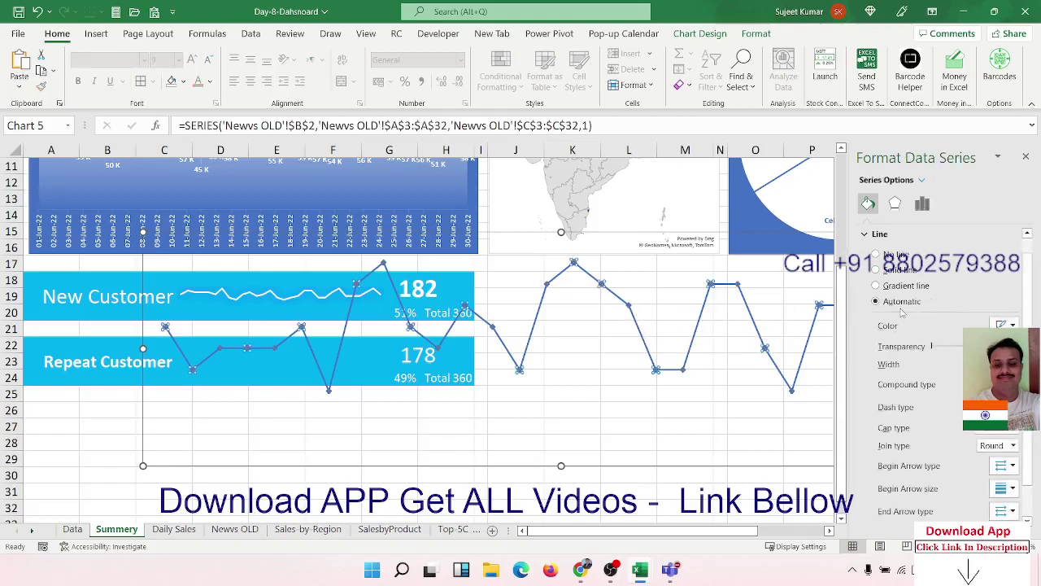
{"action": "left_click", "coordinate": [1006, 324]}
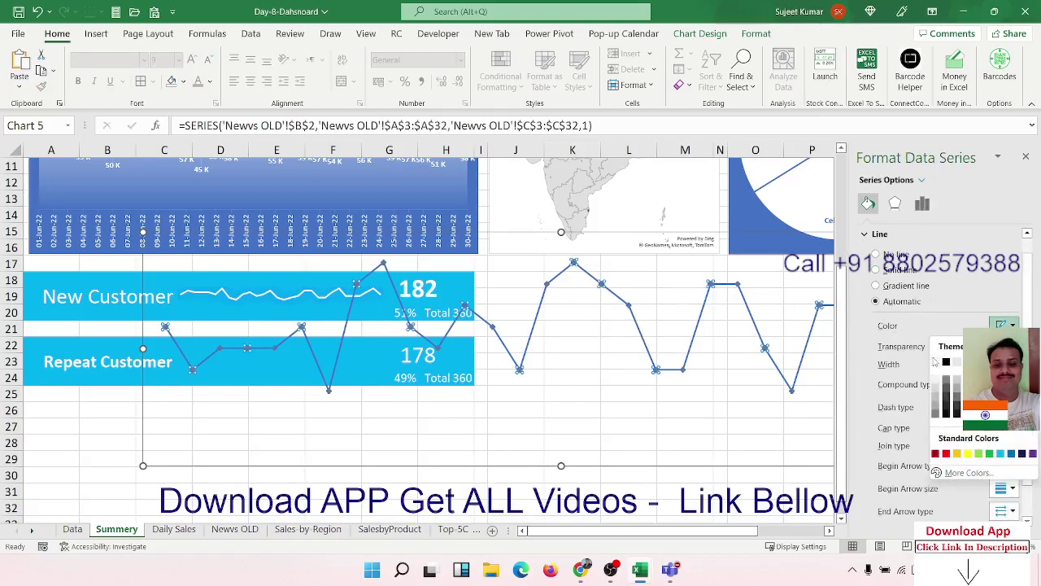
{"action": "left_click", "coordinate": [934, 361]}
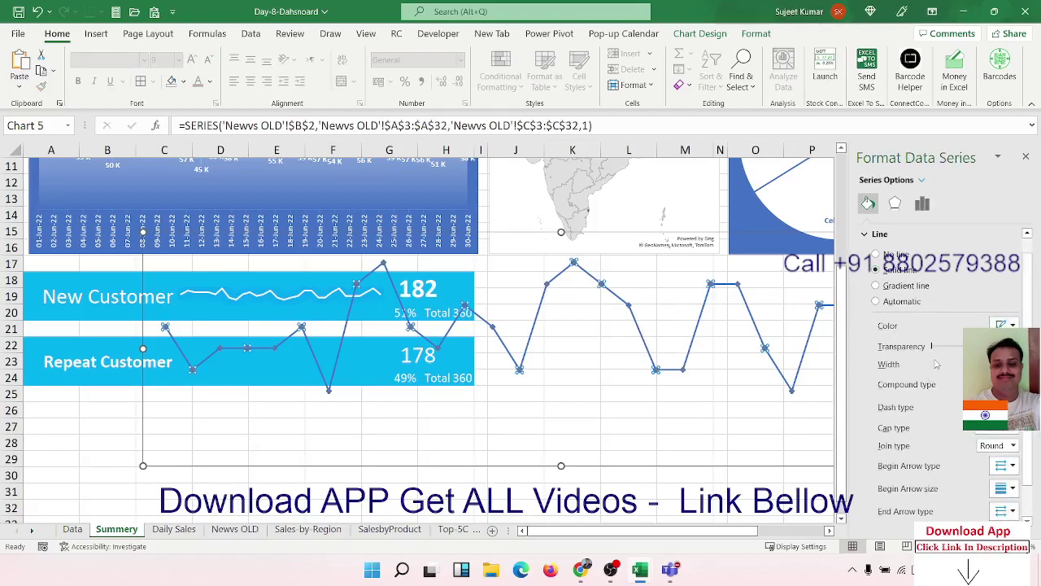
{"action": "left_click", "coordinate": [472, 470]}
{"action": "left_click", "coordinate": [230, 376]}
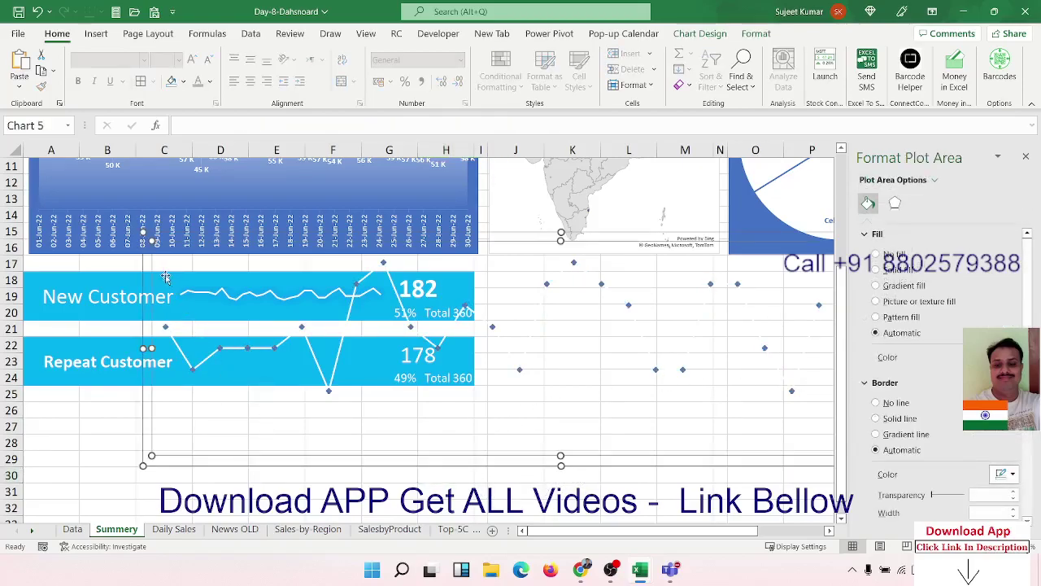
{"action": "mouse_move", "coordinate": [146, 237]}
{"action": "left_mouse_down"}
{"action": "mouse_move", "coordinate": [200, 323]}
{"action": "mouse_move", "coordinate": [330, 418]}
{"action": "mouse_move", "coordinate": [193, 339]}
{"action": "left_mouse_up"}
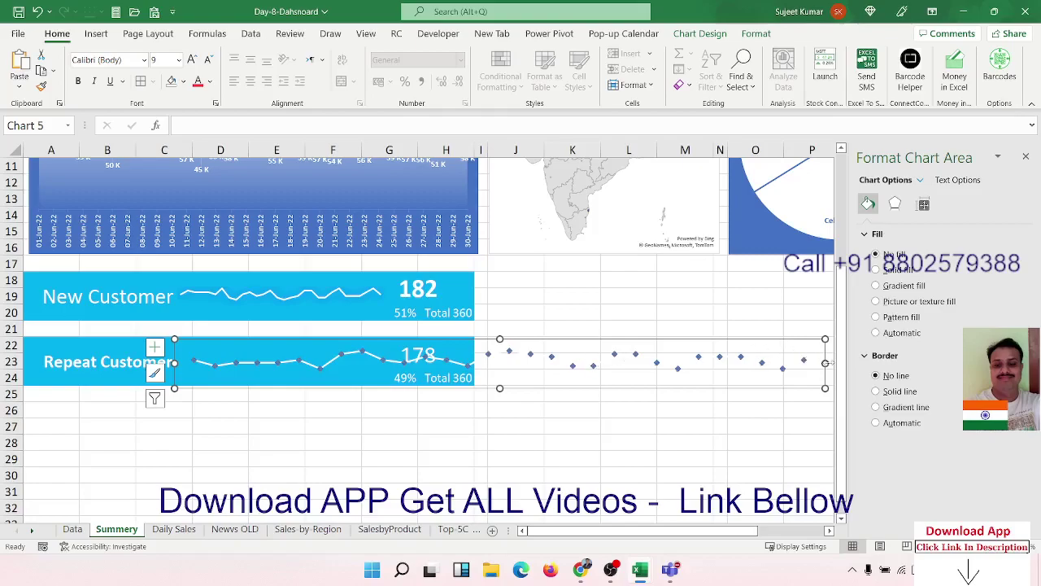
Step: Narrow the chart into the Repeat Customer card and remove the data labels' border
{"action": "left_click_drag", "start_coordinate": [825, 364], "coordinate": [396, 376]}
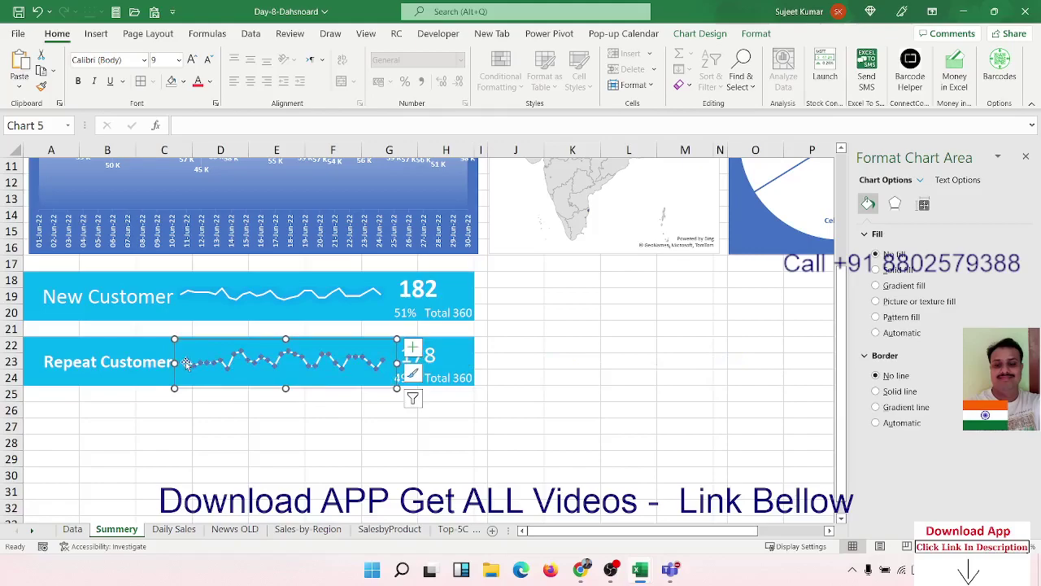
{"action": "left_click", "coordinate": [226, 364]}
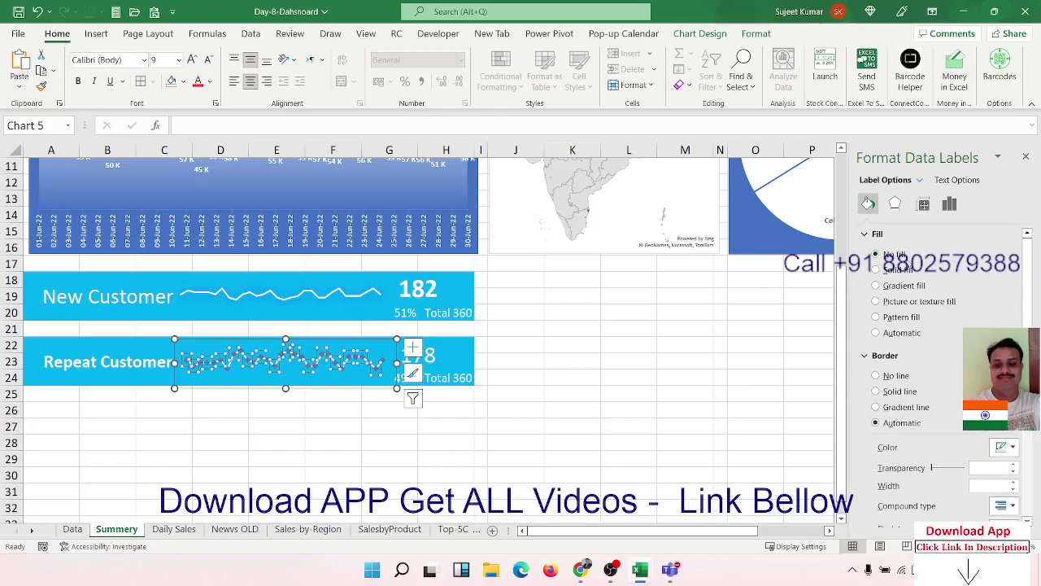
{"action": "left_click", "coordinate": [876, 375]}
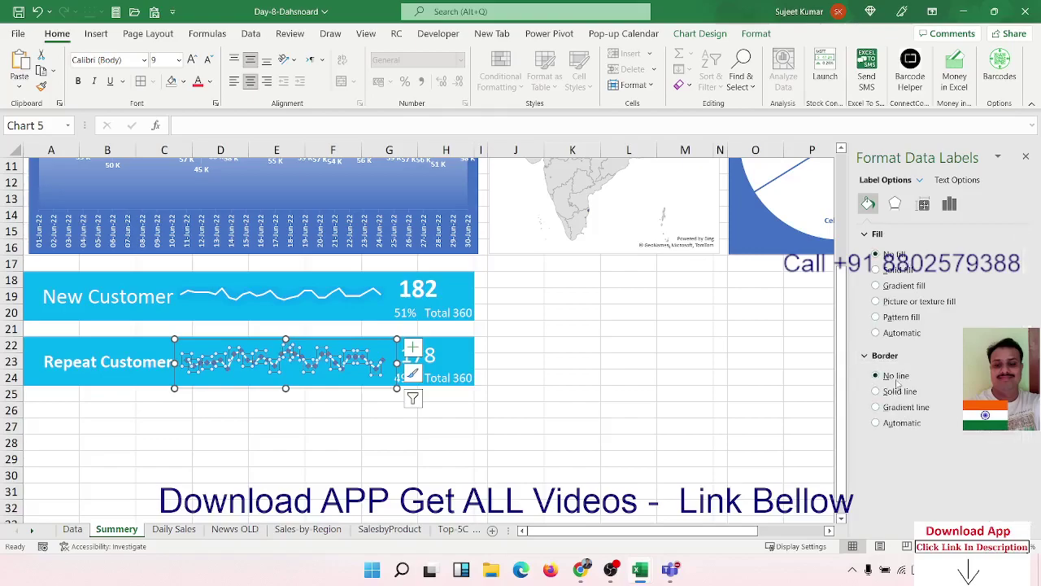
{"action": "left_click", "coordinate": [326, 385]}
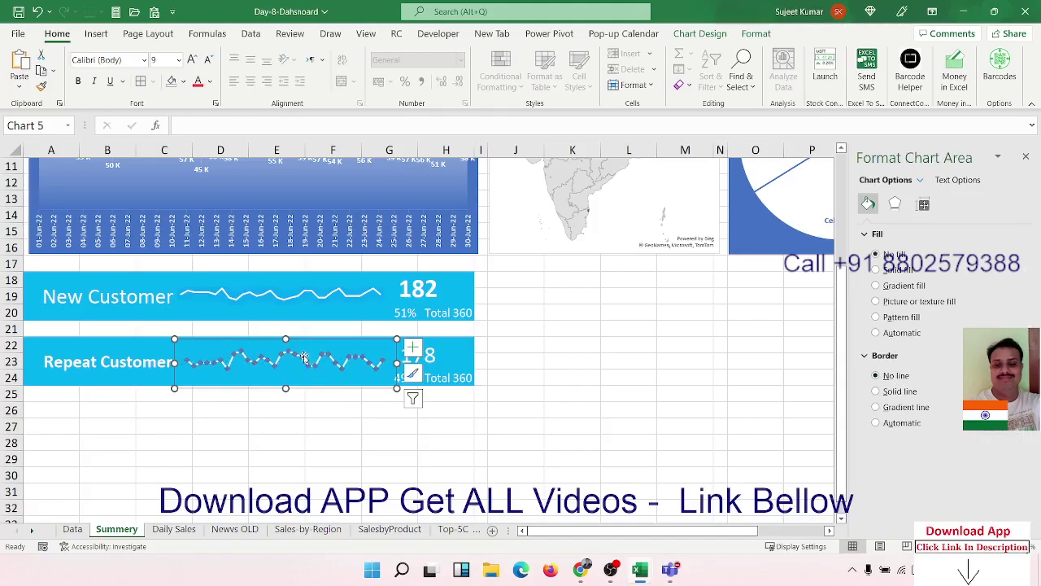
{"action": "left_click", "coordinate": [301, 358]}
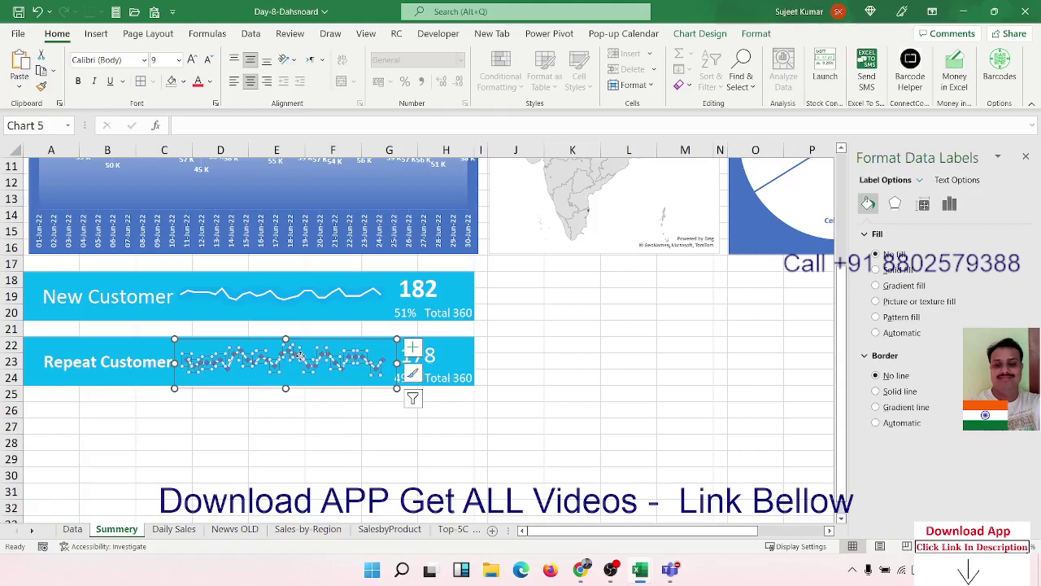
Step: Change the sparkline to a plain line chart without markers, then deselect it
{"action": "right_click", "coordinate": [300, 357]}
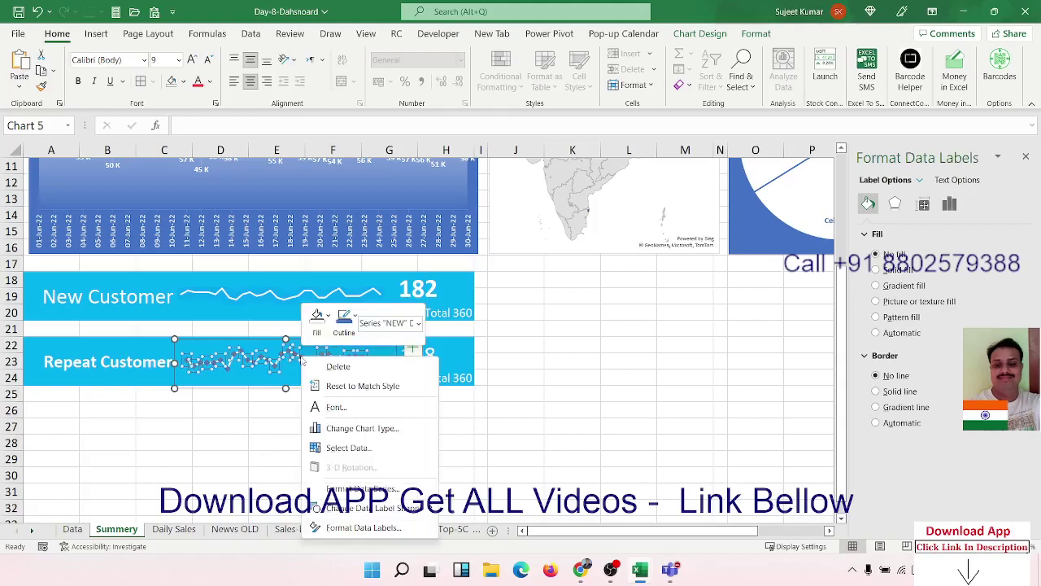
{"action": "left_click", "coordinate": [385, 430]}
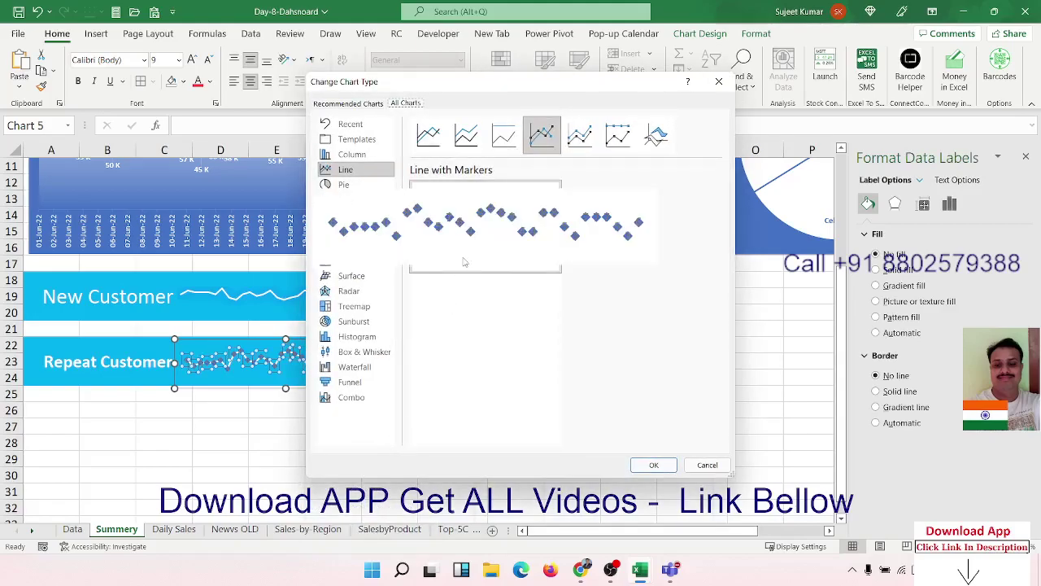
{"action": "left_click", "coordinate": [429, 132]}
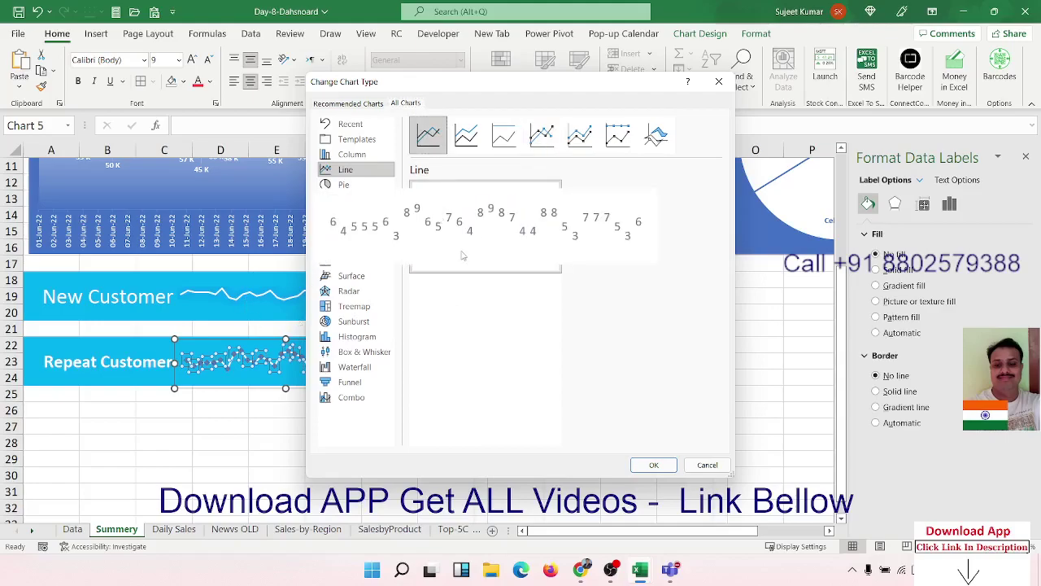
{"action": "left_click", "coordinate": [654, 464]}
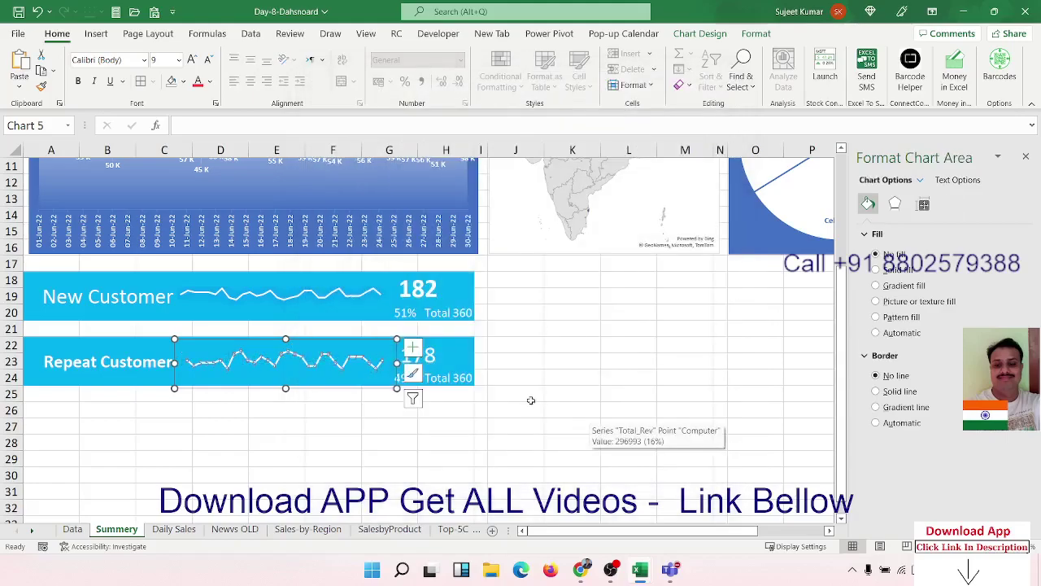
{"action": "left_click", "coordinate": [412, 347]}
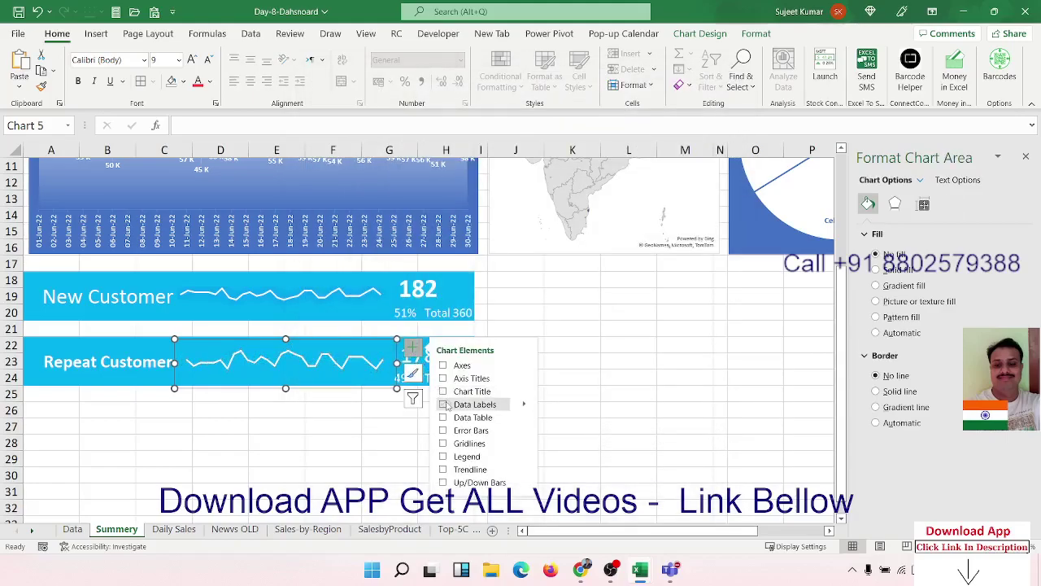
{"action": "left_click", "coordinate": [343, 436]}
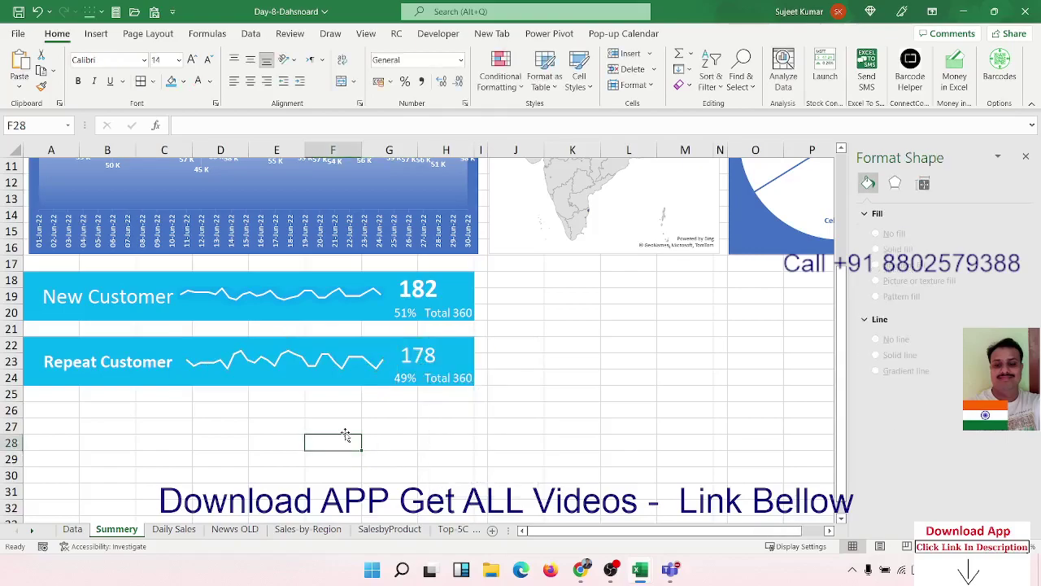
Step: Fill A26:H28 cyan for the new card
{"action": "left_click", "coordinate": [301, 428]}
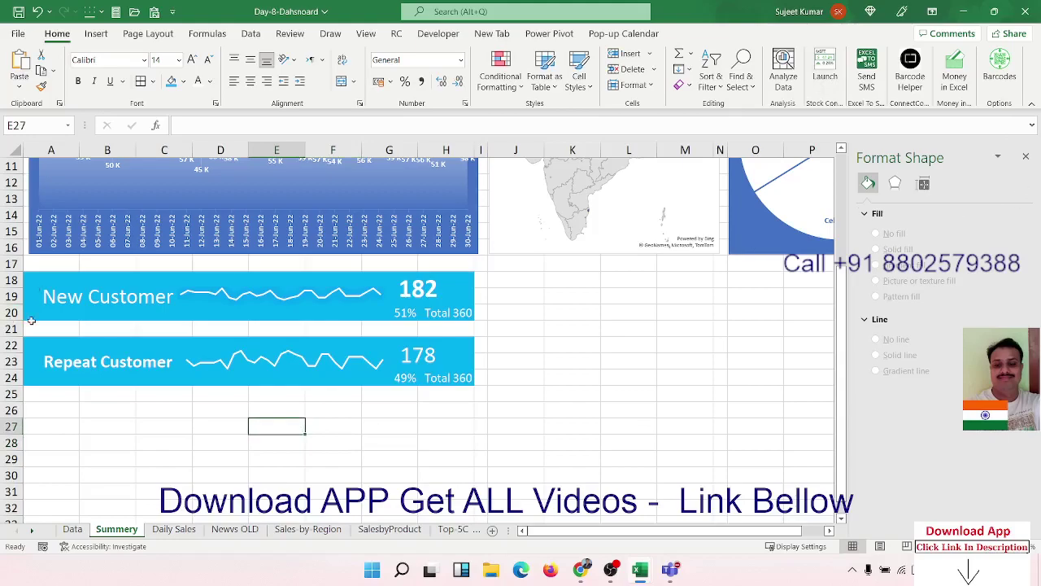
{"action": "left_click_drag", "start_coordinate": [50, 412], "coordinate": [443, 446]}
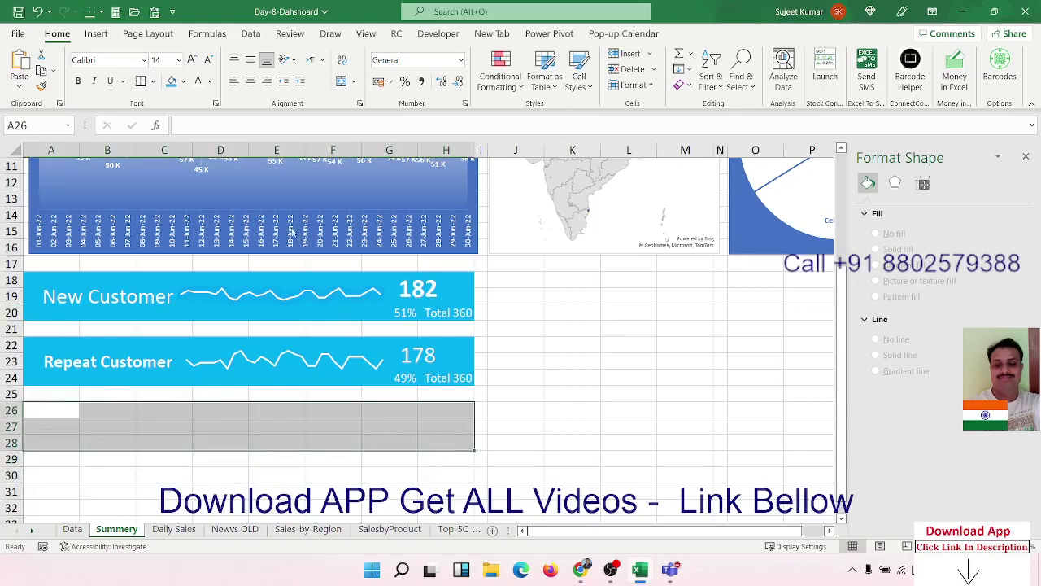
{"action": "left_click", "coordinate": [171, 81]}
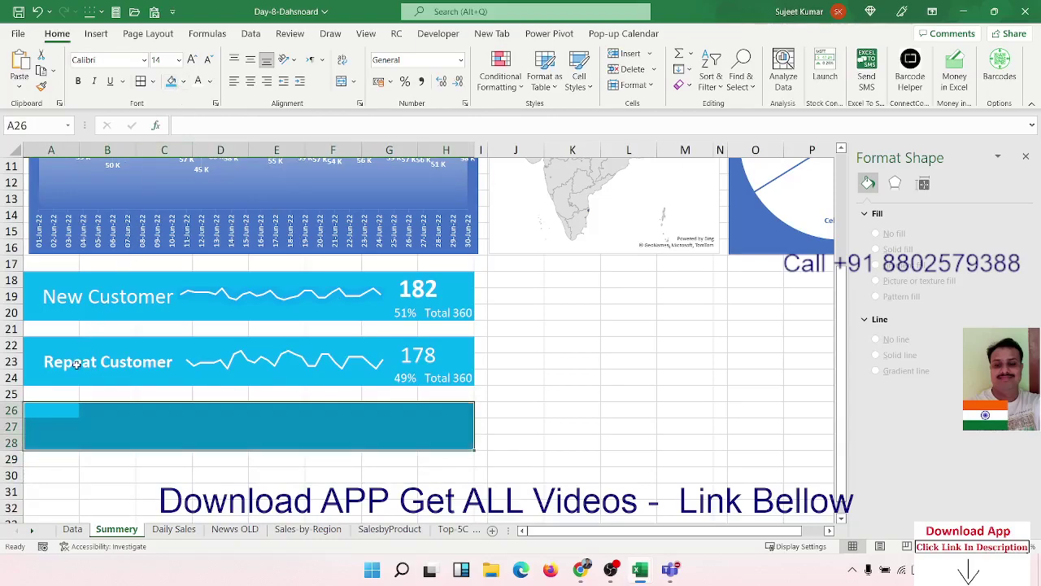
{"action": "left_click", "coordinate": [65, 404]}
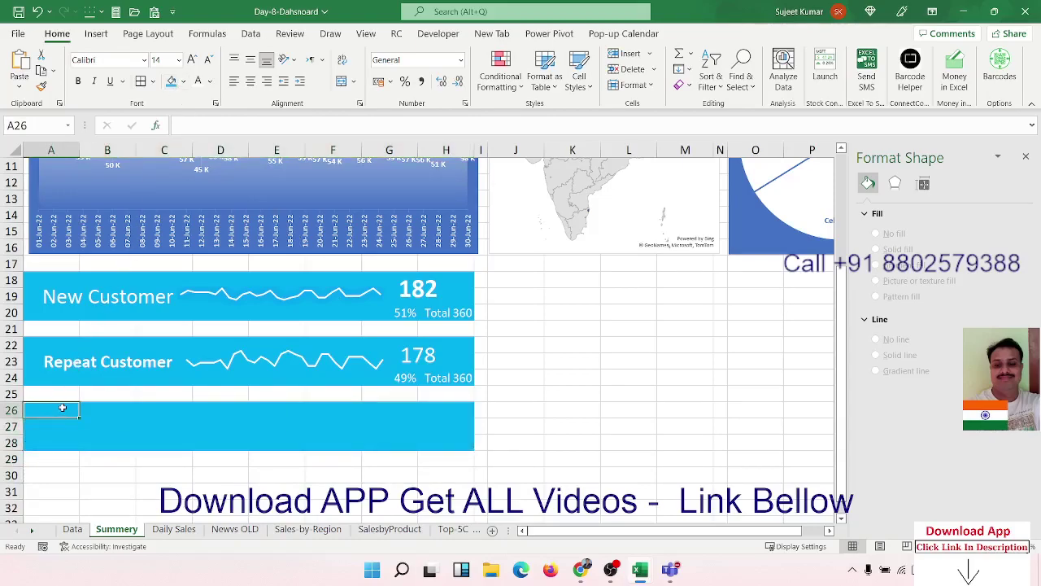
Step: Merge A26:C28, enter 'Profit Margin', middle-align it and enlarge it to size 28
{"action": "left_click_drag", "start_coordinate": [61, 406], "coordinate": [187, 446]}
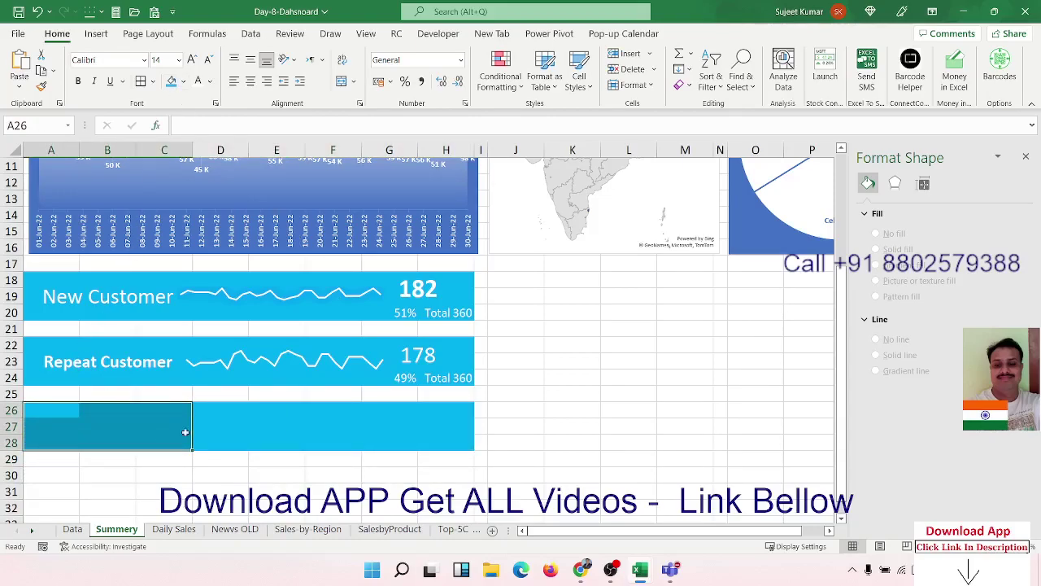
{"action": "left_click", "coordinate": [342, 82]}
{"action": "type", "text": "P"}
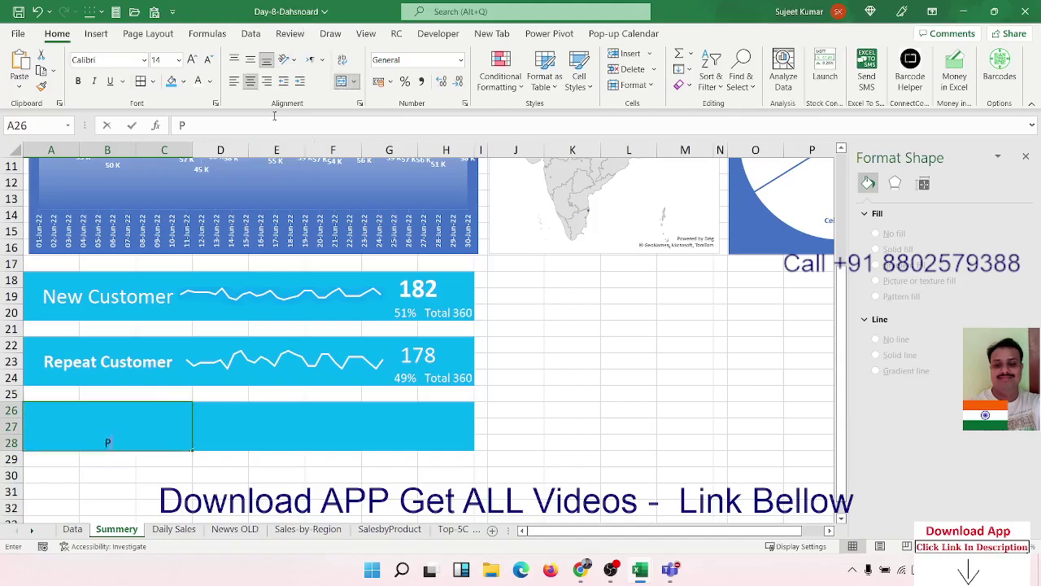
{"action": "type", "text": "rofit"}
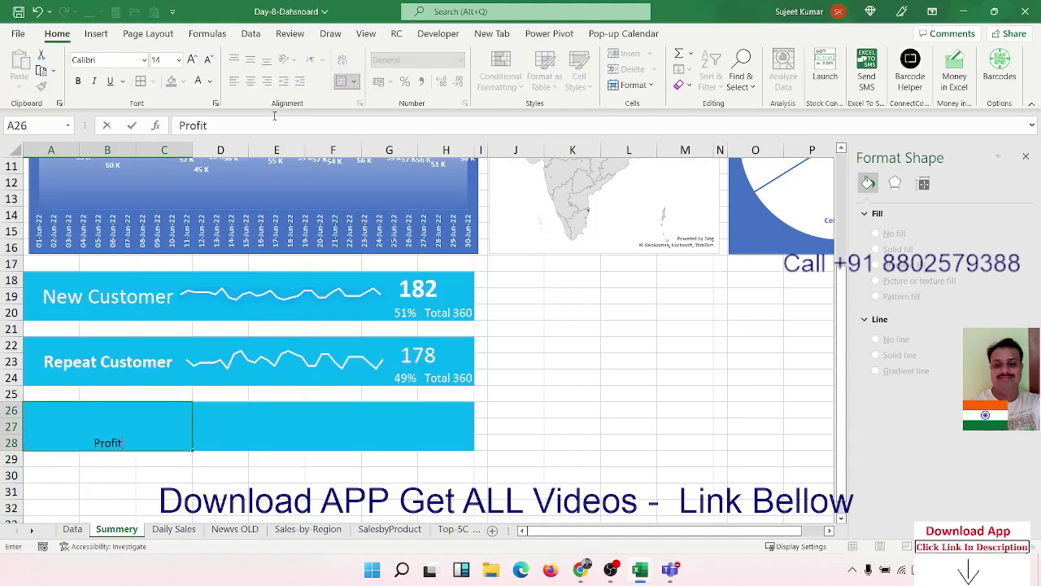
{"action": "type", "text": " Marg"}
{"action": "type", "text": "in"}
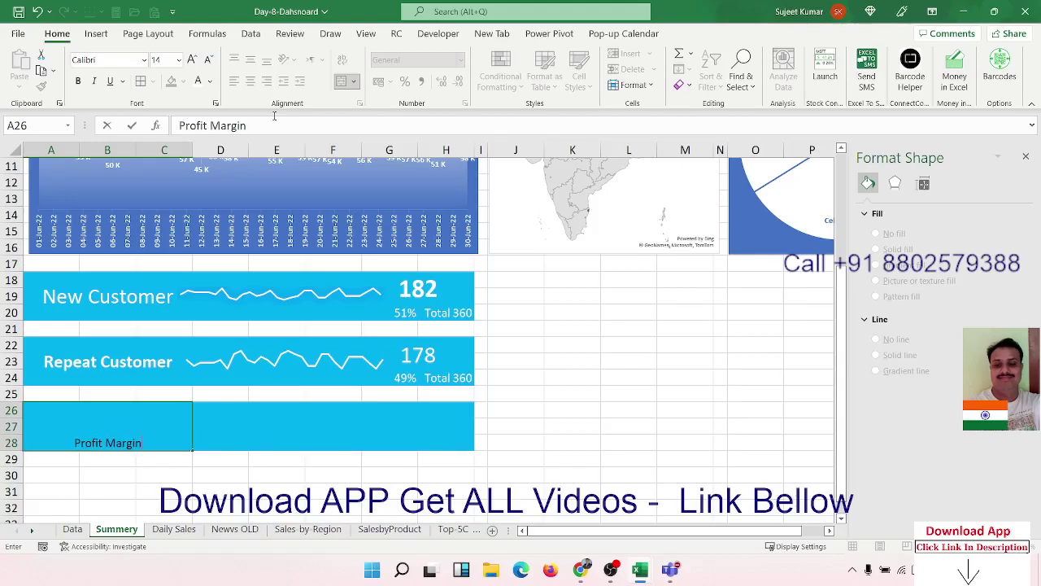
{"action": "key", "text": "ctrl+Return"}
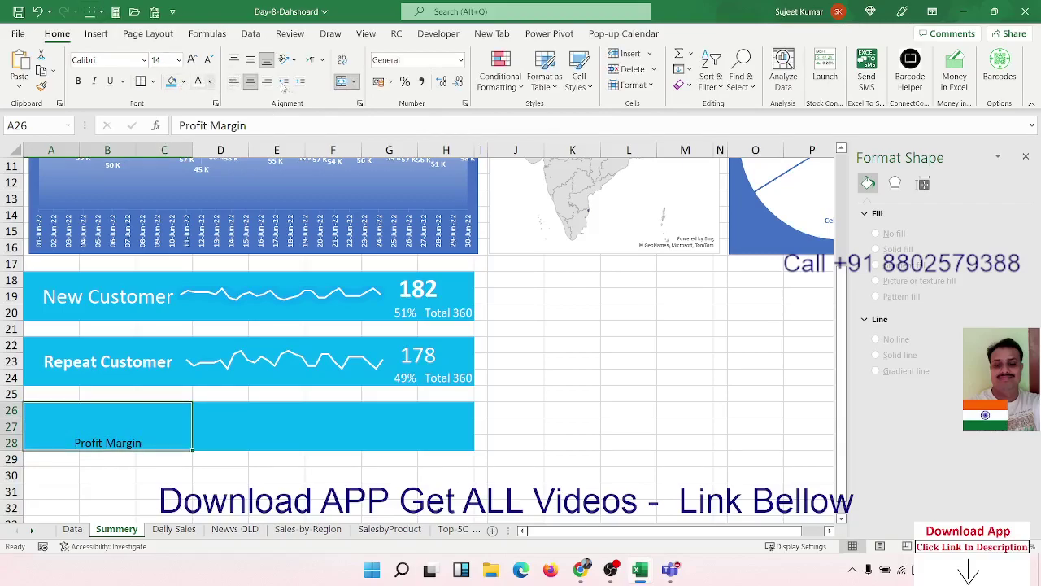
{"action": "left_click", "coordinate": [251, 60]}
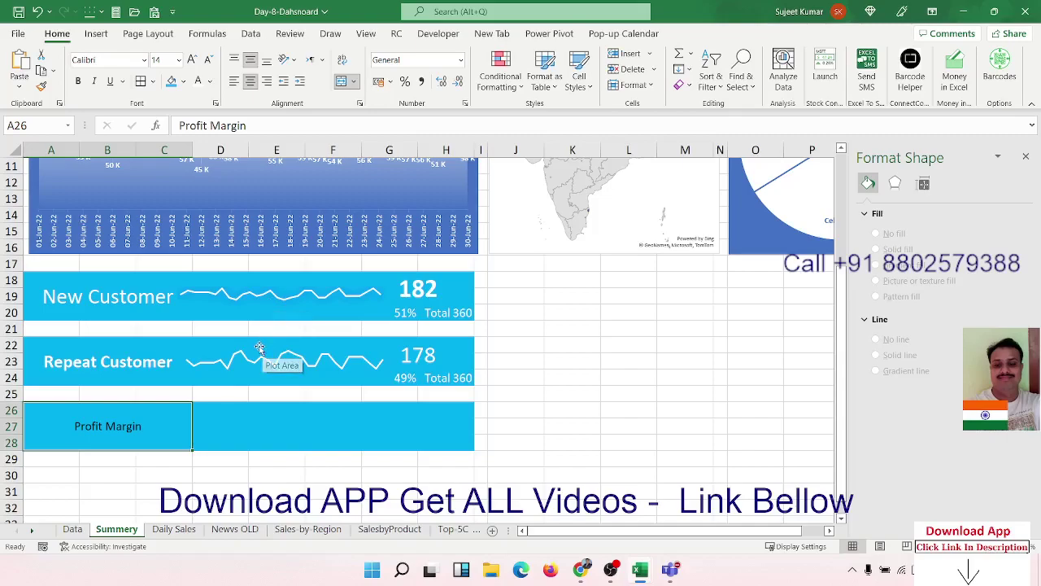
{"action": "left_click", "coordinate": [192, 59]}
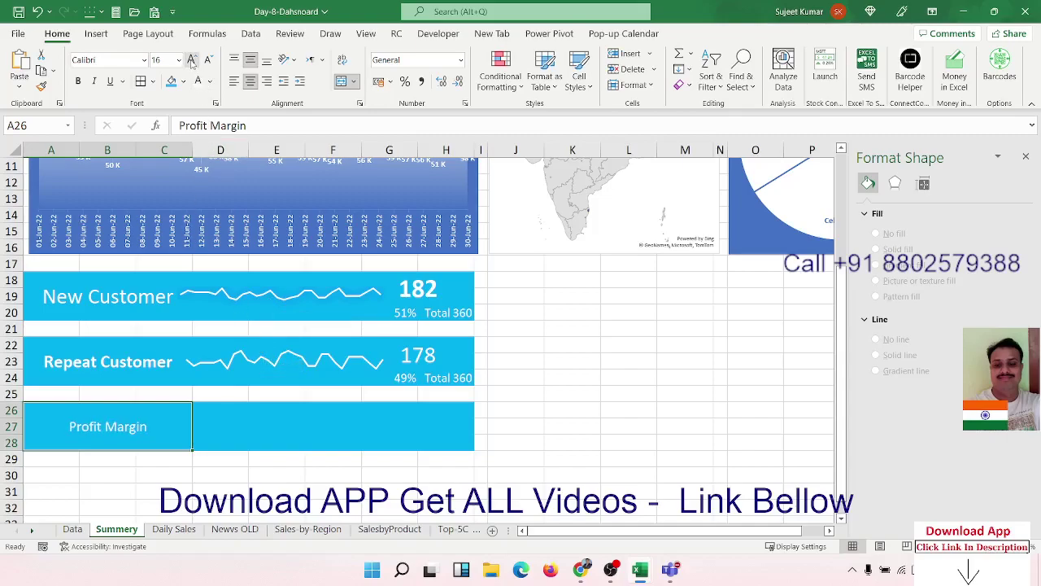
{"action": "double_click", "coordinate": [192, 60]}
{"action": "double_click", "coordinate": [192, 60]}
{"action": "double_click", "coordinate": [192, 59]}
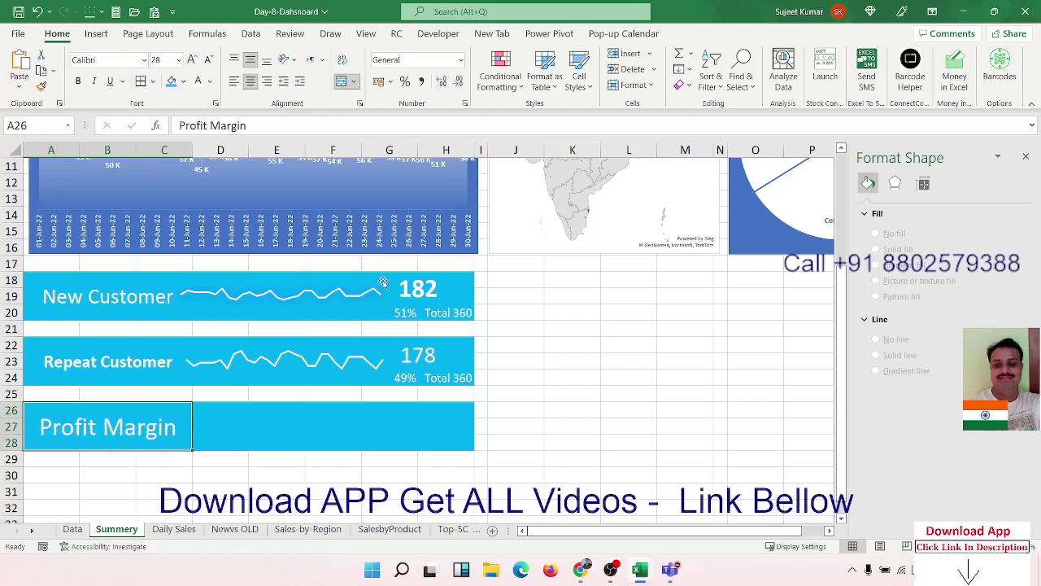
{"action": "left_click", "coordinate": [425, 425]}
{"action": "left_click", "coordinate": [401, 410]}
Step: Merge G26:H27 into one value cell and test =H24 in H28
{"action": "left_click_drag", "start_coordinate": [400, 410], "coordinate": [448, 427]}
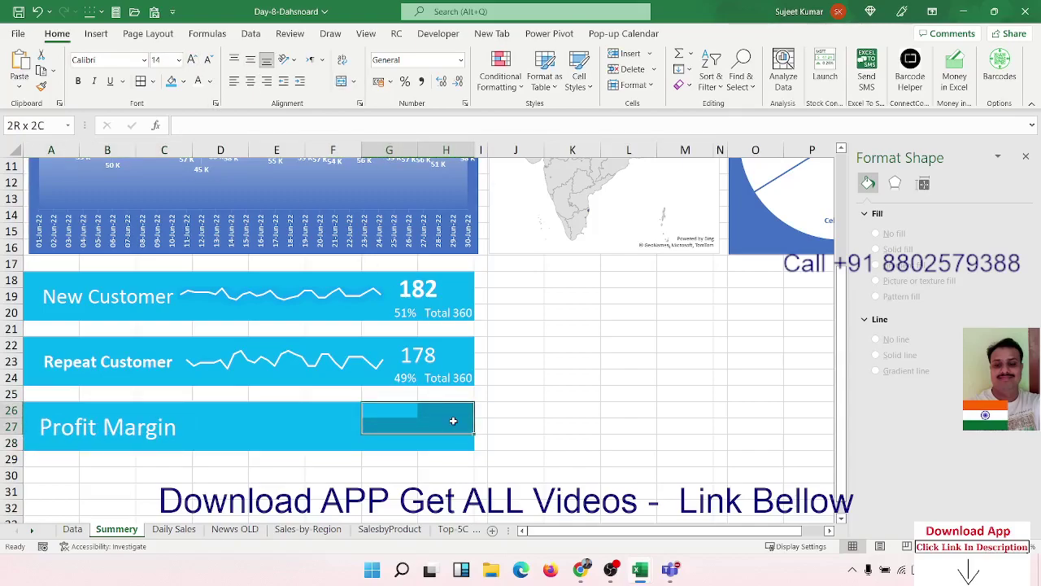
{"action": "left_click", "coordinate": [339, 81]}
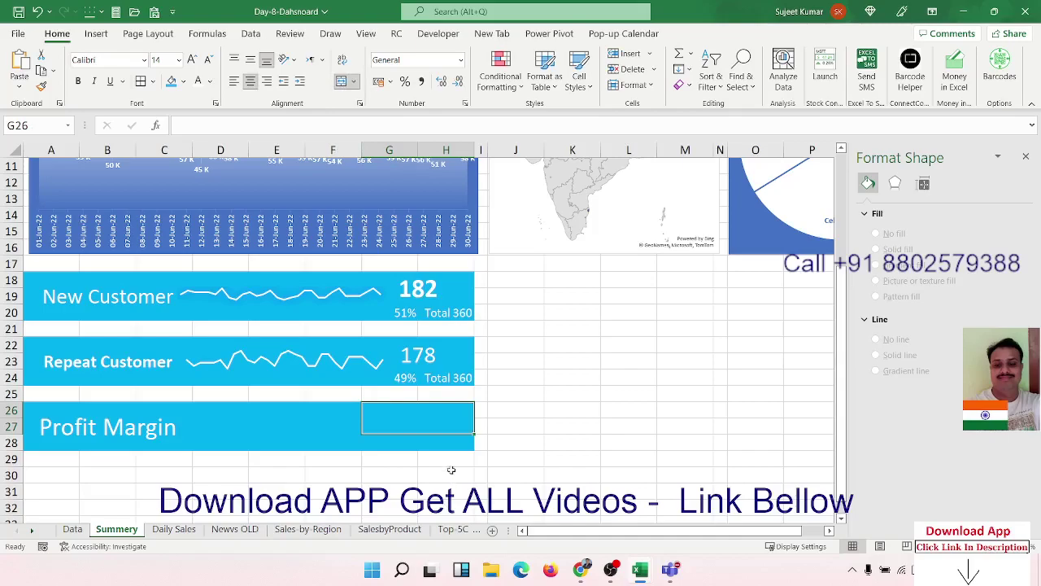
{"action": "left_click", "coordinate": [445, 441]}
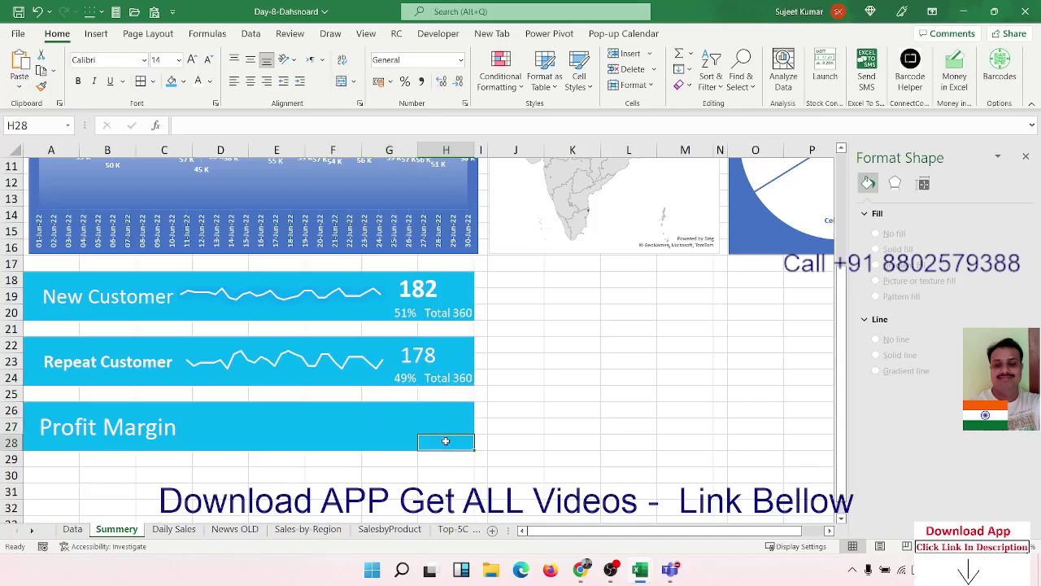
{"action": "type", "text": "="}
{"action": "key", "text": "Up"}
{"action": "key", "text": "Up"}
{"action": "key", "text": "Up"}
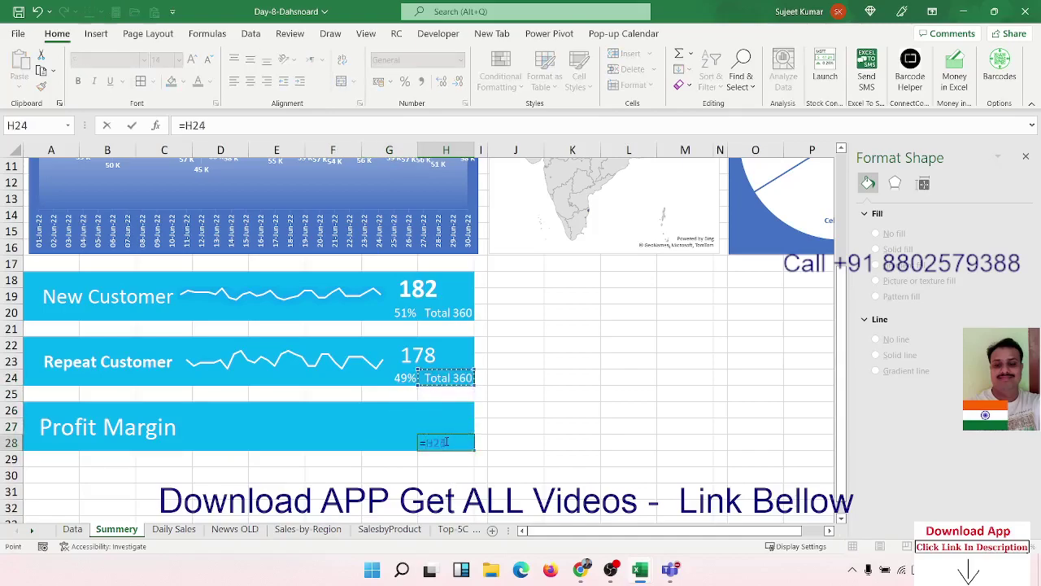
{"action": "key", "text": "ctrl+Return"}
Step: Clear the test formula from H28 and abandon an AVERAGE formula in the merged cell
{"action": "key", "text": "Up"}
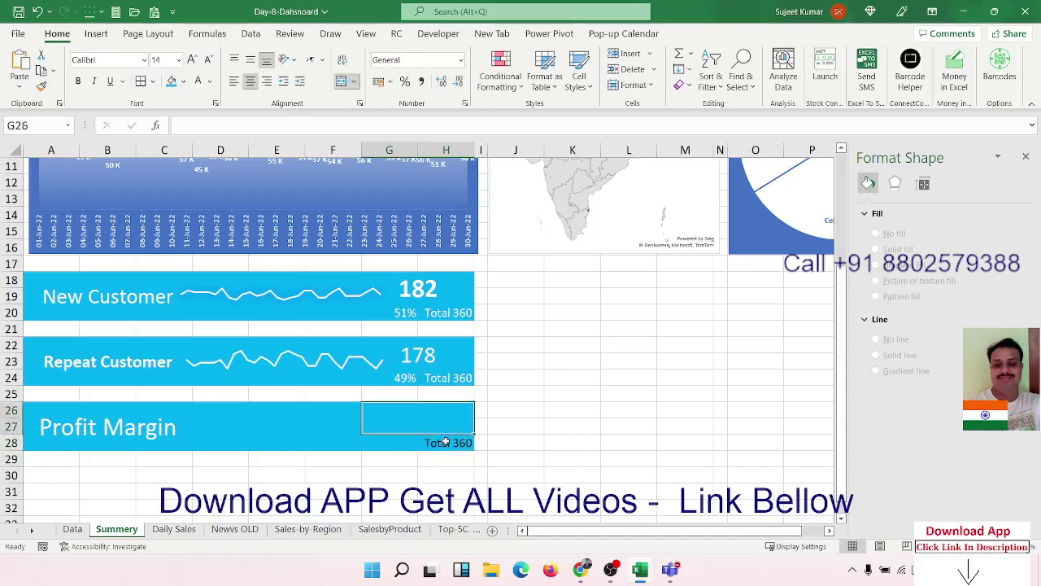
{"action": "left_click", "coordinate": [446, 441]}
{"action": "key", "text": "Delete"}
{"action": "key", "text": "Up"}
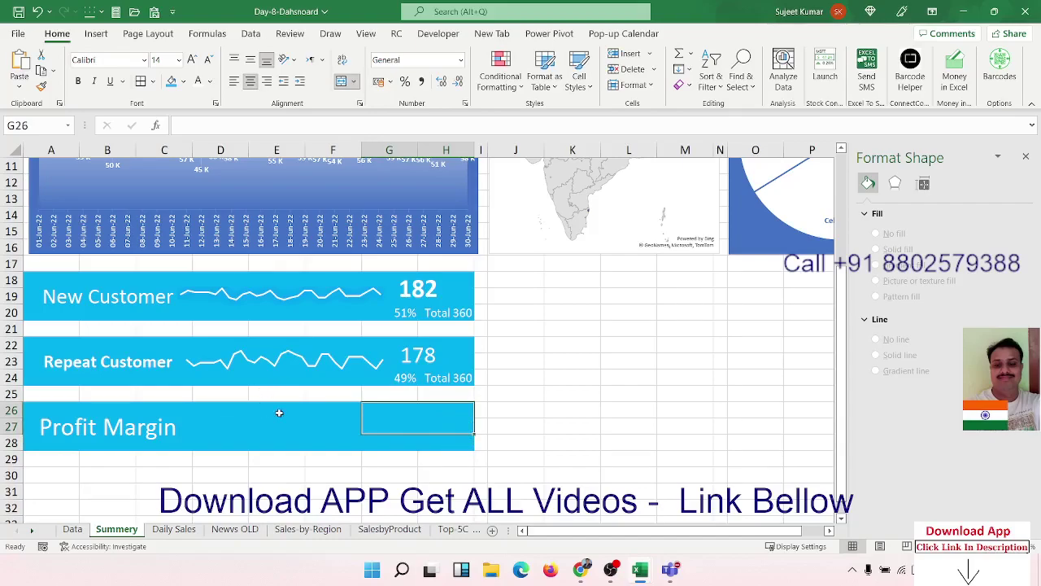
{"action": "type", "text": "="}
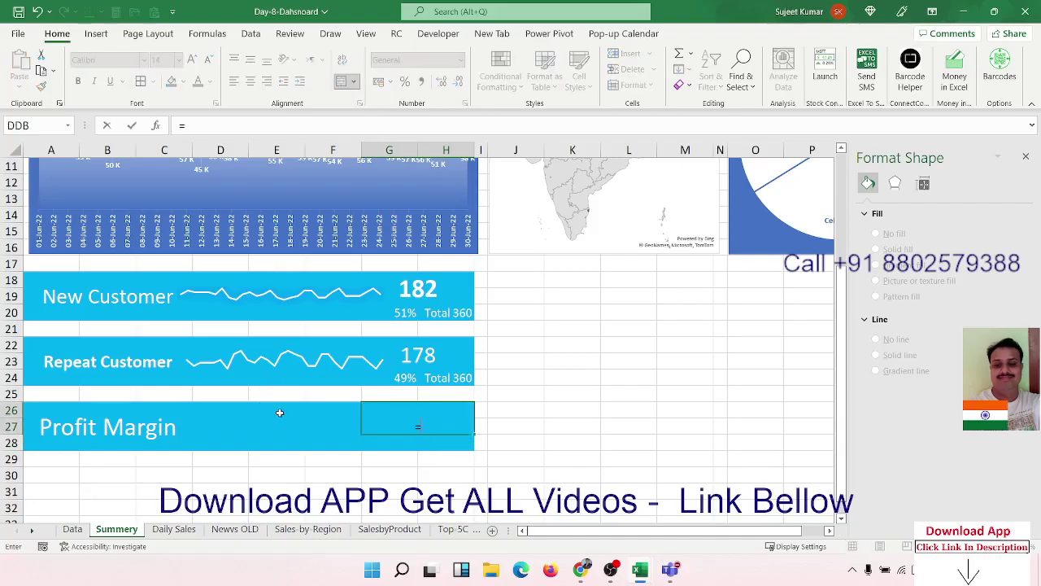
{"action": "type", "text": "av"}
{"action": "key", "text": "Escape"}
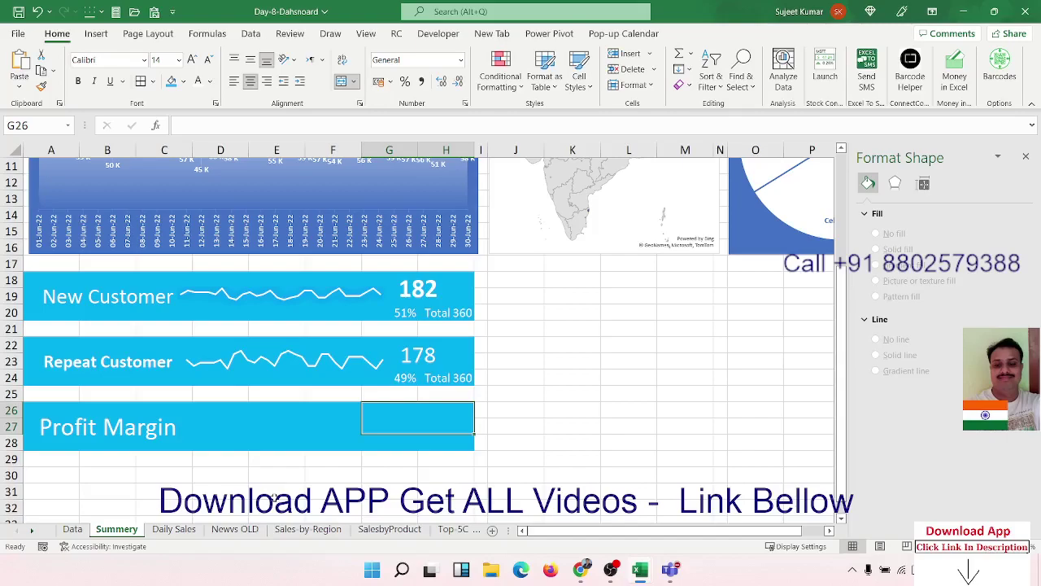
Step: Start a SUM formula using Daily Sales values, then cancel it
{"action": "type", "text": "=sum"}
{"action": "key", "text": "Tab"}
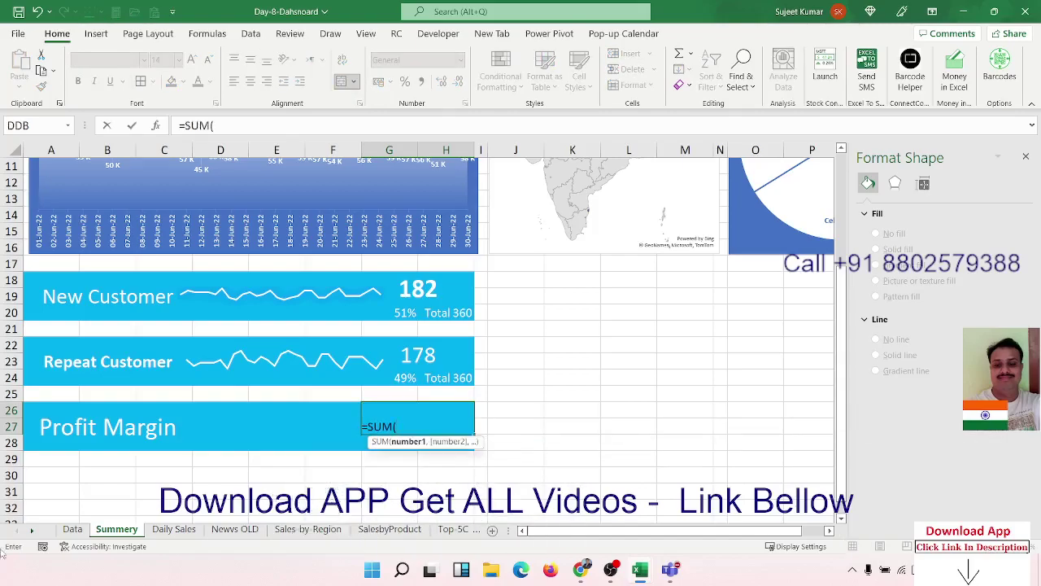
{"action": "left_click", "coordinate": [170, 533]}
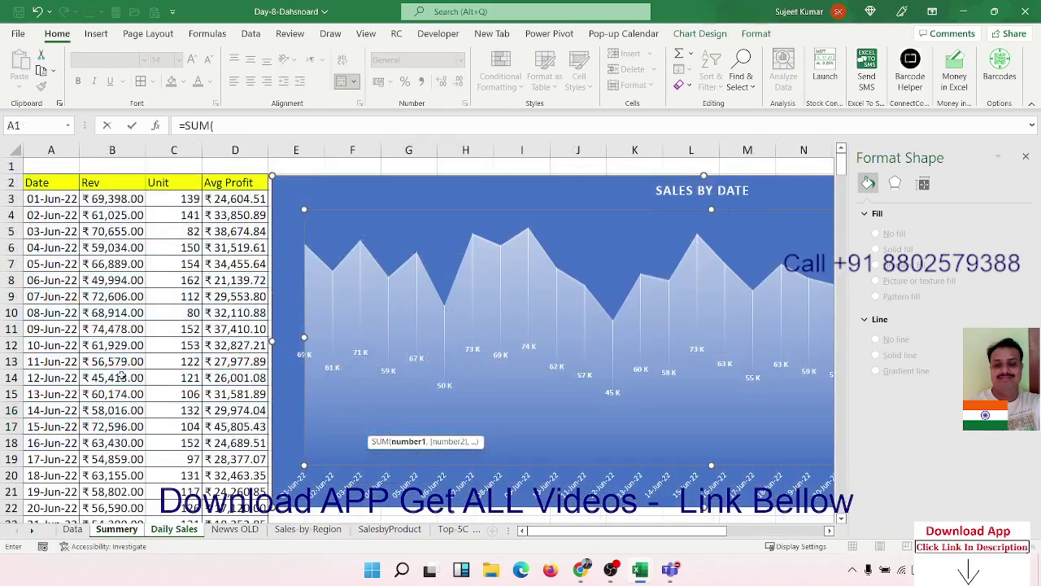
{"action": "left_click", "coordinate": [95, 204]}
{"action": "key", "text": "F4"}
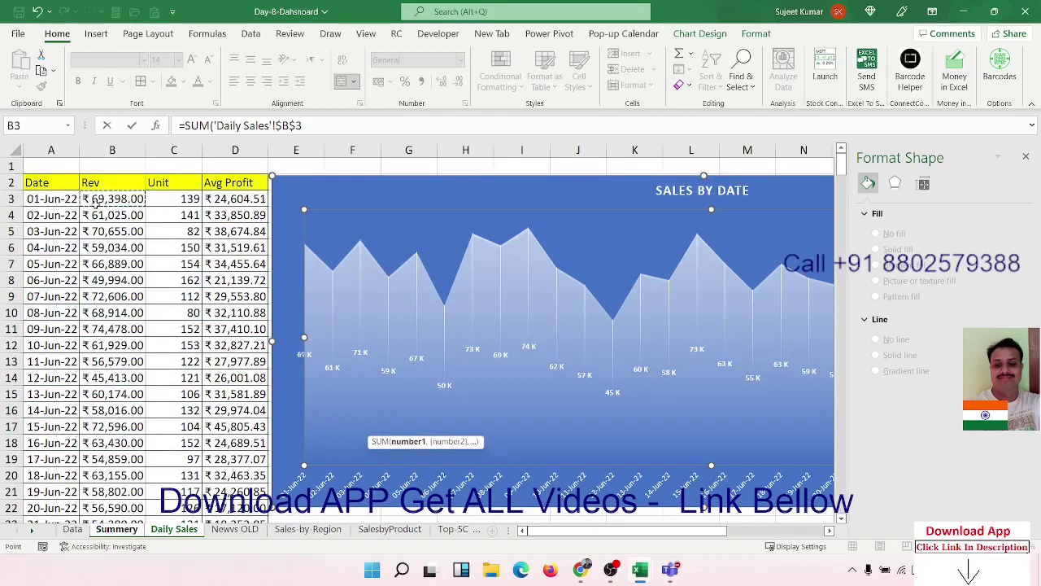
{"action": "key", "text": "Down"}
{"action": "key", "text": "Down"}
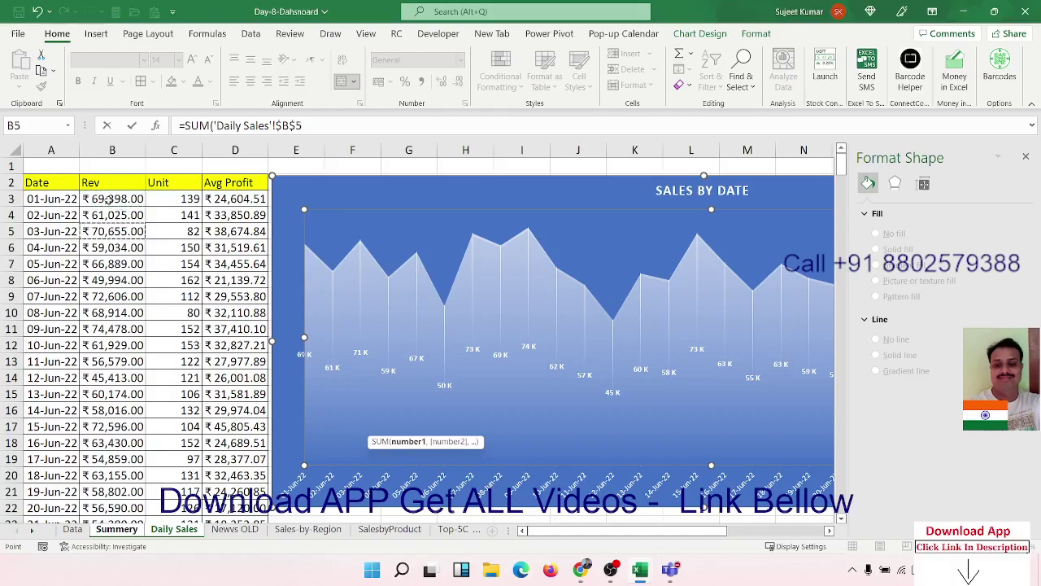
{"action": "left_click", "coordinate": [108, 200]}
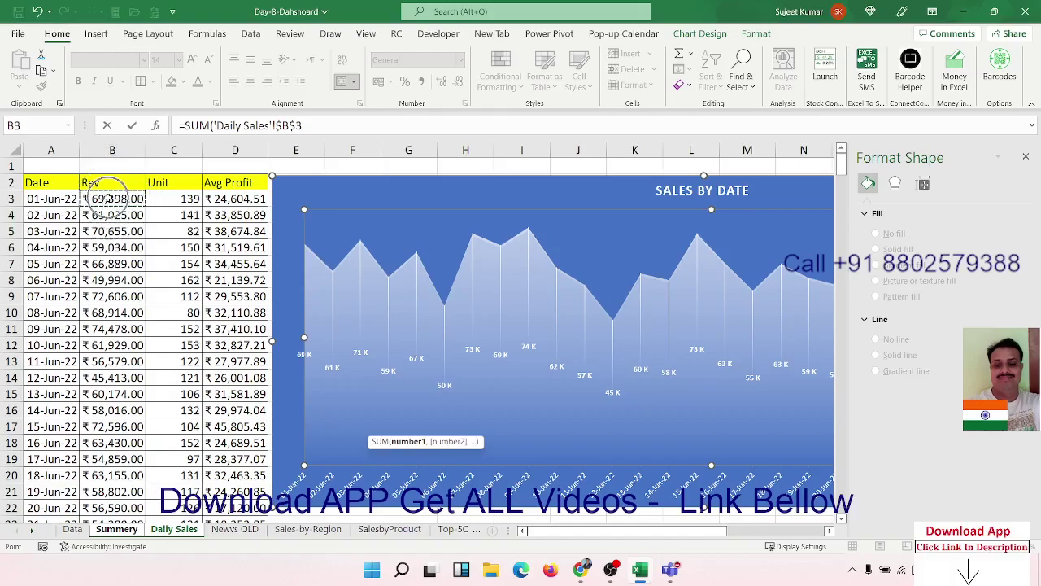
{"action": "key", "text": "Escape"}
Step: Enter =SUM(Data!H2:H361) for total revenue in the value cell
{"action": "type", "text": "=s"}
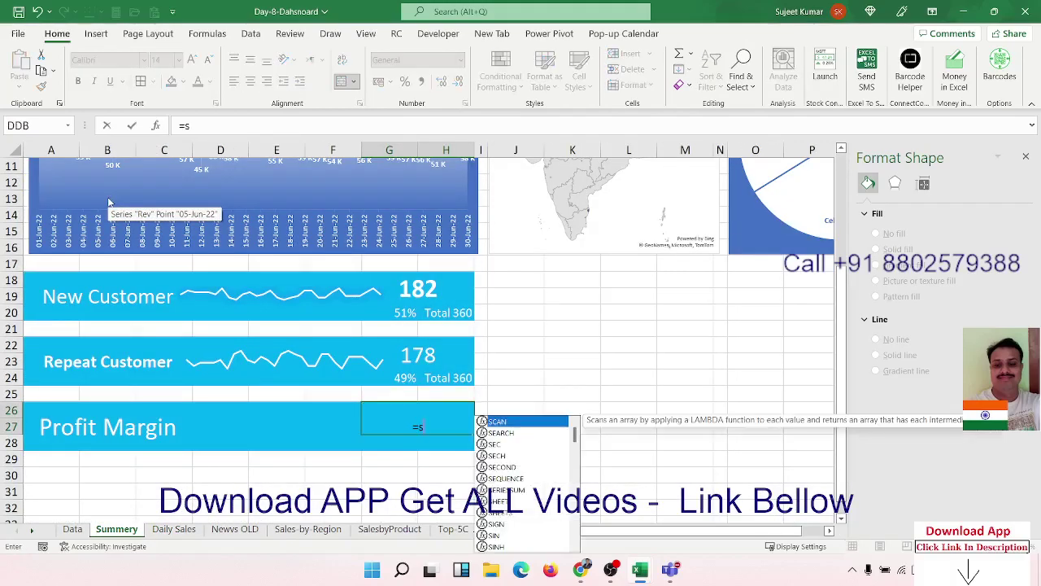
{"action": "type", "text": "um"}
{"action": "key", "text": "Tab"}
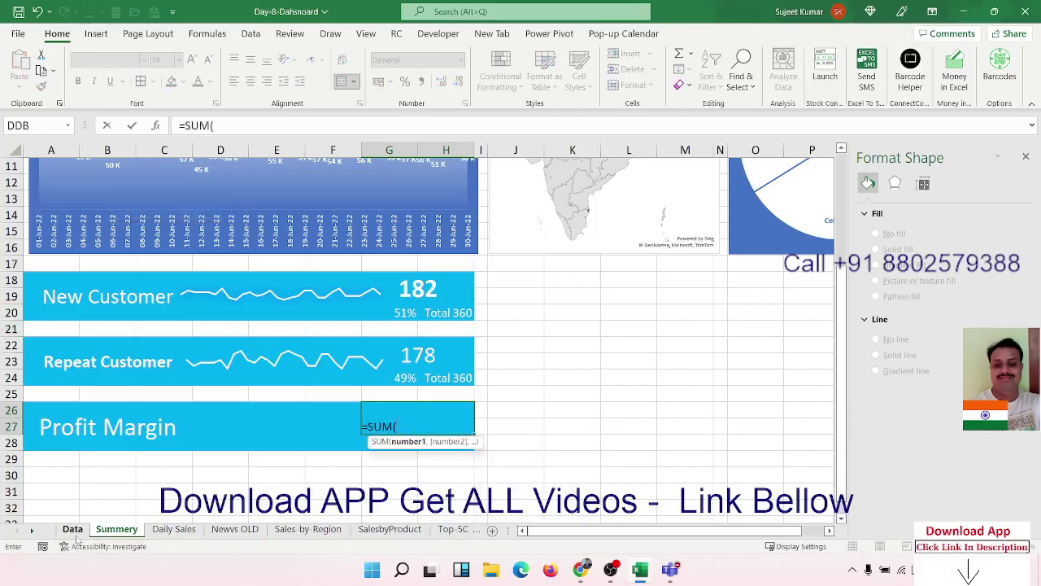
{"action": "left_click", "coordinate": [75, 531]}
{"action": "left_click", "coordinate": [437, 220]}
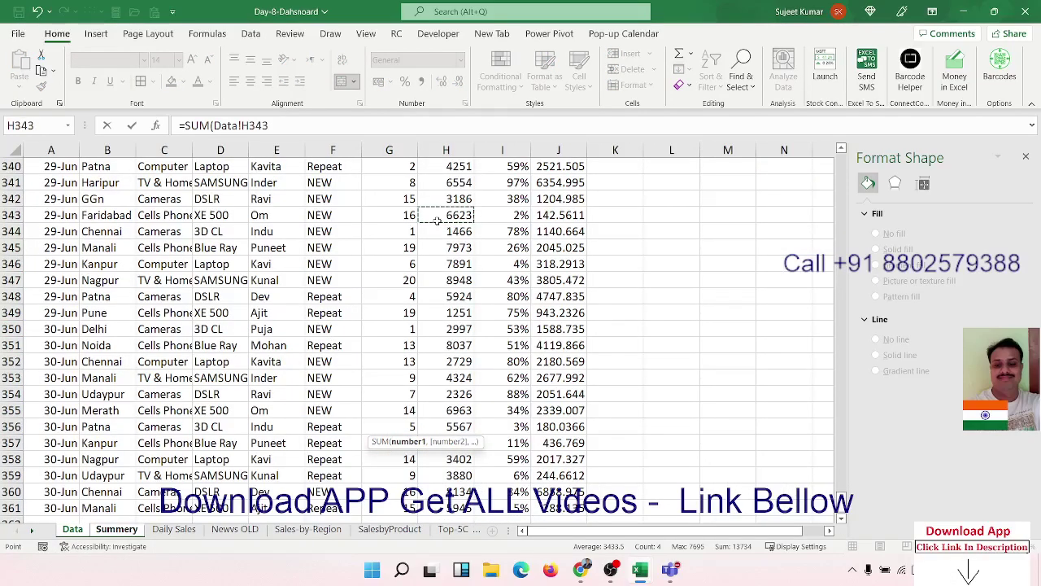
{"action": "key", "text": "ctrl+Up"}
{"action": "key", "text": "Down"}
{"action": "key", "text": "ctrl+shift+Down"}
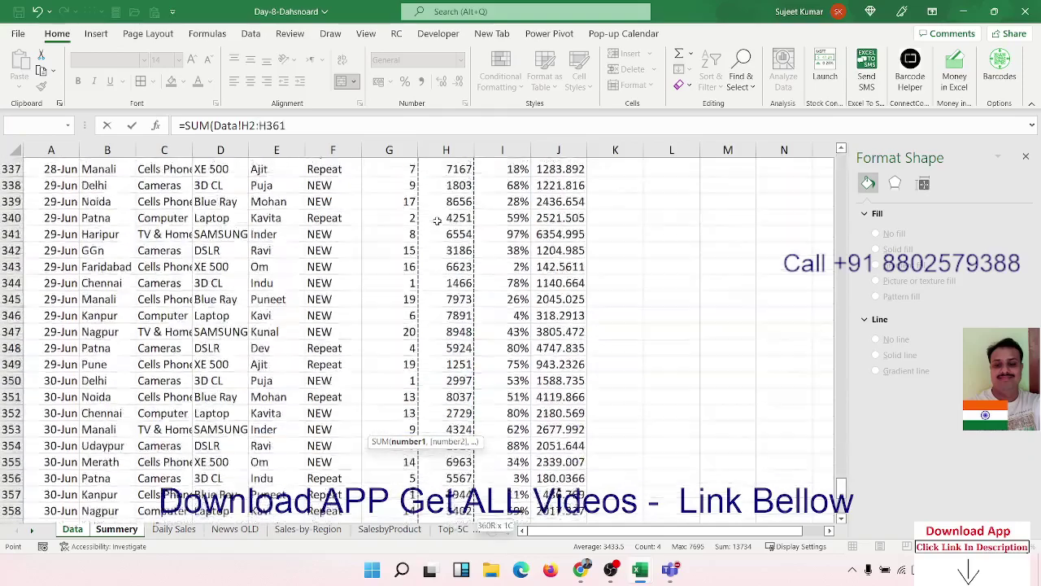
{"action": "type", "text": ")"}
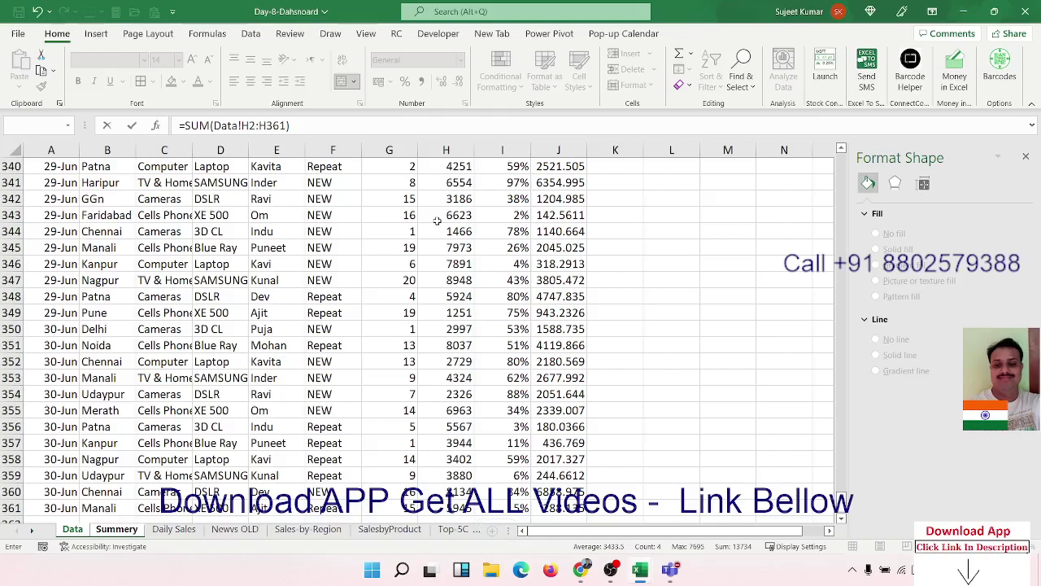
{"action": "key", "text": "Return"}
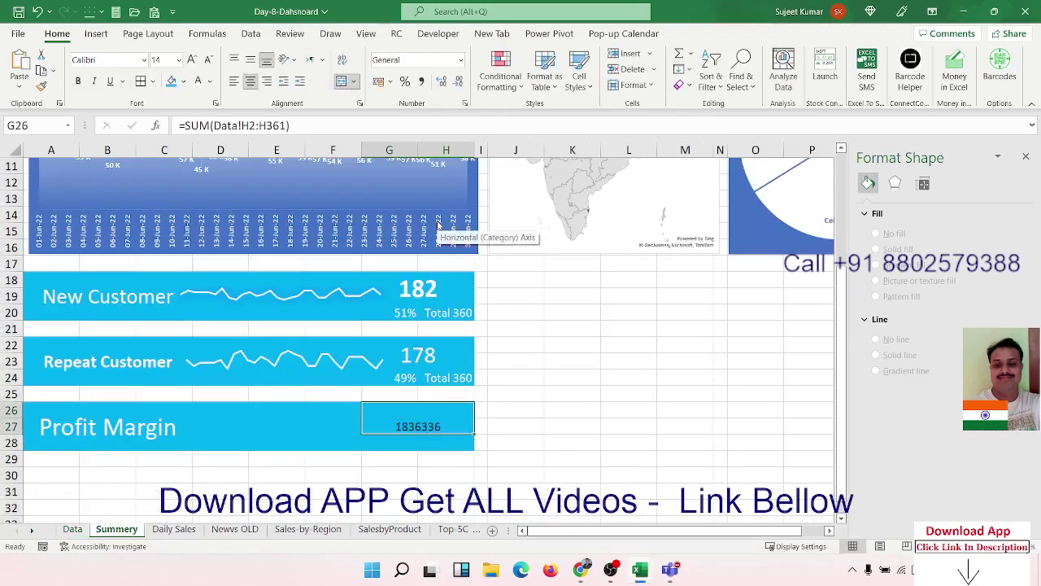
Step: Prefix SUM(Data!J2:J361)/ to get the profit margin, formatted as a percentage
{"action": "left_click", "coordinate": [313, 130]}
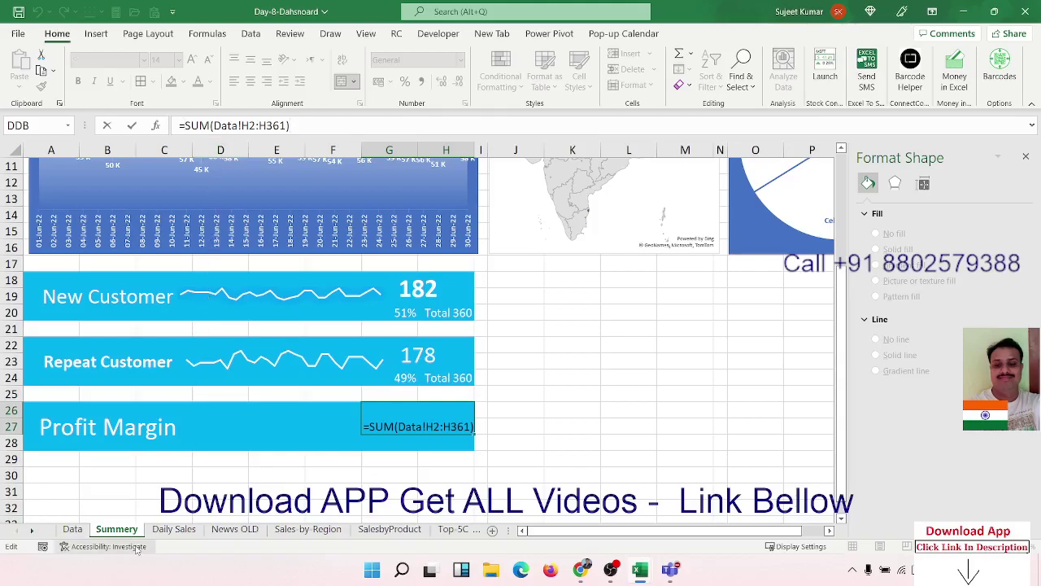
{"action": "type", "text": "sum("}
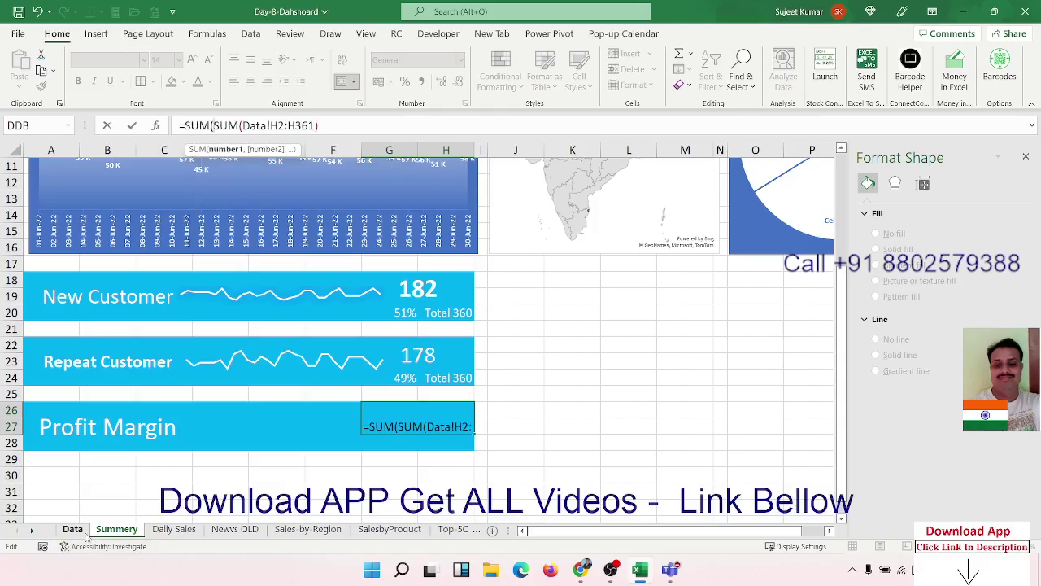
{"action": "left_click", "coordinate": [84, 529]}
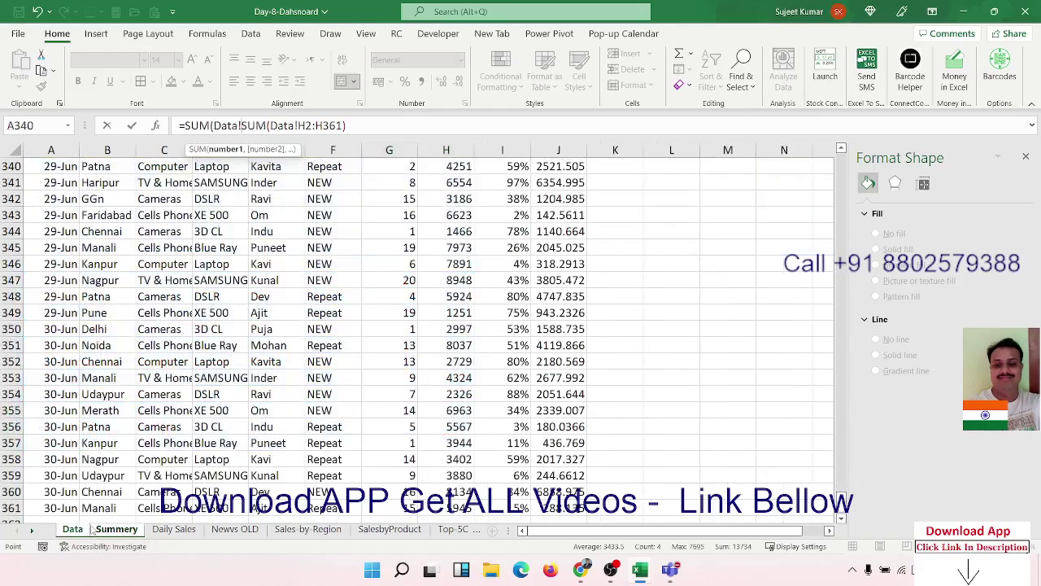
{"action": "left_click", "coordinate": [551, 247]}
{"action": "key", "text": "ctrl+shift+Up"}
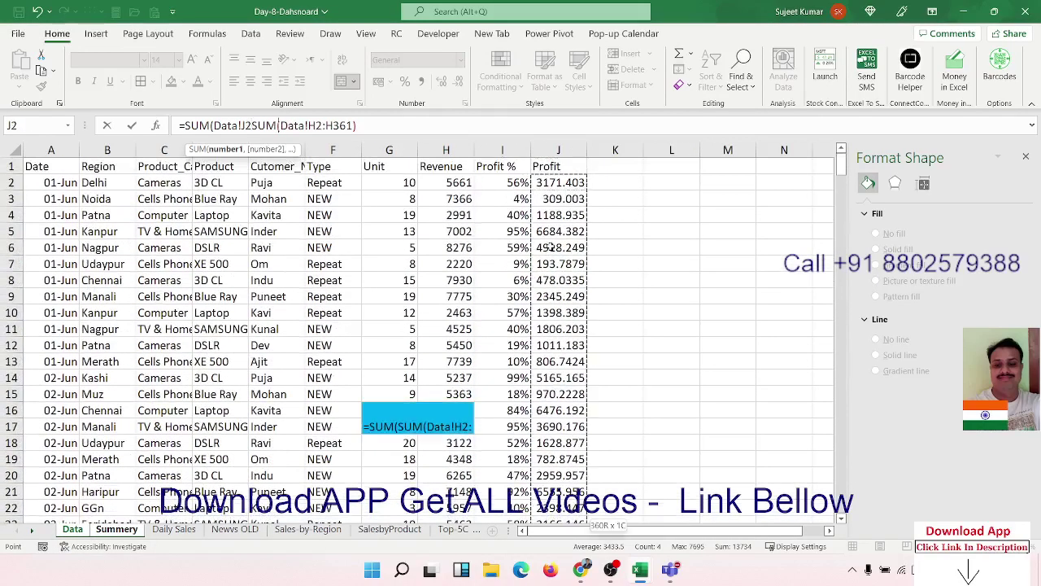
{"action": "key", "text": "ctrl+shift+Down"}
{"action": "type", "text": ")"}
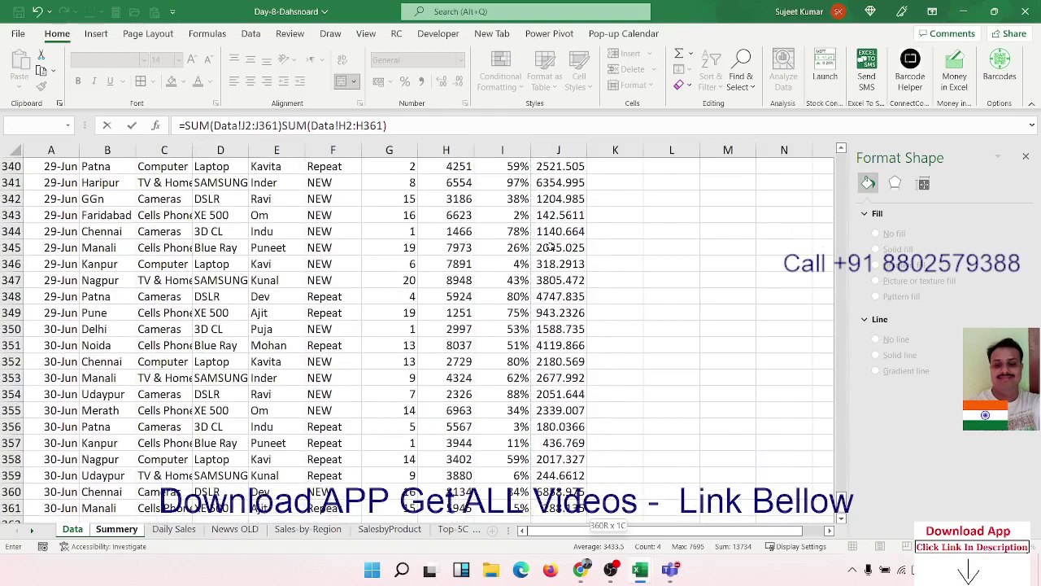
{"action": "type", "text": "/"}
{"action": "key", "text": "Return"}
{"action": "key", "text": "Up"}
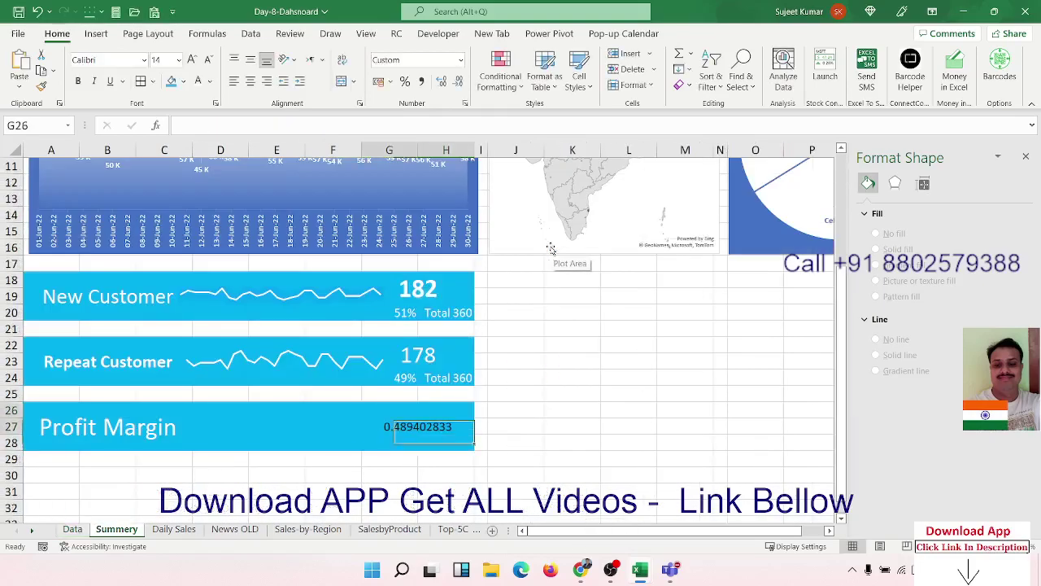
{"action": "left_click", "coordinate": [404, 81]}
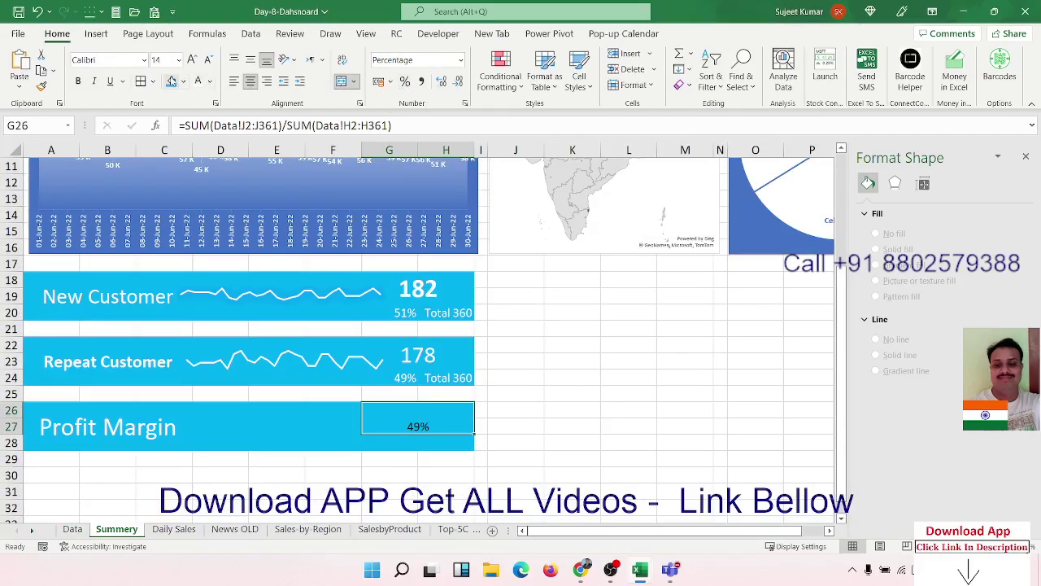
Step: Enlarge the 49% margin value to size 26 and color it white
{"action": "left_click", "coordinate": [190, 62]}
{"action": "left_click", "coordinate": [190, 62]}
{"action": "left_click", "coordinate": [189, 62]}
{"action": "left_click", "coordinate": [190, 61]}
{"action": "left_click", "coordinate": [190, 62]}
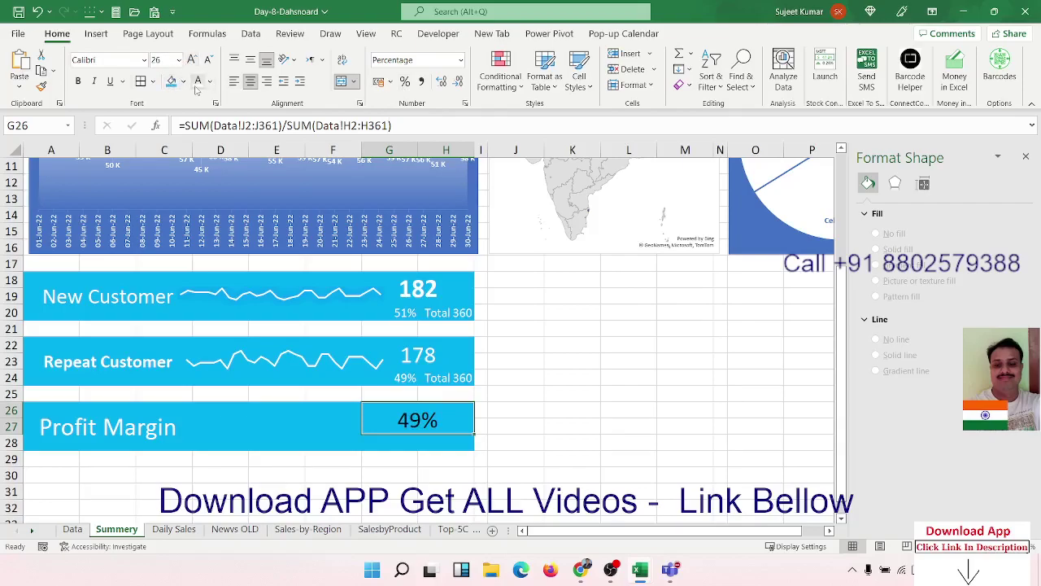
{"action": "left_click", "coordinate": [197, 83]}
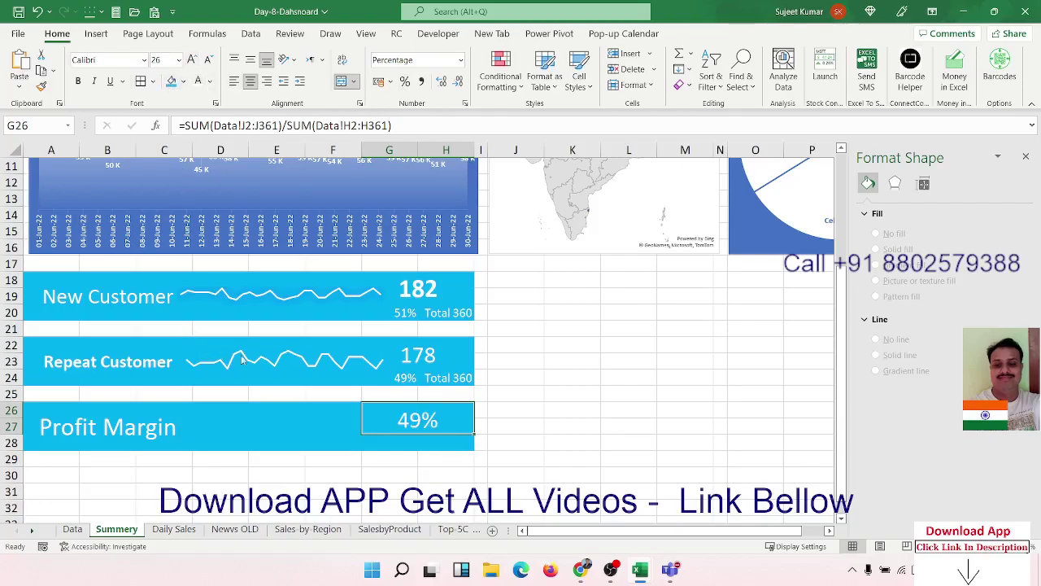
{"action": "left_click", "coordinate": [230, 427]}
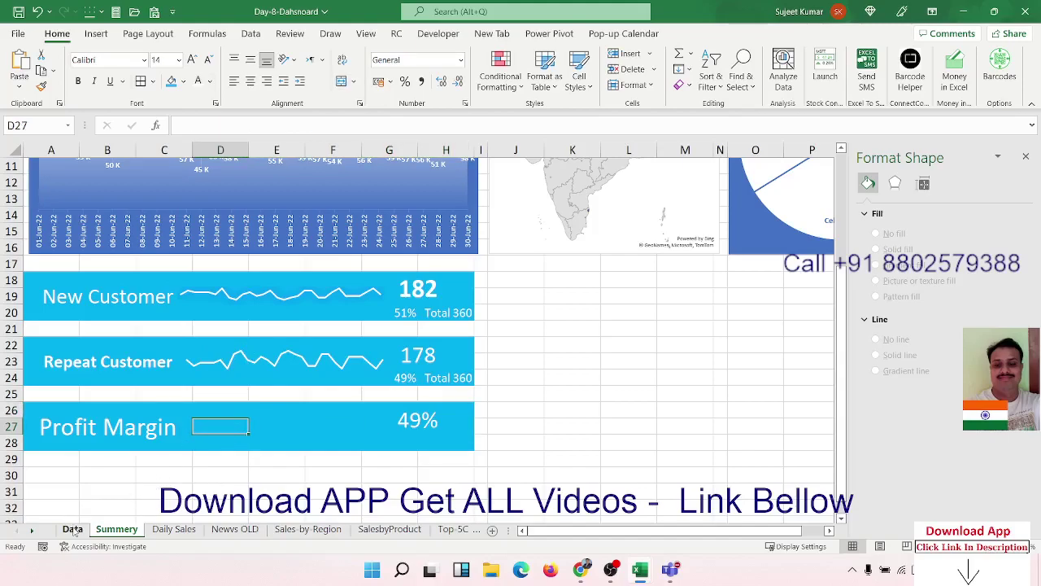
Step: On Daily Sales, insert a 2-D line chart below the sales chart
{"action": "left_click", "coordinate": [167, 528]}
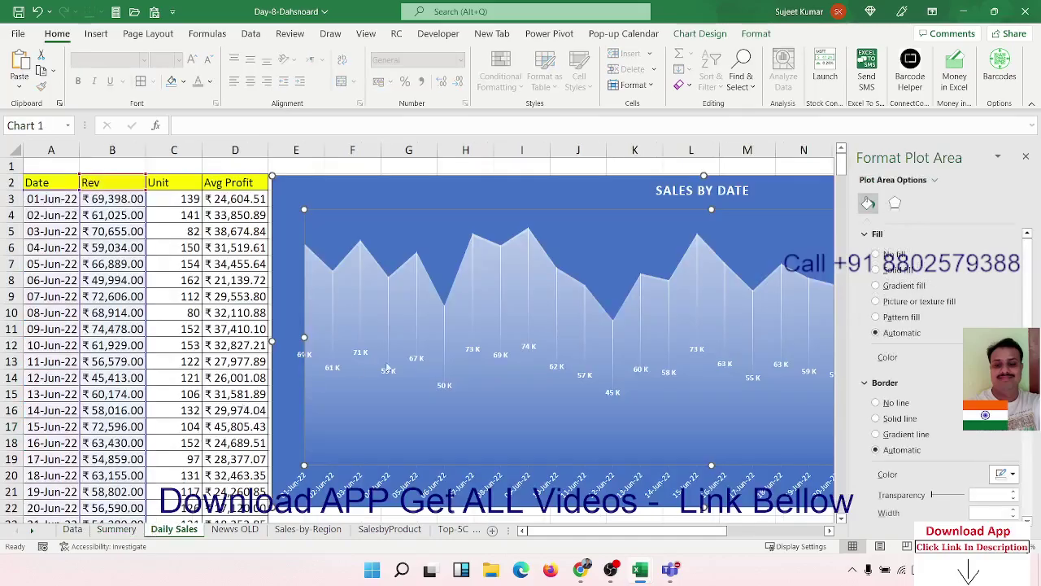
{"action": "left_click", "coordinate": [1025, 157]}
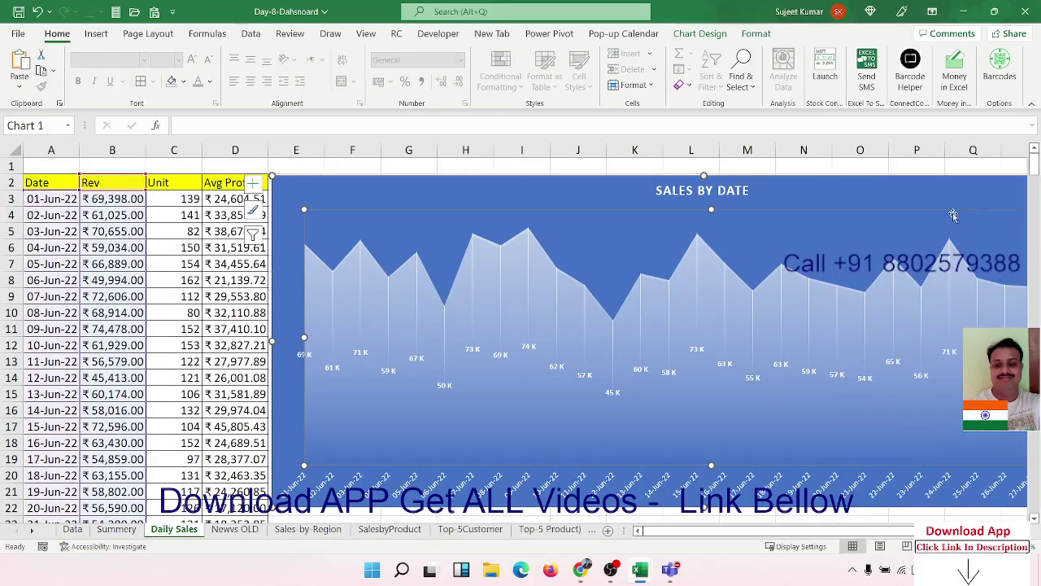
{"action": "scroll", "coordinate": [374, 407], "scroll_direction": "down", "scroll_amount": 3}
{"action": "scroll", "coordinate": [340, 444], "scroll_direction": "up", "scroll_amount": 1}
{"action": "scroll", "coordinate": [340, 439], "scroll_direction": "down", "scroll_amount": 2}
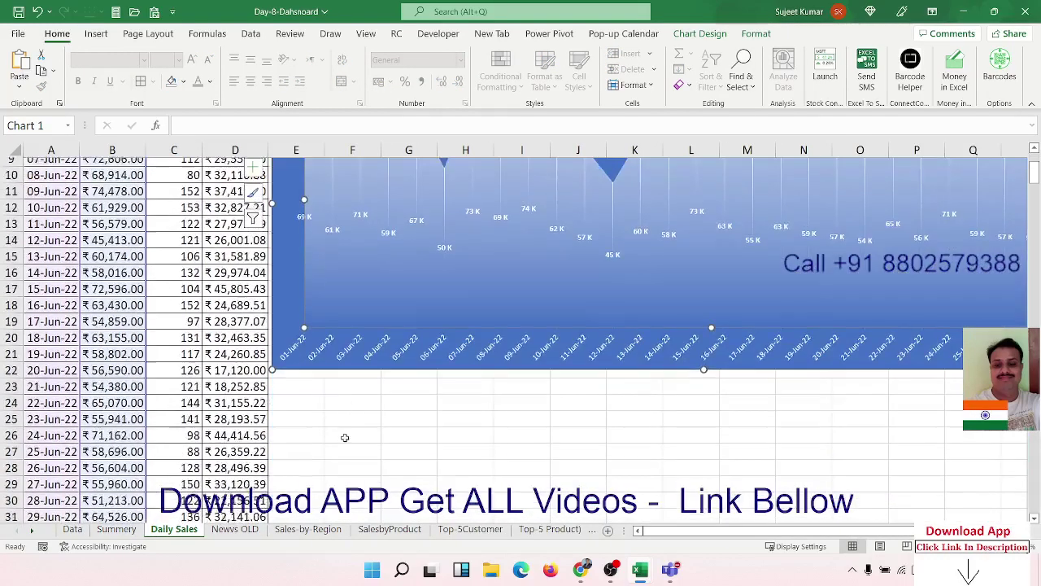
{"action": "left_click", "coordinate": [338, 410]}
{"action": "left_click", "coordinate": [99, 34]}
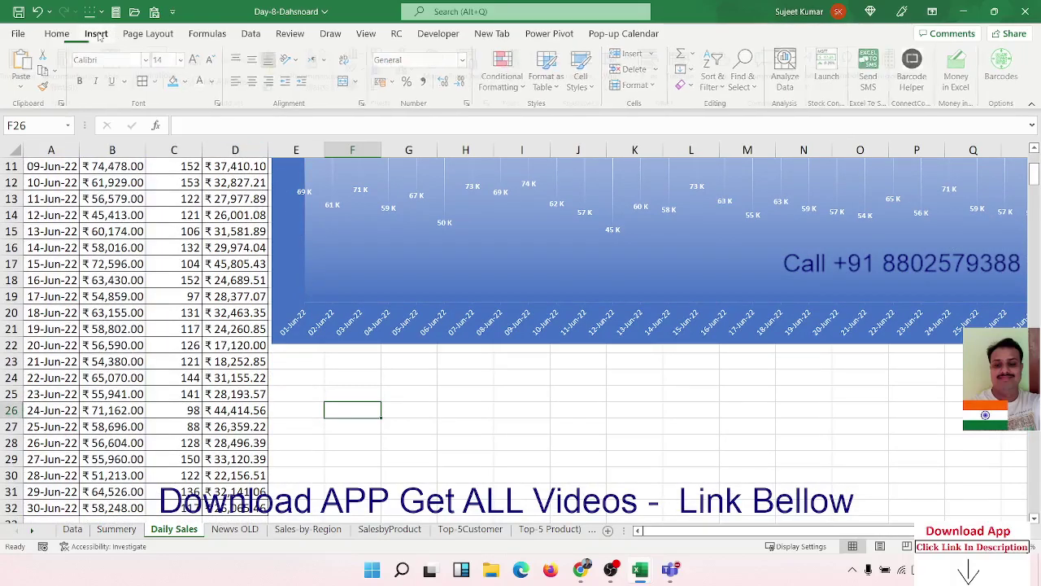
{"action": "left_click", "coordinate": [368, 70]}
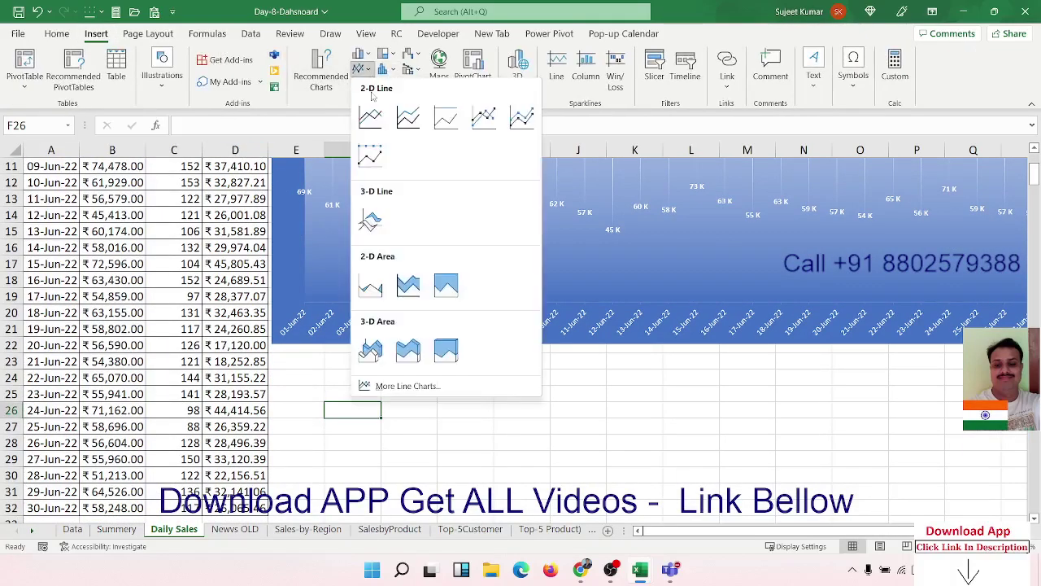
{"action": "left_click", "coordinate": [369, 114]}
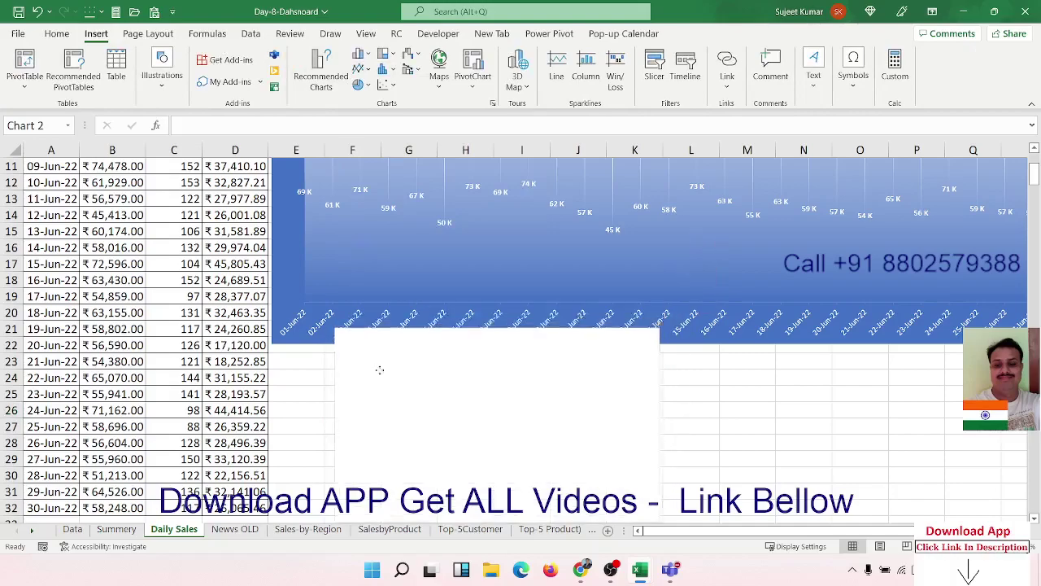
{"action": "left_click_drag", "start_coordinate": [407, 291], "coordinate": [370, 398]}
{"action": "scroll", "coordinate": [369, 340], "scroll_direction": "down", "scroll_amount": 3}
Step: Add an Avg Profit series named from D2 with values D3:D32
{"action": "right_click", "coordinate": [368, 340]}
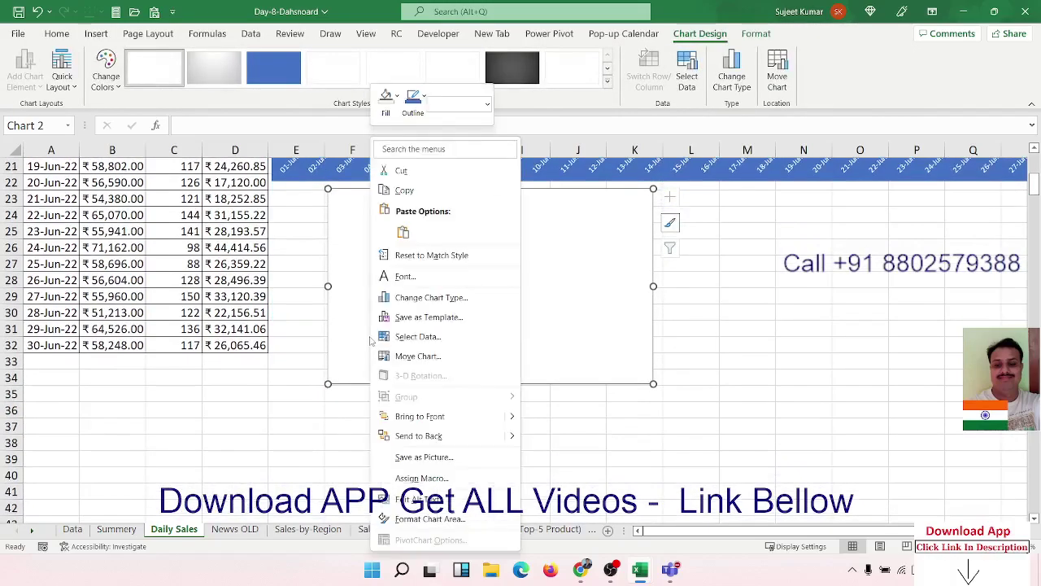
{"action": "left_click", "coordinate": [458, 336]}
{"action": "left_click", "coordinate": [394, 312]}
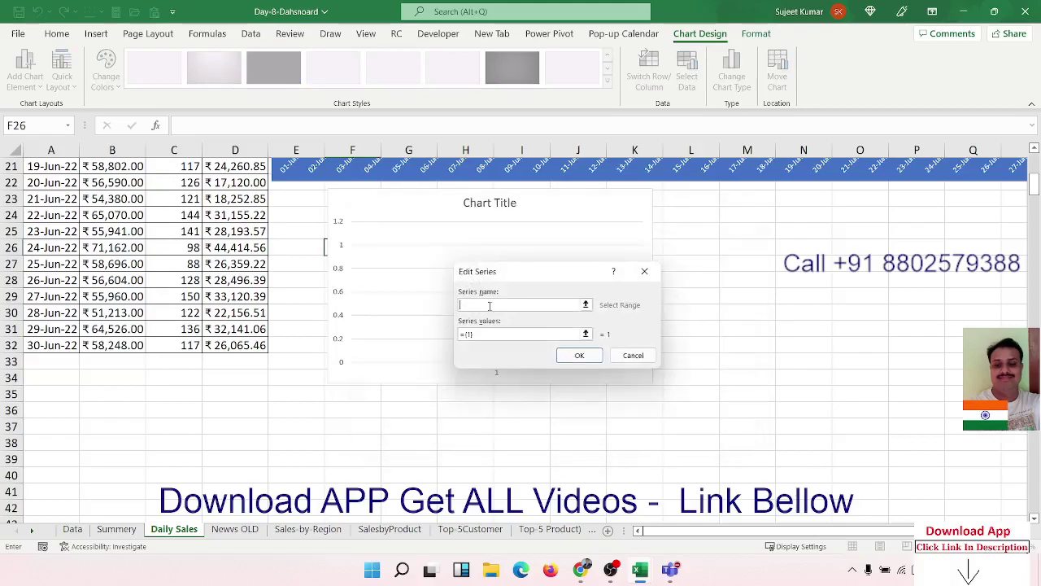
{"action": "scroll", "coordinate": [189, 253], "scroll_direction": "up", "scroll_amount": 7}
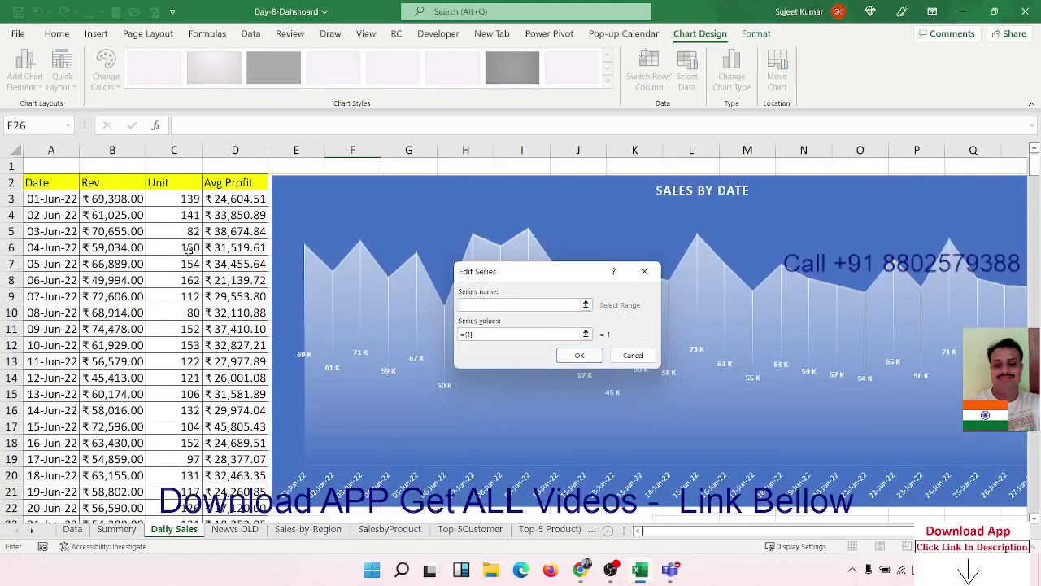
{"action": "left_click", "coordinate": [222, 185]}
{"action": "left_click", "coordinate": [516, 336]}
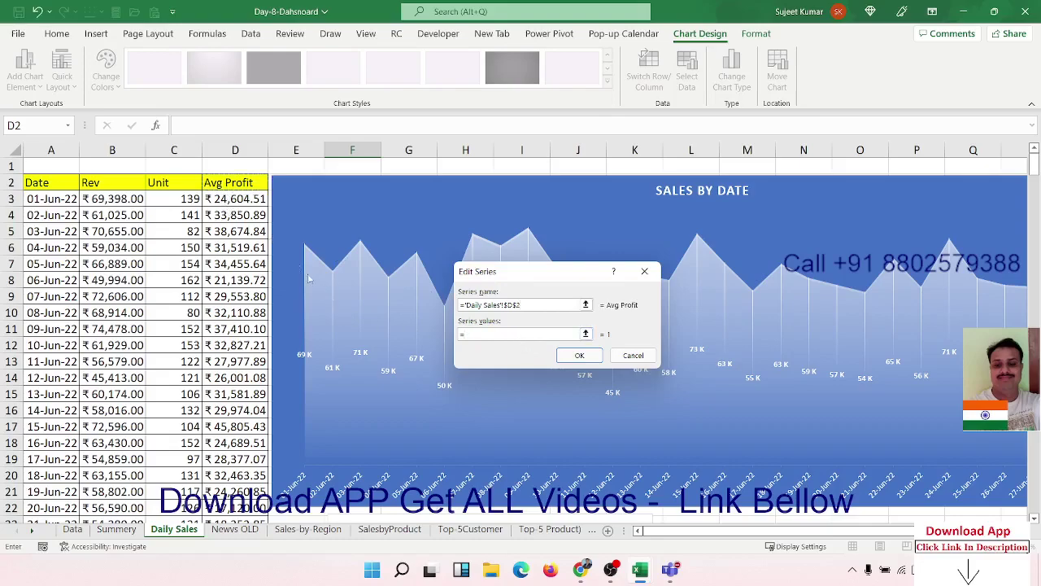
{"action": "left_click", "coordinate": [223, 200]}
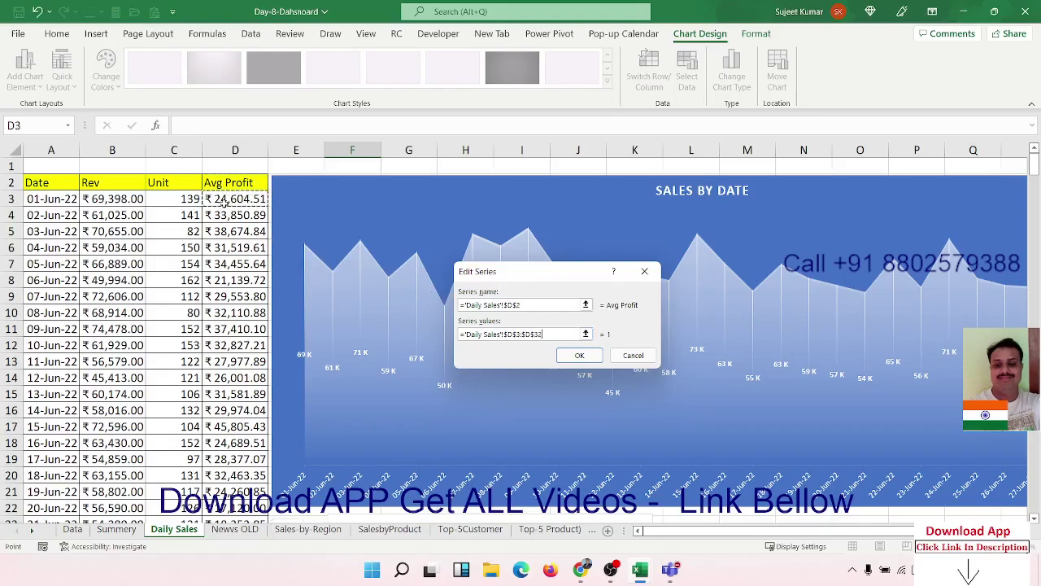
{"action": "key", "text": "ctrl+shift+Down"}
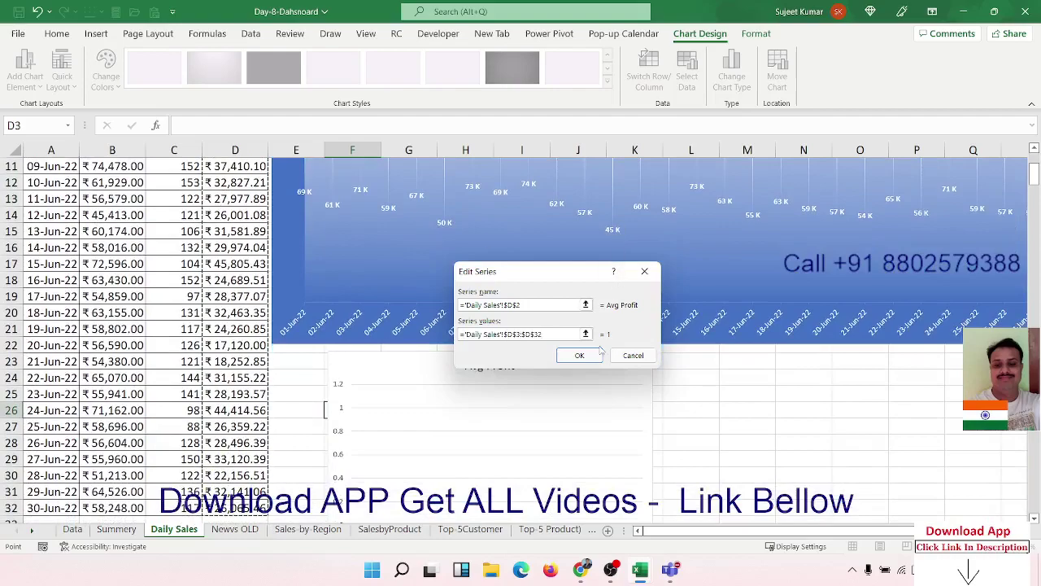
{"action": "left_click", "coordinate": [596, 359]}
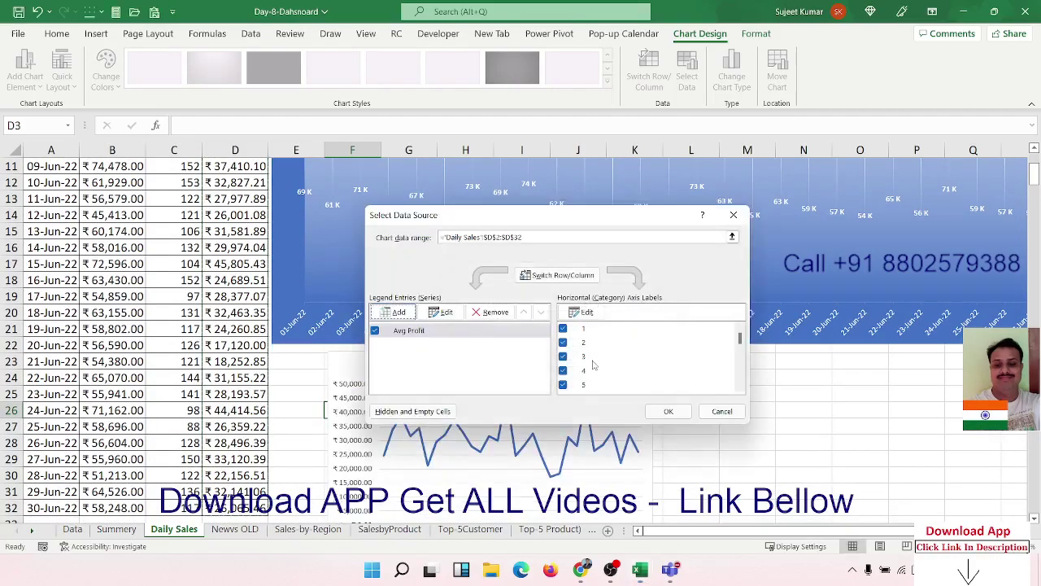
{"action": "left_click", "coordinate": [669, 412]}
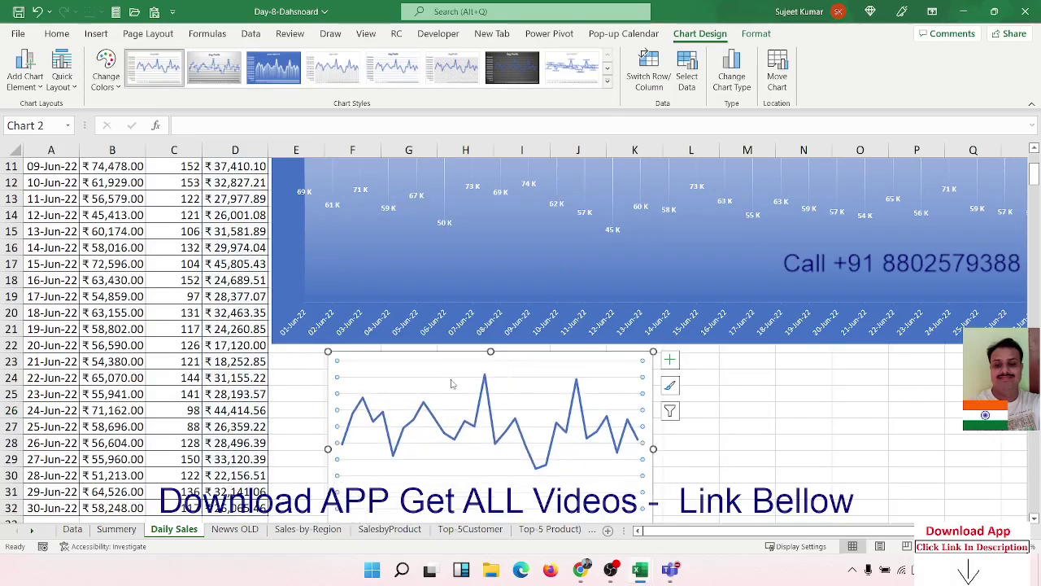
Step: Delete the line chart's horizontal axis labels and select the whole chart
{"action": "scroll", "coordinate": [536, 446], "scroll_direction": "down", "scroll_amount": 3}
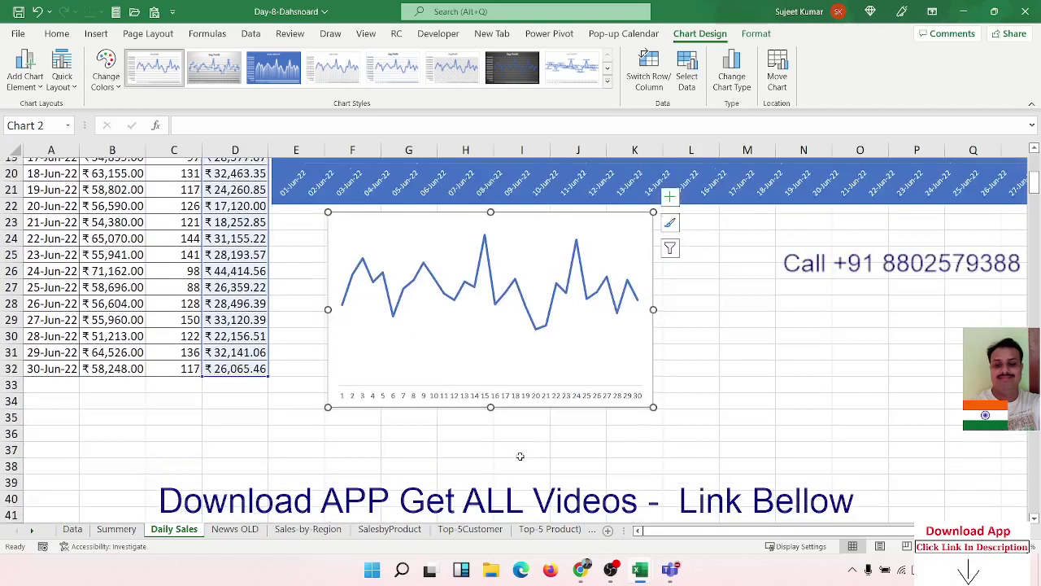
{"action": "key", "text": "Delete"}
{"action": "left_click", "coordinate": [514, 362]}
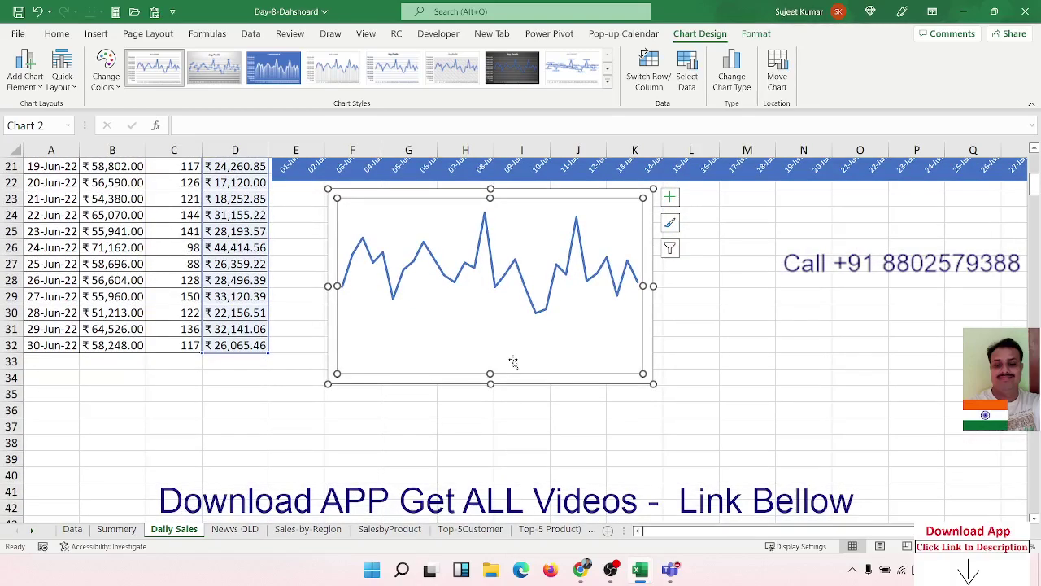
{"action": "left_click", "coordinate": [561, 387]}
Step: Move the line chart from Daily Sales onto the Summery sheet near the KPI cards
{"action": "key", "text": "Delete"}
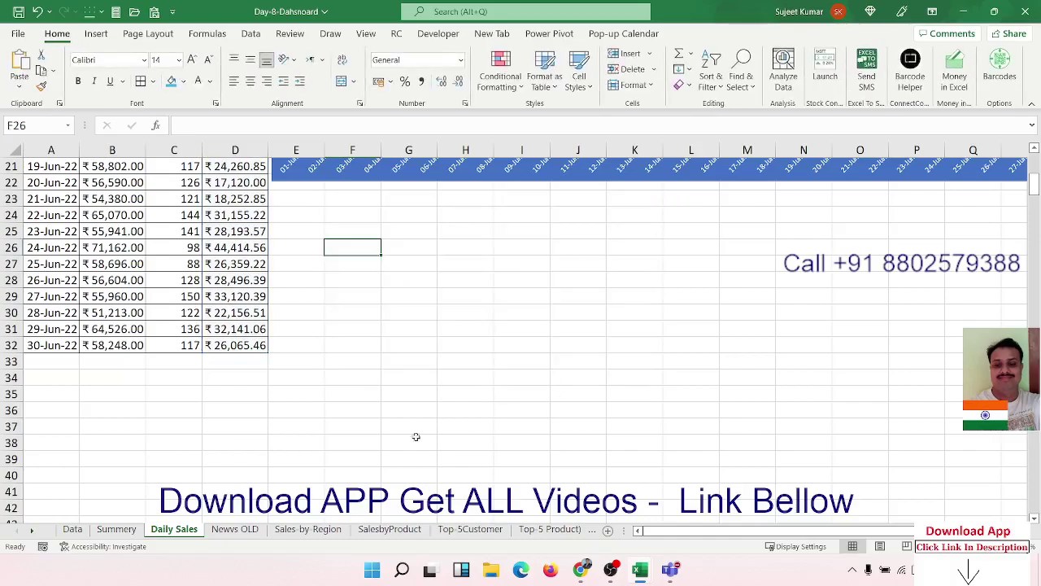
{"action": "left_click", "coordinate": [116, 529]}
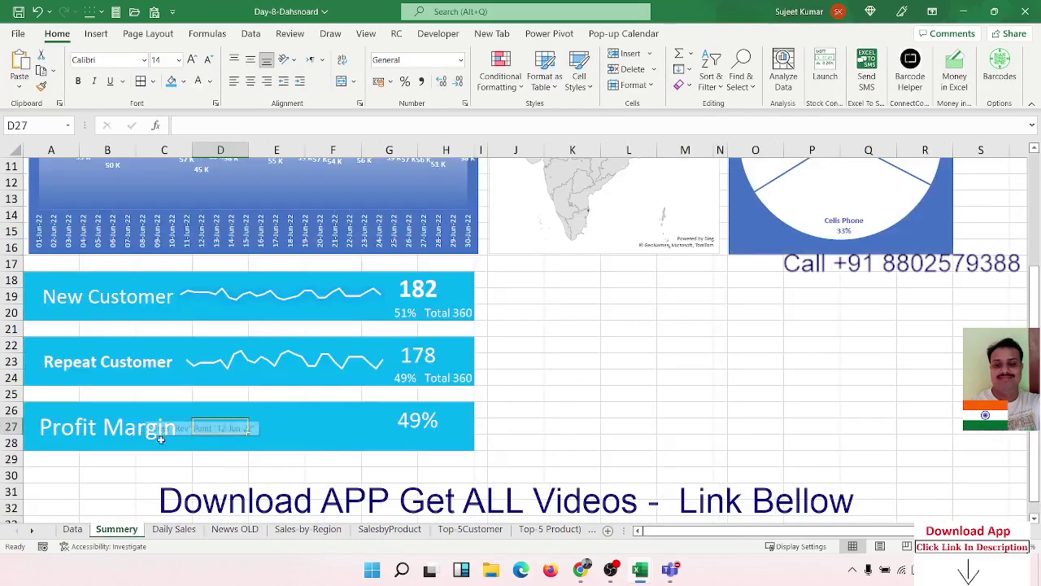
{"action": "left_click", "coordinate": [684, 378]}
{"action": "key", "text": "ctrl+v"}
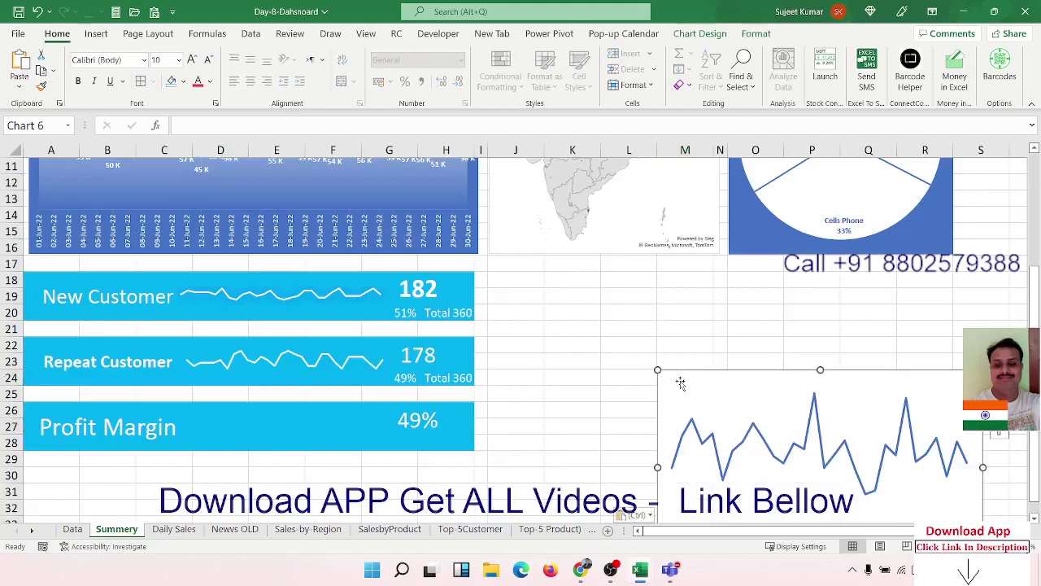
{"action": "left_click", "coordinate": [650, 392]}
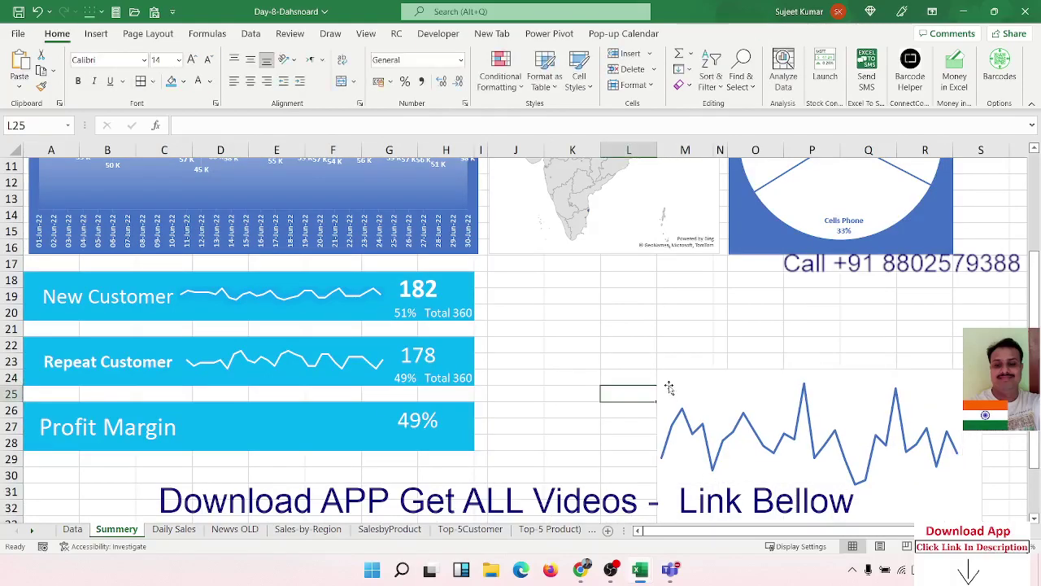
{"action": "left_click", "coordinate": [653, 374]}
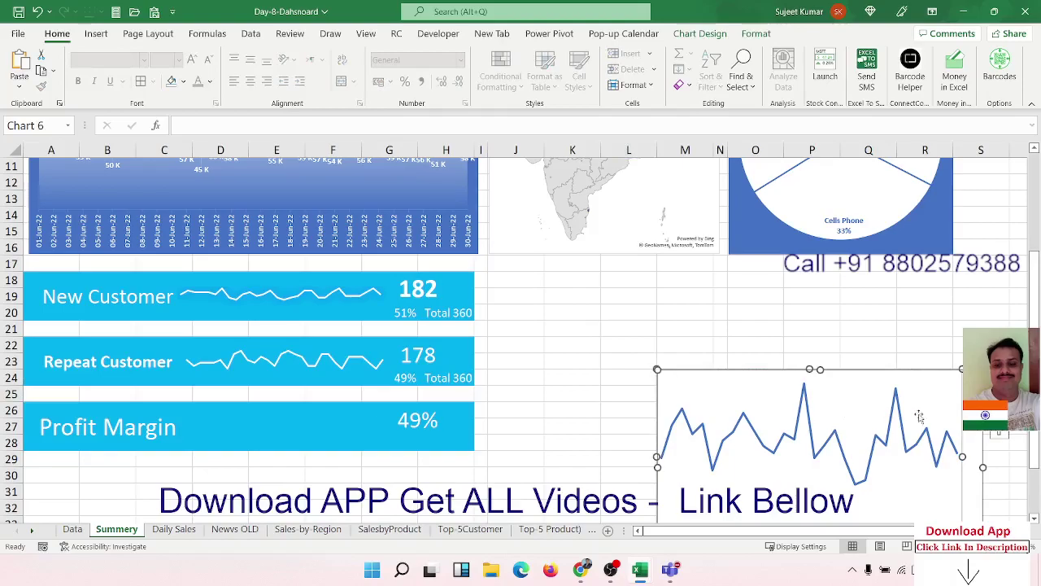
{"action": "left_click", "coordinate": [968, 407]}
{"action": "left_click_drag", "start_coordinate": [982, 488], "coordinate": [836, 406]}
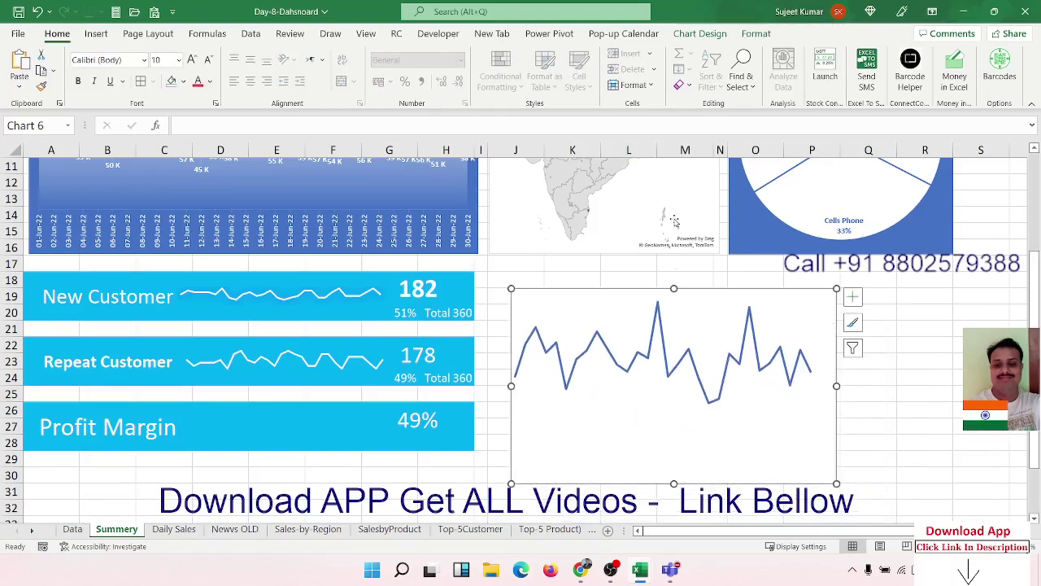
Step: Give the chart area no border and no background fill
{"action": "right_click", "coordinate": [781, 427]}
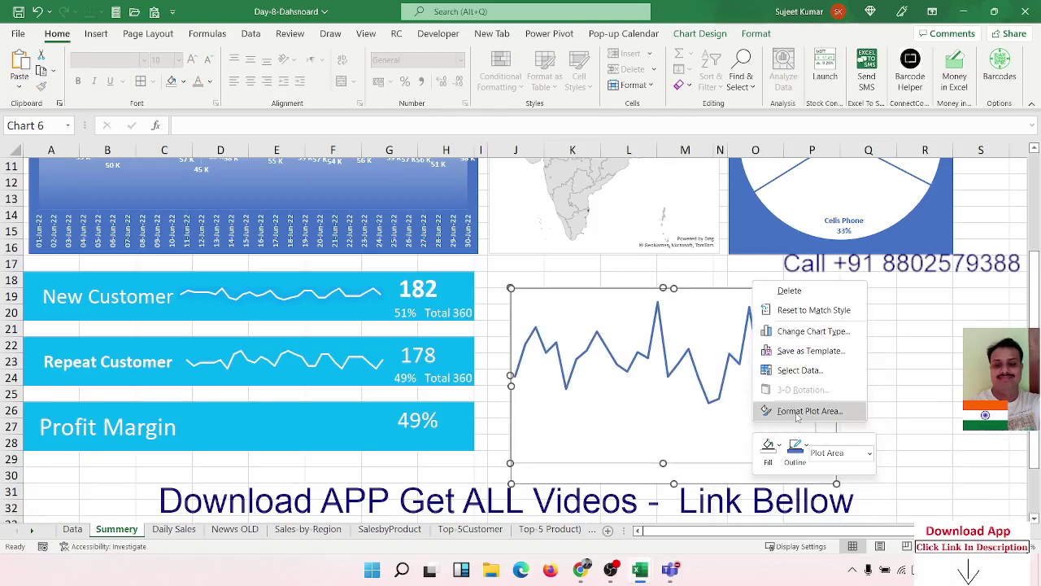
{"action": "left_click", "coordinate": [798, 411]}
{"action": "left_click", "coordinate": [651, 476]}
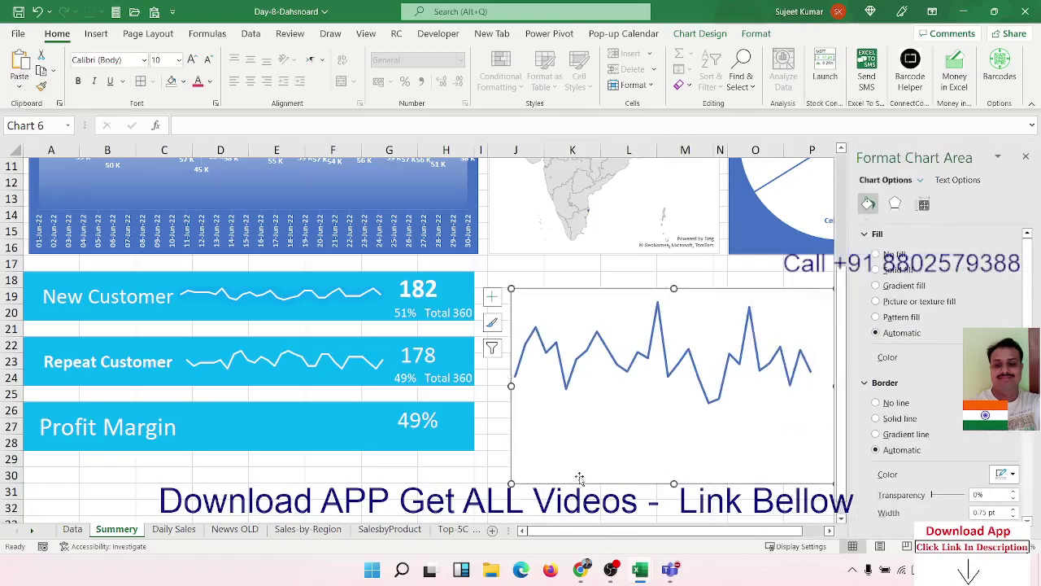
{"action": "left_click", "coordinate": [898, 403]}
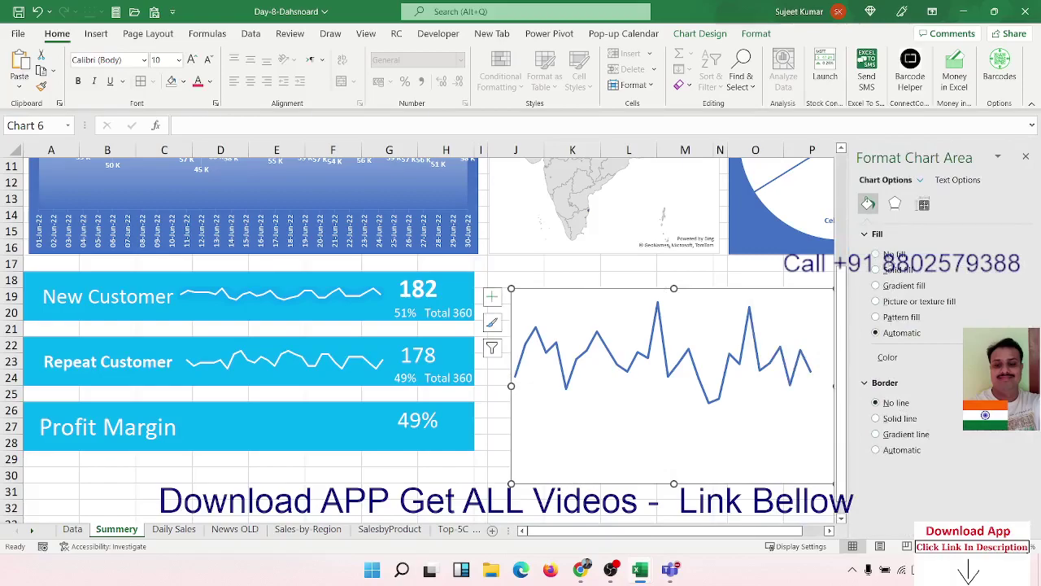
{"action": "left_click", "coordinate": [885, 255]}
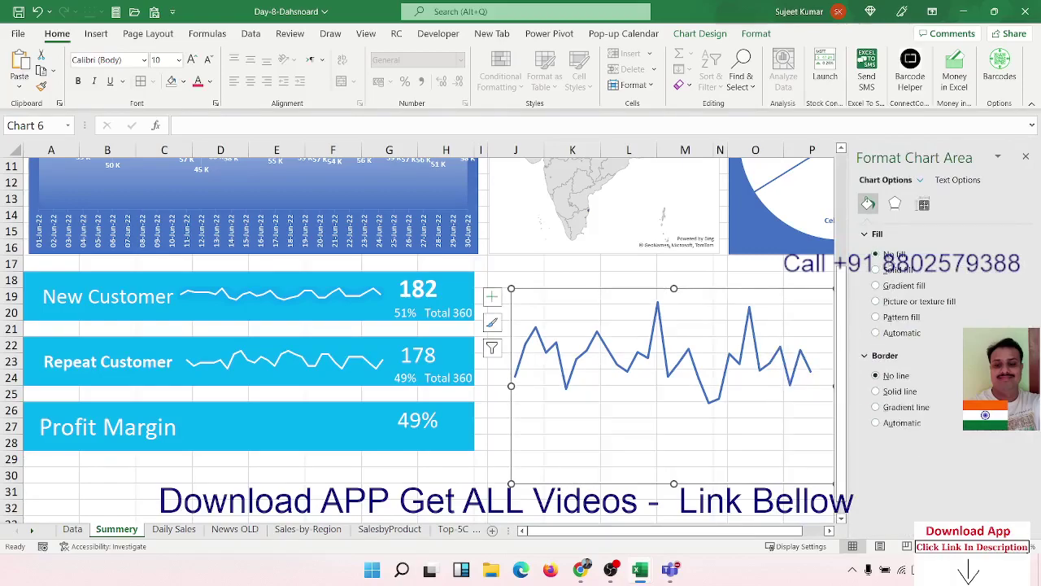
Step: Make the chart's data line white and place the chart over the customer cards
{"action": "left_click", "coordinate": [747, 334]}
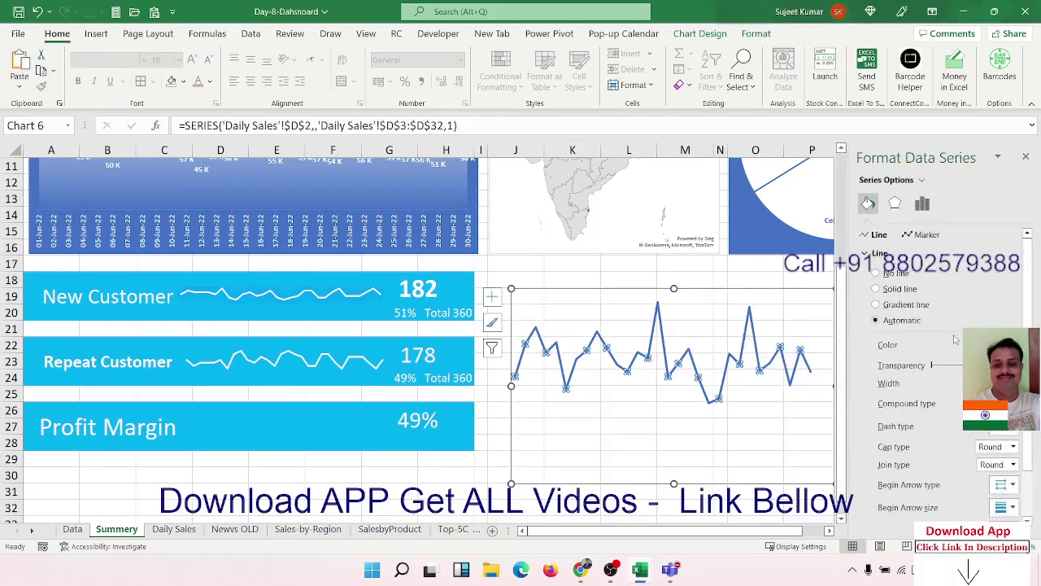
{"action": "left_click", "coordinate": [1002, 345]}
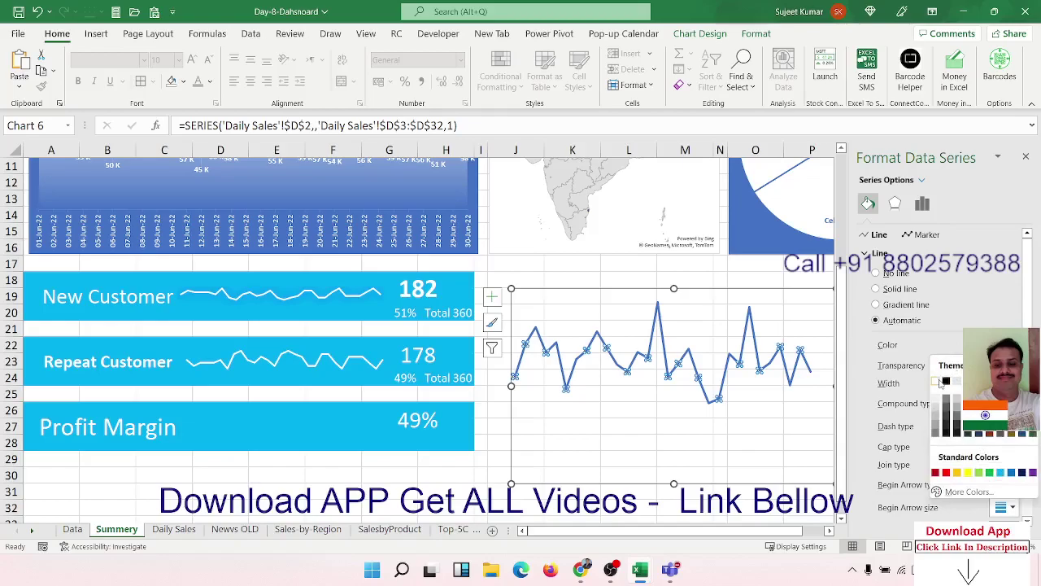
{"action": "left_click", "coordinate": [946, 380]}
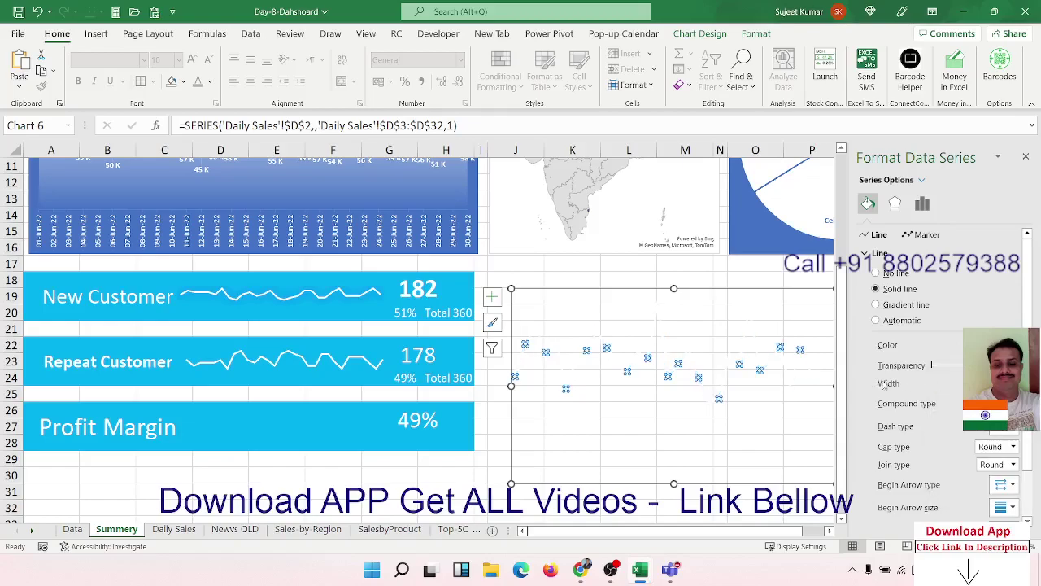
{"action": "left_click", "coordinate": [611, 290]}
{"action": "left_click_drag", "start_coordinate": [611, 289], "coordinate": [284, 353]}
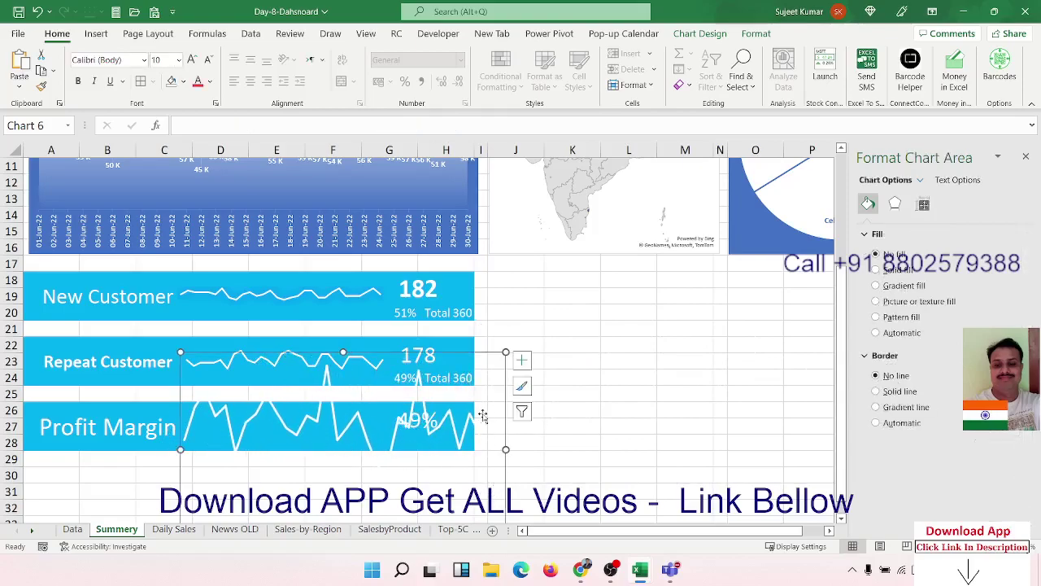
Step: Resize the line chart to fit rows 26–28 inside the Profit Margin card beside 49%
{"action": "scroll", "coordinate": [494, 418], "scroll_direction": "down", "scroll_amount": 3}
{"action": "left_click_drag", "start_coordinate": [506, 384], "coordinate": [483, 291]}
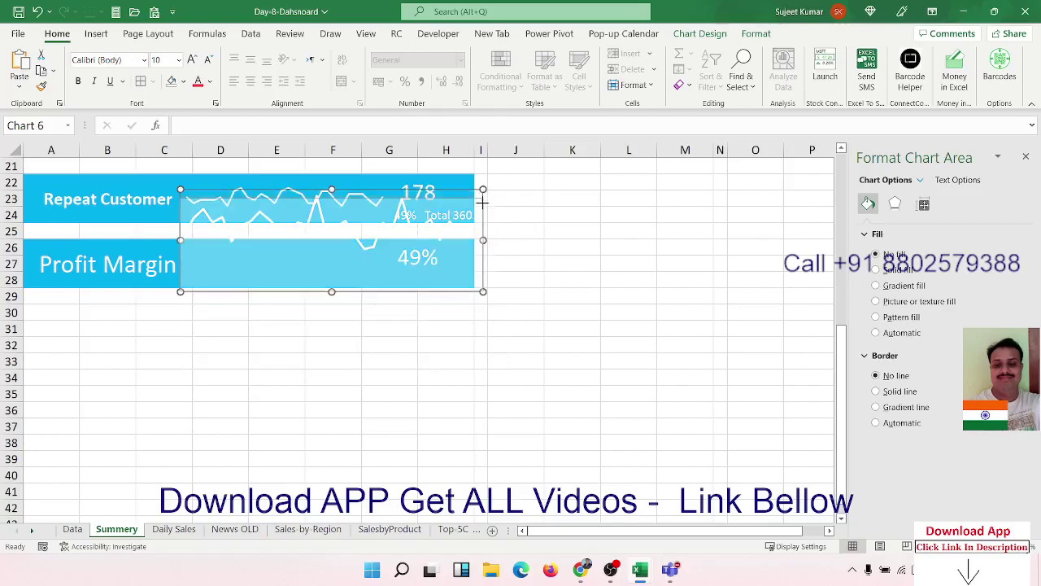
{"action": "mouse_move", "coordinate": [483, 189]}
{"action": "left_mouse_down"}
{"action": "mouse_move", "coordinate": [482, 241]}
{"action": "mouse_move", "coordinate": [402, 235]}
{"action": "left_mouse_up"}
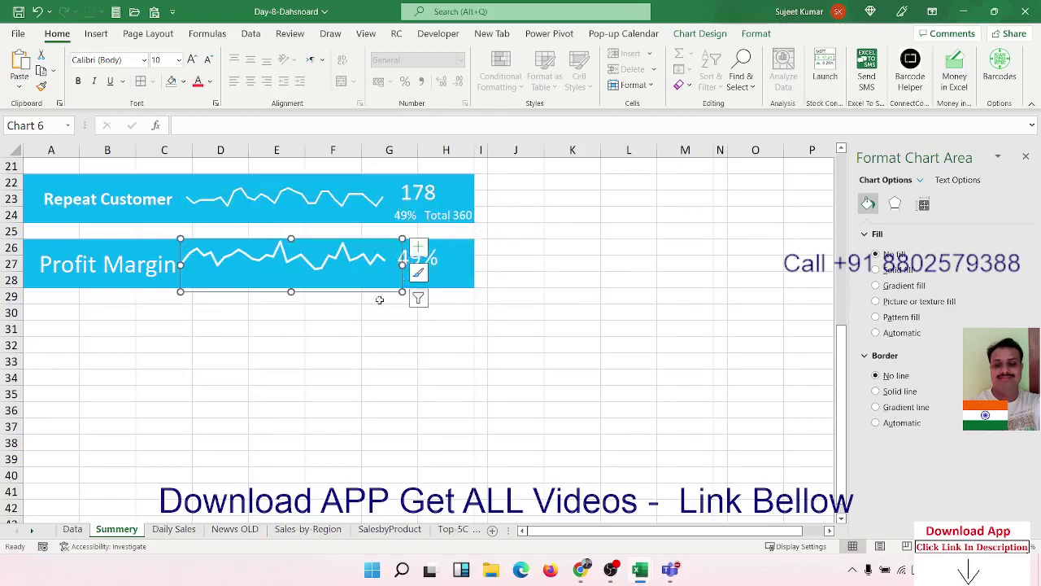
{"action": "left_click", "coordinate": [351, 327]}
{"action": "left_click", "coordinate": [720, 345]}
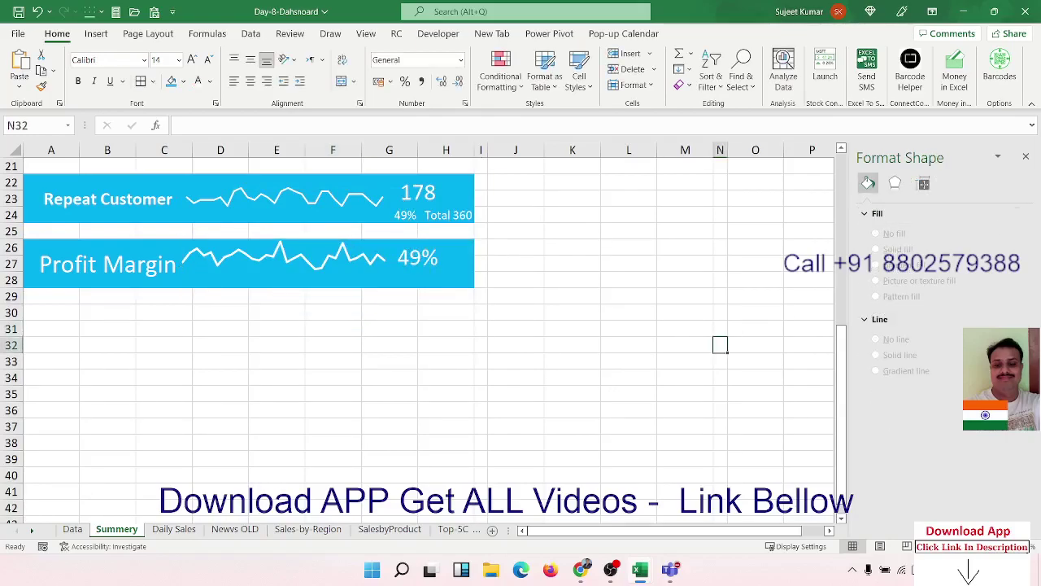
Step: Enter the labels Total and Target in J18 and J19
{"action": "left_click", "coordinate": [1025, 157]}
{"action": "scroll", "coordinate": [853, 194], "scroll_direction": "up", "scroll_amount": 1}
{"action": "scroll", "coordinate": [853, 193], "scroll_direction": "up", "scroll_amount": 6}
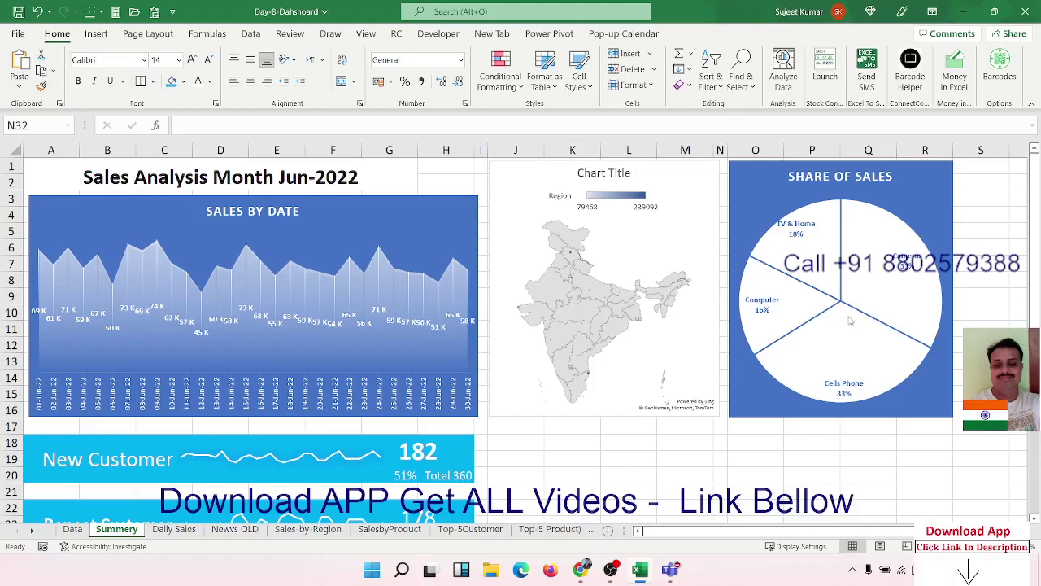
{"action": "left_click", "coordinate": [541, 444]}
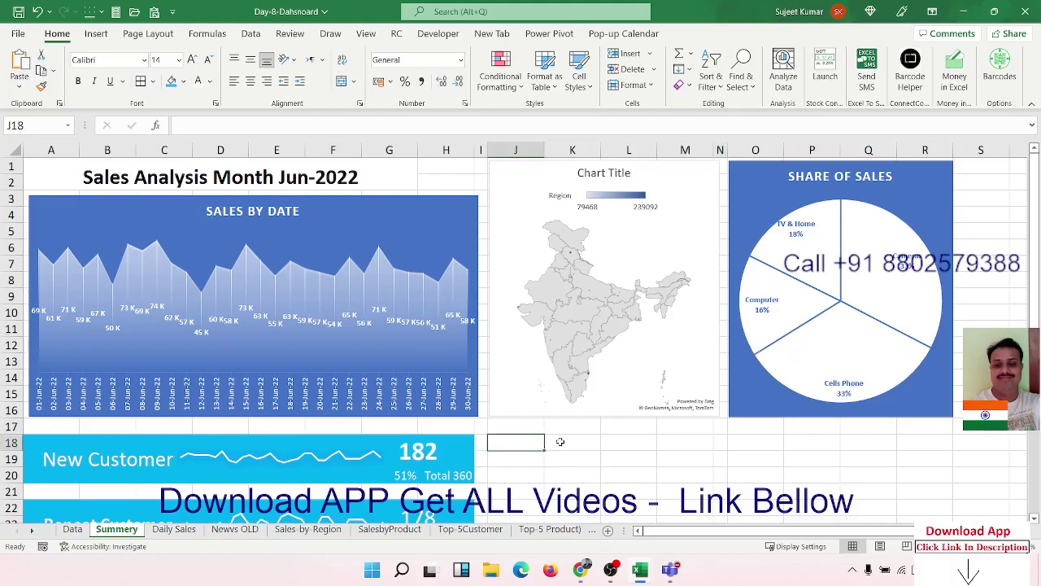
{"action": "type", "text": "Total"}
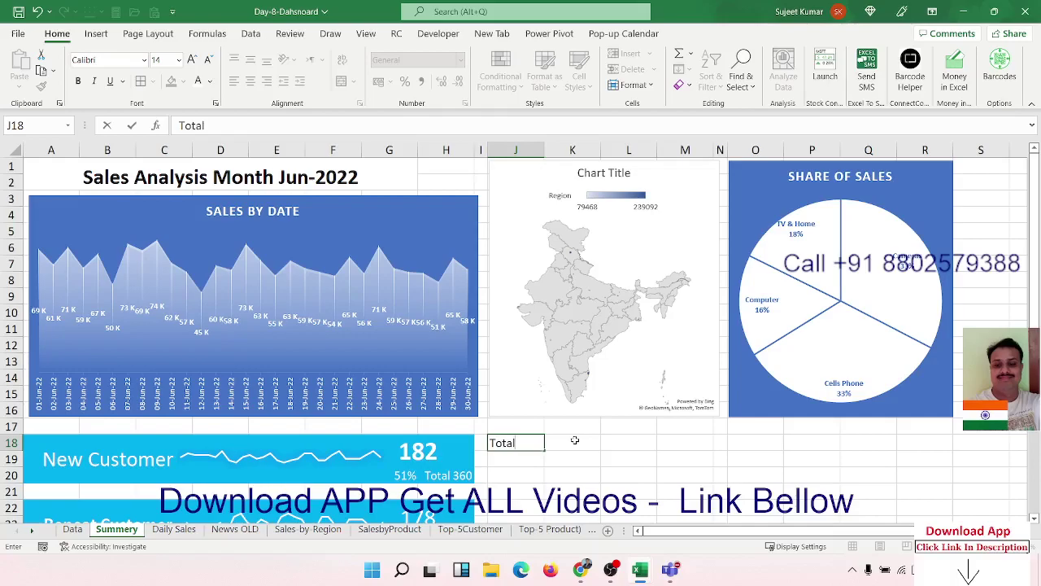
{"action": "key", "text": "Return"}
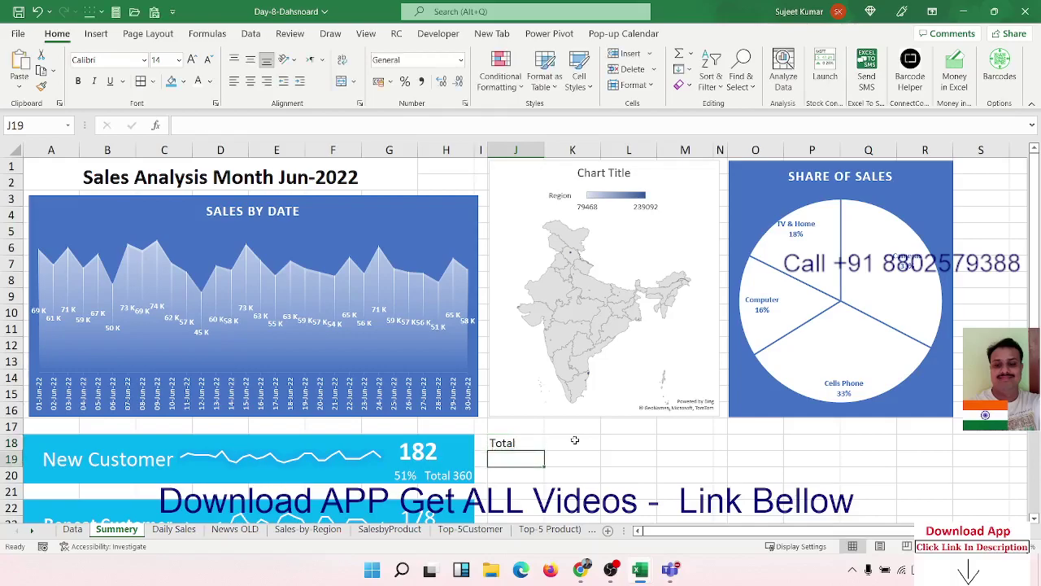
{"action": "type", "text": "Tar"}
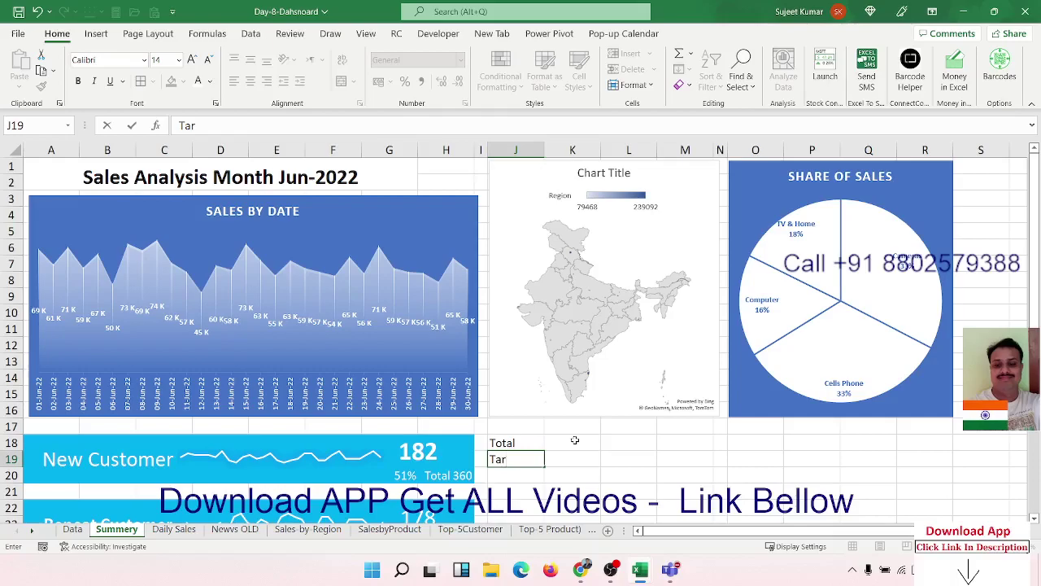
{"action": "type", "text": "get"}
{"action": "key", "text": "Tab"}
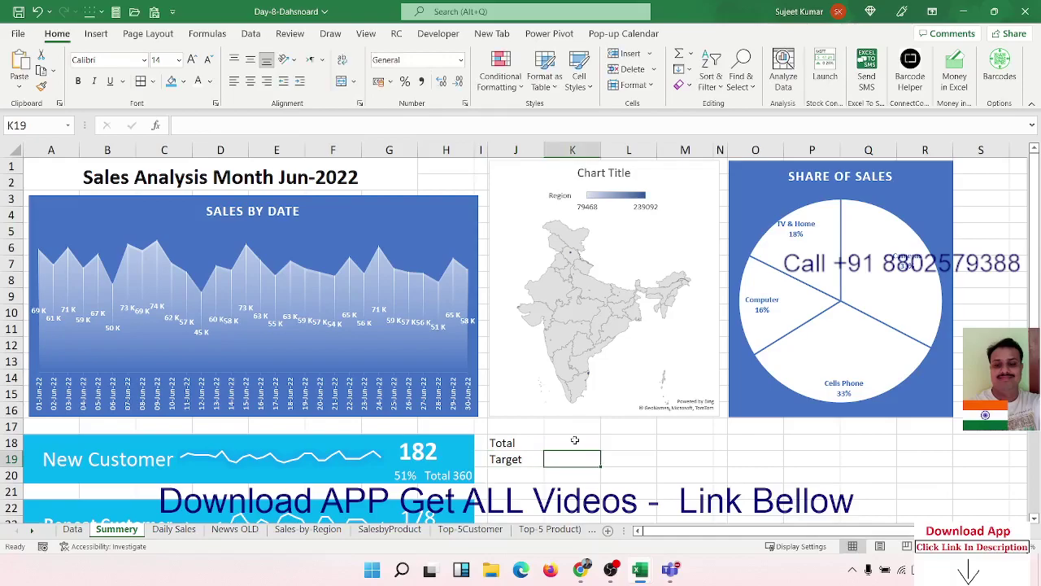
Step: In K18, sum the Data sheet's column G values G2:G361 for the Total
{"action": "left_click", "coordinate": [574, 440]}
{"action": "type", "text": "=sum"}
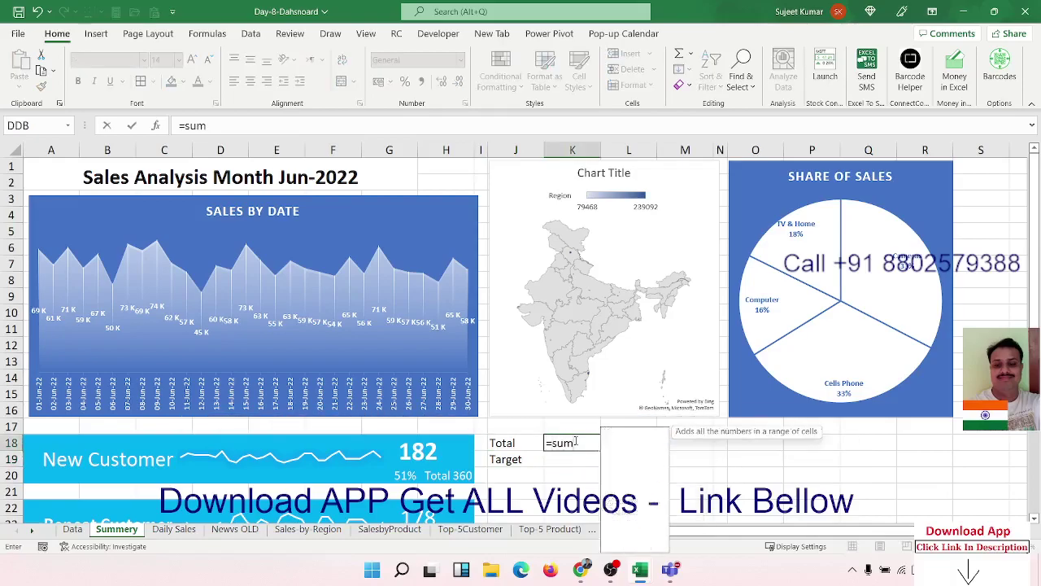
{"action": "key", "text": "Tab"}
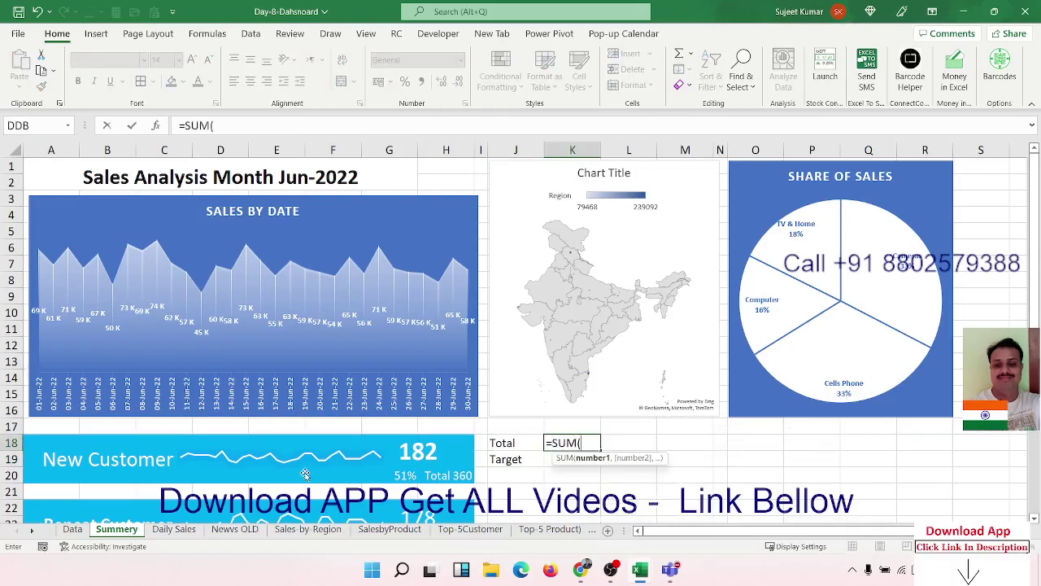
{"action": "left_click", "coordinate": [73, 529]}
{"action": "left_click", "coordinate": [399, 269]}
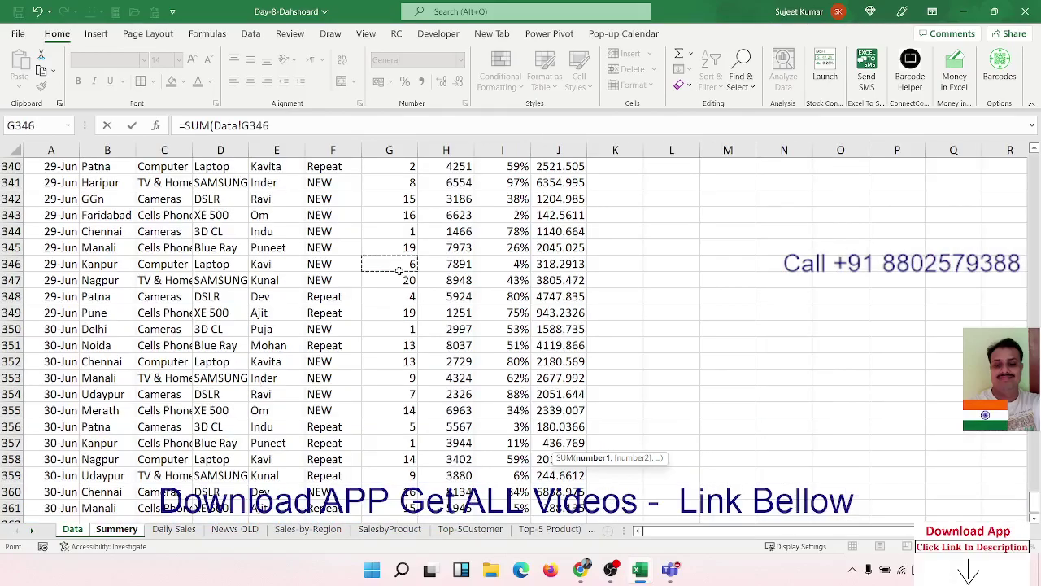
{"action": "key", "text": "ctrl+Up"}
{"action": "key", "text": "Down"}
{"action": "key", "text": "ctrl+shift+Down"}
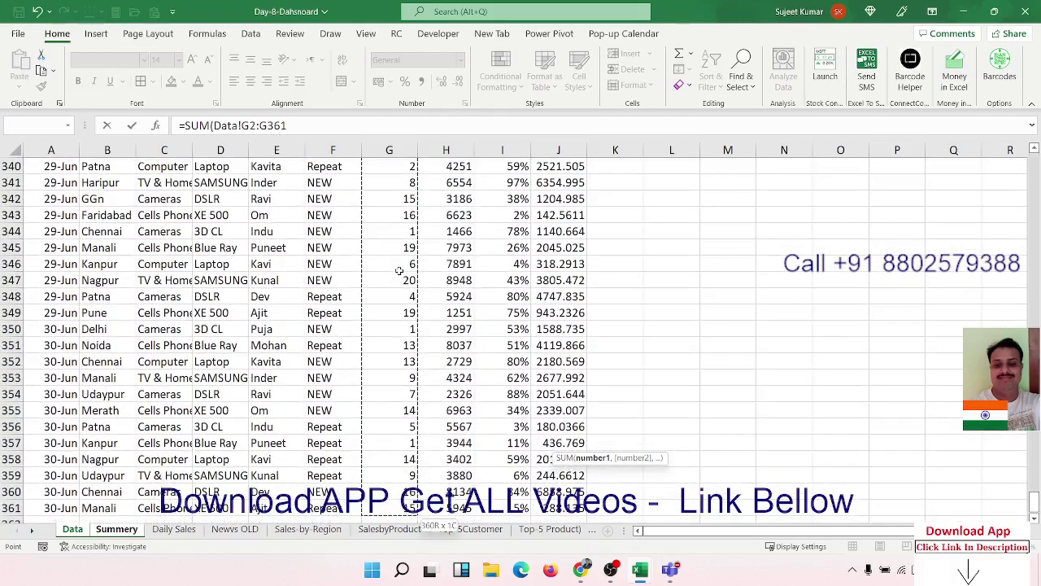
{"action": "key", "text": "Return"}
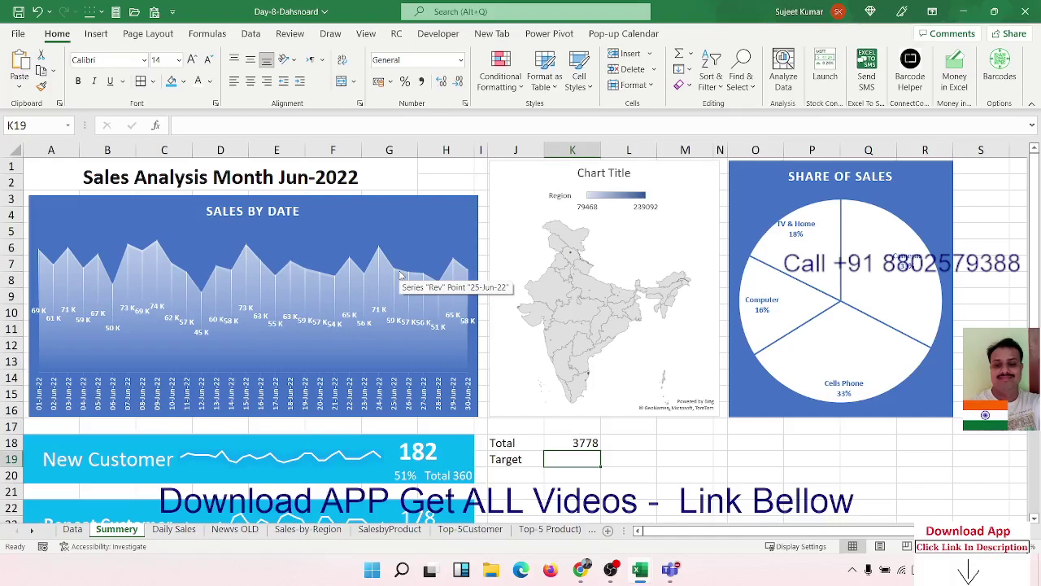
Step: Enter the 18000 target in K19 and =K18/K19 in L19 formatted as a percentage
{"action": "type", "text": "18000"}
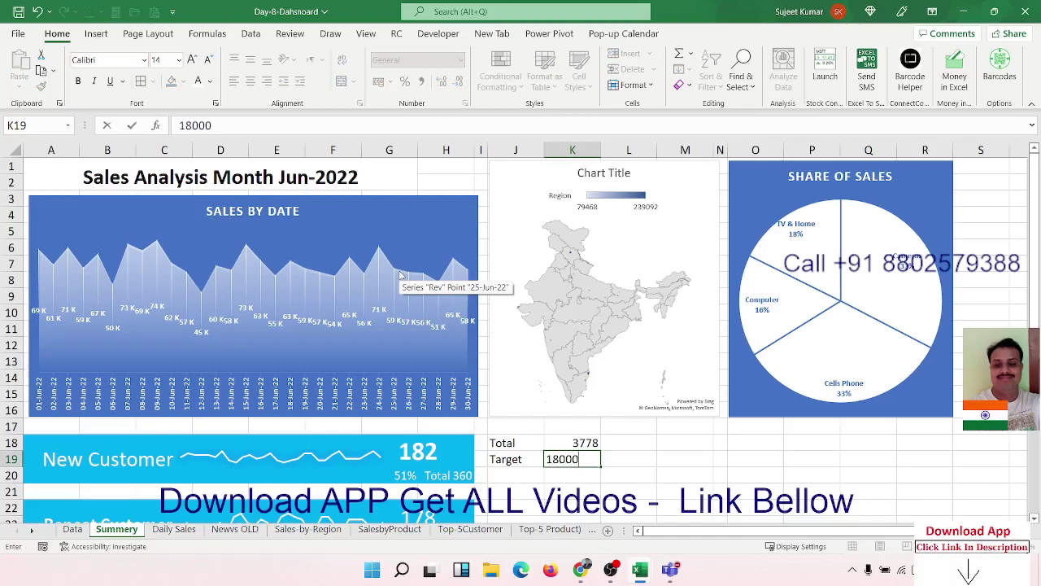
{"action": "key", "text": "Return"}
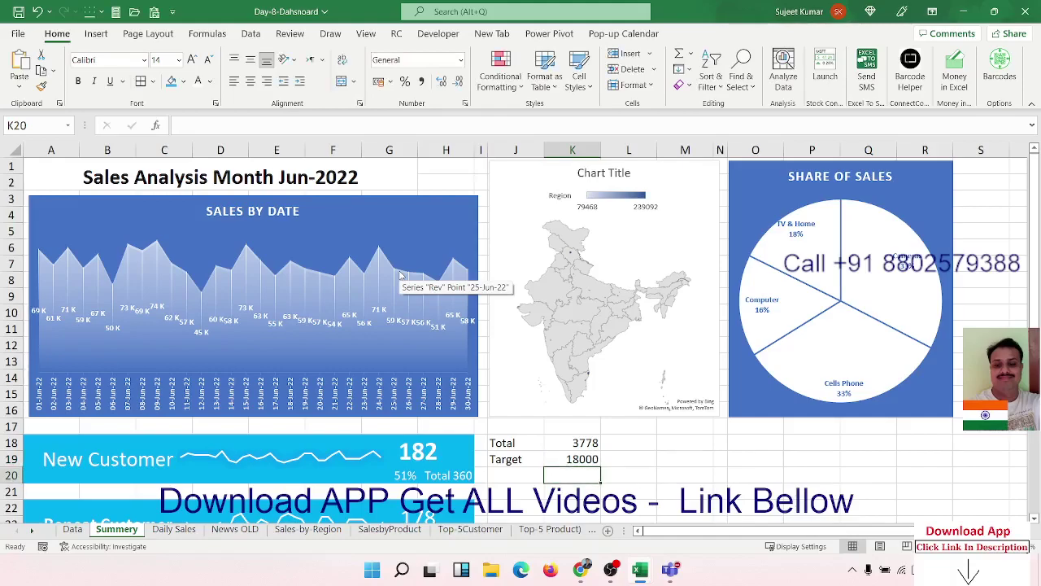
{"action": "key", "text": "Up"}
{"action": "key", "text": "Right"}
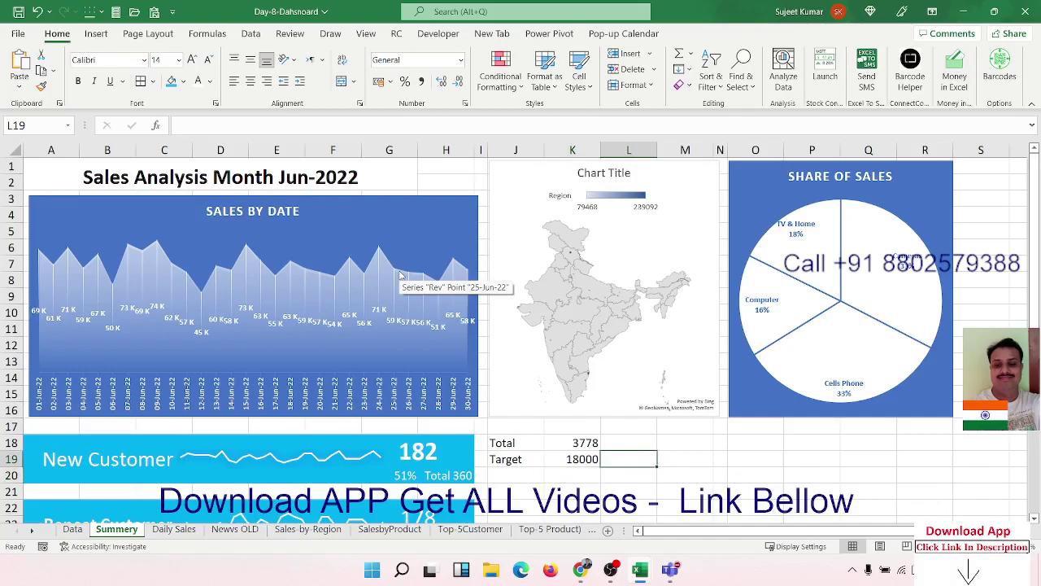
{"action": "type", "text": "="}
{"action": "key", "text": "Up"}
{"action": "key", "text": "Left"}
{"action": "type", "text": "/"}
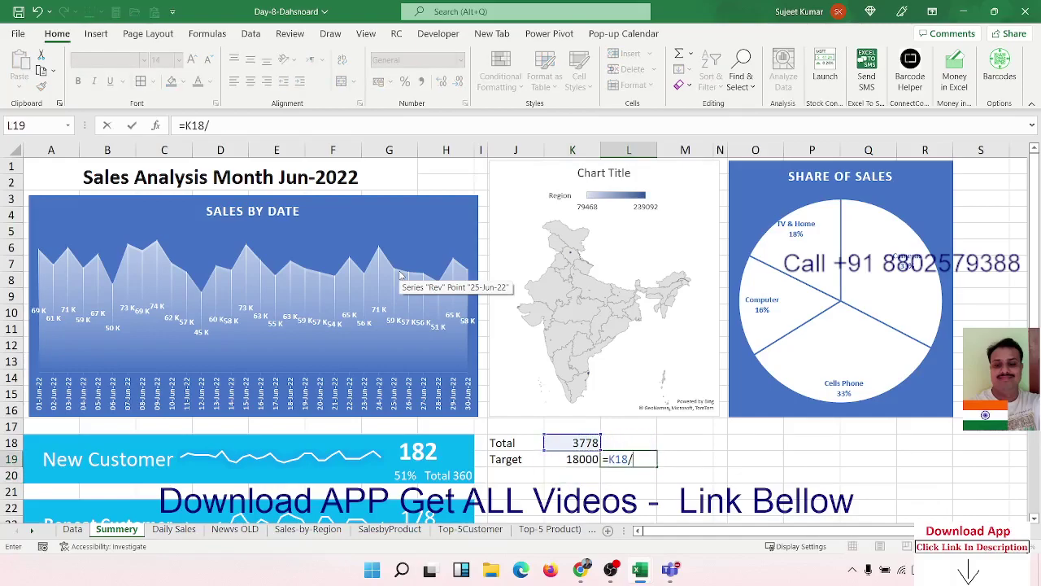
{"action": "key", "text": "Left"}
{"action": "key", "text": "Return"}
{"action": "key", "text": "Up"}
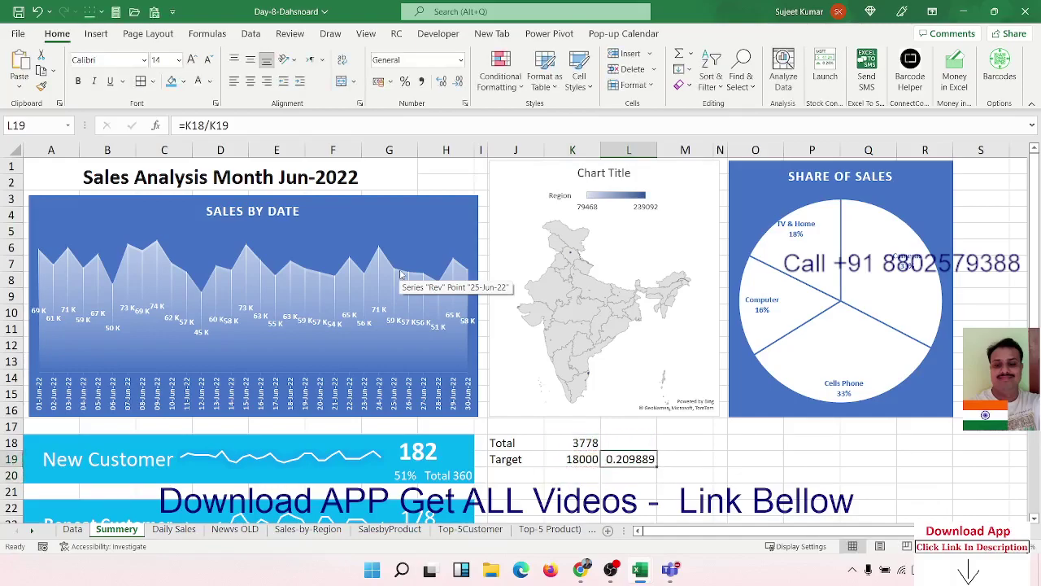
{"action": "left_click", "coordinate": [405, 83]}
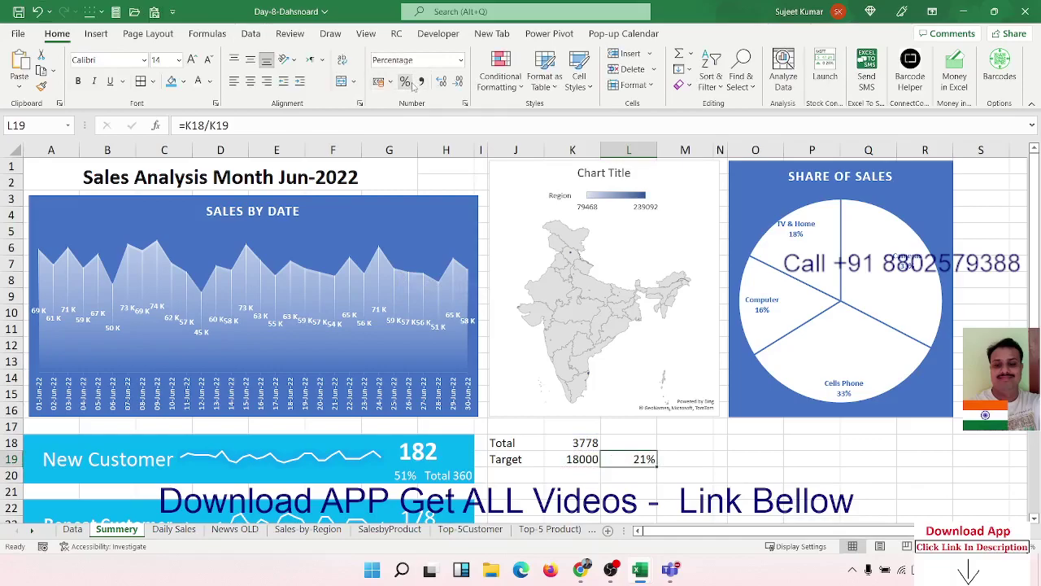
Step: Put =SUM(K18:K19) in K20 and select K18:K20
{"action": "scroll", "coordinate": [483, 420], "scroll_direction": "down", "scroll_amount": 3}
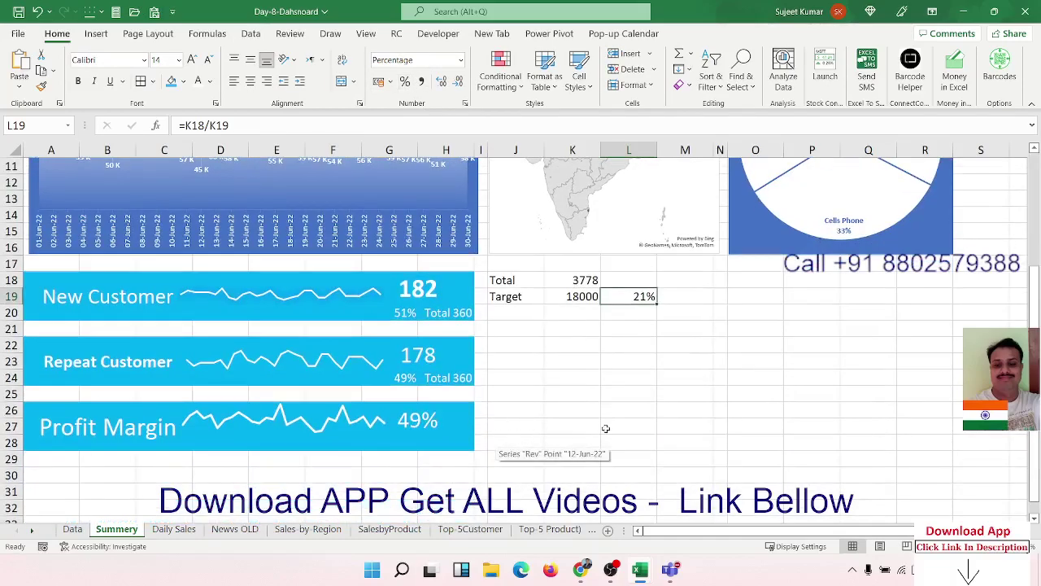
{"action": "left_click", "coordinate": [589, 358]}
{"action": "left_click", "coordinate": [572, 309]}
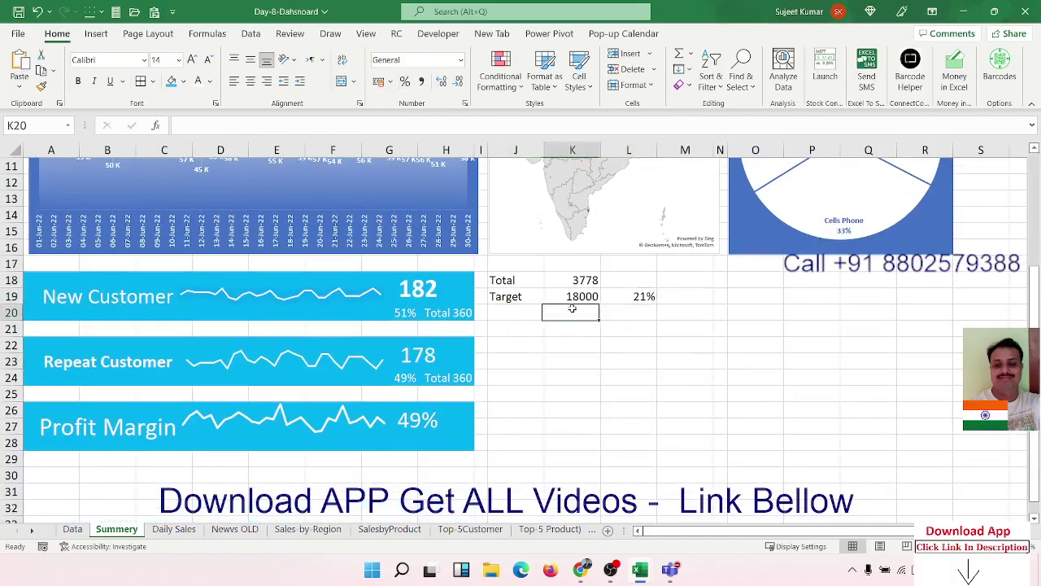
{"action": "type", "text": "=su"}
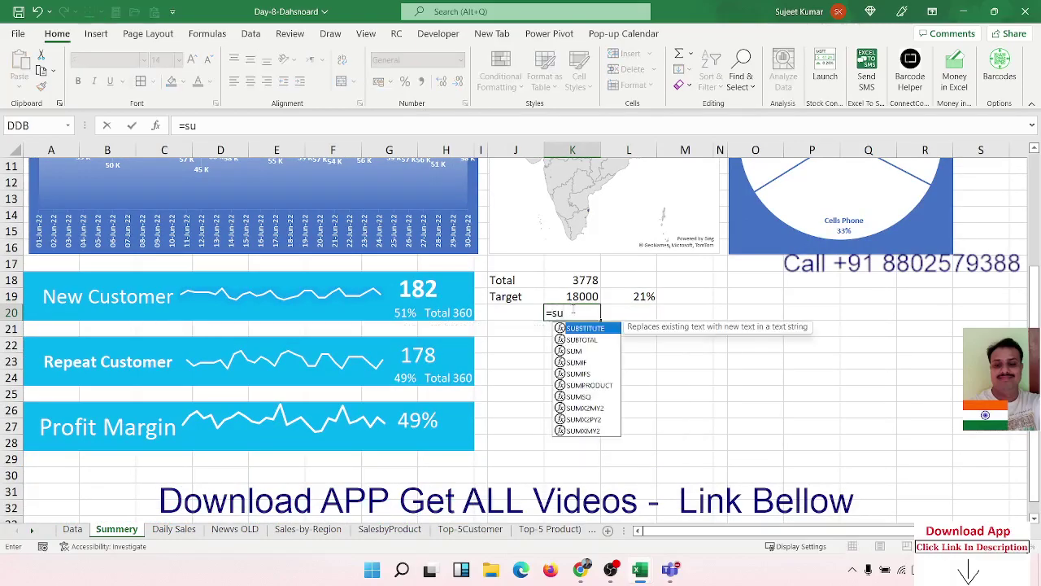
{"action": "key", "text": "Down"}
{"action": "key", "text": "Down"}
{"action": "key", "text": "Tab"}
{"action": "left_click_drag", "start_coordinate": [573, 280], "coordinate": [573, 297]}
{"action": "key", "text": "Return"}
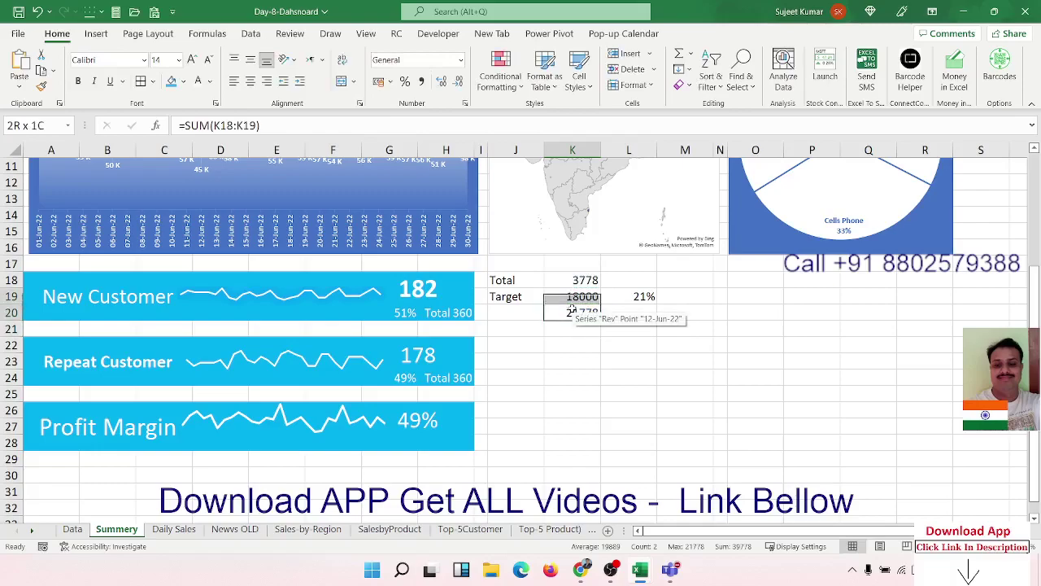
{"action": "key", "text": "Up"}
{"action": "key", "text": "shift+Up"}
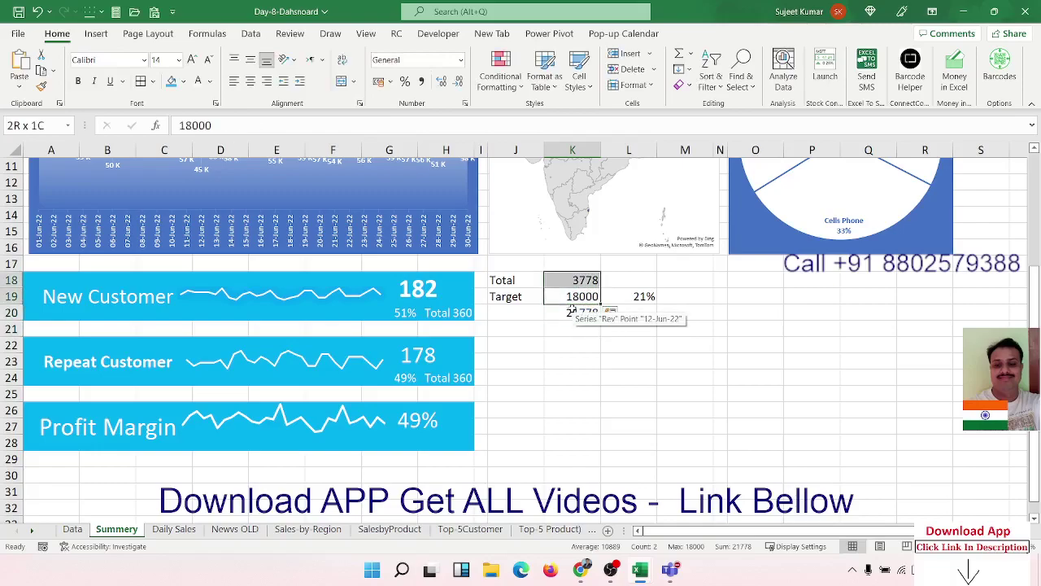
{"action": "left_click", "coordinate": [572, 311]}
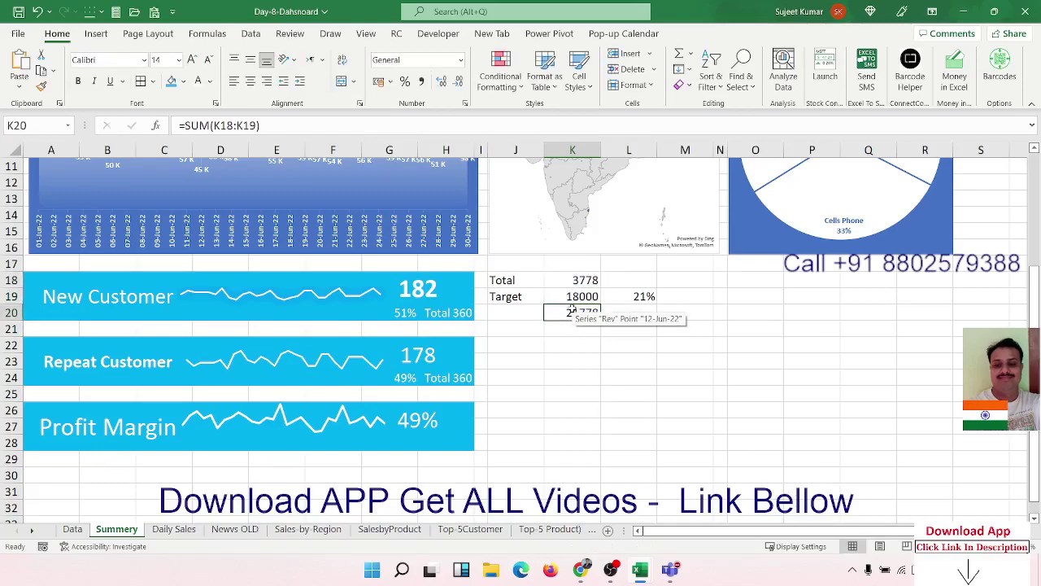
{"action": "left_click_drag", "start_coordinate": [572, 311], "coordinate": [573, 280]}
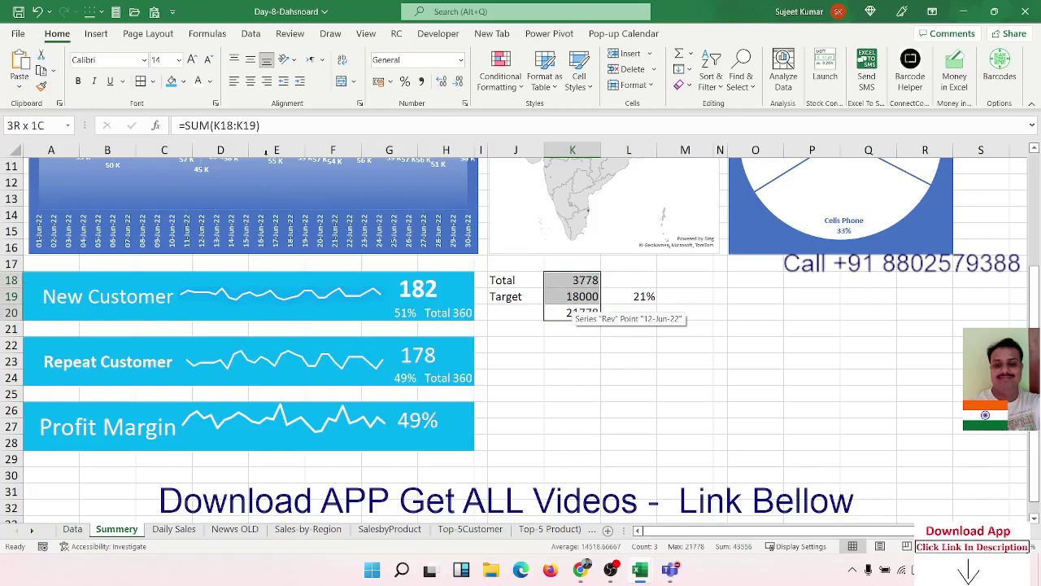
{"action": "left_click", "coordinate": [96, 33]}
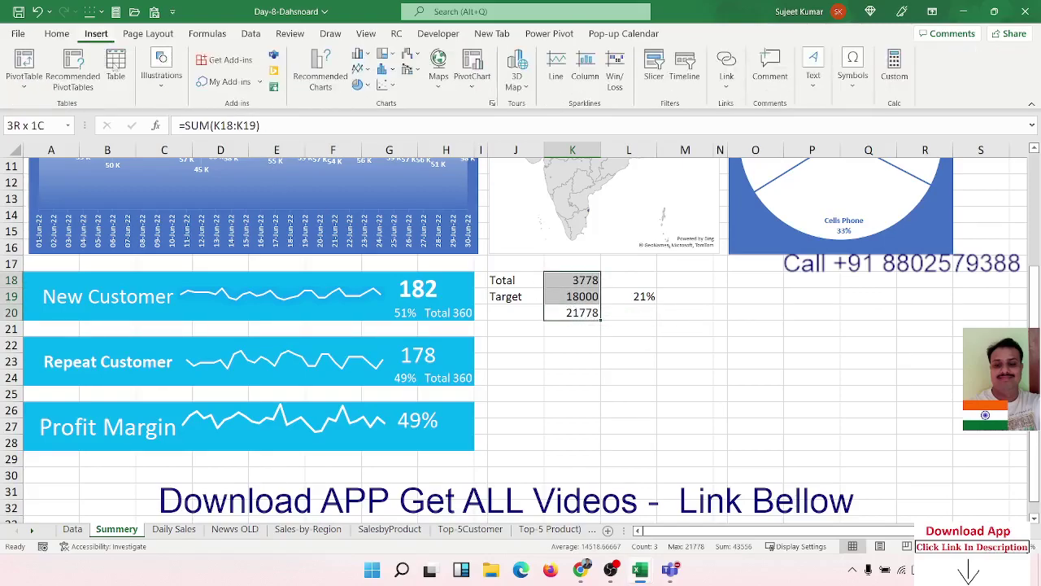
Step: Insert a doughnut chart of the three values, shift it lower, then delete it
{"action": "left_click", "coordinate": [370, 86]}
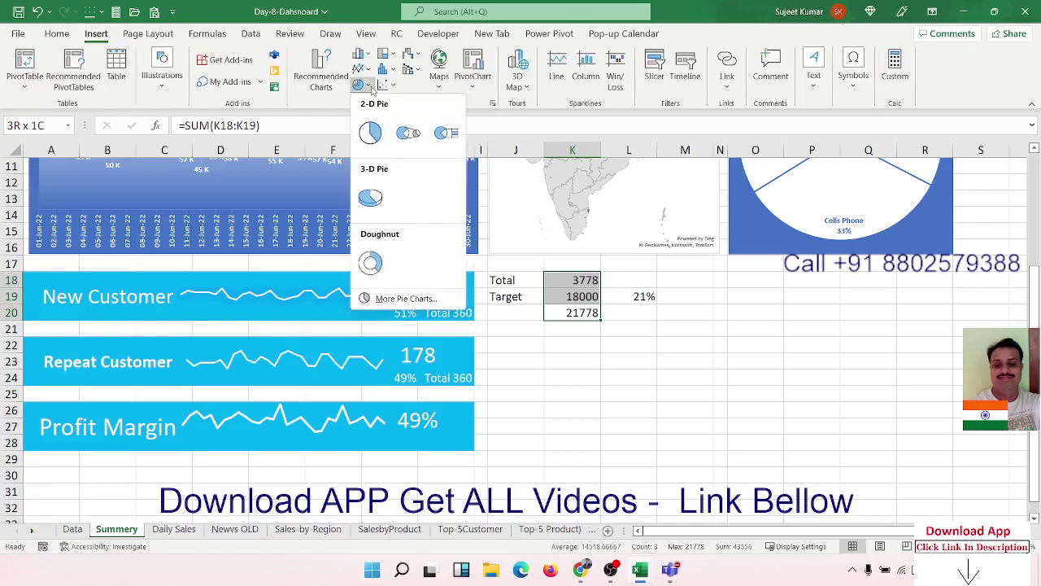
{"action": "left_click", "coordinate": [370, 262]}
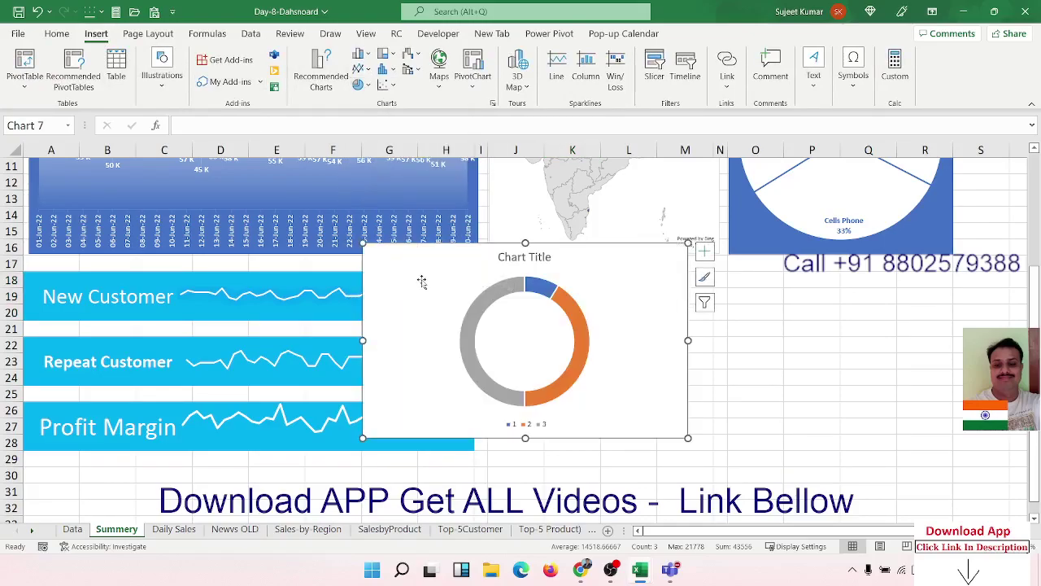
{"action": "left_click_drag", "start_coordinate": [444, 260], "coordinate": [440, 297]}
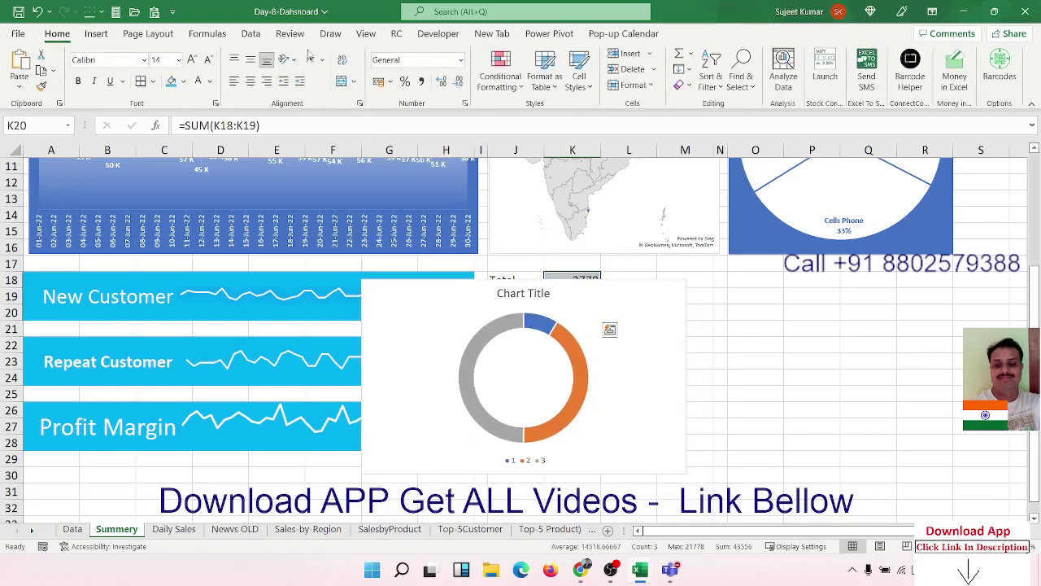
{"action": "left_click", "coordinate": [453, 290]}
{"action": "key", "text": "Delete"}
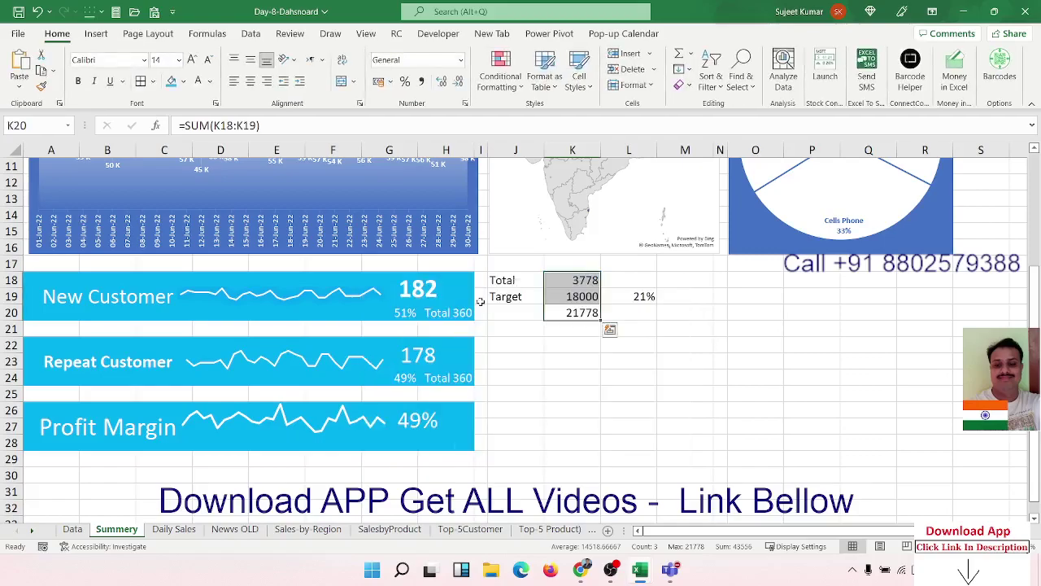
Step: Try a sunburst chart of the same values, then undo back to no chart
{"action": "left_click", "coordinate": [96, 33]}
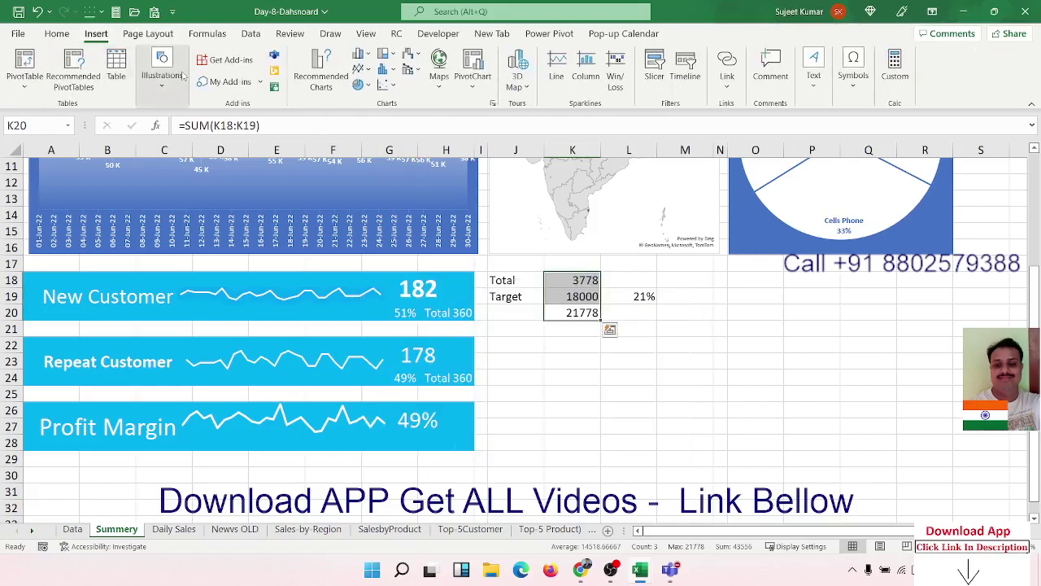
{"action": "left_click", "coordinate": [362, 85]}
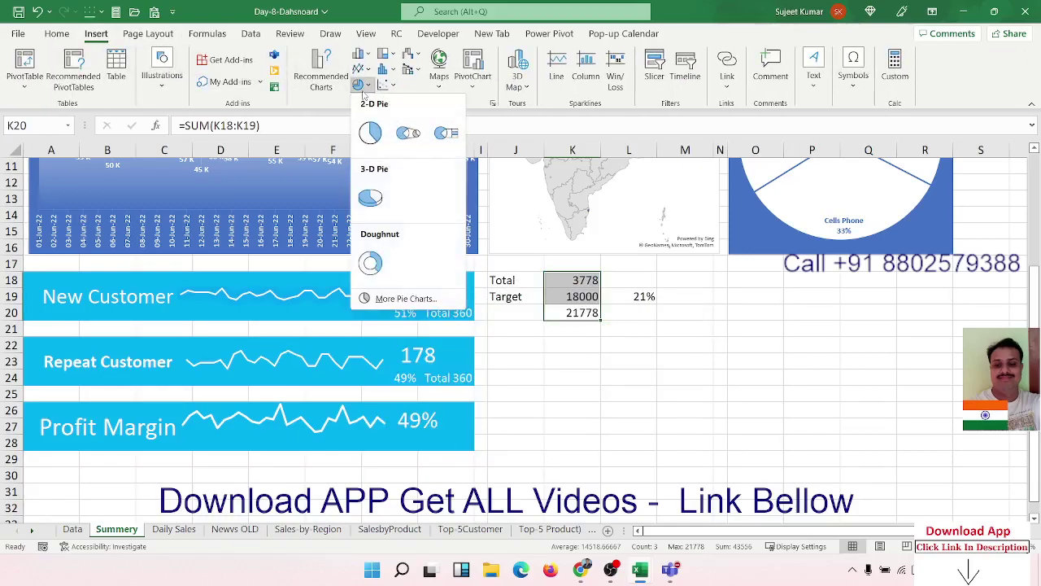
{"action": "left_click", "coordinate": [383, 54]}
{"action": "left_click", "coordinate": [383, 54]}
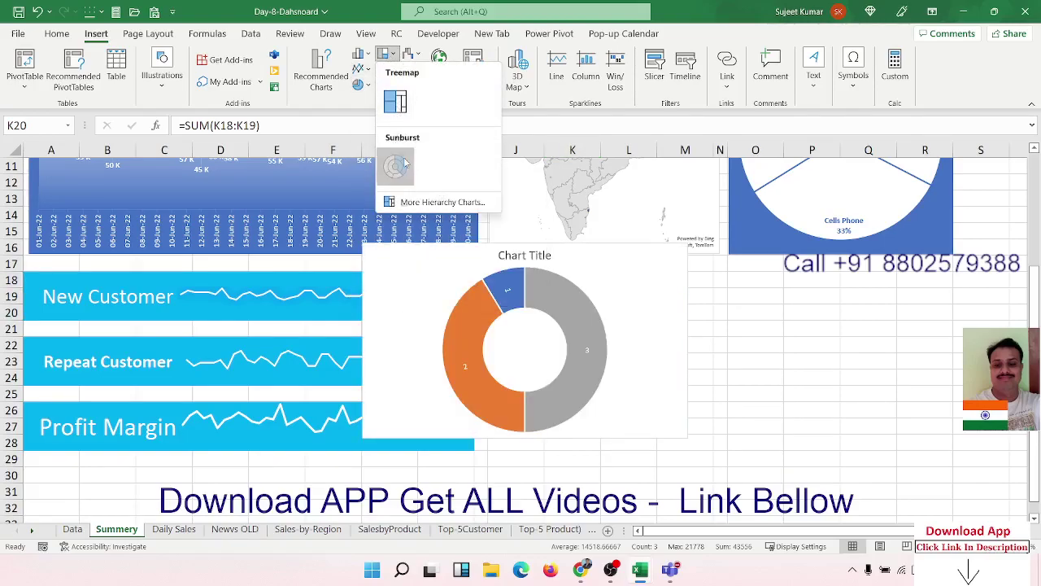
{"action": "left_click", "coordinate": [637, 353]}
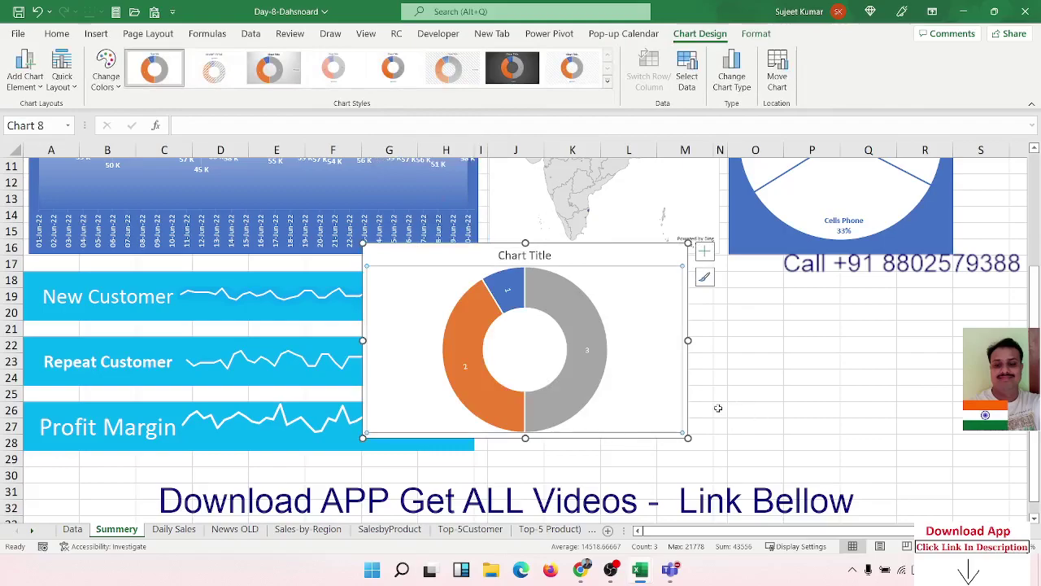
{"action": "key", "text": "Delete"}
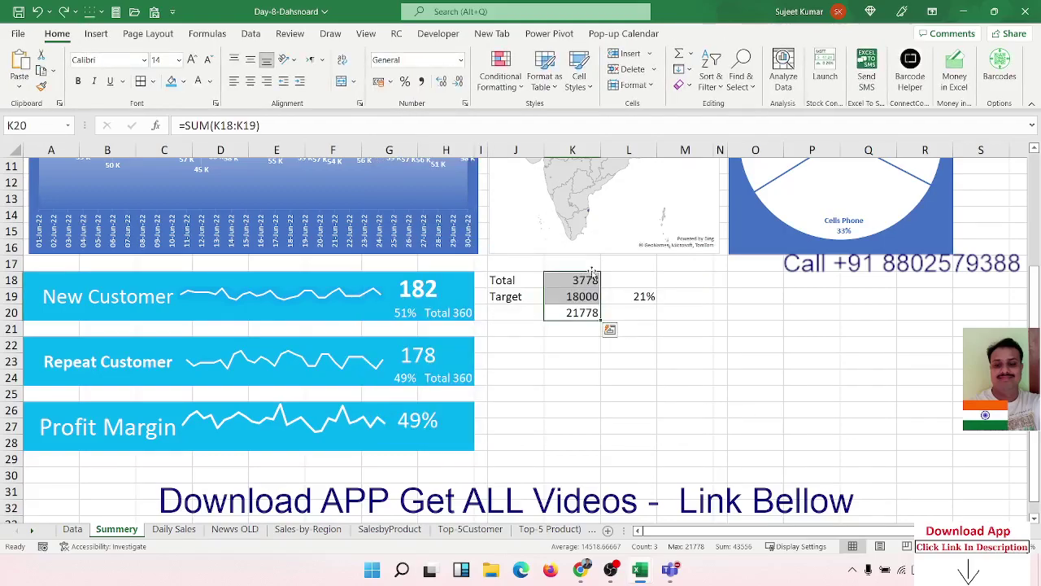
{"action": "key", "text": "ctrl+z"}
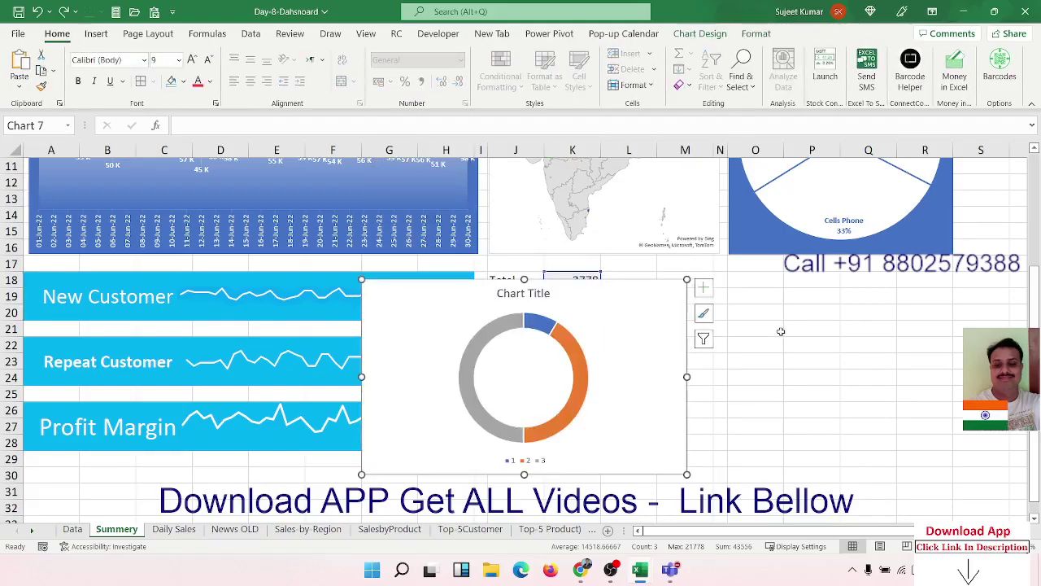
{"action": "key", "text": "ctrl+z"}
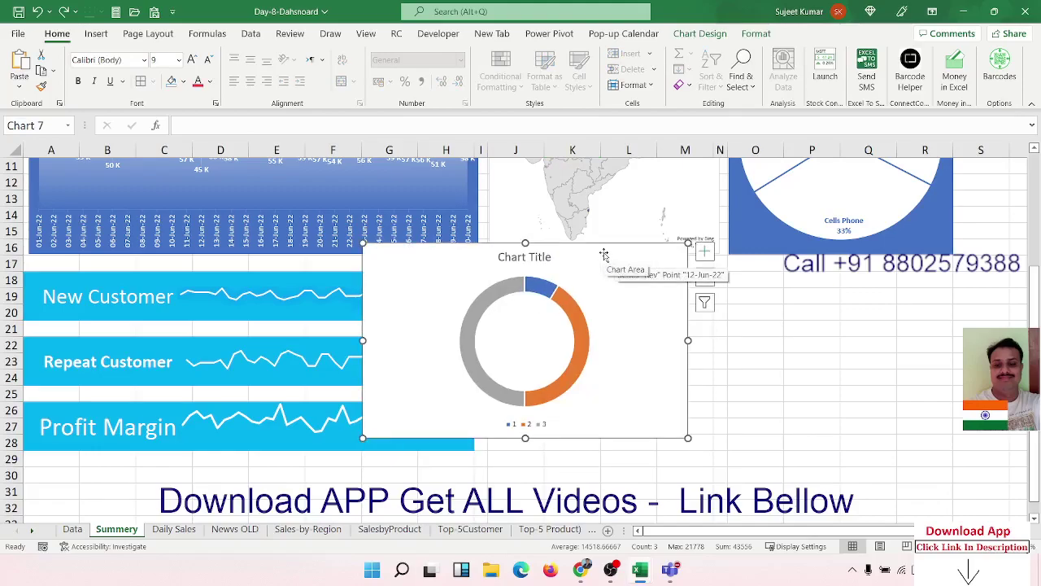
{"action": "key", "text": "ctrl+z"}
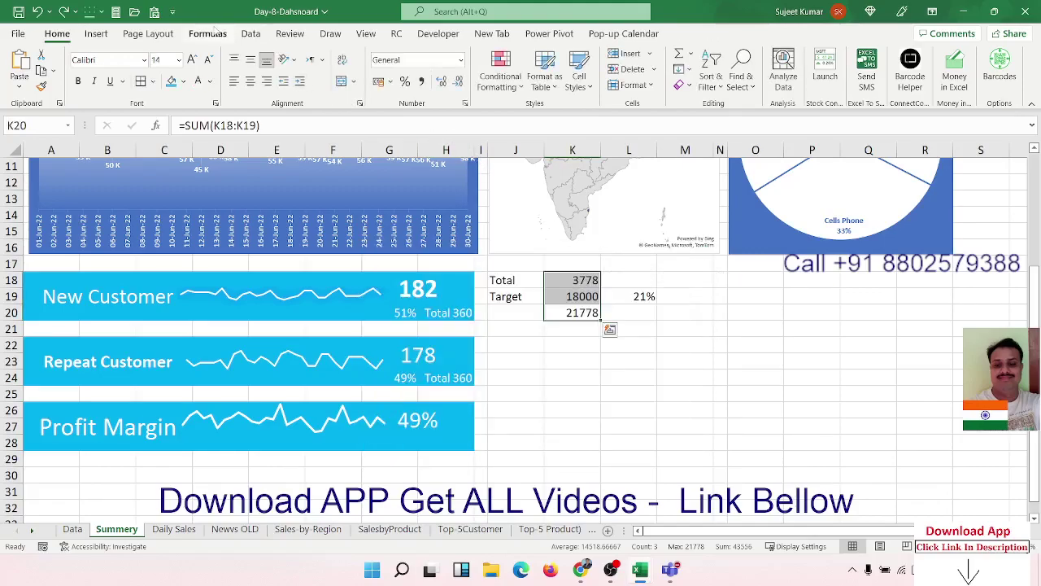
Step: Insert the chart again and drag it right and down off the KPI cards
{"action": "left_click", "coordinate": [96, 33]}
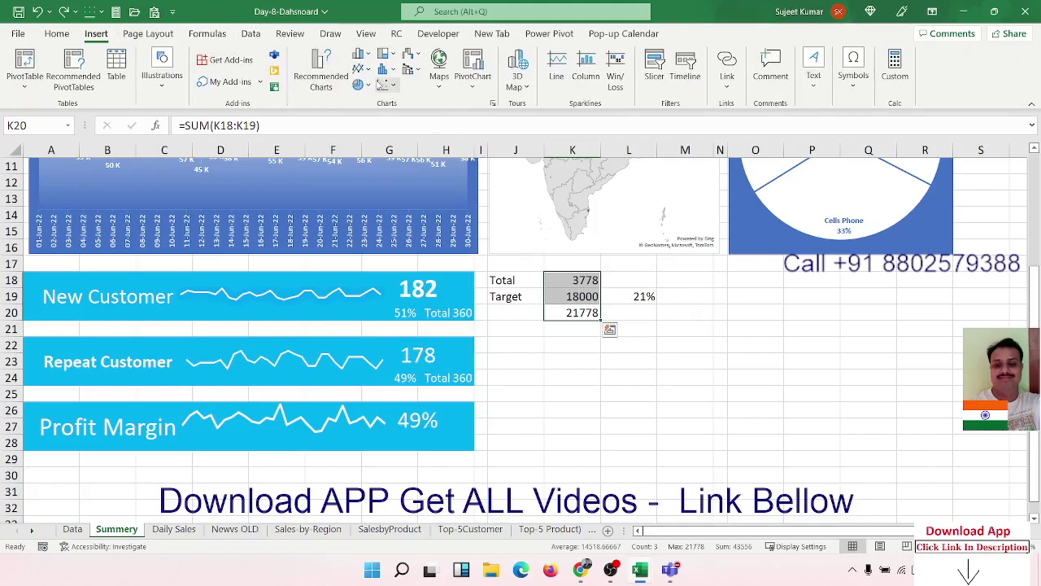
{"action": "left_click", "coordinate": [362, 85]}
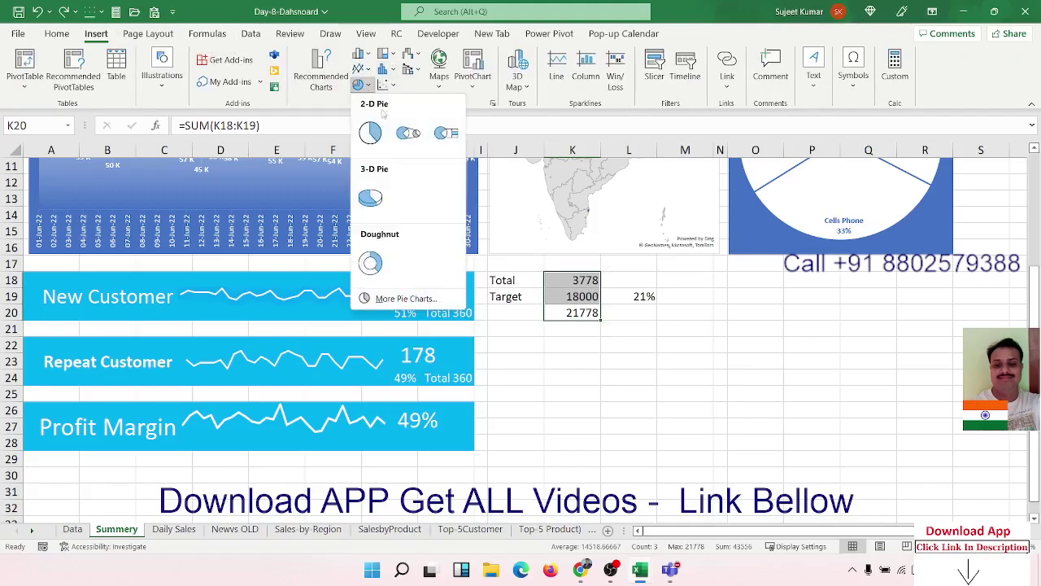
{"action": "left_click", "coordinate": [387, 53]}
{"action": "left_click", "coordinate": [387, 54]}
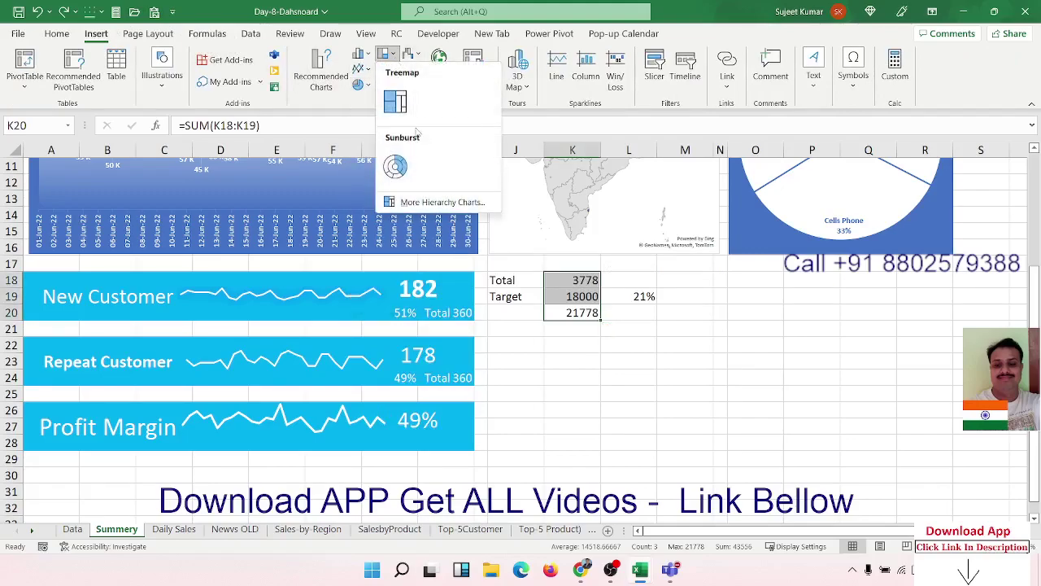
{"action": "left_click", "coordinate": [675, 366]}
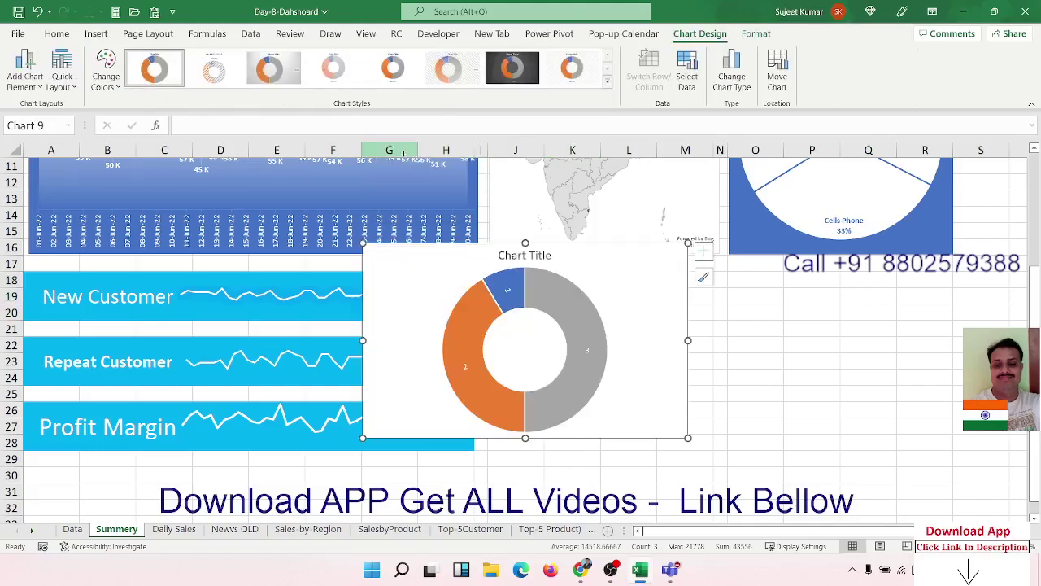
{"action": "left_click", "coordinate": [805, 379]}
{"action": "left_click", "coordinate": [682, 362]}
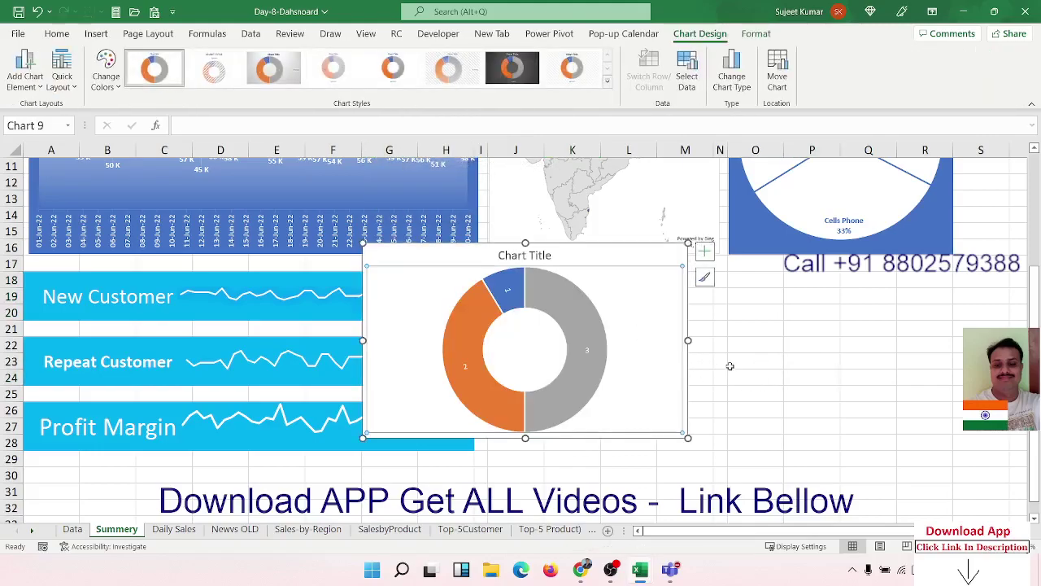
{"action": "left_click", "coordinate": [649, 256]}
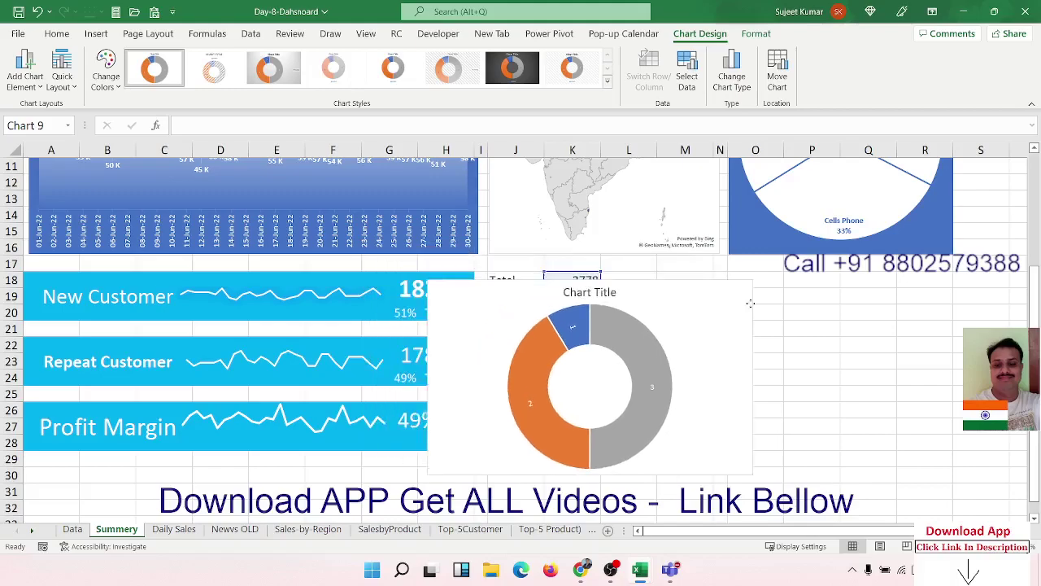
{"action": "left_click_drag", "start_coordinate": [649, 258], "coordinate": [766, 306]}
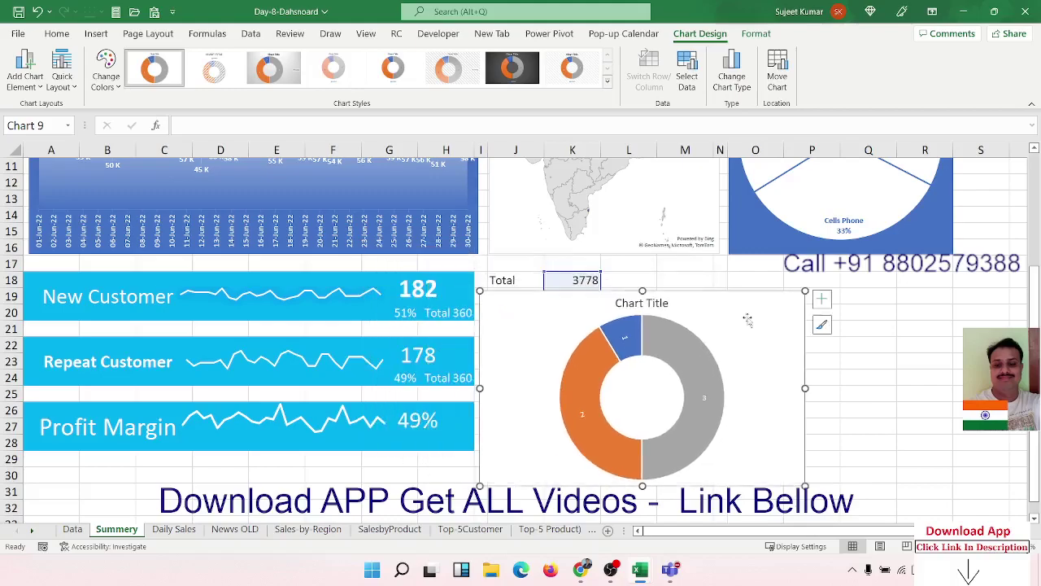
Step: Open the Format Data Series pane for the doughnut series and review its options
{"action": "left_click", "coordinate": [662, 304]}
{"action": "left_click", "coordinate": [725, 330]}
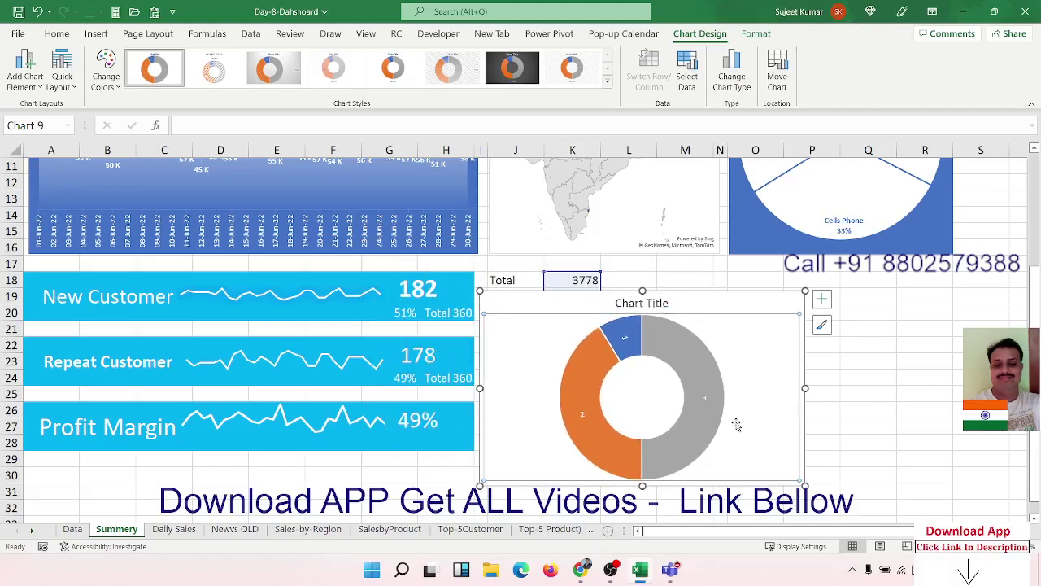
{"action": "right_click", "coordinate": [766, 415]}
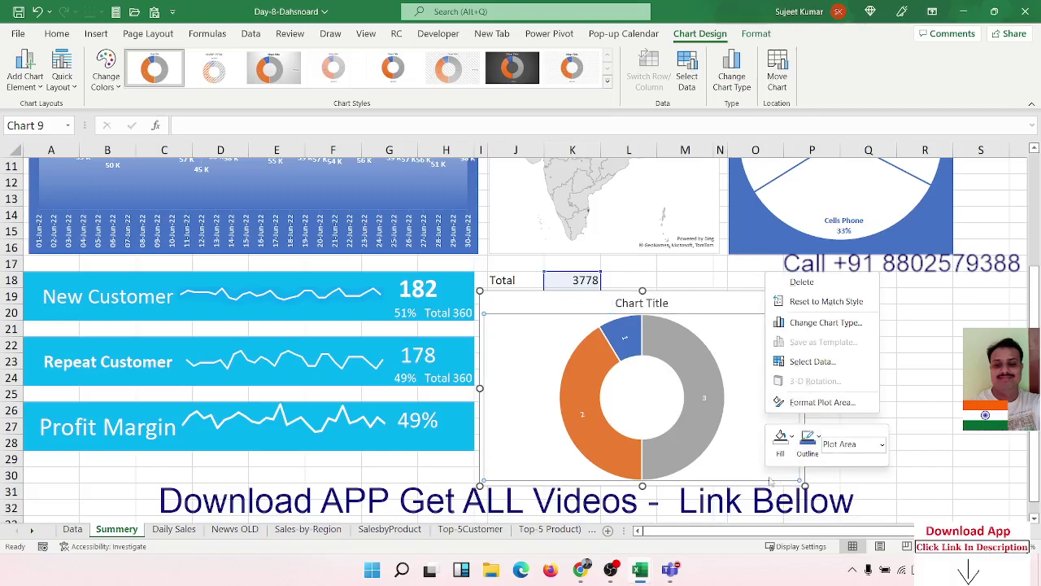
{"action": "left_click", "coordinate": [722, 306]}
{"action": "left_click", "coordinate": [696, 364]}
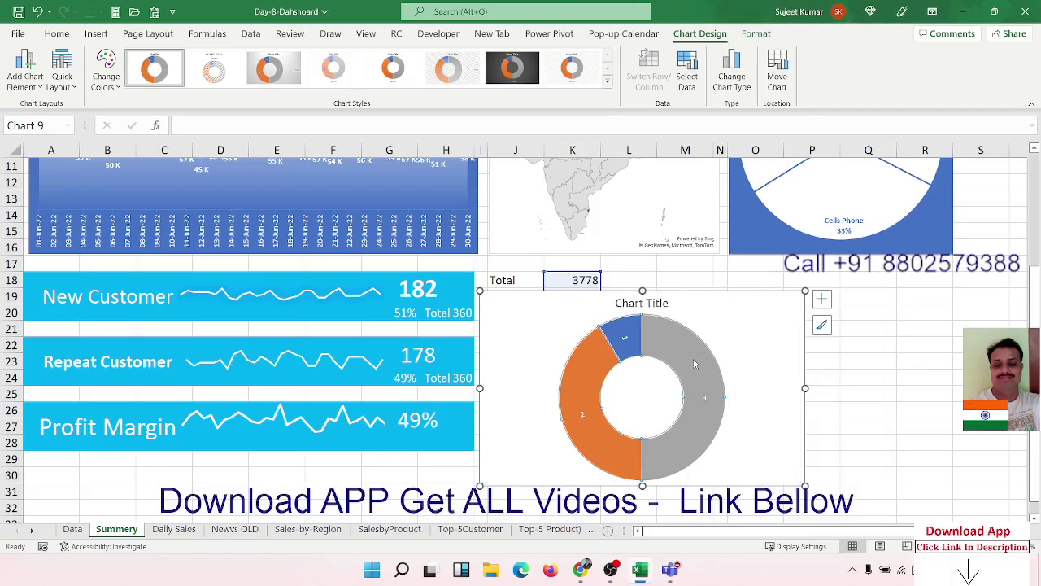
{"action": "right_click", "coordinate": [694, 364]}
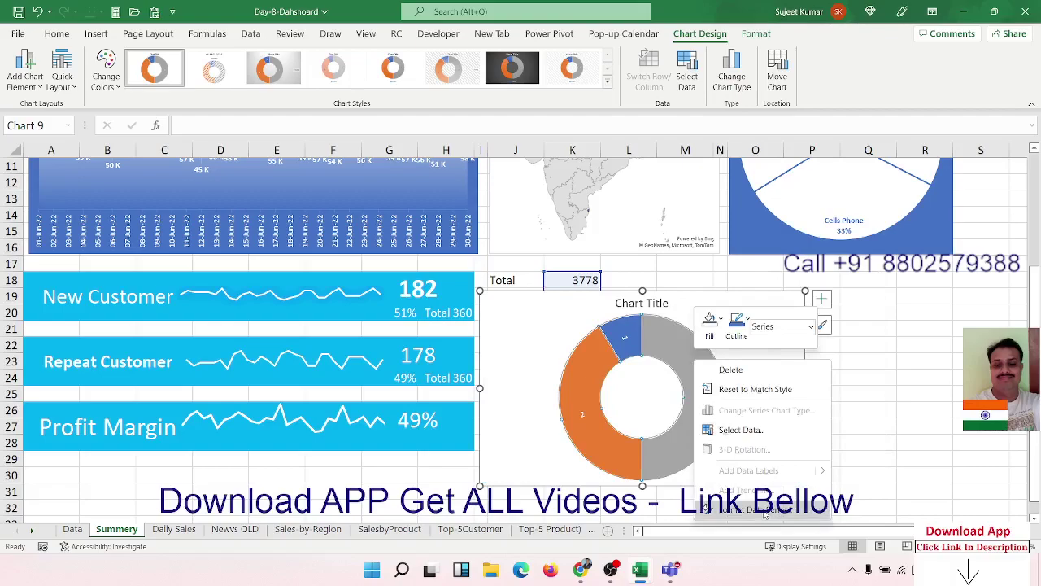
{"action": "left_click", "coordinate": [765, 511]}
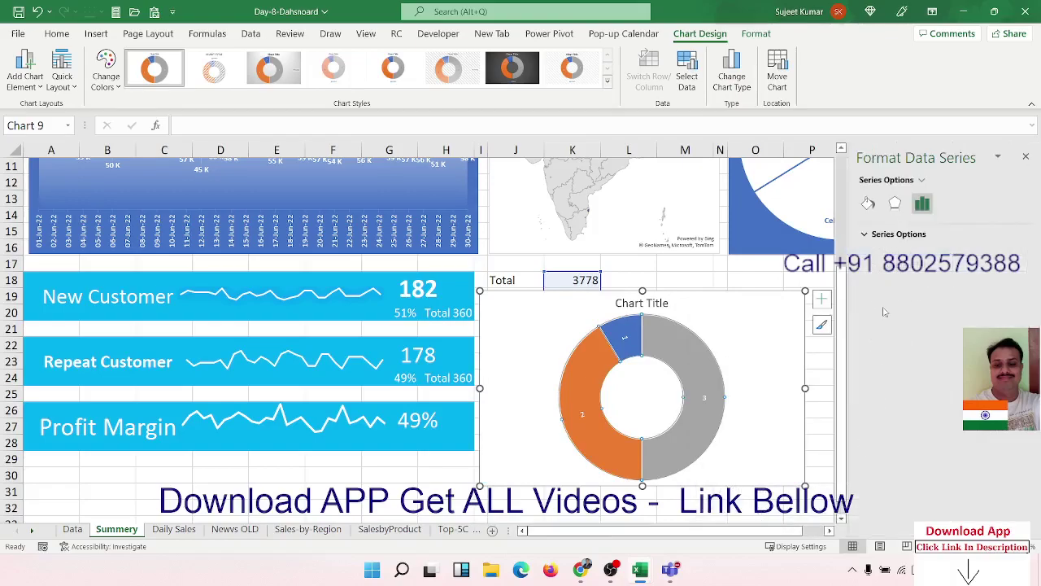
{"action": "left_click", "coordinate": [896, 235]}
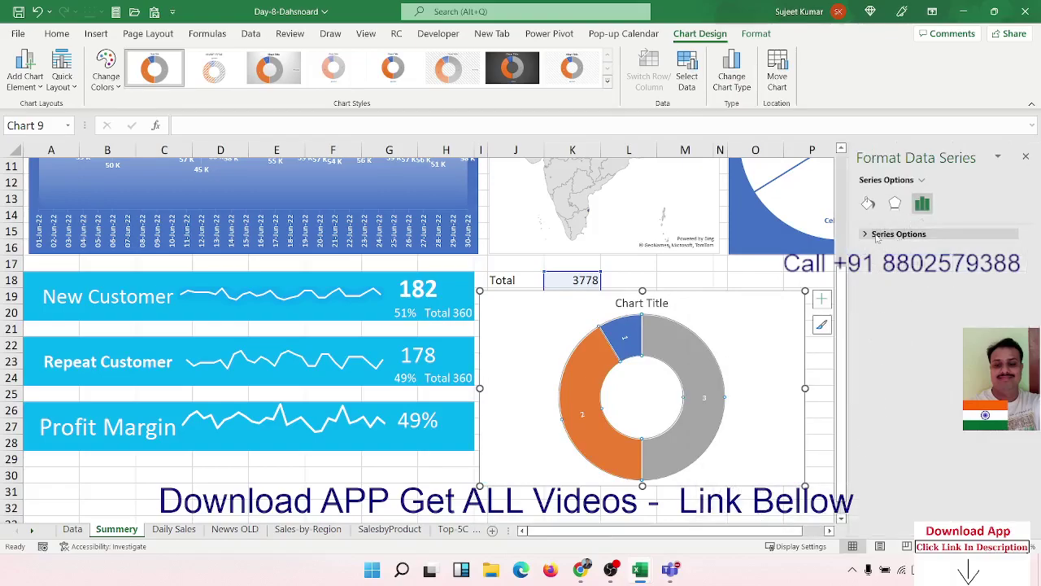
Step: Check the plot area's fill and border settings, then select the chart area and delete the chart
{"action": "left_click", "coordinate": [697, 331]}
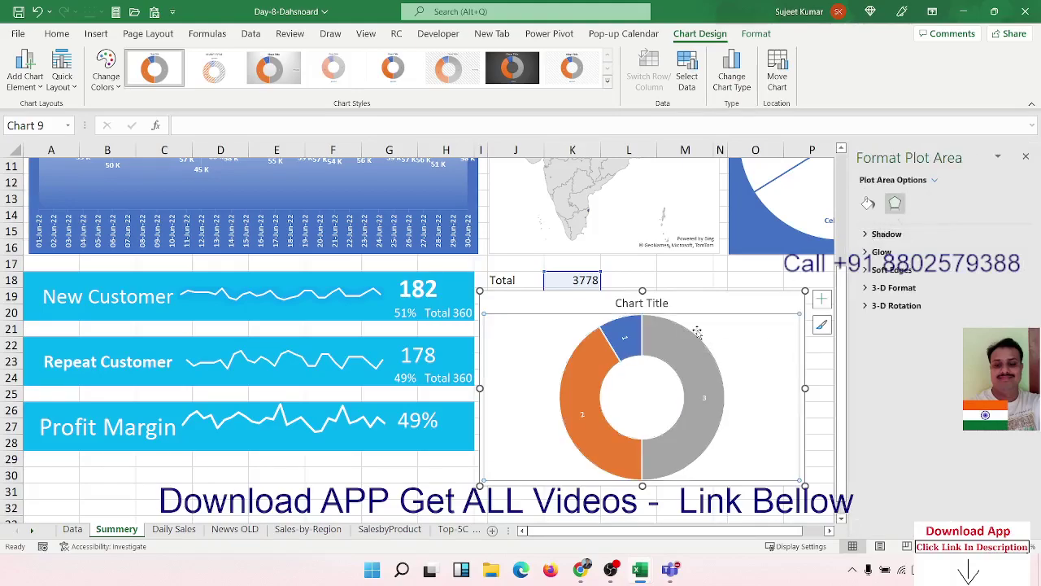
{"action": "left_click", "coordinate": [868, 203]}
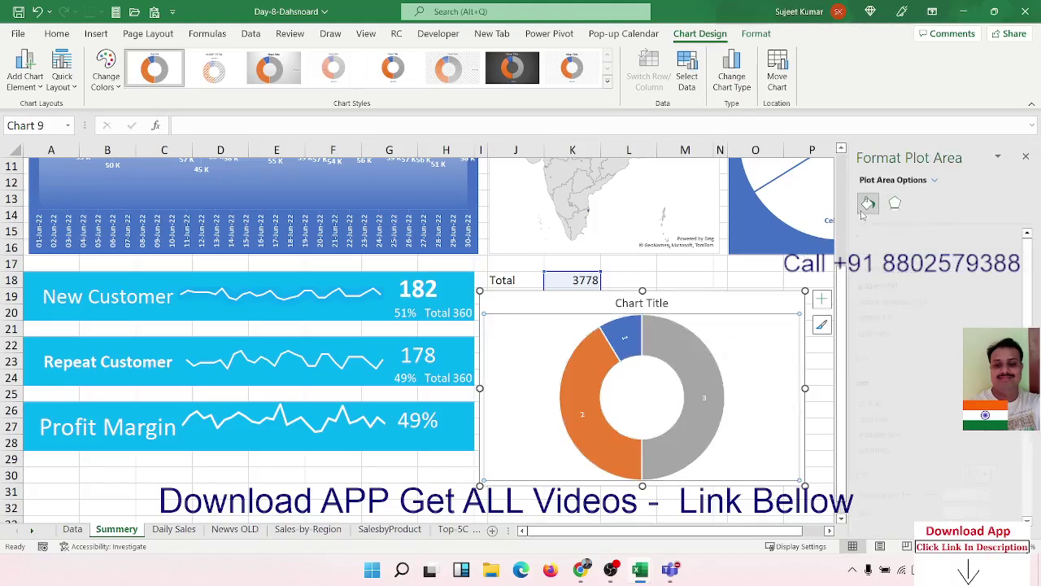
{"action": "left_click", "coordinate": [640, 342]}
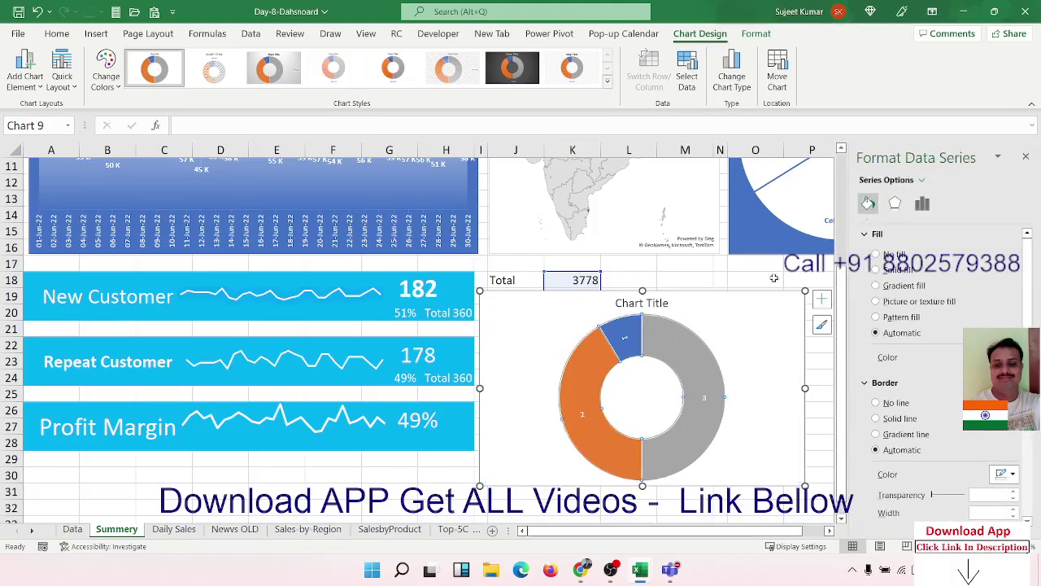
{"action": "left_click", "coordinate": [920, 205]}
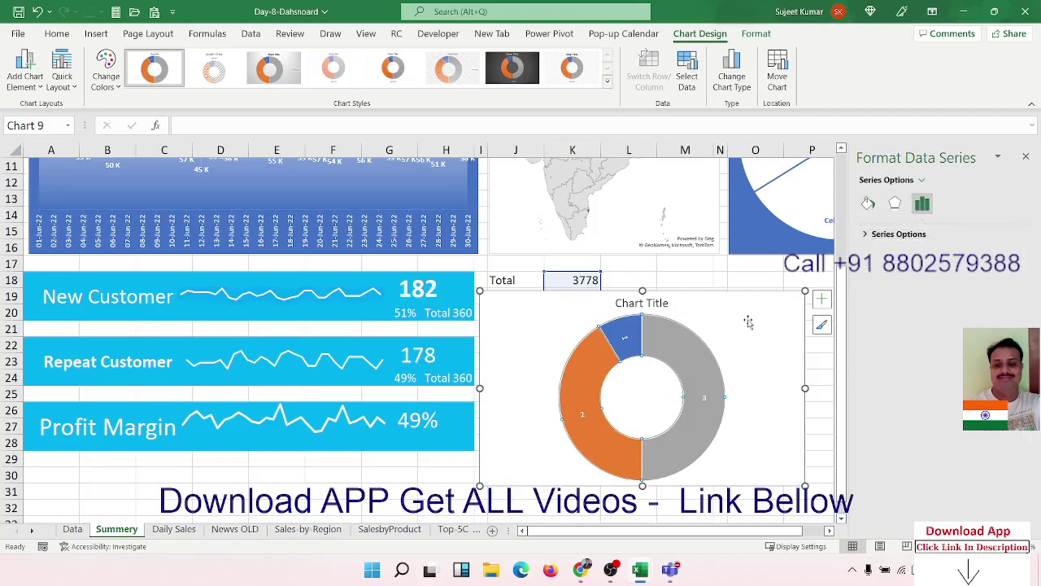
{"action": "left_click", "coordinate": [746, 321]}
{"action": "left_click", "coordinate": [750, 302]}
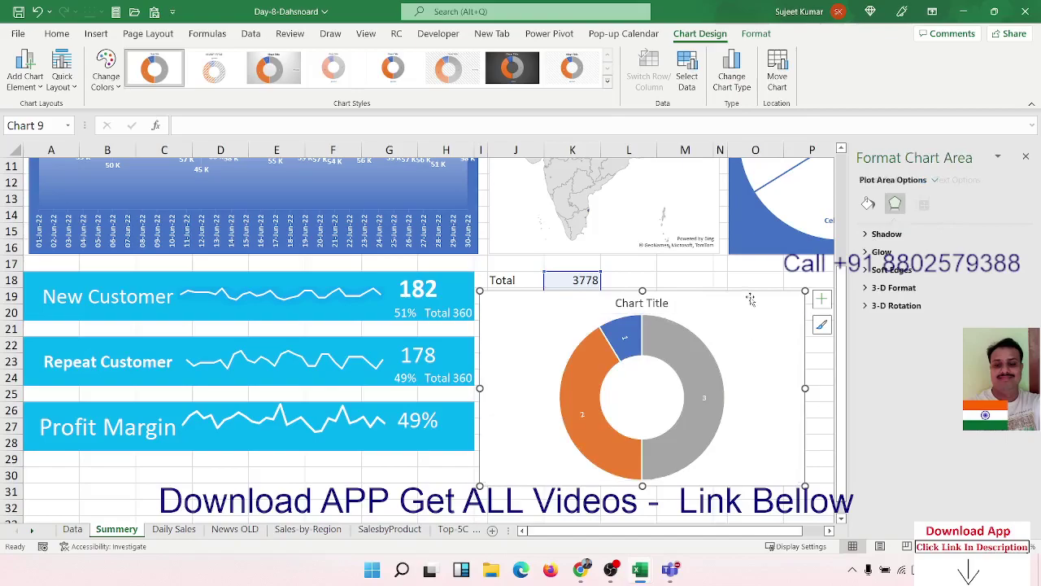
{"action": "key", "text": "Delete"}
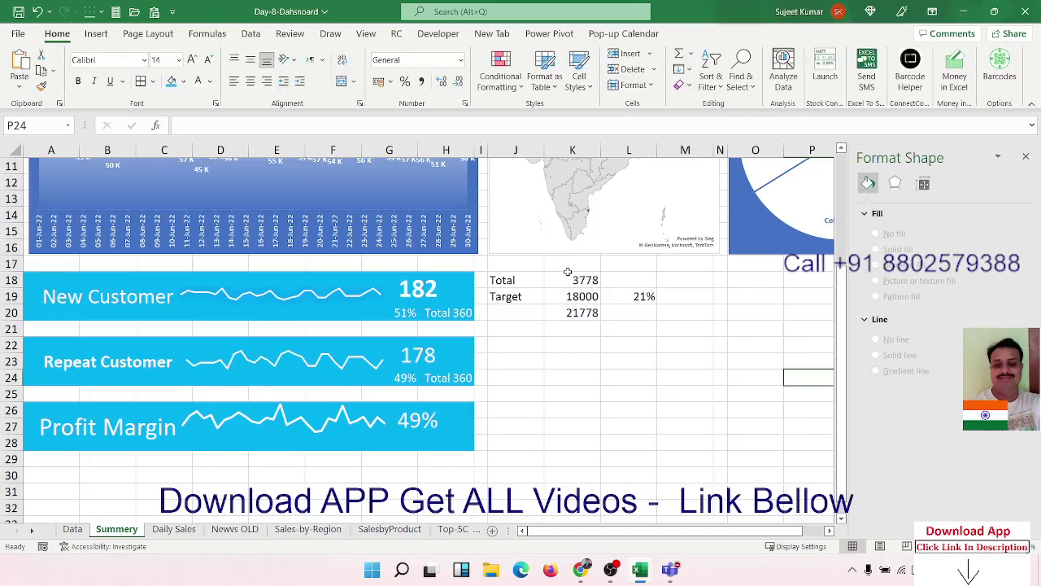
Step: Insert a doughnut chart from K18:K20, move it beside the KPI cards and delete its legend
{"action": "left_click", "coordinate": [575, 282]}
{"action": "left_click_drag", "start_coordinate": [573, 298], "coordinate": [579, 314]}
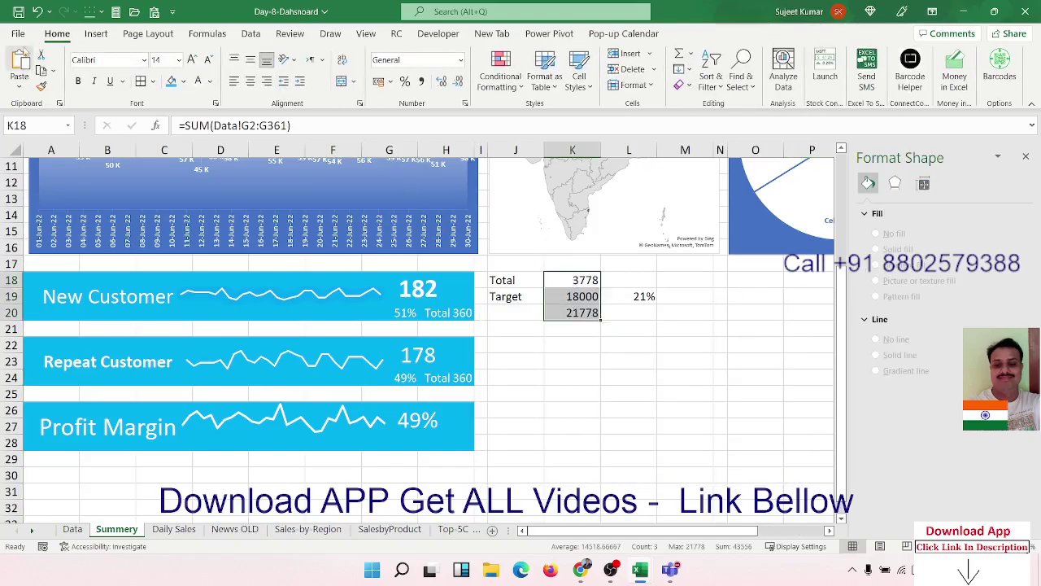
{"action": "left_click", "coordinate": [96, 33]}
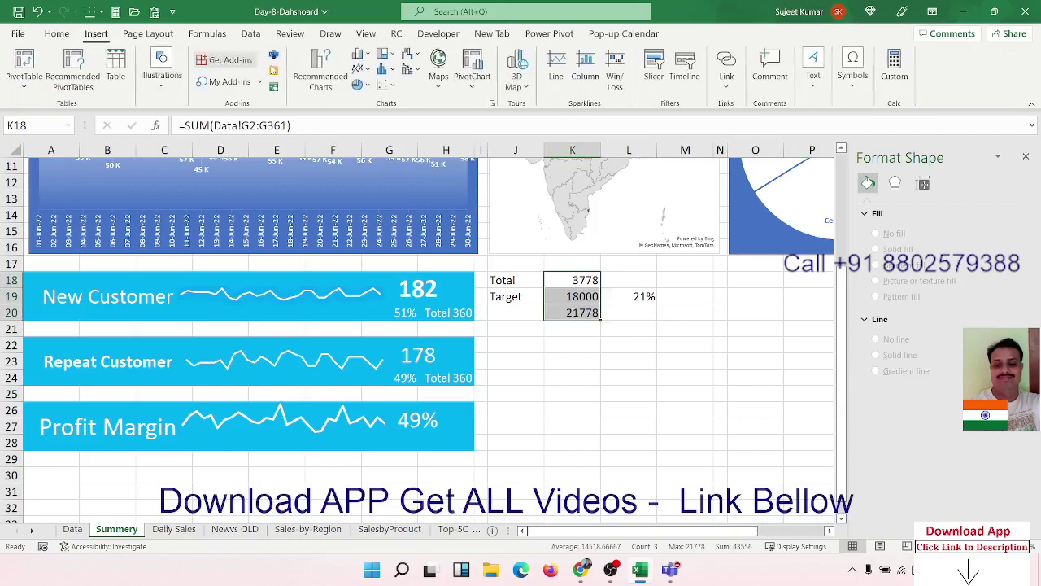
{"action": "left_click", "coordinate": [360, 84]}
{"action": "left_click", "coordinate": [373, 263]}
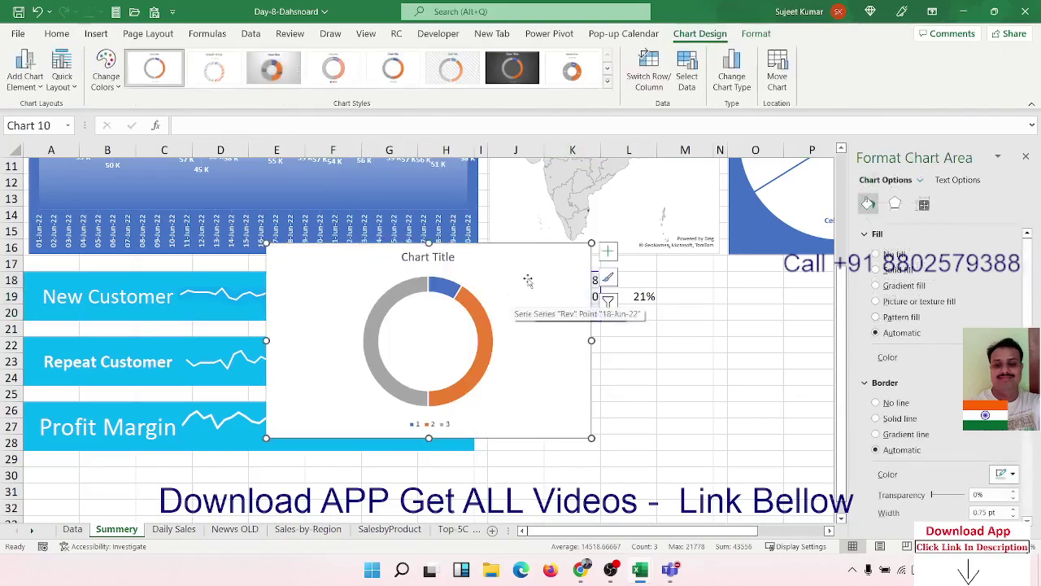
{"action": "left_click_drag", "start_coordinate": [515, 260], "coordinate": [630, 276]}
{"action": "left_click", "coordinate": [738, 313]}
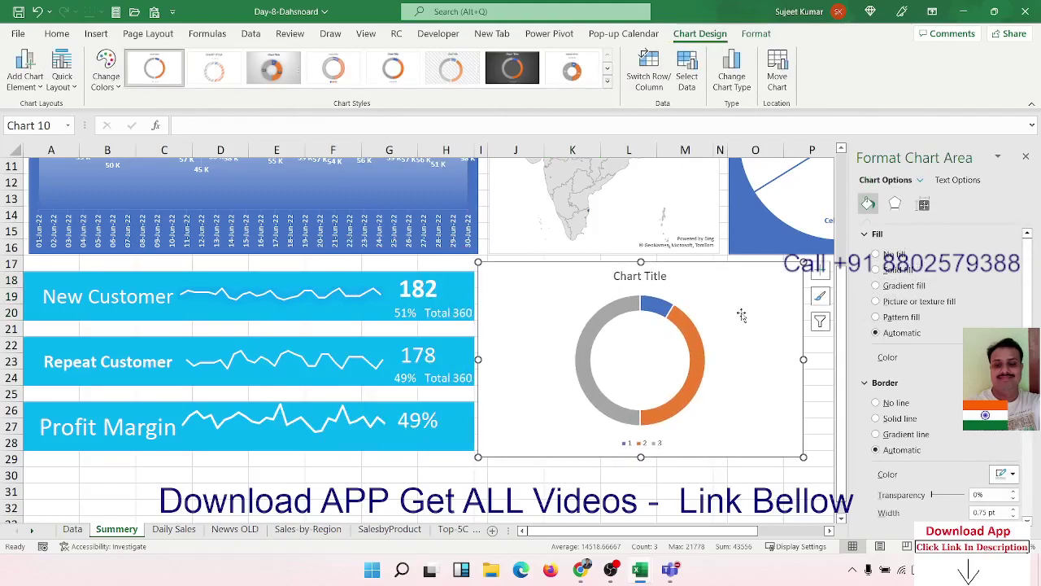
{"action": "left_click", "coordinate": [657, 444]}
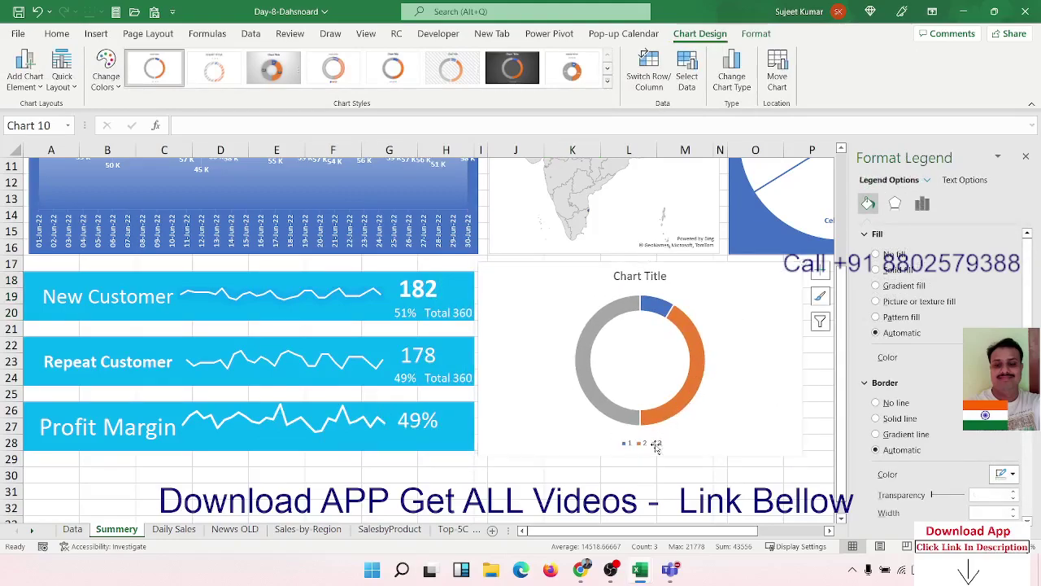
{"action": "key", "text": "Delete"}
Step: Rotate the doughnut so grey fills the bottom, close the slice gaps and set a 45% hole
{"action": "left_click", "coordinate": [684, 415]}
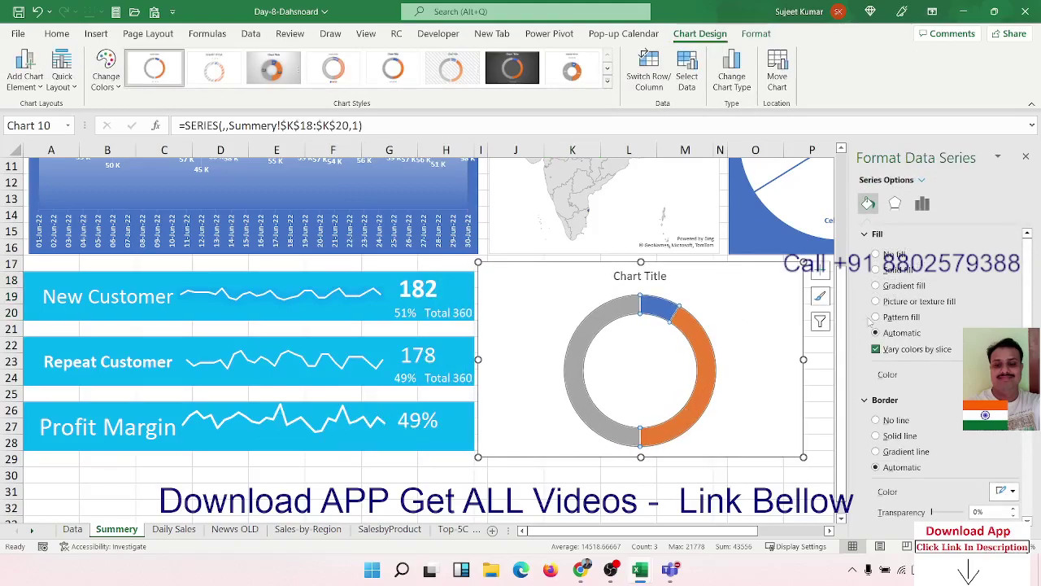
{"action": "left_click", "coordinate": [922, 203]}
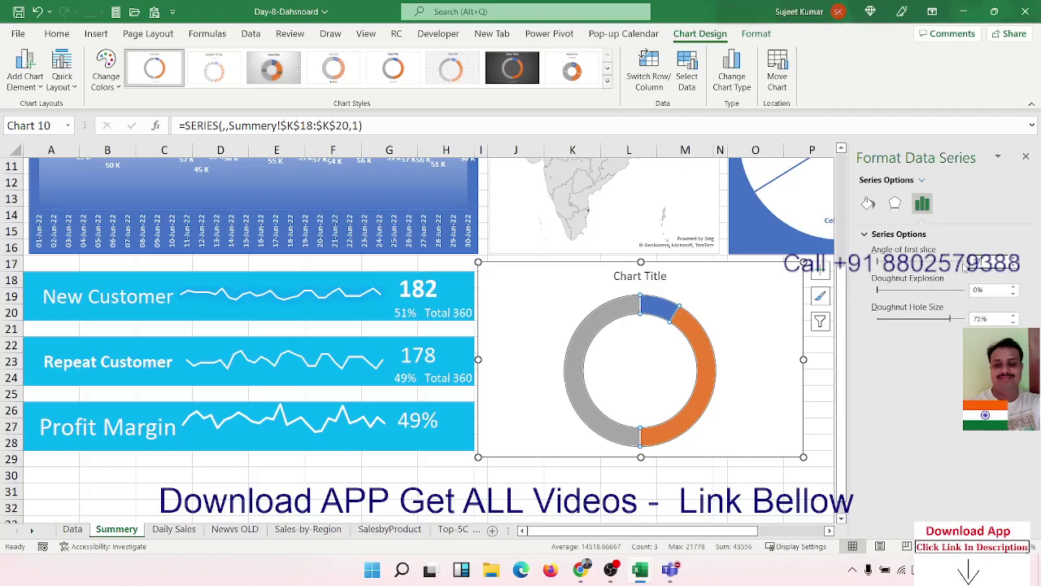
{"action": "left_click_drag", "start_coordinate": [905, 261], "coordinate": [934, 262]}
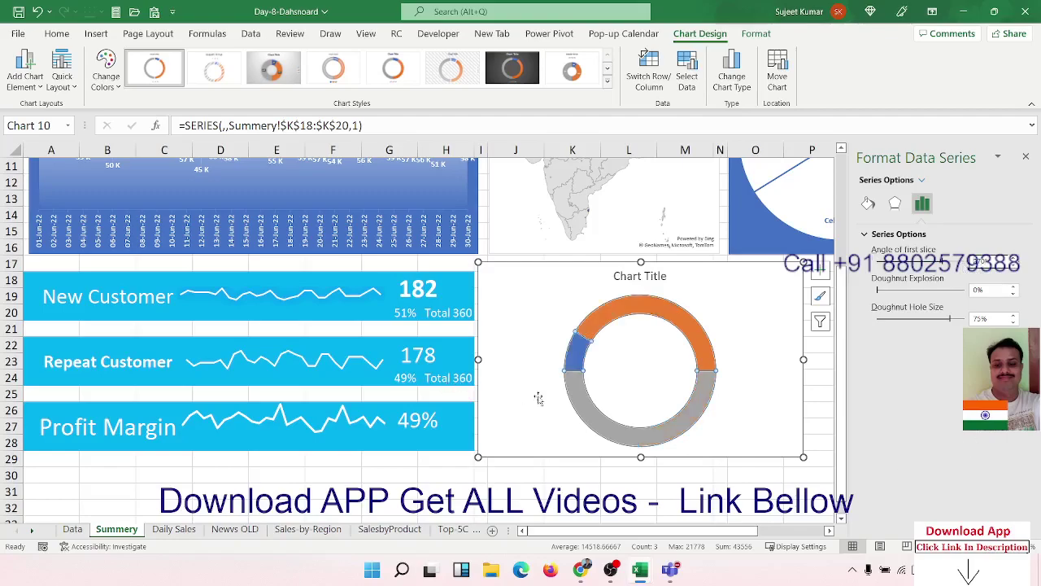
{"action": "left_click", "coordinate": [594, 386]}
{"action": "left_click", "coordinate": [583, 401]}
{"action": "left_click_drag", "start_coordinate": [887, 297], "coordinate": [872, 294]}
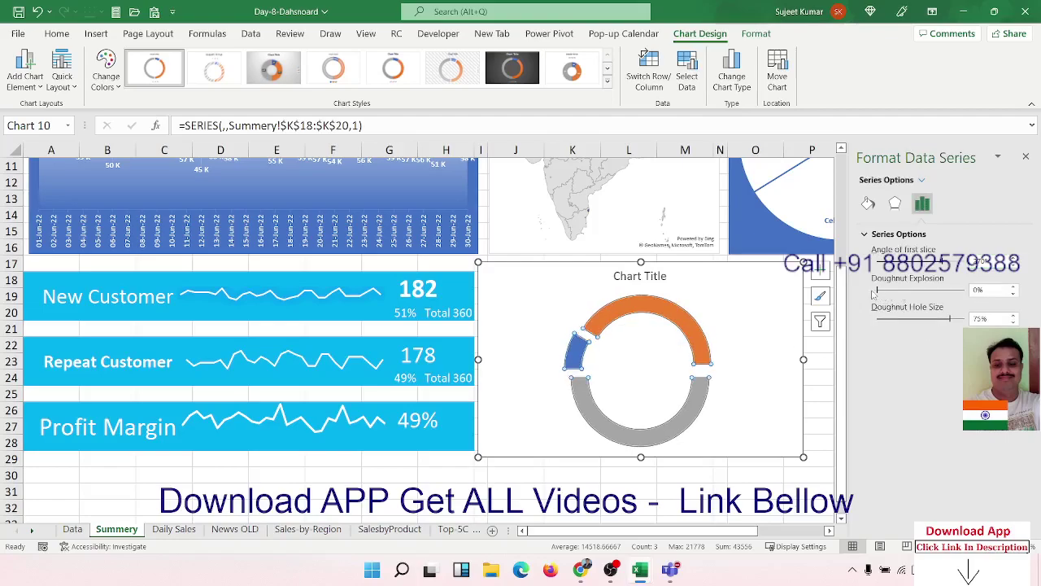
{"action": "left_click", "coordinate": [924, 325]}
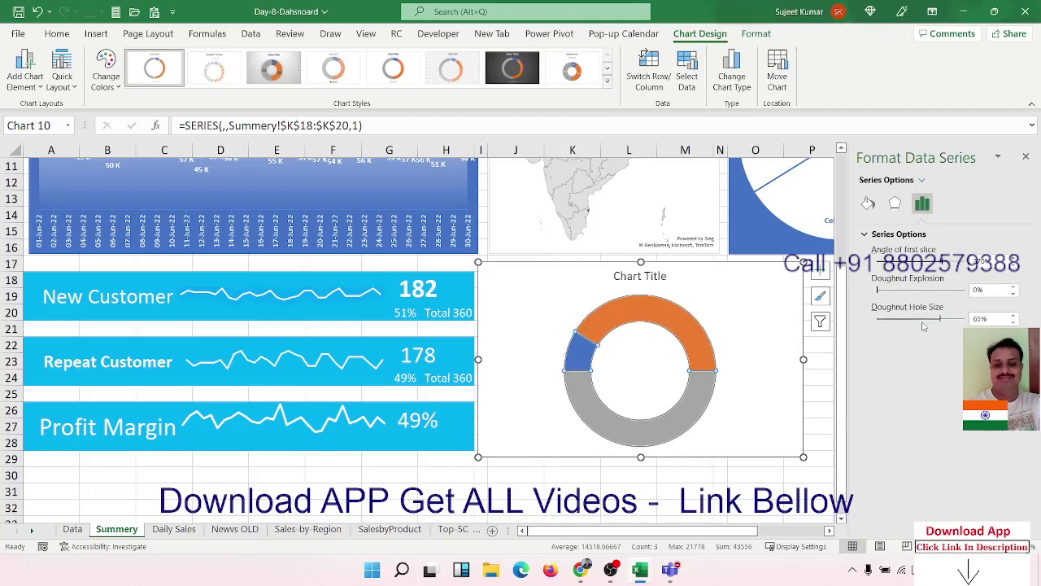
{"action": "left_click", "coordinate": [920, 323]}
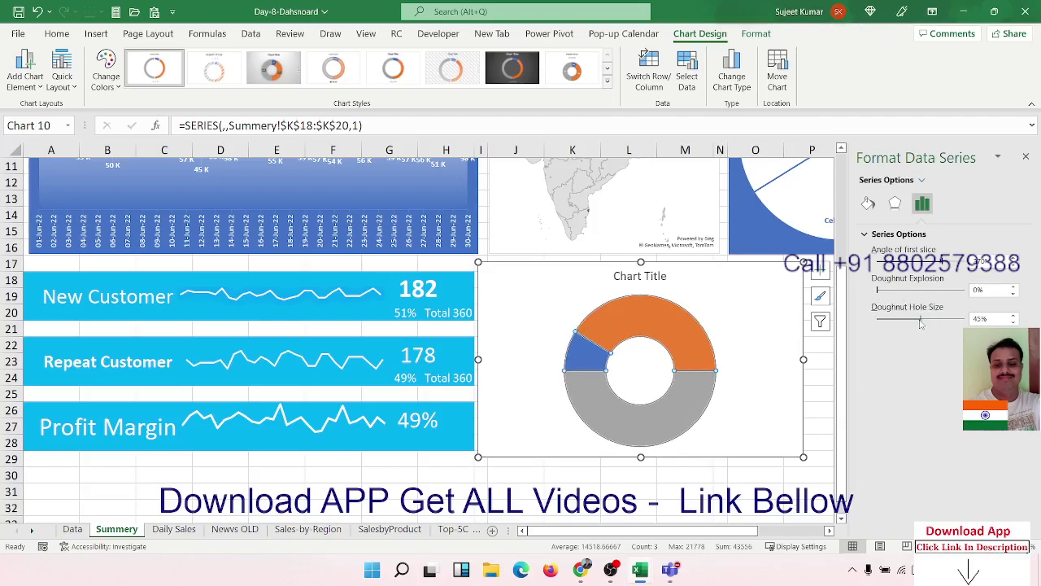
Step: Hide the doughnut's bottom half by removing the fill from its grey lower slice
{"action": "left_click", "coordinate": [752, 385]}
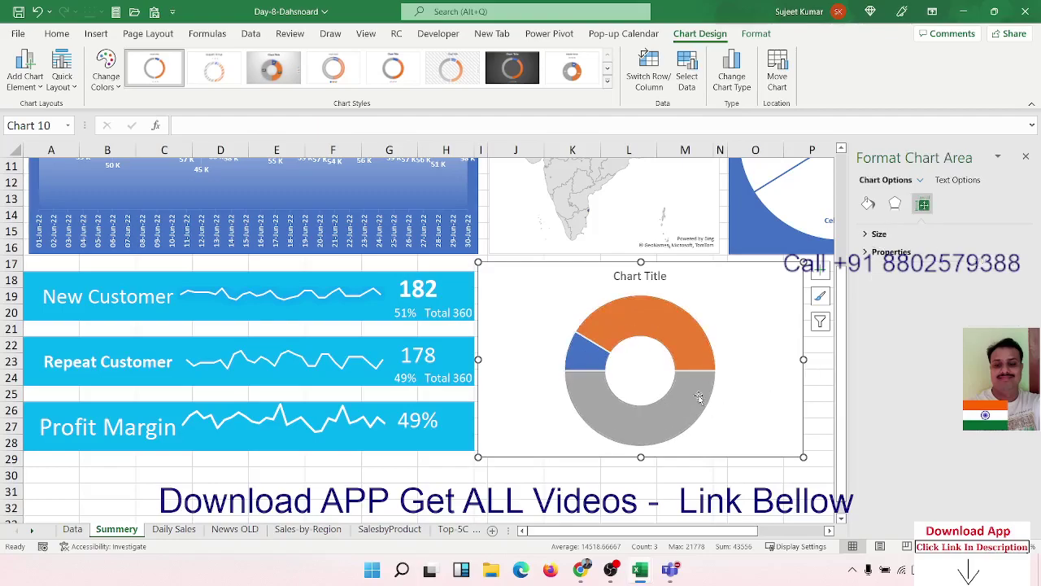
{"action": "left_click", "coordinate": [697, 397]}
{"action": "left_click", "coordinate": [697, 397]}
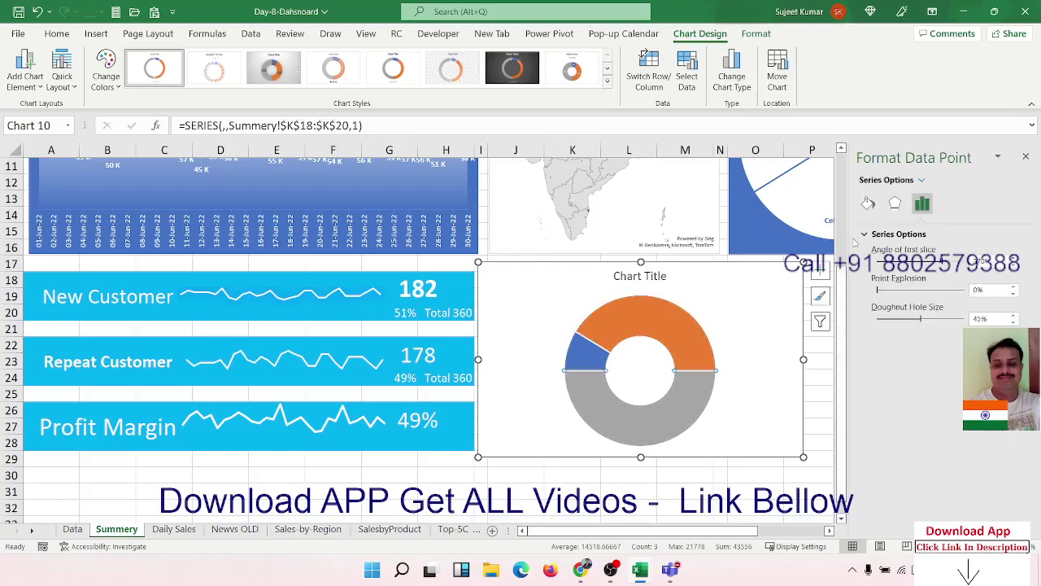
{"action": "left_click", "coordinate": [868, 203]}
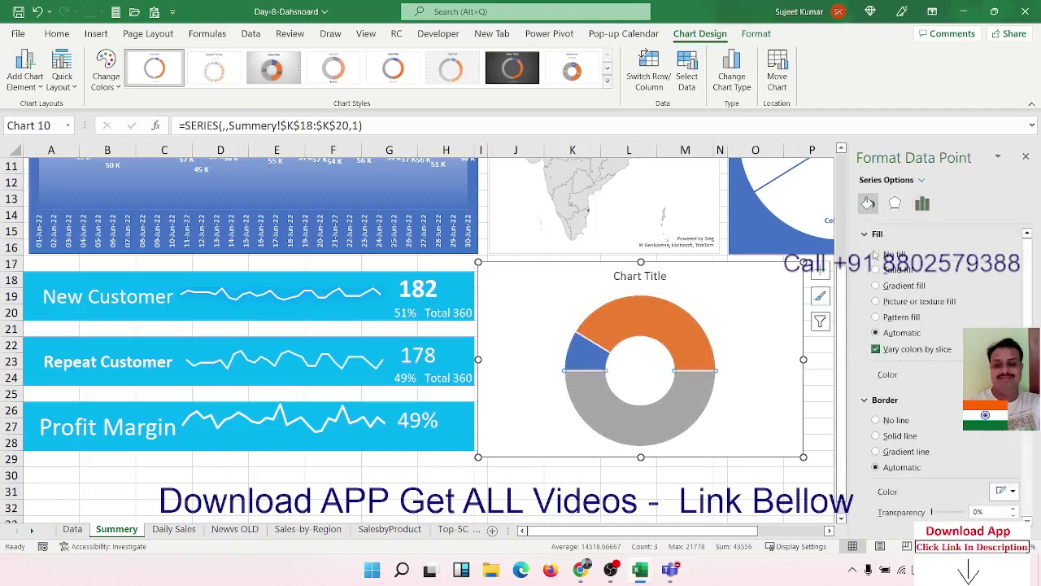
{"action": "left_click", "coordinate": [876, 254]}
Step: Give the large upper slice a solid light grey fill
{"action": "left_click", "coordinate": [723, 384]}
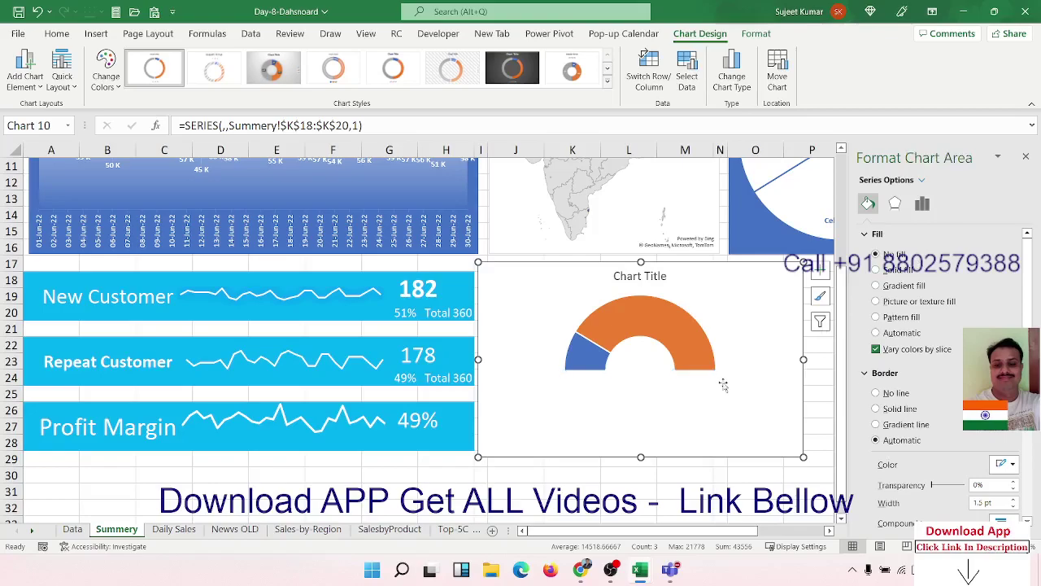
{"action": "left_click", "coordinate": [703, 352]}
{"action": "left_click", "coordinate": [703, 352]}
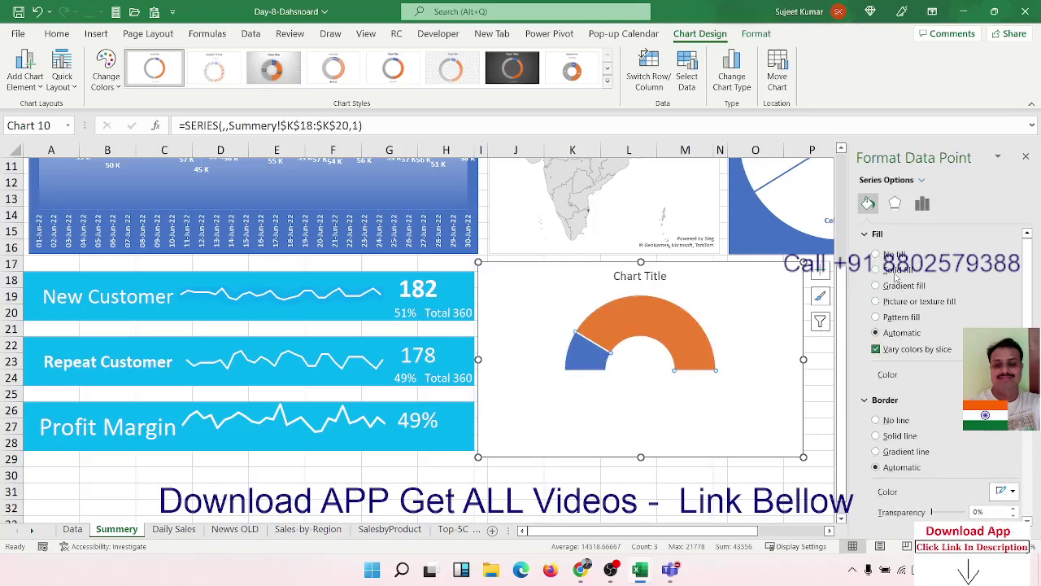
{"action": "left_click", "coordinate": [894, 271]}
{"action": "left_click", "coordinate": [1004, 374]}
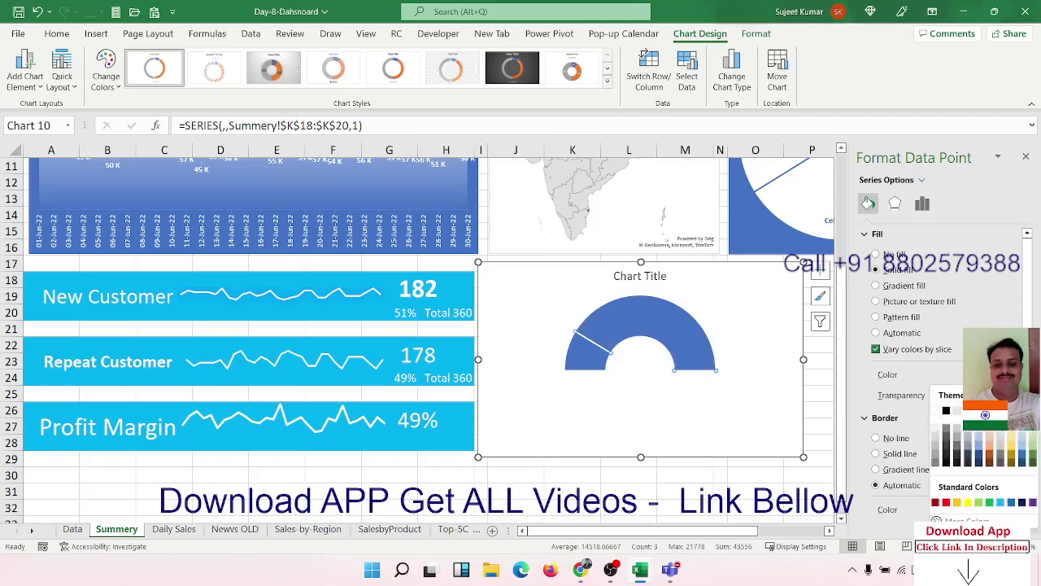
{"action": "left_click", "coordinate": [933, 436]}
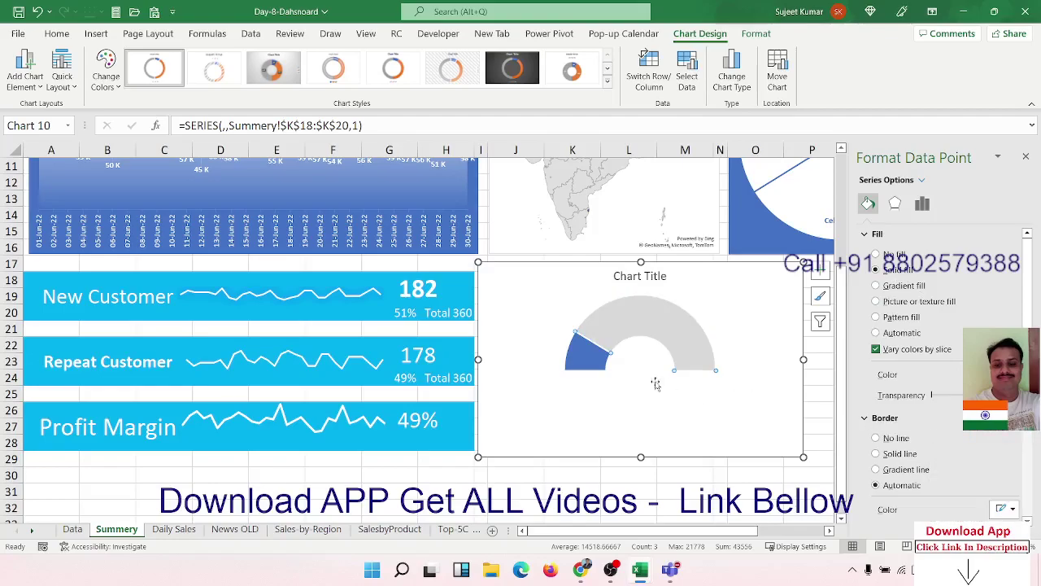
Step: Fill the small progress slice solid black and move the gauge left over the KPI cards
{"action": "left_click", "coordinate": [902, 333]}
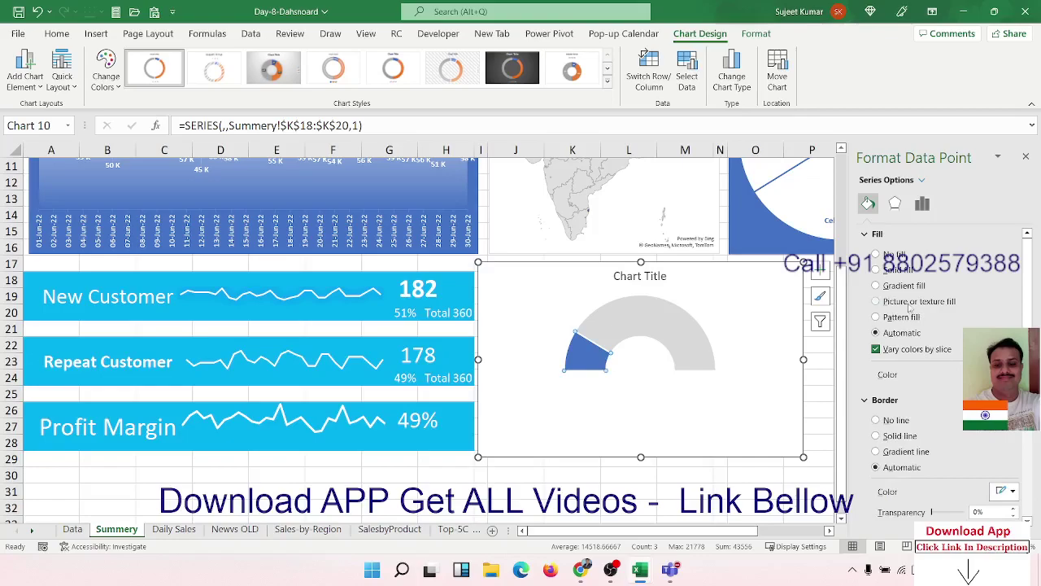
{"action": "left_click", "coordinate": [899, 270]}
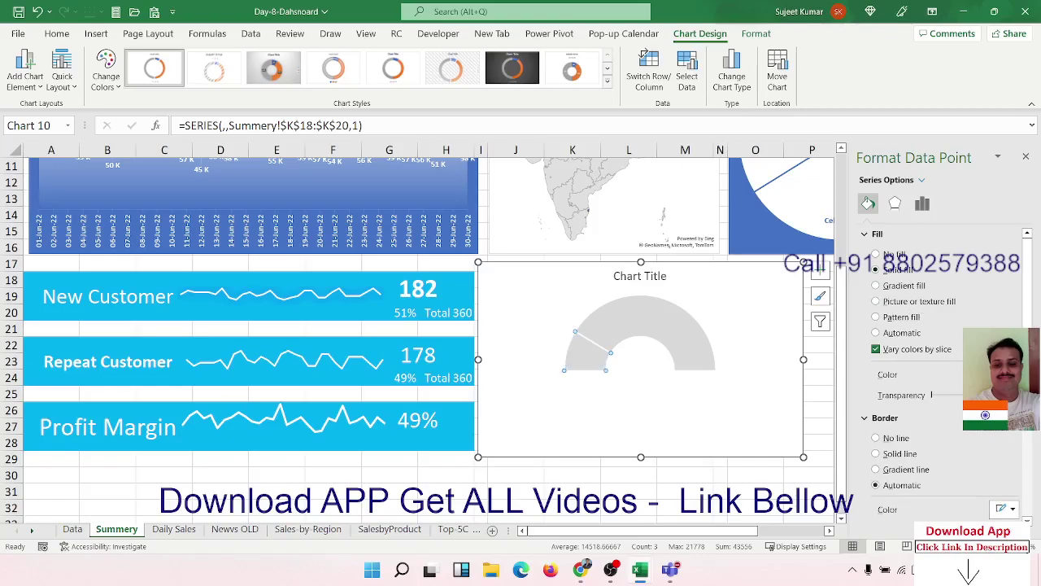
{"action": "left_click", "coordinate": [1003, 374]}
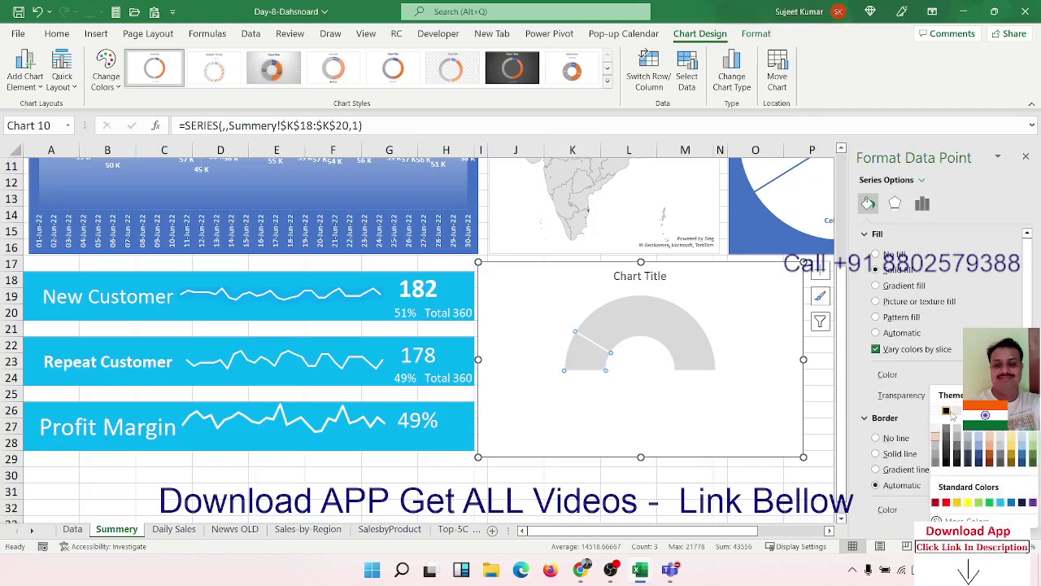
{"action": "left_click", "coordinate": [946, 411]}
{"action": "left_click", "coordinate": [626, 410]}
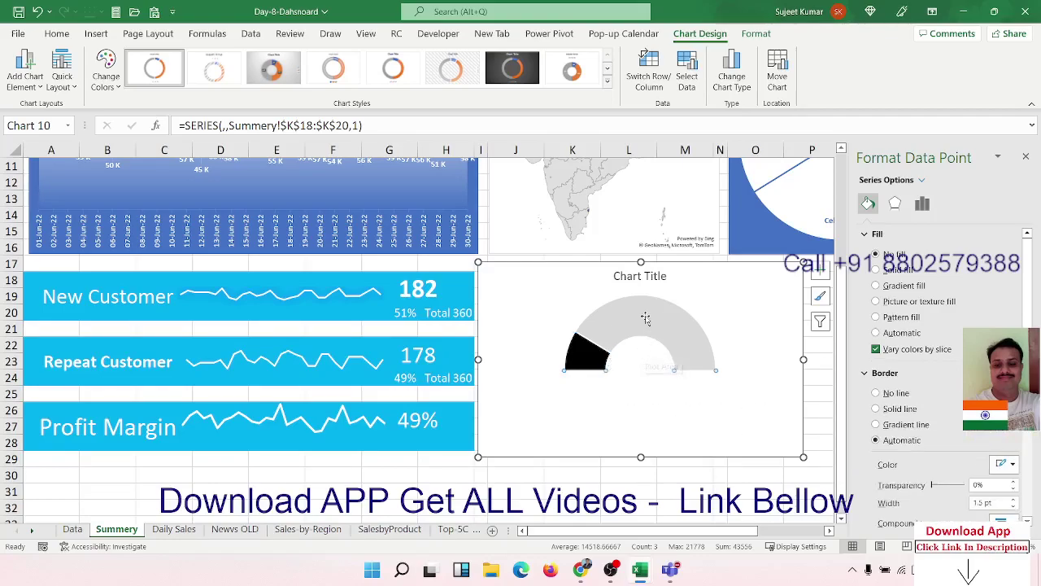
{"action": "left_click", "coordinate": [644, 292]}
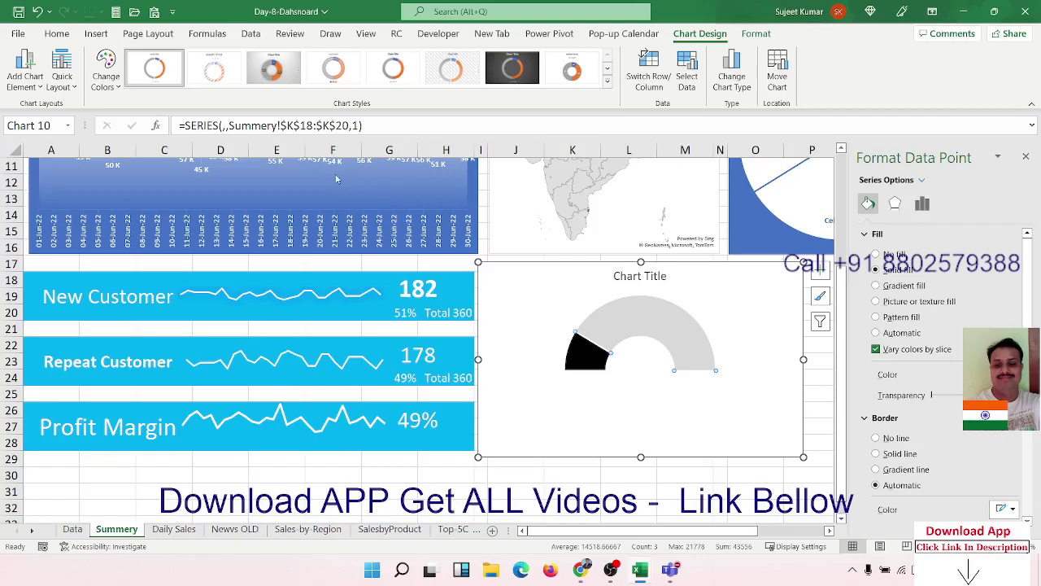
{"action": "left_click_drag", "start_coordinate": [479, 260], "coordinate": [222, 260]}
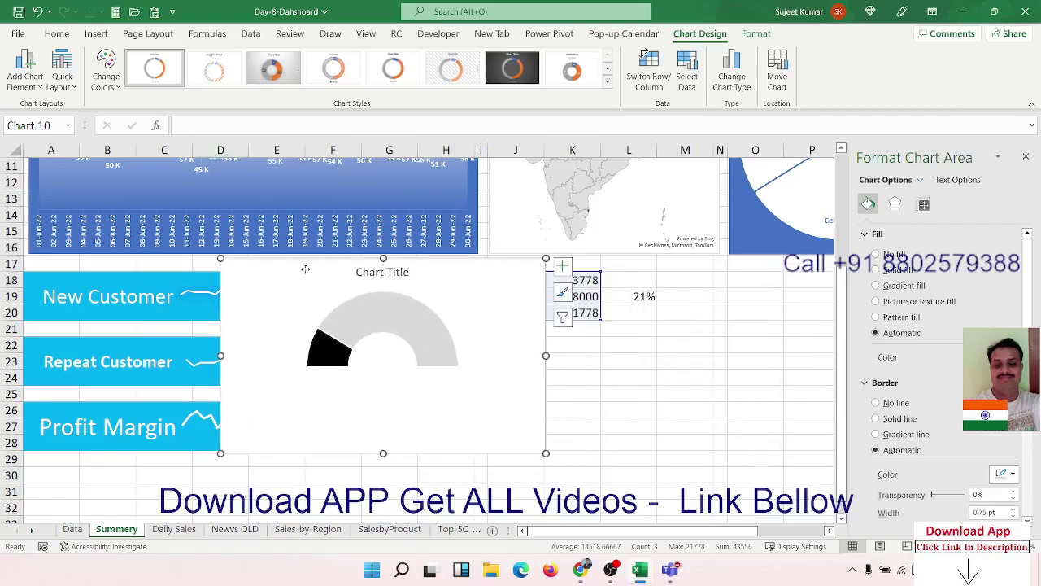
Step: Point the series name at Summery!$L$19 so the title reads 21%, and drag it into the gauge centre
{"action": "left_click", "coordinate": [406, 322]}
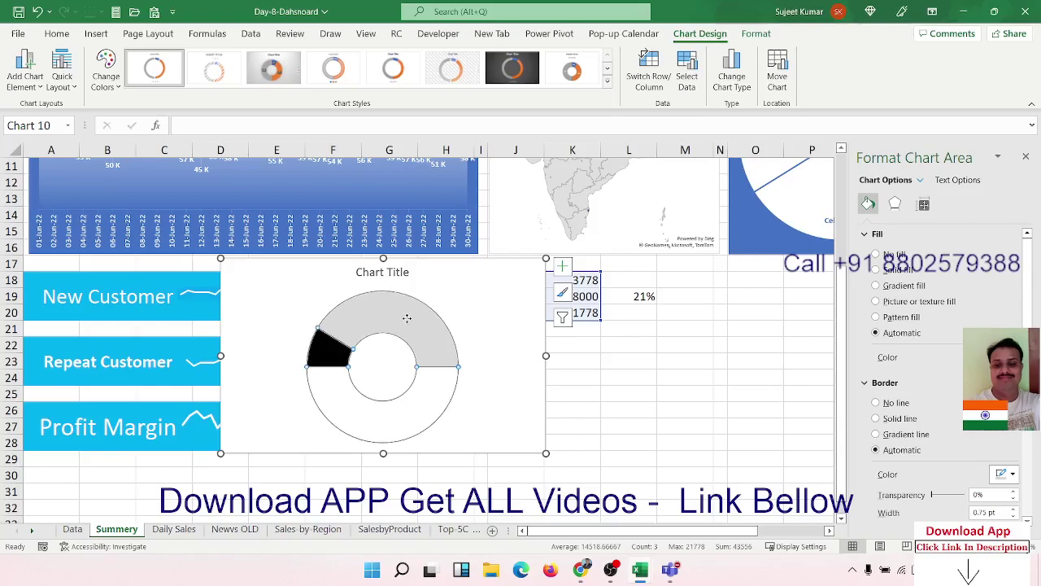
{"action": "left_click", "coordinate": [224, 125]}
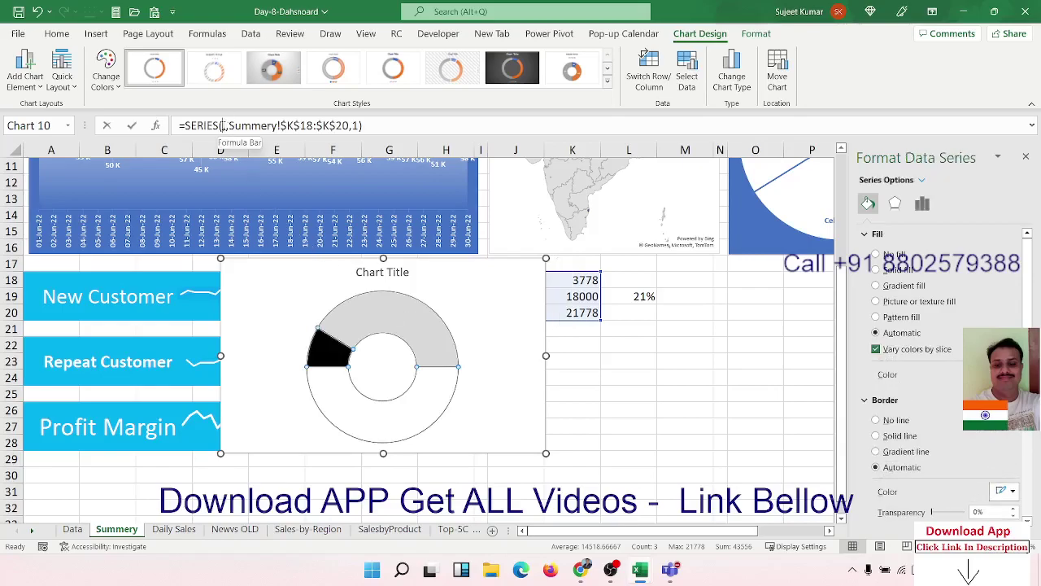
{"action": "left_click", "coordinate": [644, 298]}
{"action": "key", "text": "Return"}
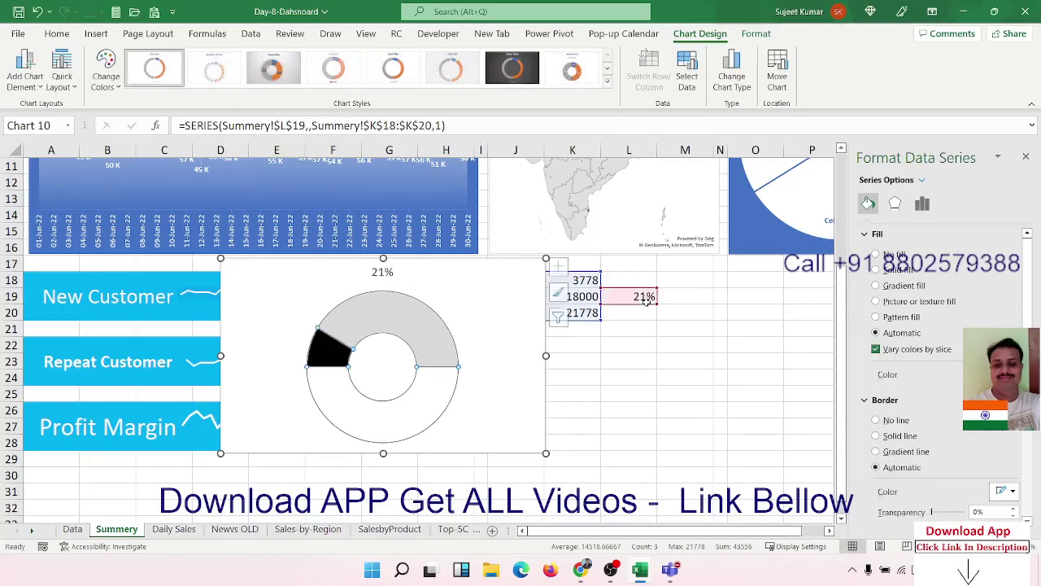
{"action": "left_click", "coordinate": [378, 273]}
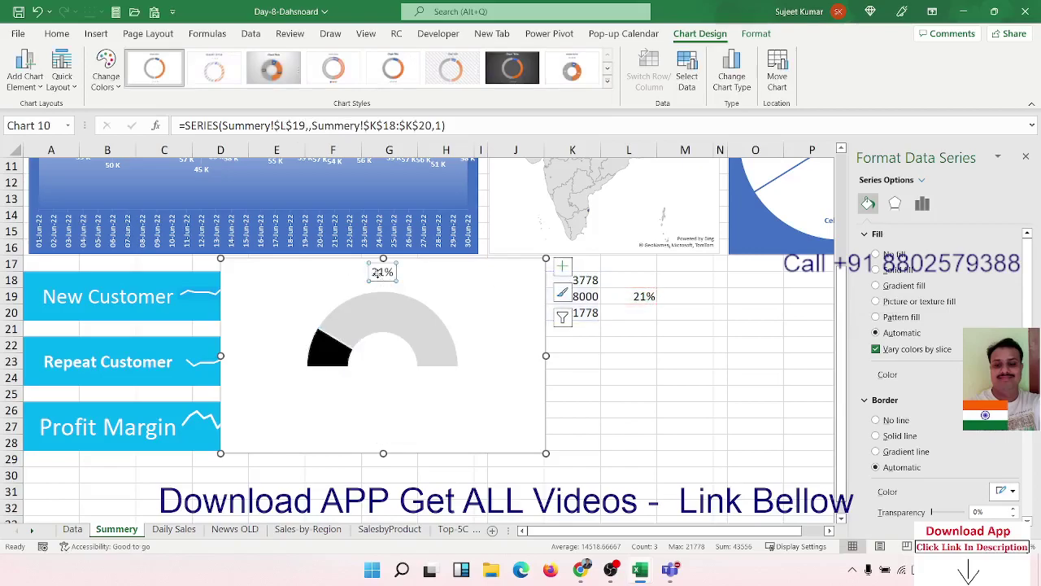
{"action": "left_click_drag", "start_coordinate": [378, 273], "coordinate": [376, 365]}
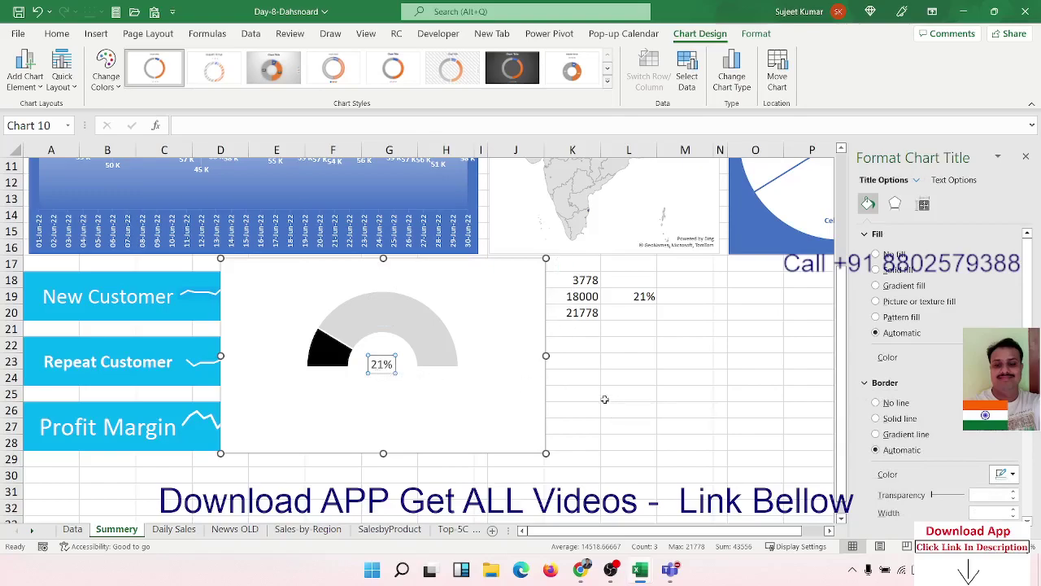
Step: Give the gauge's chart area a solid background fill
{"action": "left_click", "coordinate": [604, 399]}
{"action": "left_click", "coordinate": [226, 454]}
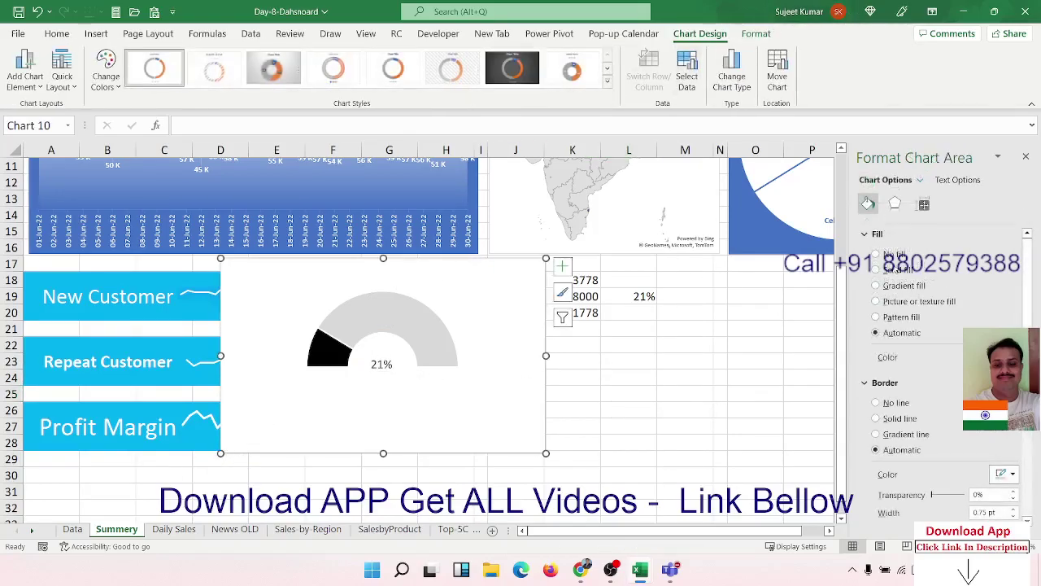
{"action": "left_click", "coordinate": [895, 270]}
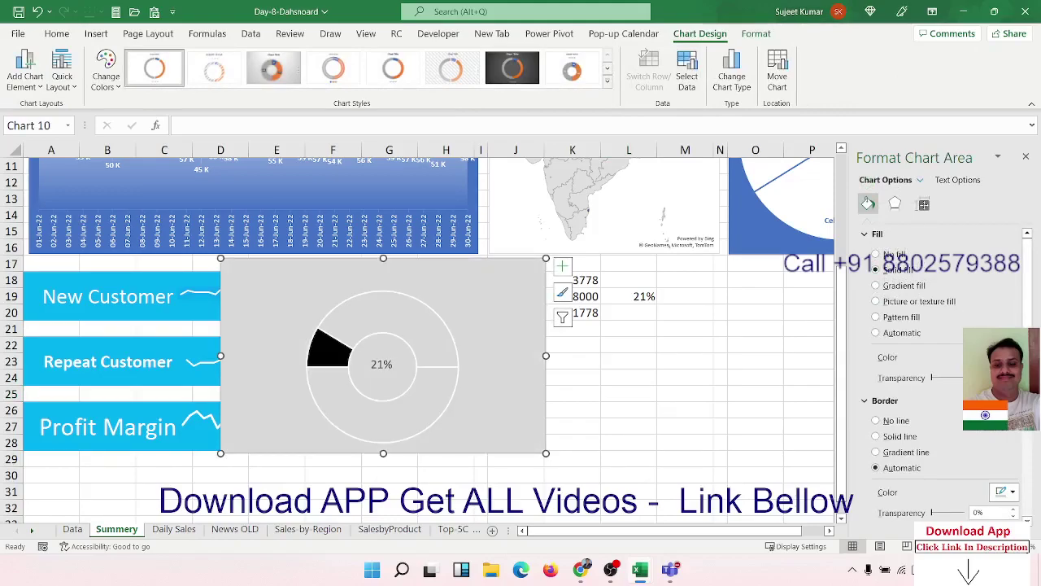
{"action": "left_click", "coordinate": [1000, 357]}
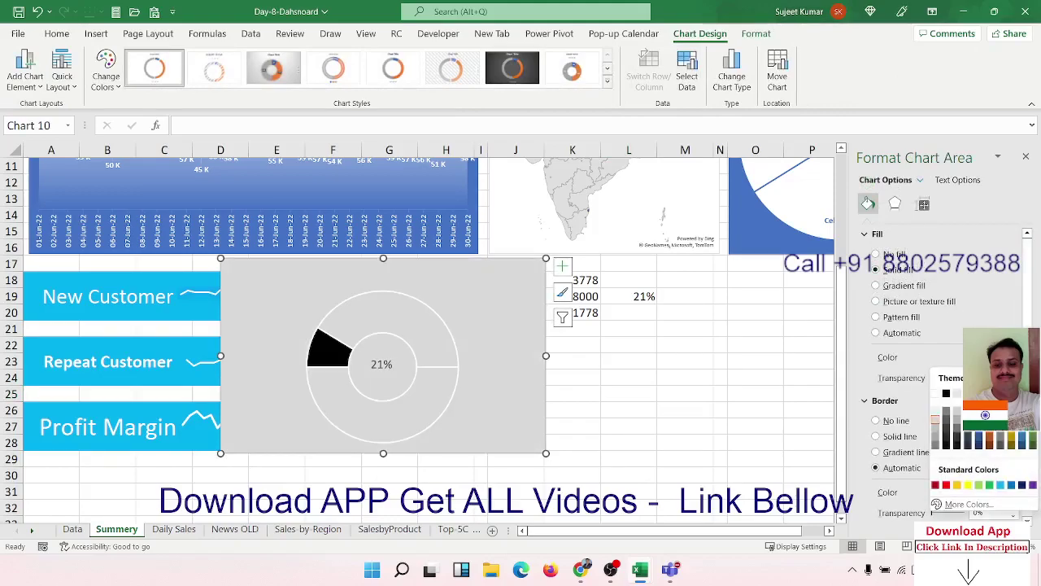
Step: Change the chart background from light grey to blue-grey and set the doughnut border to No line
{"action": "left_click", "coordinate": [935, 420]}
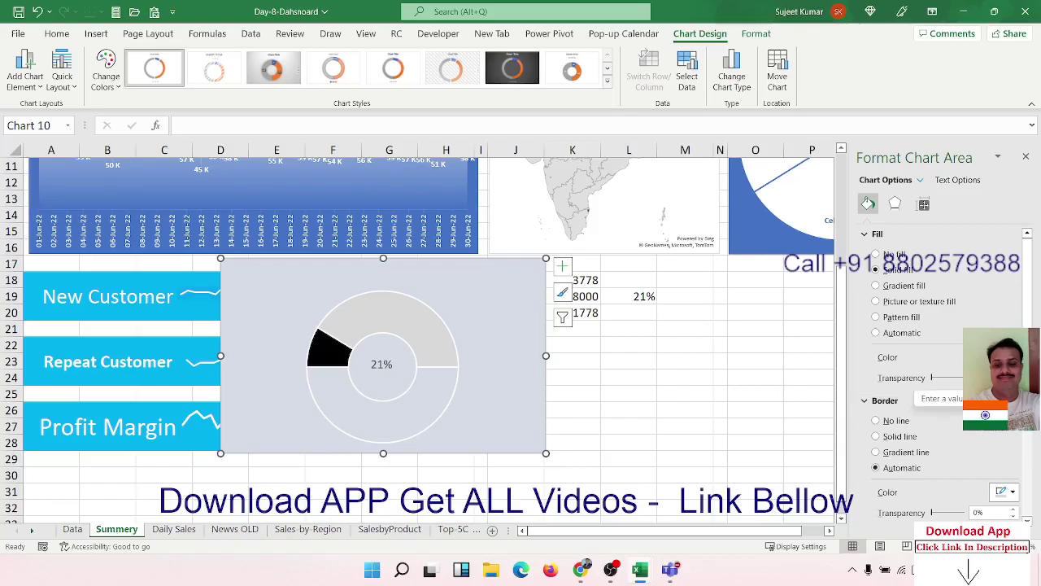
{"action": "left_click", "coordinate": [1008, 357]}
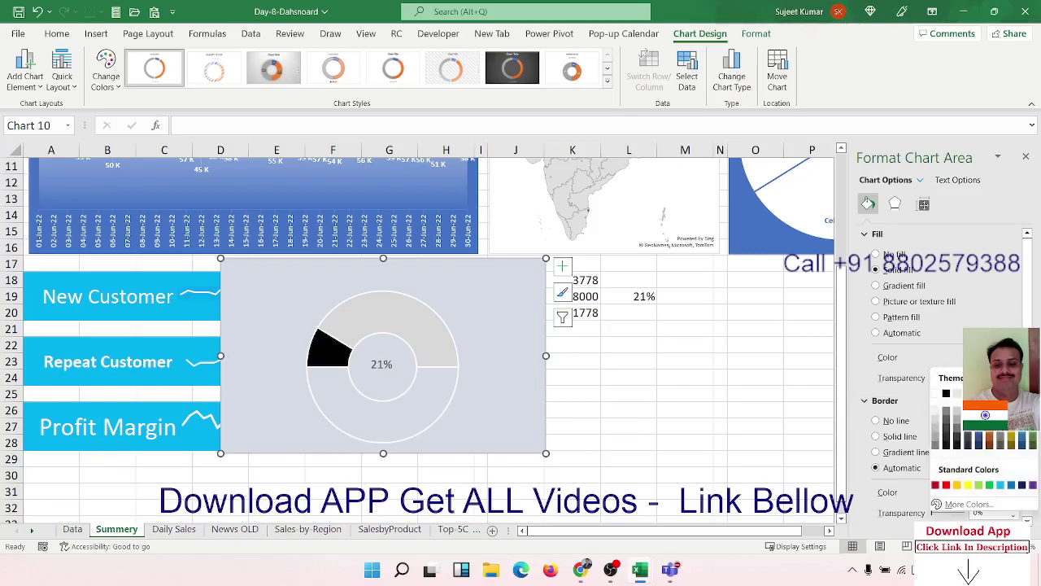
{"action": "left_click", "coordinate": [968, 415]}
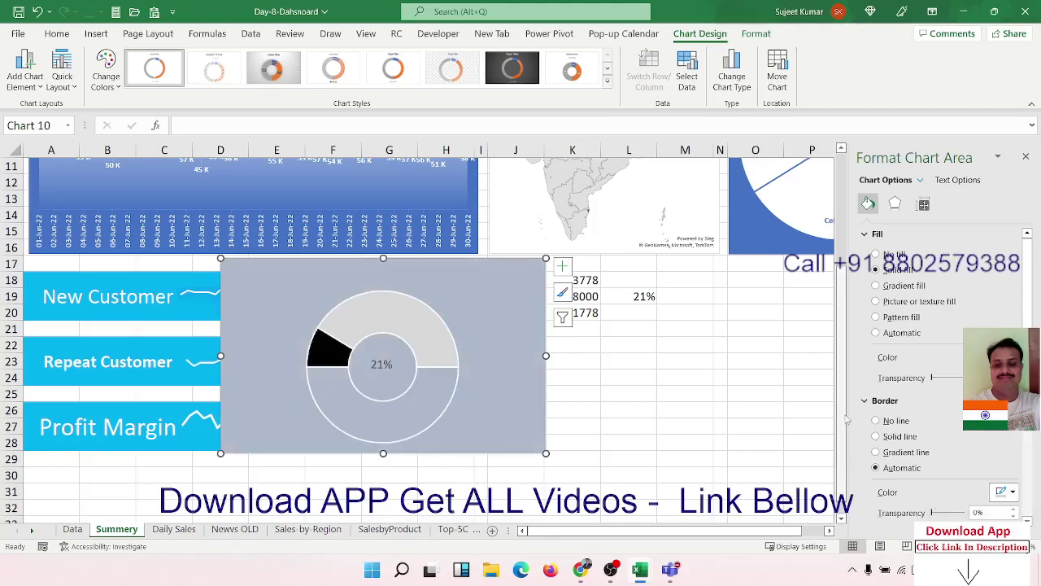
{"action": "left_click", "coordinate": [453, 391]}
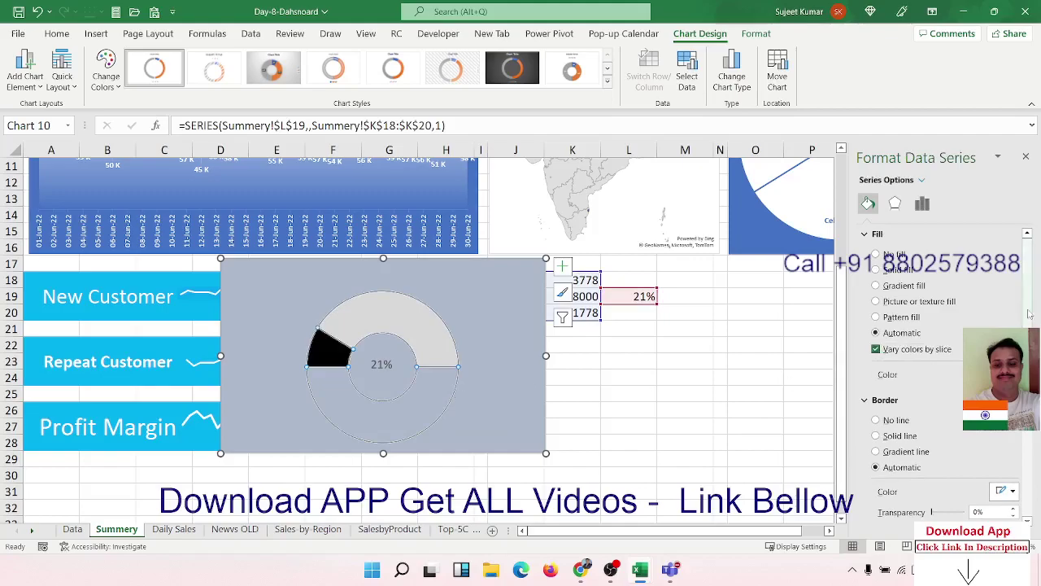
{"action": "left_click", "coordinate": [875, 421]}
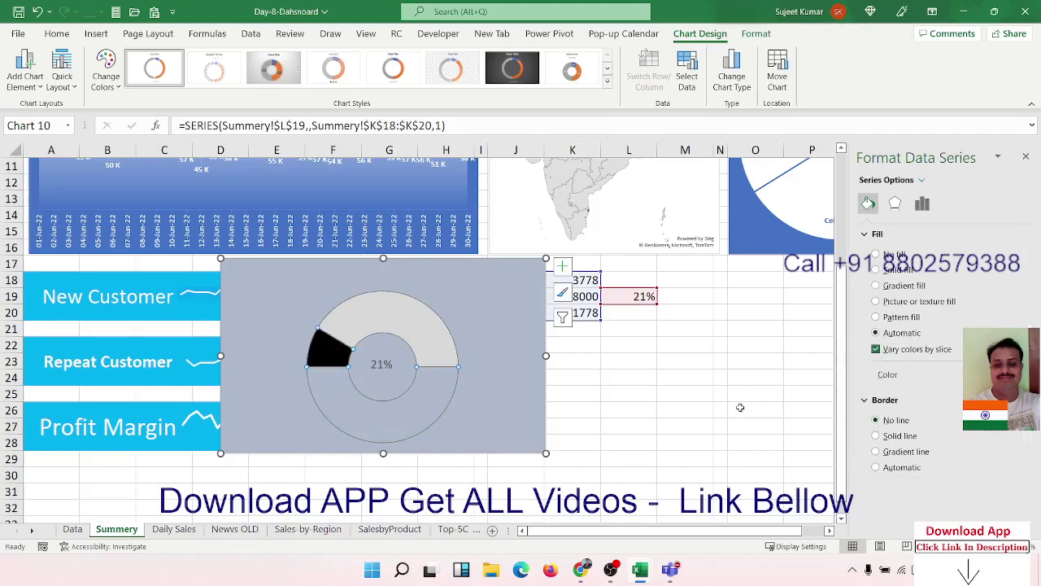
Step: Shrink the gauge chart so the Profit Margin card shows, then review the series options
{"action": "left_click", "coordinate": [515, 364]}
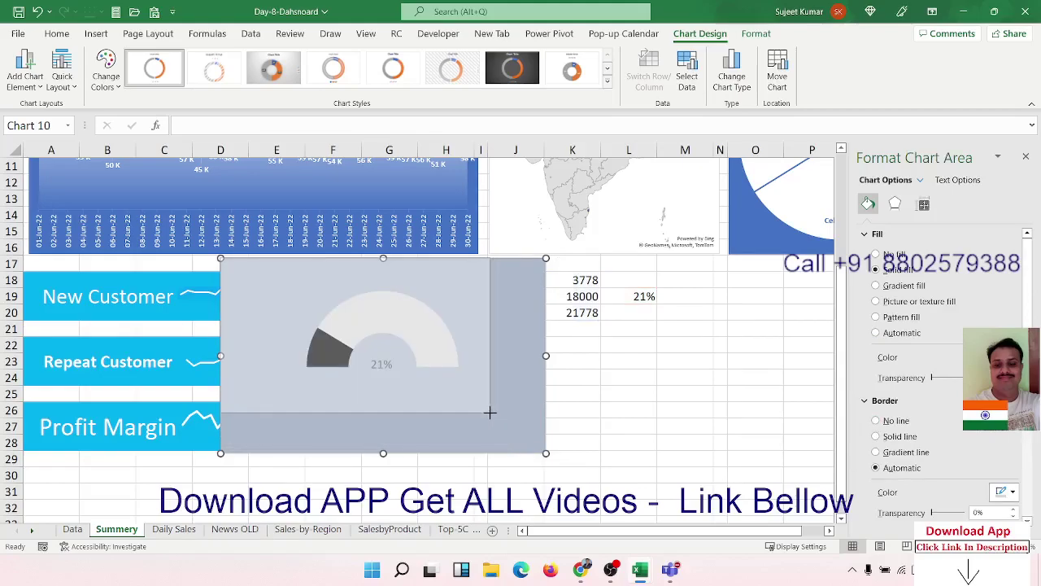
{"action": "left_click_drag", "start_coordinate": [547, 453], "coordinate": [491, 413]}
{"action": "left_click", "coordinate": [384, 383]}
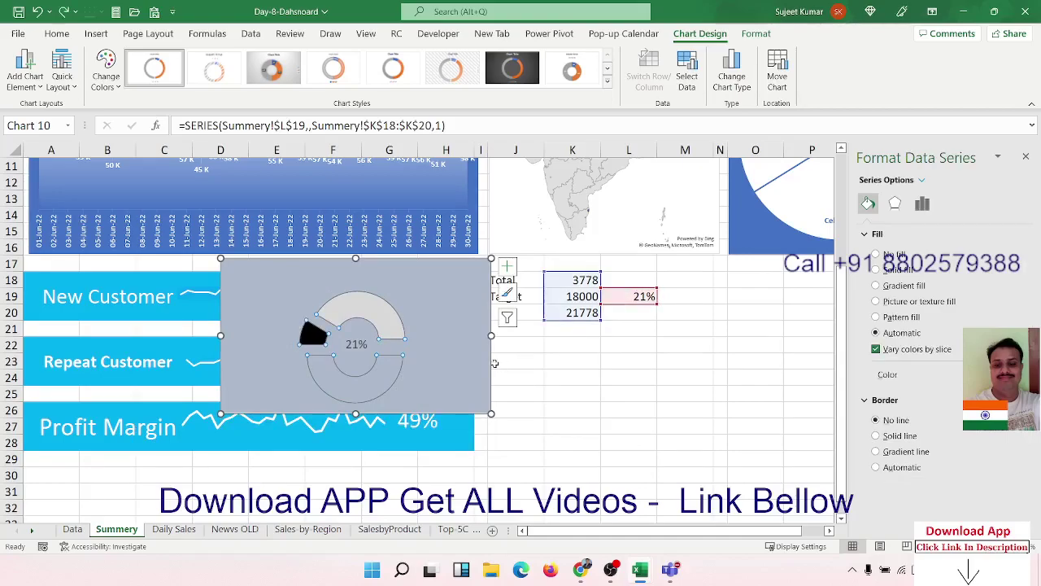
{"action": "left_click", "coordinate": [440, 342]}
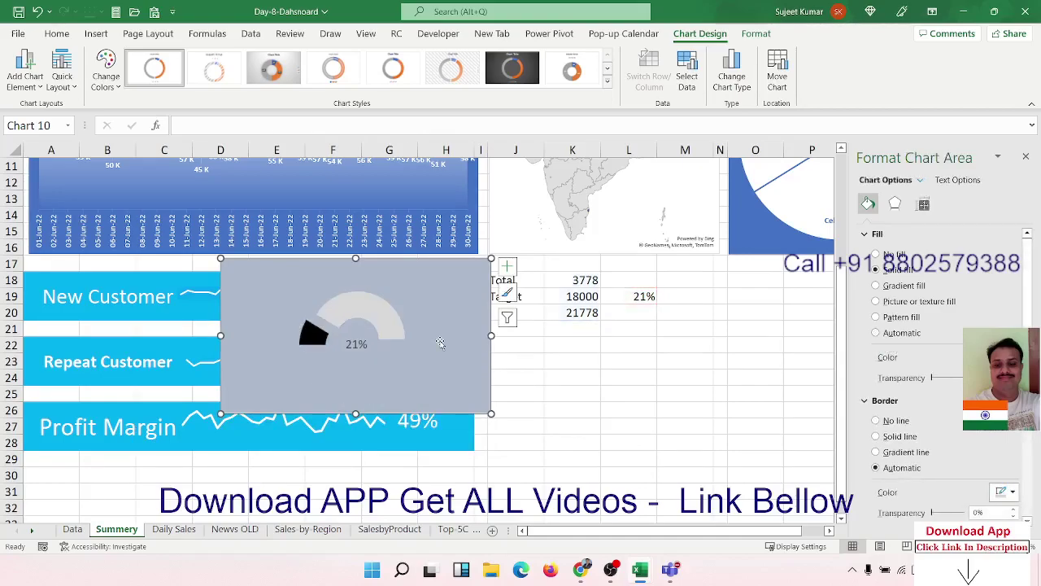
{"action": "key", "text": "Down"}
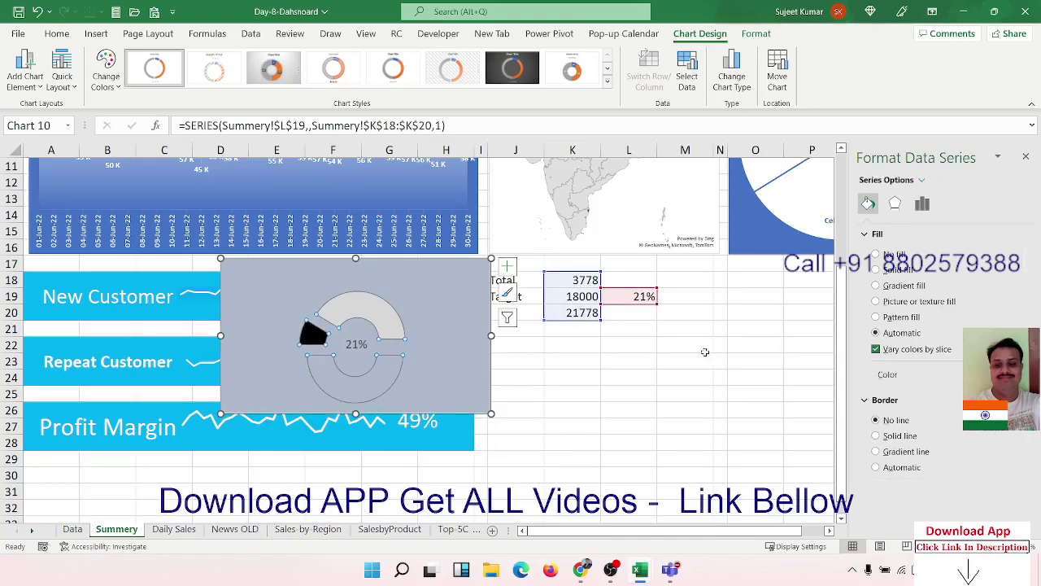
{"action": "left_click", "coordinate": [922, 203]}
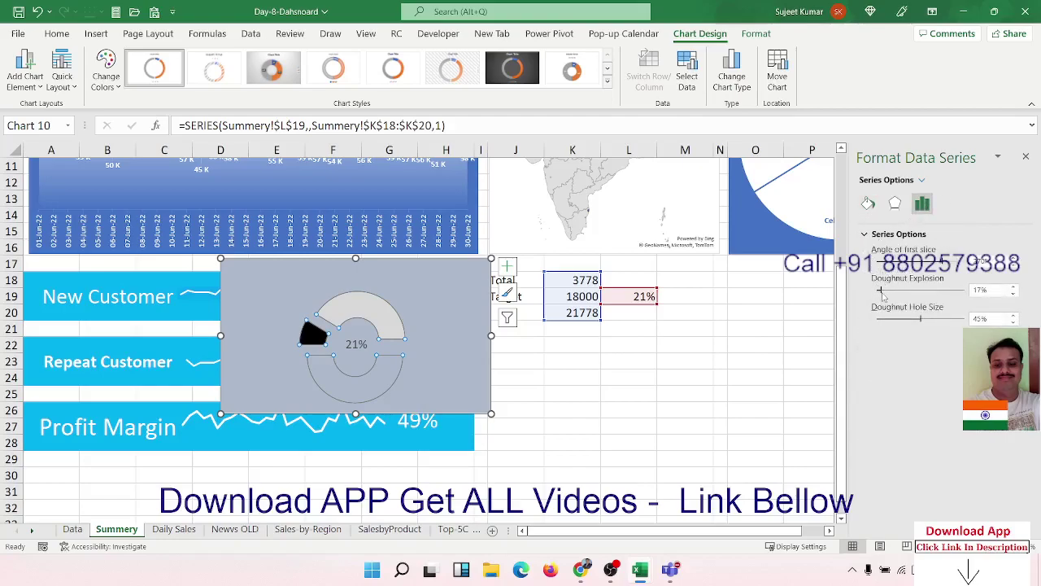
{"action": "left_click", "coordinate": [232, 277]}
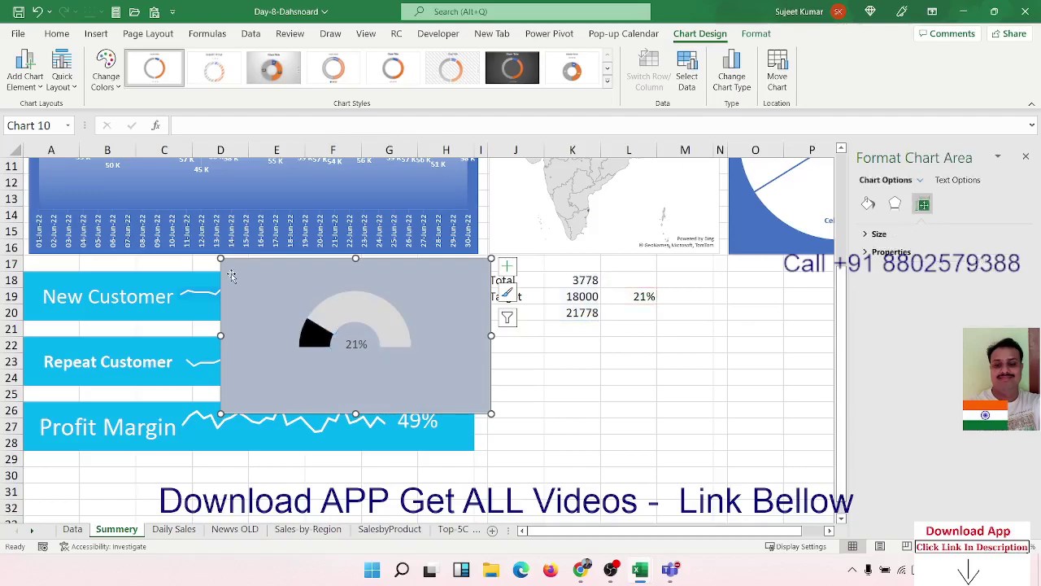
Step: Move the gauge right beside the KPI cards and make it narrower and taller
{"action": "left_click_drag", "start_coordinate": [232, 277], "coordinate": [492, 284]}
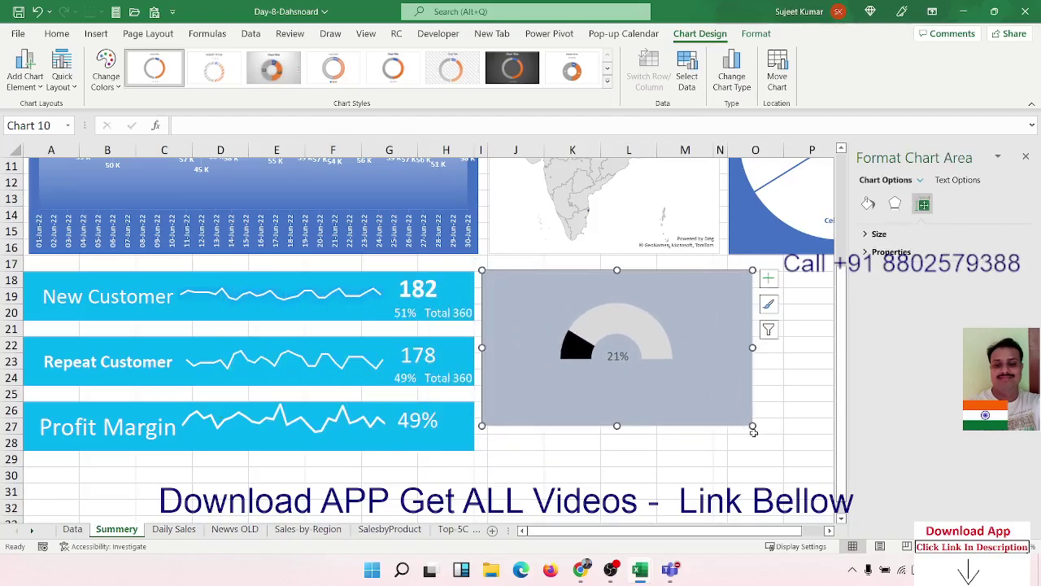
{"action": "left_click_drag", "start_coordinate": [753, 426], "coordinate": [720, 455]}
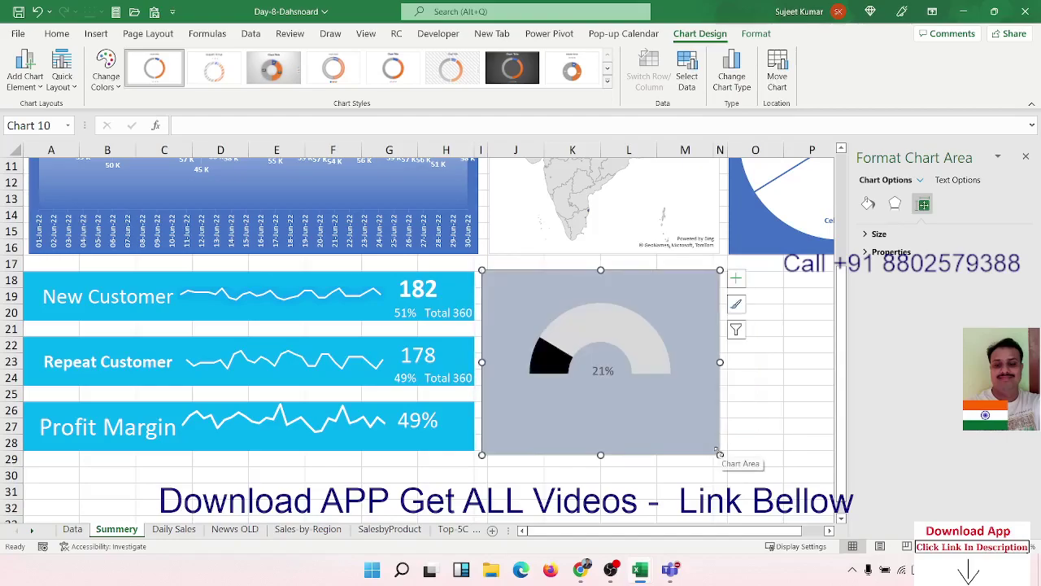
{"action": "left_click", "coordinate": [584, 507]}
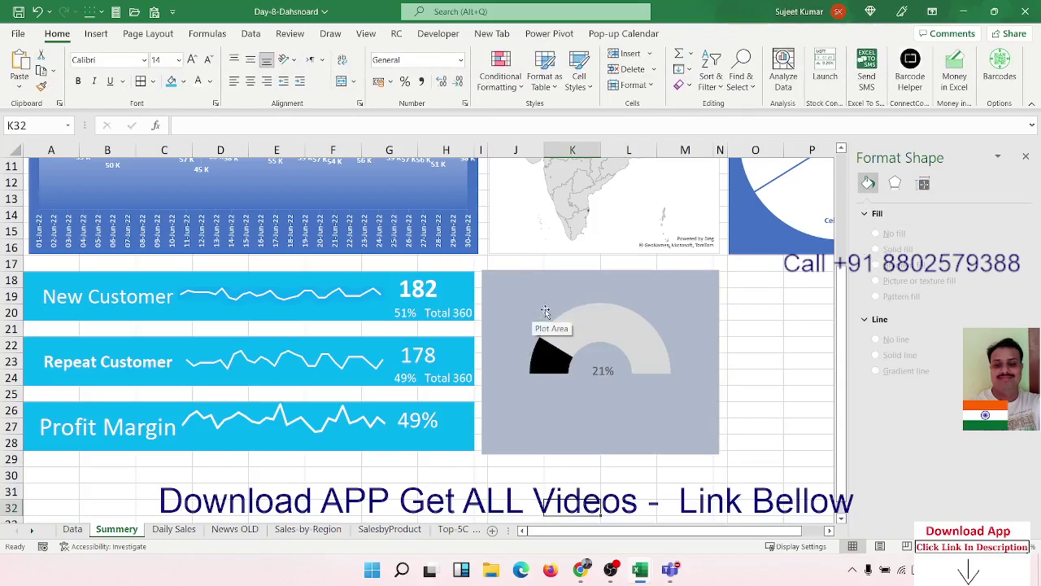
Step: Enlarge the gauge's plot area so the half-doughnut fills the chart to its right edge
{"action": "left_click", "coordinate": [611, 302]}
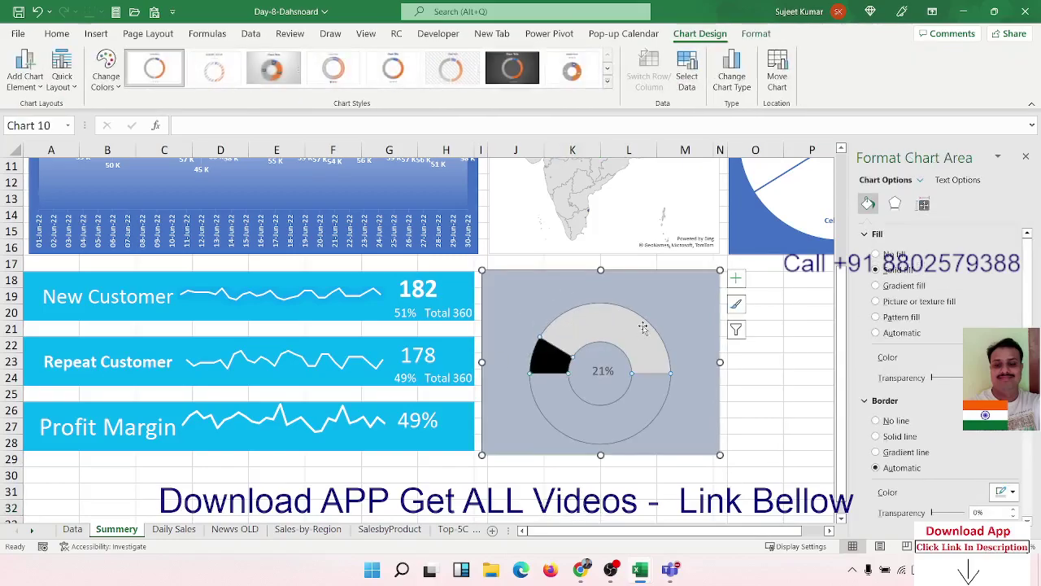
{"action": "left_click", "coordinate": [557, 346]}
{"action": "left_click", "coordinate": [667, 317]}
{"action": "left_click_drag", "start_coordinate": [671, 303], "coordinate": [697, 276]}
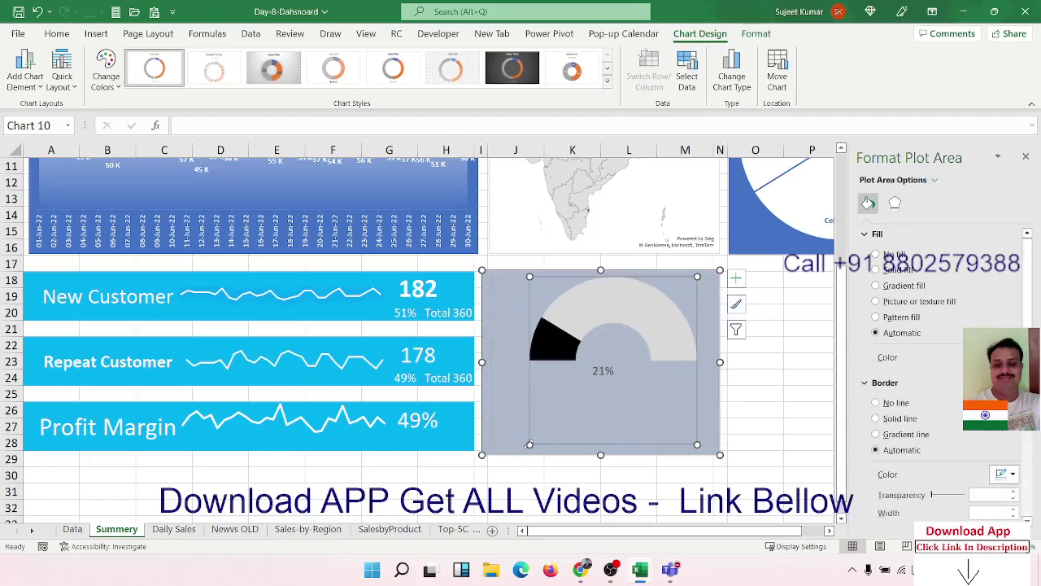
{"action": "left_click_drag", "start_coordinate": [529, 444], "coordinate": [484, 449]}
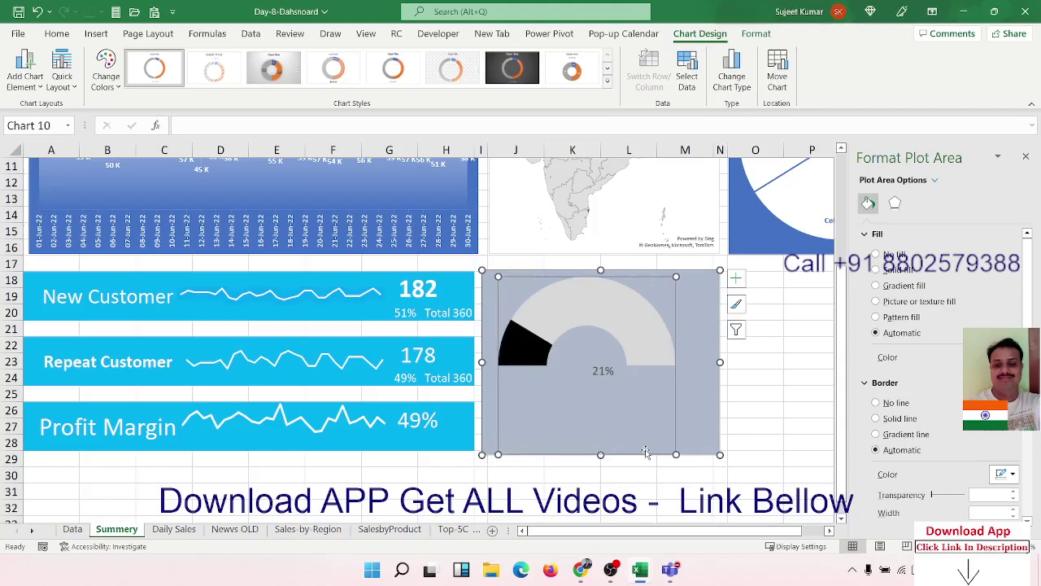
{"action": "left_click_drag", "start_coordinate": [675, 447], "coordinate": [685, 458]}
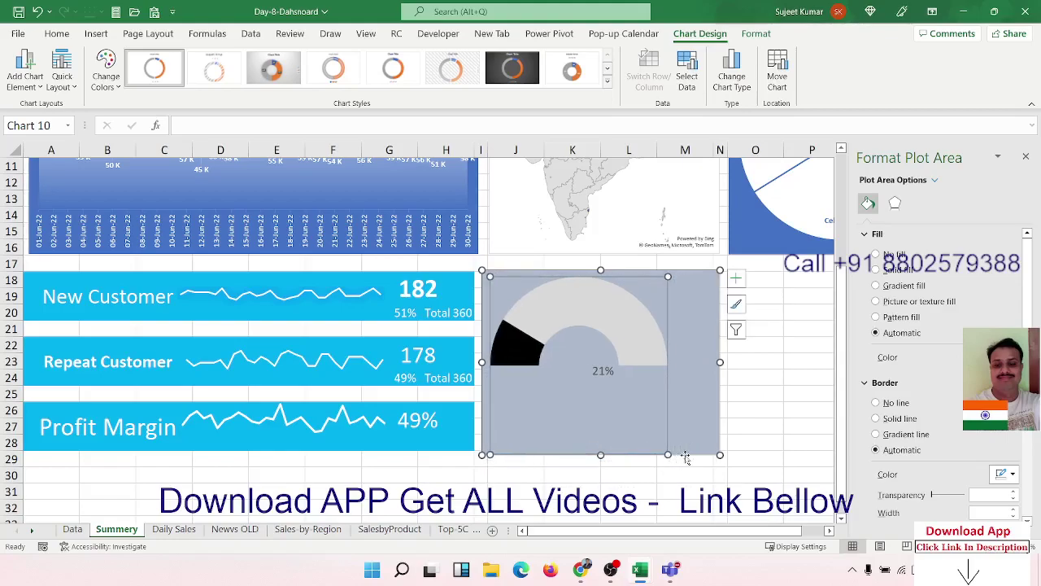
{"action": "left_click", "coordinate": [667, 387]}
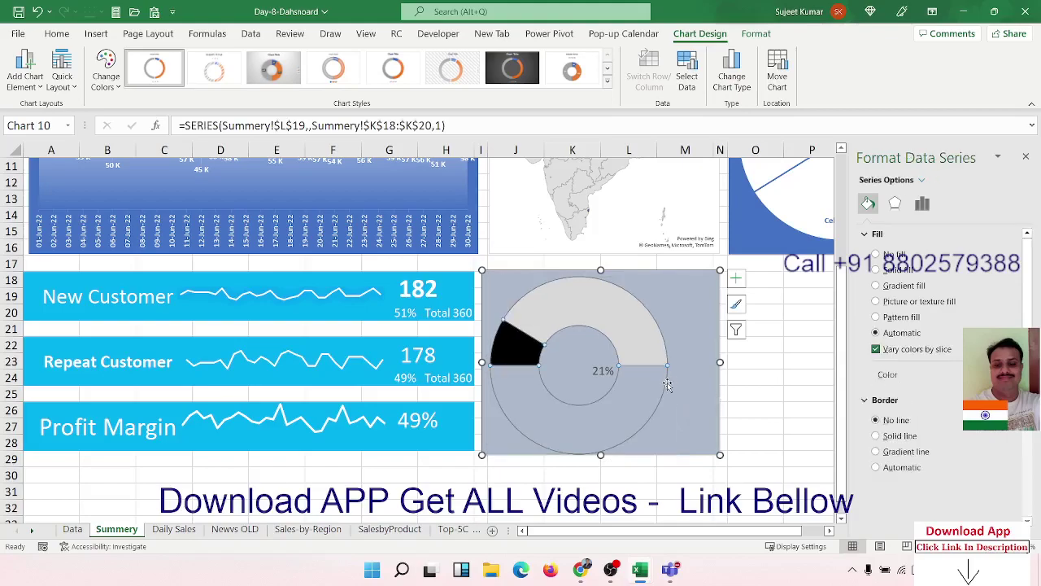
{"action": "left_click", "coordinate": [664, 316]}
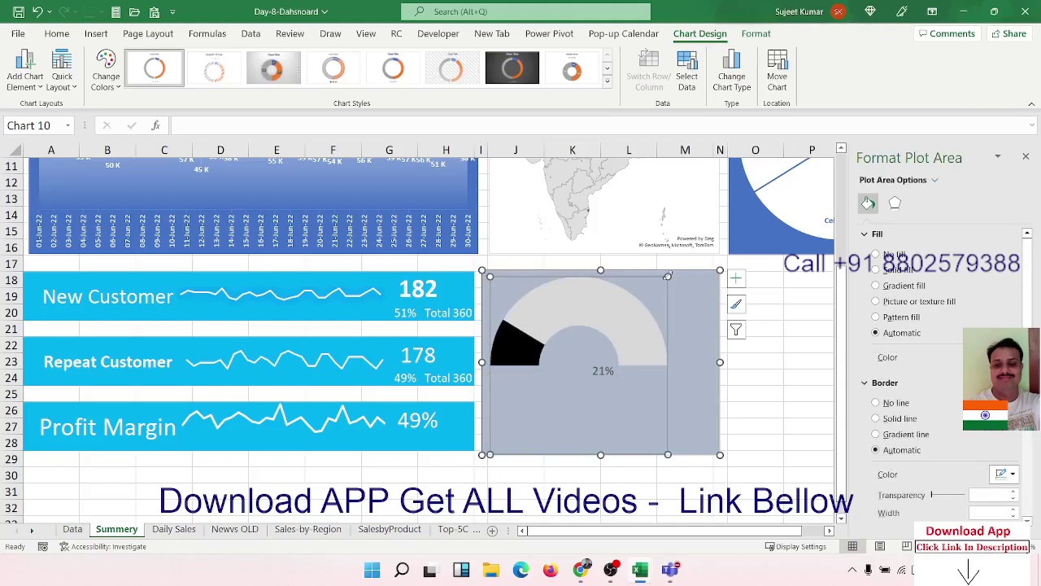
{"action": "left_click_drag", "start_coordinate": [667, 276], "coordinate": [718, 276]}
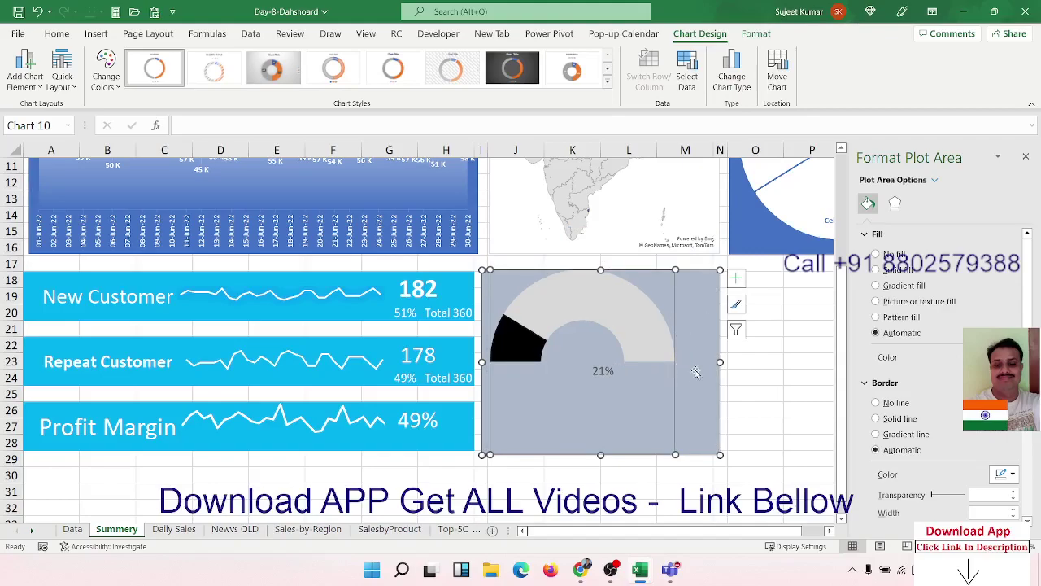
{"action": "left_click", "coordinate": [750, 397]}
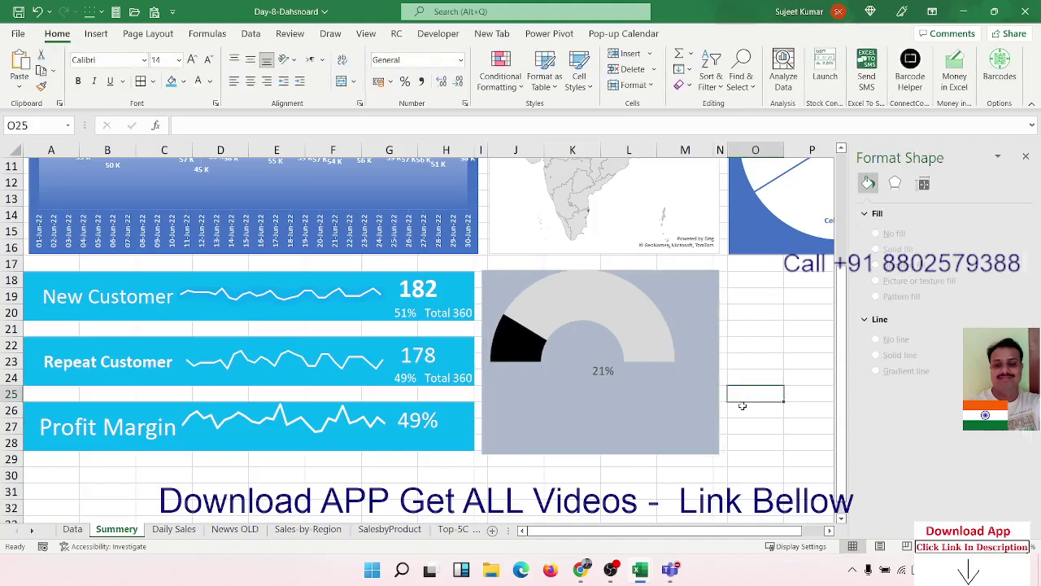
Step: Set a 65% doughnut hole for a slimmer ring and centre the 21% label under the arc
{"action": "left_click", "coordinate": [649, 395]}
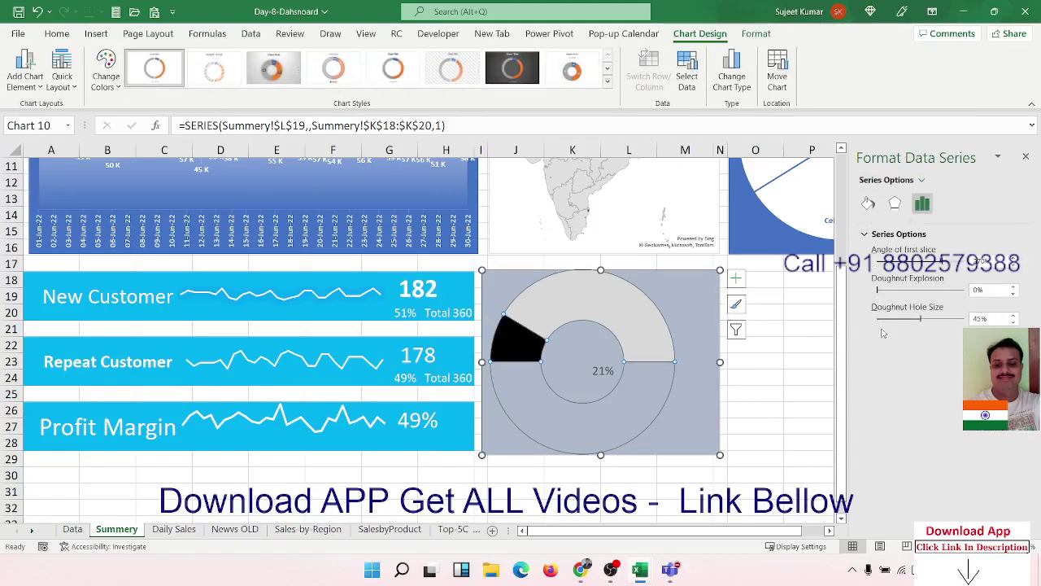
{"action": "mouse_move", "coordinate": [922, 318]}
{"action": "left_mouse_down"}
{"action": "mouse_move", "coordinate": [912, 323]}
{"action": "mouse_move", "coordinate": [938, 323]}
{"action": "left_mouse_up"}
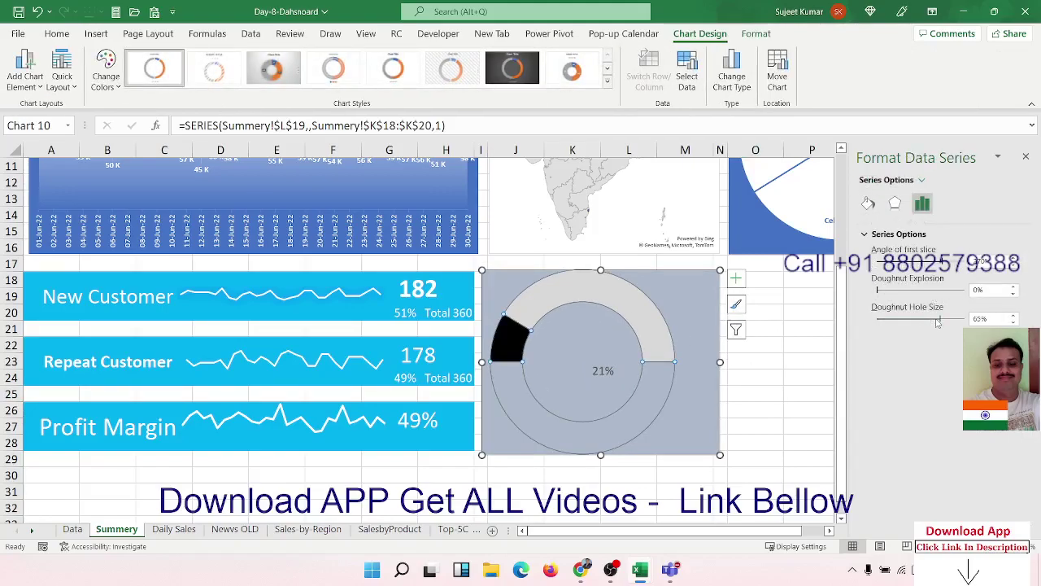
{"action": "left_click", "coordinate": [737, 389]}
{"action": "left_click", "coordinate": [603, 370]}
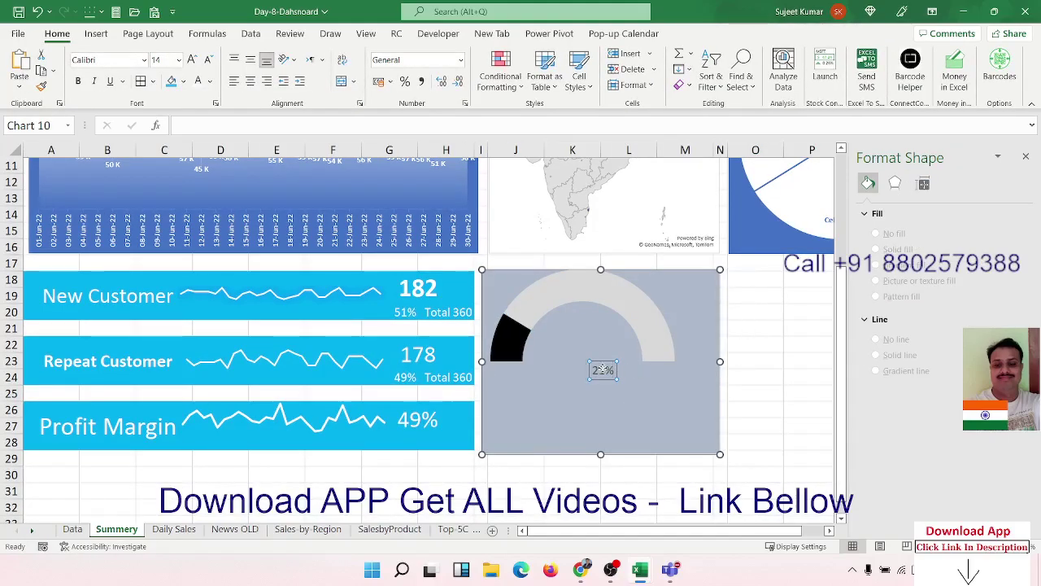
{"action": "left_click_drag", "start_coordinate": [586, 349], "coordinate": [586, 351]}
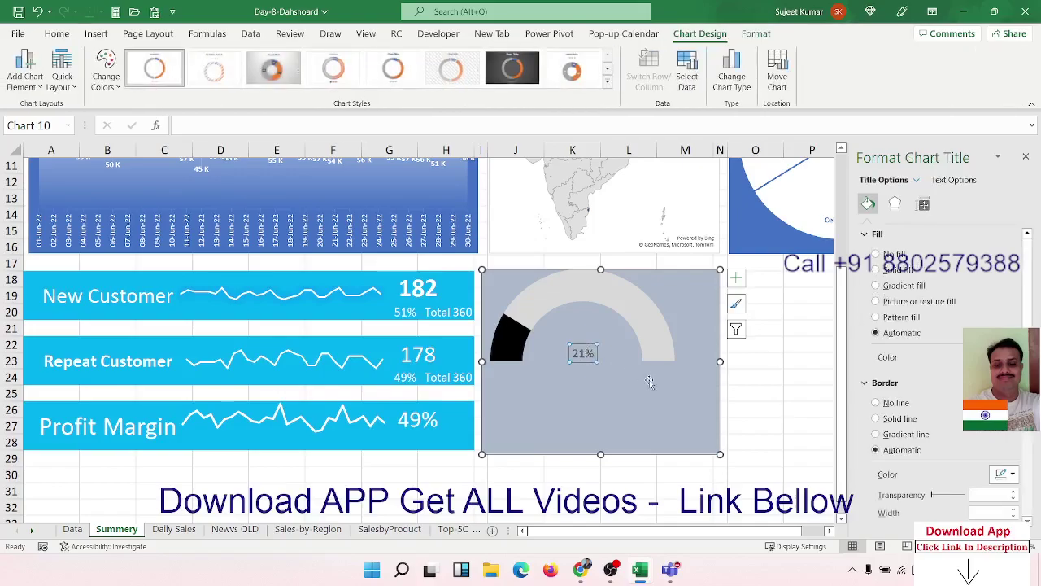
{"action": "left_click", "coordinate": [809, 376]}
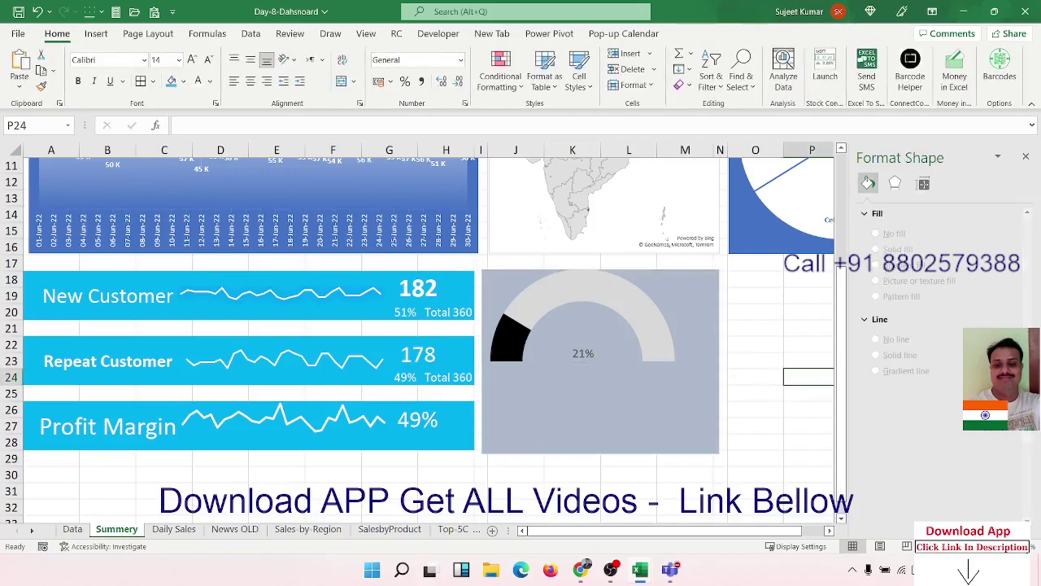
{"action": "left_click", "coordinate": [1022, 158]}
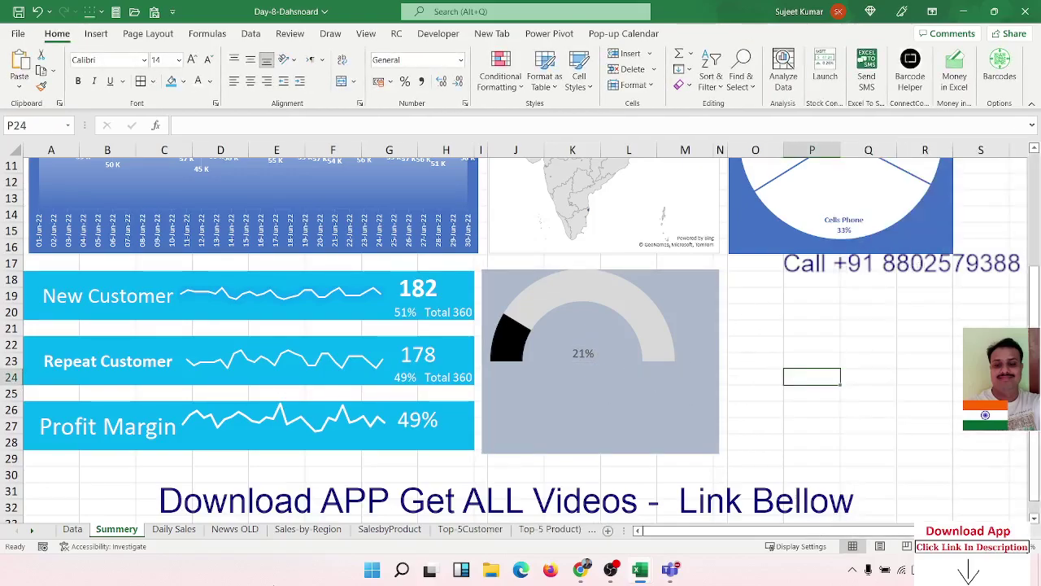
Step: Paste the Top-5Customer revenue bar chart onto the Summery sheet at cell O18
{"action": "left_click", "coordinate": [470, 529]}
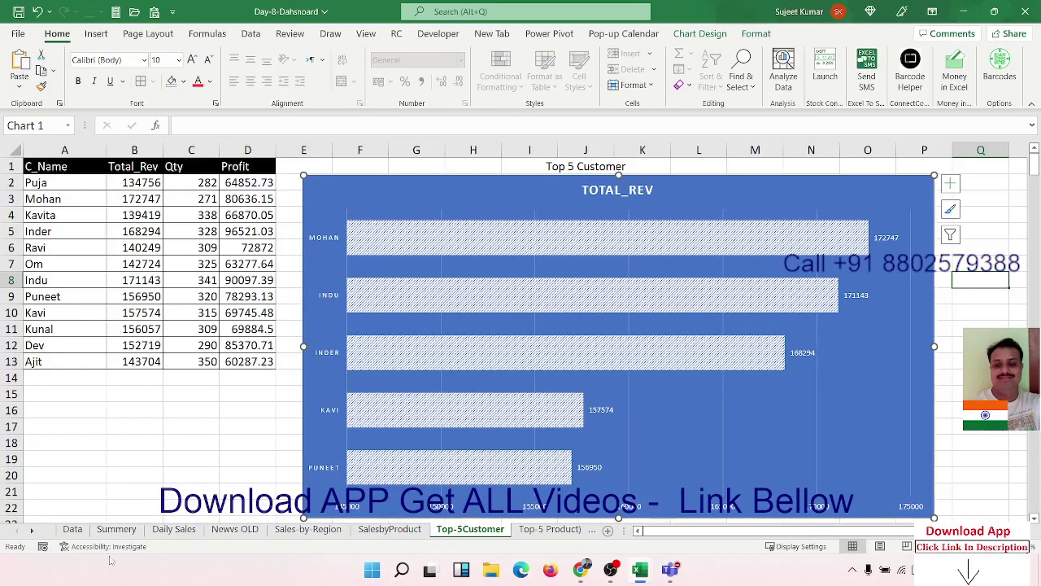
{"action": "left_click", "coordinate": [117, 529]}
{"action": "left_click", "coordinate": [766, 292]}
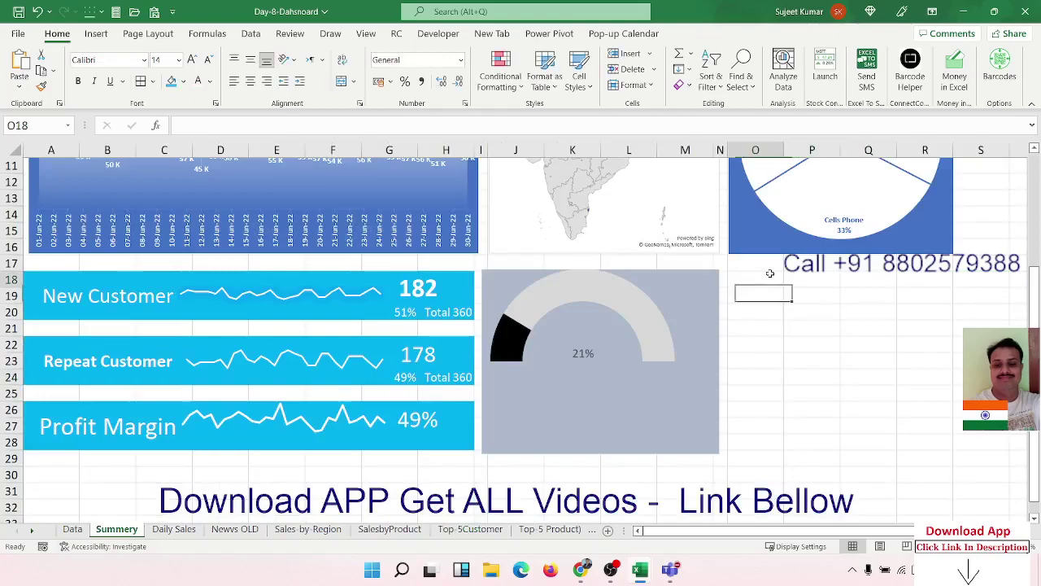
{"action": "left_click", "coordinate": [756, 283]}
{"action": "key", "text": "ctrl+v"}
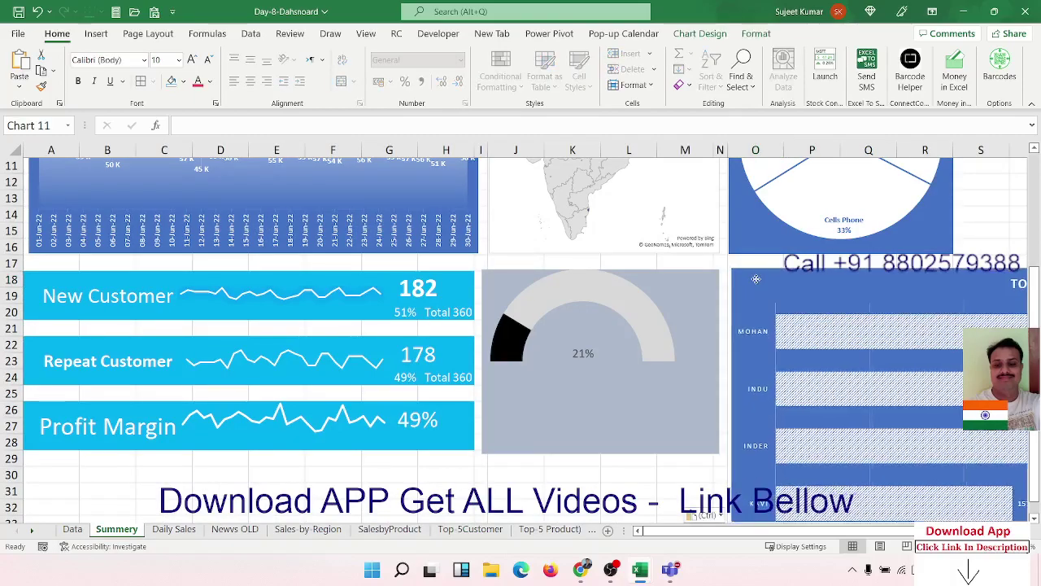
Step: Shrink the TOTAL_REV chart and place it under the Share of Sales pie beside the gauge
{"action": "scroll", "coordinate": [779, 369], "scroll_direction": "down", "scroll_amount": 10}
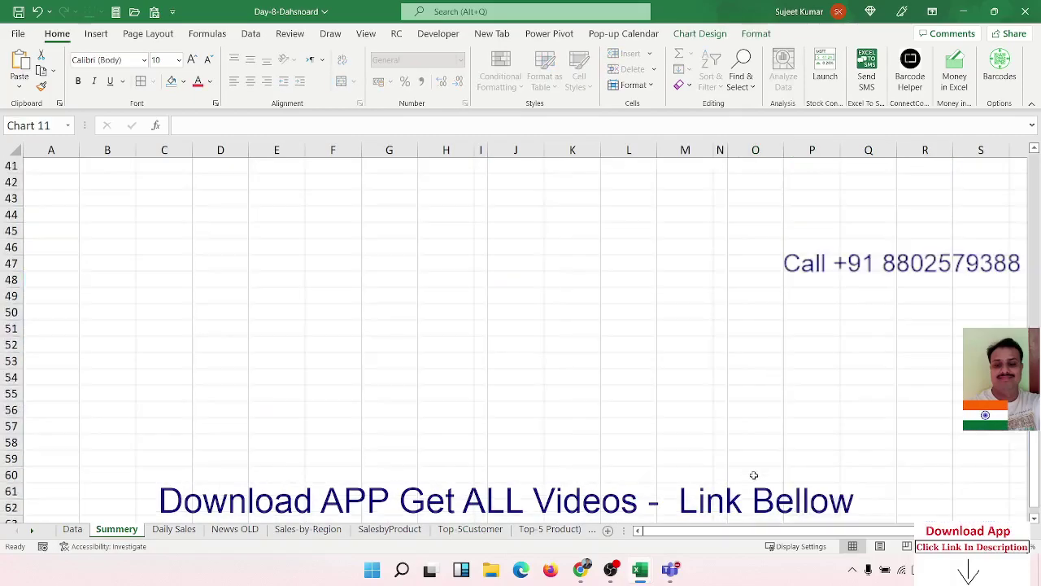
{"action": "scroll", "coordinate": [756, 480], "scroll_direction": "up", "scroll_amount": 7}
{"action": "left_click", "coordinate": [903, 532]}
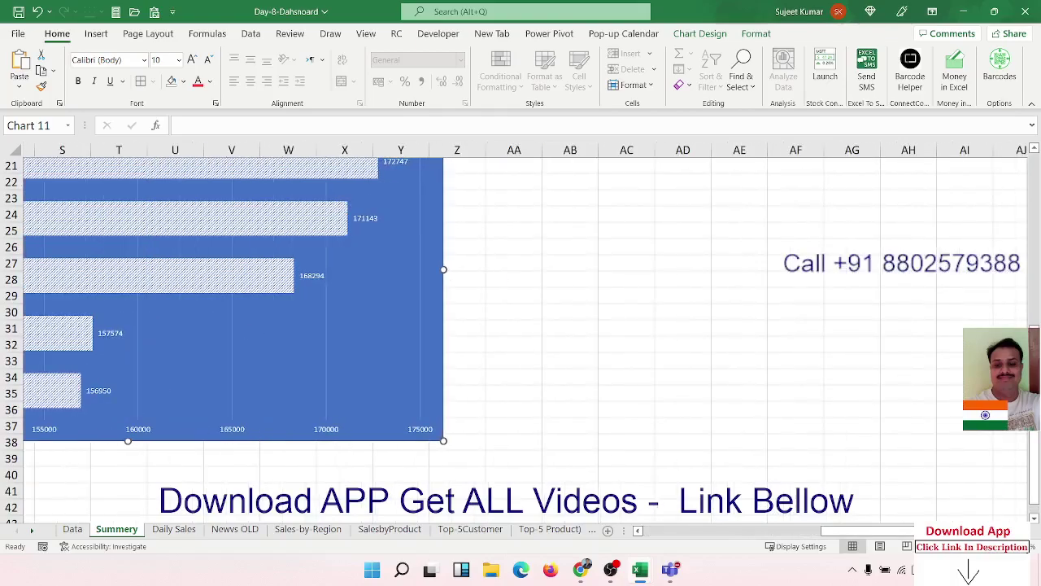
{"action": "left_click_drag", "start_coordinate": [902, 532], "coordinate": [724, 530]}
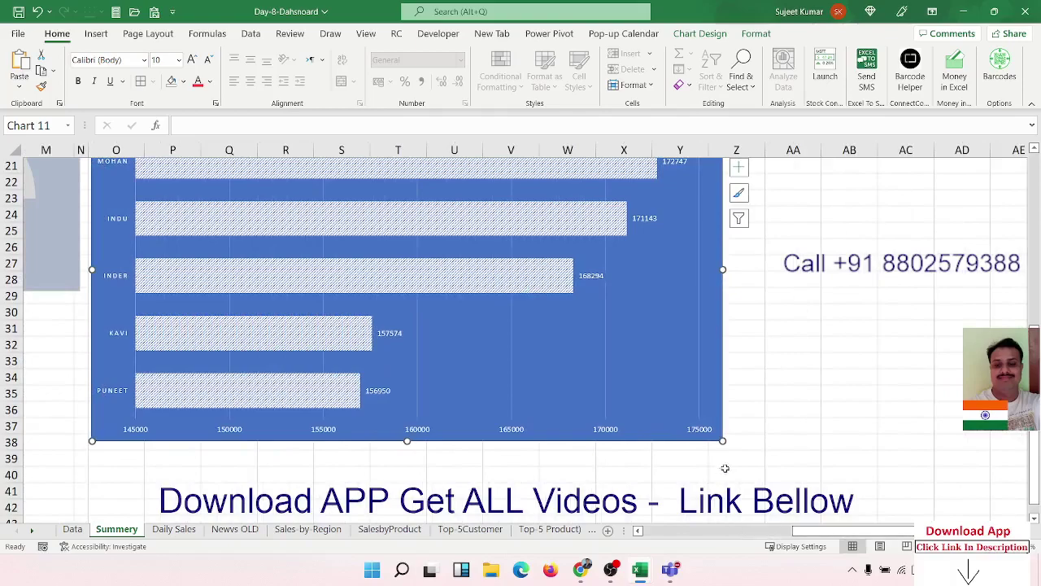
{"action": "mouse_move", "coordinate": [722, 440]}
{"action": "left_mouse_down"}
{"action": "mouse_move", "coordinate": [604, 377]}
{"action": "mouse_move", "coordinate": [345, 286]}
{"action": "mouse_move", "coordinate": [280, 299]}
{"action": "left_mouse_up"}
{"action": "scroll", "coordinate": [475, 359], "scroll_direction": "up", "scroll_amount": 3}
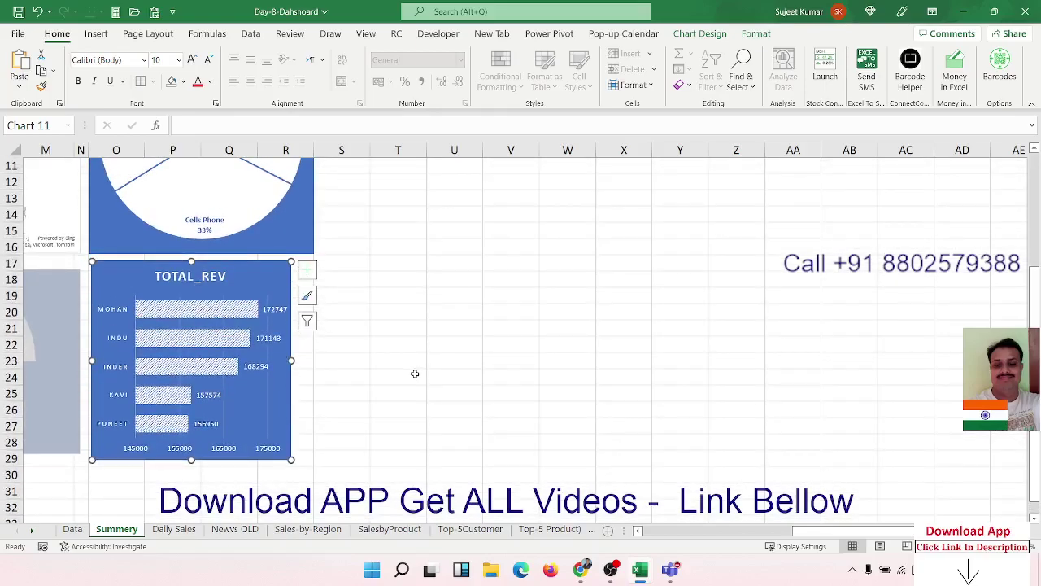
{"action": "scroll", "coordinate": [415, 374], "scroll_direction": "down", "scroll_amount": 3}
{"action": "left_click_drag", "start_coordinate": [794, 534], "coordinate": [651, 534]}
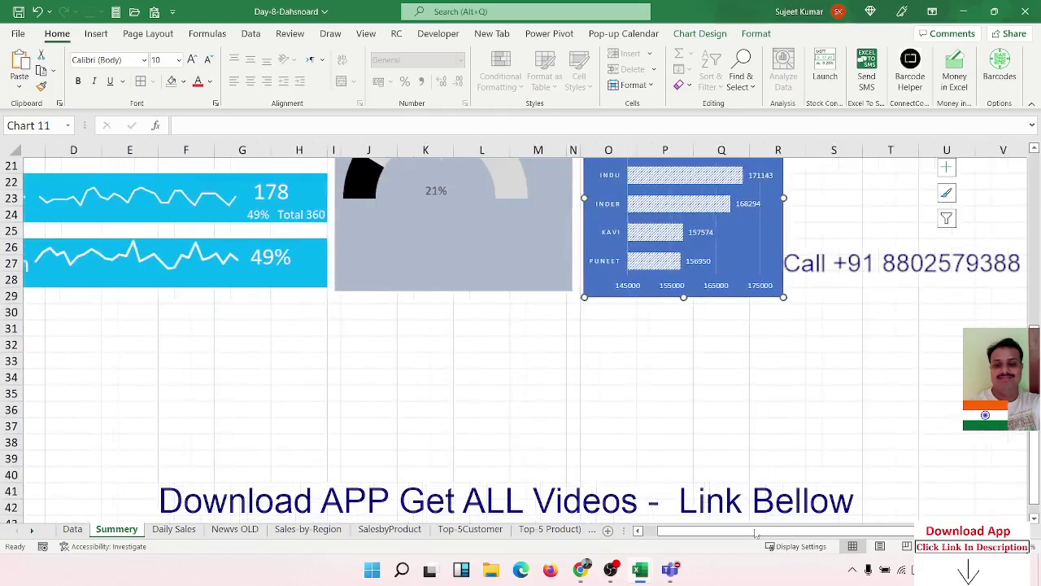
{"action": "scroll", "coordinate": [653, 472], "scroll_direction": "up", "scroll_amount": 7}
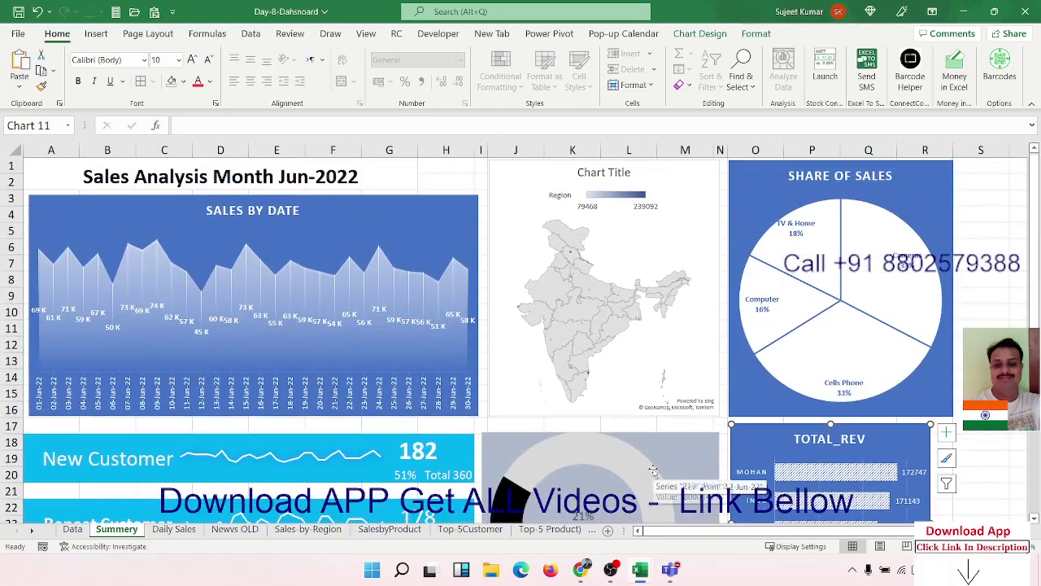
{"action": "scroll", "coordinate": [653, 470], "scroll_direction": "down", "scroll_amount": 3}
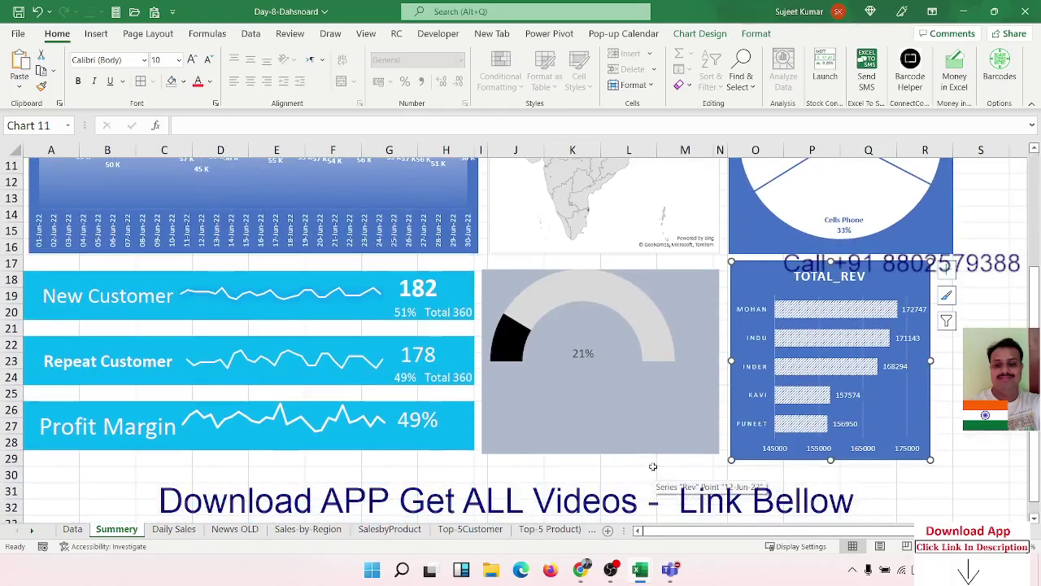
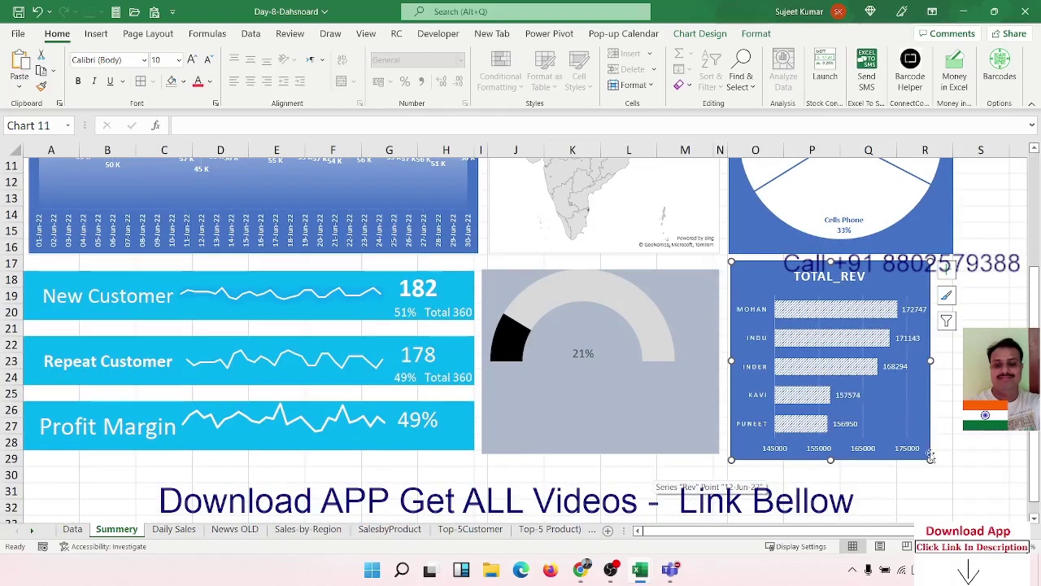
Step: Give the TOTAL_REV chart's data labels the custom #,"K" format so they read 173K, 171K
{"action": "left_click", "coordinate": [892, 371]}
{"action": "right_click", "coordinate": [891, 371]}
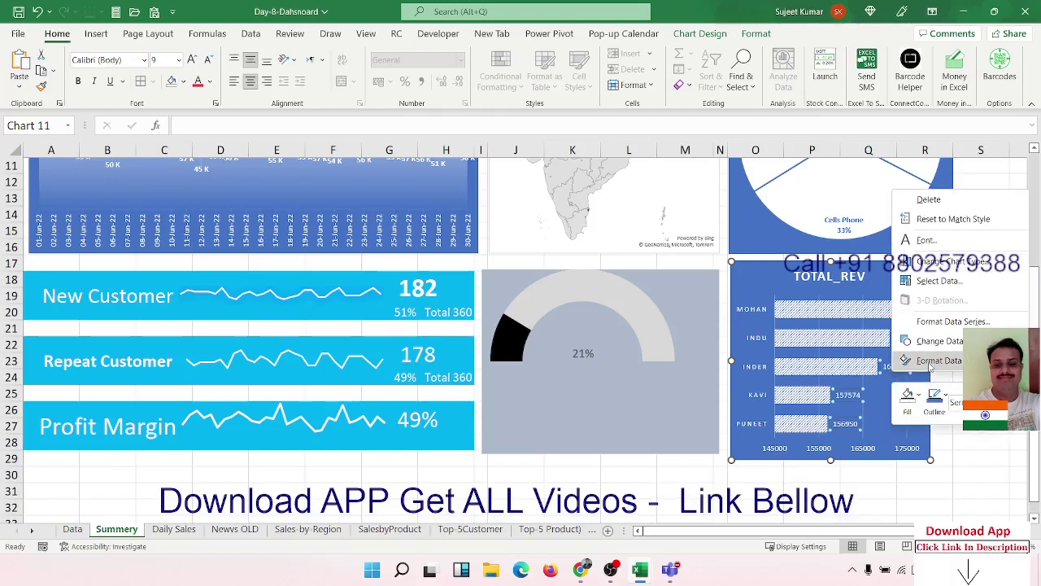
{"action": "left_click", "coordinate": [929, 363]}
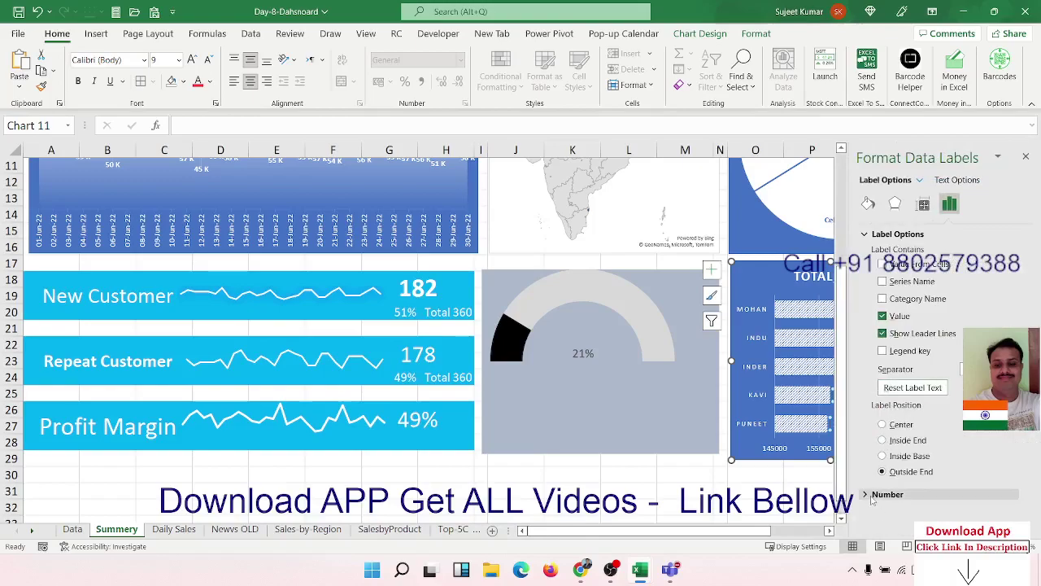
{"action": "left_click", "coordinate": [872, 495]}
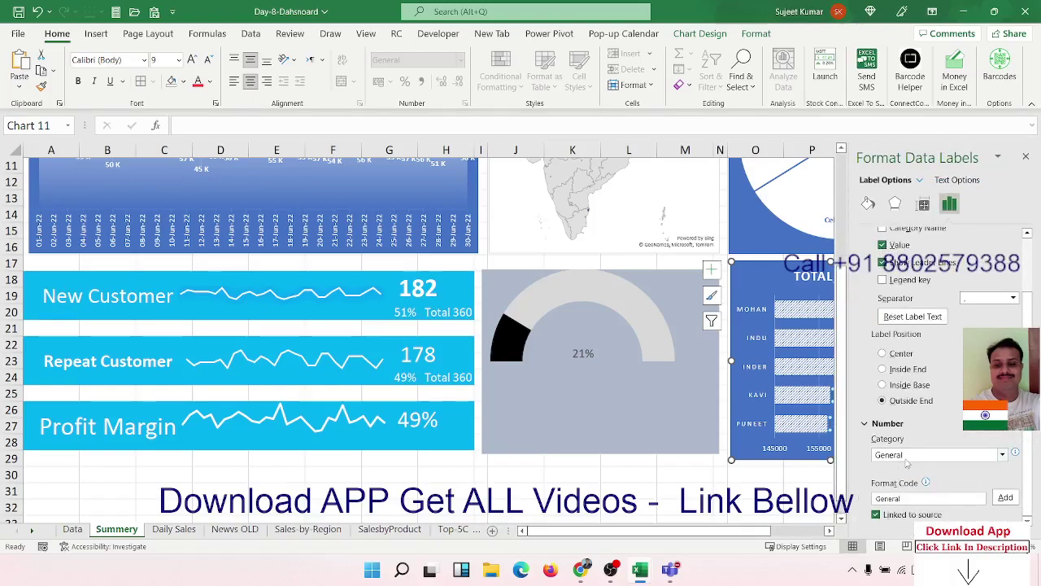
{"action": "double_click", "coordinate": [888, 498]}
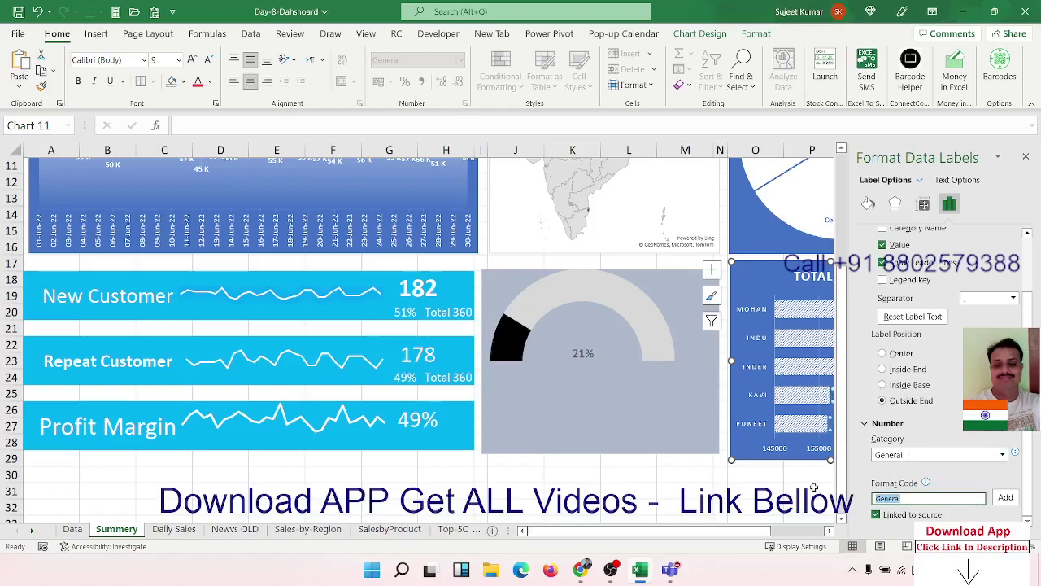
{"action": "type", "text": "#,\"K"}
{"action": "left_click", "coordinate": [1008, 498]}
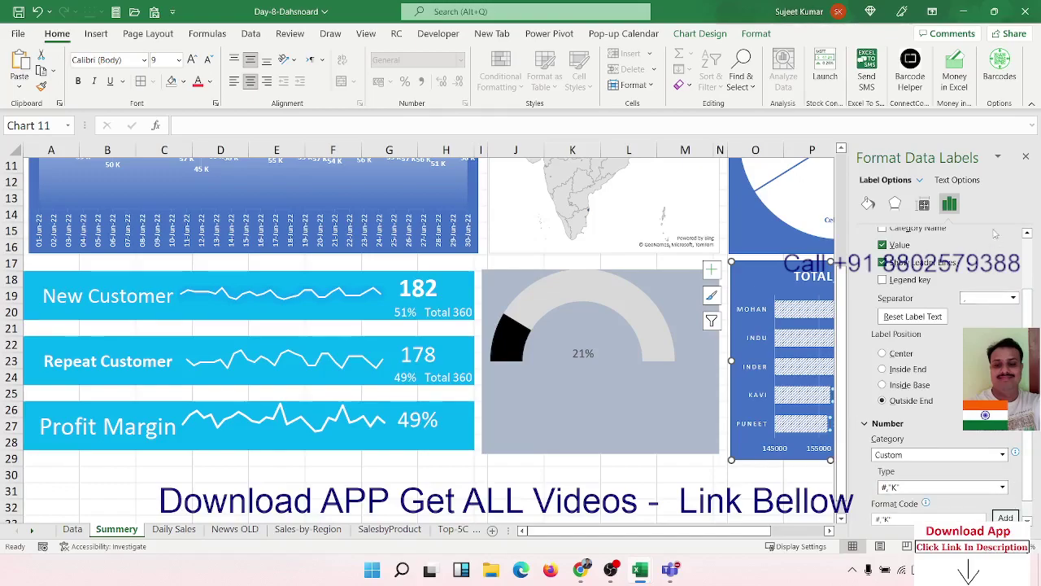
{"action": "left_click", "coordinate": [1025, 154]}
{"action": "left_click", "coordinate": [943, 392]}
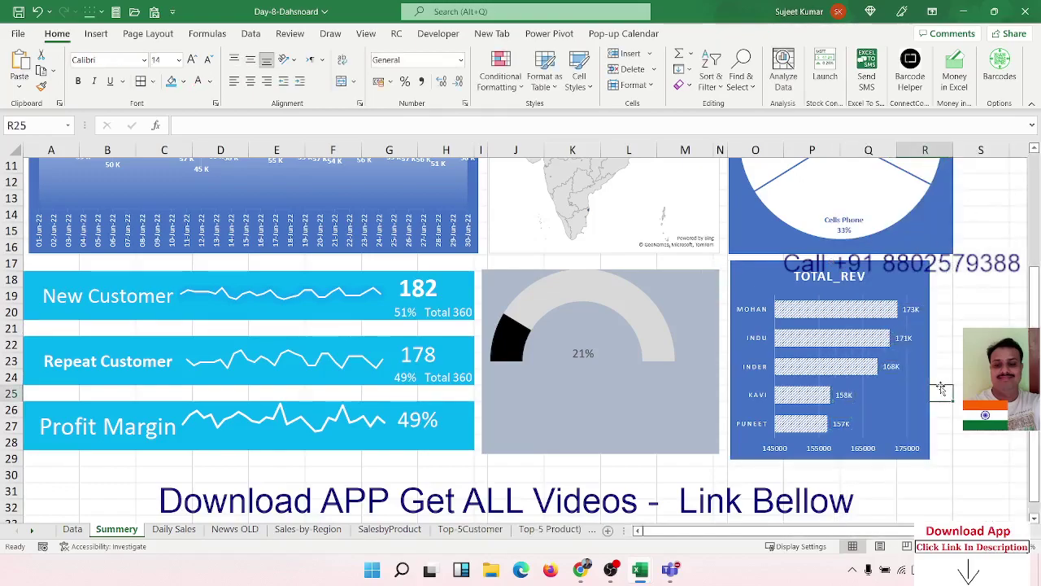
Step: Narrow the customer revenue chart slightly and change its title from TOTAL_REV to TOP 5 CUSTOMER
{"action": "left_click", "coordinate": [928, 459]}
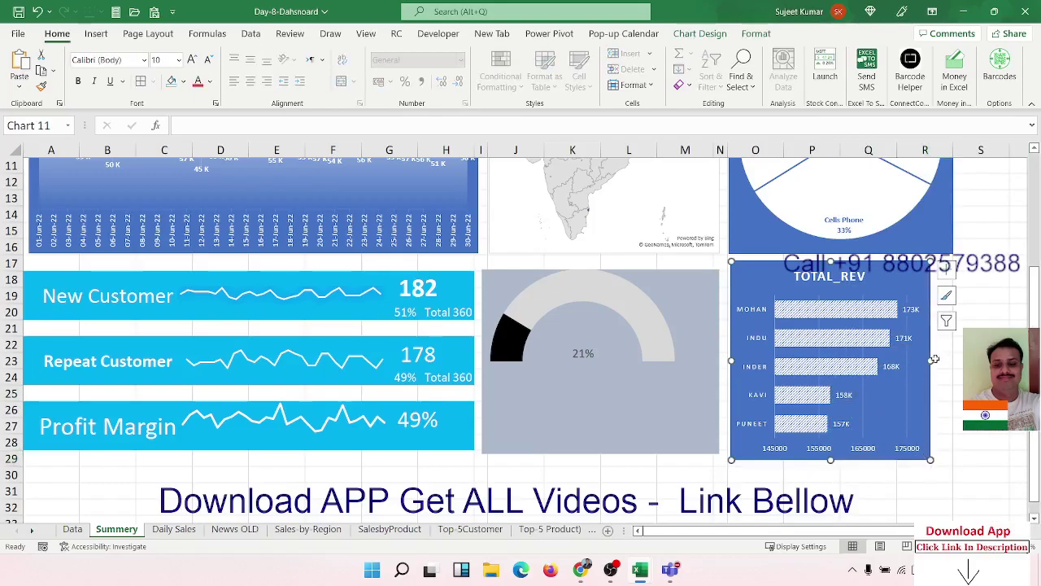
{"action": "left_click_drag", "start_coordinate": [930, 360], "coordinate": [924, 360]}
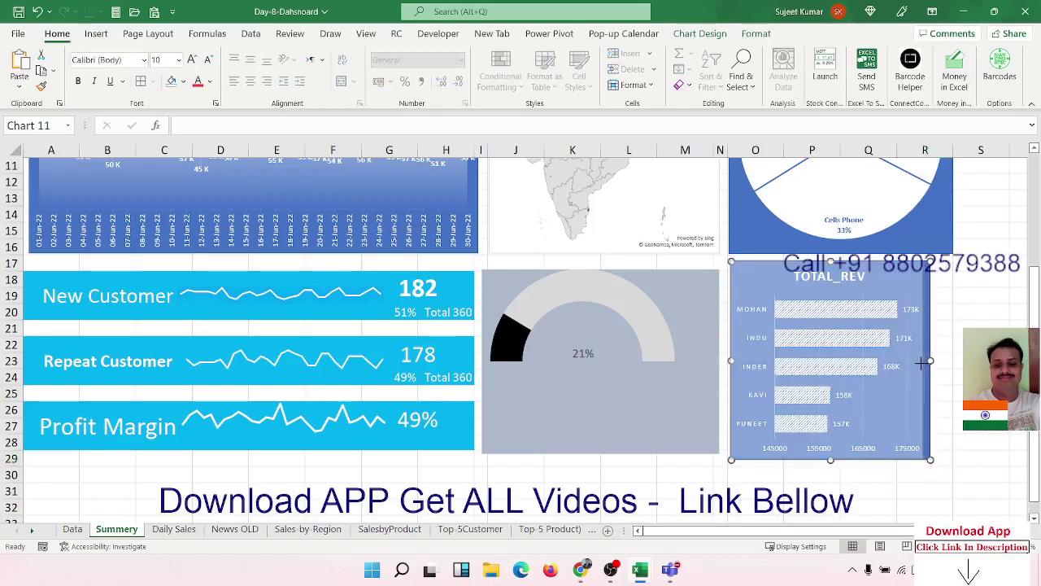
{"action": "left_click", "coordinate": [852, 277]}
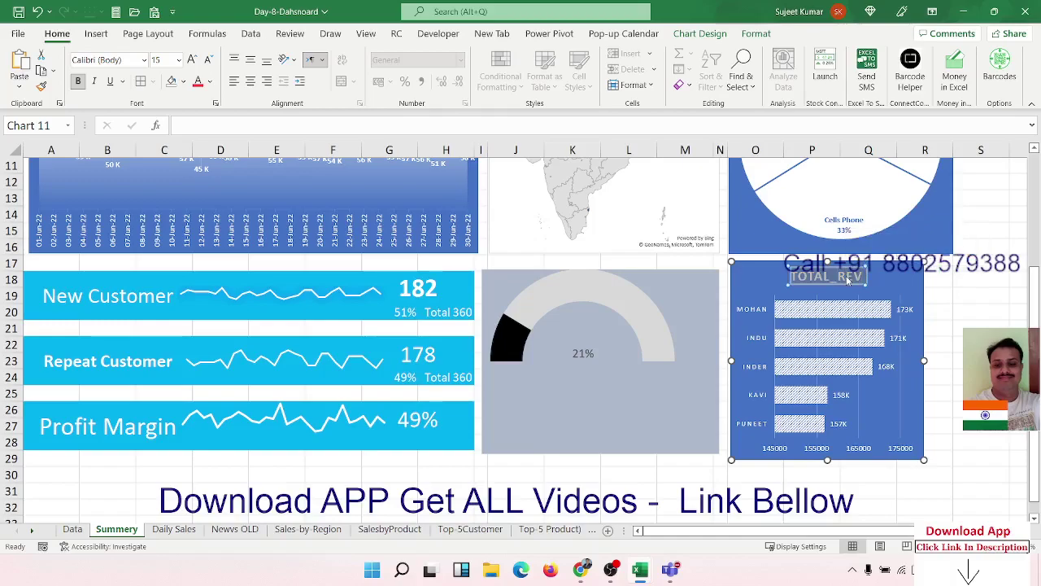
{"action": "type", "text": "TOP"}
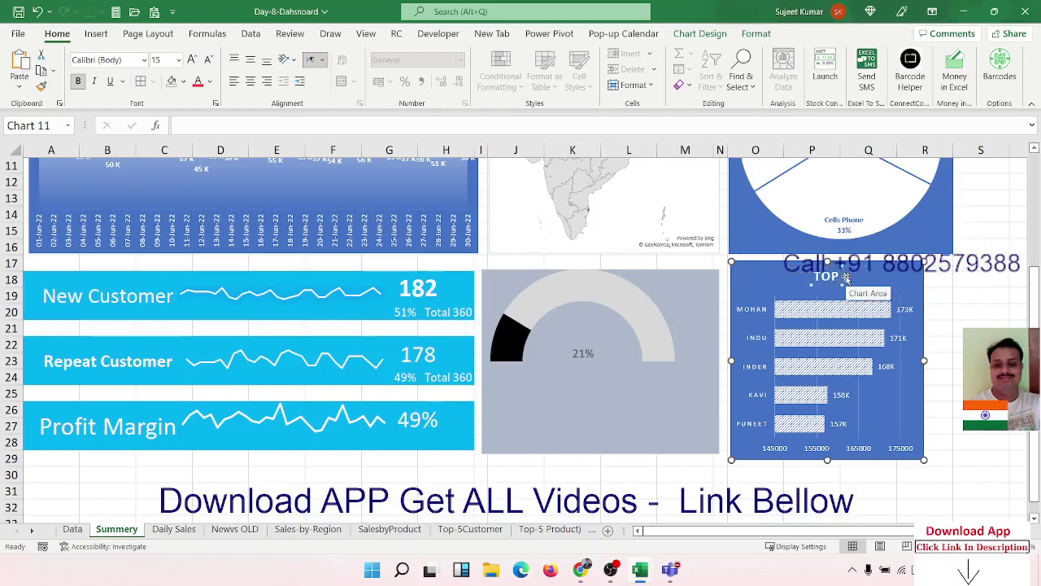
{"action": "type", "text": " 5"}
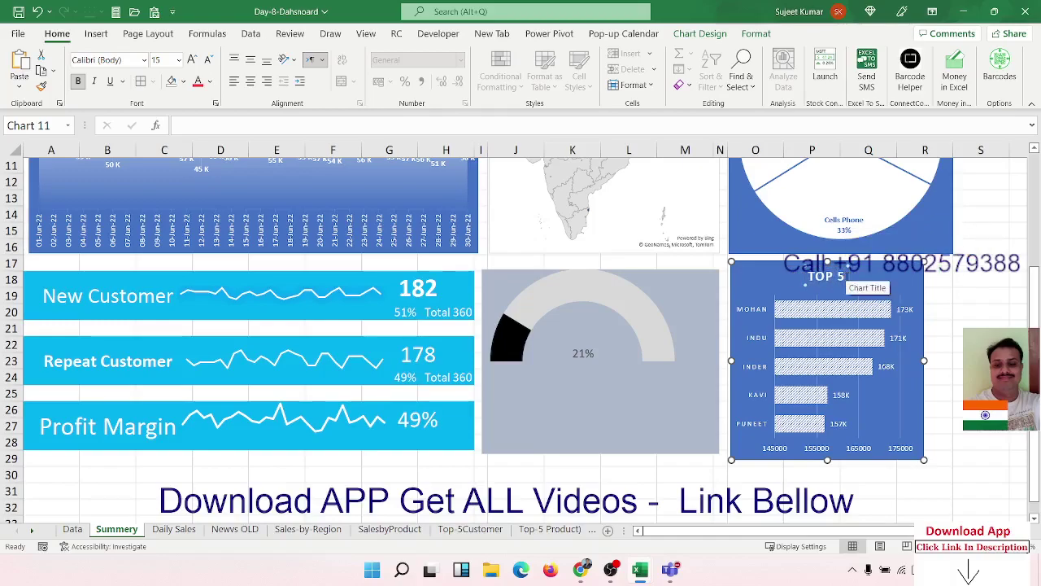
{"action": "type", "text": " C"}
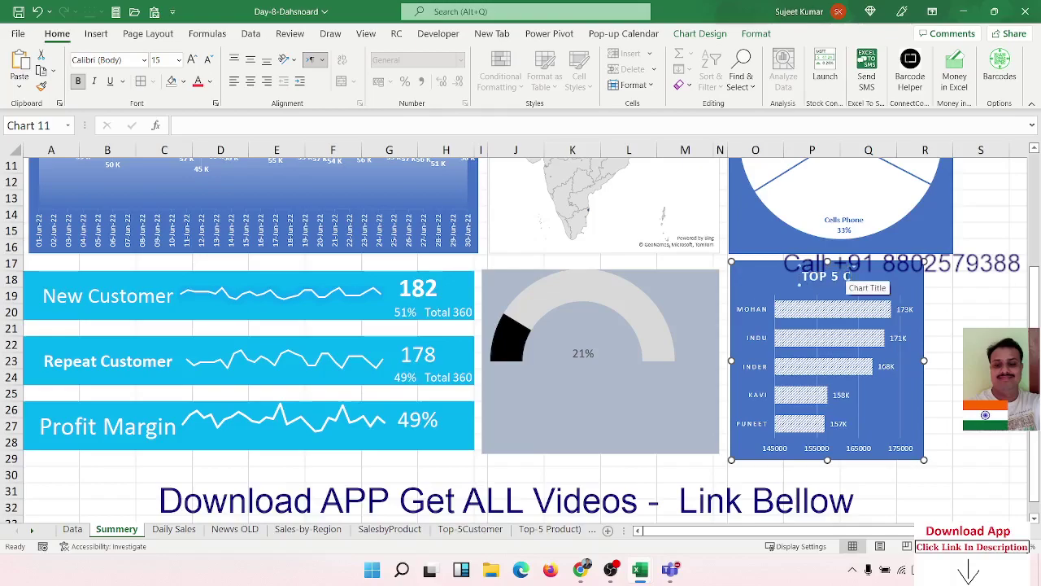
{"action": "type", "text": "US"}
{"action": "type", "text": "TOMERT"}
{"action": "key", "text": "BackSpace"}
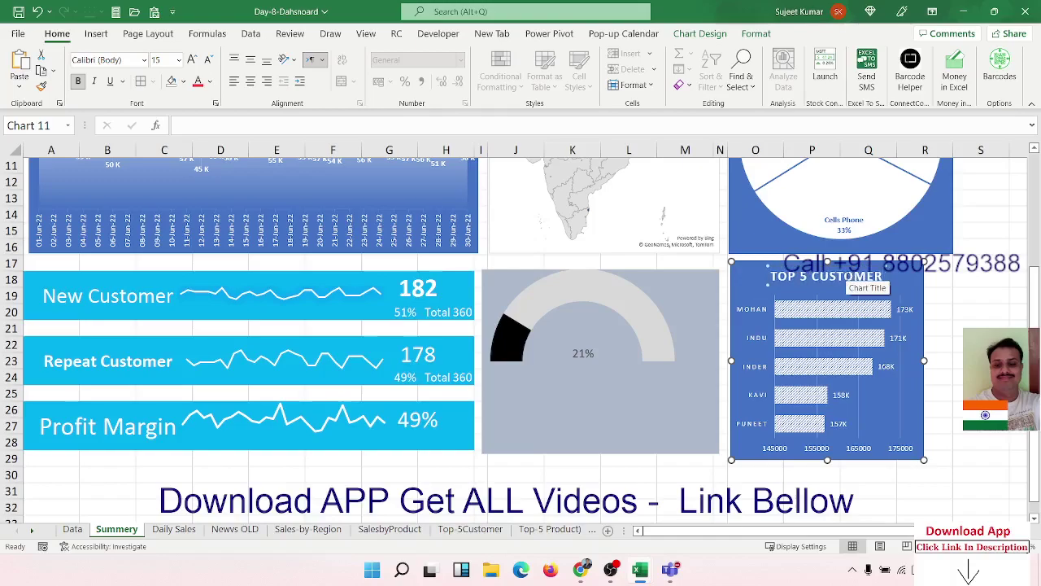
{"action": "key", "text": "Escape"}
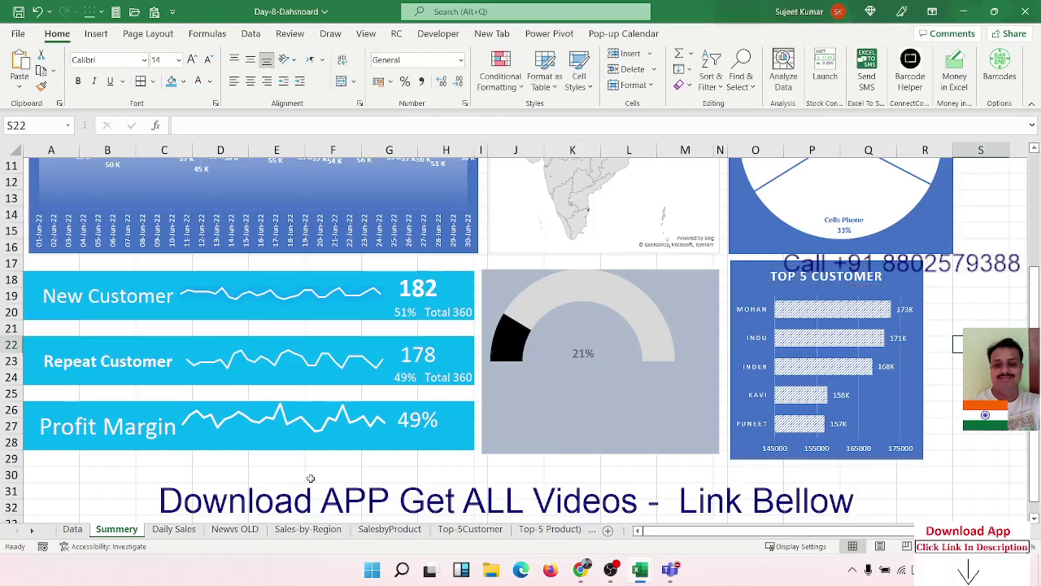
Step: Paste the copied product revenue chart onto the Summery dashboard sheet
{"action": "left_click", "coordinate": [561, 529]}
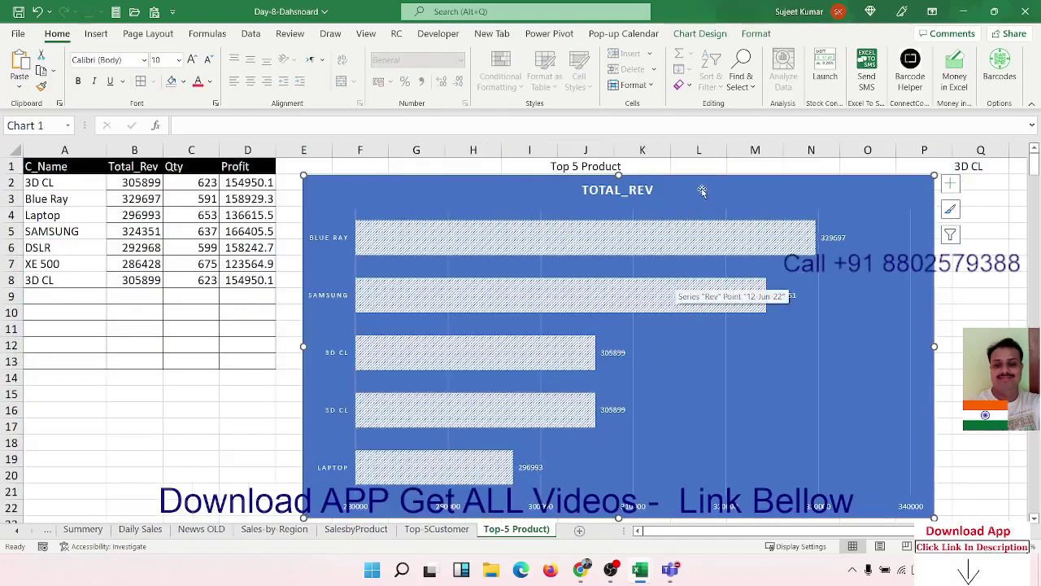
{"action": "left_click", "coordinate": [439, 530]}
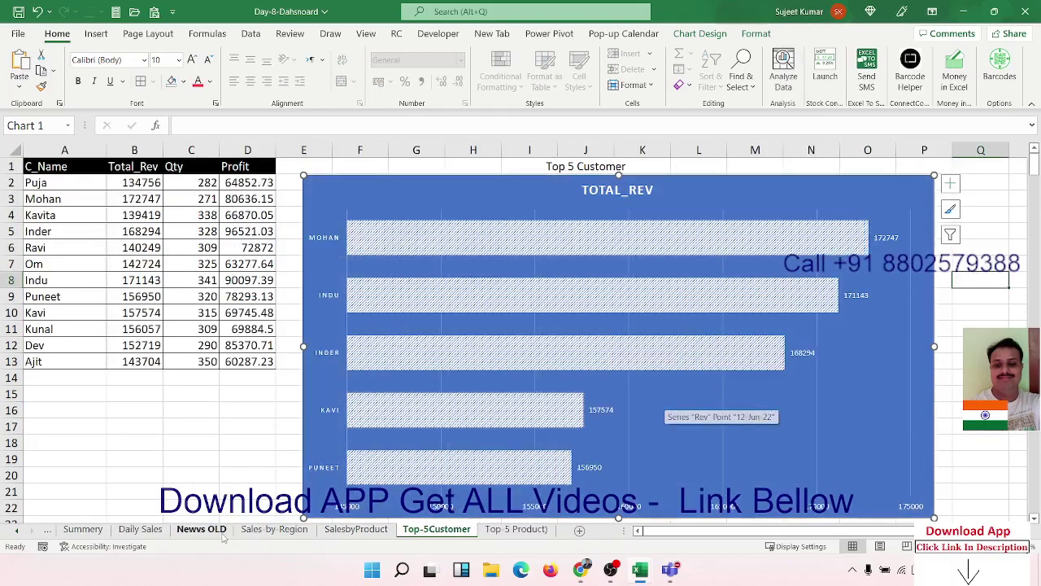
{"action": "left_click", "coordinate": [85, 530]}
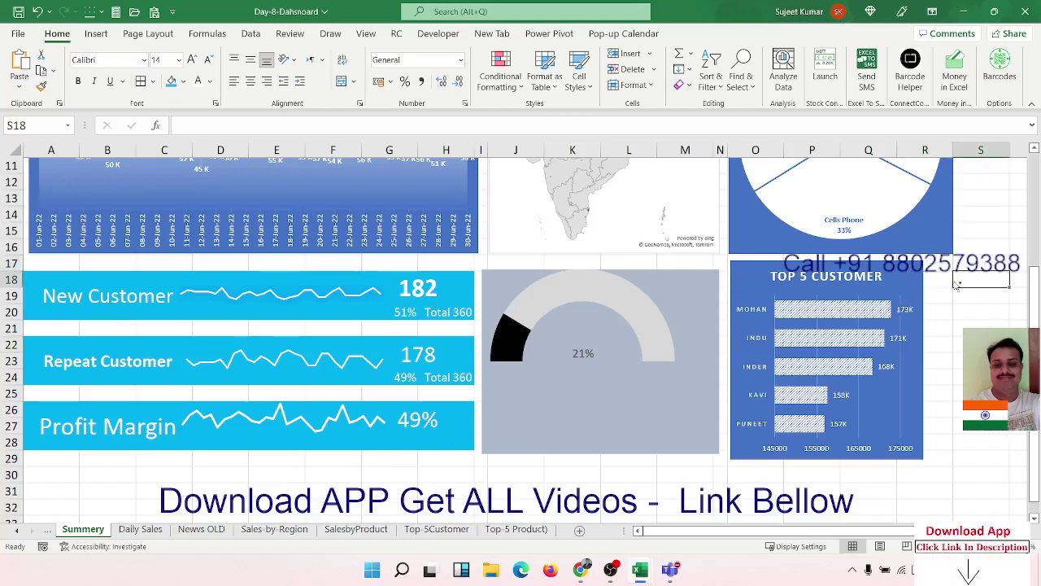
{"action": "key", "text": "ctrl+v"}
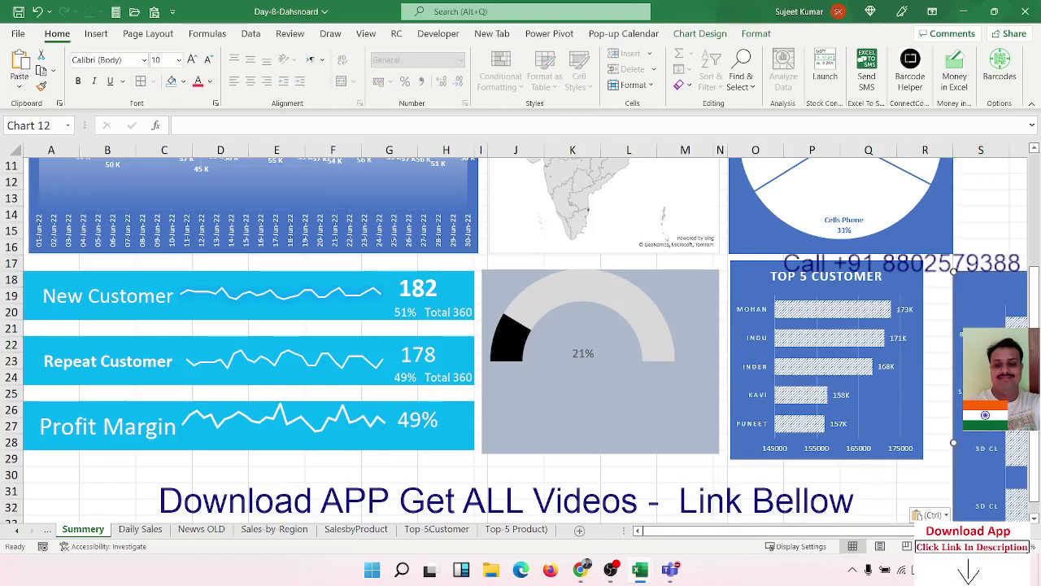
{"action": "scroll", "coordinate": [366, 340], "scroll_direction": "right", "scroll_amount": 2}
{"action": "scroll", "coordinate": [366, 340], "scroll_direction": "right", "scroll_amount": 2}
{"action": "scroll", "coordinate": [366, 340], "scroll_direction": "right", "scroll_amount": 2}
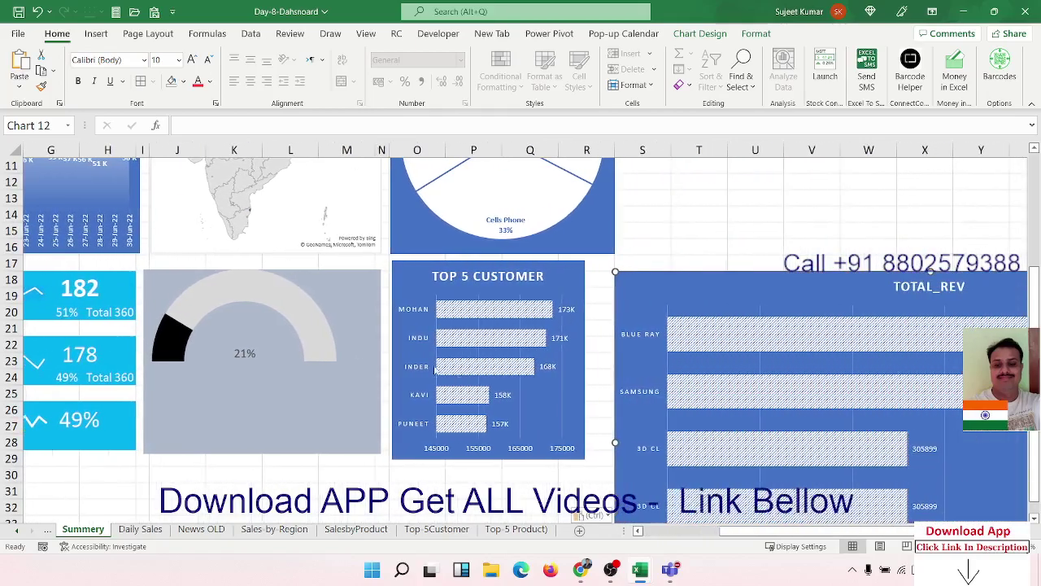
Step: Narrow the gauge chart, then move the TOP 5 CUSTOMER chart beside it and shrink it
{"action": "left_click", "coordinate": [368, 341]}
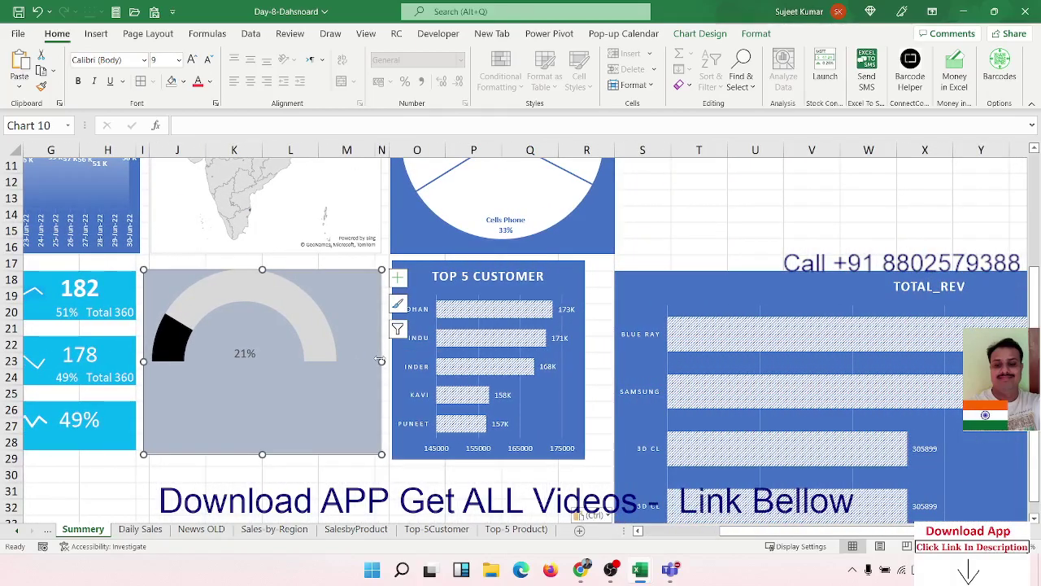
{"action": "left_click_drag", "start_coordinate": [380, 356], "coordinate": [345, 362]}
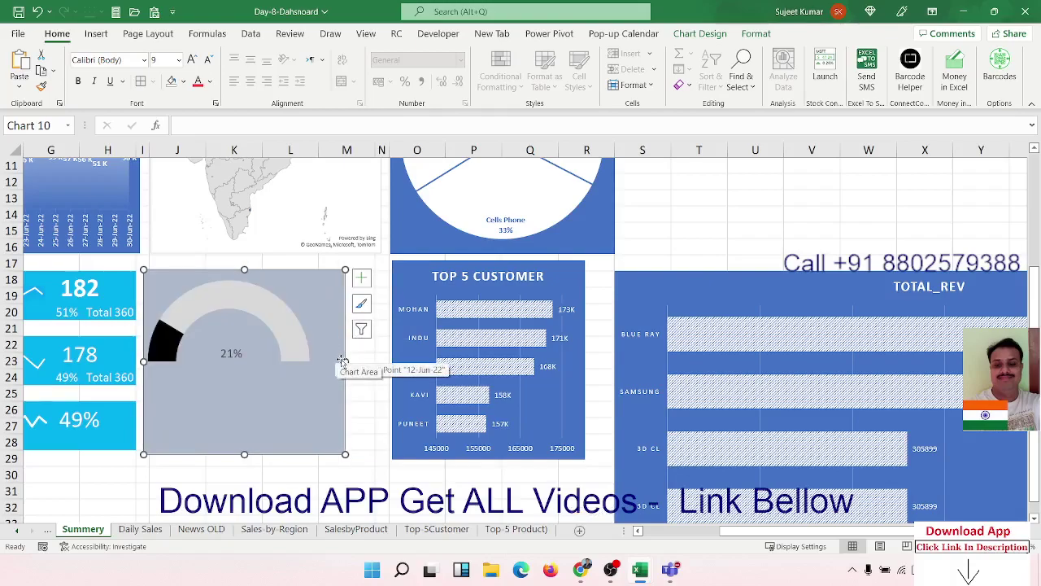
{"action": "left_click_drag", "start_coordinate": [345, 362], "coordinate": [335, 364]}
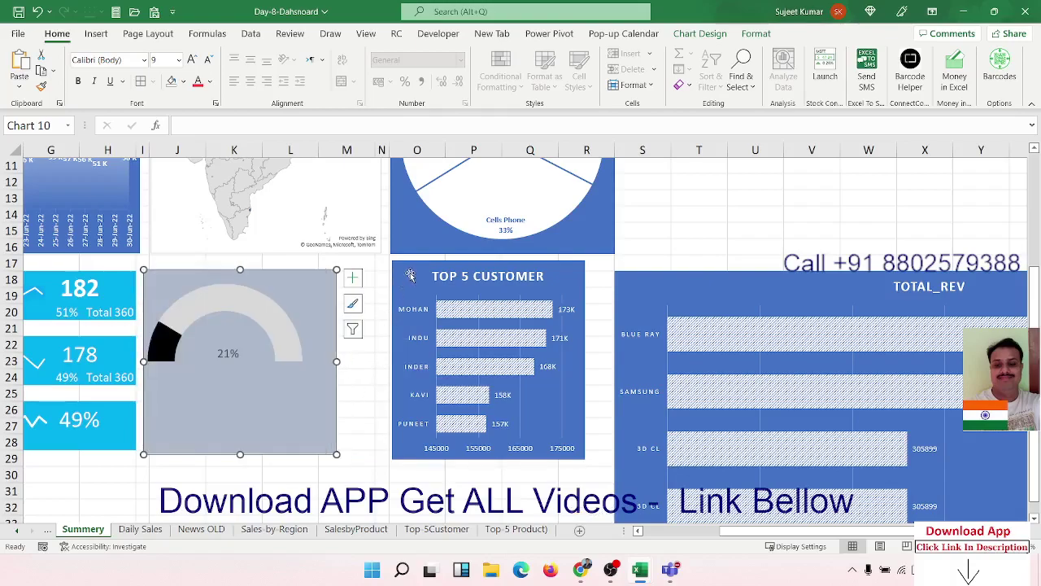
{"action": "left_click_drag", "start_coordinate": [409, 275], "coordinate": [366, 281]}
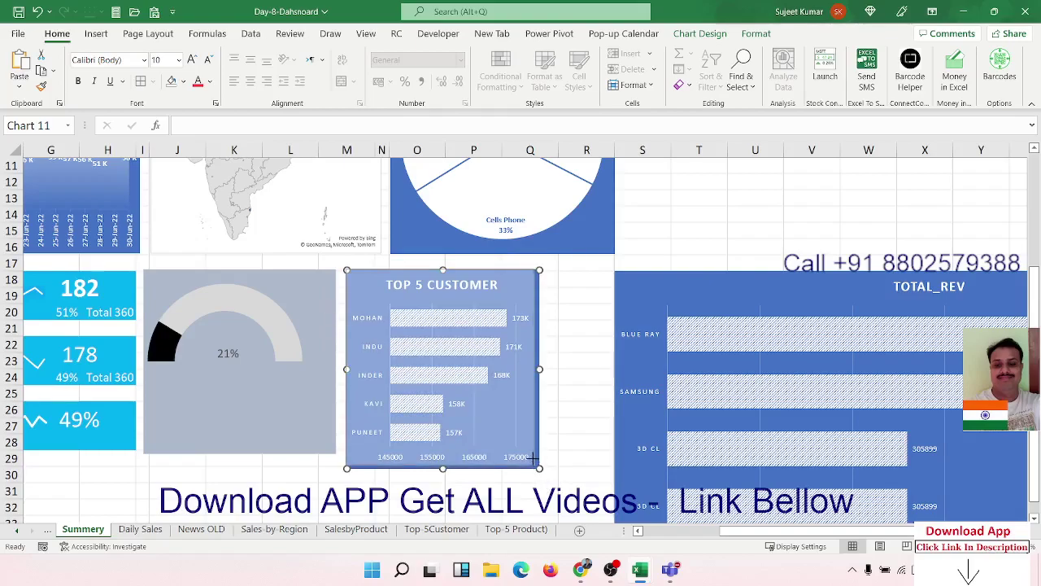
{"action": "left_click_drag", "start_coordinate": [538, 467], "coordinate": [533, 453]}
Step: Move the pasted product revenue chart next to TOP 5 CUSTOMER and narrow it to fit
{"action": "left_click", "coordinate": [660, 284]}
{"action": "left_click_drag", "start_coordinate": [660, 284], "coordinate": [567, 274]}
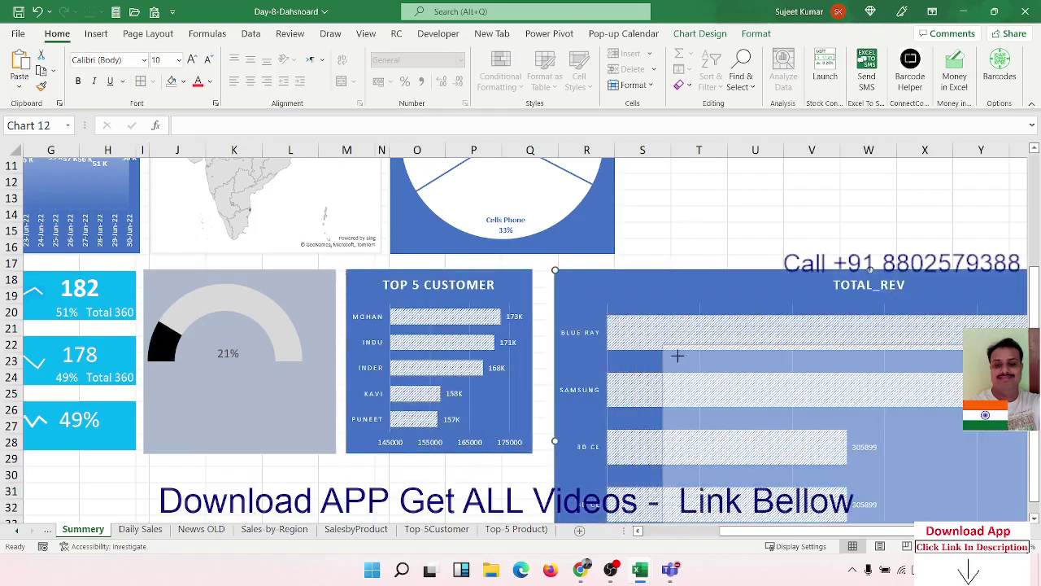
{"action": "mouse_move", "coordinate": [554, 271]}
{"action": "left_mouse_down"}
{"action": "mouse_move", "coordinate": [813, 442]}
{"action": "mouse_move", "coordinate": [645, 344]}
{"action": "mouse_move", "coordinate": [568, 270]}
{"action": "left_mouse_up"}
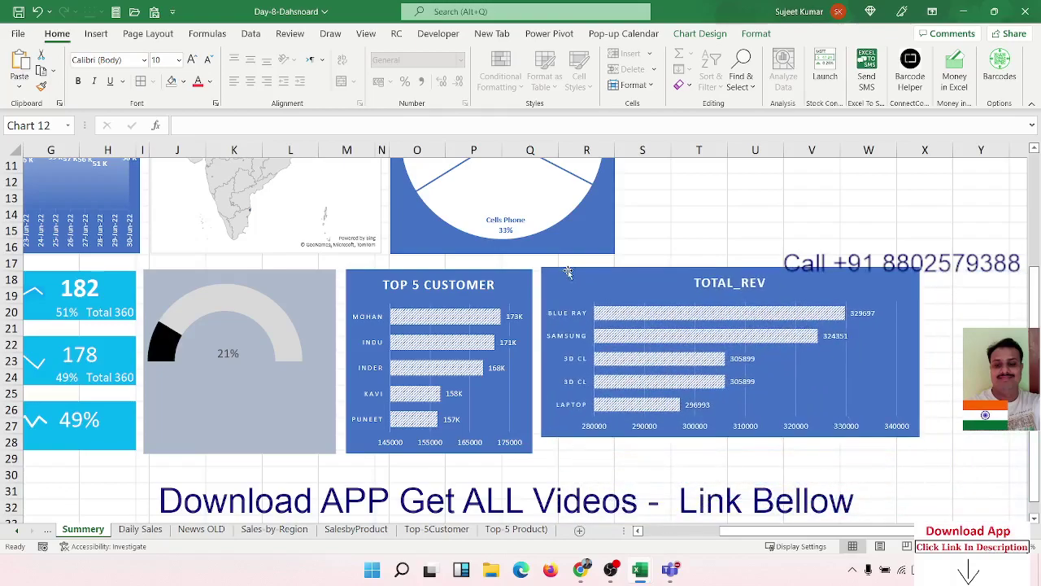
{"action": "mouse_move", "coordinate": [916, 353]}
{"action": "left_mouse_down"}
{"action": "mouse_move", "coordinate": [643, 334]}
{"action": "mouse_move", "coordinate": [649, 424]}
{"action": "mouse_move", "coordinate": [668, 446]}
{"action": "left_mouse_up"}
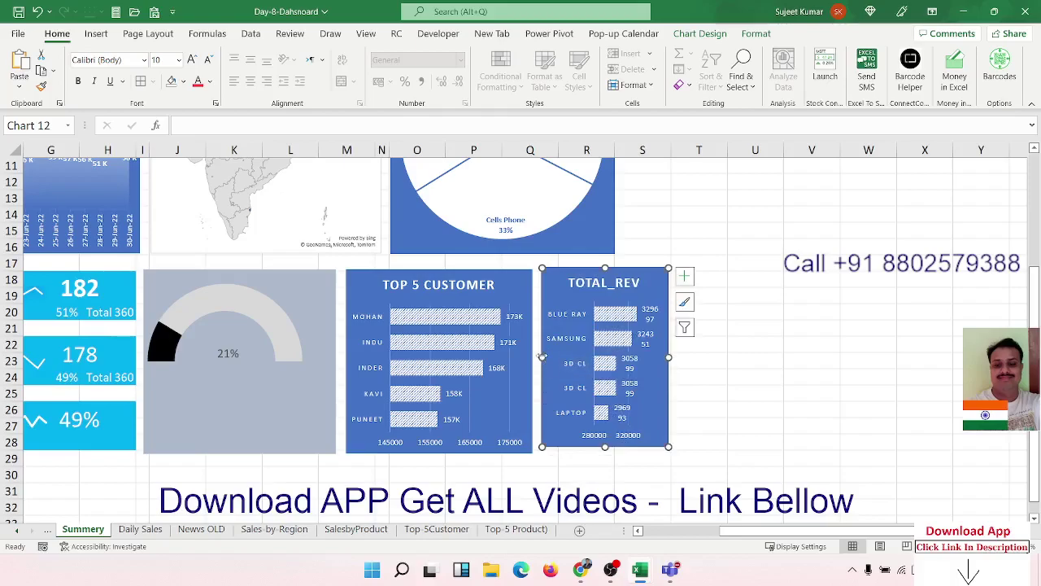
{"action": "left_click_drag", "start_coordinate": [542, 357], "coordinate": [539, 357]}
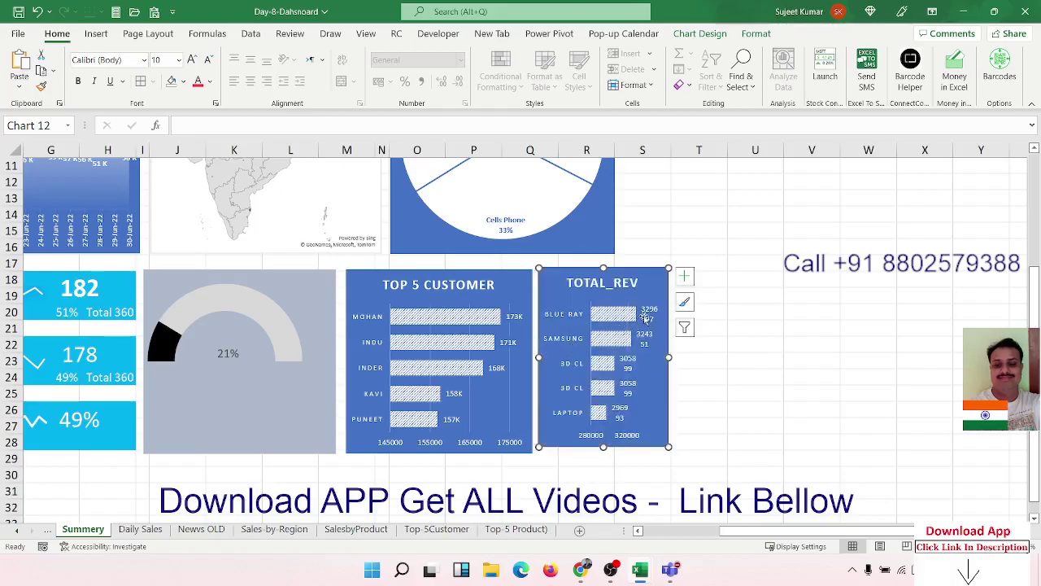
{"action": "left_click", "coordinate": [517, 303]}
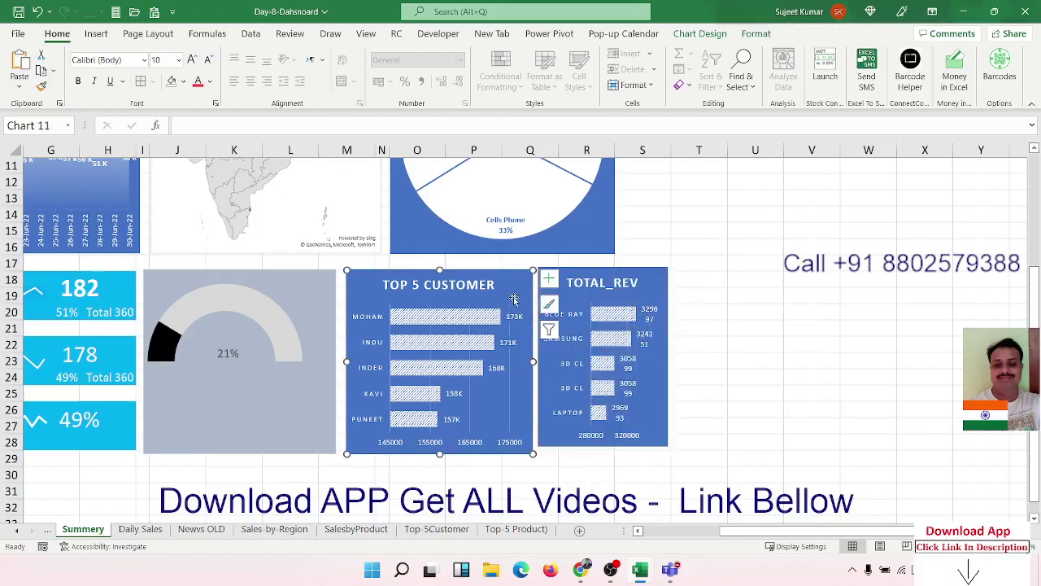
{"action": "left_click", "coordinate": [605, 276]}
{"action": "right_click", "coordinate": [606, 277]}
Step: Paste only the copied chart formatting onto the TOTAL_REV chart via Paste Special > Formats
{"action": "key", "text": "Escape"}
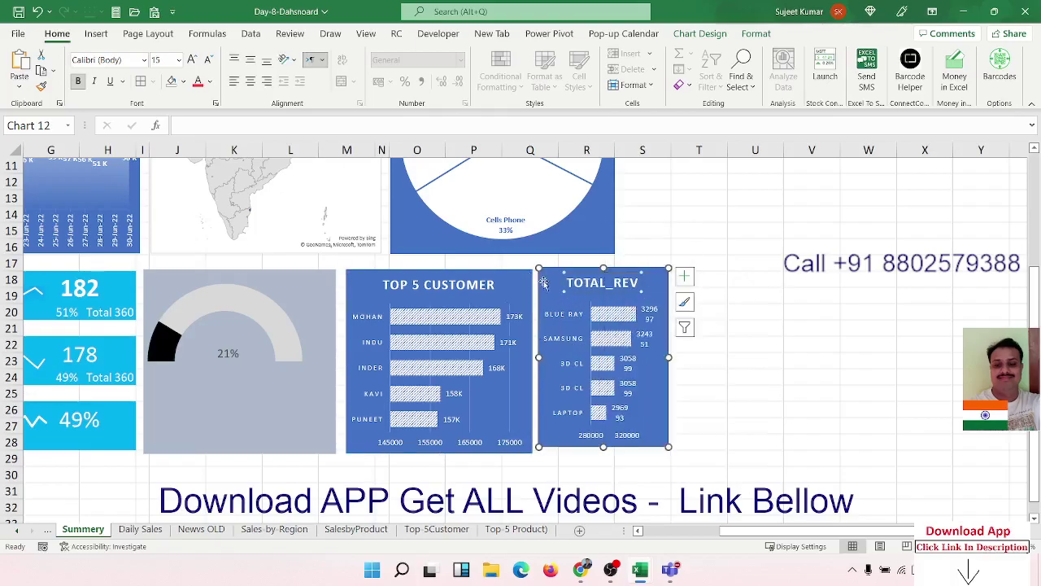
{"action": "left_click", "coordinate": [15, 91]}
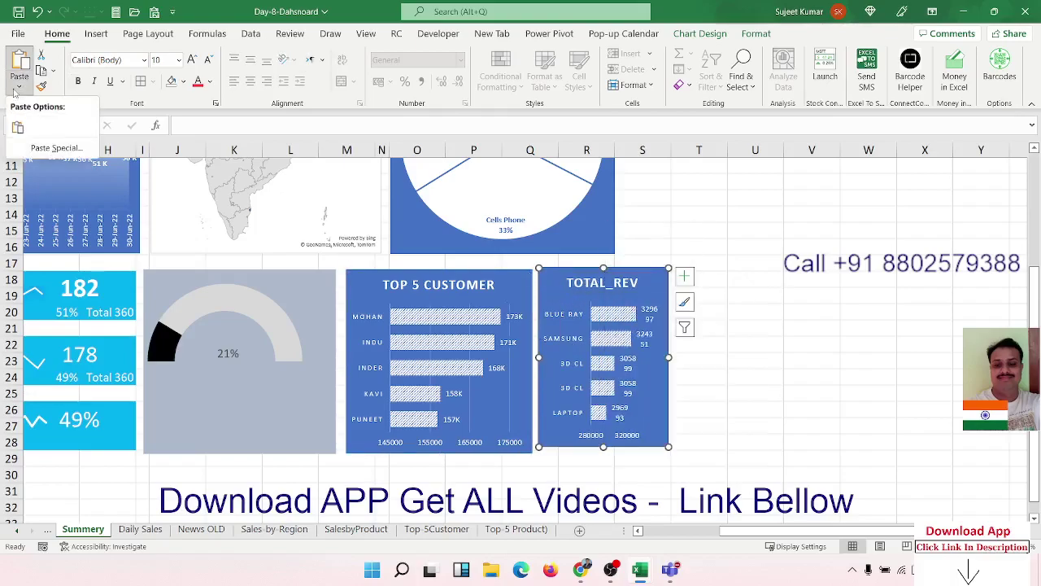
{"action": "left_click", "coordinate": [54, 147]}
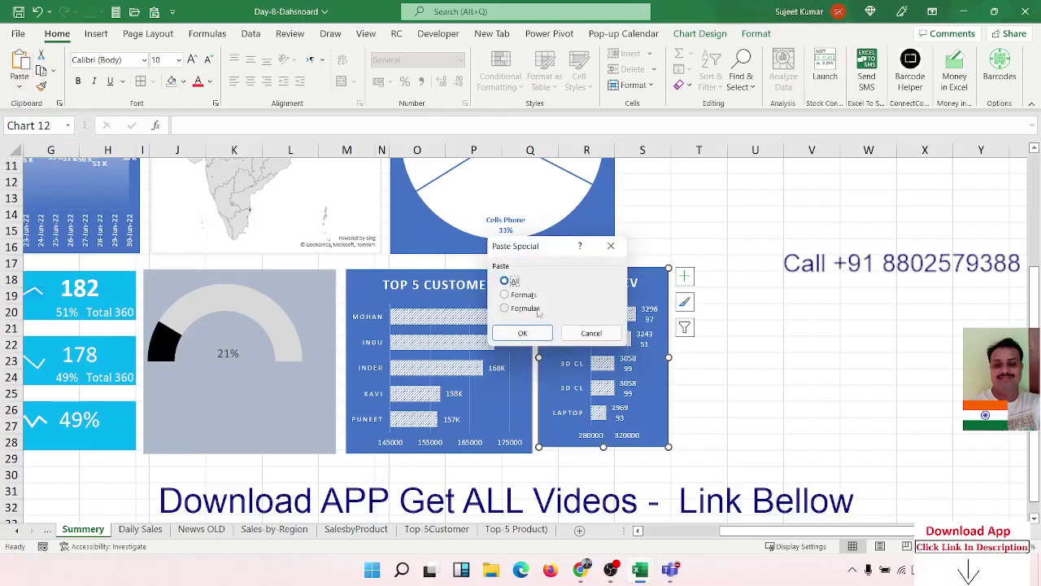
{"action": "left_click", "coordinate": [535, 309]}
{"action": "left_click", "coordinate": [525, 294]}
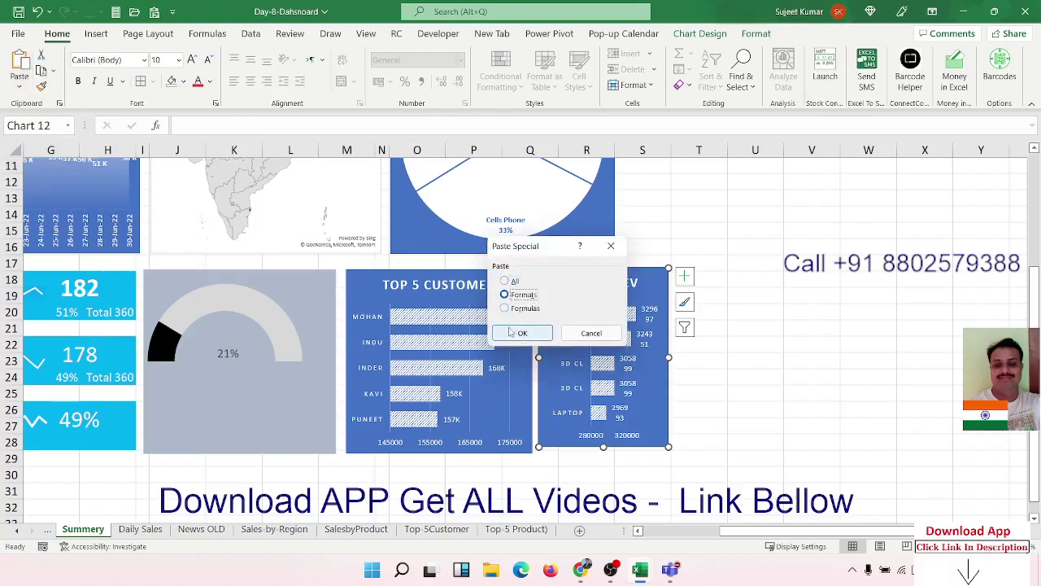
{"action": "left_click", "coordinate": [522, 332]}
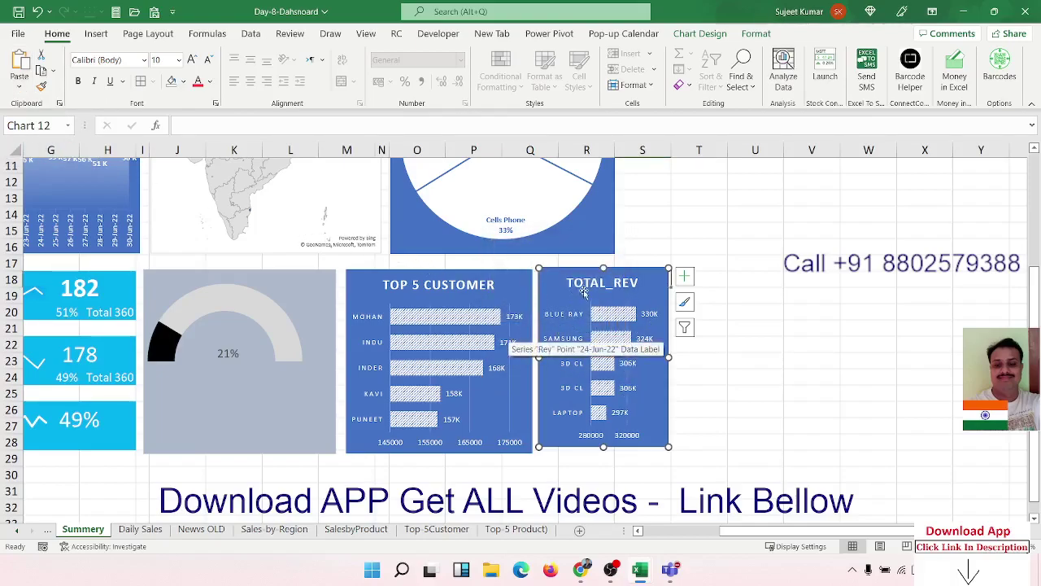
Step: Change the product chart's title from TOTAL_REV to TOP 5 PRODUCT
{"action": "left_click", "coordinate": [585, 293]}
{"action": "double_click", "coordinate": [592, 291]}
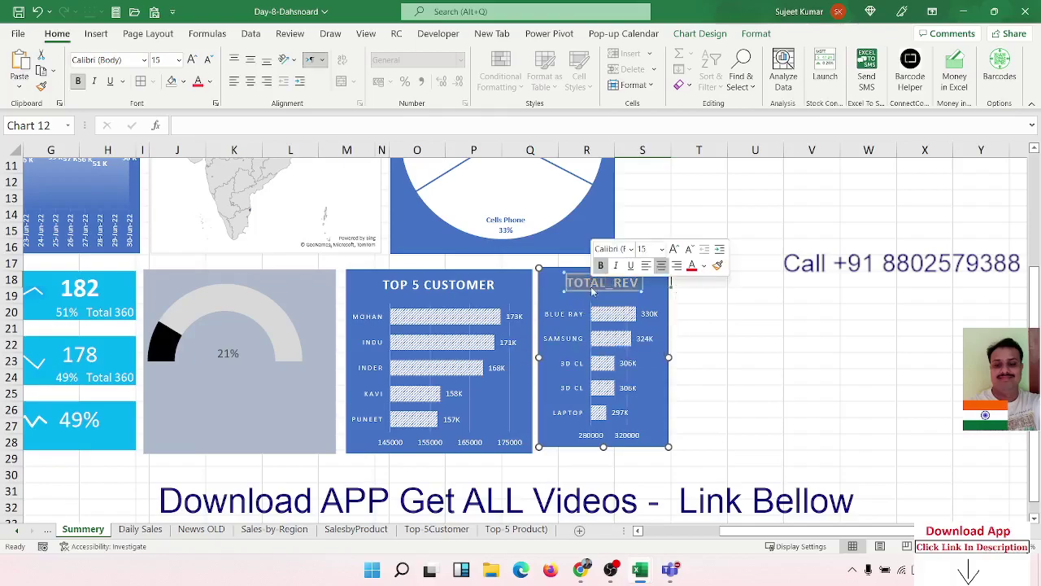
{"action": "key", "text": "Escape"}
{"action": "type", "text": "Top"}
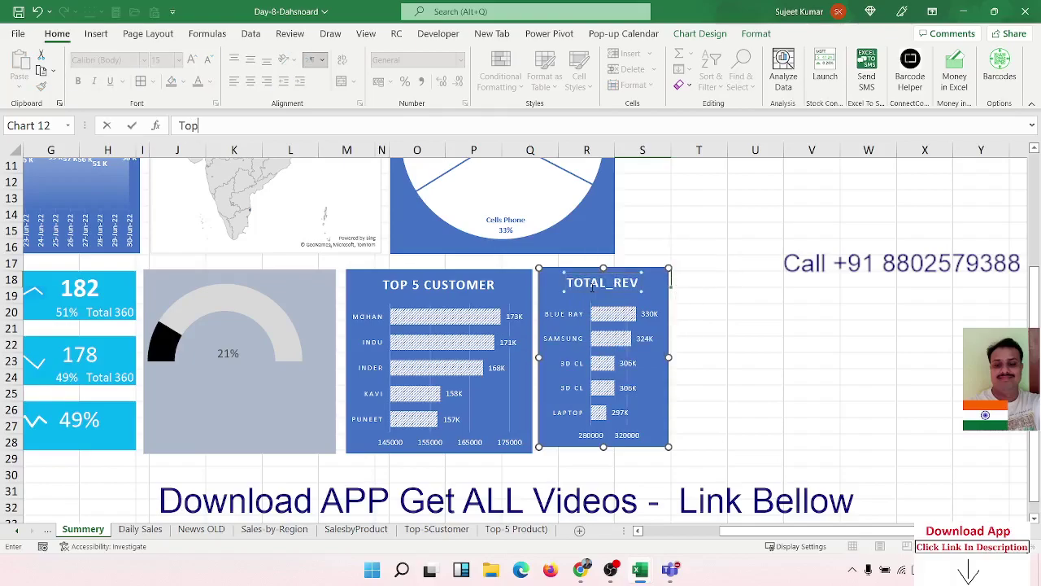
{"action": "key", "text": "Escape"}
{"action": "double_click", "coordinate": [592, 291]}
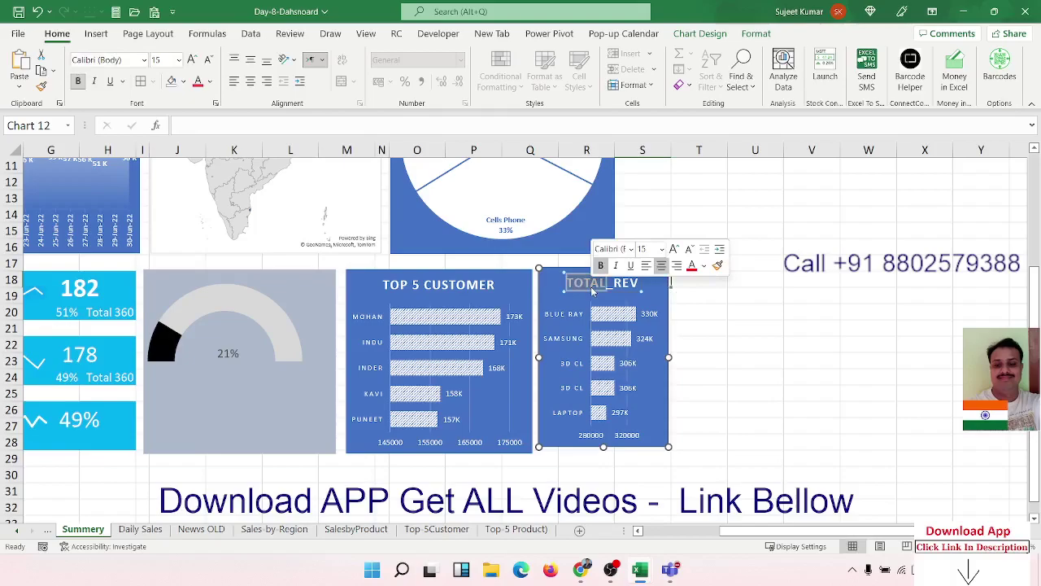
{"action": "key", "text": "Delete"}
{"action": "key", "text": "Delete"}
{"action": "key", "text": "Delete"}
{"action": "key", "text": "Delete"}
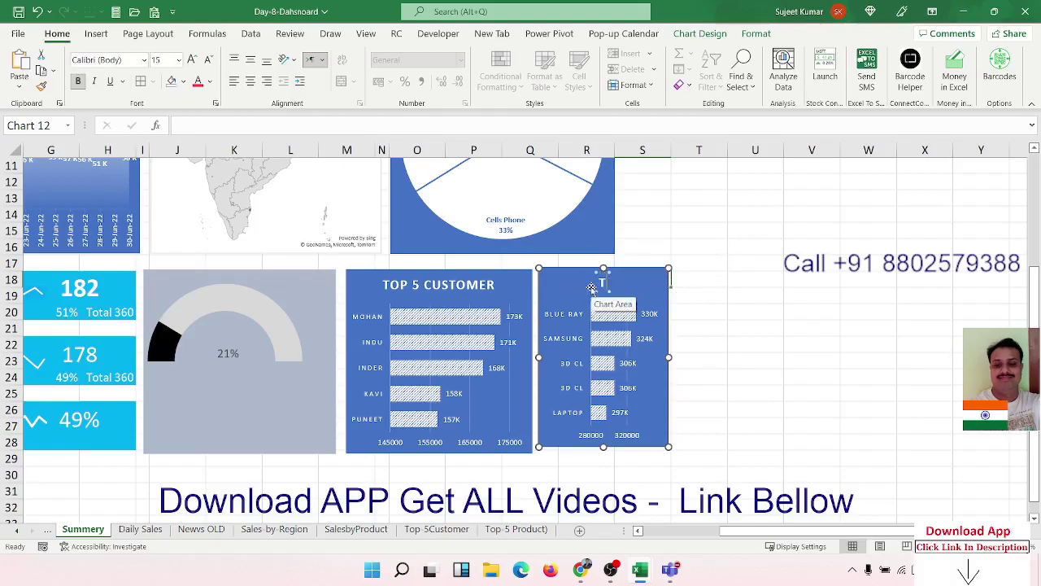
{"action": "type", "text": "OP"}
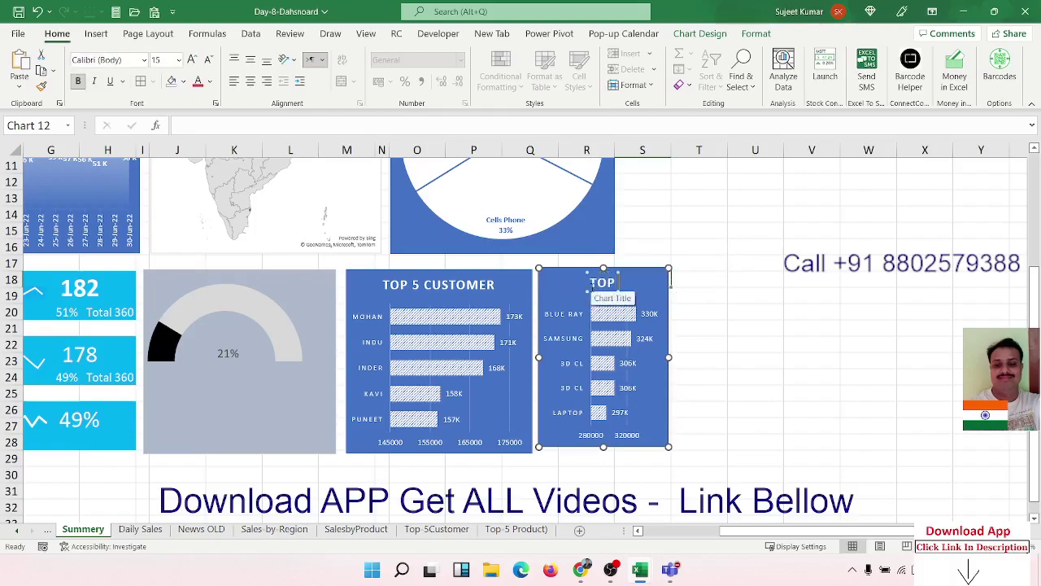
{"action": "type", "text": " 5 PRO"}
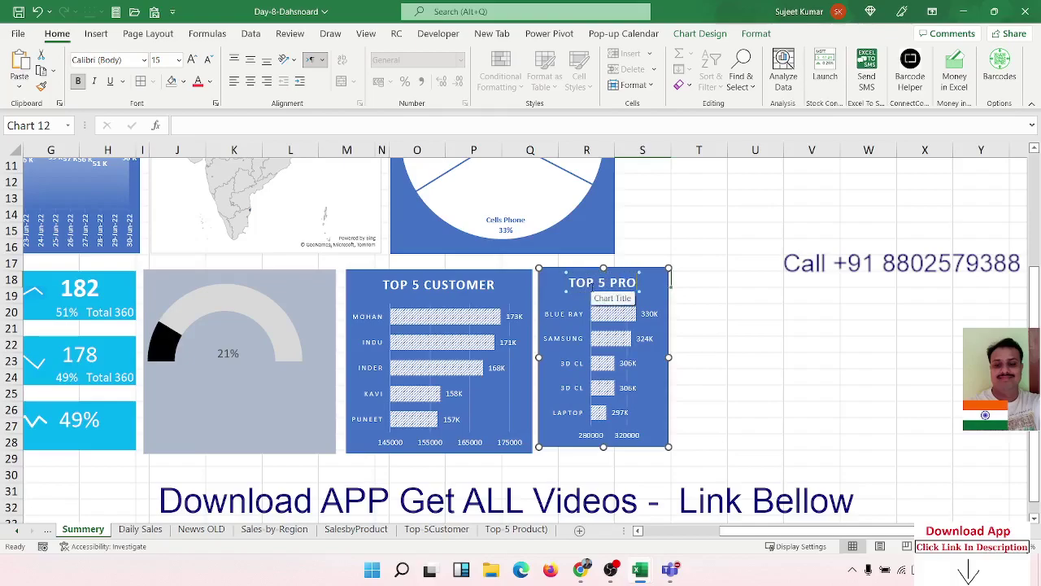
{"action": "type", "text": "DUCT"}
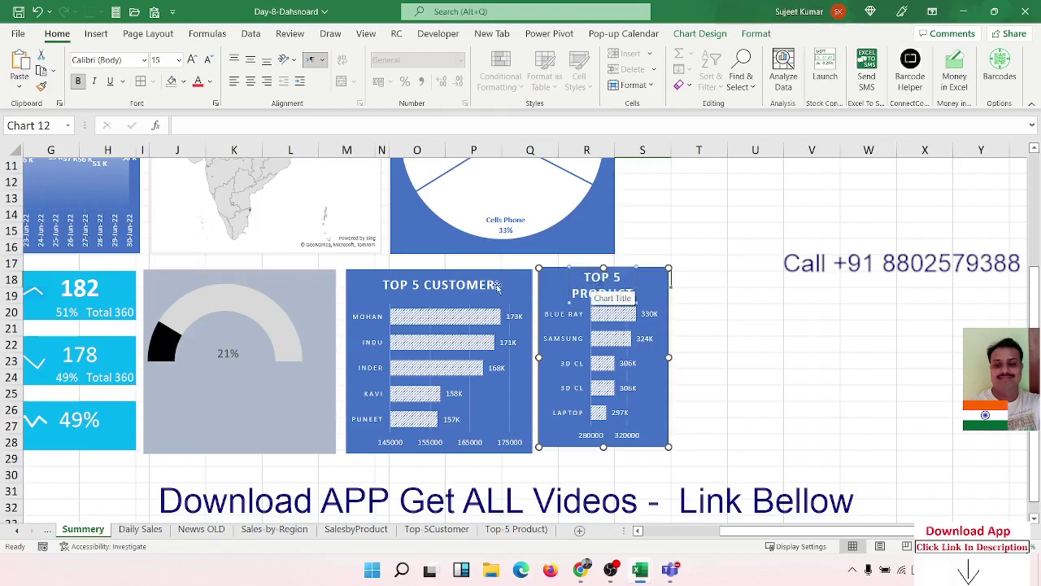
{"action": "left_click", "coordinate": [517, 367]}
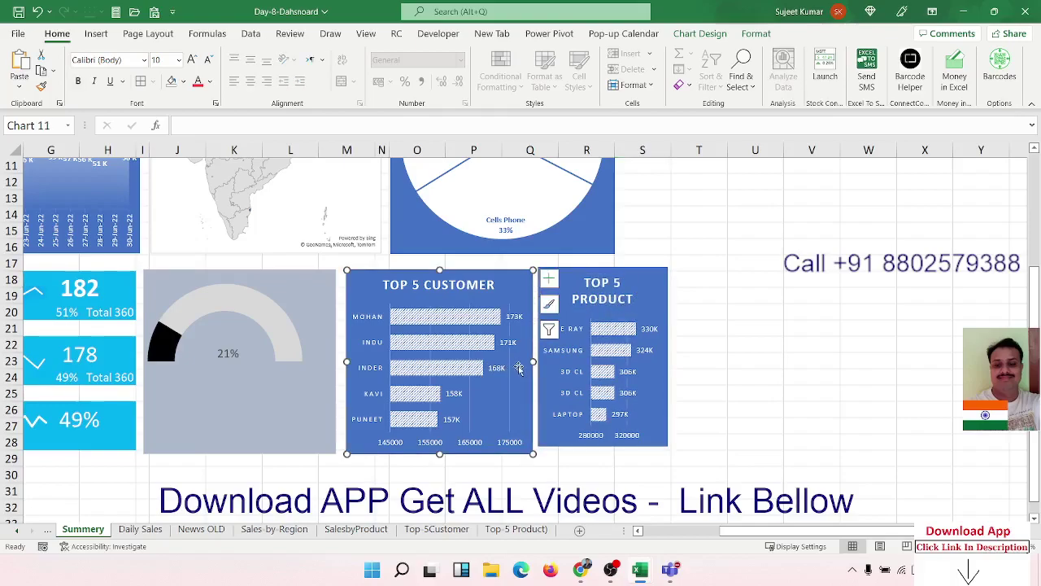
Step: Narrow the TOP 5 CUSTOMER chart and widen the TOP 5 PRODUCT chart into the freed space
{"action": "left_click_drag", "start_coordinate": [529, 362], "coordinate": [507, 361]}
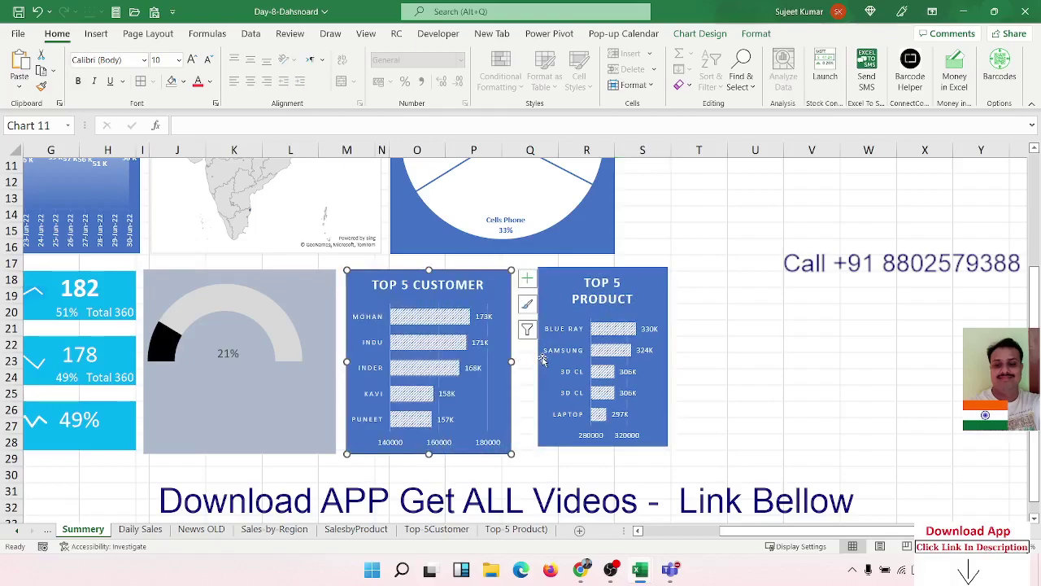
{"action": "left_click", "coordinate": [537, 359]}
{"action": "left_click_drag", "start_coordinate": [537, 361], "coordinate": [516, 364]}
{"action": "left_click", "coordinate": [790, 376]}
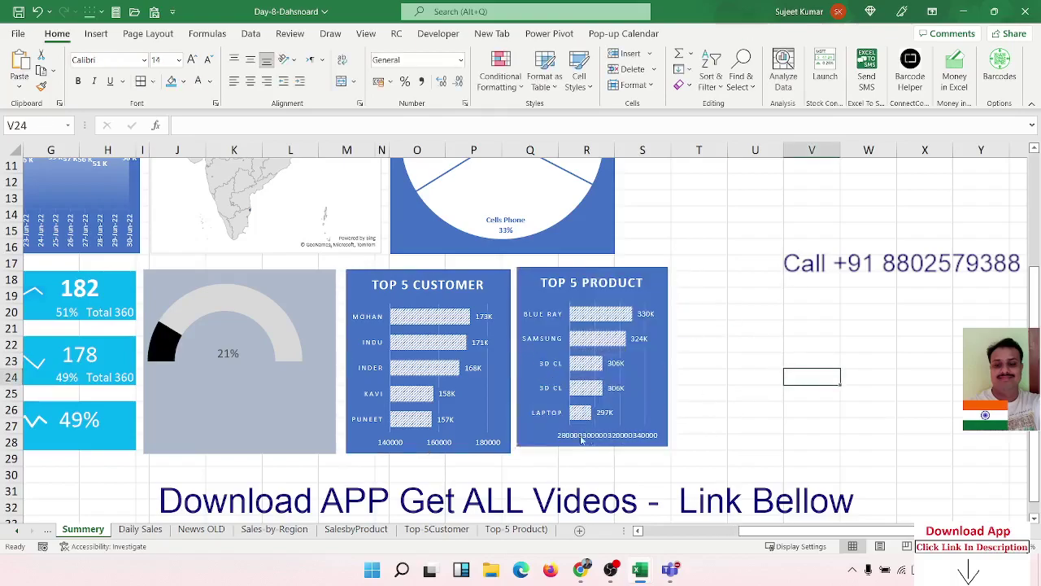
{"action": "left_click", "coordinate": [534, 445]}
{"action": "left_click_drag", "start_coordinate": [534, 445], "coordinate": [533, 453]}
Step: Hide columns T through XFD on the Summery sheet
{"action": "left_click", "coordinate": [755, 246]}
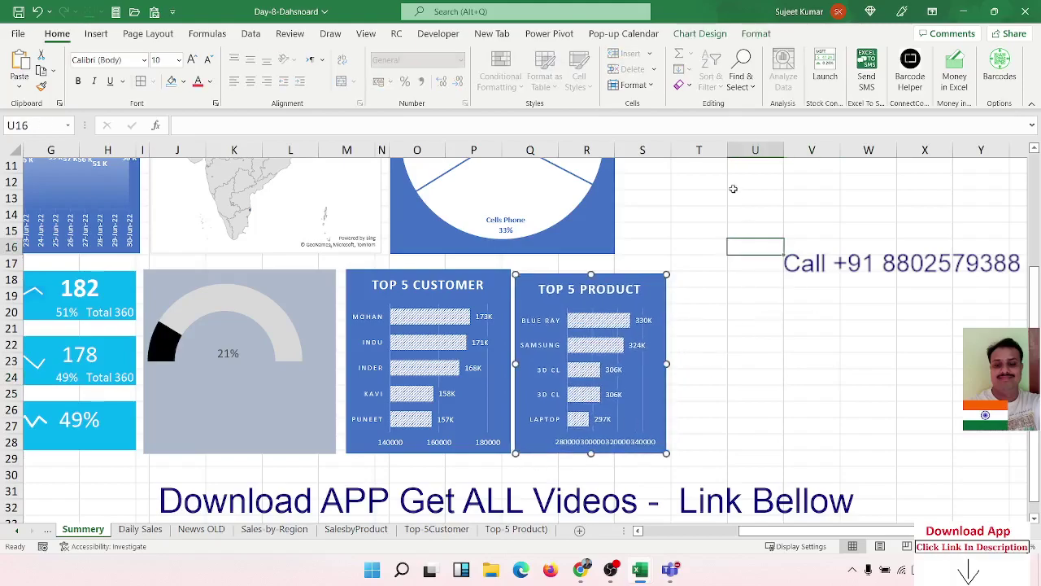
{"action": "left_click", "coordinate": [709, 153]}
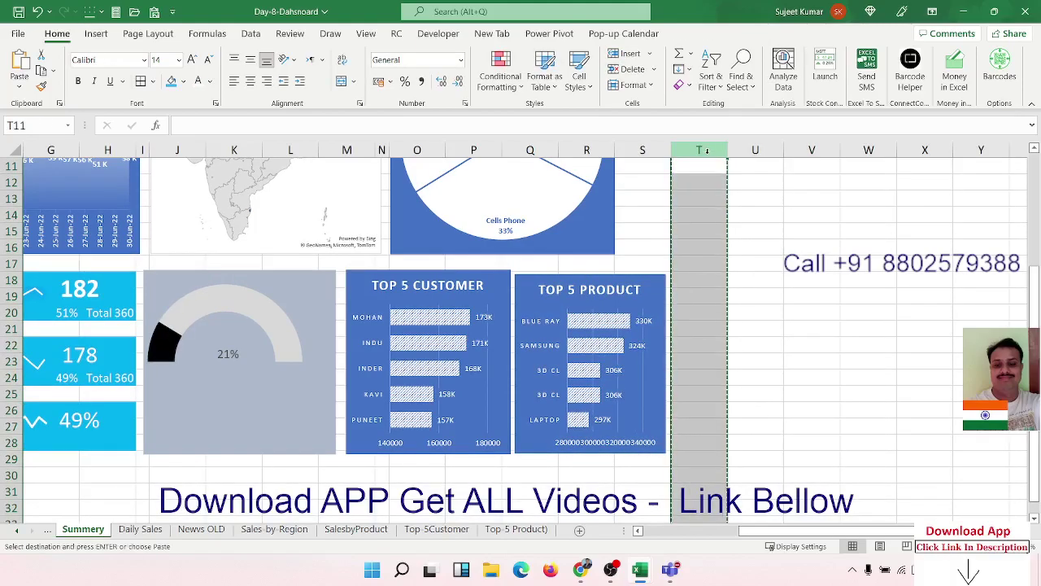
{"action": "key", "text": "ctrl+shift+Right"}
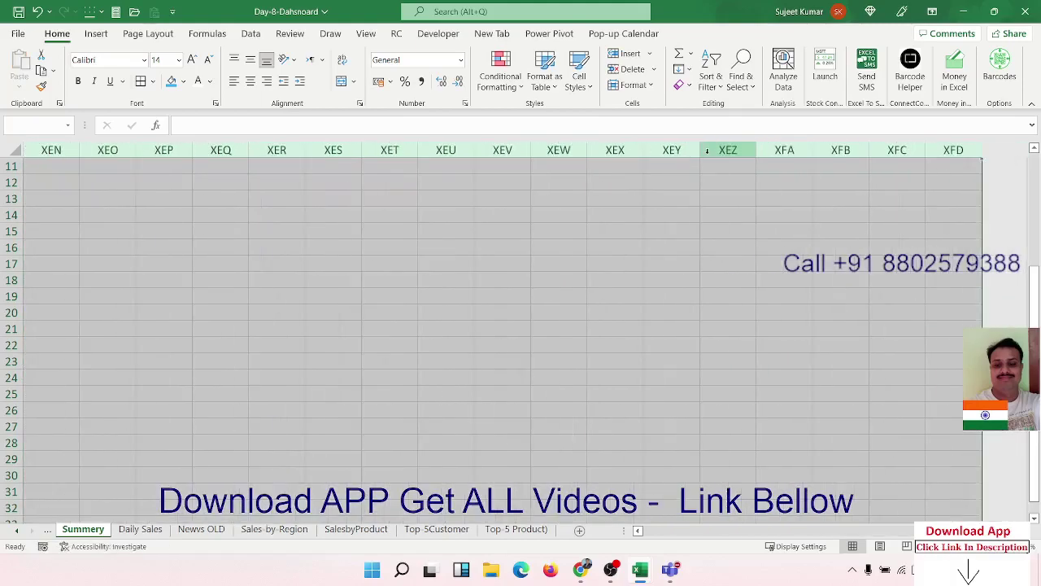
{"action": "right_click", "coordinate": [707, 150]}
{"action": "left_click", "coordinate": [796, 400]}
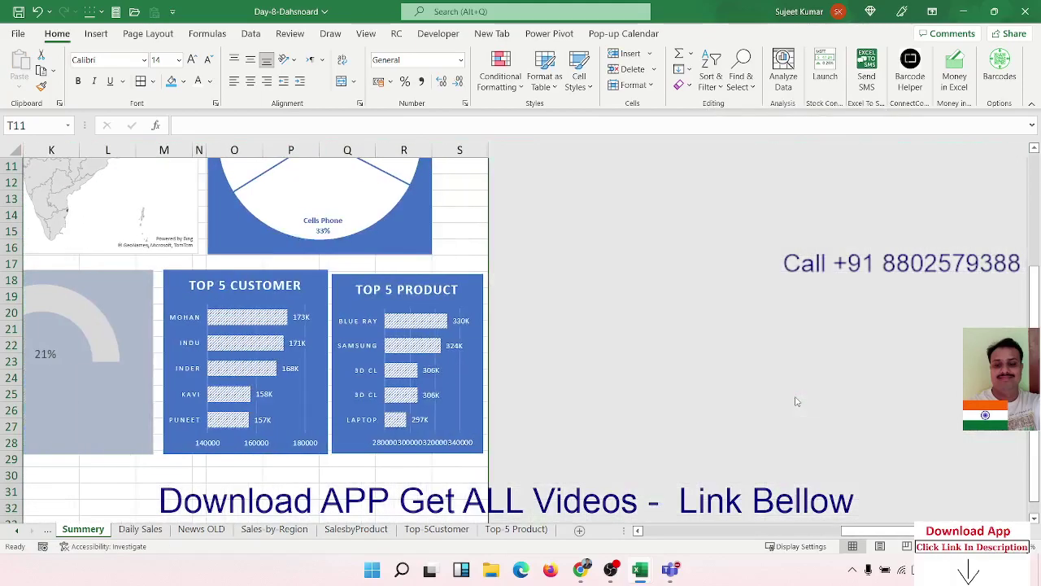
Step: Hide rows 31 to the last row below the dashboard
{"action": "left_click", "coordinate": [287, 491]}
{"action": "key", "text": "Home"}
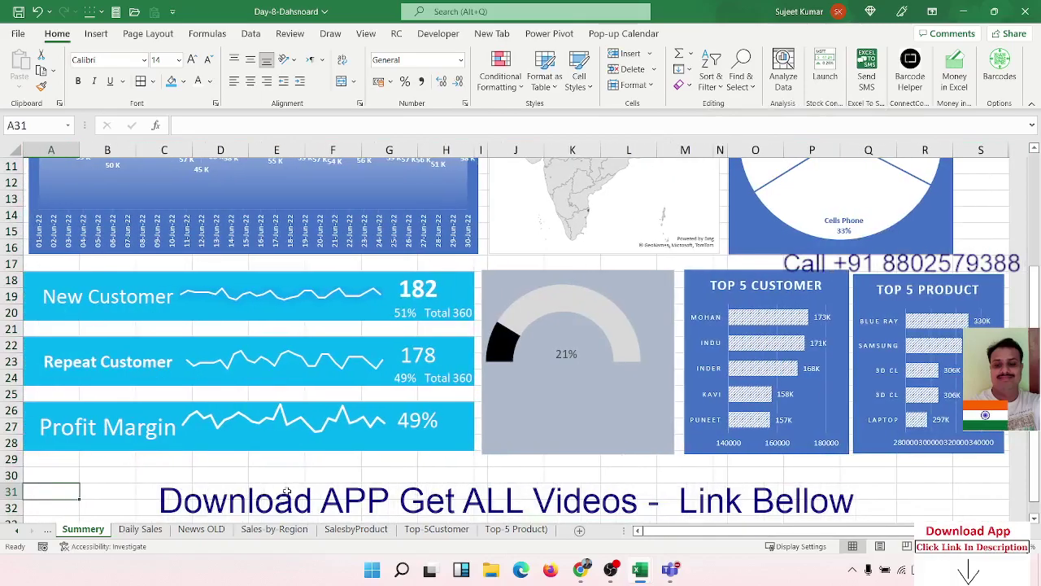
{"action": "key", "text": "shift+space"}
{"action": "key", "text": "ctrl+shift+Down"}
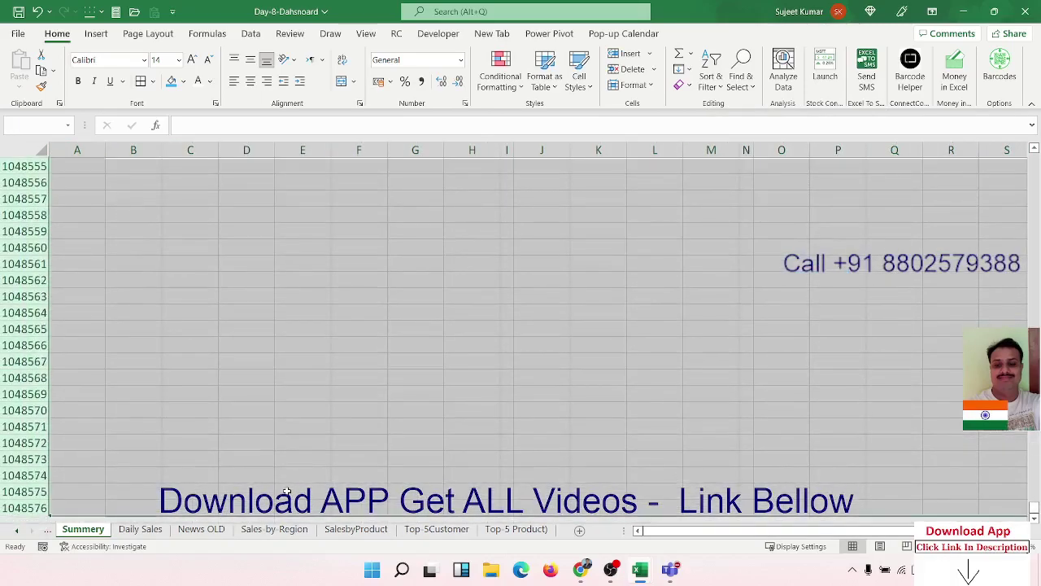
{"action": "right_click", "coordinate": [36, 328]}
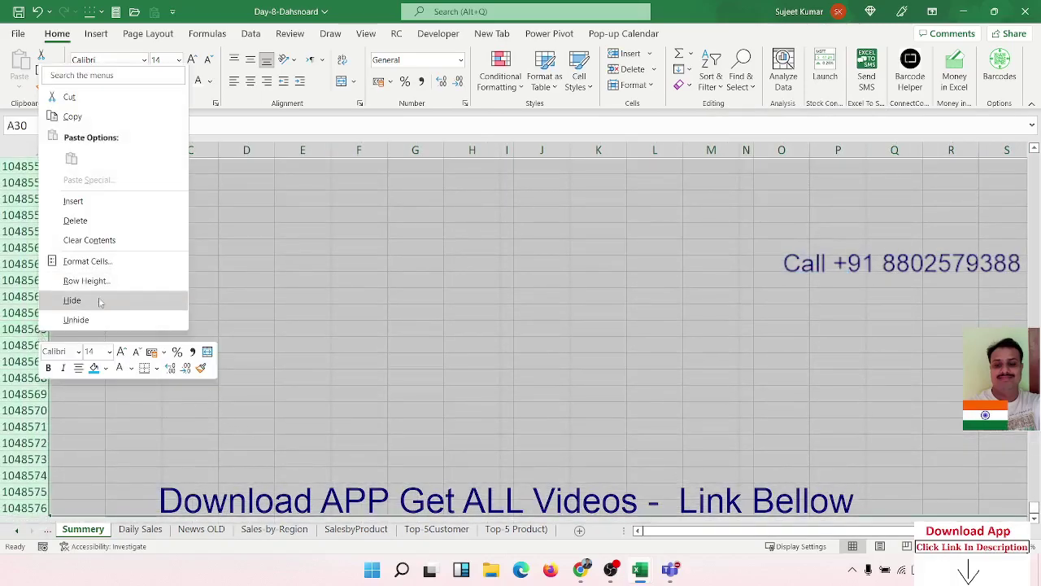
{"action": "left_click", "coordinate": [100, 298]}
{"action": "scroll", "coordinate": [215, 359], "scroll_direction": "up", "scroll_amount": 6}
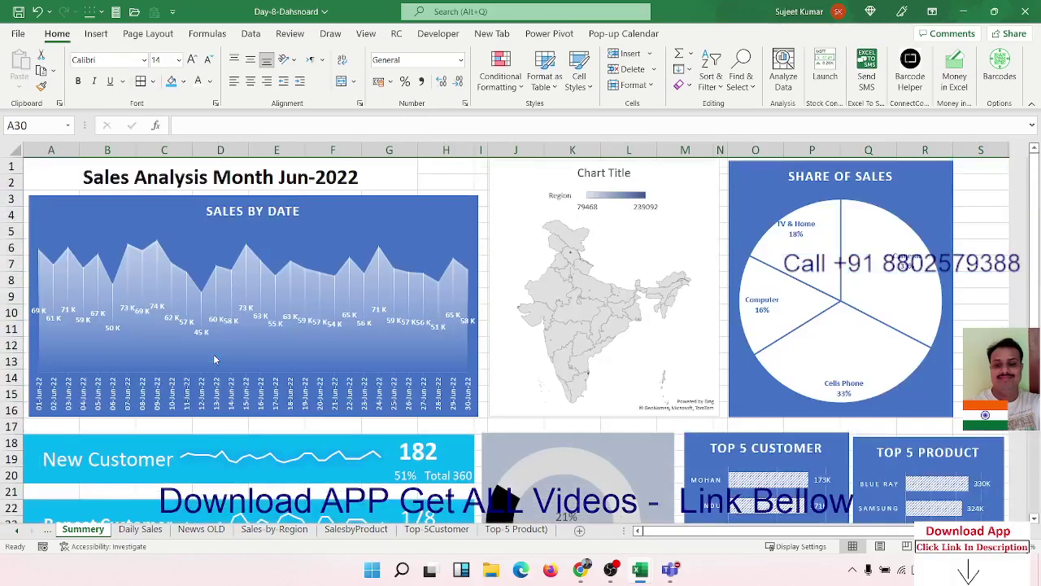
{"action": "left_click", "coordinate": [162, 34]}
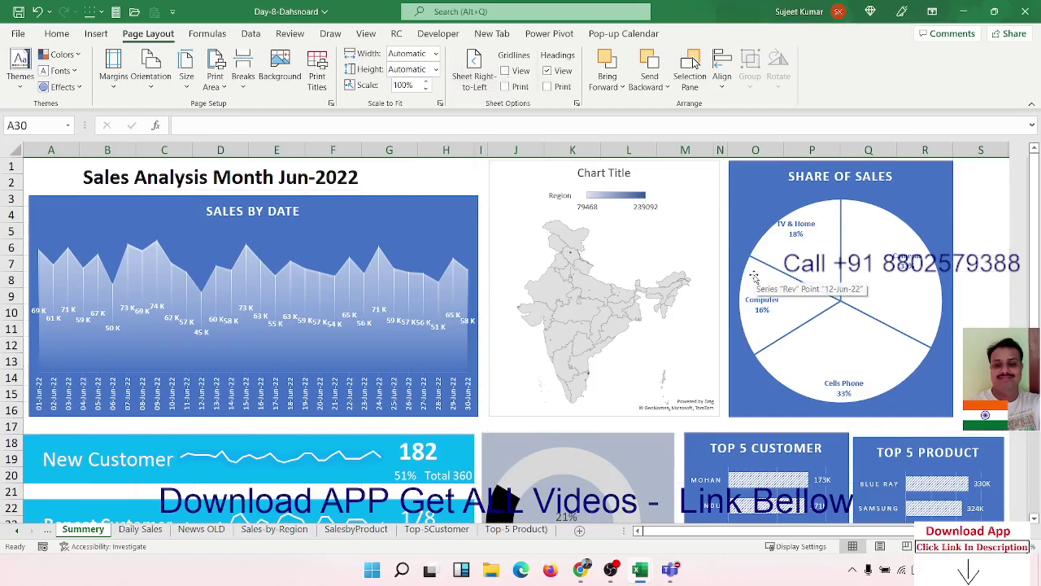
{"action": "scroll", "coordinate": [752, 277], "scroll_direction": "down", "scroll_amount": 7}
{"action": "scroll", "coordinate": [751, 276], "scroll_direction": "up", "scroll_amount": 5}
{"action": "scroll", "coordinate": [751, 276], "scroll_direction": "up", "scroll_amount": 2}
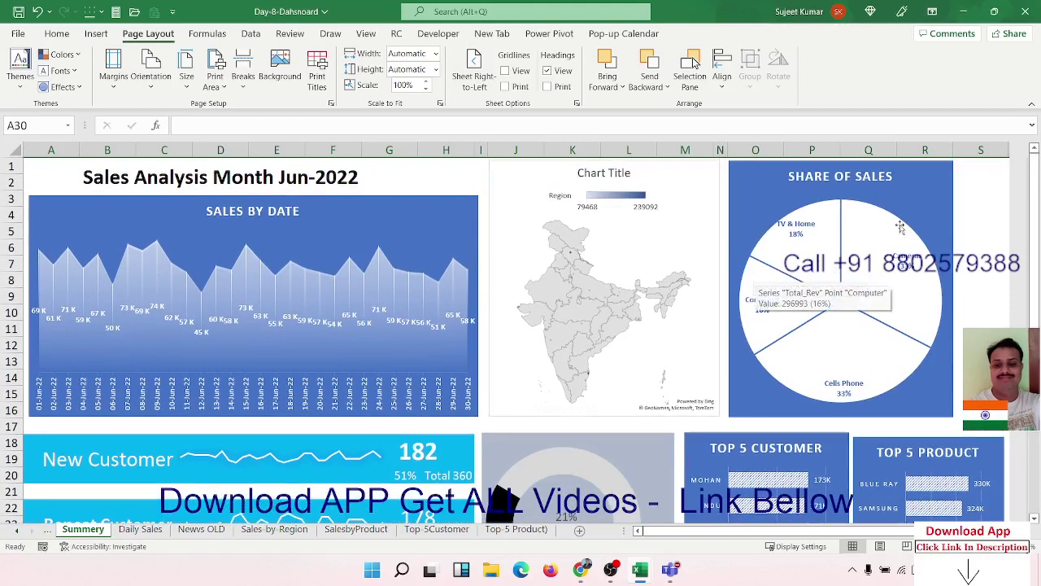
Step: Hyperlink the SALES BY DATE chart to the Daily Sales sheet in this workbook
{"action": "left_click", "coordinate": [466, 216]}
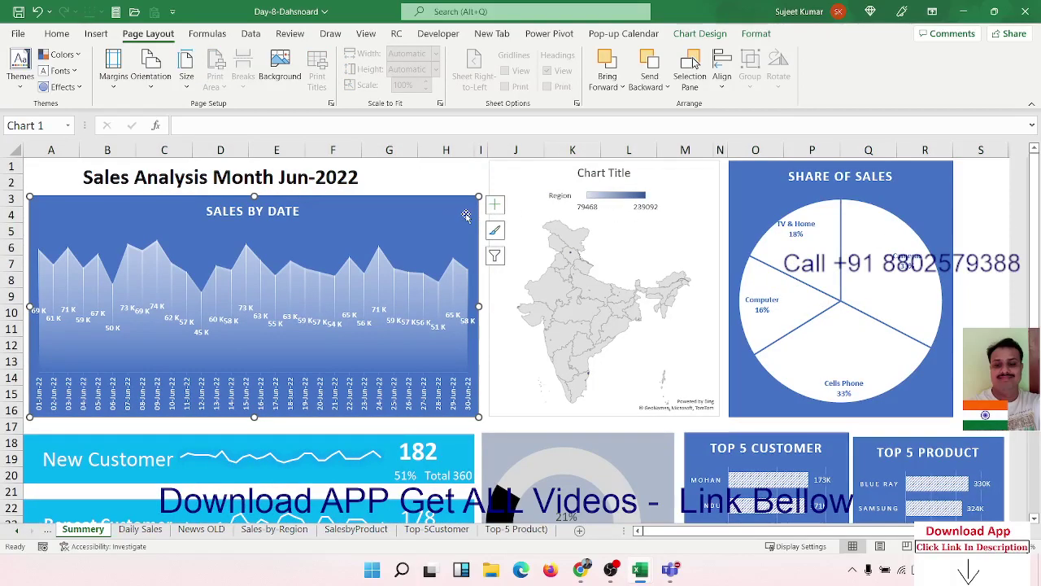
{"action": "left_click", "coordinate": [95, 33]}
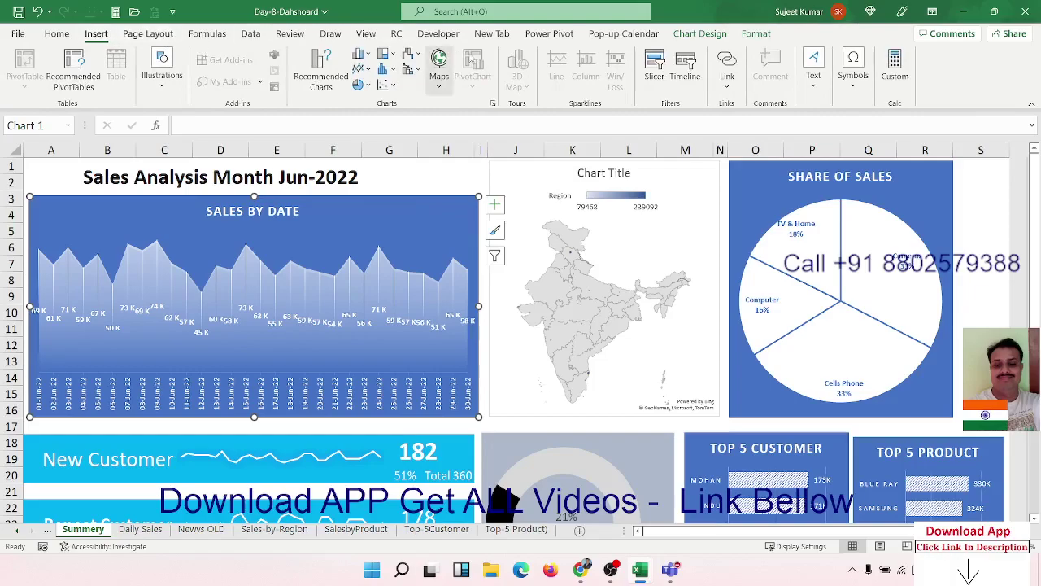
{"action": "left_click", "coordinate": [726, 77]}
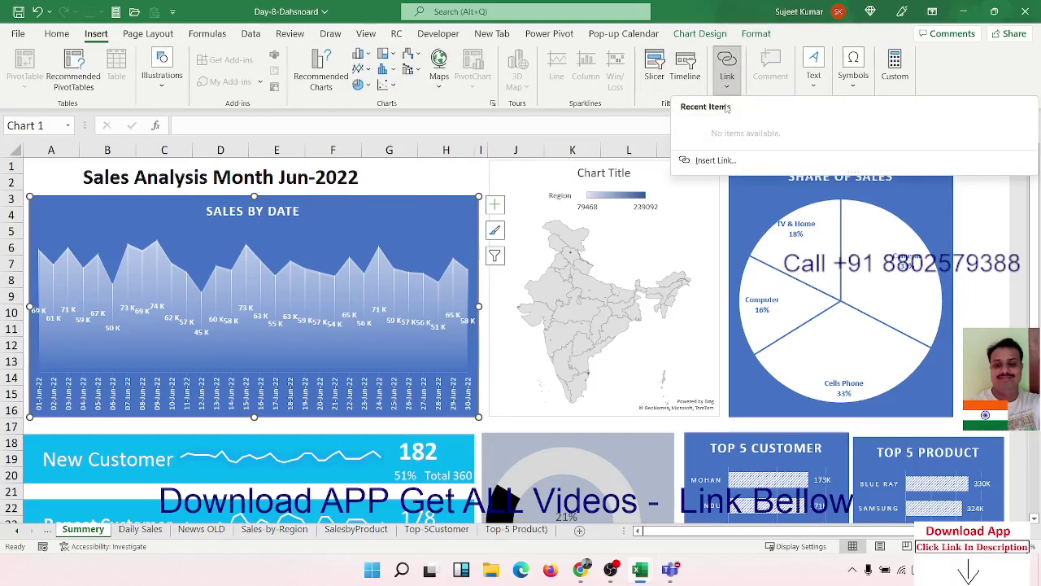
{"action": "left_click", "coordinate": [720, 161]}
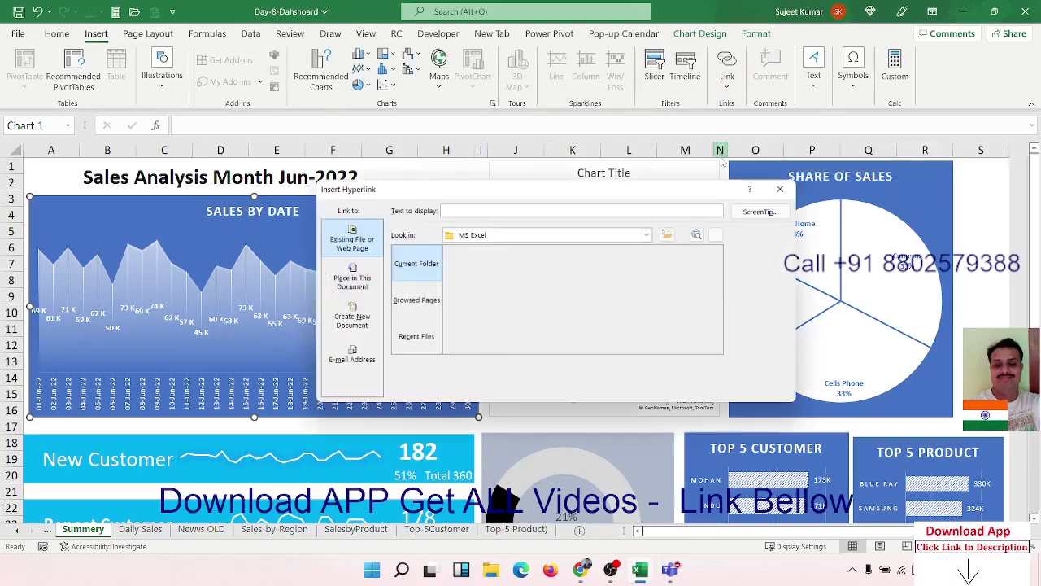
{"action": "left_click", "coordinate": [348, 281]}
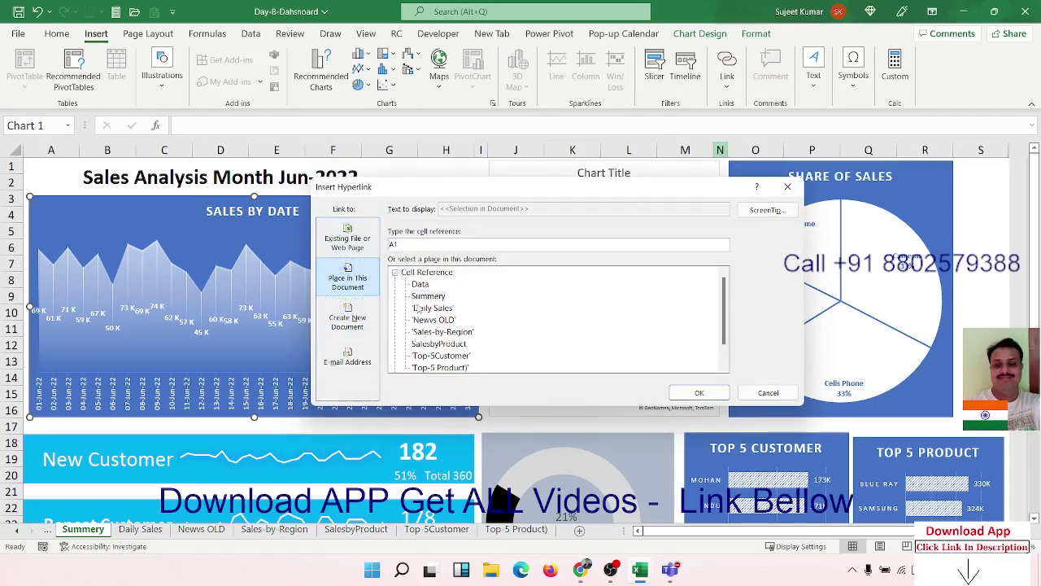
{"action": "left_click", "coordinate": [418, 308]}
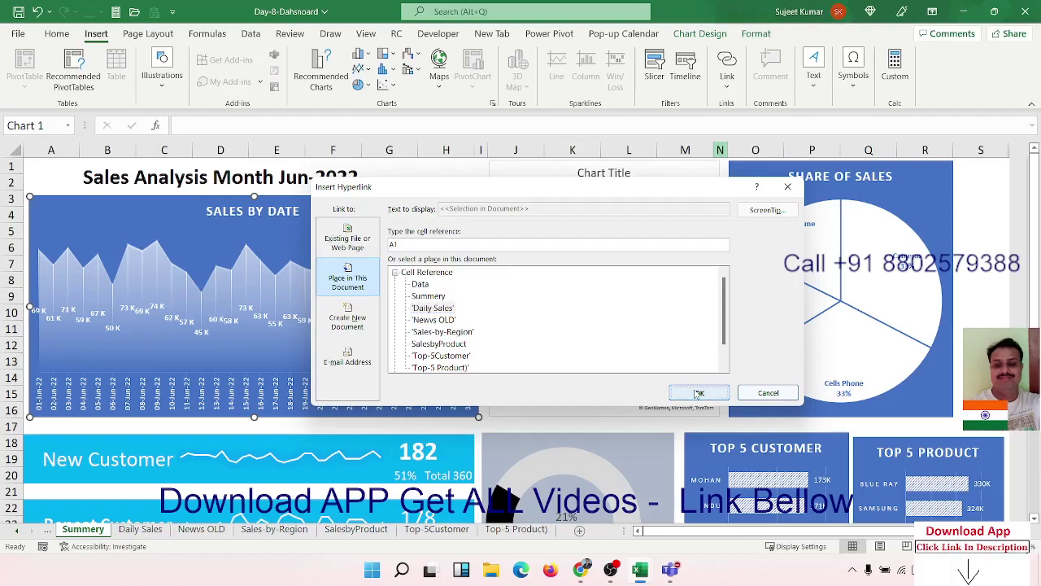
{"action": "left_click", "coordinate": [698, 393]}
Step: Hyperlink the map chart to the Sales-by-Region sheet
{"action": "left_click", "coordinate": [638, 240]}
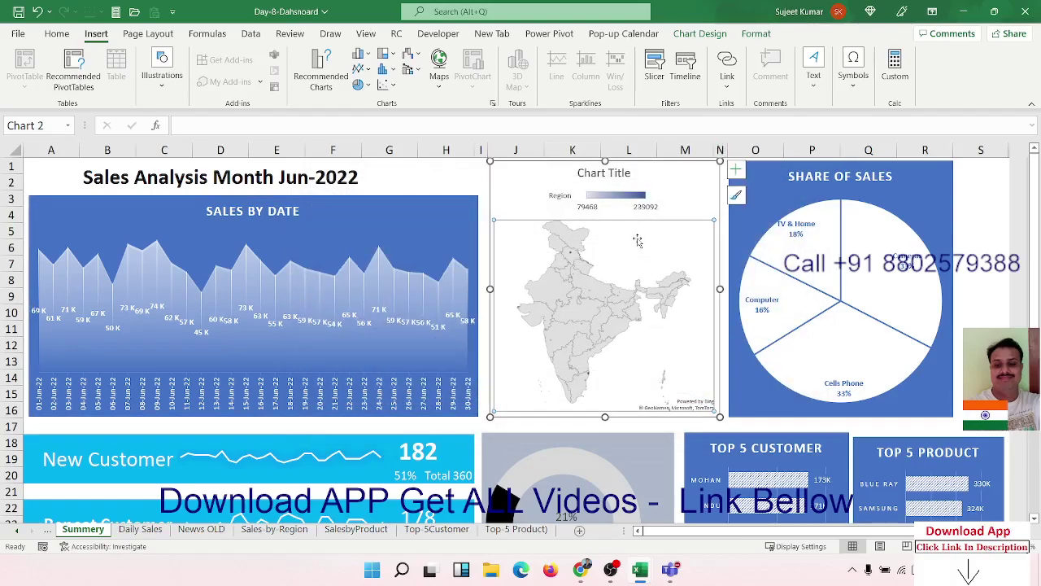
{"action": "left_click", "coordinate": [662, 184]}
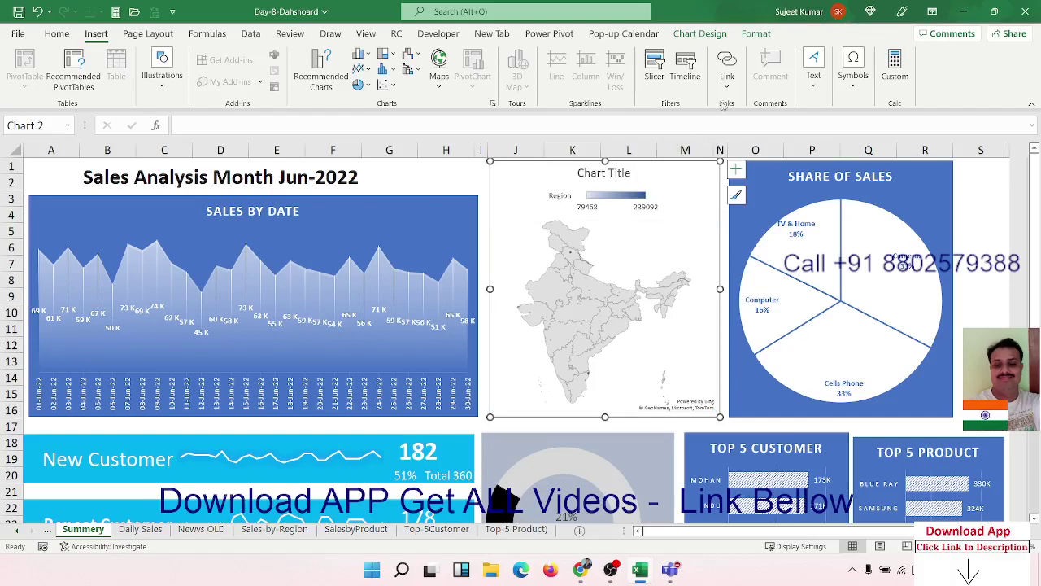
{"action": "left_click", "coordinate": [727, 77]}
{"action": "left_click", "coordinate": [722, 161]}
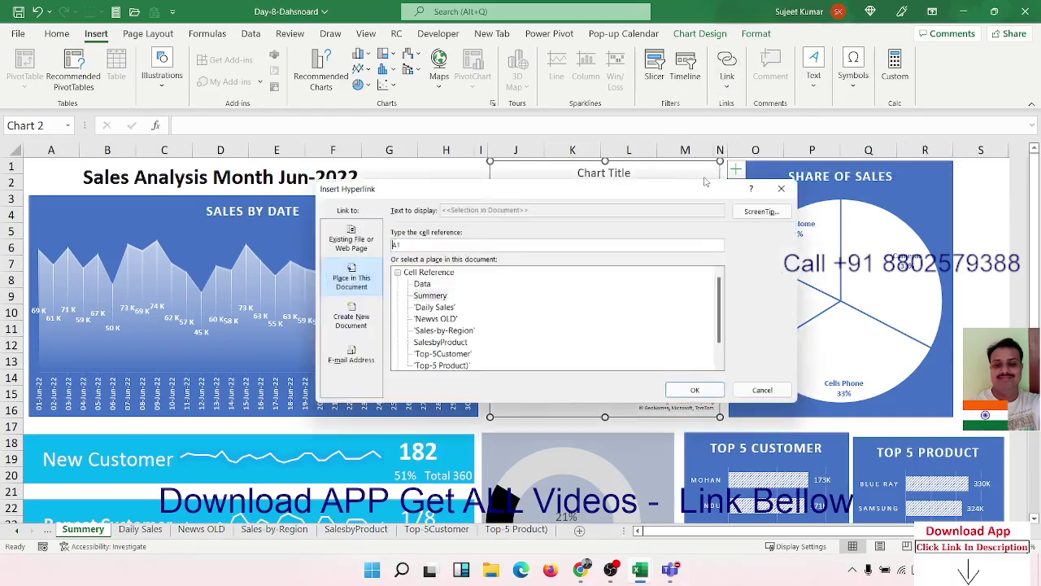
{"action": "left_click", "coordinate": [427, 334]}
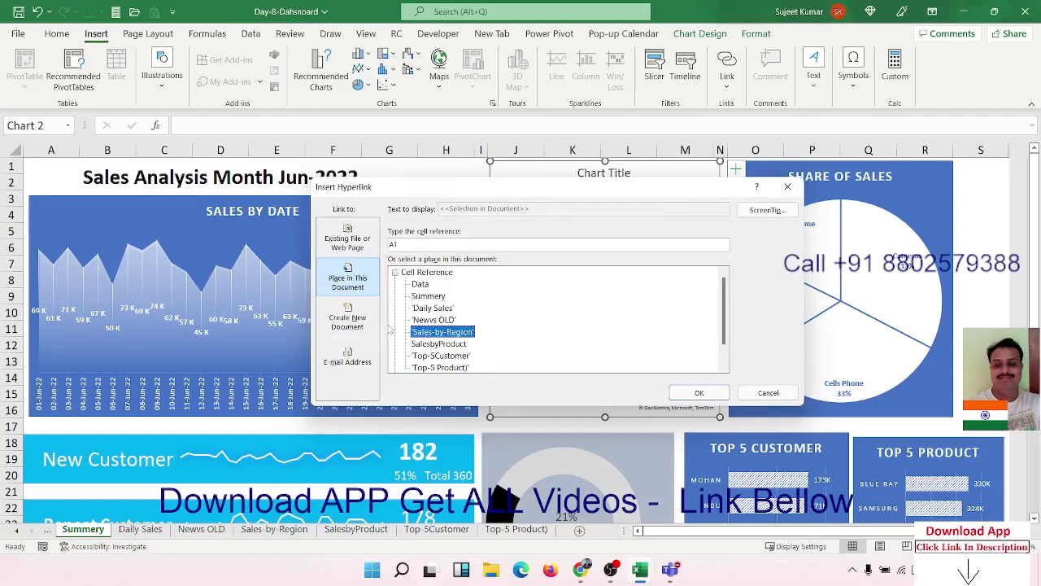
{"action": "left_click", "coordinate": [699, 392]}
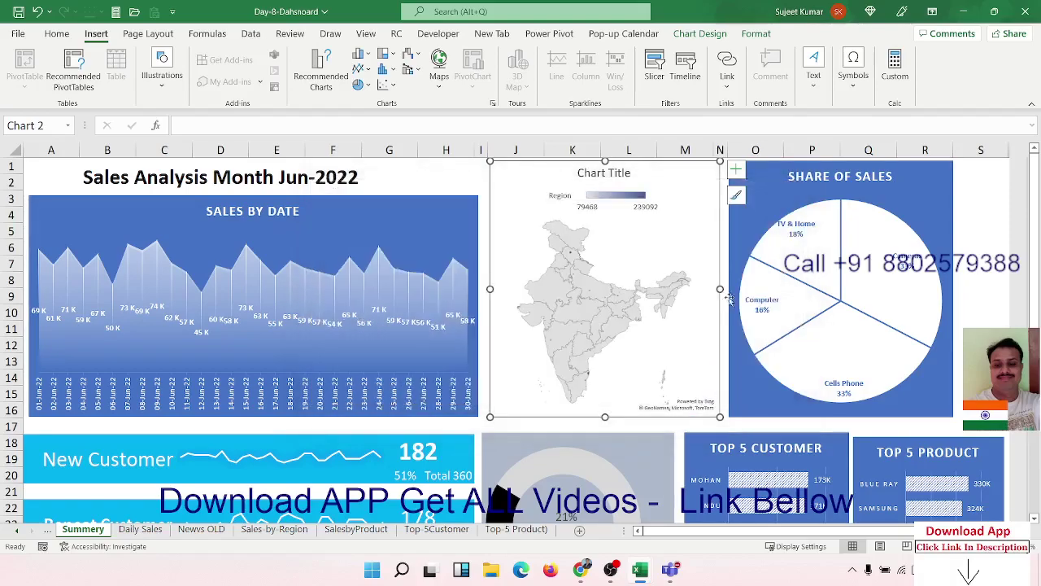
Step: Hyperlink the SHARE OF SALES pie chart to the SalesbyProduct sheet
{"action": "left_click", "coordinate": [771, 193]}
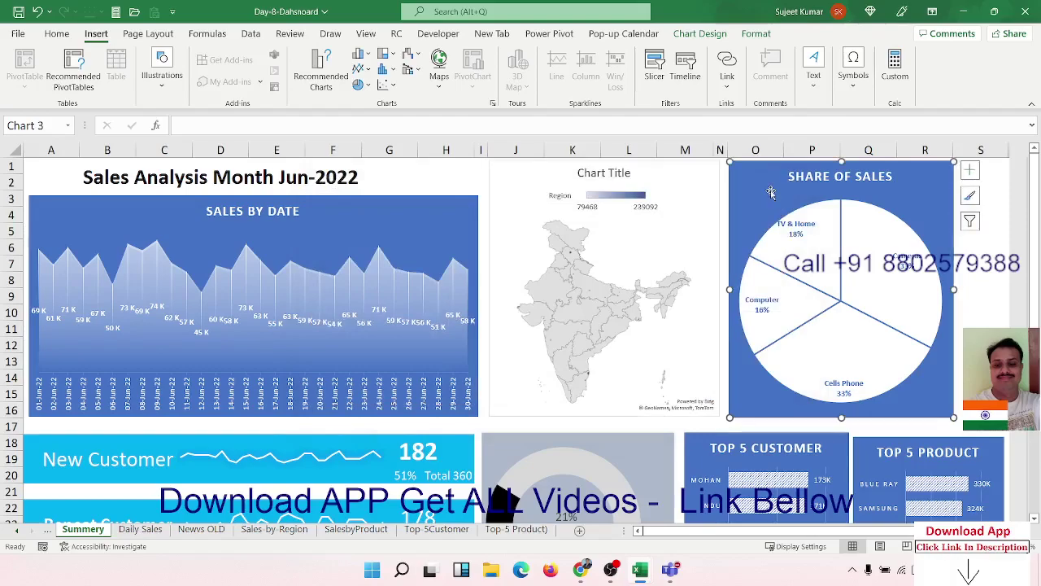
{"action": "left_click", "coordinate": [726, 80]}
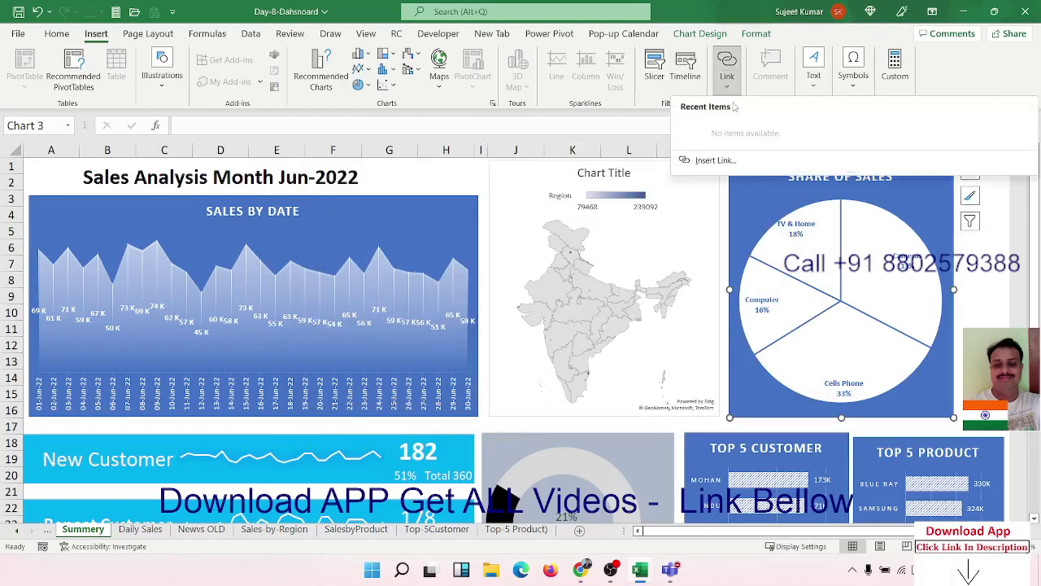
{"action": "left_click", "coordinate": [716, 161]}
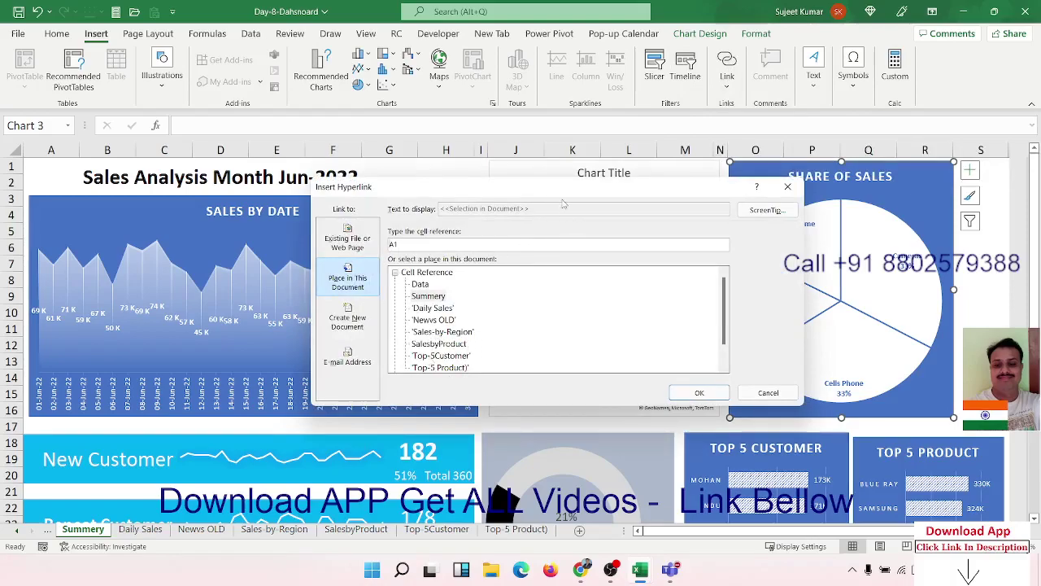
{"action": "left_click", "coordinate": [462, 346]}
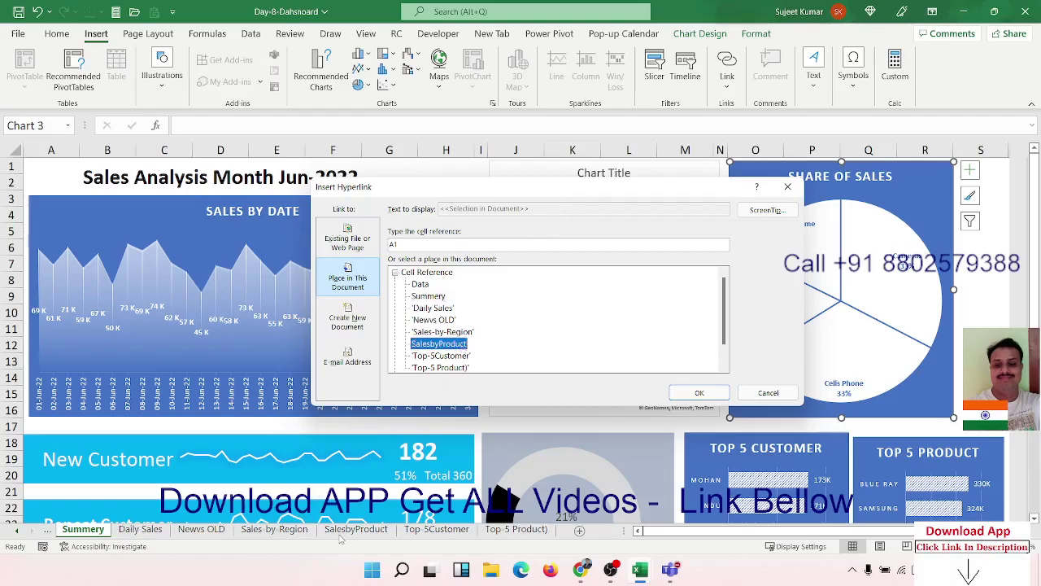
{"action": "left_click", "coordinate": [714, 391]}
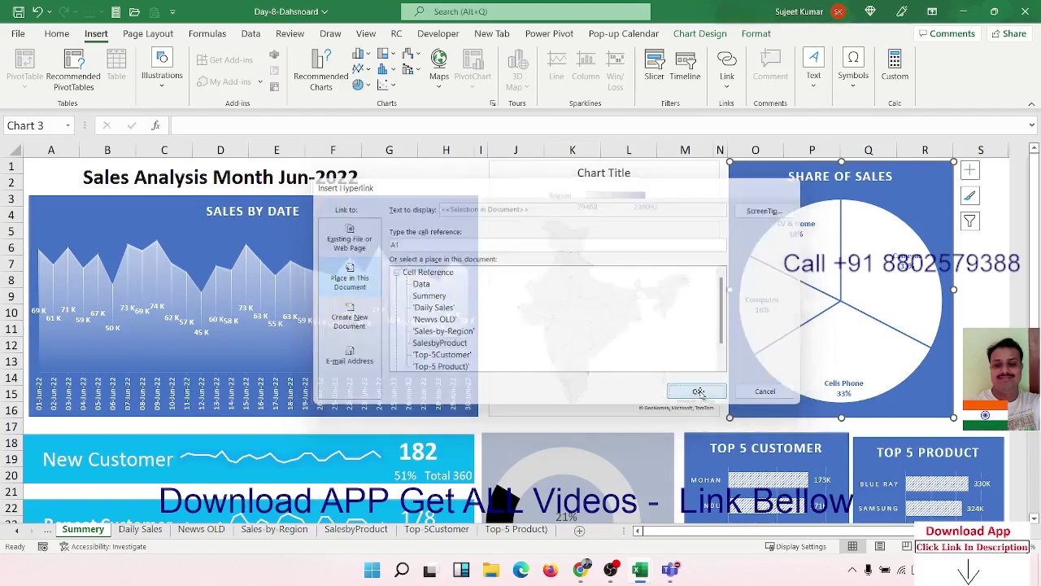
Step: Hyperlink the TOP 5 CUSTOMER chart to the Top-5Customer sheet
{"action": "left_click", "coordinate": [701, 453]}
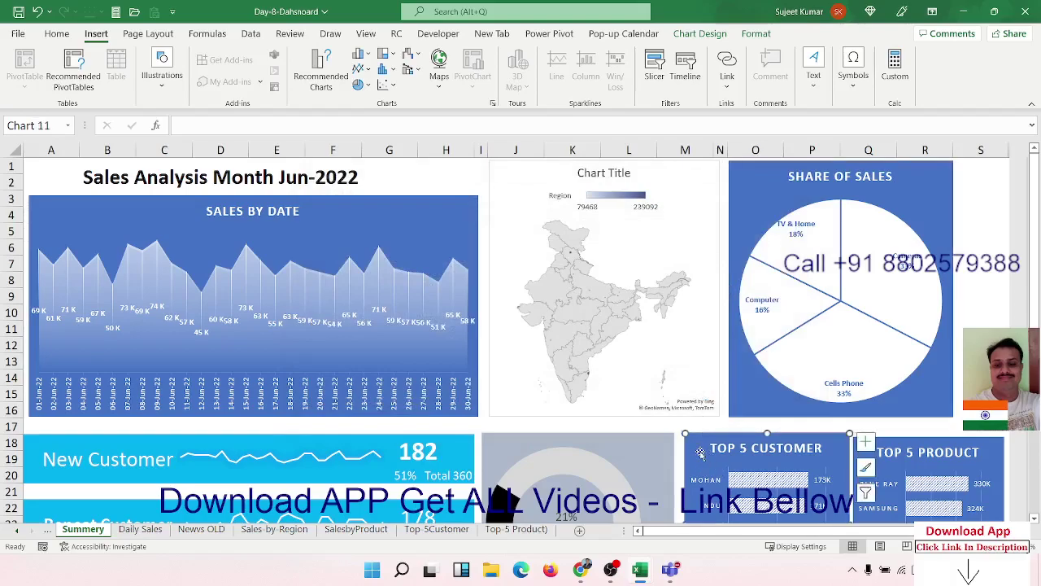
{"action": "right_click", "coordinate": [701, 455]}
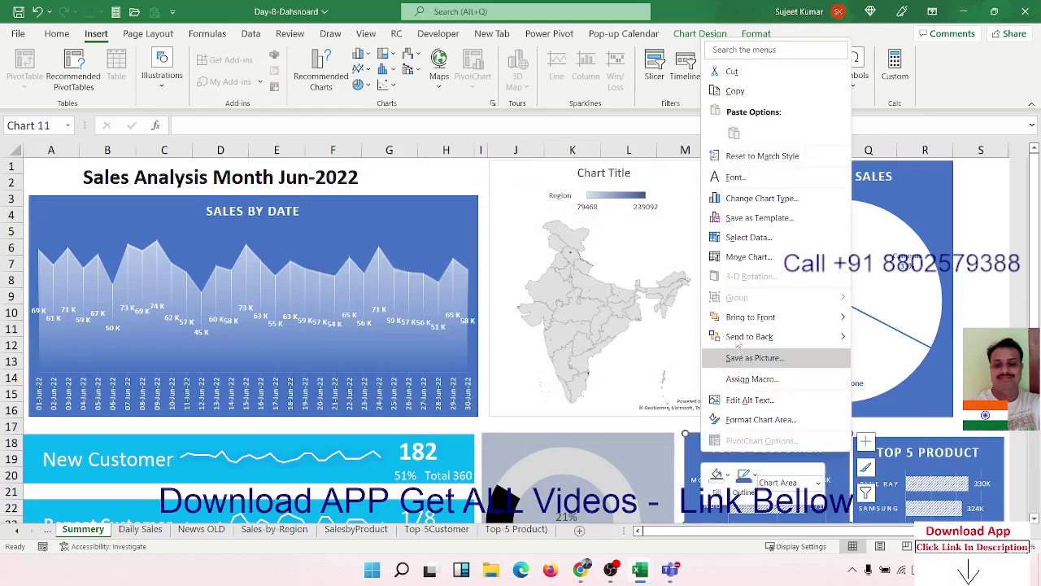
{"action": "key", "text": "Escape"}
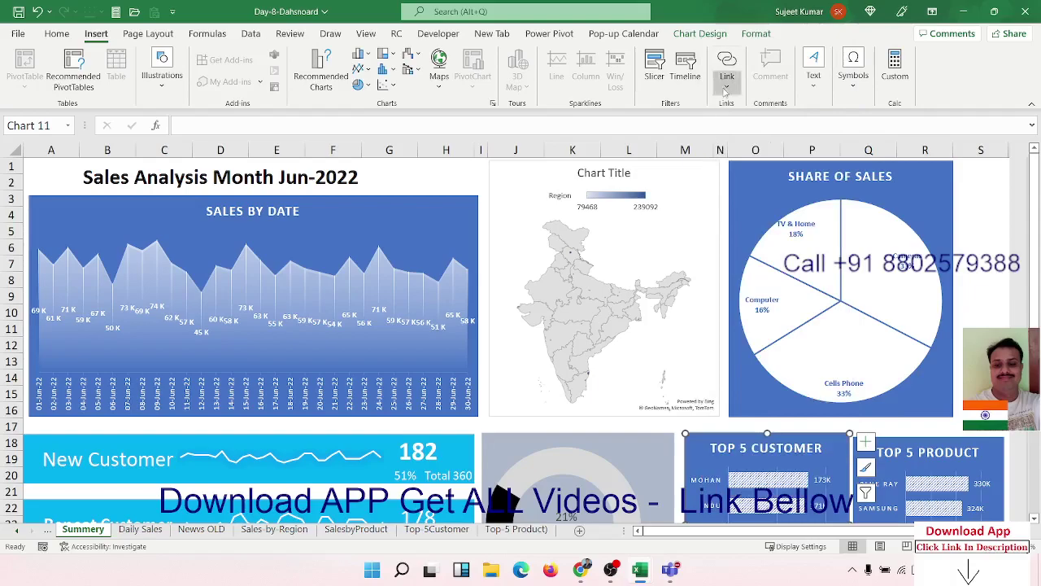
{"action": "left_click", "coordinate": [726, 69]}
{"action": "left_click", "coordinate": [714, 160]}
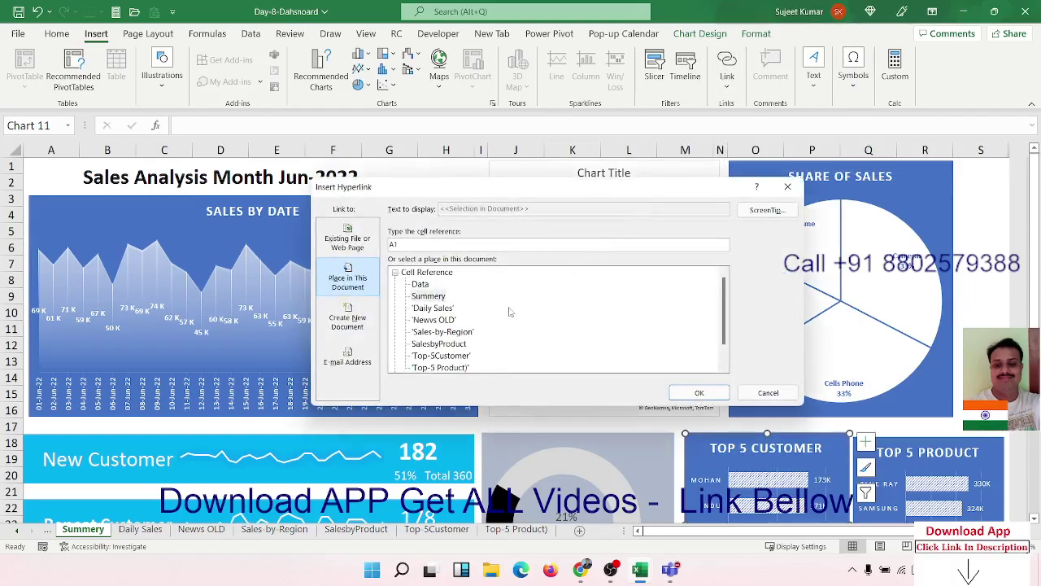
{"action": "left_click", "coordinate": [460, 356]}
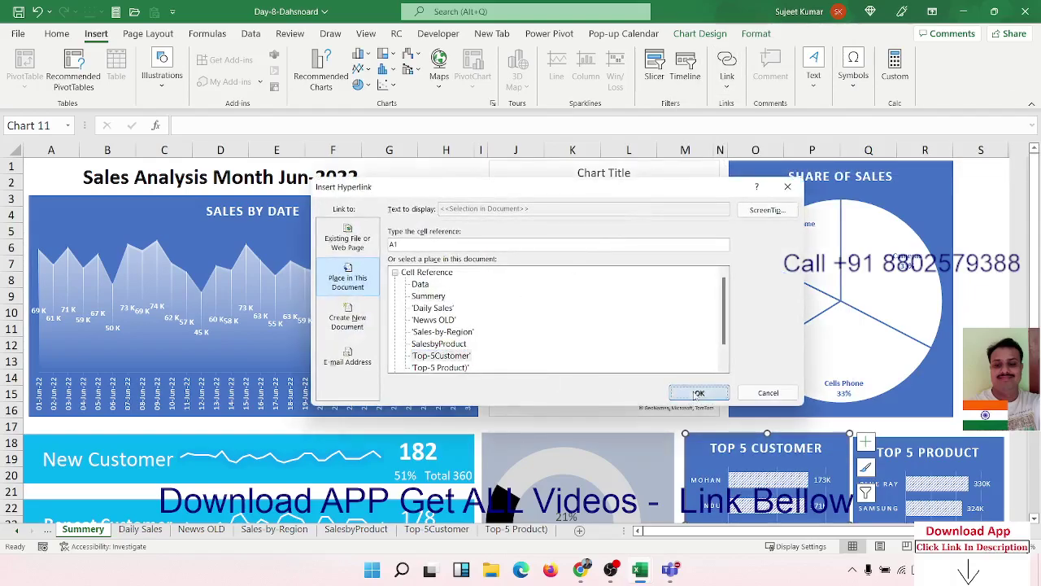
{"action": "left_click", "coordinate": [697, 393]}
Step: Hyperlink the TOP 5 PRODUCT chart to the Top-5 Product) sheet
{"action": "left_click", "coordinate": [1005, 476]}
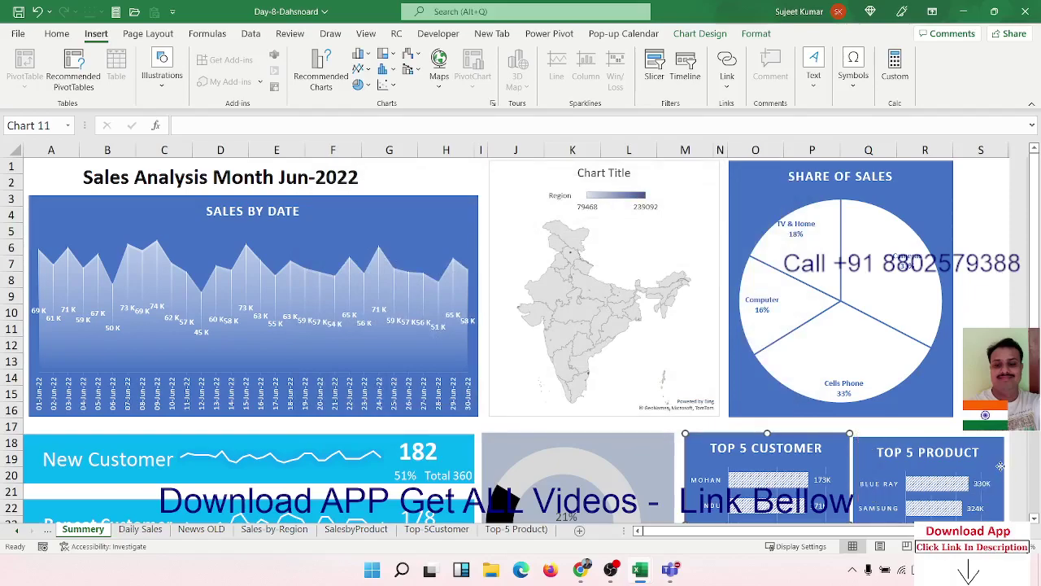
{"action": "left_click", "coordinate": [726, 66]}
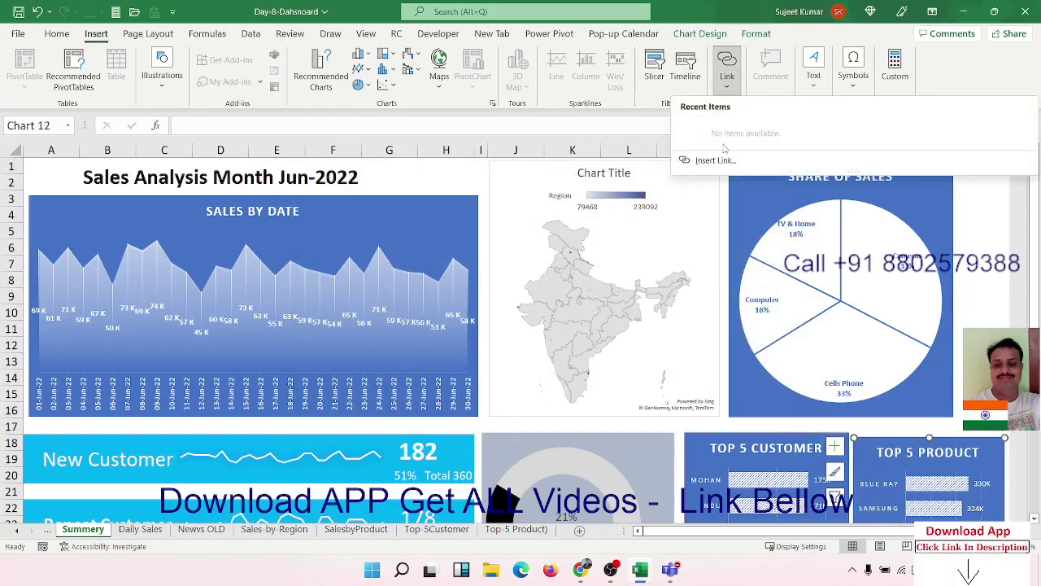
{"action": "left_click", "coordinate": [721, 162]}
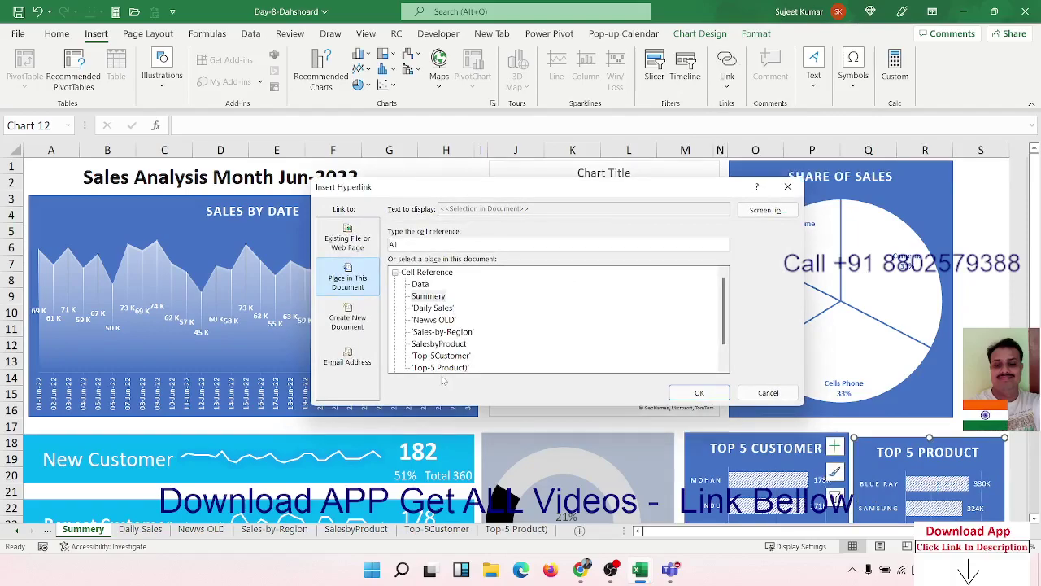
{"action": "left_click", "coordinate": [440, 367]}
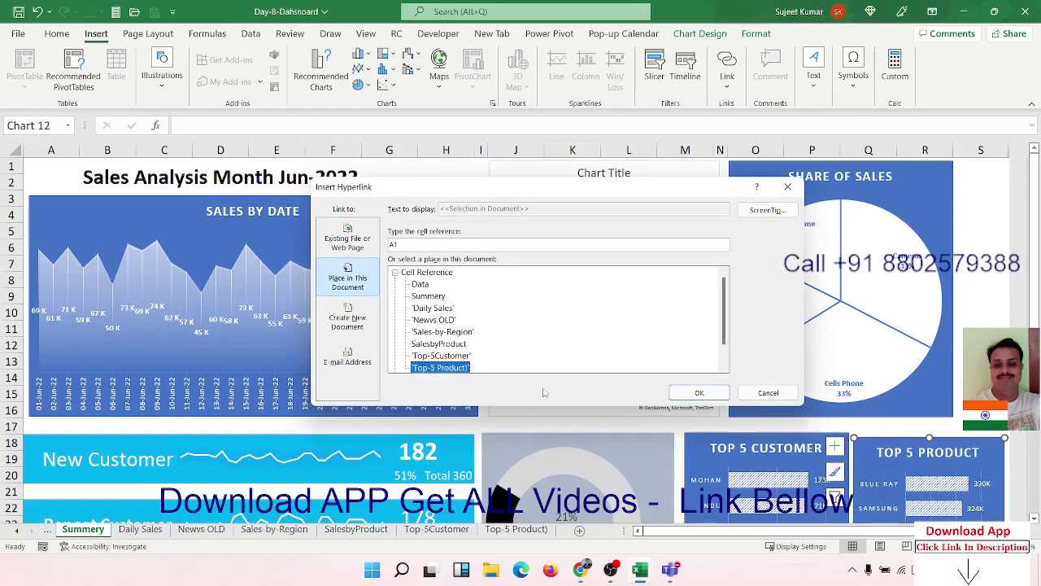
{"action": "left_click", "coordinate": [697, 394]}
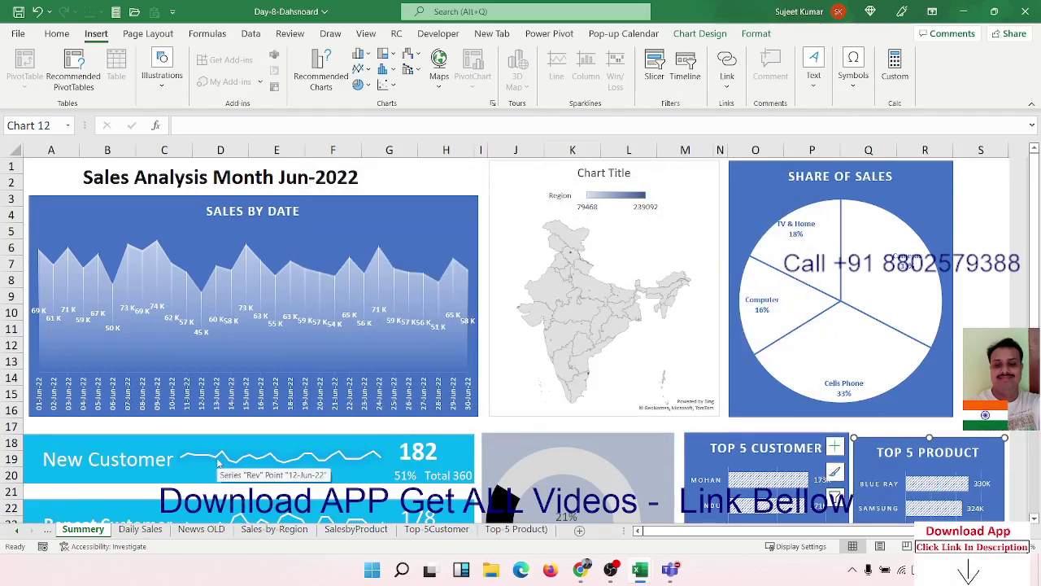
{"action": "left_click", "coordinate": [217, 459]}
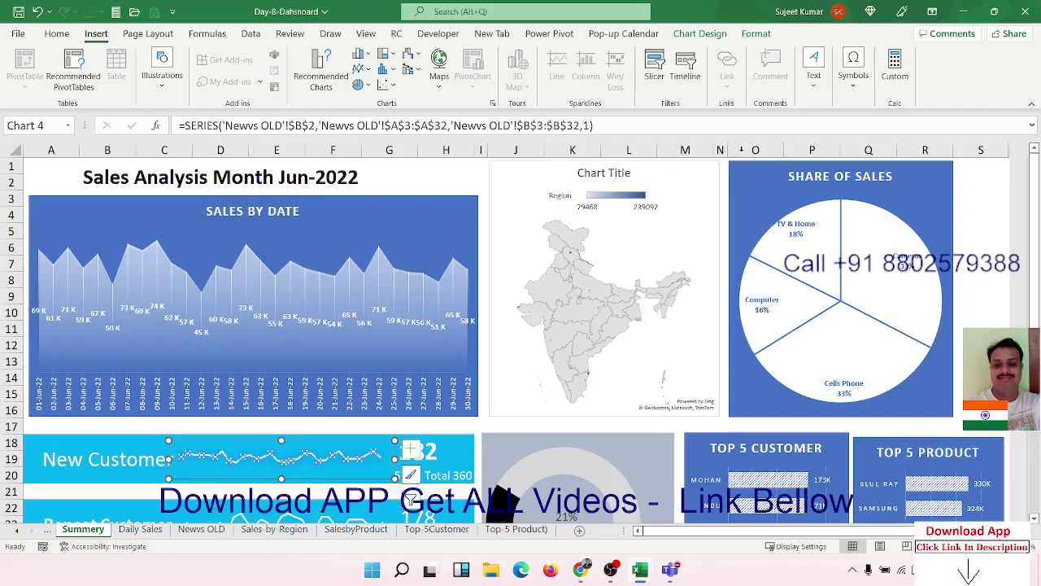
Step: Hyperlink the New Customer chart to the Newvs OLD sheet
{"action": "left_click", "coordinate": [811, 81]}
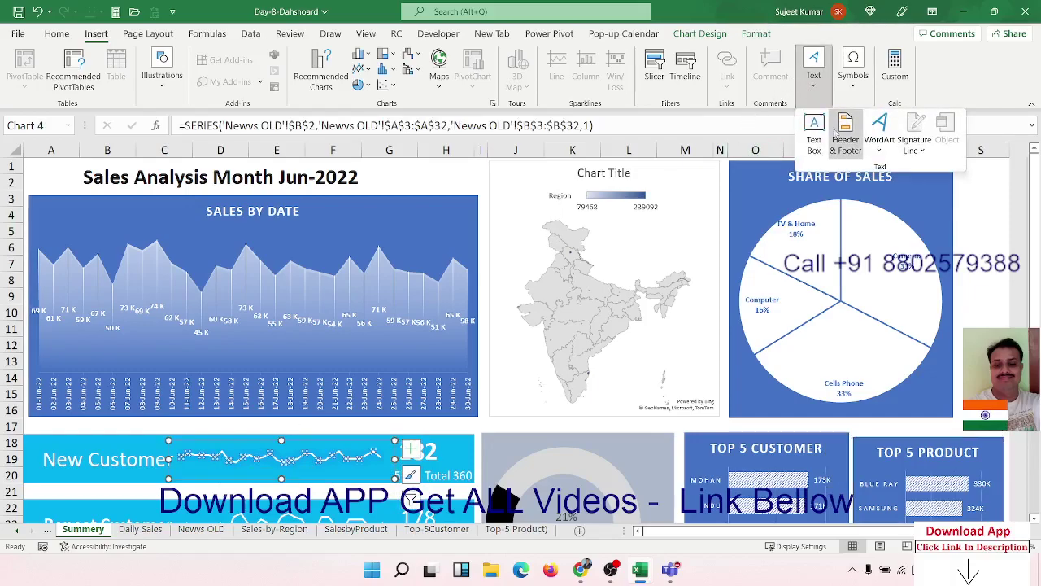
{"action": "left_click", "coordinate": [783, 91]}
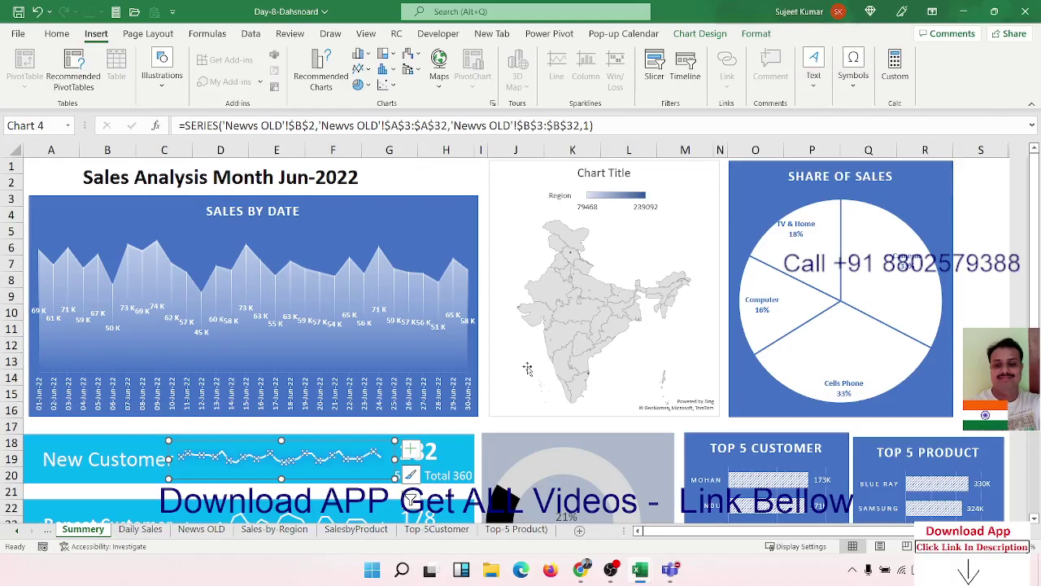
{"action": "left_click", "coordinate": [384, 475]}
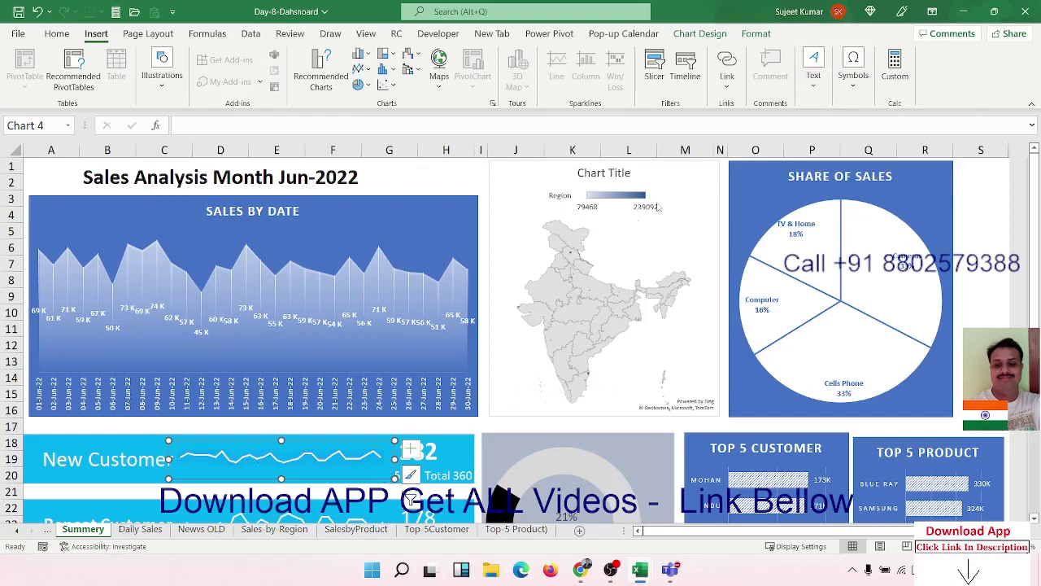
{"action": "left_click", "coordinate": [727, 81]}
{"action": "left_click", "coordinate": [721, 169]}
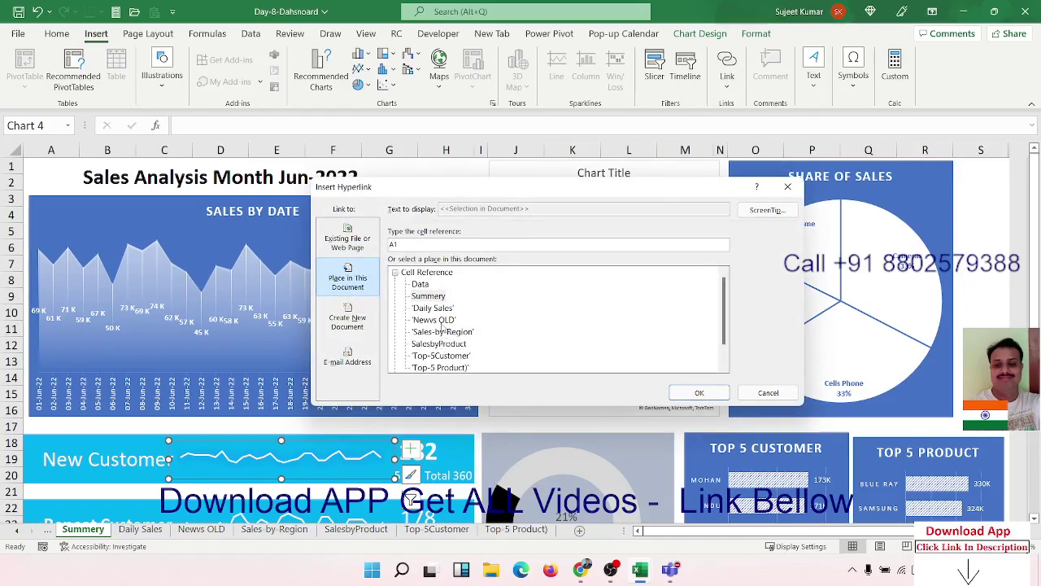
{"action": "left_click", "coordinate": [438, 320]}
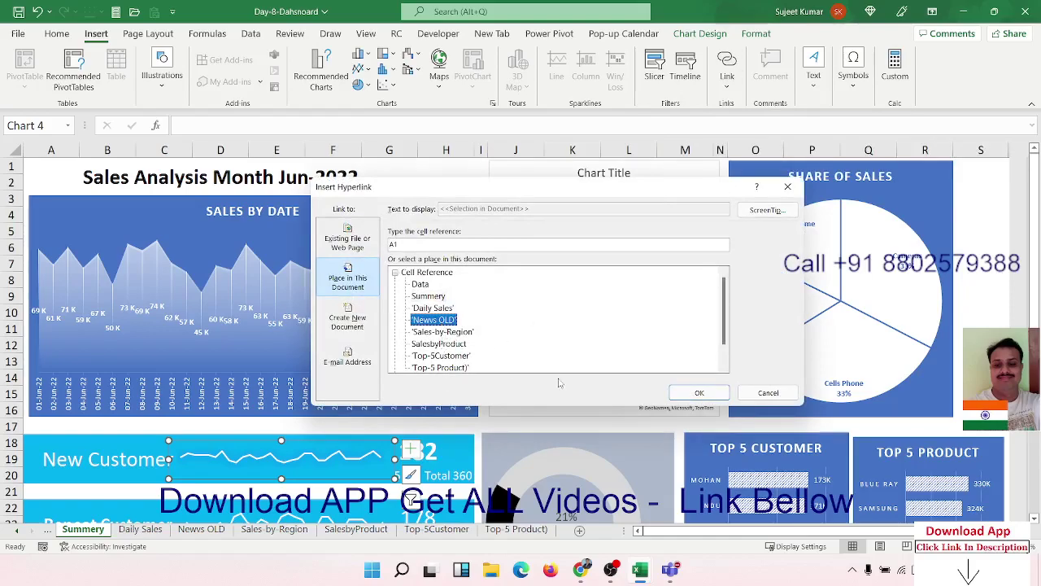
{"action": "left_click", "coordinate": [697, 394]}
{"action": "scroll", "coordinate": [330, 399], "scroll_direction": "down", "scroll_amount": 3}
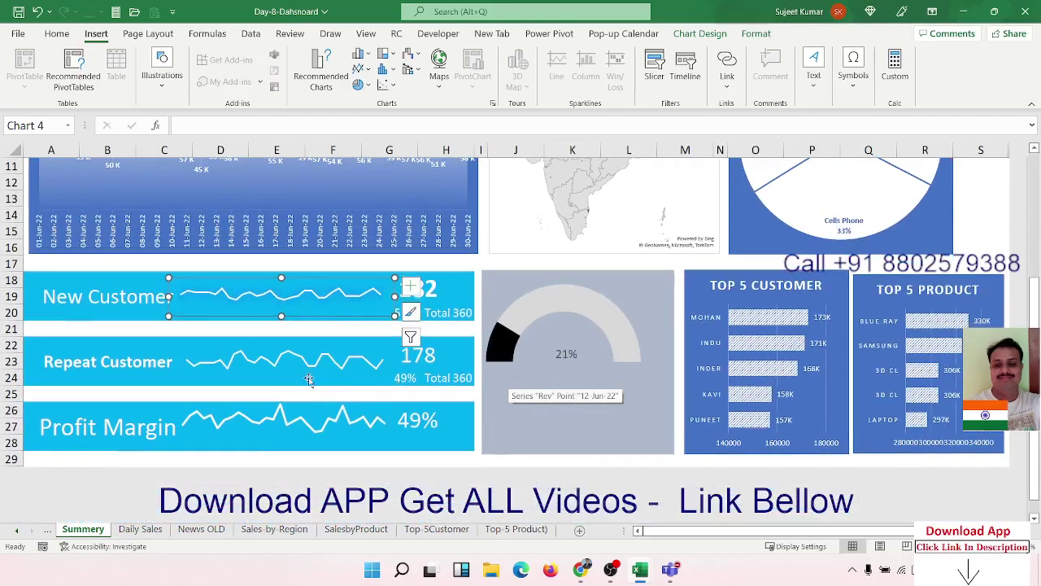
Step: Hyperlink the Repeat Customer chart to the Newvs OLD sheet, adjusting the target cell reference
{"action": "left_click", "coordinate": [308, 371]}
{"action": "left_click", "coordinate": [307, 376]}
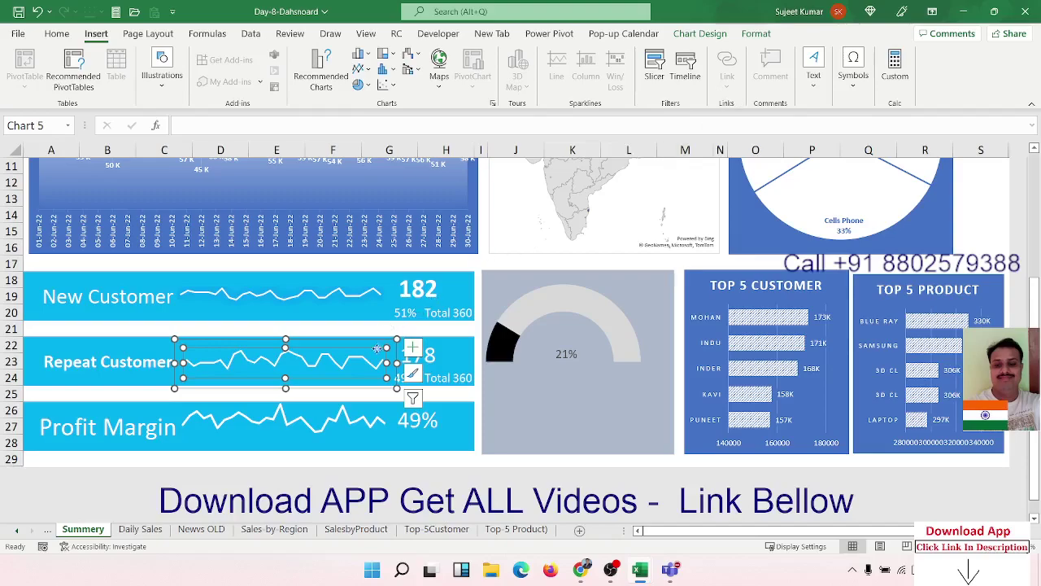
{"action": "left_click", "coordinate": [353, 387]}
{"action": "left_click", "coordinate": [726, 71]}
{"action": "left_click", "coordinate": [706, 161]}
{"action": "left_click", "coordinate": [444, 322]}
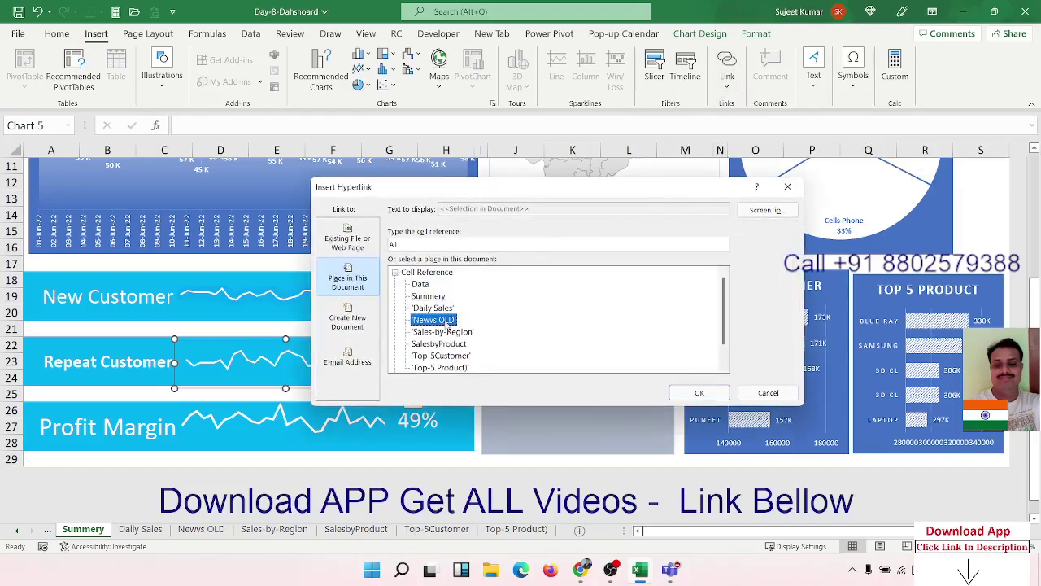
{"action": "left_click", "coordinate": [421, 241]}
{"action": "type", "text": "5"}
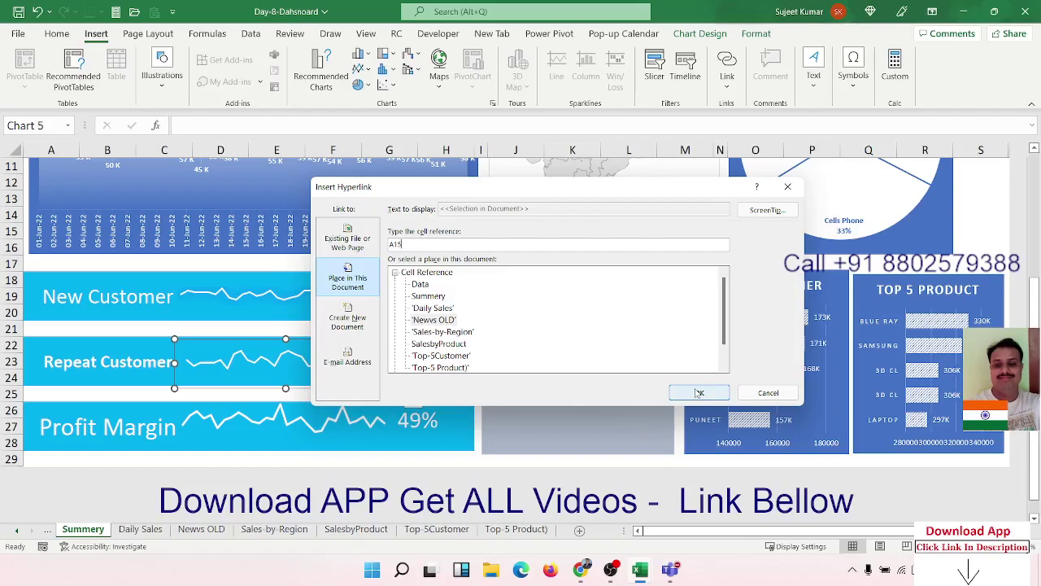
{"action": "left_click", "coordinate": [699, 392]}
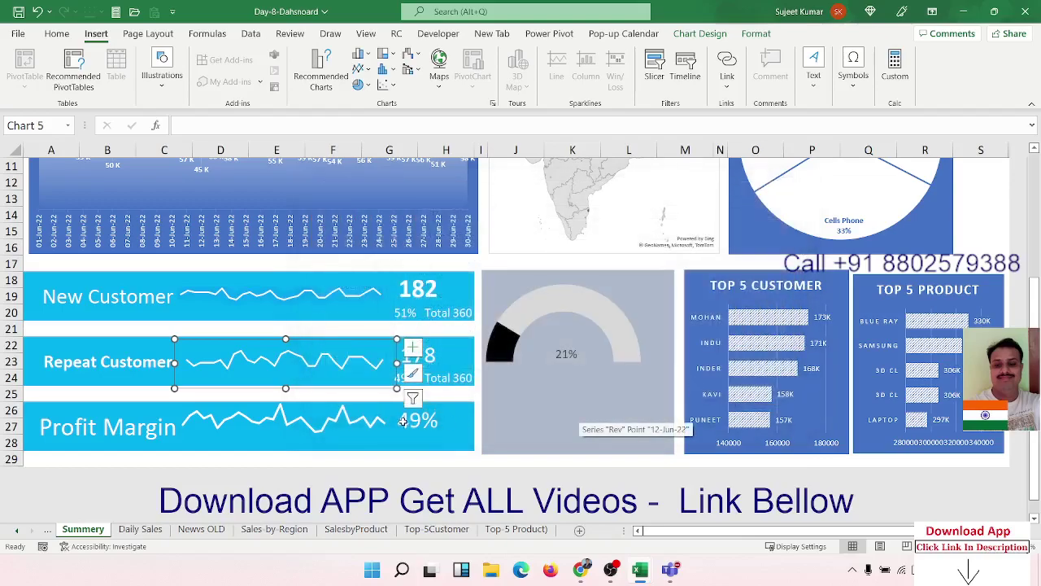
Step: Follow the SALES BY DATE chart's link to open the Daily Sales sheet
{"action": "scroll", "coordinate": [321, 487], "scroll_direction": "up", "scroll_amount": 4}
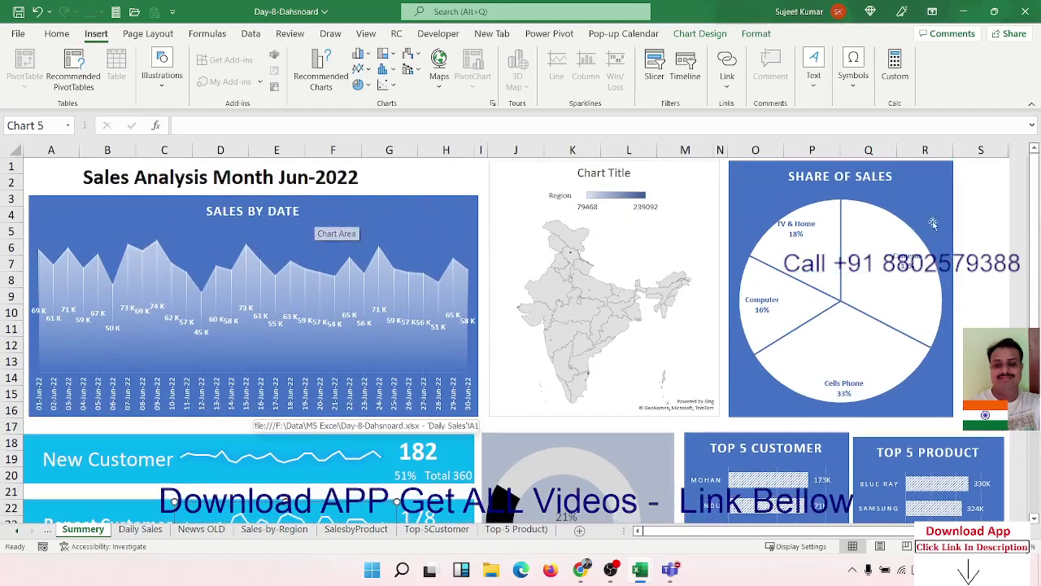
{"action": "left_click", "coordinate": [973, 225]}
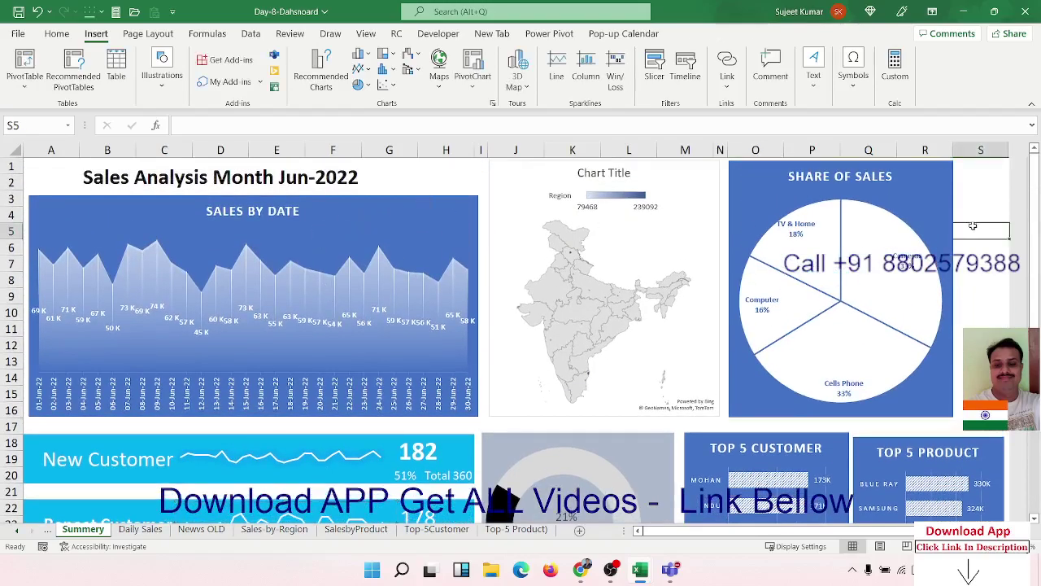
{"action": "left_click", "coordinate": [422, 226]}
Step: Hyperlink the Daily Sales sheet's SALES BY DATE chart back to the Summery sheet
{"action": "right_click", "coordinate": [400, 221]}
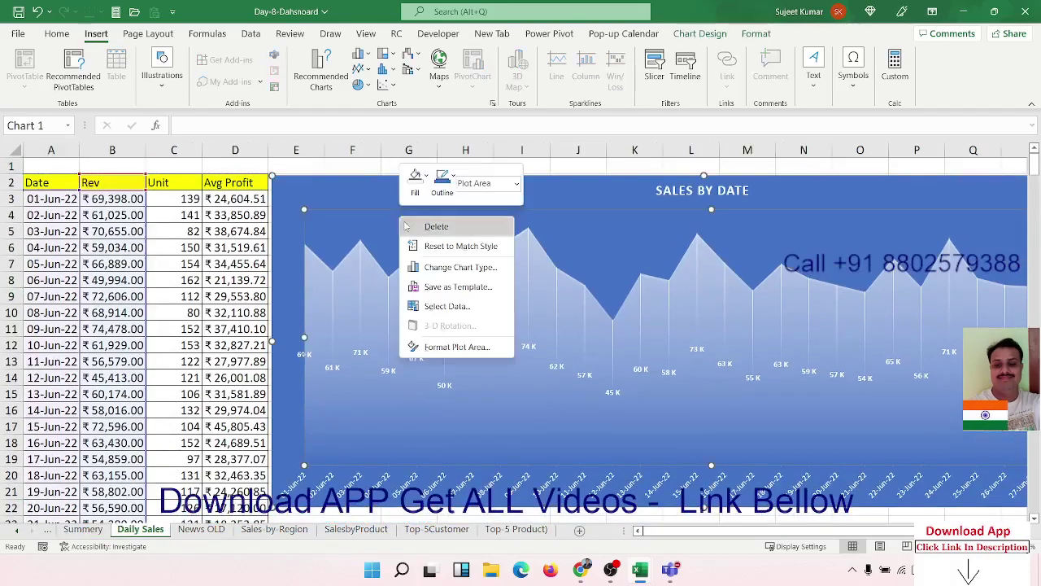
{"action": "left_click", "coordinate": [517, 221]}
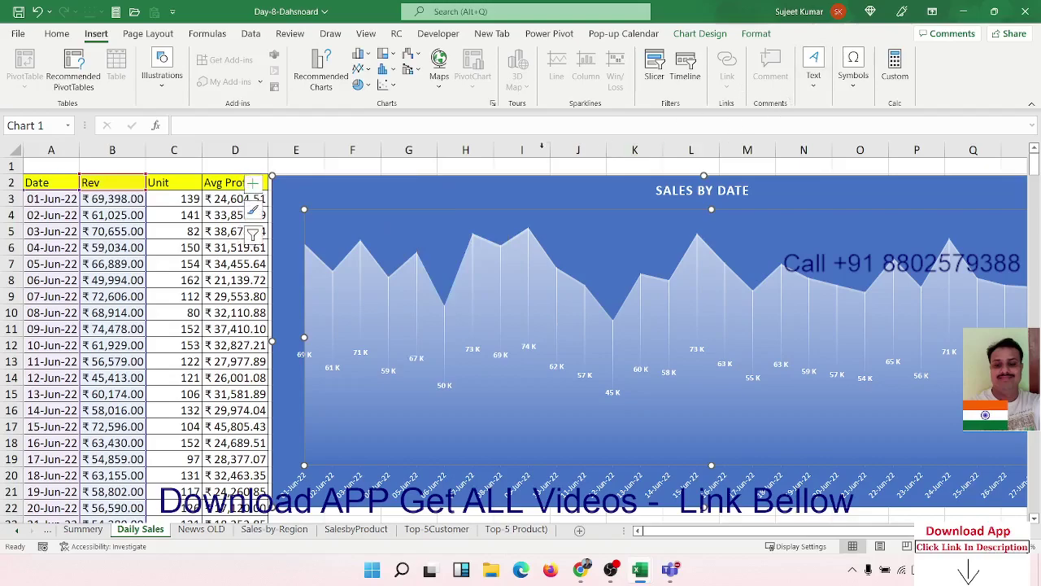
{"action": "left_click", "coordinate": [524, 184]}
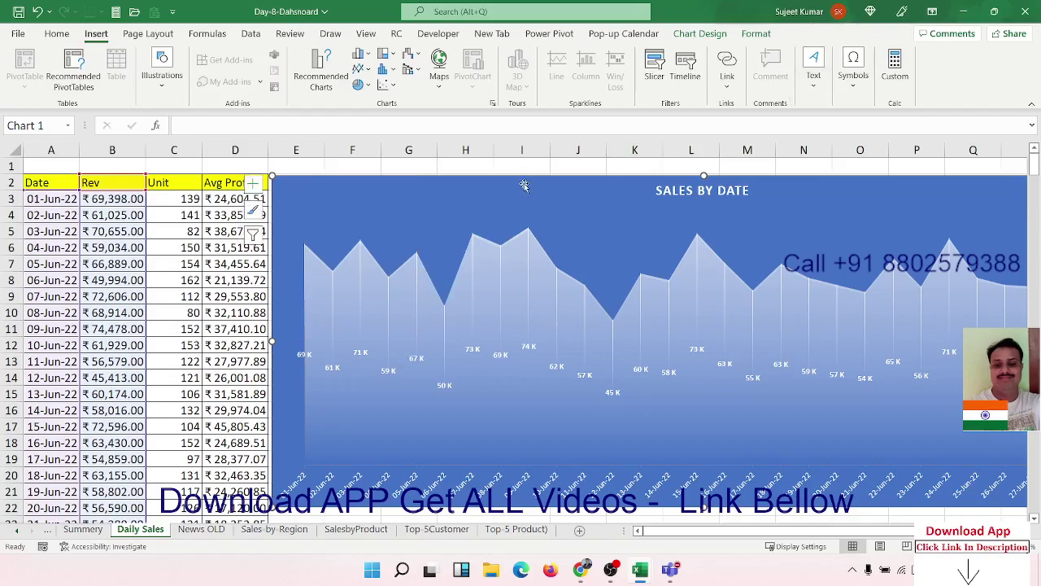
{"action": "left_click", "coordinate": [727, 65]}
{"action": "left_click", "coordinate": [713, 164]}
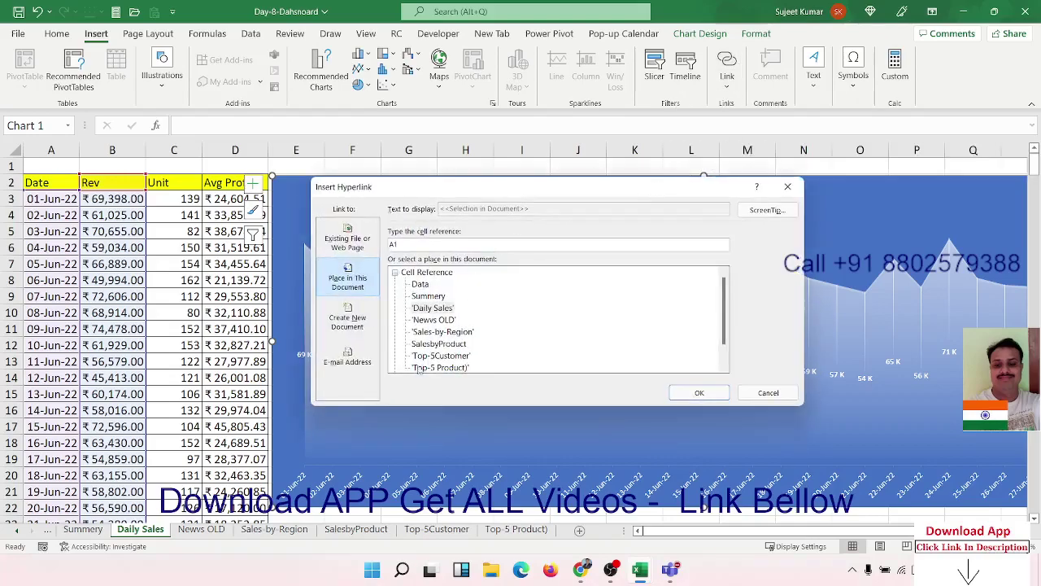
{"action": "left_click", "coordinate": [437, 298]}
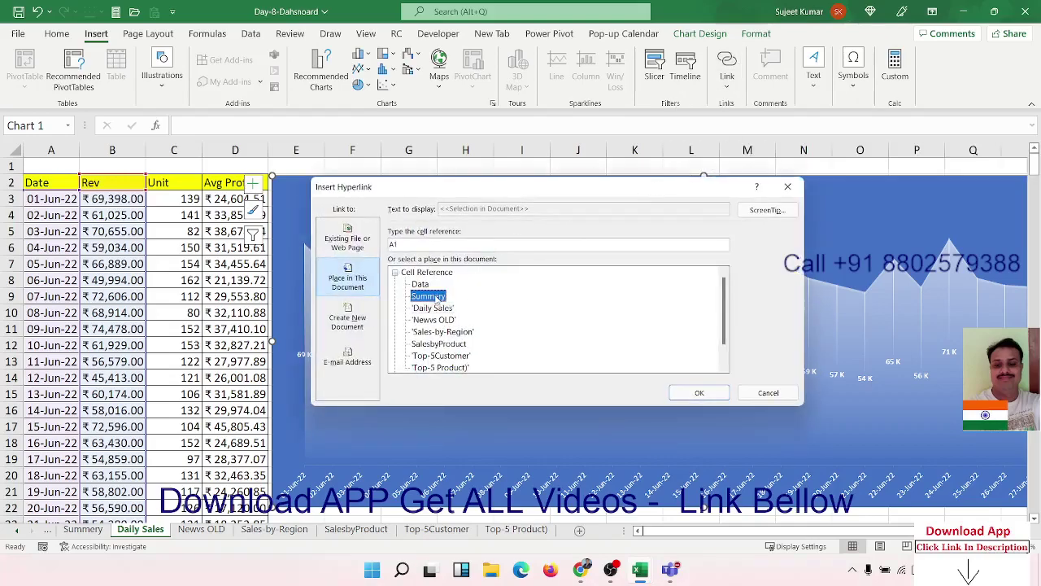
{"action": "left_click", "coordinate": [698, 394]}
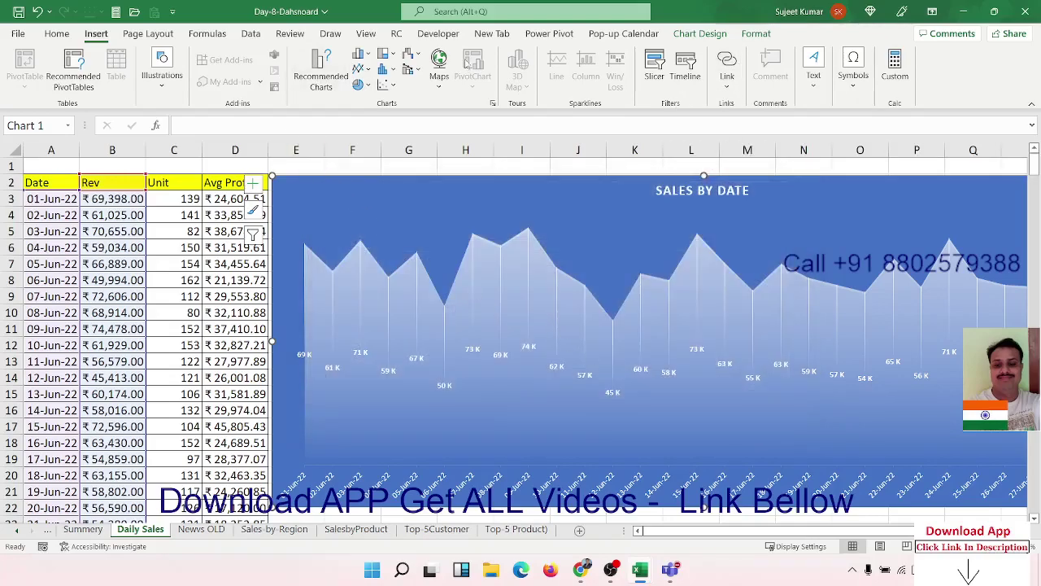
Step: Switch to the News OLD sheet
{"action": "left_click", "coordinate": [197, 36]}
{"action": "left_click", "coordinate": [148, 34]}
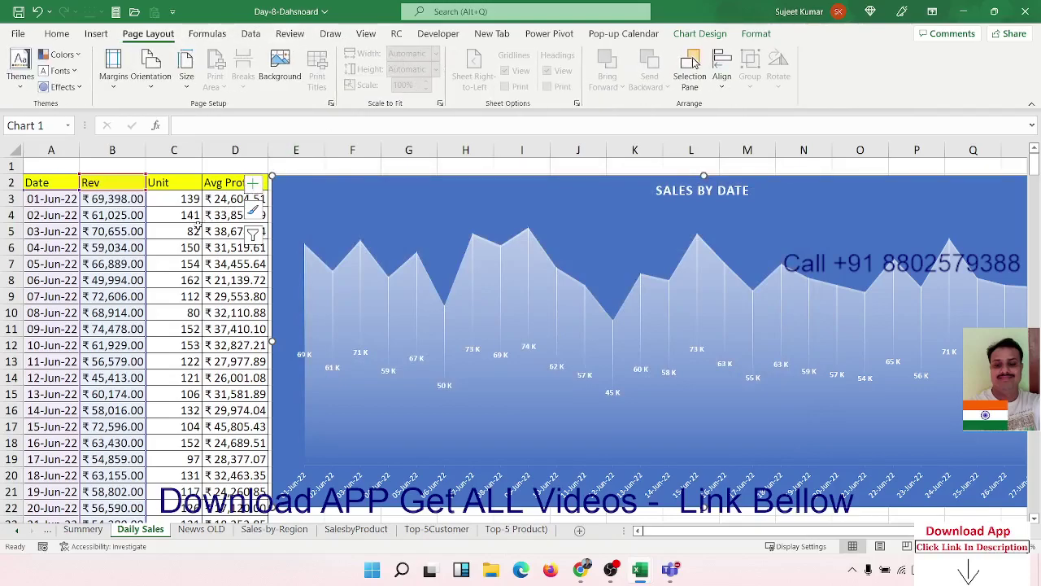
{"action": "left_click", "coordinate": [195, 218]}
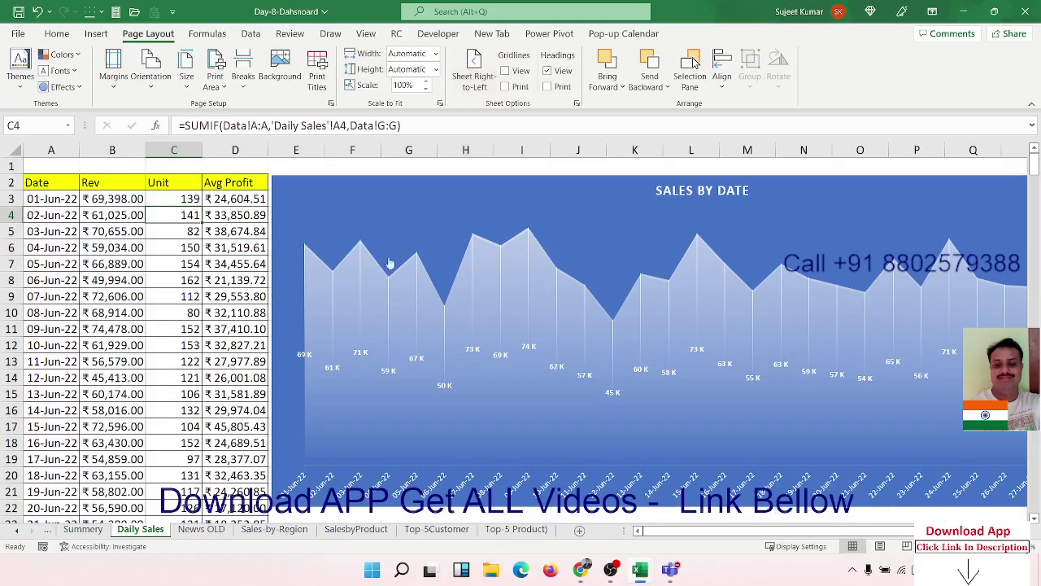
{"action": "left_click", "coordinate": [199, 529]}
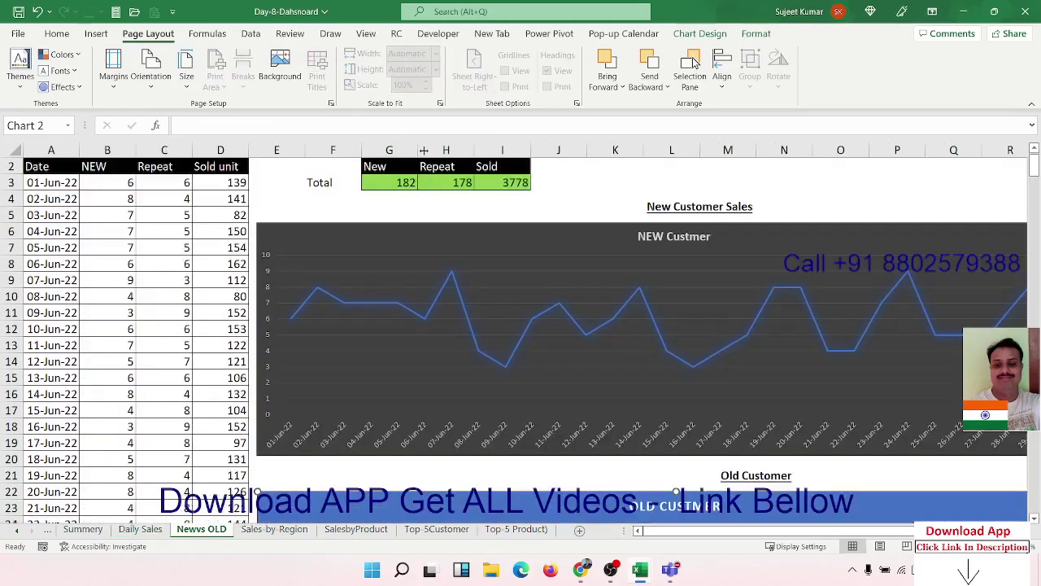
Step: Hyperlink the NEW Custmer and Old Customer charts on News OLD to the Summery sheet
{"action": "left_click", "coordinate": [281, 237]}
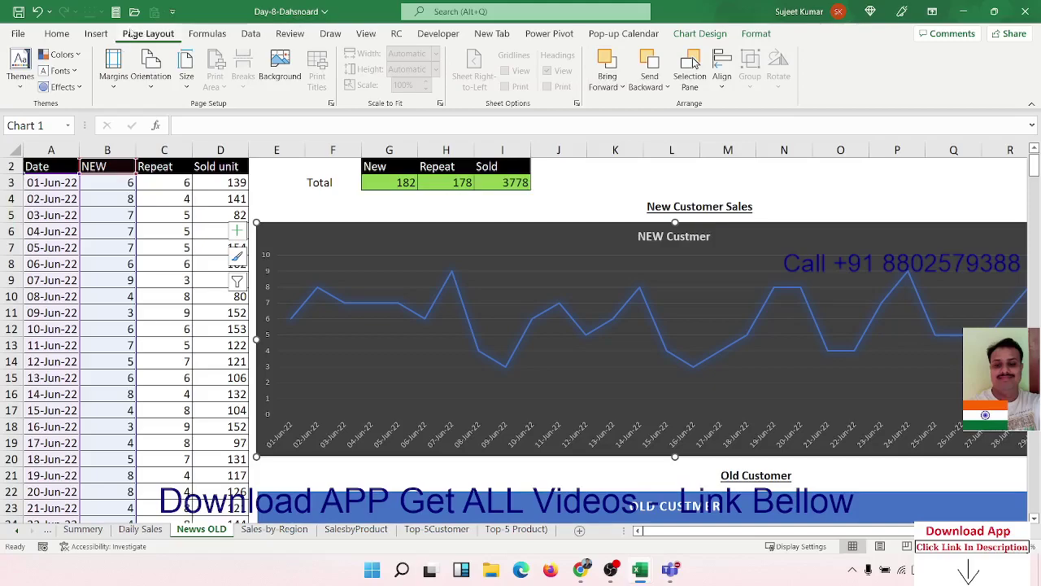
{"action": "left_click", "coordinate": [101, 35]}
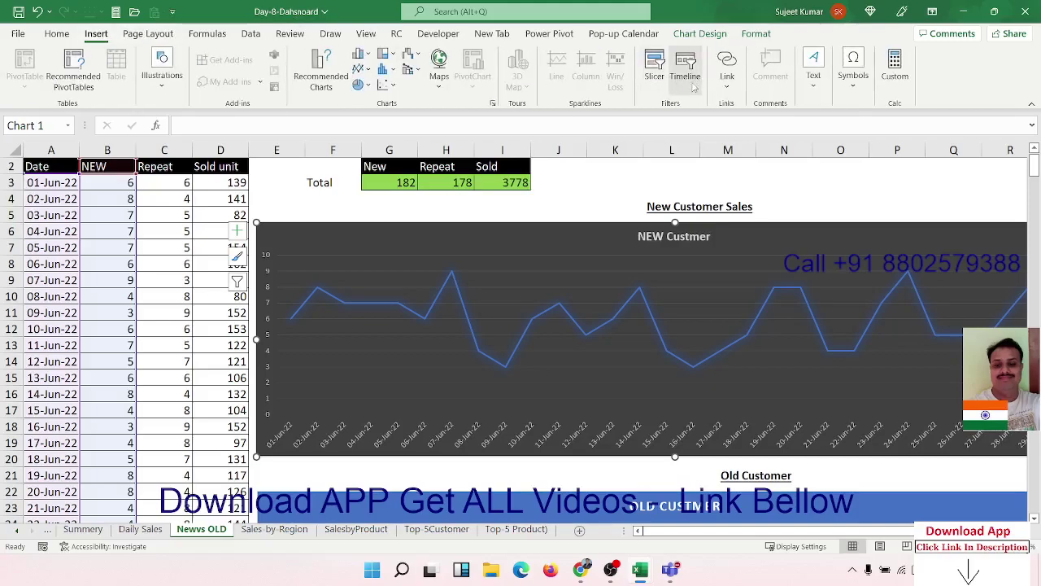
{"action": "left_click", "coordinate": [727, 81]}
{"action": "left_click", "coordinate": [723, 169]}
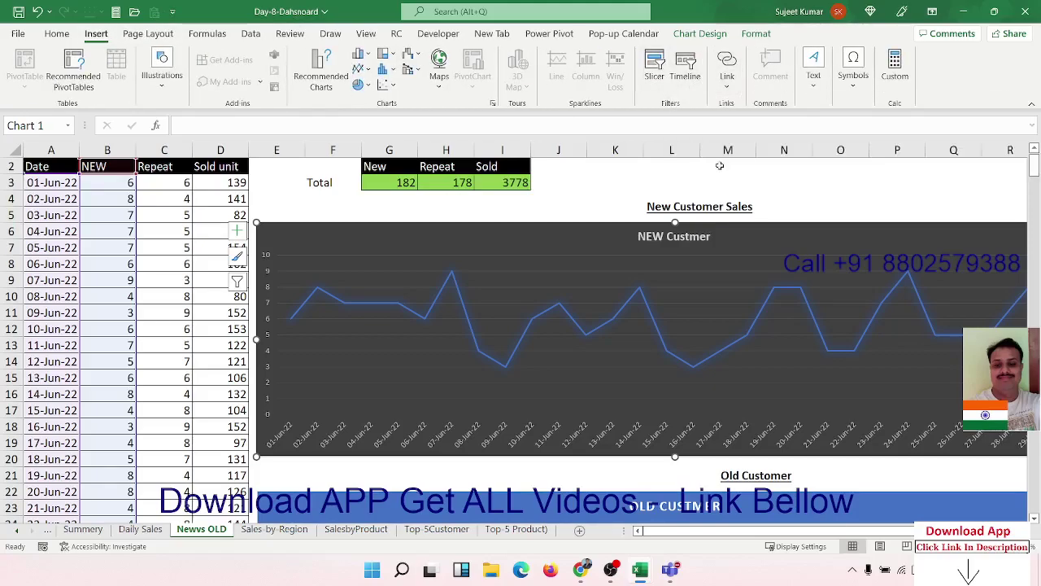
{"action": "left_click", "coordinate": [428, 296]}
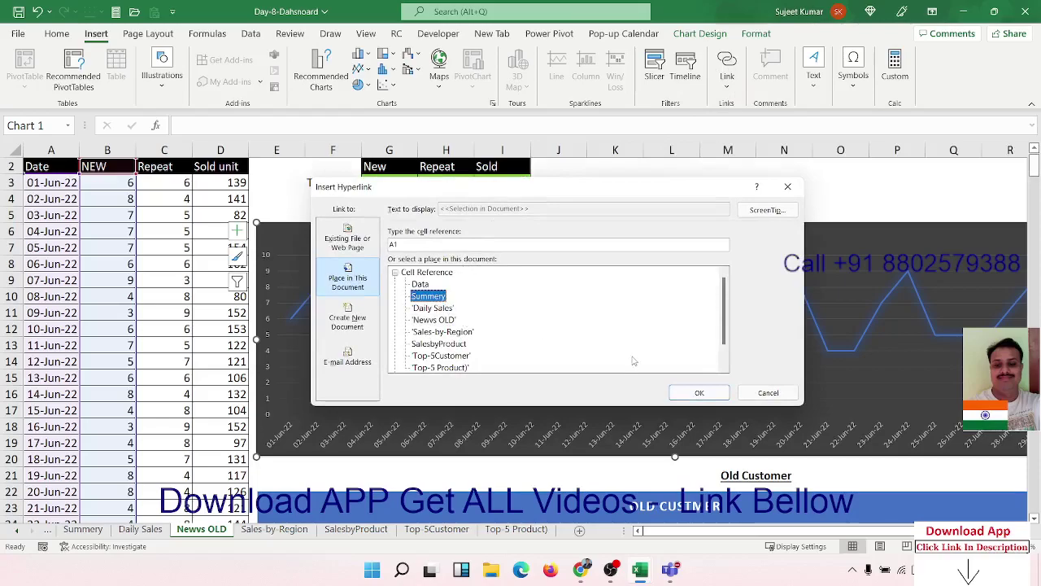
{"action": "left_click", "coordinate": [688, 393]}
{"action": "left_click", "coordinate": [505, 509]}
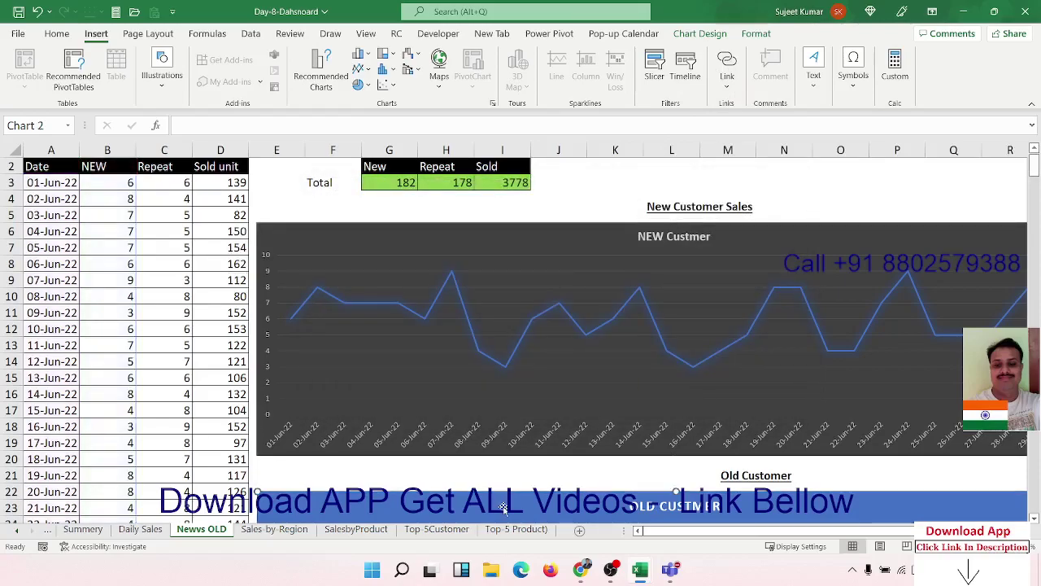
{"action": "left_click", "coordinate": [724, 86]}
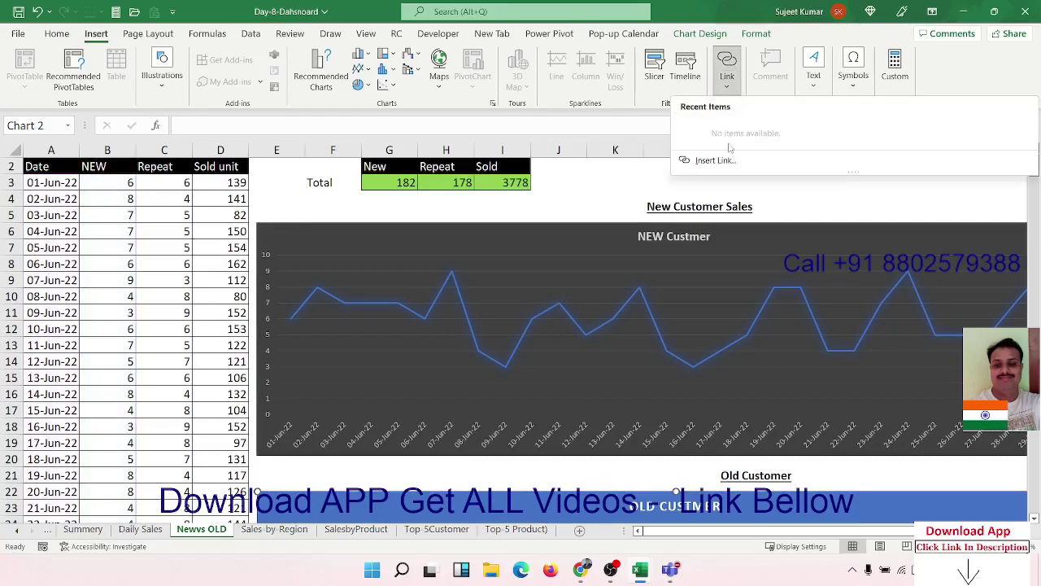
{"action": "left_click", "coordinate": [715, 160]}
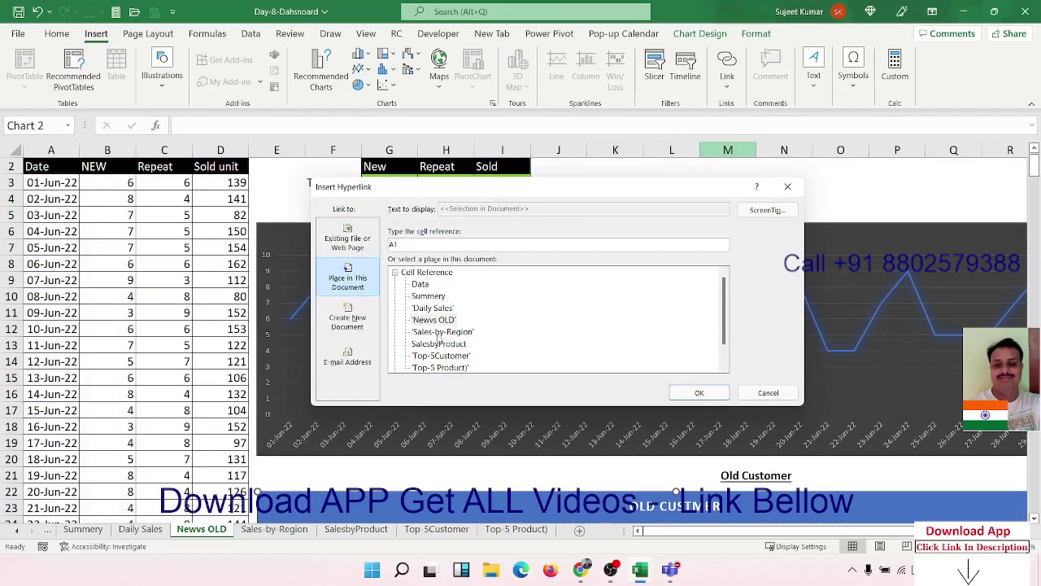
{"action": "left_click", "coordinate": [431, 296]}
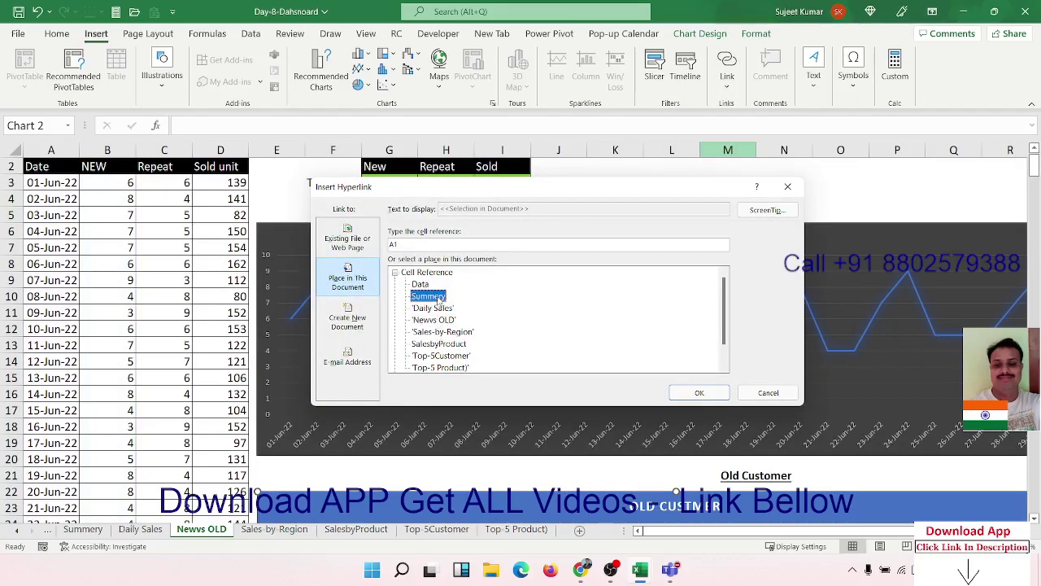
{"action": "left_click", "coordinate": [699, 394]}
Step: On Sales-by-Region, hyperlink the India map chart to the Summery sheet
{"action": "left_click", "coordinate": [277, 530]}
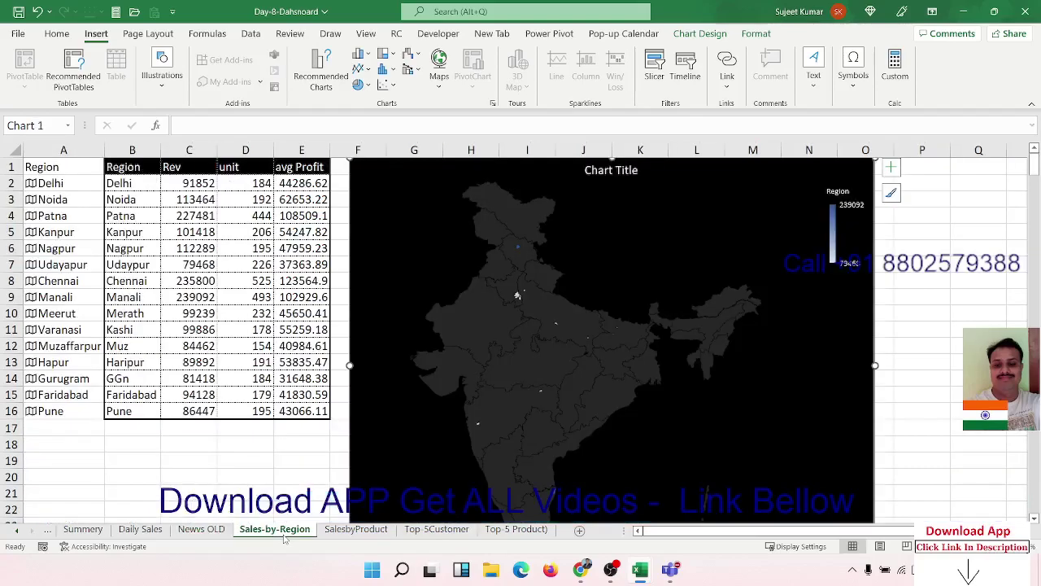
{"action": "left_click", "coordinate": [397, 181]}
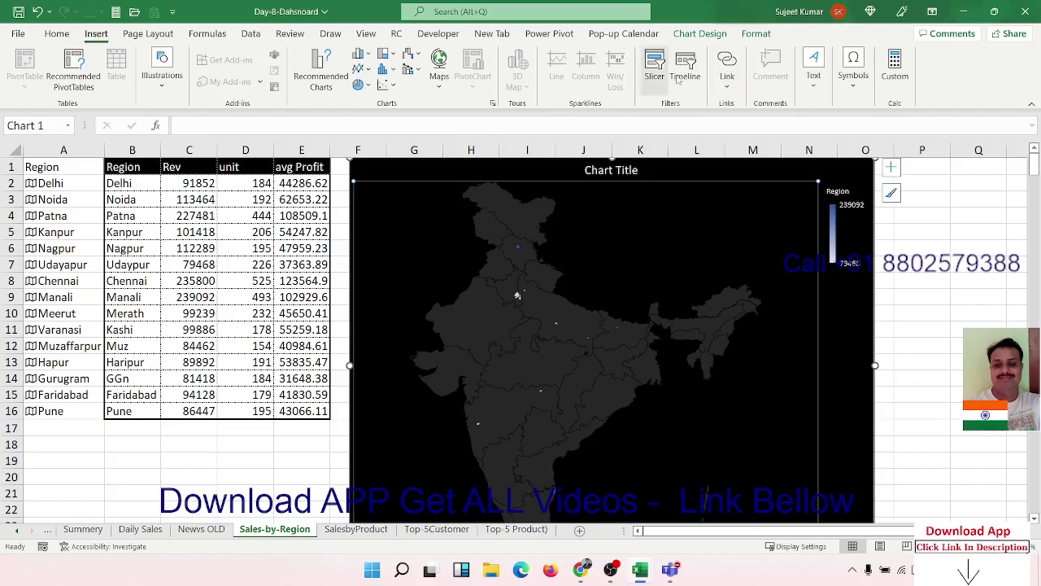
{"action": "left_click", "coordinate": [728, 96]}
{"action": "left_click", "coordinate": [716, 160]}
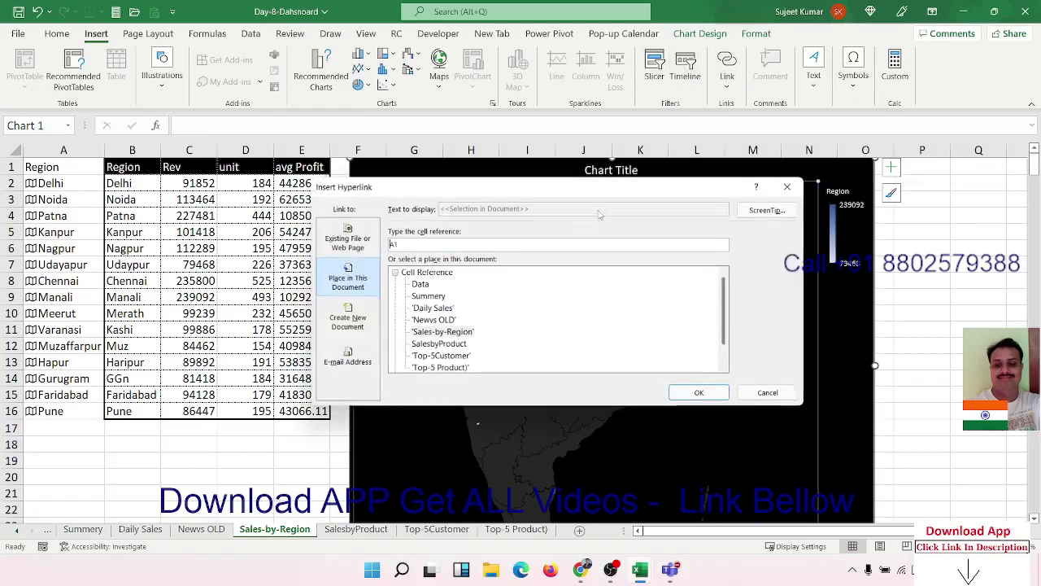
{"action": "left_click", "coordinate": [439, 296]}
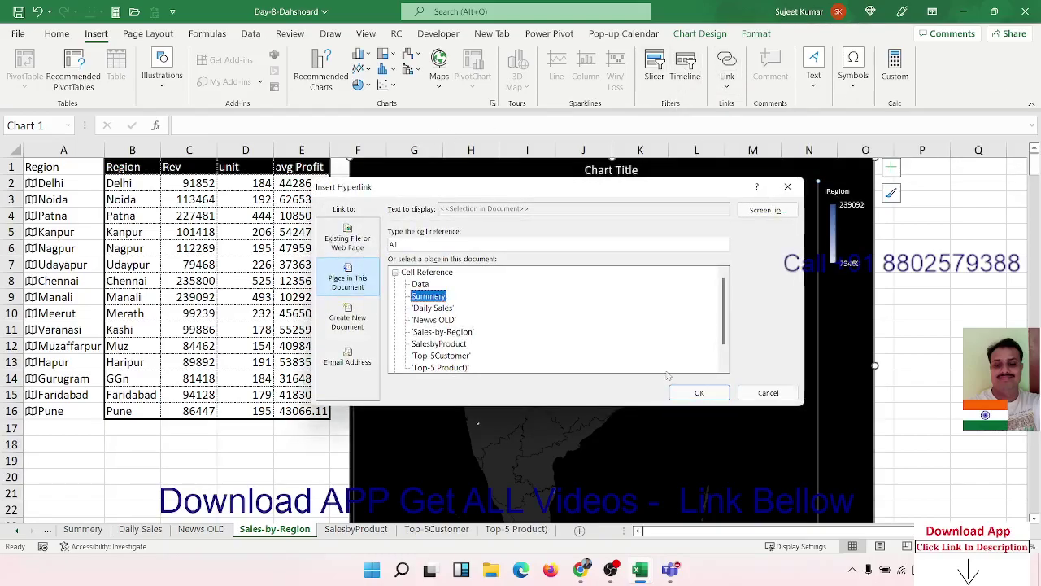
{"action": "left_click", "coordinate": [698, 392]}
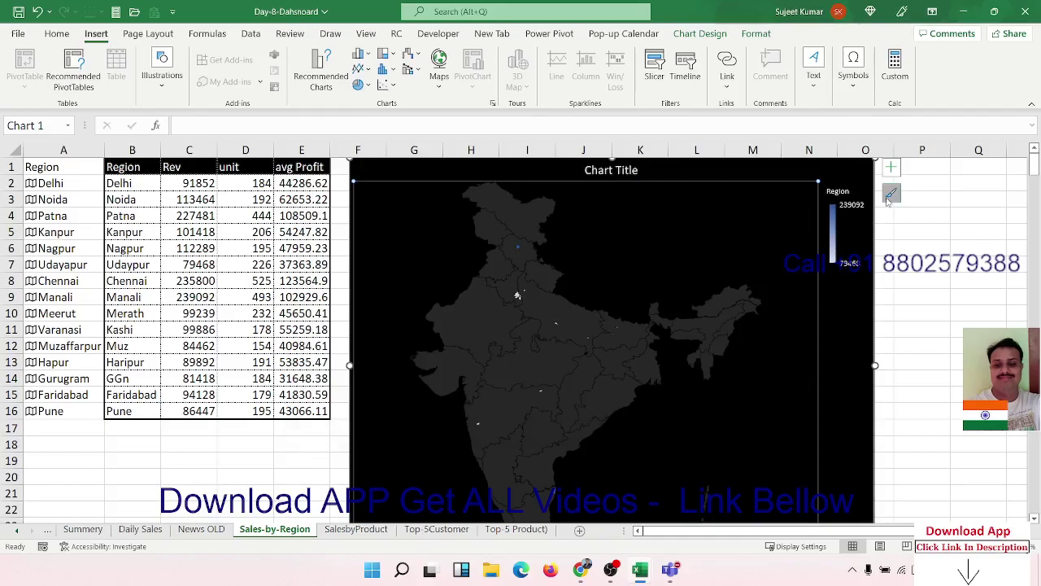
Step: Restyle the map chart with a grey background and light map, then close the style panel
{"action": "left_click", "coordinate": [891, 194]}
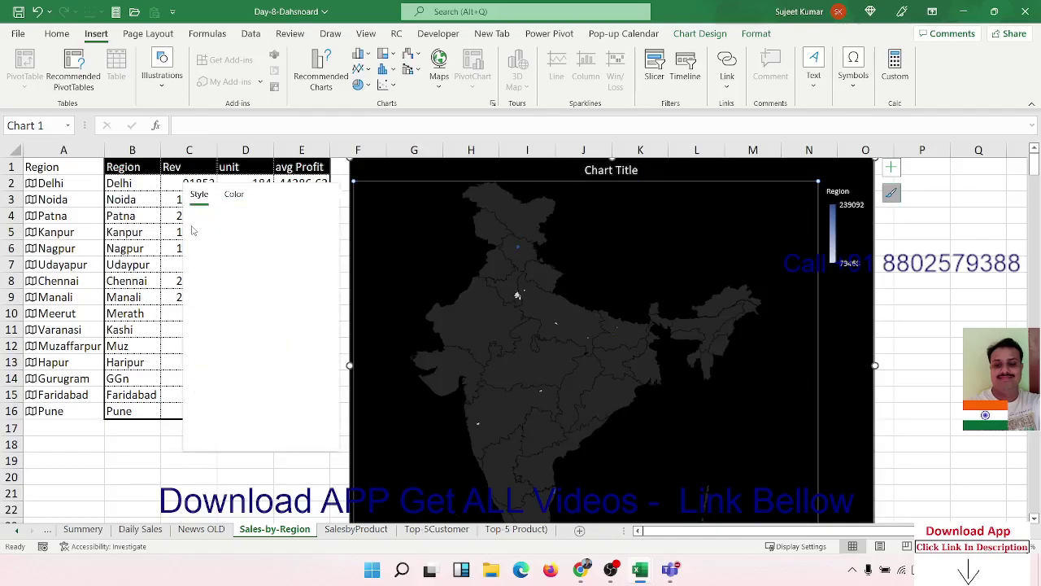
{"action": "left_click", "coordinate": [235, 195]}
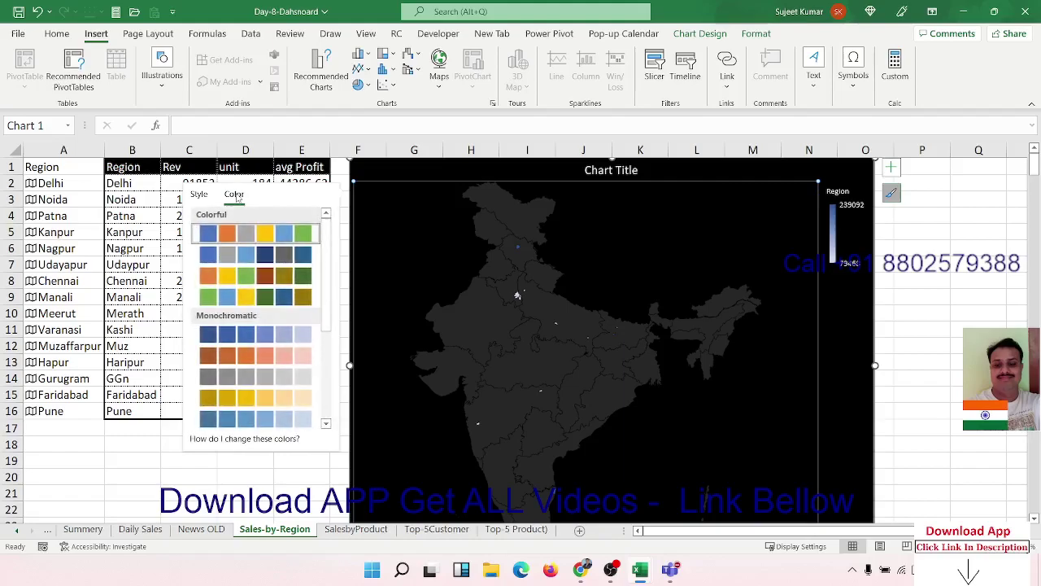
{"action": "left_click", "coordinate": [199, 203]}
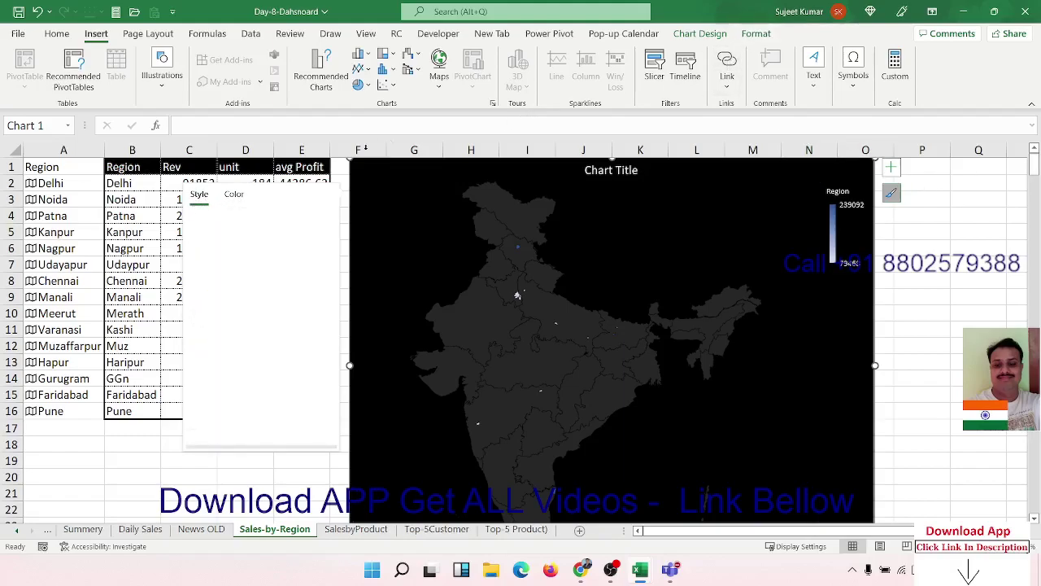
{"action": "left_click", "coordinate": [756, 34]}
{"action": "left_click", "coordinate": [698, 34]}
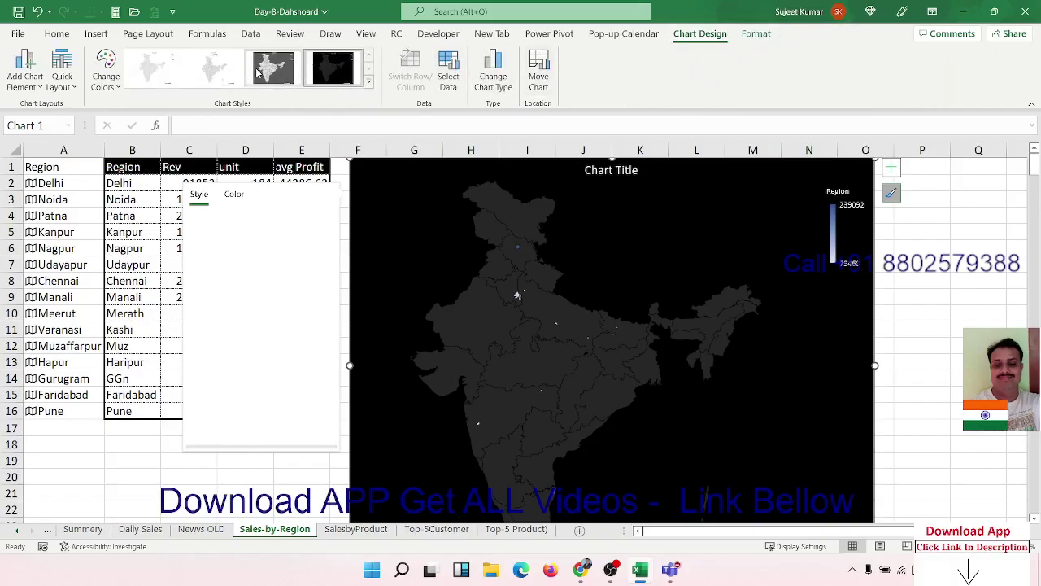
{"action": "left_click", "coordinate": [257, 74]}
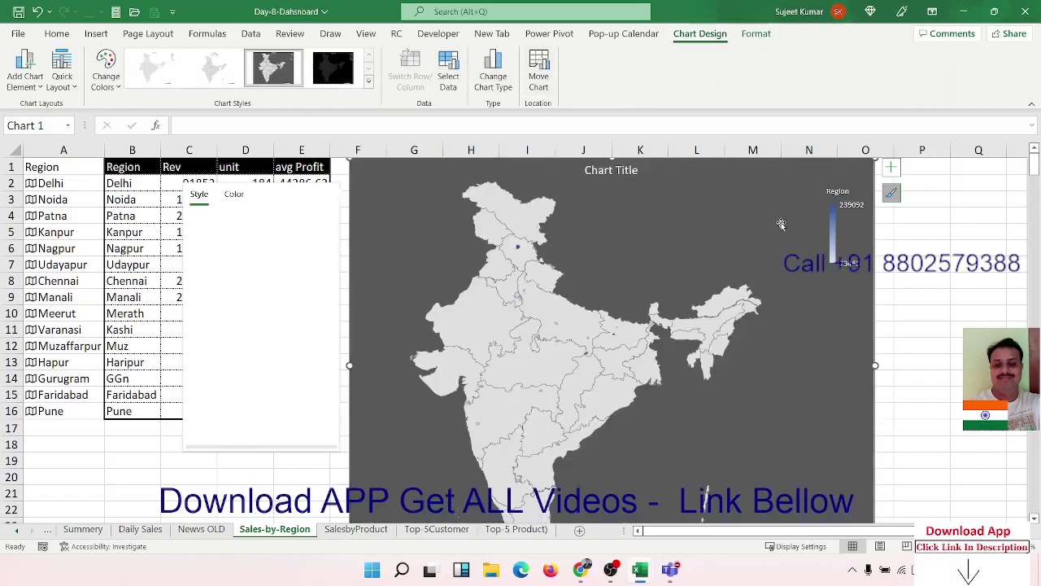
{"action": "left_click", "coordinate": [935, 216]}
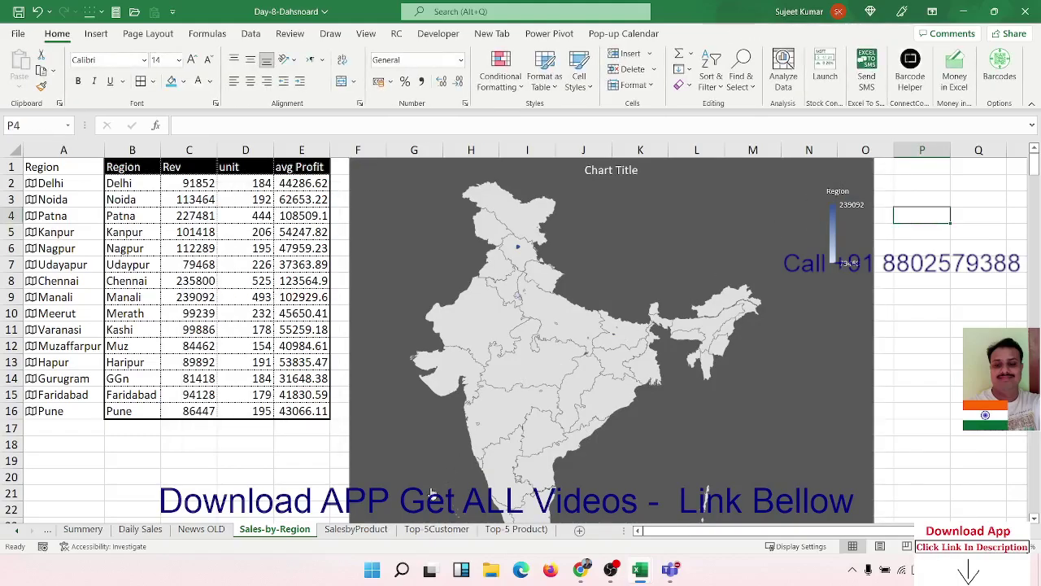
Step: Reach SalesbyProduct via the dashboard pie chart and hyperlink its Share of Sales chart to Summery
{"action": "key", "text": "ctrl+Page_Up"}
{"action": "key", "text": "ctrl+Page_Up"}
{"action": "key", "text": "ctrl+Page_Up"}
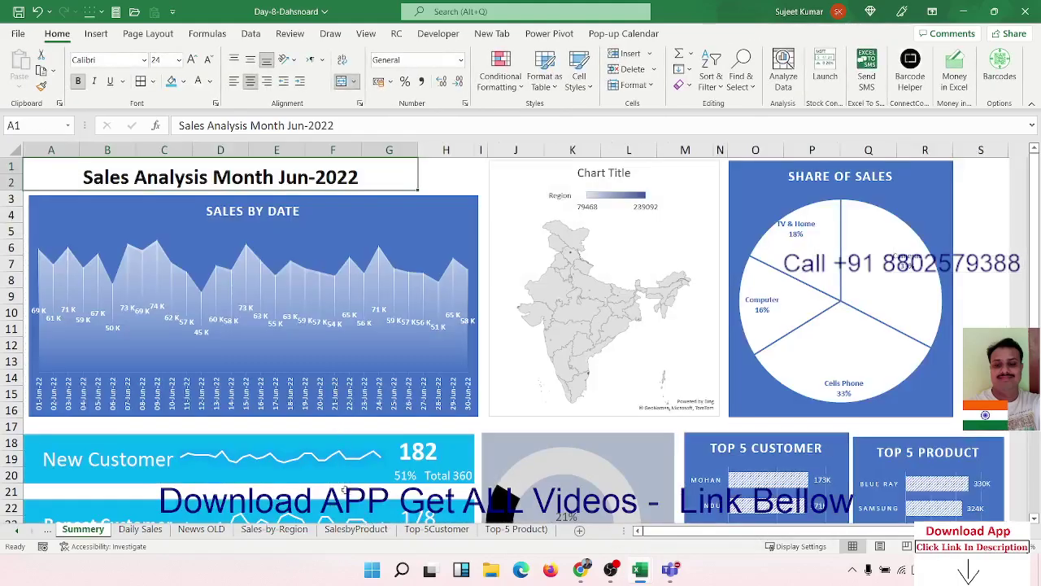
{"action": "left_click", "coordinate": [351, 528]}
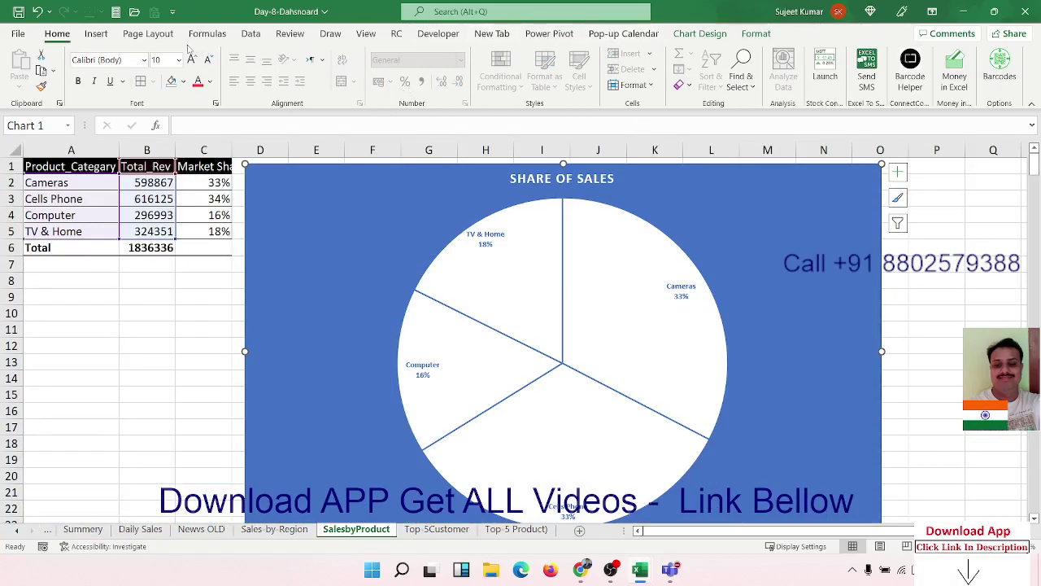
{"action": "left_click", "coordinate": [148, 34]}
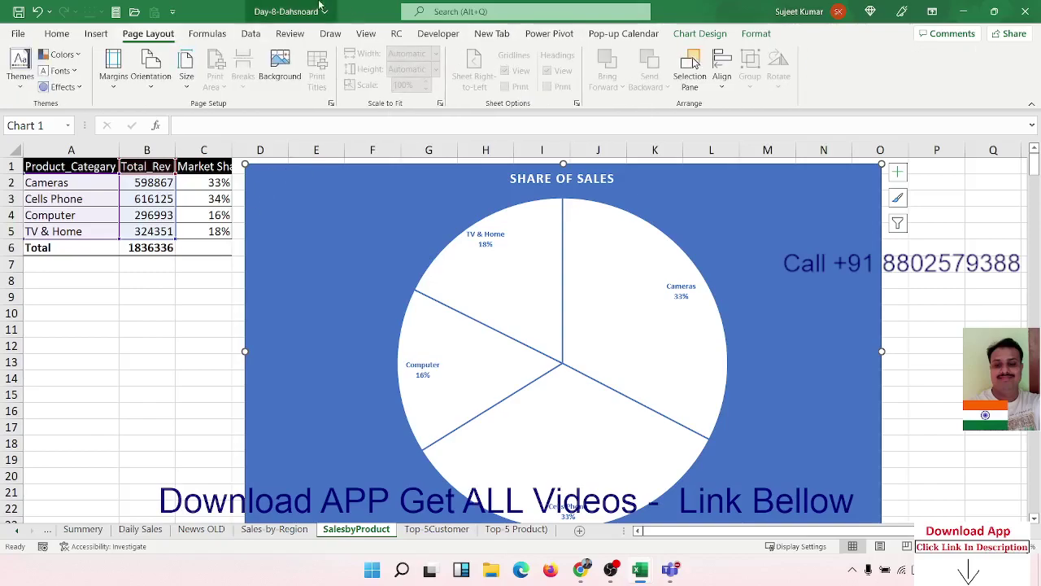
{"action": "left_click", "coordinate": [97, 33]}
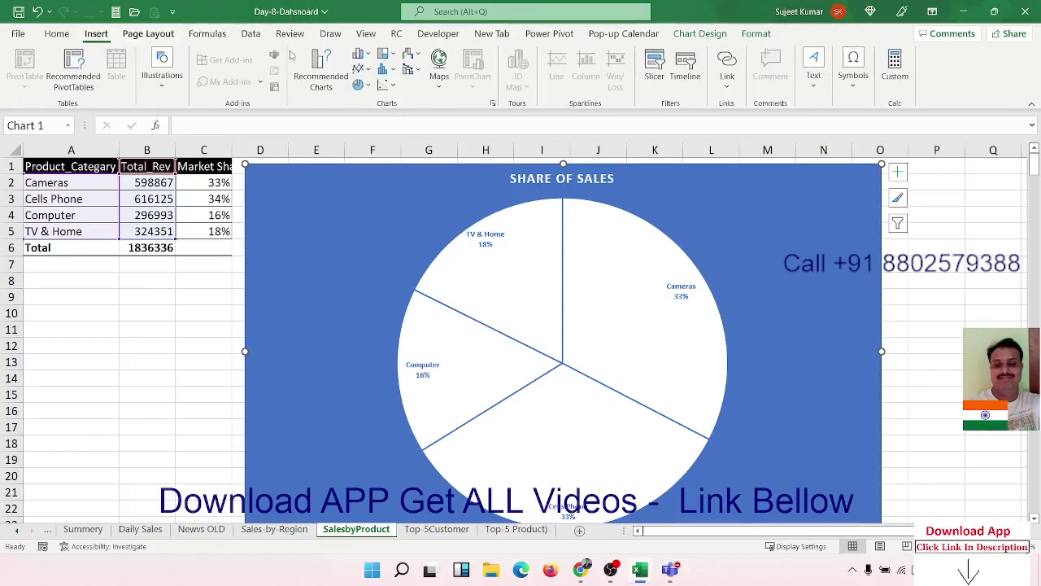
{"action": "left_click", "coordinate": [728, 87]}
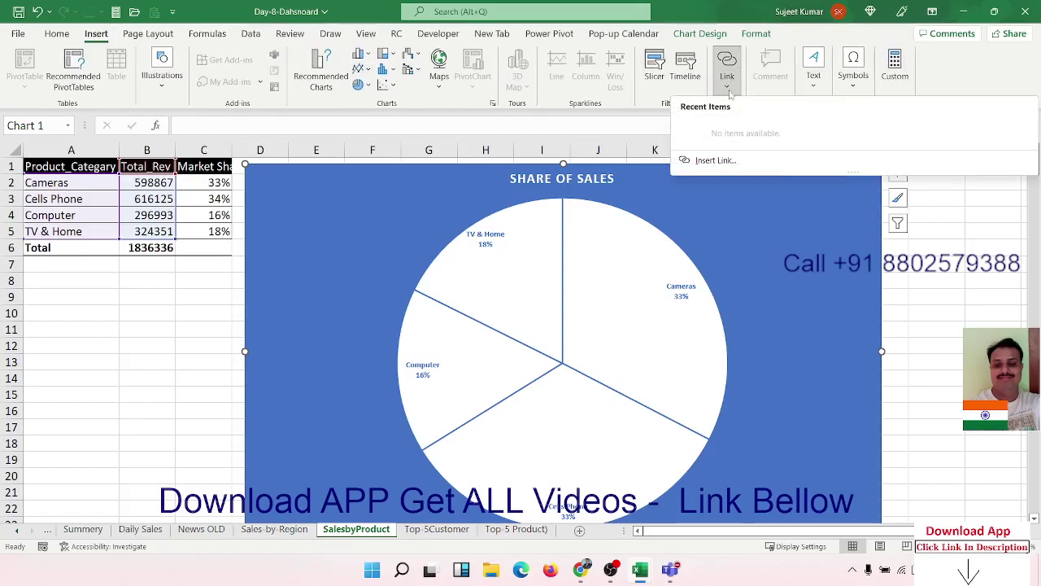
{"action": "left_click", "coordinate": [716, 160]}
{"action": "left_click", "coordinate": [439, 343]}
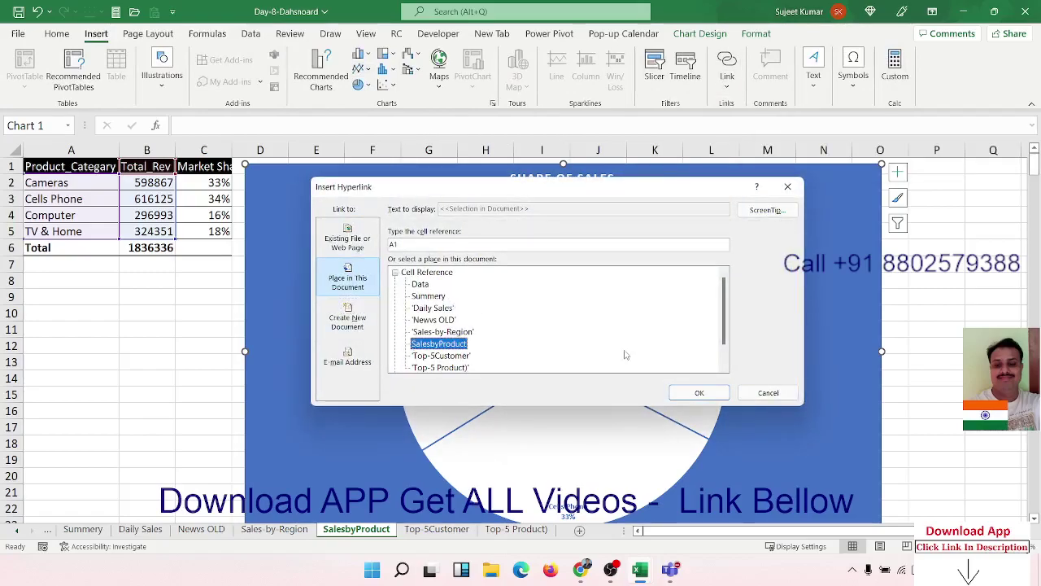
{"action": "left_click", "coordinate": [440, 298]}
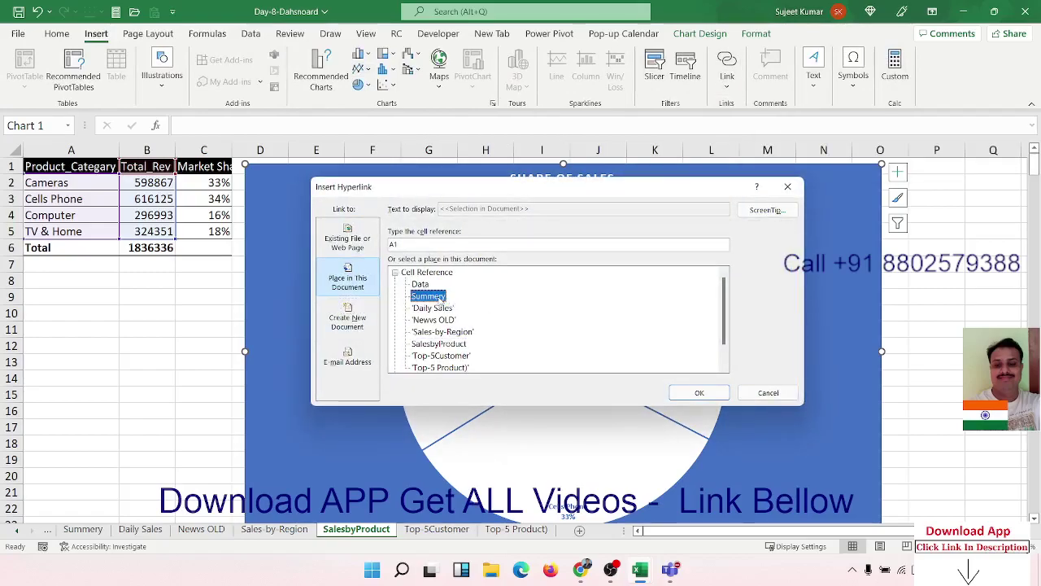
{"action": "left_click", "coordinate": [686, 392]}
Step: Follow the pie chart's new link back to the Summery dashboard
{"action": "left_click", "coordinate": [149, 311]}
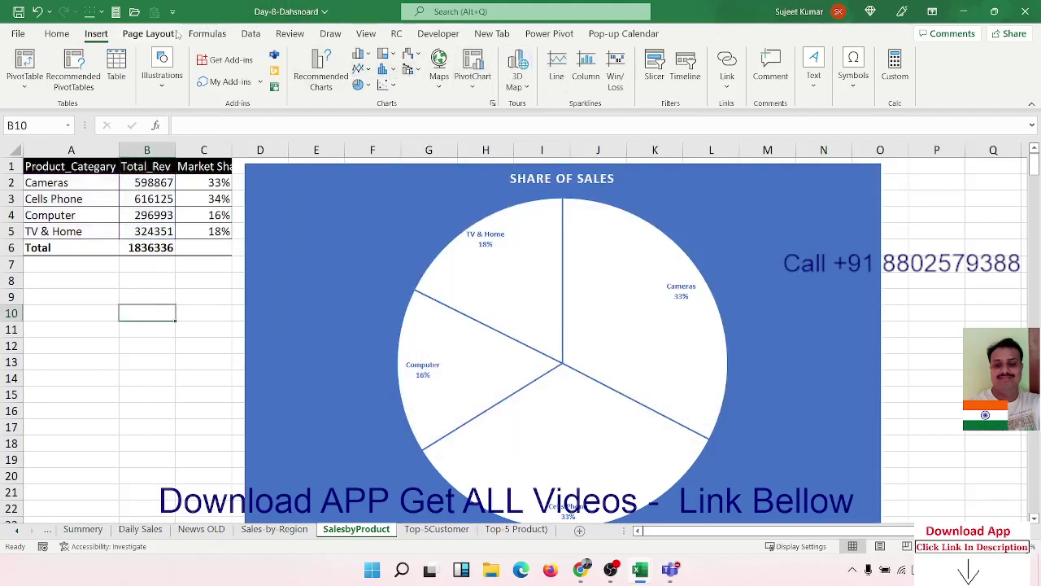
{"action": "left_click", "coordinate": [148, 34]}
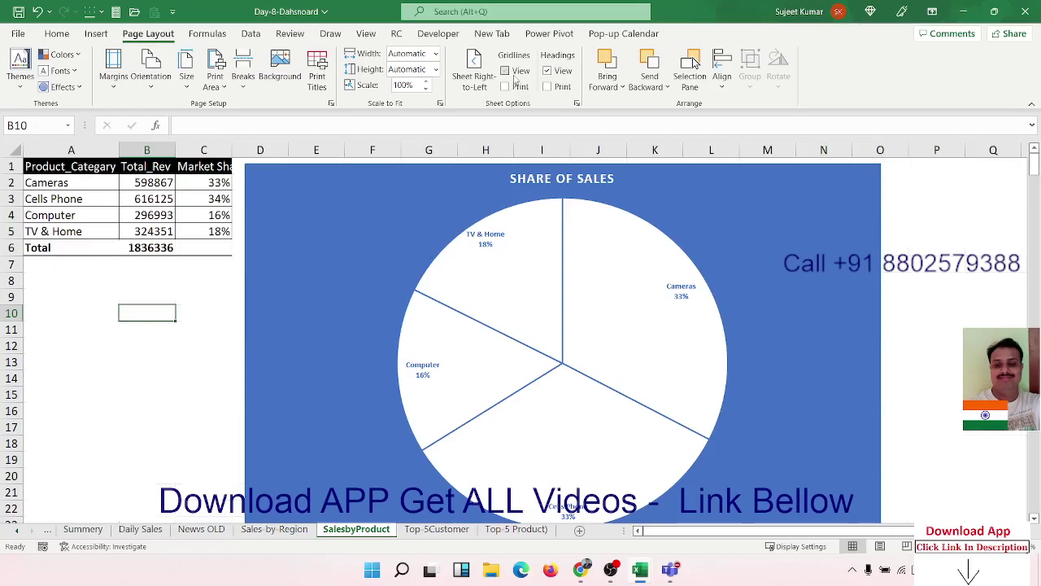
{"action": "left_click", "coordinate": [419, 514]}
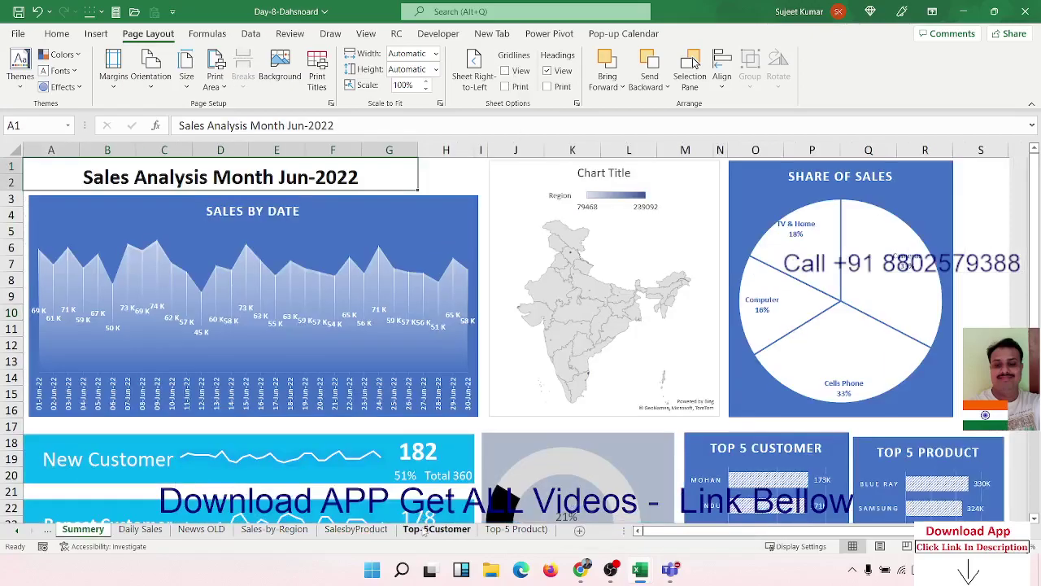
Step: Open Top-5Customer from the dashboard and hyperlink its Top 5 Customer chart to Summery
{"action": "left_click", "coordinate": [423, 530]}
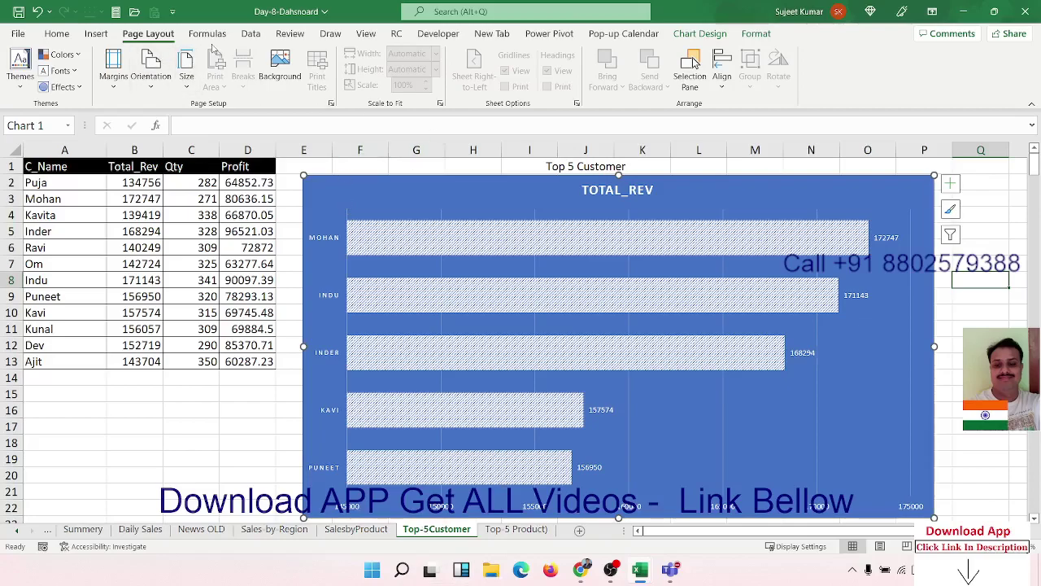
{"action": "left_click", "coordinate": [169, 424]}
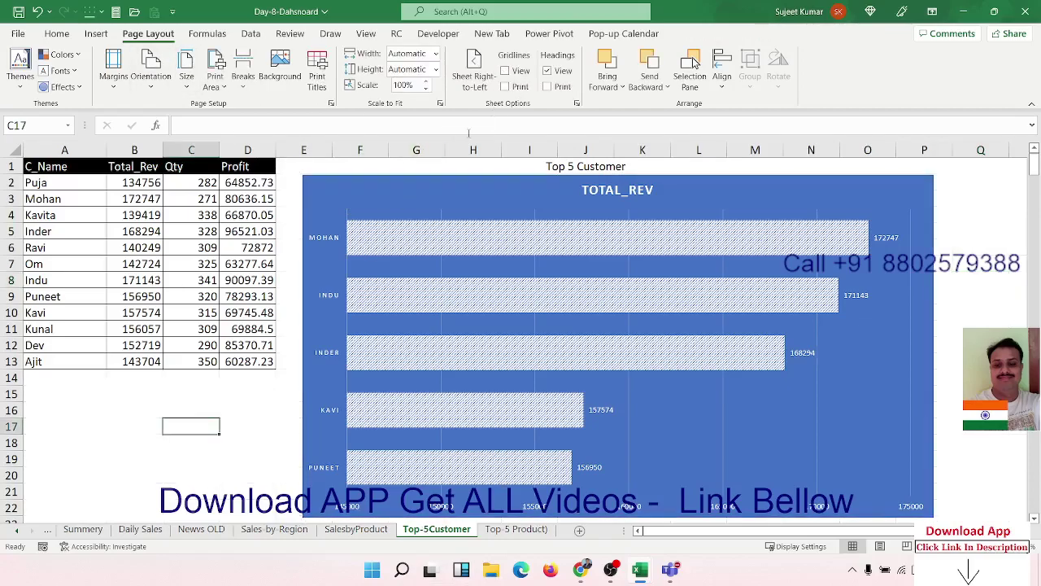
{"action": "left_click", "coordinate": [423, 170]}
{"action": "left_click", "coordinate": [419, 180]}
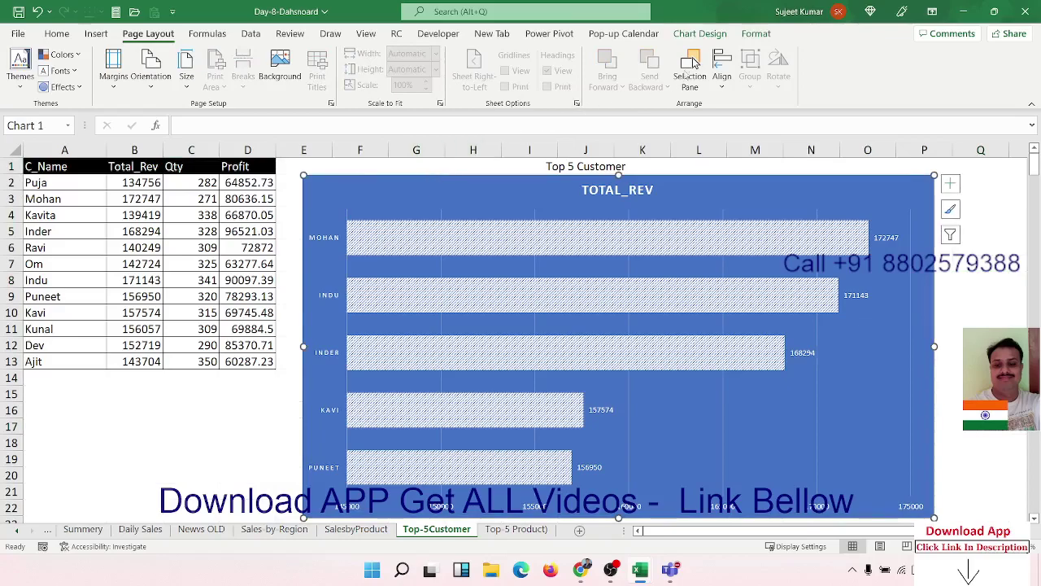
{"action": "left_click", "coordinate": [96, 33]}
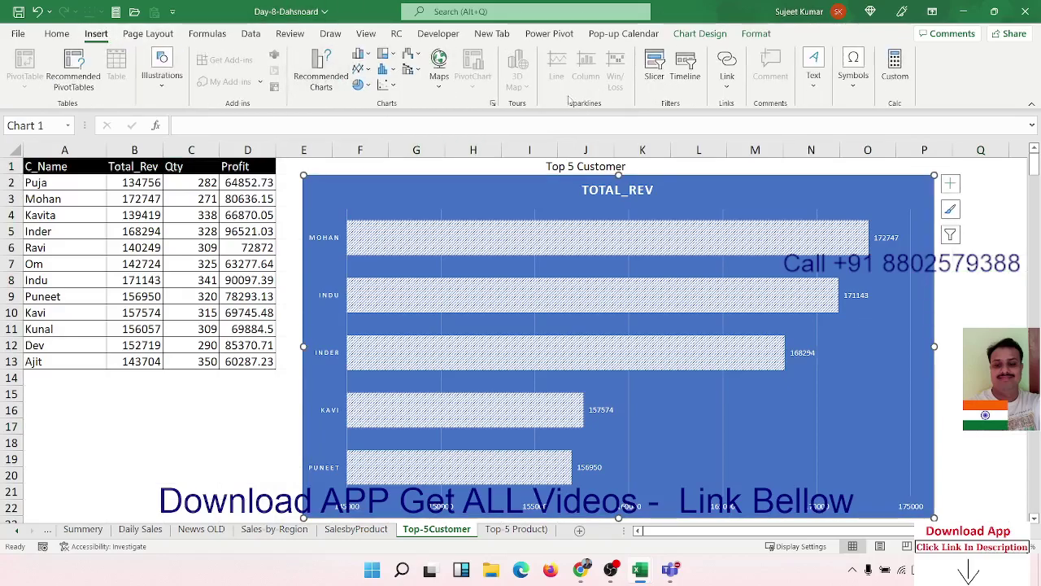
{"action": "left_click", "coordinate": [726, 93]}
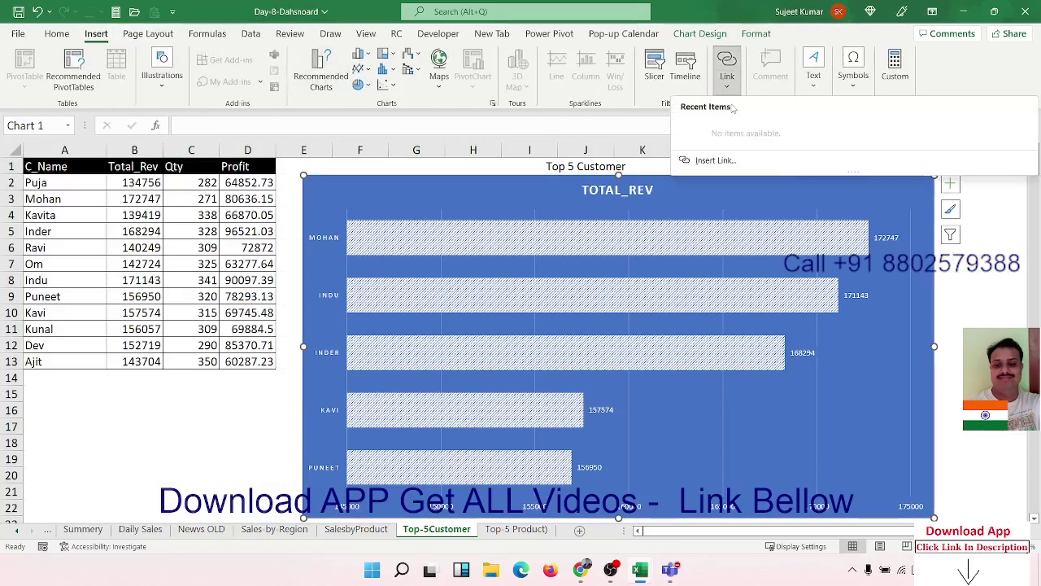
{"action": "left_click", "coordinate": [715, 161]}
{"action": "left_click", "coordinate": [424, 368]}
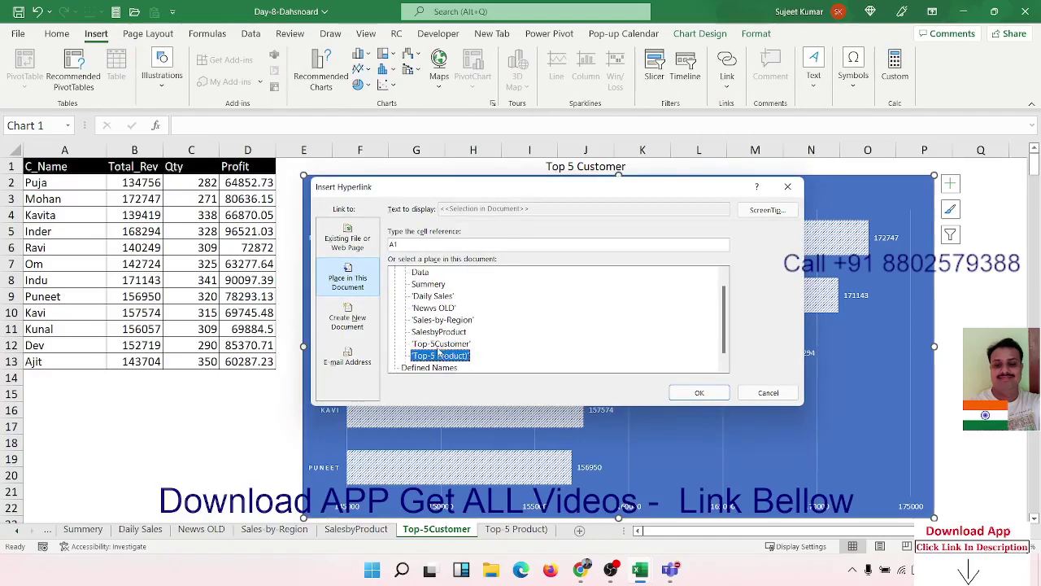
{"action": "left_click", "coordinate": [428, 283]}
{"action": "left_click", "coordinate": [699, 392]}
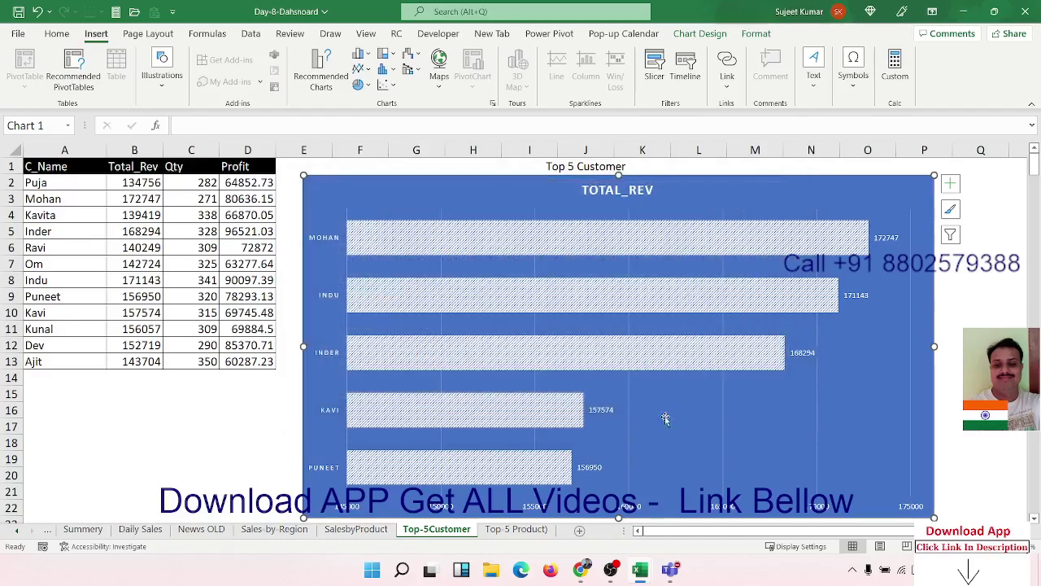
{"action": "left_click", "coordinate": [376, 474]}
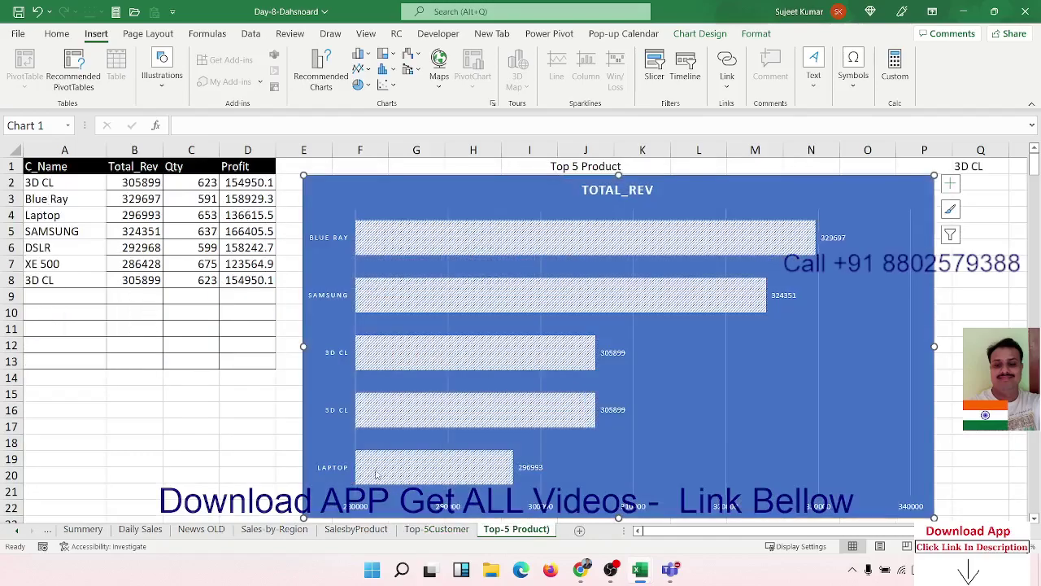
Step: Deselect the product chart and look through the ribbon tabs for the link commands
{"action": "left_click", "coordinate": [210, 421]}
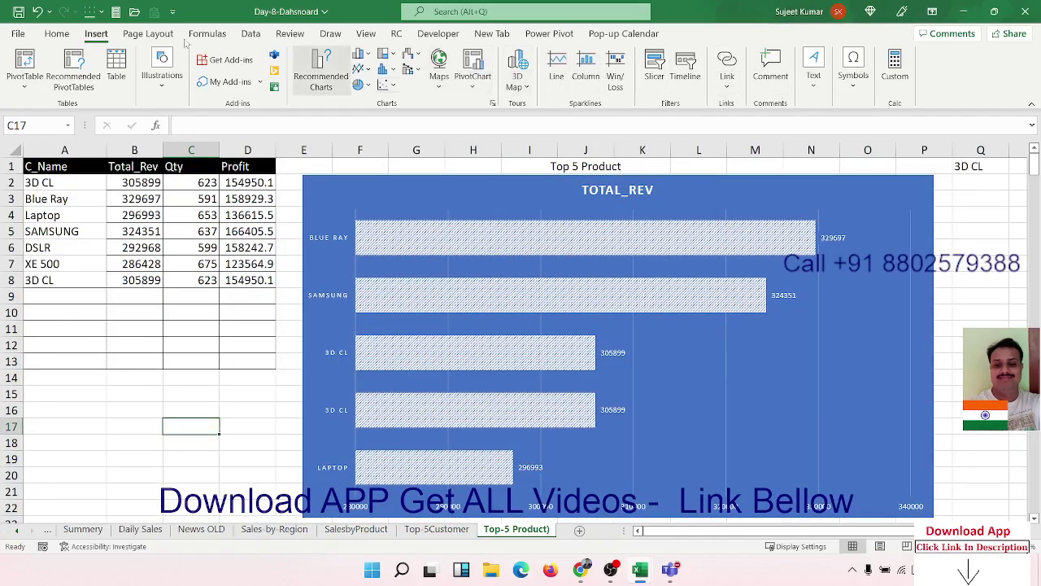
{"action": "left_click", "coordinate": [59, 34]}
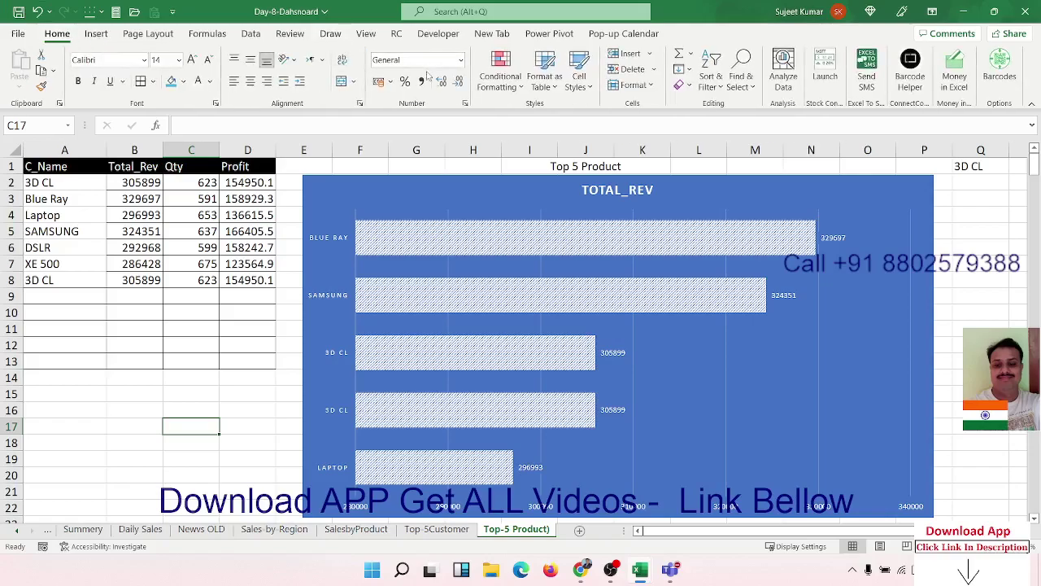
{"action": "left_click", "coordinate": [149, 34]}
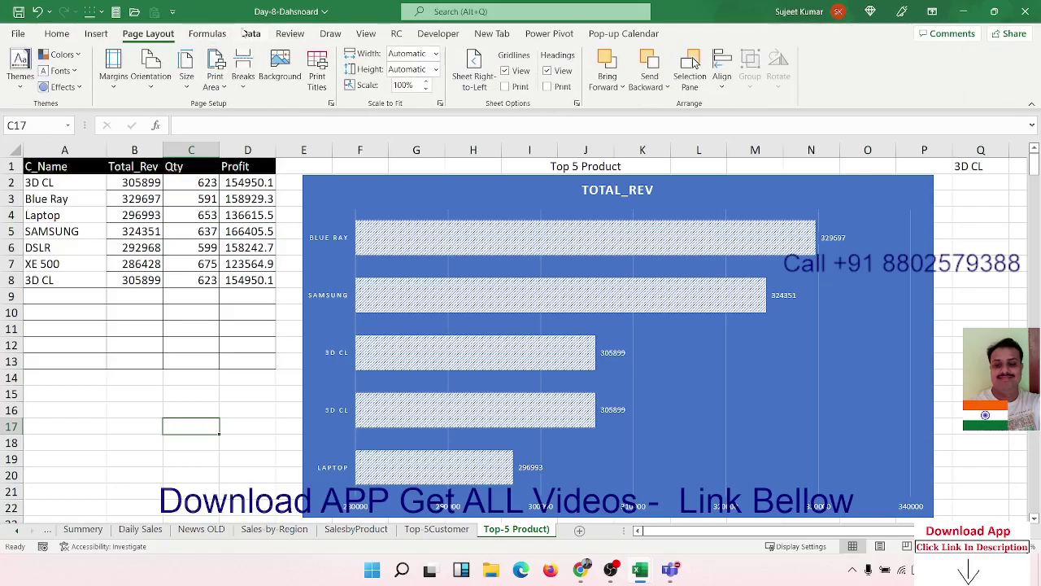
{"action": "left_click", "coordinate": [207, 34]}
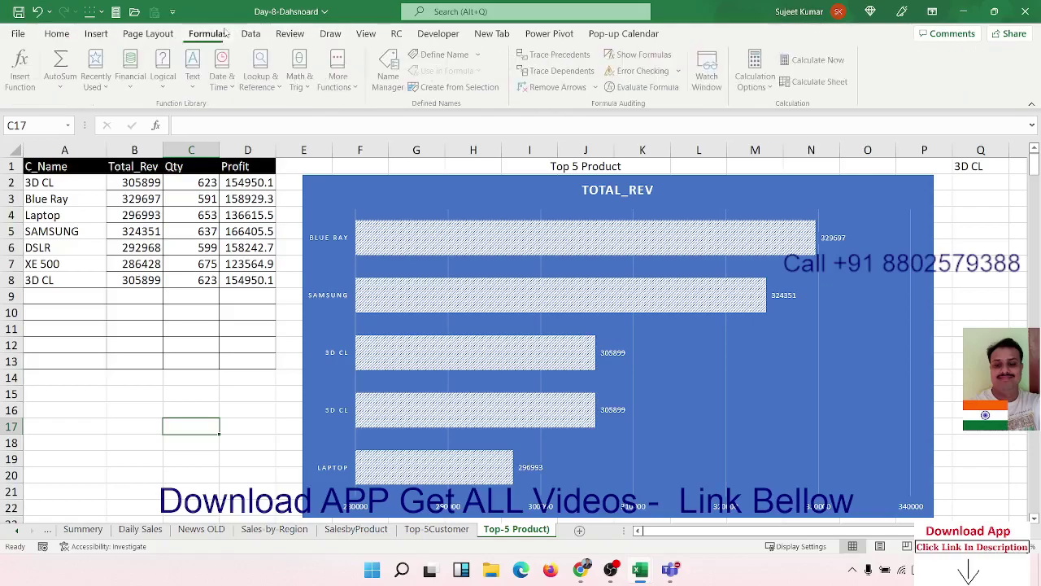
{"action": "left_click", "coordinate": [105, 35]}
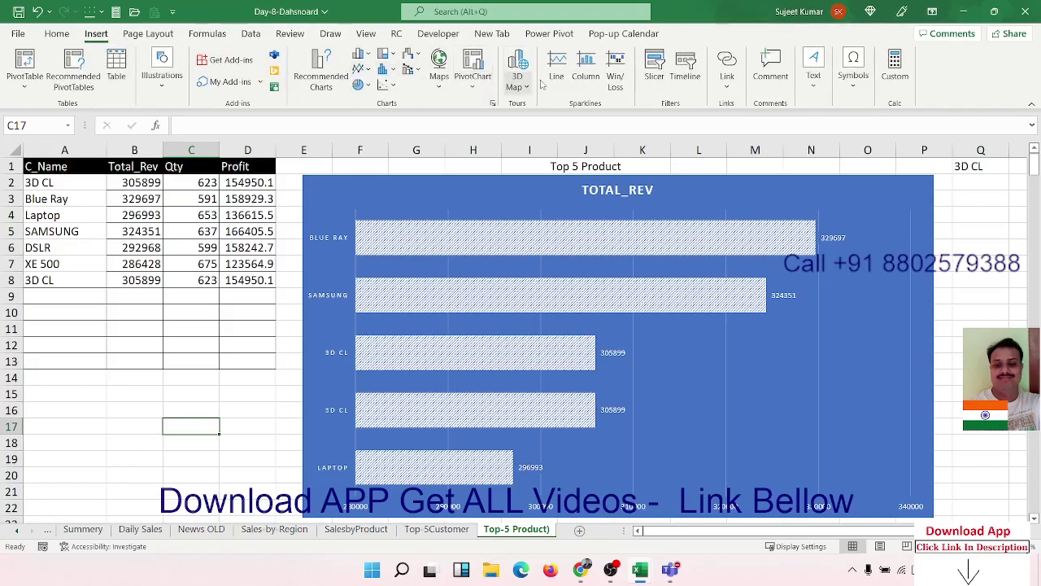
{"action": "left_click", "coordinate": [155, 35]}
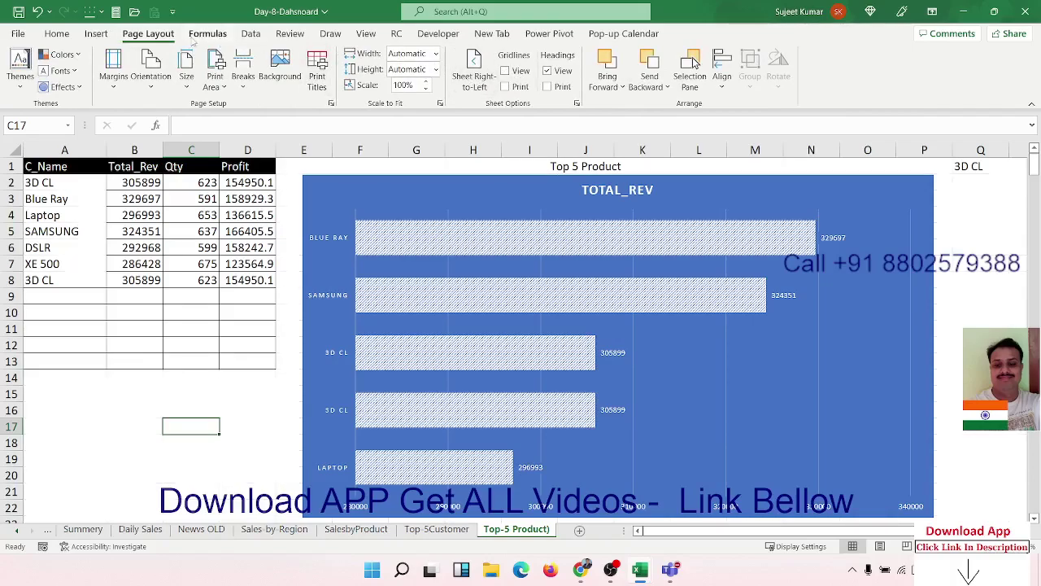
{"action": "left_click", "coordinate": [96, 36]}
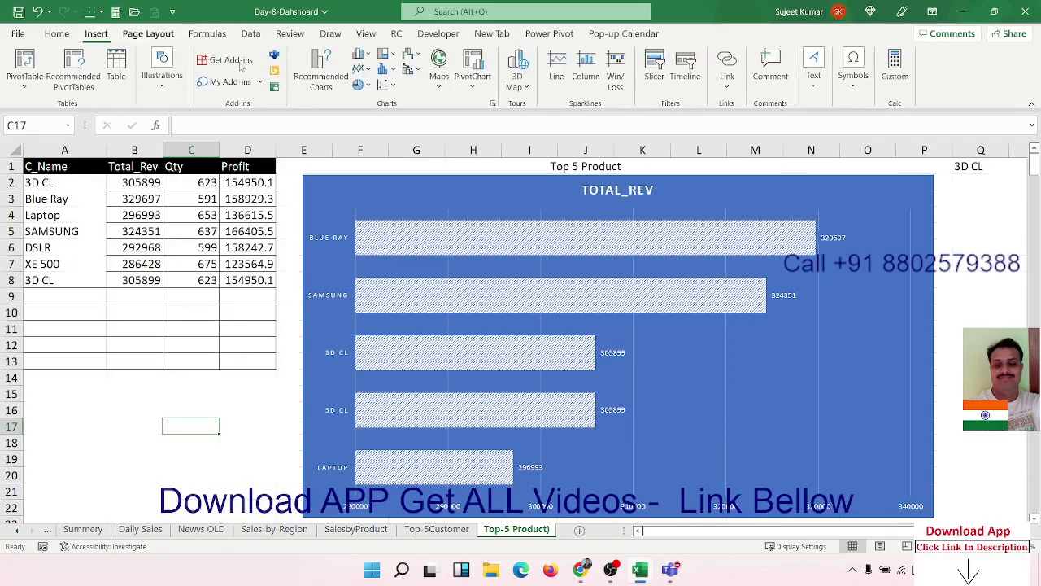
Step: Hyperlink the Top 5 Product chart to Summery and follow the link to test it
{"action": "left_click", "coordinate": [358, 187]}
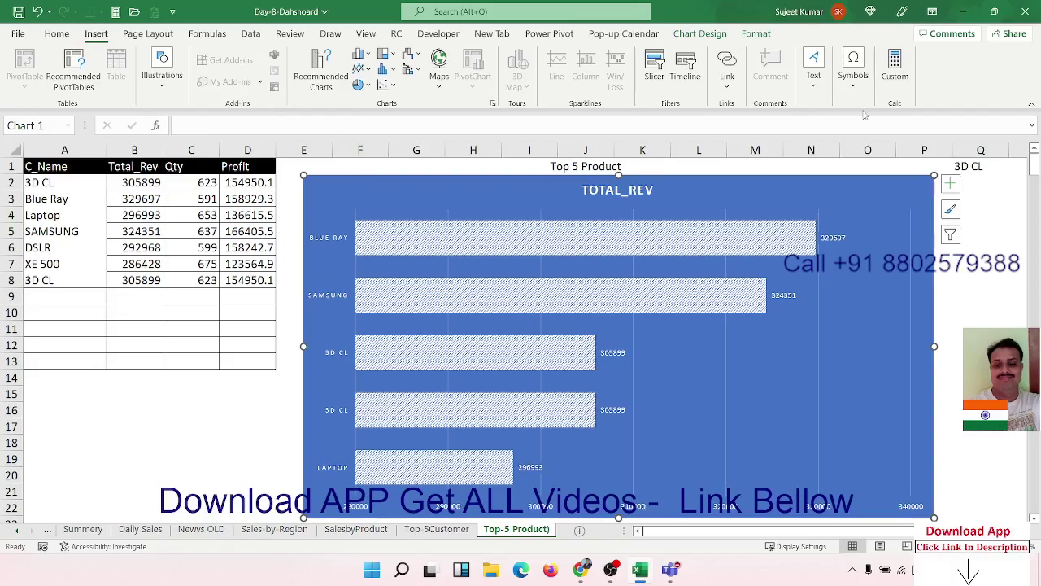
{"action": "left_click", "coordinate": [724, 93]}
{"action": "left_click", "coordinate": [716, 160]}
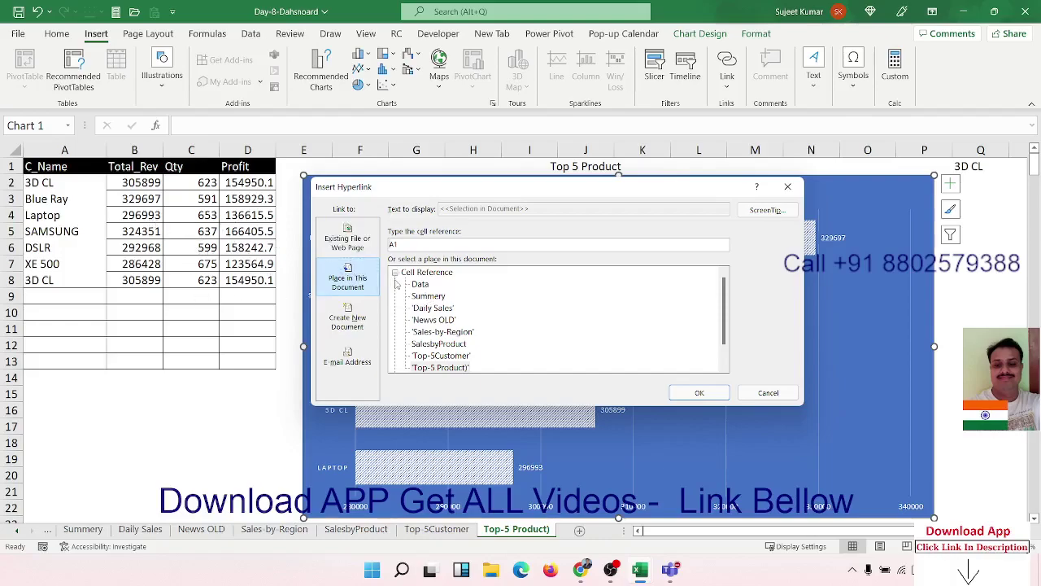
{"action": "left_click", "coordinate": [417, 296]}
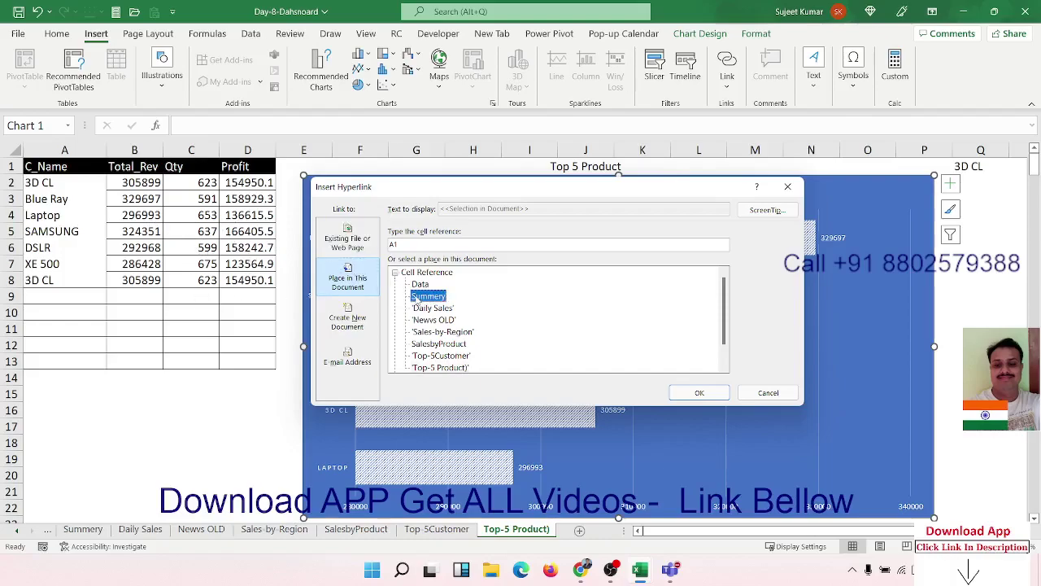
{"action": "left_click", "coordinate": [693, 395]}
{"action": "left_click", "coordinate": [179, 401]}
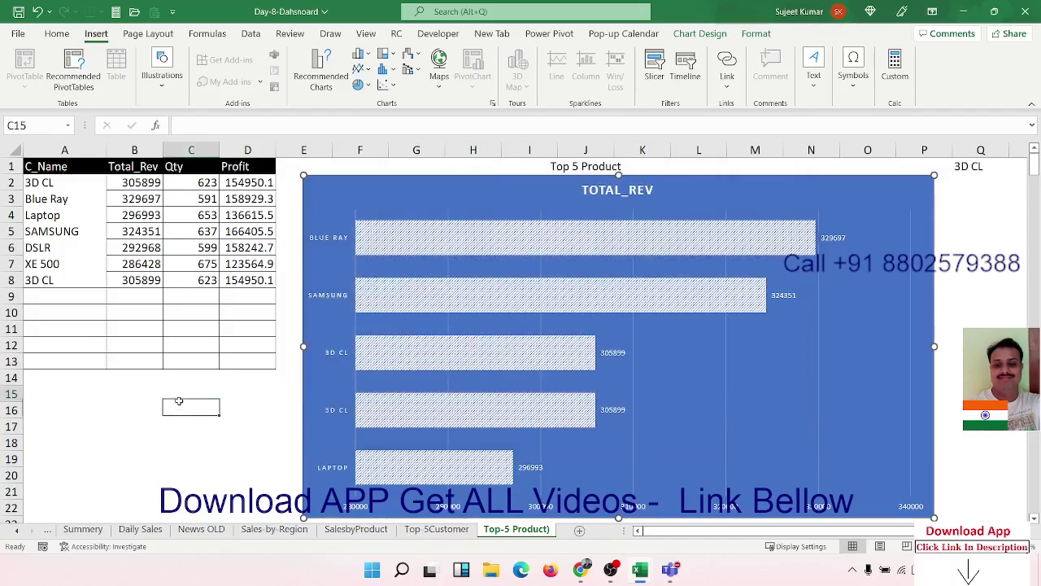
{"action": "left_click", "coordinate": [387, 210]}
{"action": "scroll", "coordinate": [541, 205], "scroll_direction": "down", "scroll_amount": 7}
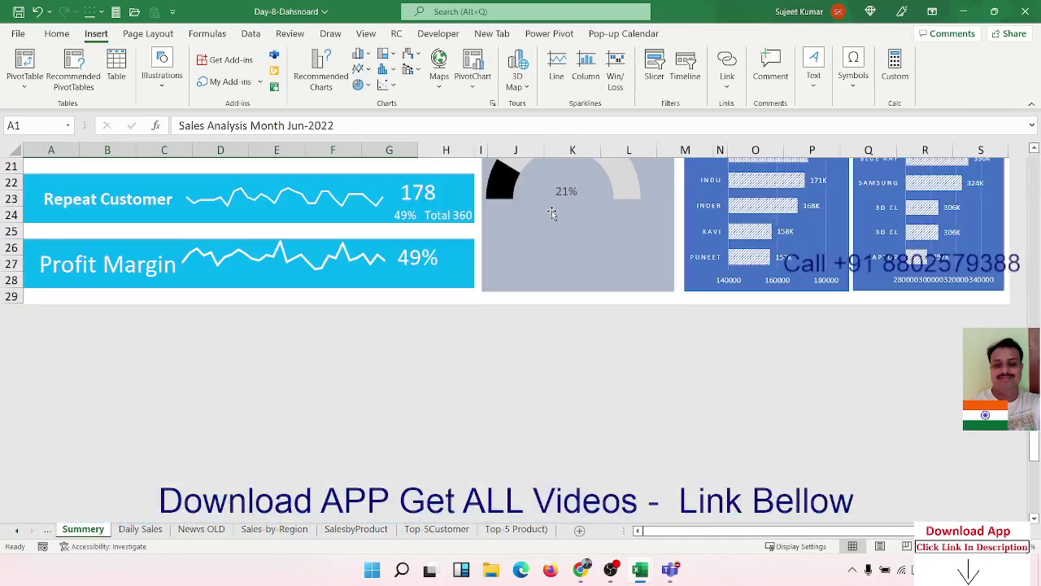
{"action": "scroll", "coordinate": [552, 216], "scroll_direction": "up", "scroll_amount": 7}
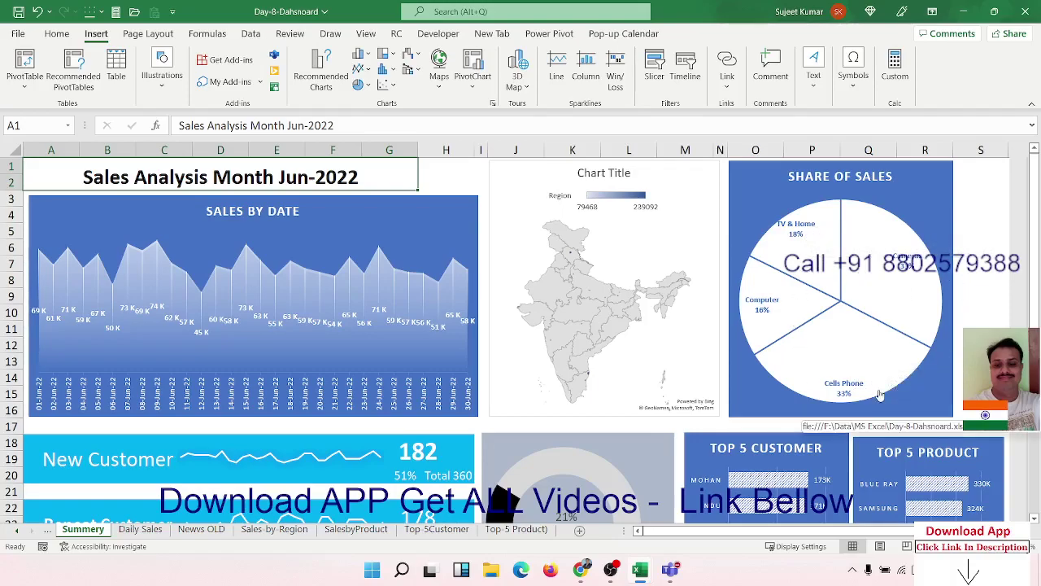
{"action": "mouse_move", "coordinate": [756, 322]}
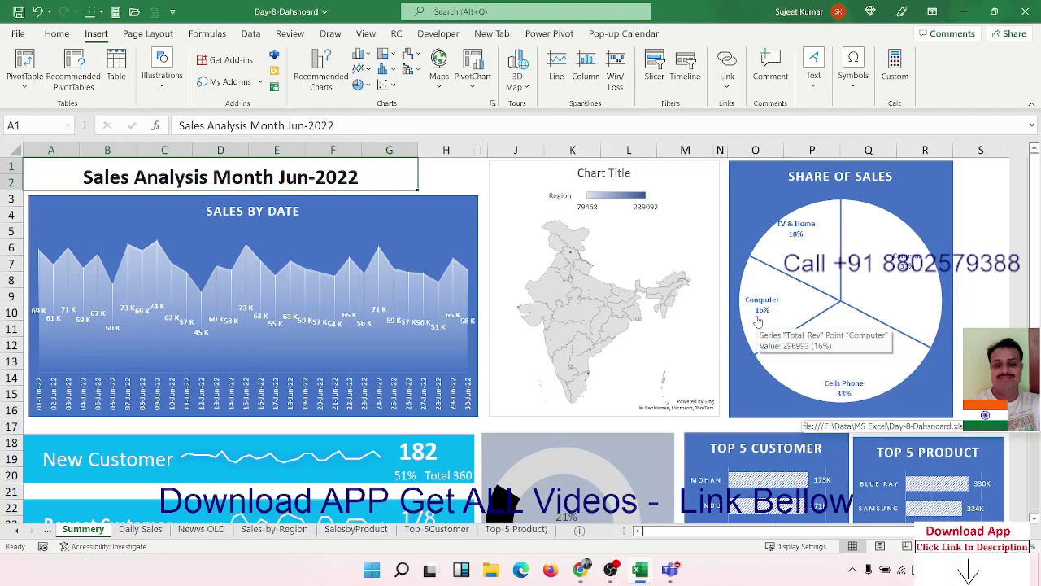
{"action": "mouse_move", "coordinate": [798, 258]}
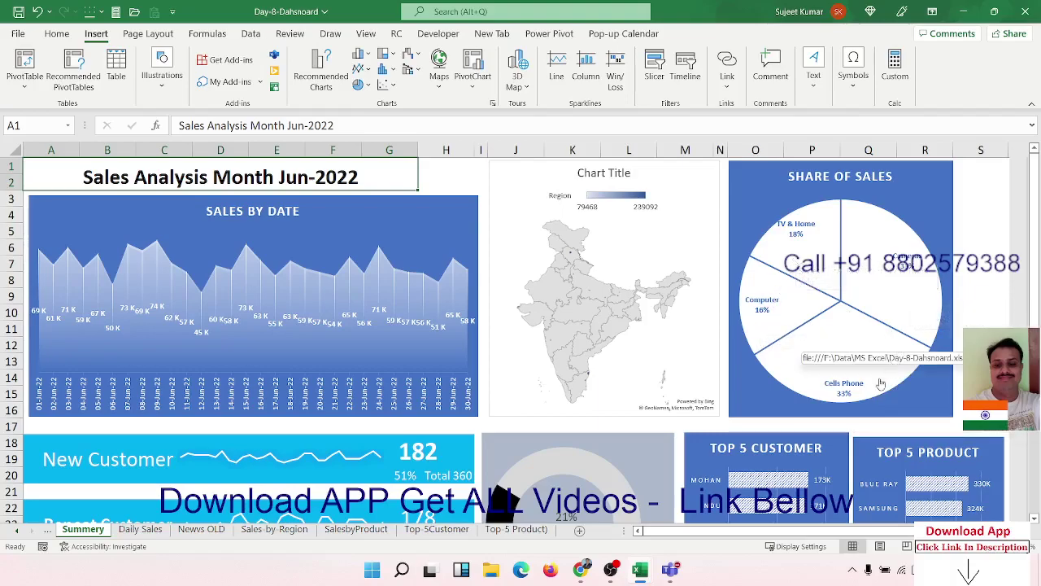
{"action": "mouse_move", "coordinate": [875, 392]}
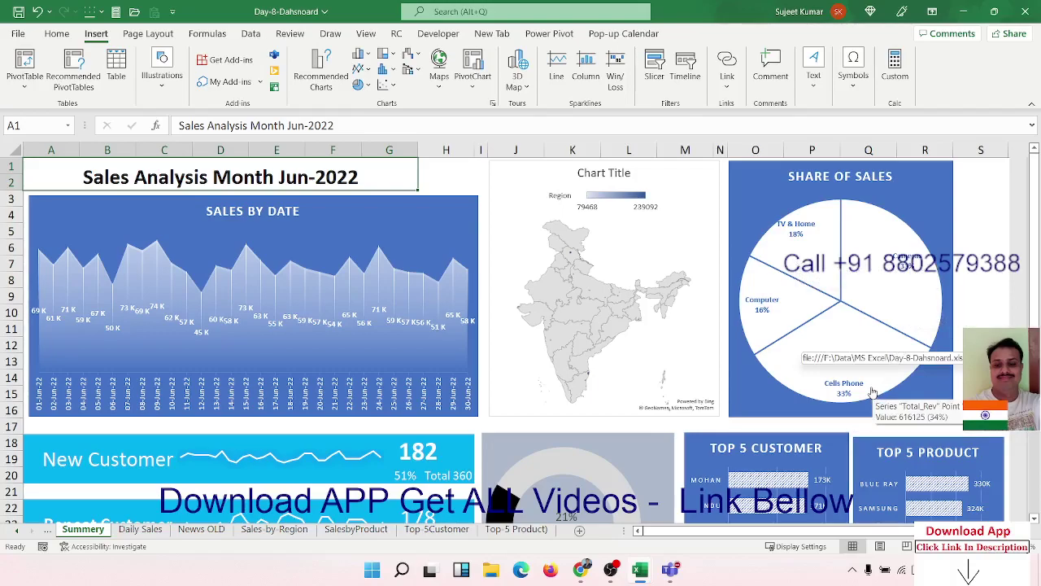
{"action": "scroll", "coordinate": [597, 337], "scroll_direction": "down", "scroll_amount": 3}
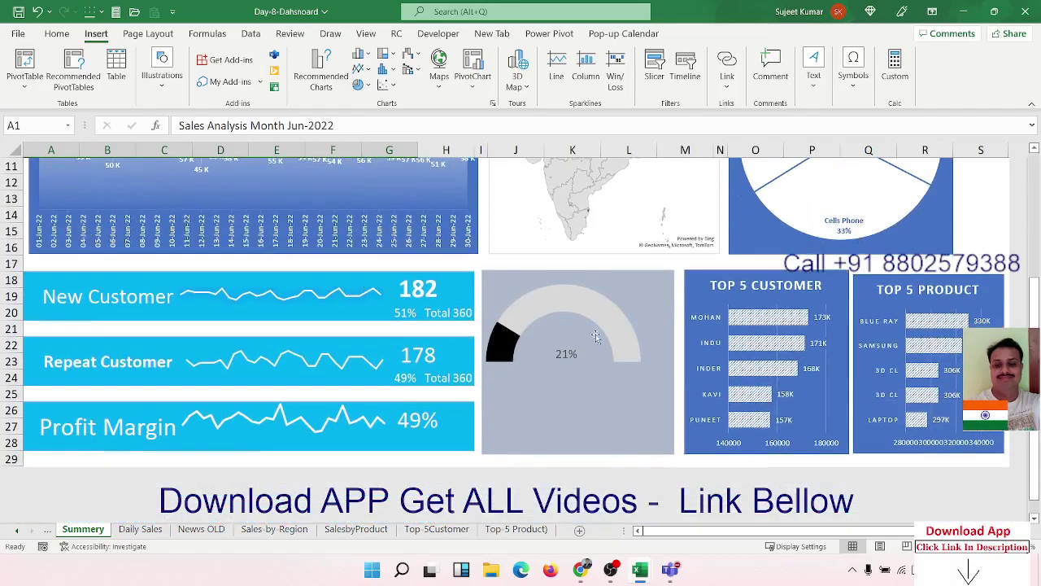
Step: Check the 182 and 360 figure formulas, then follow the New Customer card's link and return
{"action": "left_click", "coordinate": [413, 298]}
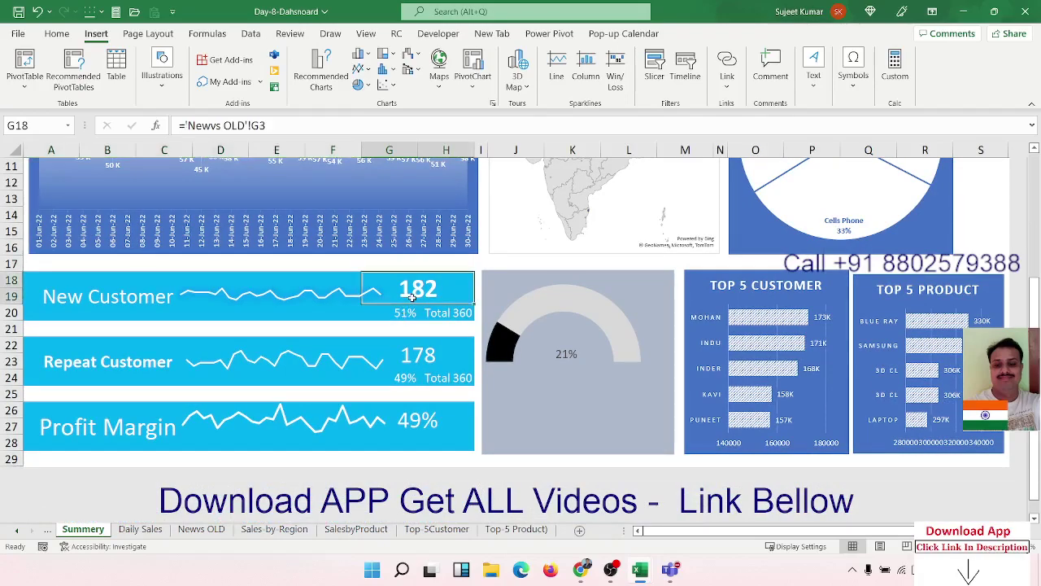
{"action": "left_click", "coordinate": [448, 312]}
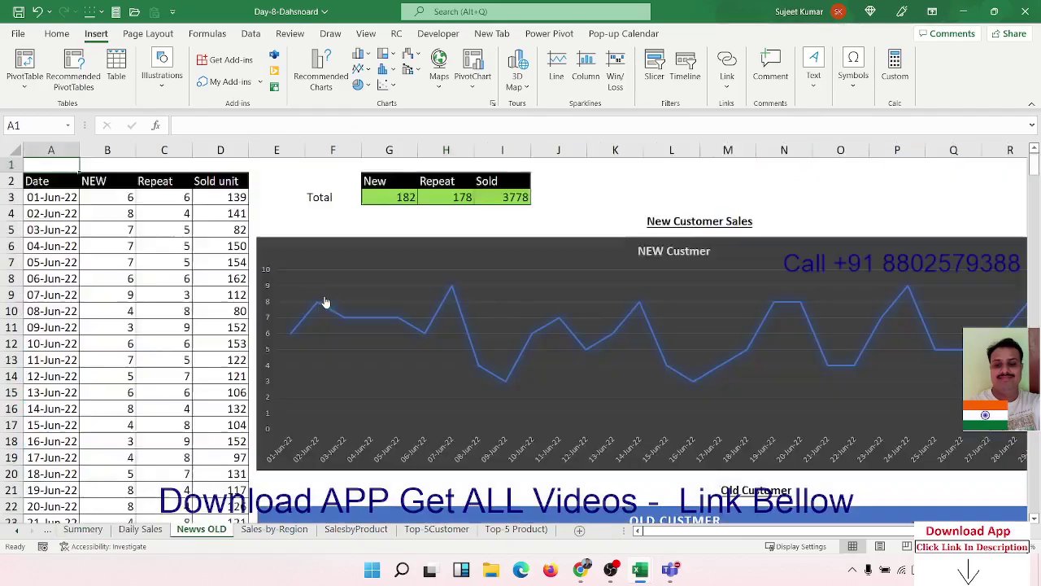
{"action": "left_click", "coordinate": [323, 302]}
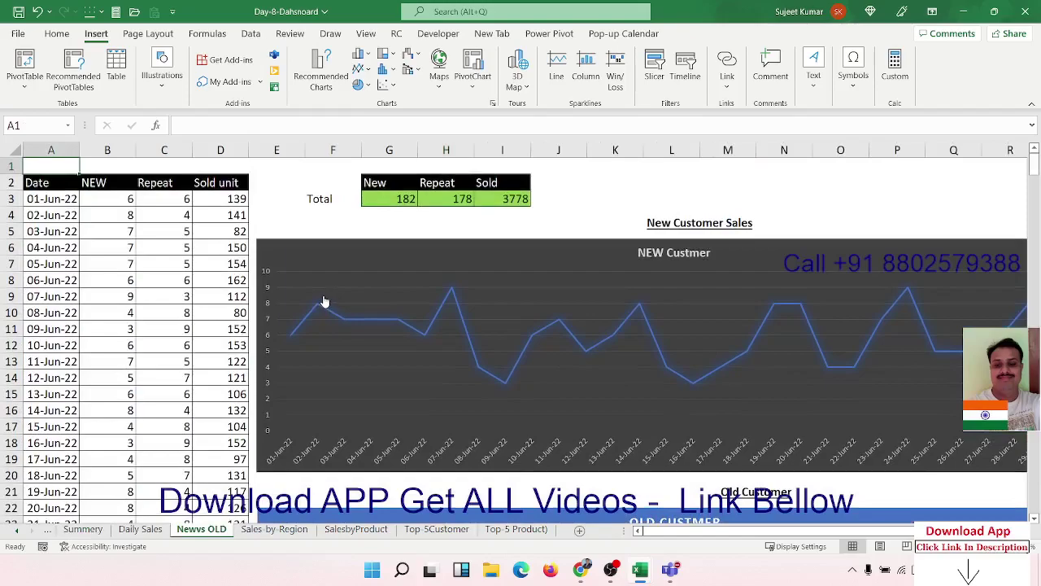
{"action": "mouse_move", "coordinate": [39, 215]}
{"action": "left_mouse_down"}
{"action": "mouse_move", "coordinate": [154, 282]}
{"action": "mouse_move", "coordinate": [221, 377]}
{"action": "left_mouse_up"}
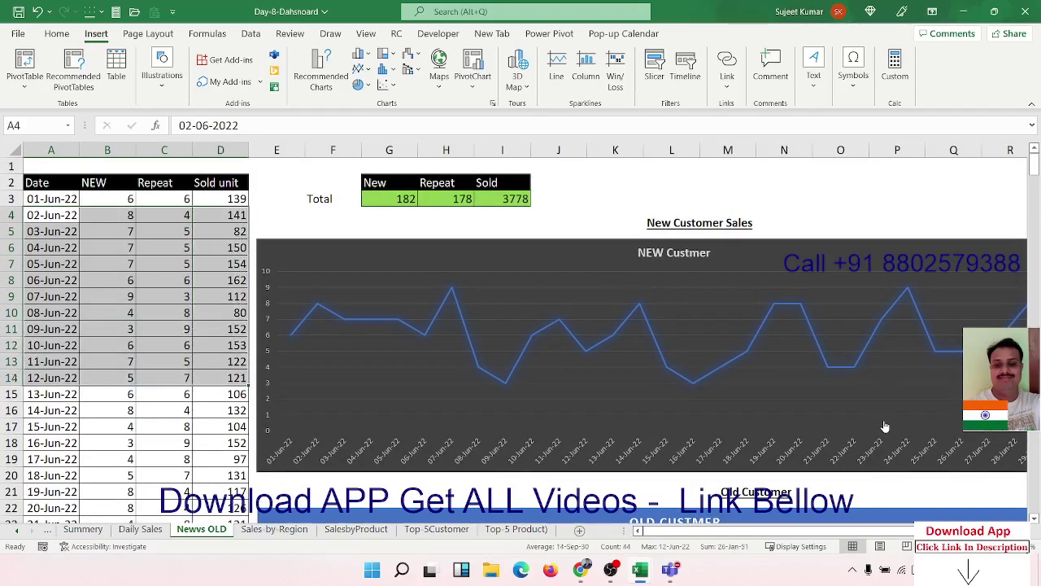
{"action": "scroll", "coordinate": [640, 377], "scroll_direction": "down", "scroll_amount": 7}
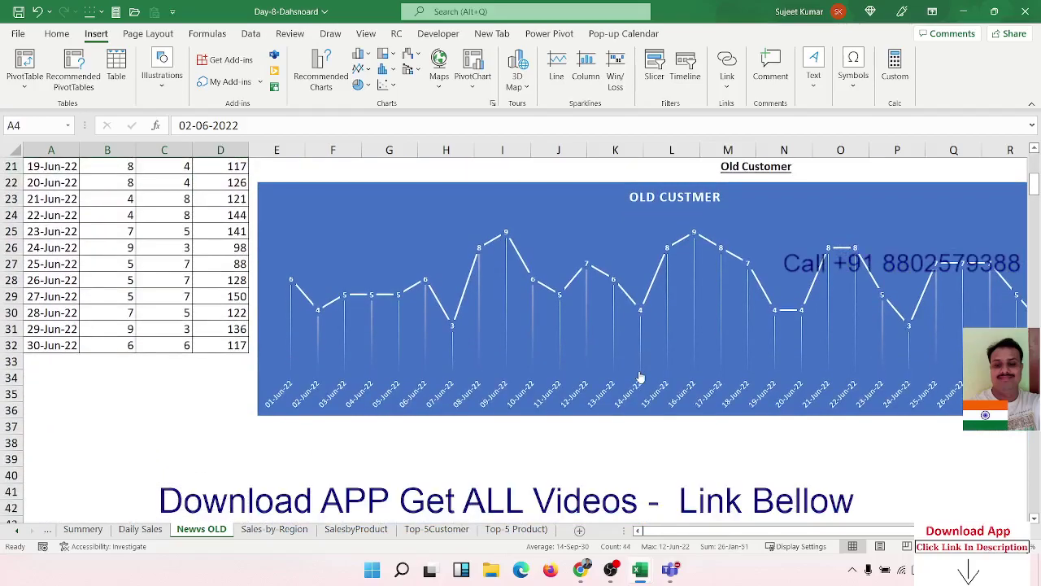
{"action": "scroll", "coordinate": [641, 377], "scroll_direction": "up", "scroll_amount": 7}
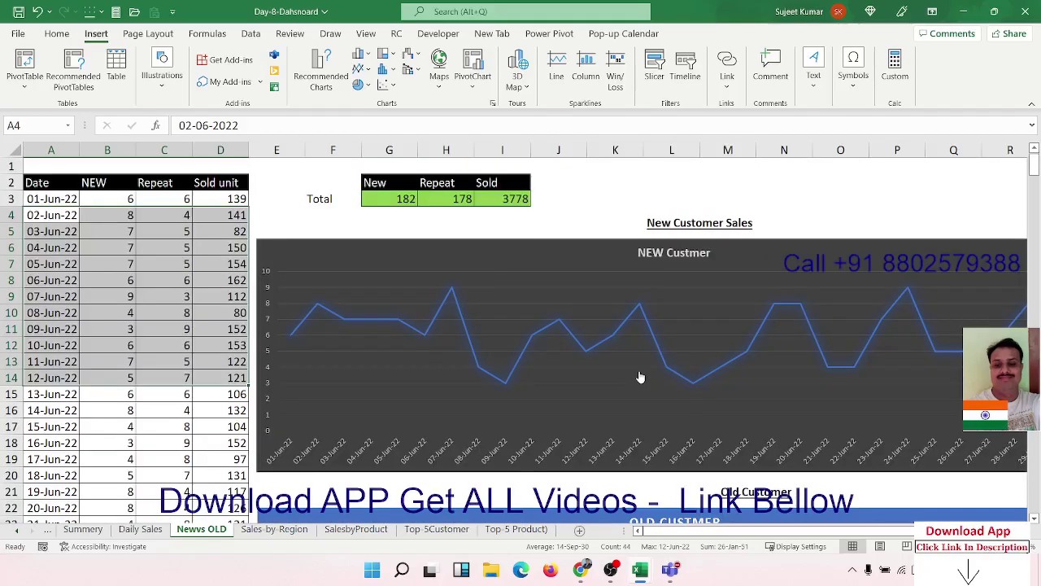
{"action": "left_click", "coordinate": [83, 530]}
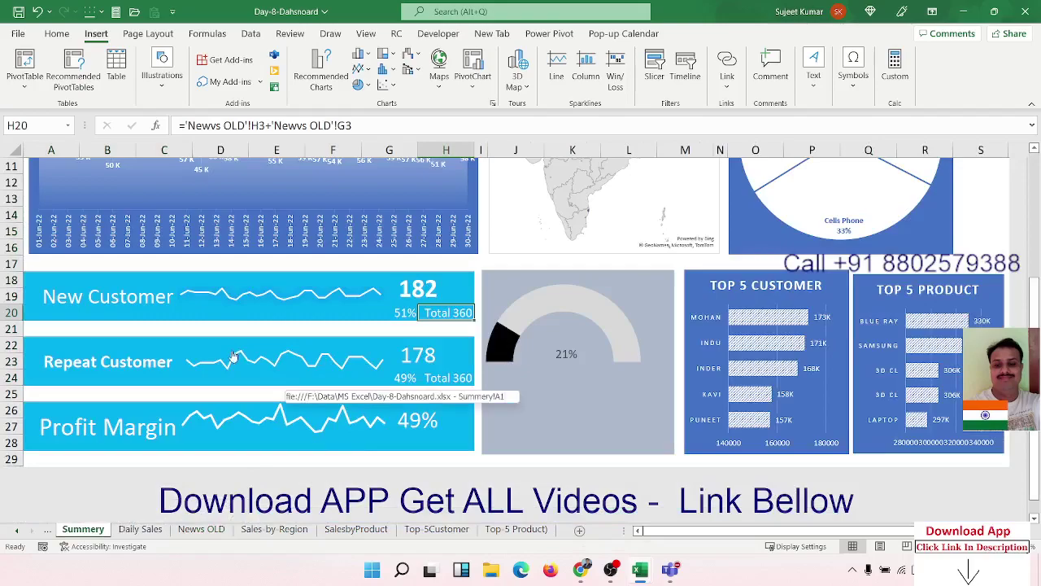
Step: Save the workbook and test the Sales by Date chart's link to Daily Sales
{"action": "left_click", "coordinate": [574, 362]}
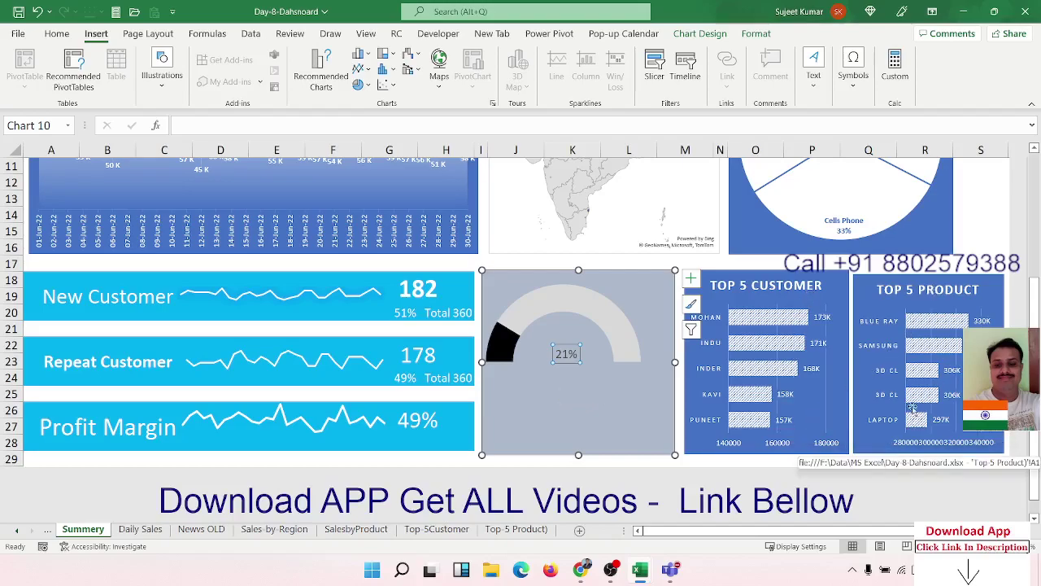
{"action": "scroll", "coordinate": [912, 408], "scroll_direction": "up", "scroll_amount": 4}
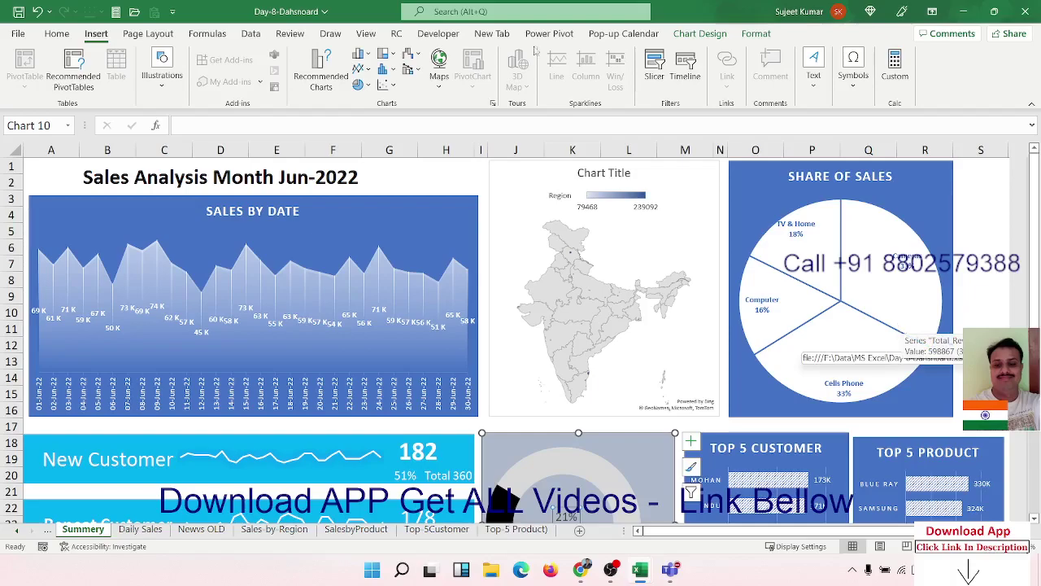
{"action": "left_click", "coordinate": [18, 11]}
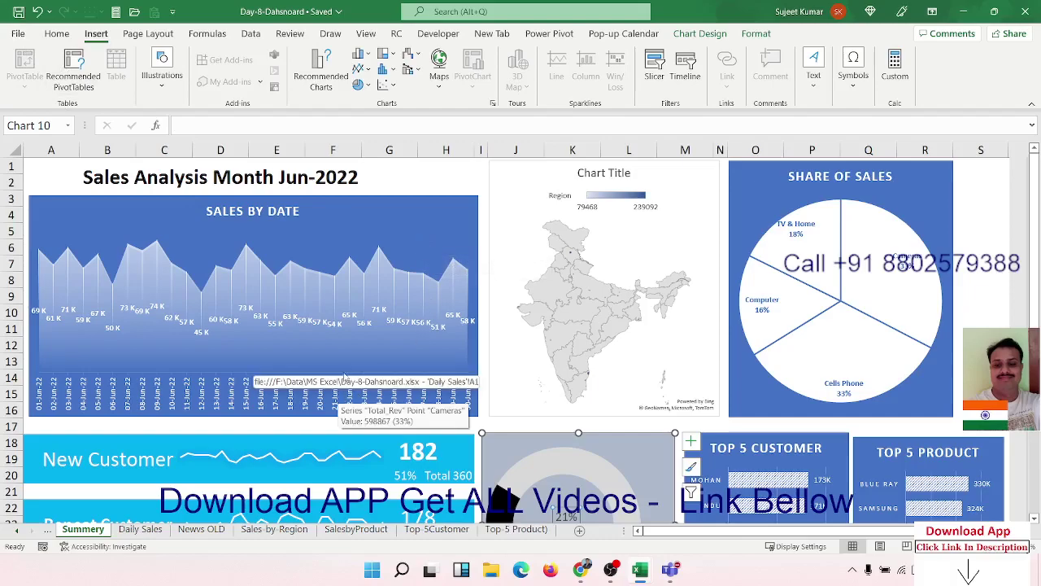
{"action": "left_click", "coordinate": [344, 214]}
Step: Test the Sales by Date and Daily Sales chart links back and forth, dismissing the Link dropdown
{"action": "left_click", "coordinate": [344, 215]}
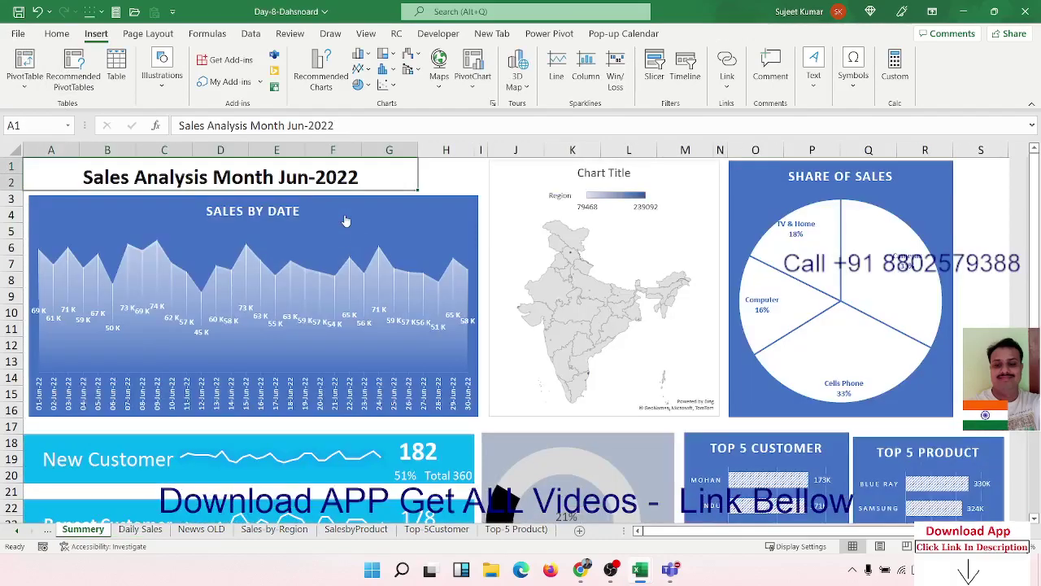
{"action": "left_click", "coordinate": [439, 217]}
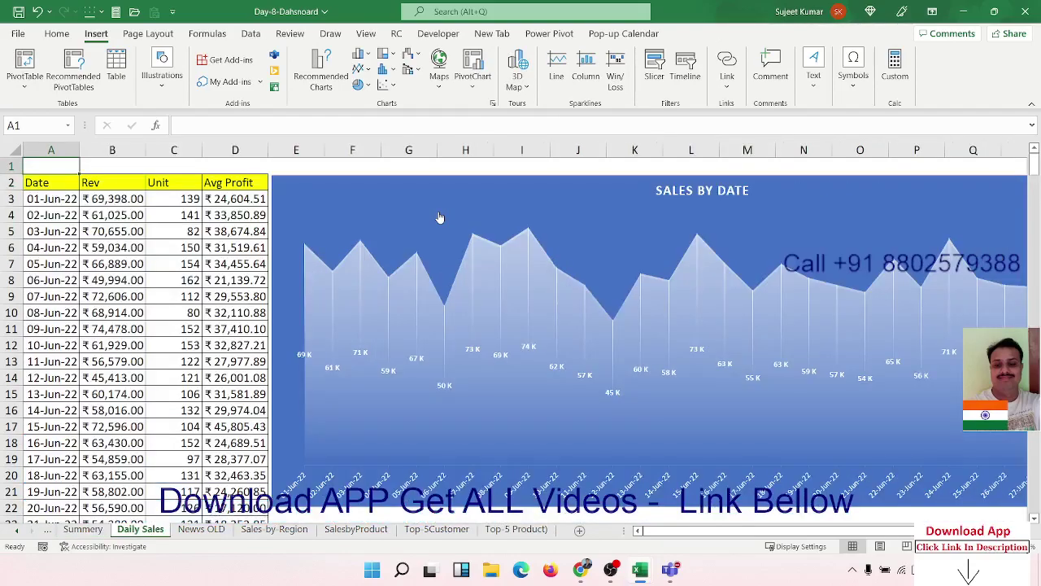
{"action": "left_click", "coordinate": [440, 217]}
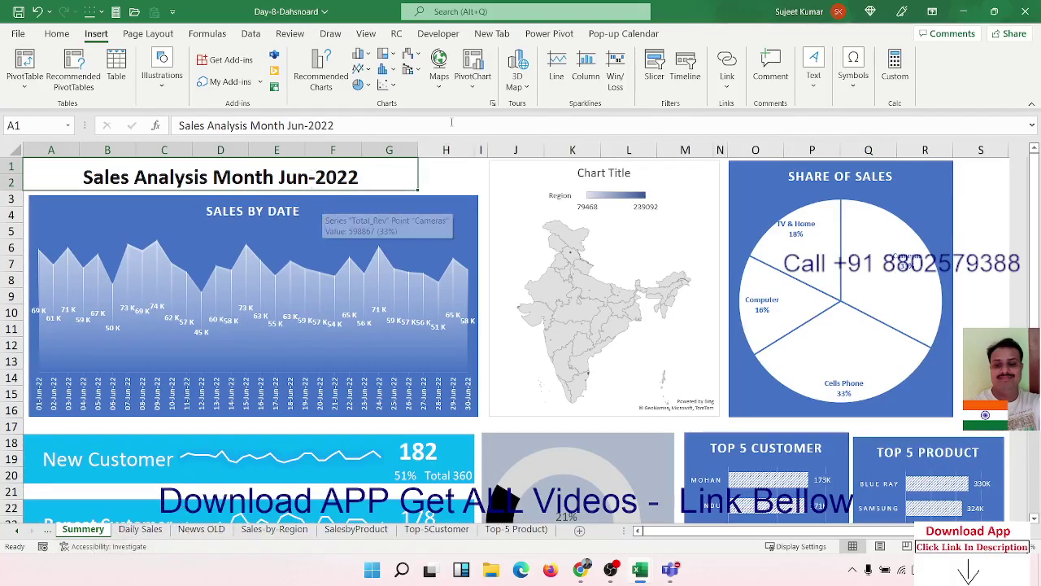
{"action": "left_click", "coordinate": [726, 75]}
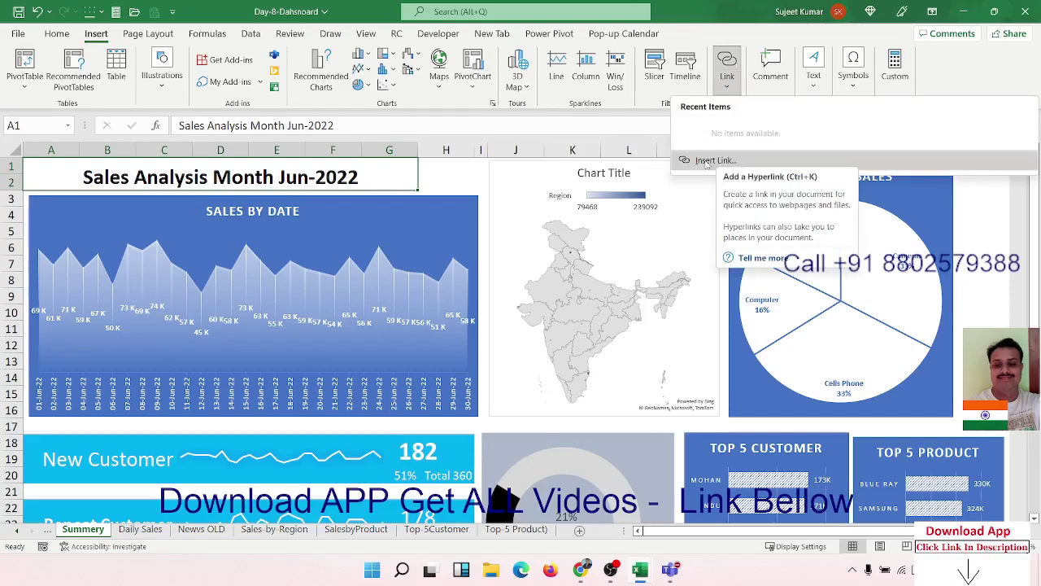
{"action": "left_click", "coordinate": [467, 177]}
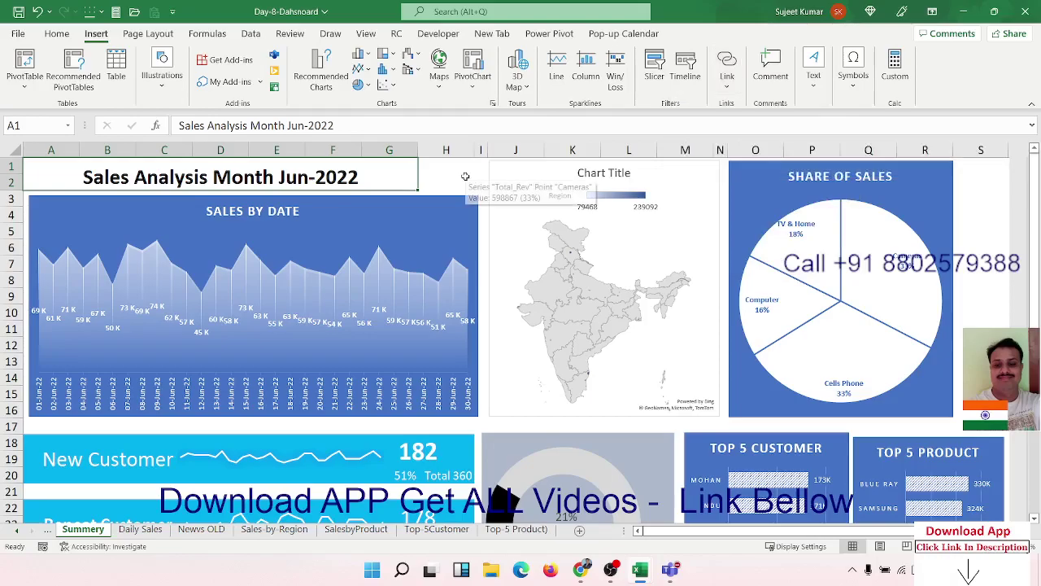
{"action": "left_click", "coordinate": [465, 221]}
{"action": "left_click", "coordinate": [467, 219]}
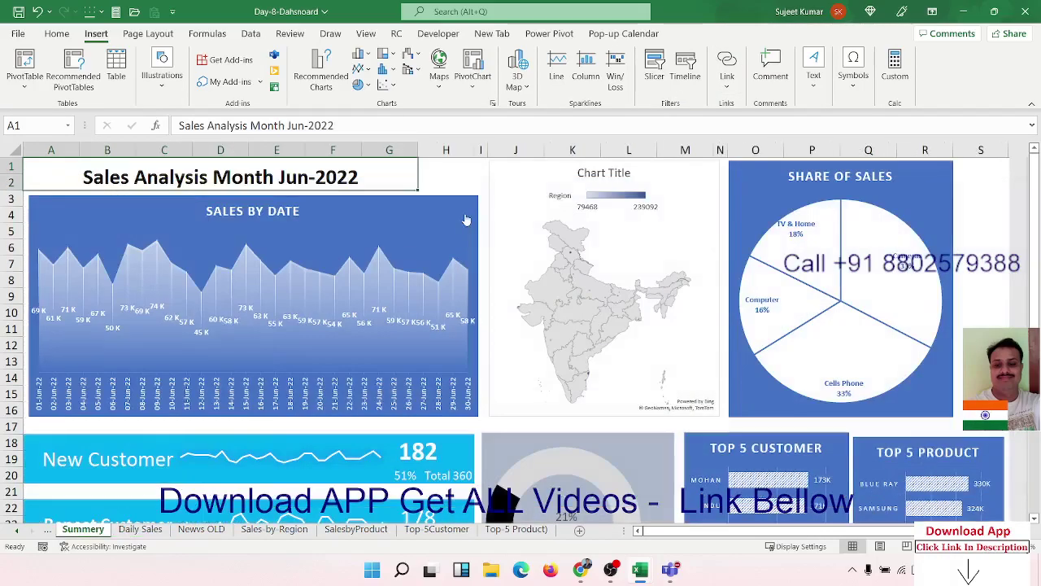
{"action": "left_click", "coordinate": [466, 220]}
{"action": "left_click", "coordinate": [466, 221]}
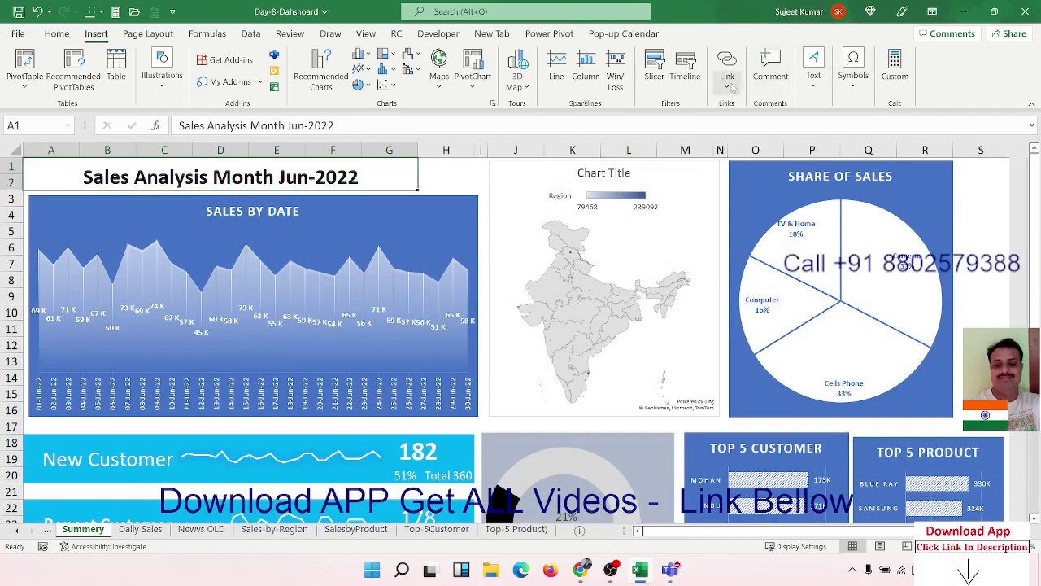
Step: Save the Day-8-Dahsnoard workbook again and switch on extend-selection mode
{"action": "scroll", "coordinate": [659, 253], "scroll_direction": "down", "scroll_amount": 7}
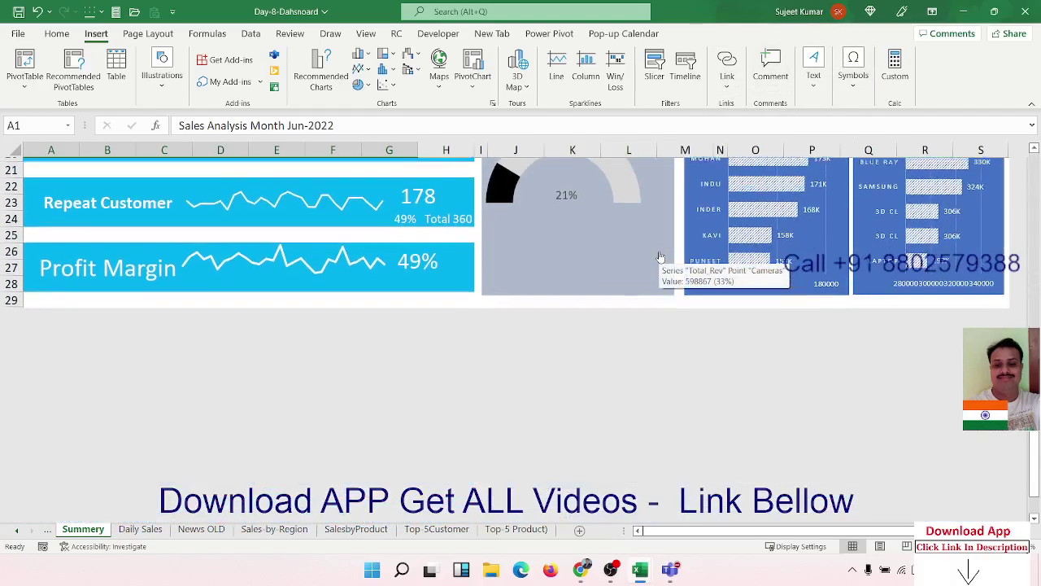
{"action": "scroll", "coordinate": [659, 253], "scroll_direction": "up", "scroll_amount": 7}
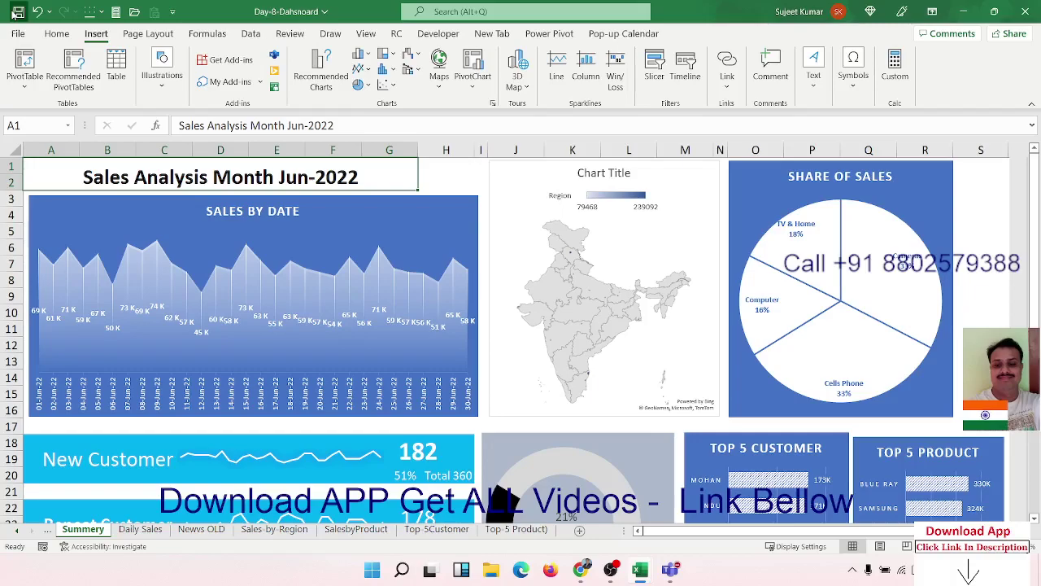
{"action": "left_click", "coordinate": [17, 11]}
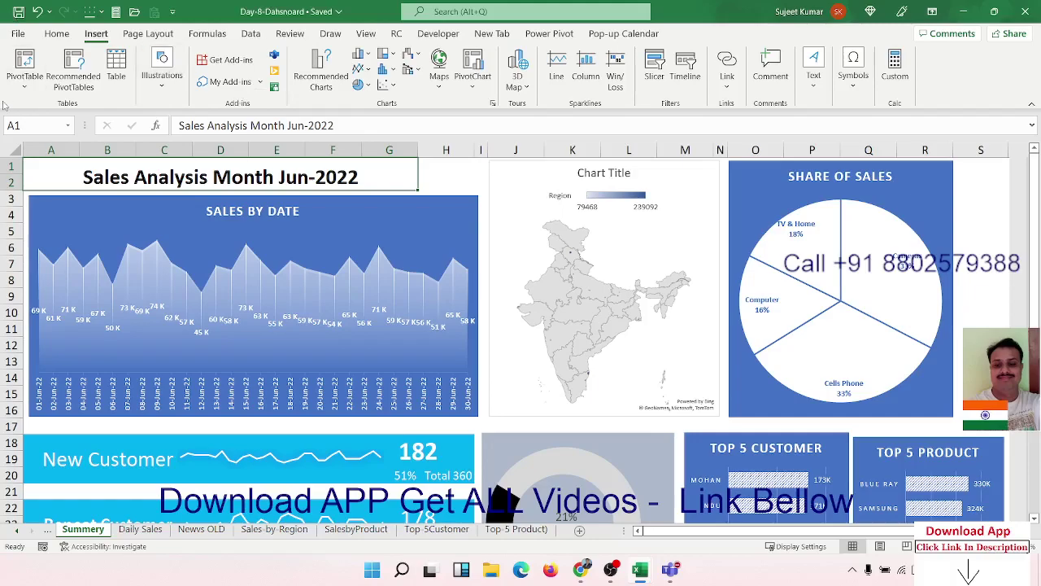
{"action": "key", "text": "F8"}
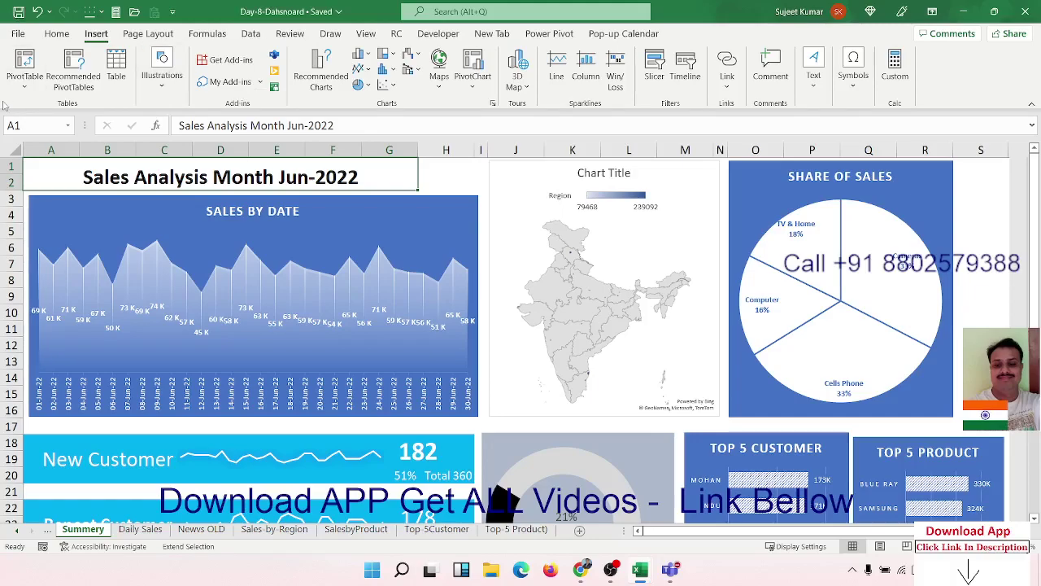